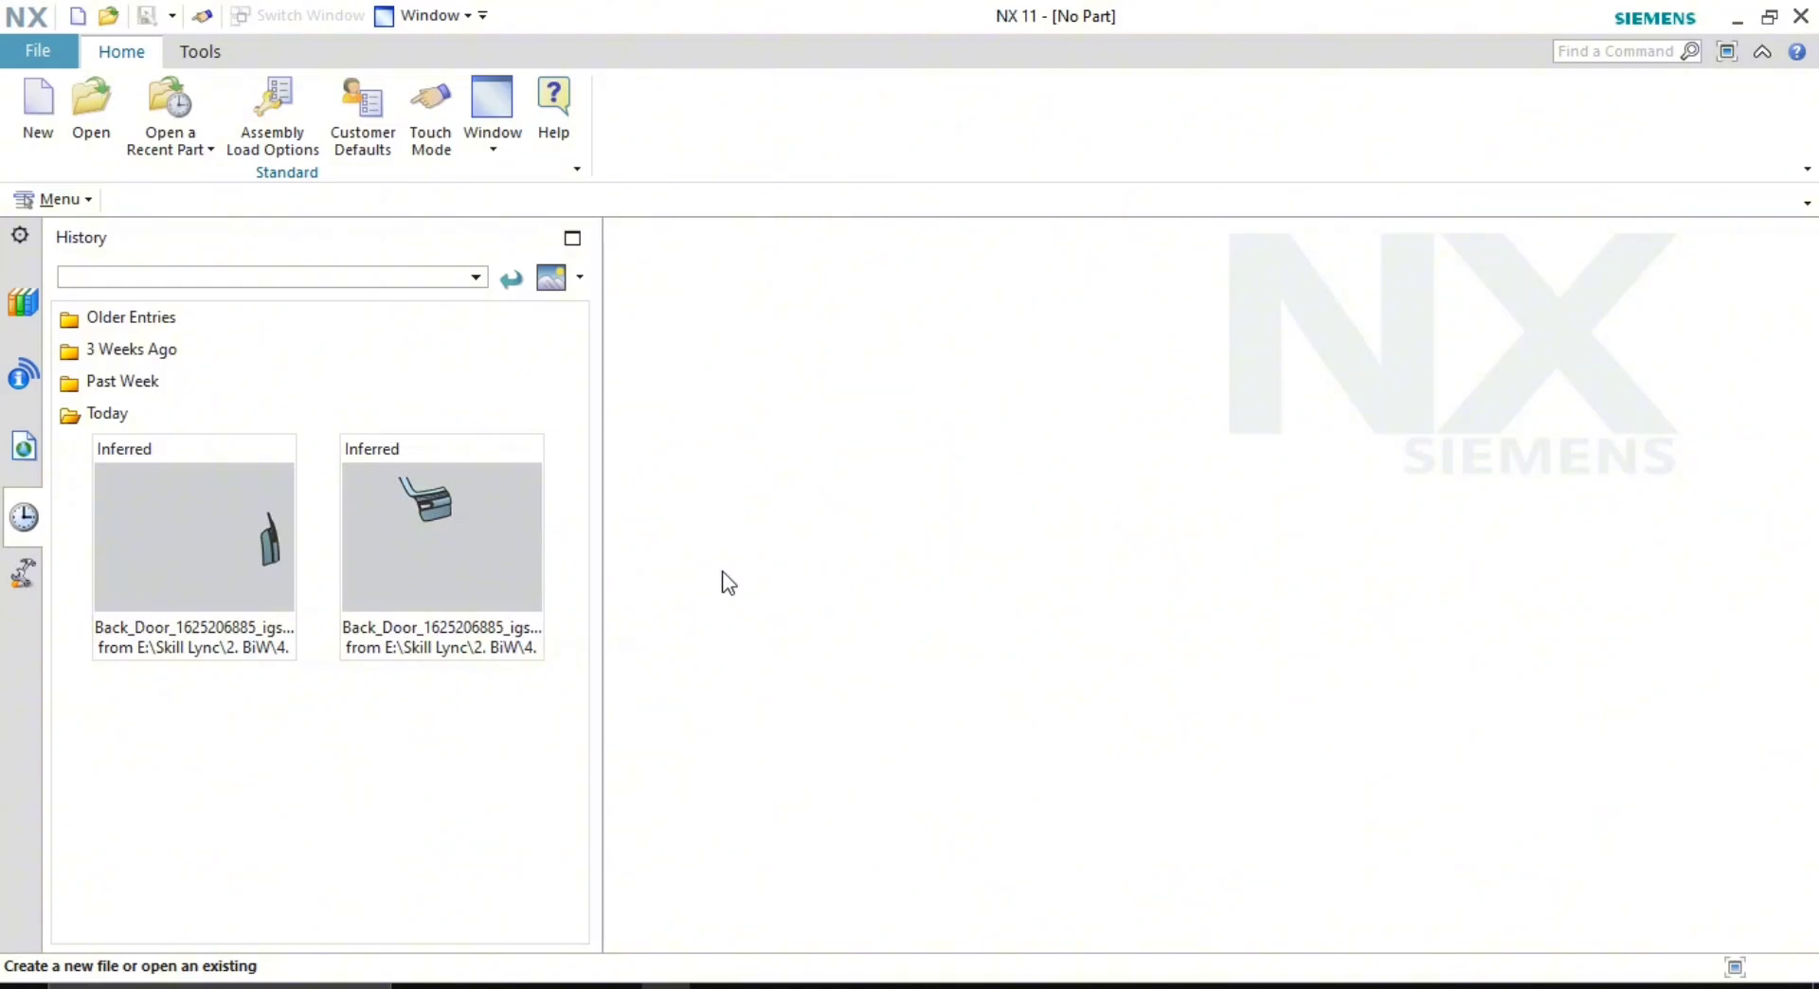
- Browse from This PC to E:\Skill Lync\2. BiW\4. Back Door or Tail Gate\Output-3
key(super+d)
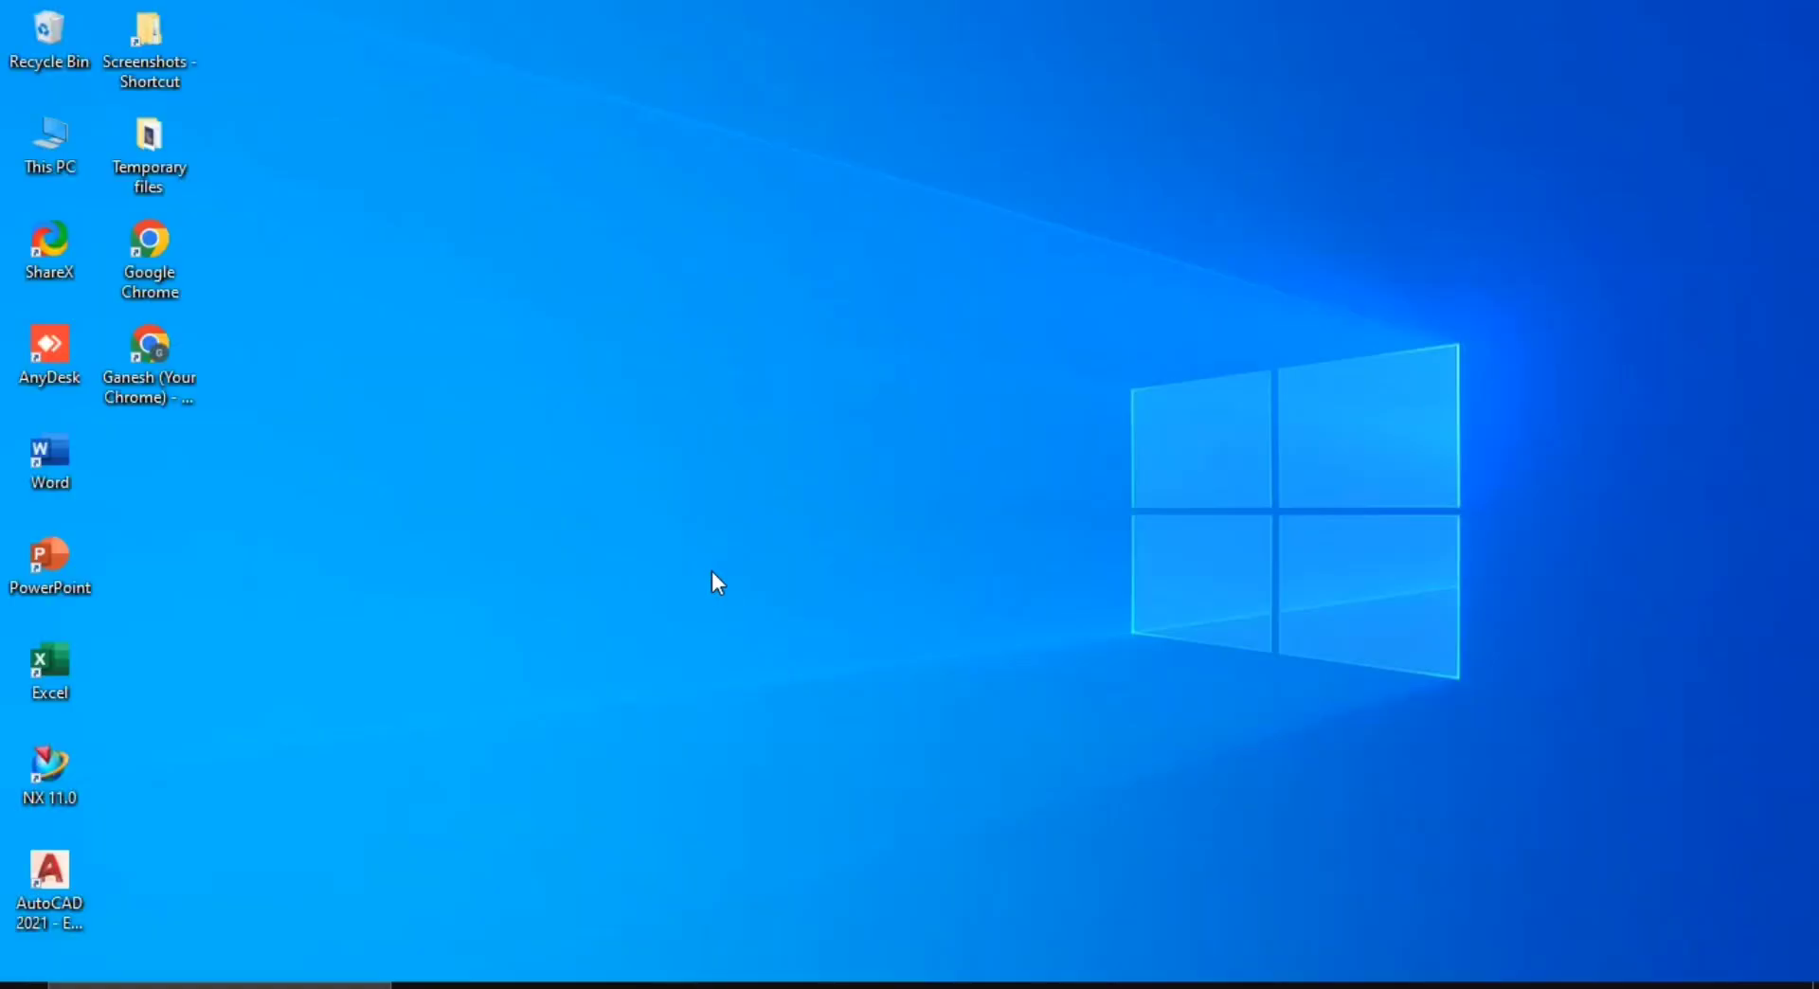
double_click(57, 145)
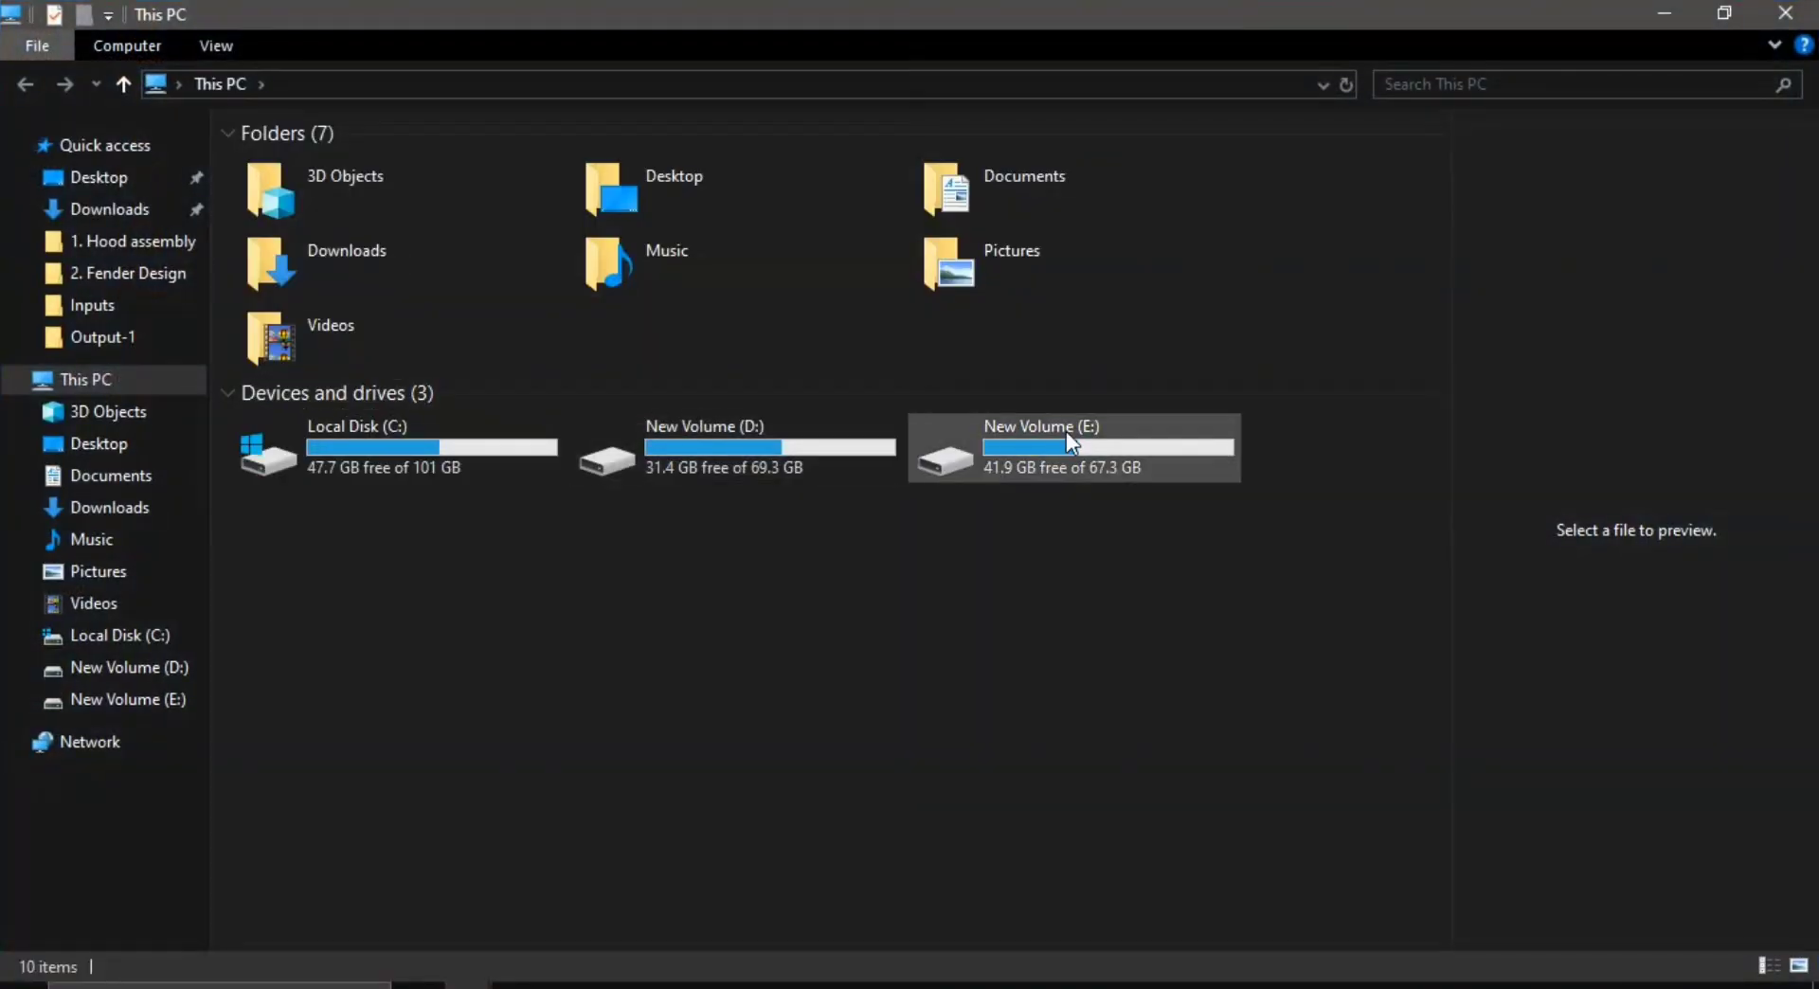
double_click(1066, 430)
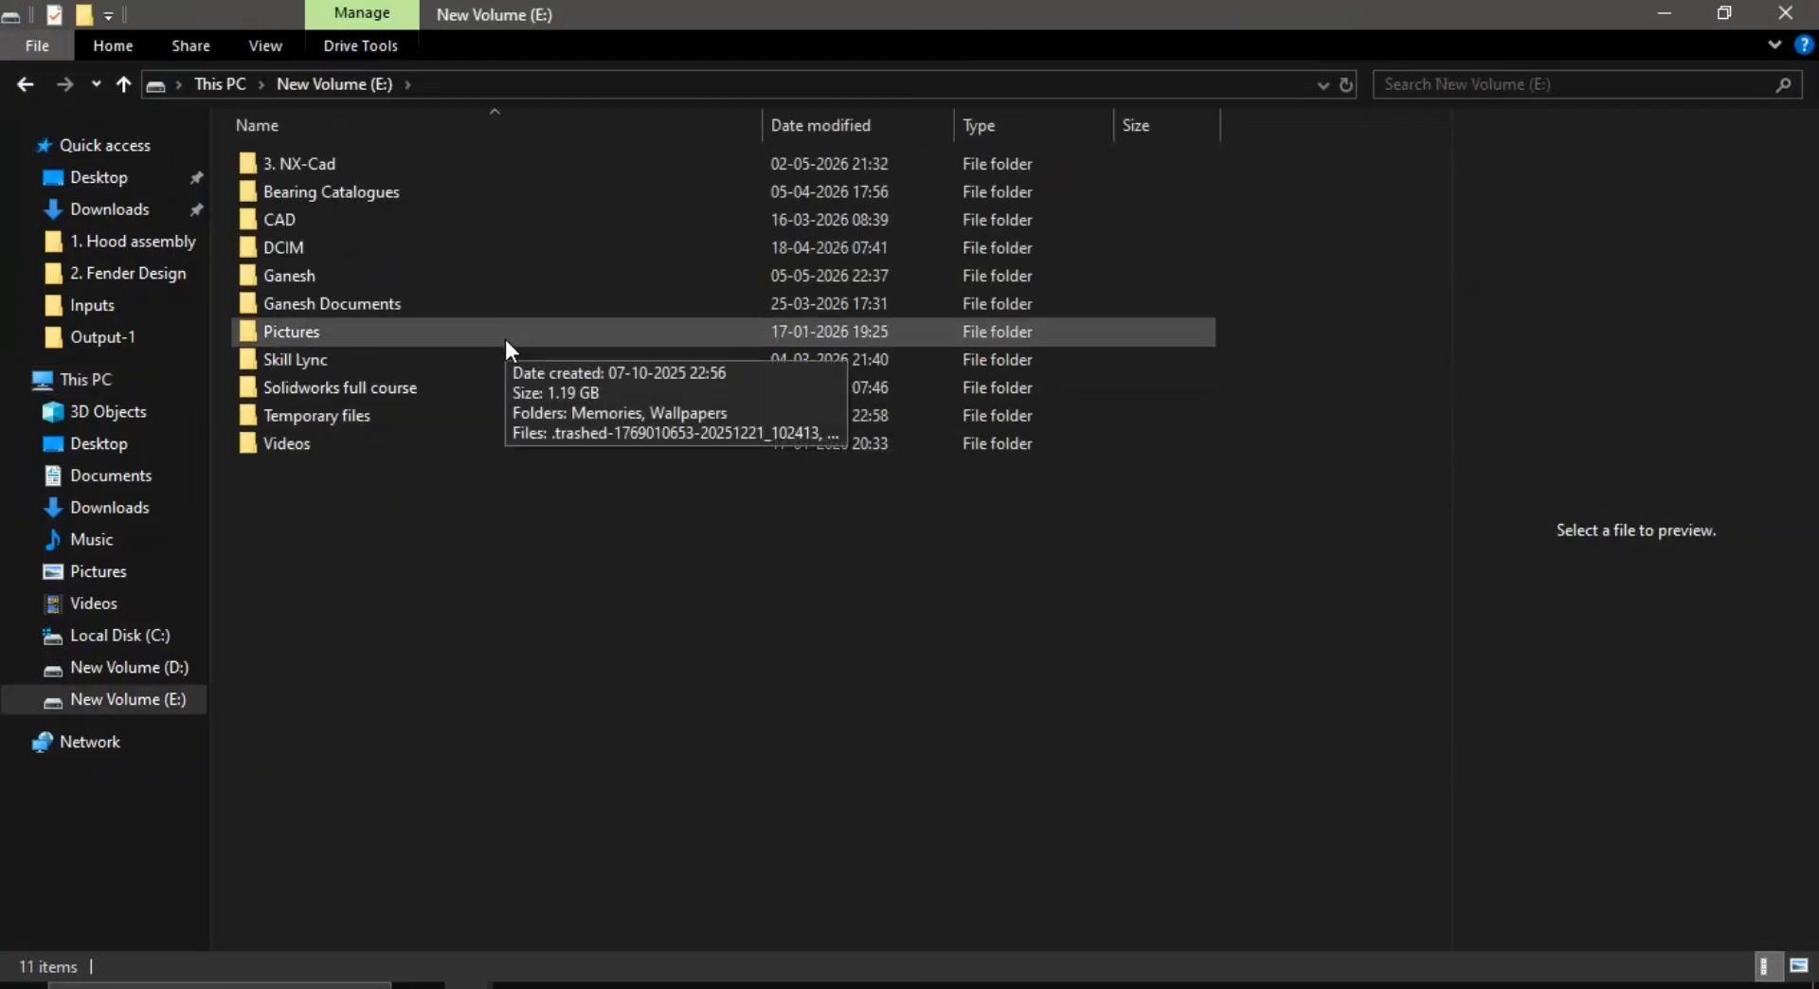
double_click(449, 362)
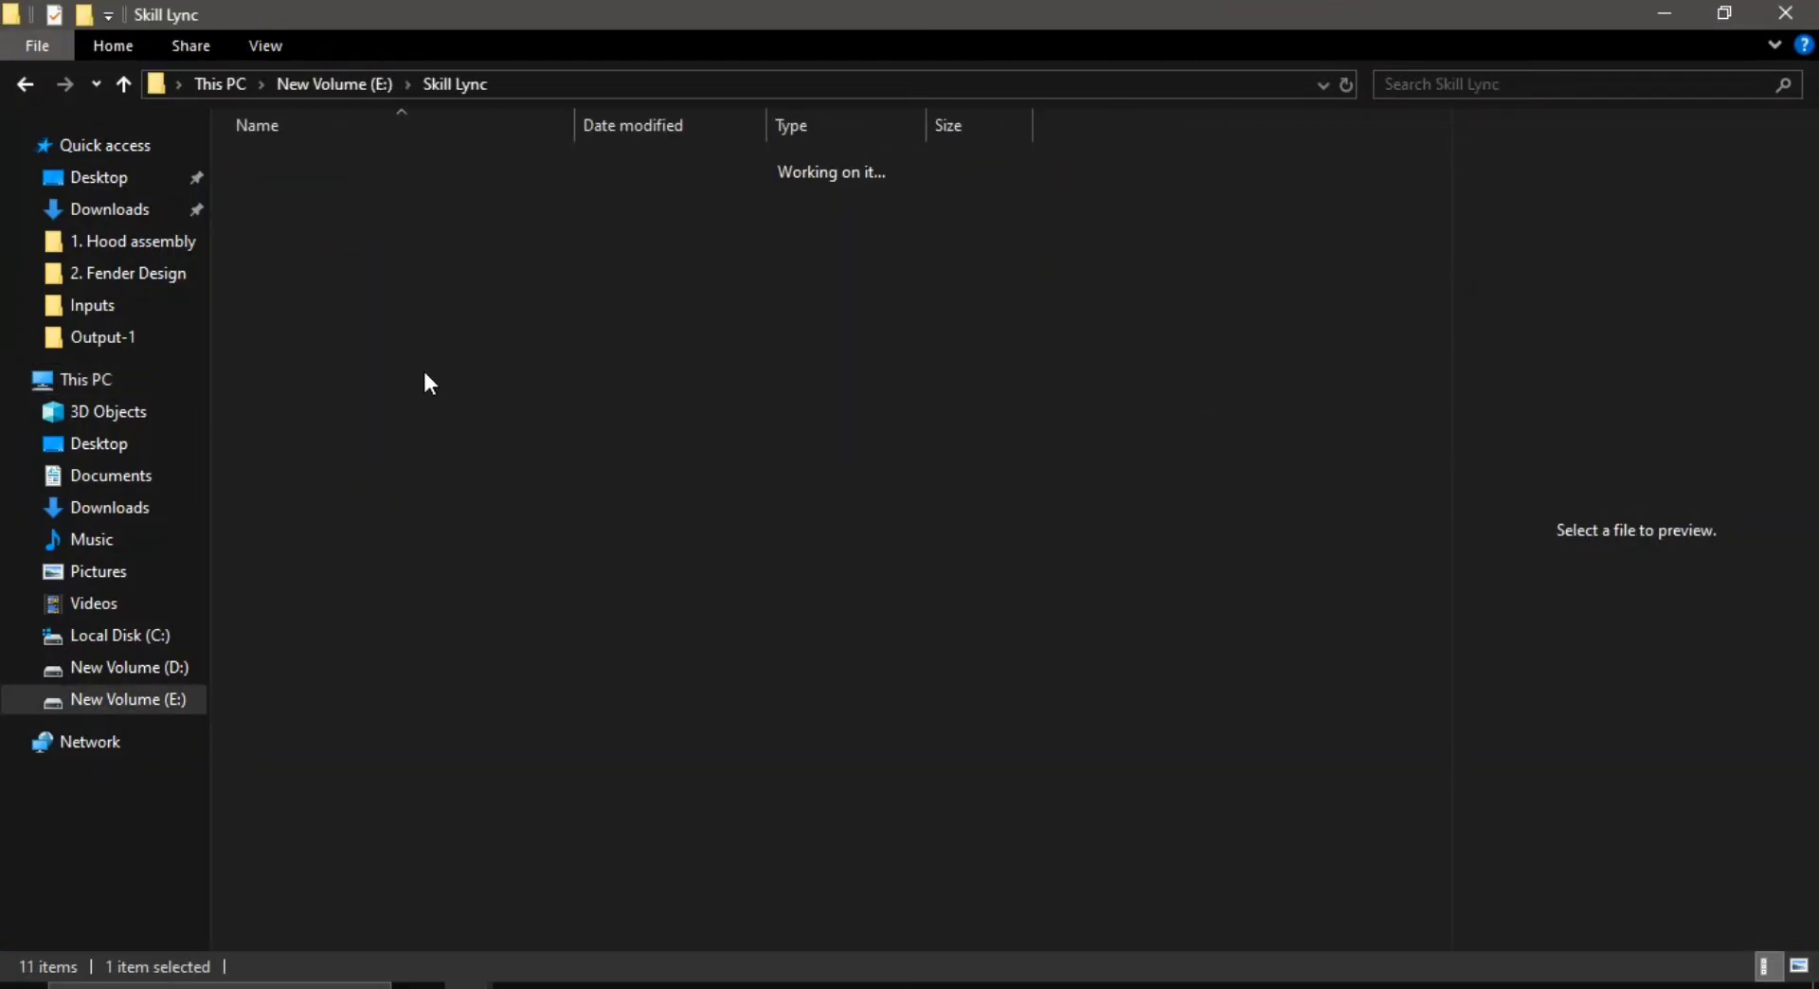
double_click(463, 194)
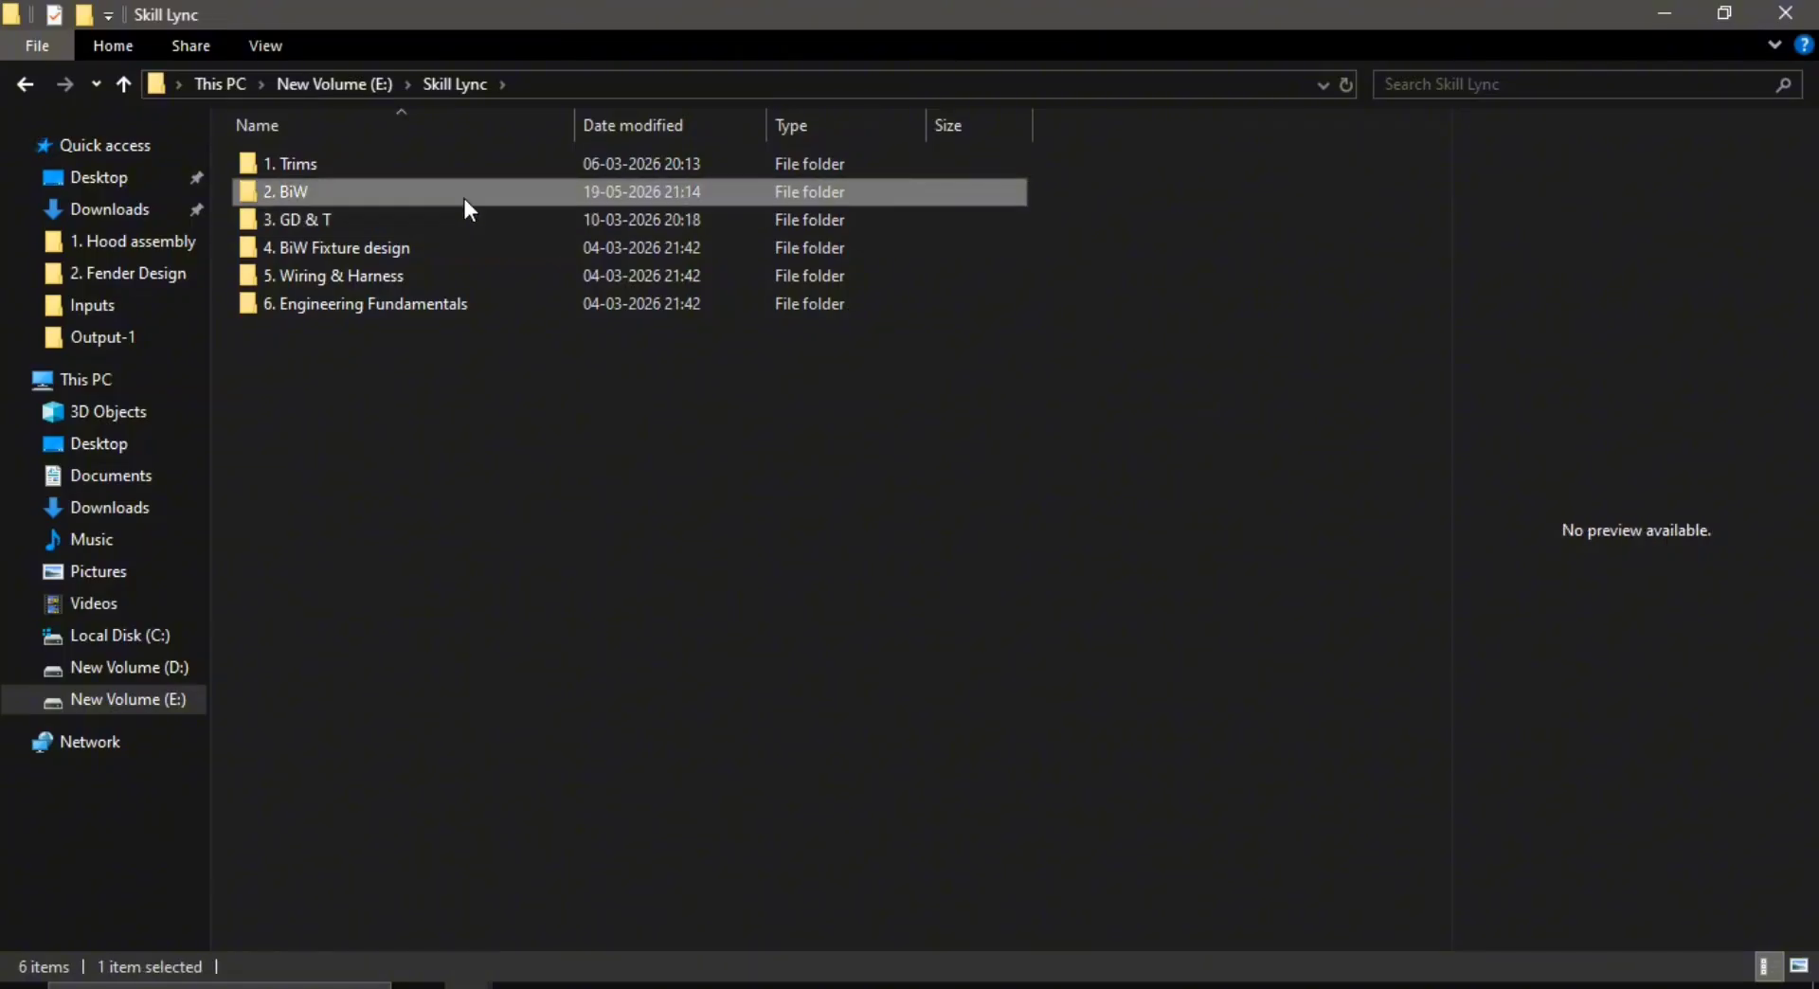
double_click(463, 254)
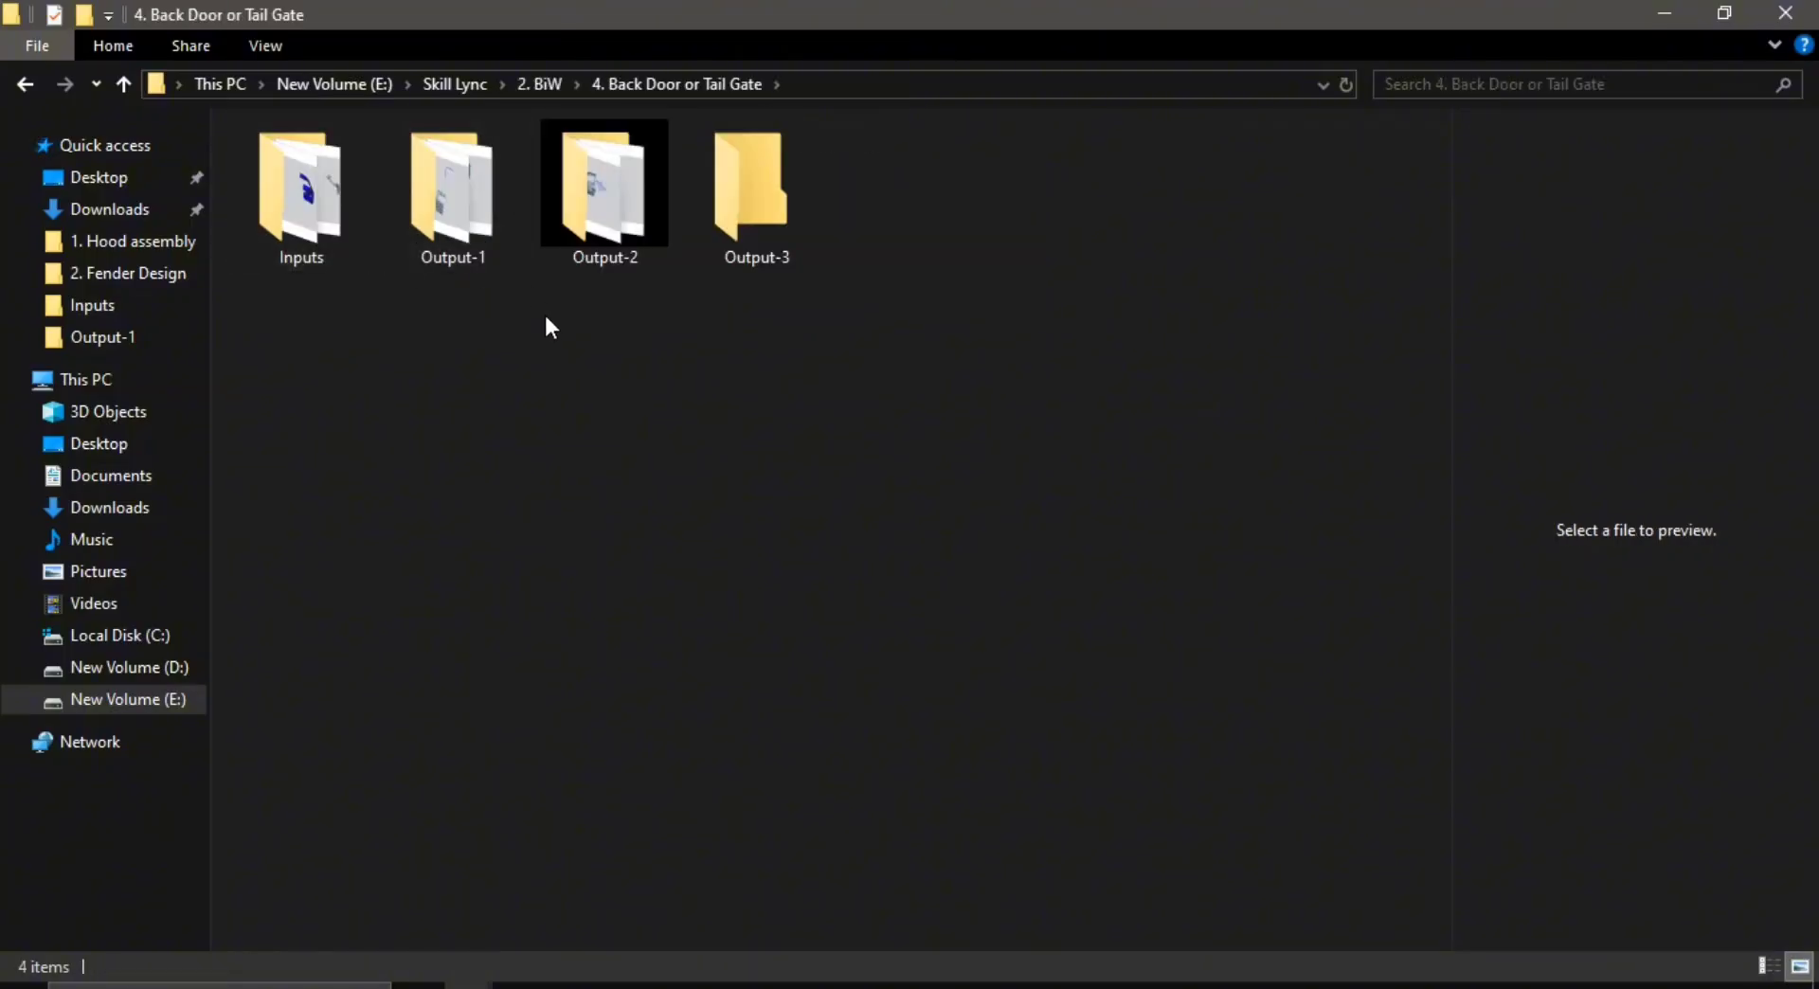
double_click(772, 218)
click(439, 164)
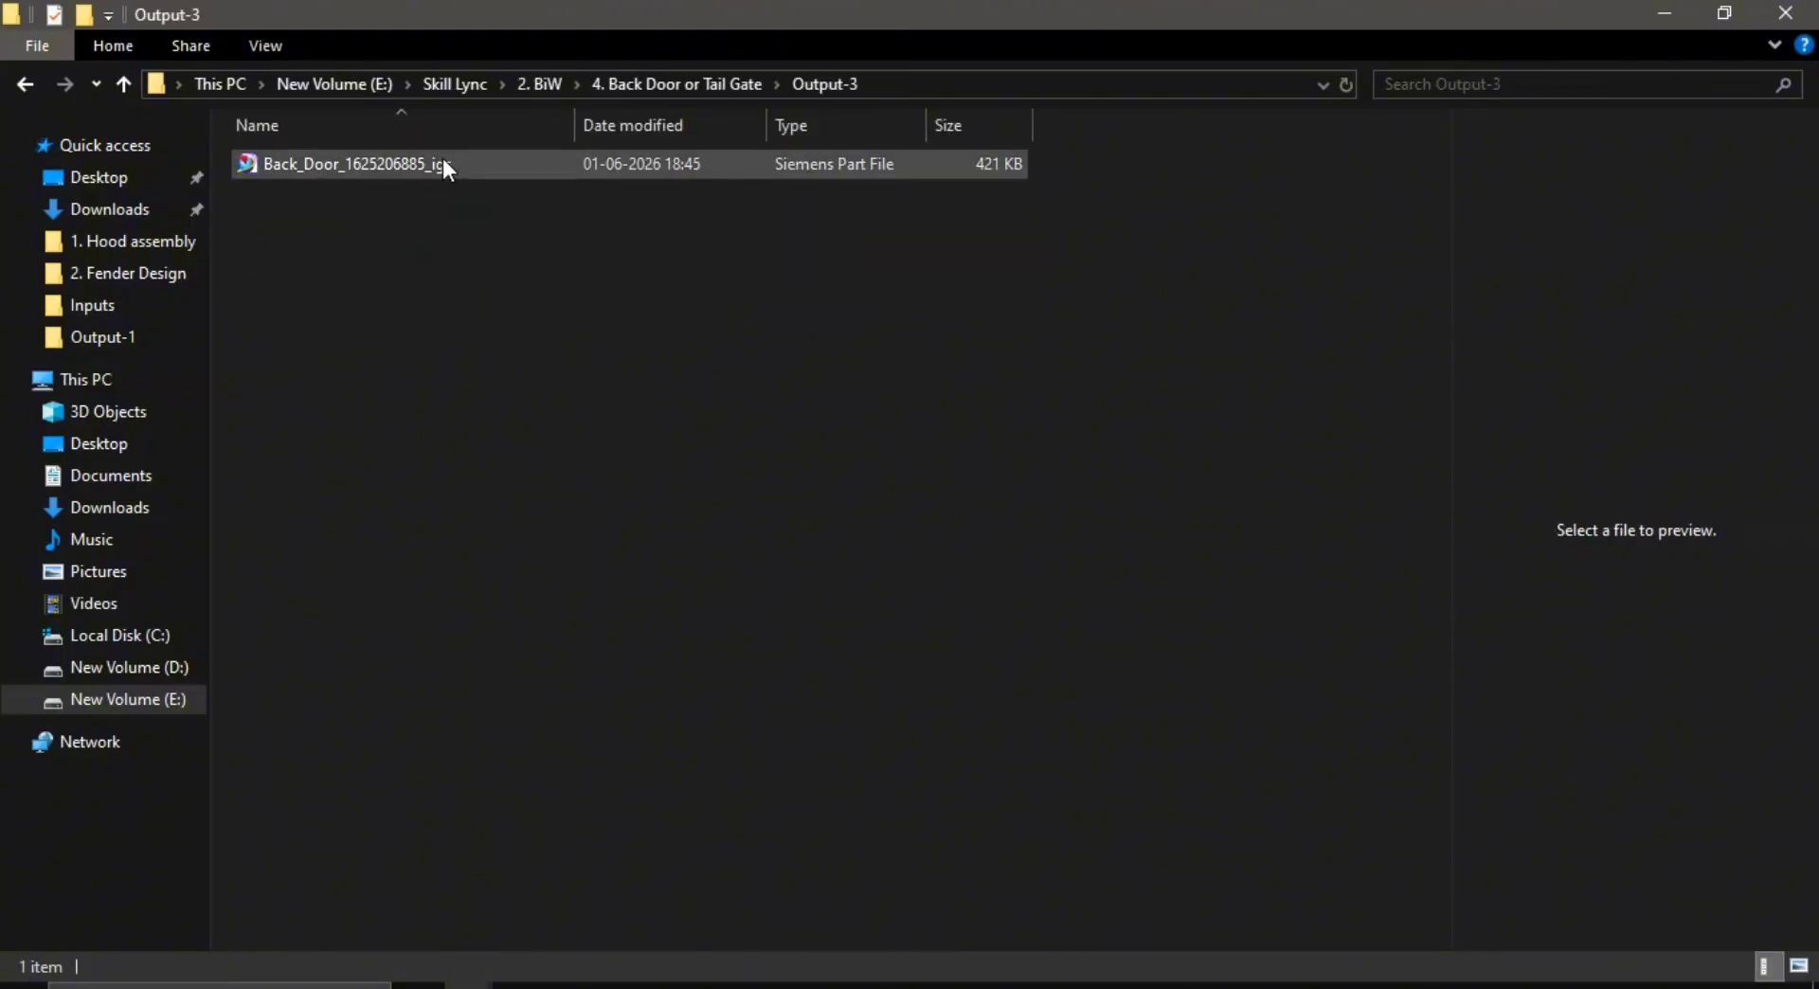
click(1799, 966)
click(813, 606)
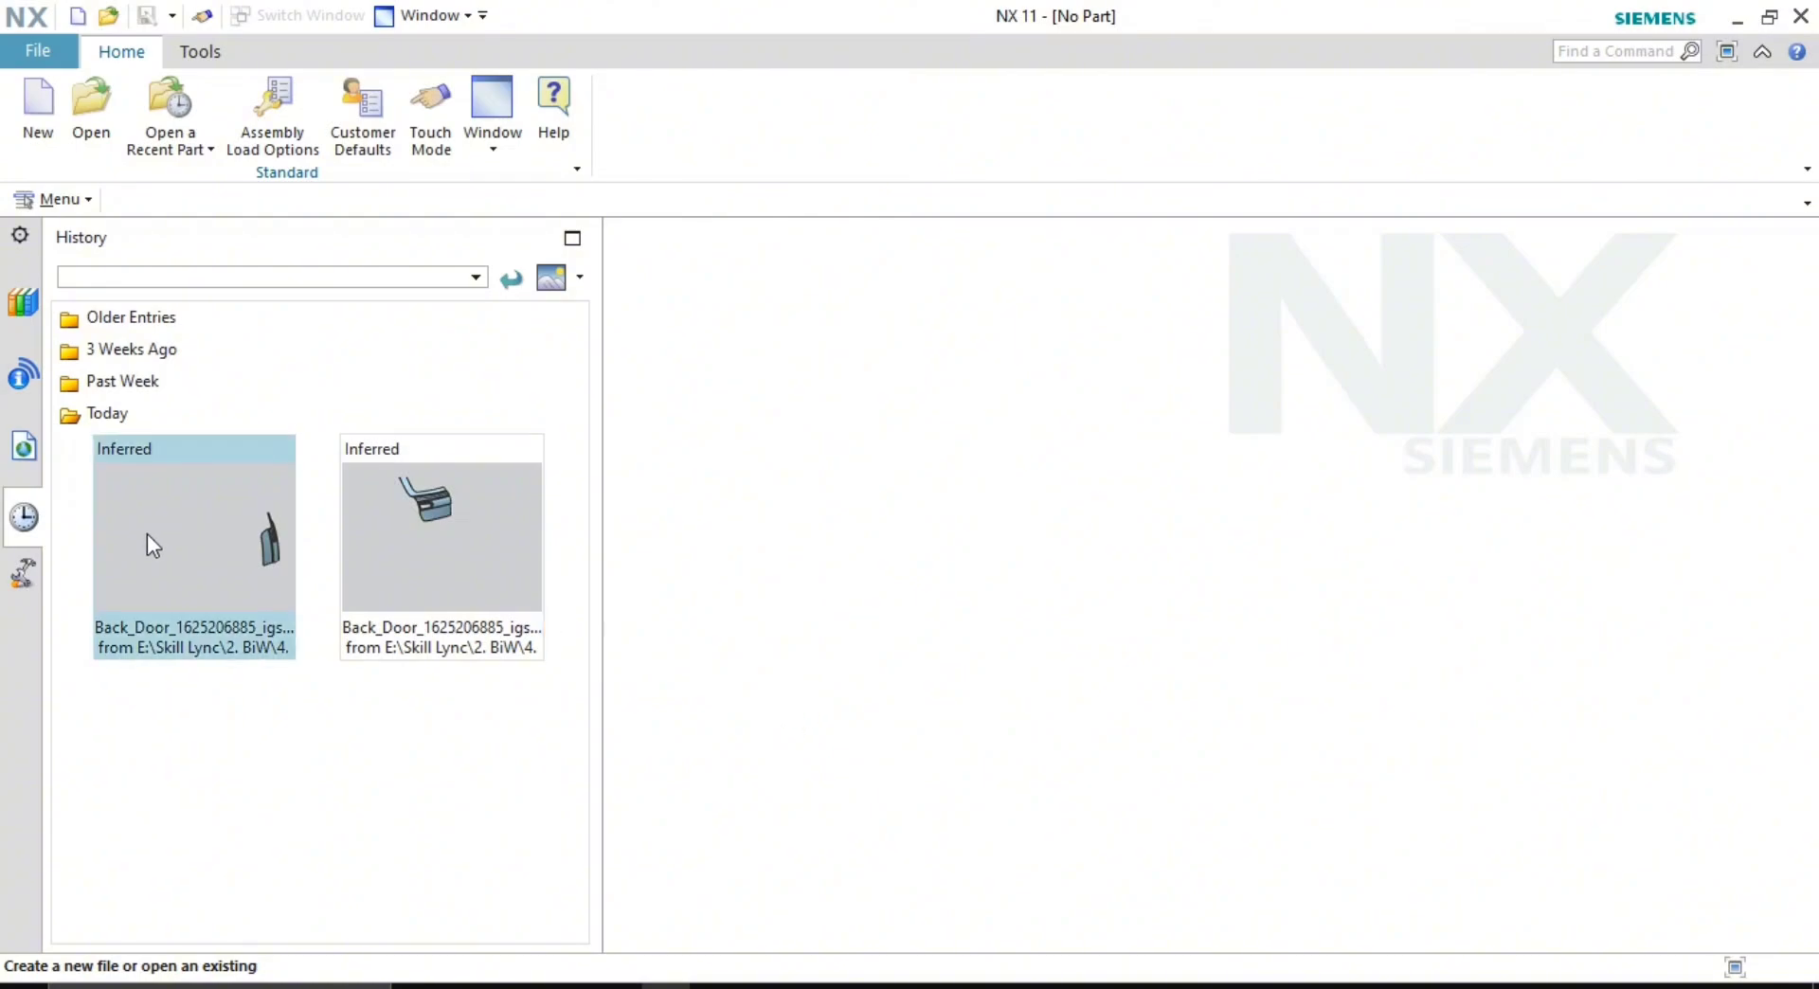
click(242, 553)
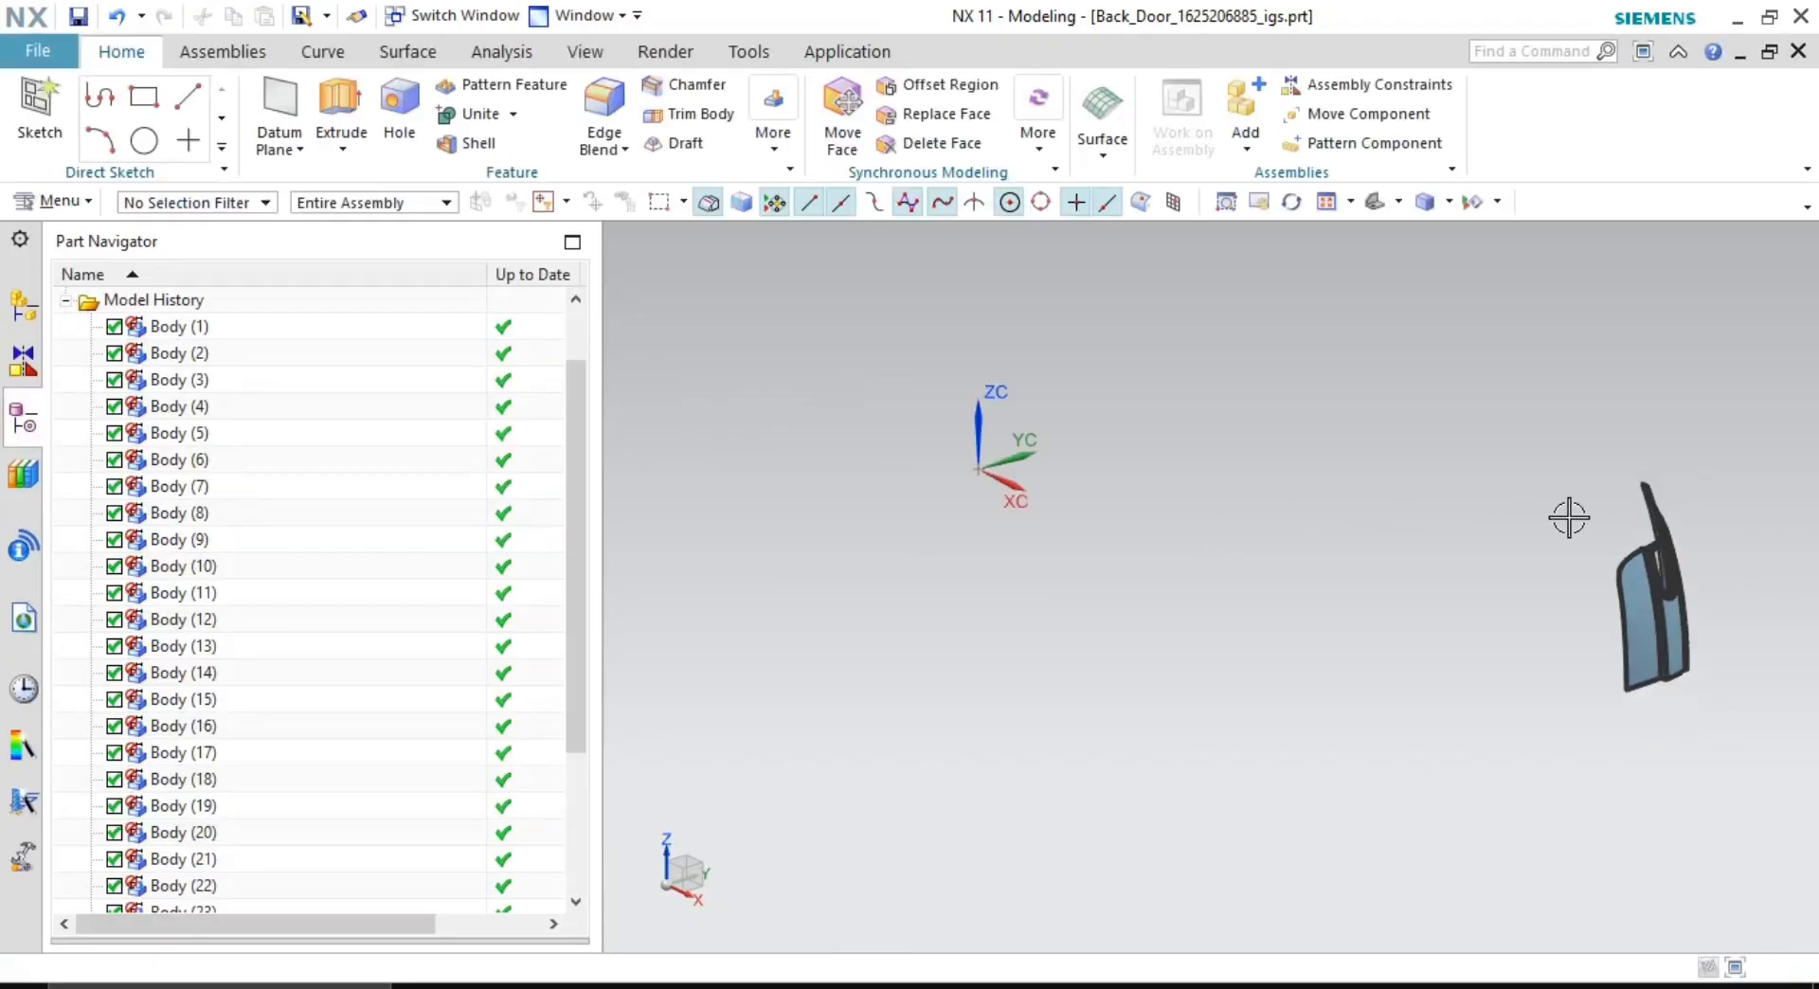
middle_drag(1567, 514, 1354, 553)
scroll(1719, 547, up, 2)
scroll(1281, 681, up, 5)
middle_drag(1279, 682, 1237, 665)
shift+middle_drag(1236, 665, 1438, 722)
scroll(1272, 613, down, 2)
shift+middle_drag(1271, 613, 1198, 570)
scroll(1314, 572, down, 2)
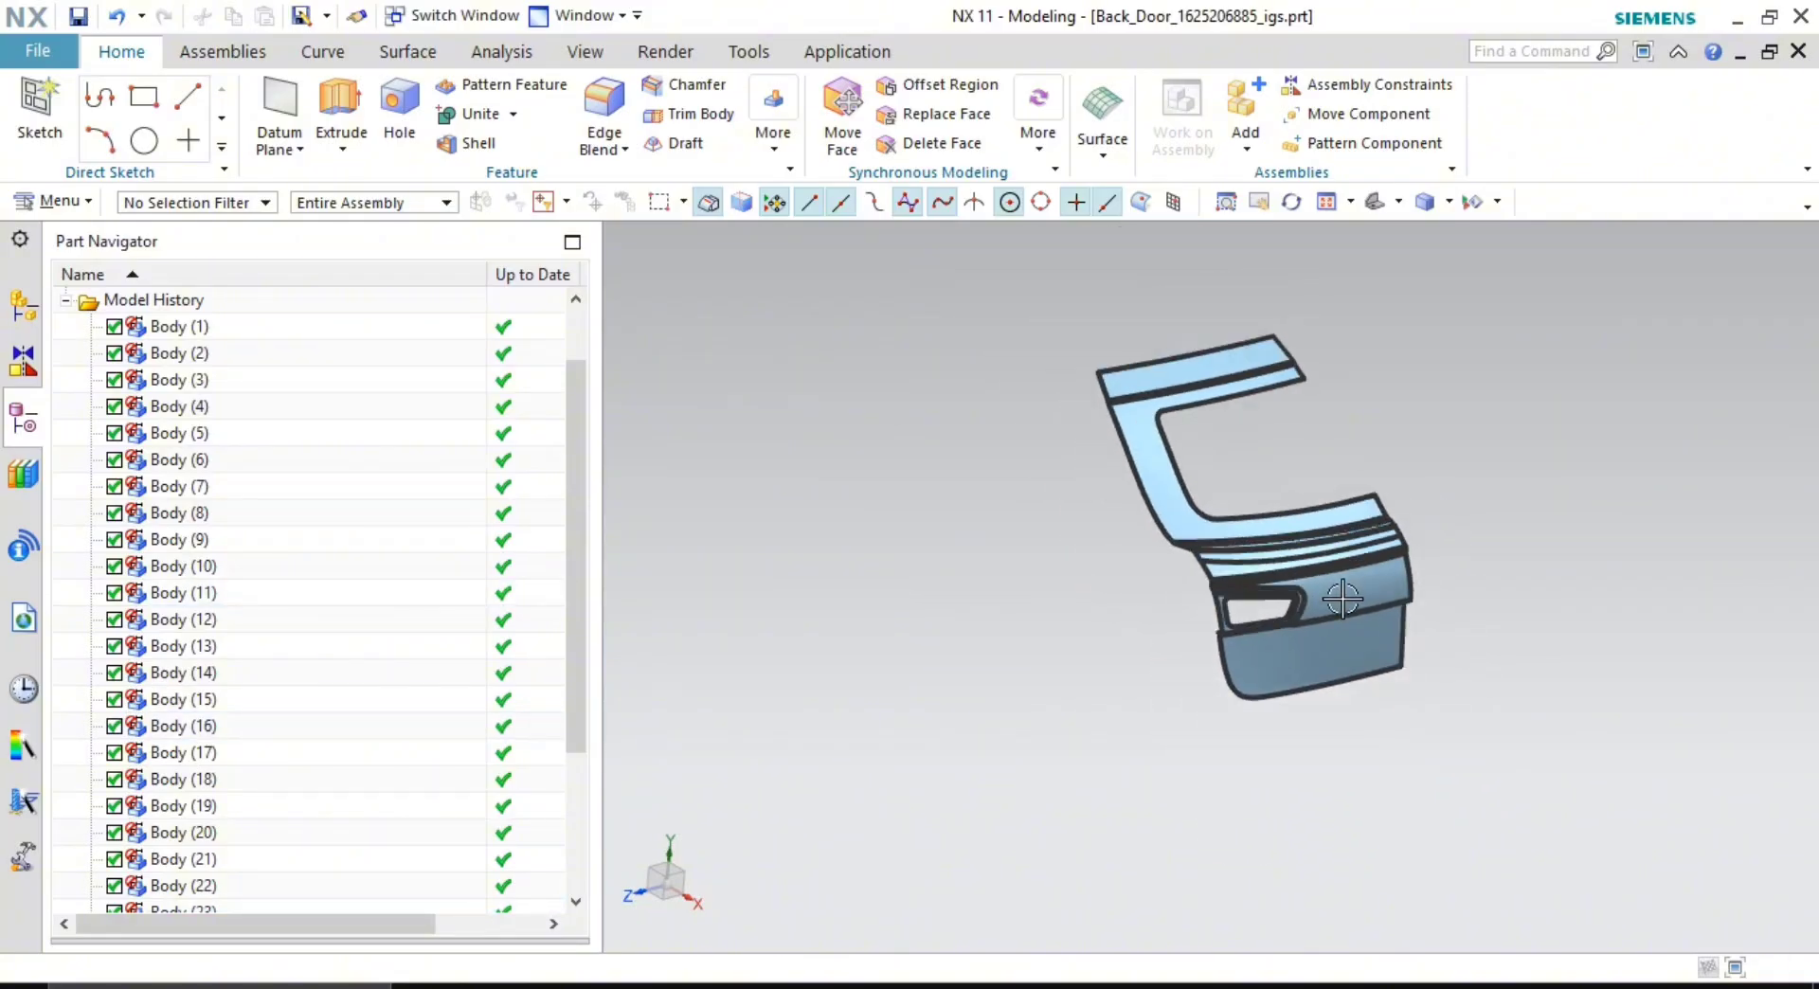
shift+middle_drag(1320, 619, 1270, 652)
scroll(1270, 654, up, 2)
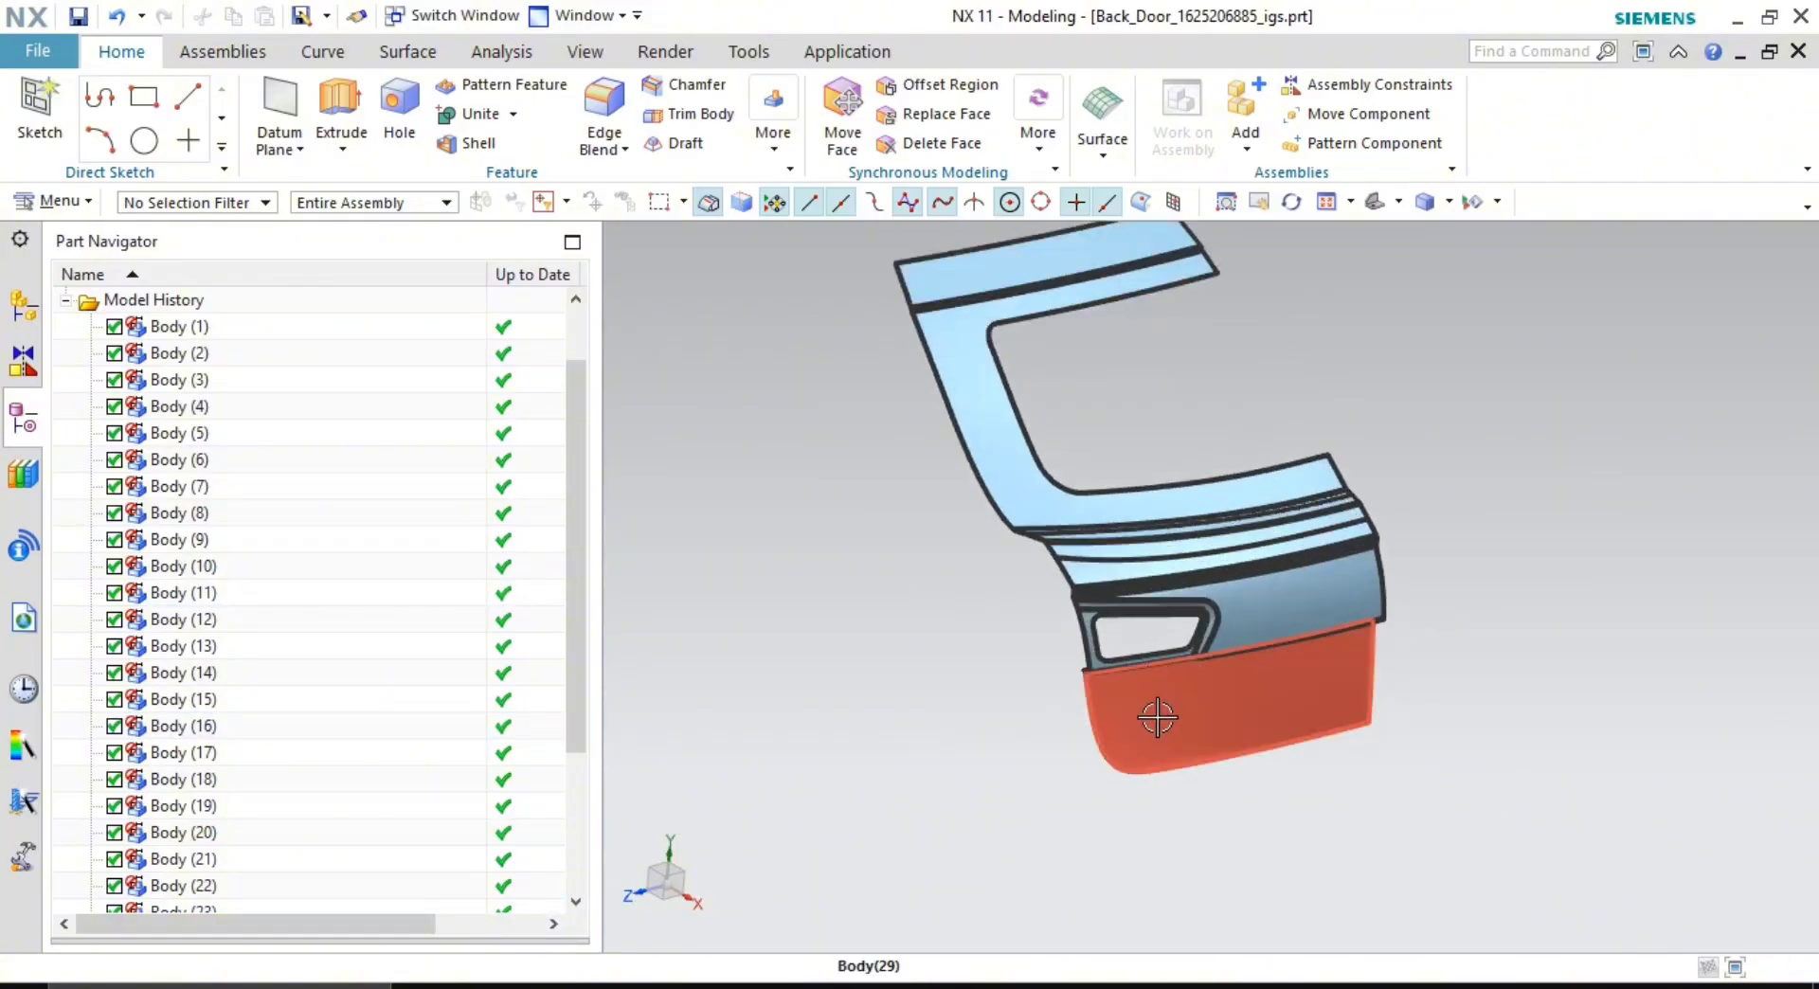
scroll(1288, 715, down, 1)
scroll(1260, 682, up, 2)
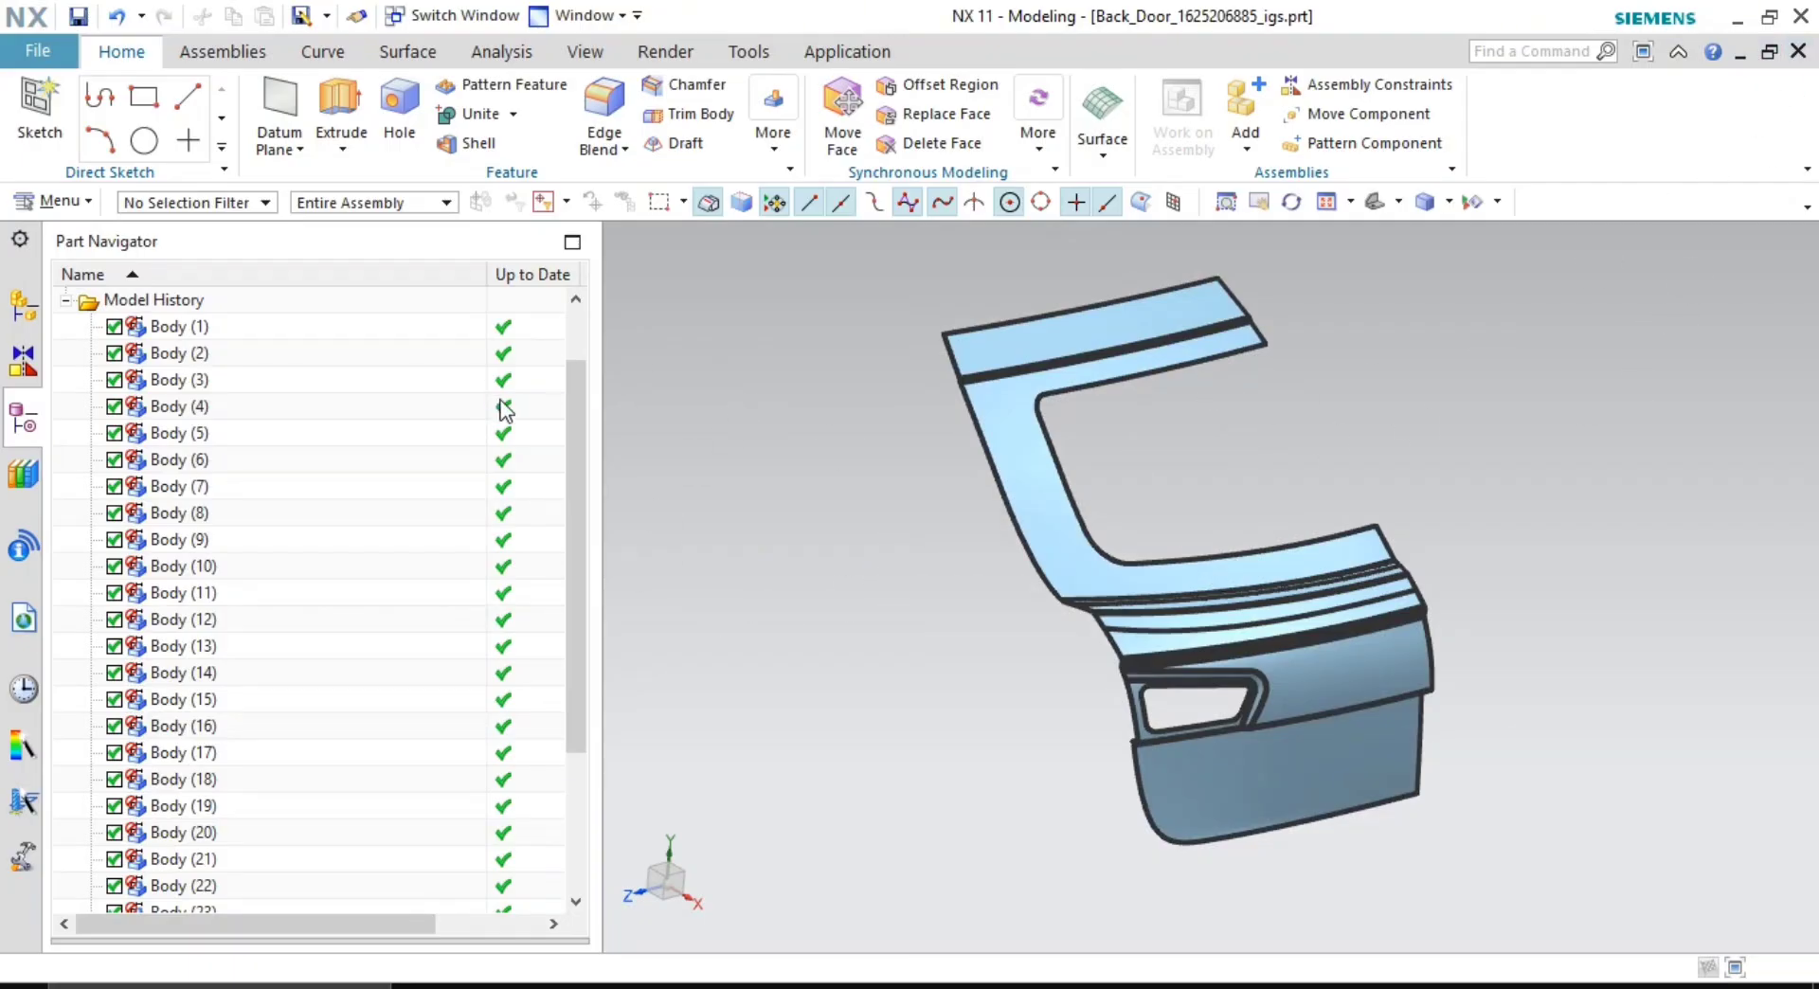
scroll(962, 488, down, 3)
scroll(962, 488, up, 3)
scroll(221, 502, down, 3)
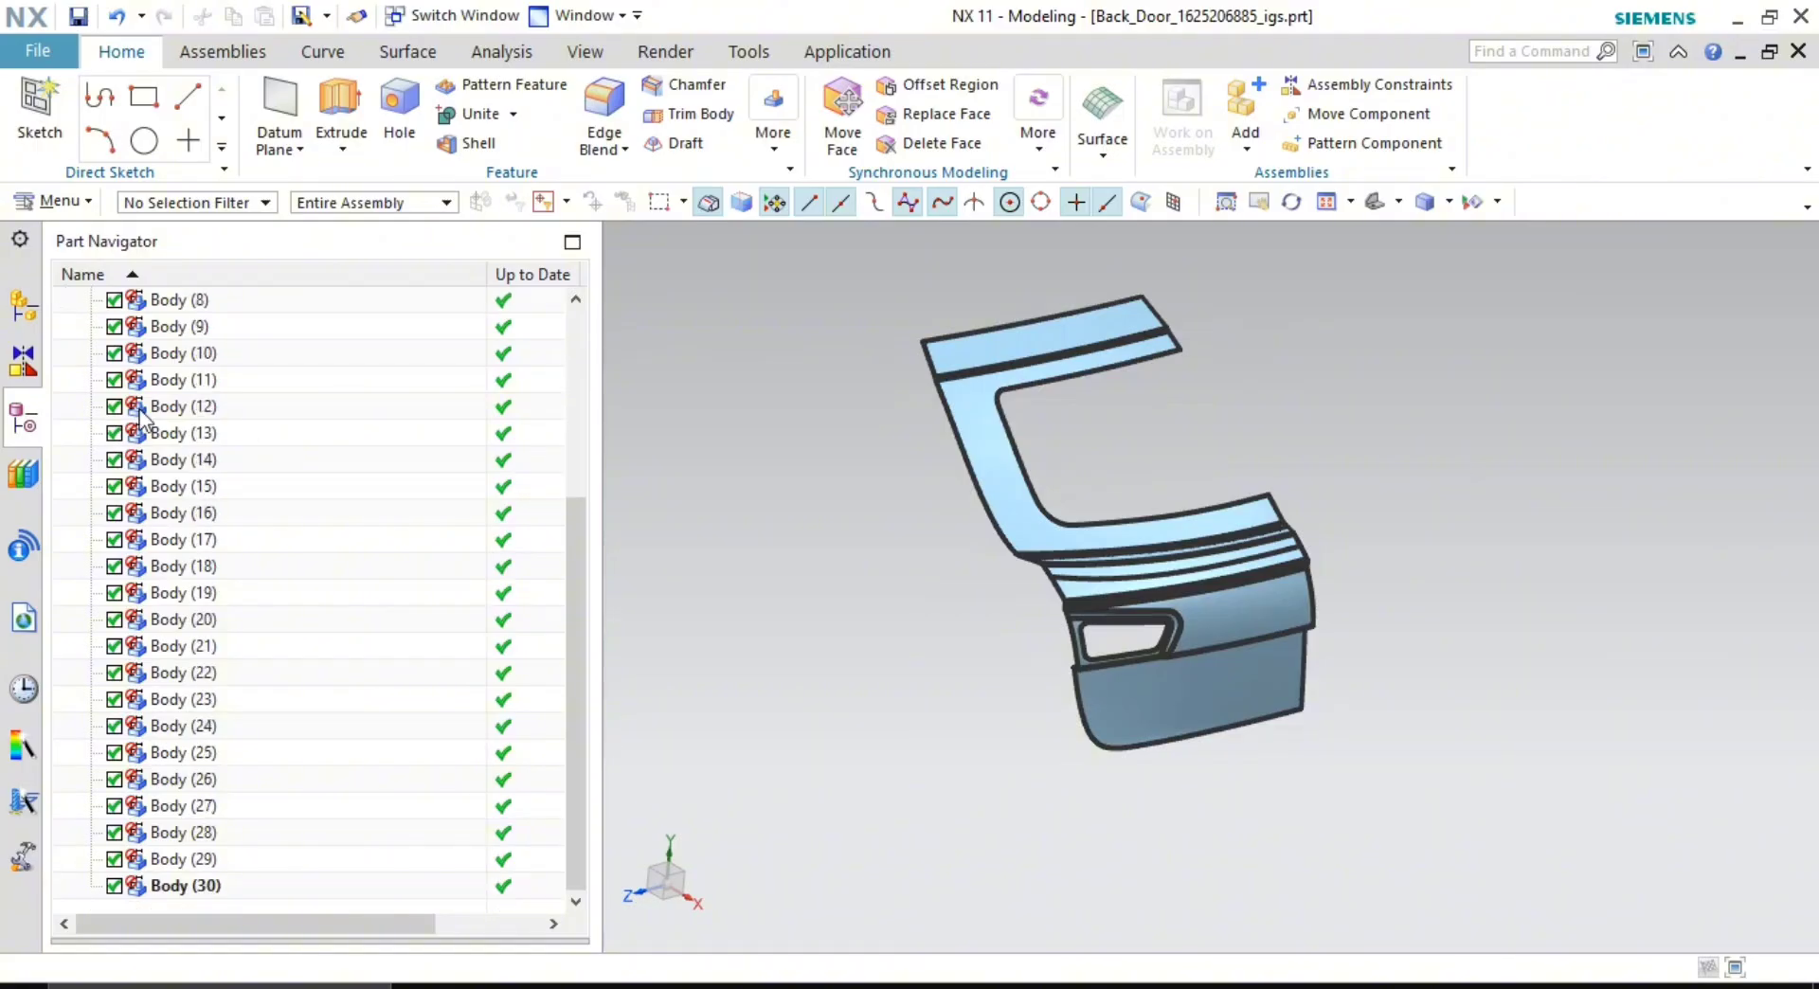
scroll(201, 488, up, 4)
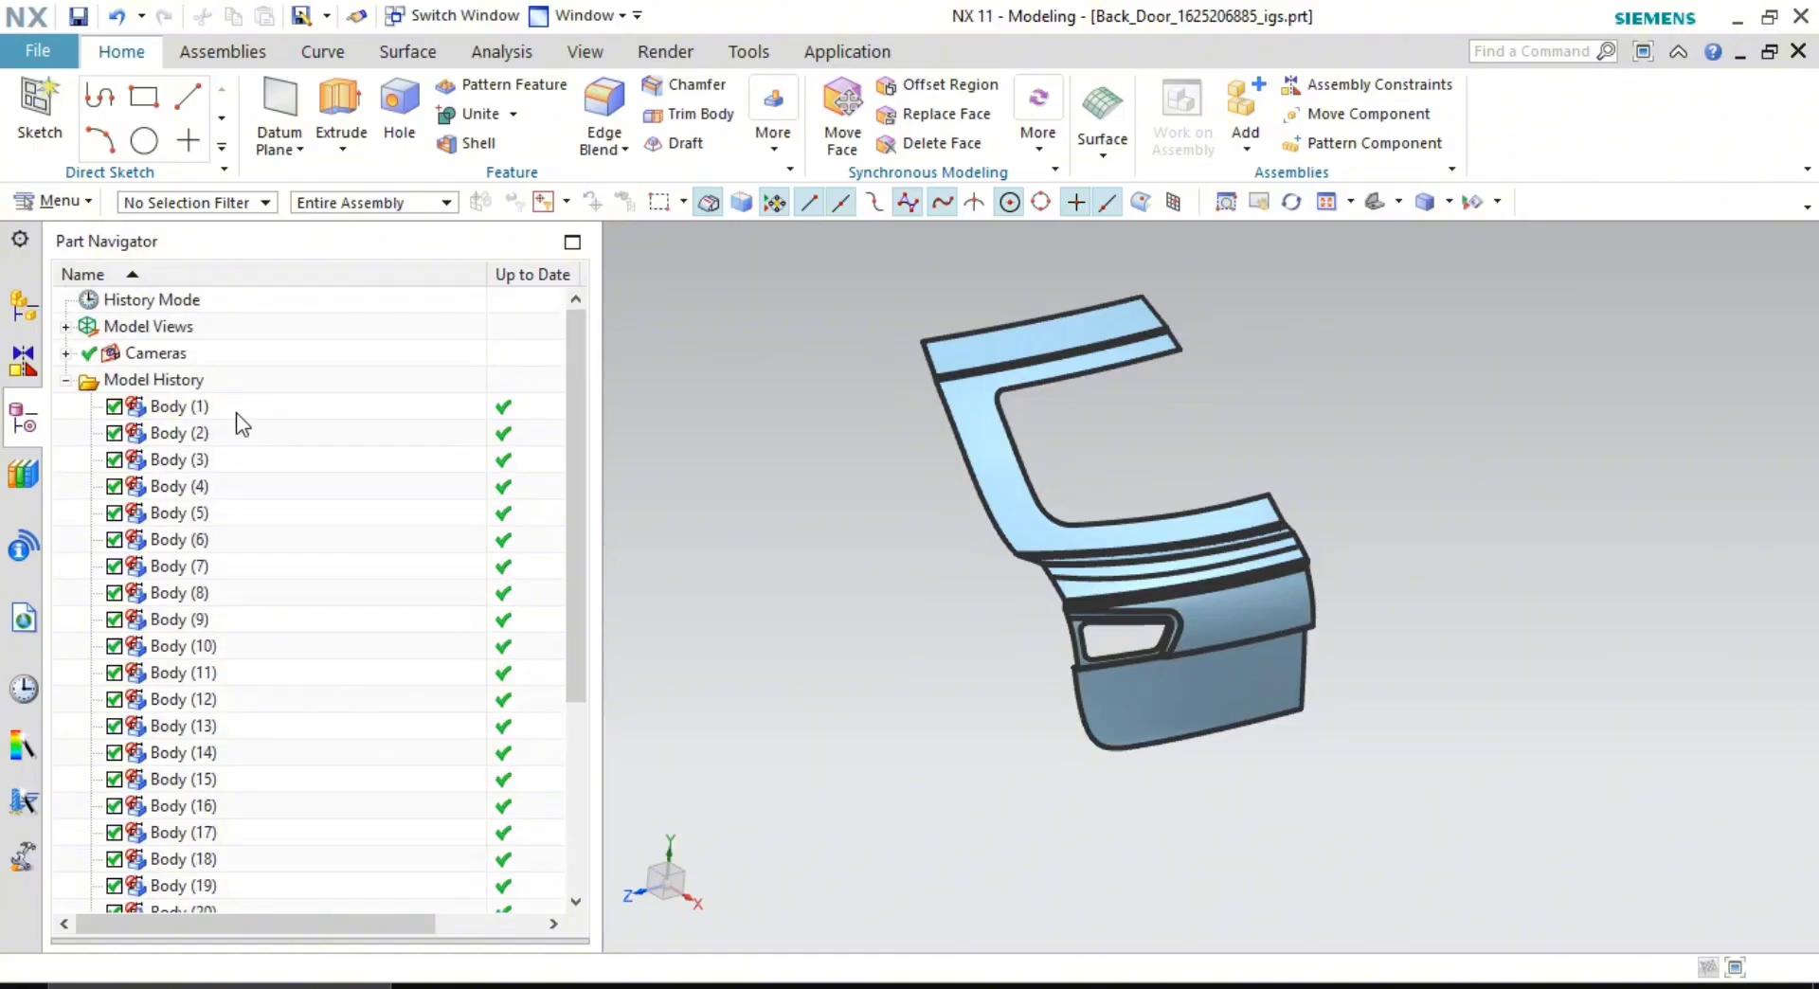
scroll(222, 423, down, 4)
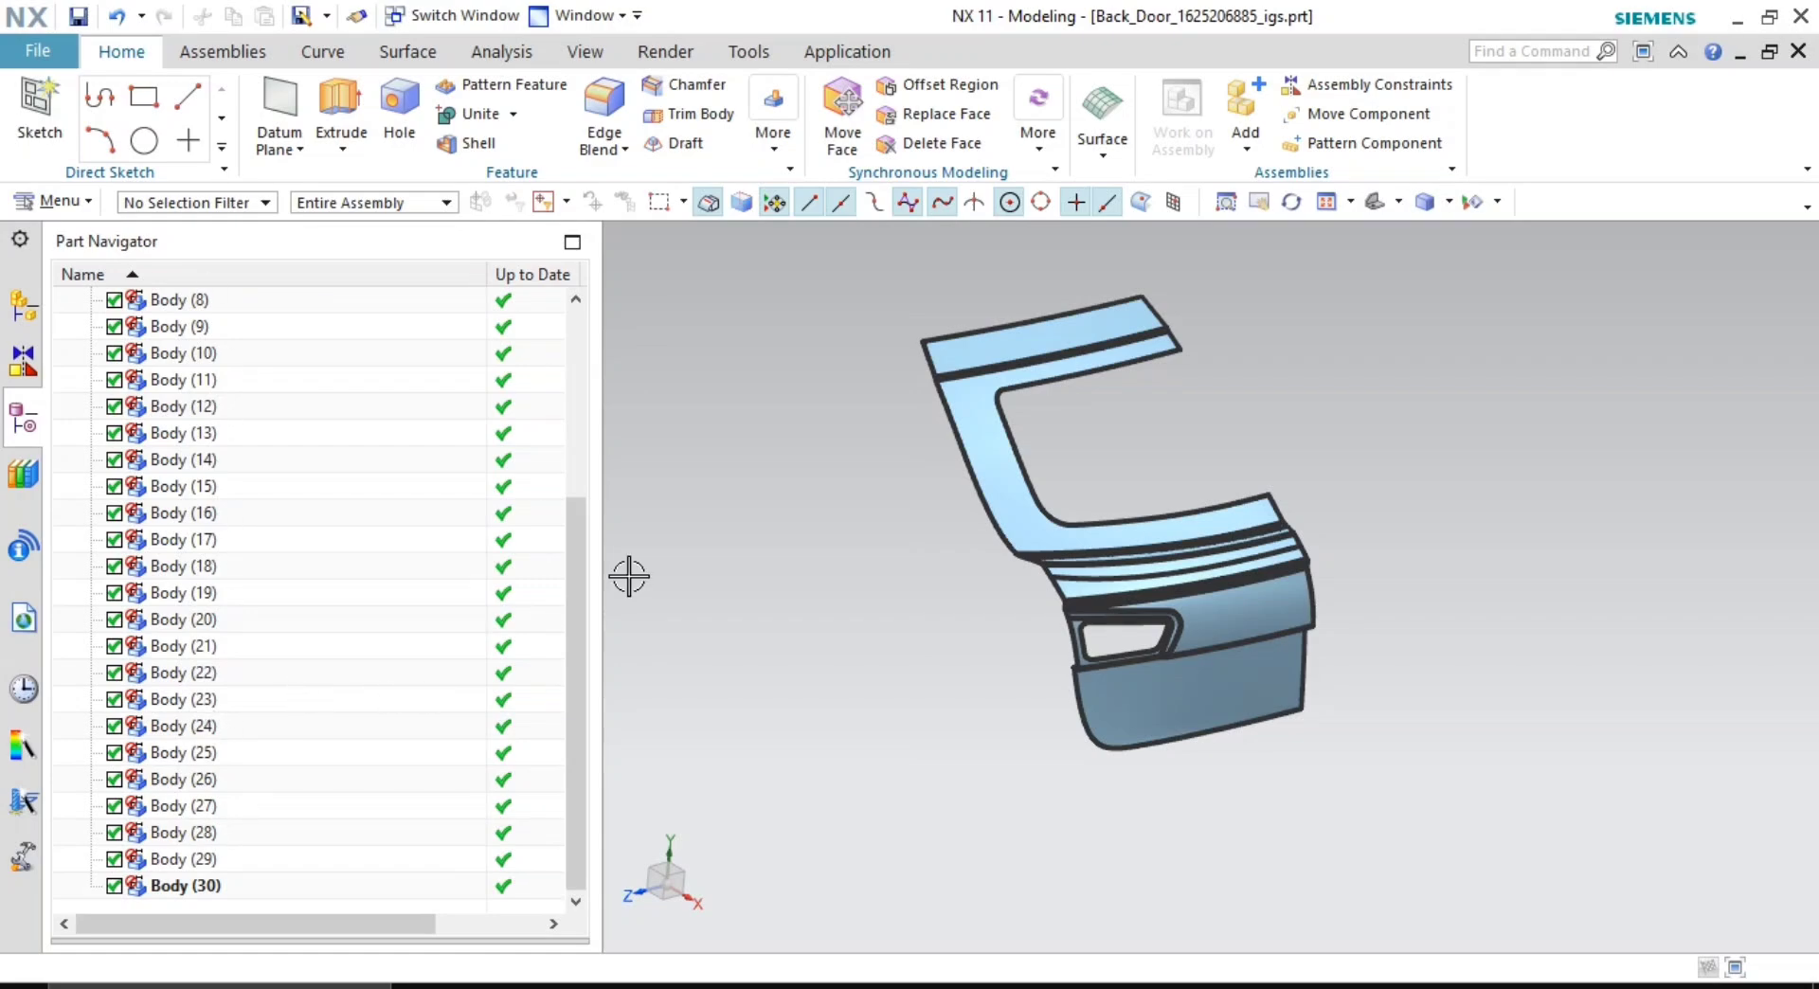
scroll(1251, 421, up, 3)
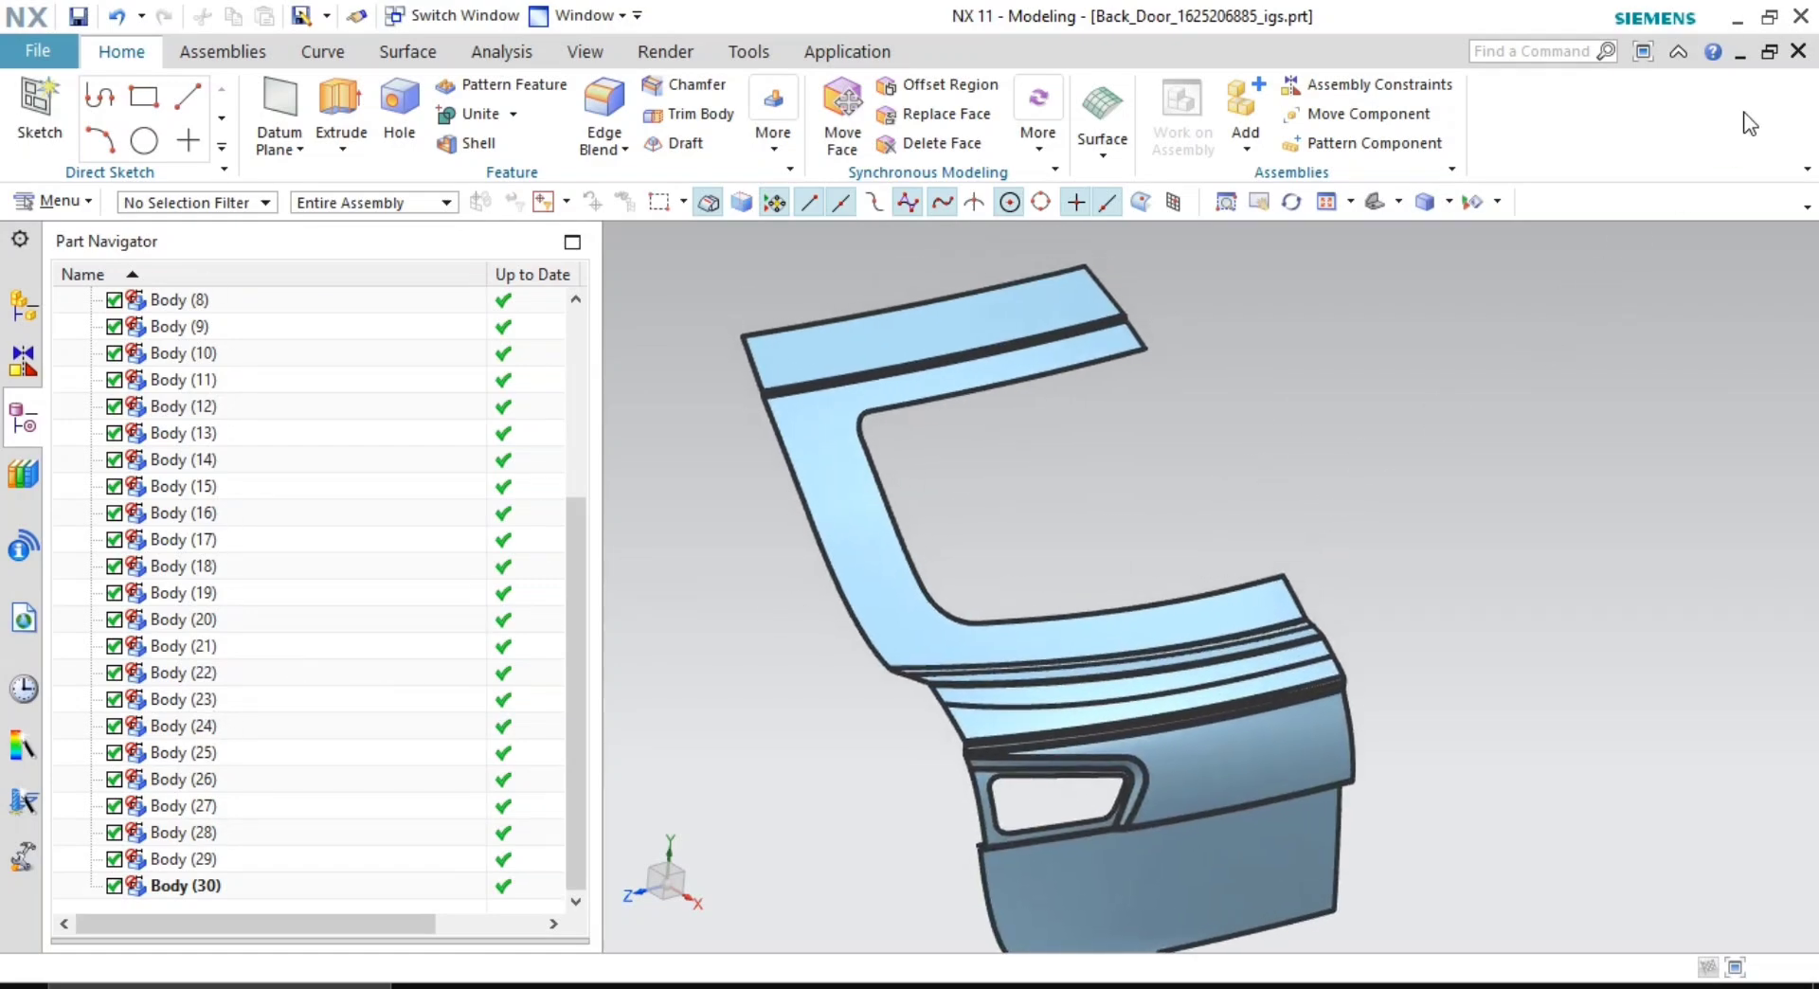
click(1798, 51)
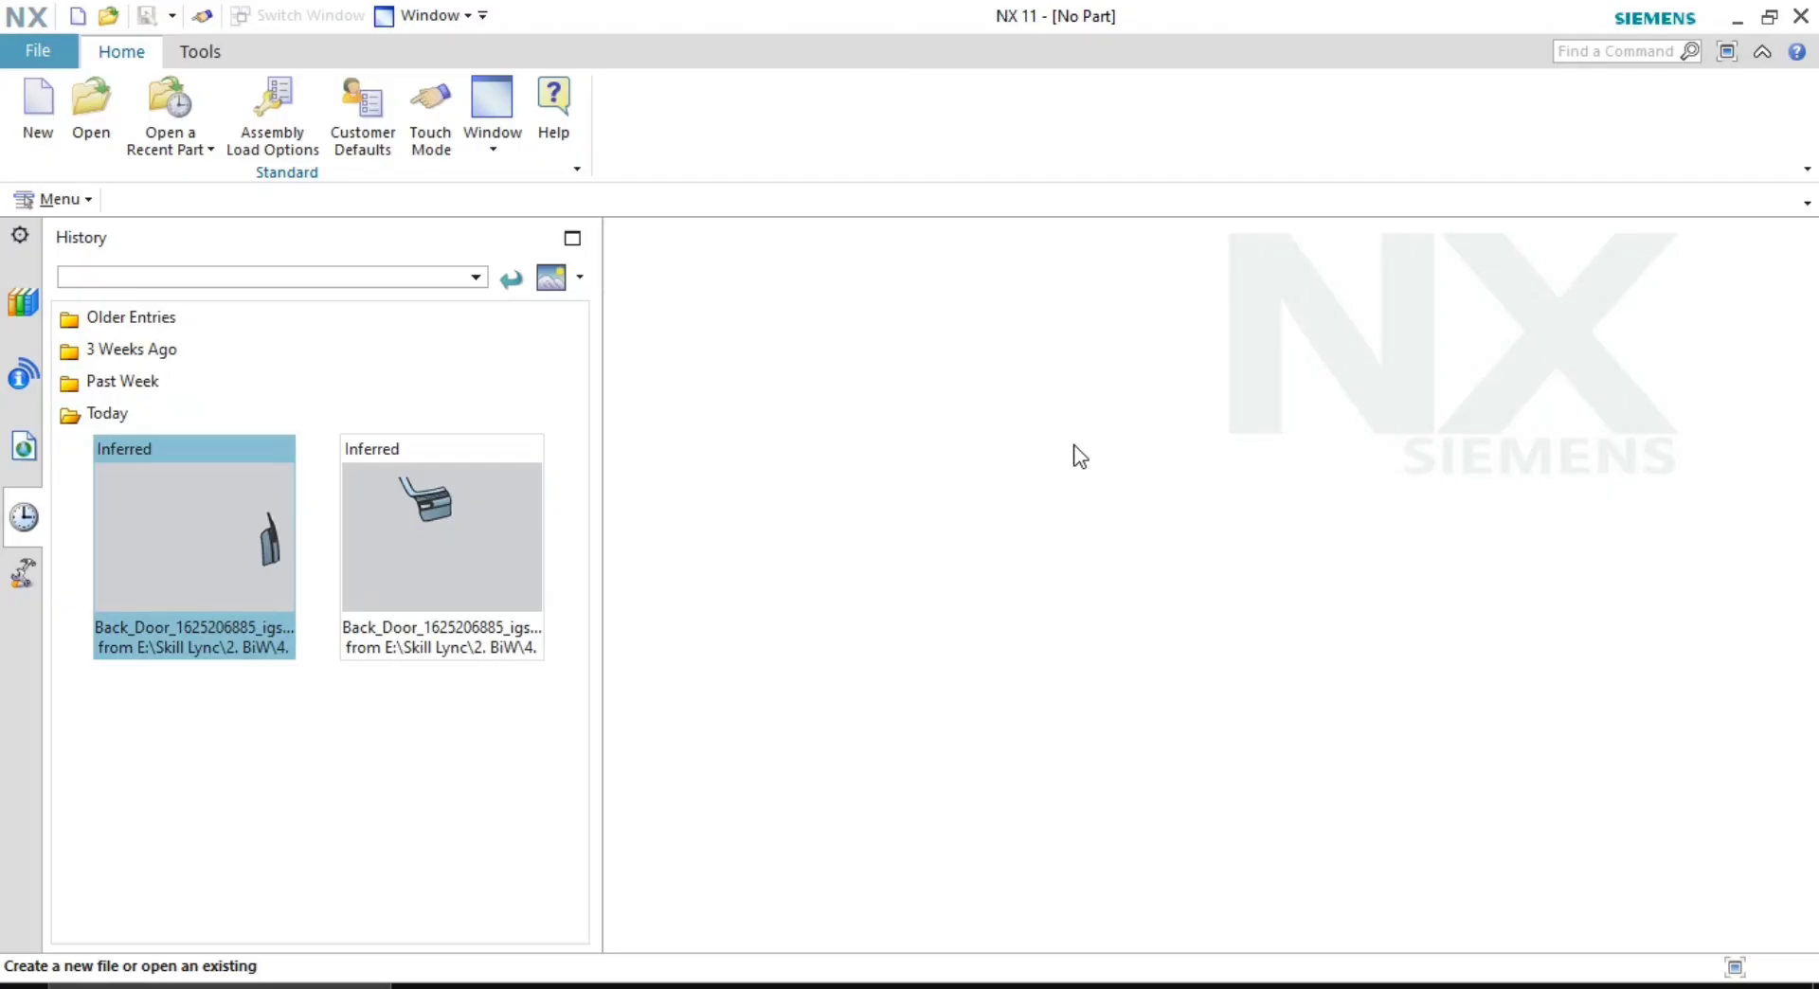
- Start a new Assembly-template file named 'Back Door desing_01_06_2026'
click(21, 112)
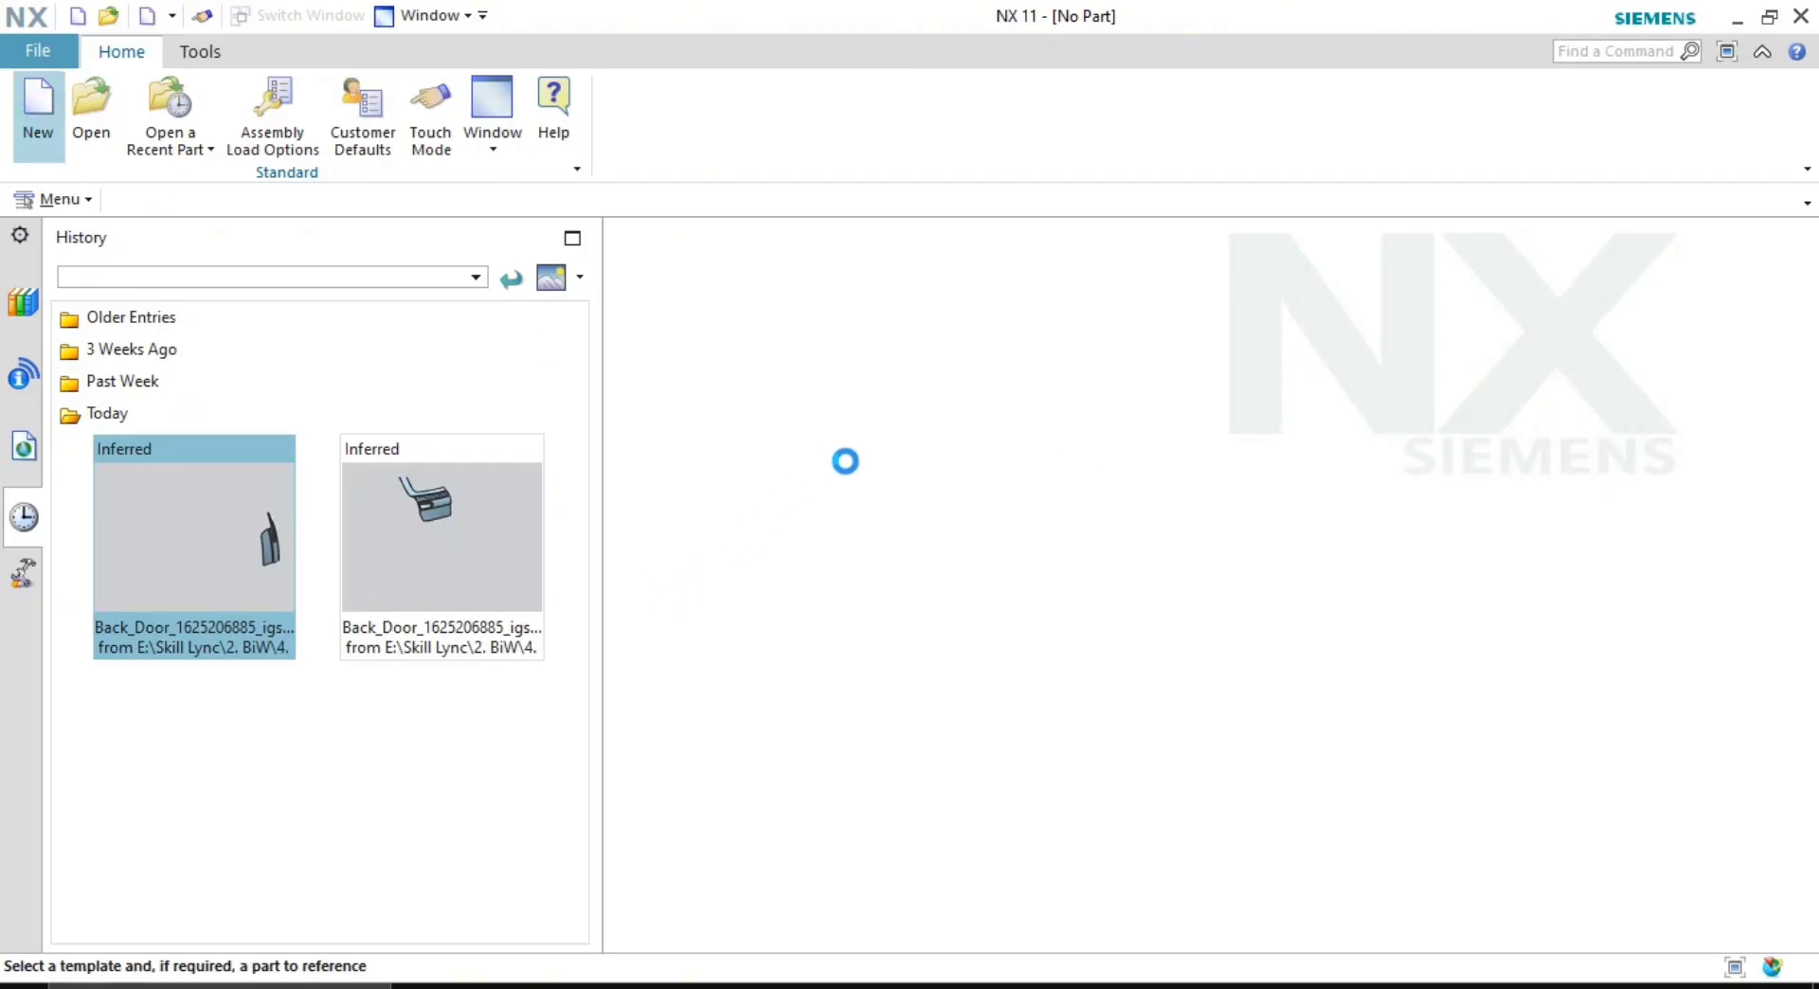
click(729, 405)
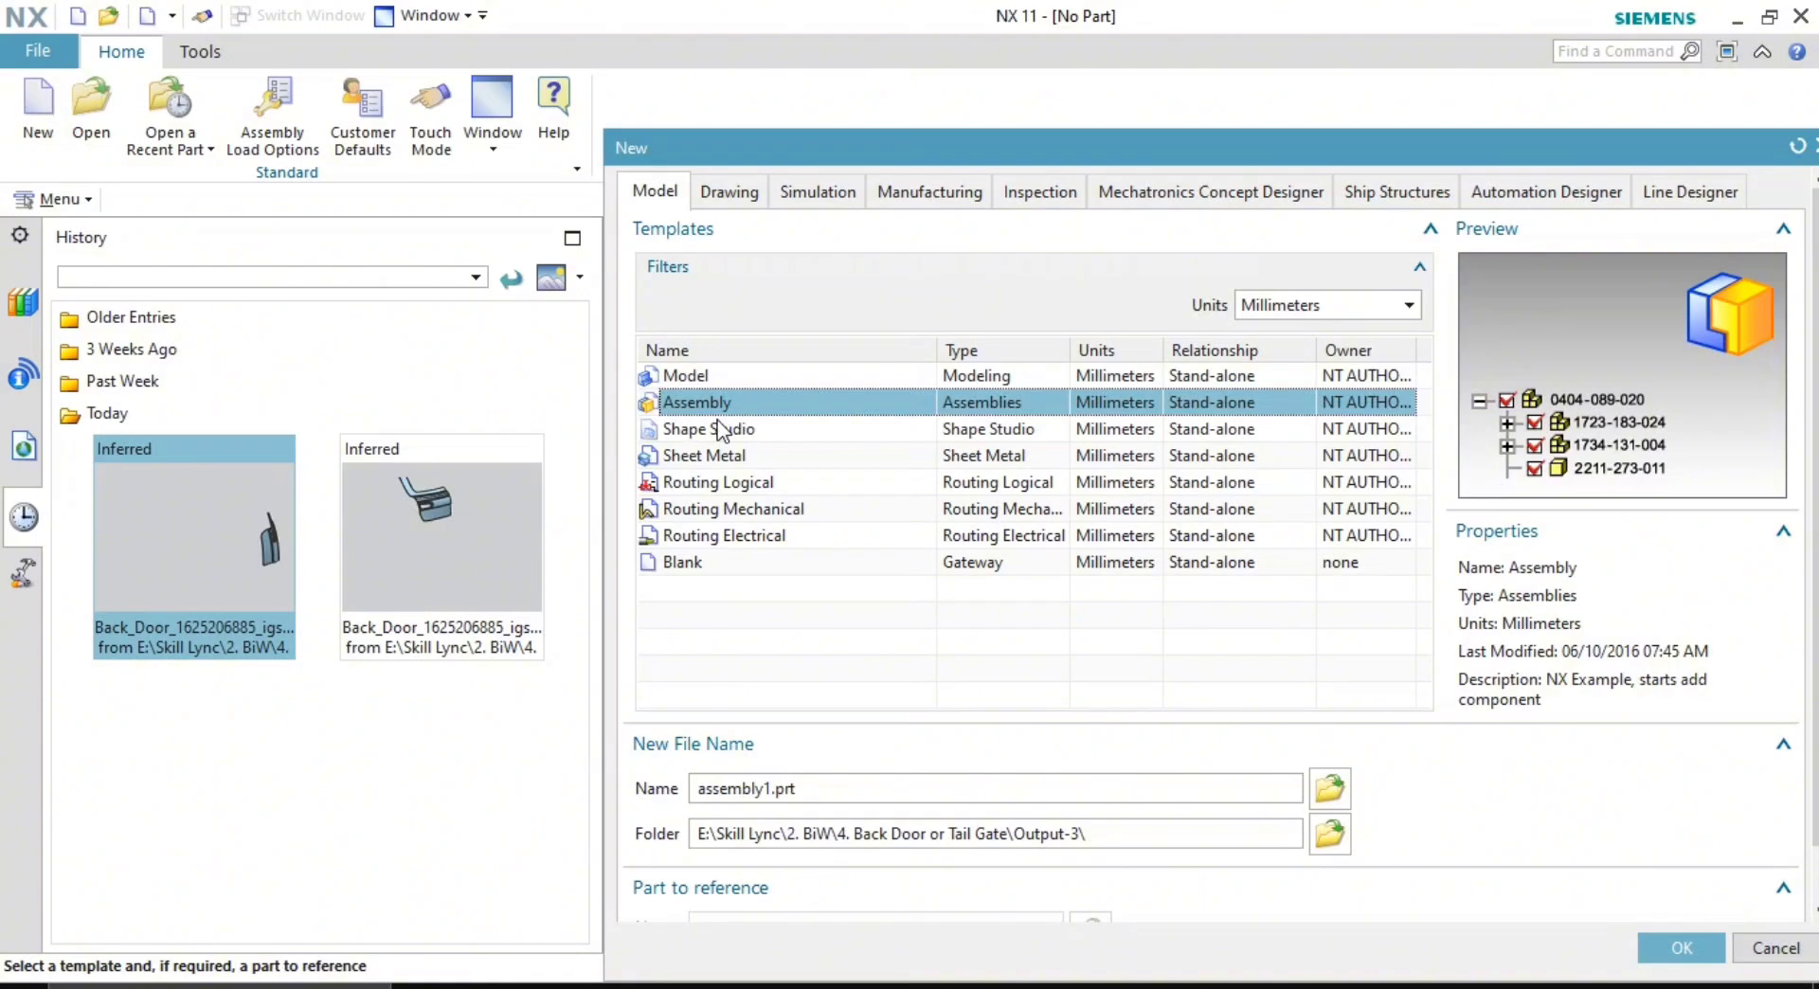
double_click(832, 791)
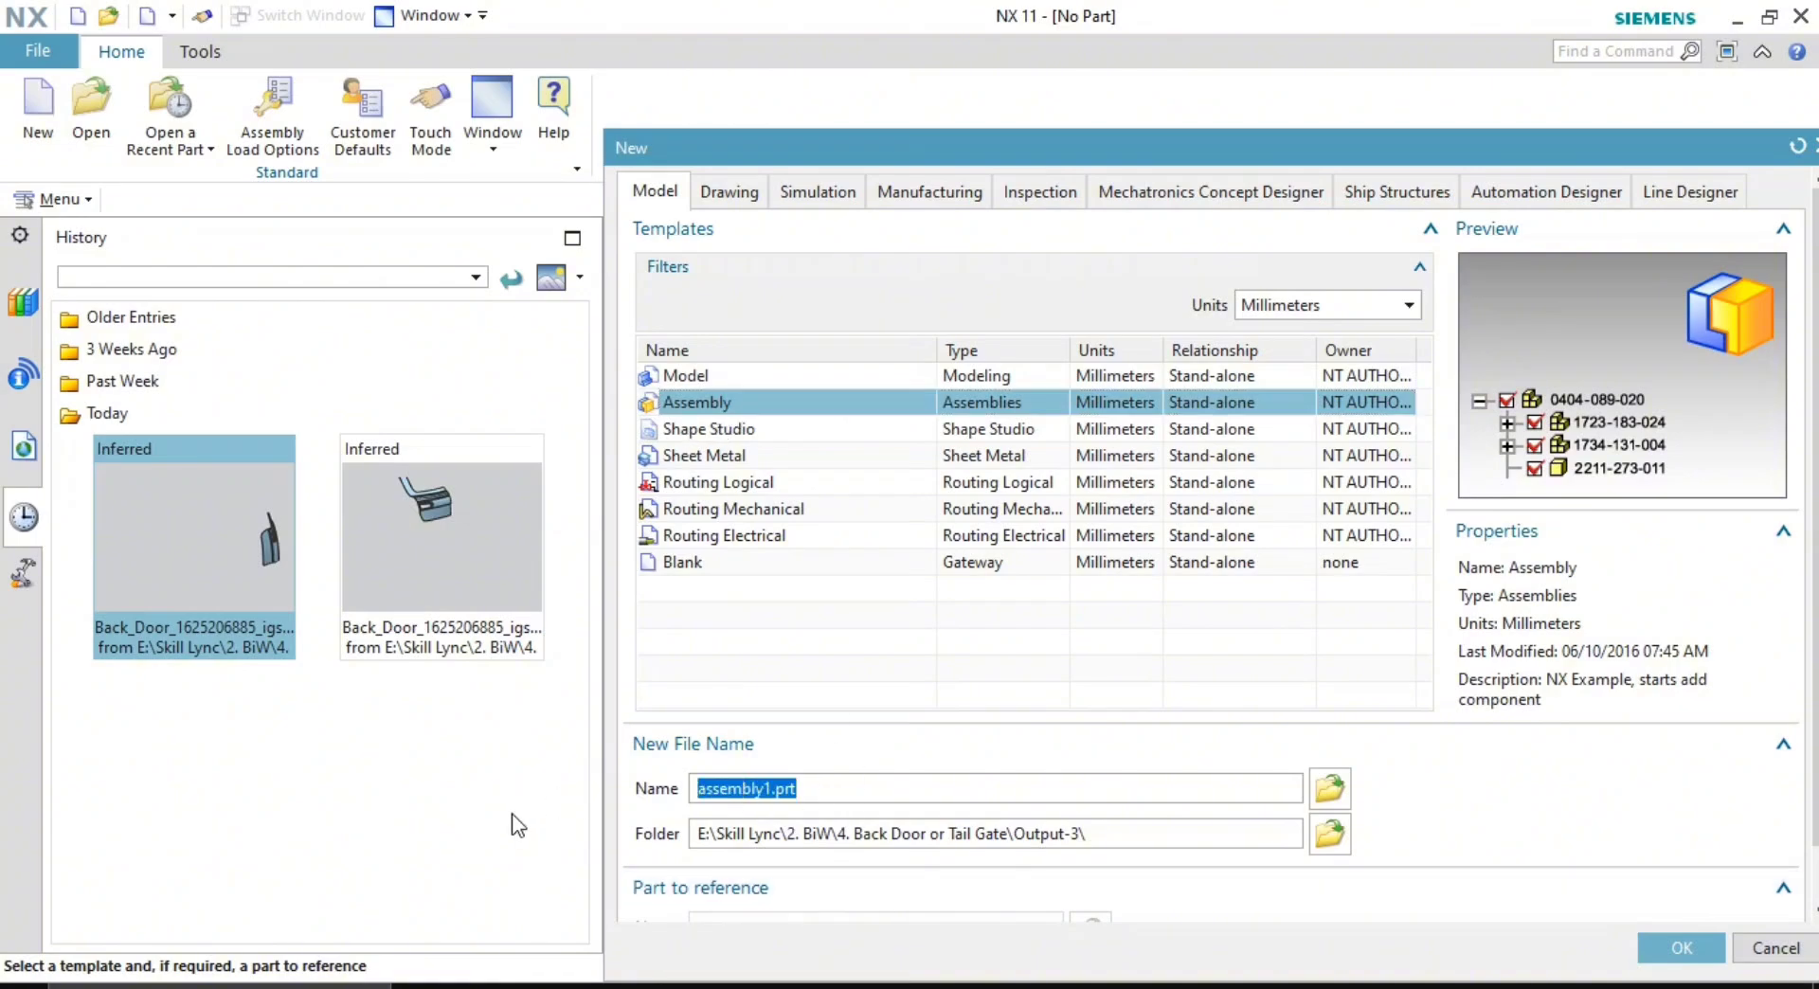
text(Back Di)
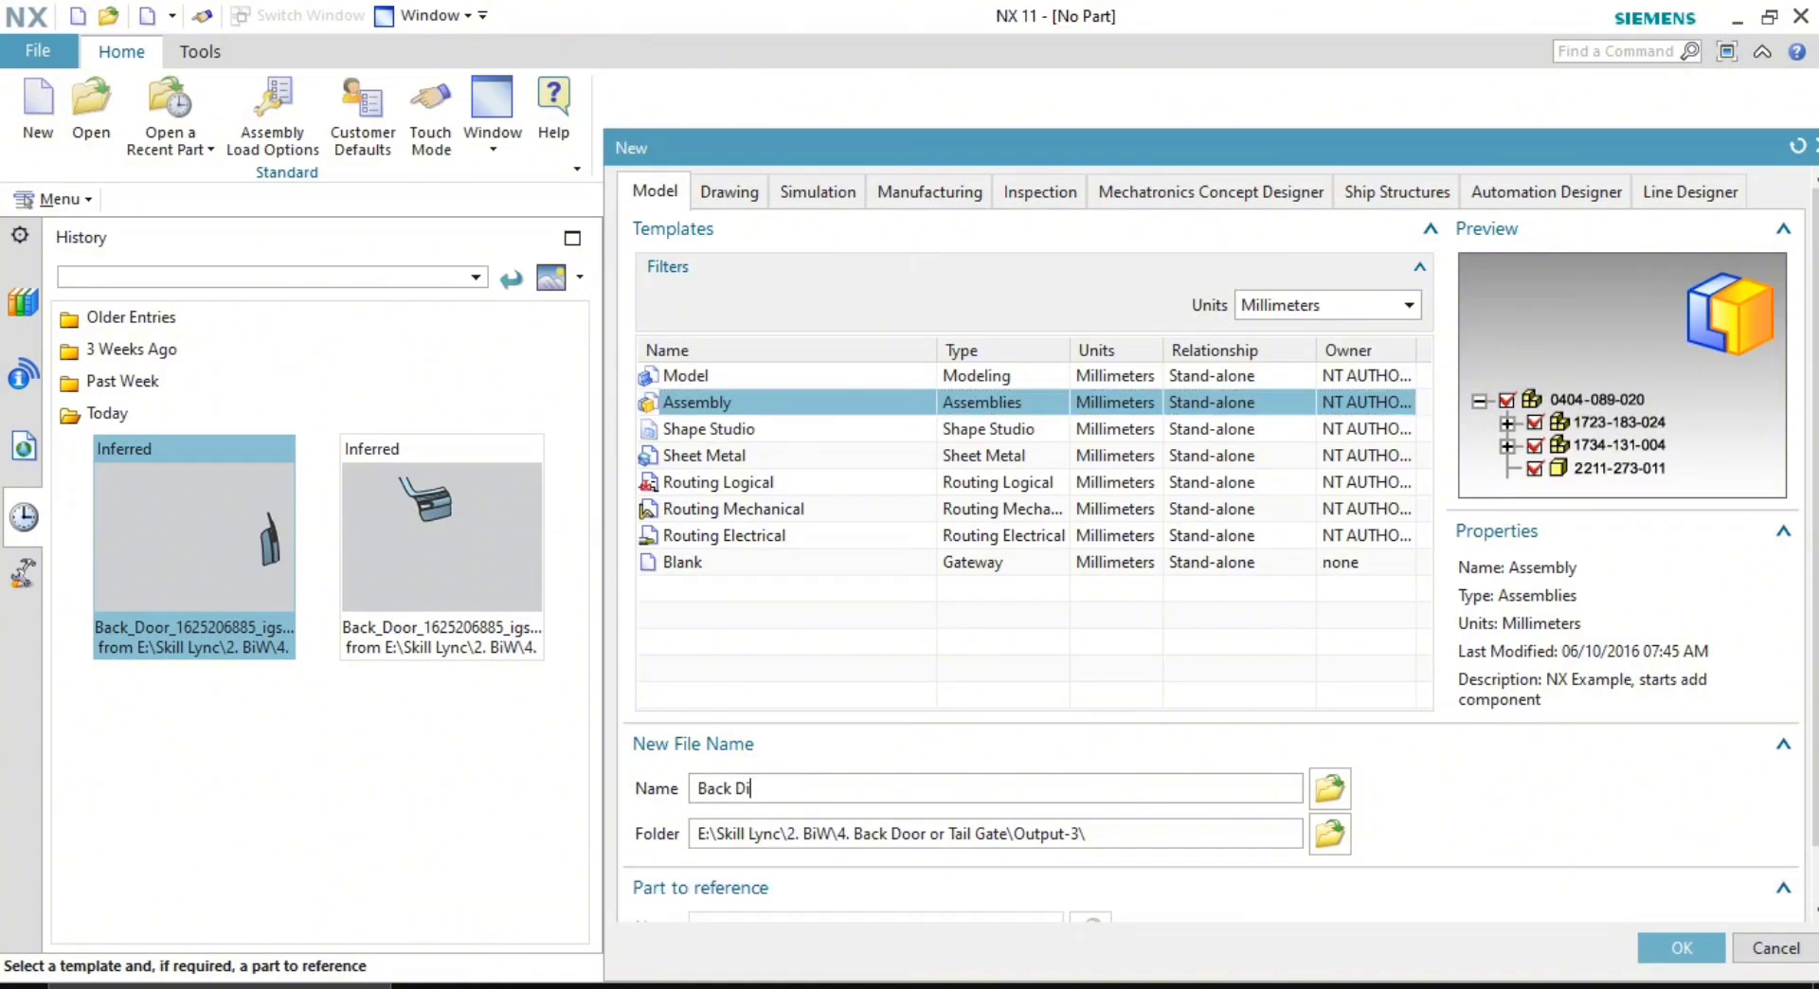
text(or desing)
text(_)
text(01)
text(_-6)
text(06_2026)
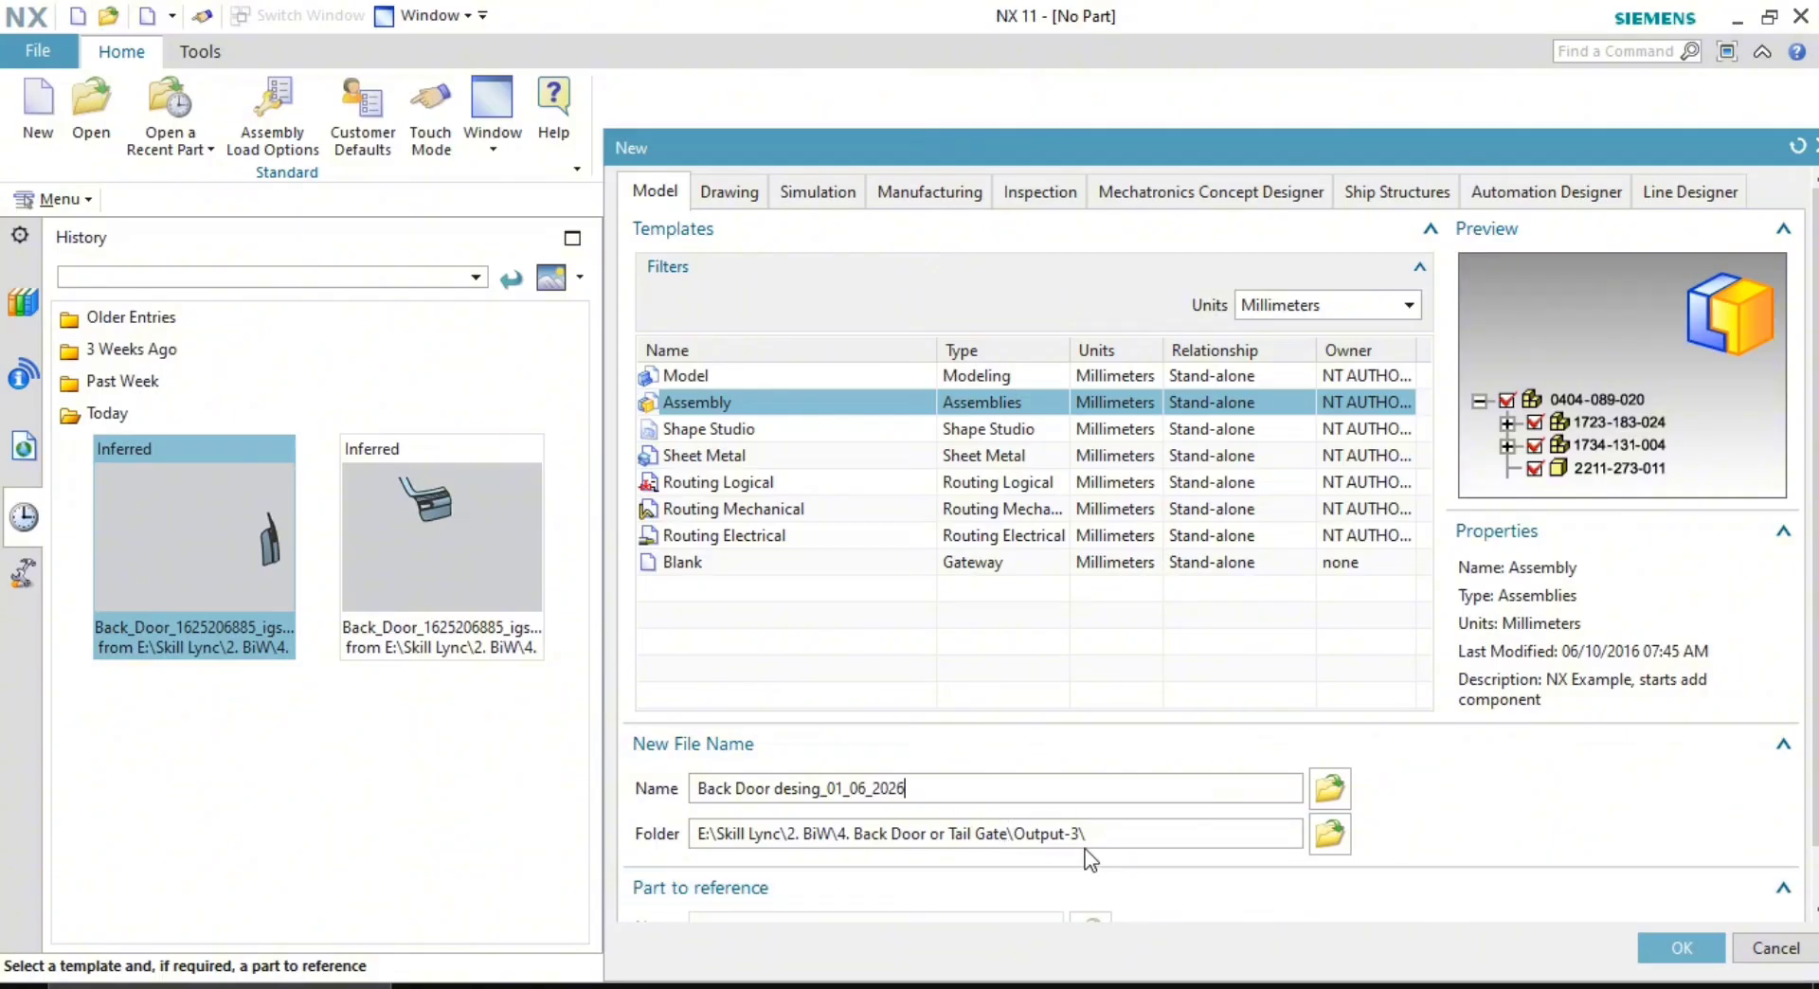
- Set the save folder to Output-3, prefix the name with '00.', and create the file
click(1331, 834)
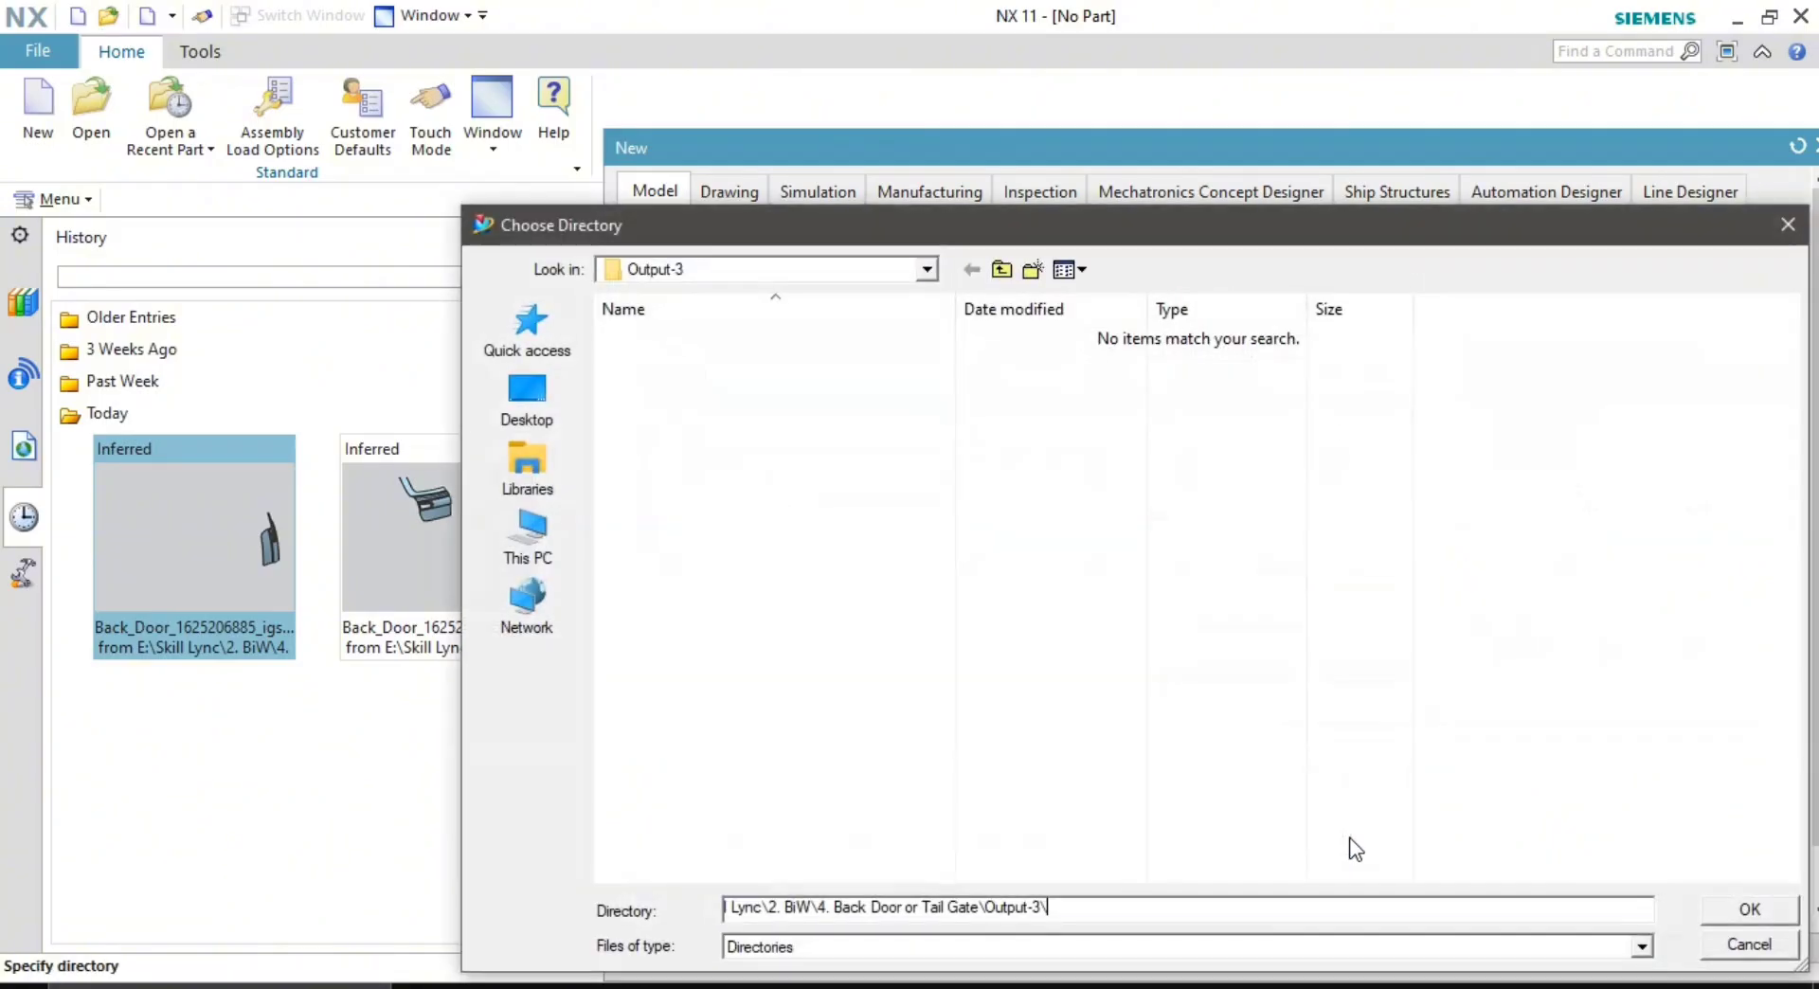
click(1002, 269)
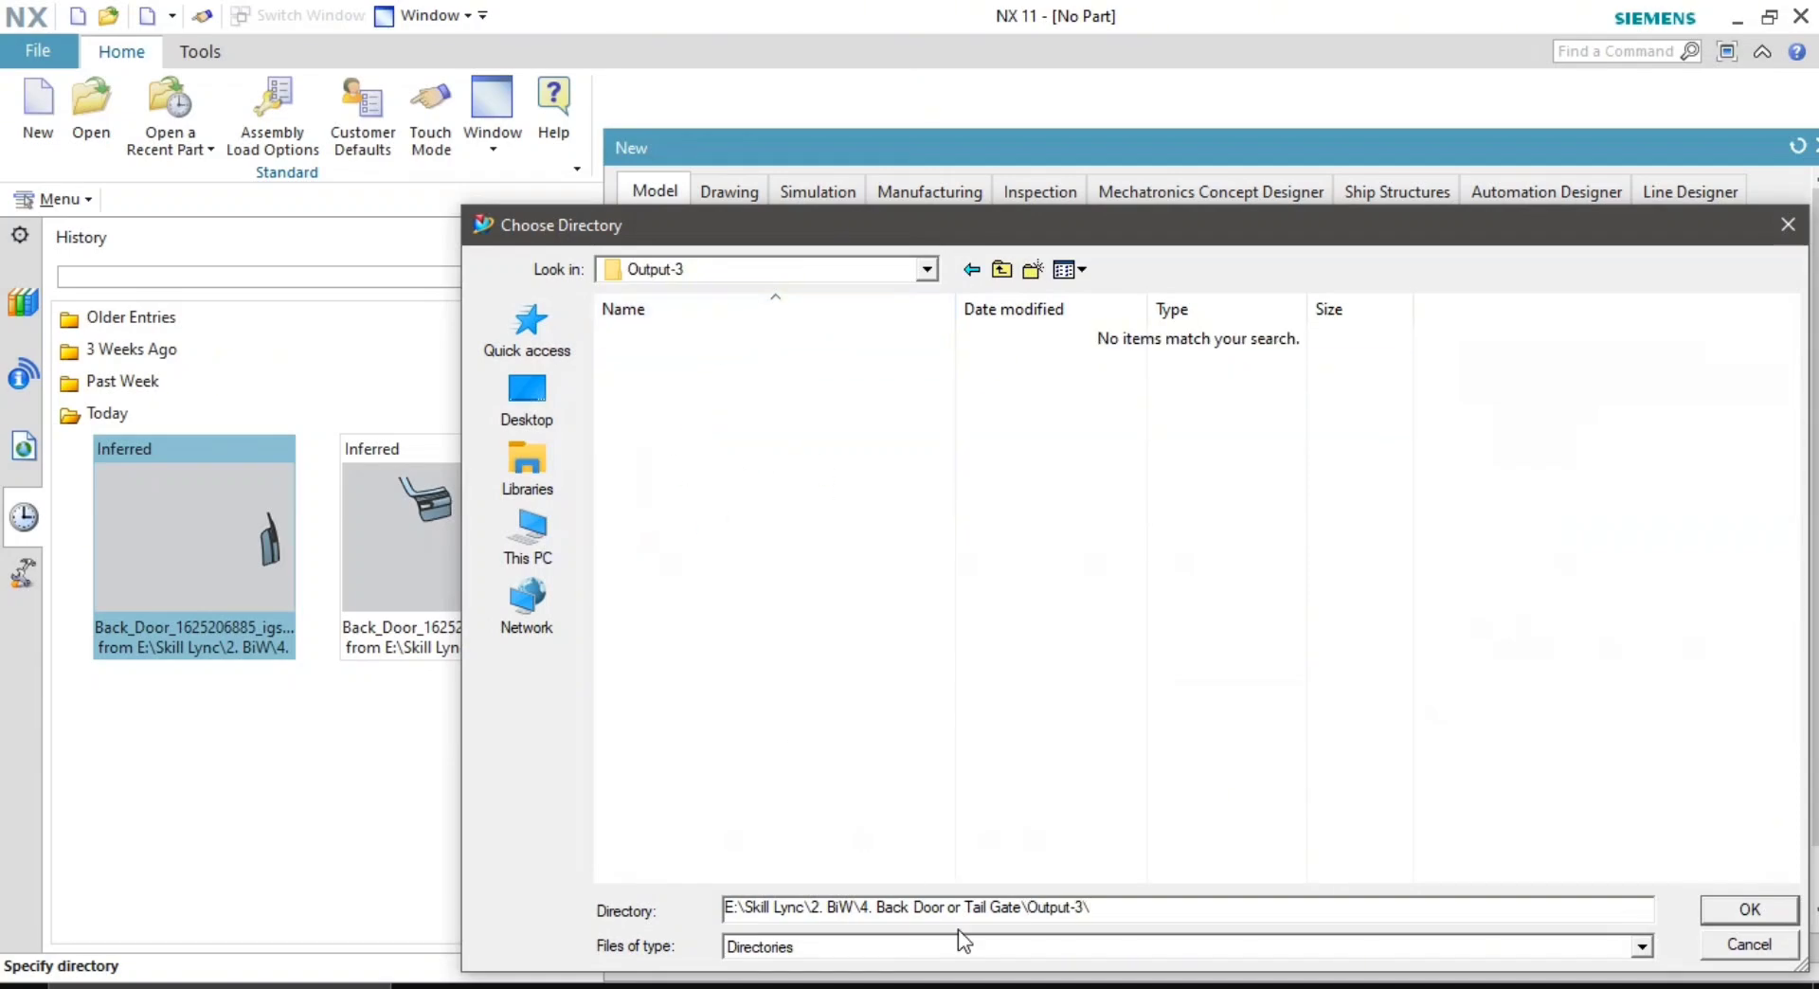
click(1743, 911)
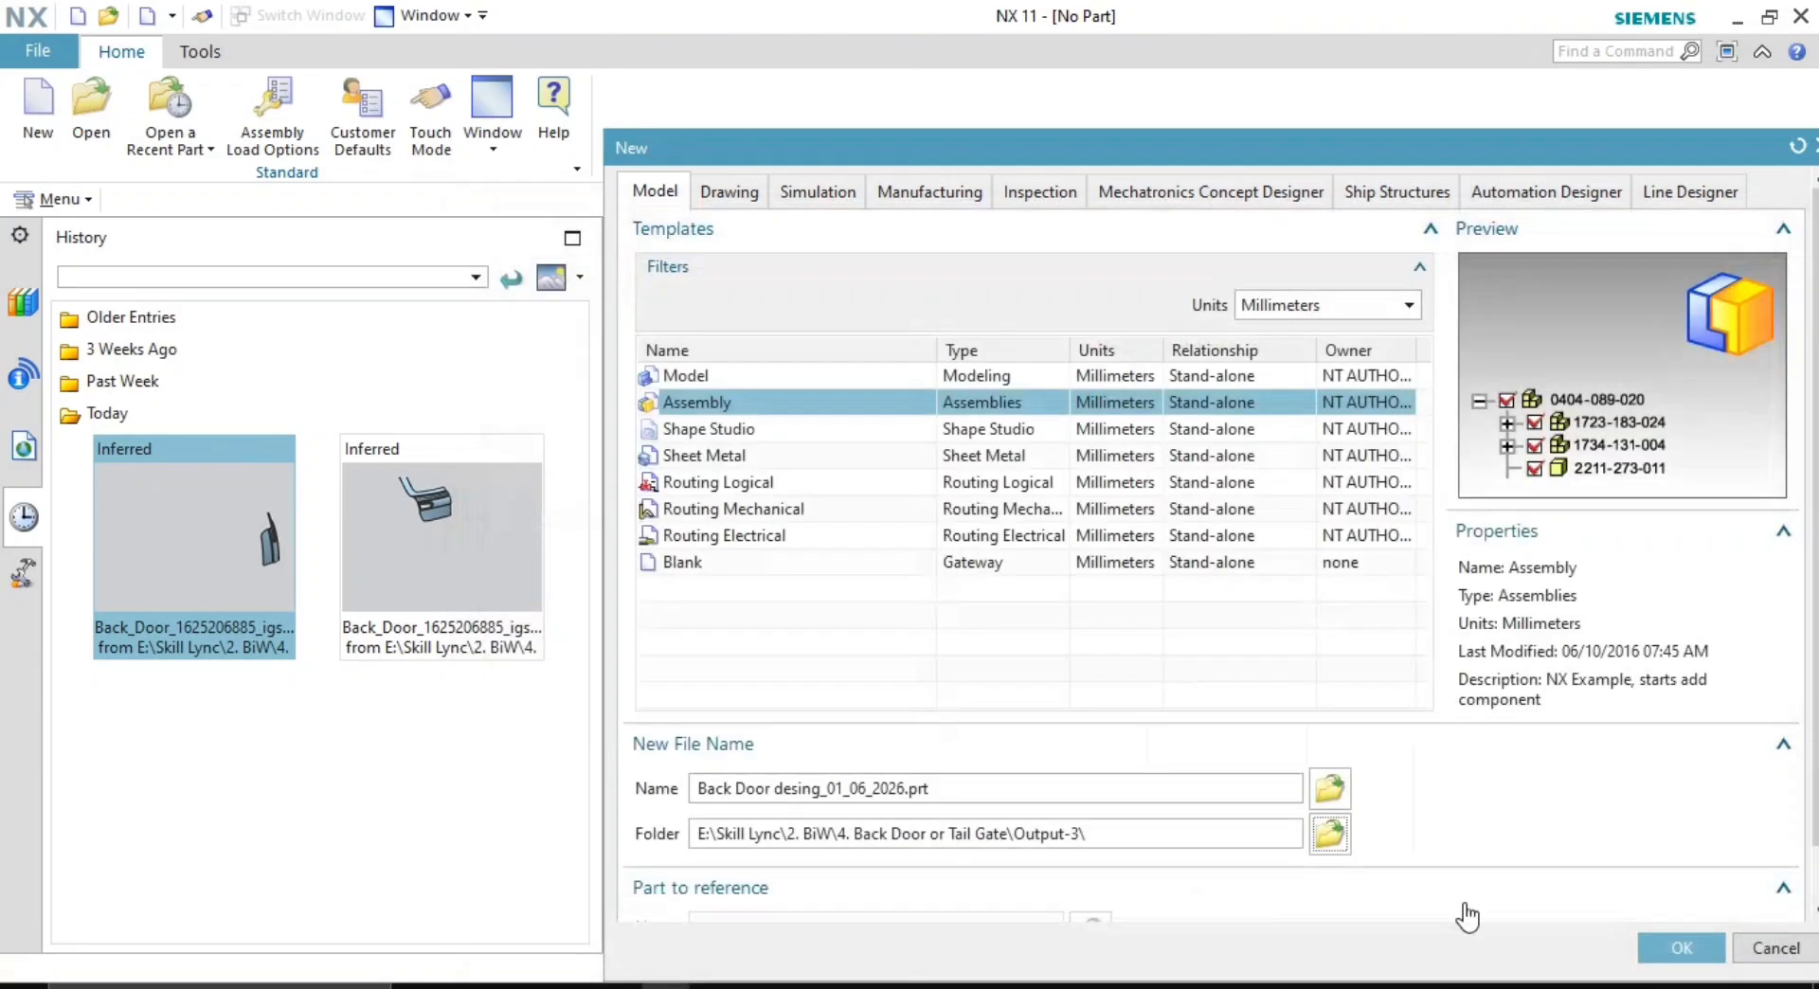
click(701, 788)
text(00.)
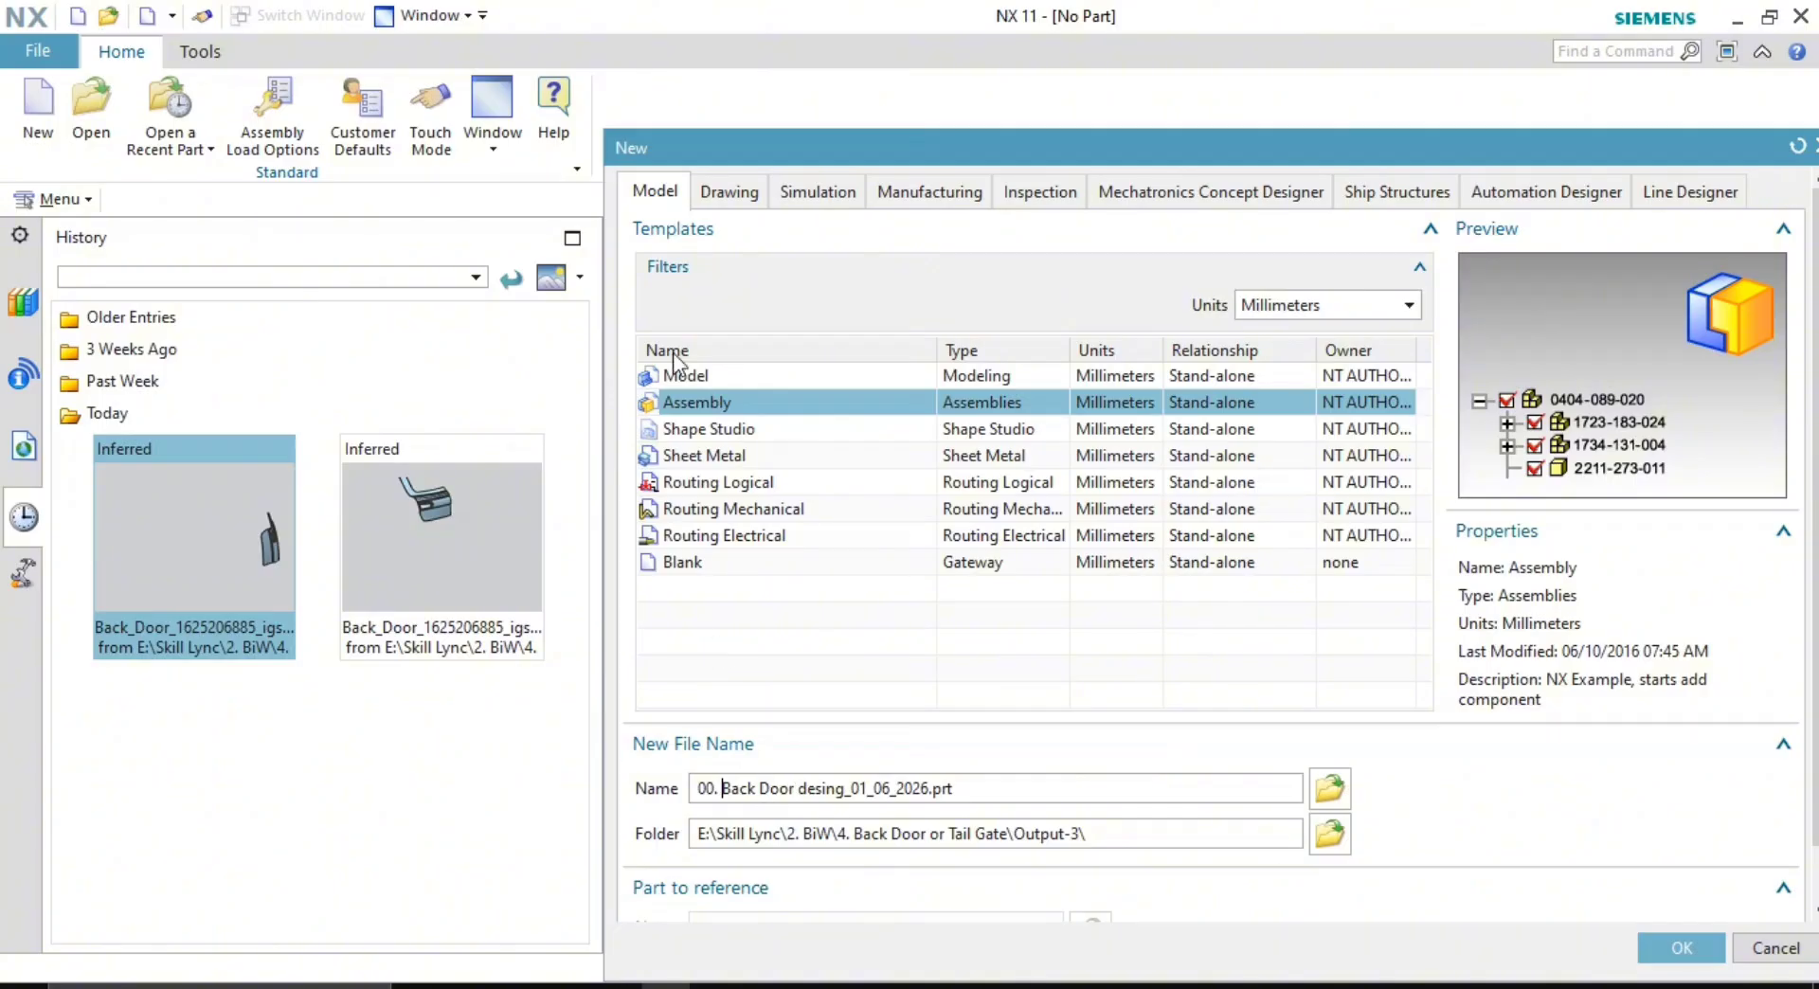
click(1675, 944)
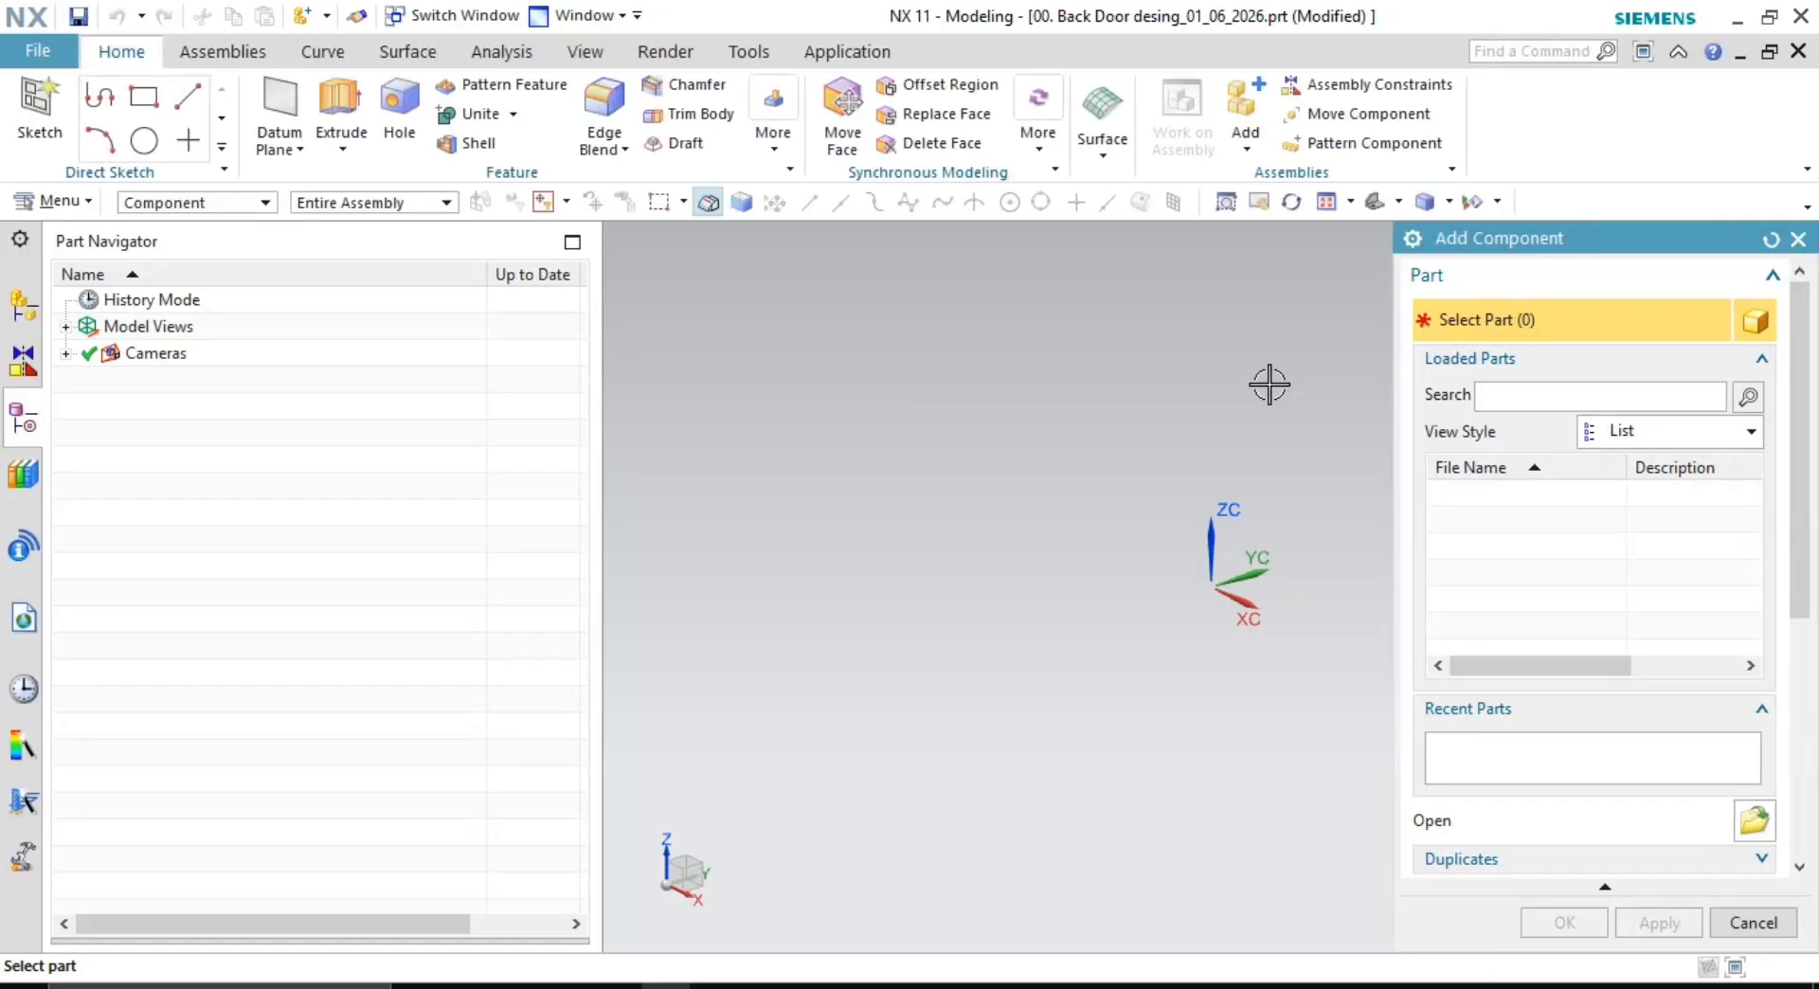
- Close Add Component and show the Assemblies ribbon commands for the empty assembly
click(1798, 239)
scroll(1303, 543, up, 3)
scroll(1222, 565, down, 5)
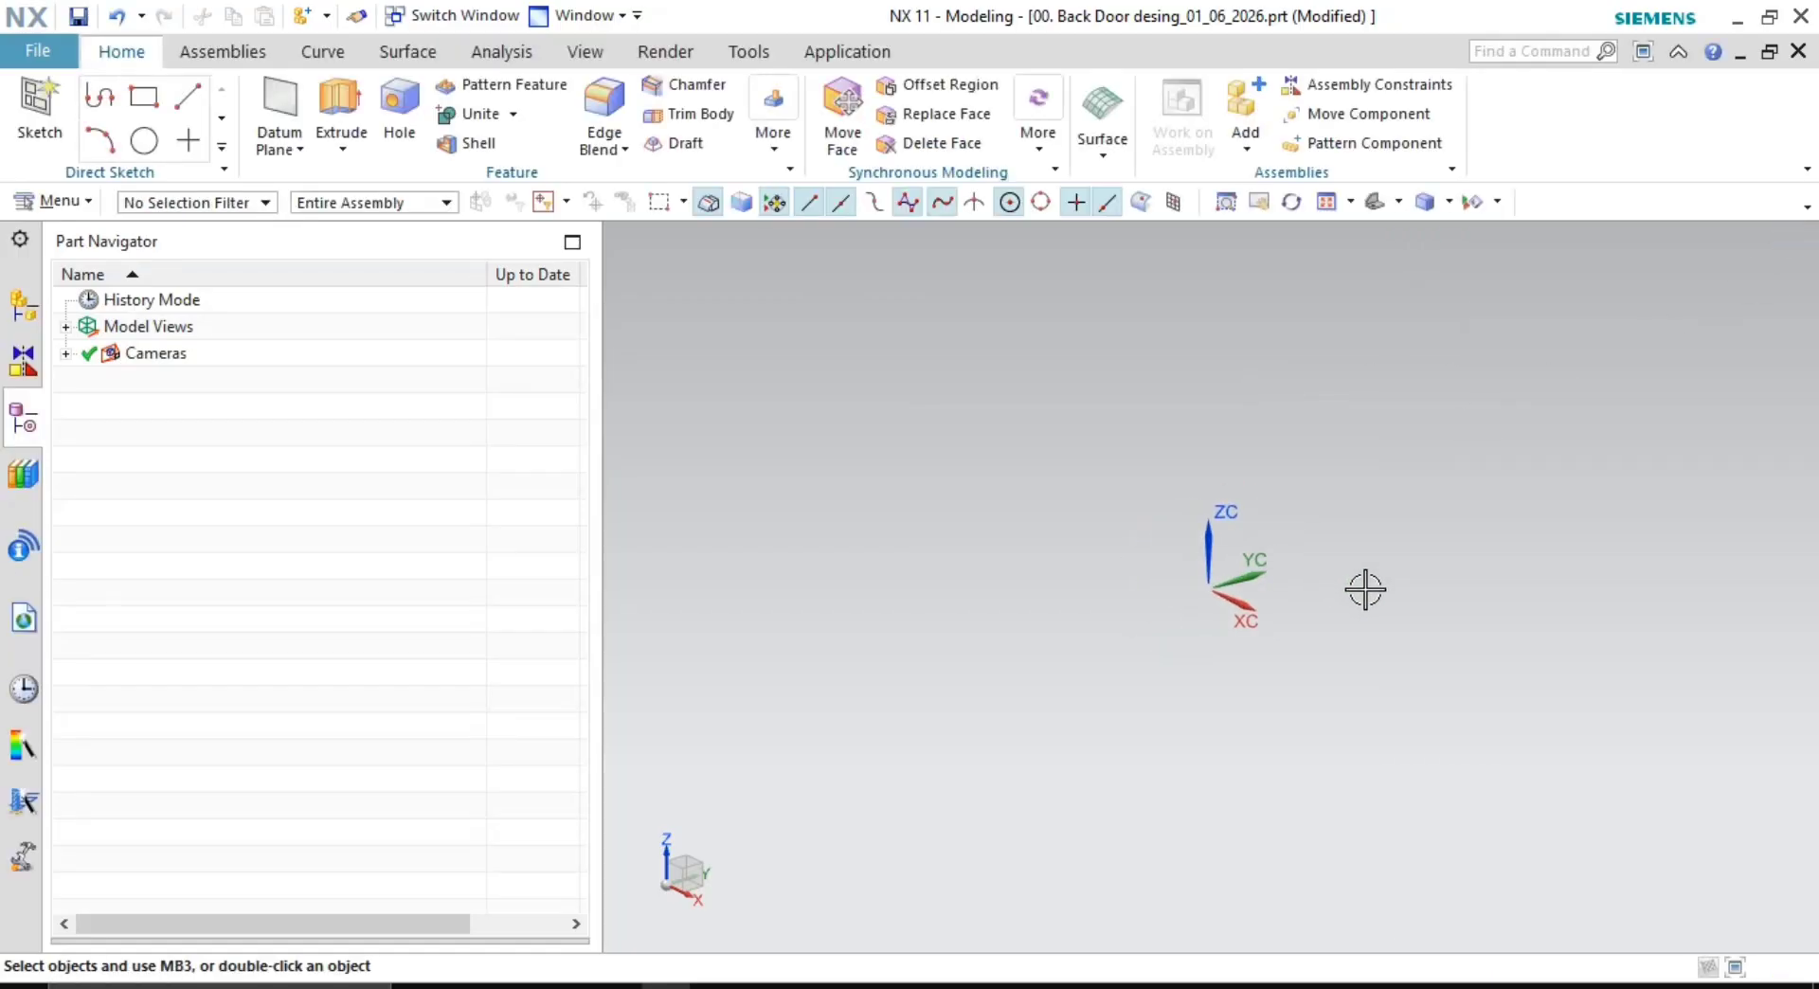
shift+middle_drag(1320, 562, 1127, 563)
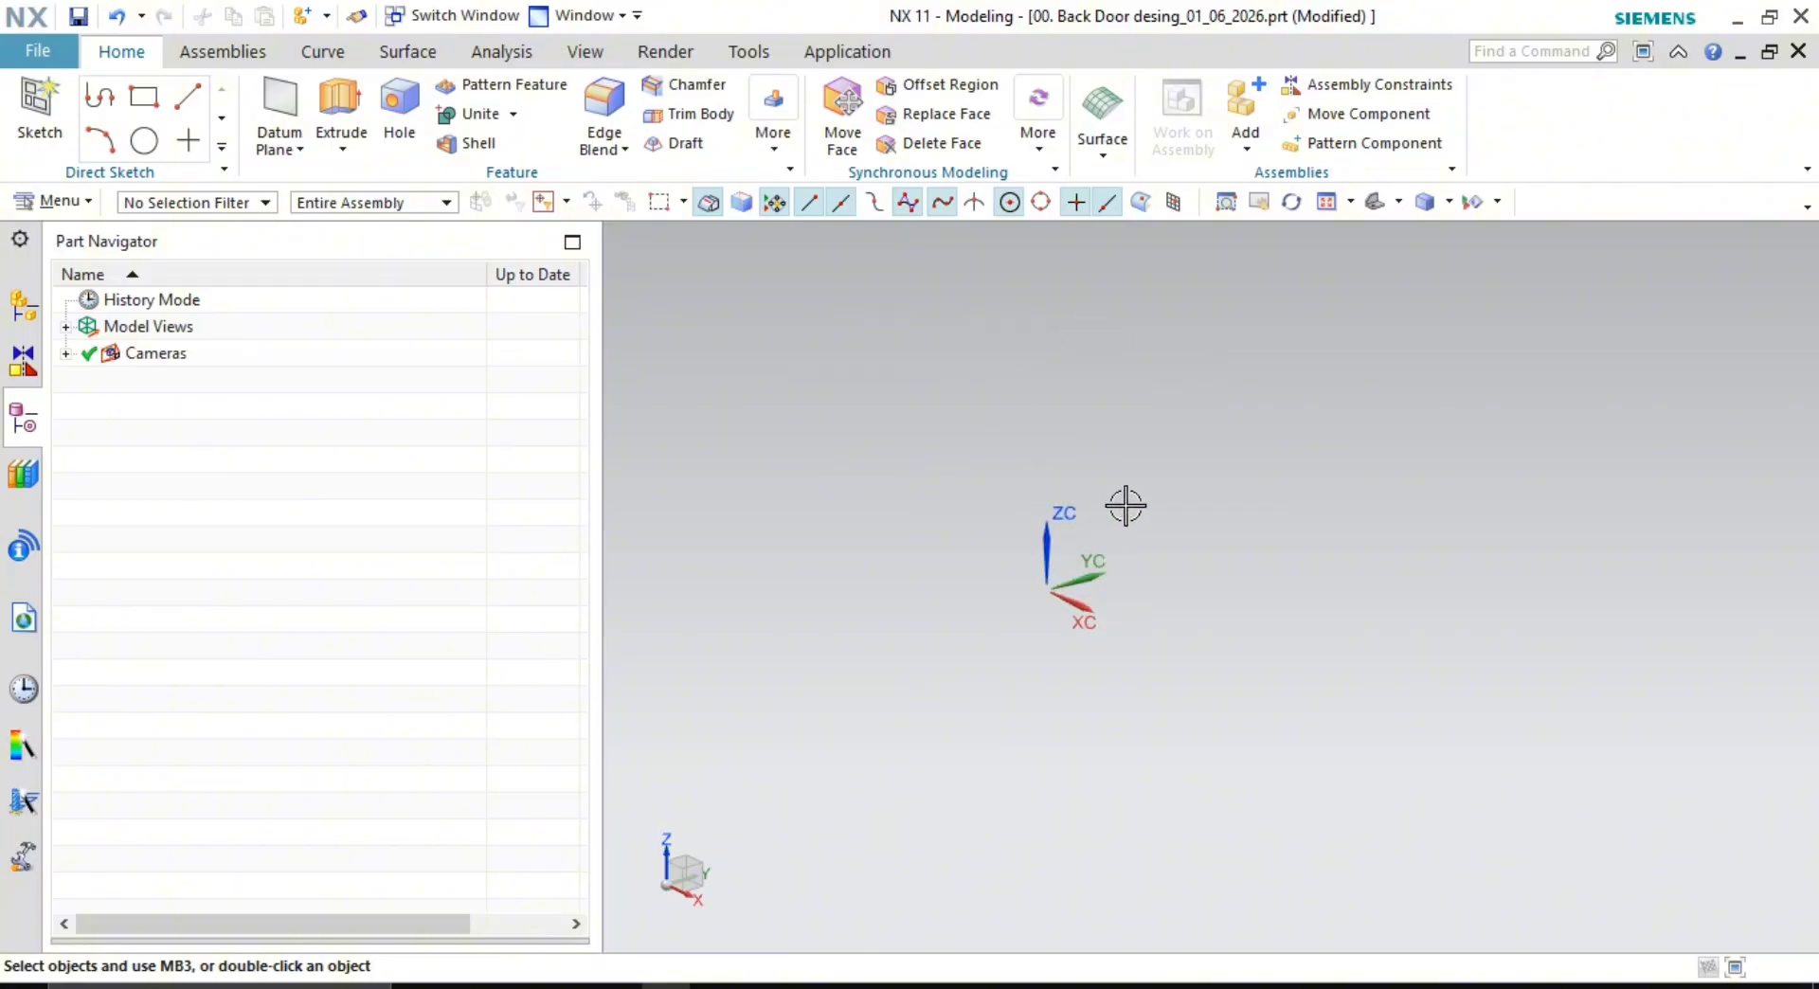
click(924, 426)
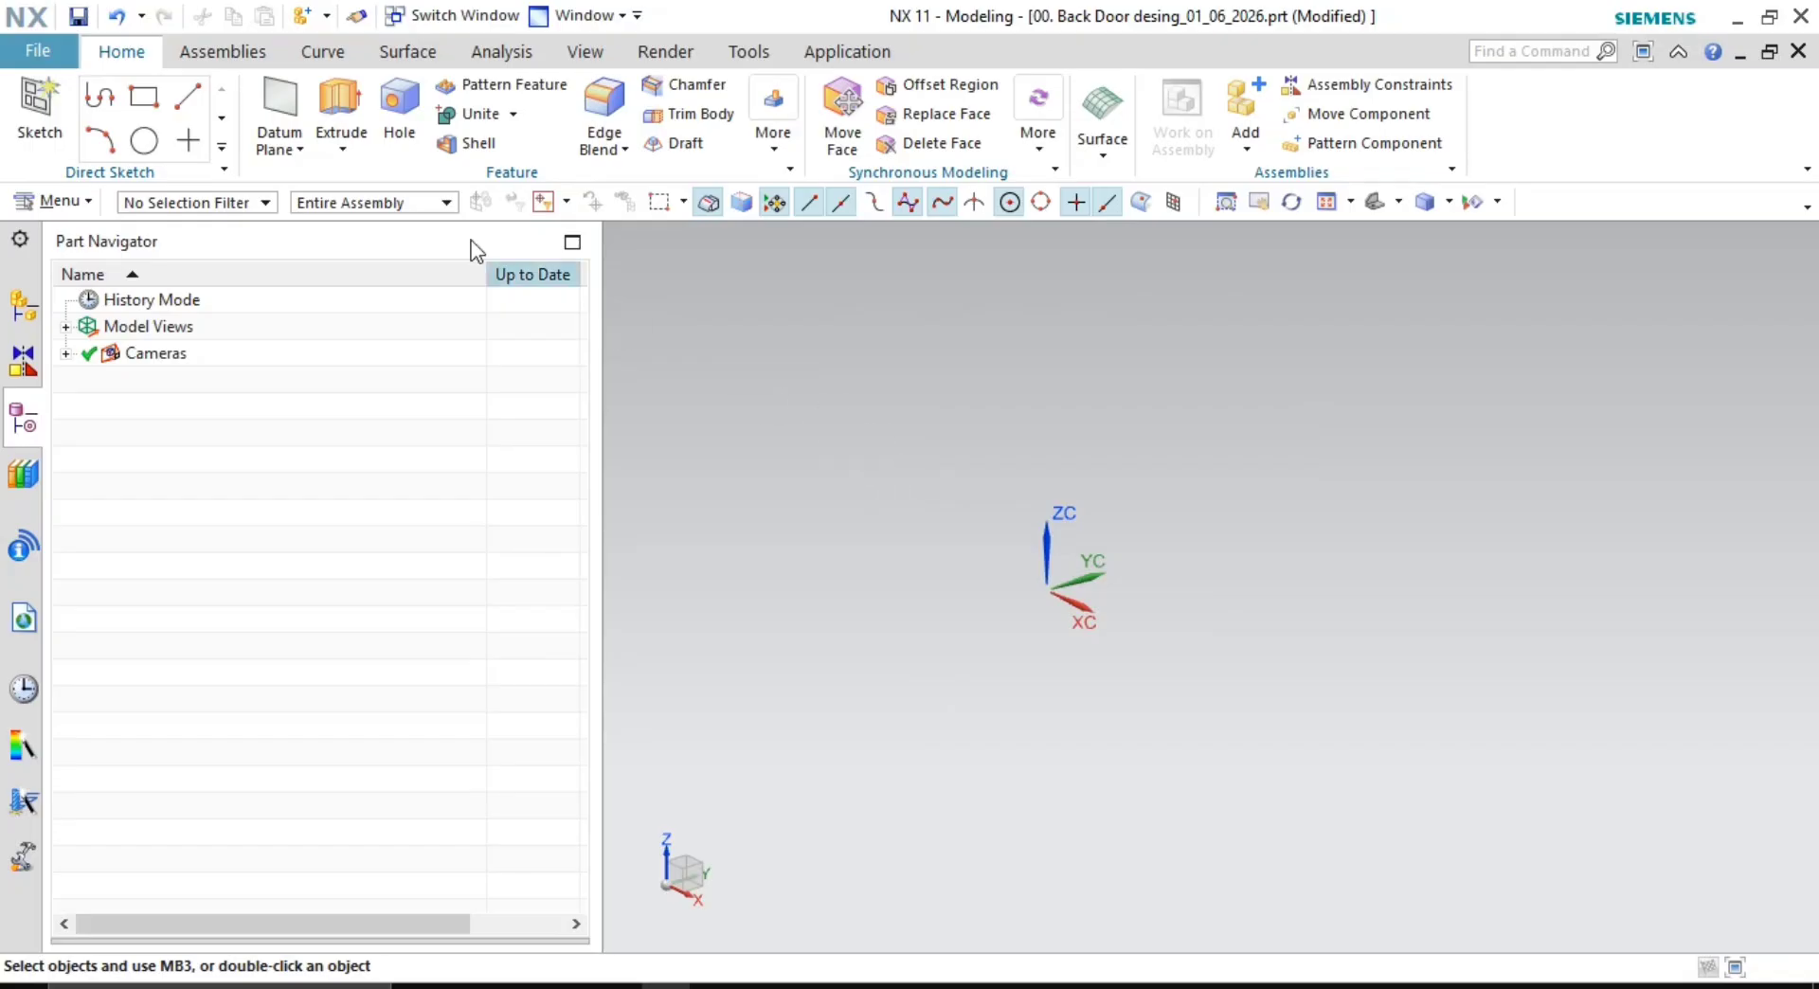
click(203, 54)
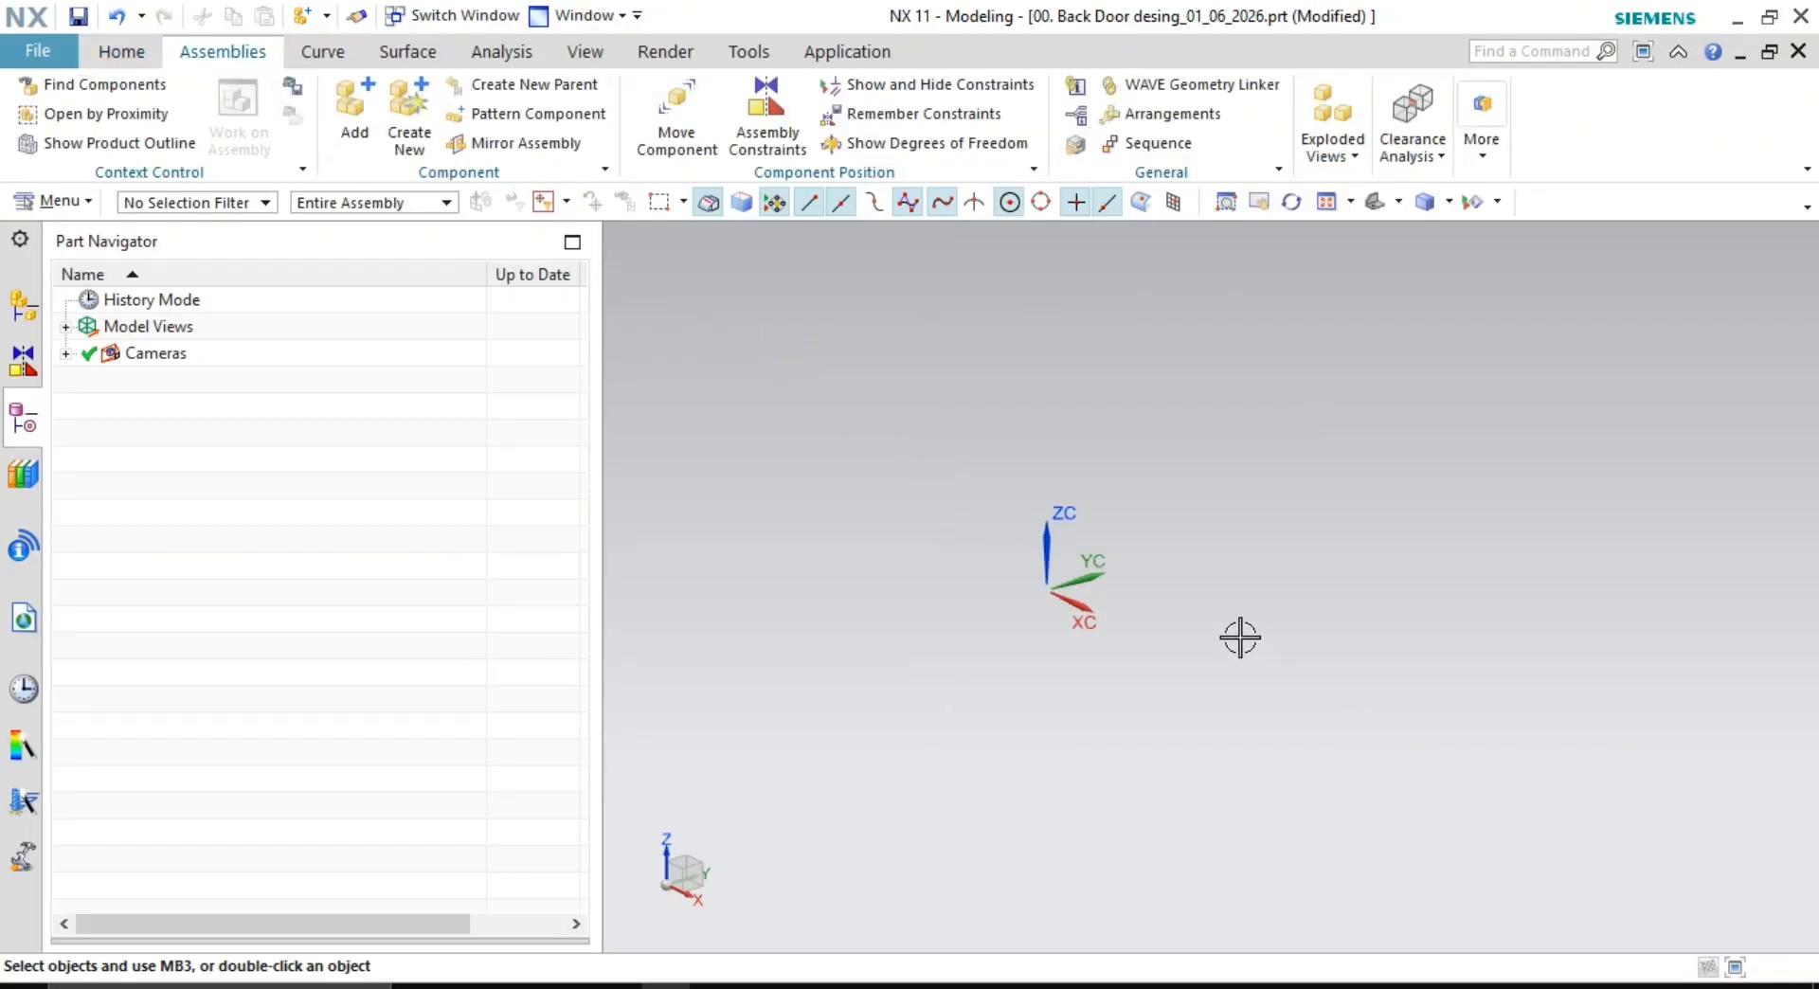
shift+middle_drag(1128, 583, 1042, 586)
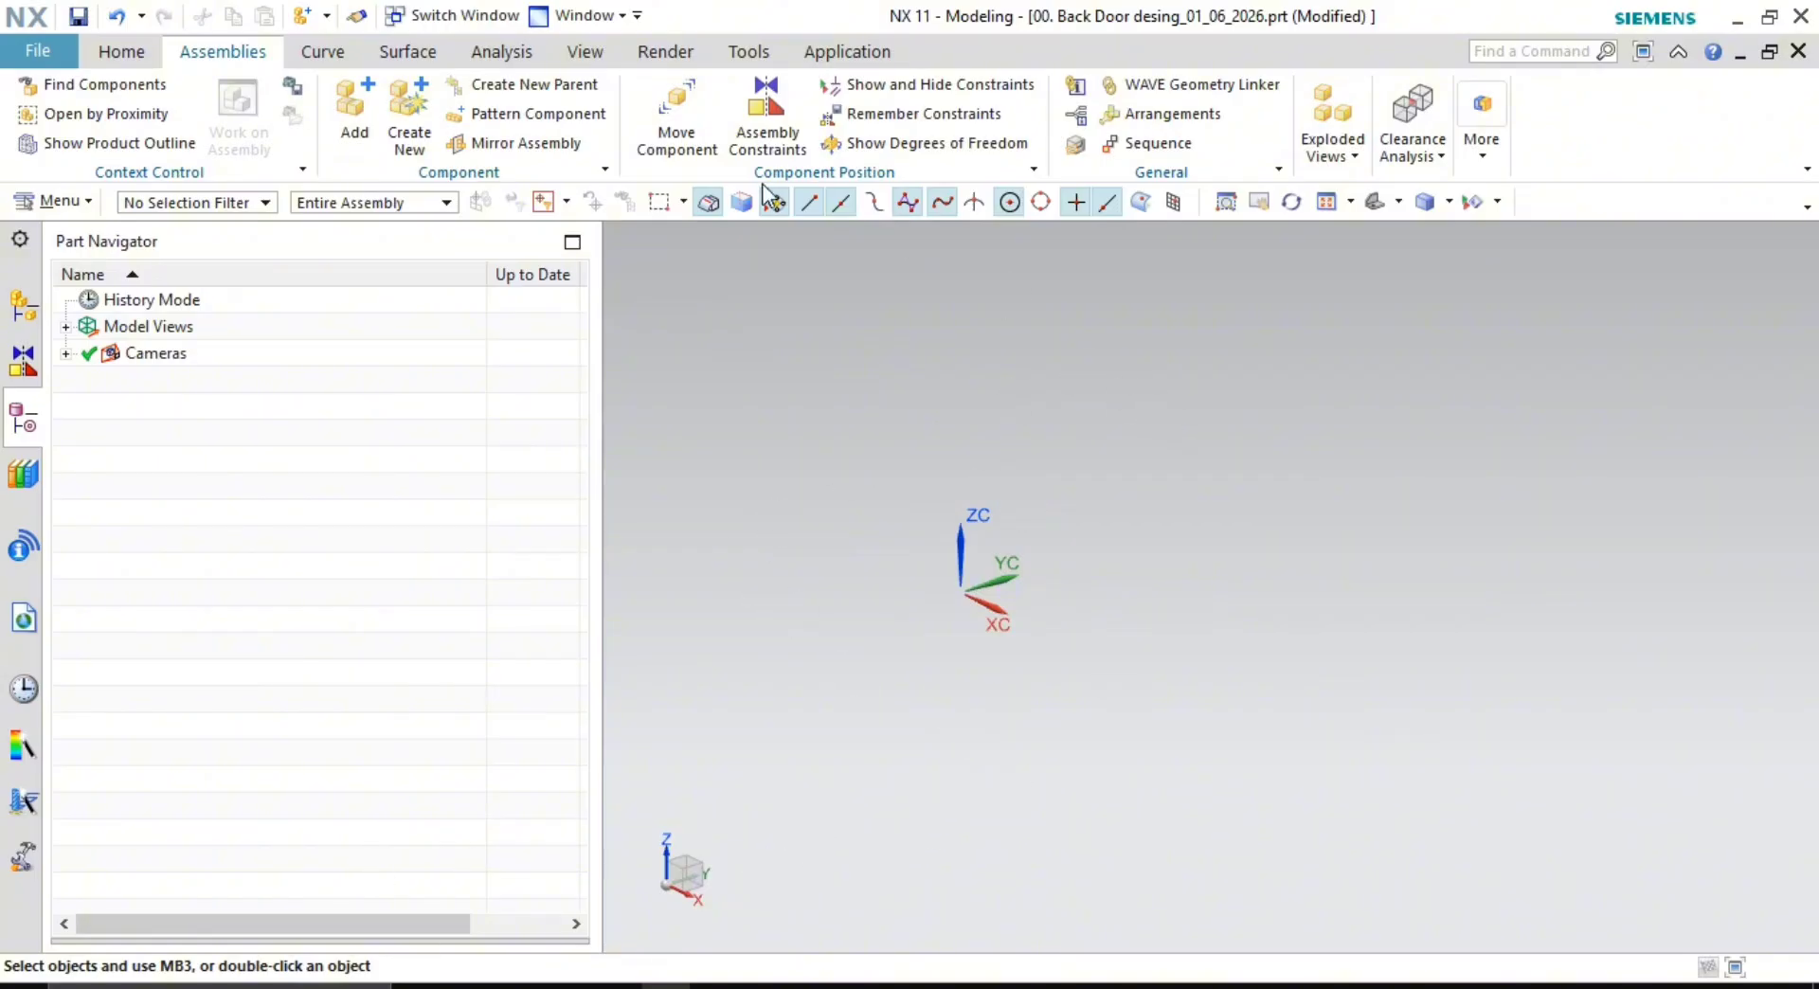
click(353, 106)
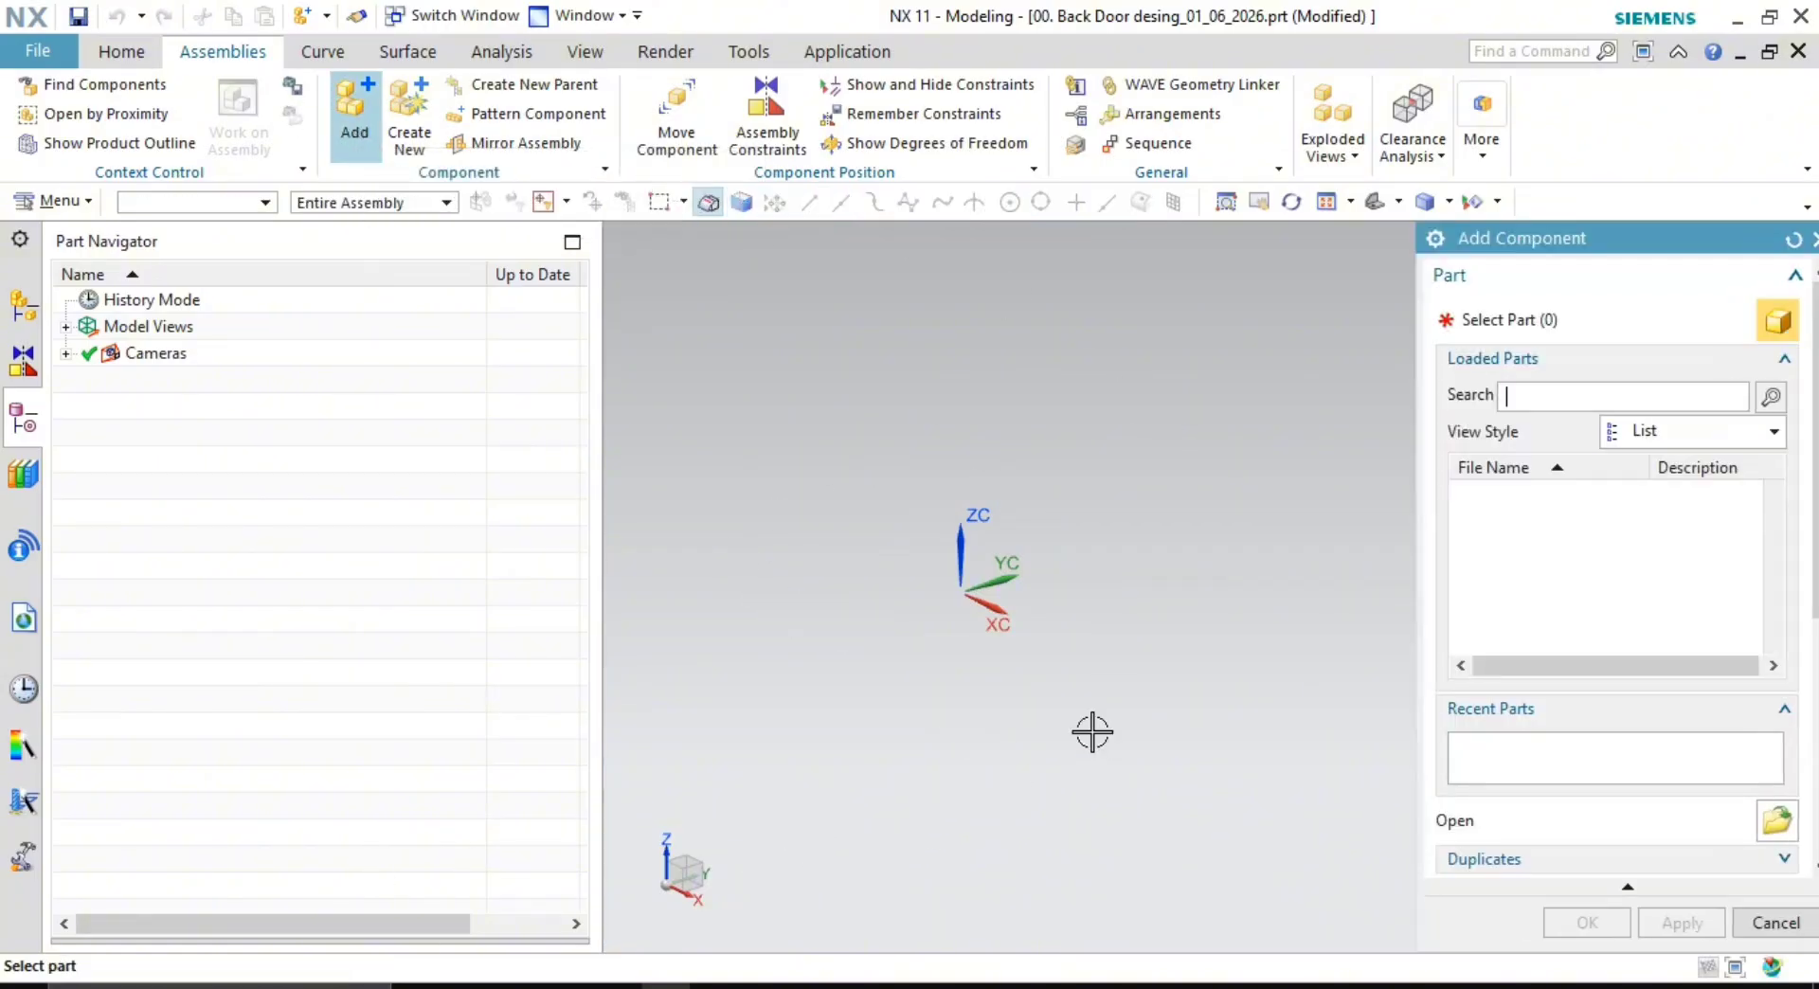
click(1776, 820)
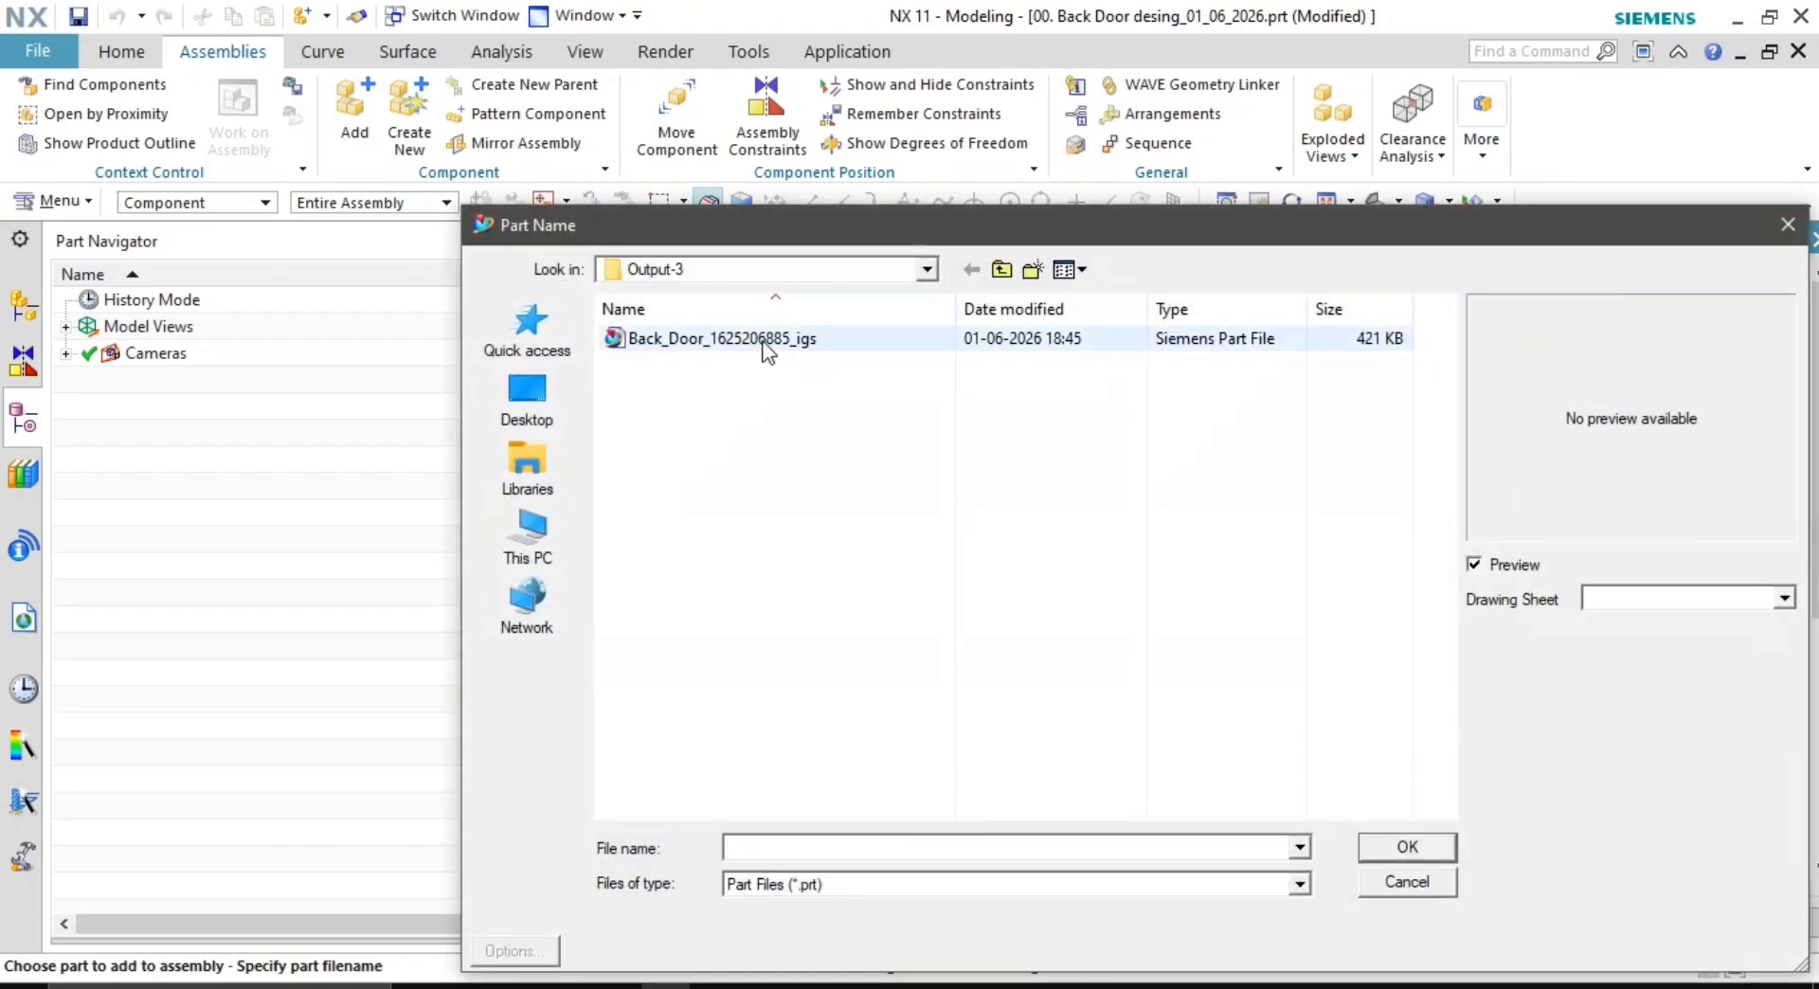
double_click(761, 341)
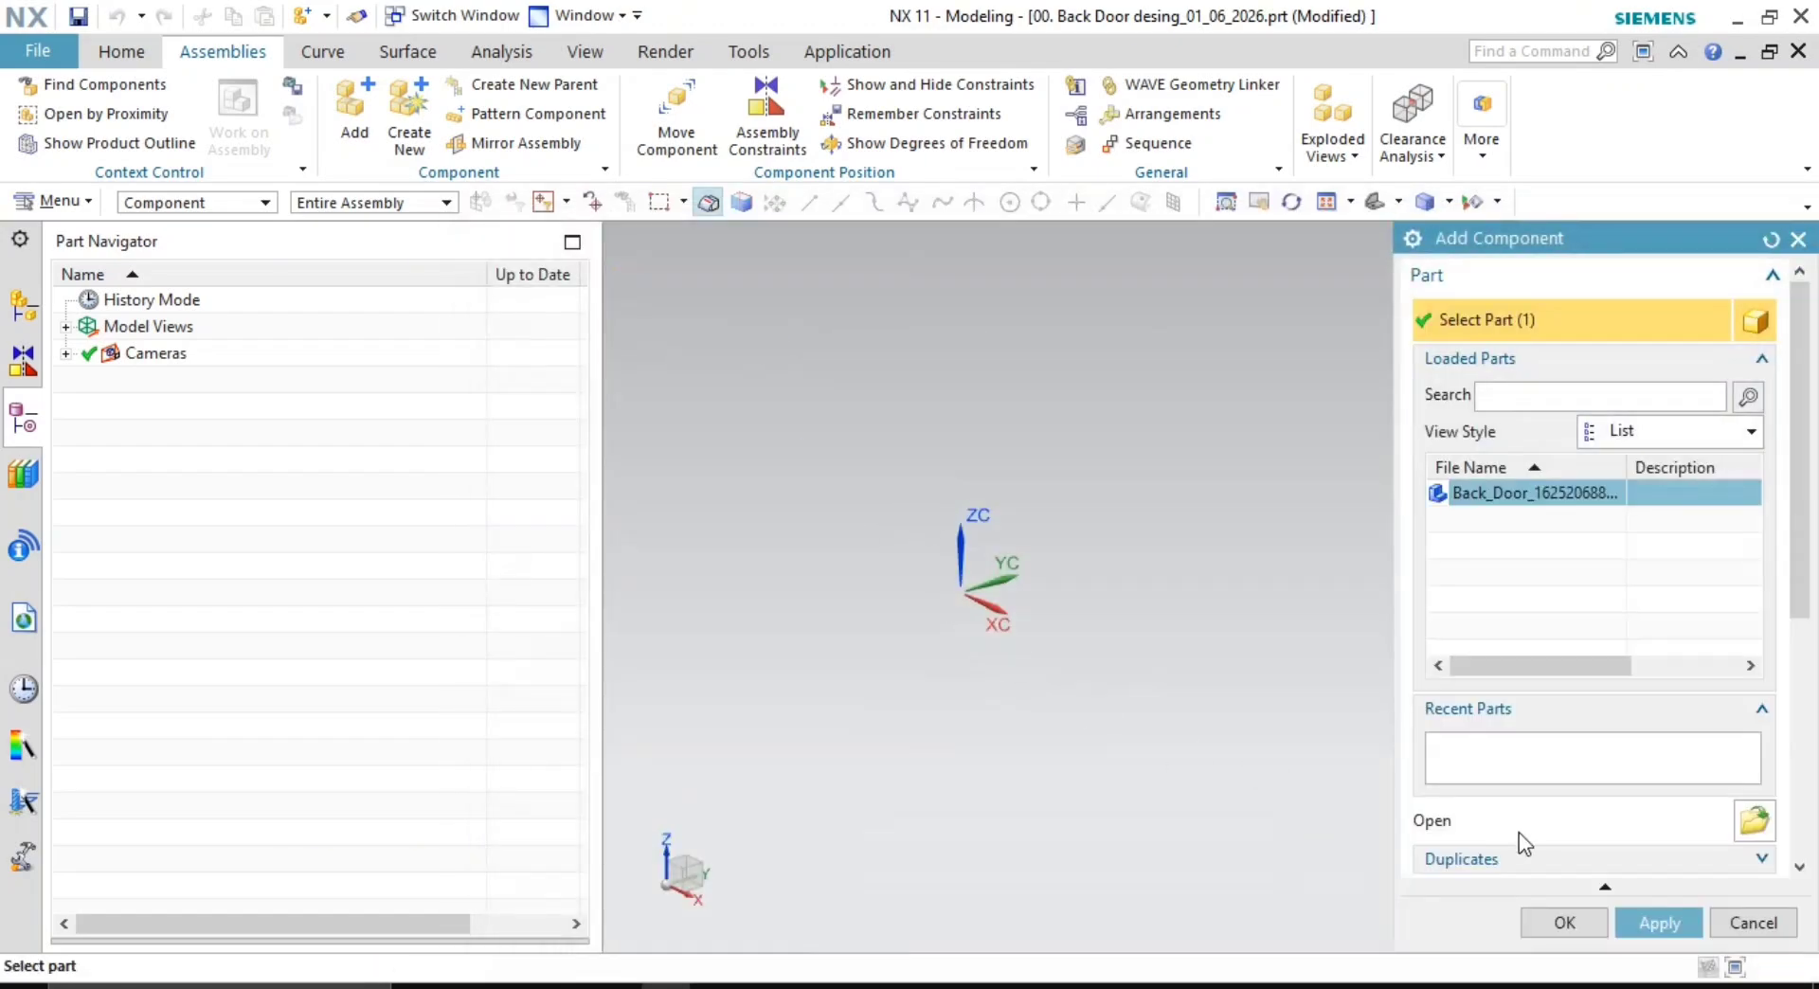
click(1634, 924)
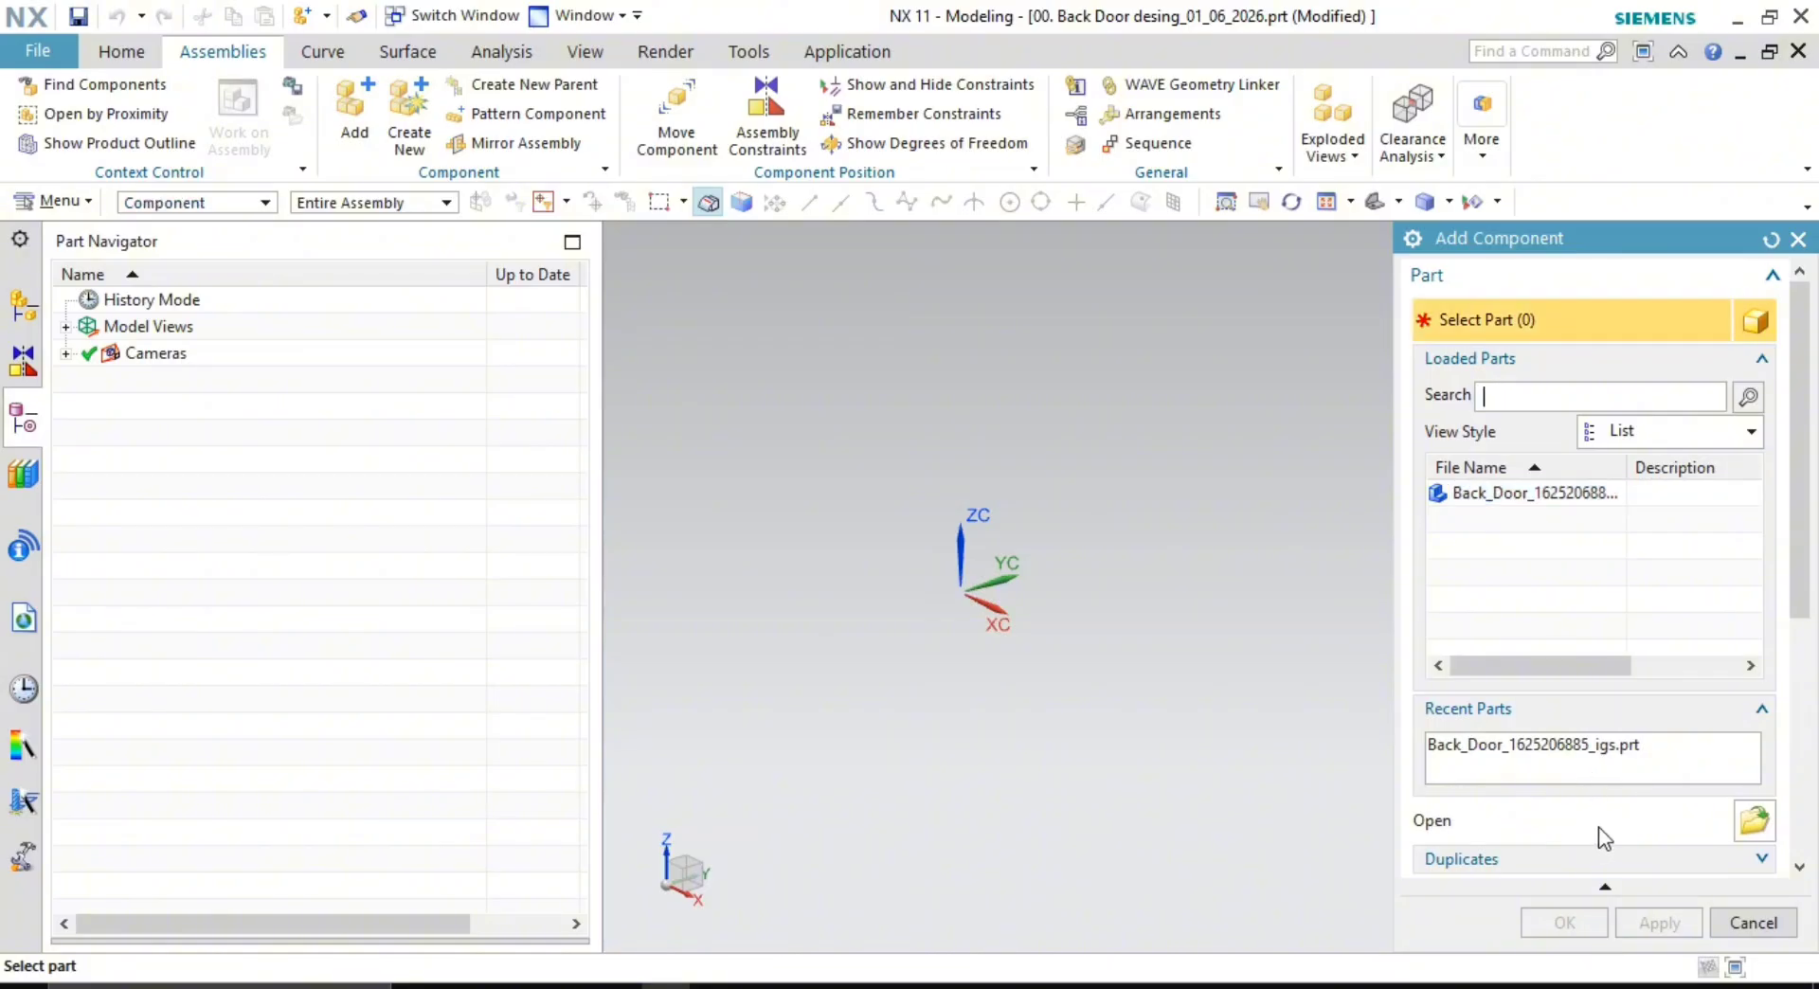
click(1755, 923)
- Fit and orbit the door panel to inspect it, then display the Assembly Navigator
scroll(1289, 687, down, 6)
shift+middle_drag(1238, 646, 995, 521)
right_click(716, 418)
click(827, 471)
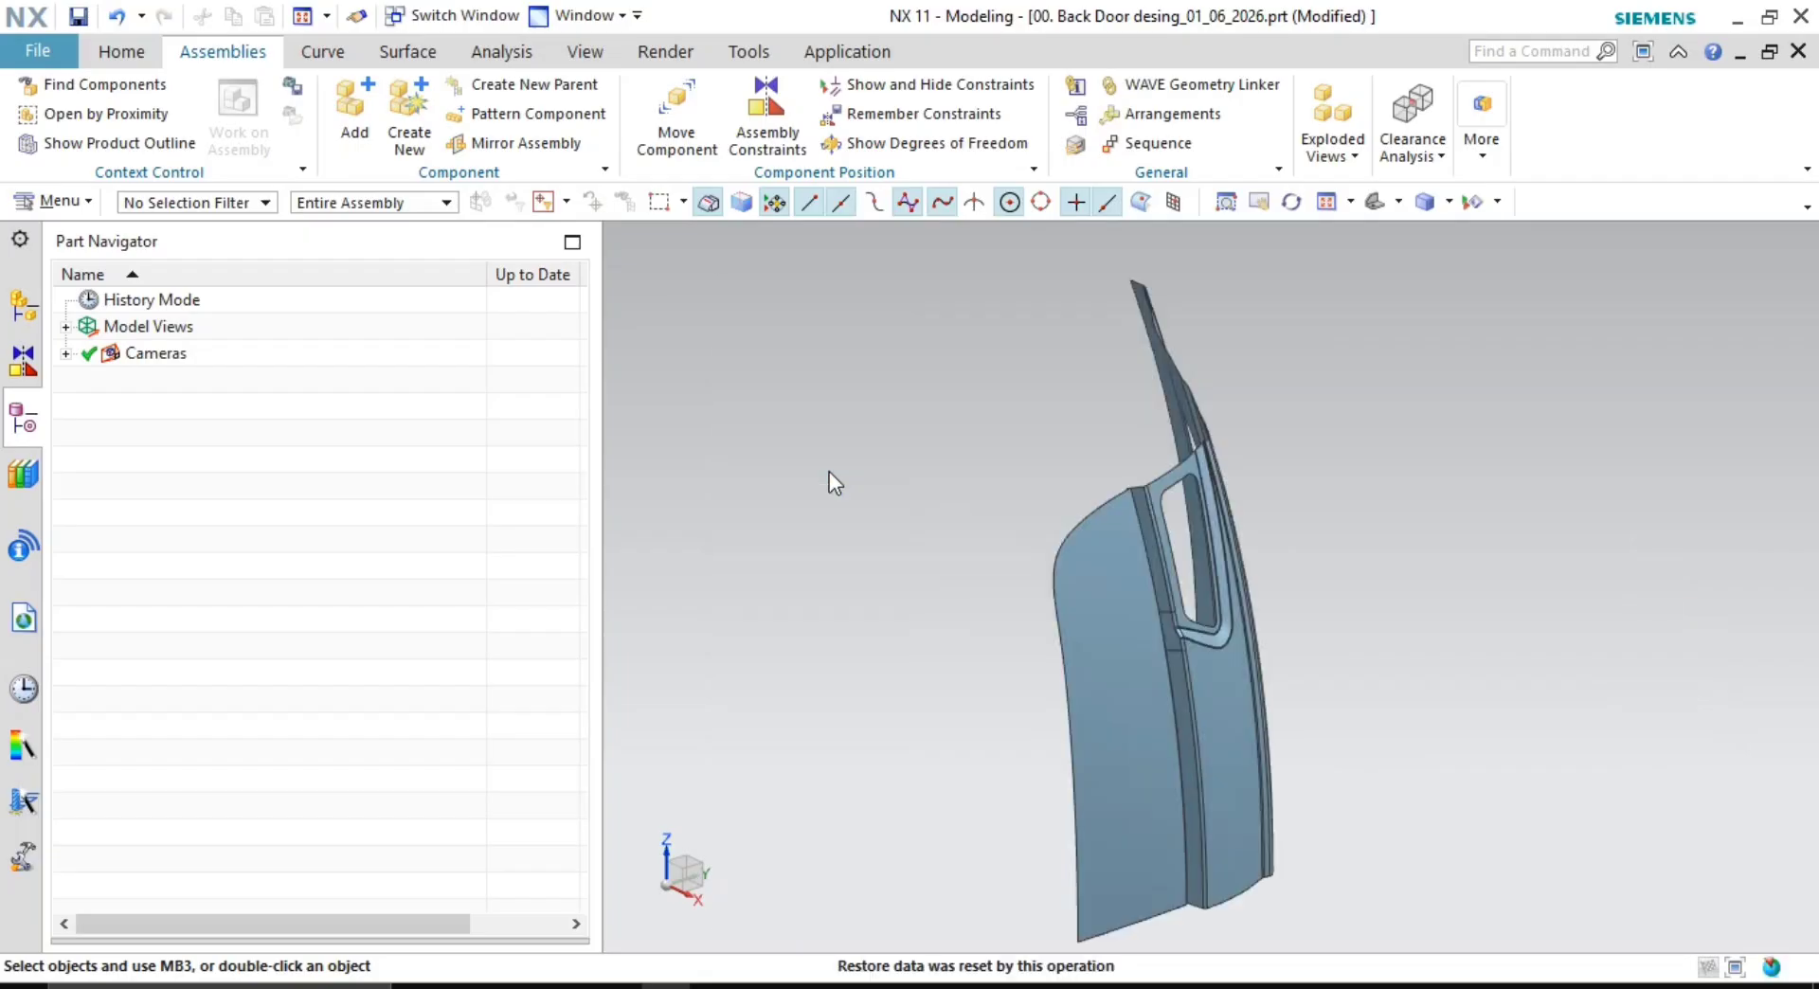
middle_drag(828, 471, 901, 438)
scroll(1094, 440, up, 10)
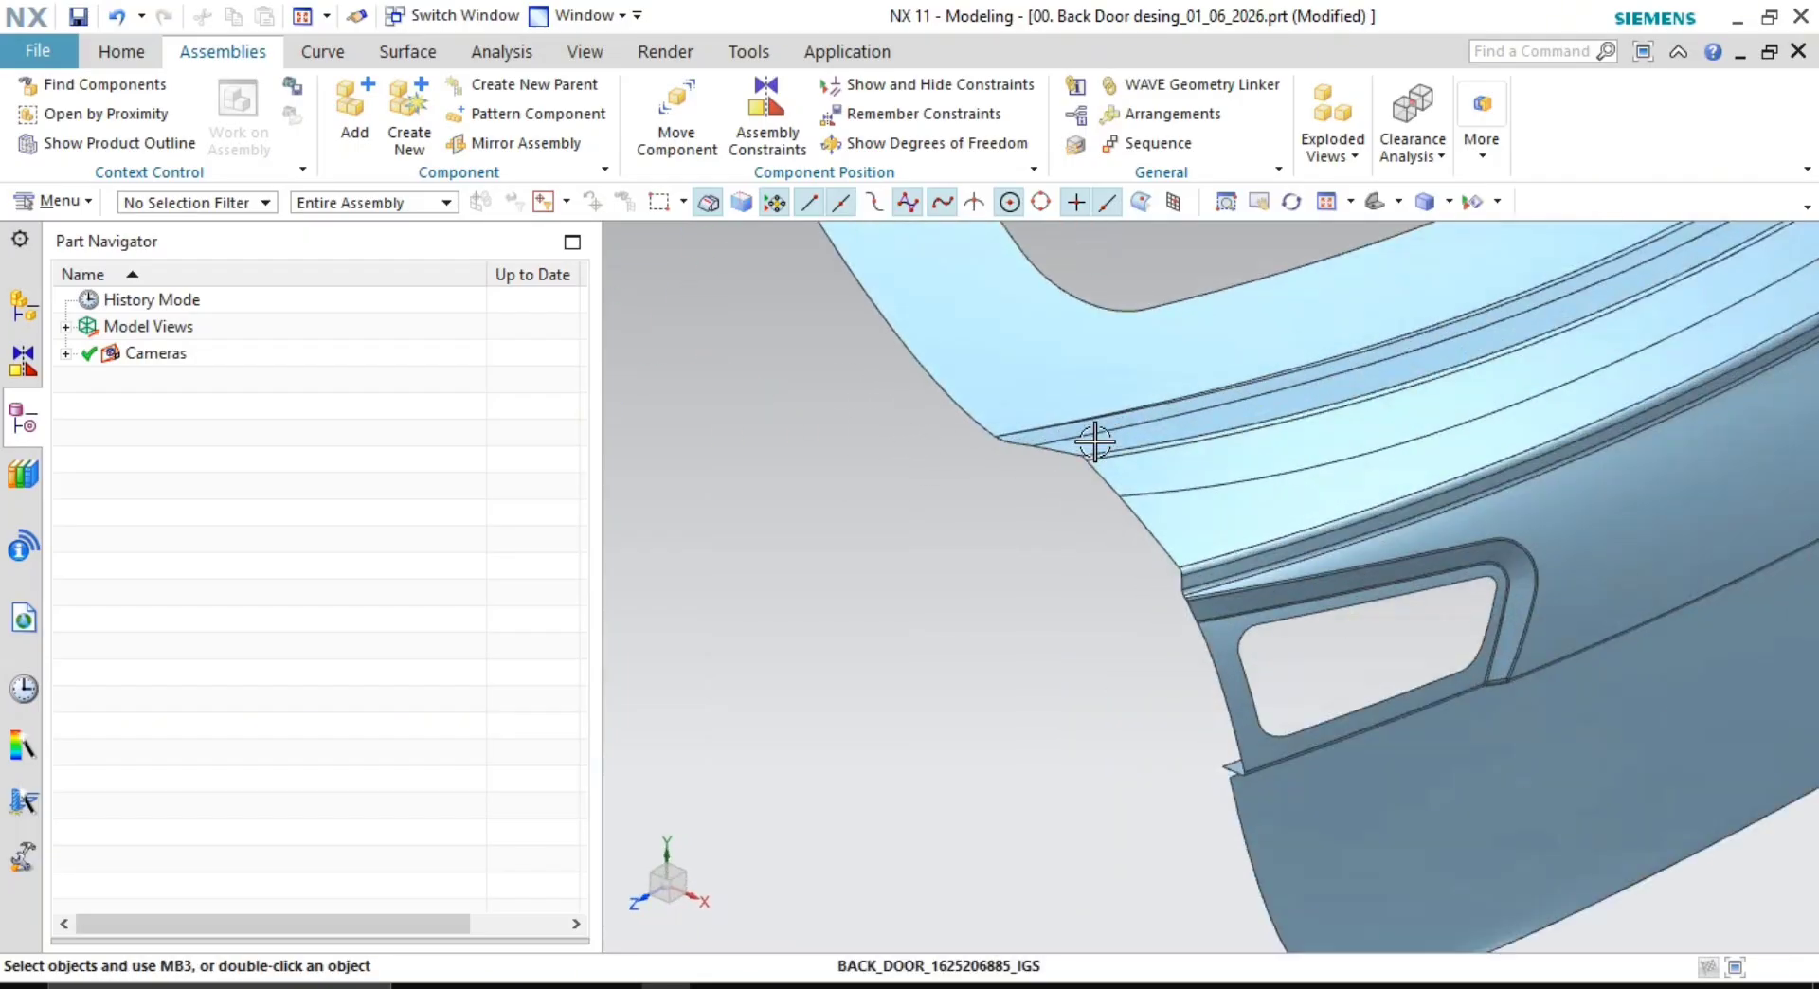
mouse_move(1094, 440)
middle_down()
mouse_move(1036, 415)
mouse_move(1127, 452)
middle_up()
scroll(1307, 513, down, 4)
middle_drag(1307, 513, 1390, 680)
scroll(1295, 565, up, 2)
scroll(1242, 531, down, 3)
mouse_move(1331, 644)
middle_down()
mouse_move(1295, 635)
mouse_move(1328, 617)
middle_up()
scroll(1161, 374, up, 4)
scroll(1080, 577, up, 3)
scroll(1260, 586, up, 3)
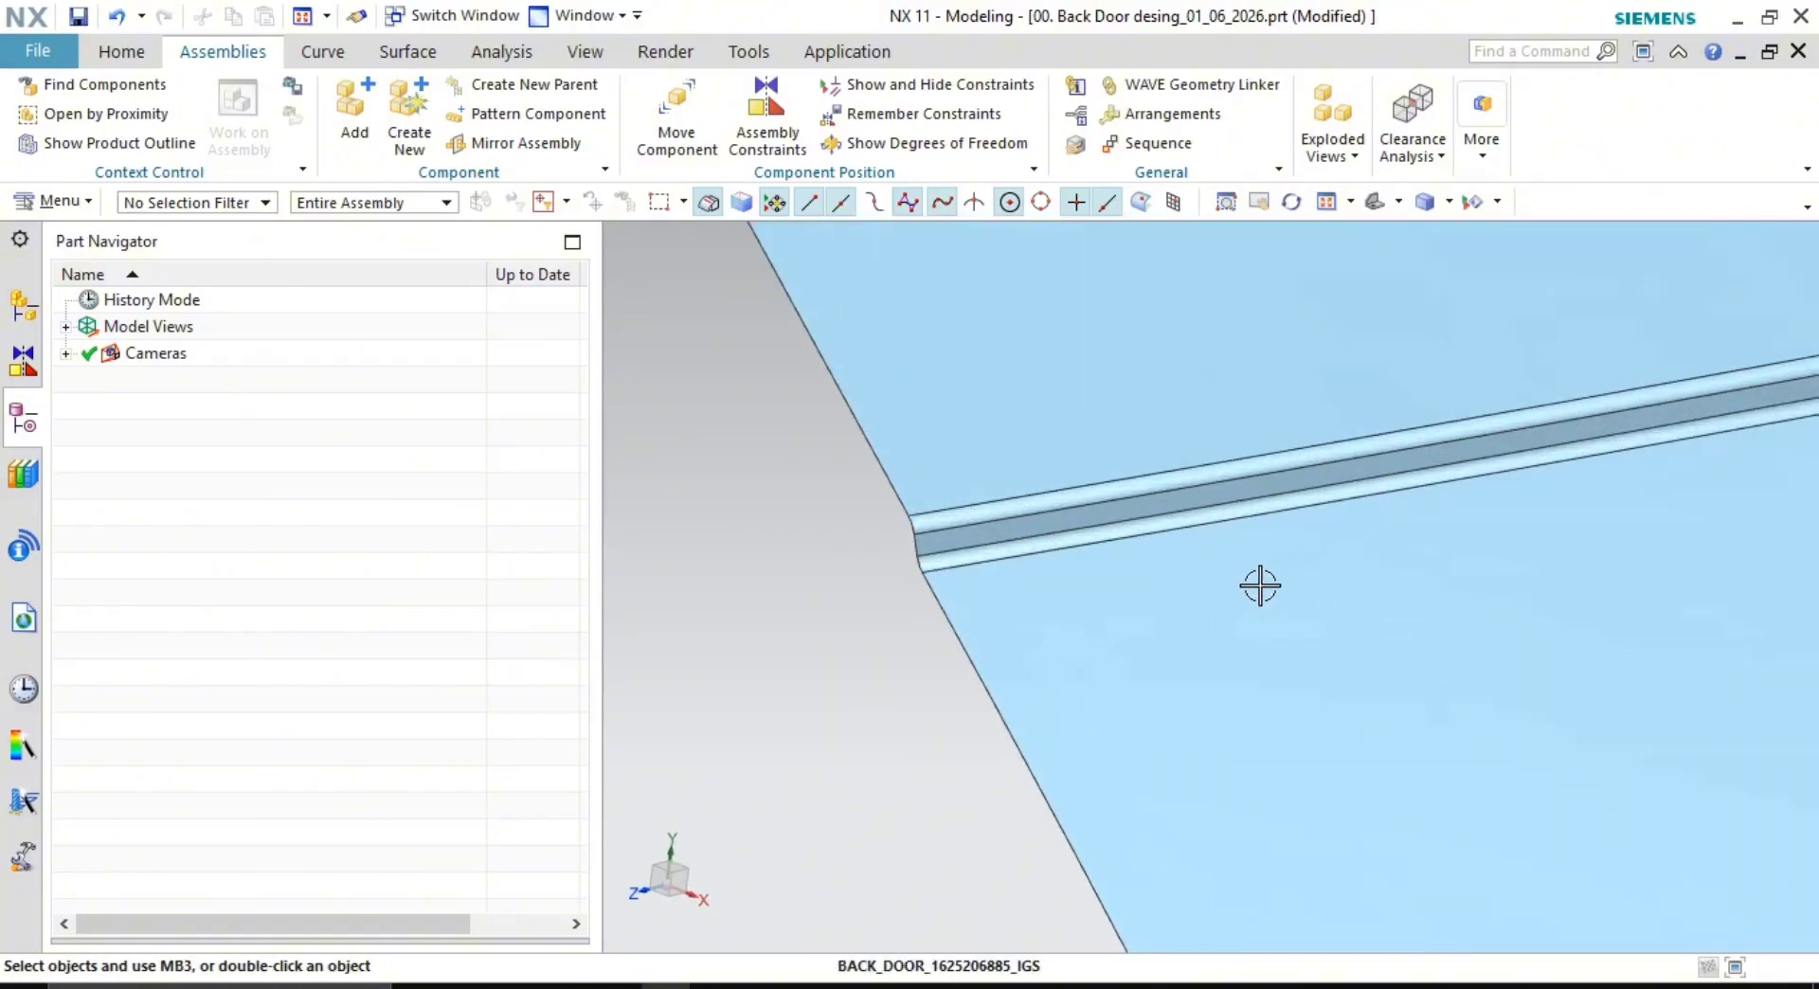
scroll(1259, 585, down, 6)
scroll(1280, 491, up, 2)
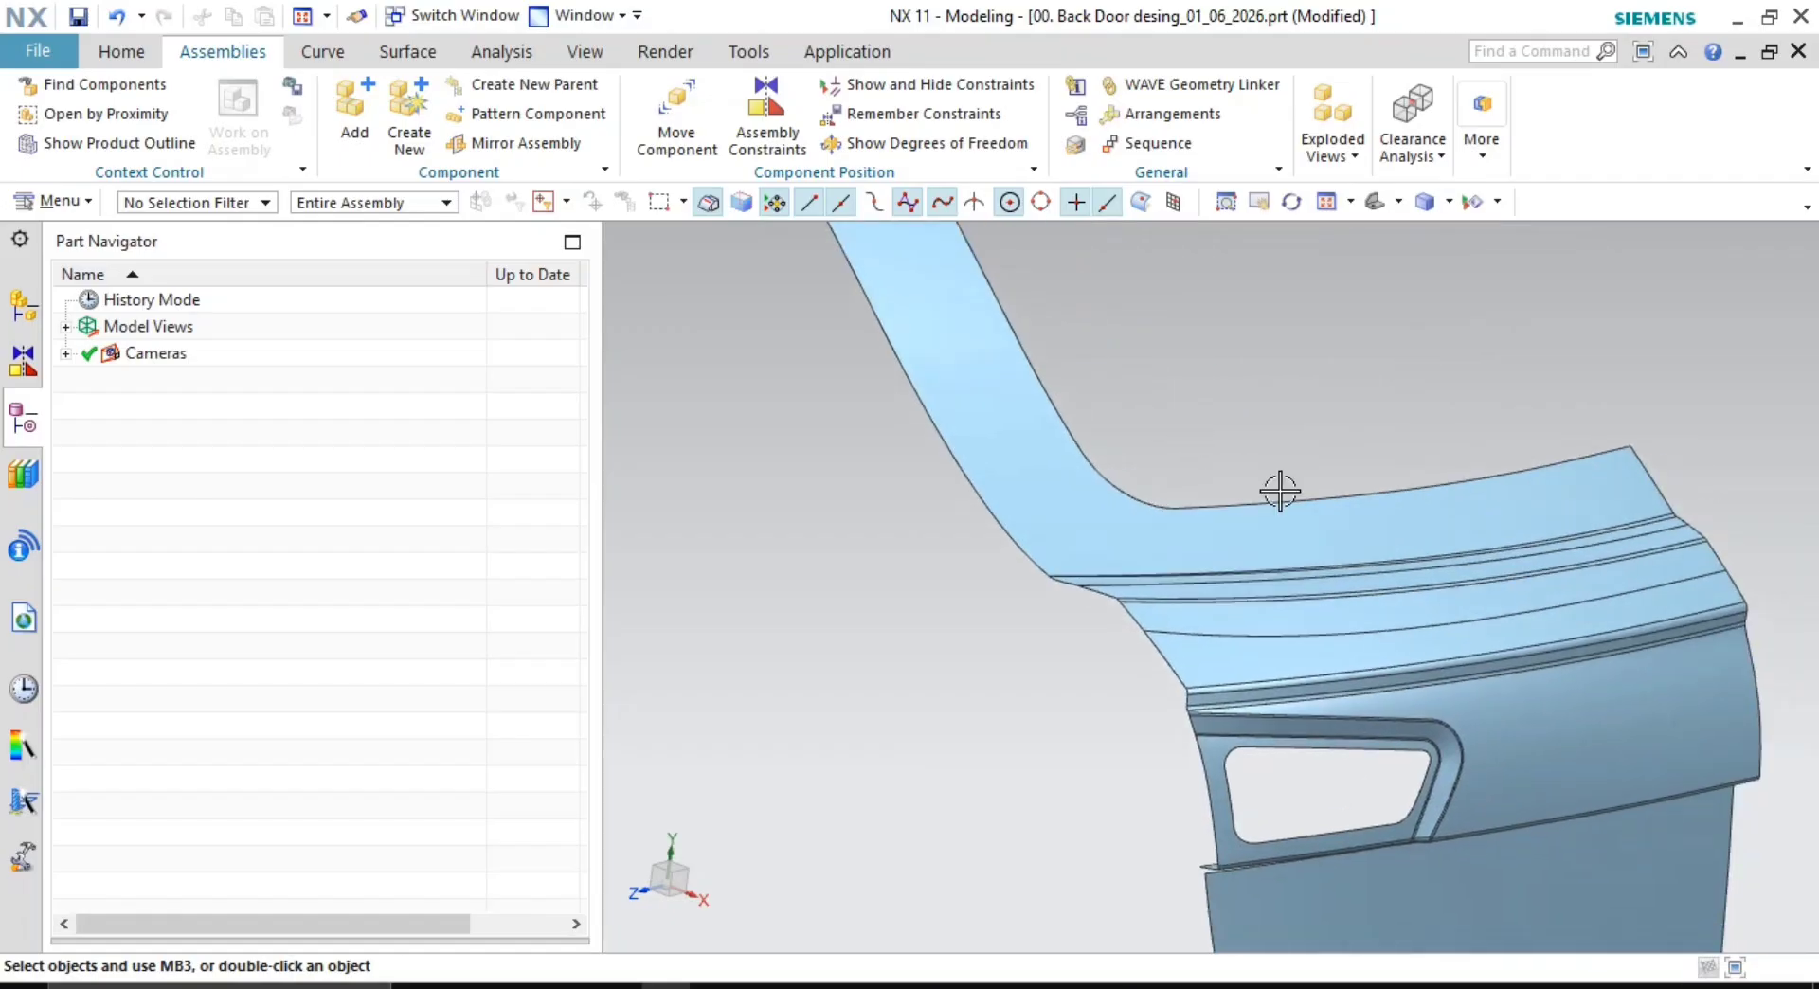
scroll(1280, 491, down, 2)
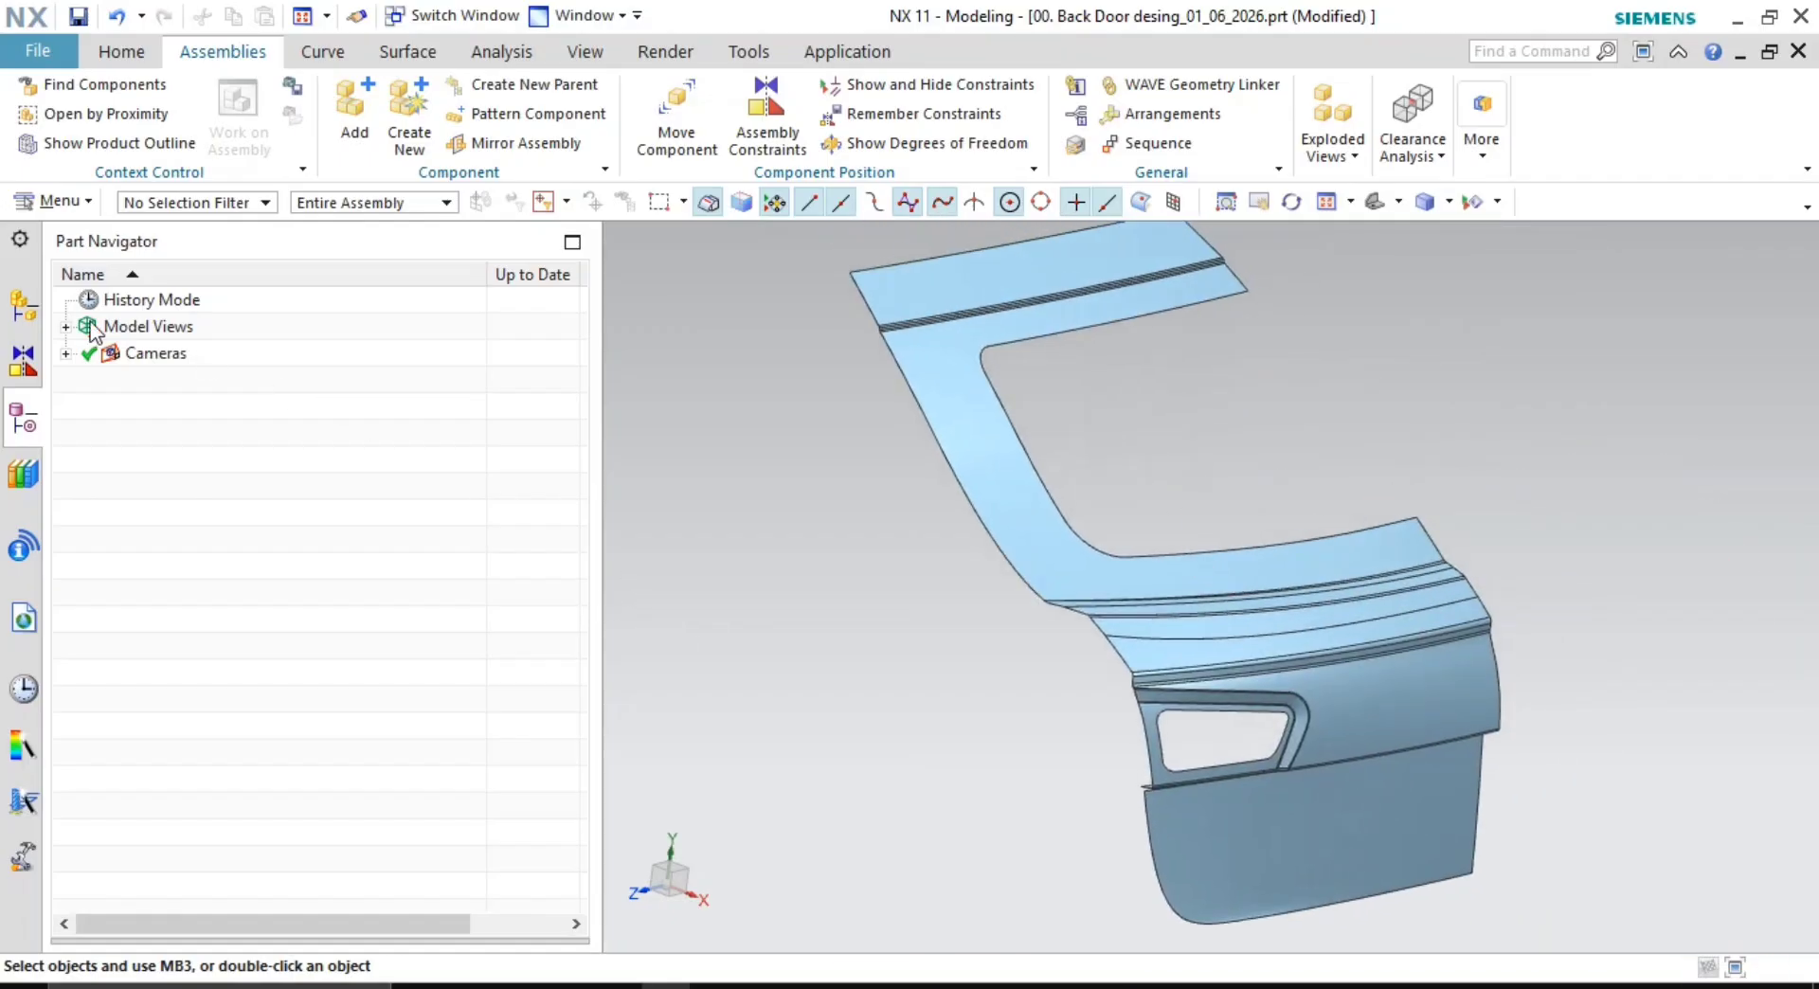
click(21, 303)
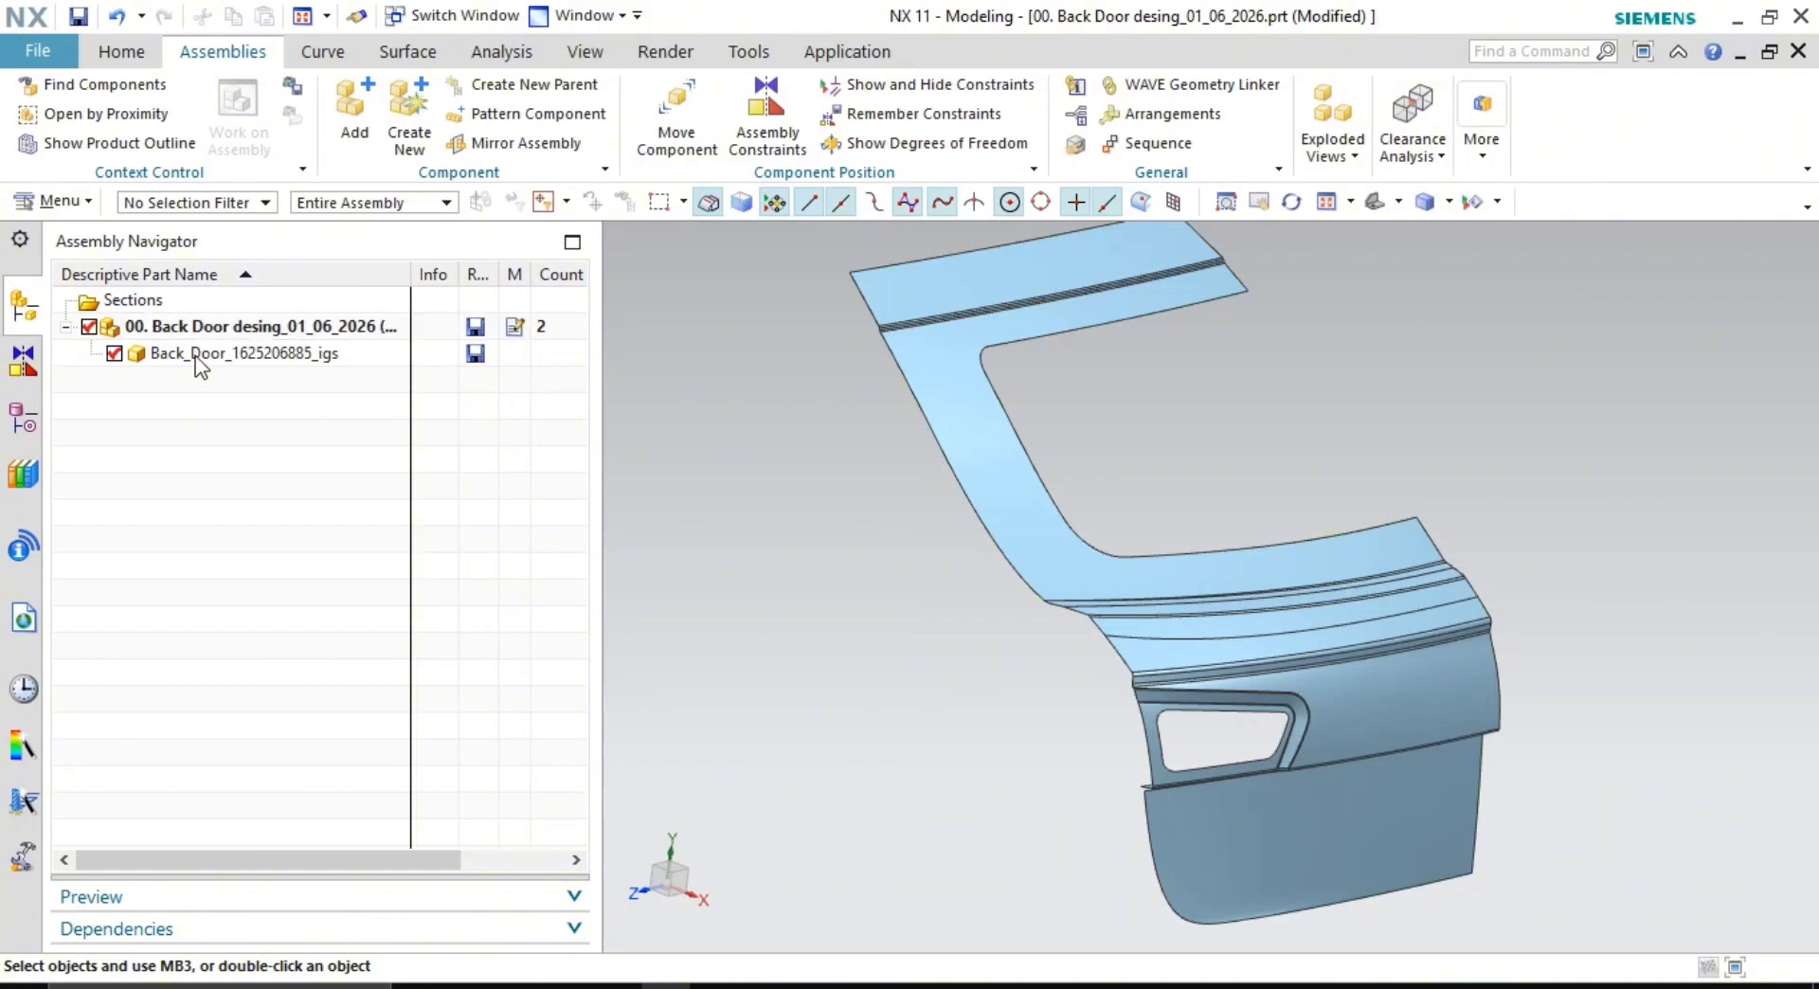
click(230, 358)
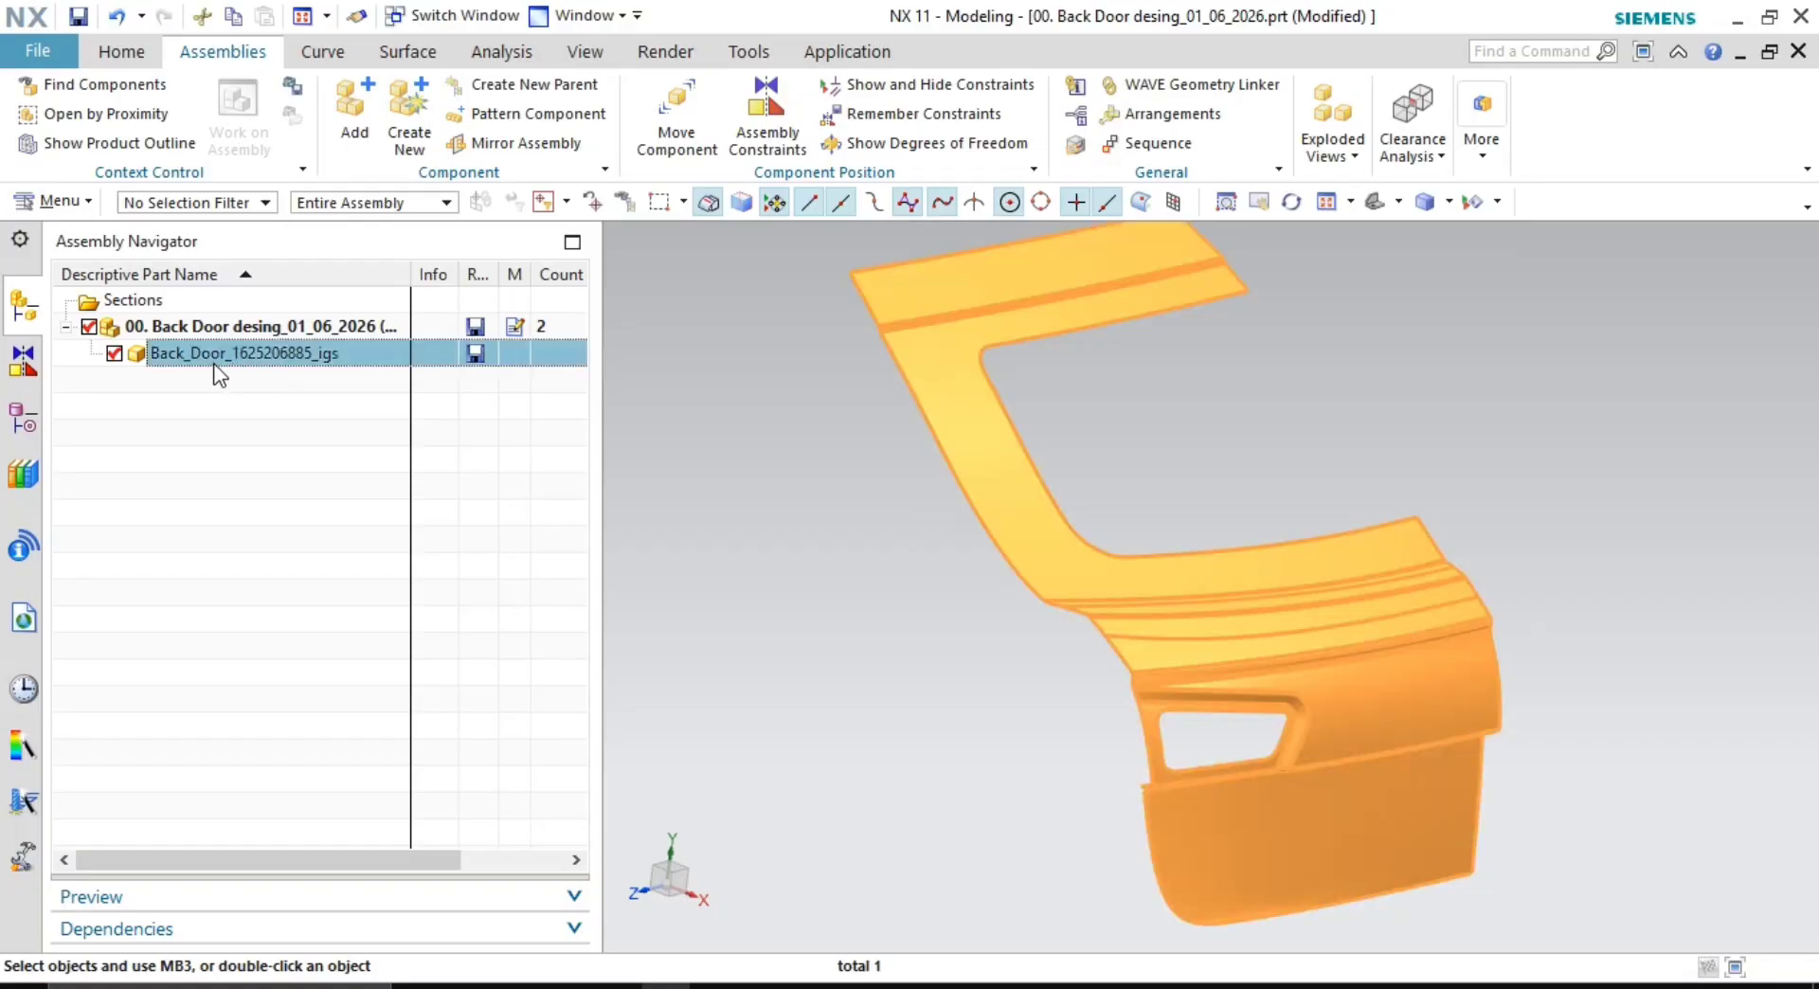
click(786, 405)
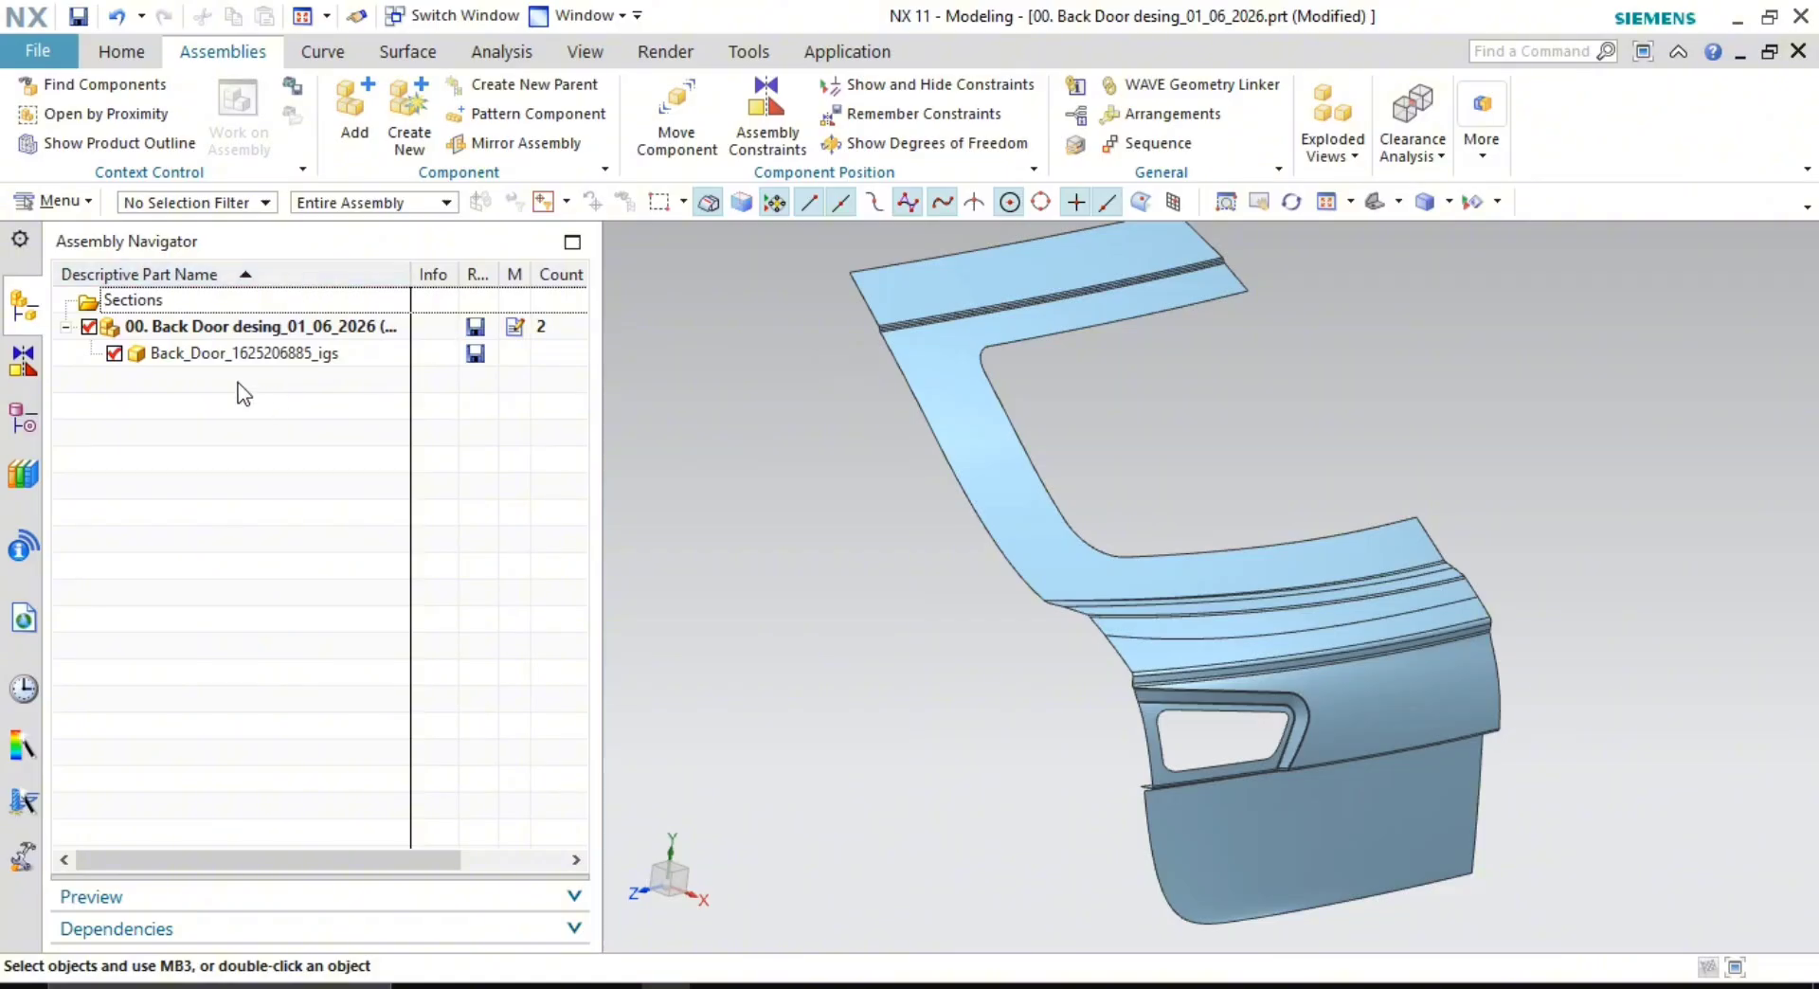
scroll(940, 392, up, 2)
shift+middle_drag(938, 390, 970, 471)
scroll(946, 471, down, 2)
shift+middle_drag(808, 352, 776, 317)
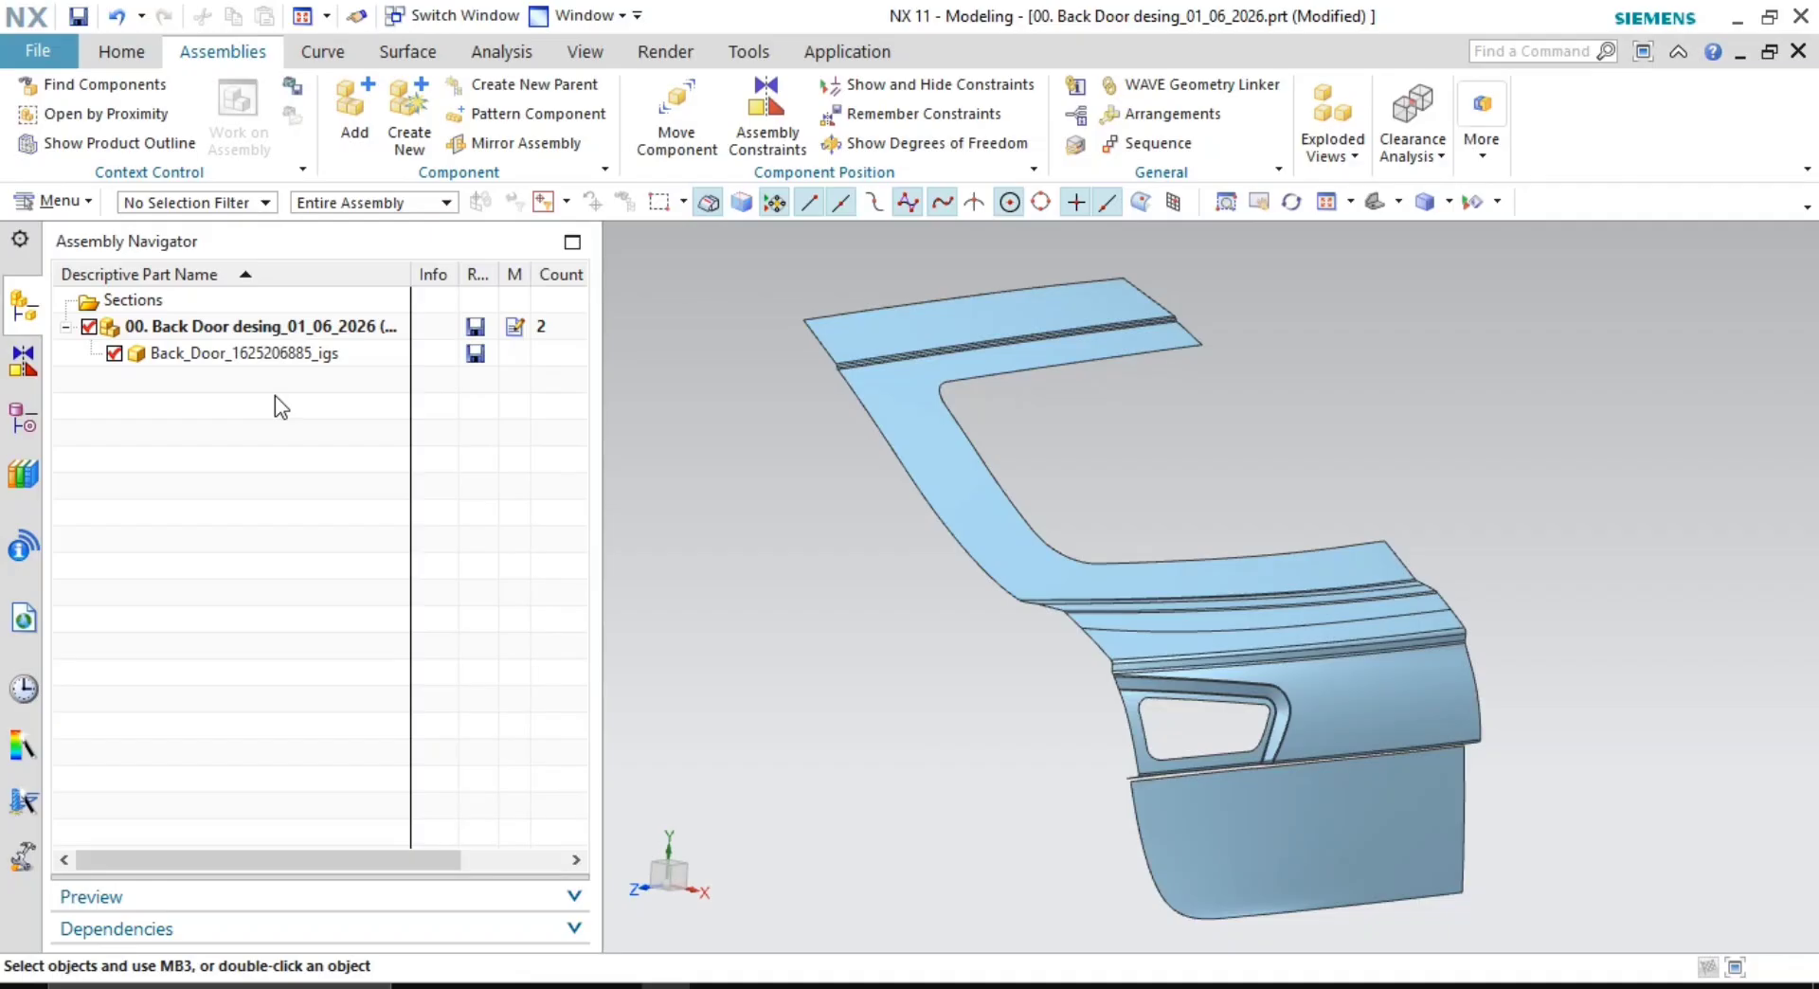
- Create a new Model-template component file named 'Inner panel' in the assembly
click(421, 127)
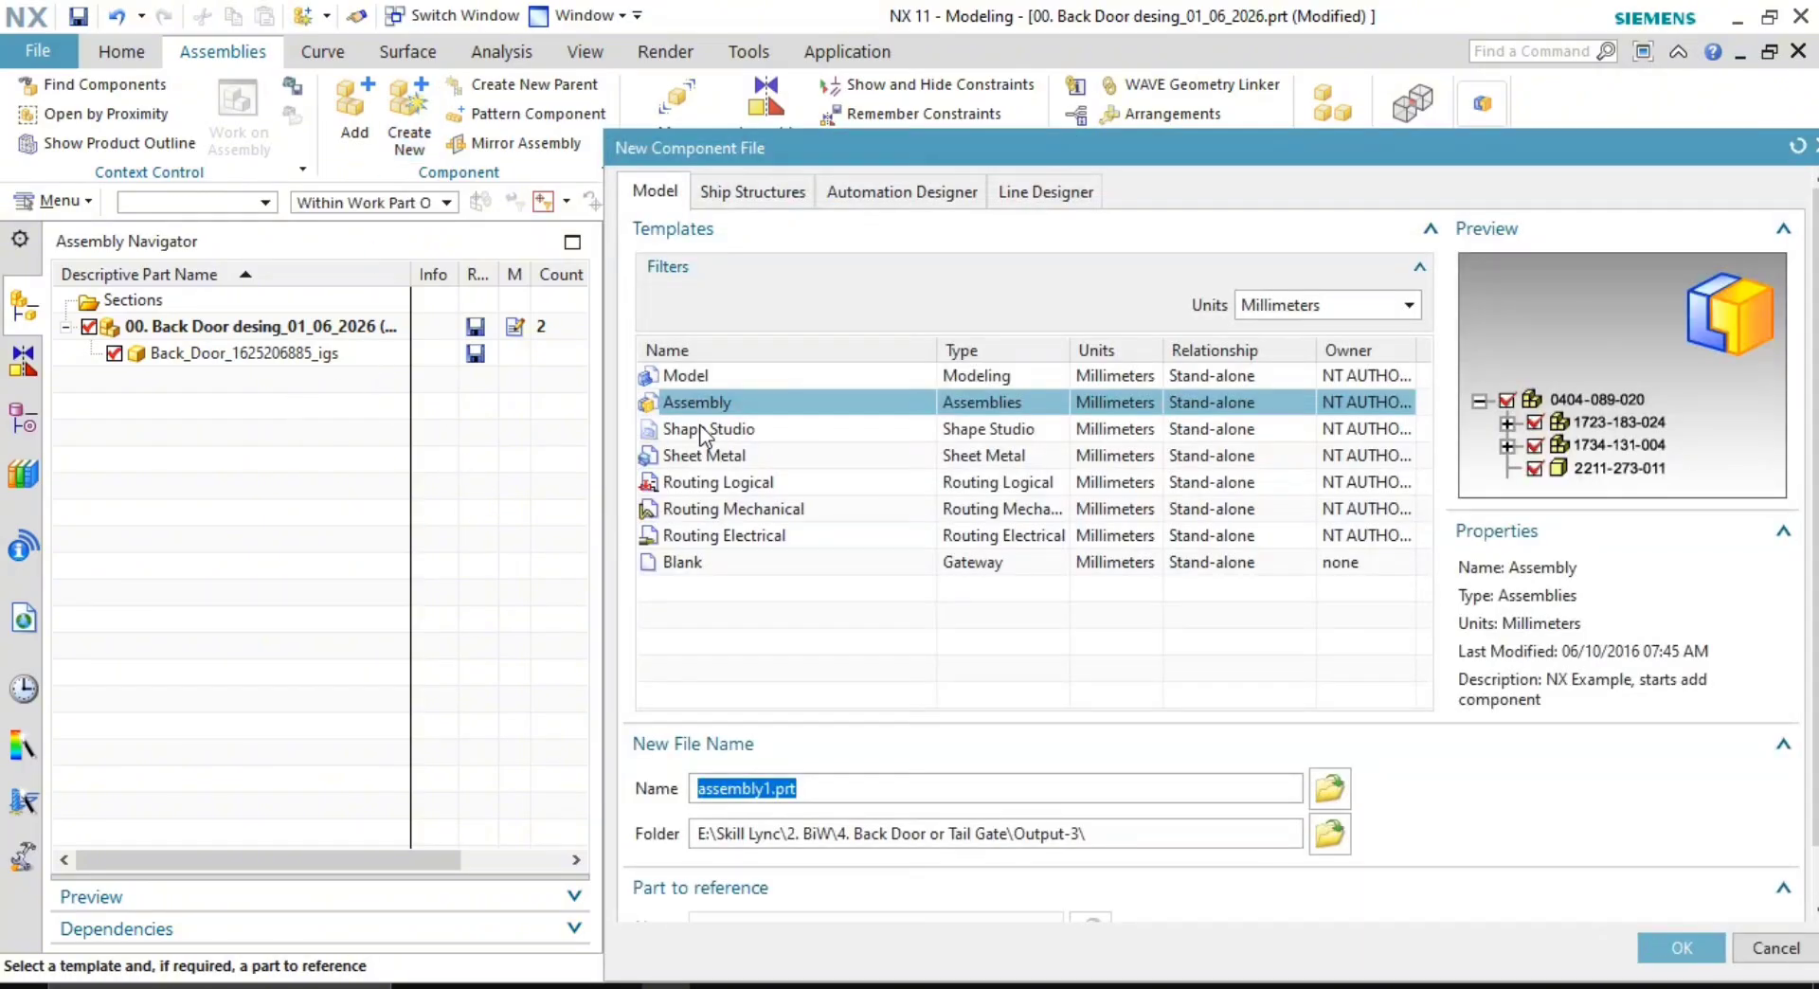
click(690, 377)
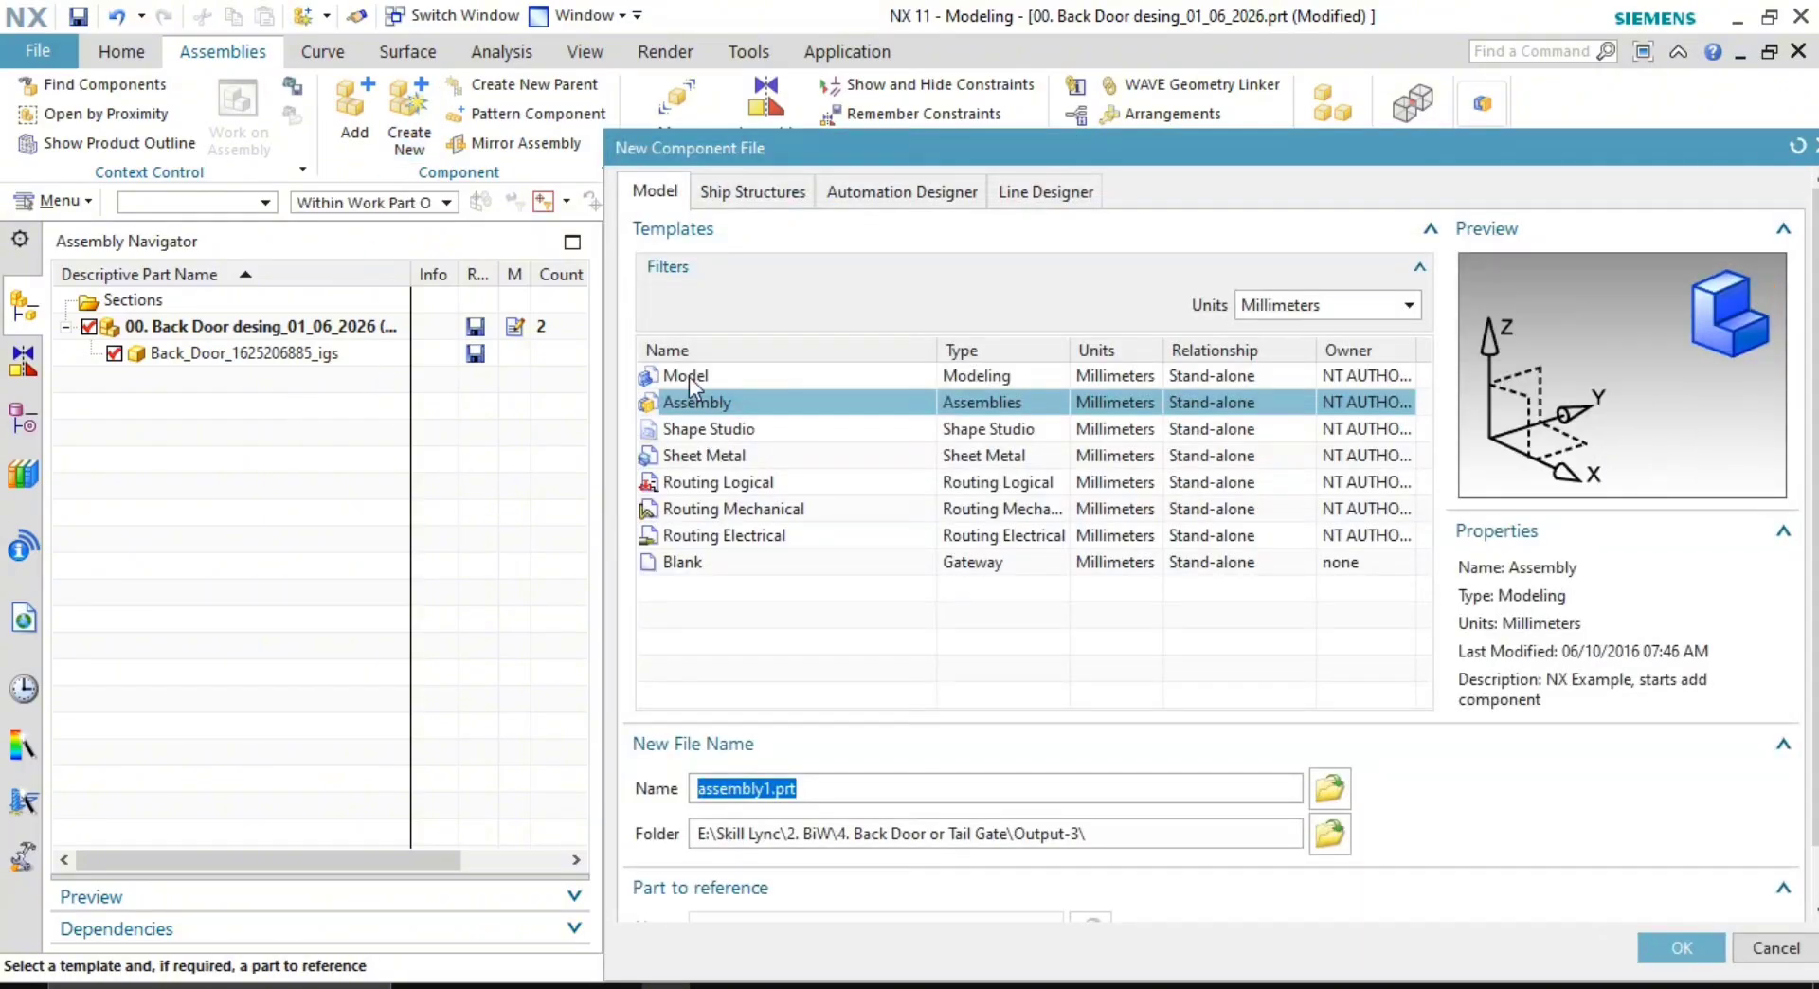
click(814, 769)
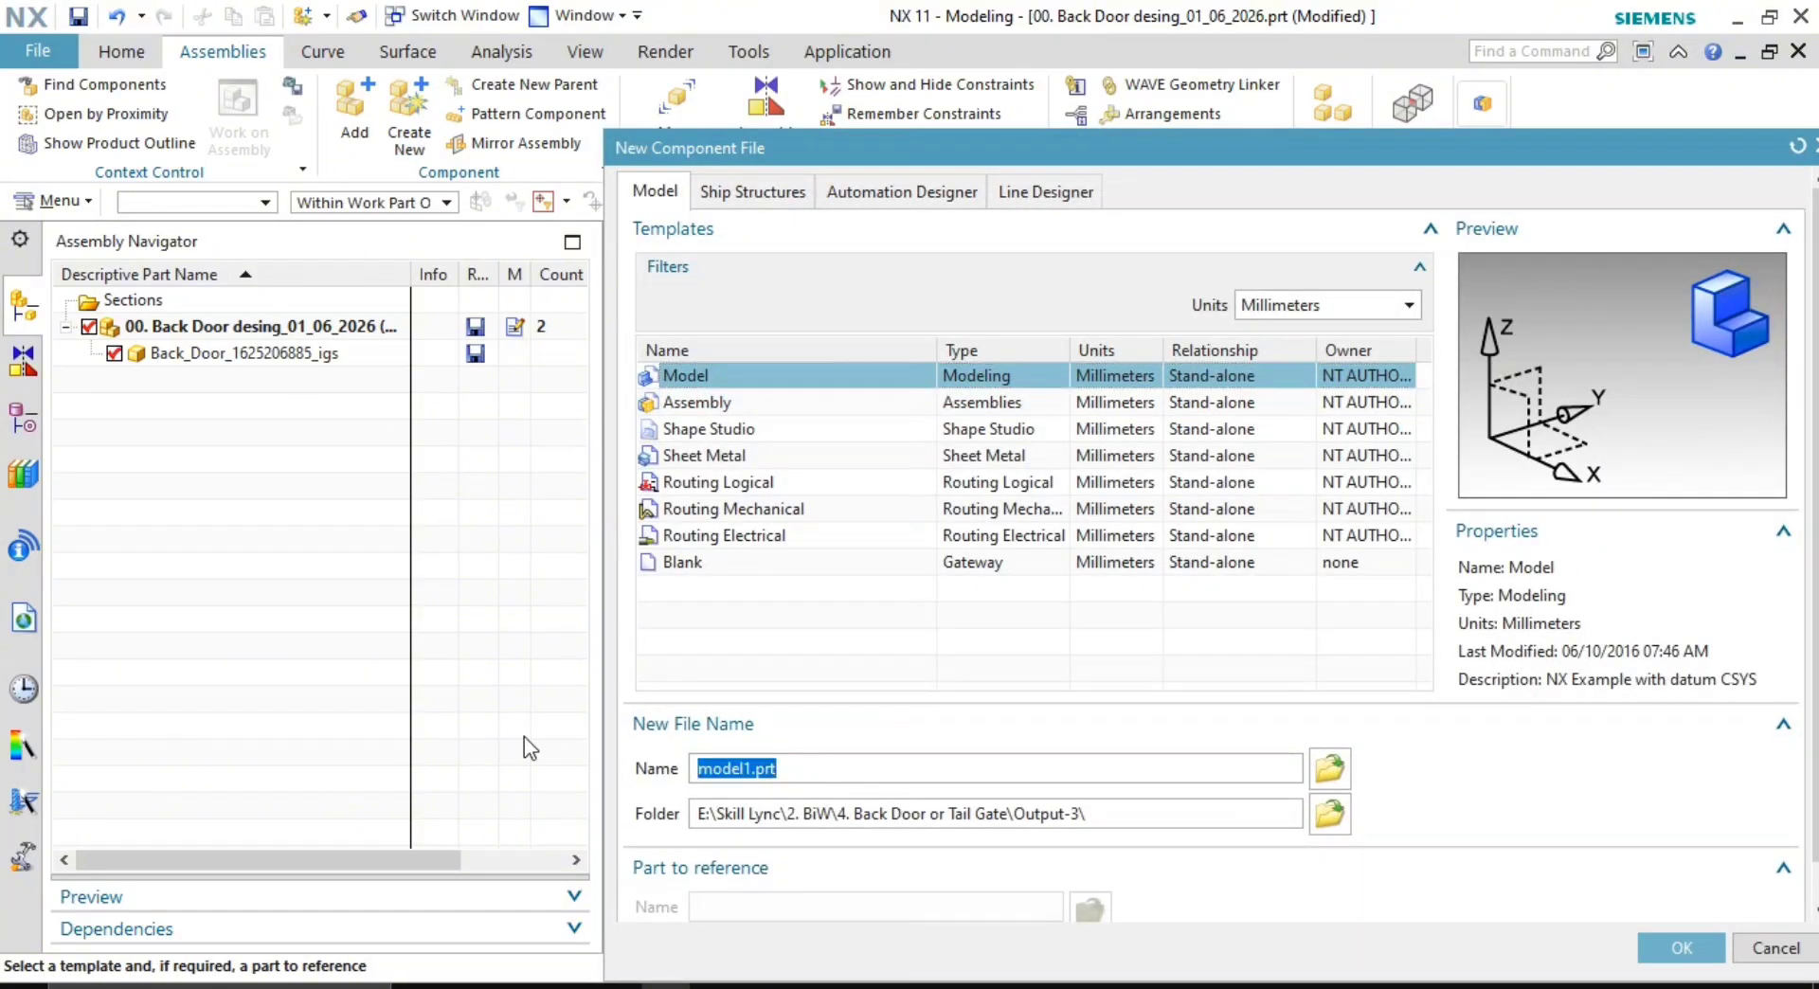
text(Inner panel)
click(1663, 943)
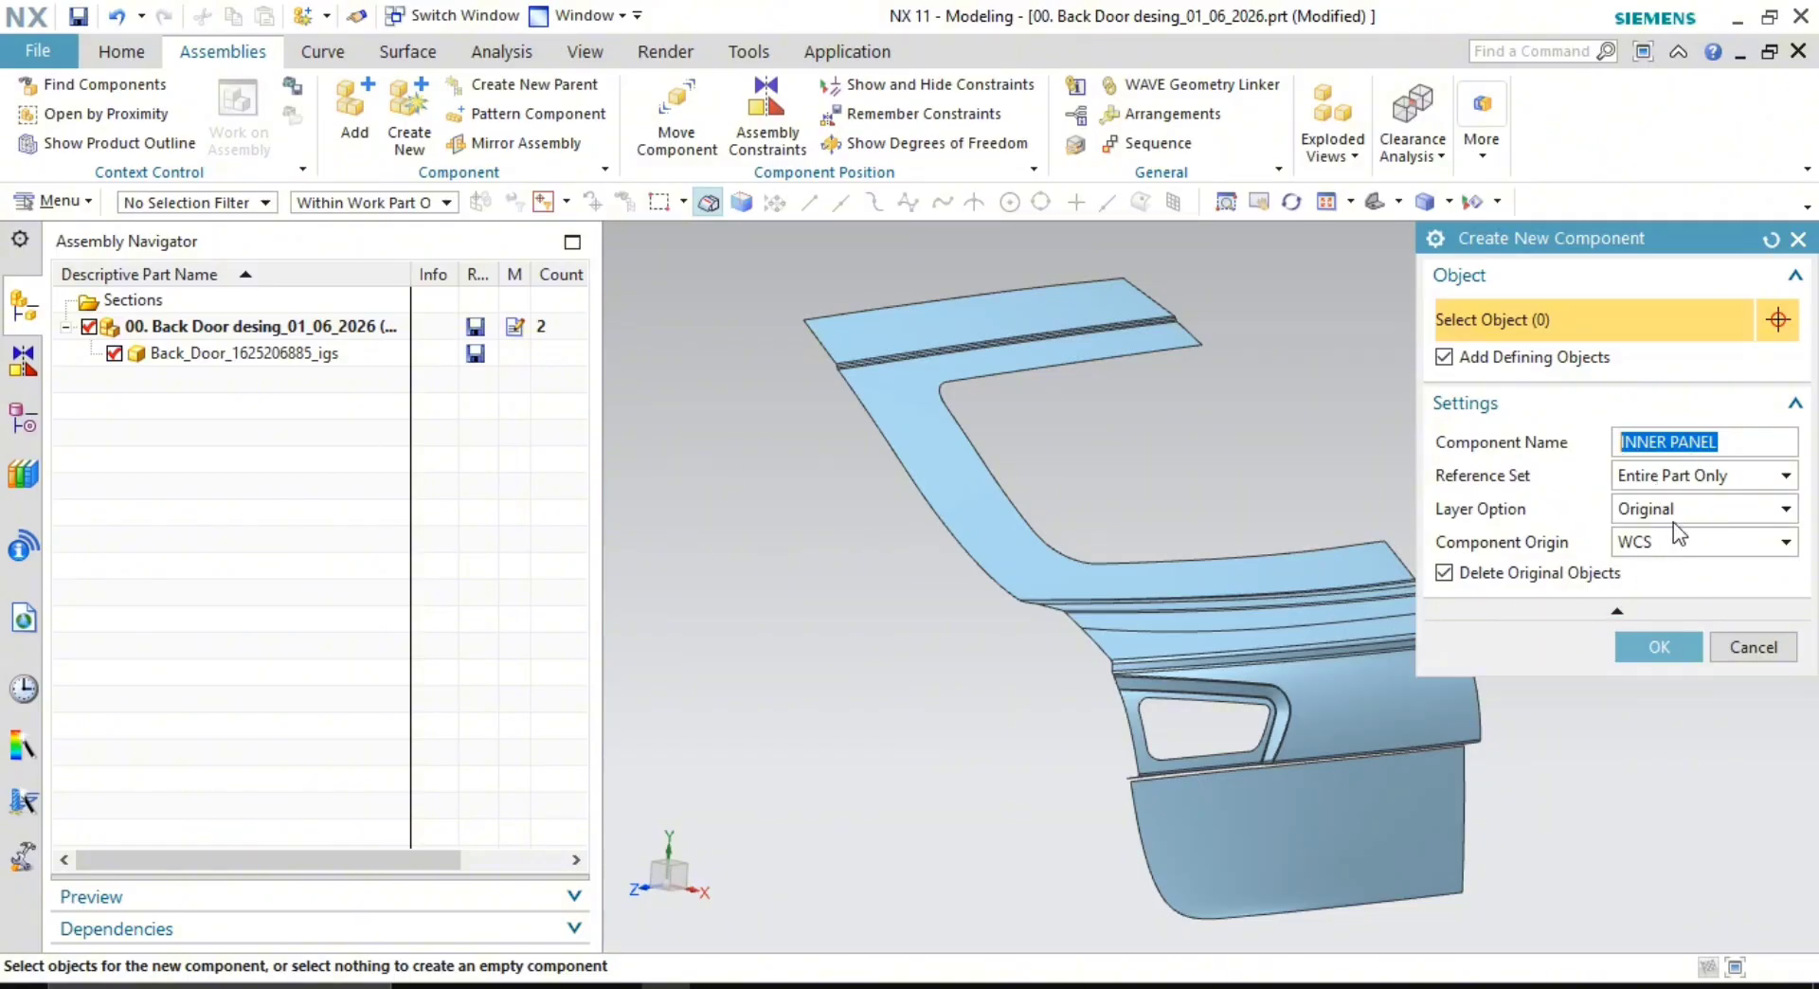
click(1657, 643)
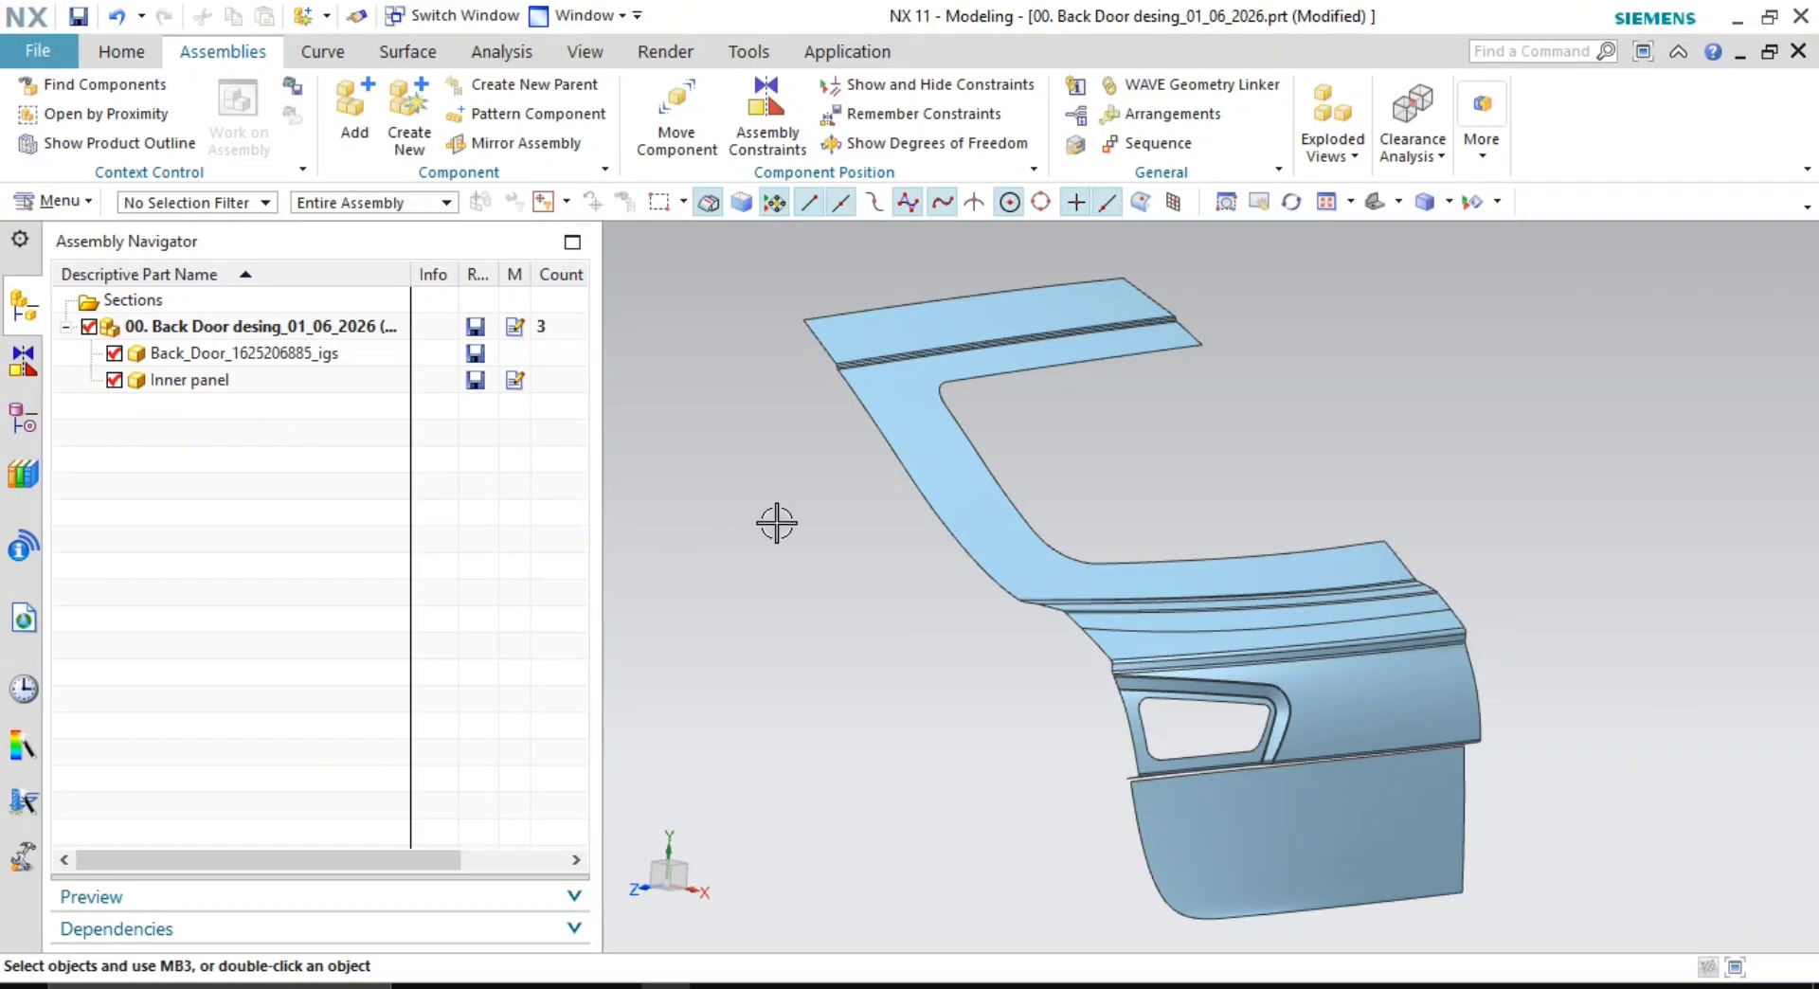
- Create another Model-template component file named 'Outer panel_upper'
click(409, 113)
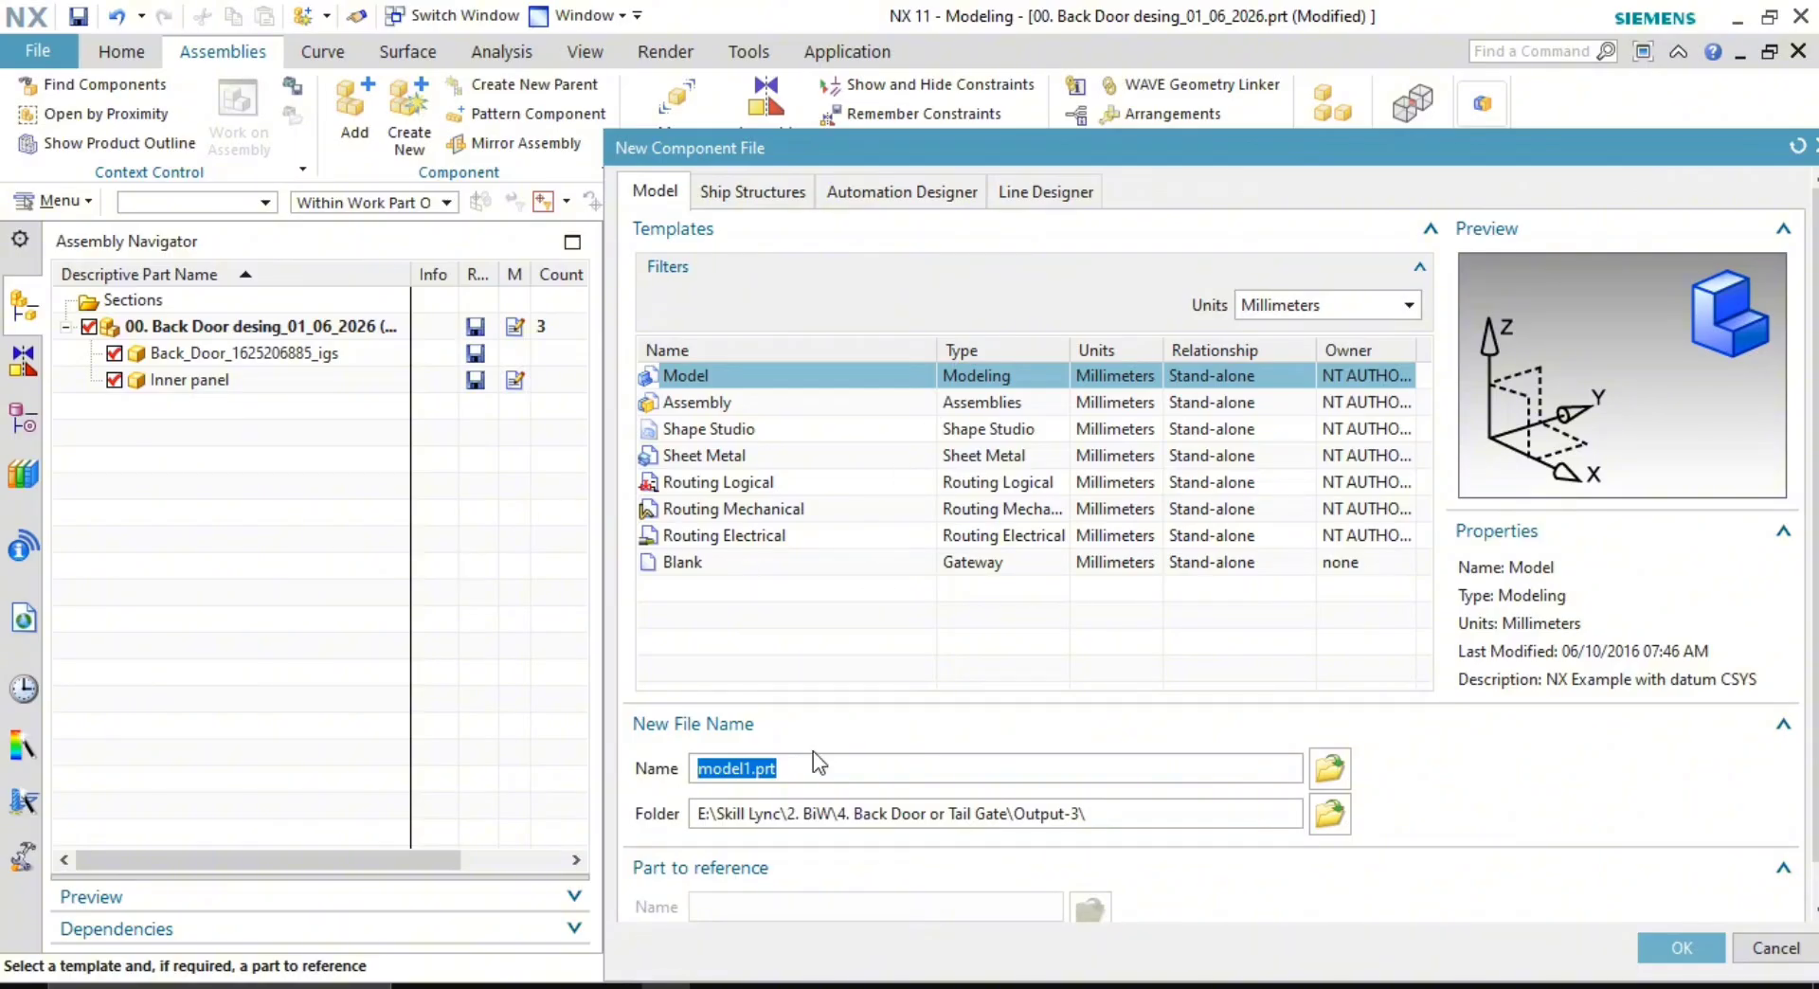
text(Outer panel_upper)
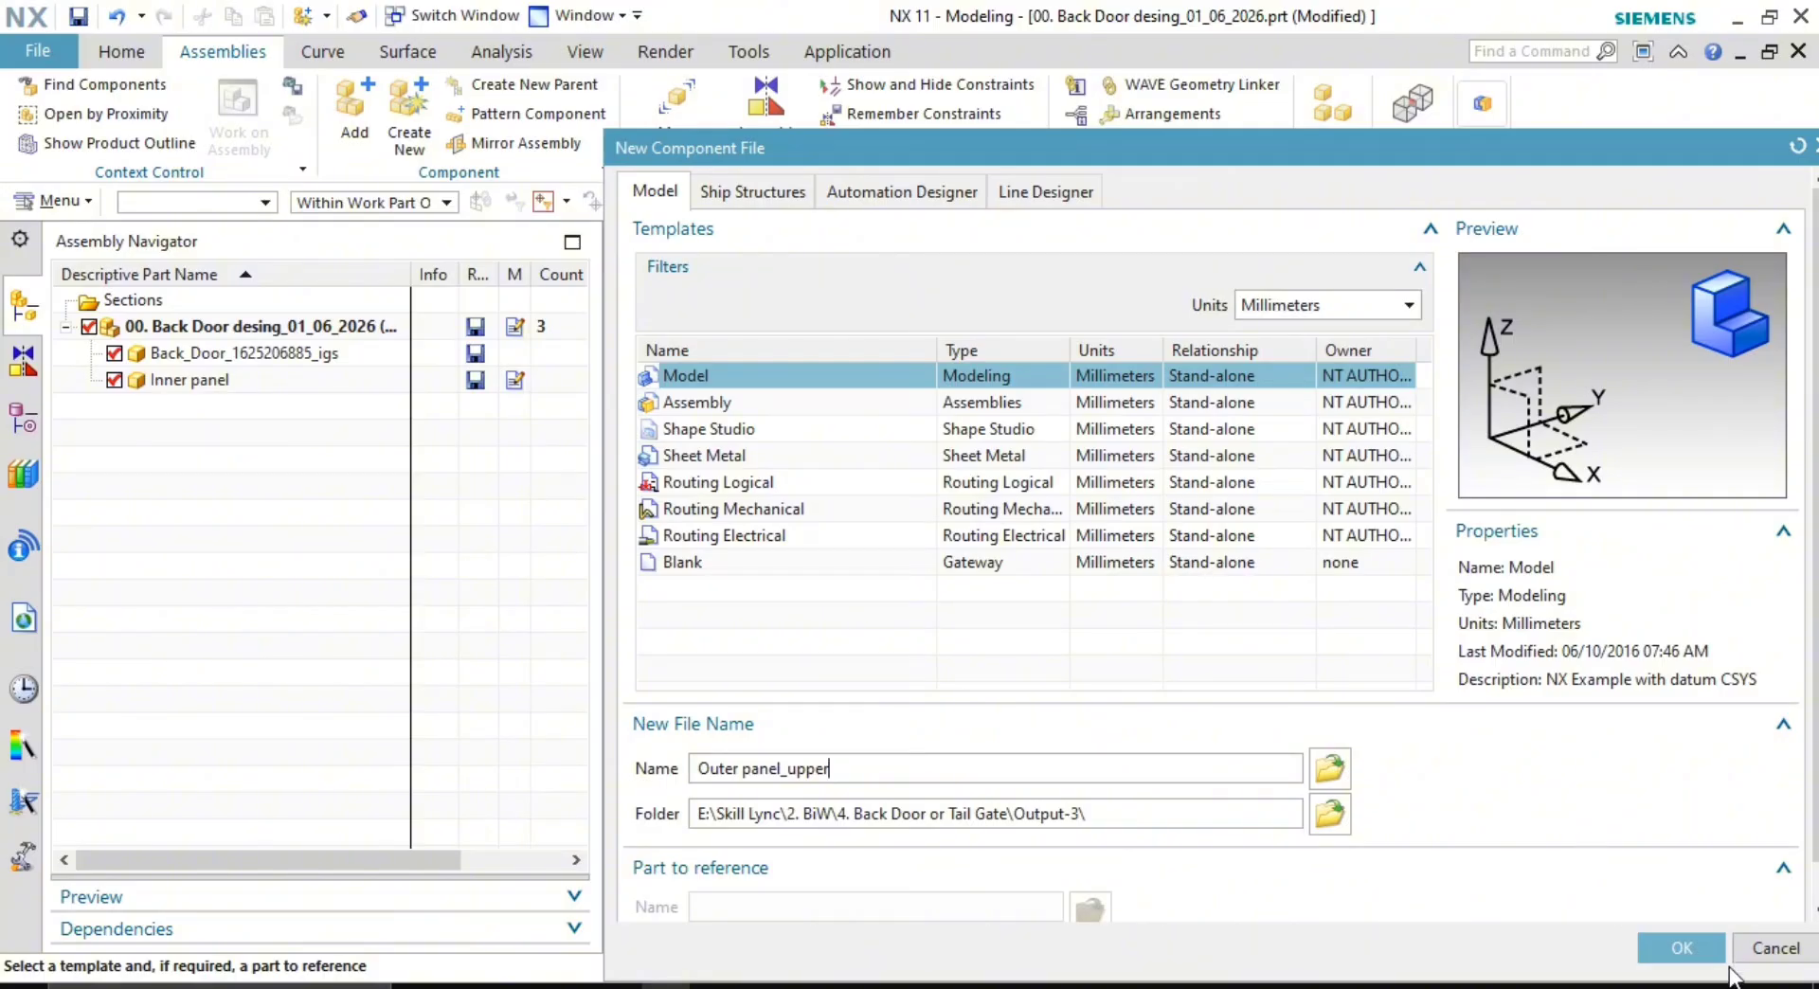
click(1680, 952)
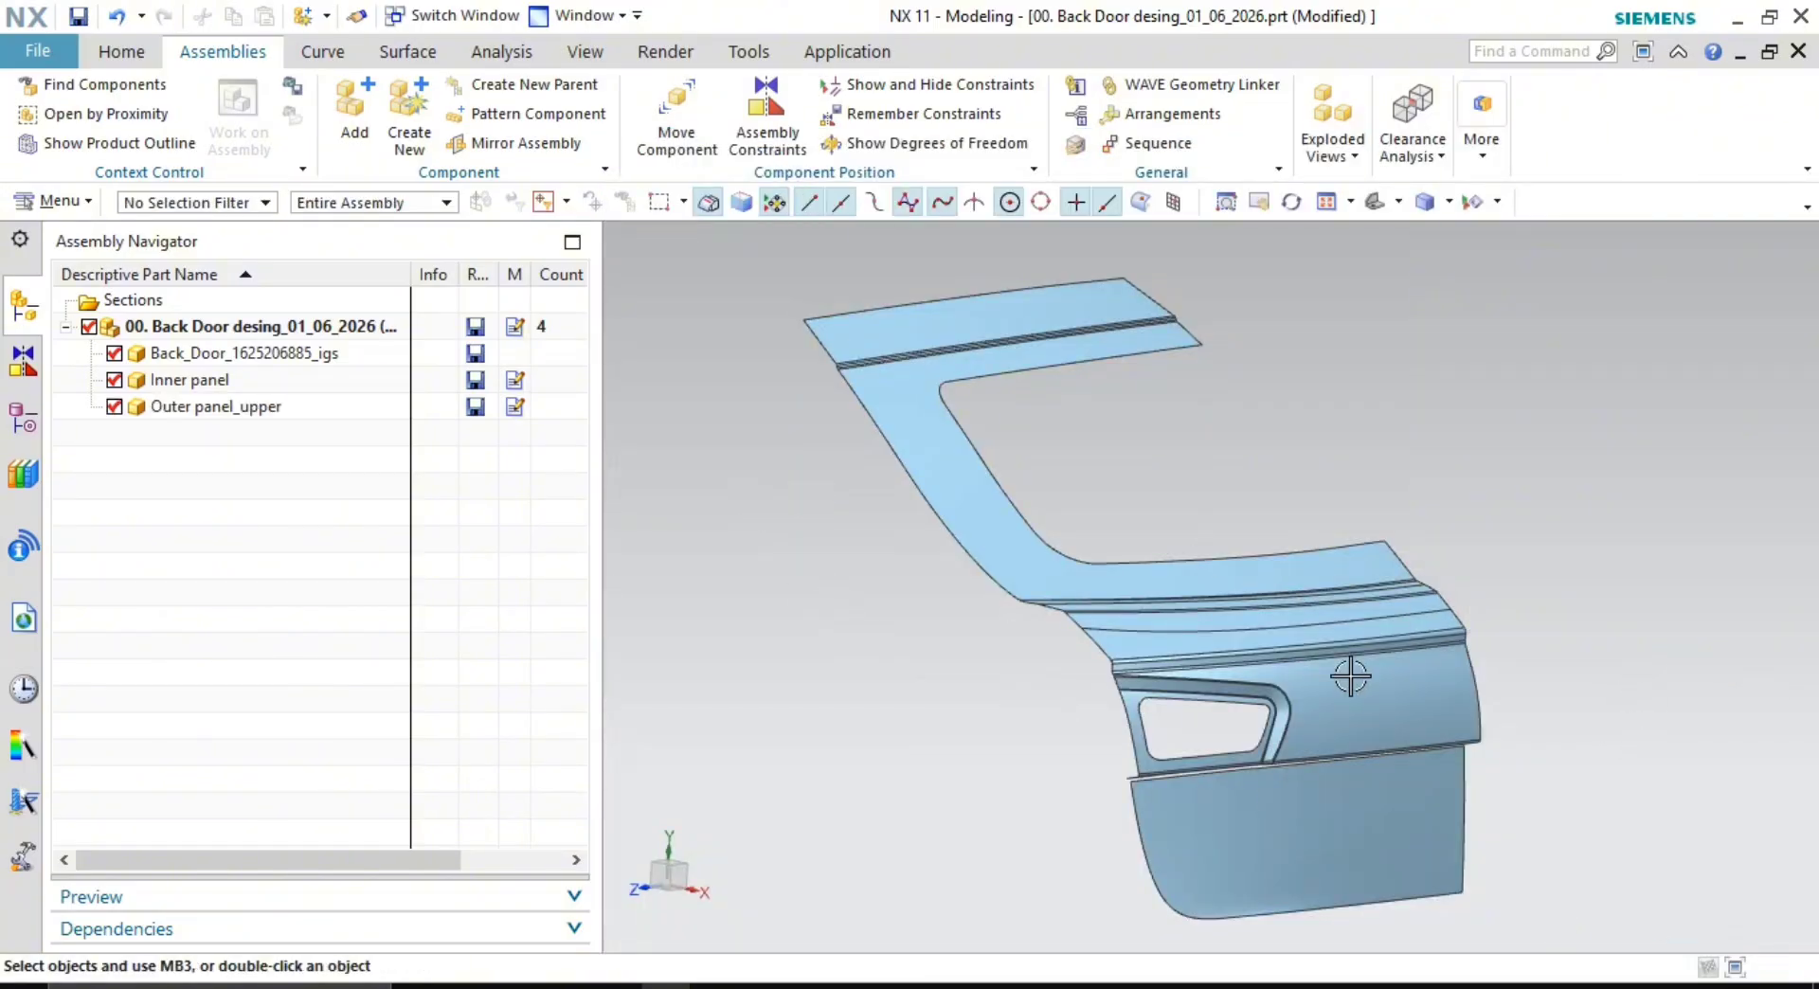
- Create a third Model-template component file named 'Outer panel_lower'
click(410, 122)
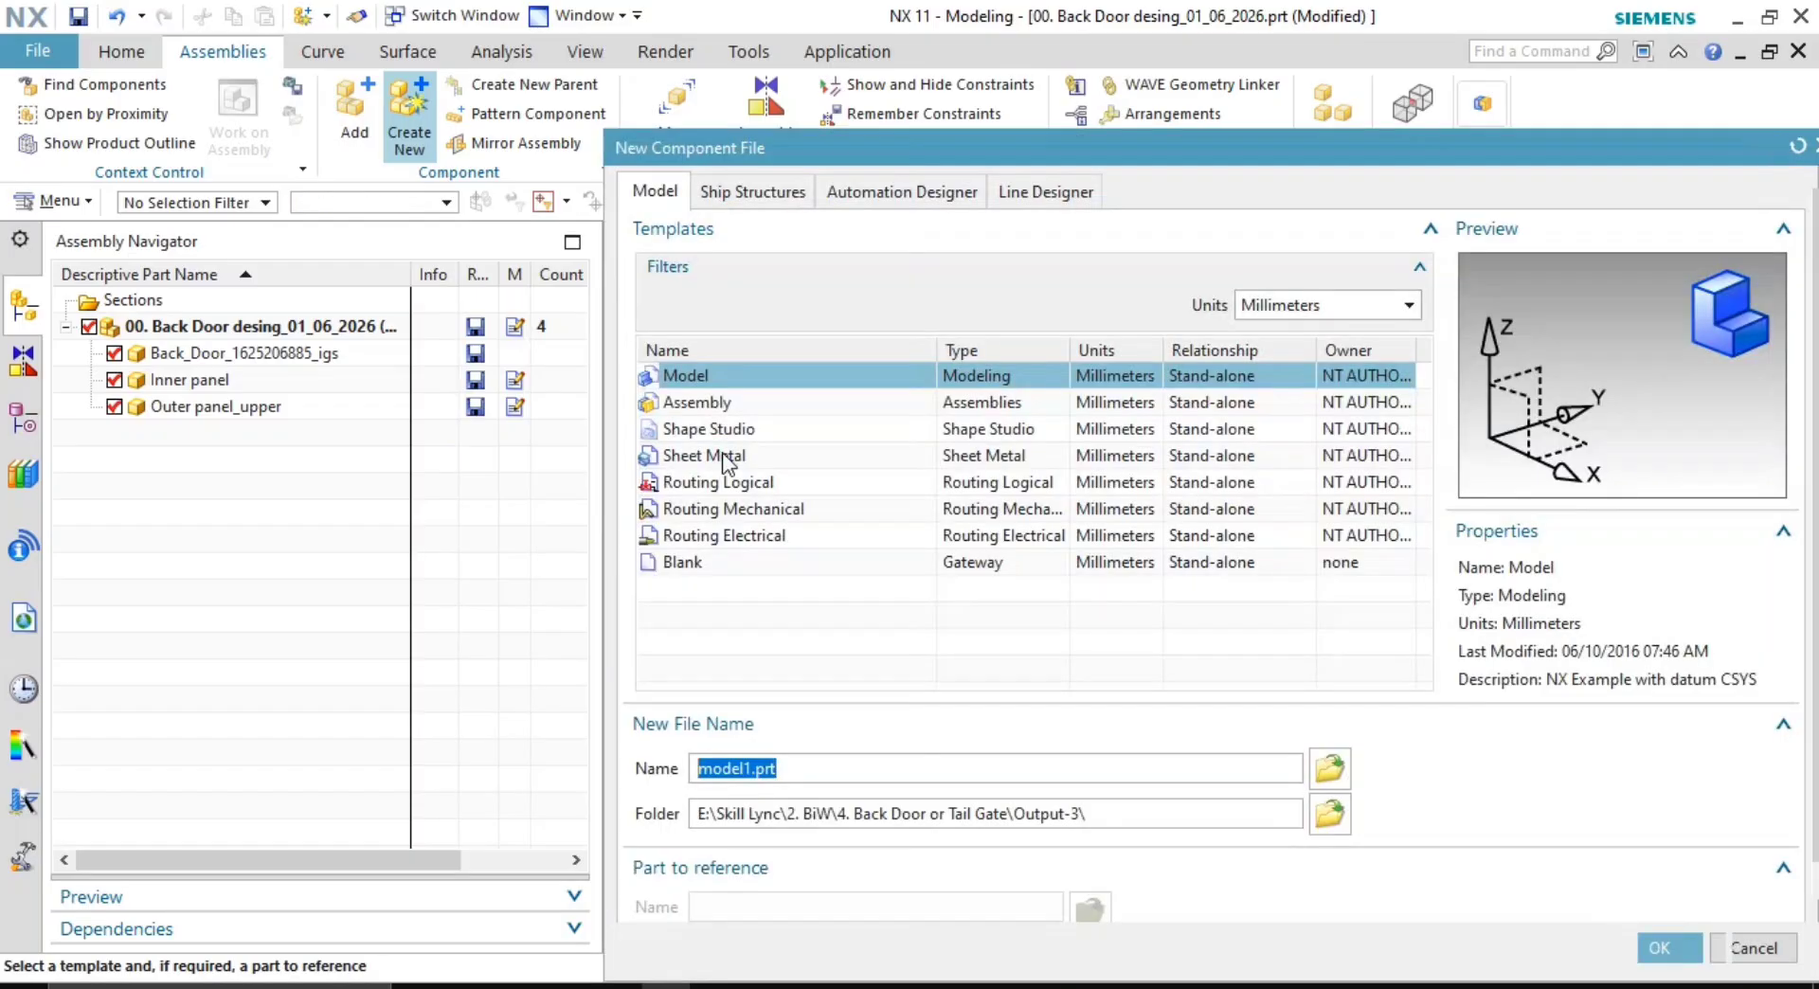
text(Outer panel_lower)
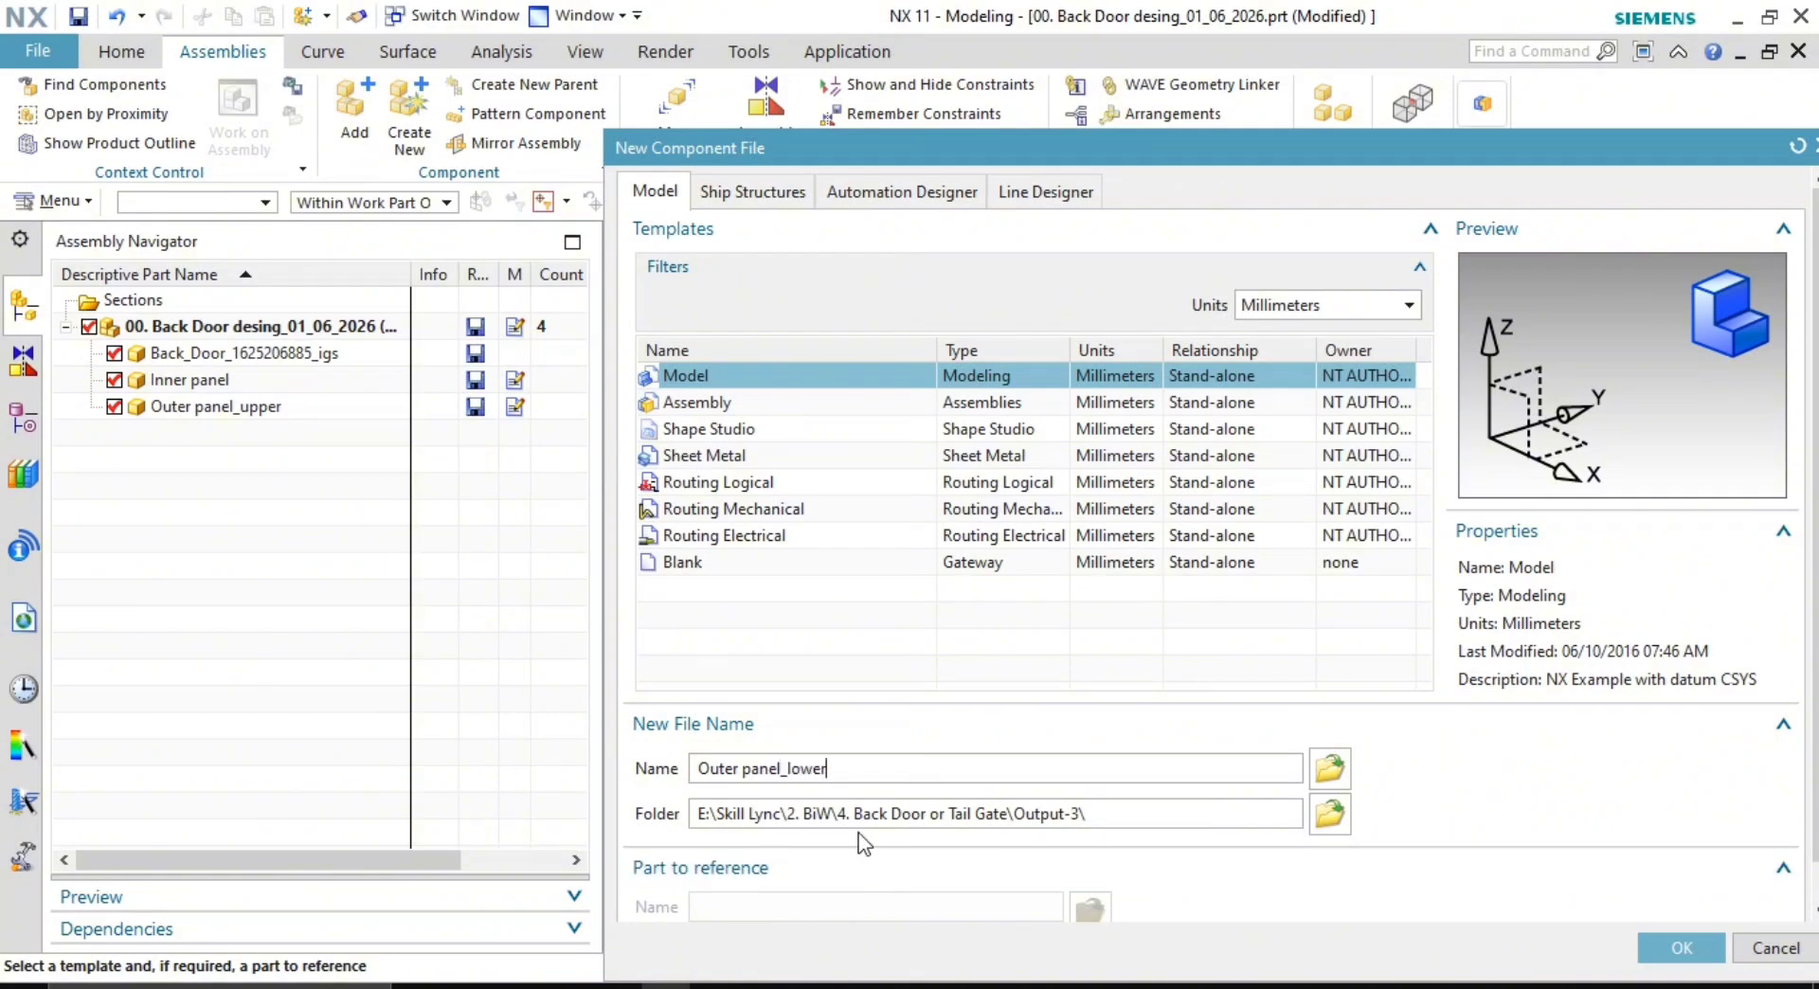
click(1683, 951)
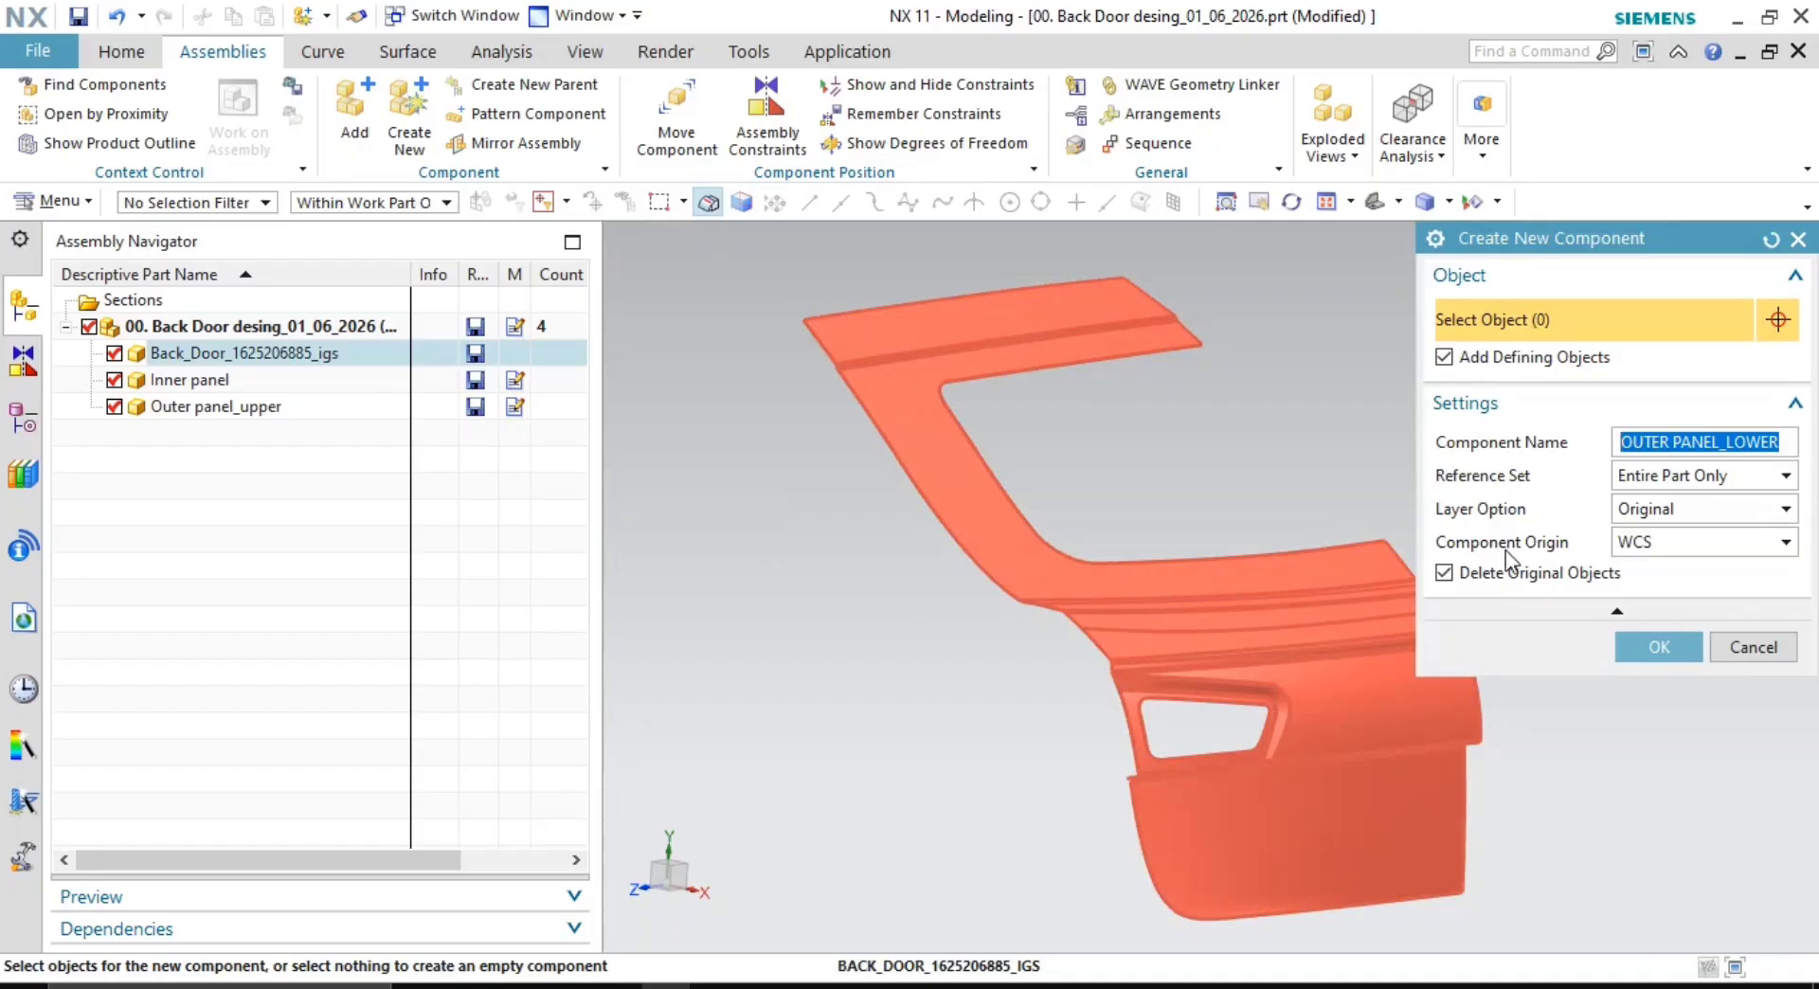
click(1659, 648)
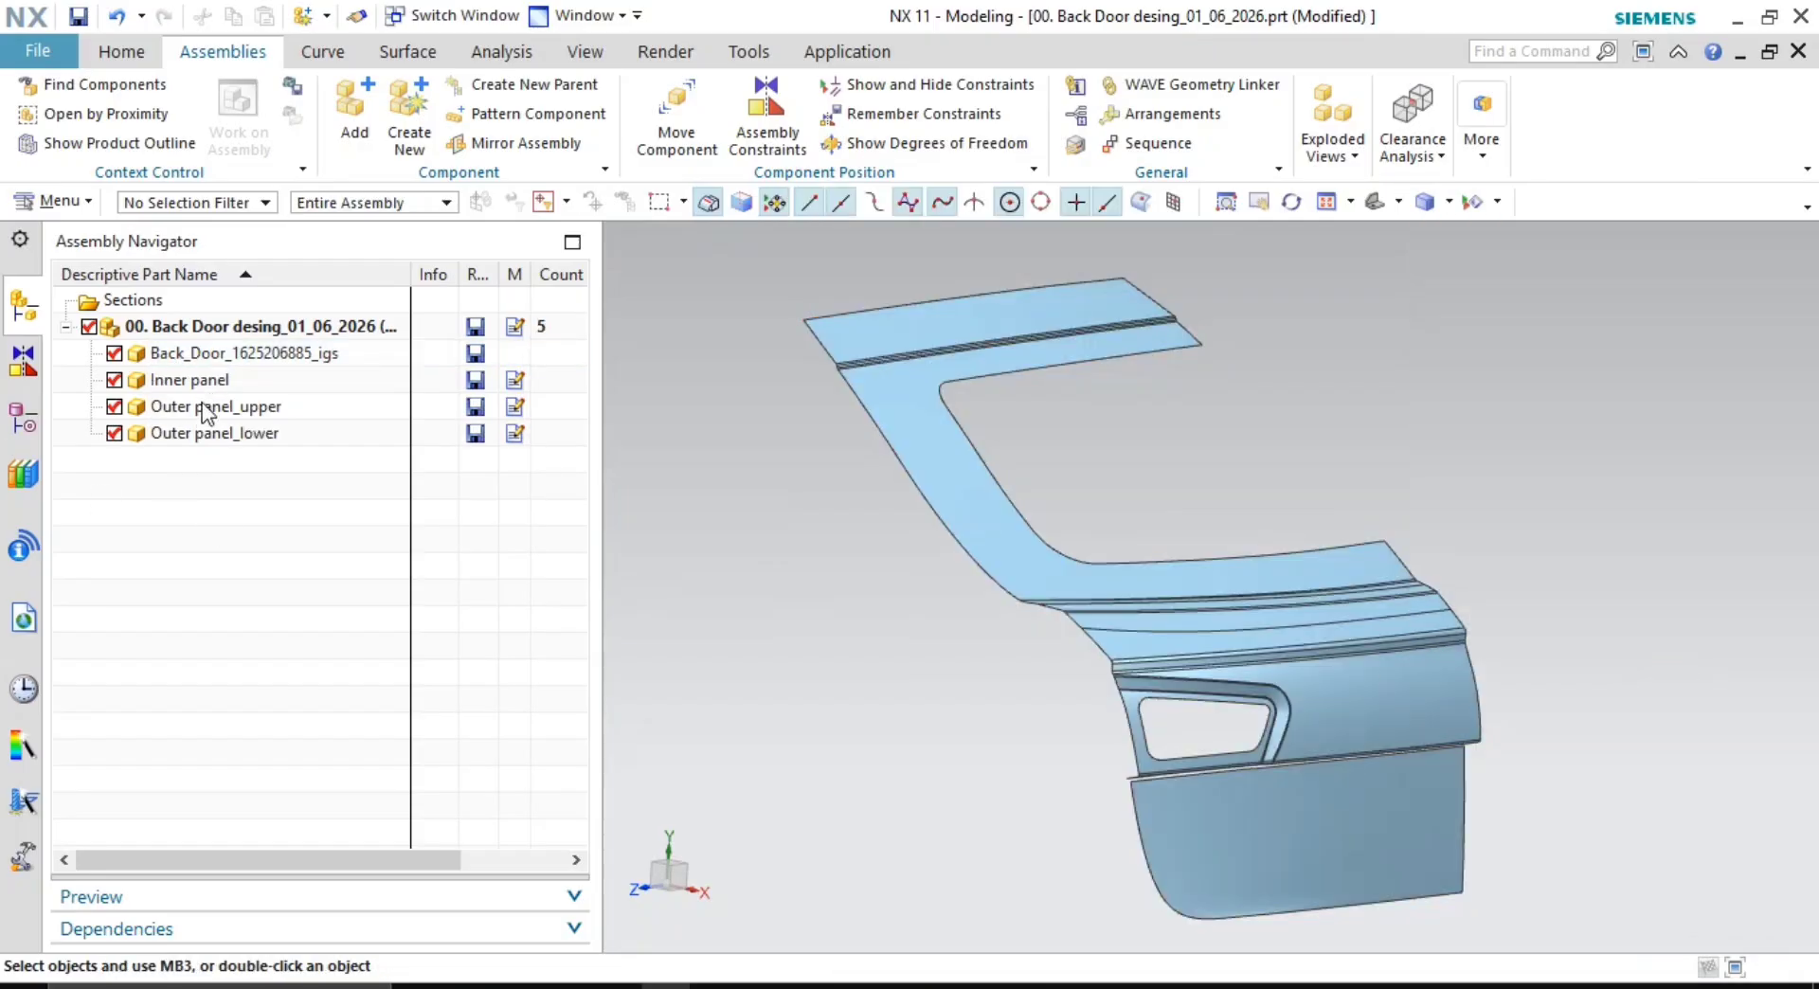
click(180, 352)
scroll(919, 510, up, 3)
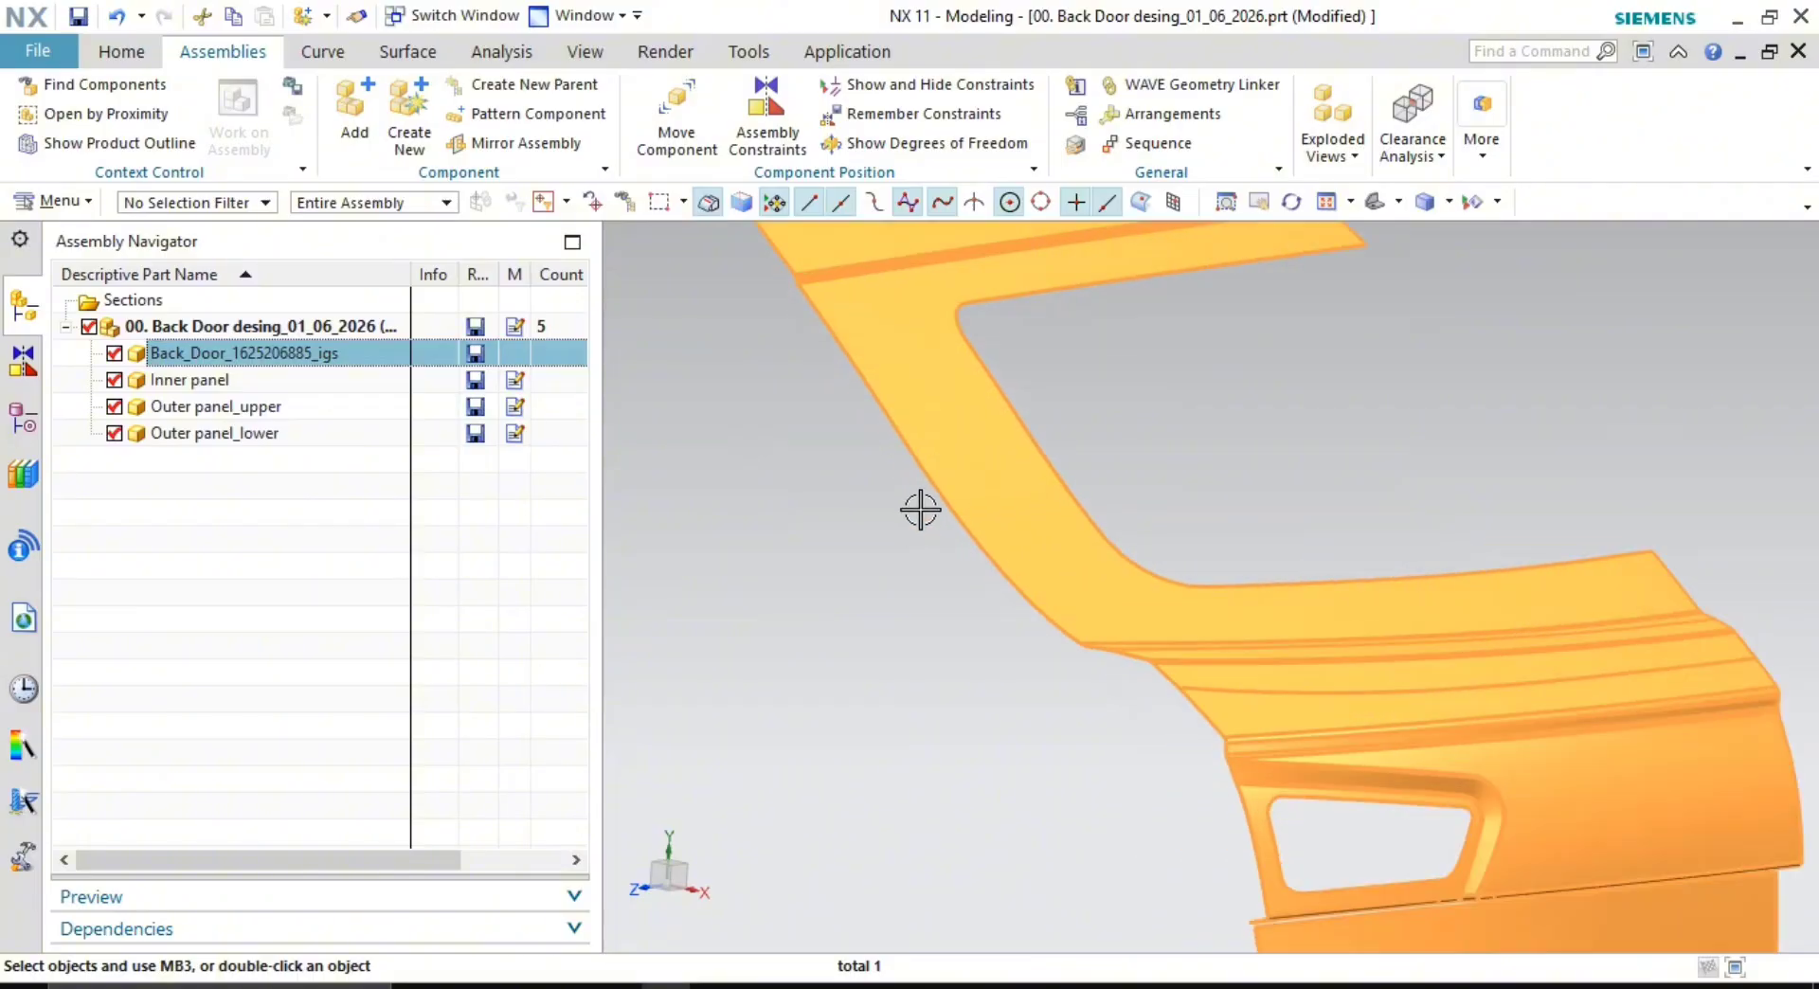
shift+middle_drag(920, 509, 874, 513)
click(788, 577)
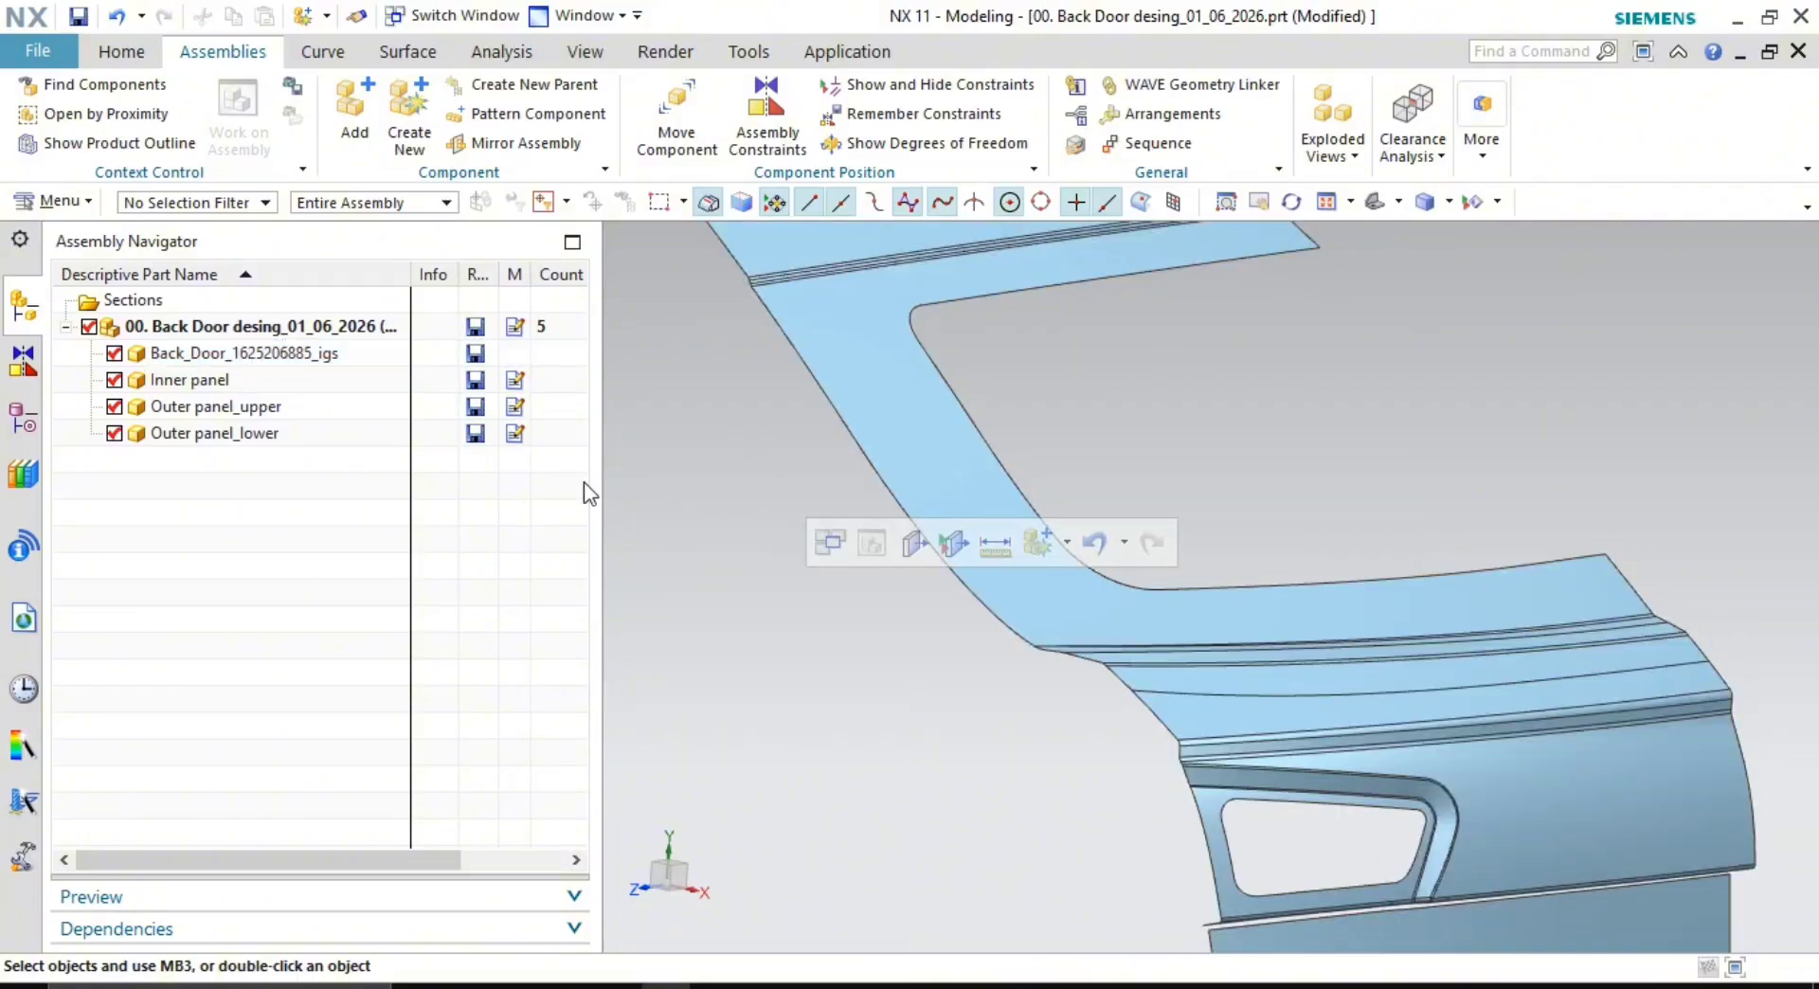
click(212, 358)
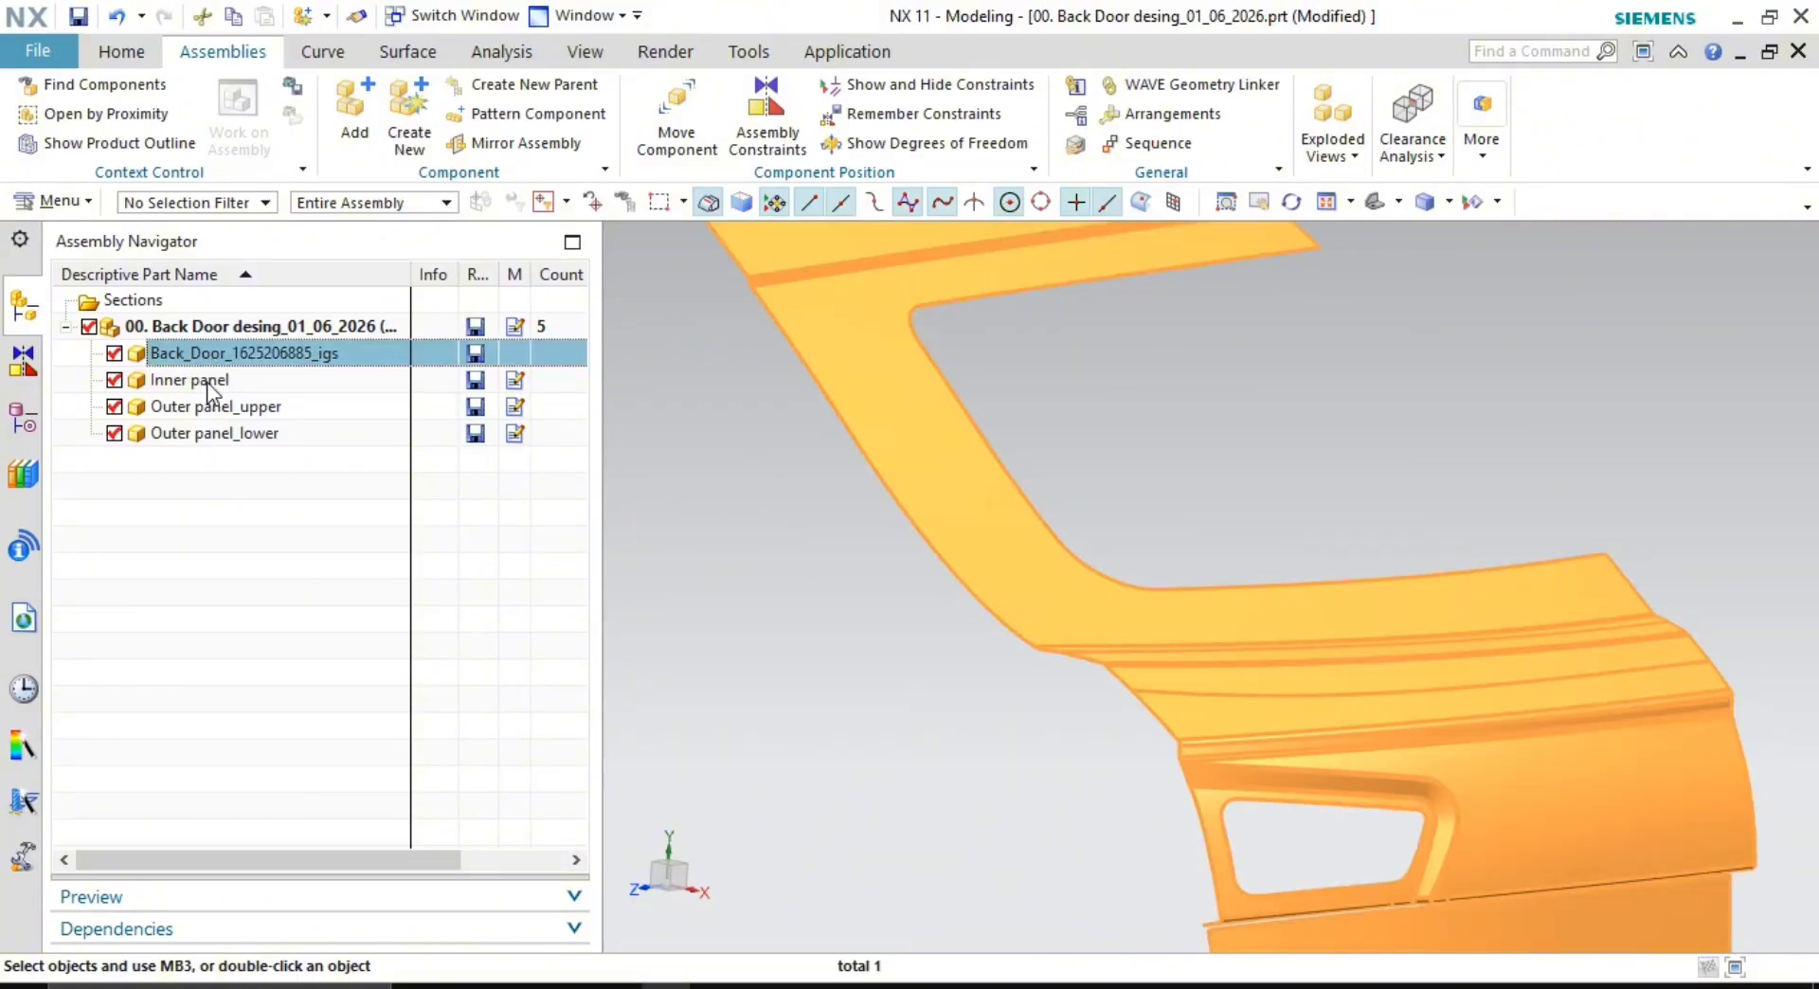
middle_drag(942, 390, 894, 523)
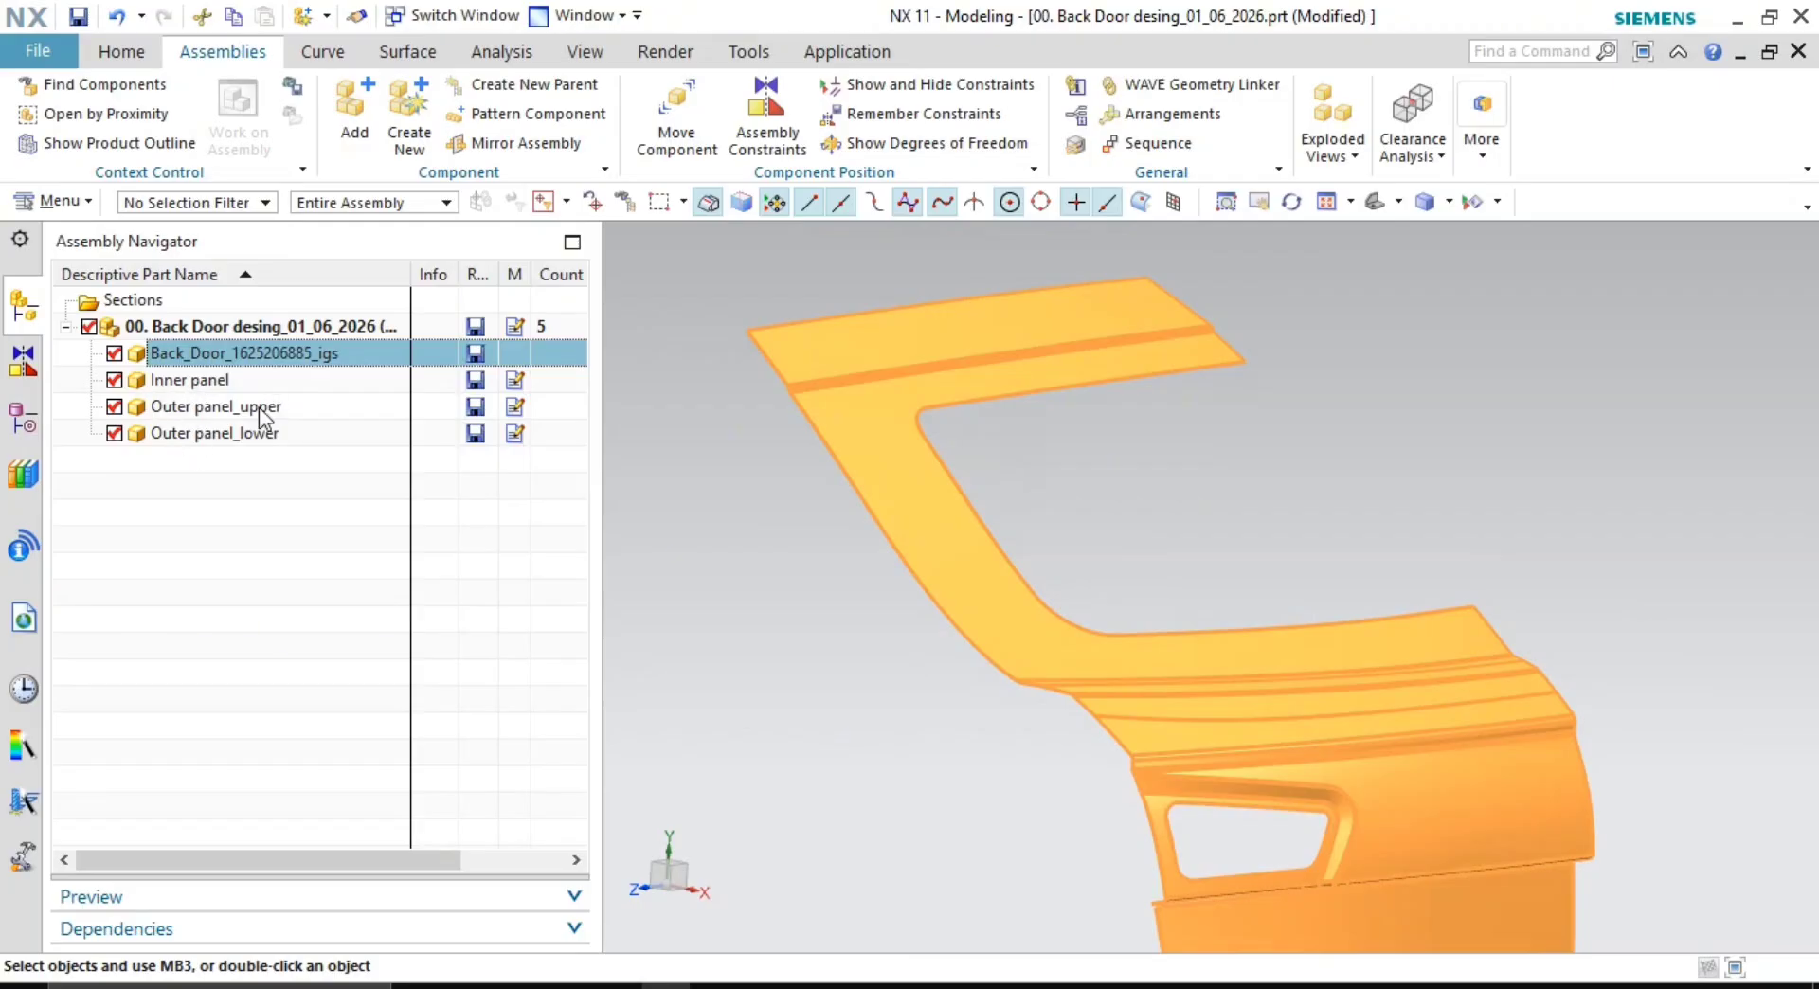
middle_drag(1003, 544, 844, 613)
click(938, 662)
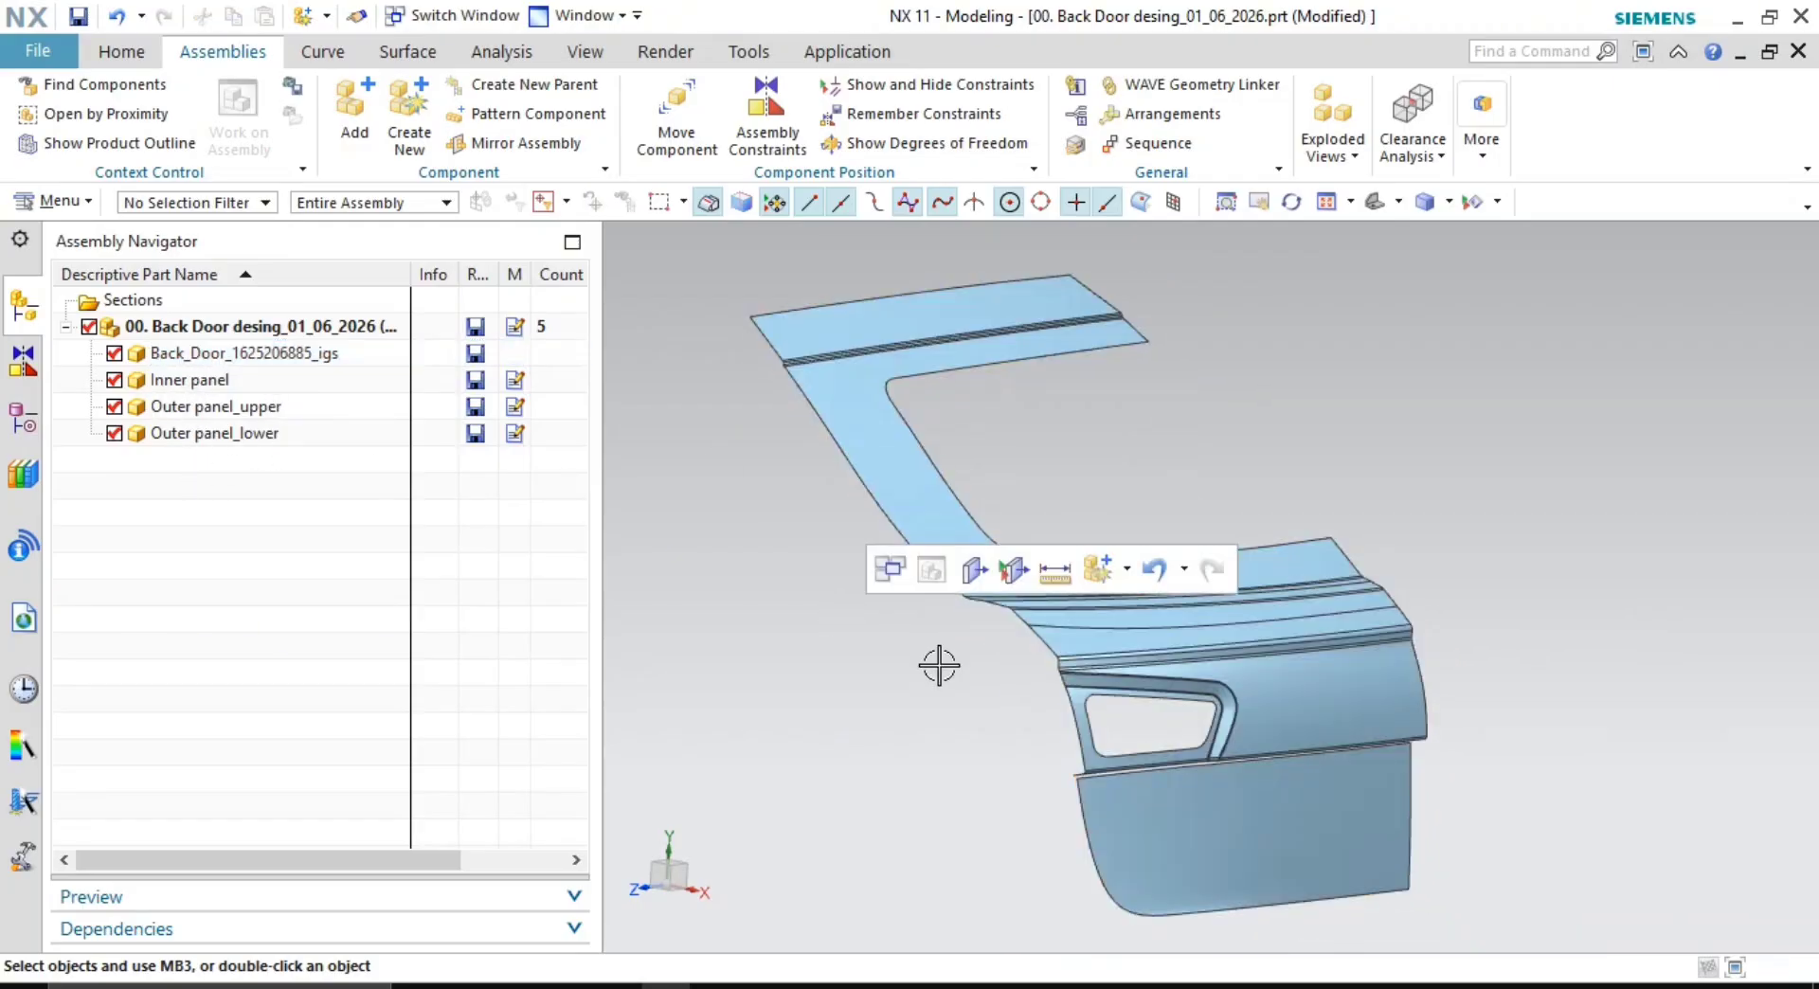
middle_drag(1071, 609, 1027, 589)
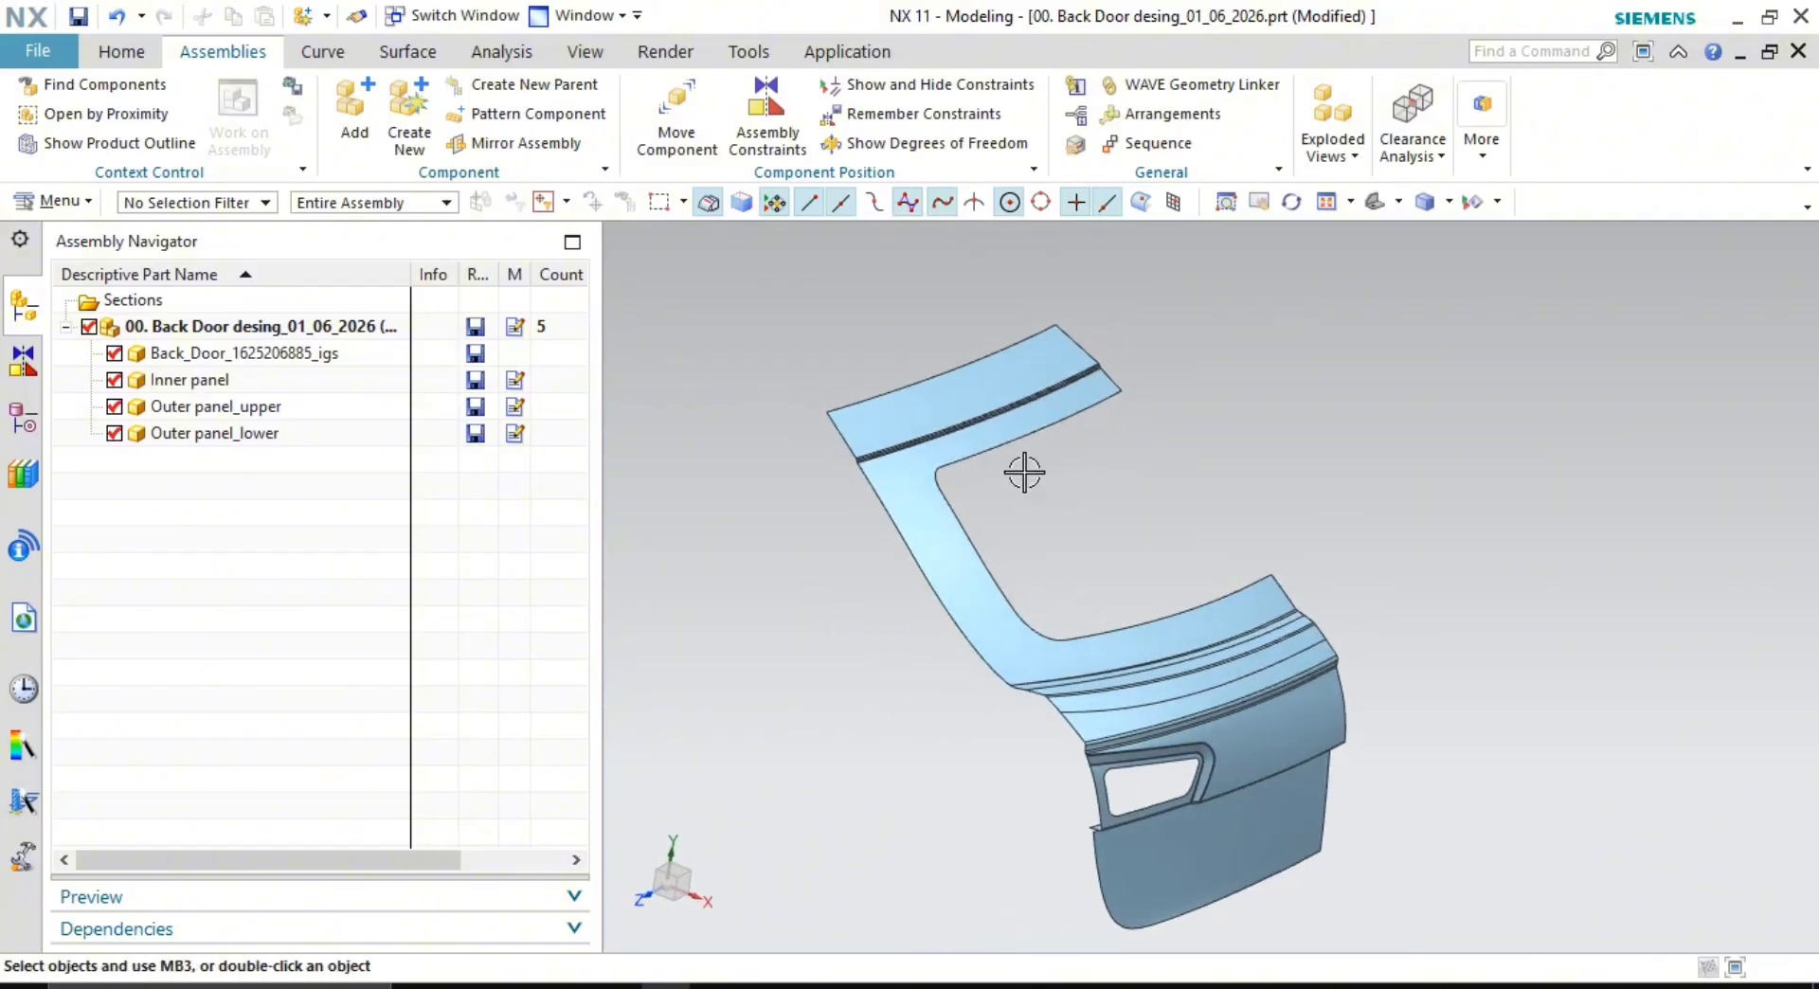
scroll(907, 365, down, 1)
shift+middle_drag(1023, 475, 905, 604)
scroll(848, 540, up, 2)
scroll(982, 581, up, 2)
scroll(776, 394, up, 2)
scroll(982, 390, up, 2)
scroll(908, 491, up, 2)
scroll(792, 483, up, 3)
shift+middle_drag(1000, 559, 1140, 462)
scroll(1076, 583, down, 2)
scroll(1039, 733, down, 2)
scroll(1003, 597, down, 2)
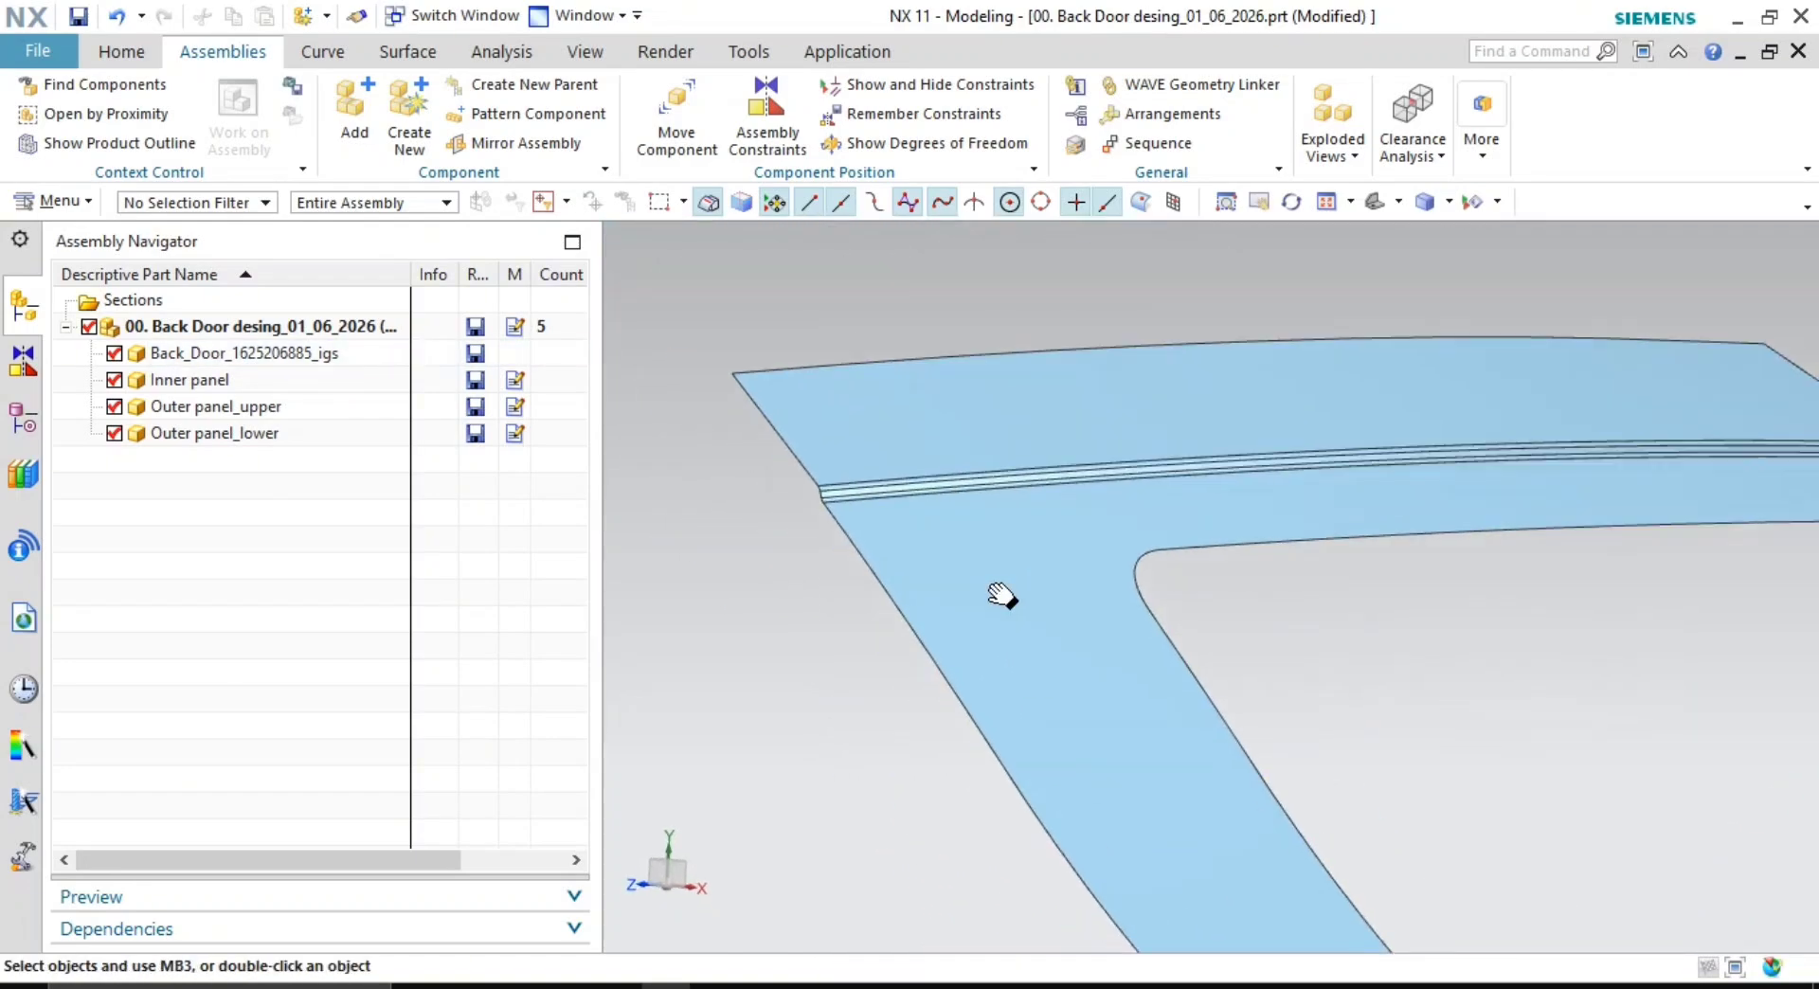
scroll(968, 653, down, 2)
shift+middle_drag(1149, 808, 991, 475)
scroll(991, 477, down, 2)
middle_drag(938, 533, 1023, 554)
scroll(1040, 579, up, 2)
scroll(1089, 580, up, 2)
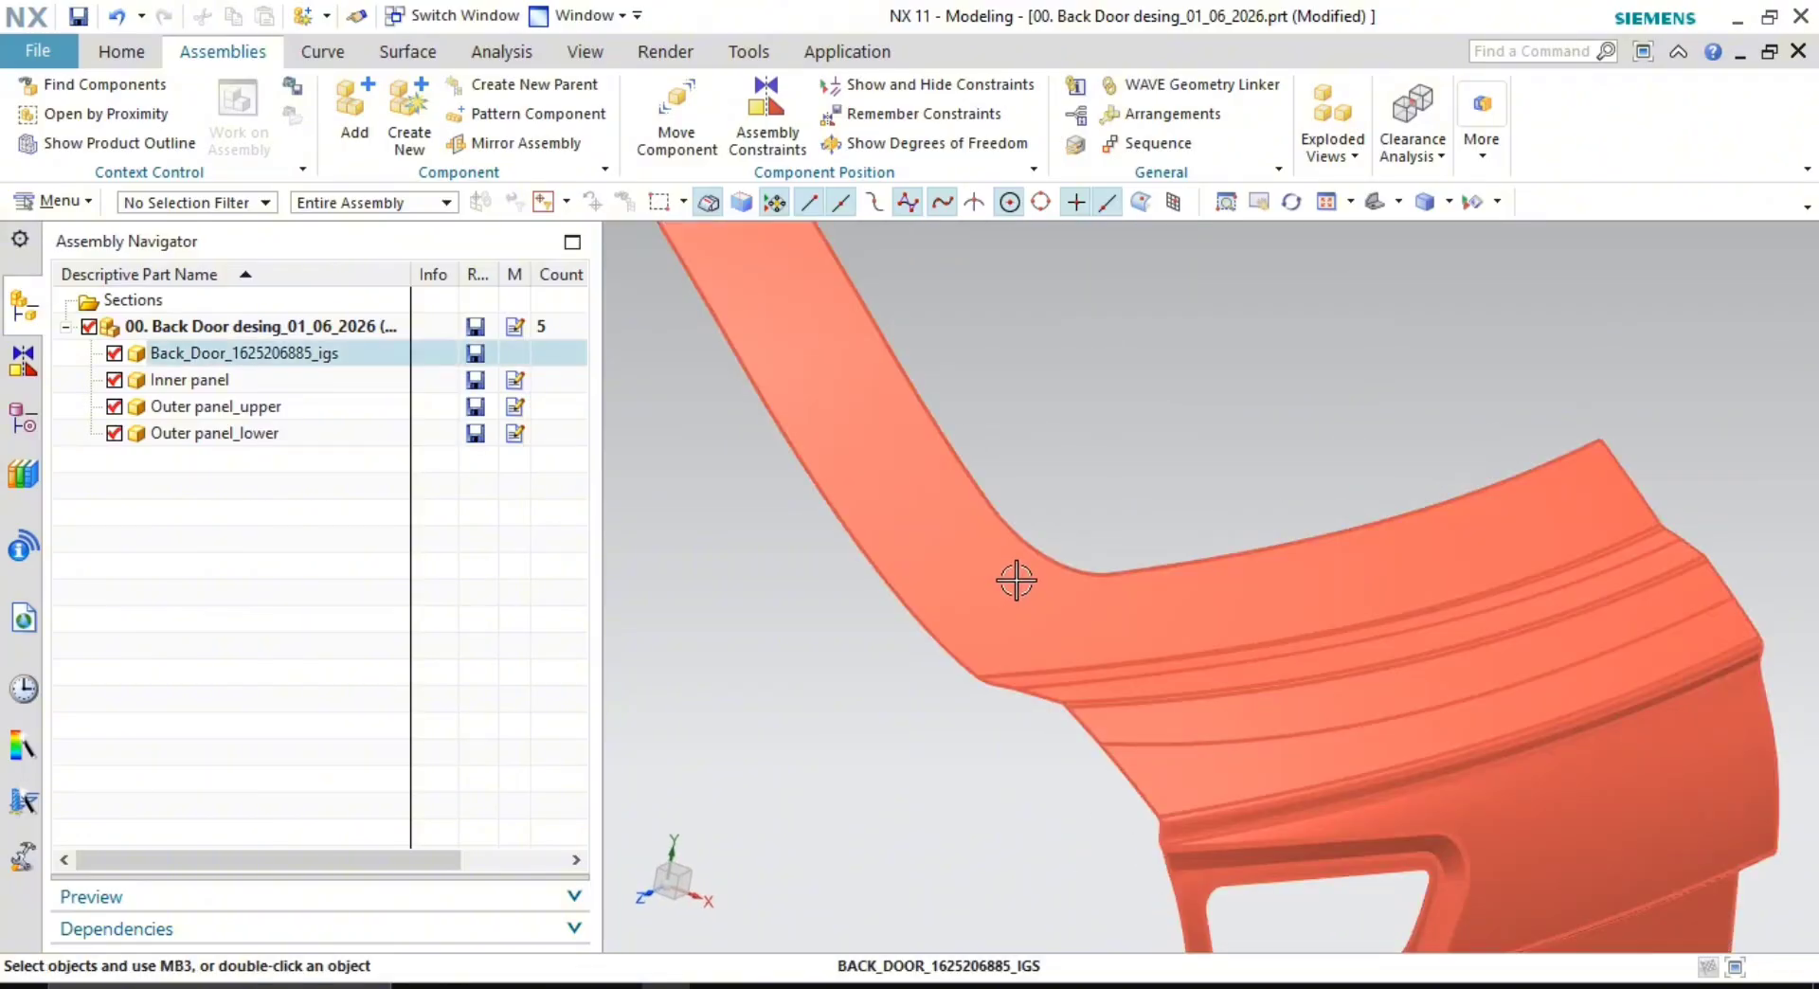
scroll(1270, 640, down, 2)
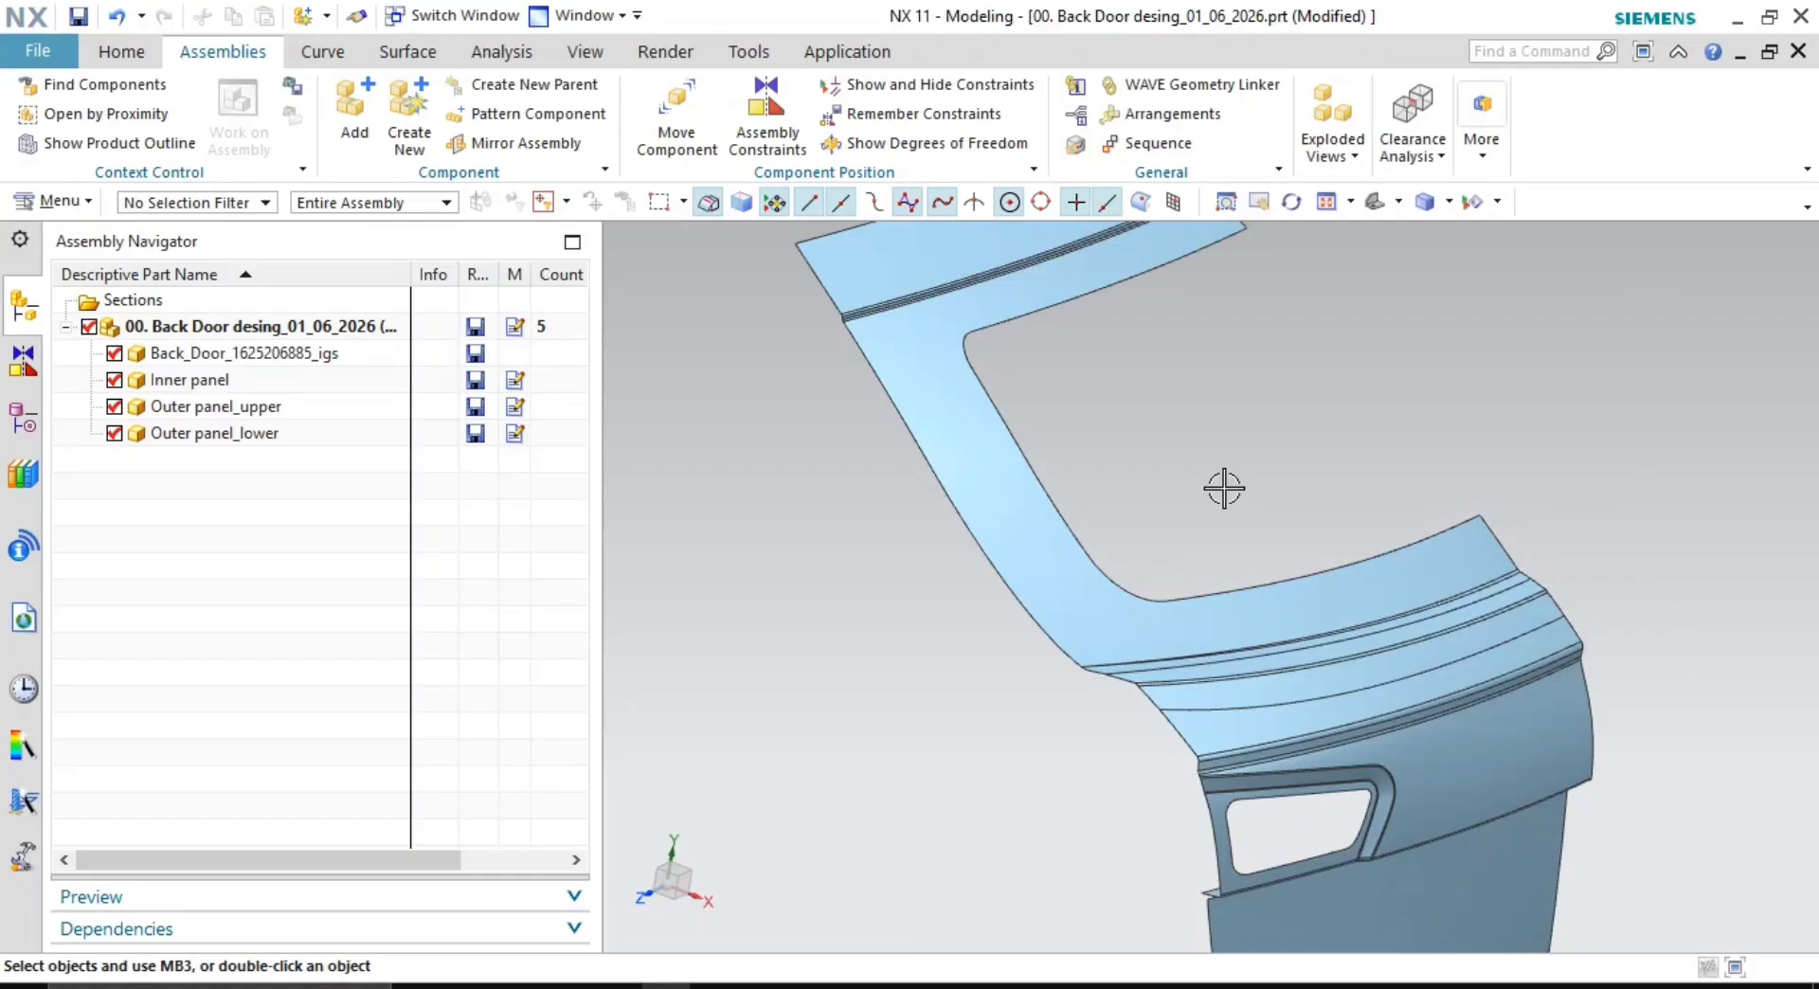
scroll(1425, 663, up, 3)
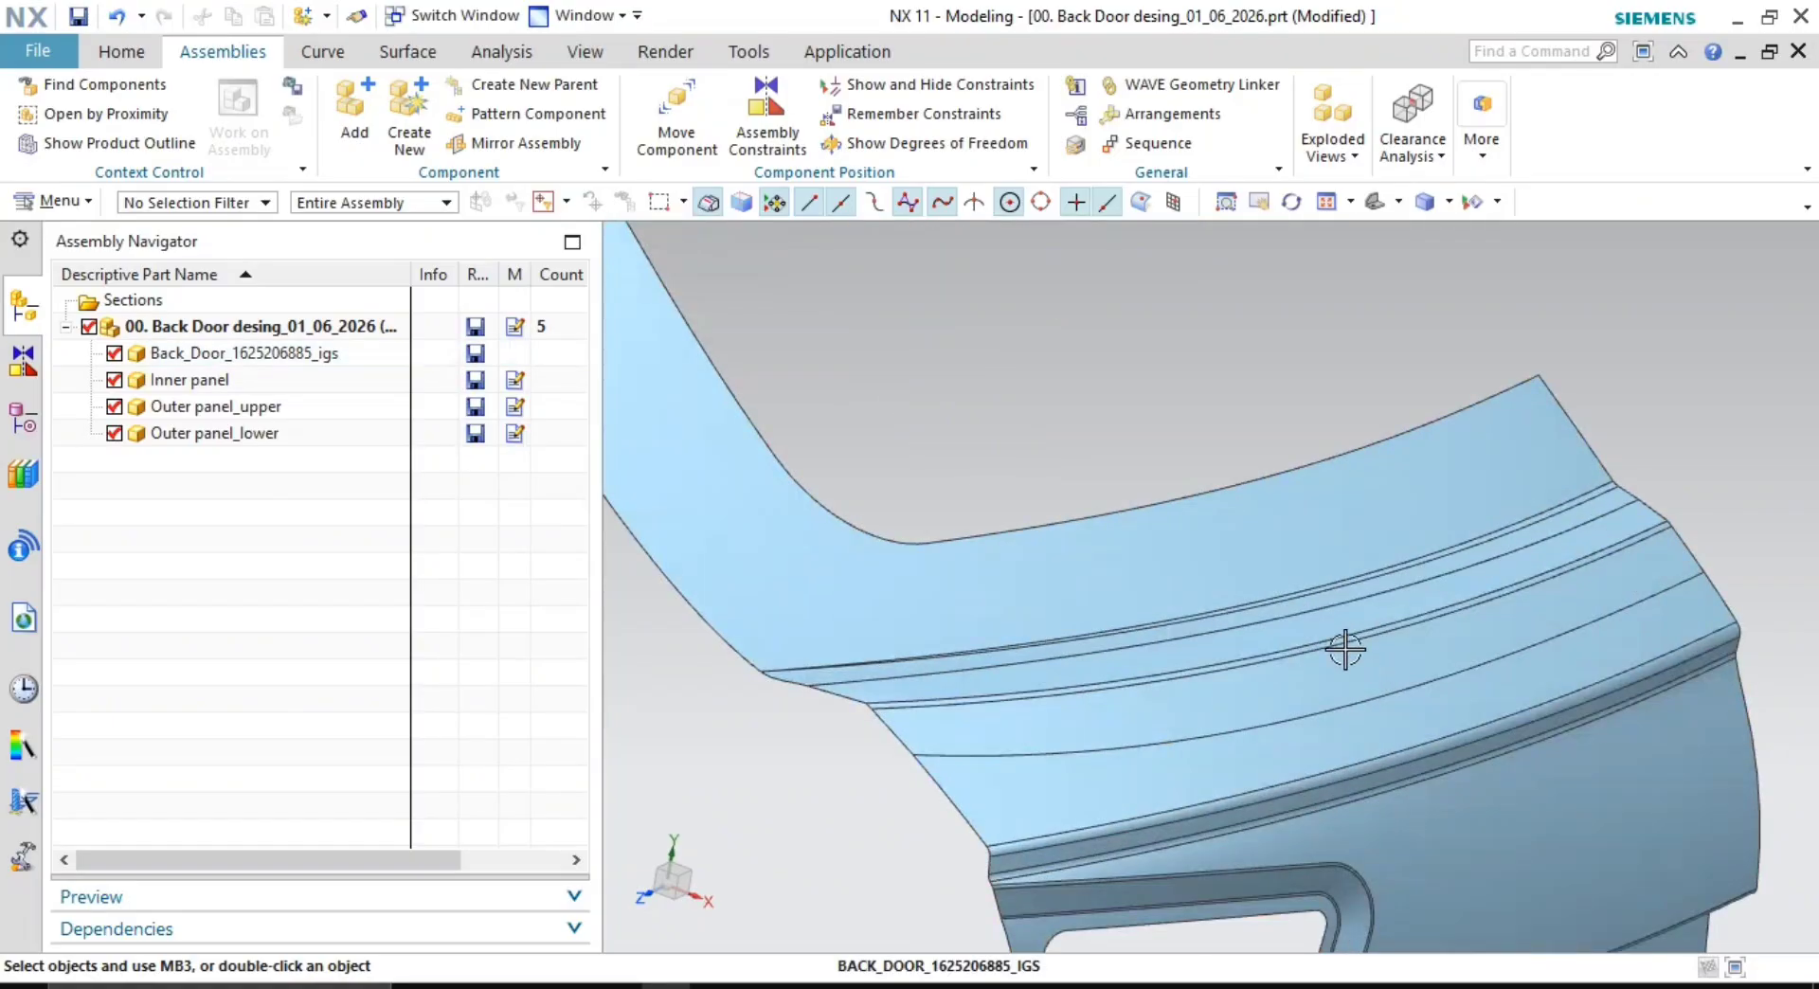
scroll(1188, 650, down, 2)
scroll(1189, 658, up, 1)
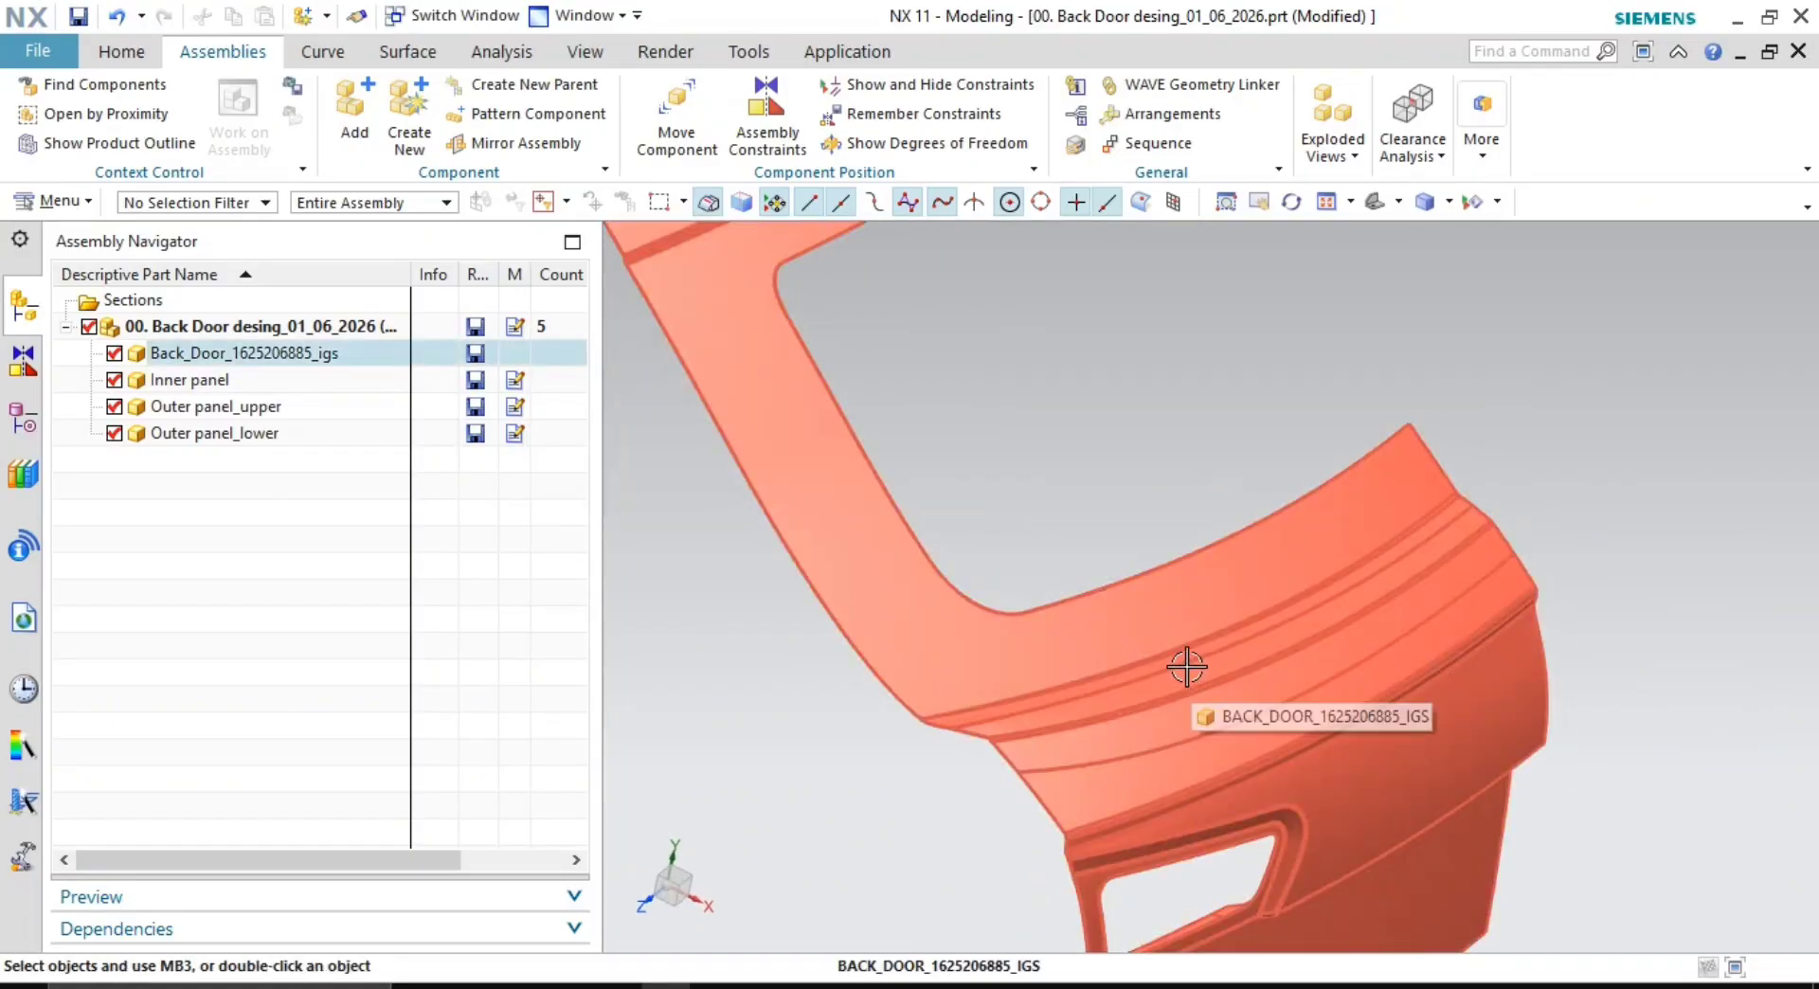
scroll(1157, 487, down, 2)
scroll(1048, 540, up, 2)
scroll(1311, 480, down, 2)
middle_drag(1311, 479, 1327, 608)
scroll(1133, 514, up, 3)
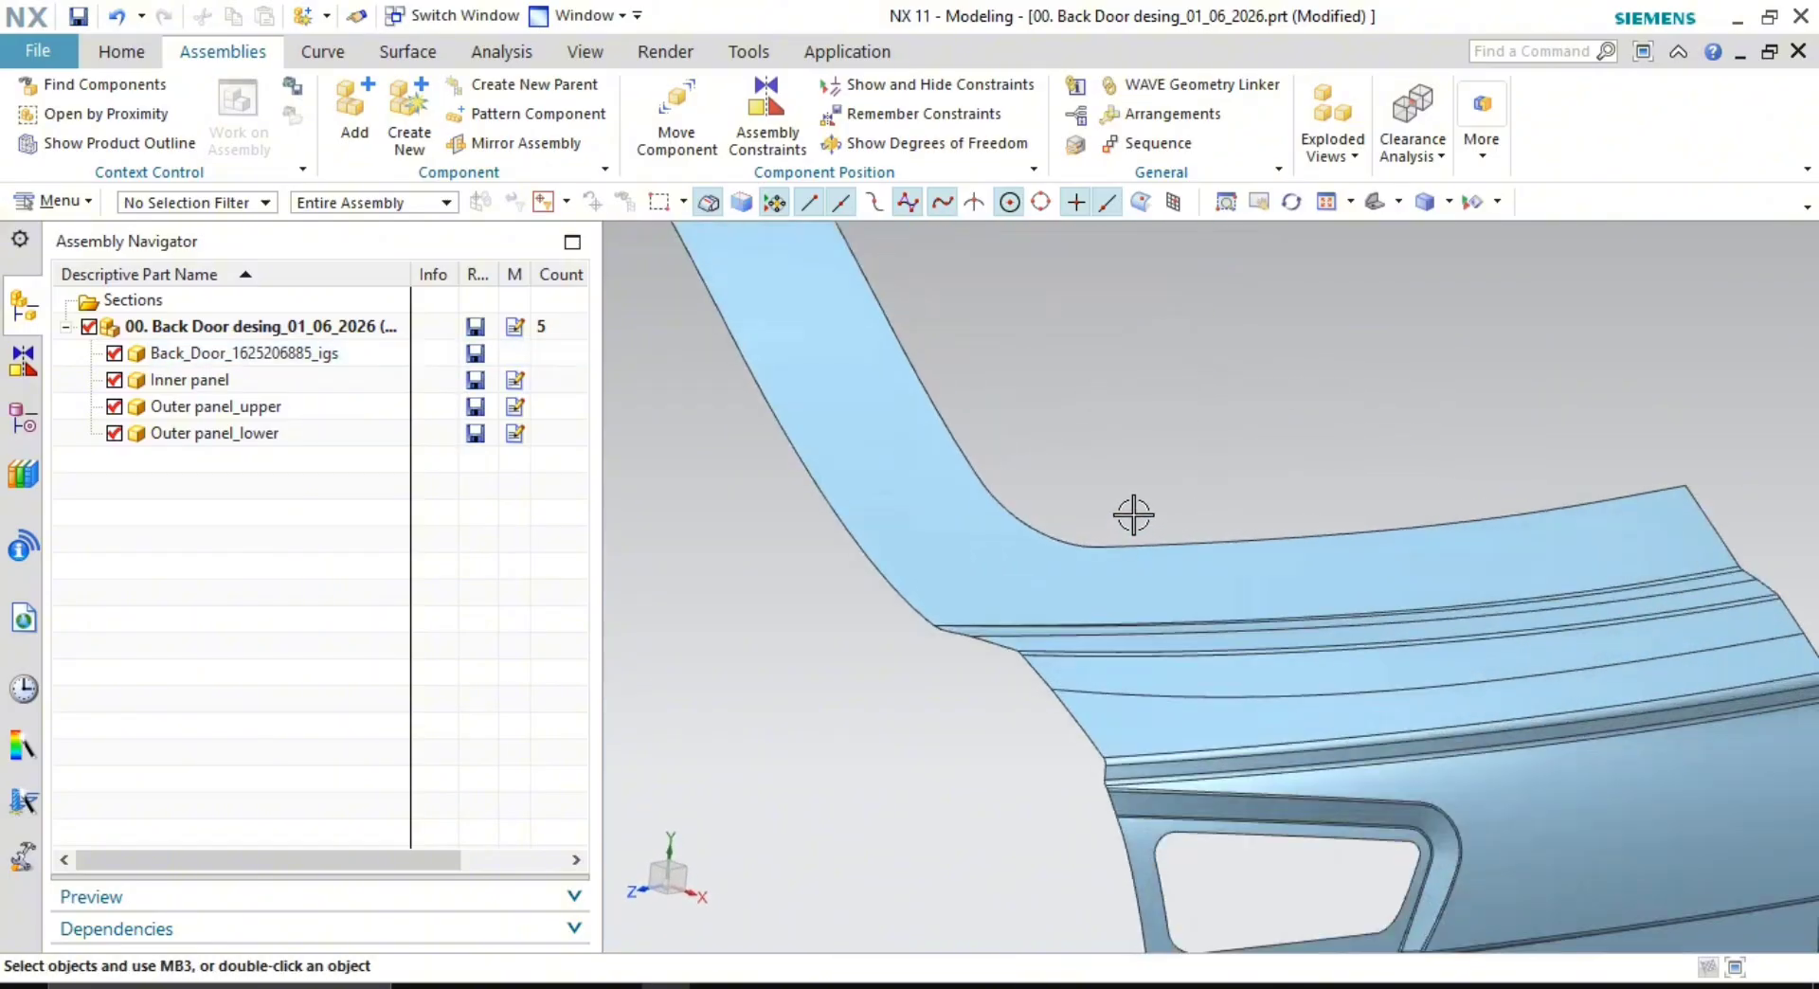
scroll(1133, 515, down, 4)
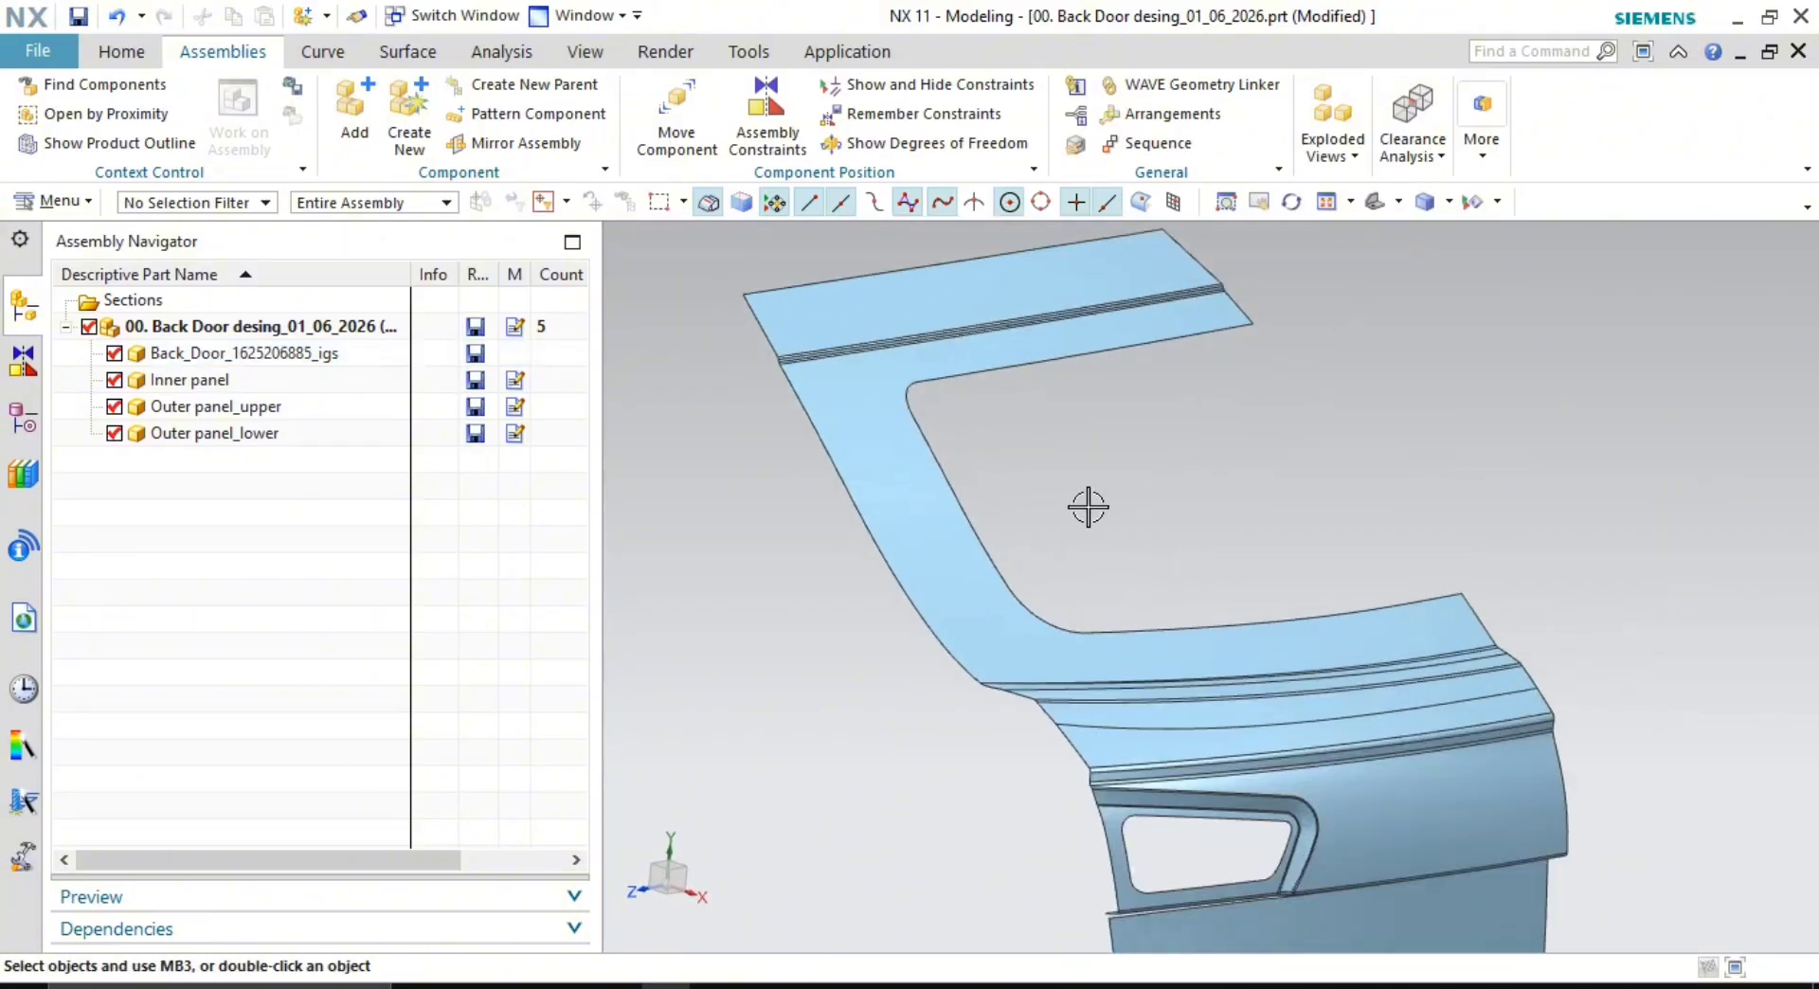
scroll(1089, 508, up, 2)
scroll(1048, 496, down, 3)
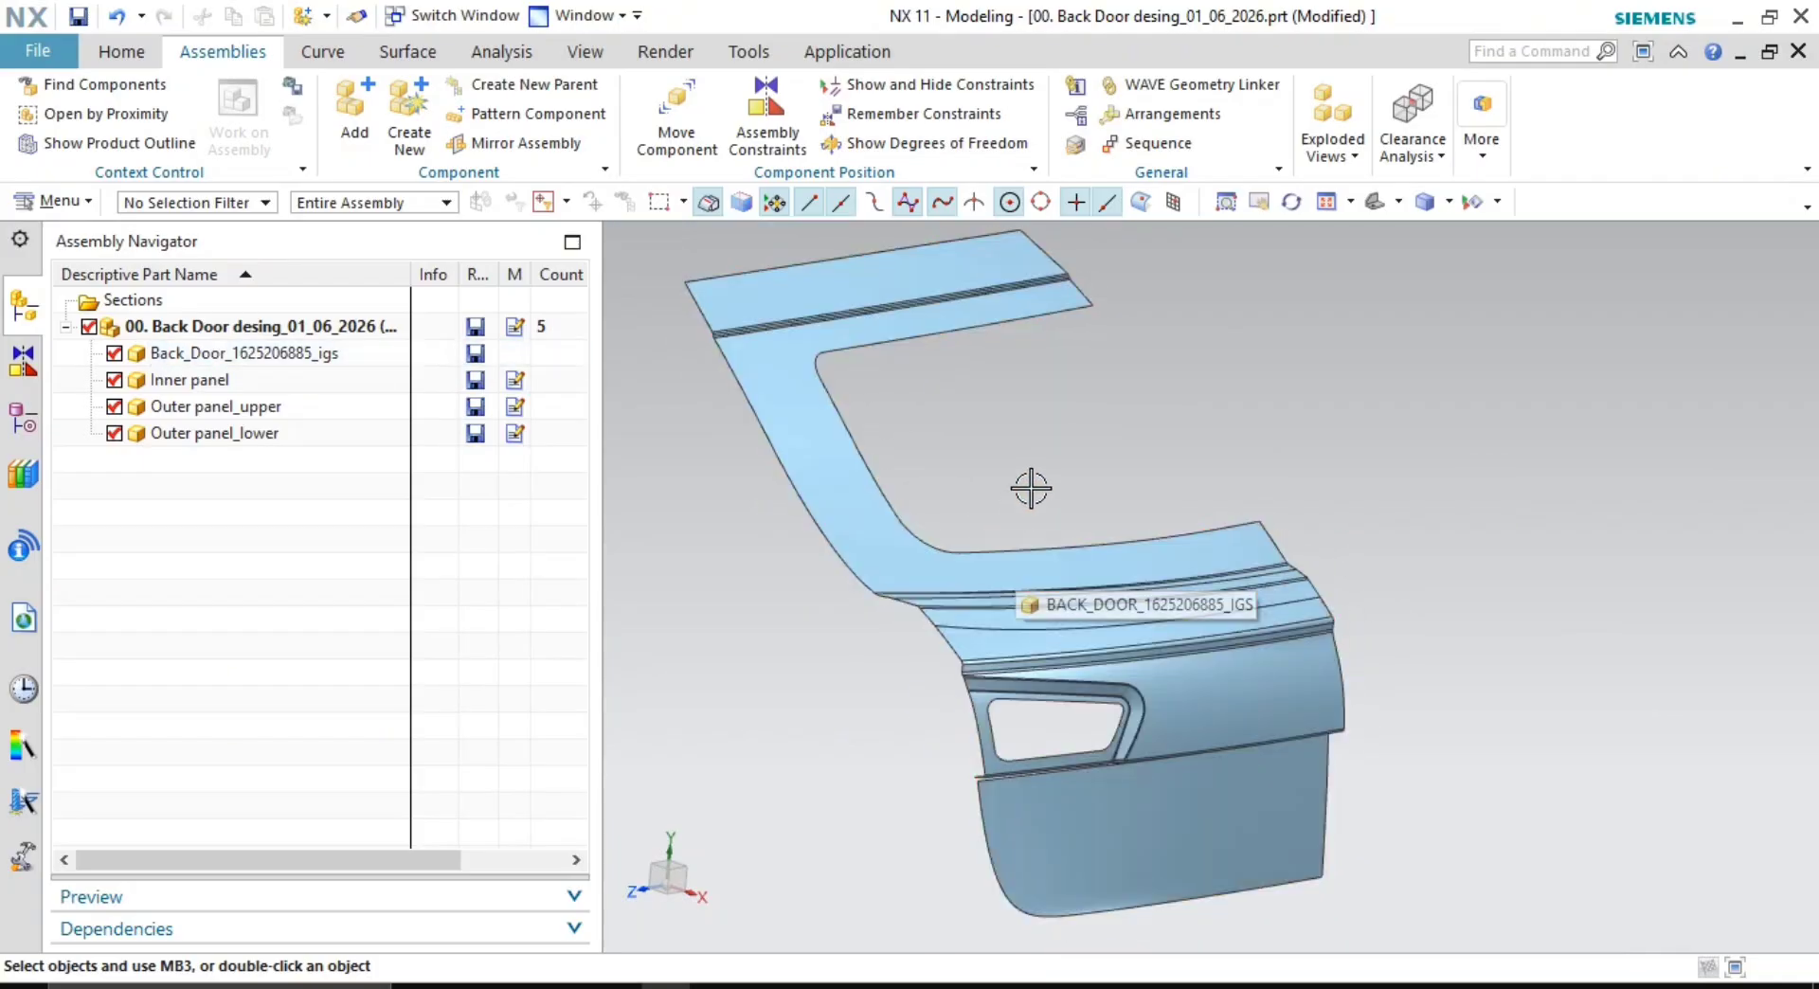
scroll(1032, 486, up, 3)
- Zoom, pan and orbit around the door's corners and edges to inspect the panel
click(1010, 541)
scroll(1043, 621, up, 4)
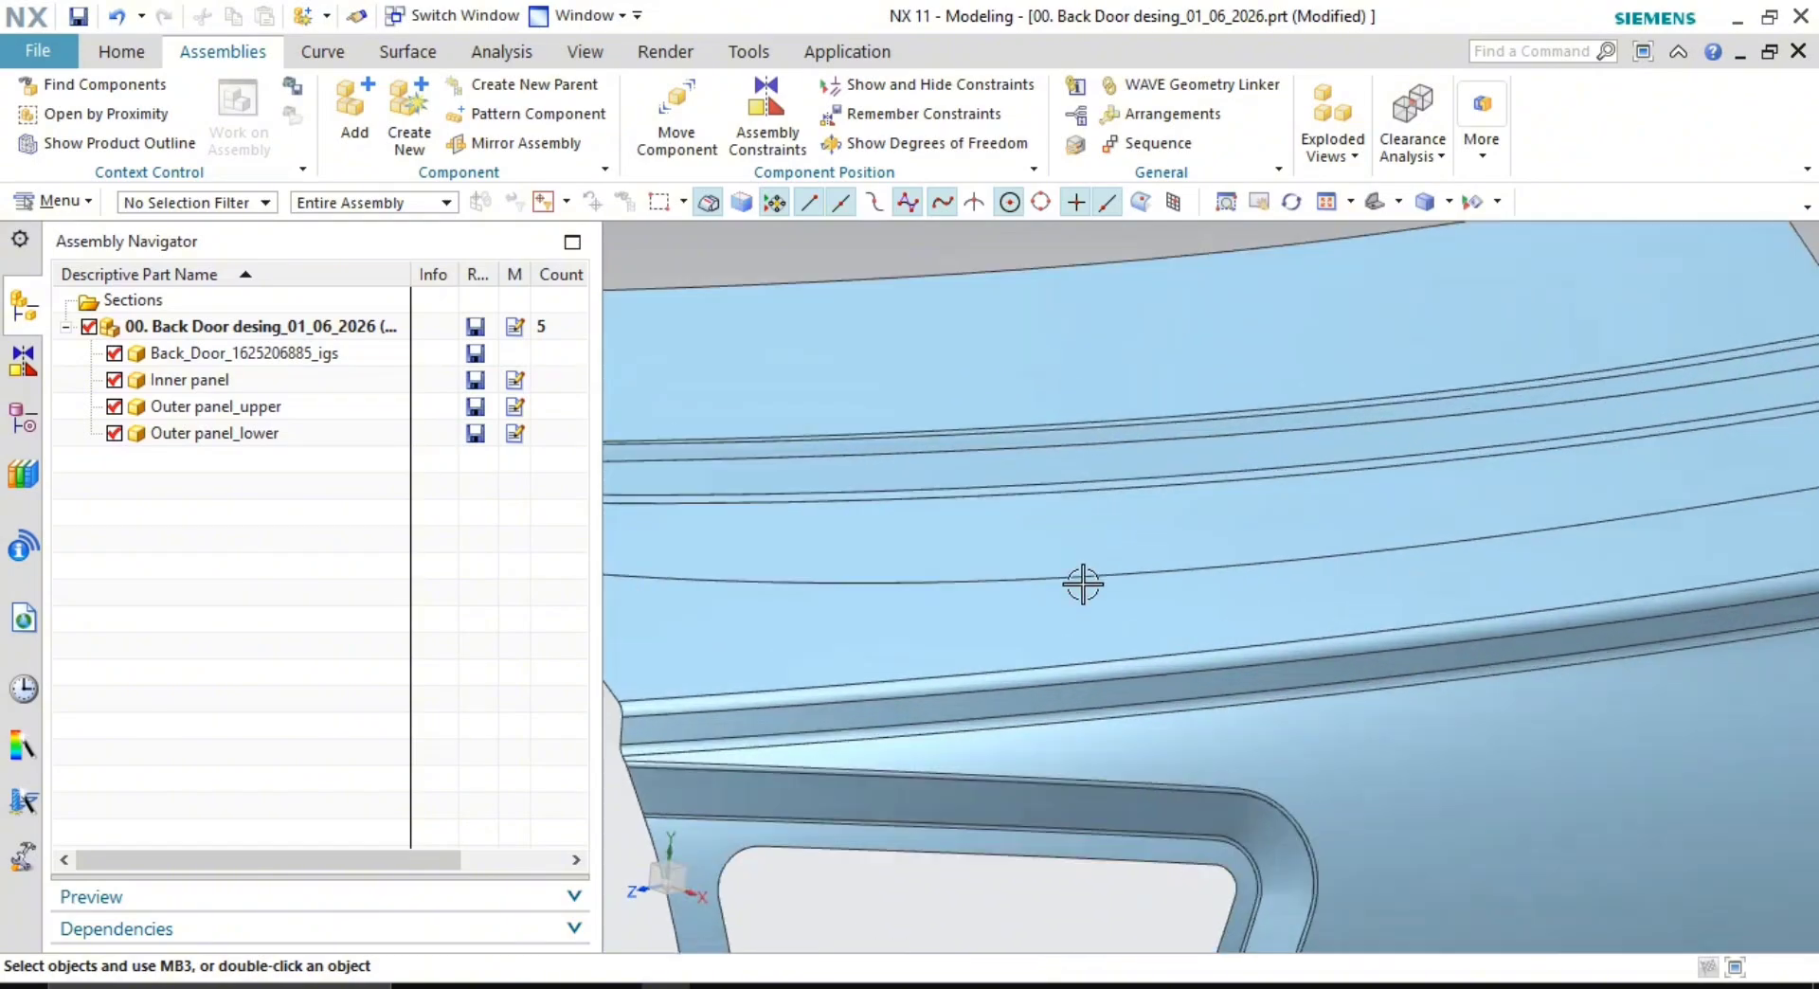
middle_drag(1080, 583, 1076, 514)
scroll(1076, 514, up, 5)
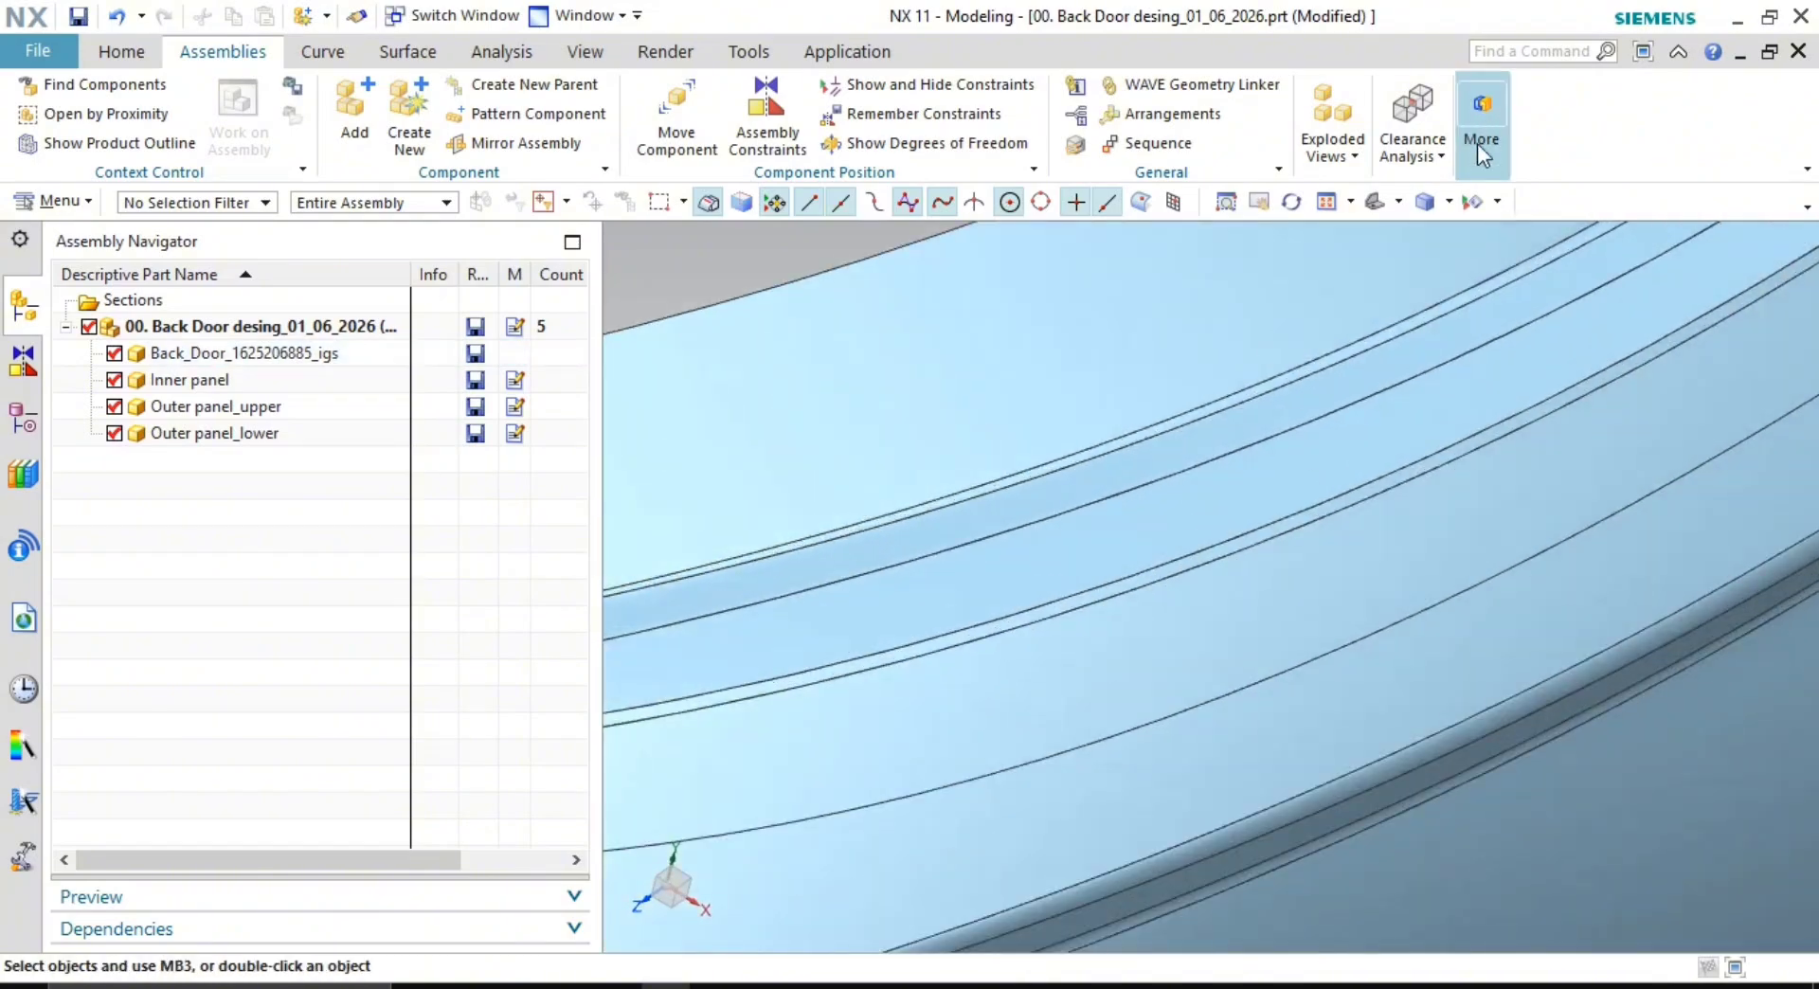
scroll(1265, 502, down, 5)
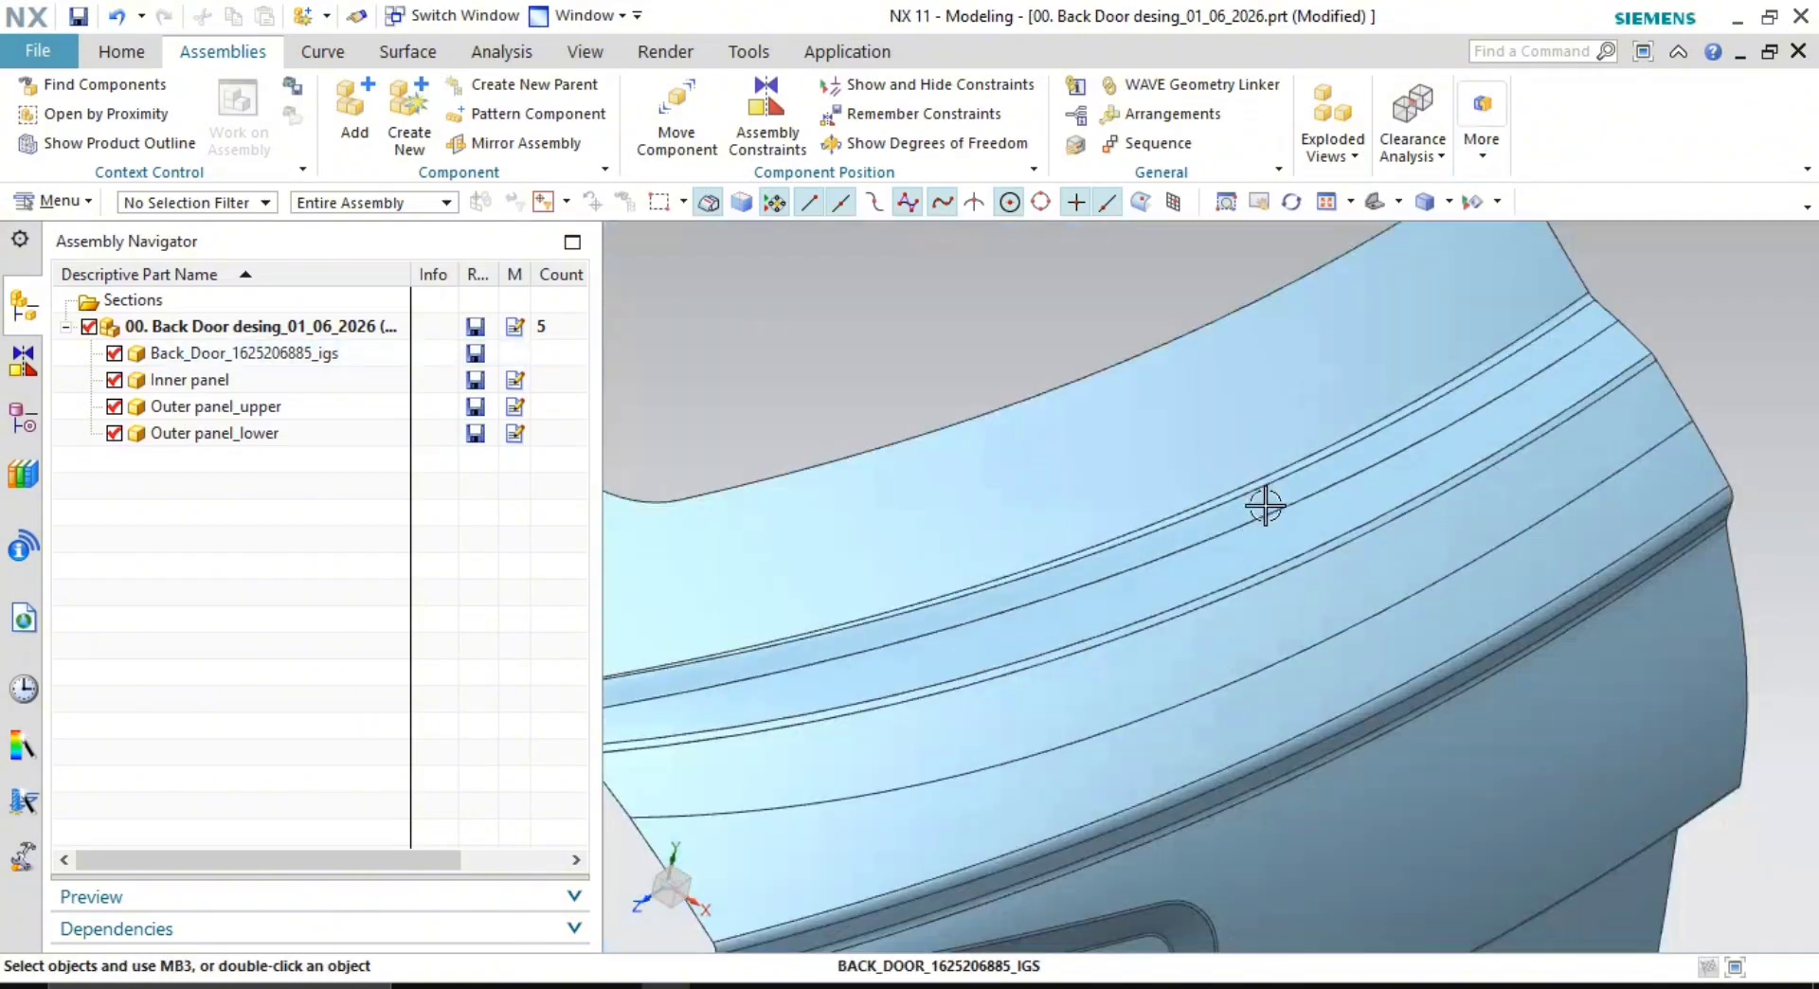
scroll(1232, 511, up, 5)
scroll(1474, 466, down, 6)
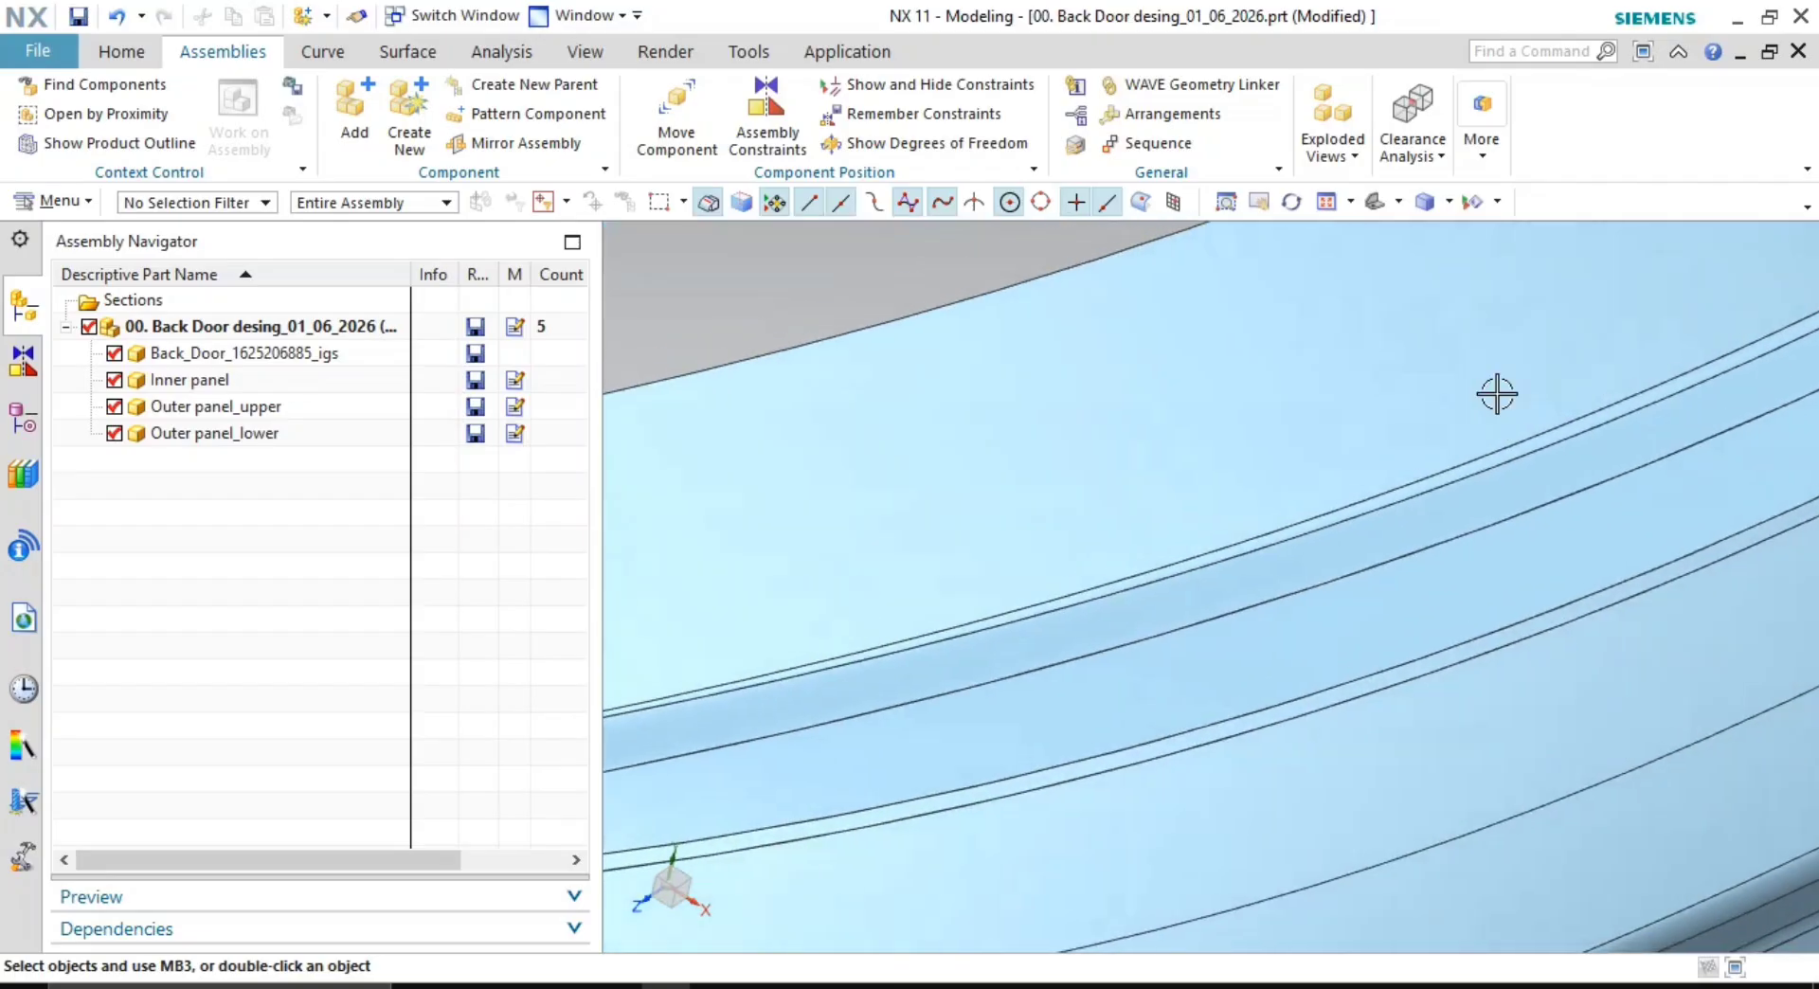
scroll(1463, 611, up, 3)
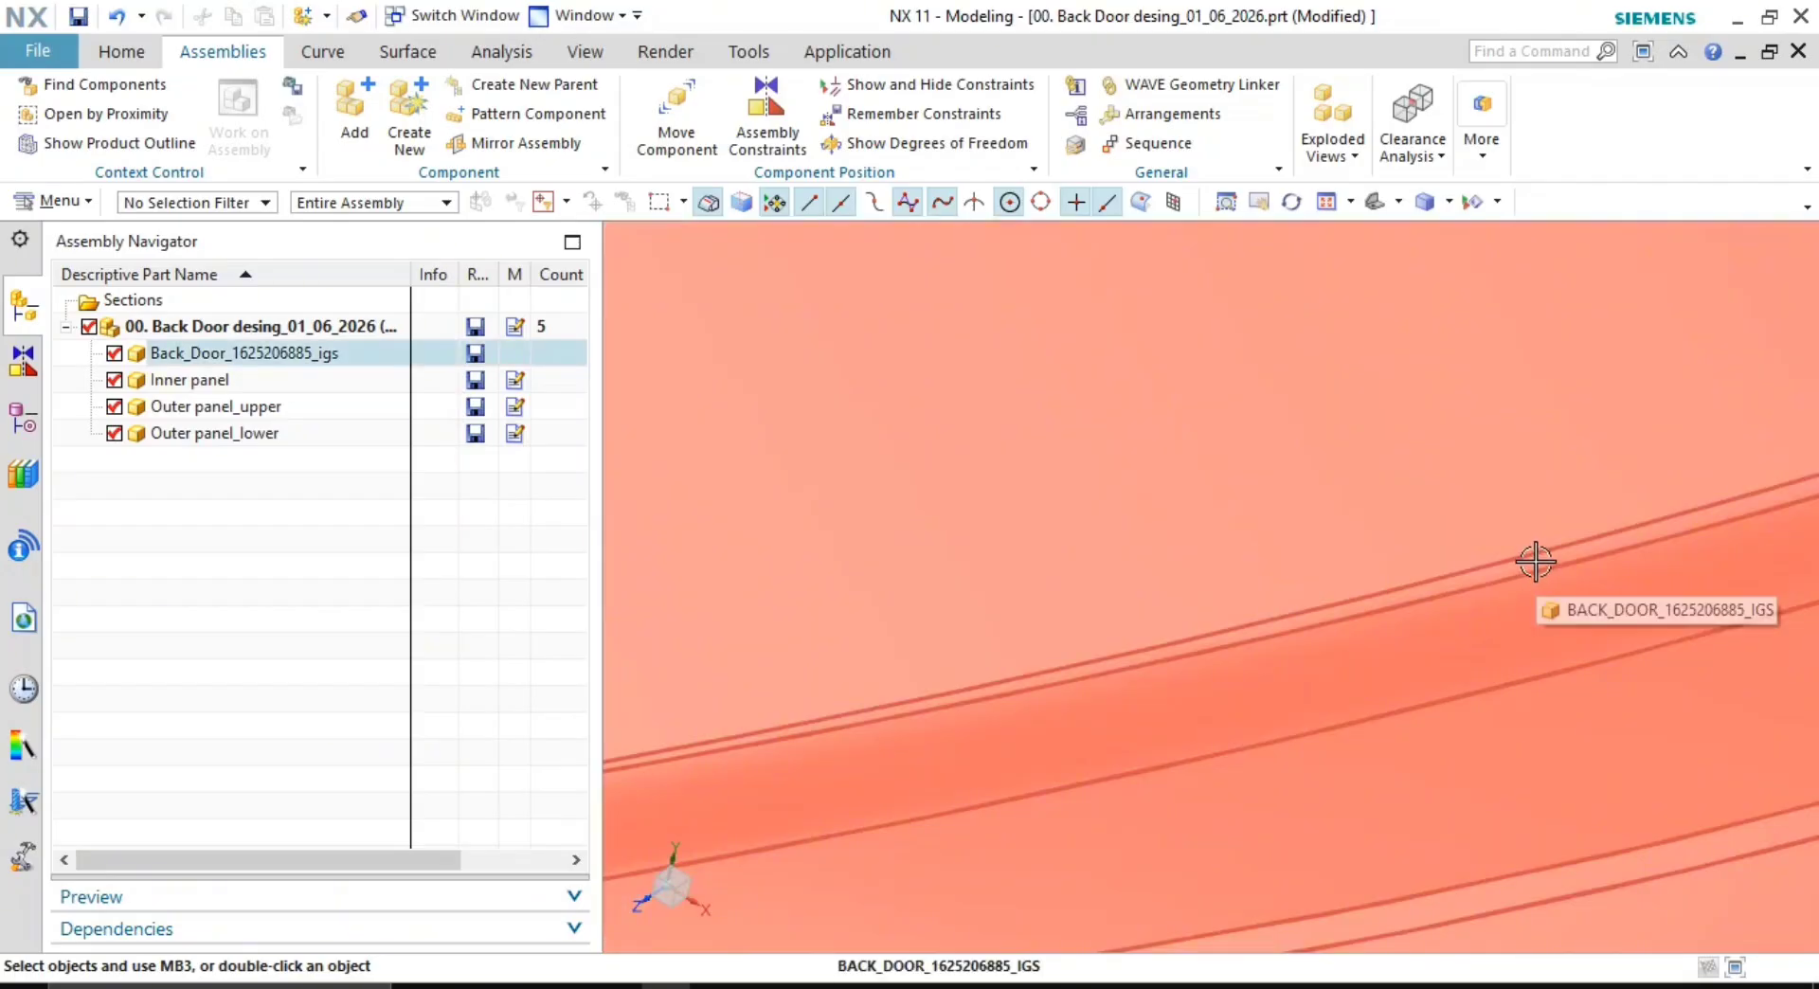
scroll(1200, 666, down, 3)
shift+middle_drag(805, 630, 929, 591)
scroll(842, 602, up, 5)
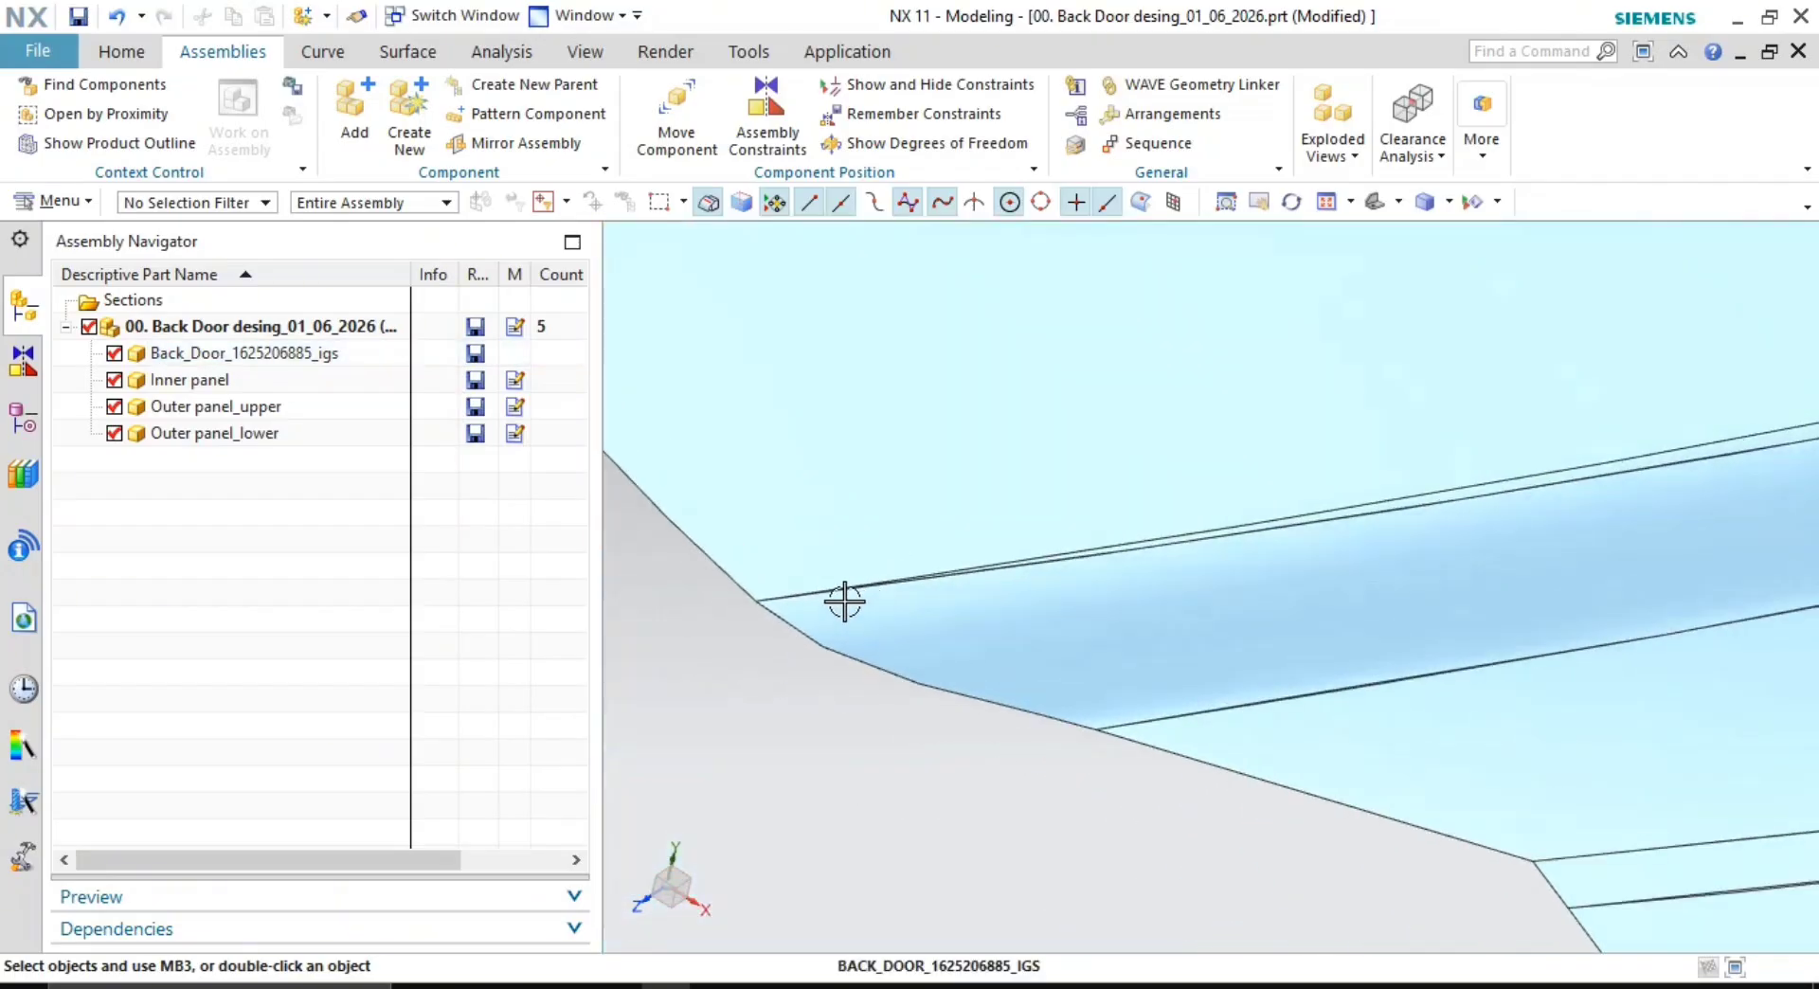
scroll(794, 606, up, 3)
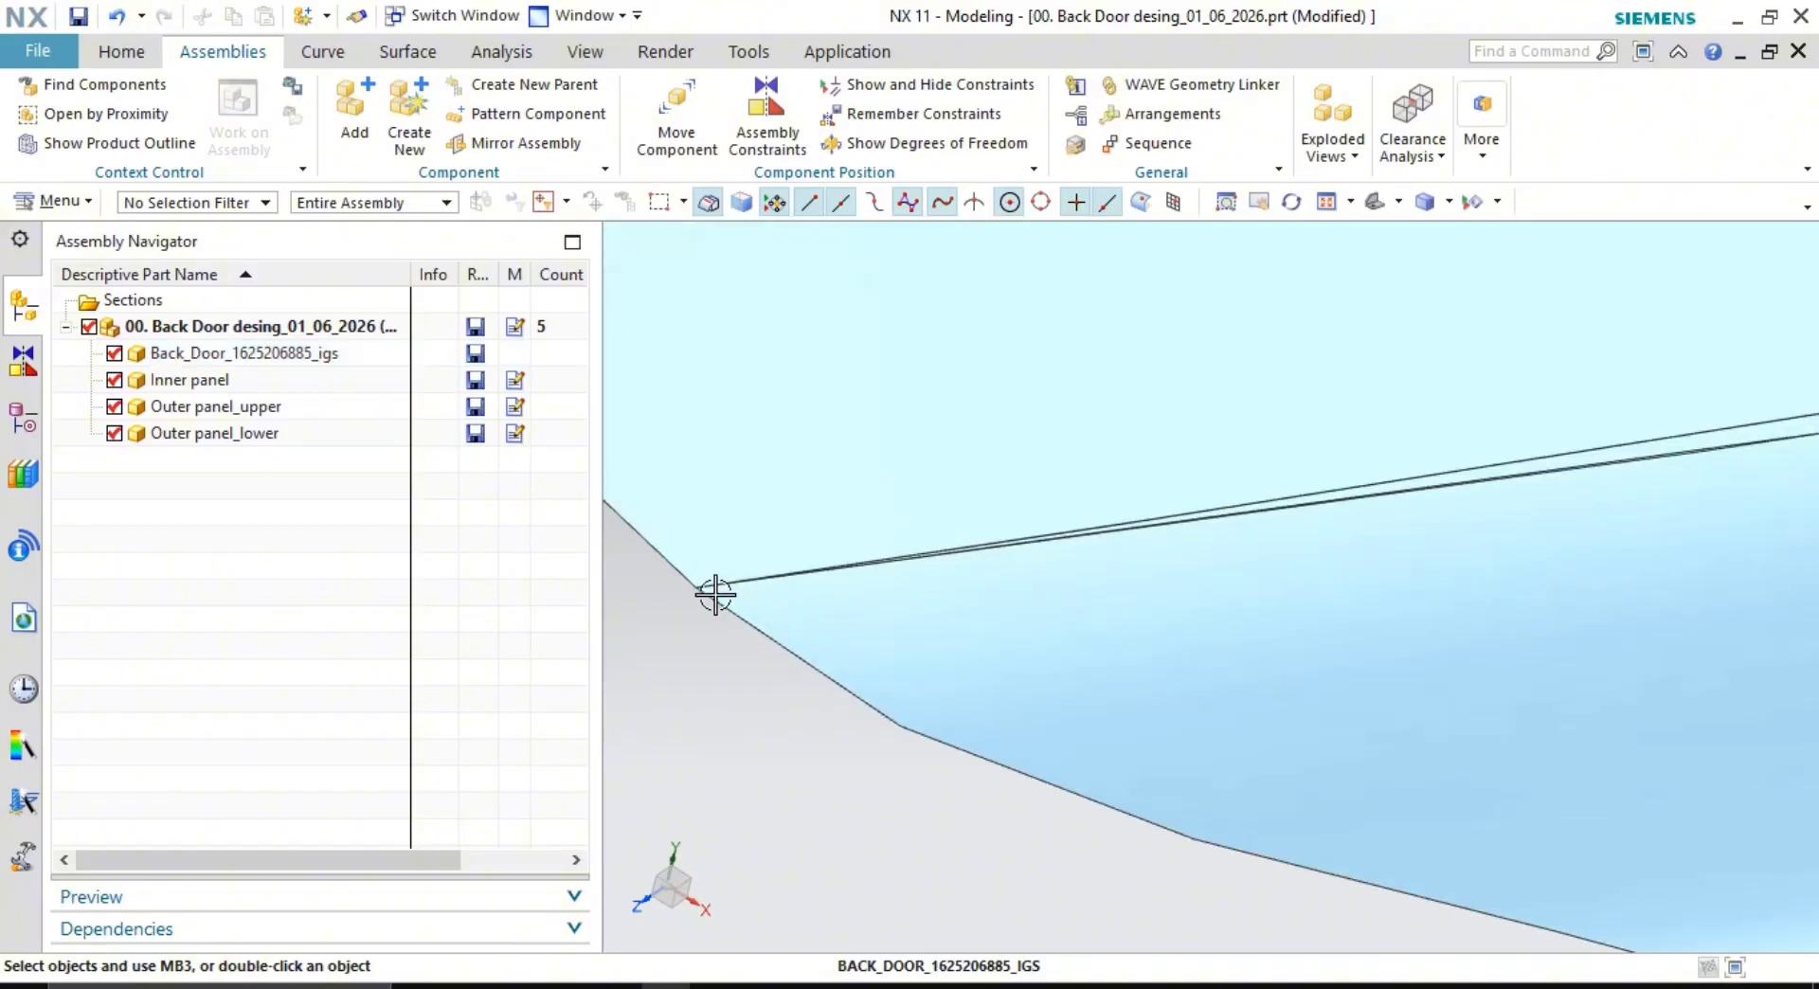
shift+middle_drag(989, 599, 1242, 601)
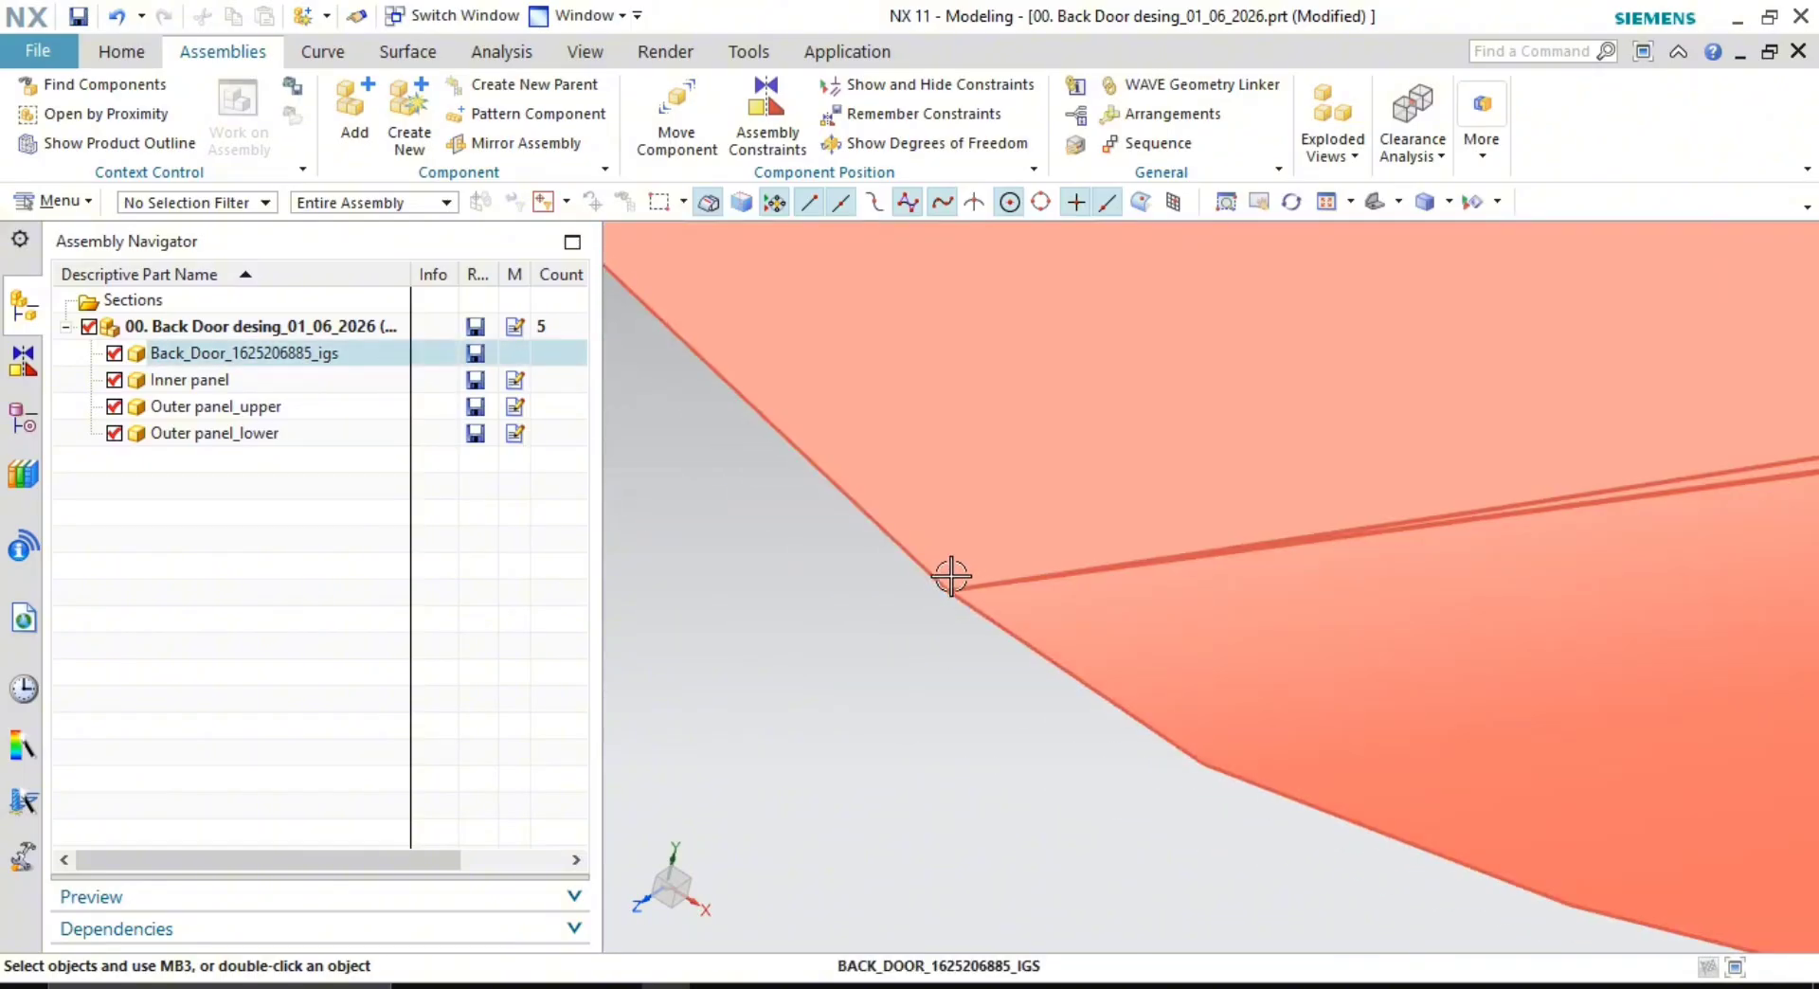
scroll(943, 592, up, 1)
scroll(1018, 590, down, 3)
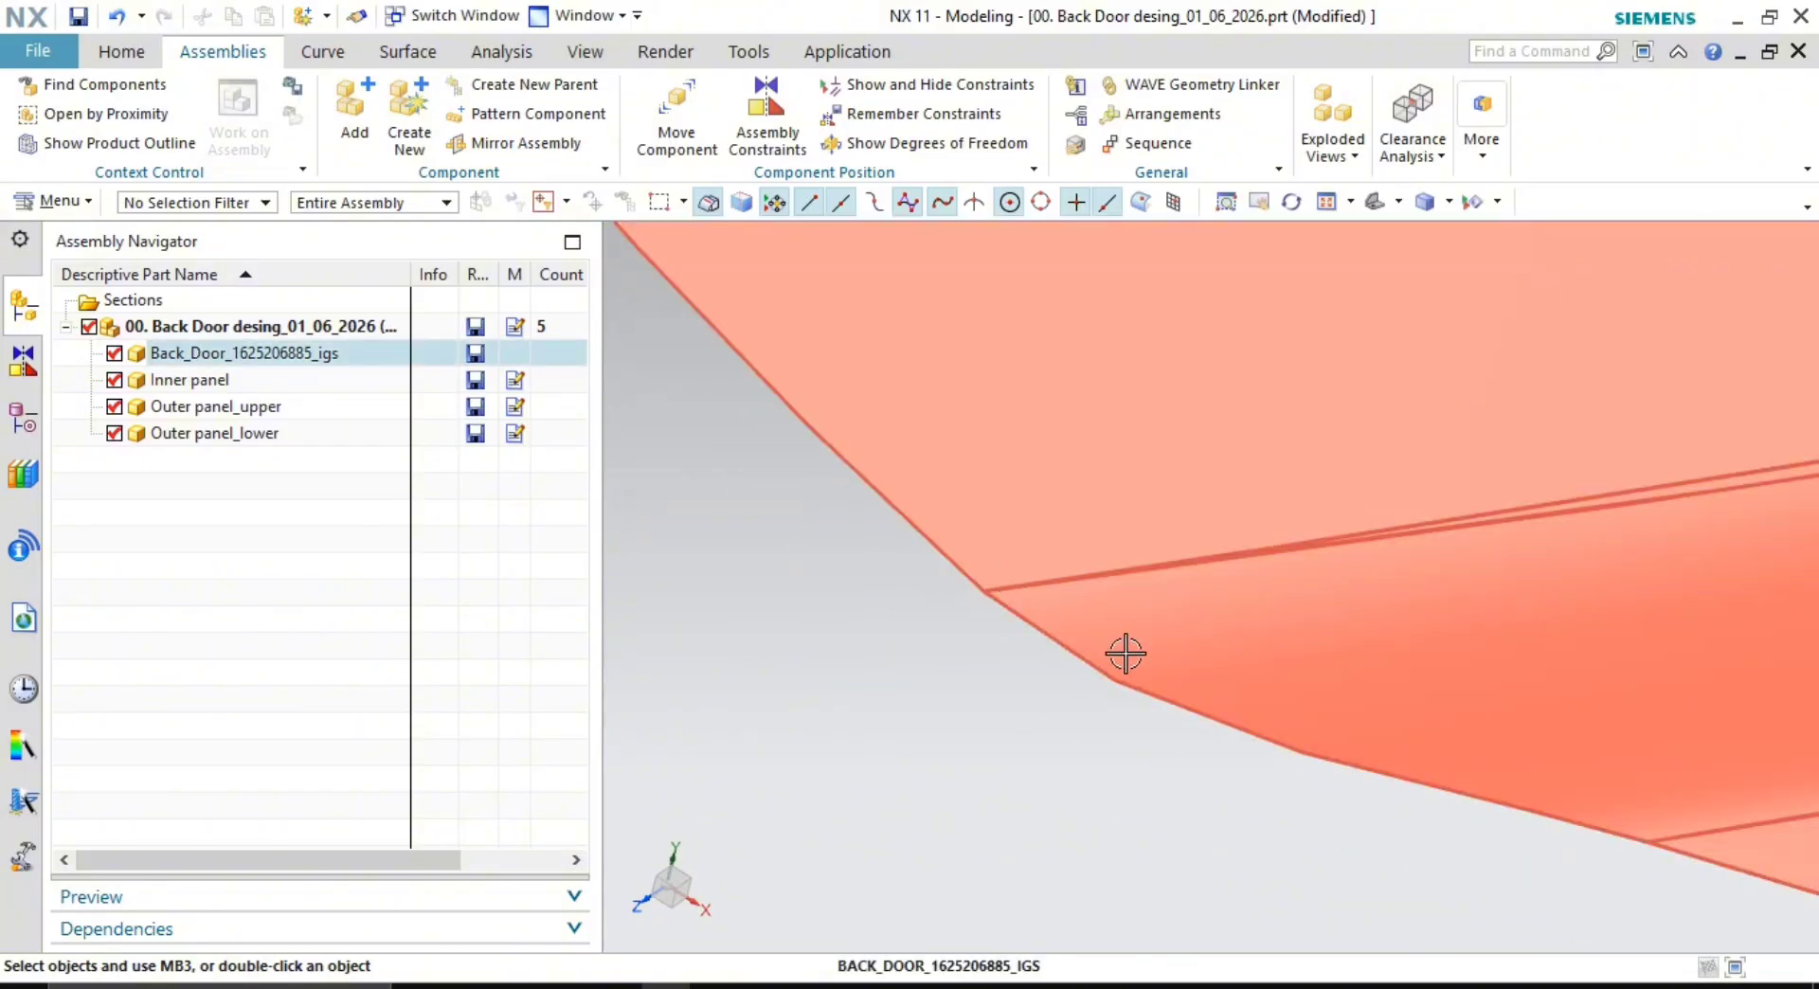
scroll(1161, 670, down, 2)
scroll(1407, 677, down, 4)
shift+middle_drag(1433, 678, 1076, 548)
scroll(1076, 549, down, 2)
shift+middle_drag(1282, 618, 1193, 589)
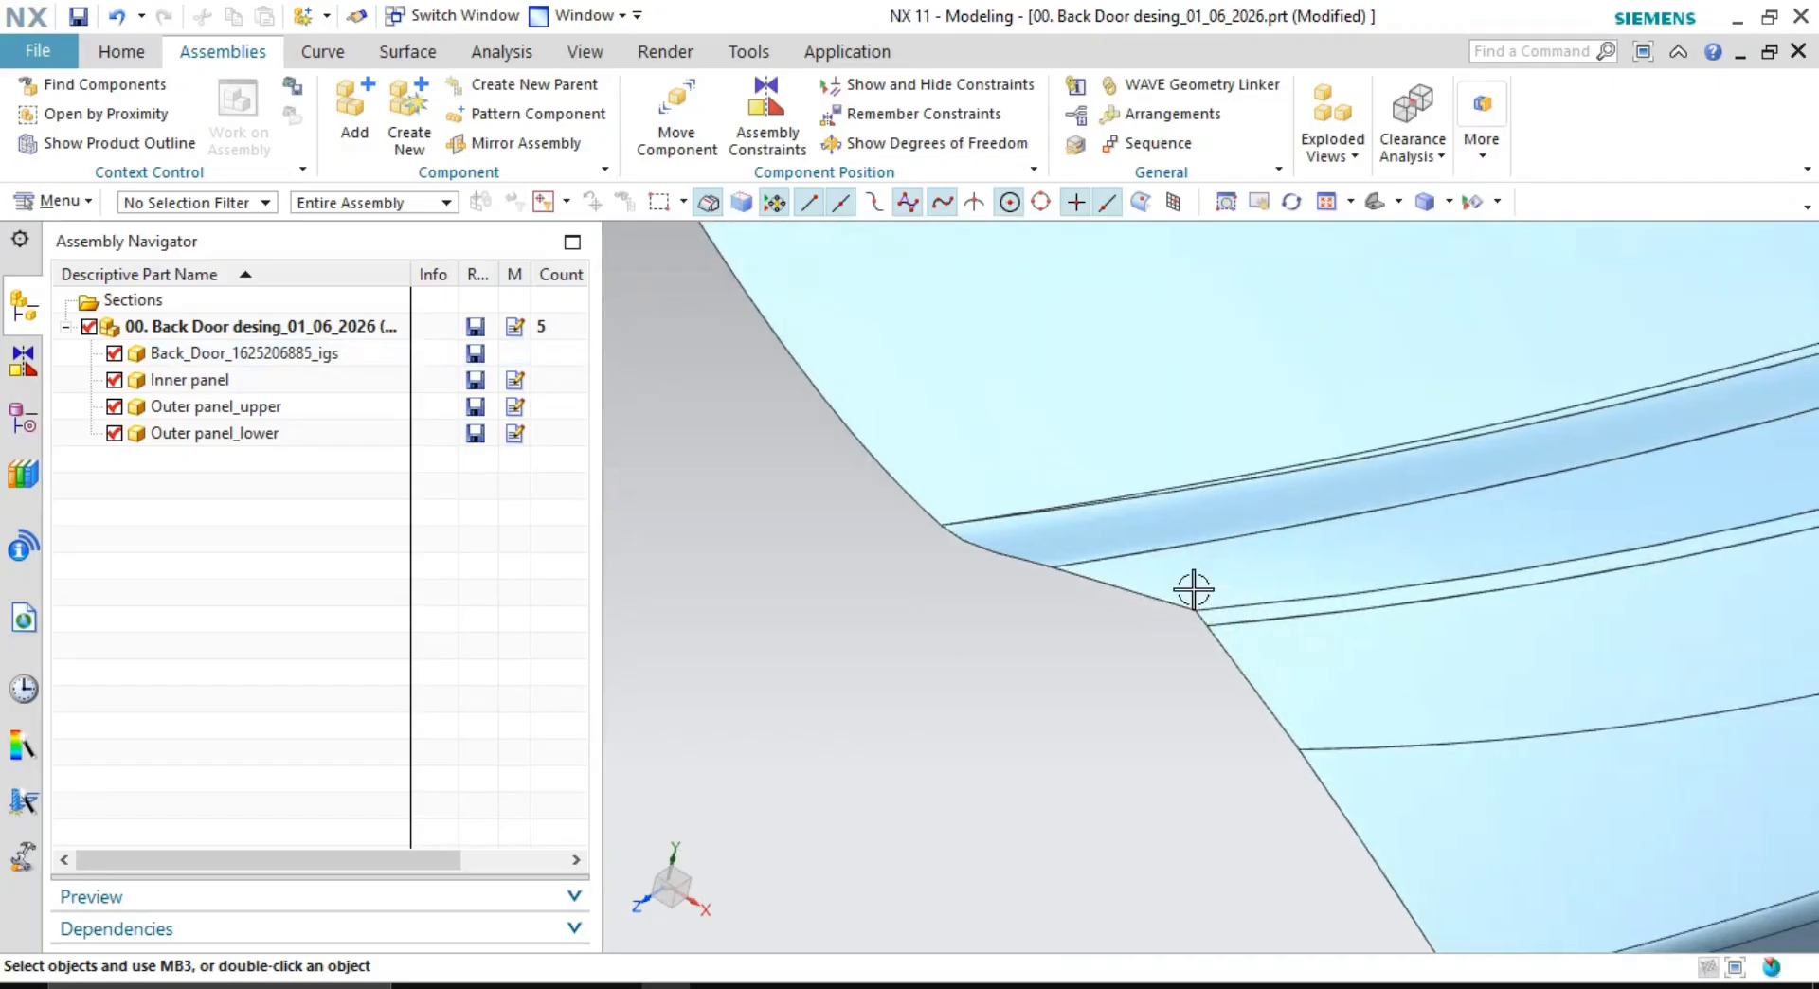
scroll(1217, 624, up, 4)
scroll(1162, 612, up, 4)
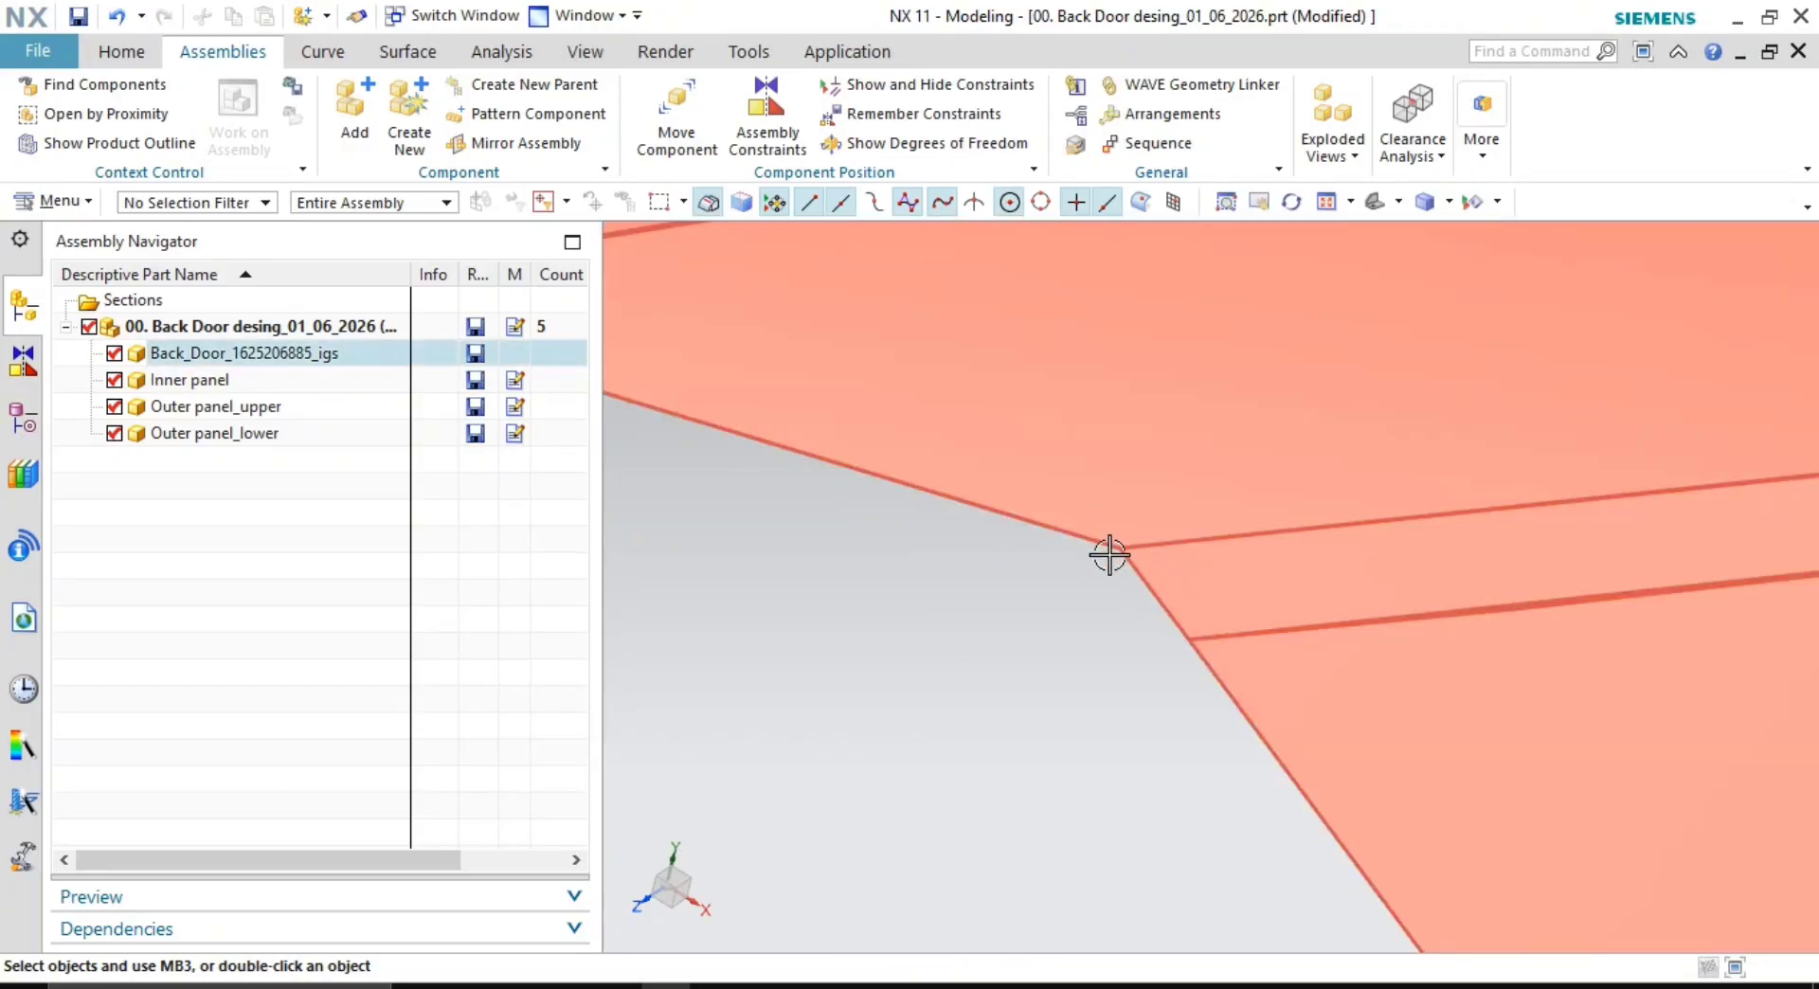
scroll(1109, 555, up, 4)
scroll(1197, 595, down, 5)
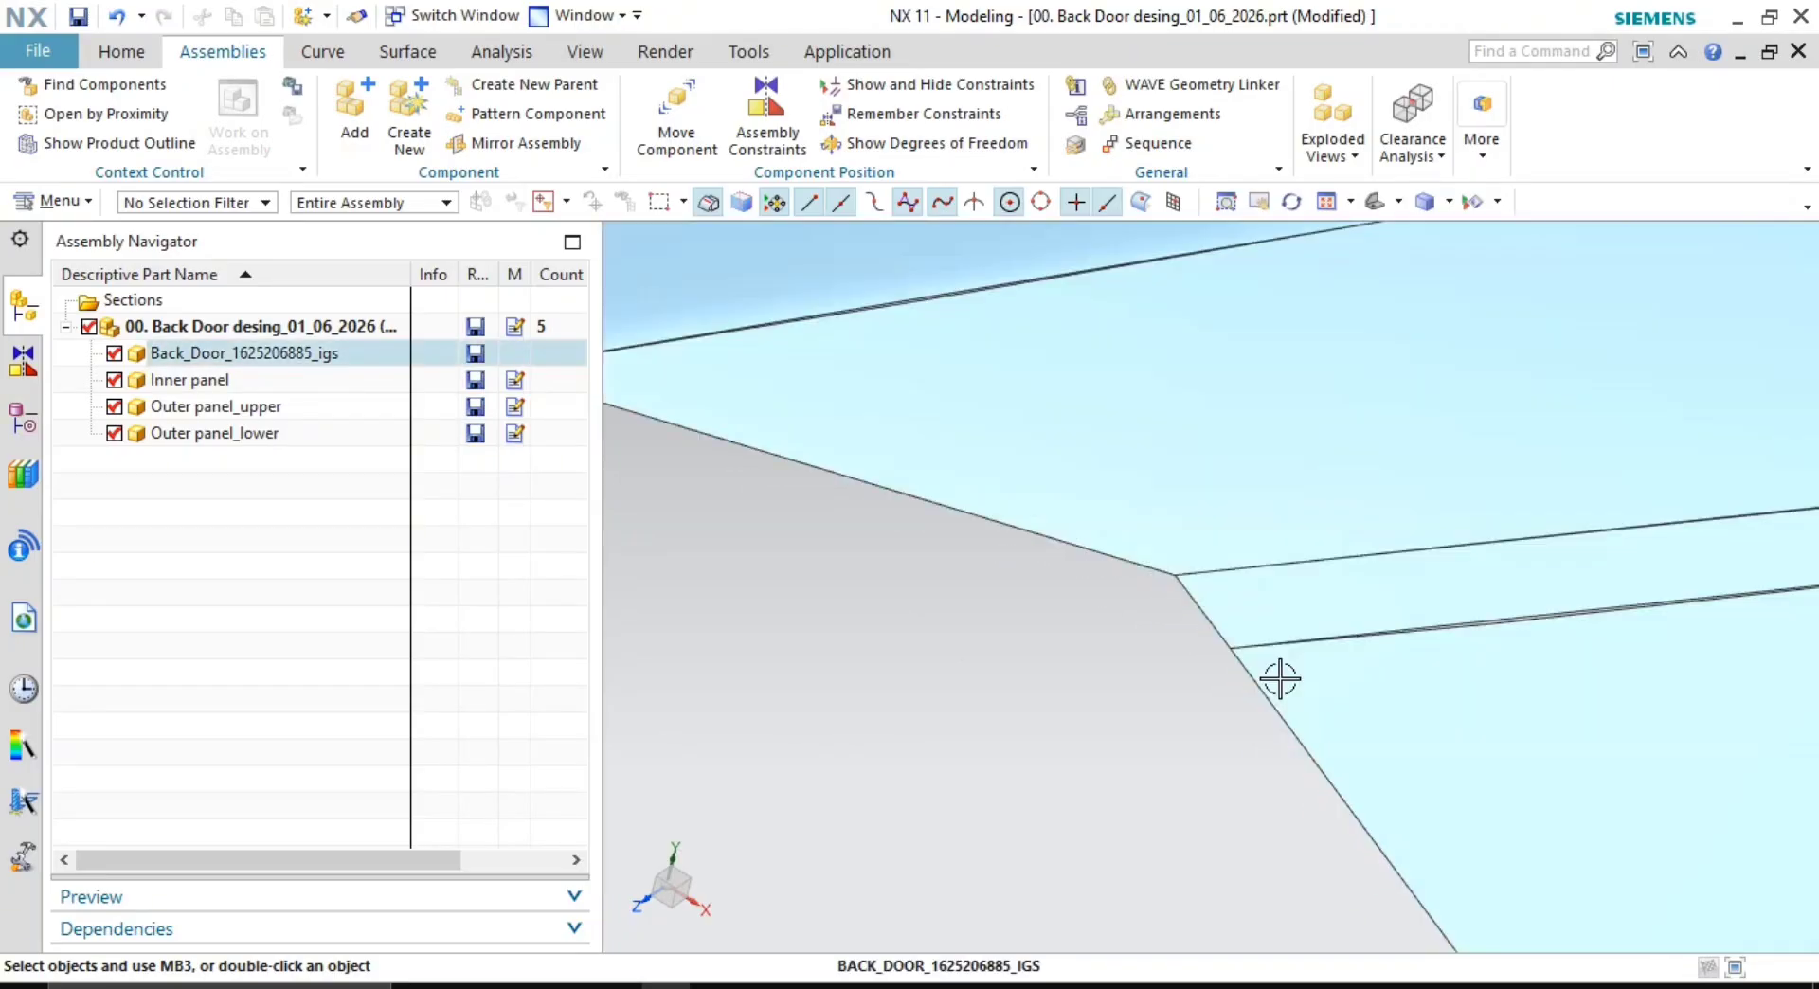
scroll(1384, 668, down, 6)
shift+middle_drag(1459, 658, 1216, 613)
shift+middle_drag(1254, 844, 1189, 738)
scroll(1165, 726, up, 2)
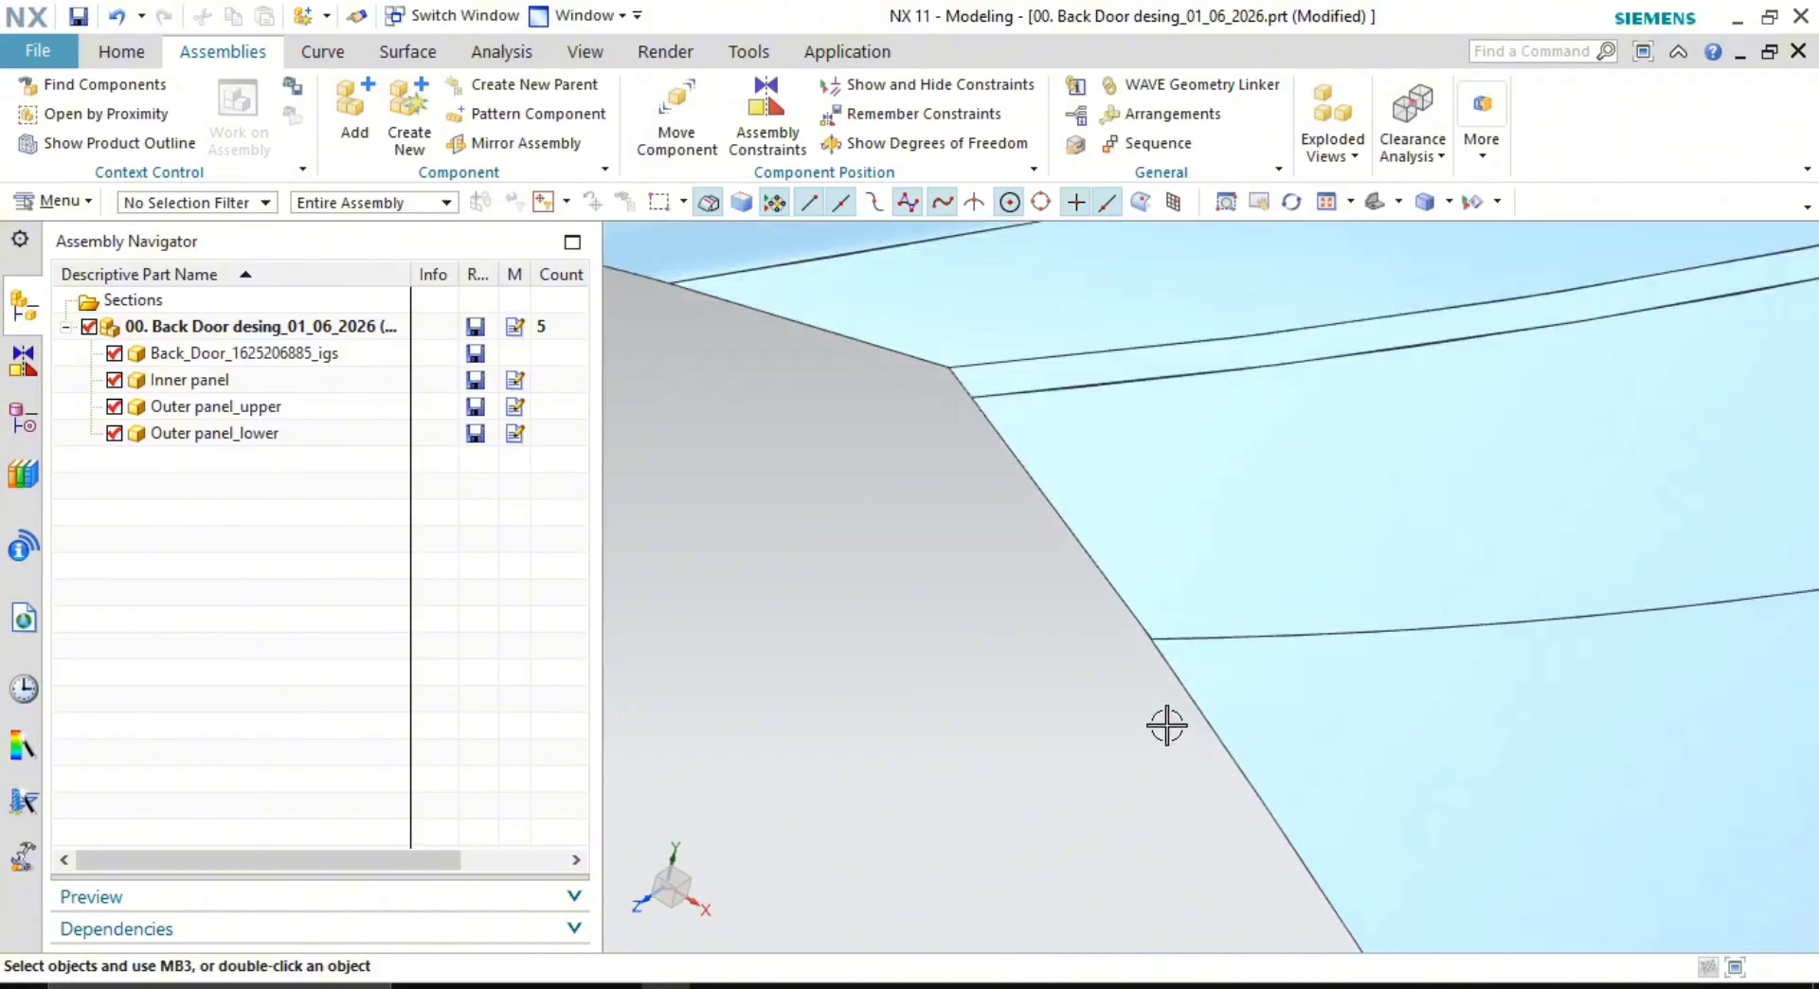
scroll(1144, 673, up, 5)
scroll(1142, 551, up, 5)
scroll(1142, 550, up, 2)
shift+middle_drag(1142, 602, 999, 760)
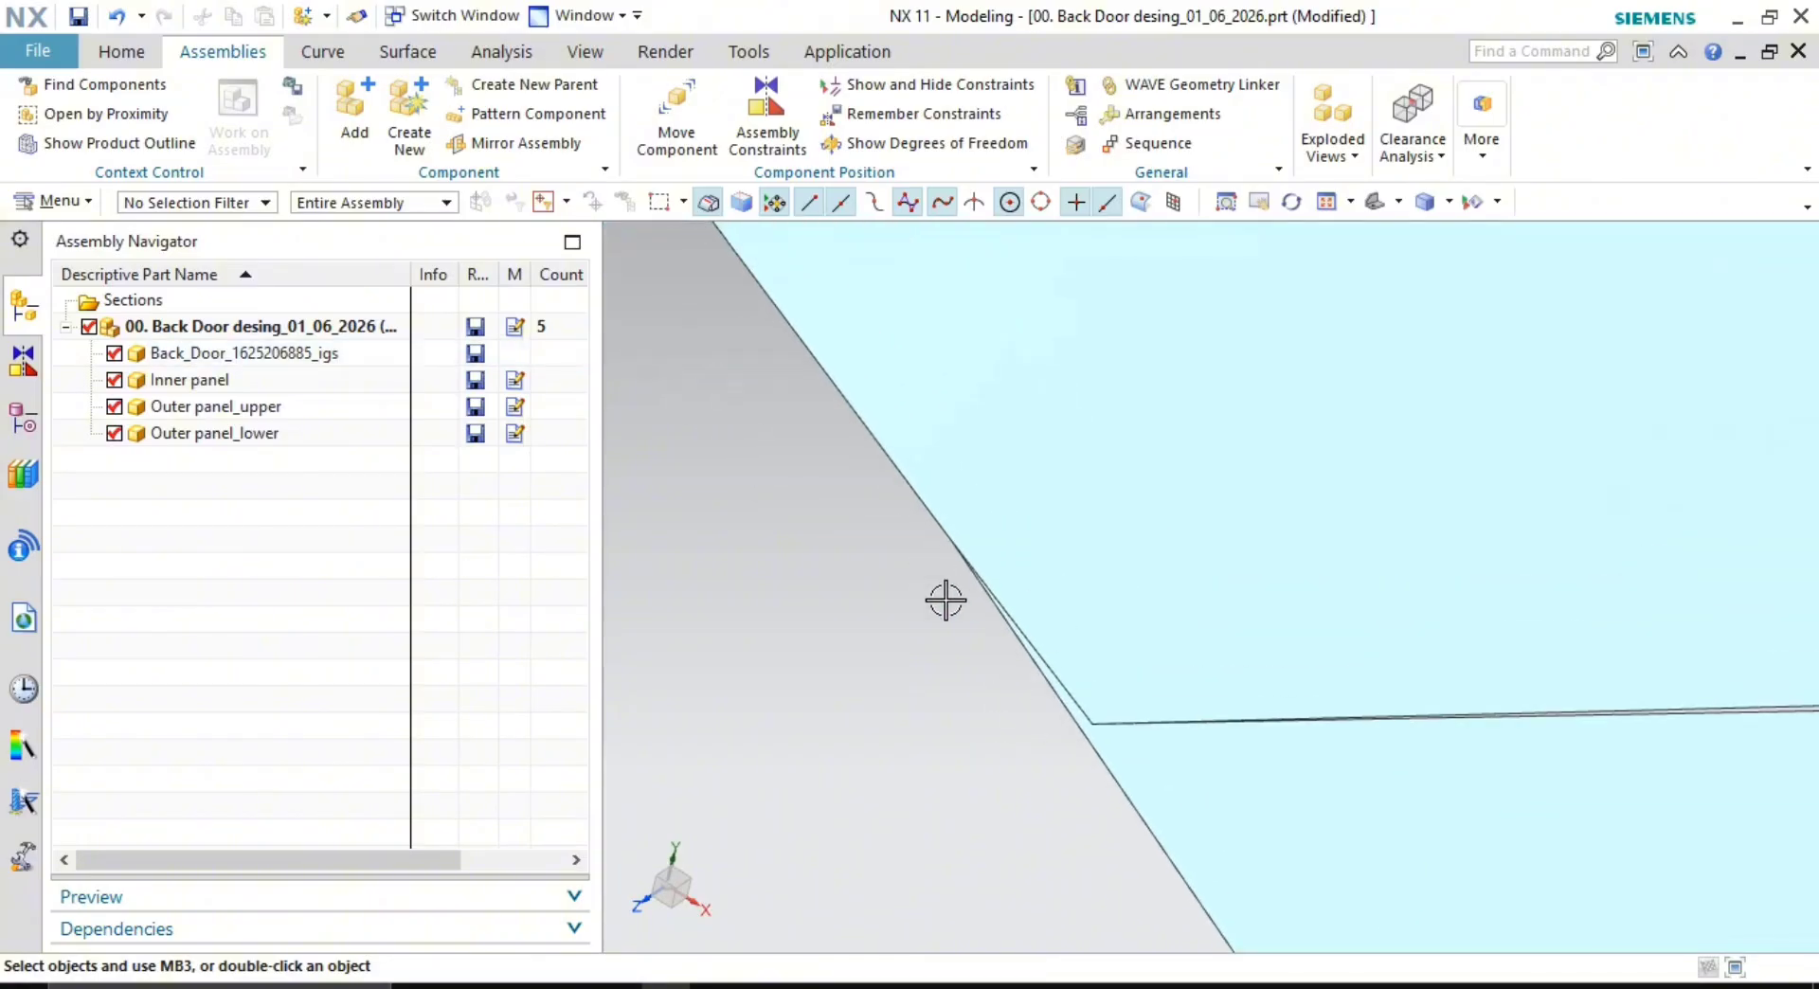
scroll(980, 764, down, 2)
scroll(1099, 704, down, 3)
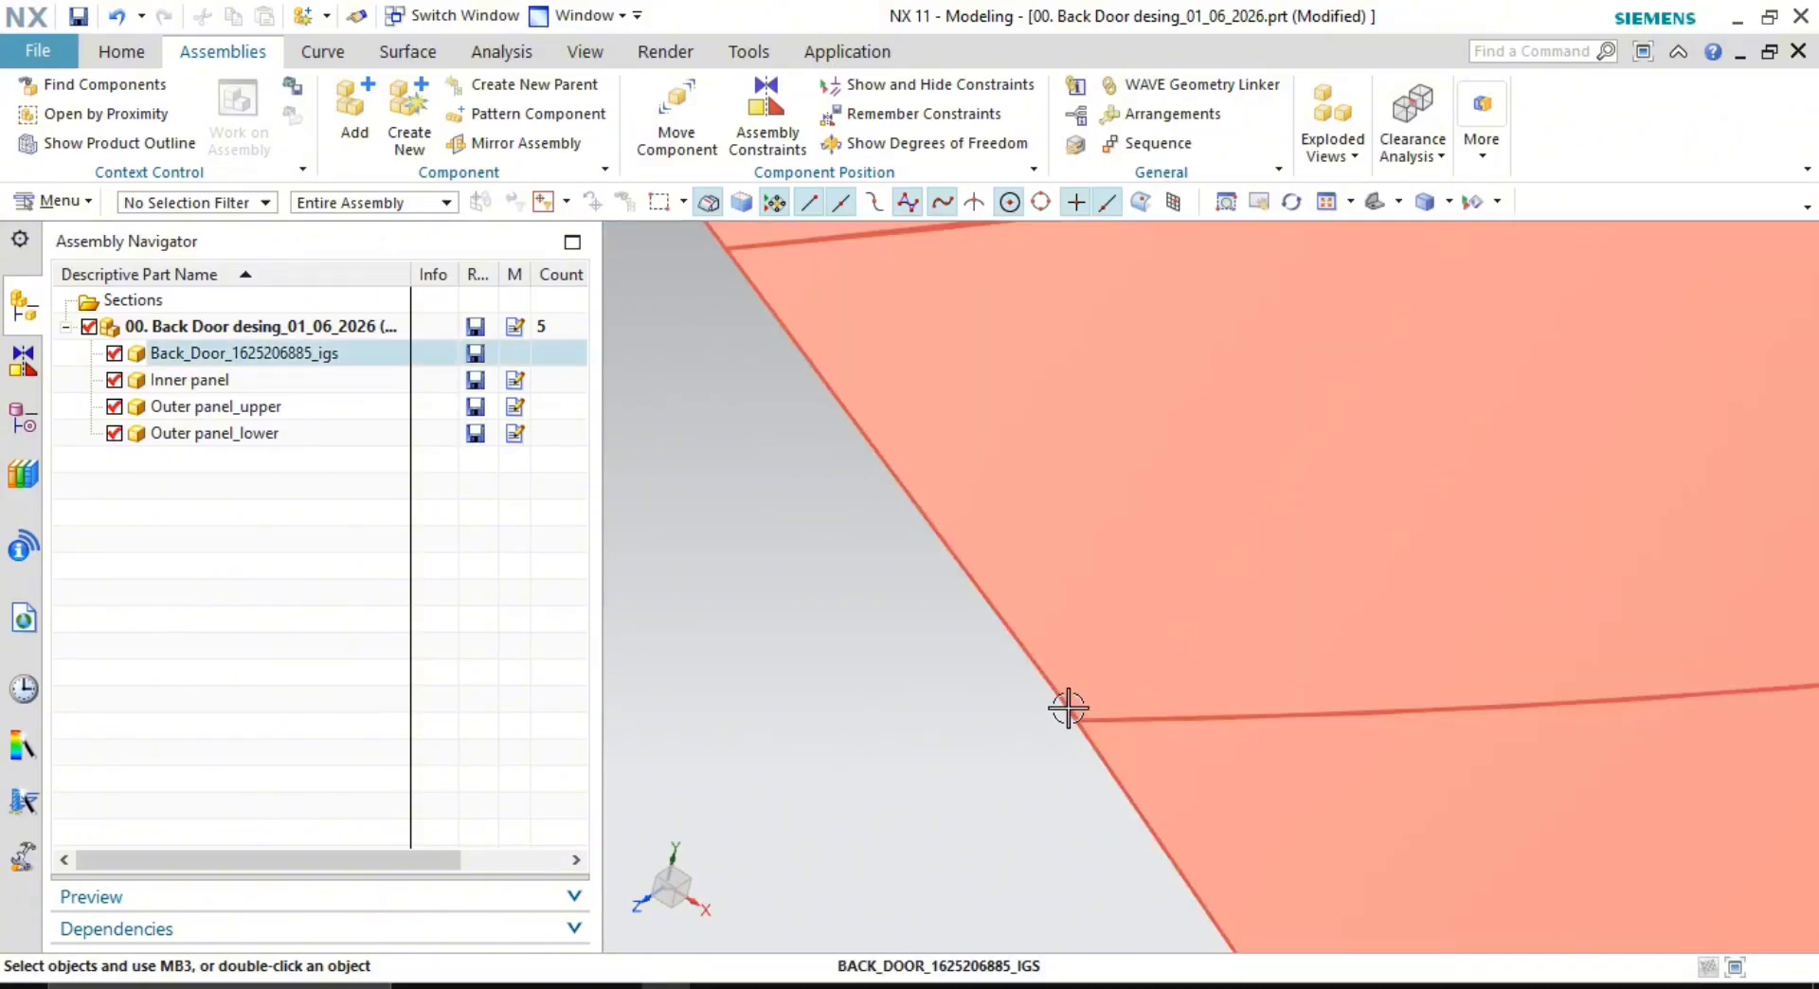
scroll(1071, 715, down, 4)
scroll(1264, 777, down, 4)
scroll(1027, 549, down, 3)
scroll(1327, 718, down, 3)
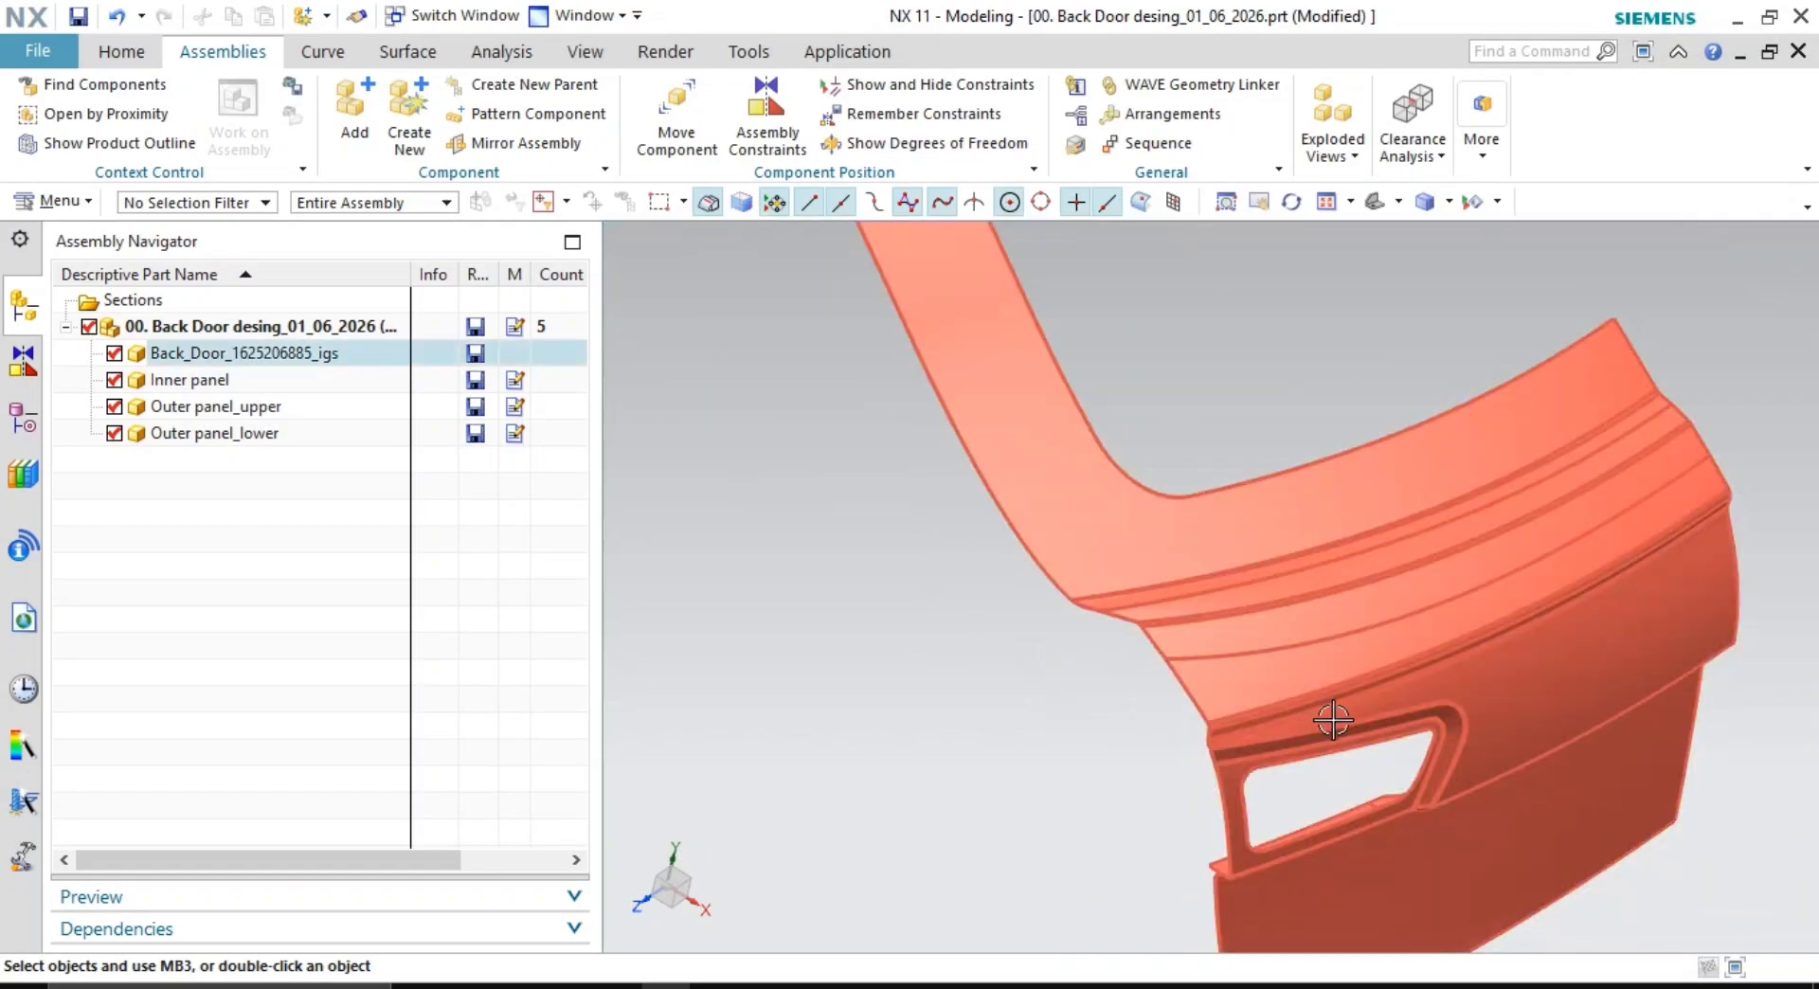
middle_drag(1327, 718, 1156, 673)
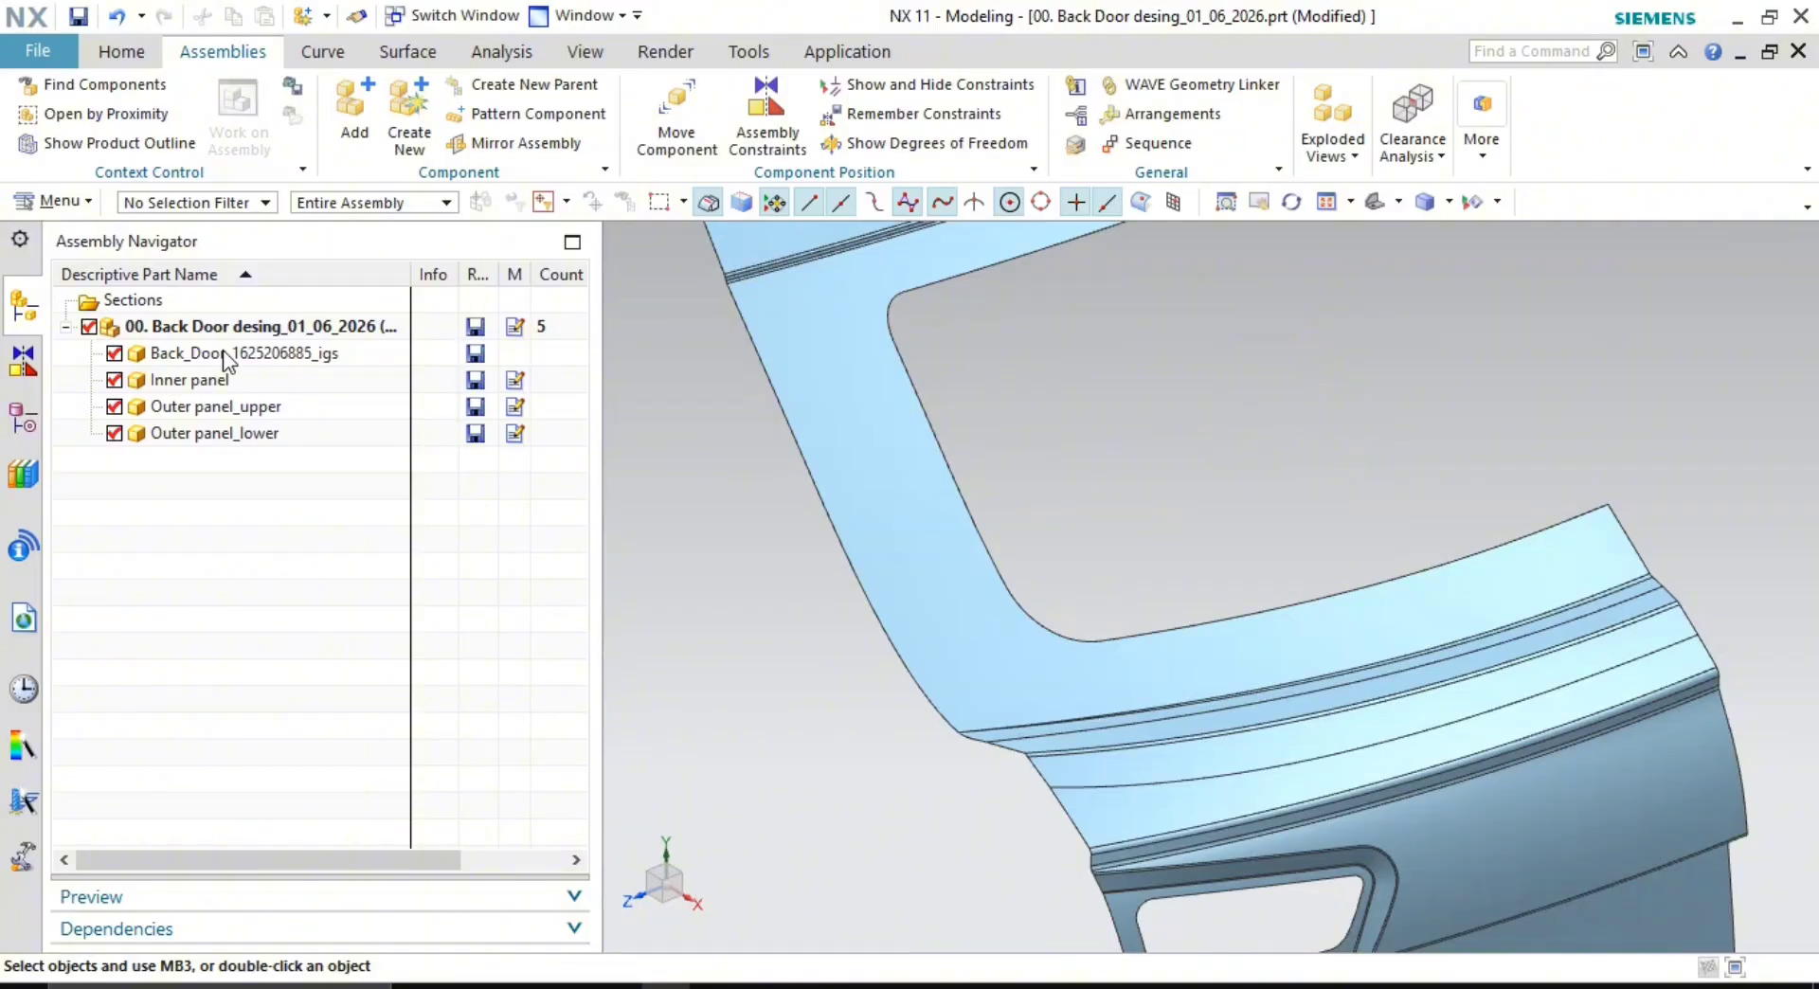
middle_drag(909, 488, 1051, 434)
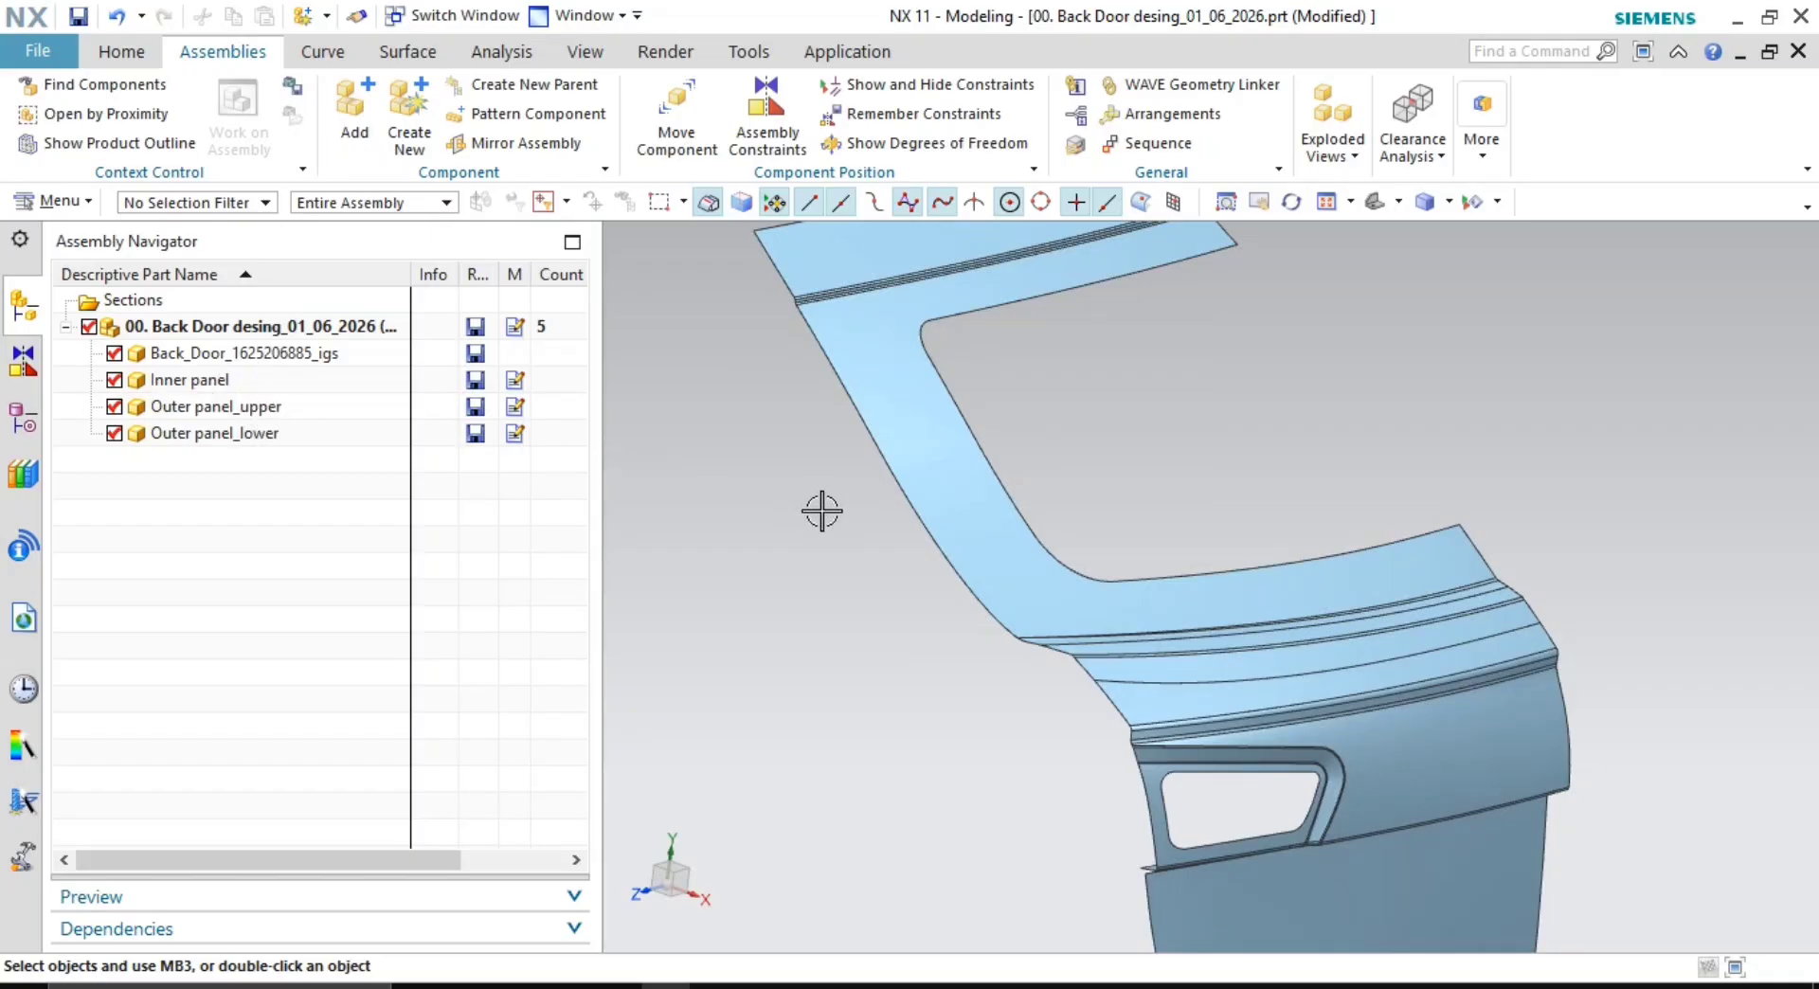
scroll(947, 549, down, 2)
middle_drag(991, 565, 808, 592)
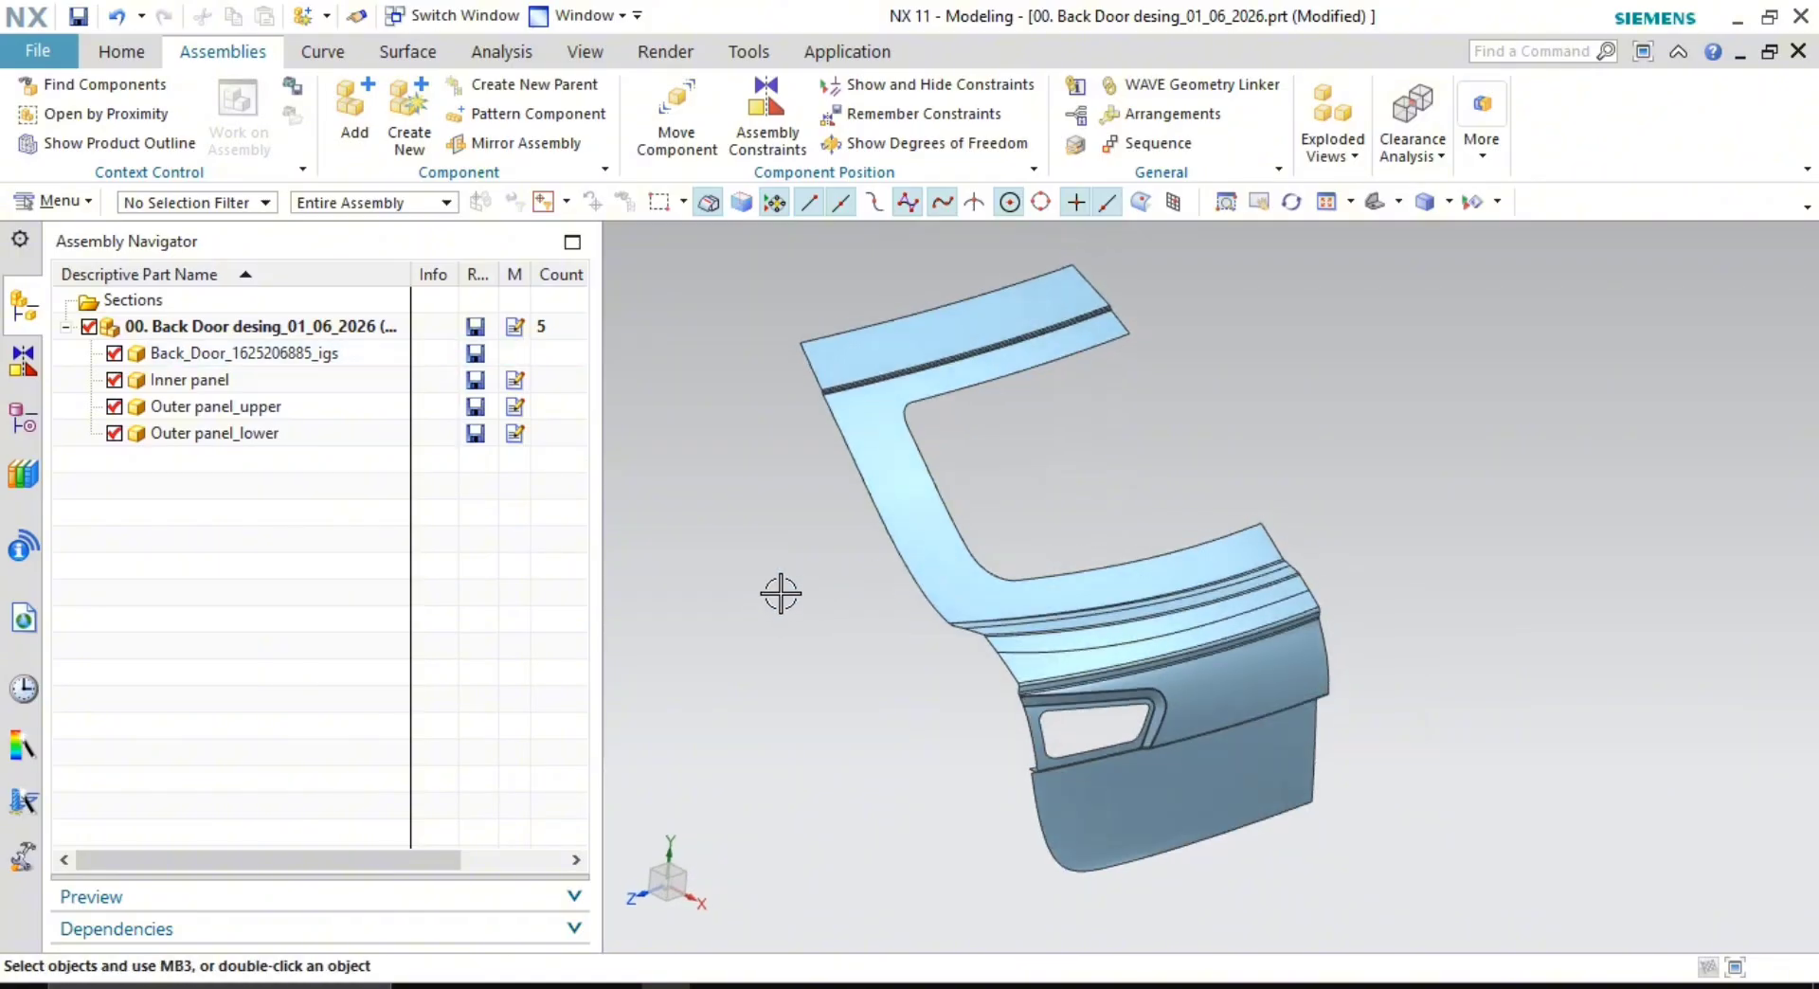
scroll(833, 544, up, 2)
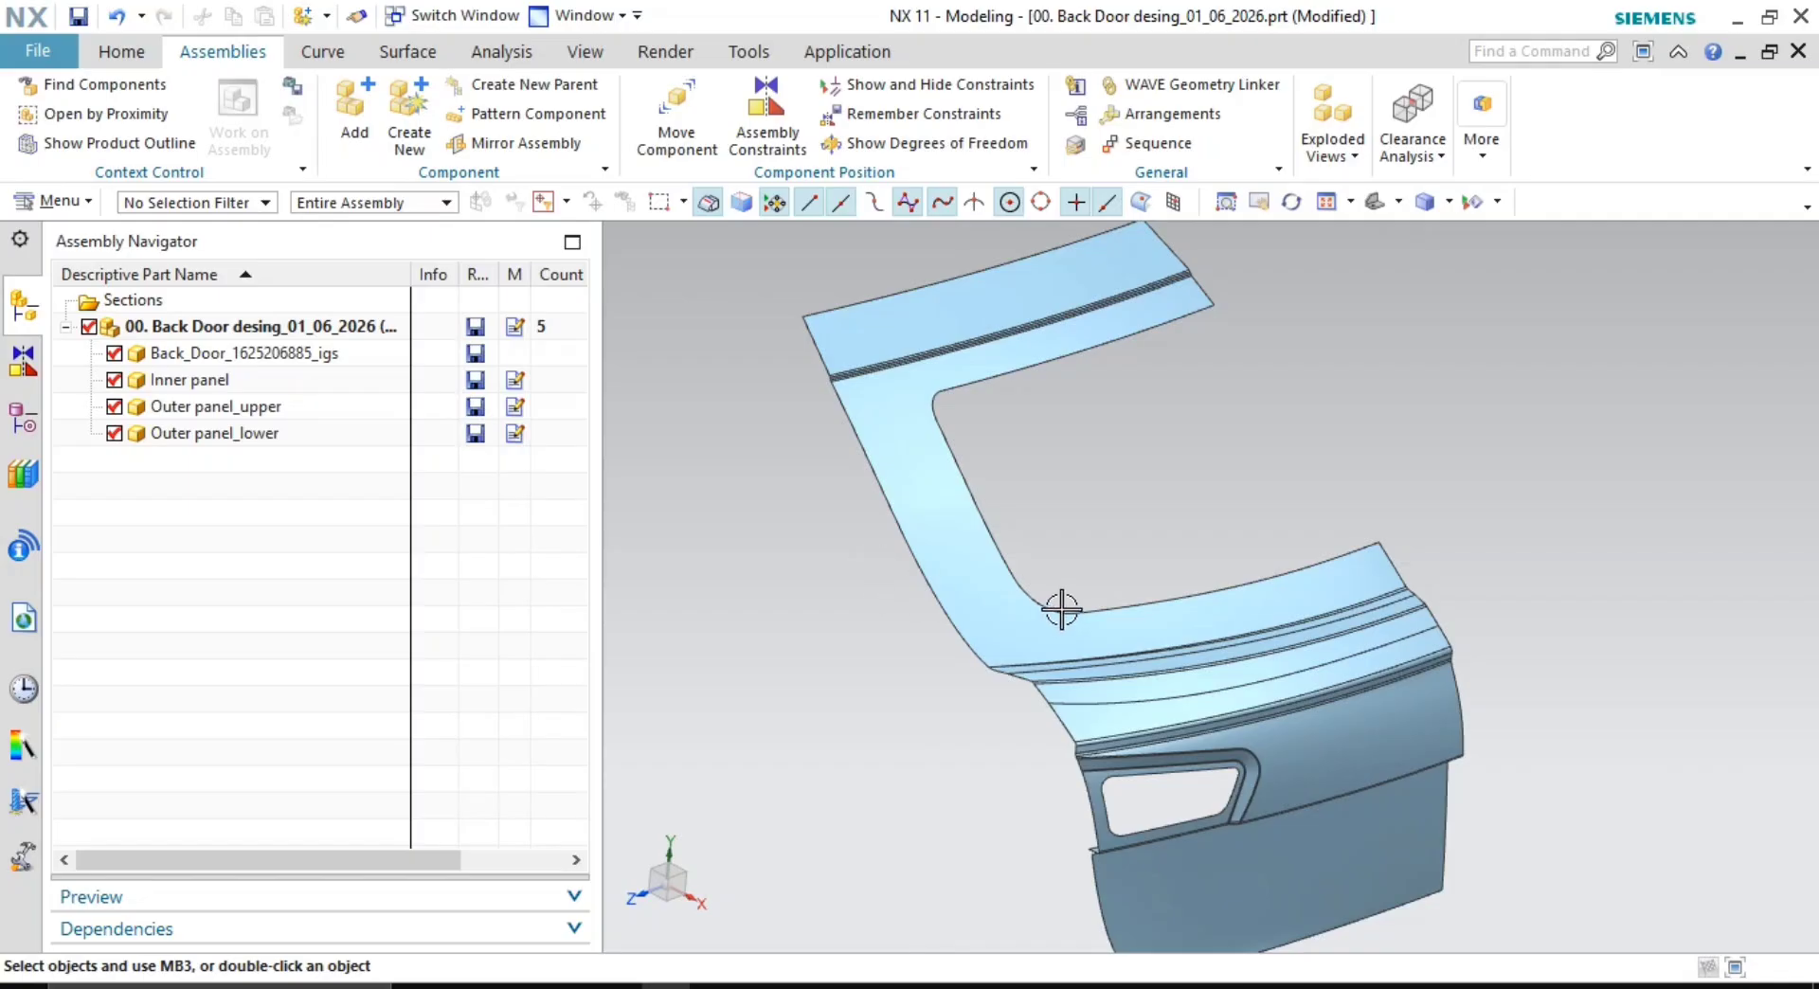
scroll(1004, 480, up, 3)
scroll(1109, 489, down, 3)
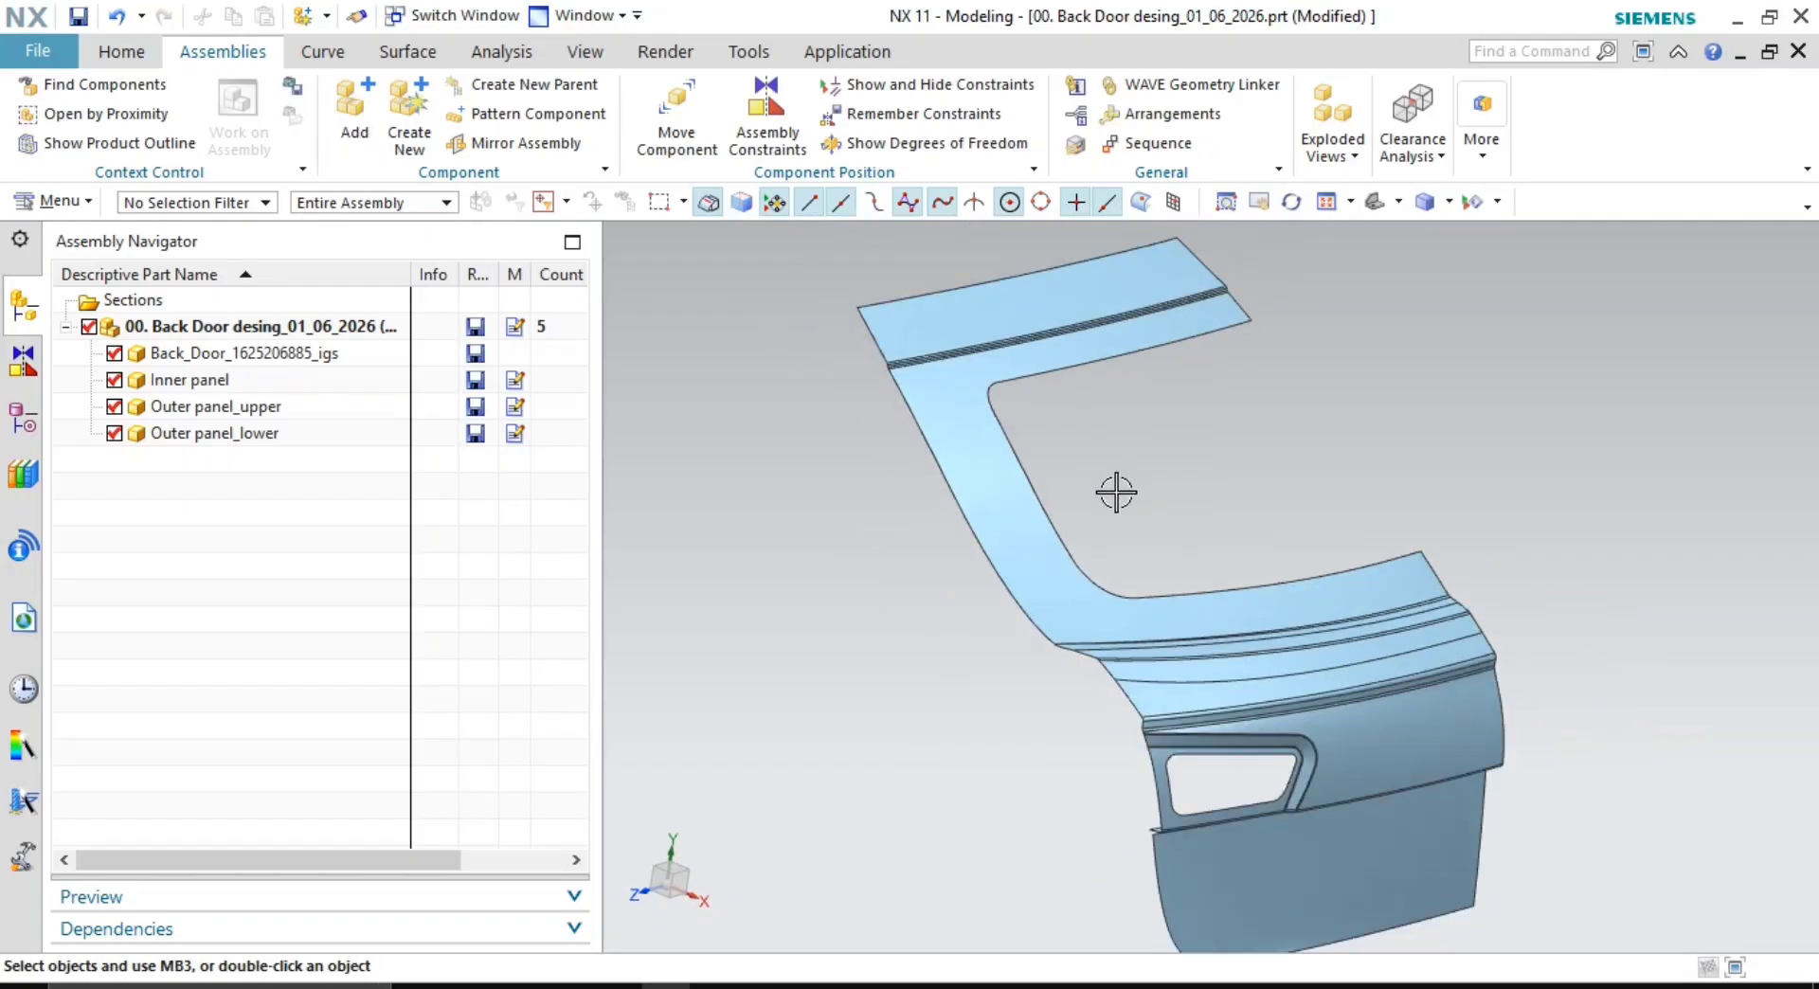
shift+middle_drag(1123, 493, 1026, 490)
scroll(1020, 440, up, 2)
scroll(1053, 491, down, 1)
scroll(1027, 458, up, 1)
scroll(1108, 549, down, 1)
shift+middle_drag(1109, 549, 1080, 465)
scroll(1080, 556, down, 1)
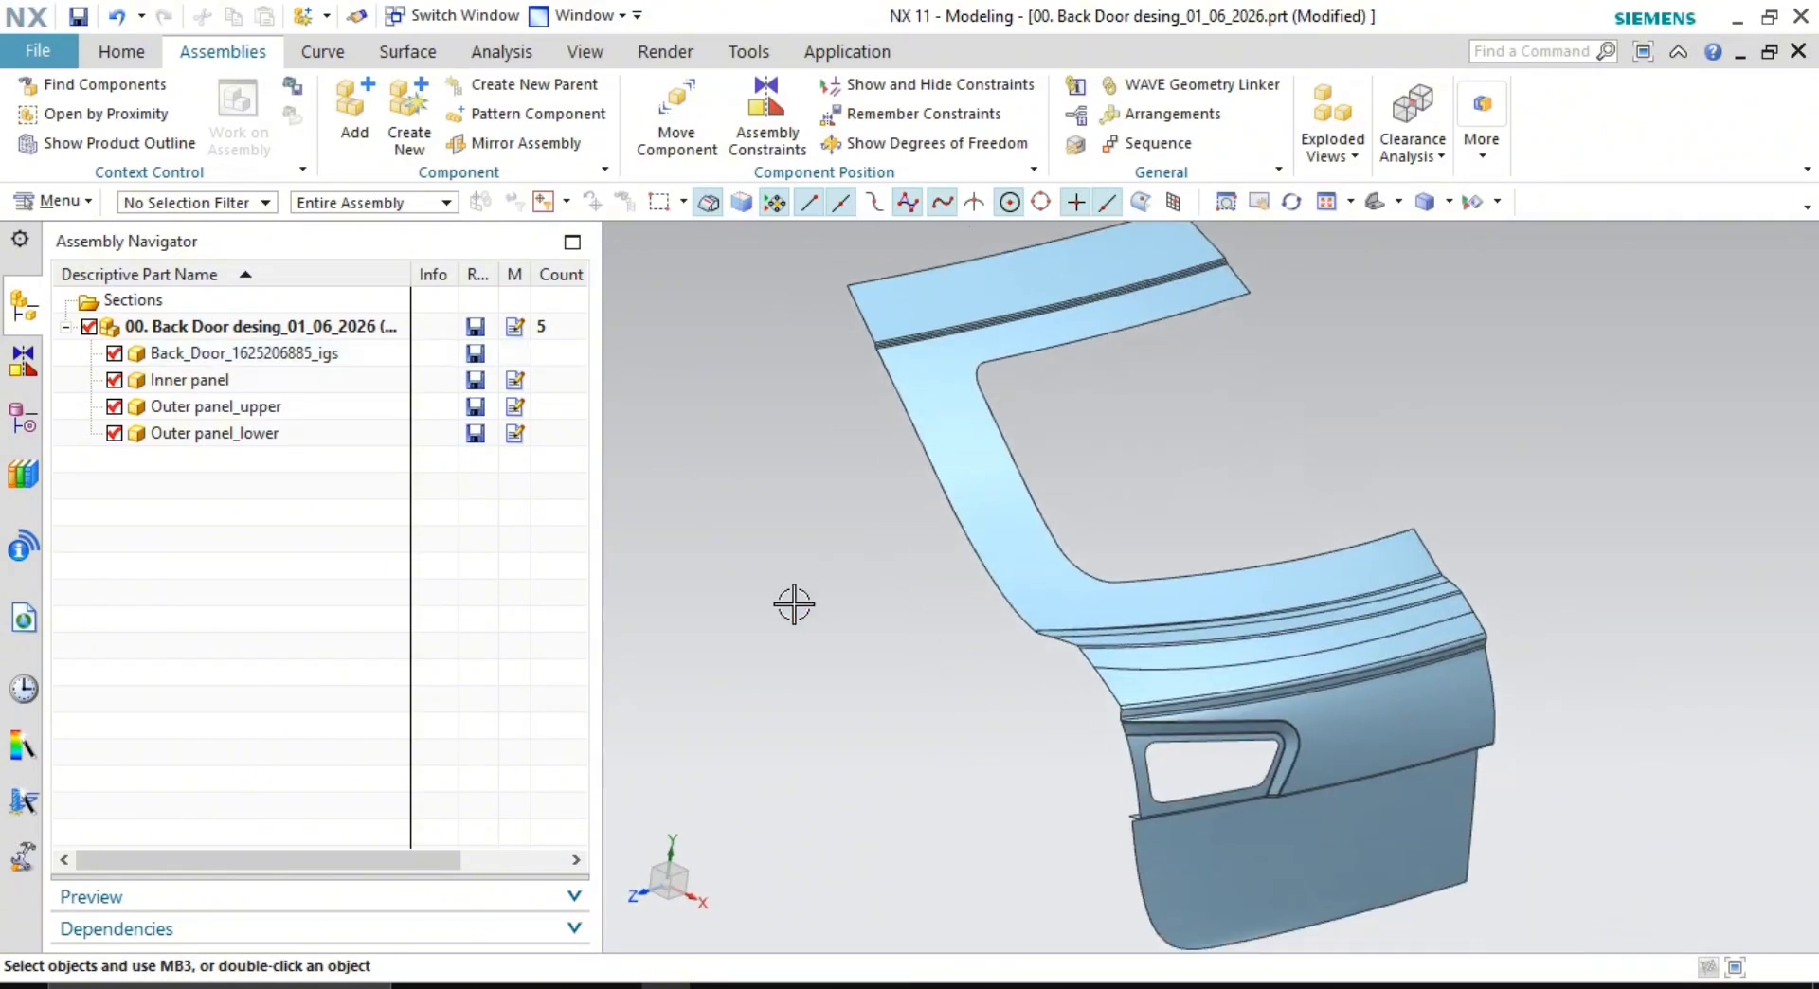
double_click(196, 354)
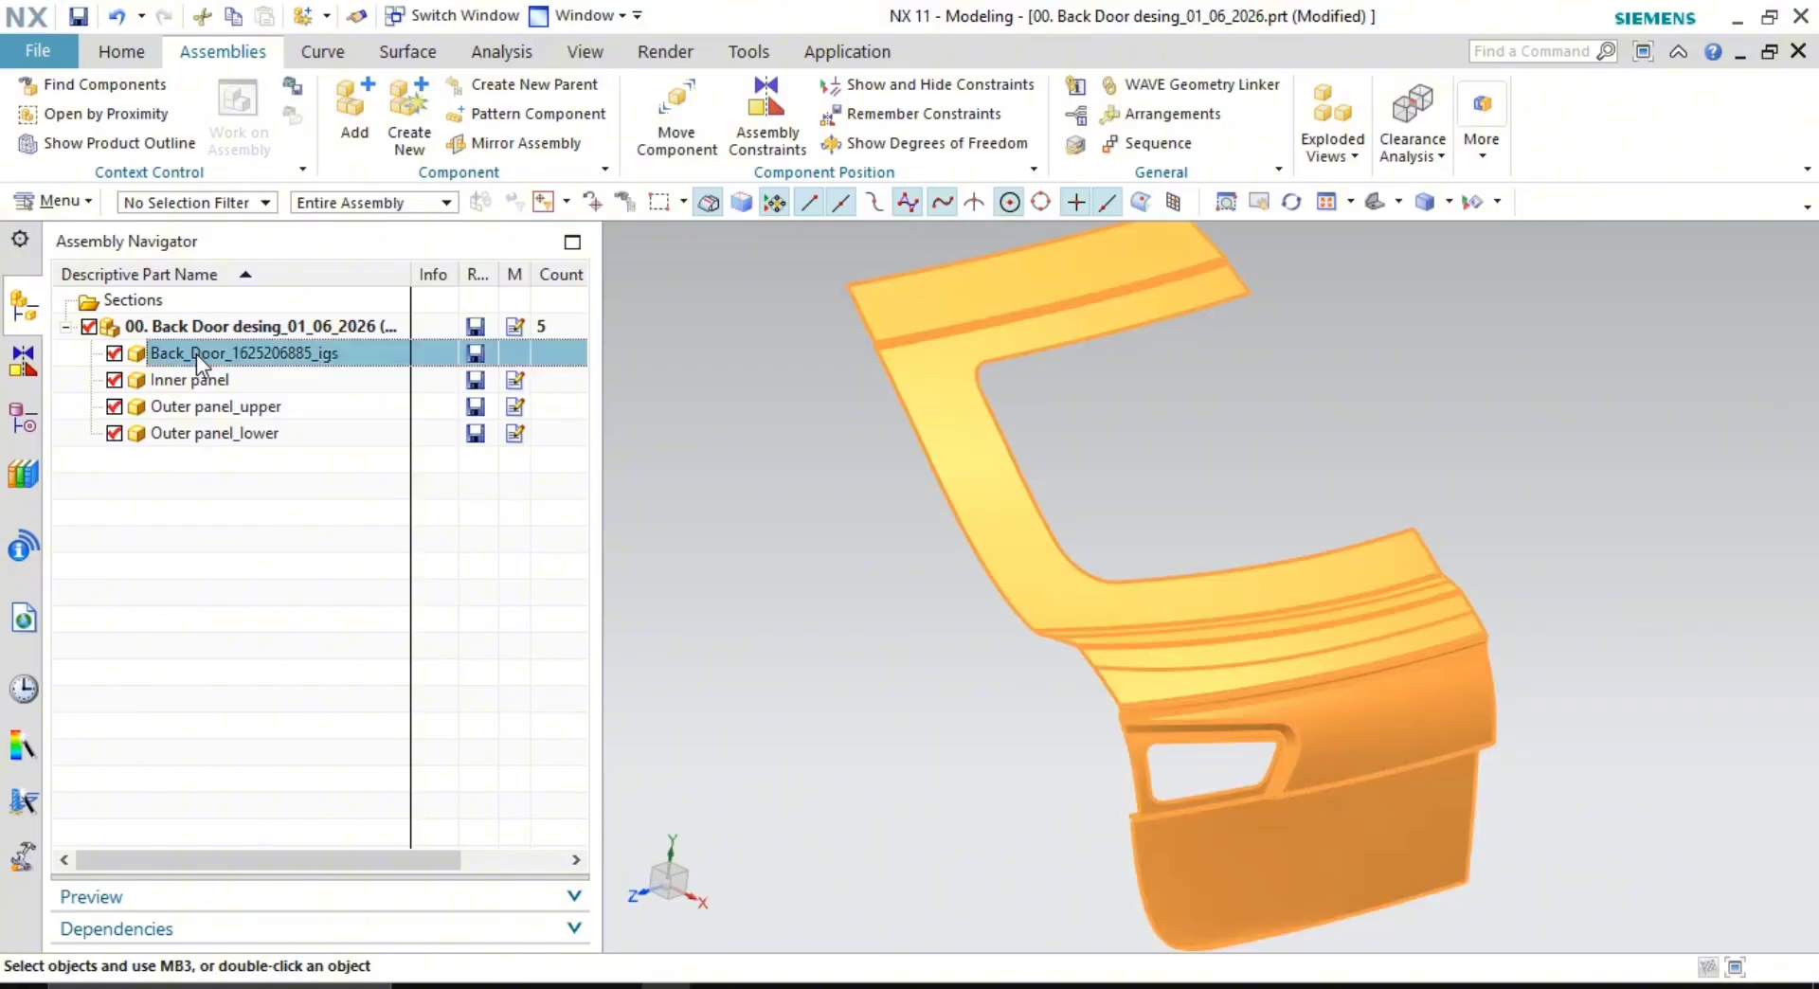
shift+middle_drag(1028, 517, 1031, 627)
scroll(834, 406, up, 1)
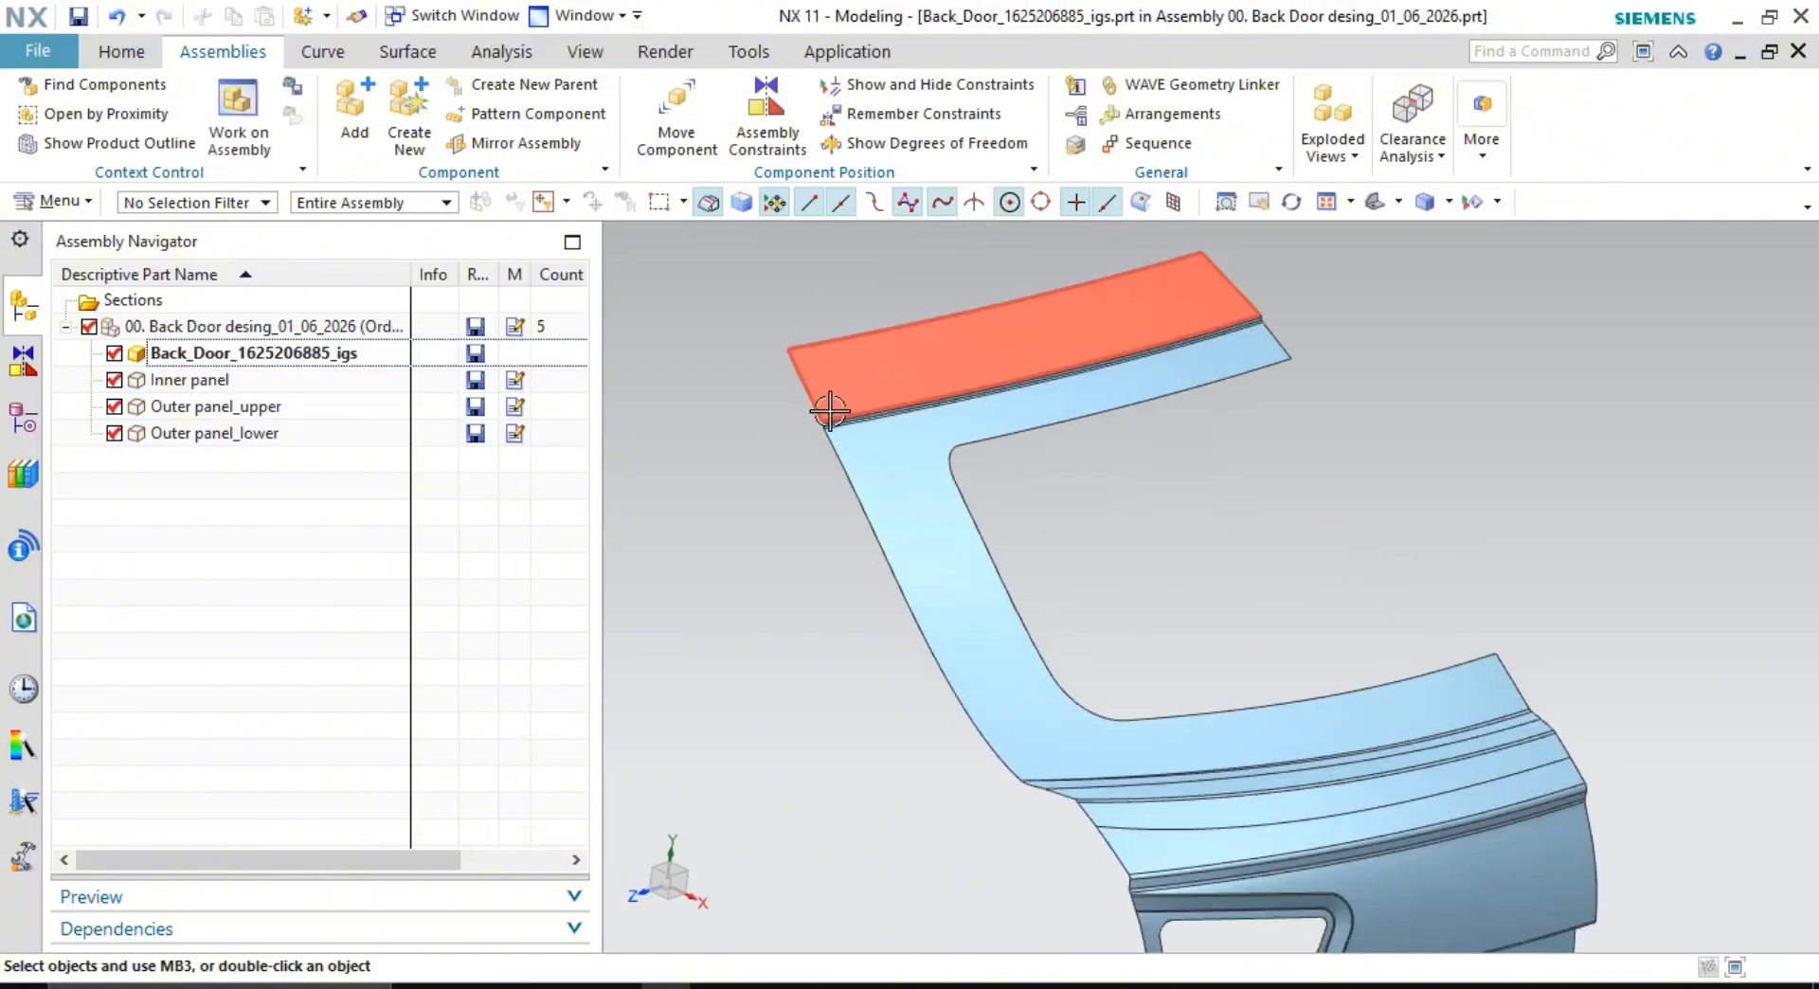
scroll(1042, 516, down, 1)
shift+middle_drag(1042, 516, 1021, 454)
click(749, 493)
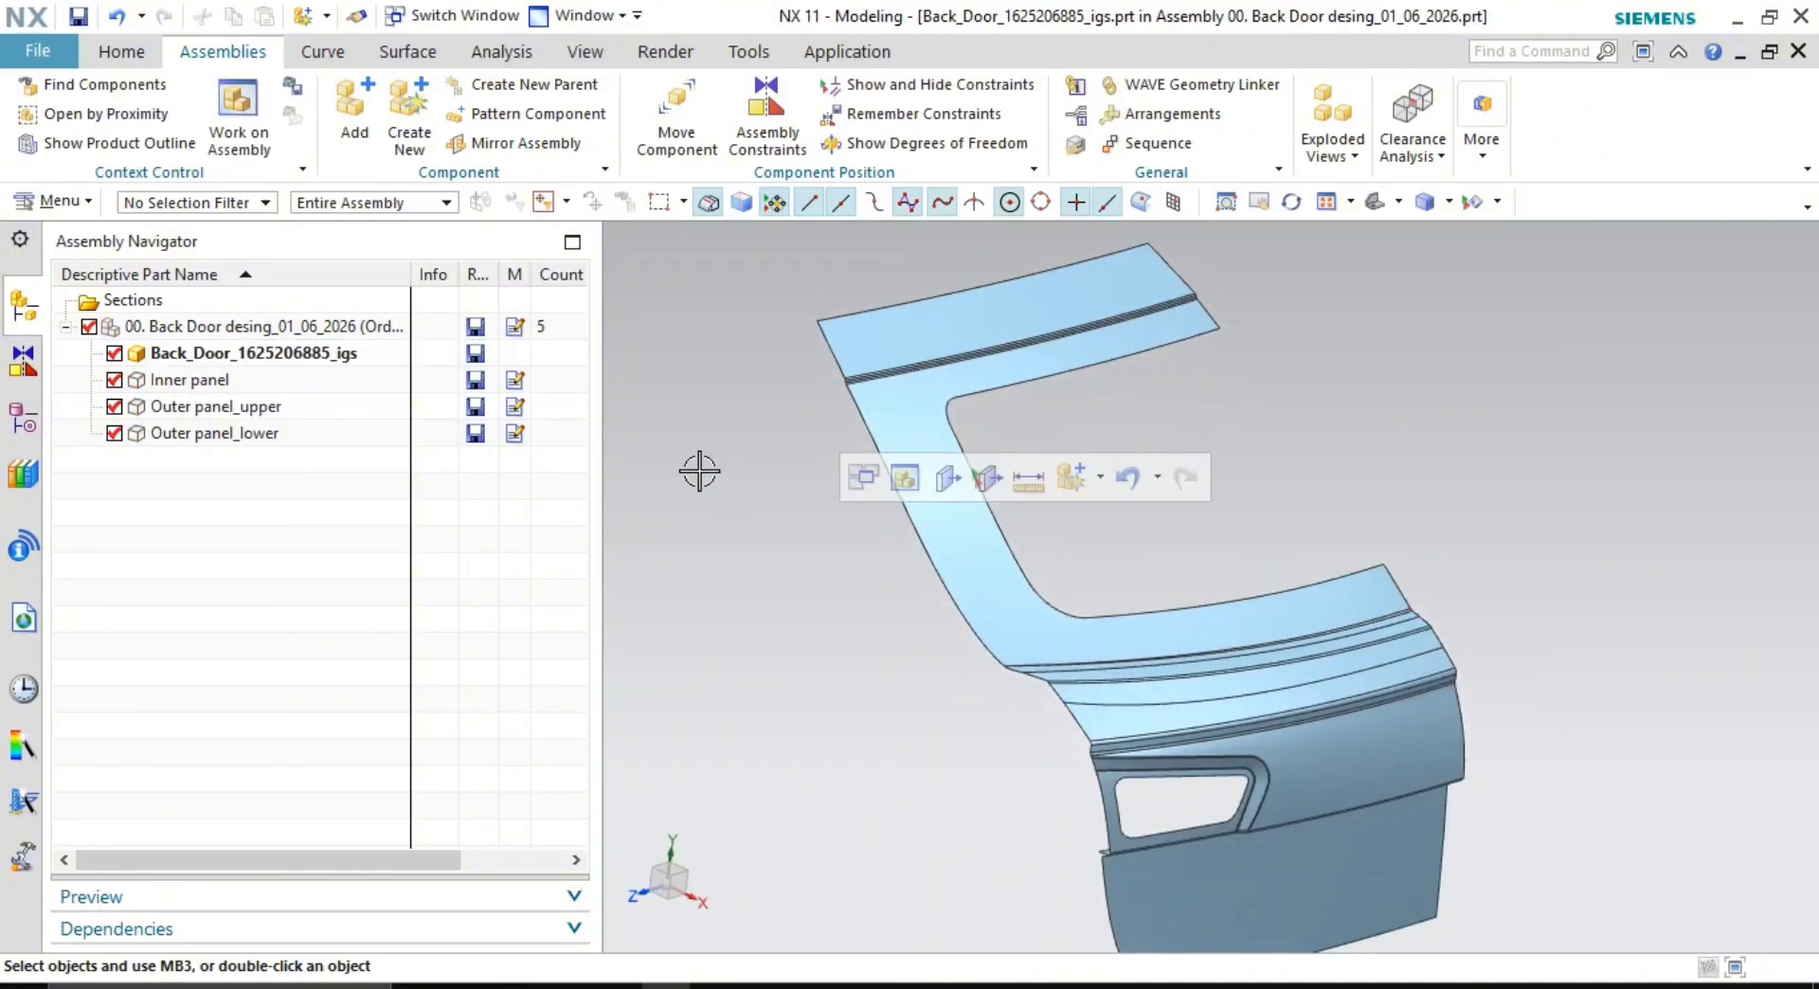
right_click(232, 355)
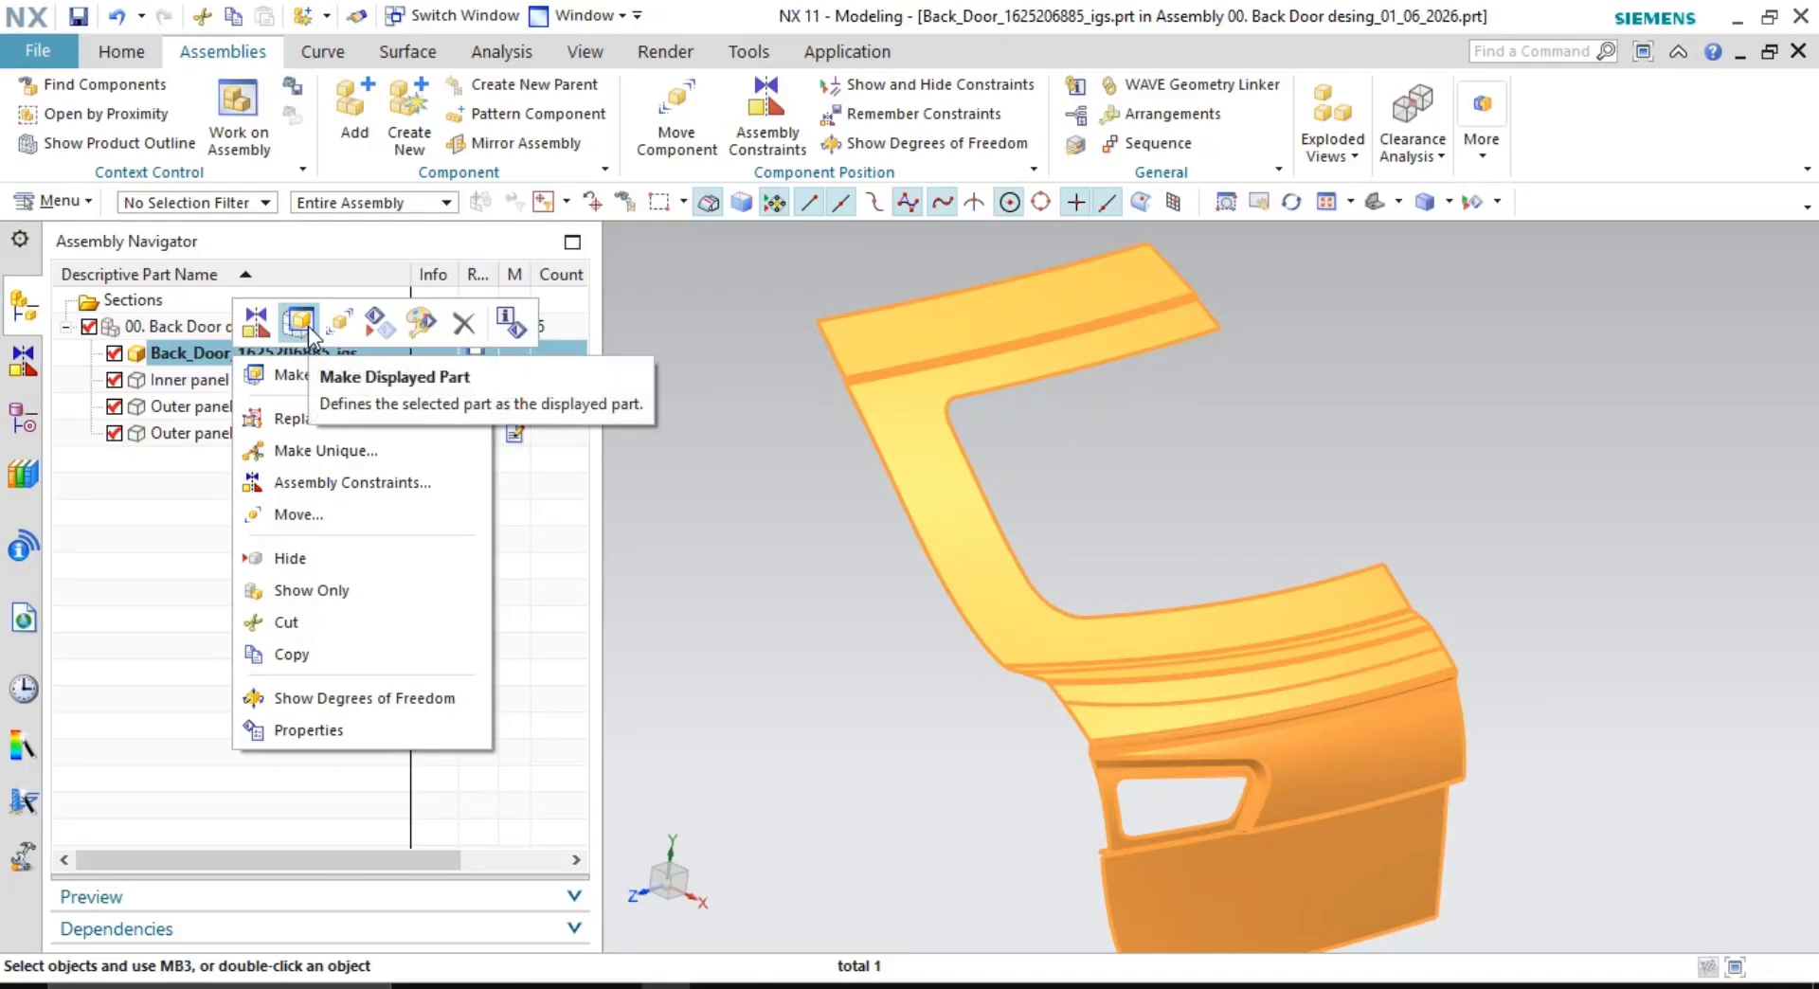
click(352, 383)
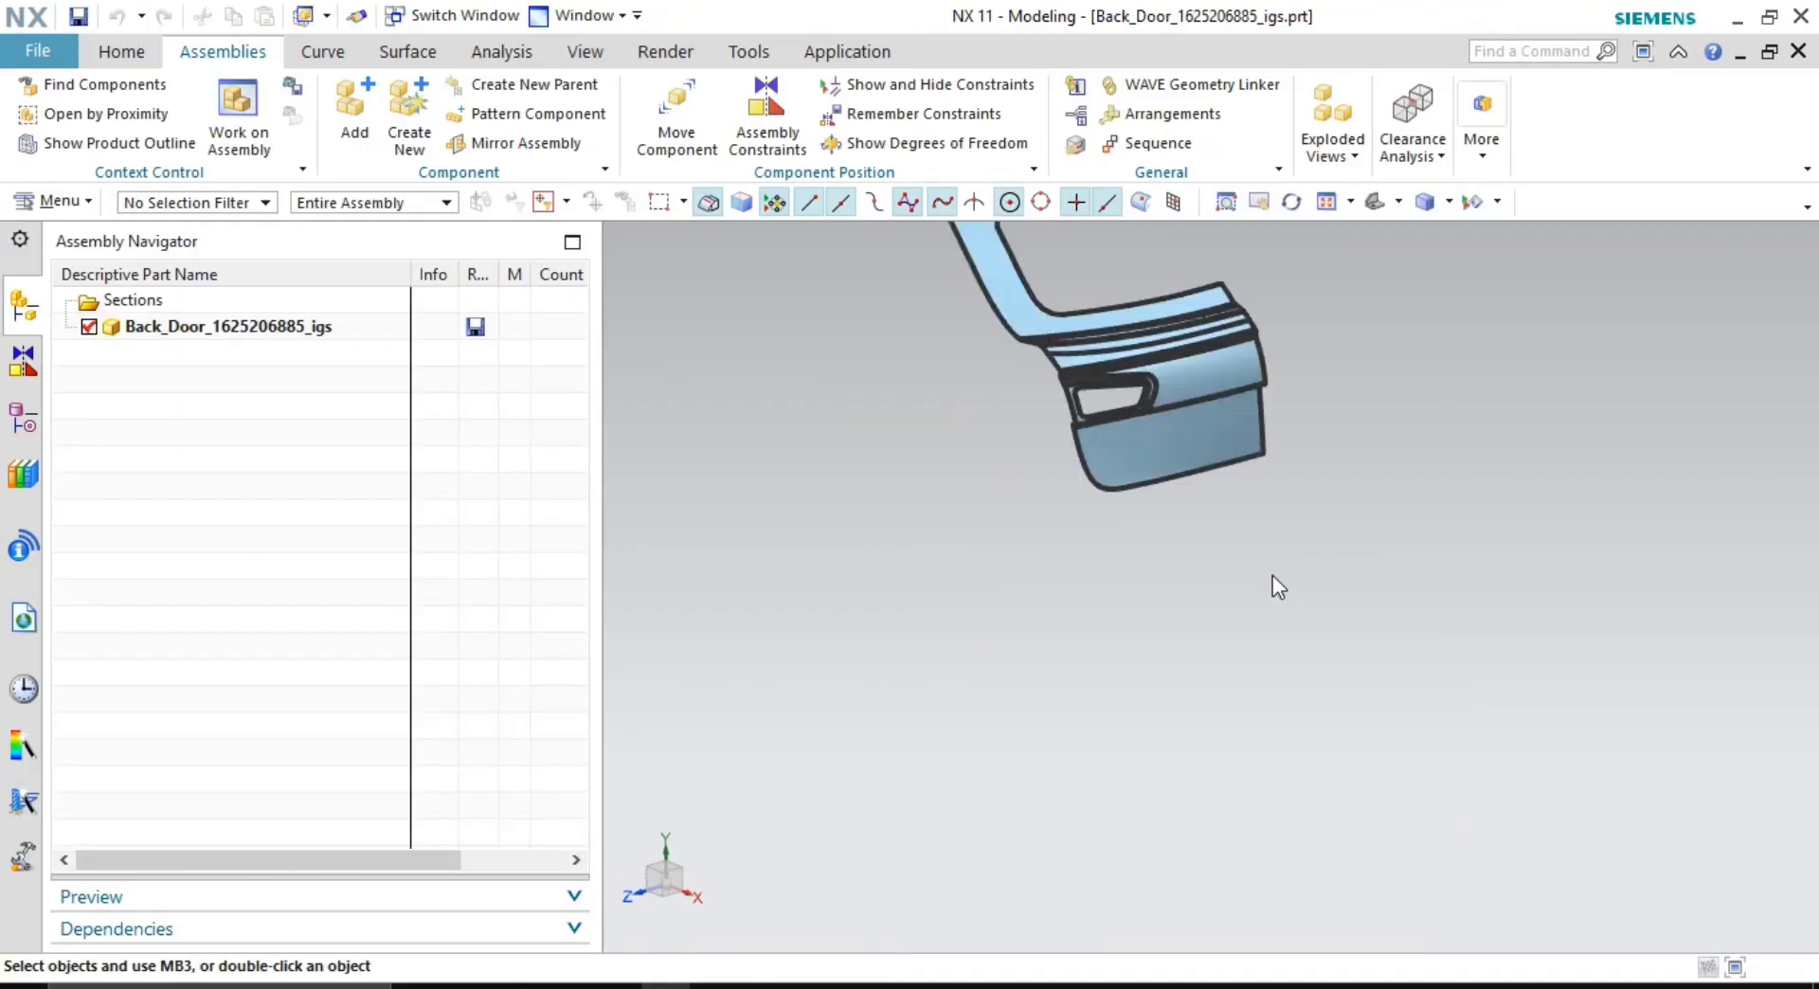
shift+middle_drag(1210, 433, 1191, 658)
scroll(1137, 618, up, 6)
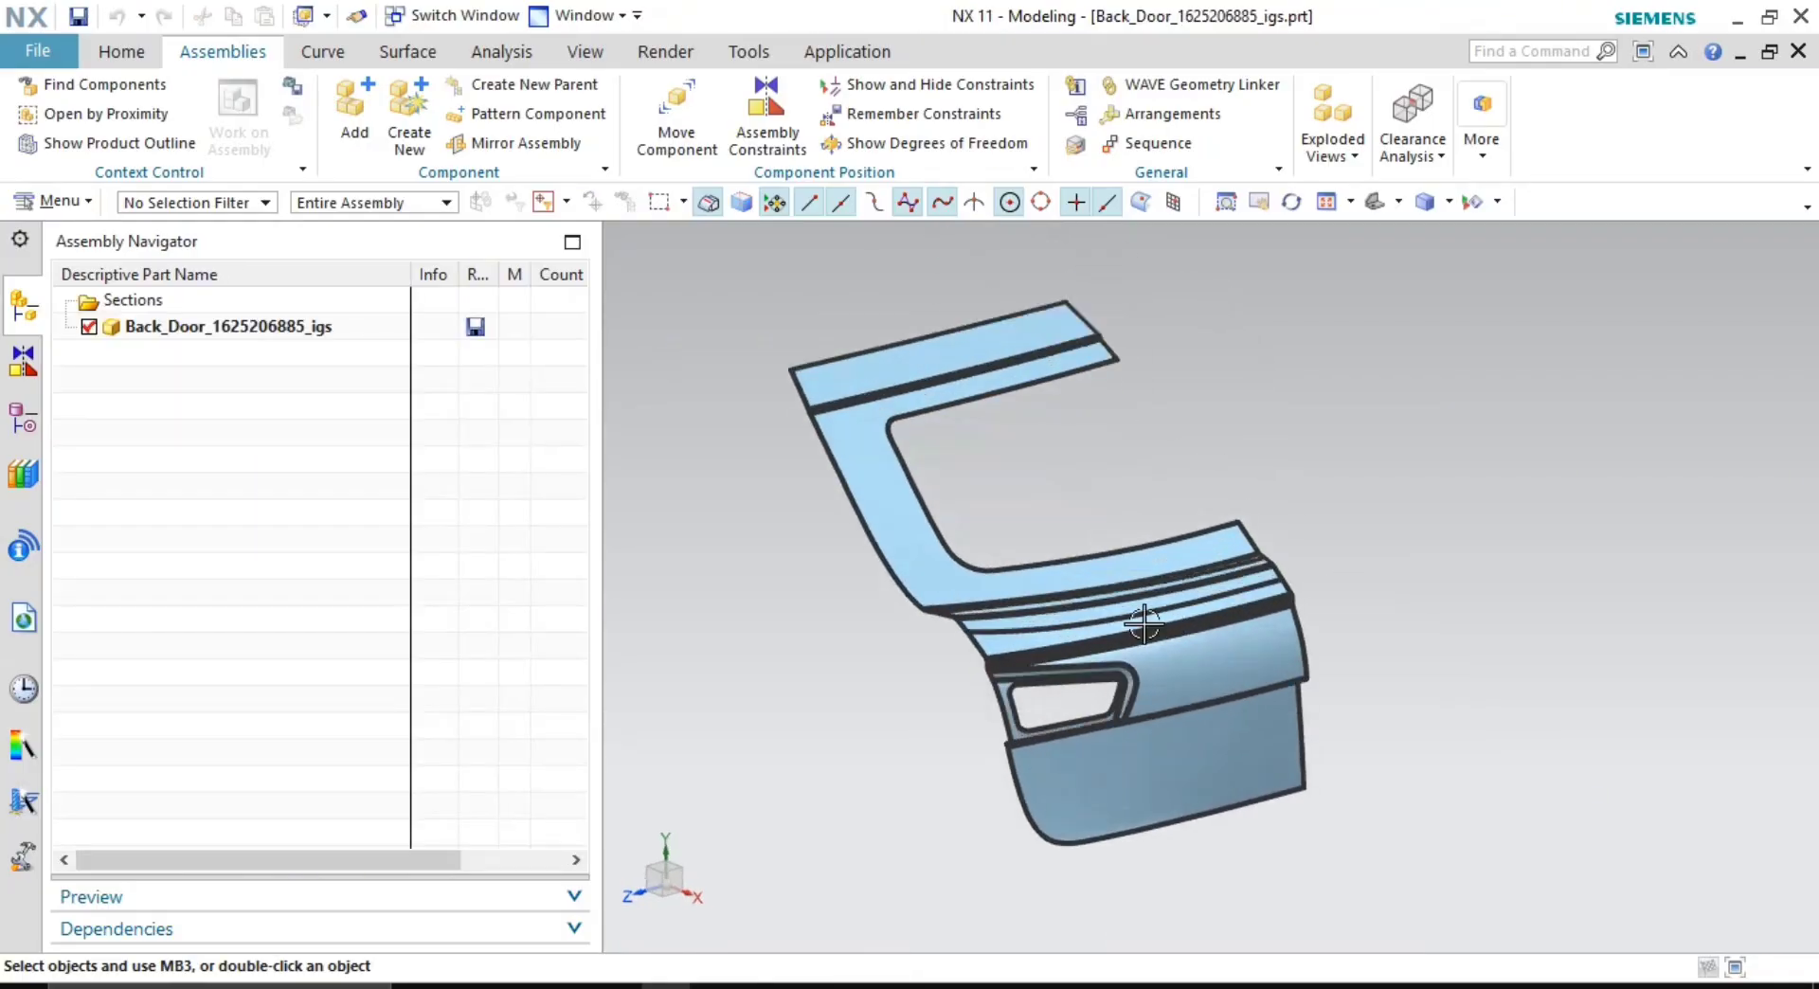
shift+middle_drag(1014, 573, 1206, 589)
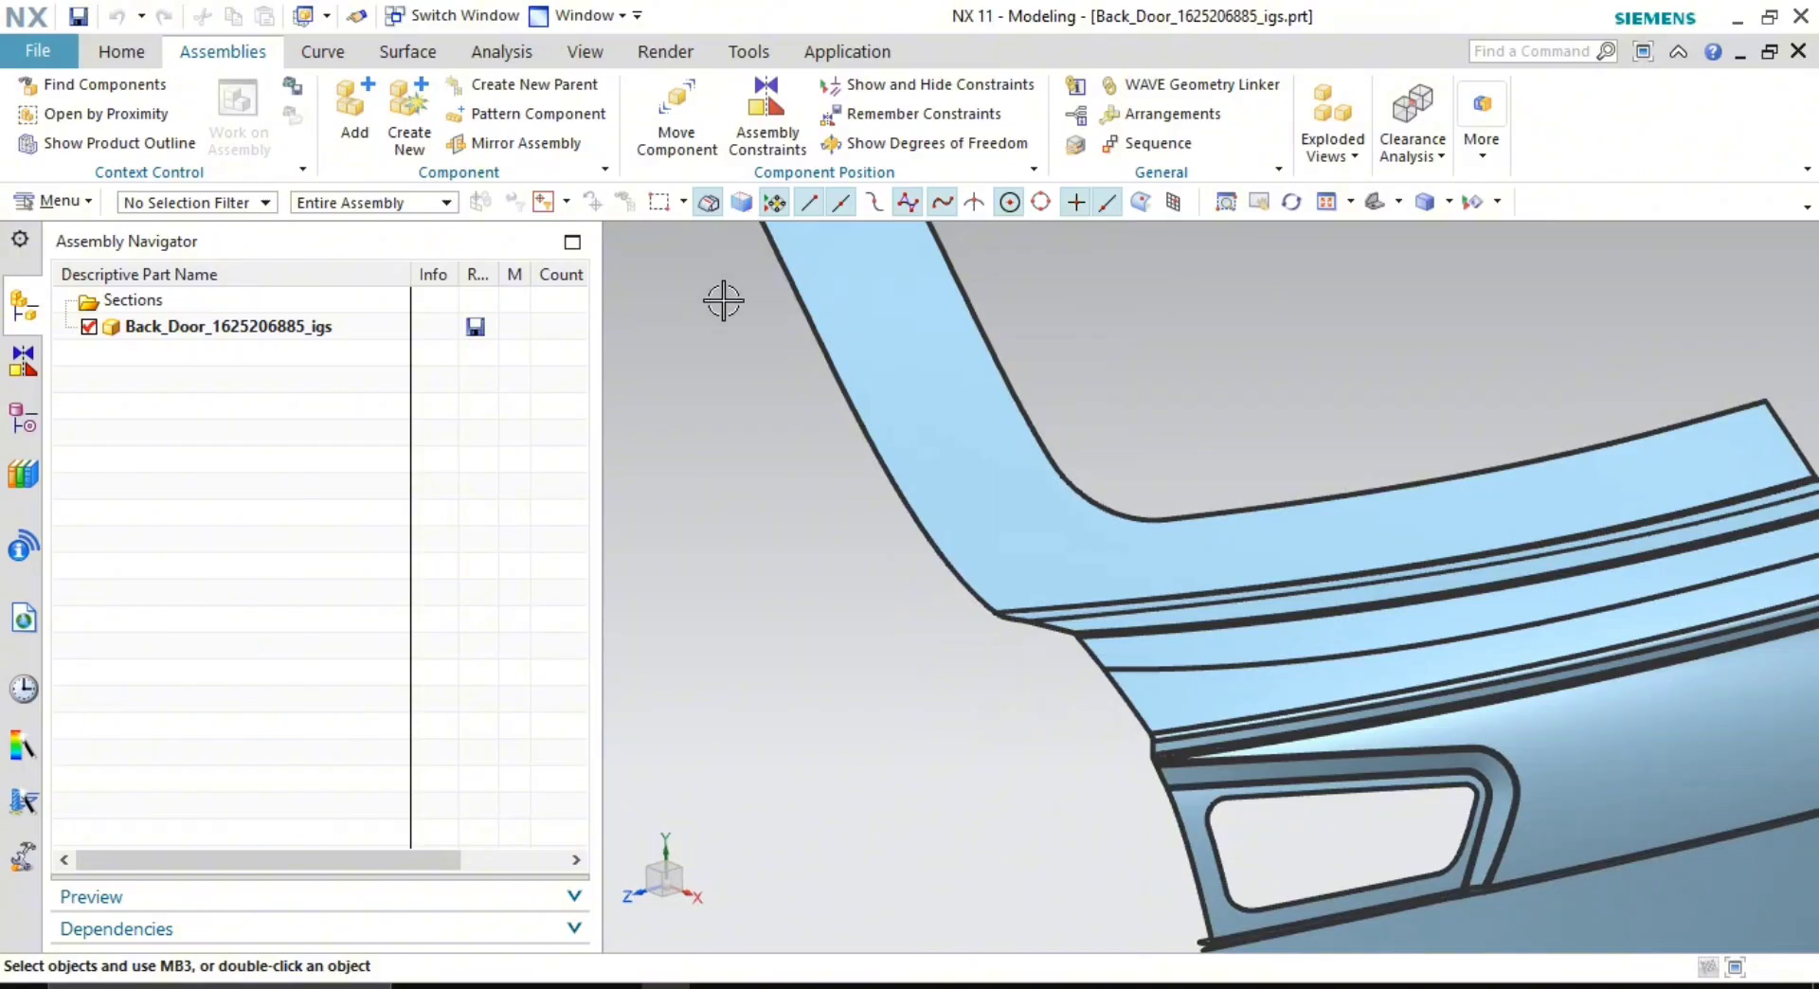
- Switch the display back to 00. Back Door desing_01_06_2026.prt via the Window menu
click(569, 15)
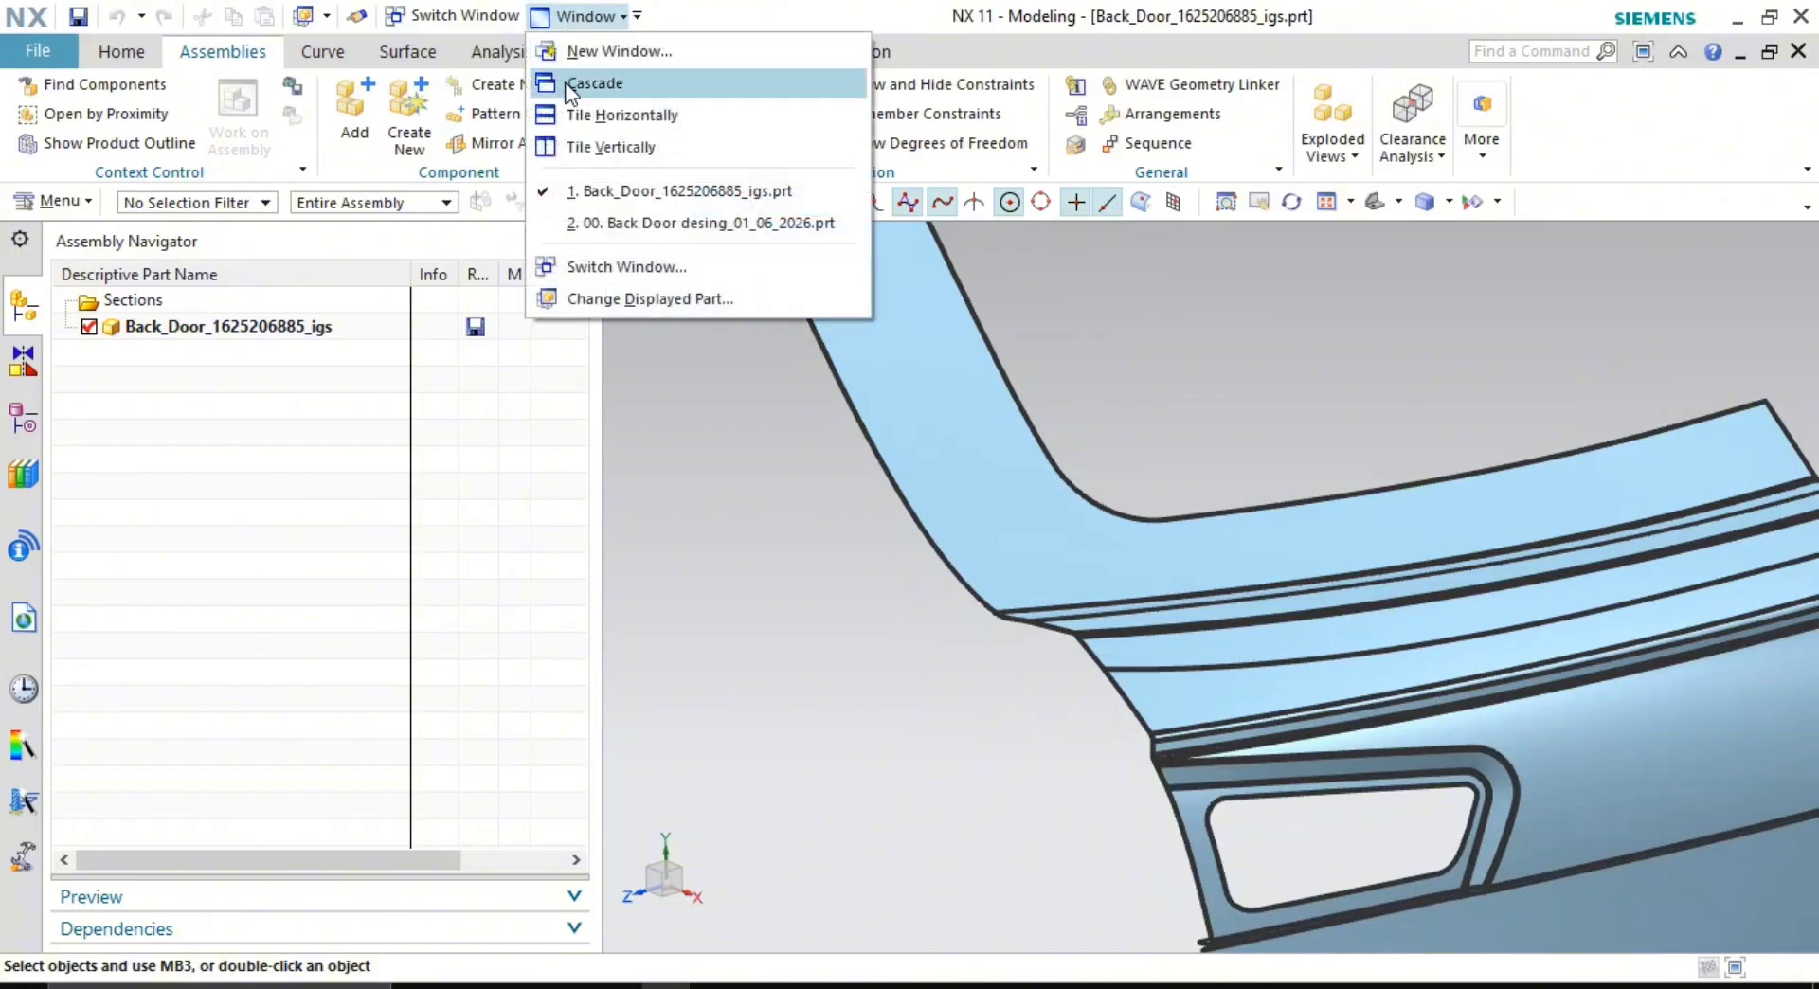
click(633, 225)
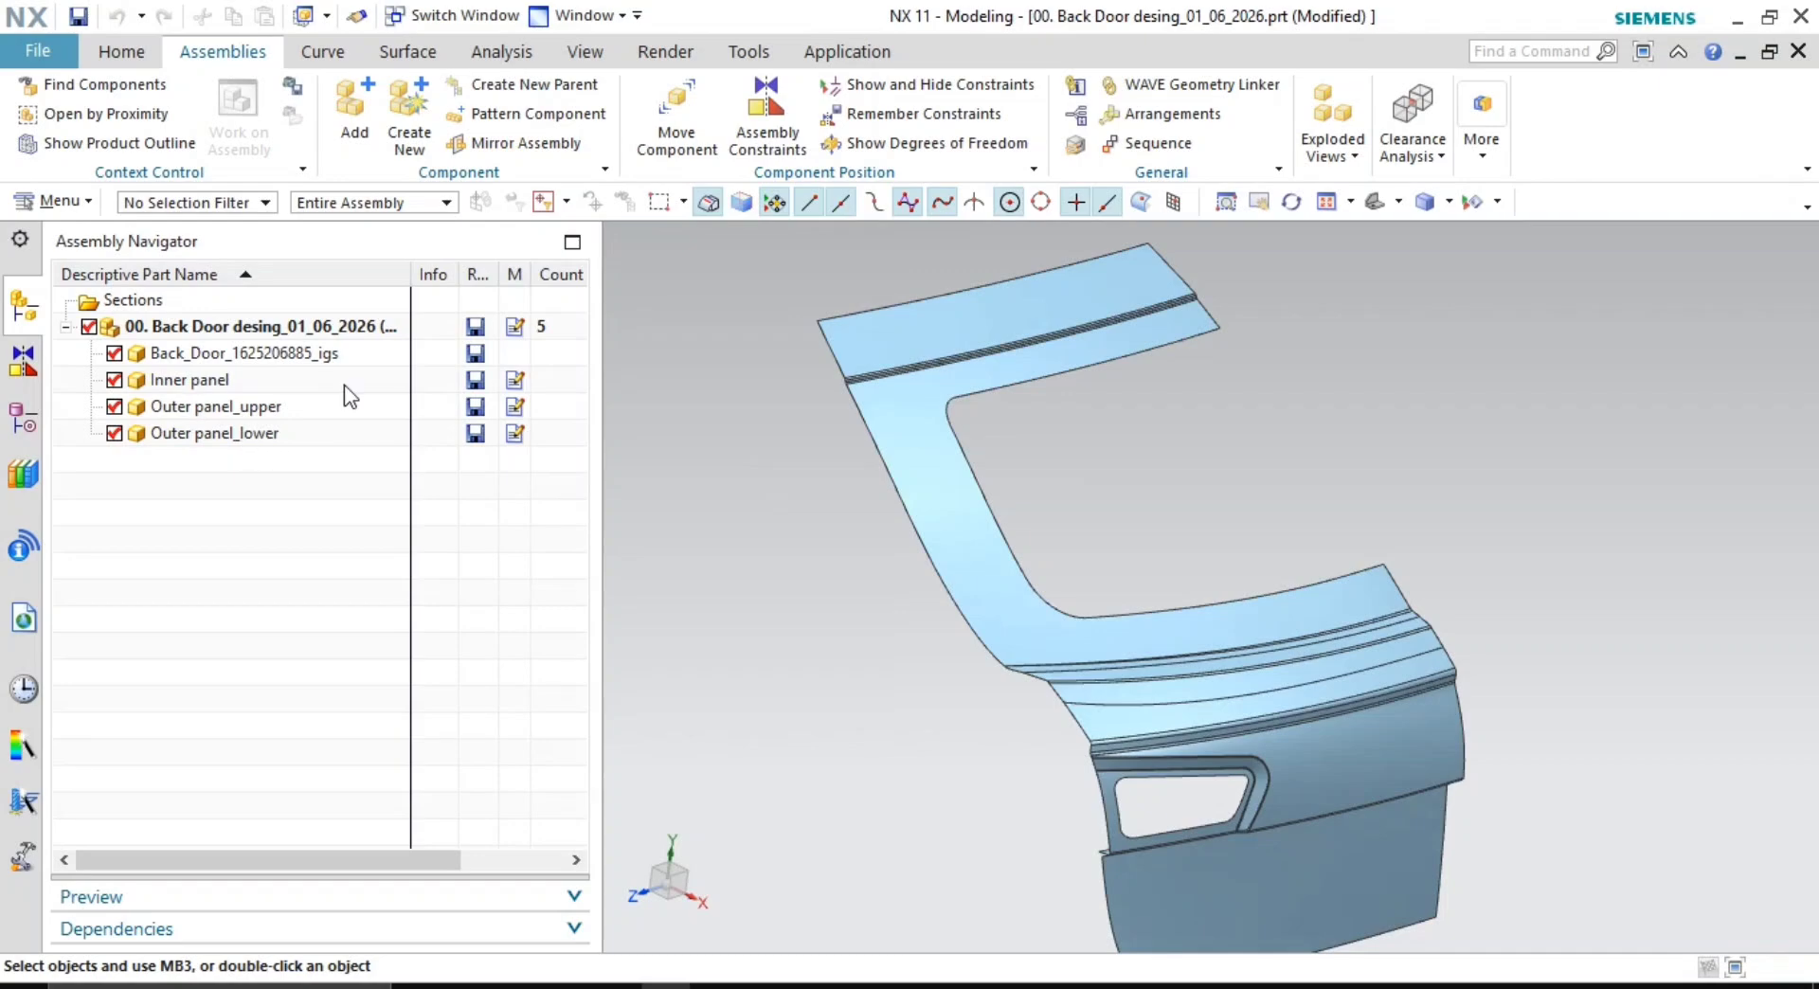
scroll(1013, 485, down, 3)
double_click(213, 353)
scroll(1090, 530, up, 3)
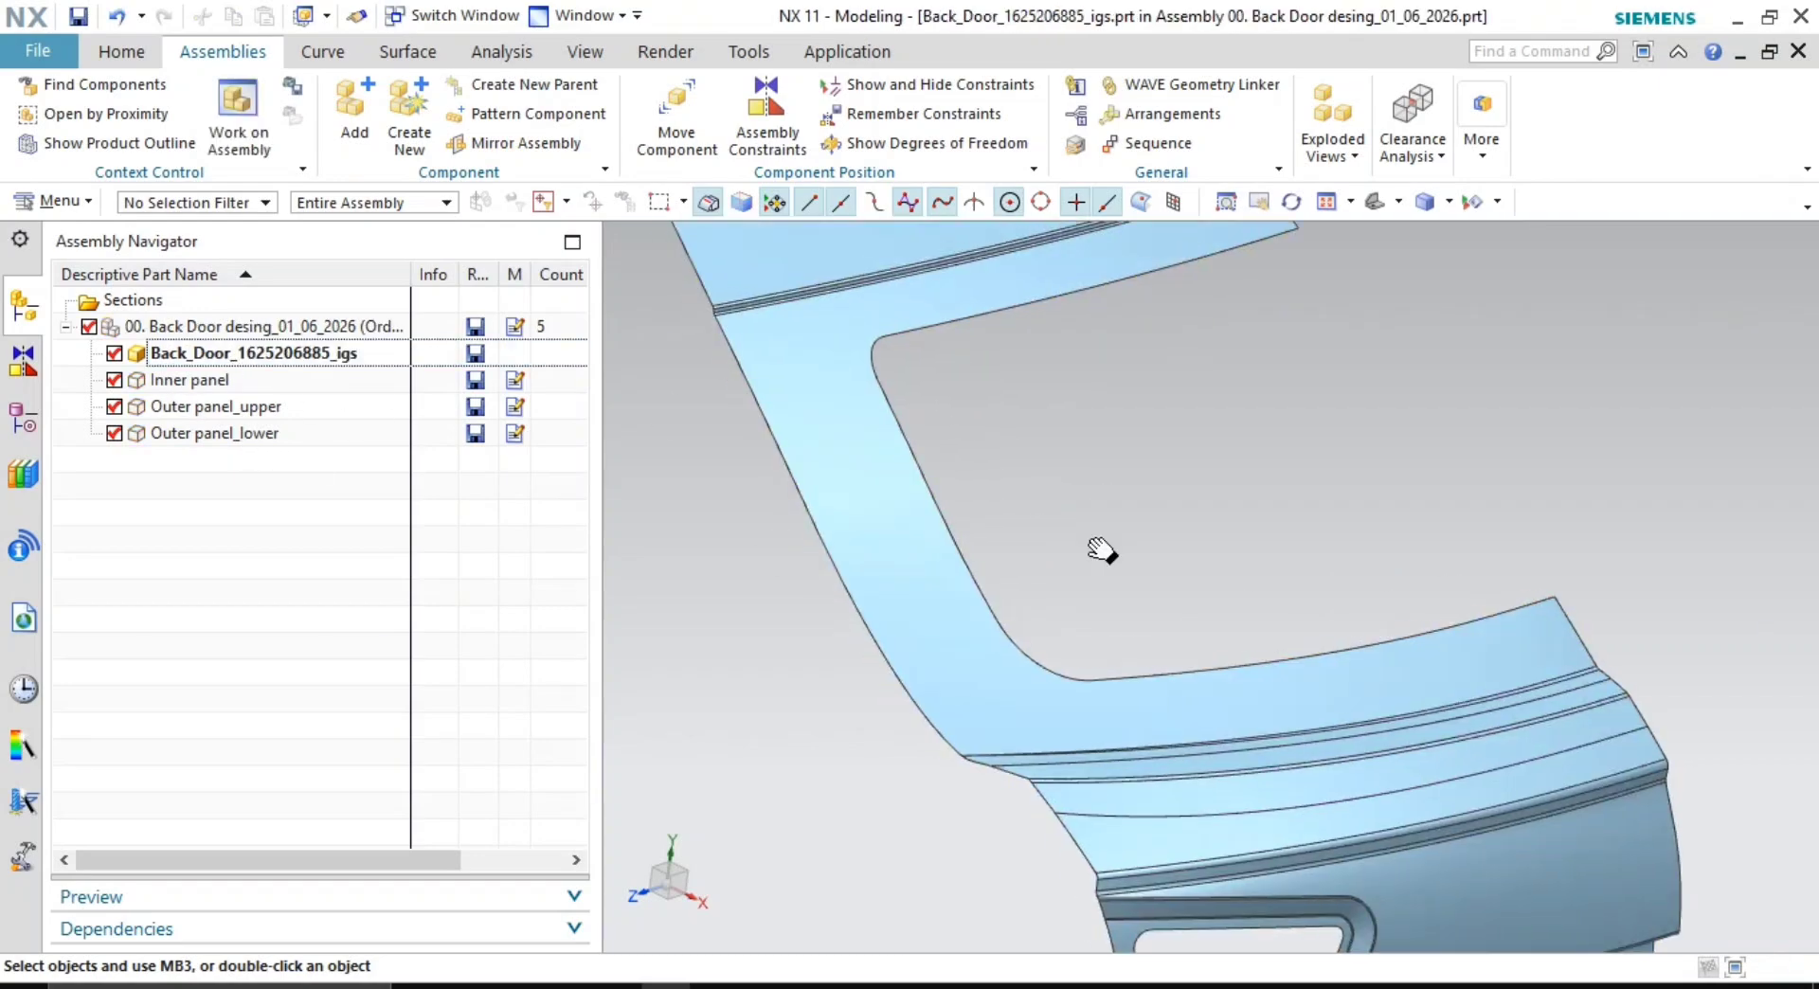
middle_drag(1087, 456, 1099, 519)
- List Body (1) through Body (30) in the Part Navigator's Model History
click(20, 417)
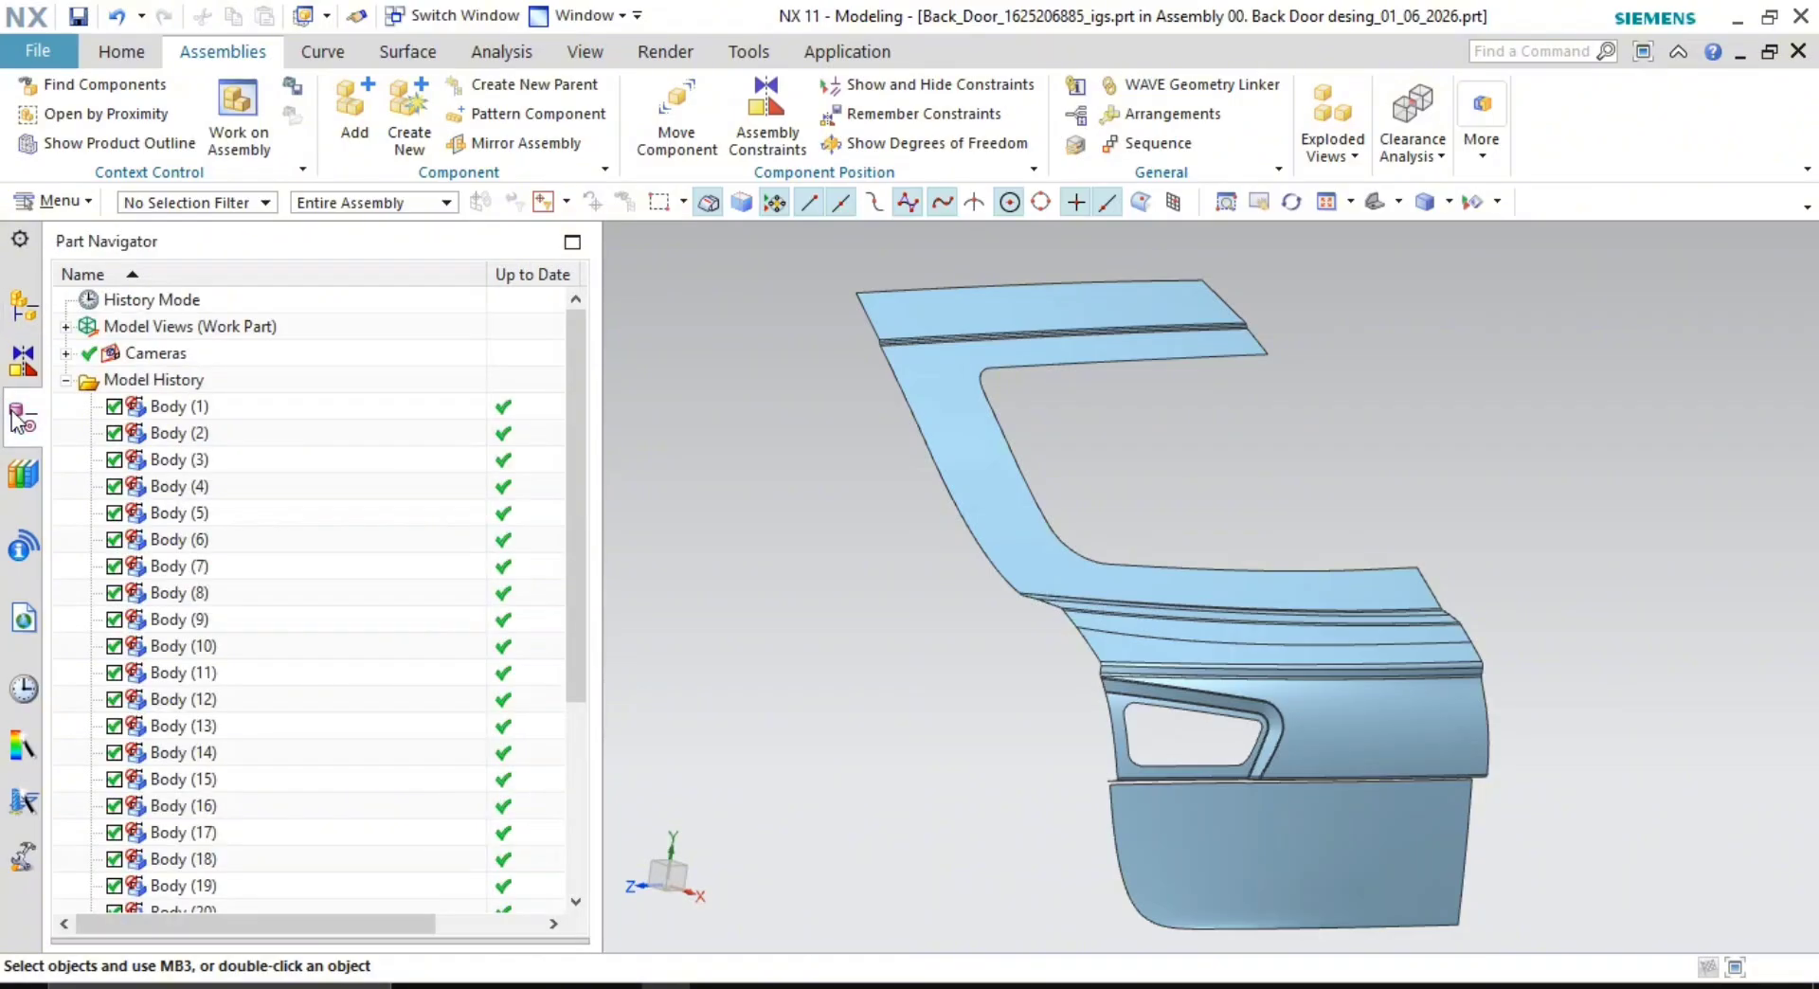
scroll(233, 569, down, 4)
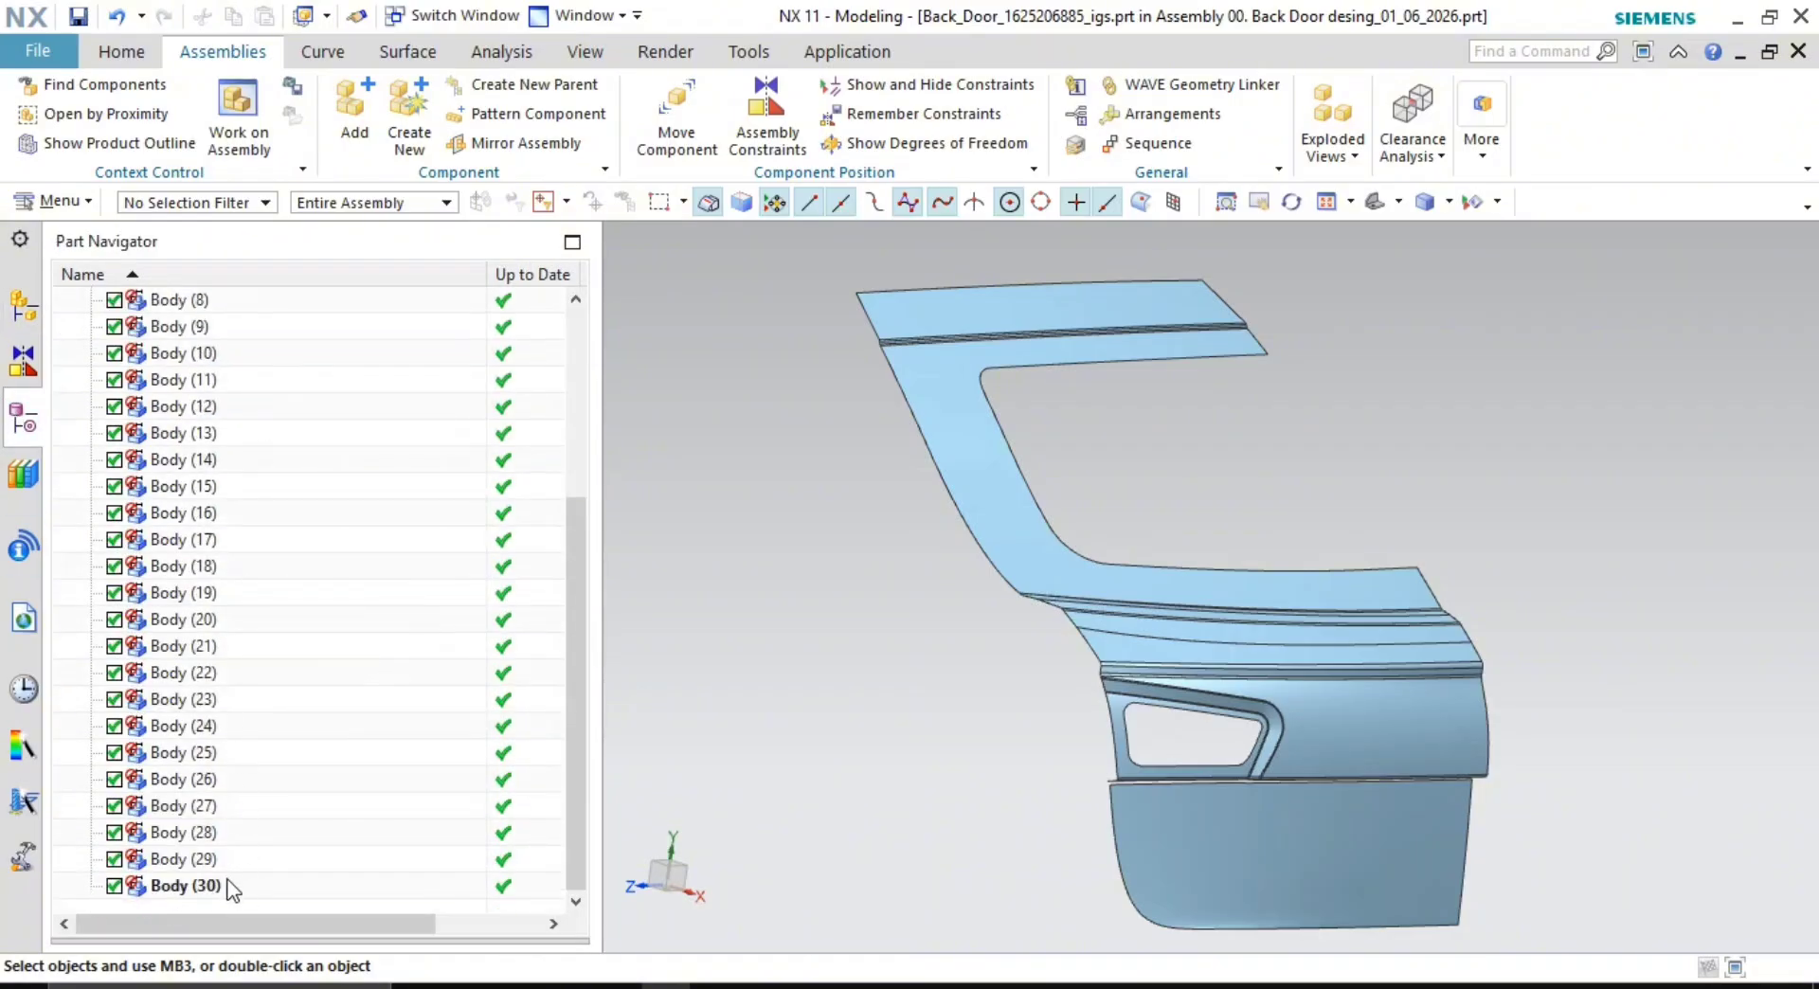
scroll(197, 672, up, 4)
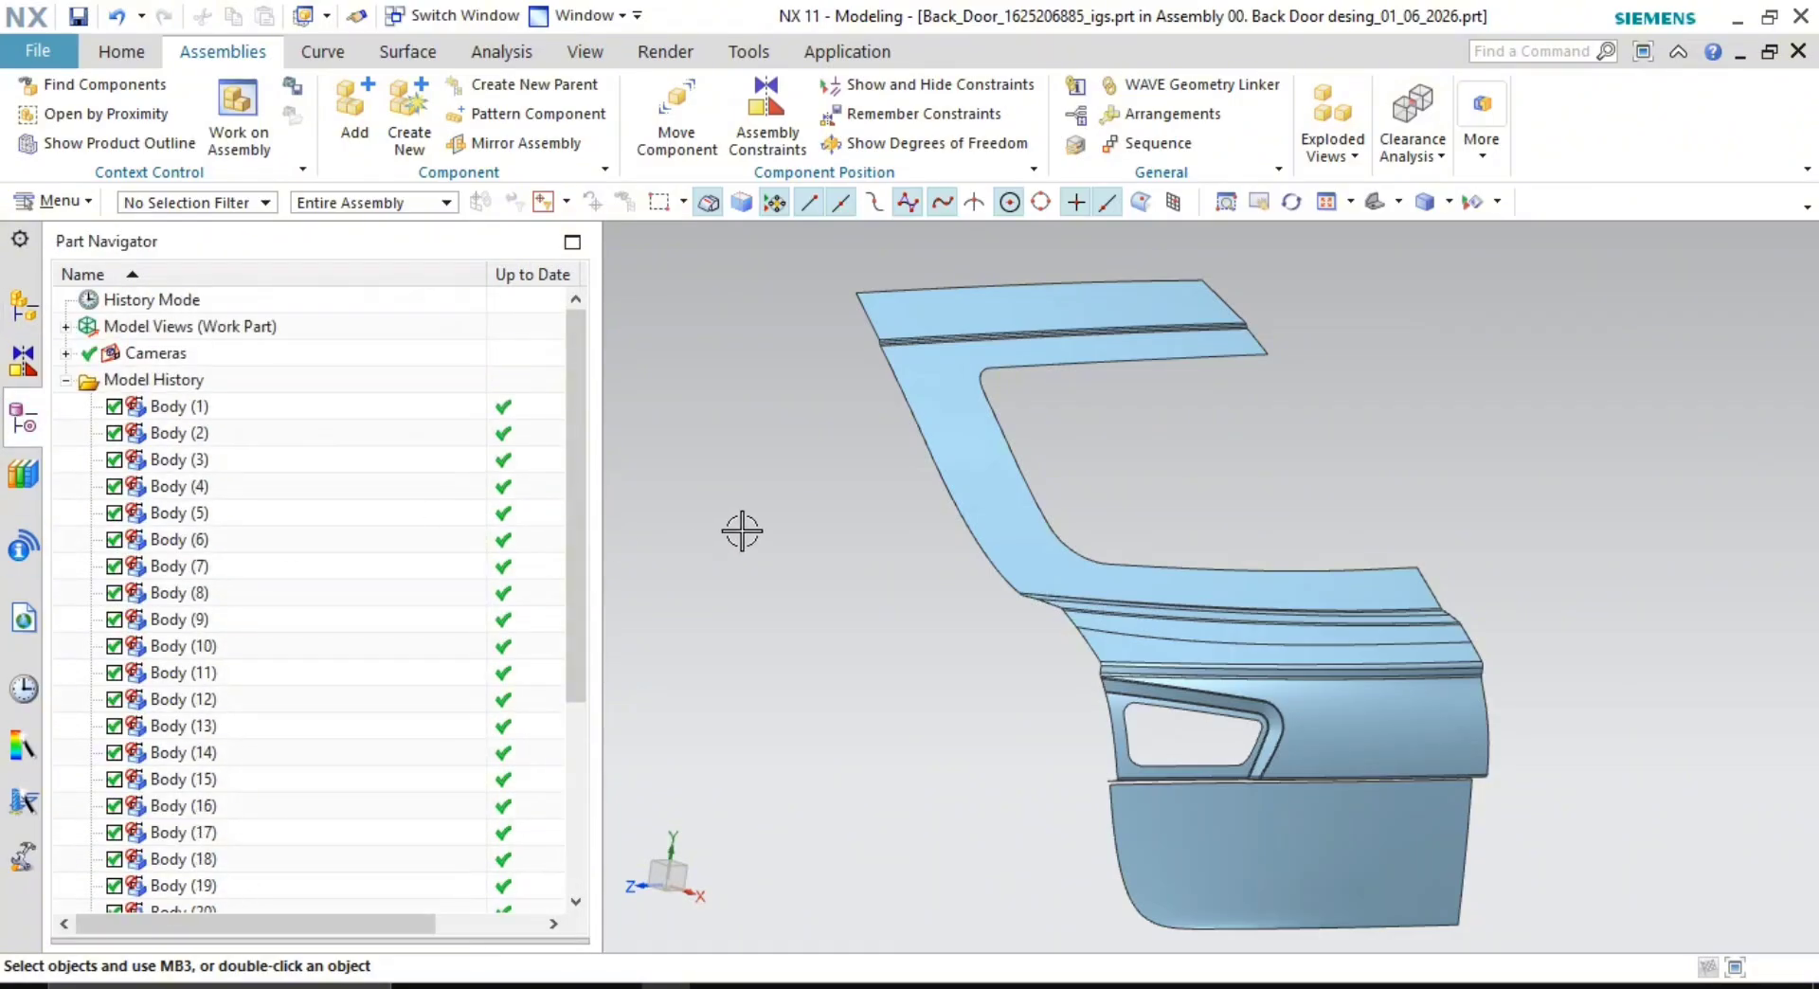
click(175, 407)
scroll(185, 492, down, 4)
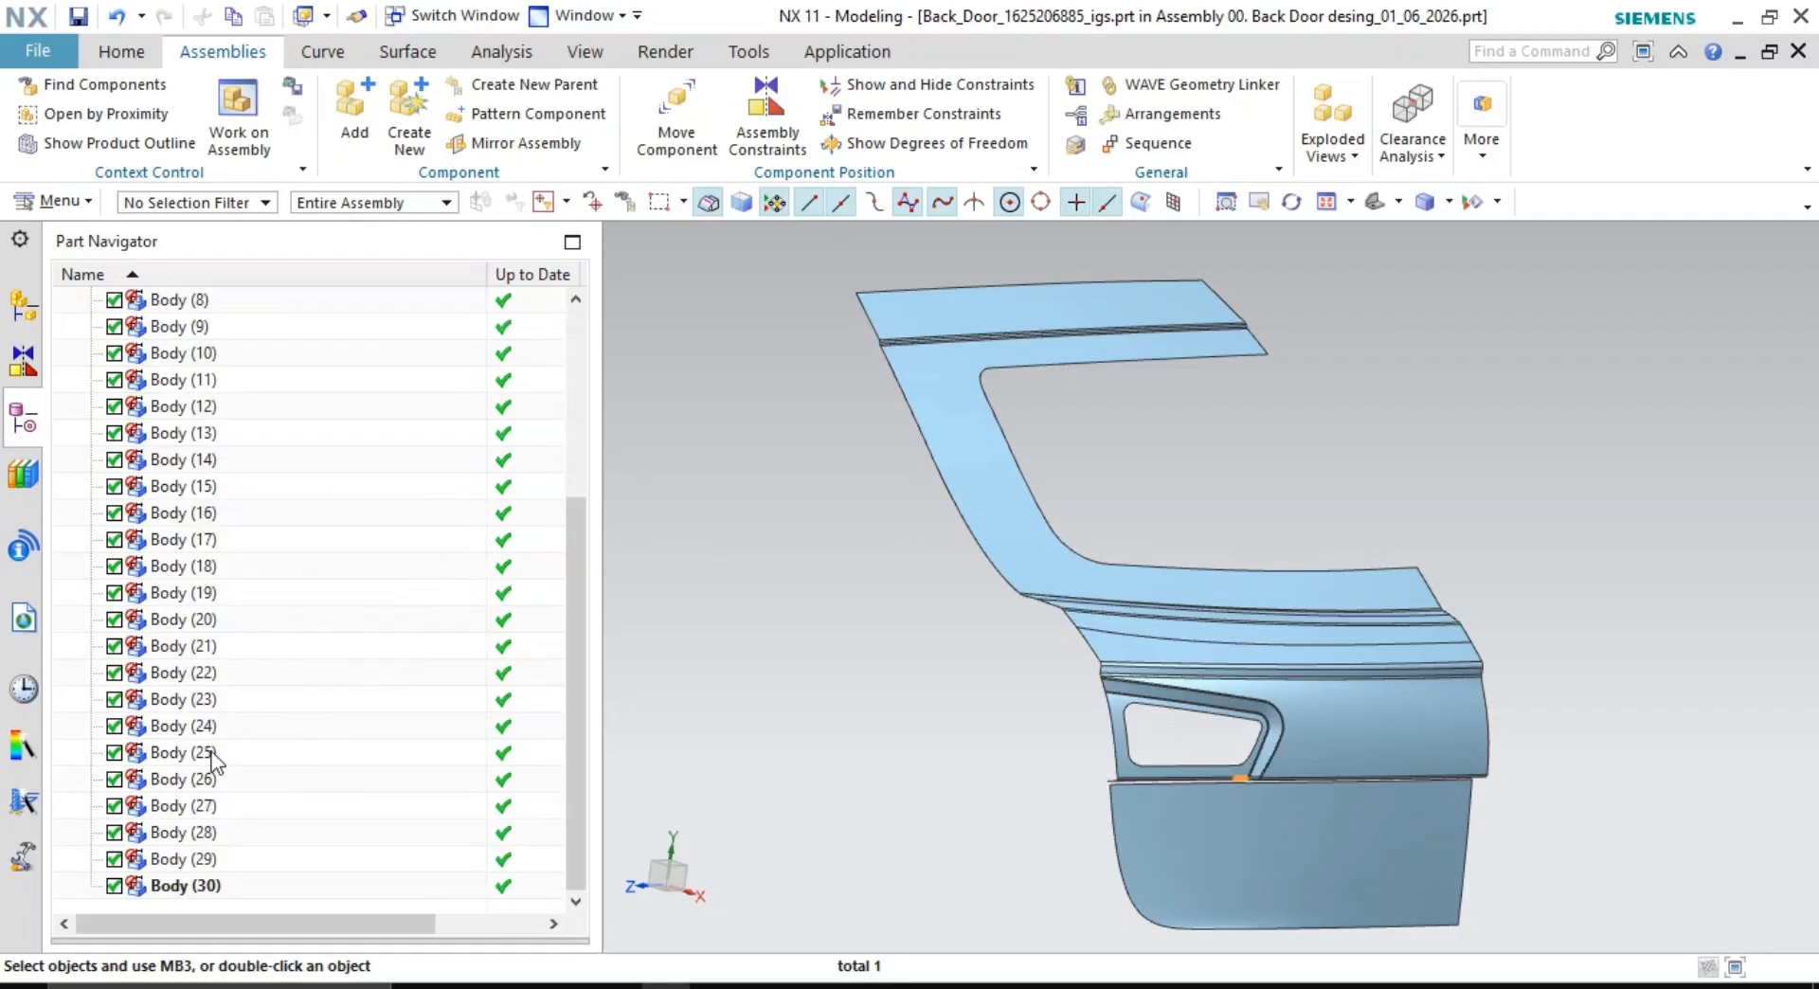
- Select Body (1) through Body (30) and group them into a feature group named 'Class A inputs'
shift+click(185, 886)
right_click(237, 473)
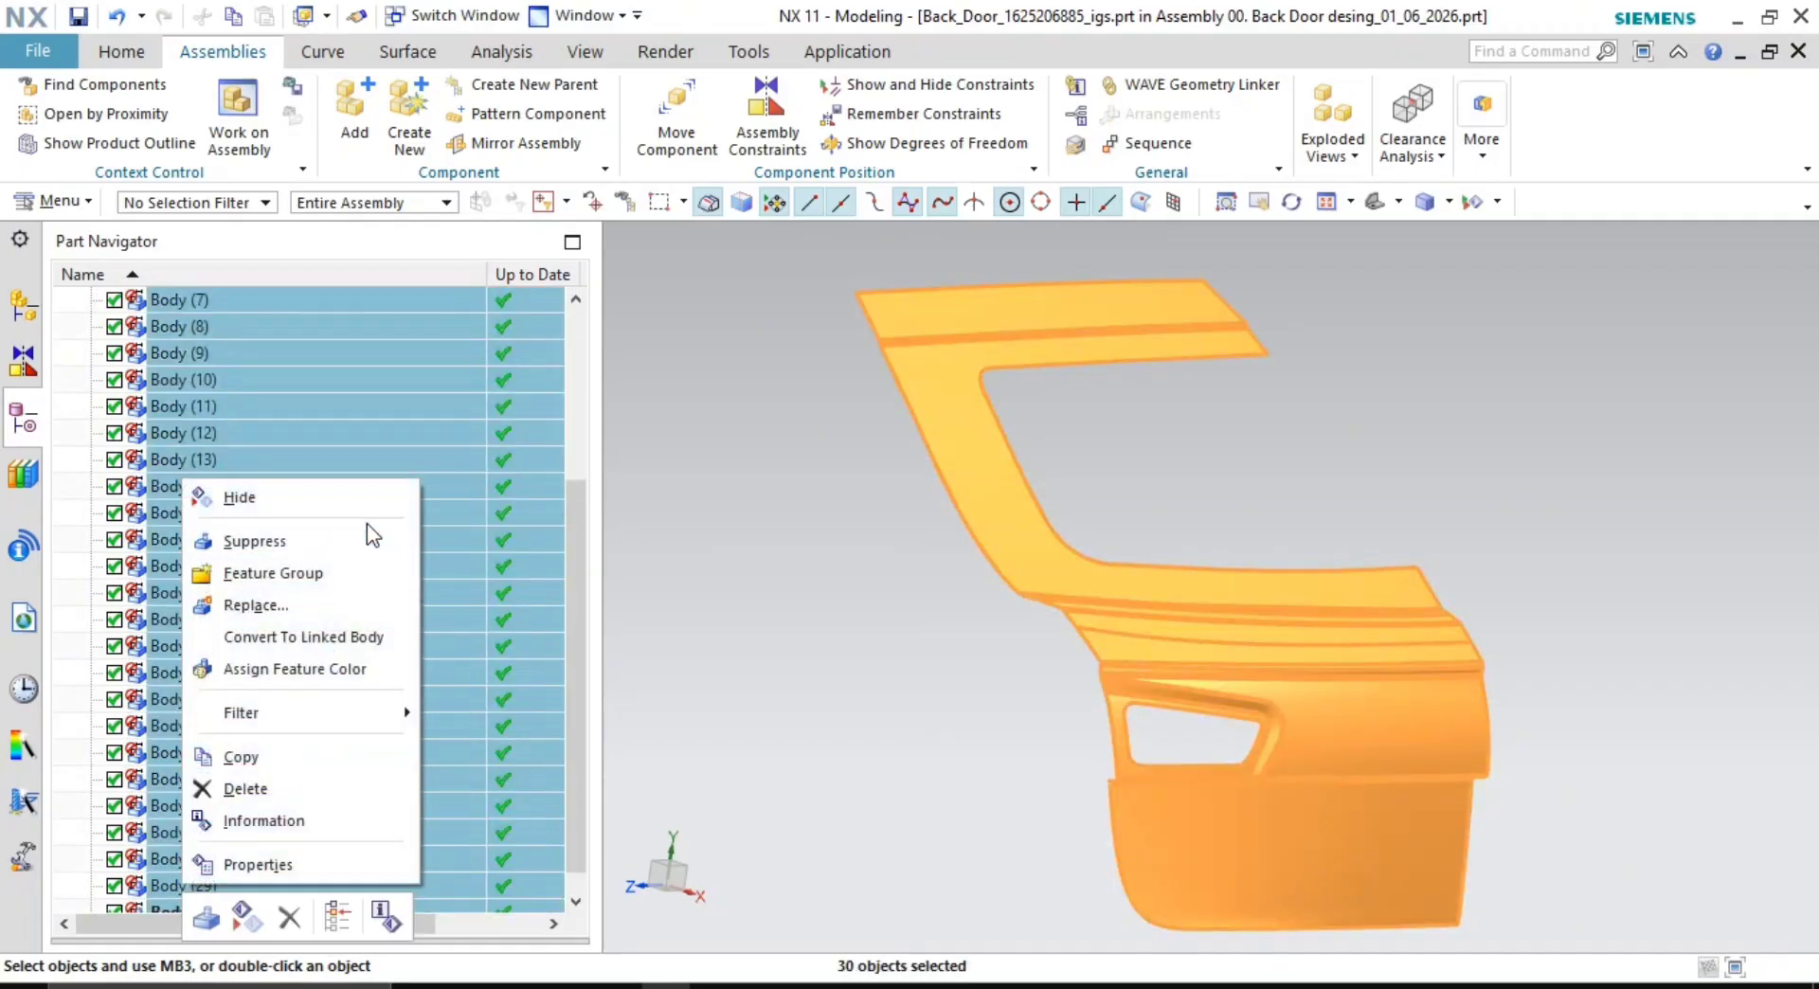
click(352, 572)
text(C)
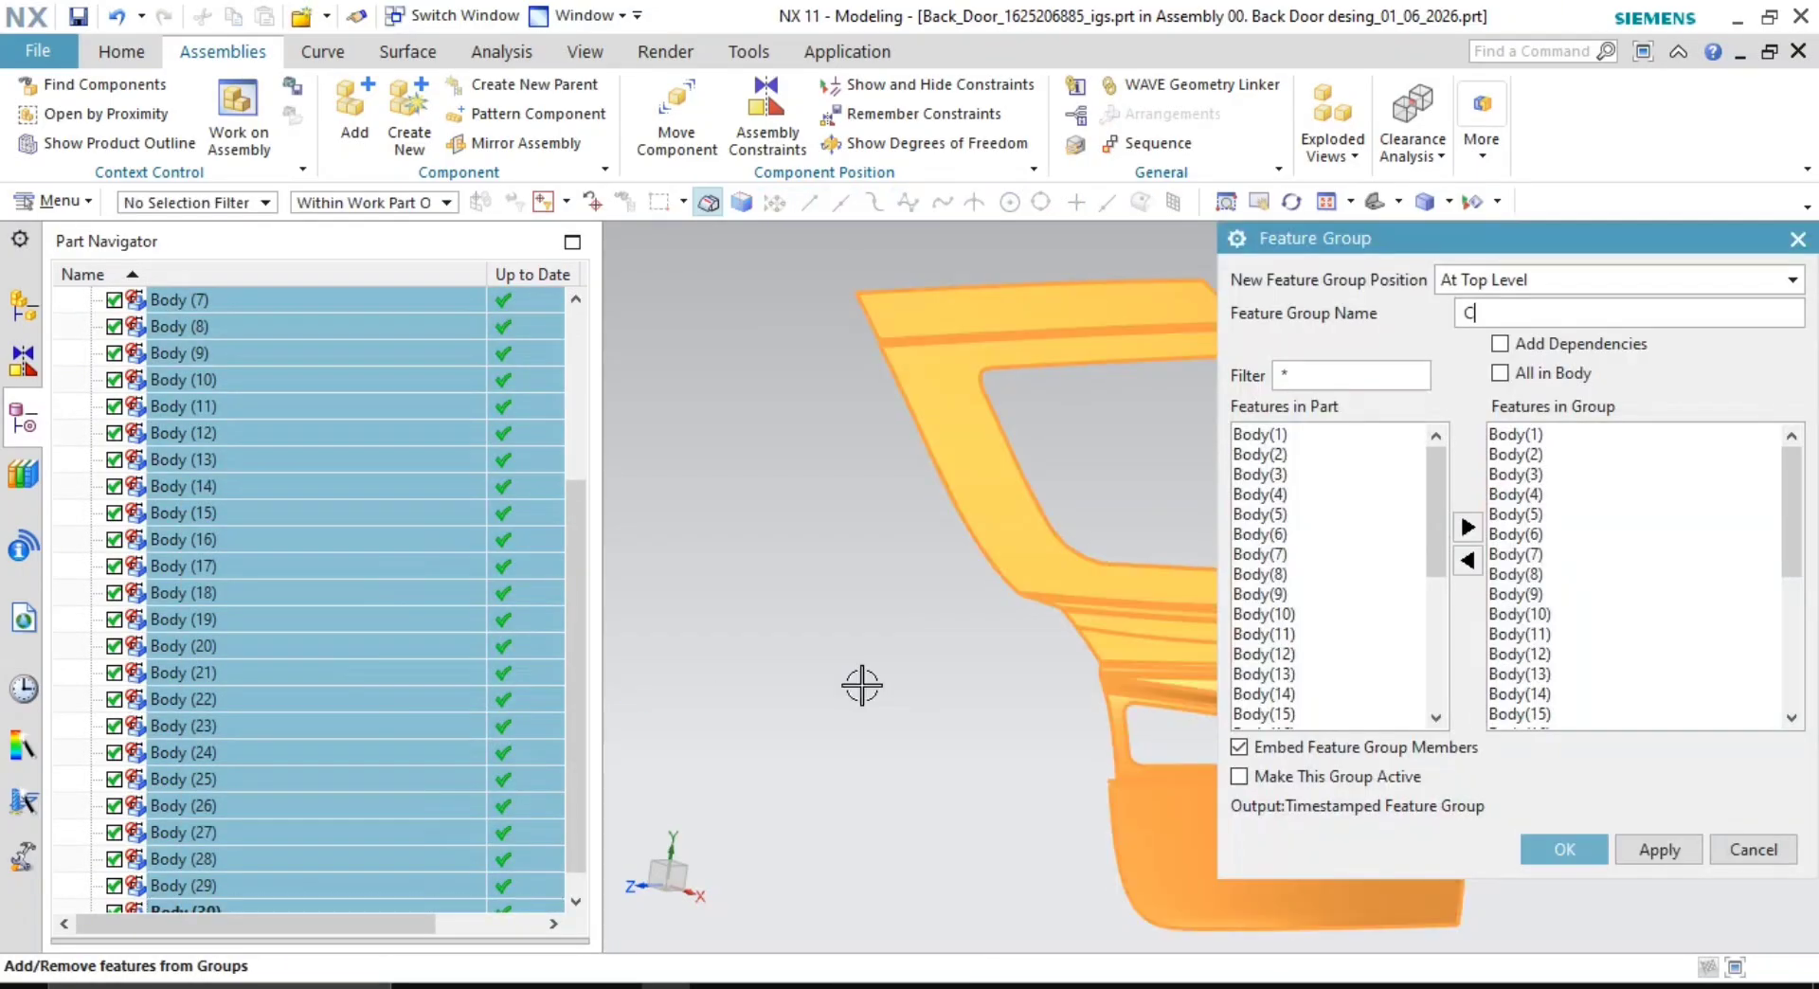
key(BackSpace)
text(Class A inputs)
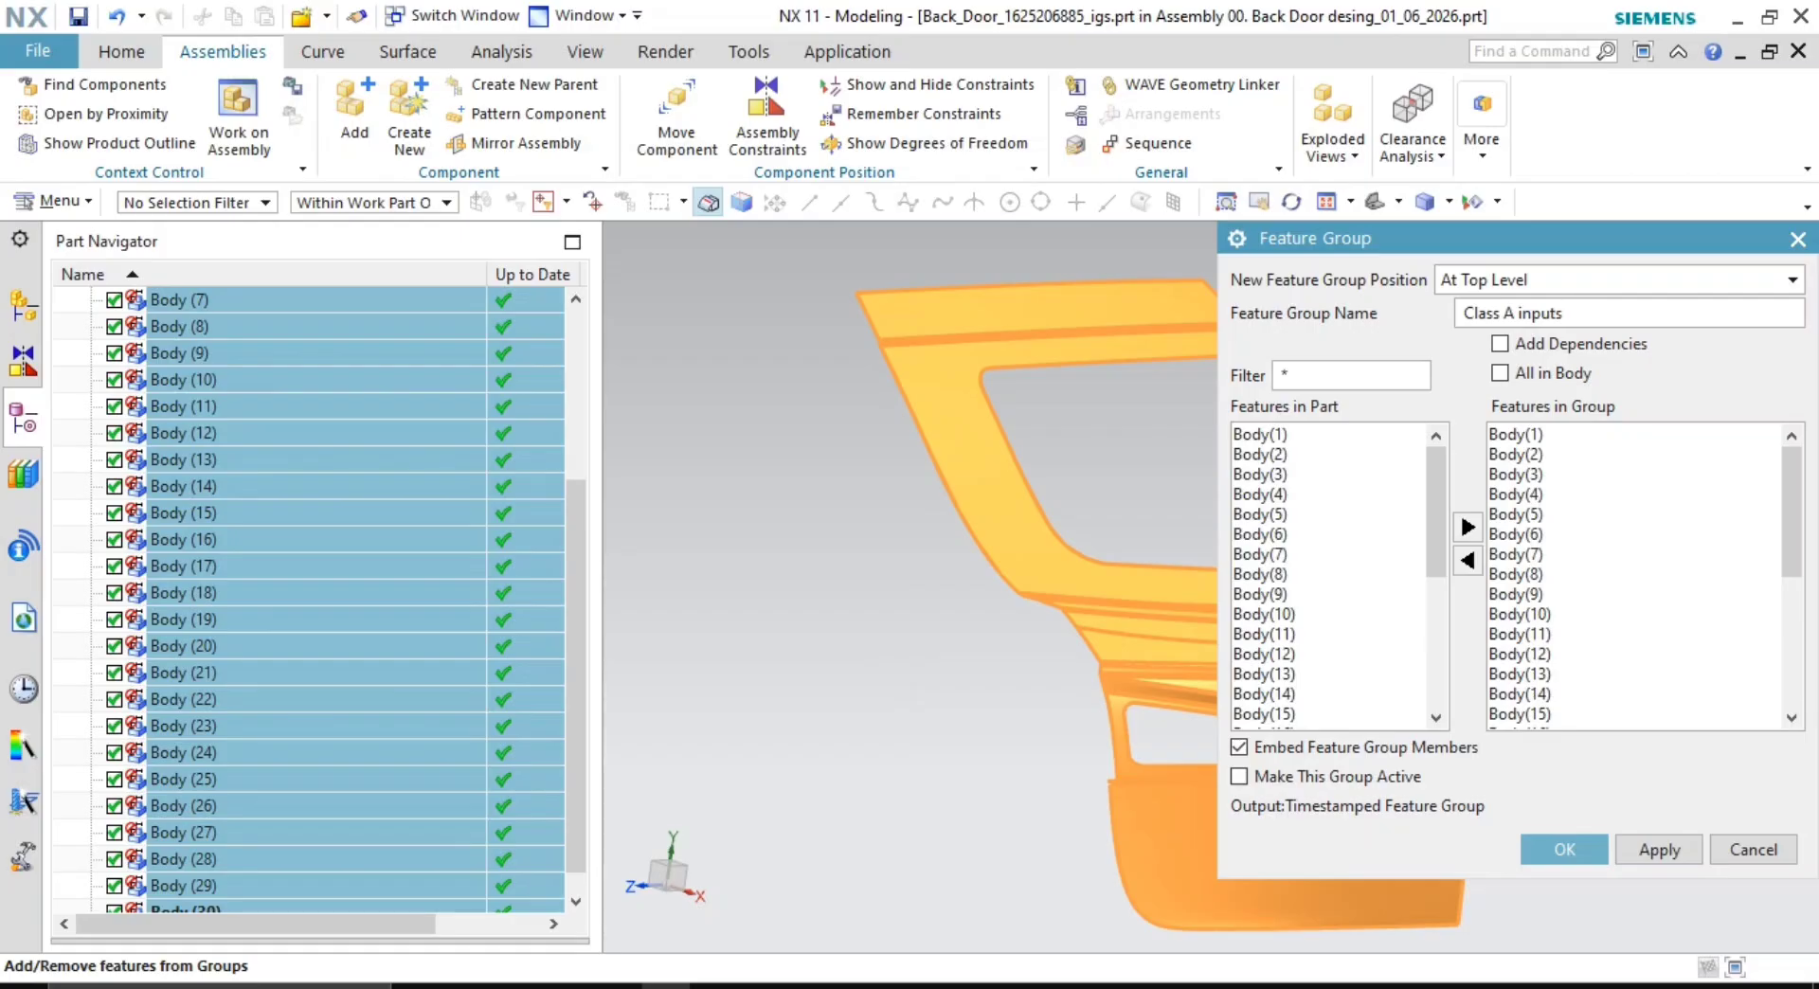
key(Return)
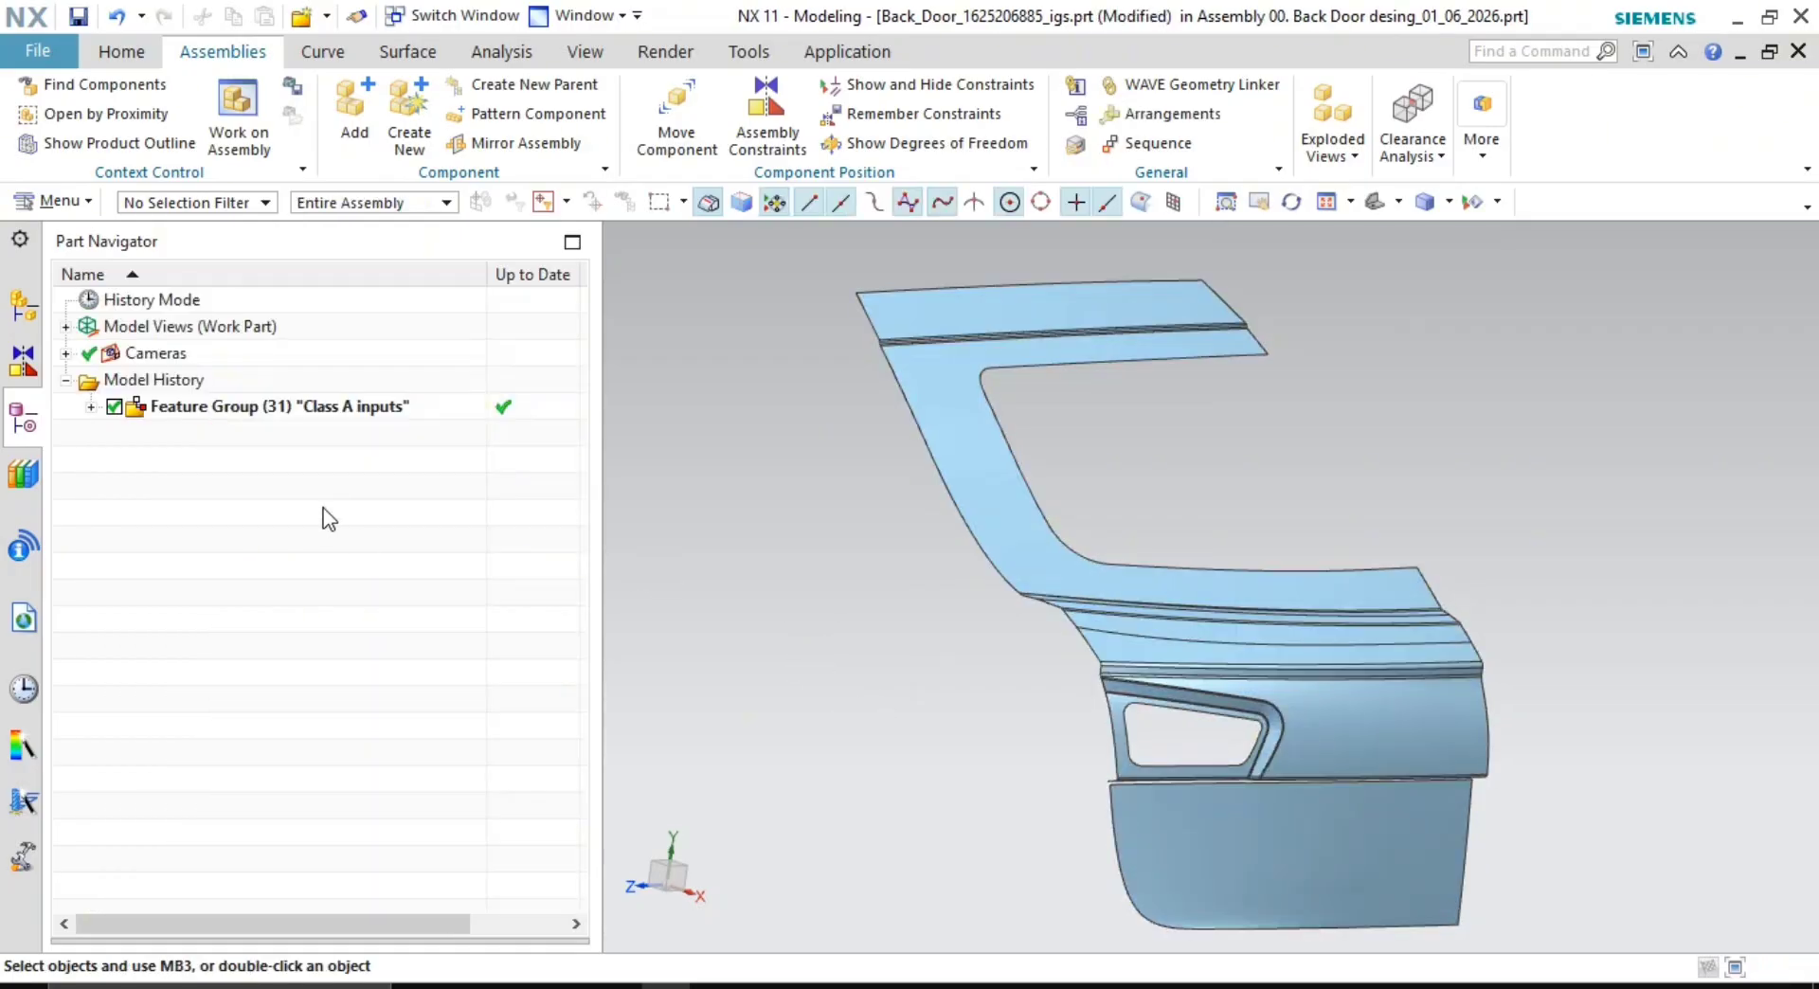
middle_drag(1092, 458, 1089, 479)
scroll(1145, 540, up, 3)
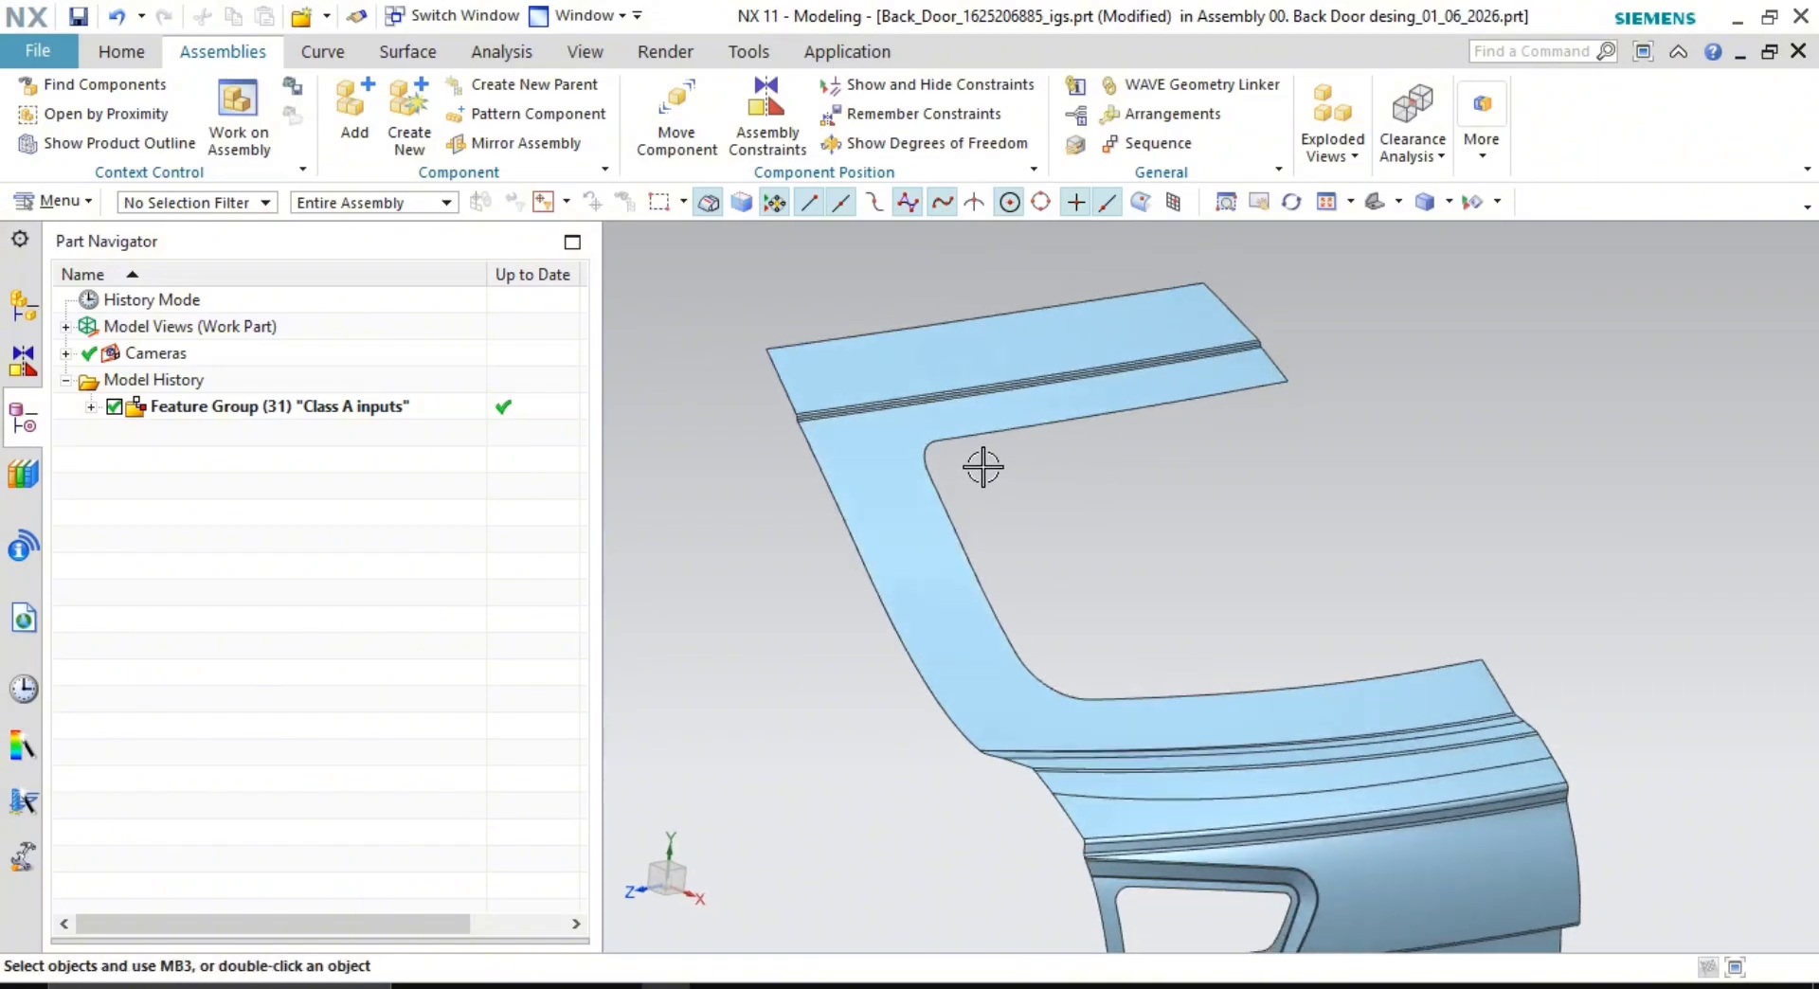
scroll(979, 466, up, 5)
middle_drag(972, 644, 1018, 482)
scroll(1018, 483, up, 5)
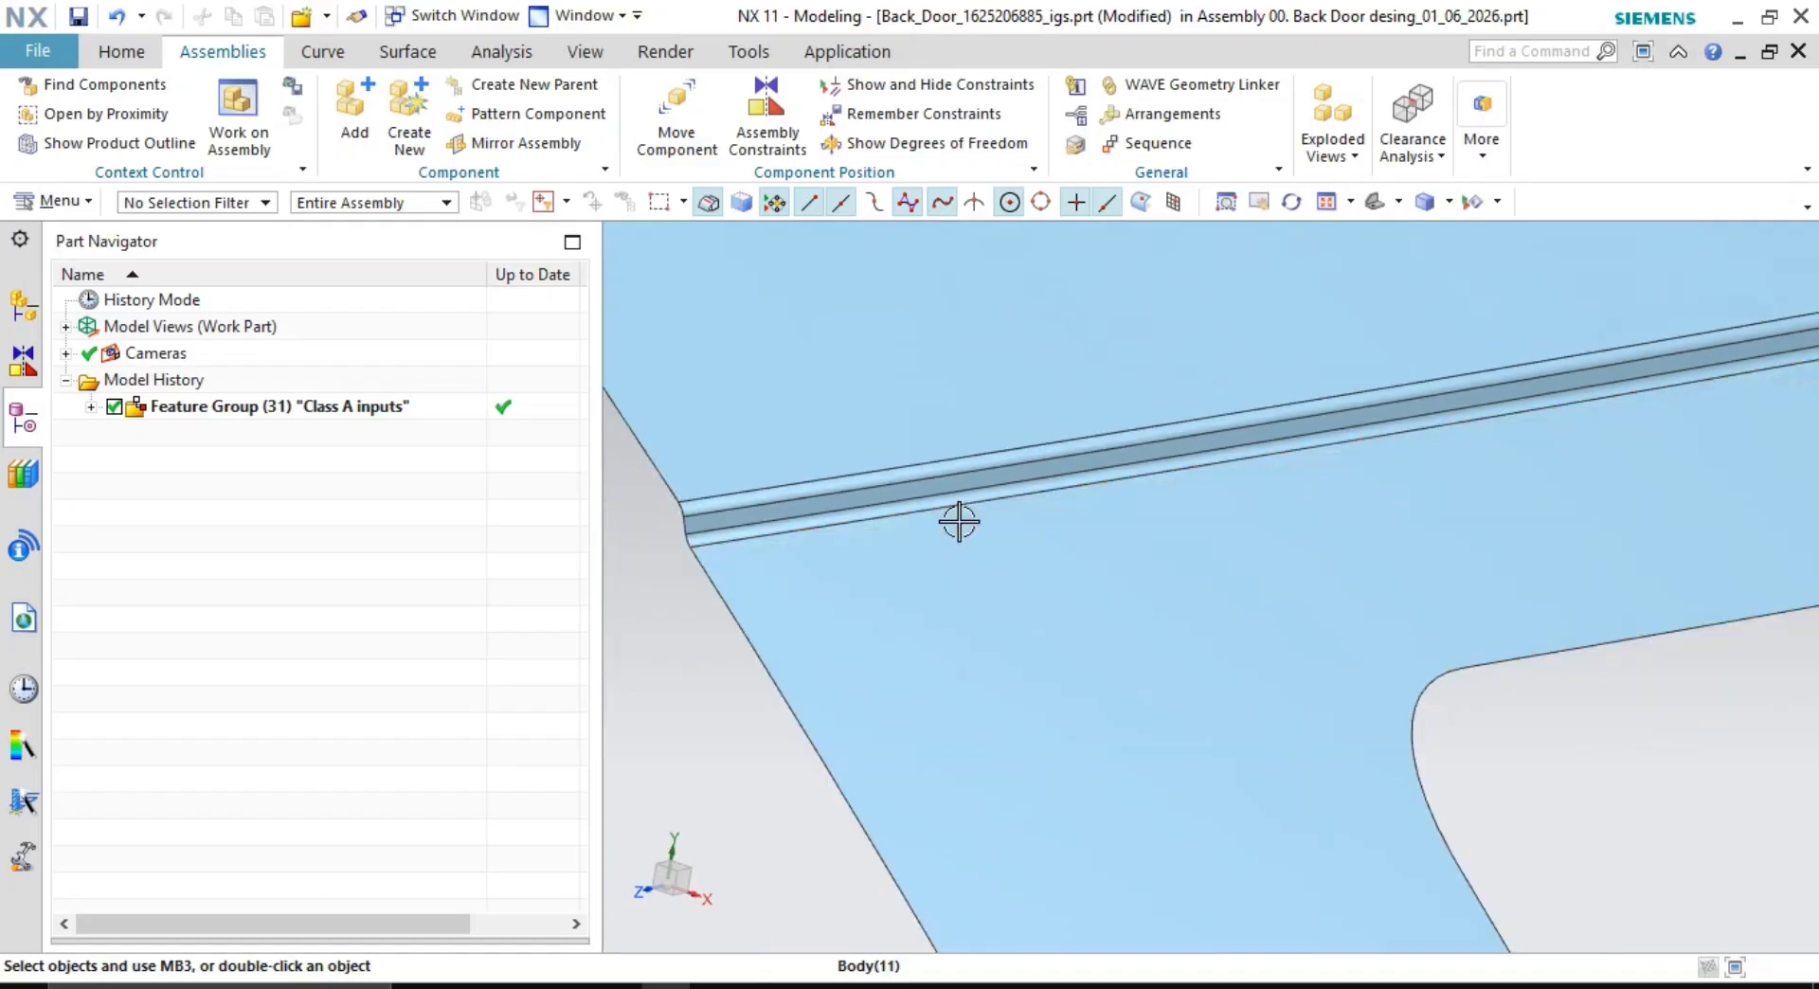
scroll(808, 535, up, 5)
scroll(896, 477, down, 2)
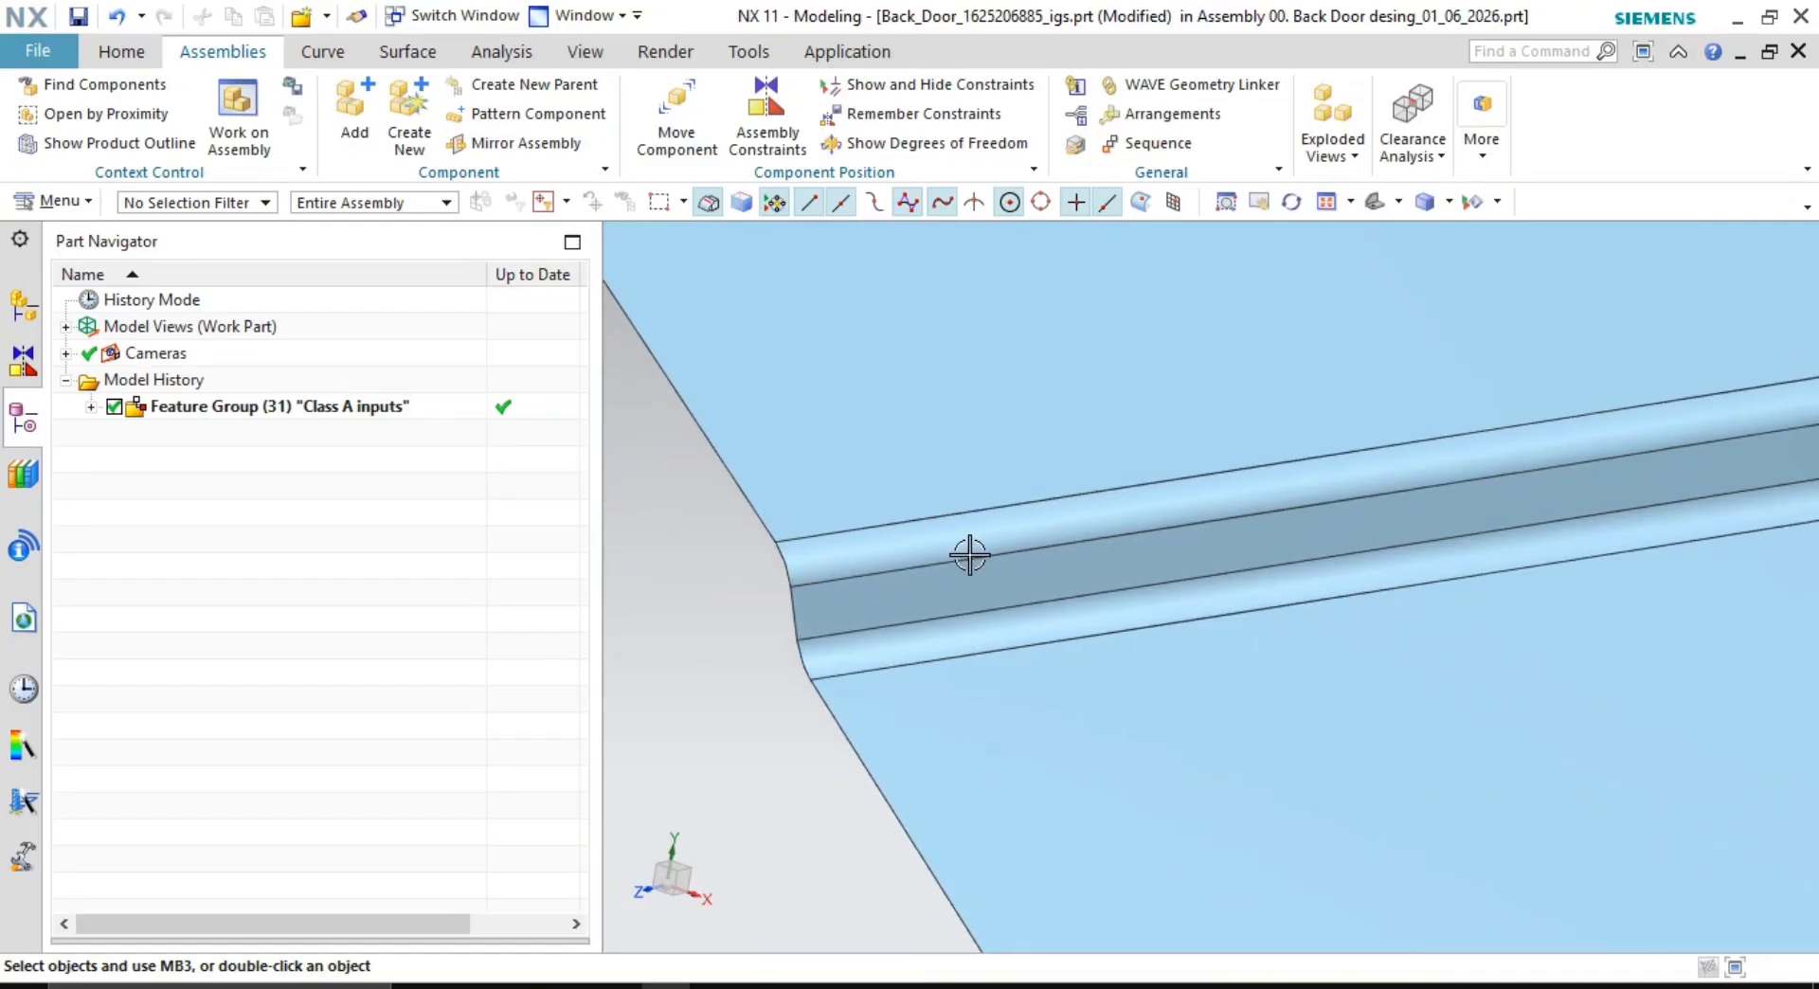
scroll(1109, 717, down, 2)
scroll(1109, 717, down, 5)
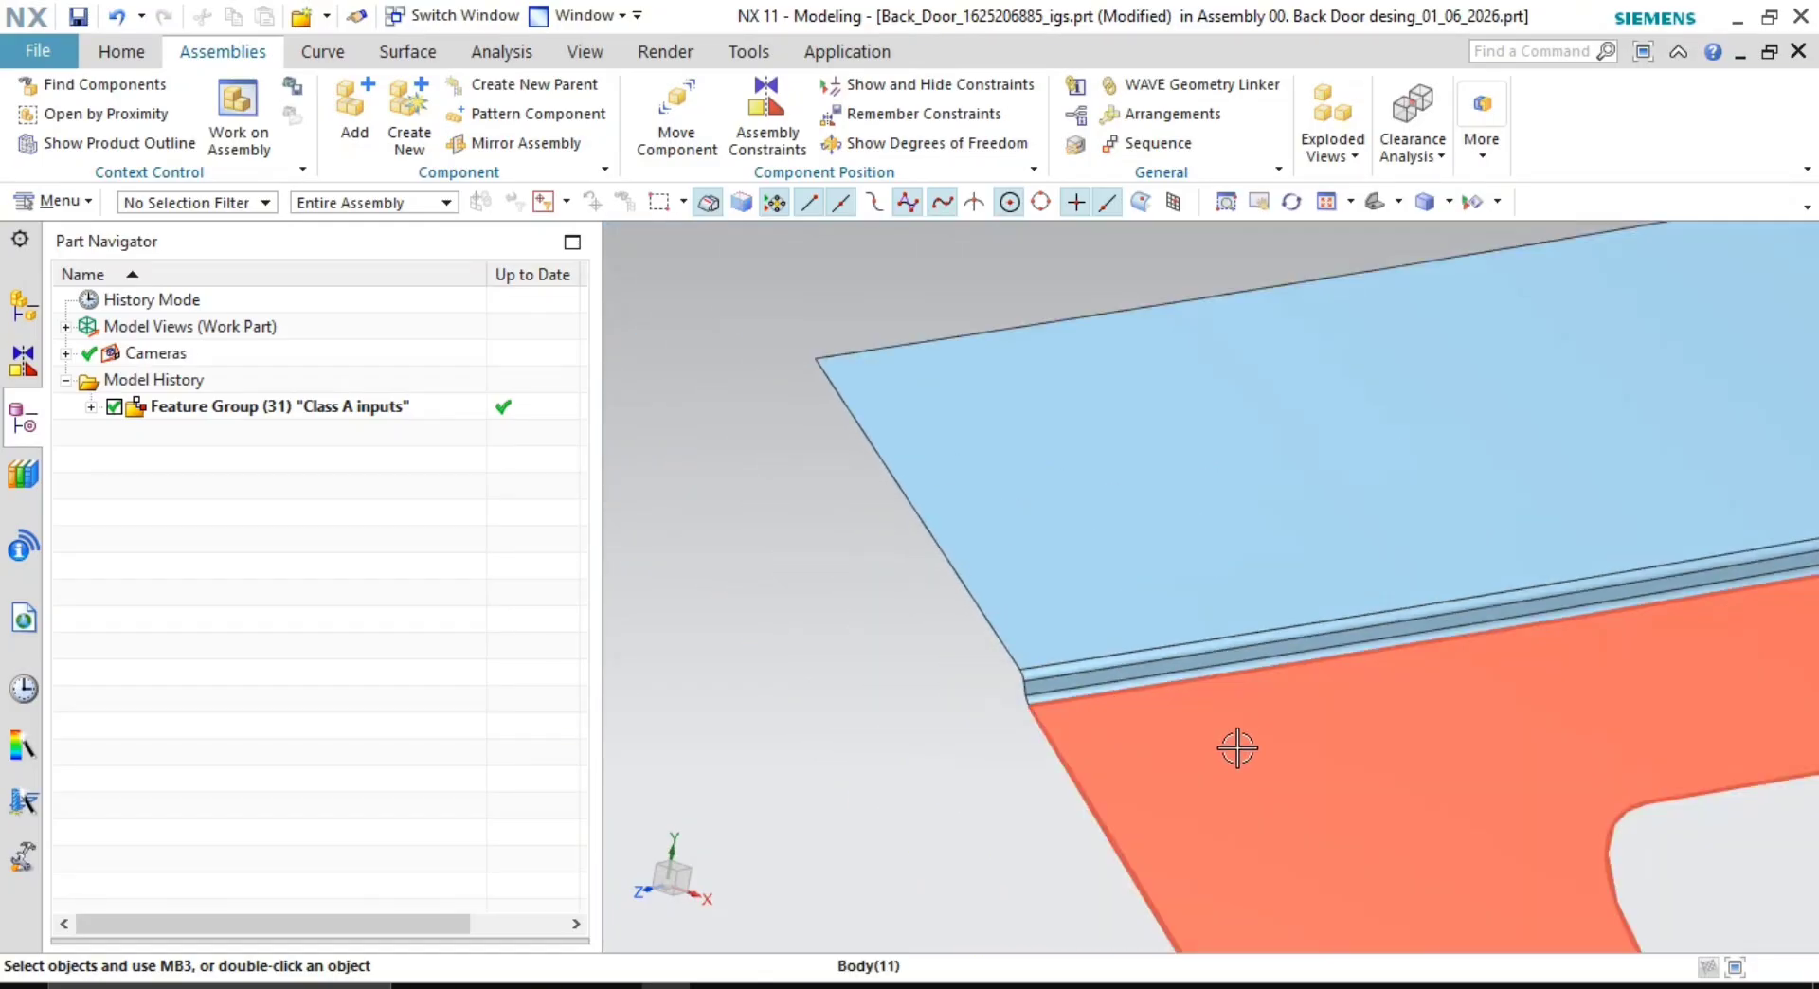
shift+middle_drag(1390, 794, 1337, 646)
scroll(1234, 661, up, 2)
scroll(1178, 609, up, 3)
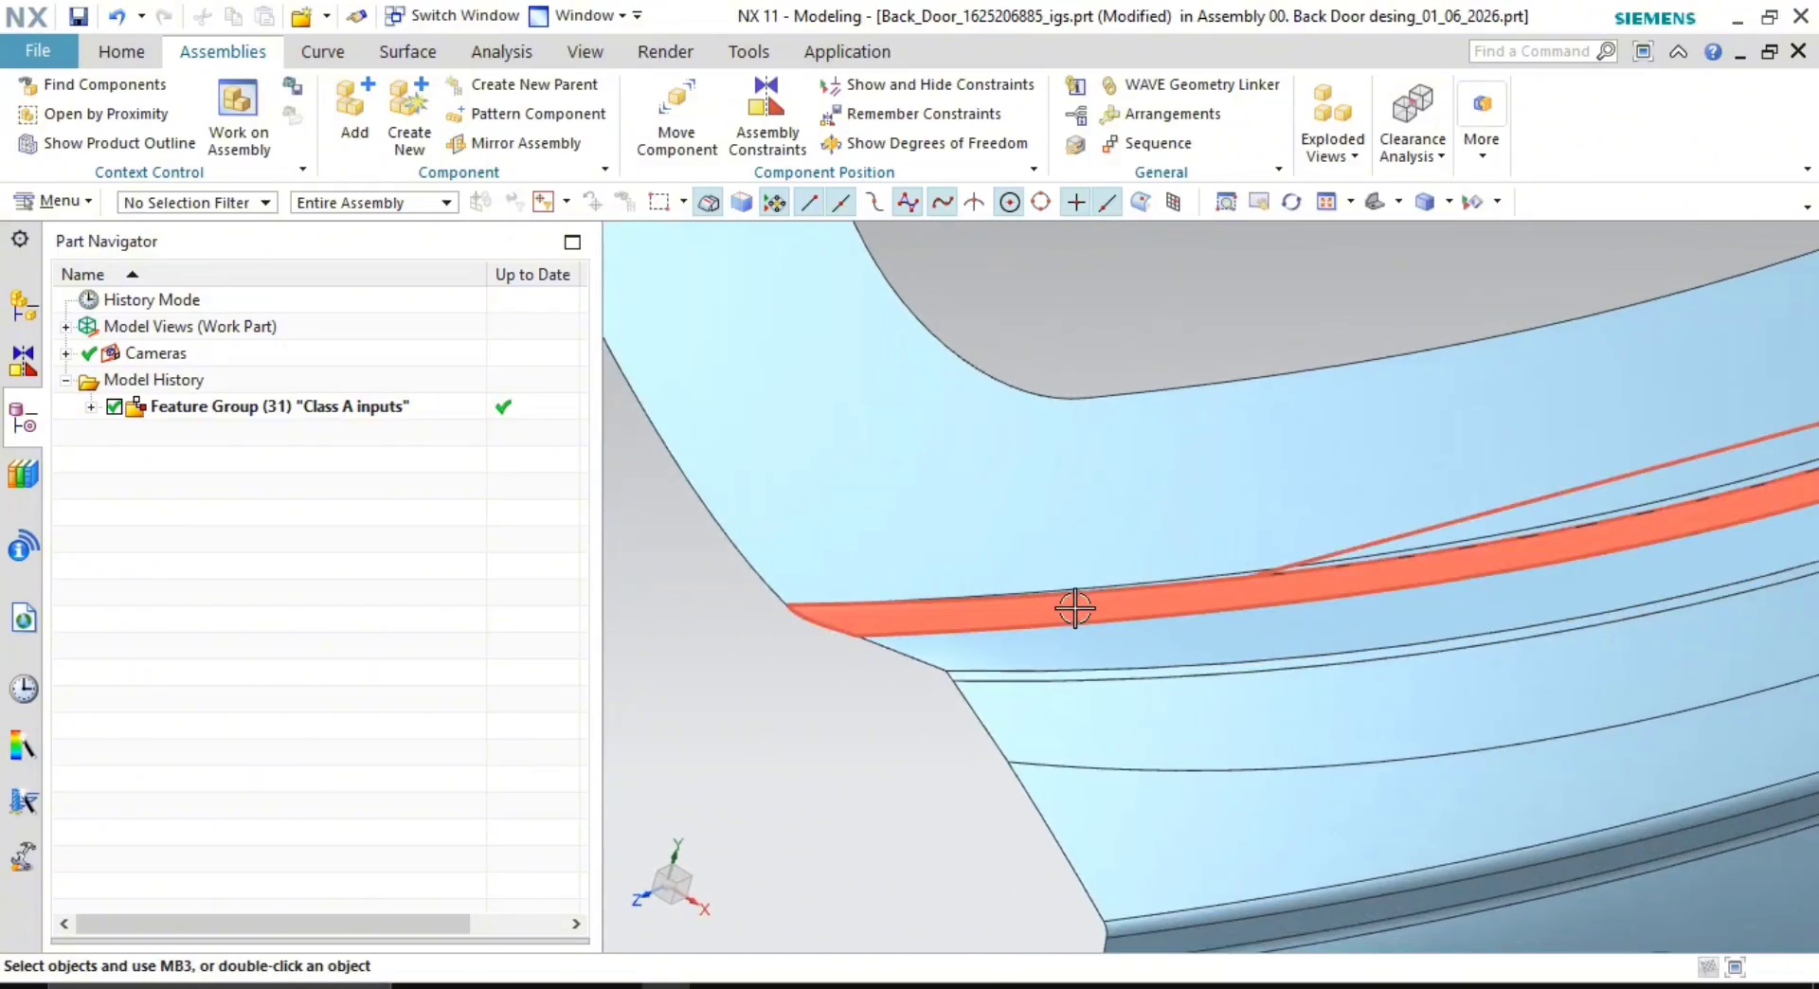
scroll(1105, 609, down, 2)
shift+middle_drag(1105, 609, 1082, 626)
scroll(1072, 621, up, 1)
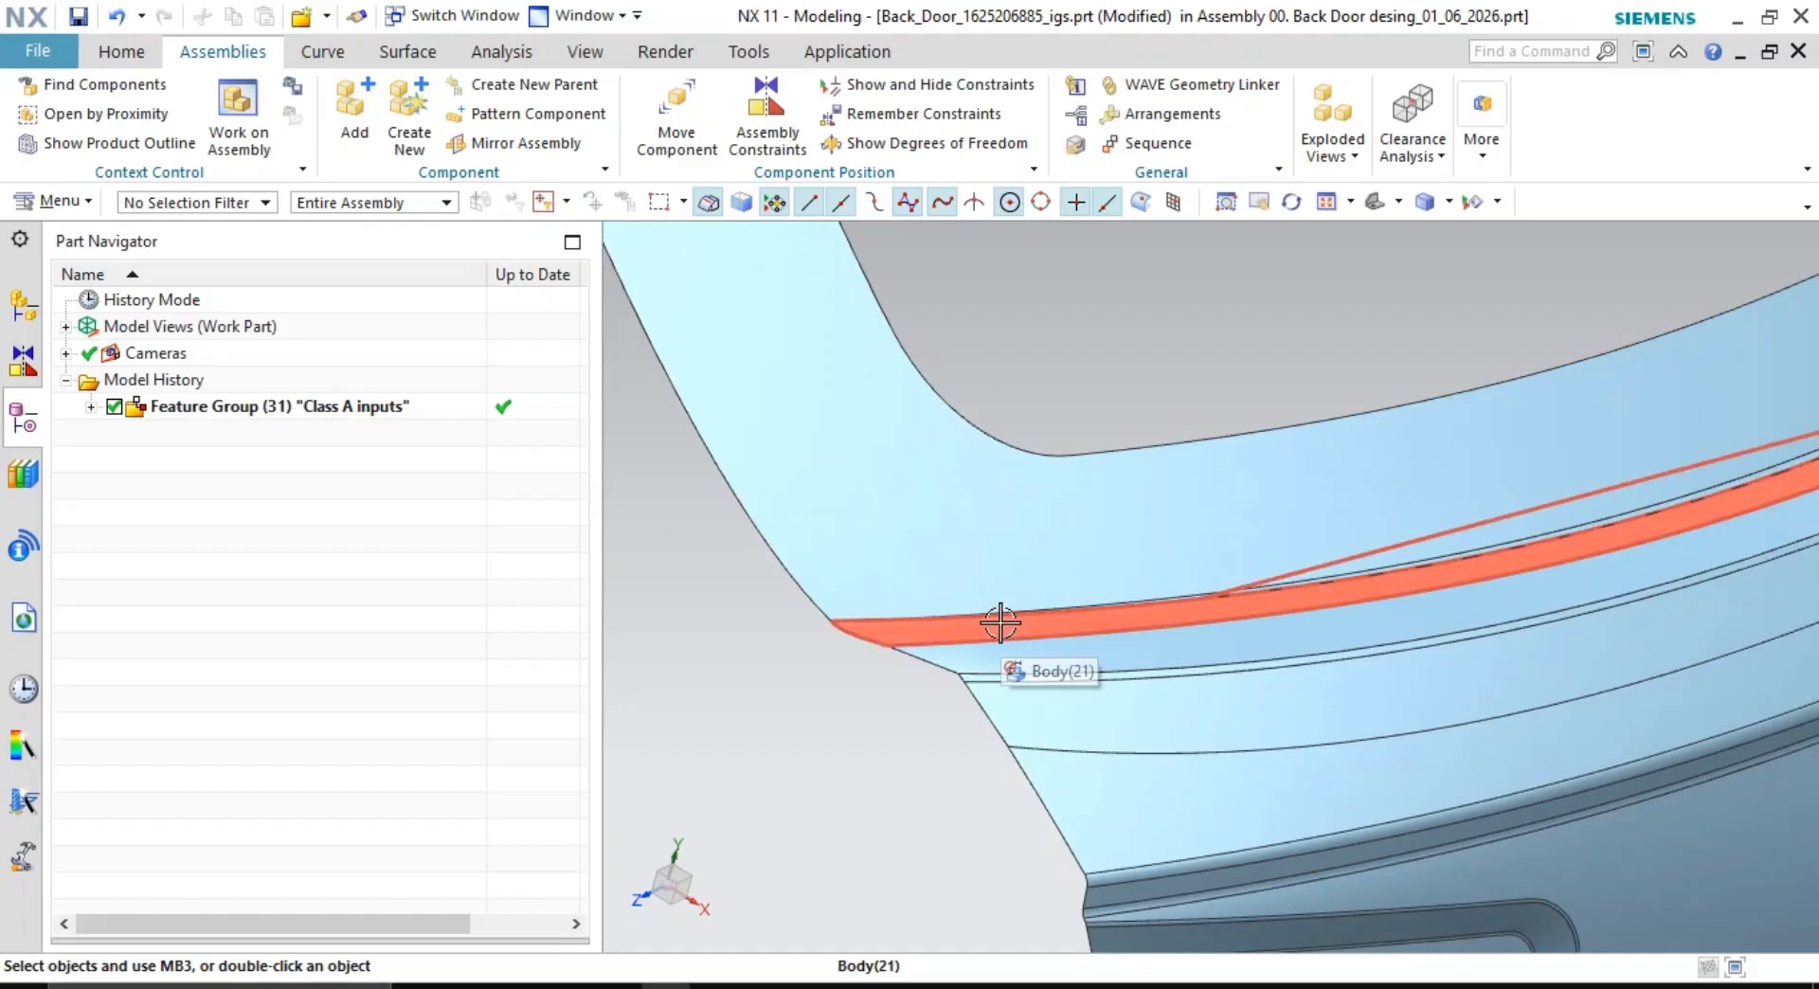
scroll(1090, 613, down, 3)
shift+middle_drag(1043, 483, 1251, 824)
scroll(1099, 464, down, 1)
middle_drag(1104, 492, 1052, 469)
scroll(1030, 468, up, 2)
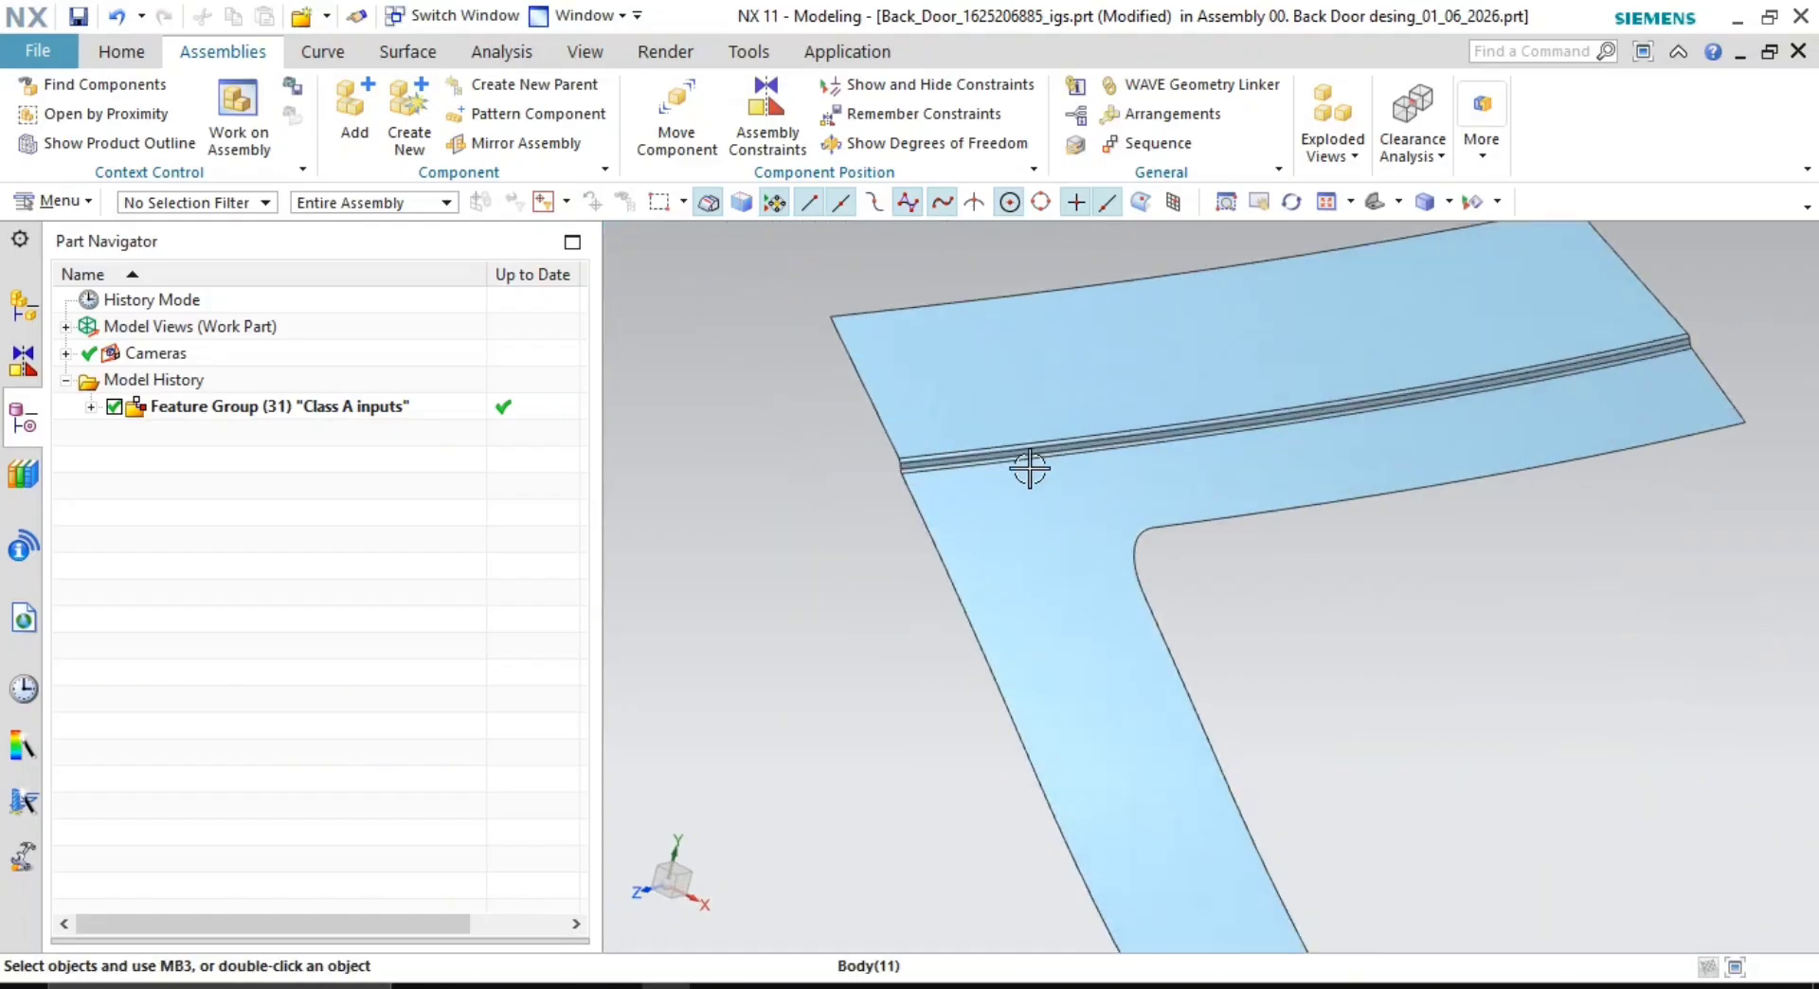
scroll(1029, 468, up, 2)
scroll(1133, 593, up, 3)
scroll(1089, 588, down, 2)
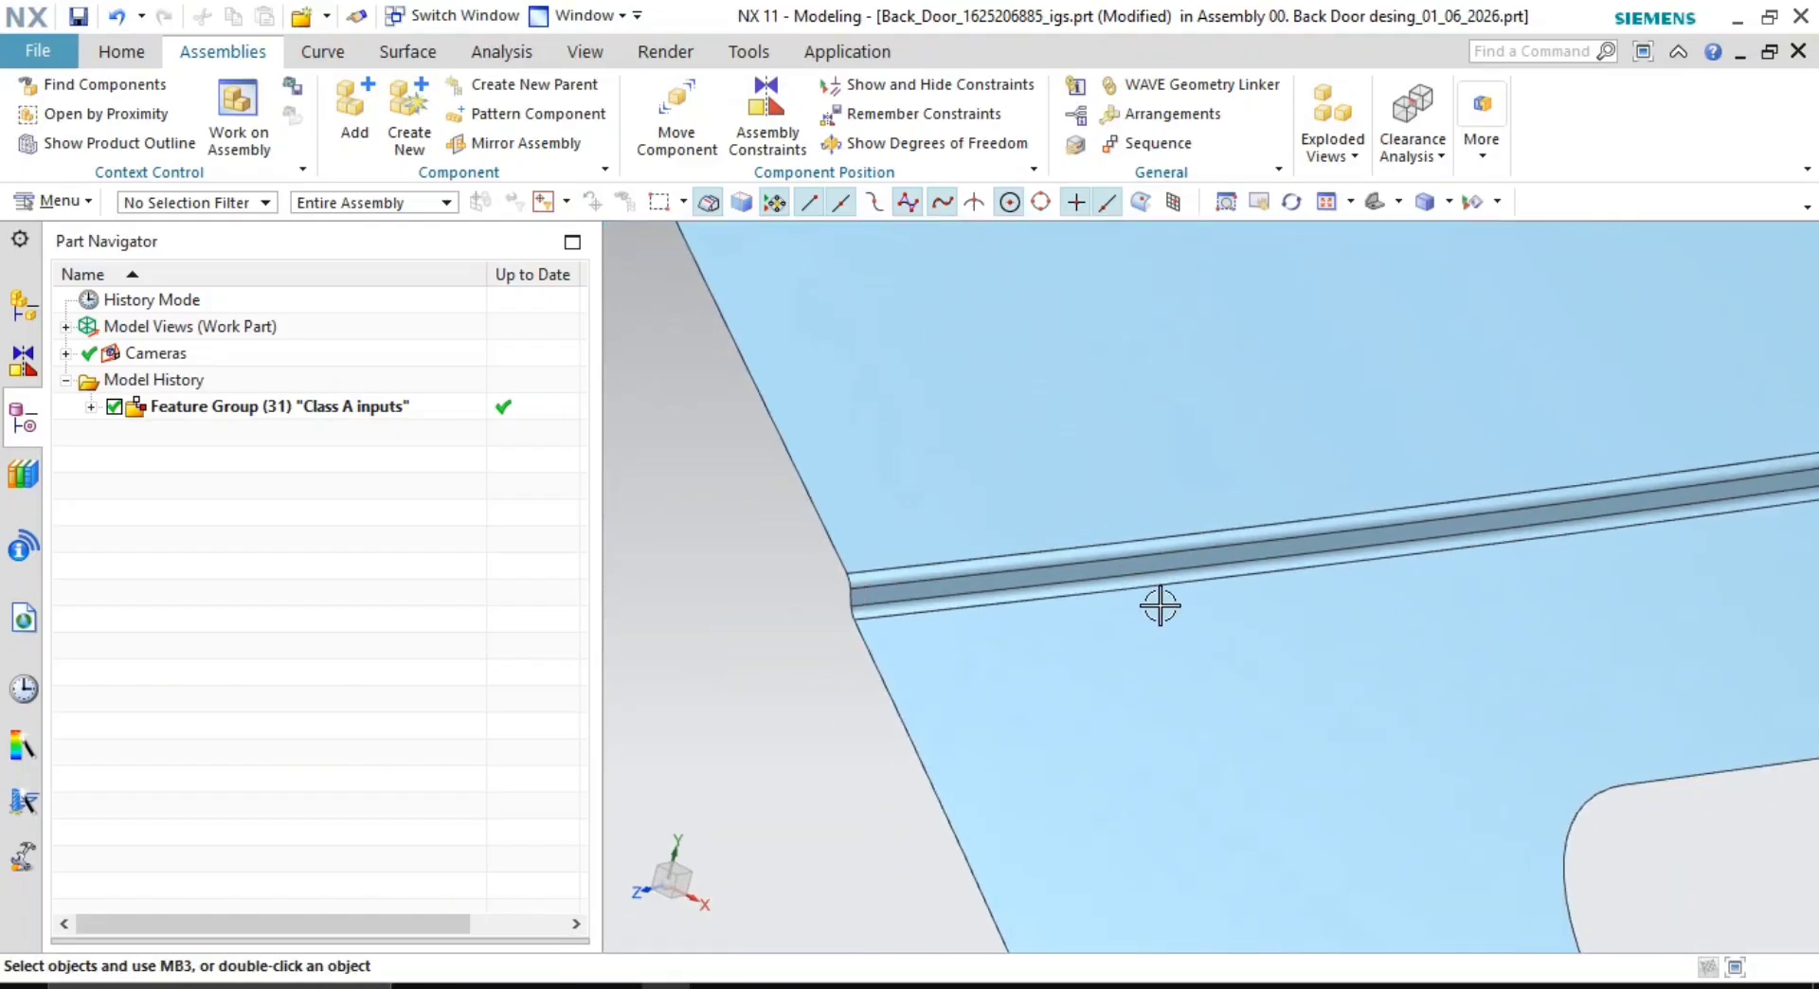
middle_drag(1161, 605, 1113, 622)
shift+middle_drag(1113, 622, 1166, 647)
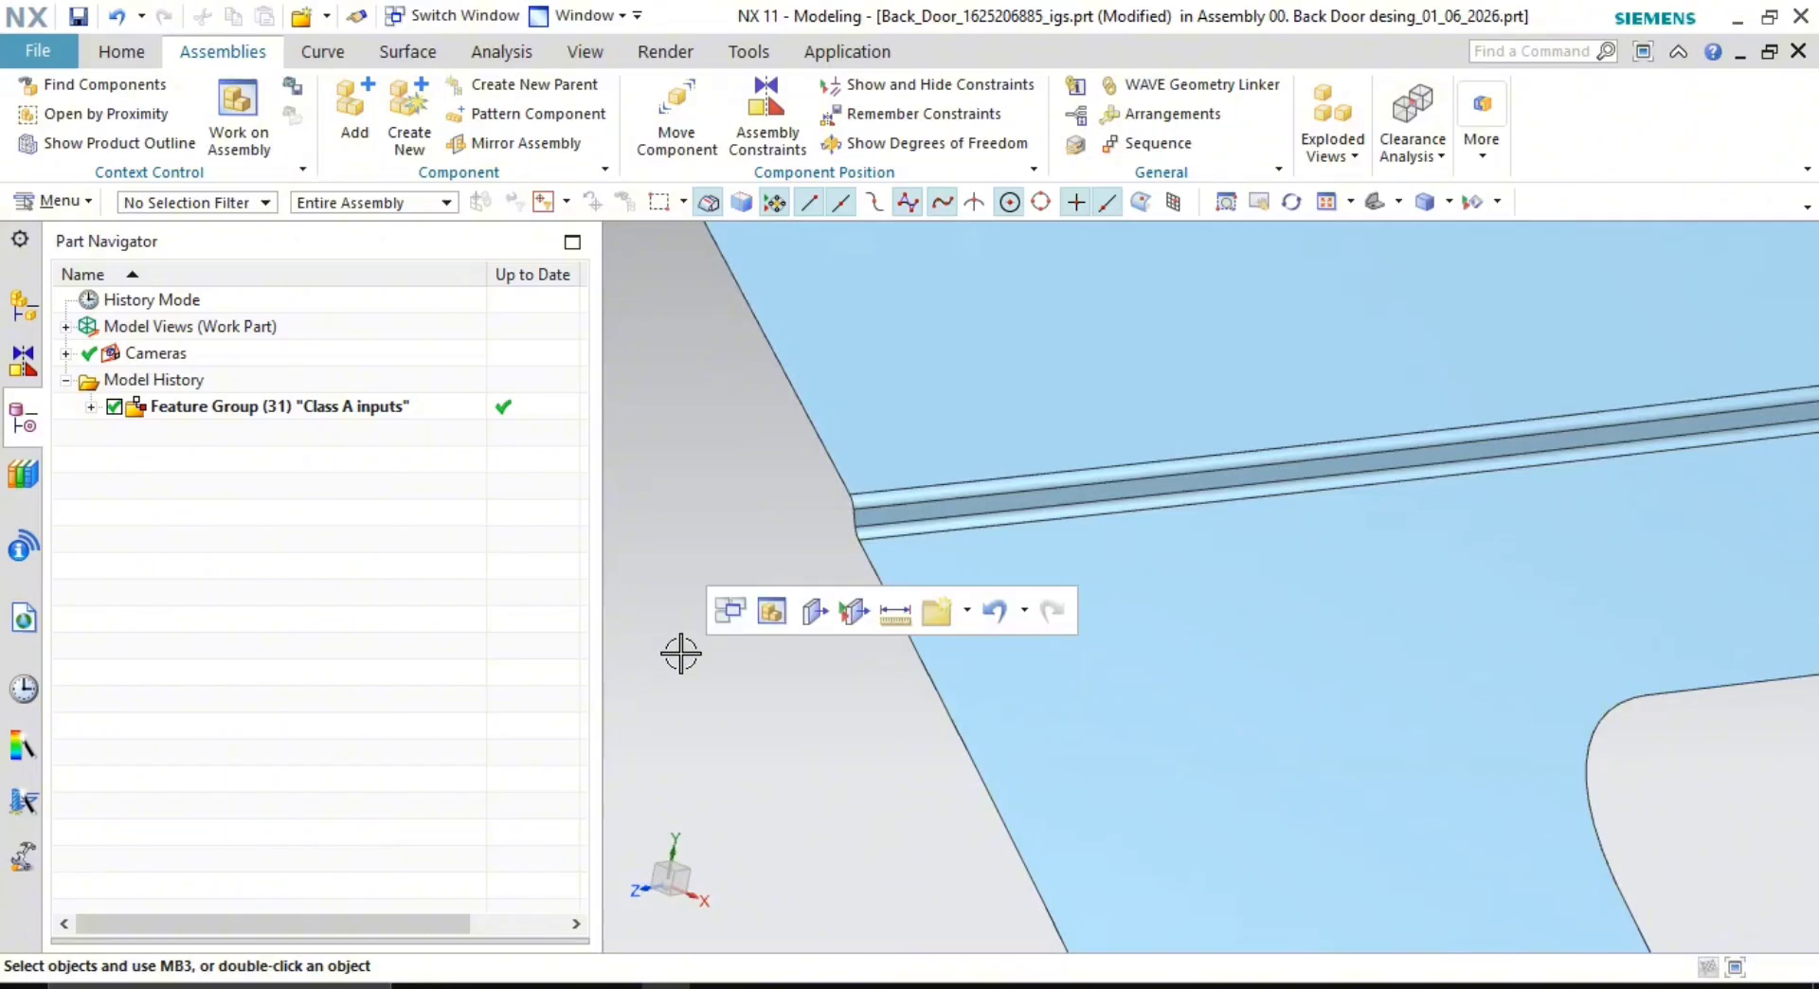
- Start Extract Geometry with Single Face type and pick the upper door face and two rib strip faces
click(384, 59)
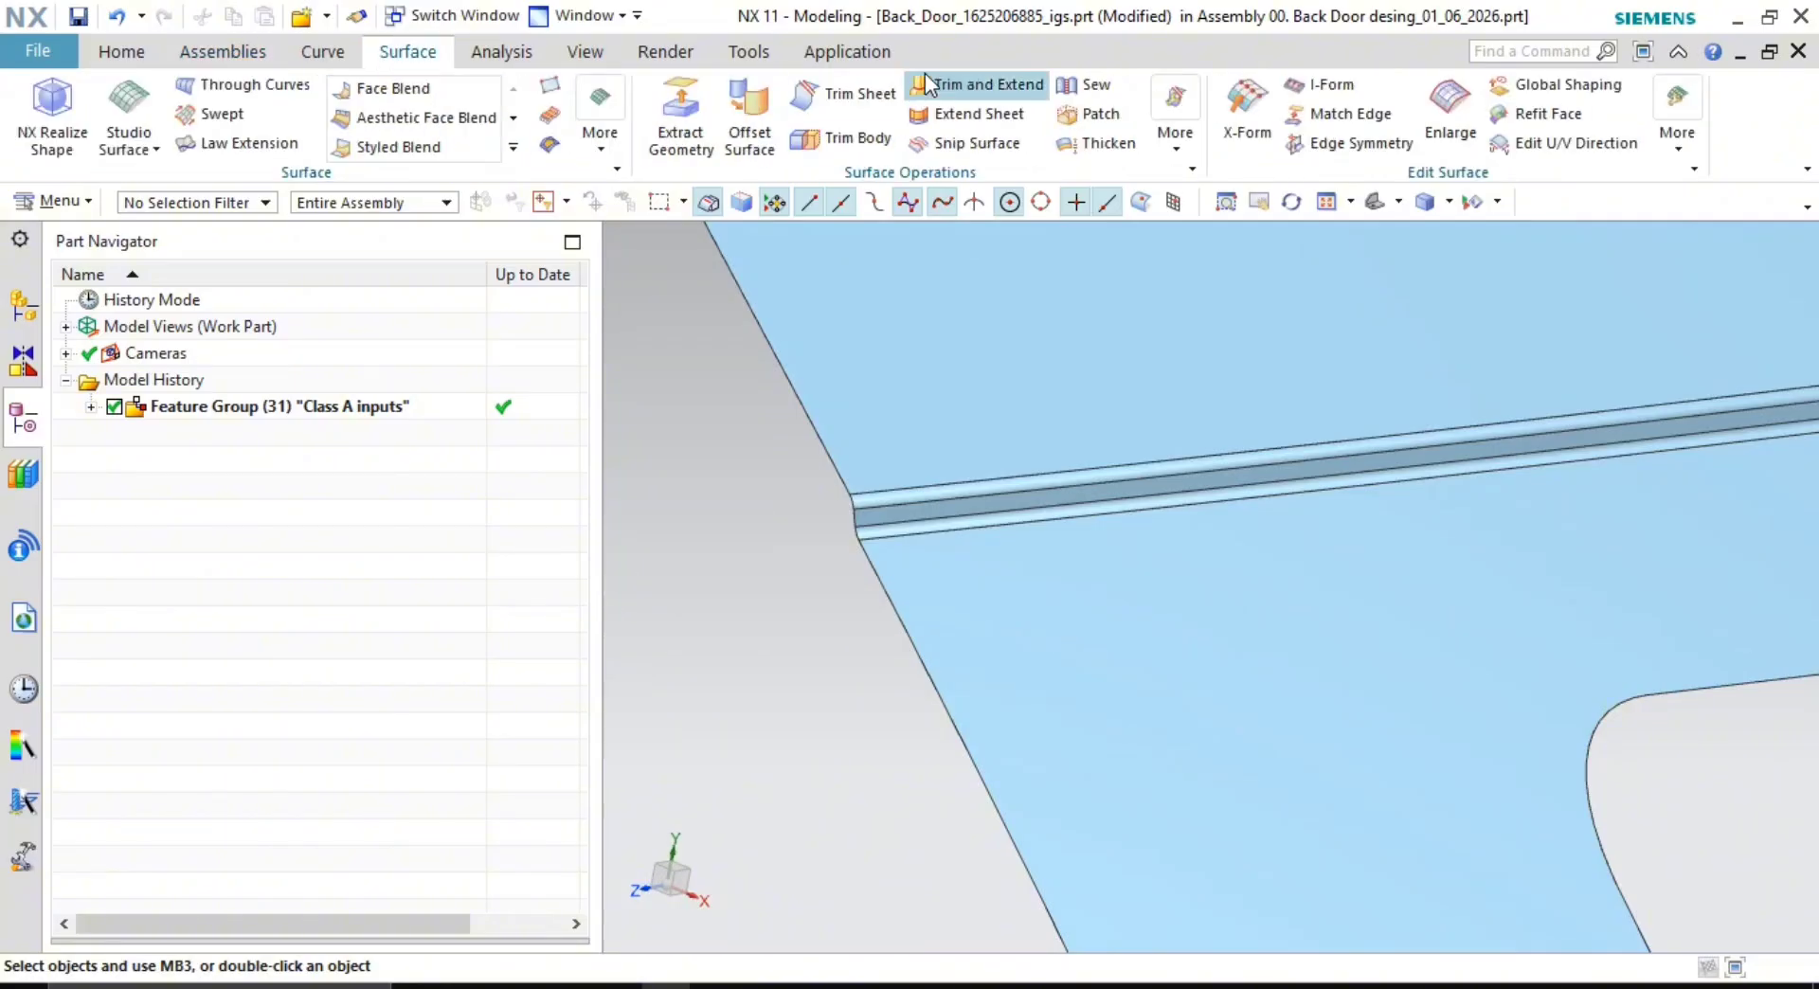
click(687, 116)
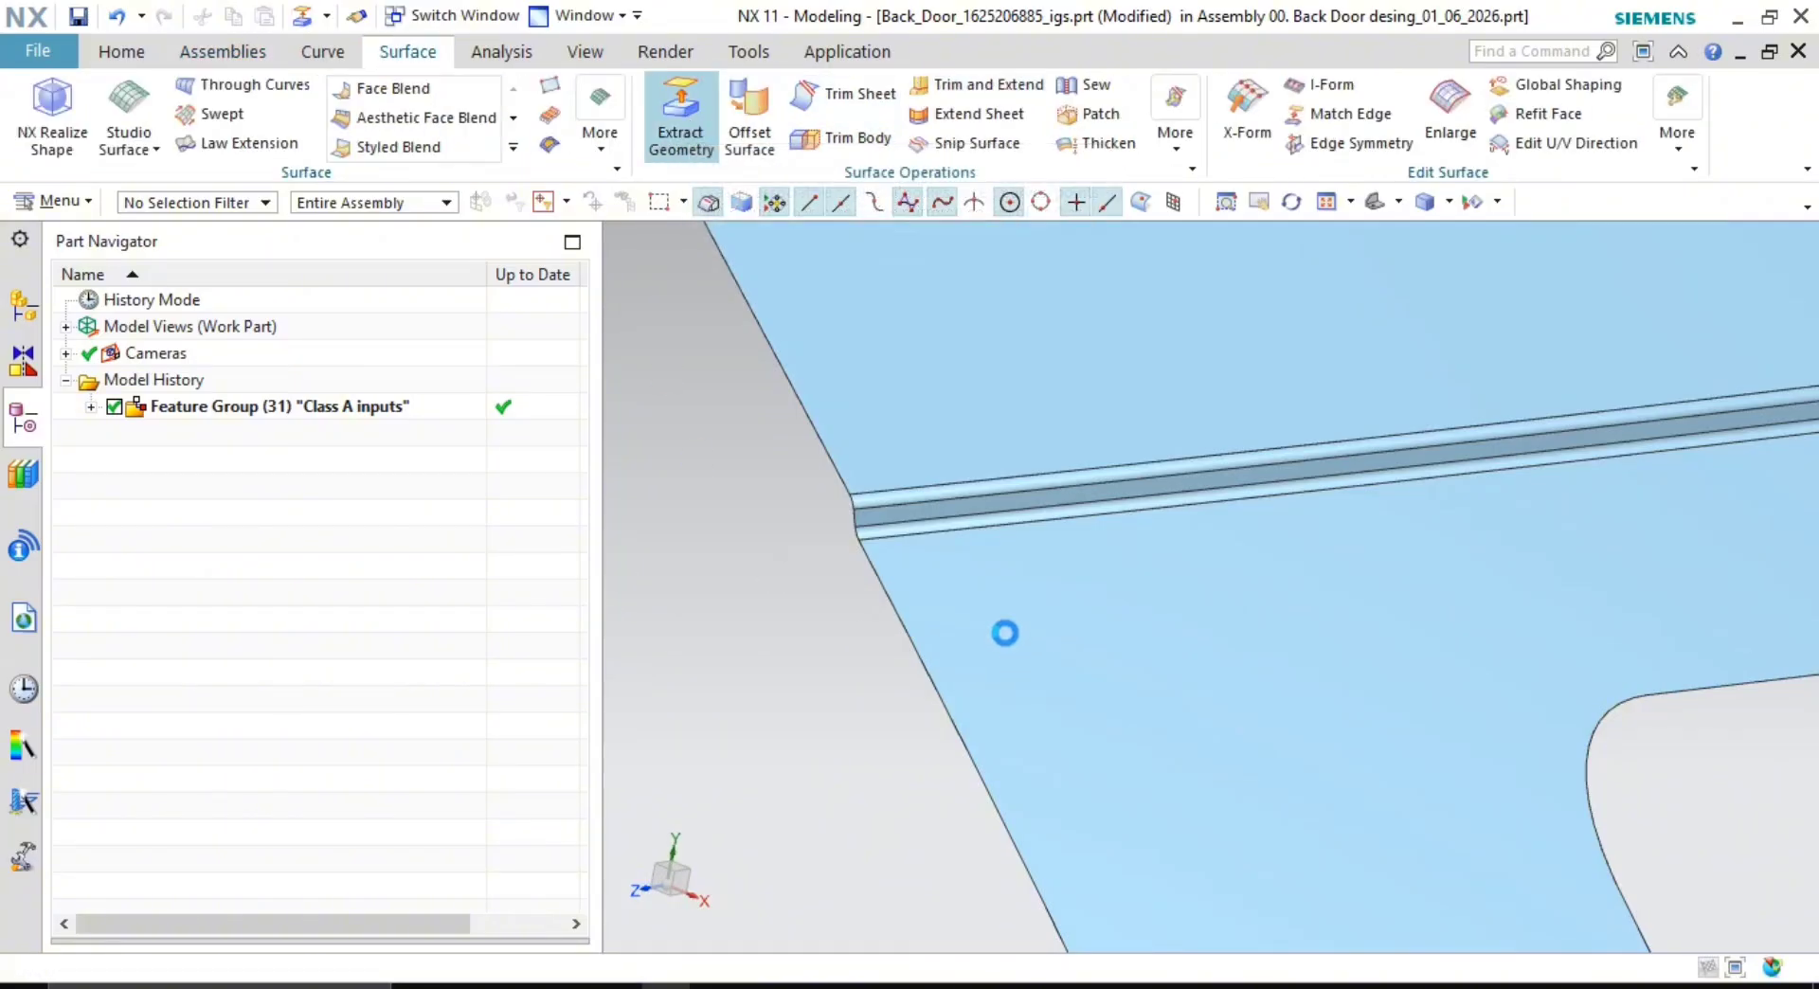
scroll(833, 526, down, 3)
click(812, 400)
scroll(856, 538, up, 3)
shift+middle_drag(797, 504, 1027, 556)
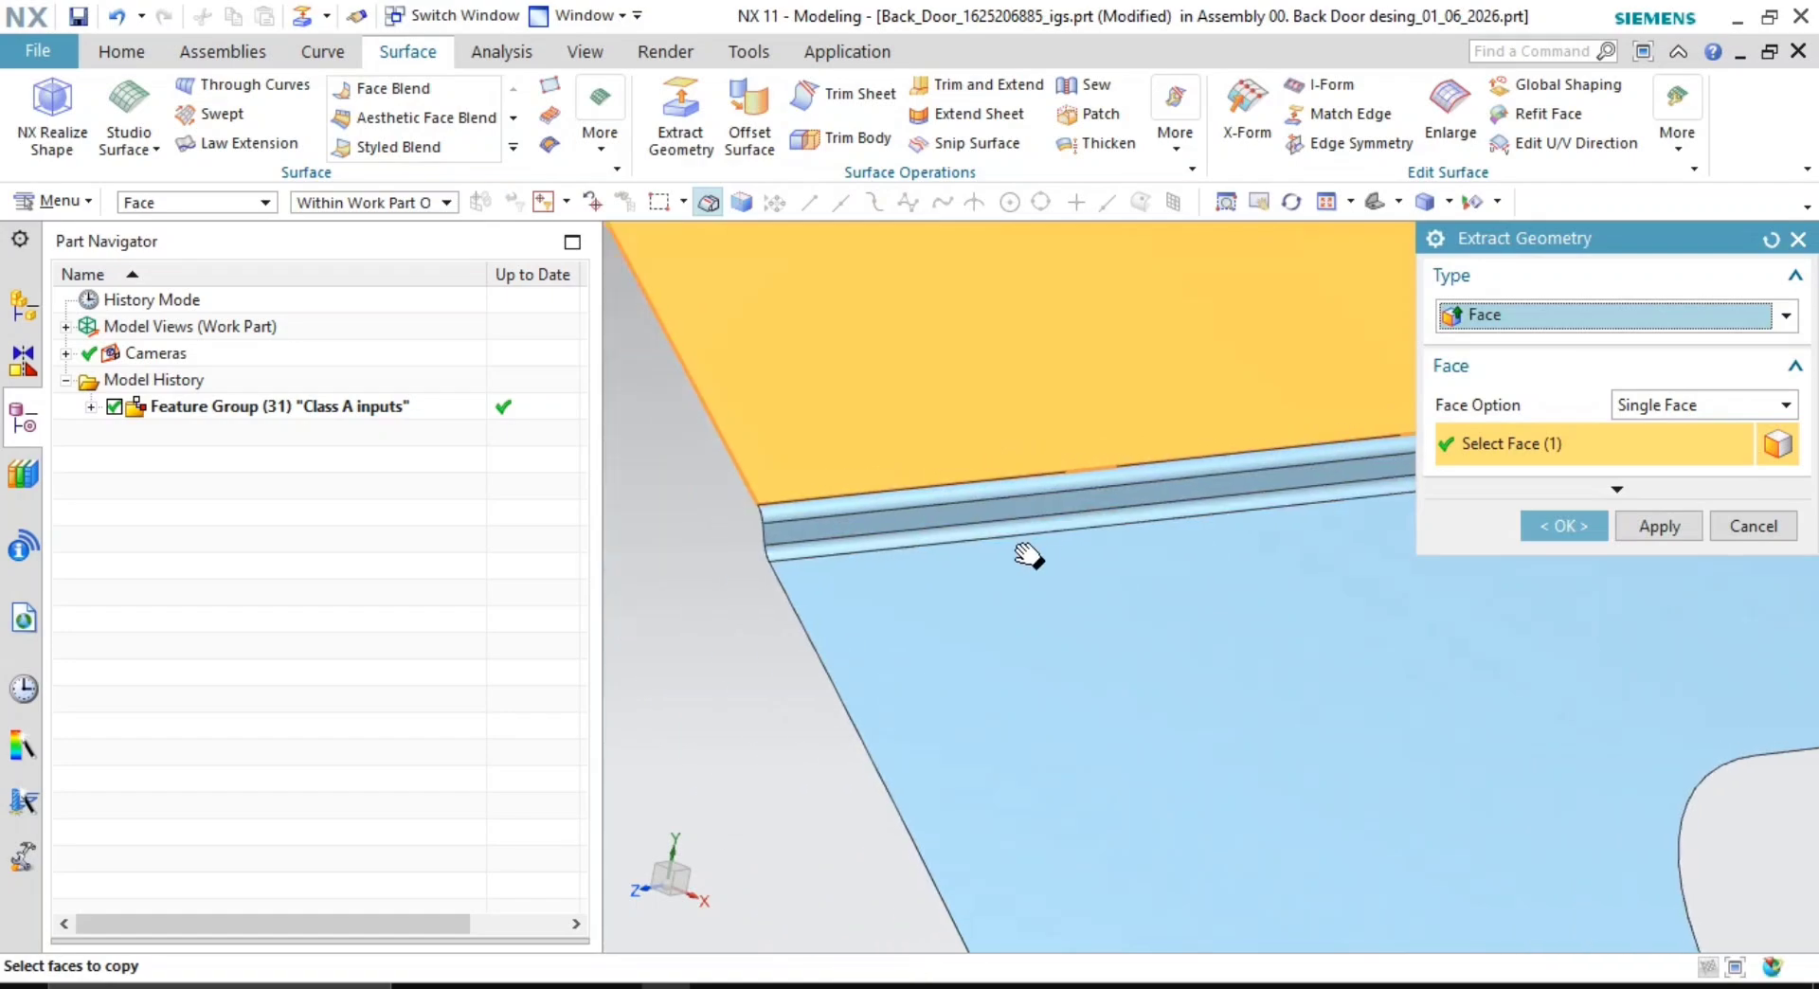
scroll(956, 479, up, 5)
click(938, 459)
click(1018, 671)
scroll(1017, 671, down, 3)
shift+middle_drag(1017, 671, 853, 89)
scroll(947, 446, down, 5)
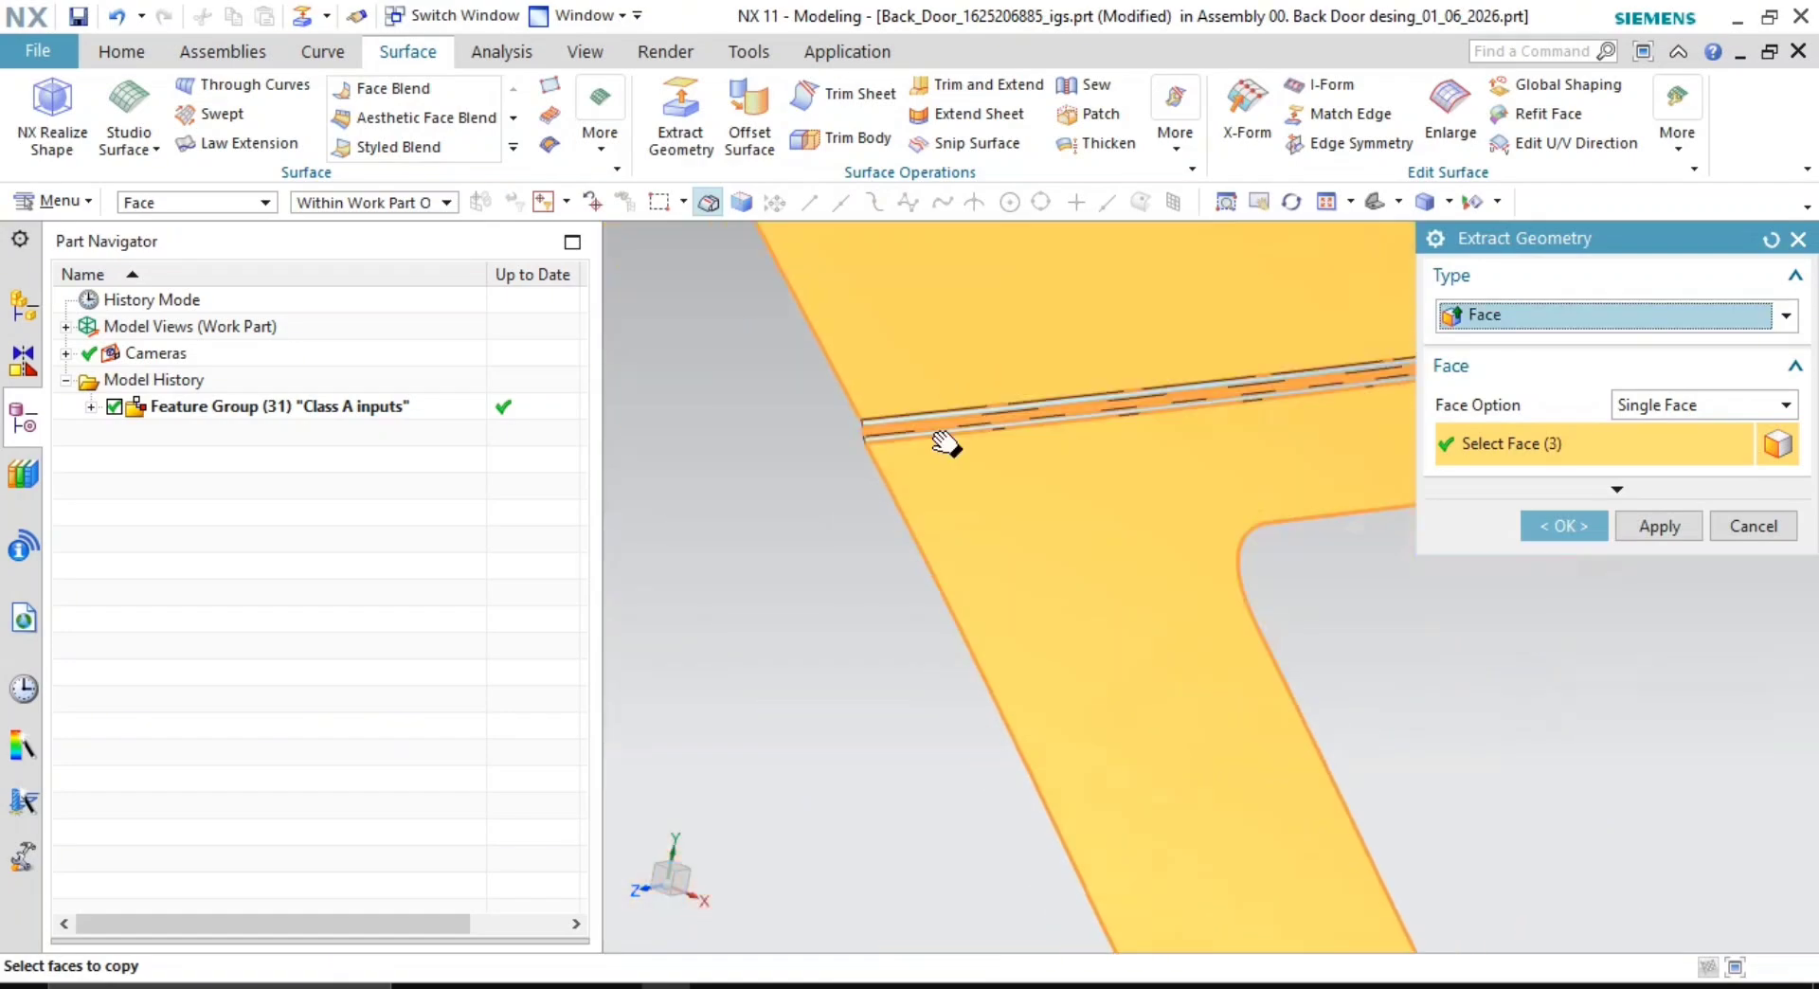
shift+middle_drag(1214, 635, 1170, 554)
scroll(1296, 608, down, 2)
shift+middle_drag(1296, 608, 1141, 514)
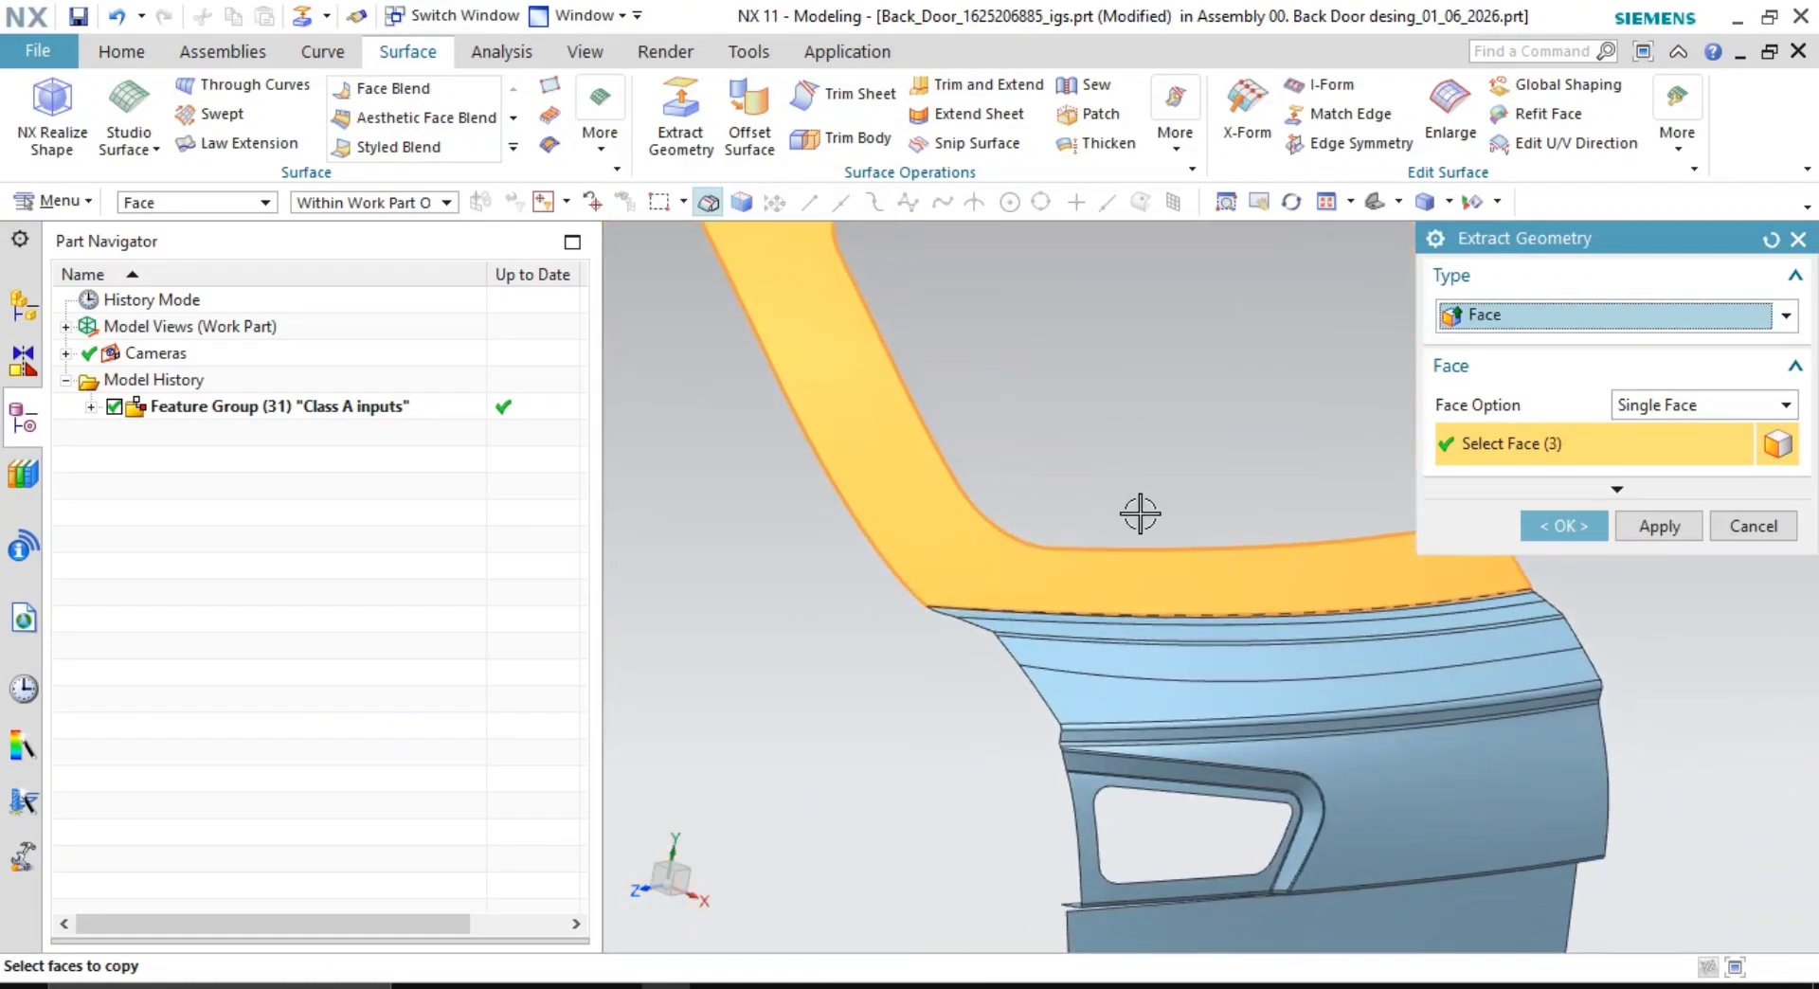
click(1667, 315)
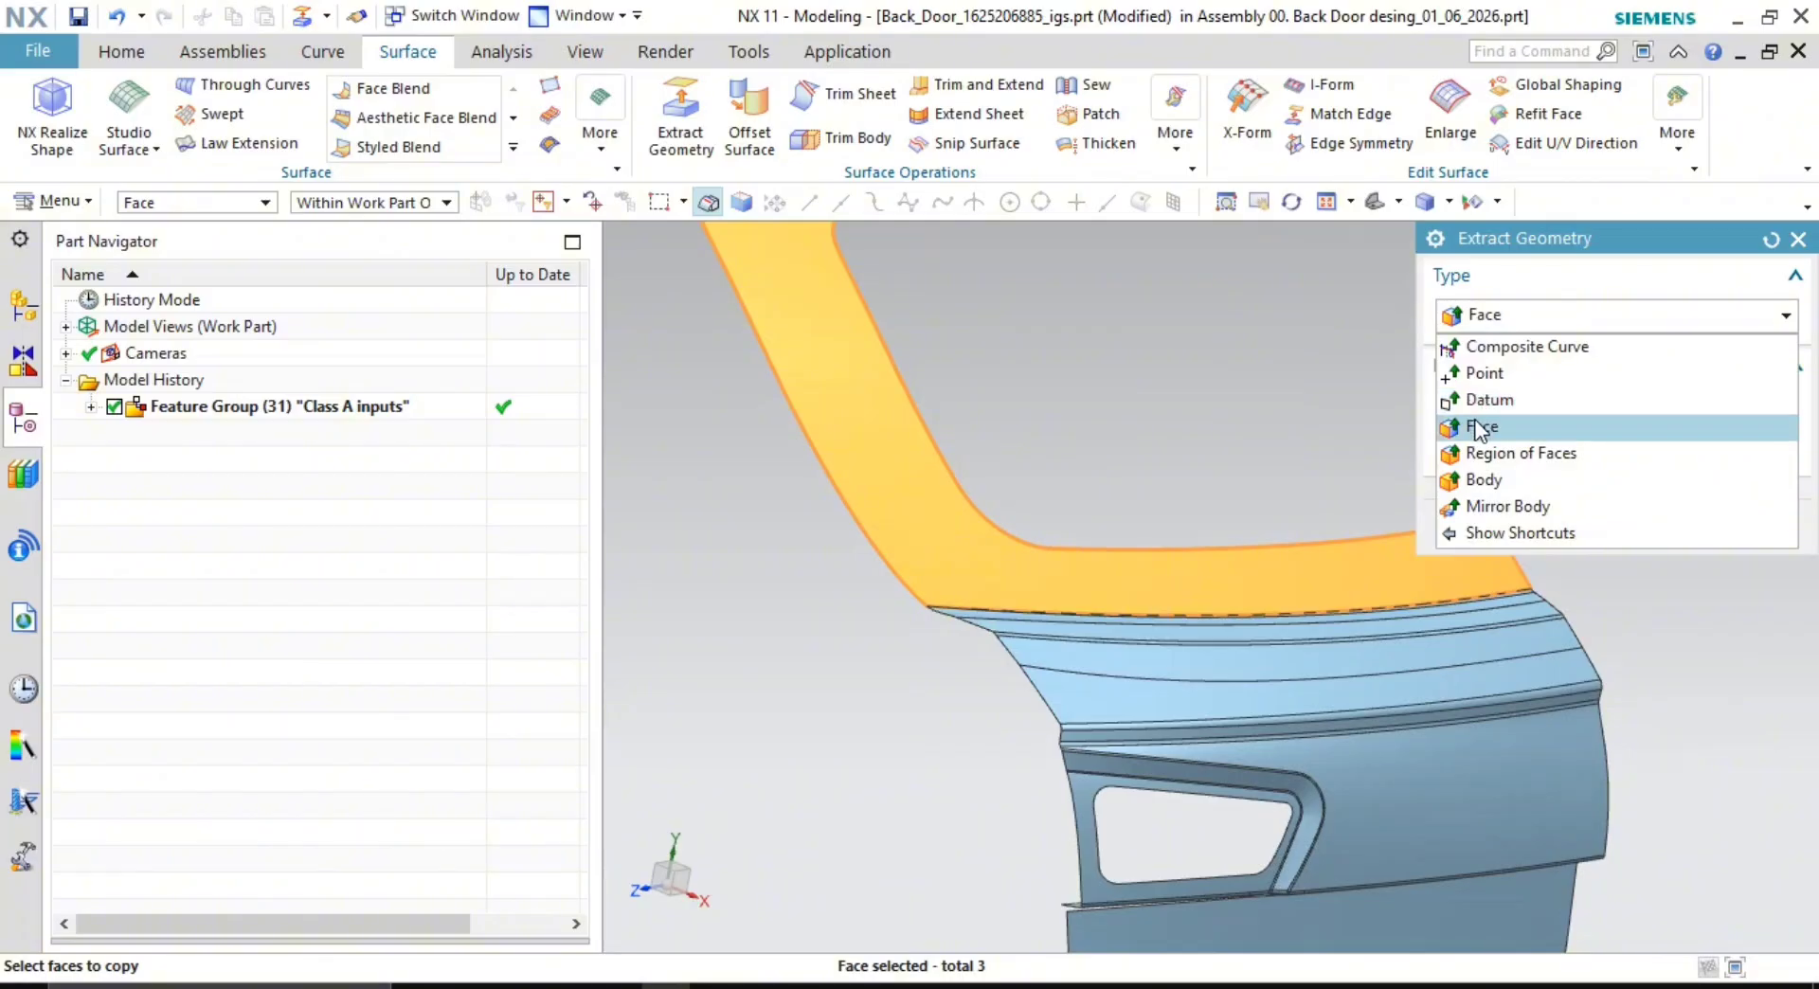
click(1479, 428)
- Add the face band below the rib and the two blue strip faces to the extraction
scroll(1119, 665, up, 6)
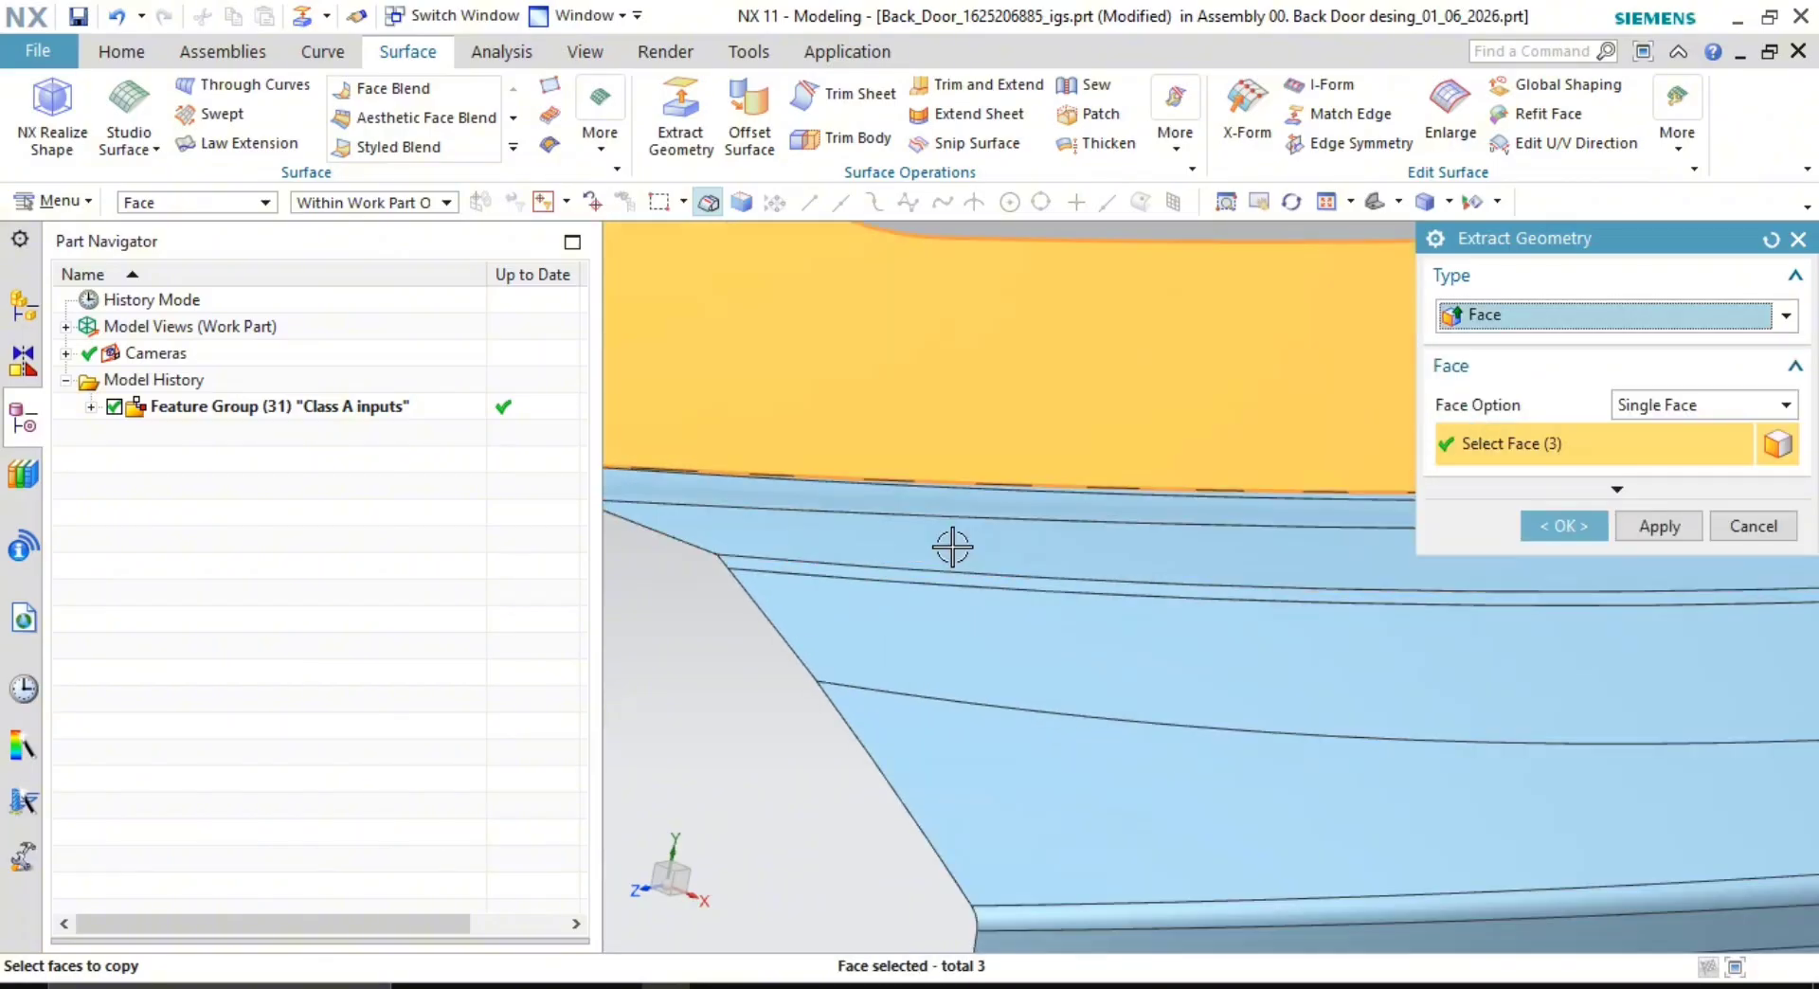
scroll(1039, 621, down, 1)
middle_drag(1039, 622, 1352, 765)
scroll(918, 516, up, 8)
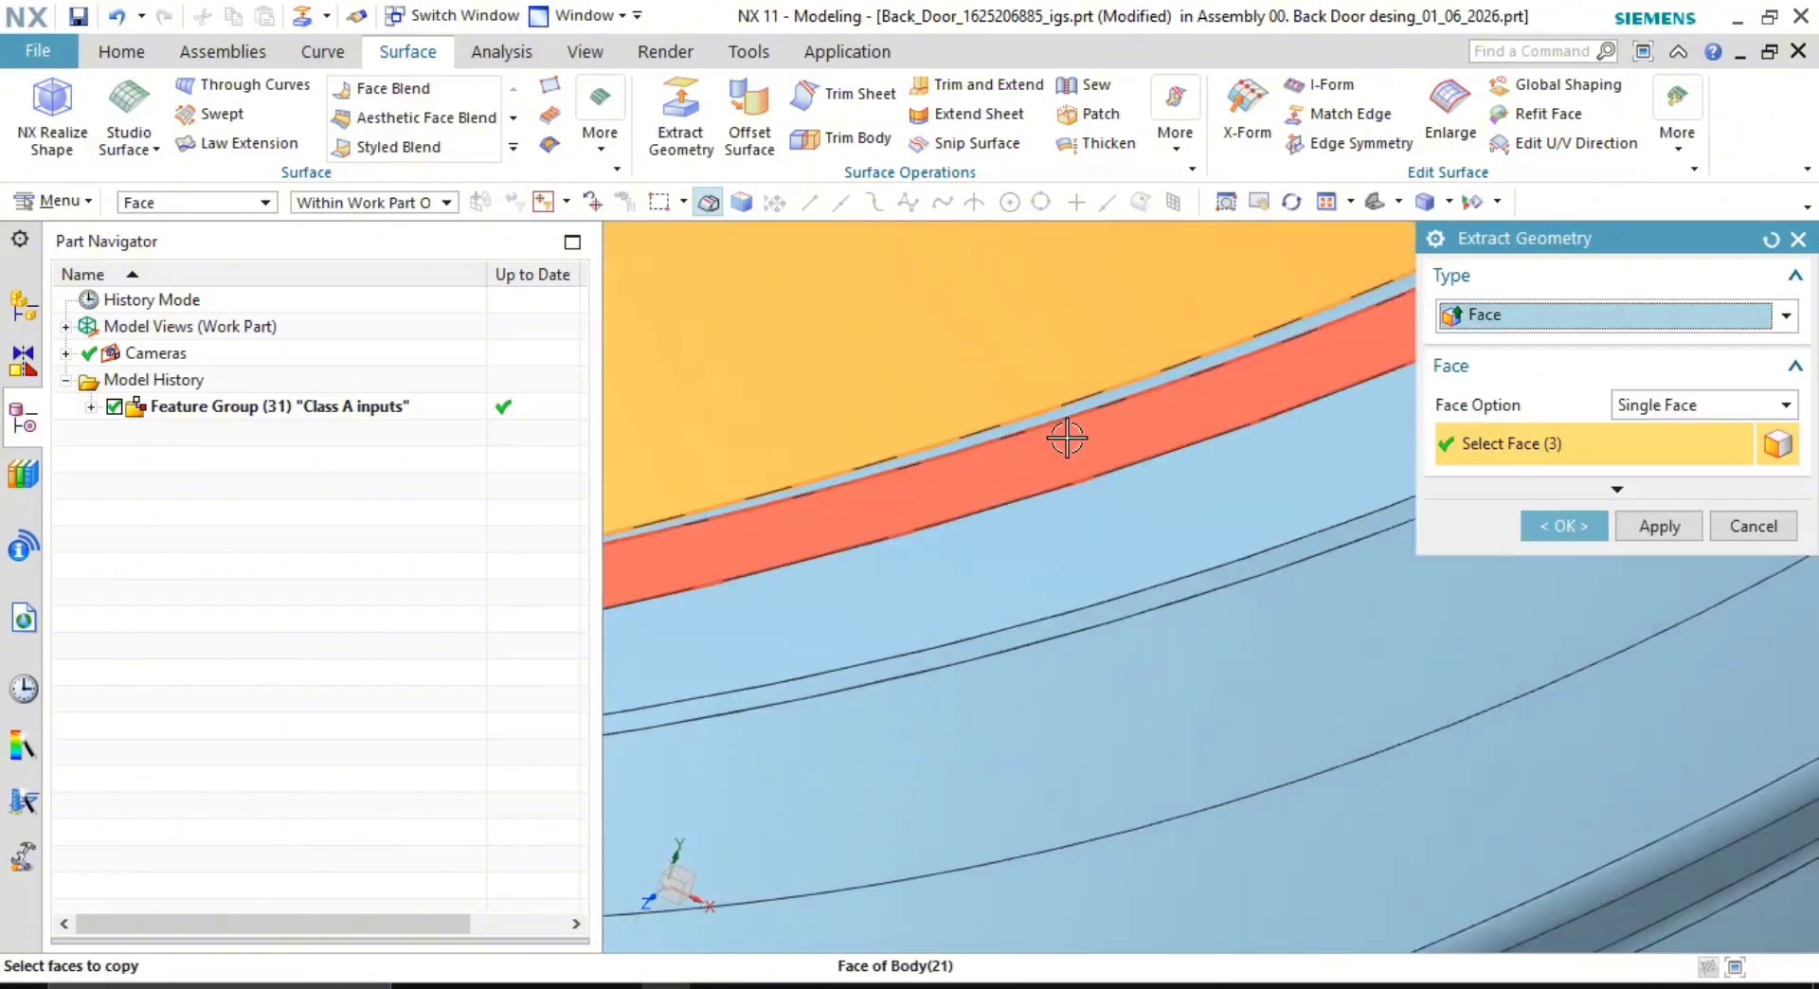
scroll(1076, 499, down, 2)
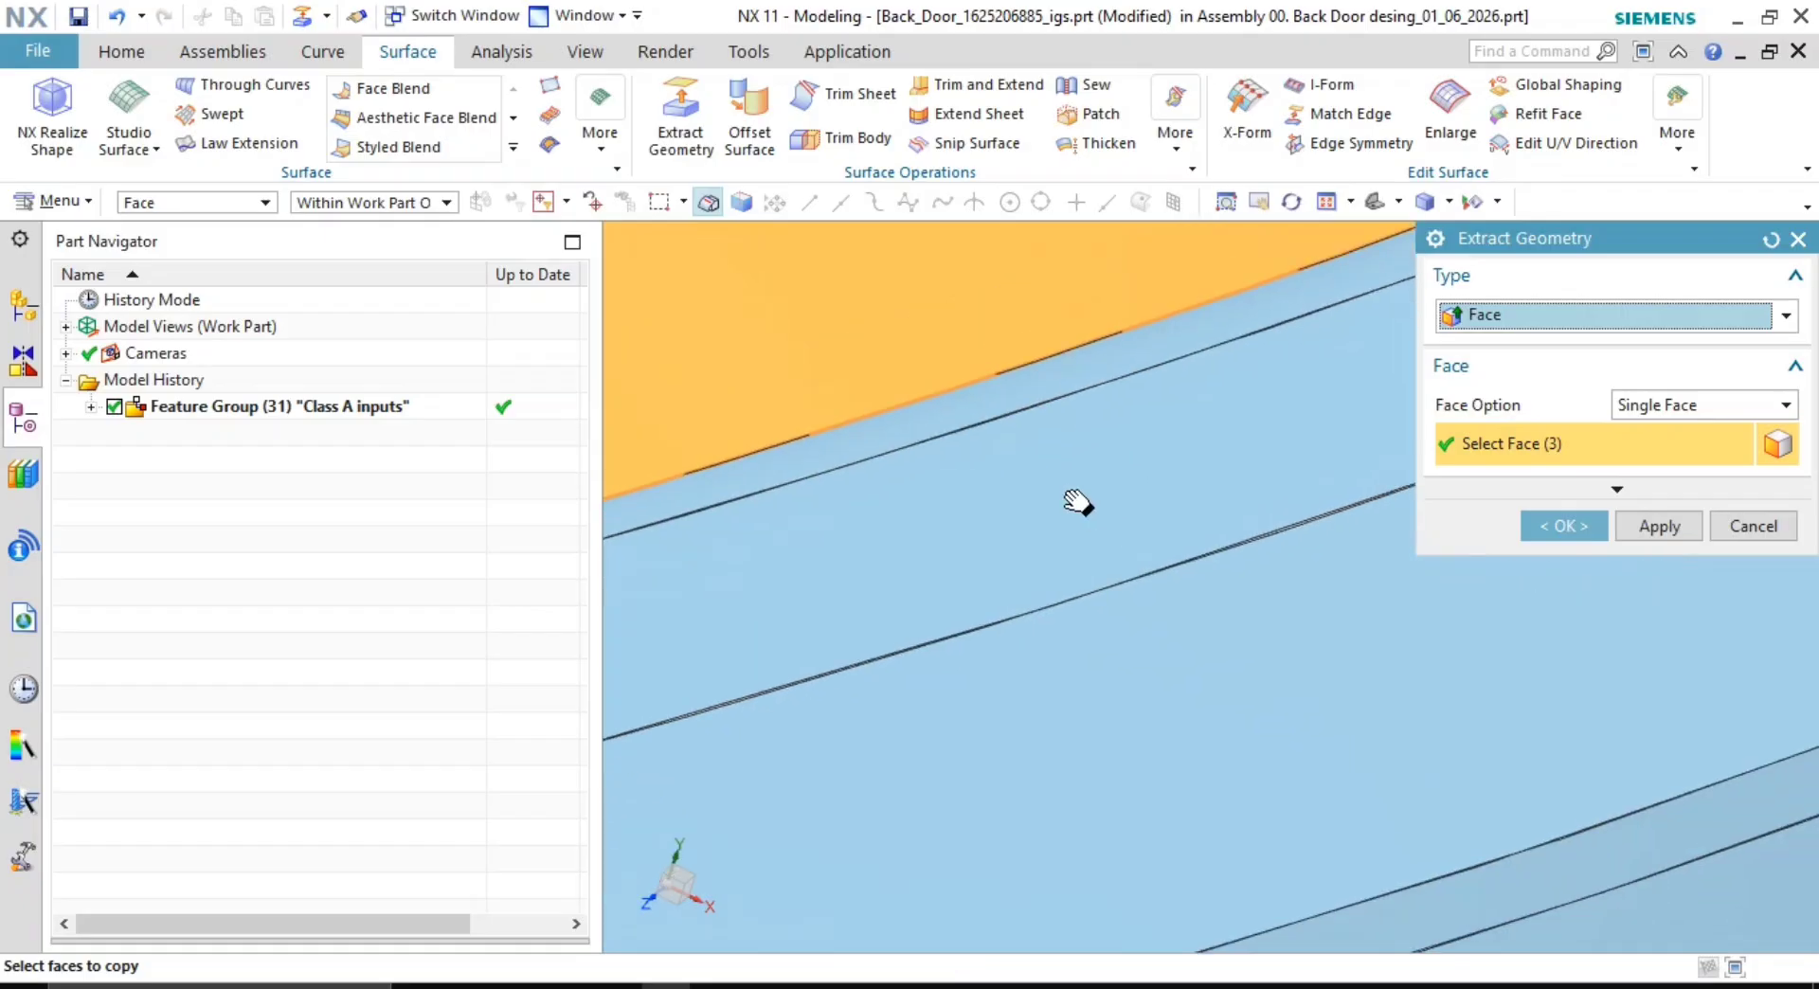
click(1076, 495)
scroll(962, 532, down, 4)
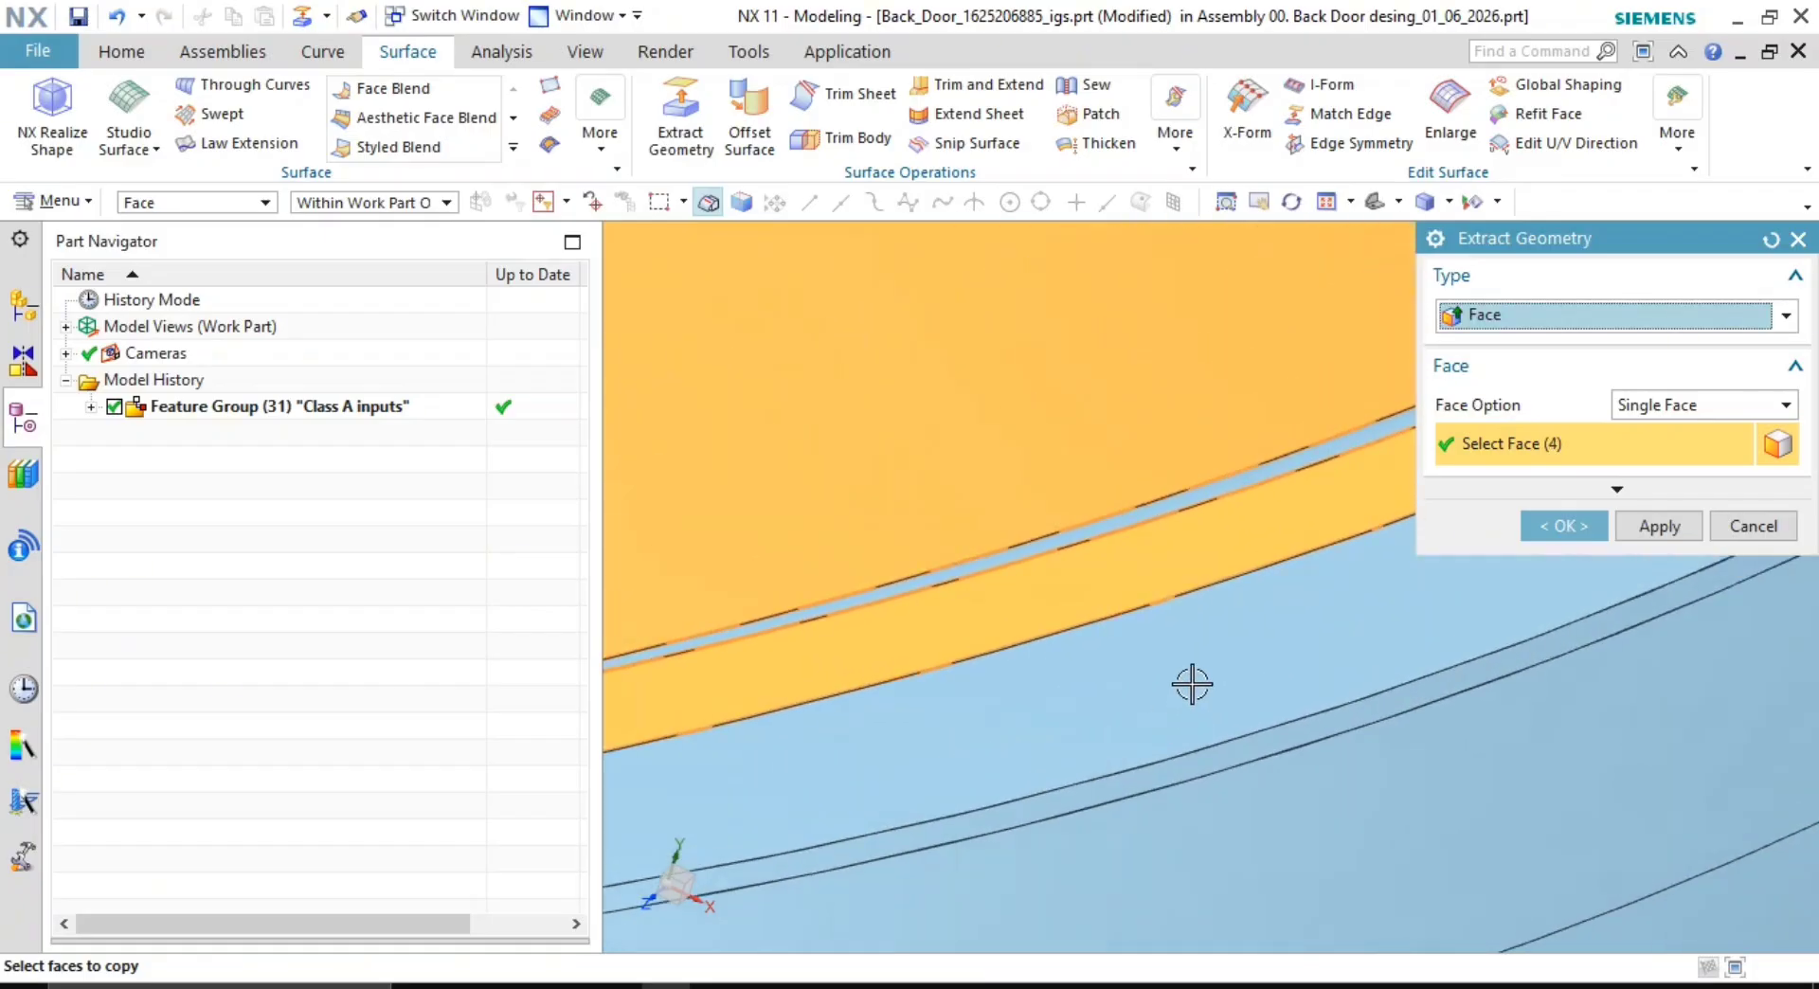
scroll(975, 601, up, 1)
scroll(938, 612, down, 2)
scroll(1056, 544, up, 8)
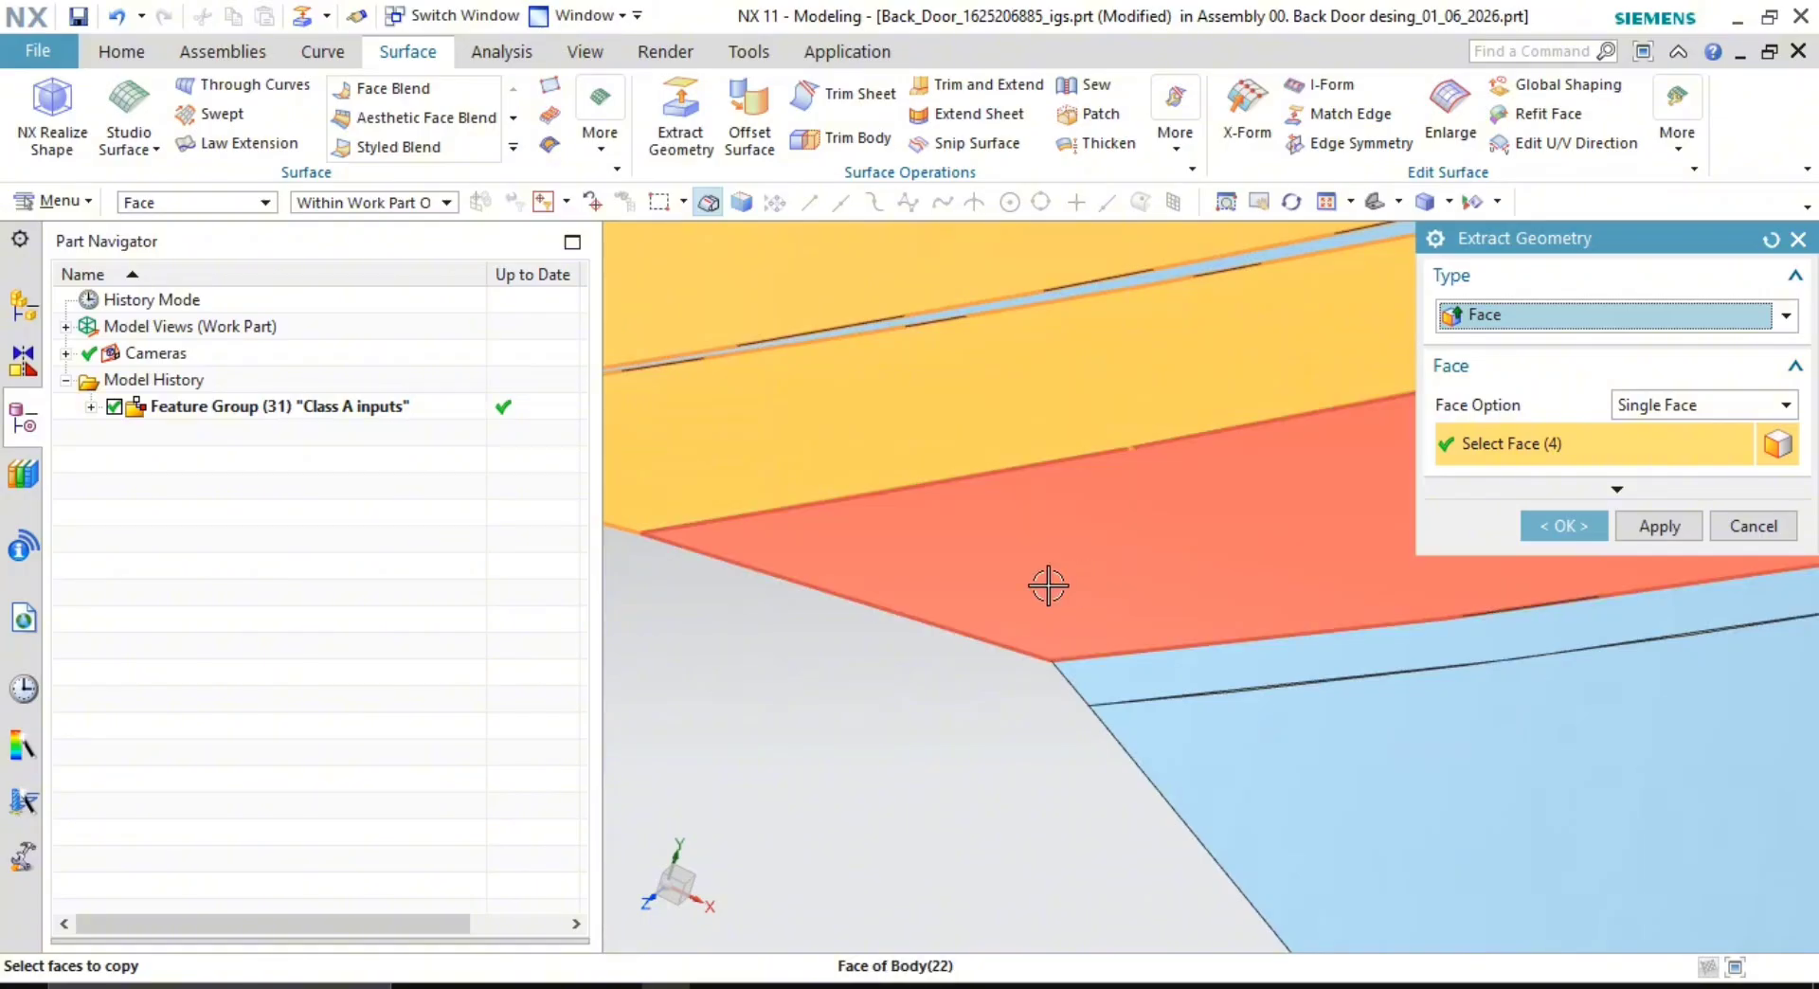
scroll(1047, 587, up, 5)
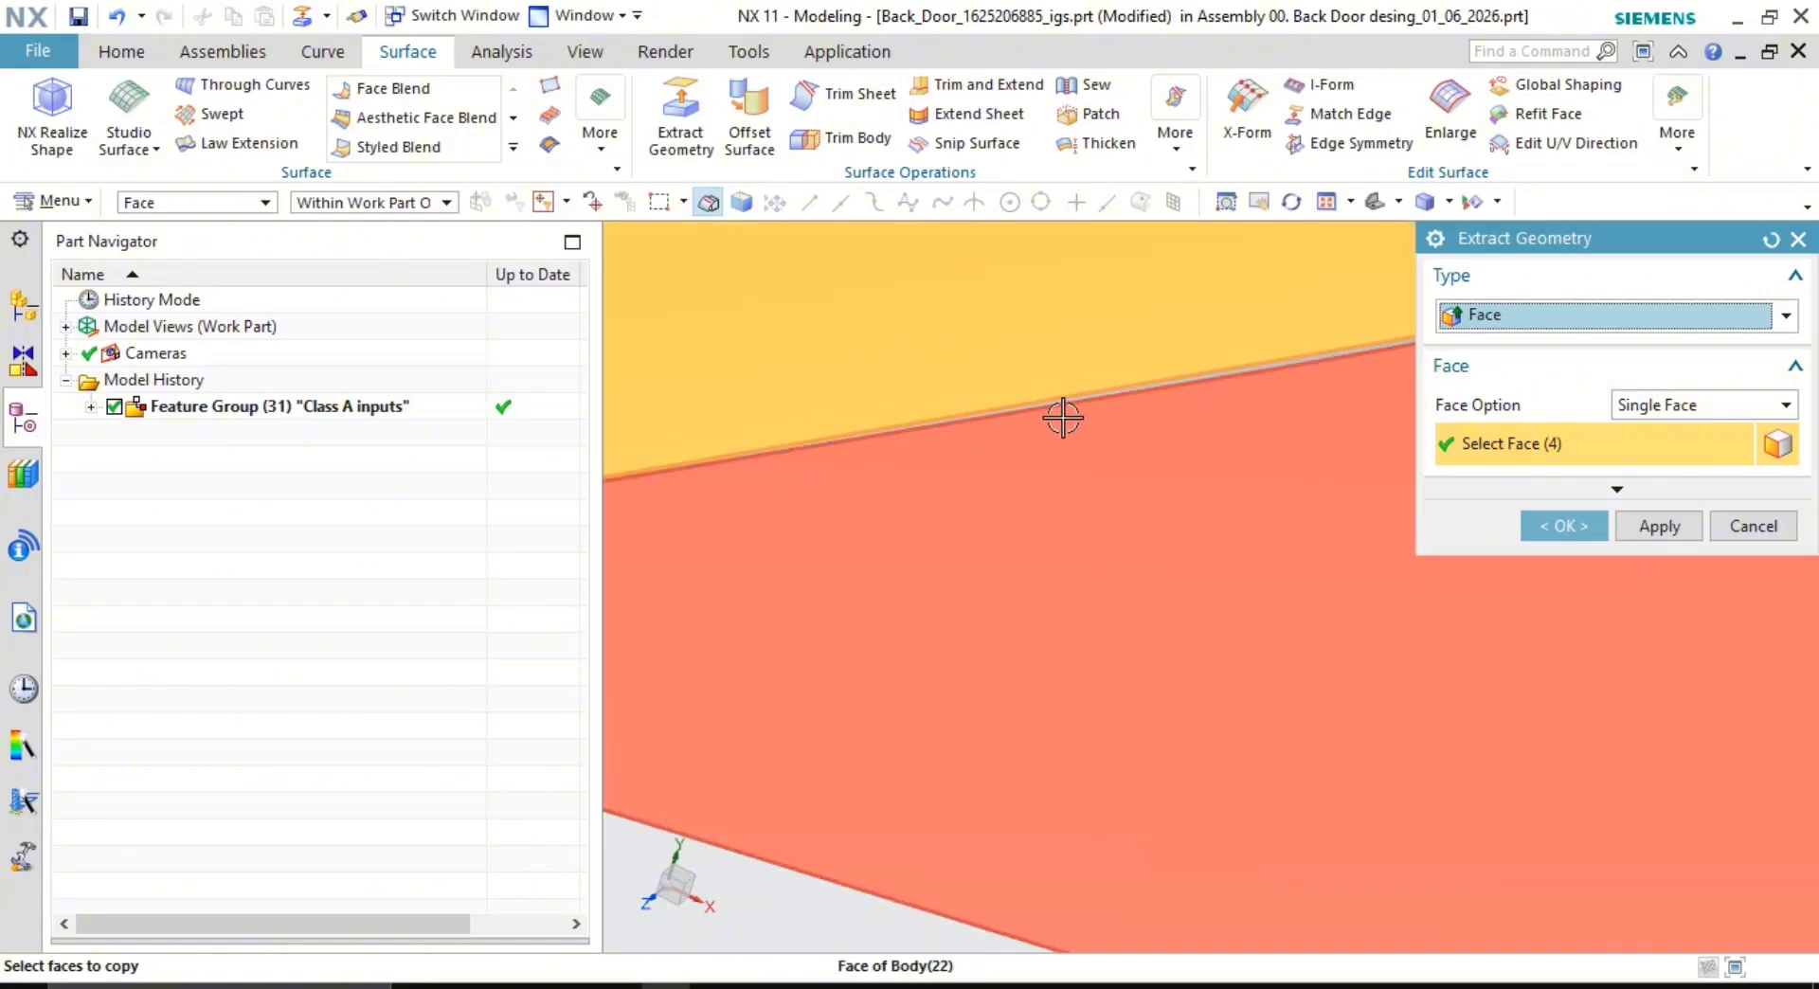
scroll(1063, 417, down, 4)
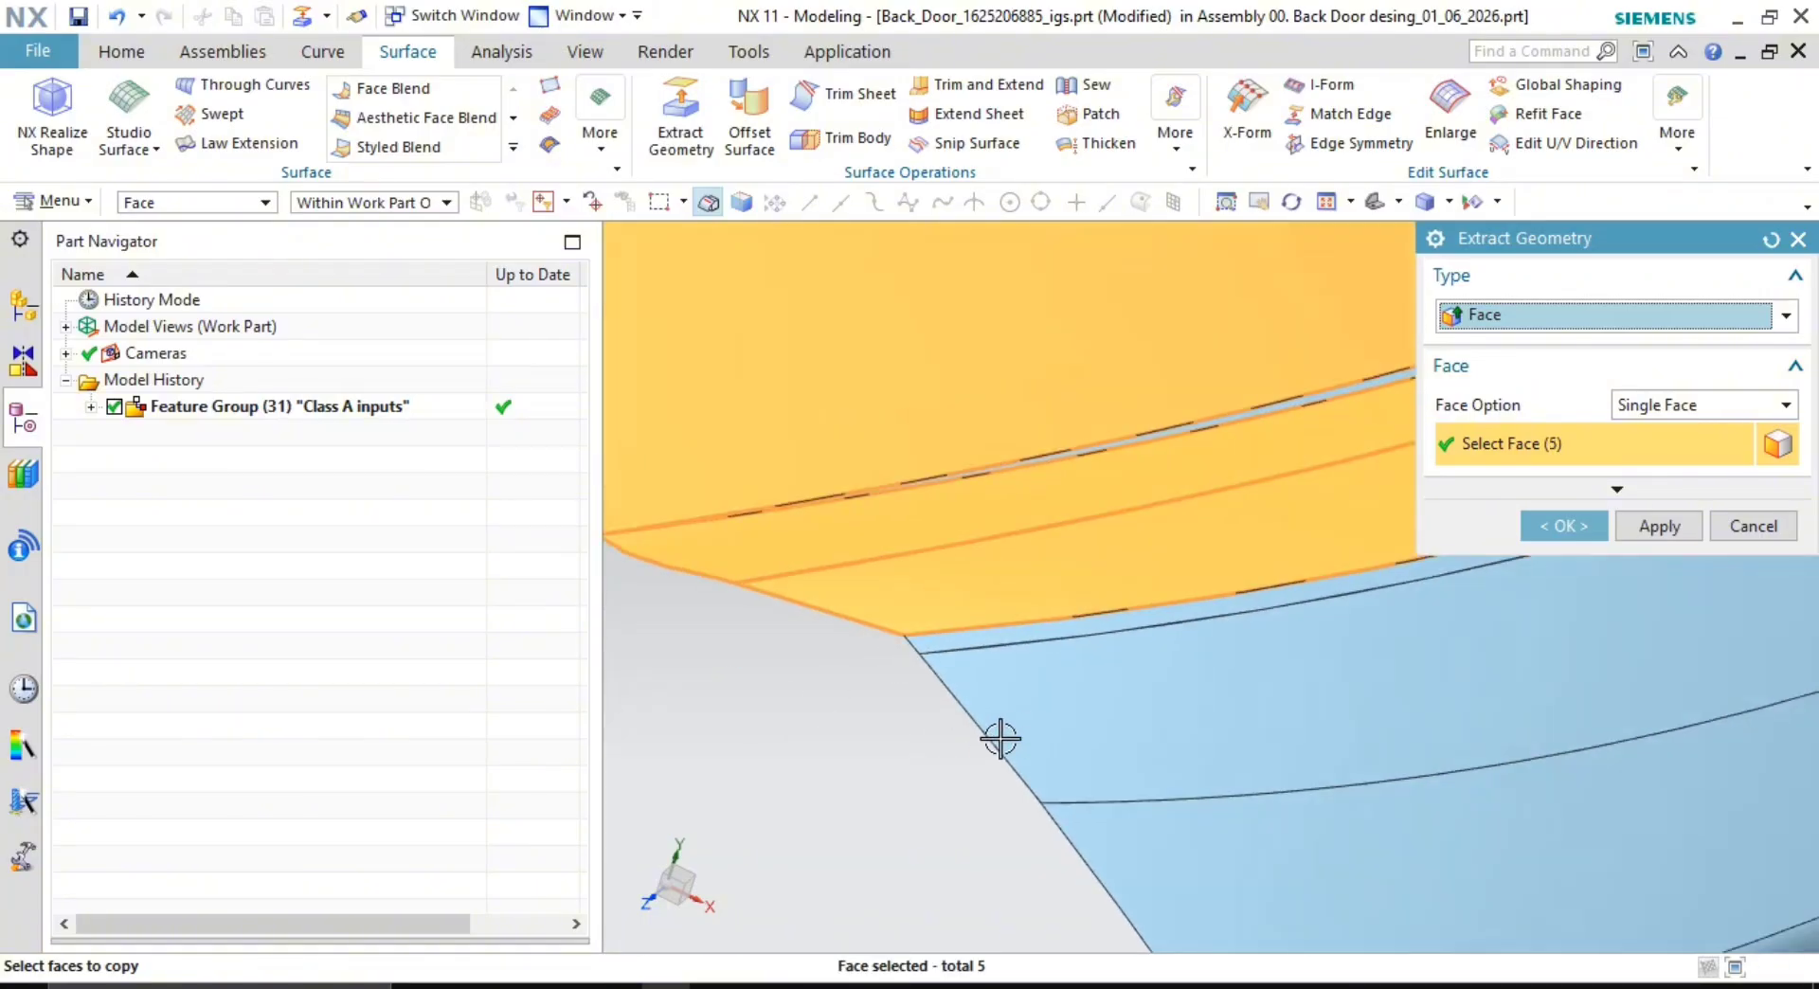
scroll(973, 622, down, 6)
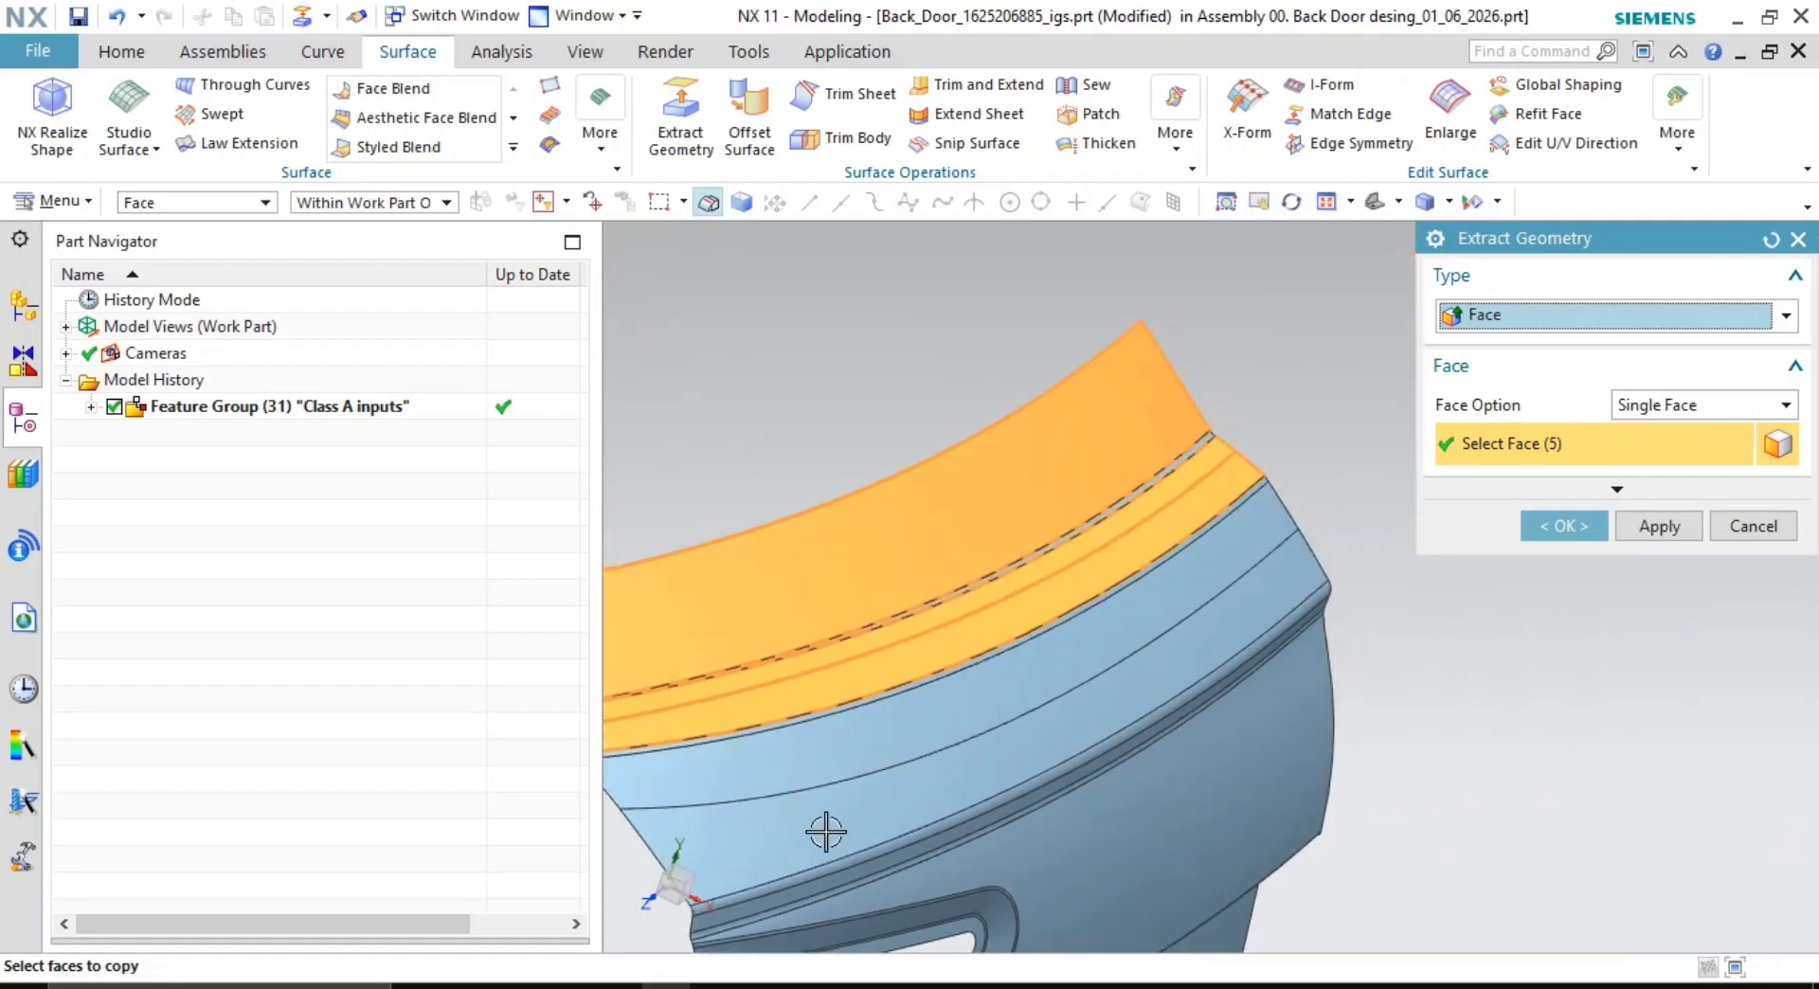
middle_drag(826, 832, 965, 722)
scroll(966, 722, up, 8)
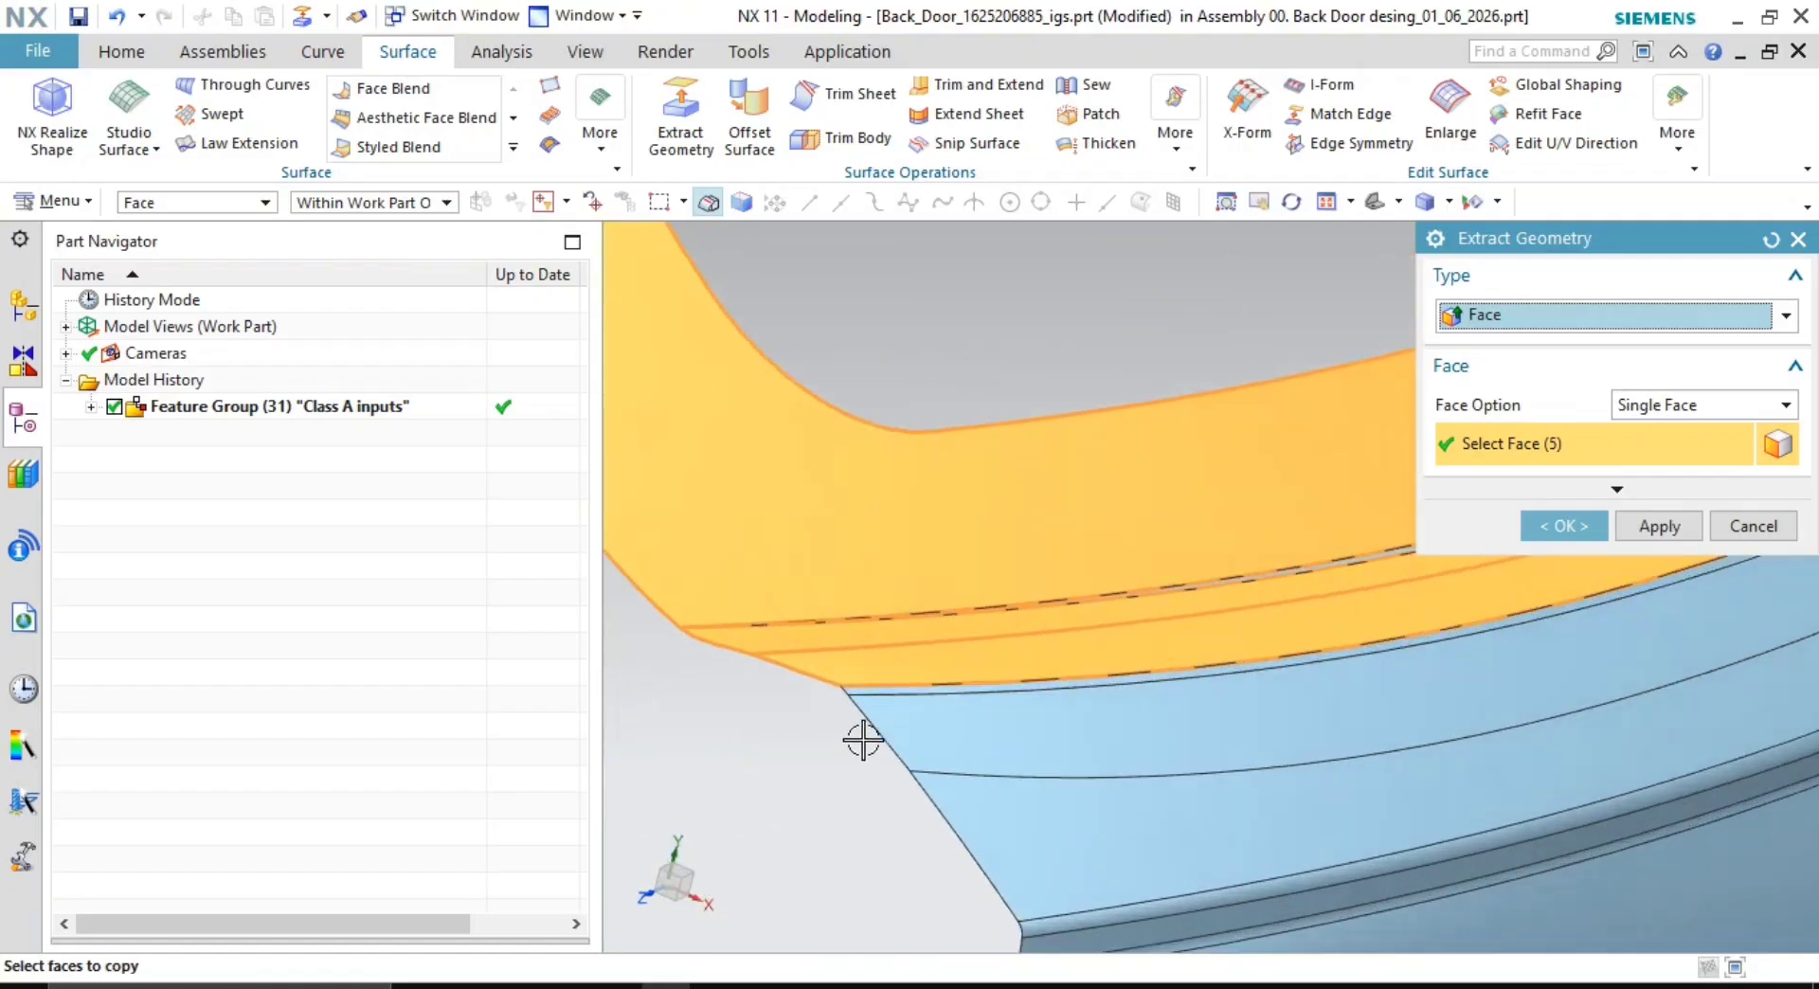
scroll(816, 650, up, 2)
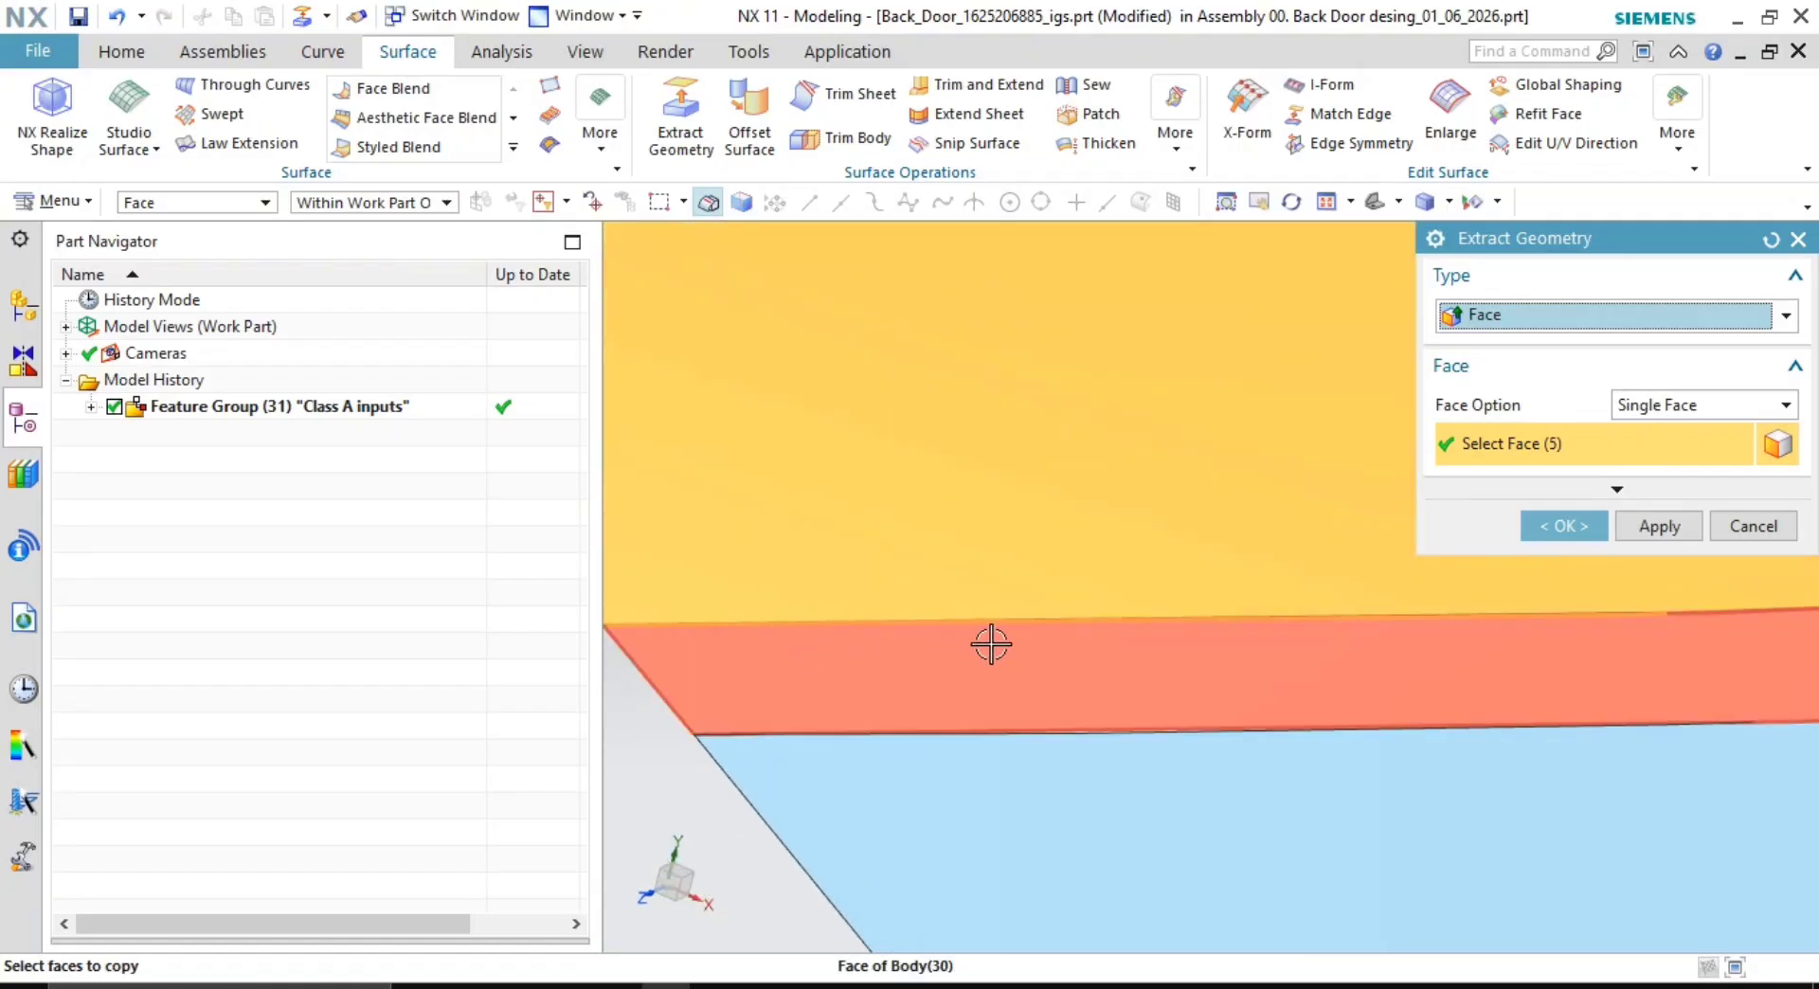
scroll(1080, 649, down, 6)
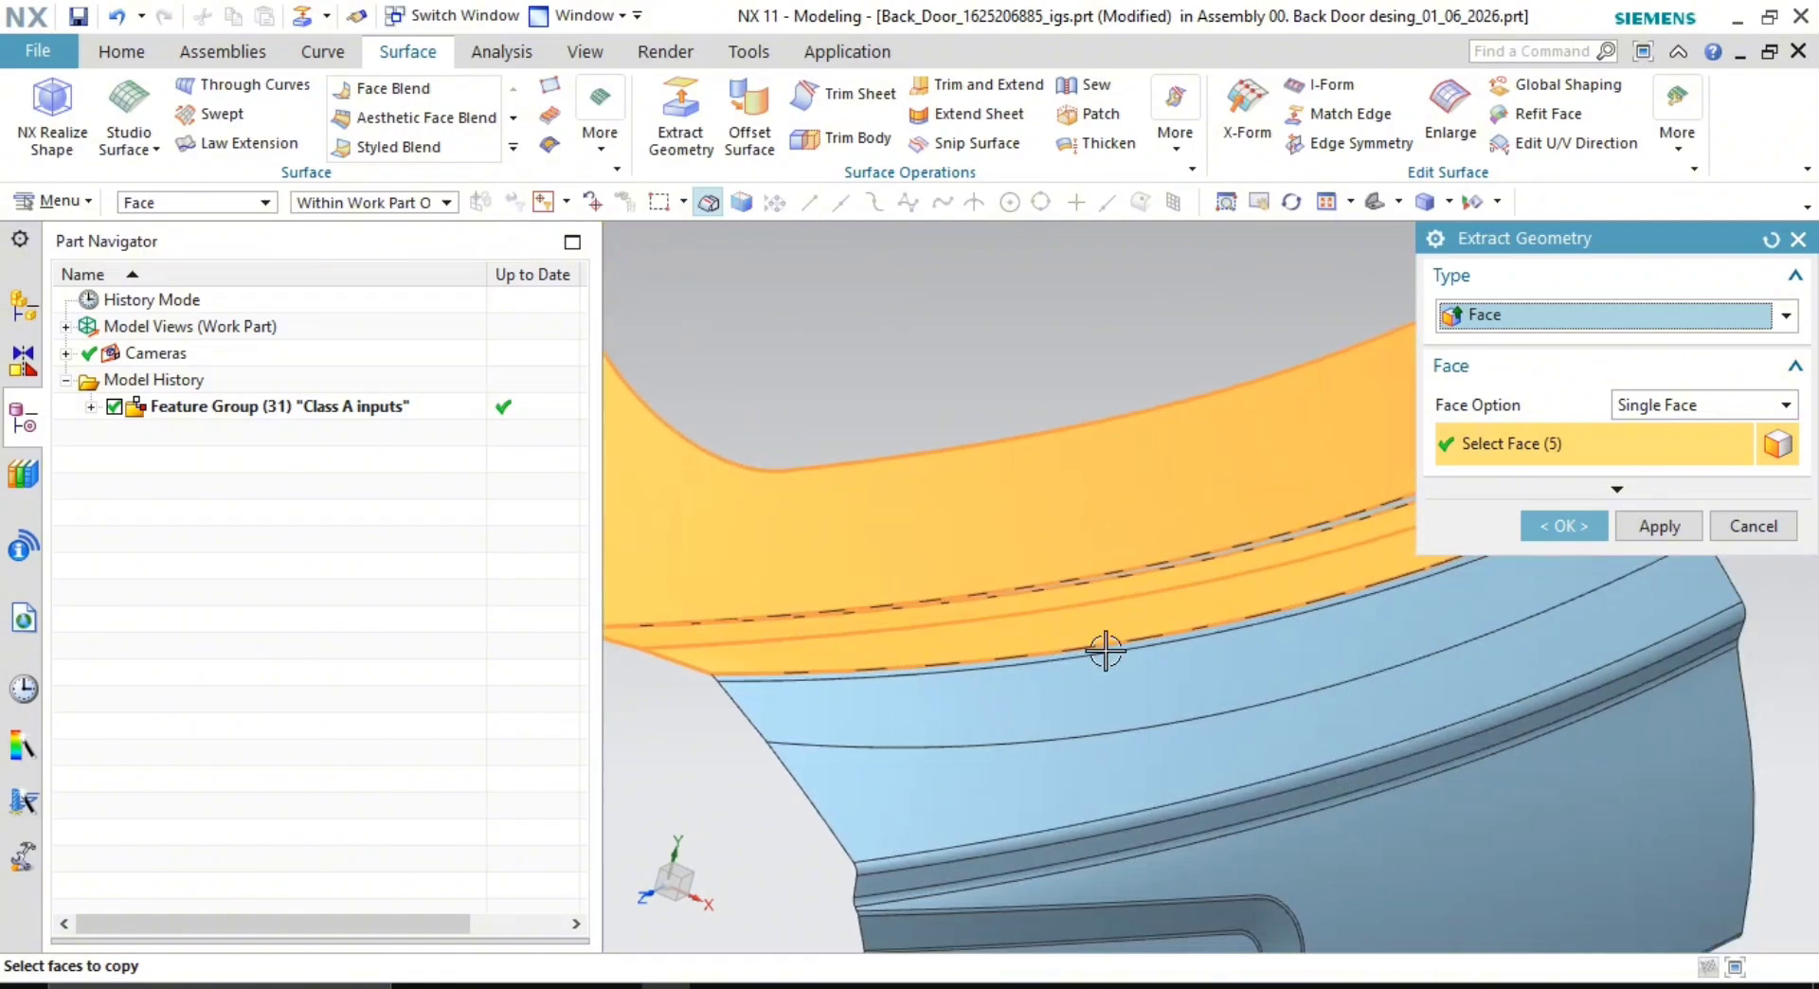
middle_drag(1106, 651, 1137, 691)
scroll(1076, 705, up, 2)
scroll(1048, 691, down, 4)
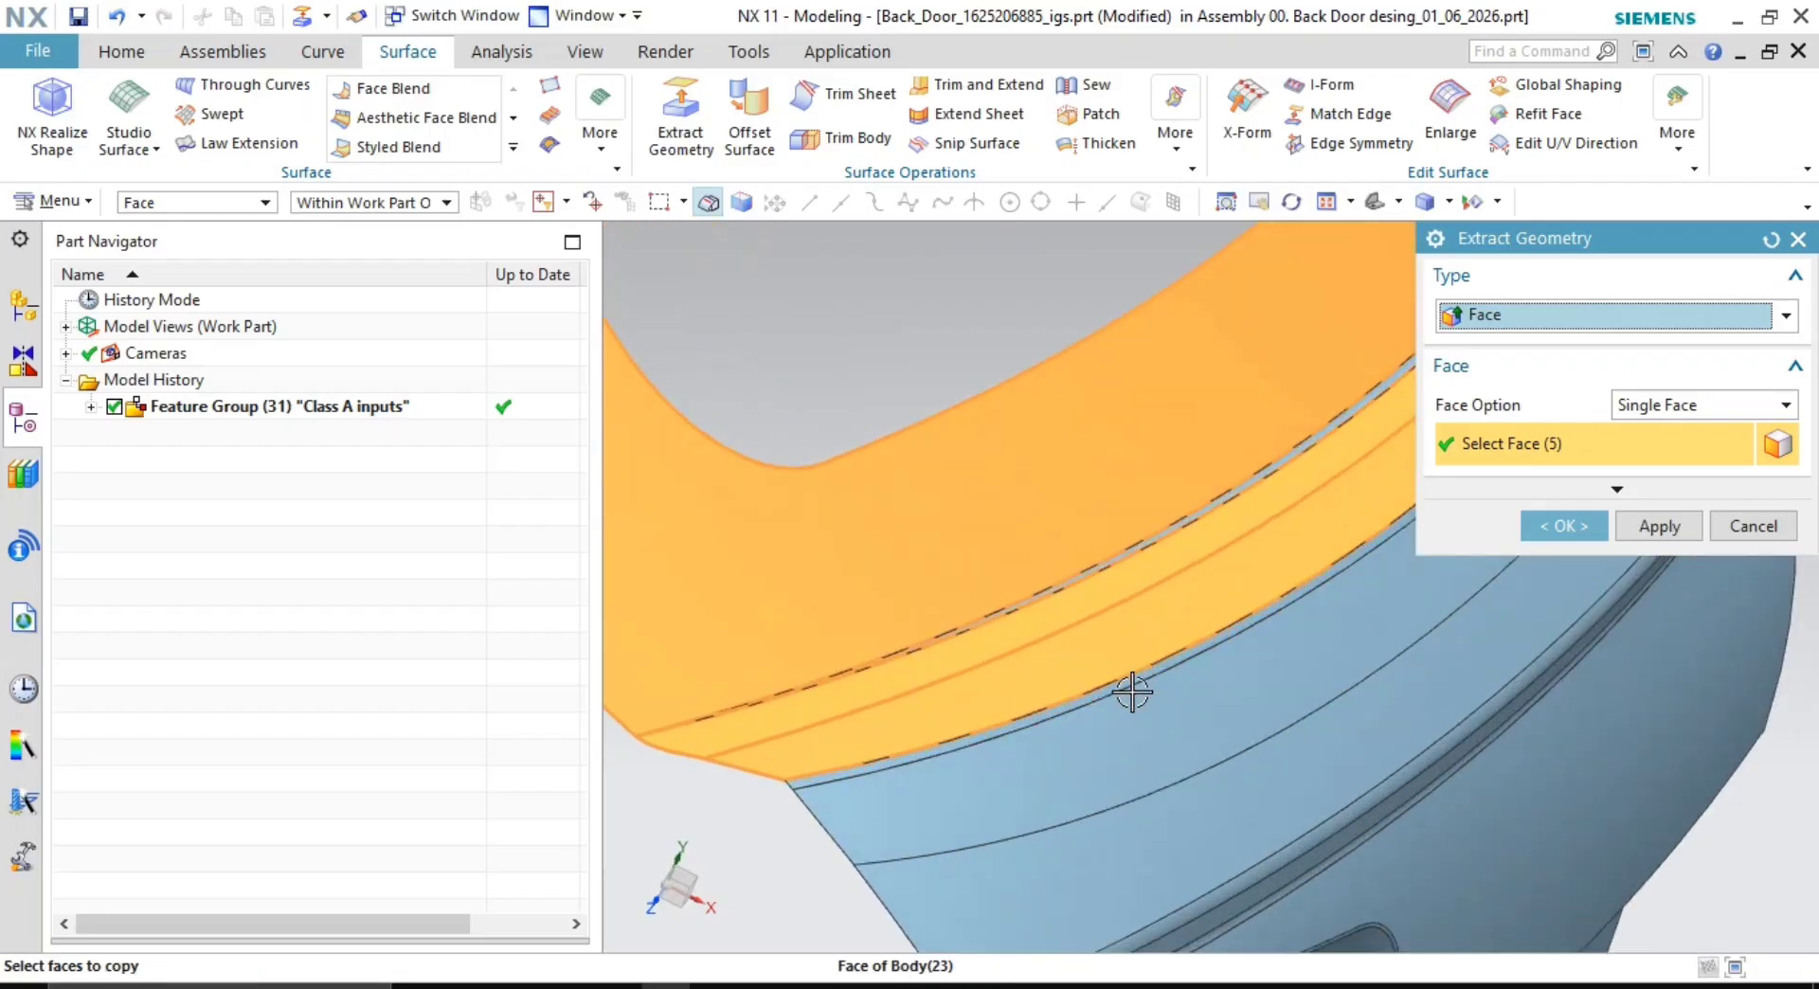
scroll(1046, 686, up, 3)
scroll(1036, 614, down, 3)
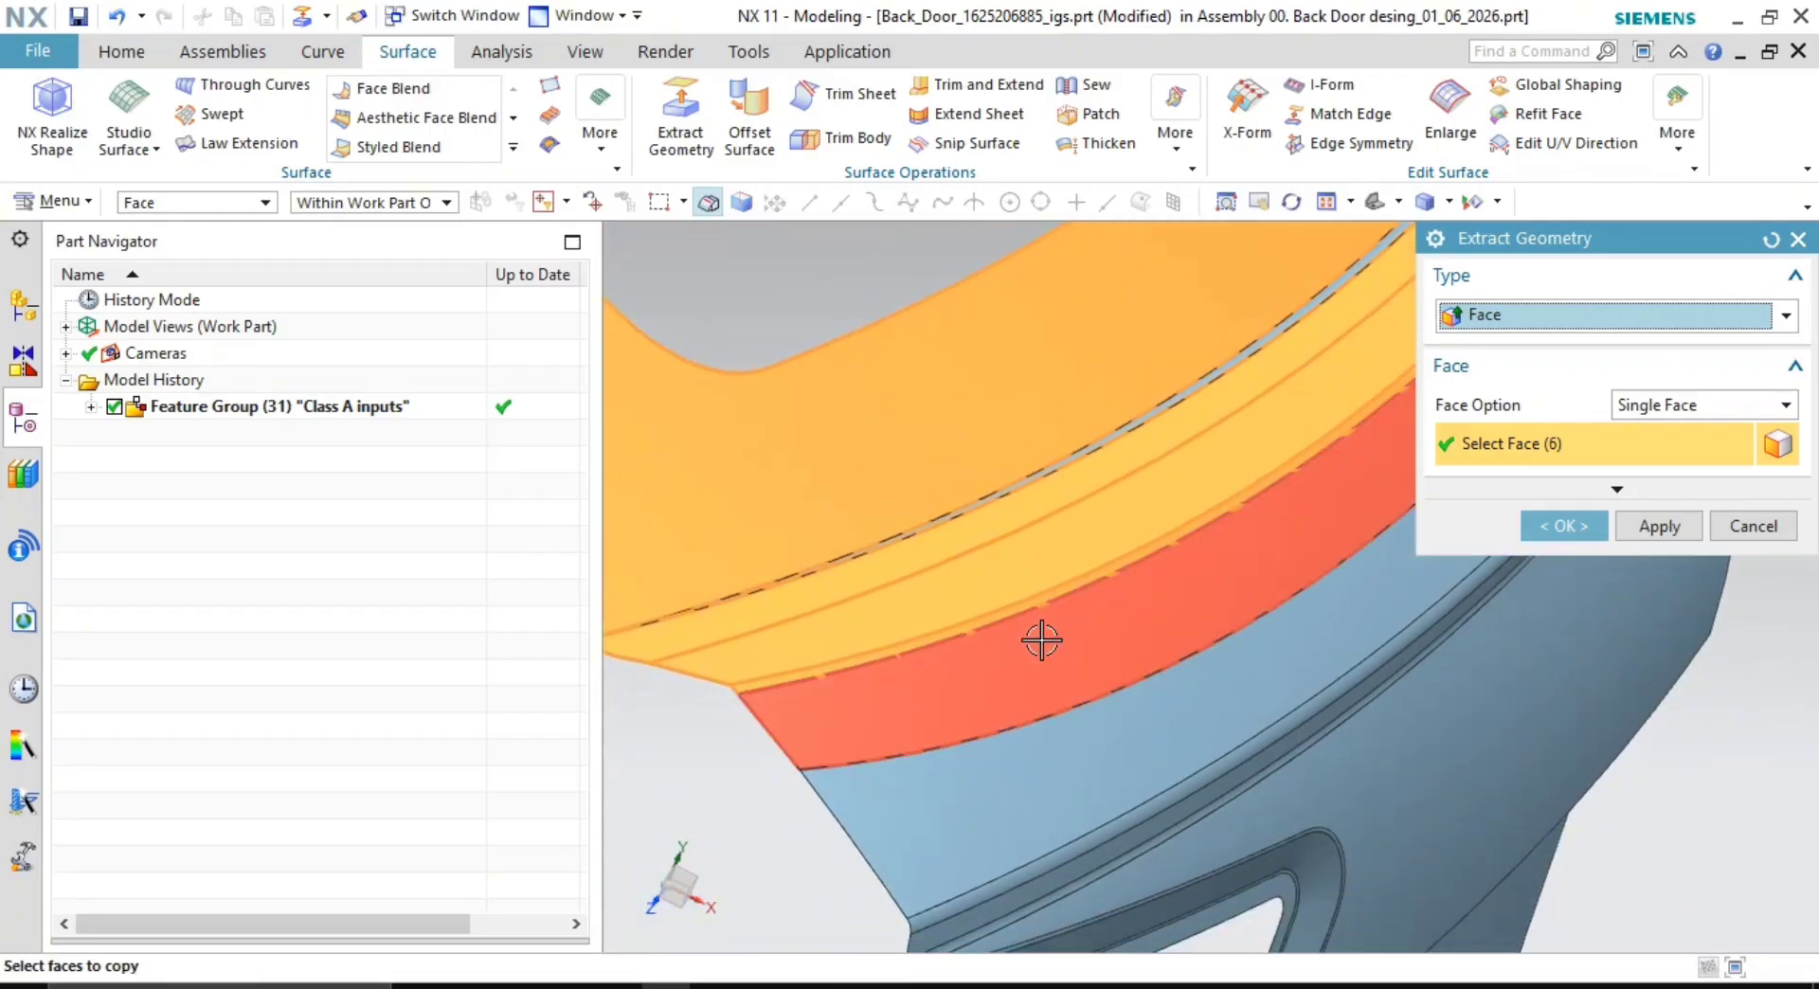
scroll(1025, 711, up, 3)
scroll(874, 714, down, 3)
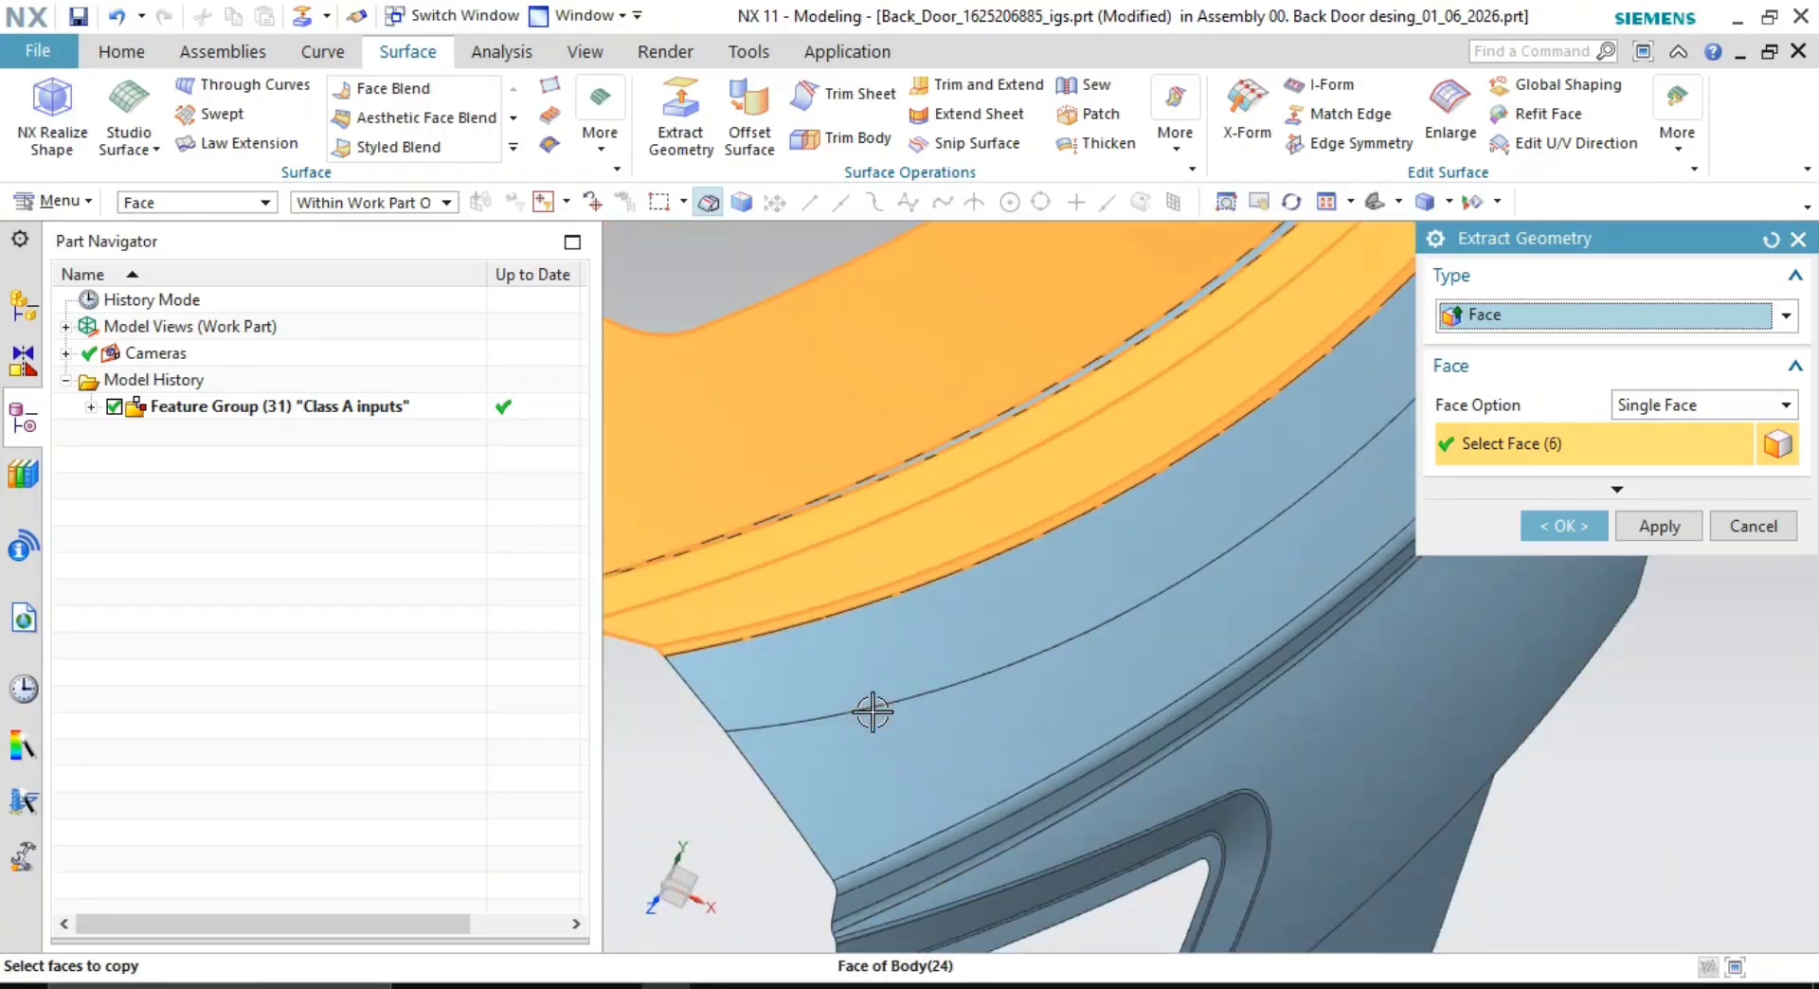
mouse_move(870, 712)
middle_down()
mouse_move(875, 683)
mouse_move(856, 695)
middle_up()
middle_drag(841, 634, 906, 650)
click(906, 613)
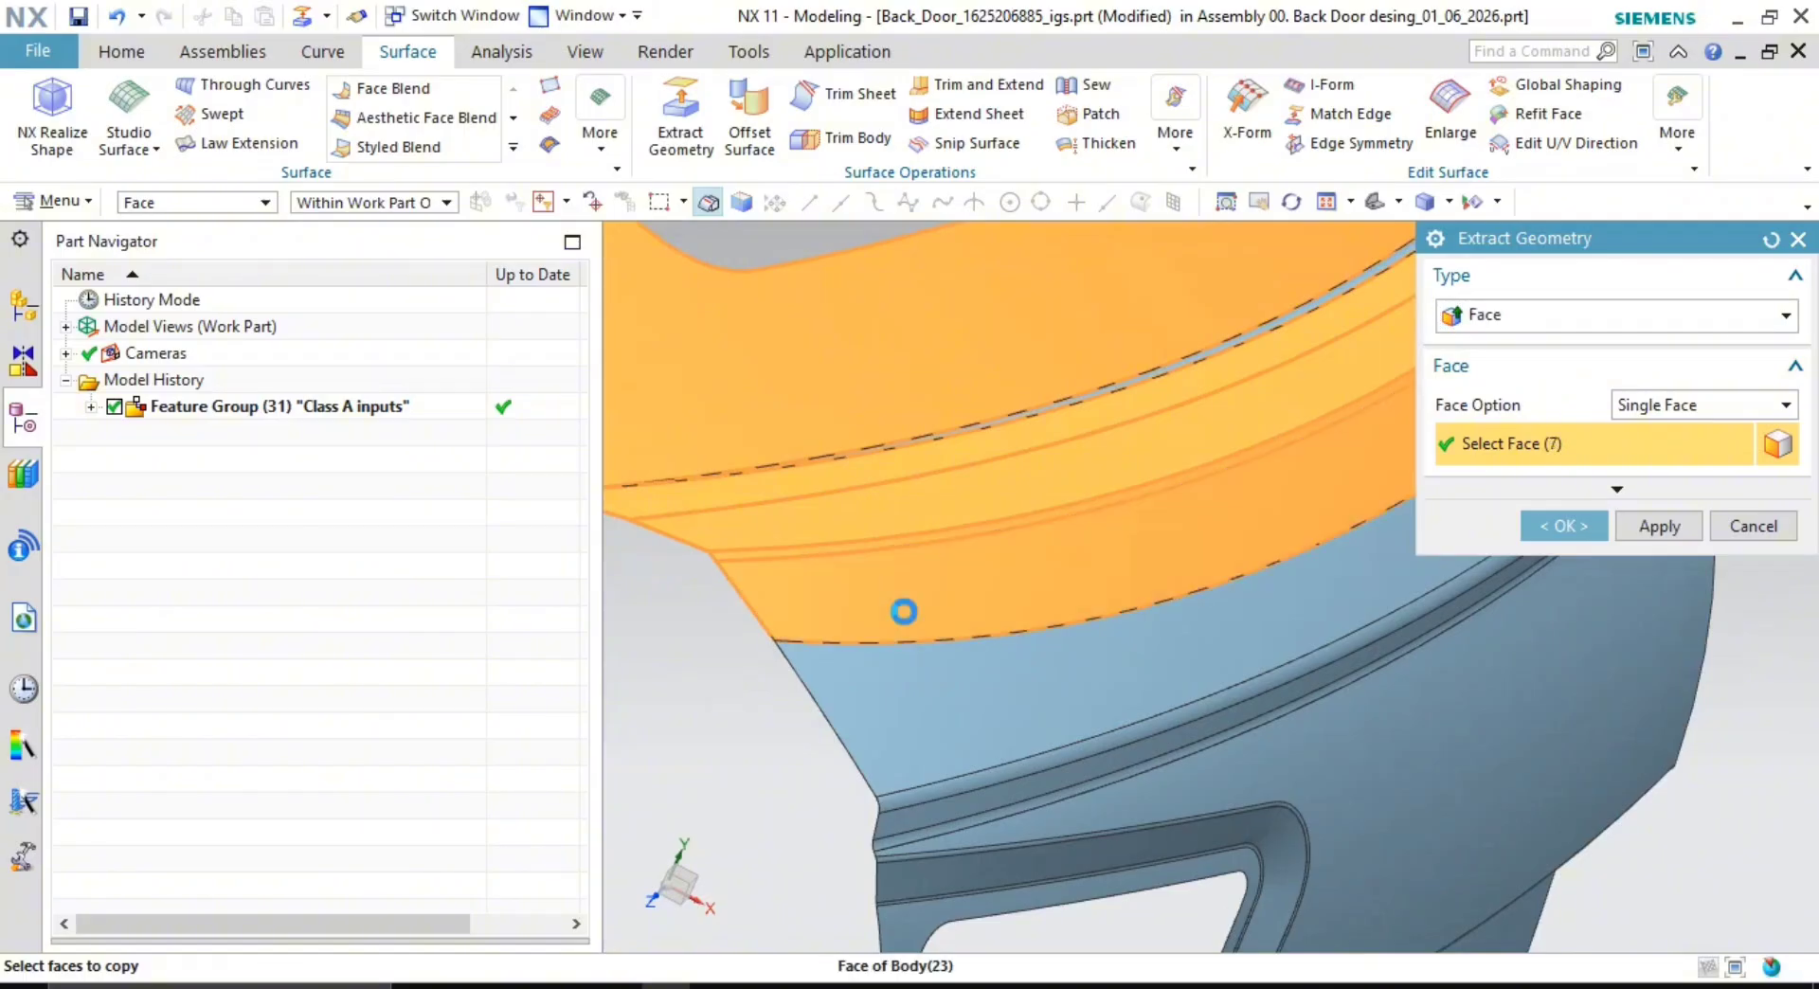
click(933, 691)
- Add another strip face, the large door face and both window-frame faces to the copy set
shift+middle_drag(1193, 799, 1153, 662)
scroll(1087, 670, up, 3)
click(884, 607)
click(1143, 619)
scroll(1153, 662, up, 1)
click(1150, 668)
click(1133, 725)
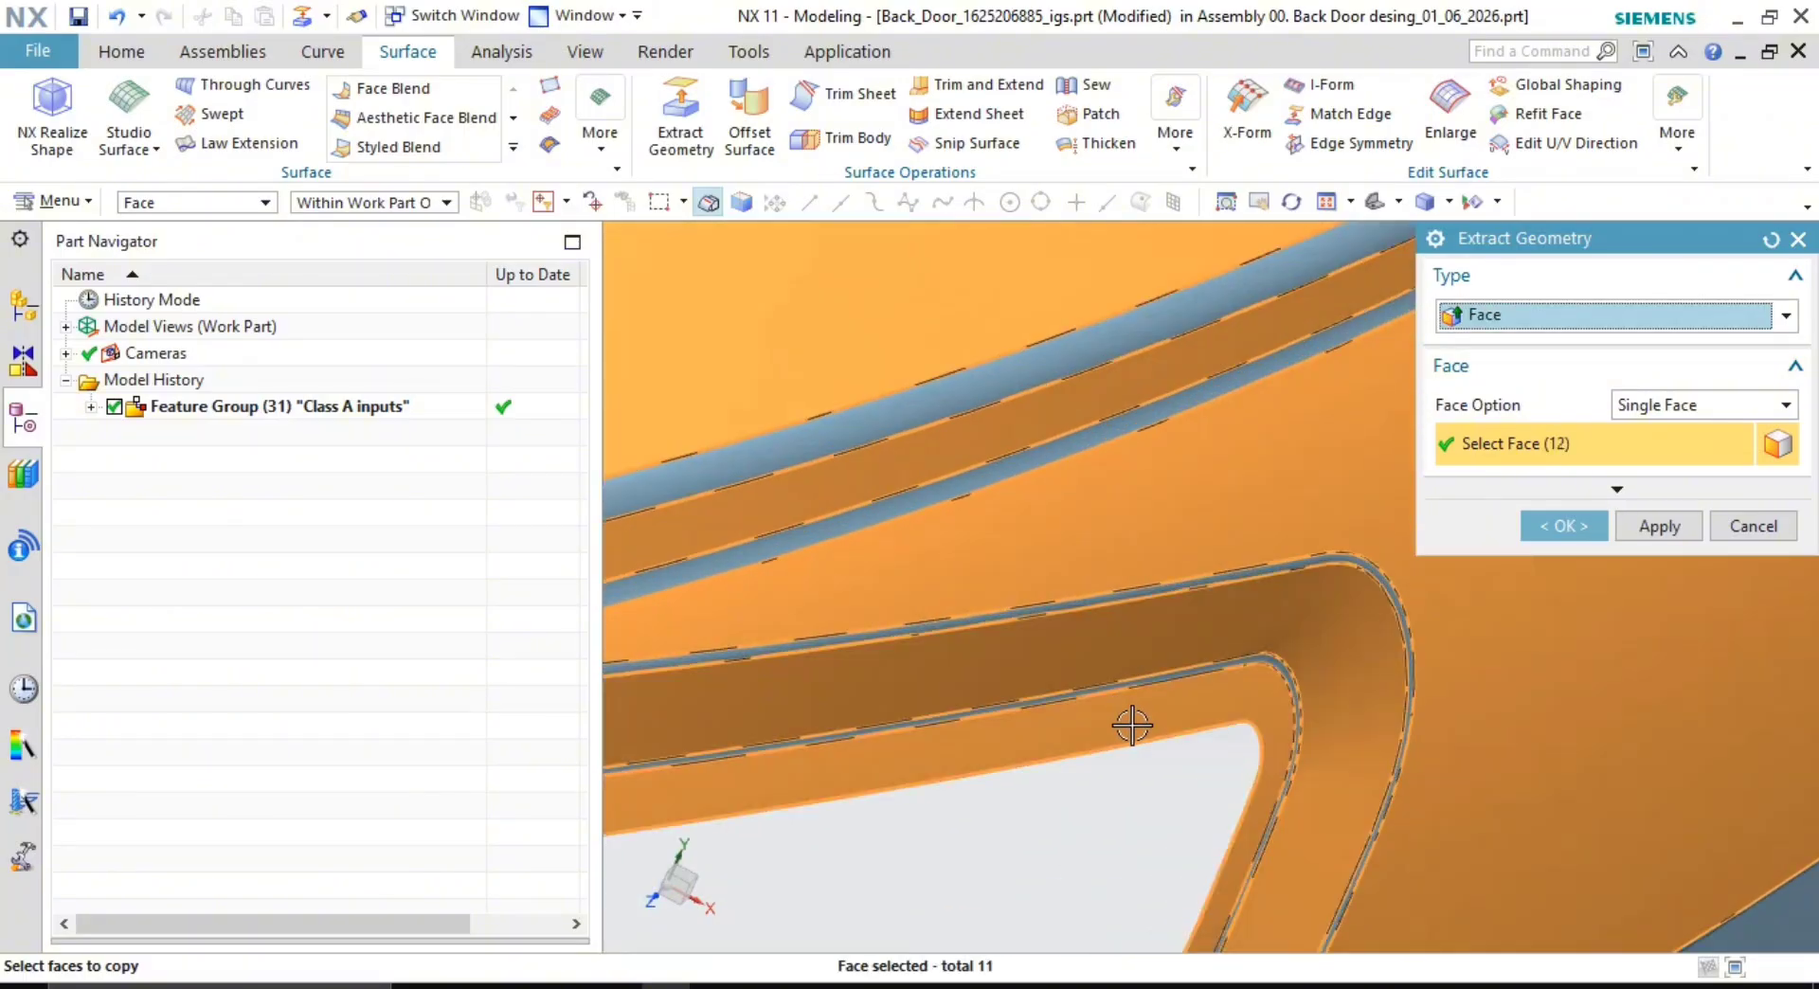
scroll(1135, 727, down, 3)
scroll(1178, 769, down, 4)
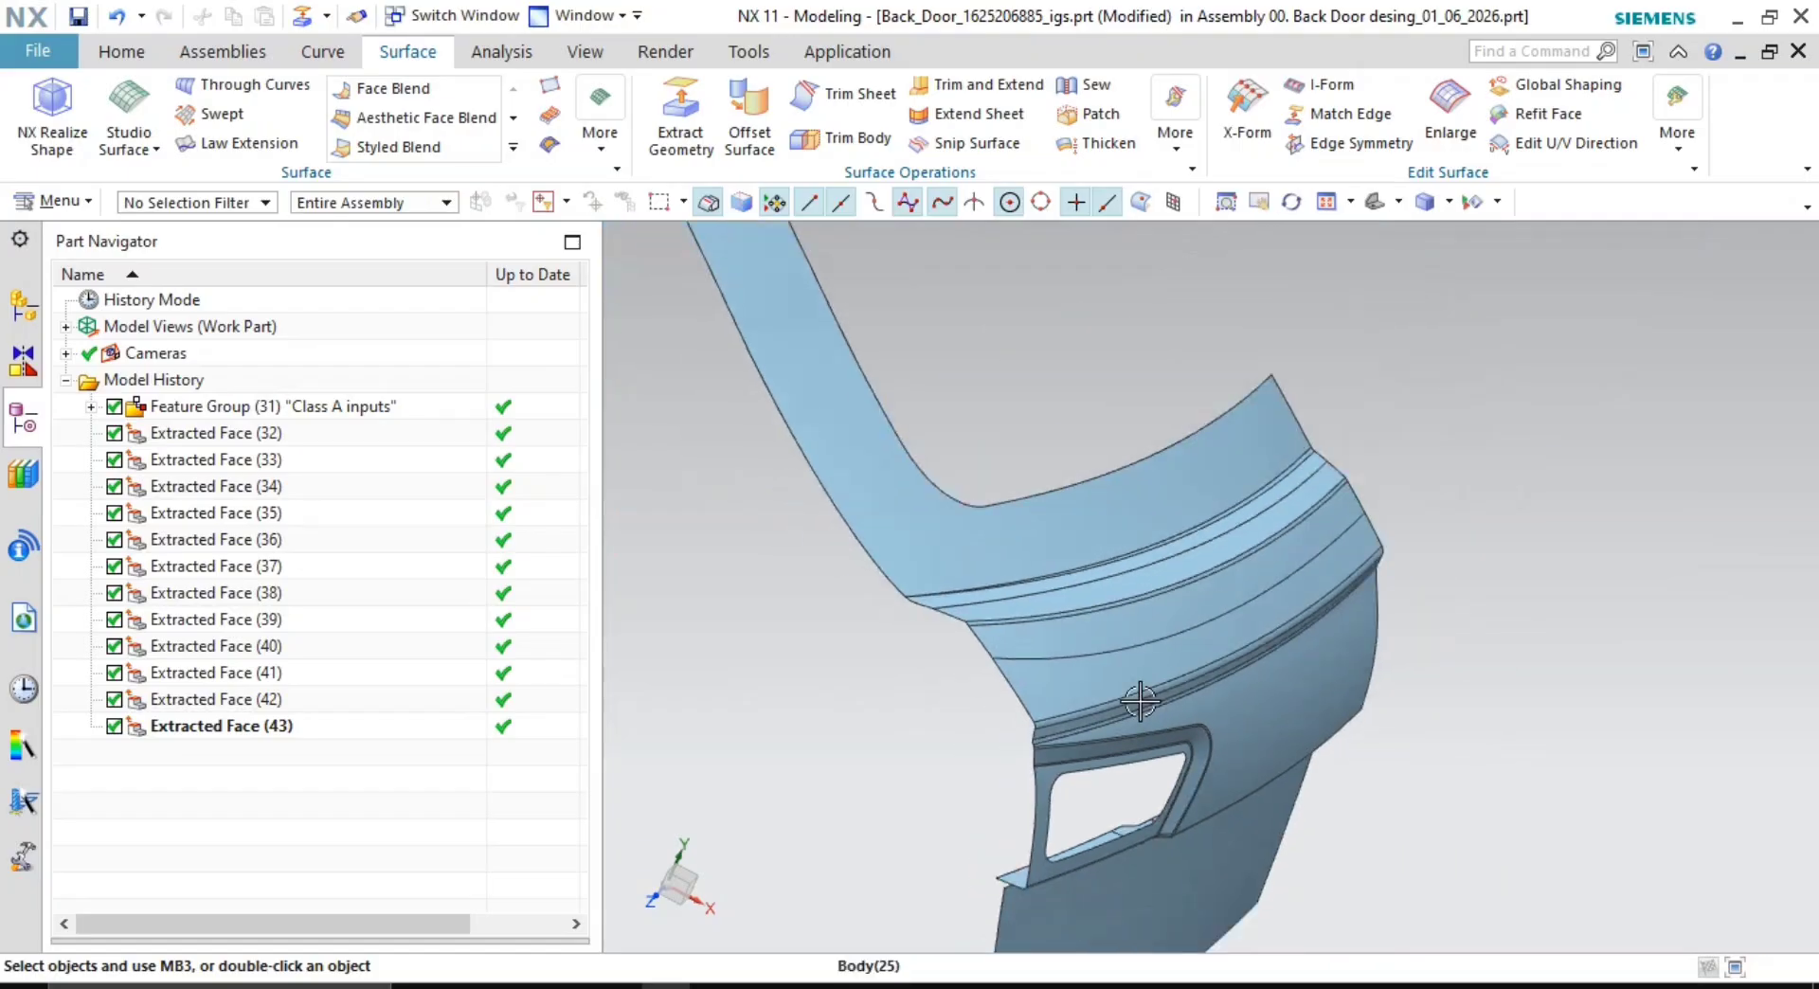
middle_drag(1140, 702, 1061, 689)
right_click(349, 415)
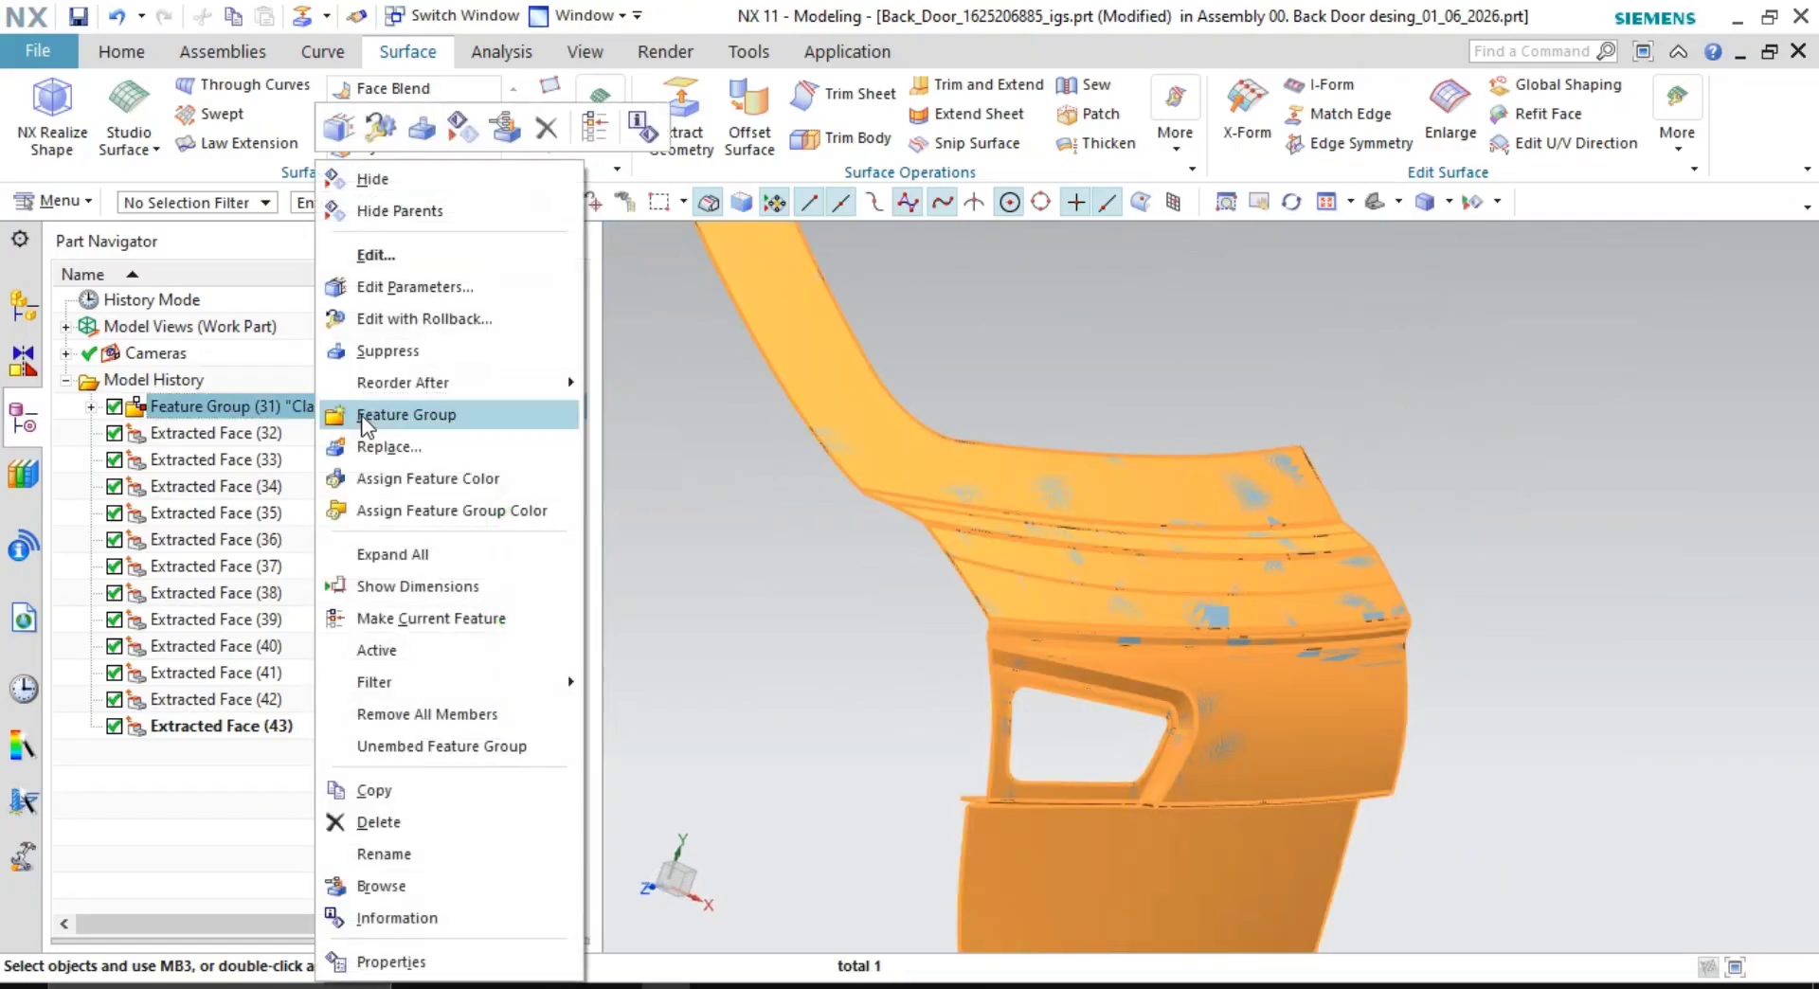
- Extract the dark strip below the window and the large lower door face as further Extracted Face features
click(396, 192)
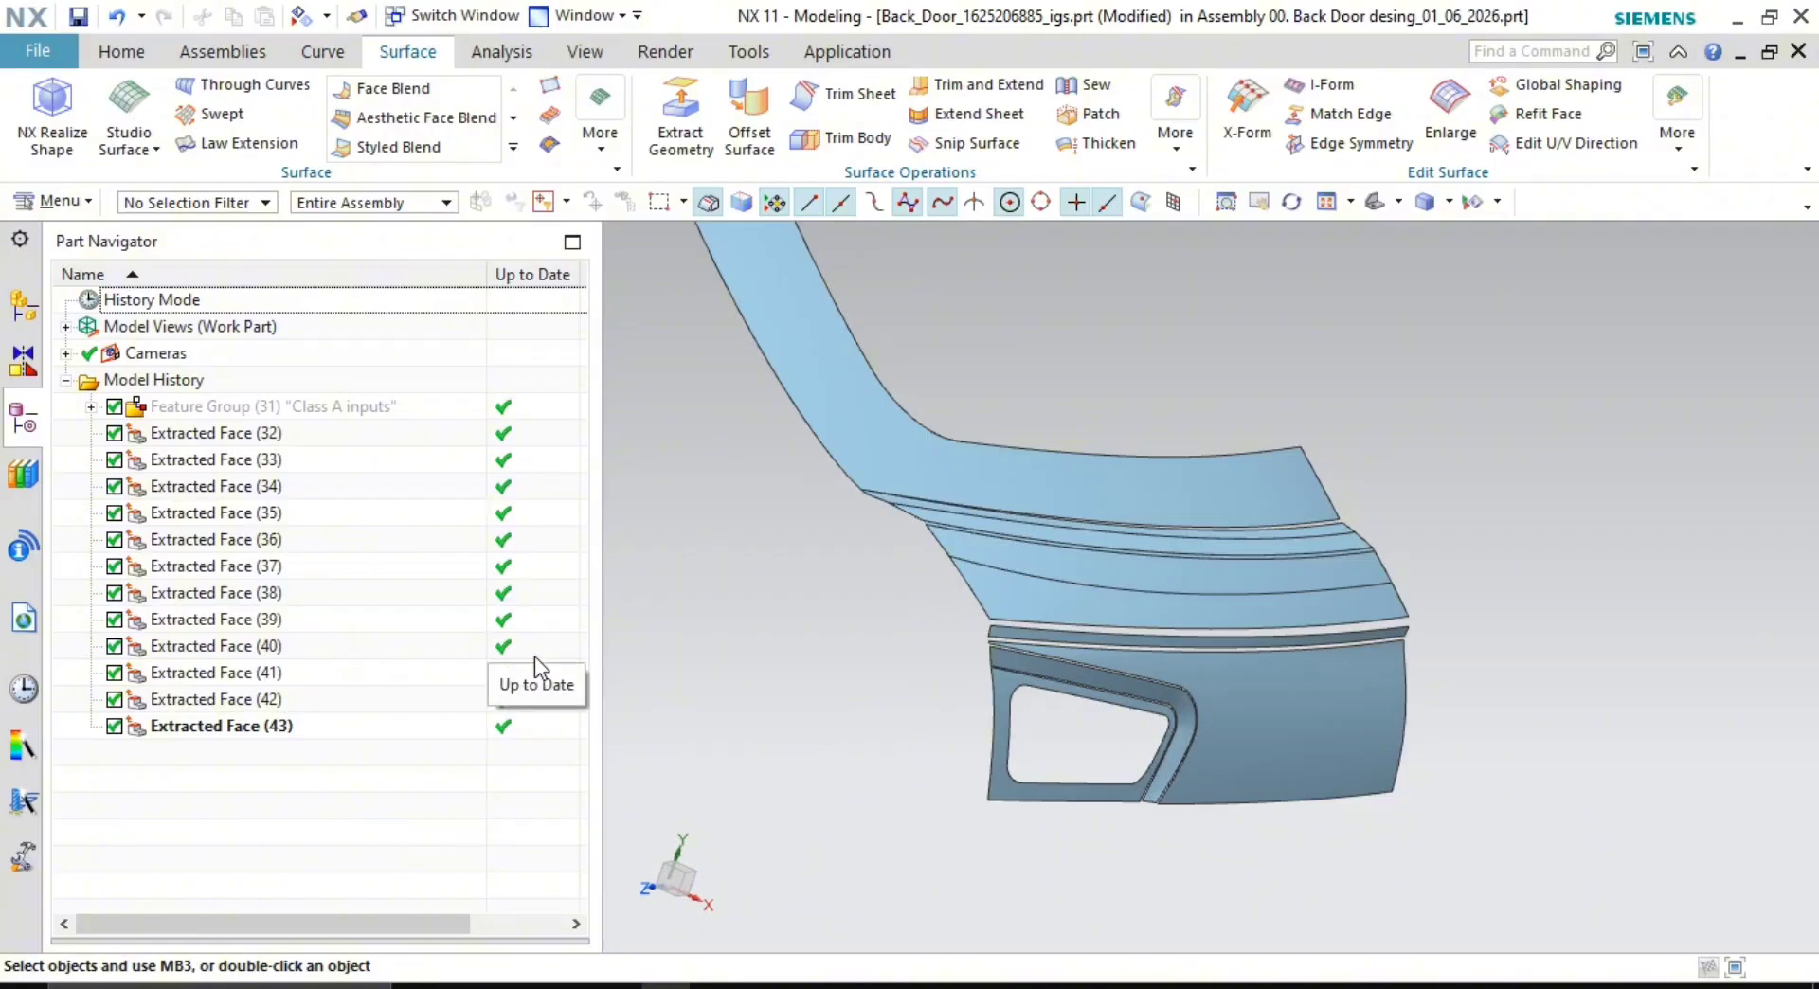
key(ctrl+z)
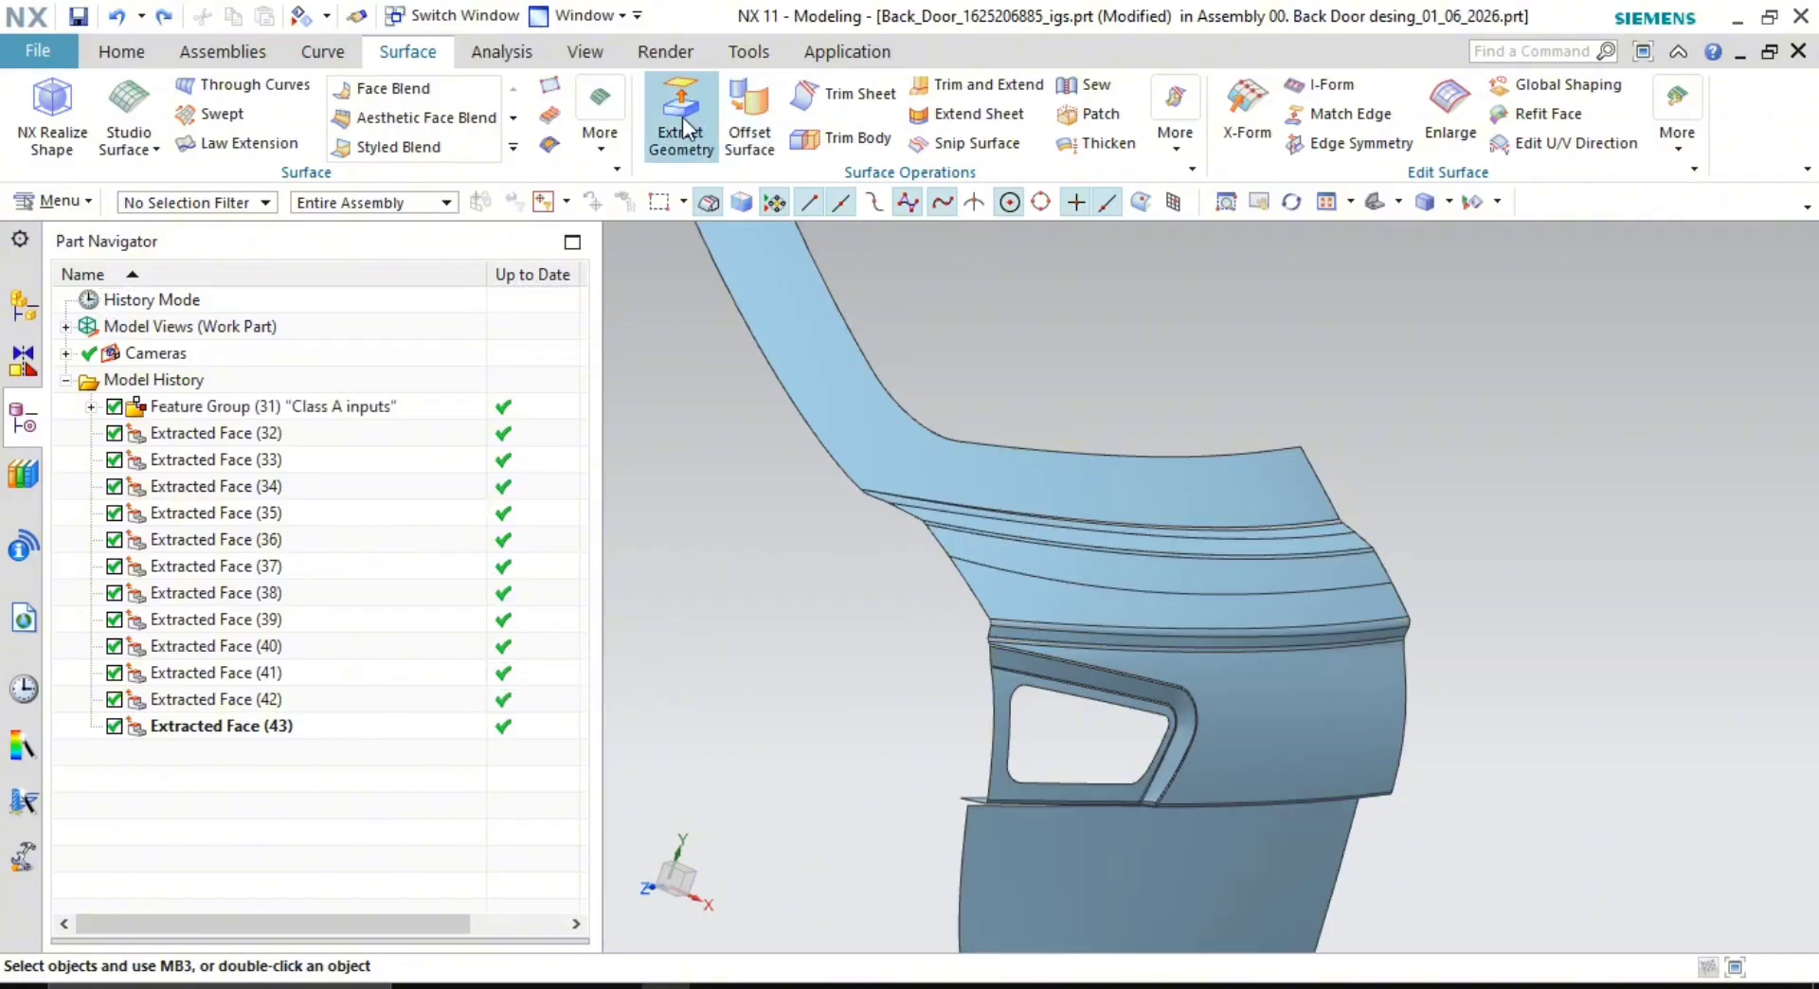
middle_drag(1076, 552, 1164, 472)
scroll(1165, 467, up, 5)
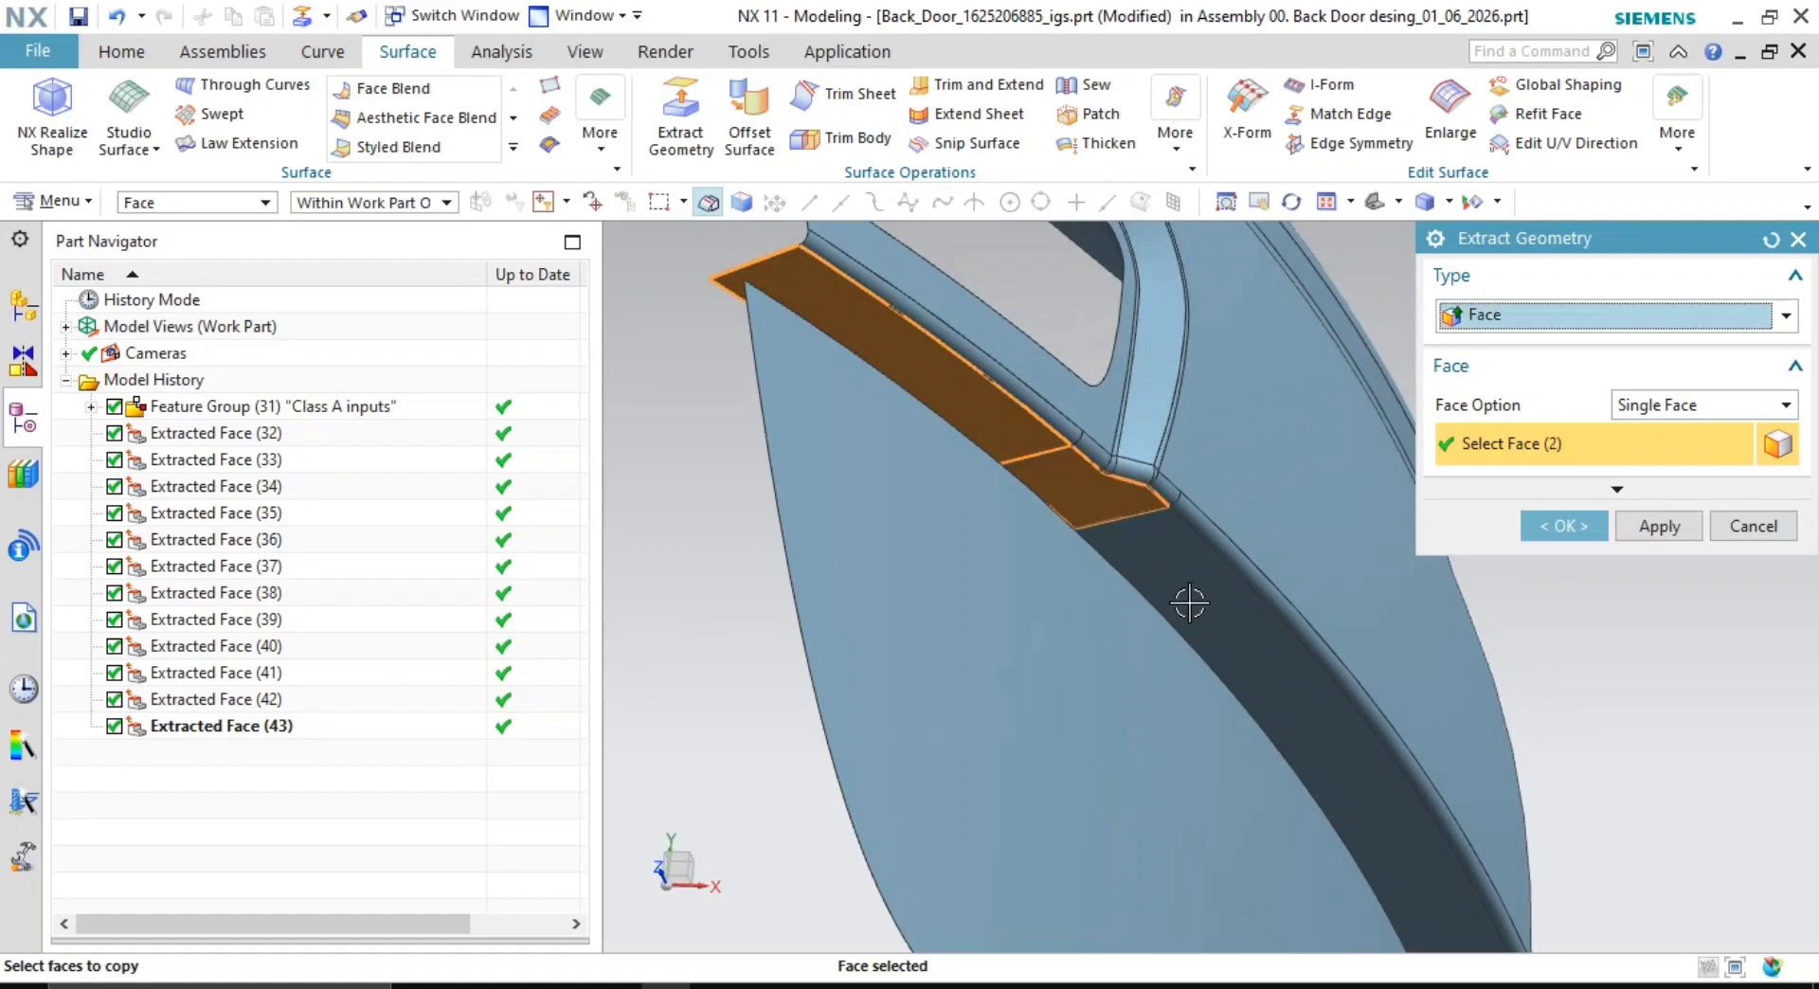
click(1190, 602)
middle_drag(1247, 658, 1486, 618)
click(1310, 659)
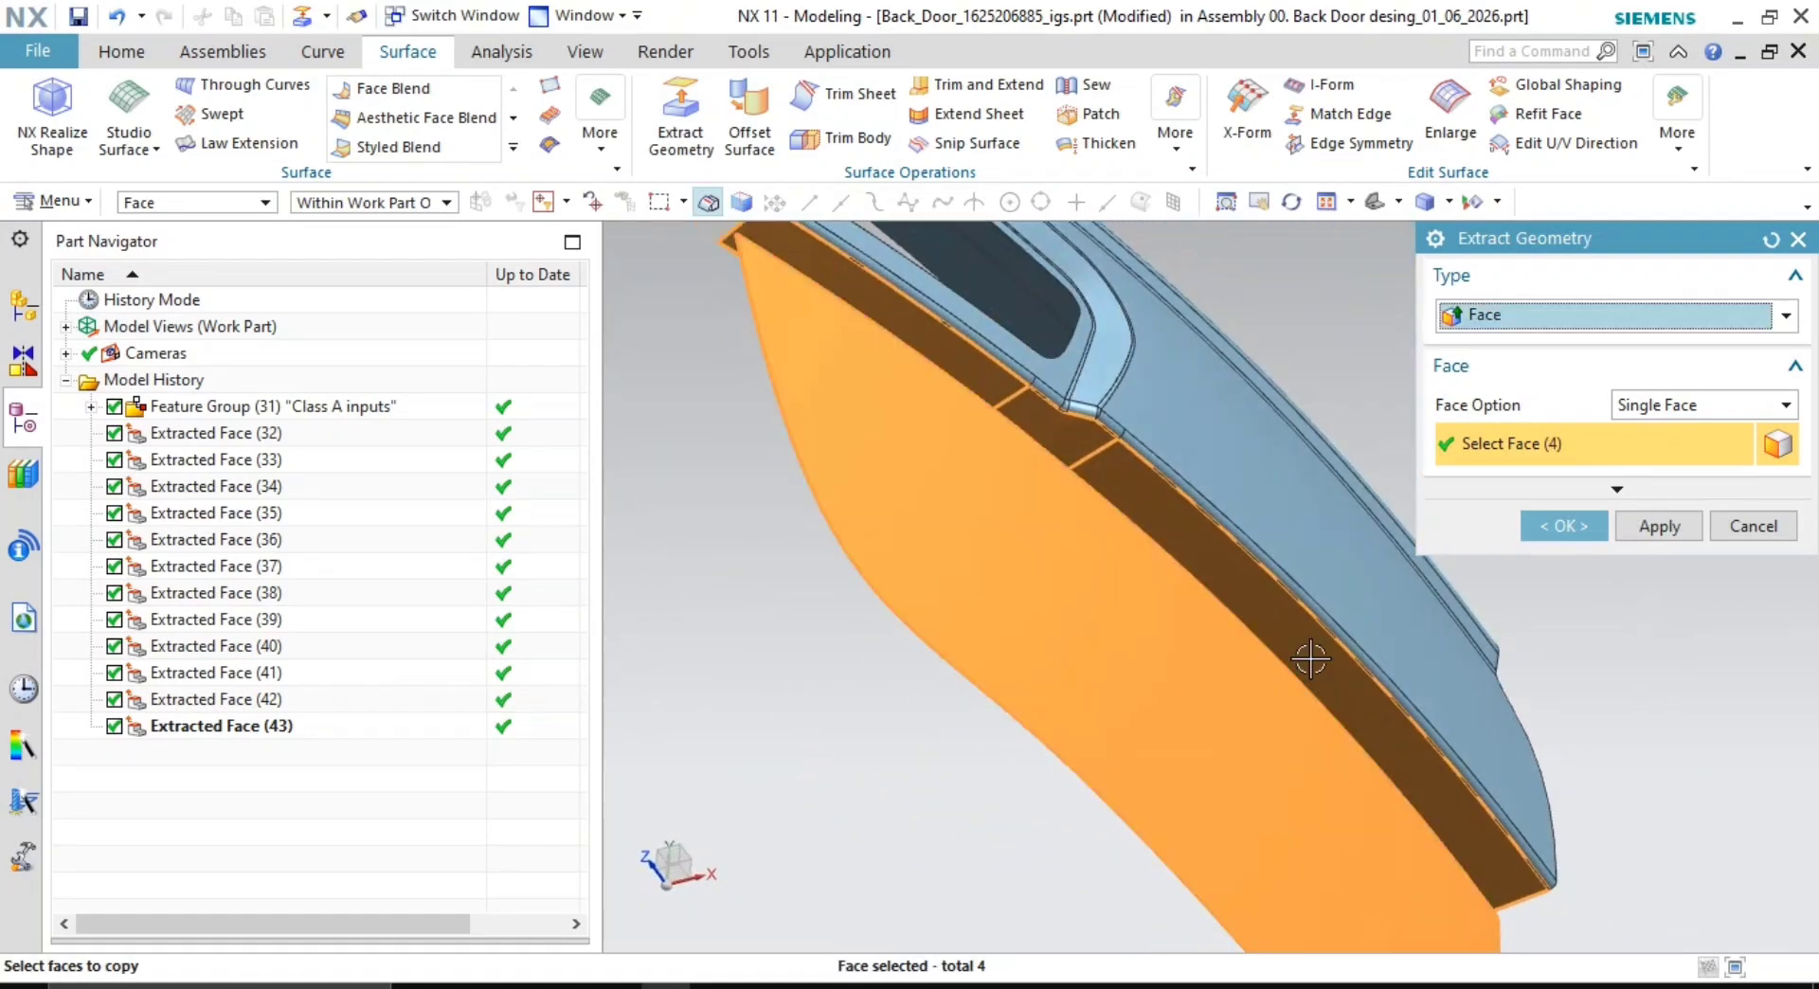
click(1599, 531)
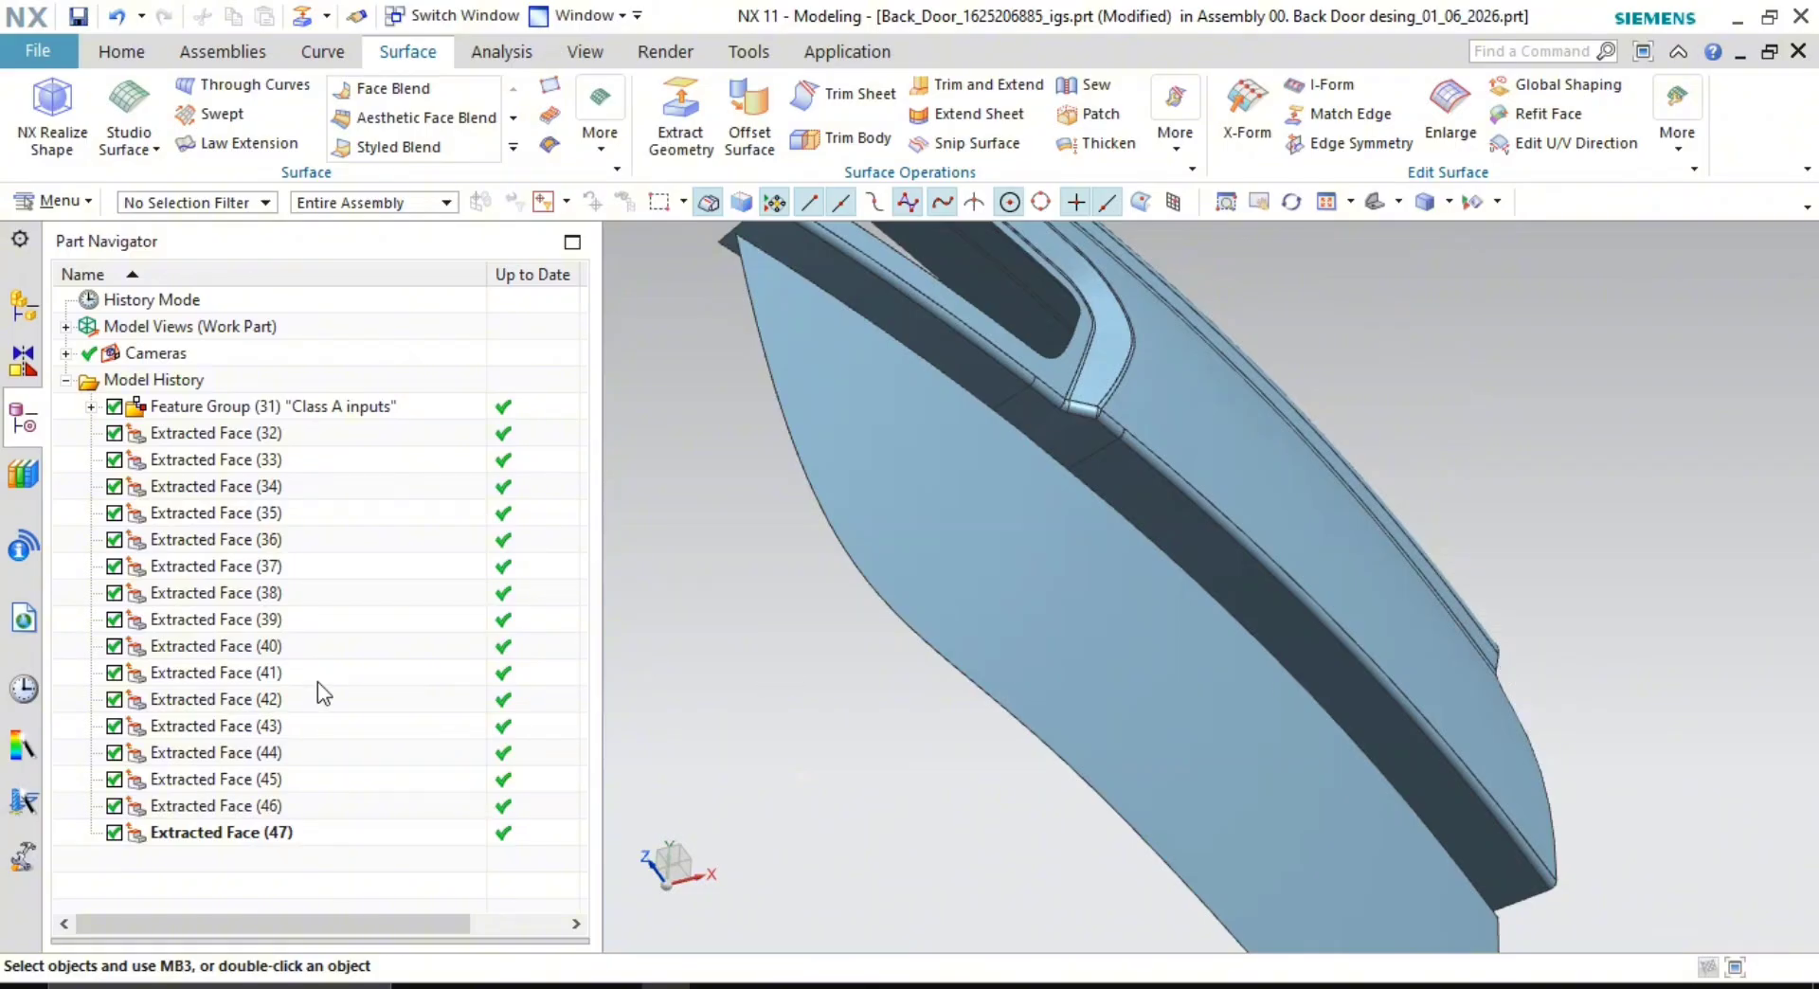
- Hide the Class A inputs feature group and bring the upper flange strip into view
middle_drag(820, 591, 910, 502)
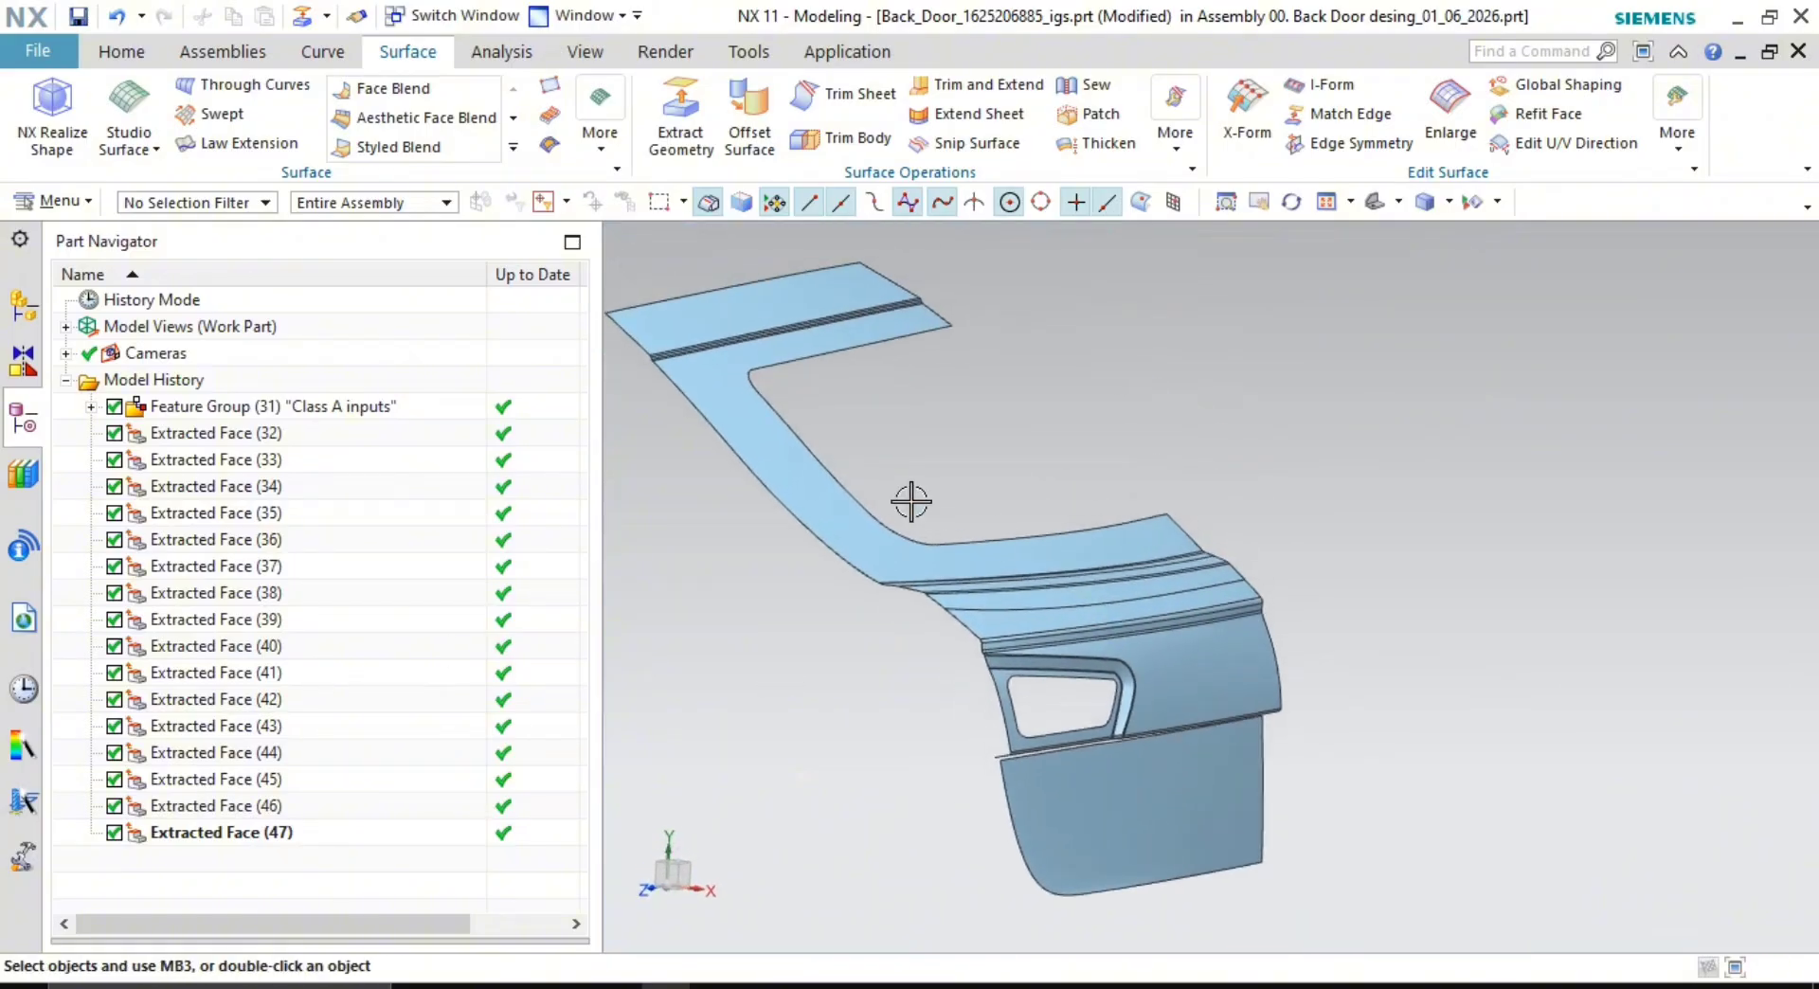
scroll(910, 501, up, 8)
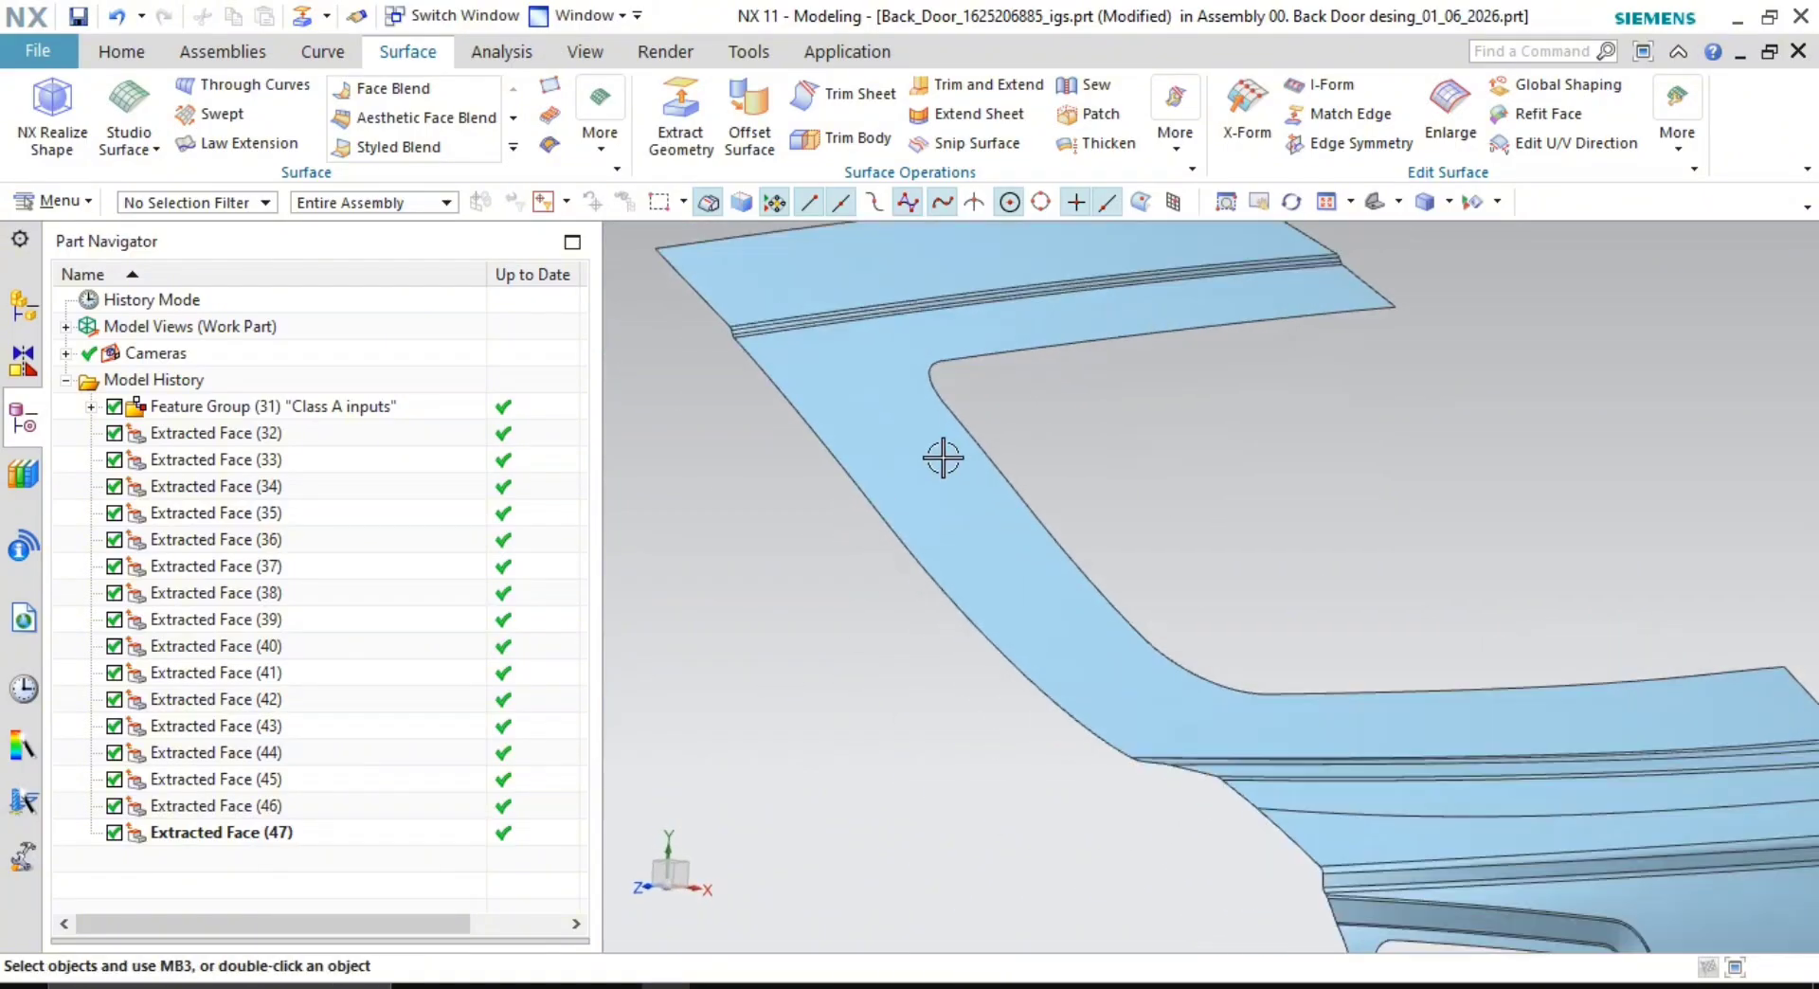
scroll(943, 458, up, 3)
right_click(339, 405)
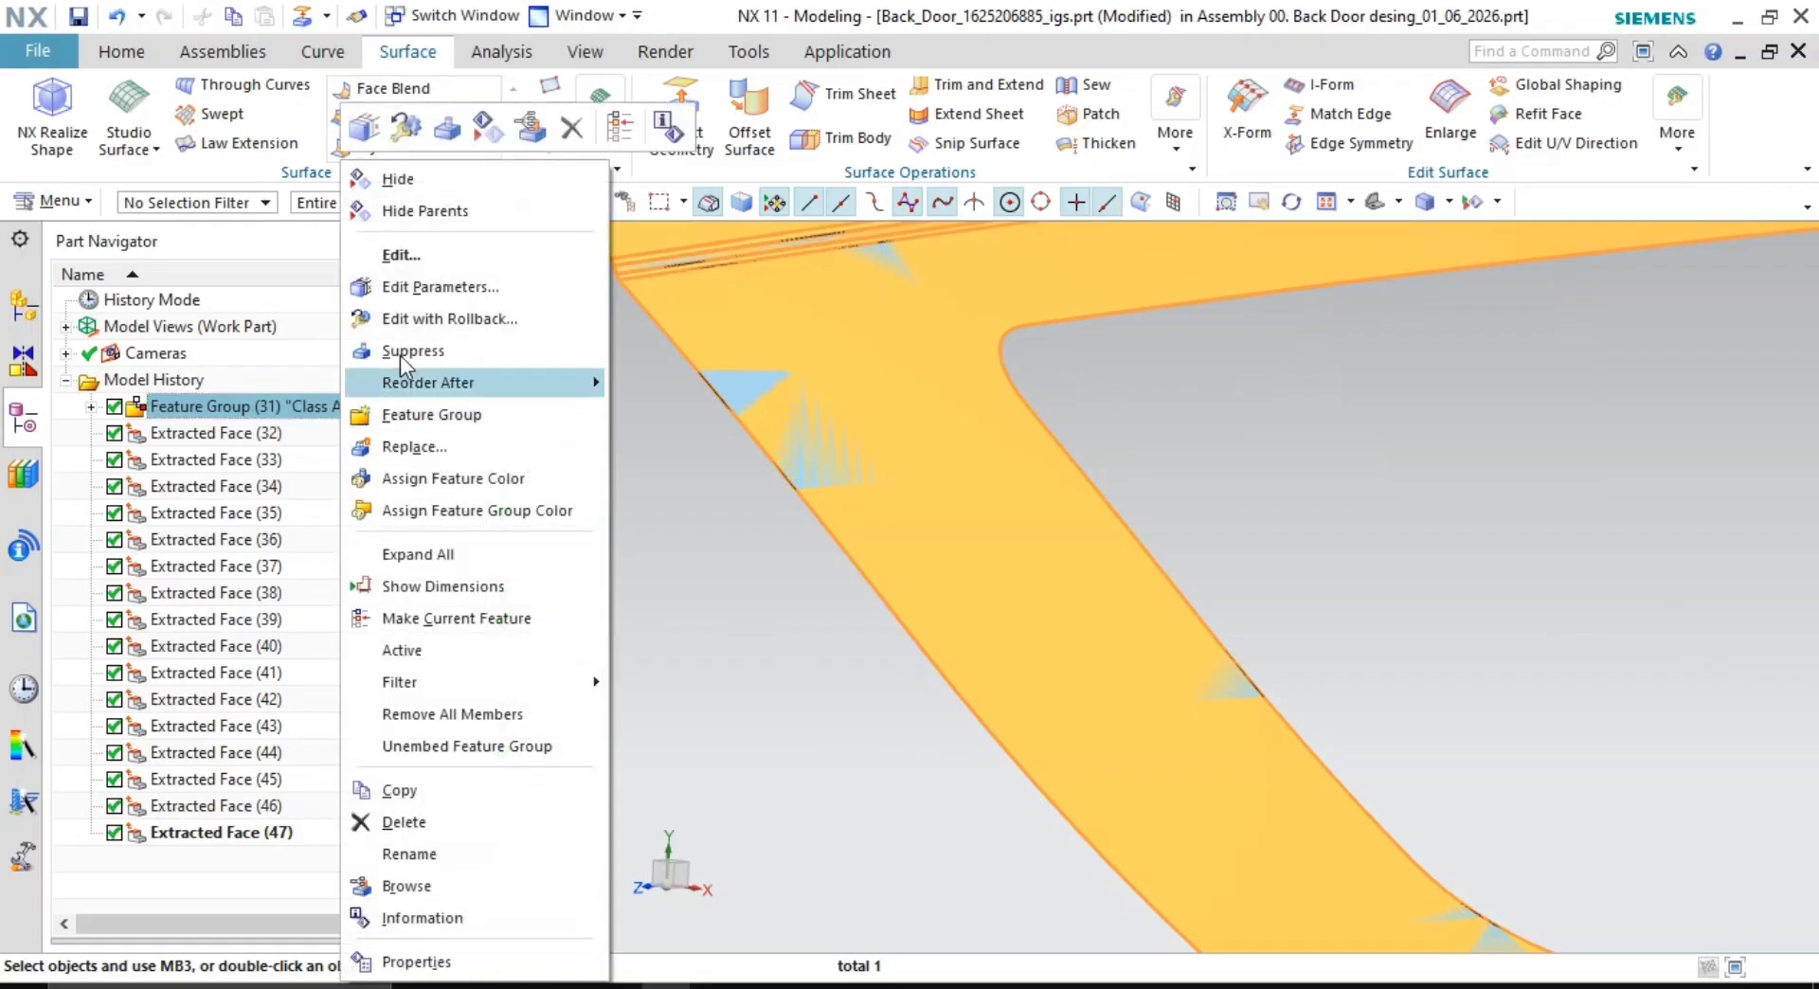
click(411, 168)
middle_drag(1208, 438, 1315, 576)
scroll(1279, 494, up, 2)
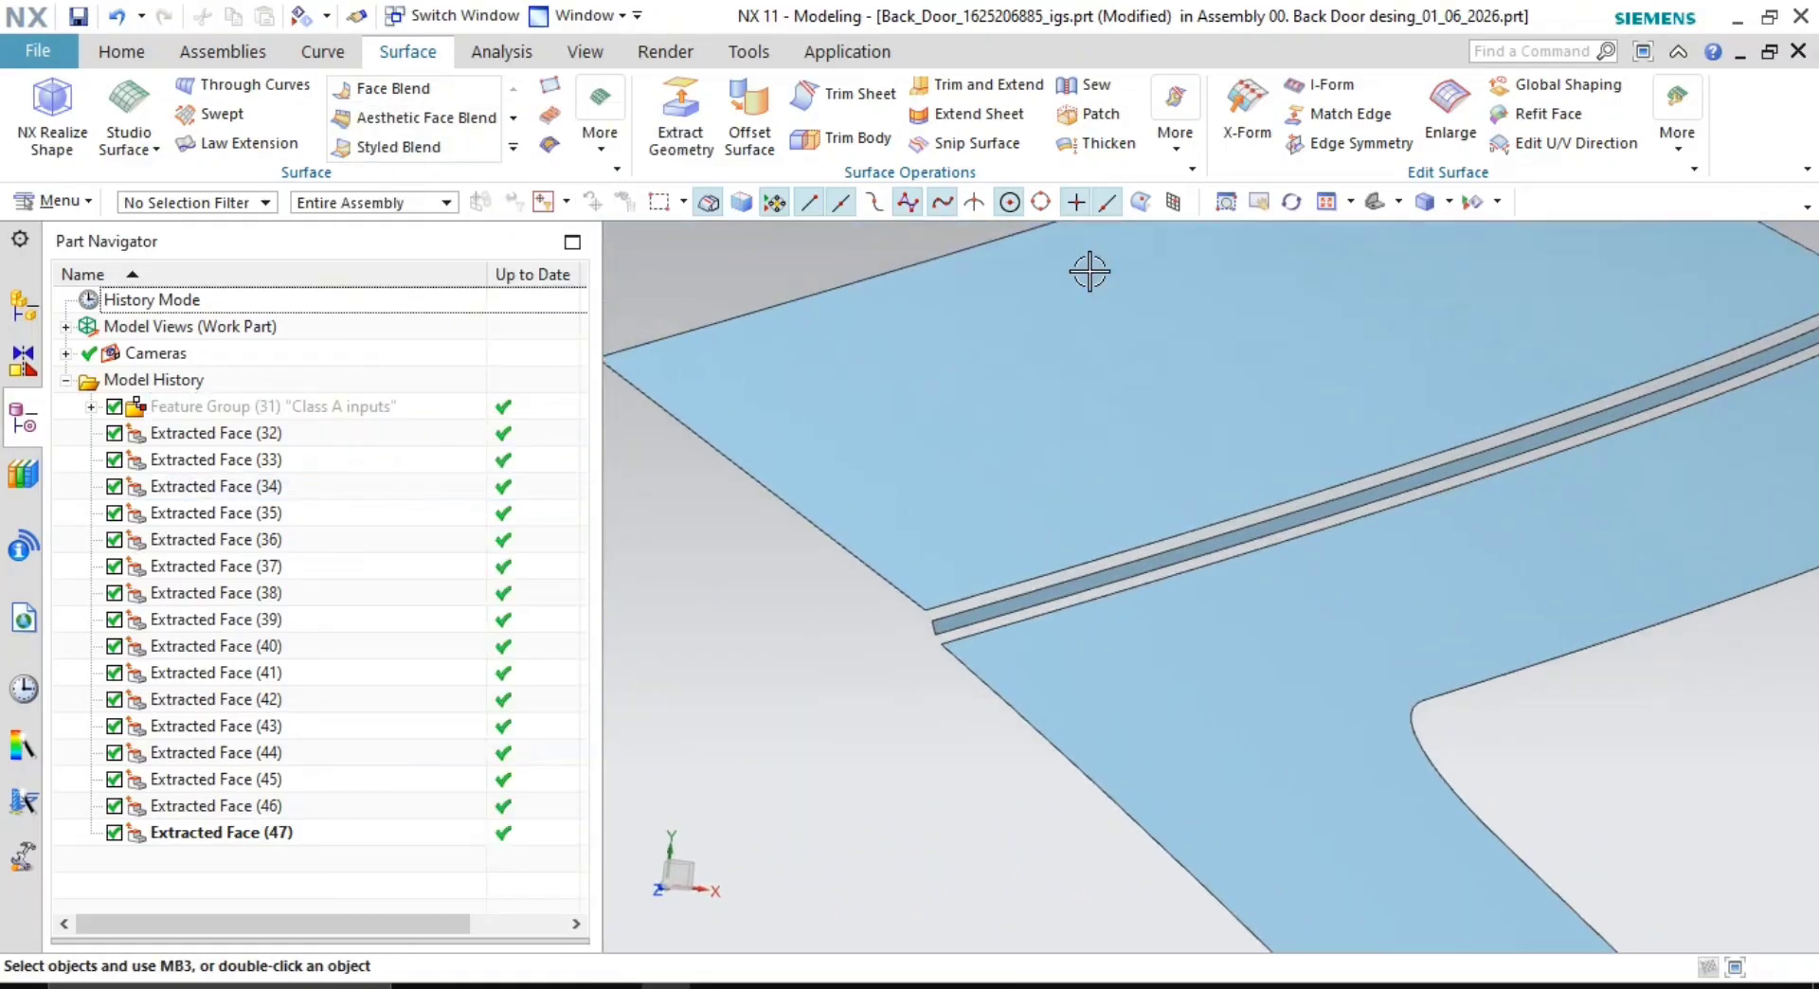
scroll(1235, 499, up, 2)
shift+middle_drag(1235, 509, 1232, 448)
scroll(1236, 464, down, 3)
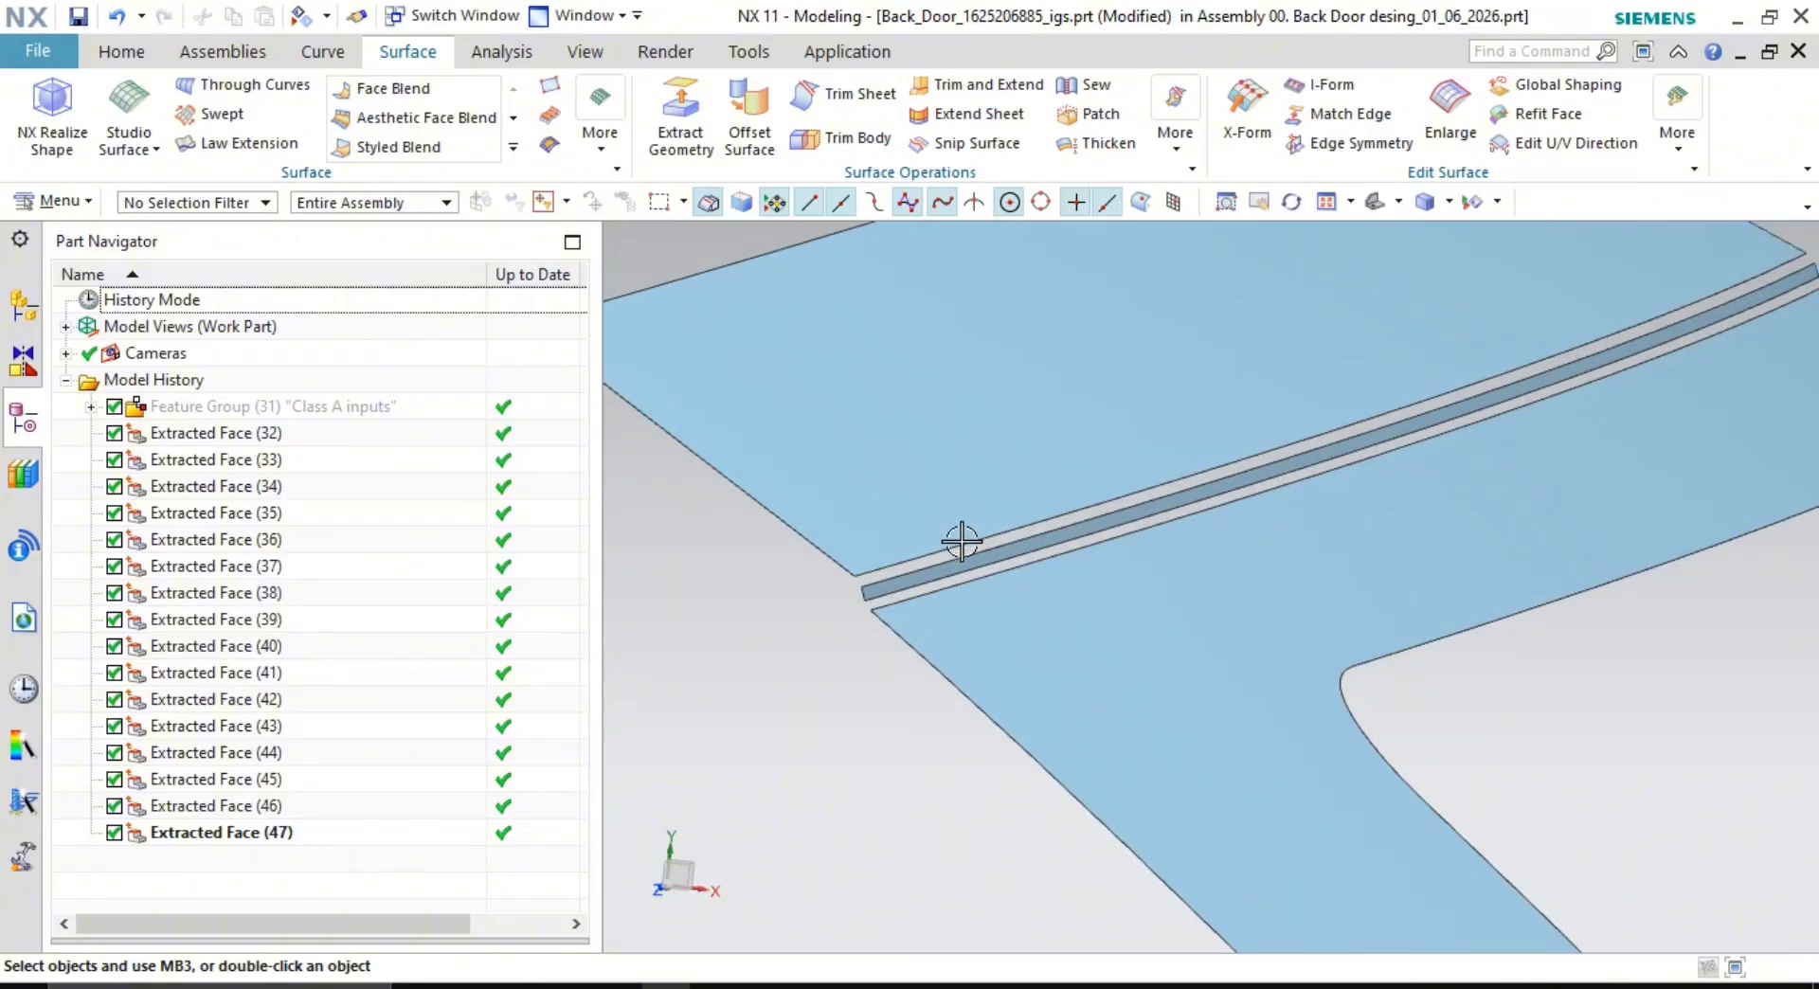
scroll(1064, 547, up, 3)
scroll(1132, 644, up, 3)
scroll(1094, 507, down, 2)
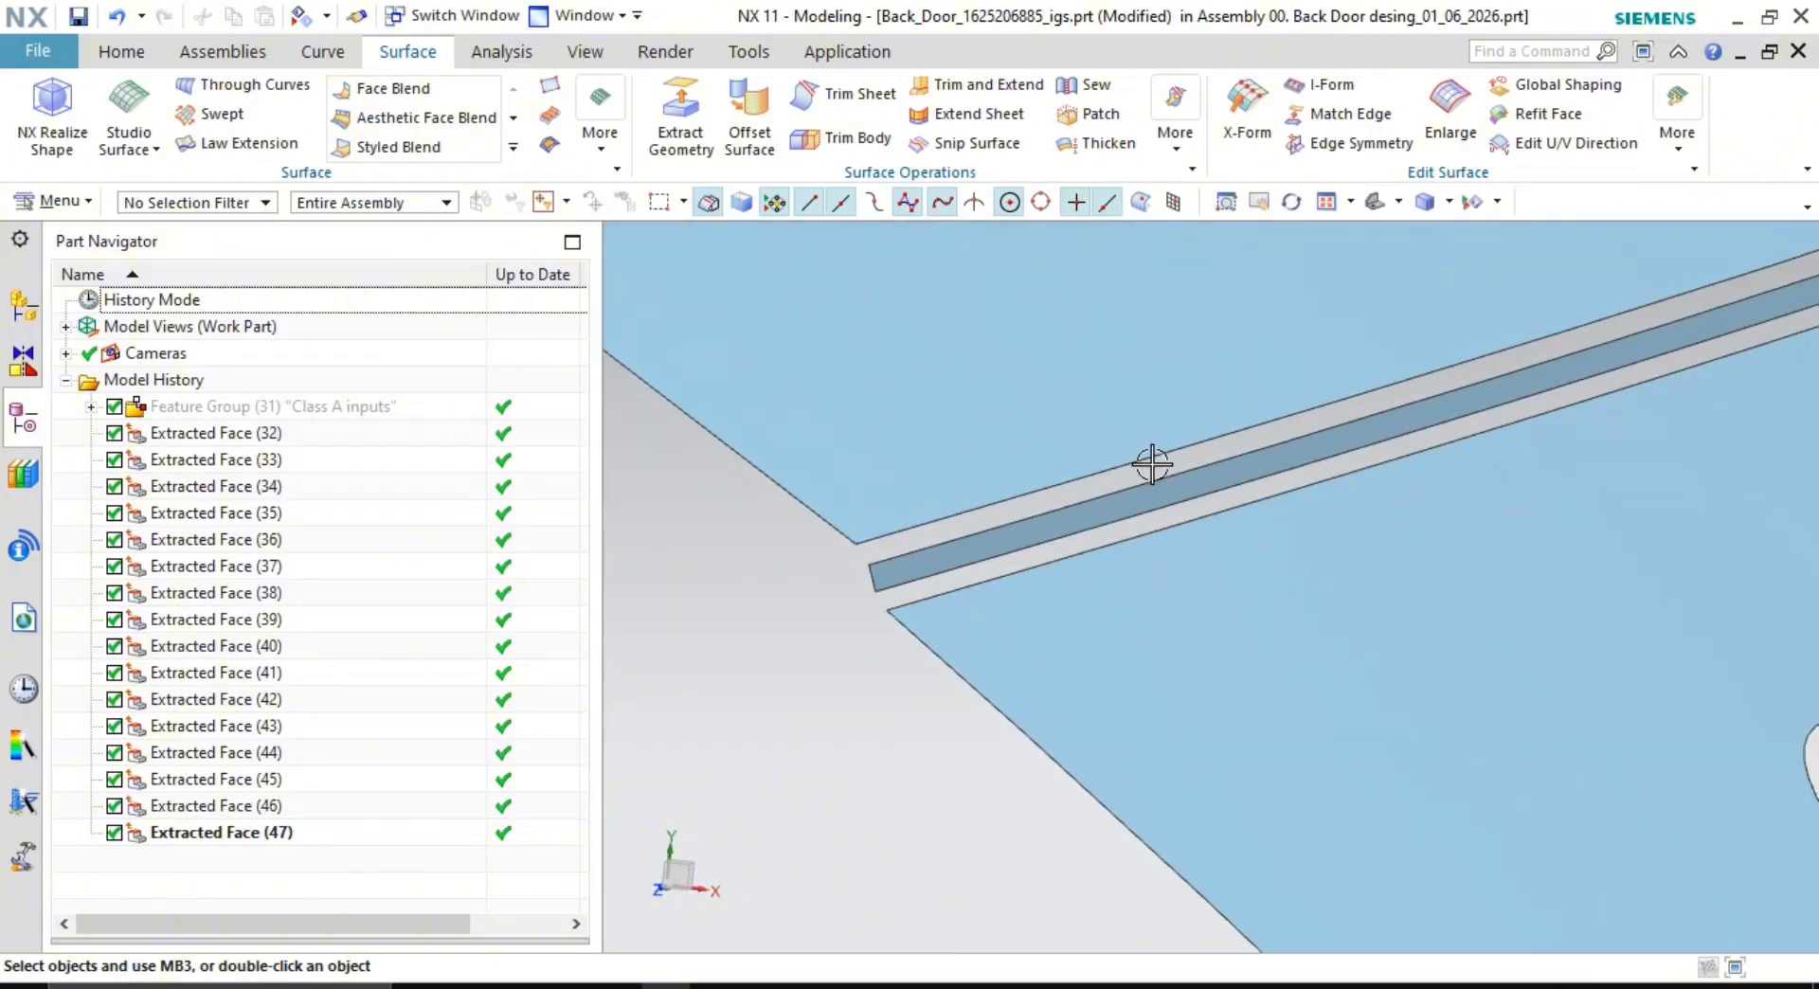
shift+middle_drag(1101, 483, 1024, 512)
scroll(1024, 512, up, 2)
shift+middle_drag(1225, 560, 1174, 471)
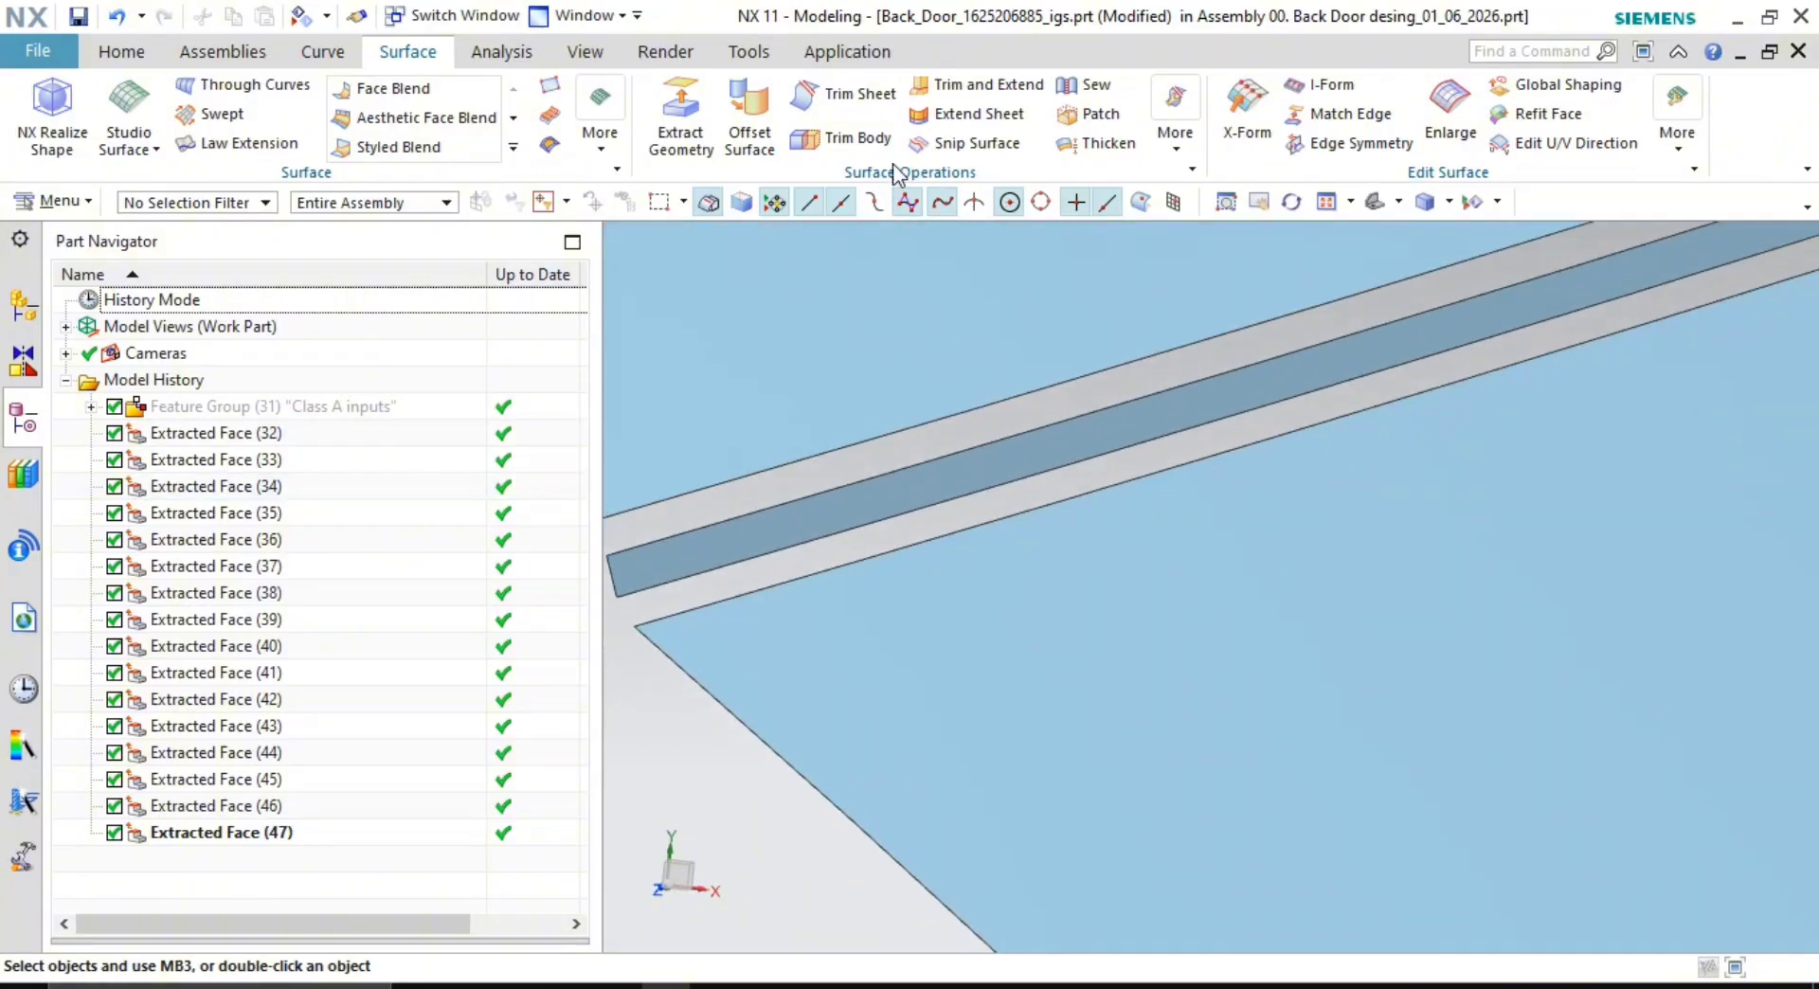
- Extend the first groove strip edges by a 5 mm offset with Extend Sheet
click(957, 116)
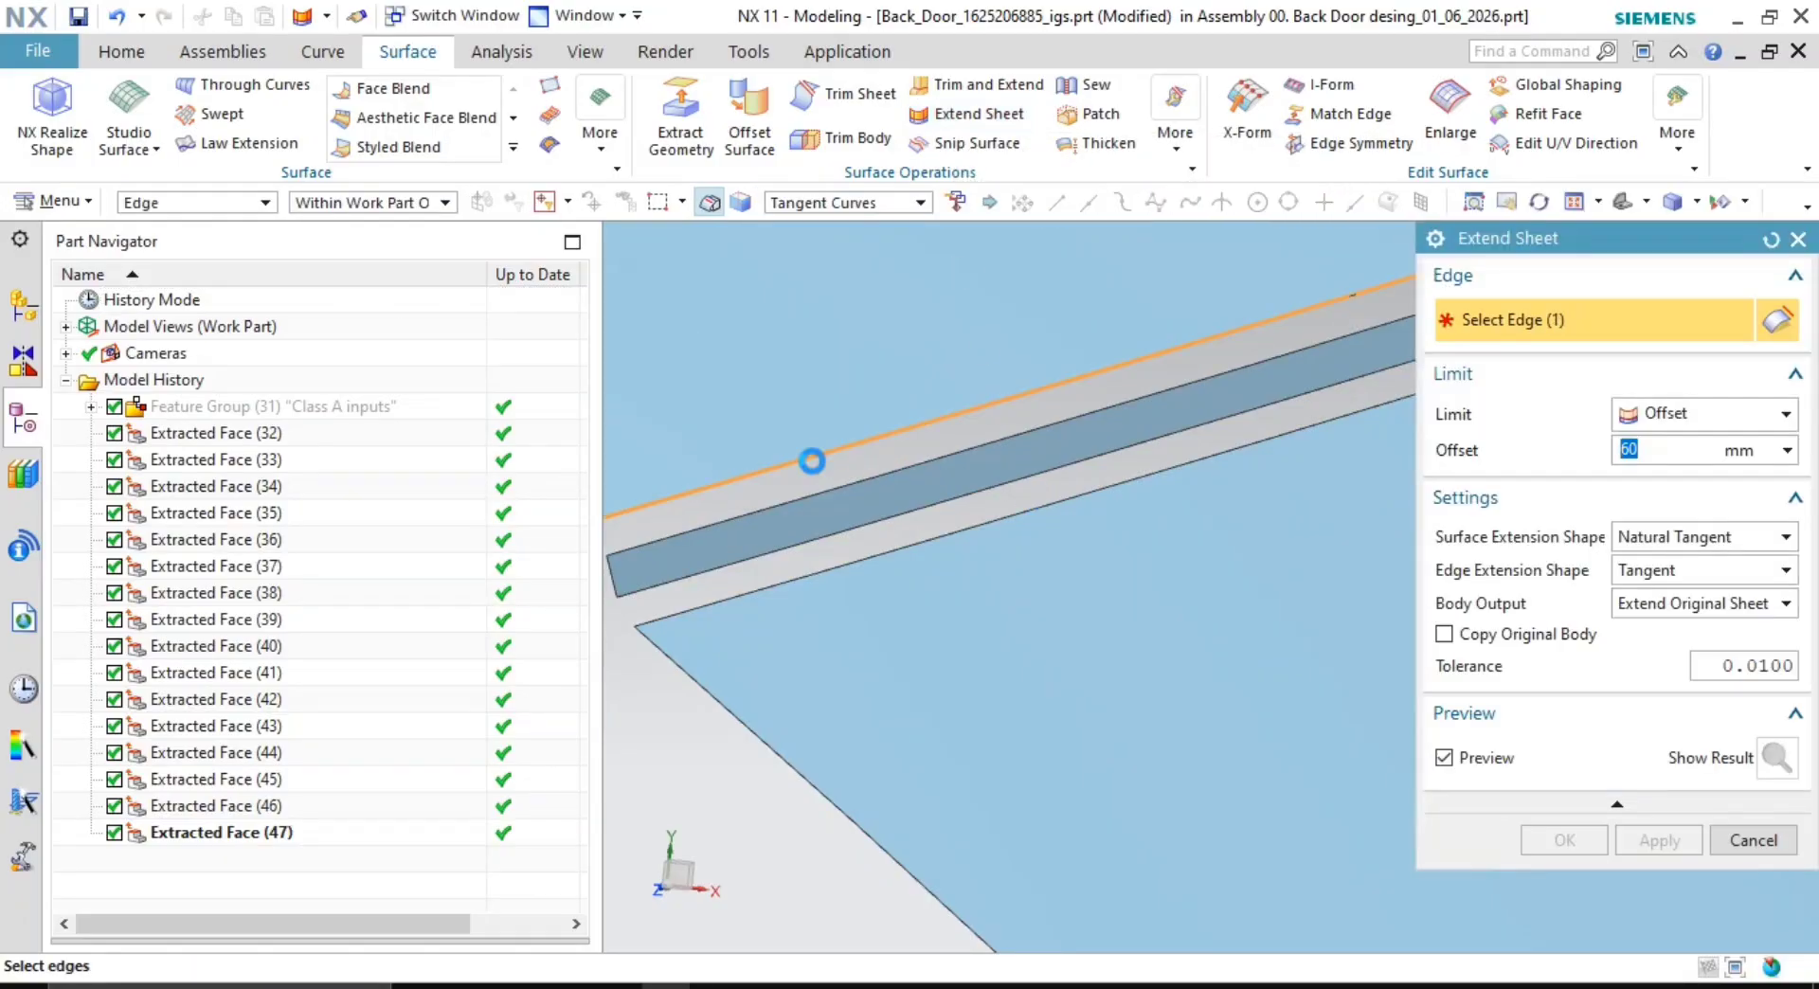
click(812, 461)
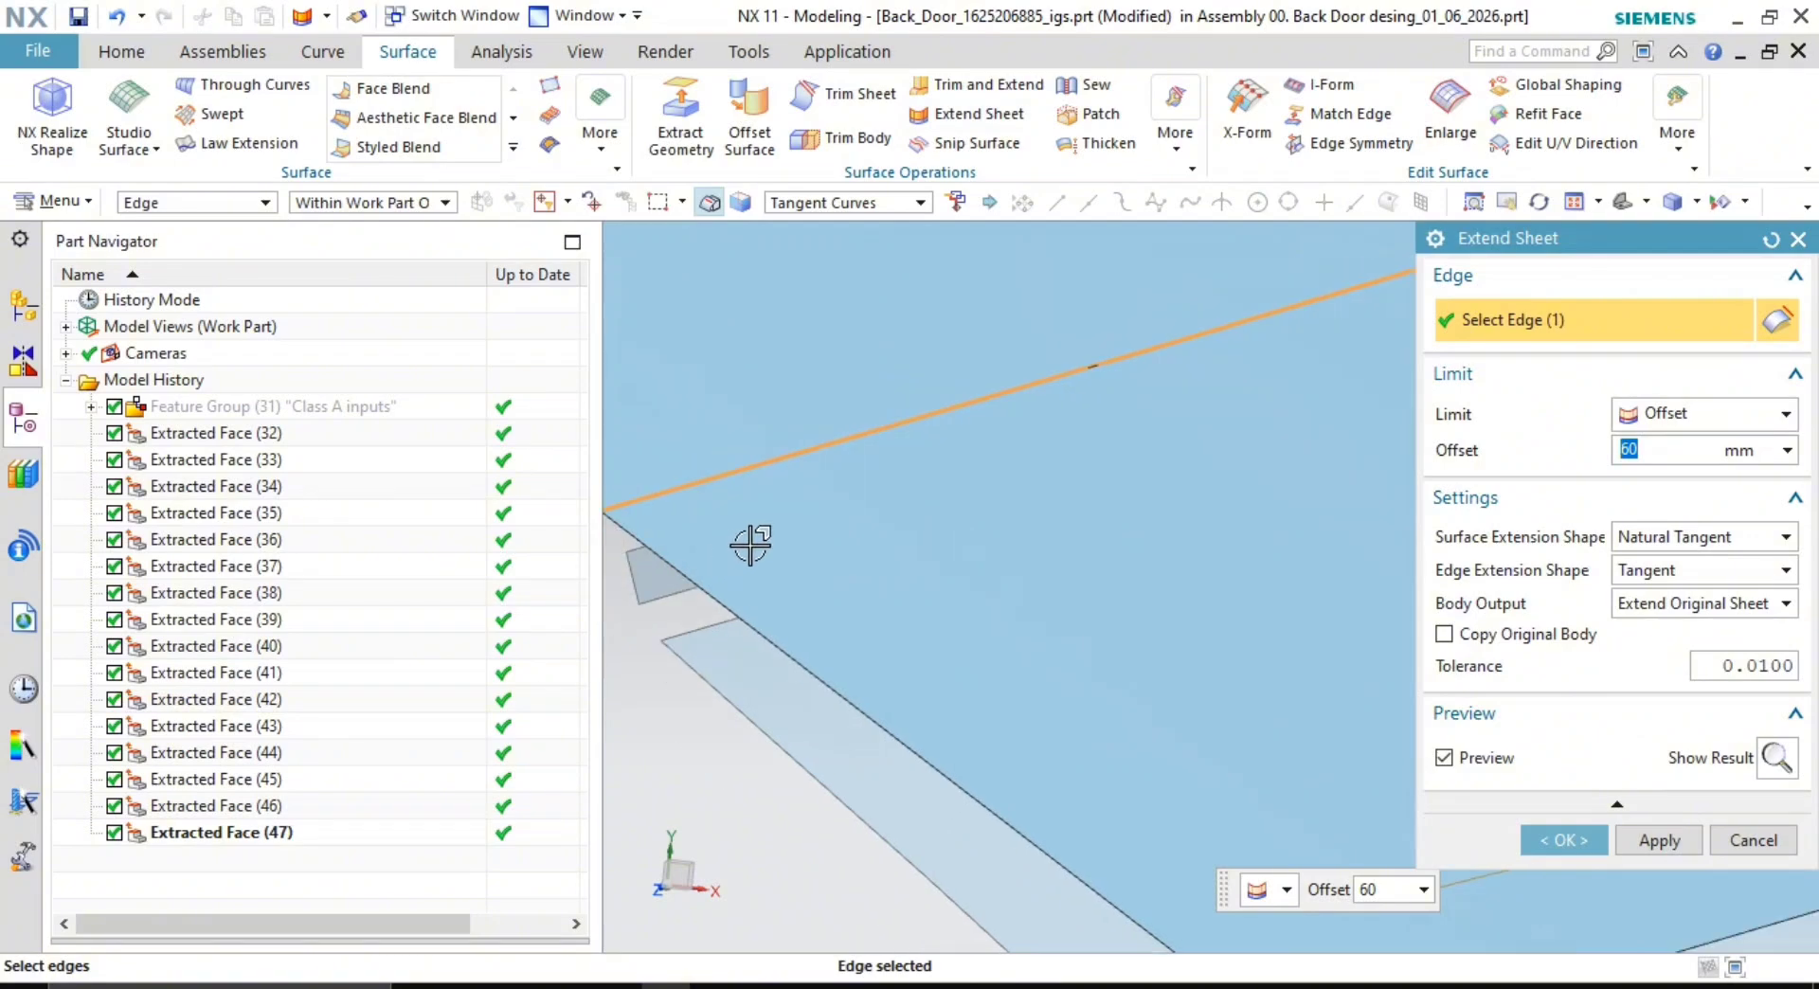
click(812, 520)
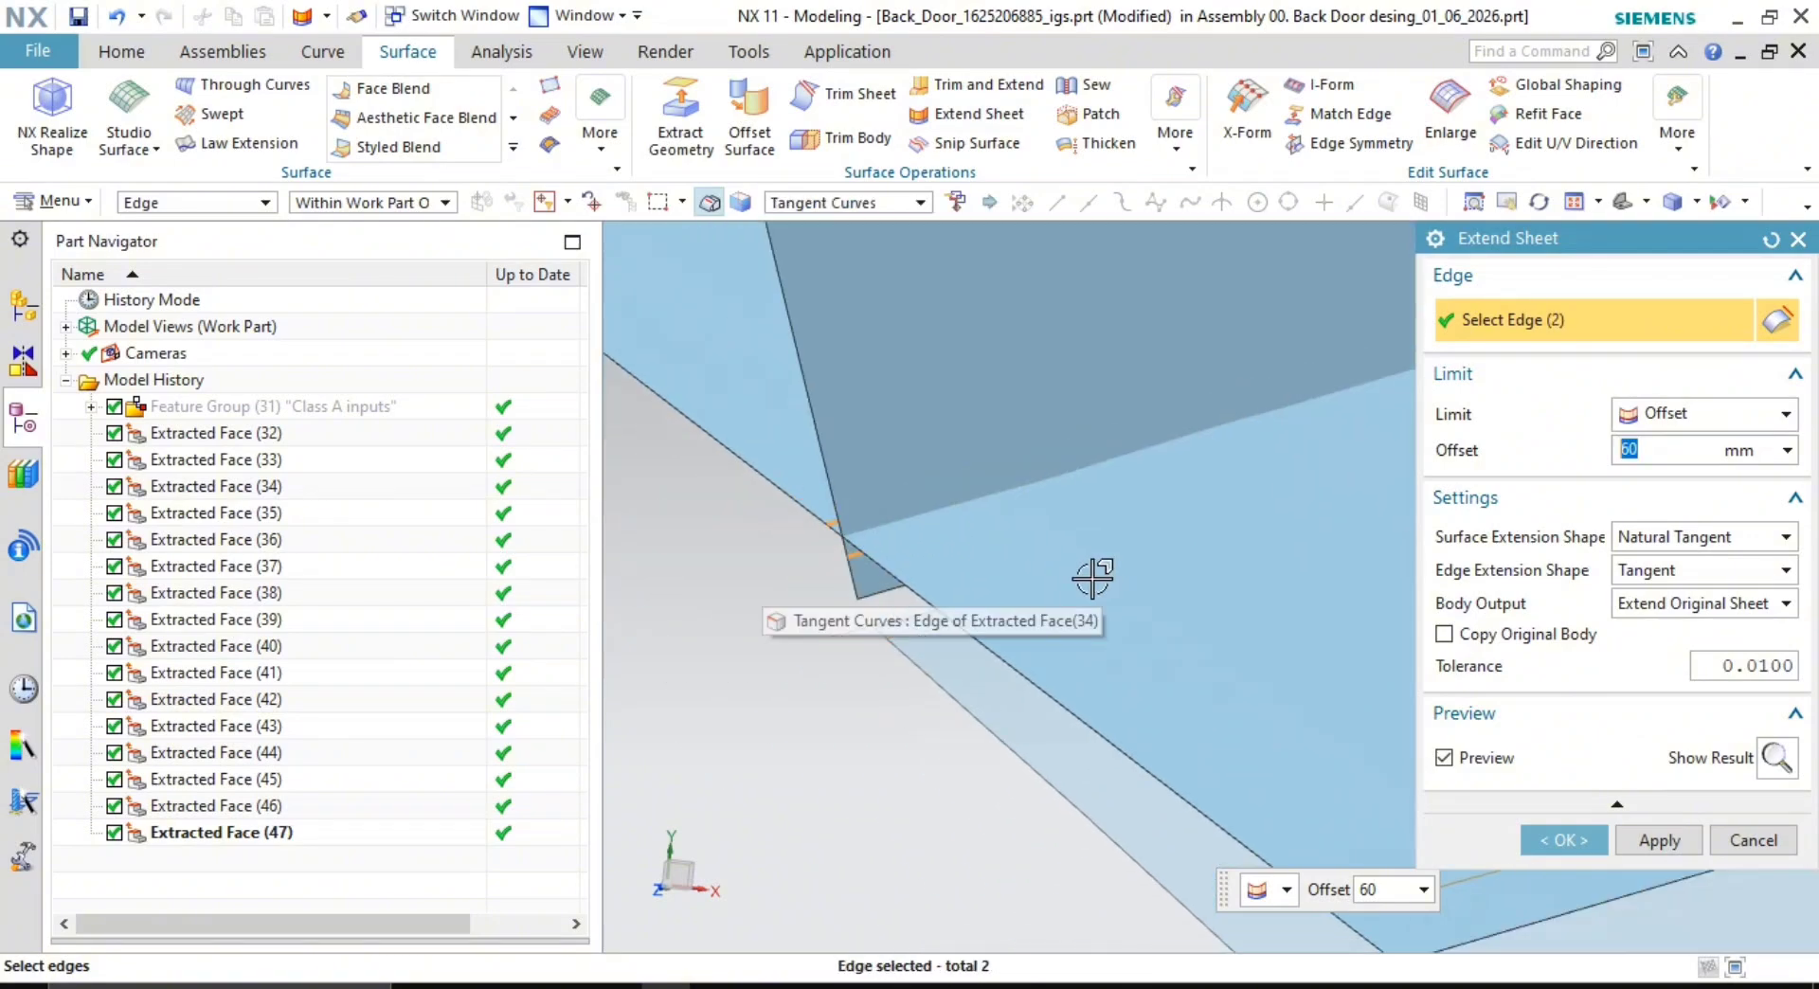
click(865, 637)
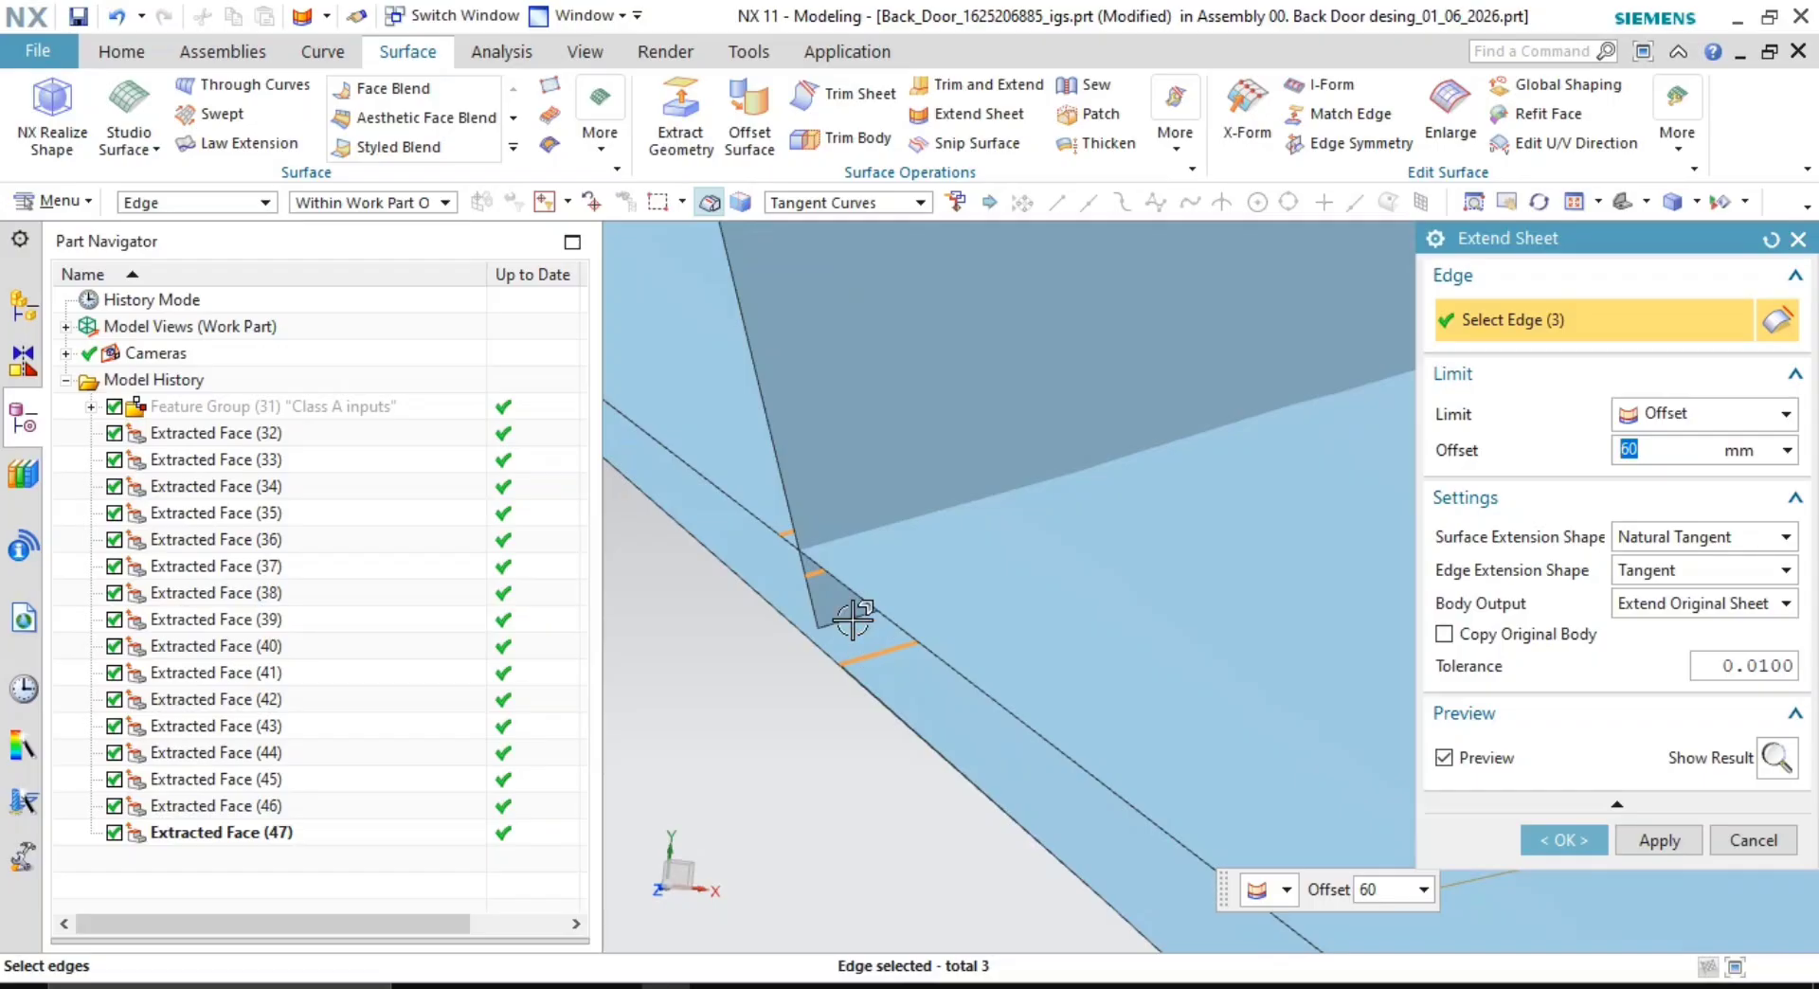
click(853, 621)
shift+click(853, 622)
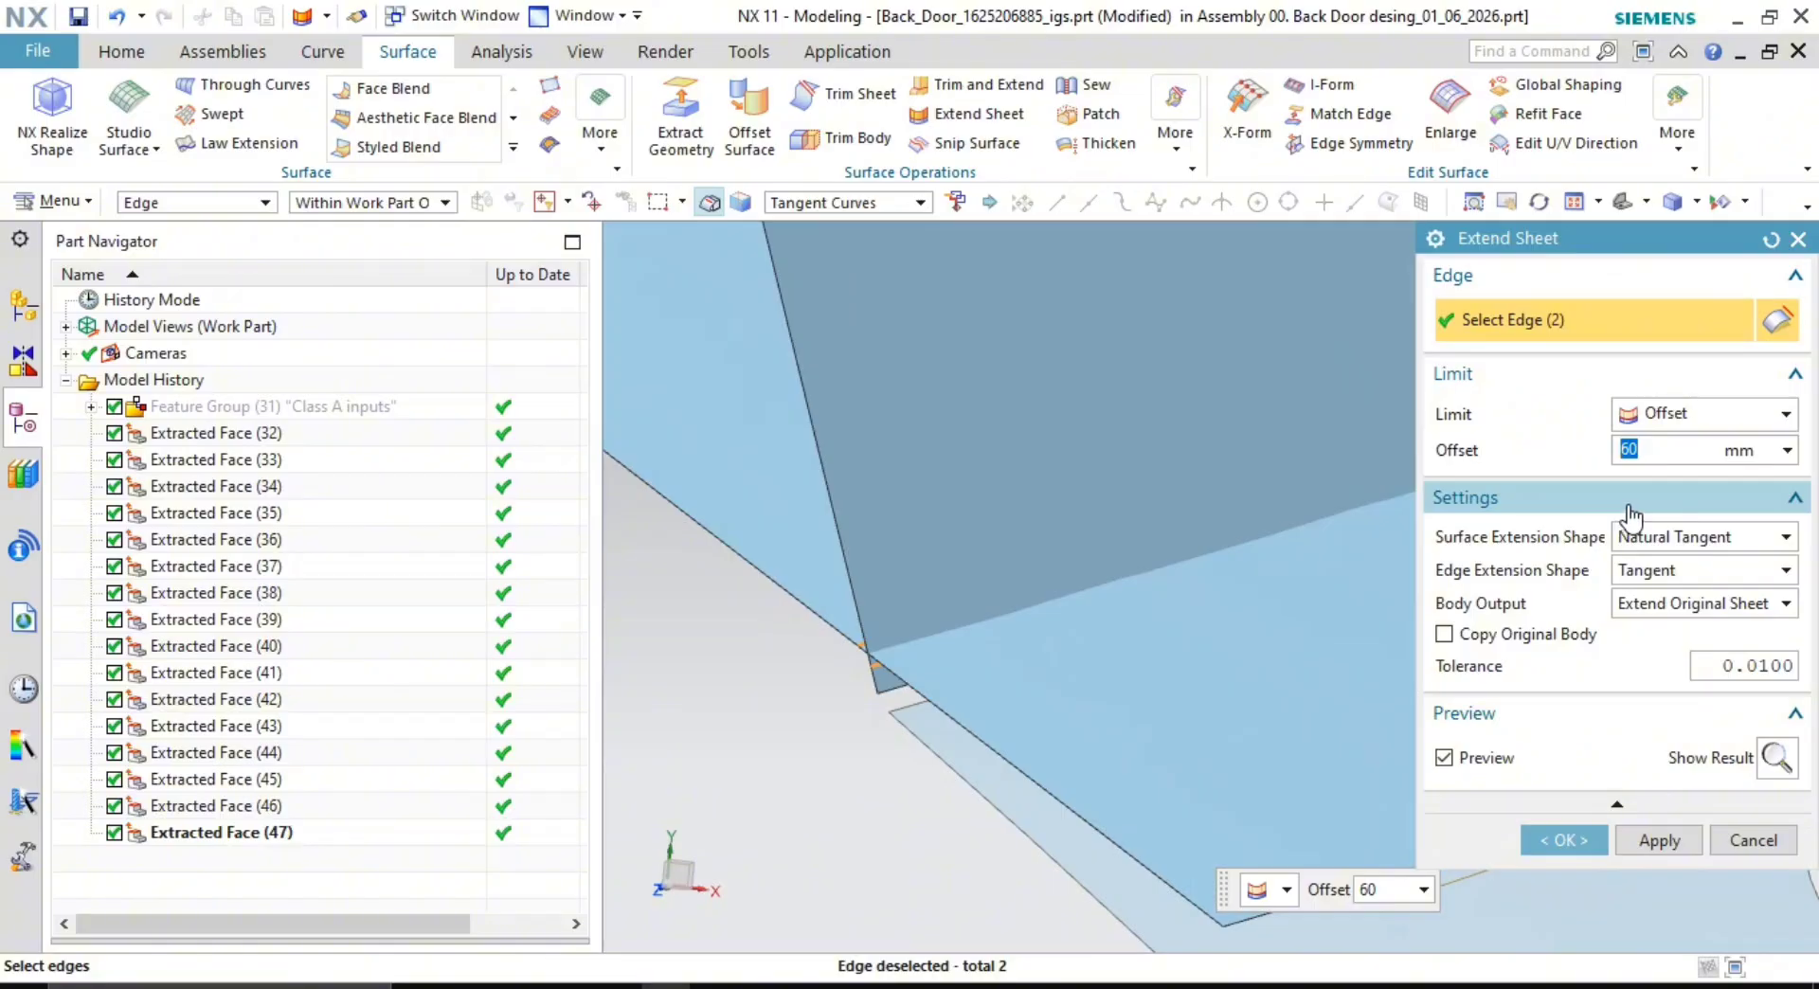
key(Return)
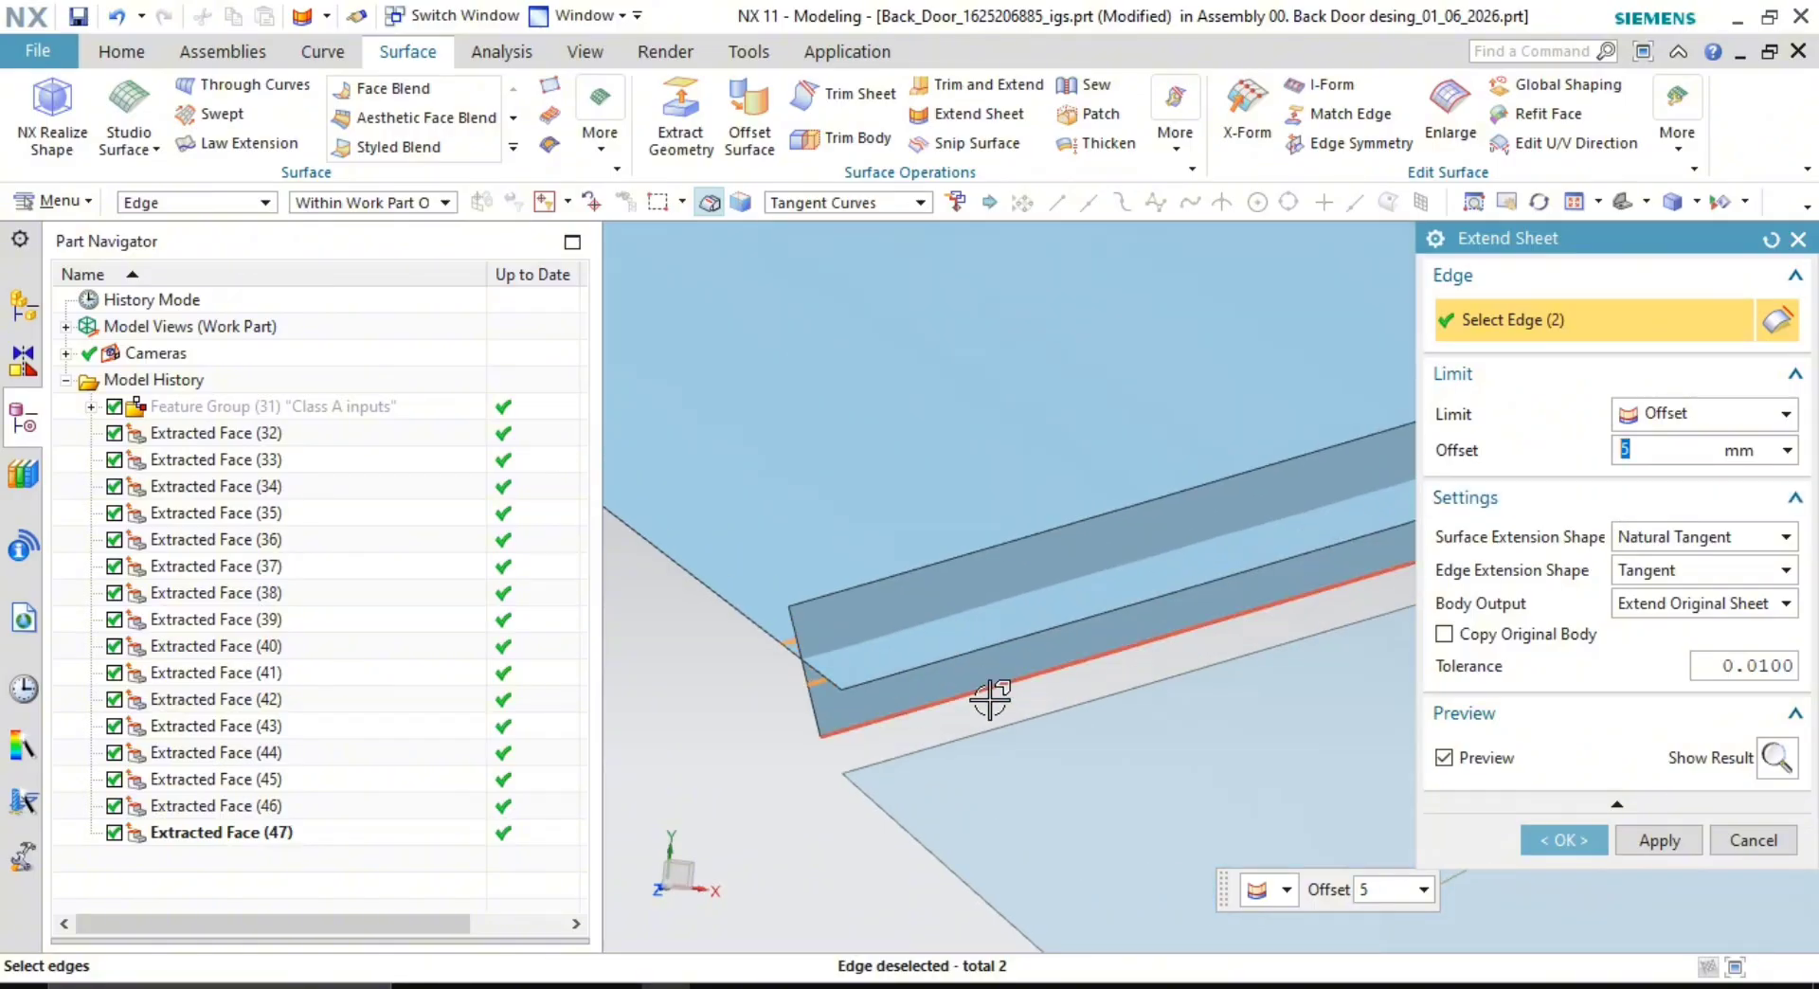
scroll(986, 698, up, 4)
click(1653, 840)
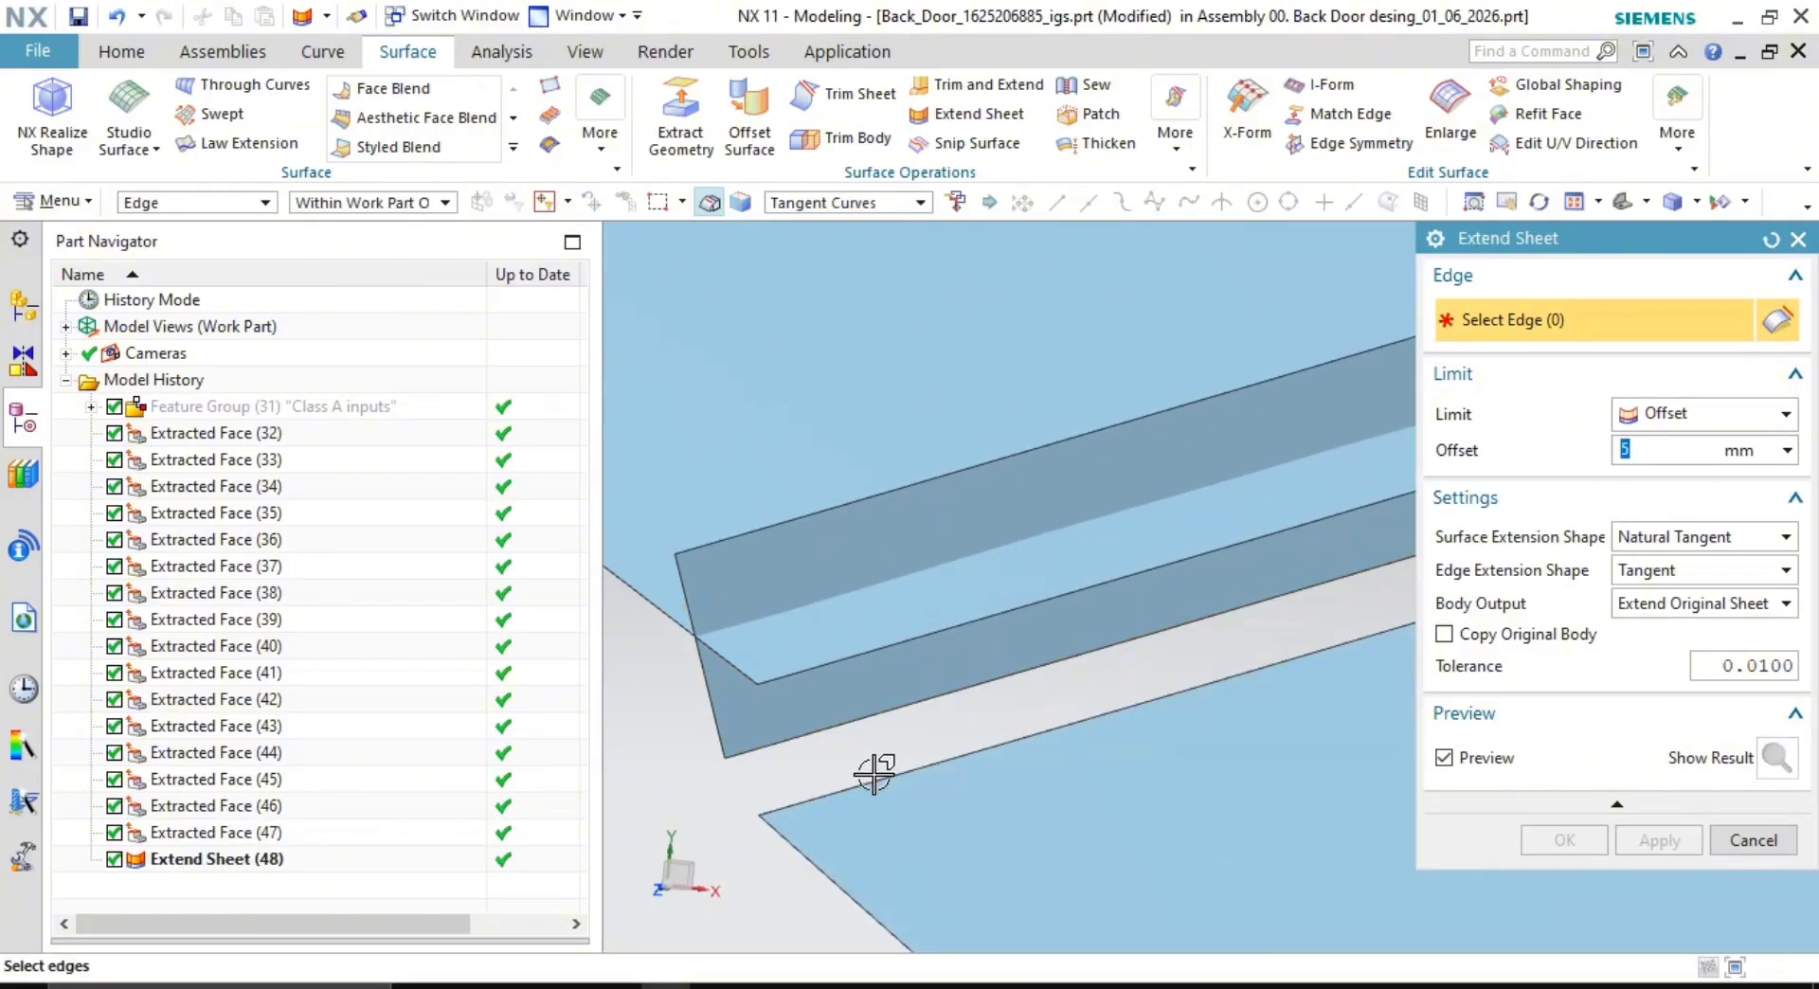
- Extend two more strip edges by the same 5 mm offset
click(987, 739)
click(1649, 841)
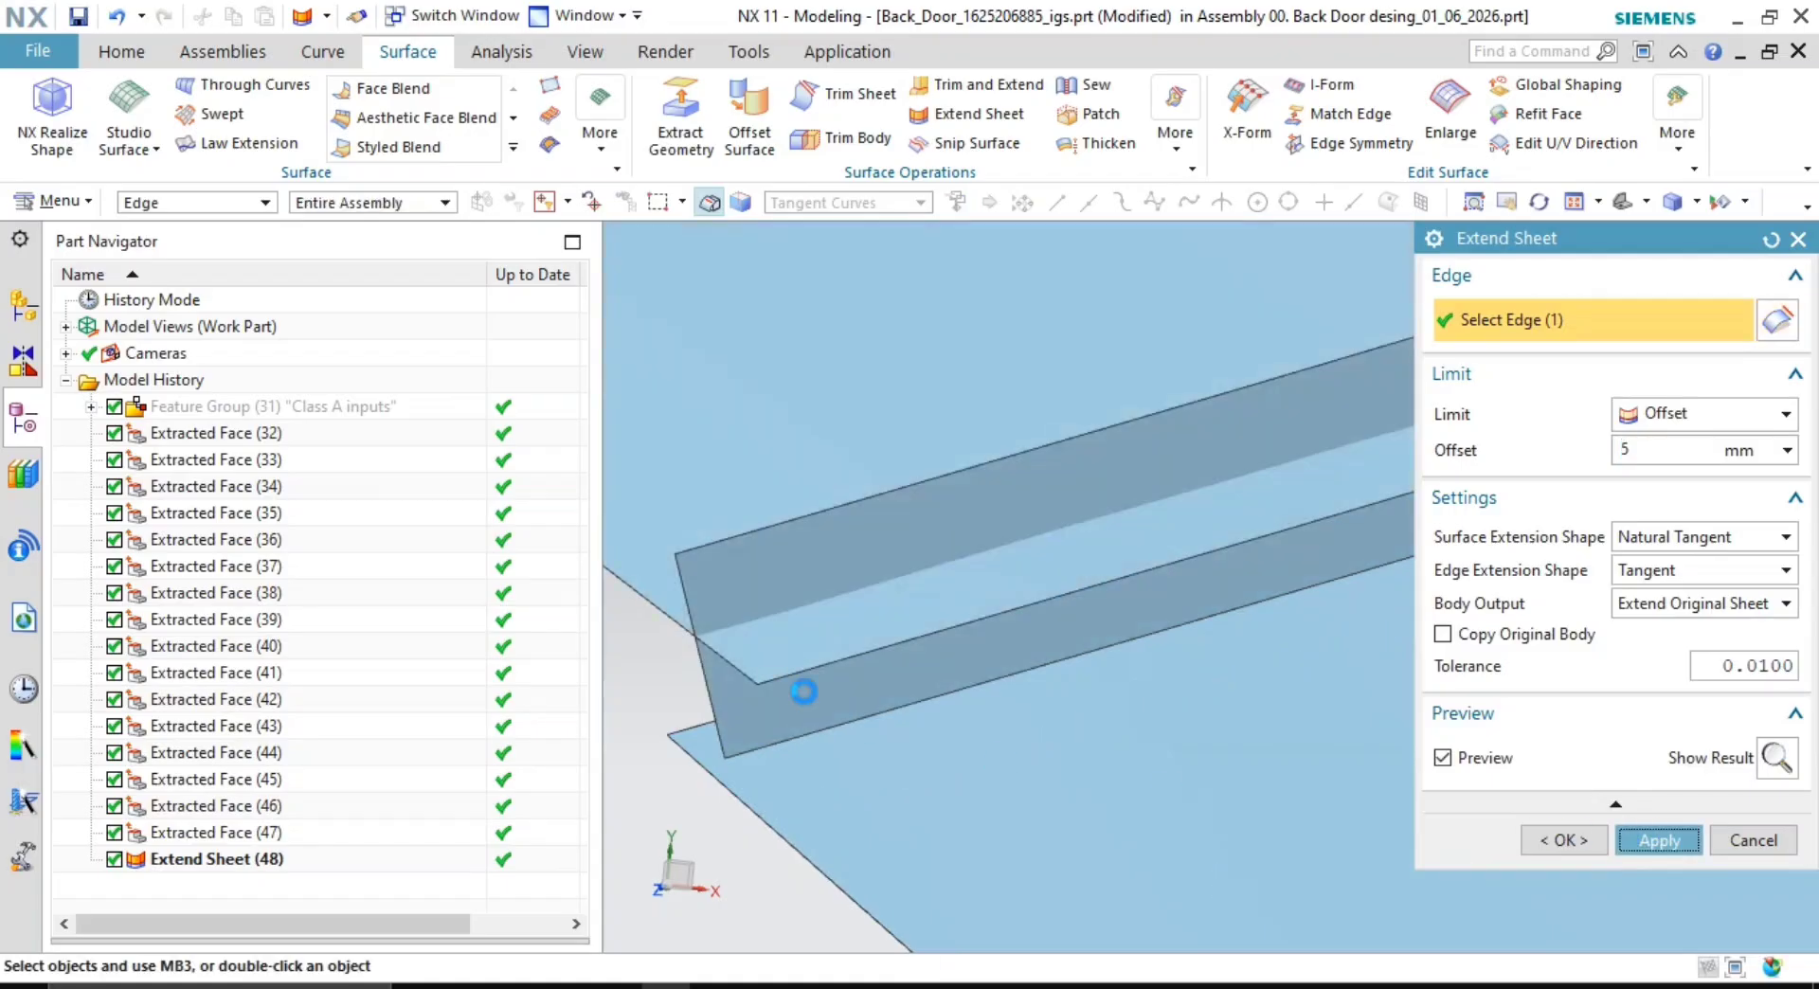
click(808, 728)
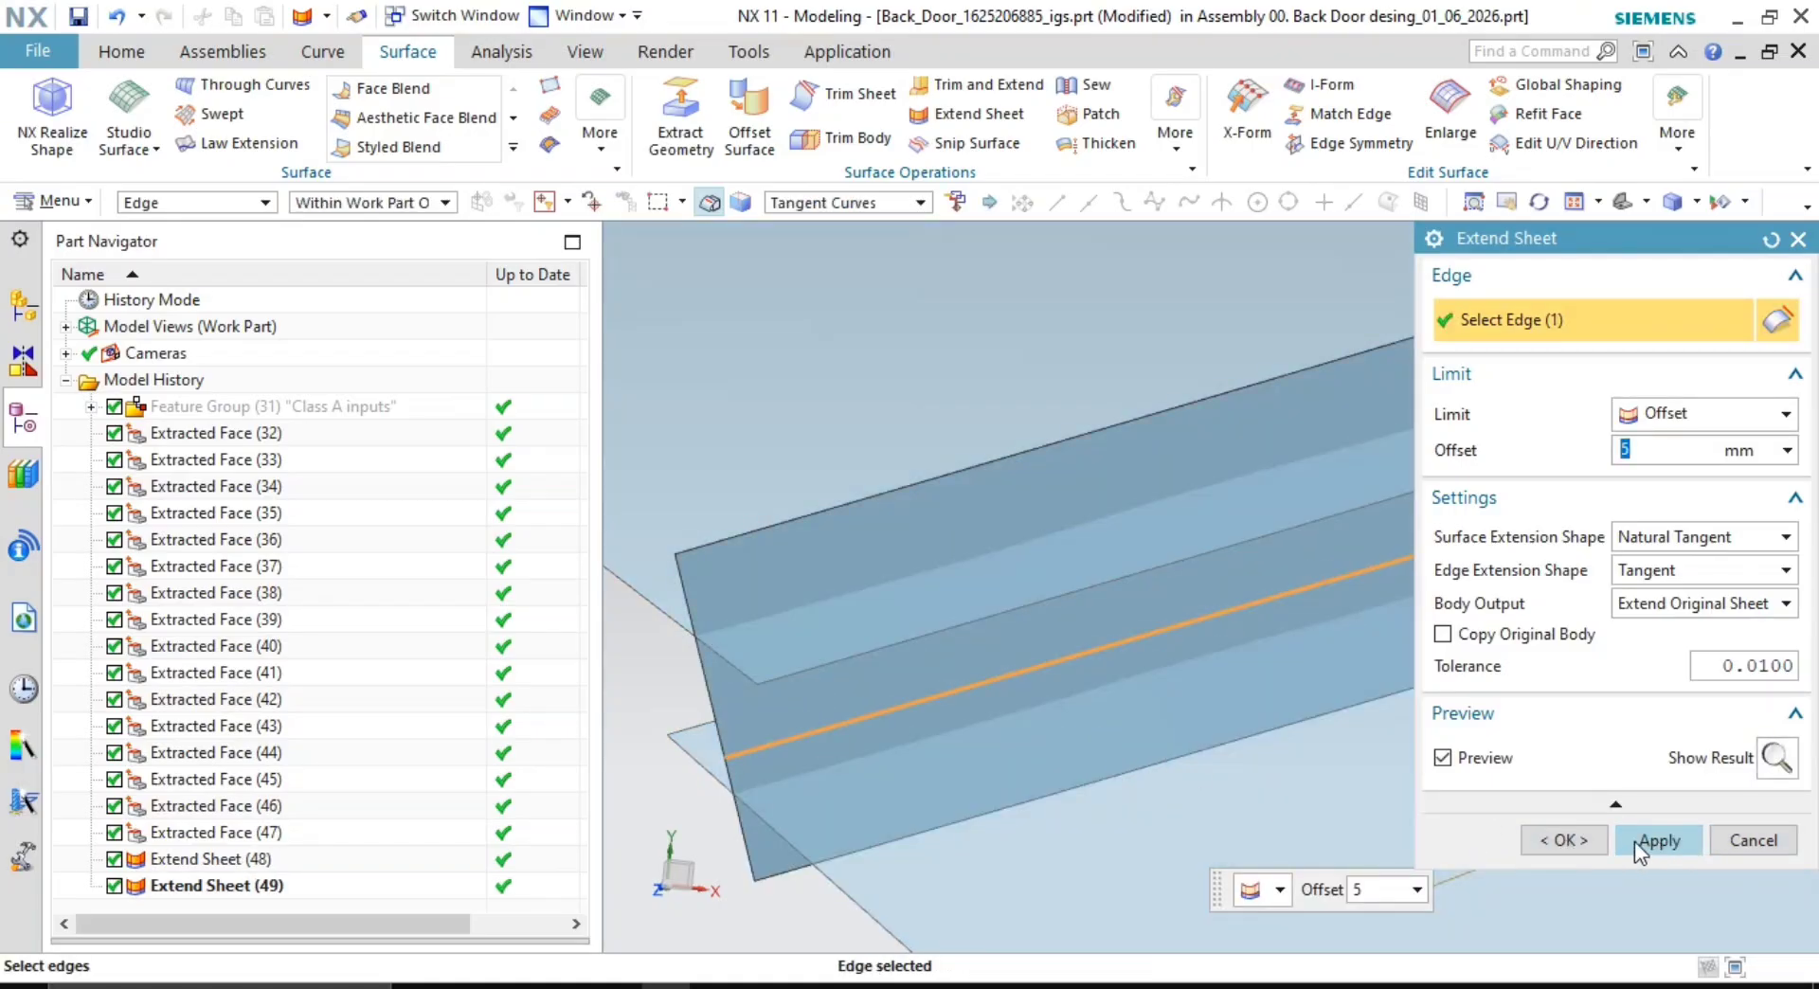
click(1588, 848)
- Make a corner between the large flange face and the narrow strip, flipping both sides
scroll(1000, 587, down, 4)
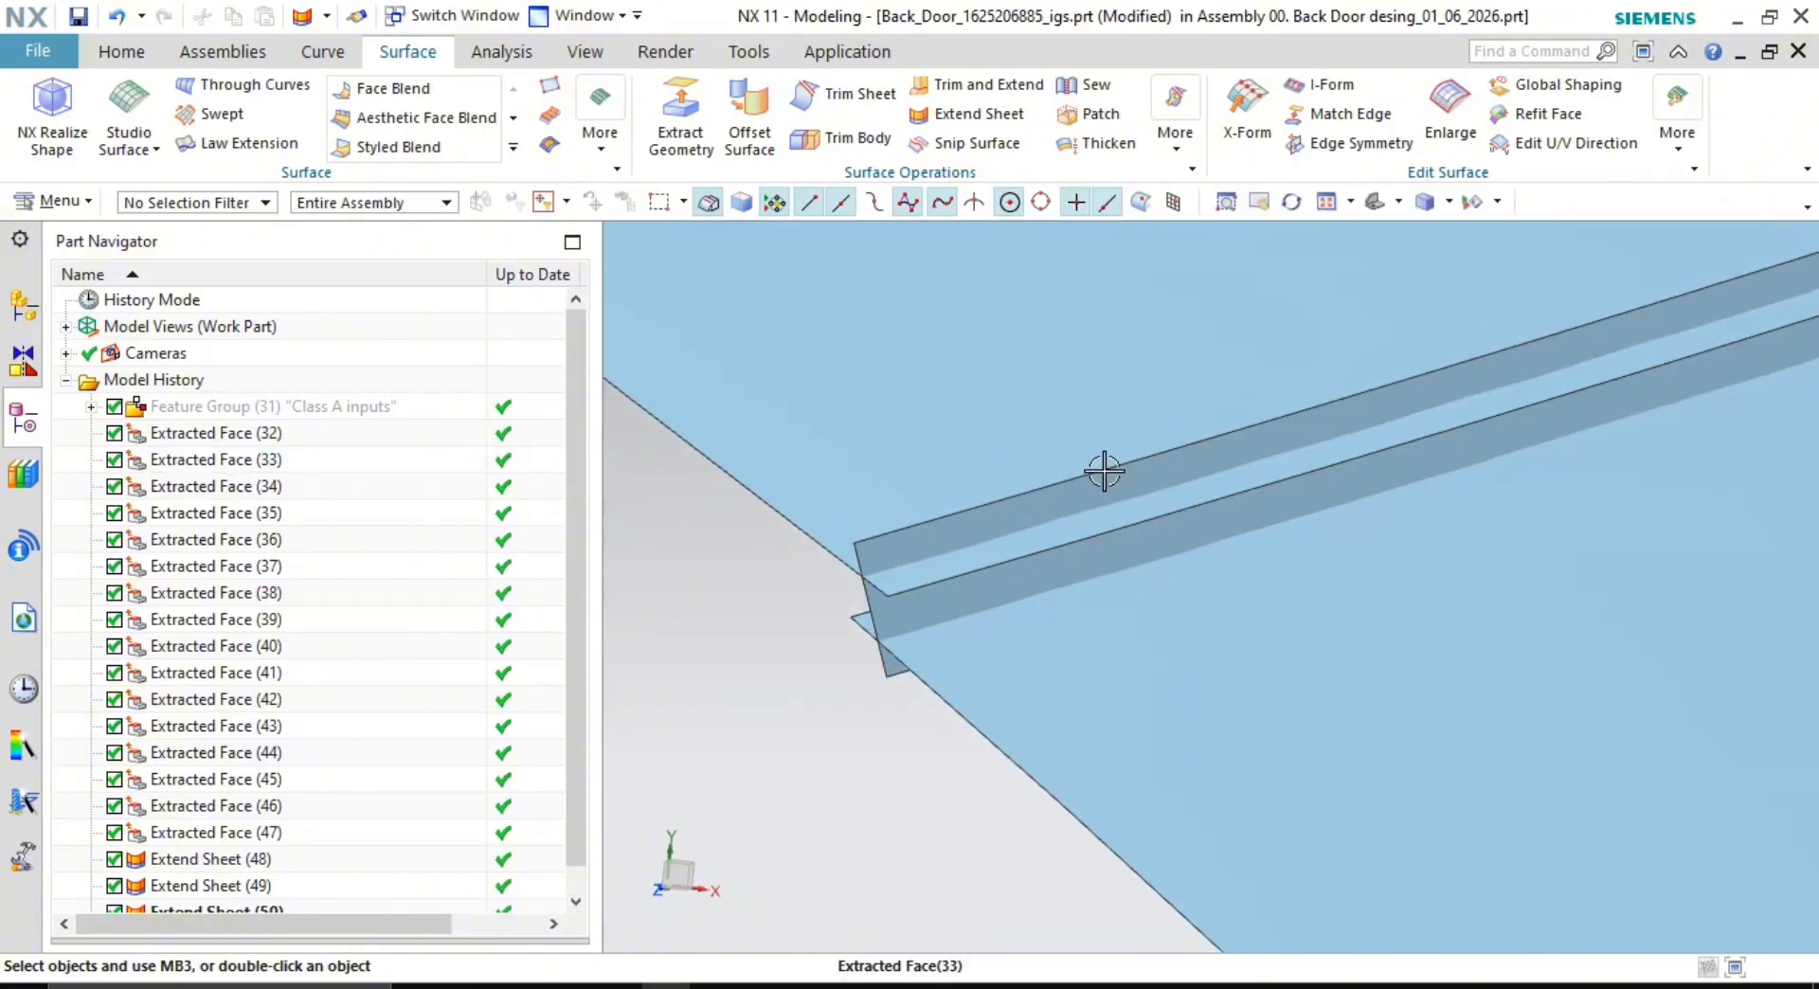
key(Caps_Lock)
middle_drag(1364, 507, 1269, 530)
scroll(1097, 485, down, 4)
middle_drag(1103, 486, 1229, 432)
scroll(1356, 478, up, 6)
scroll(1280, 419, down, 3)
click(1010, 93)
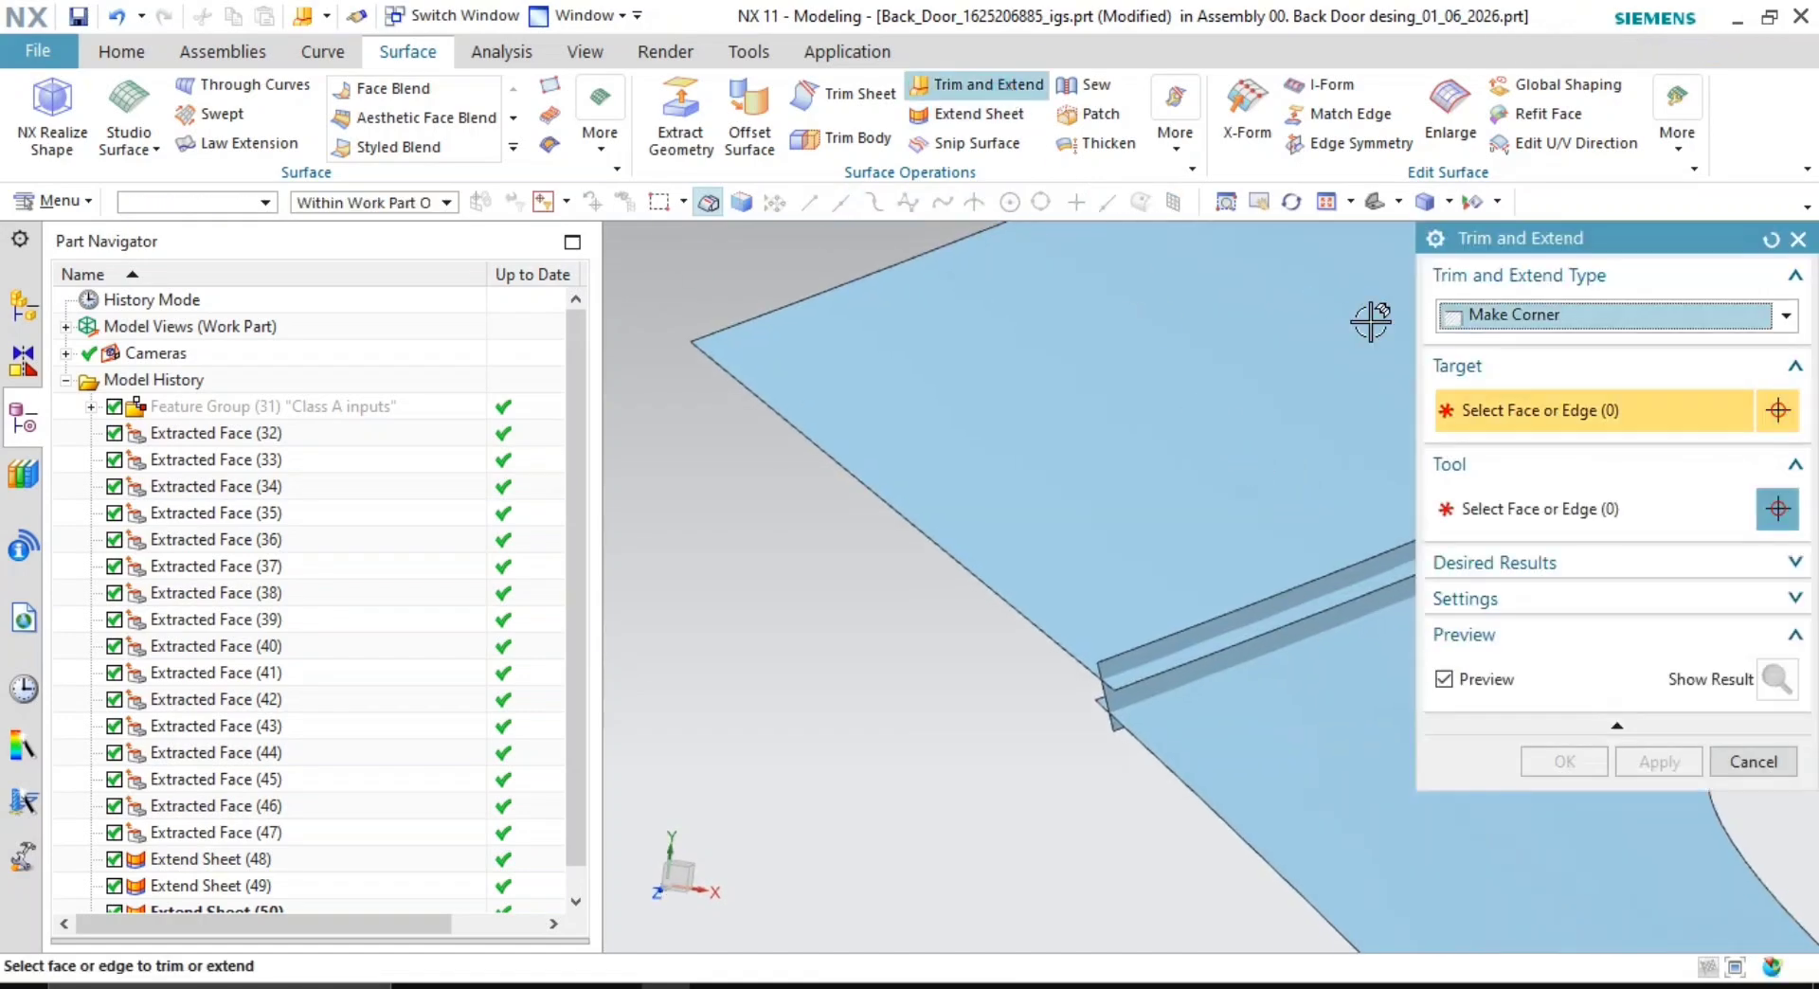
click(1361, 419)
middle_click(934, 714)
scroll(1133, 705, up, 3)
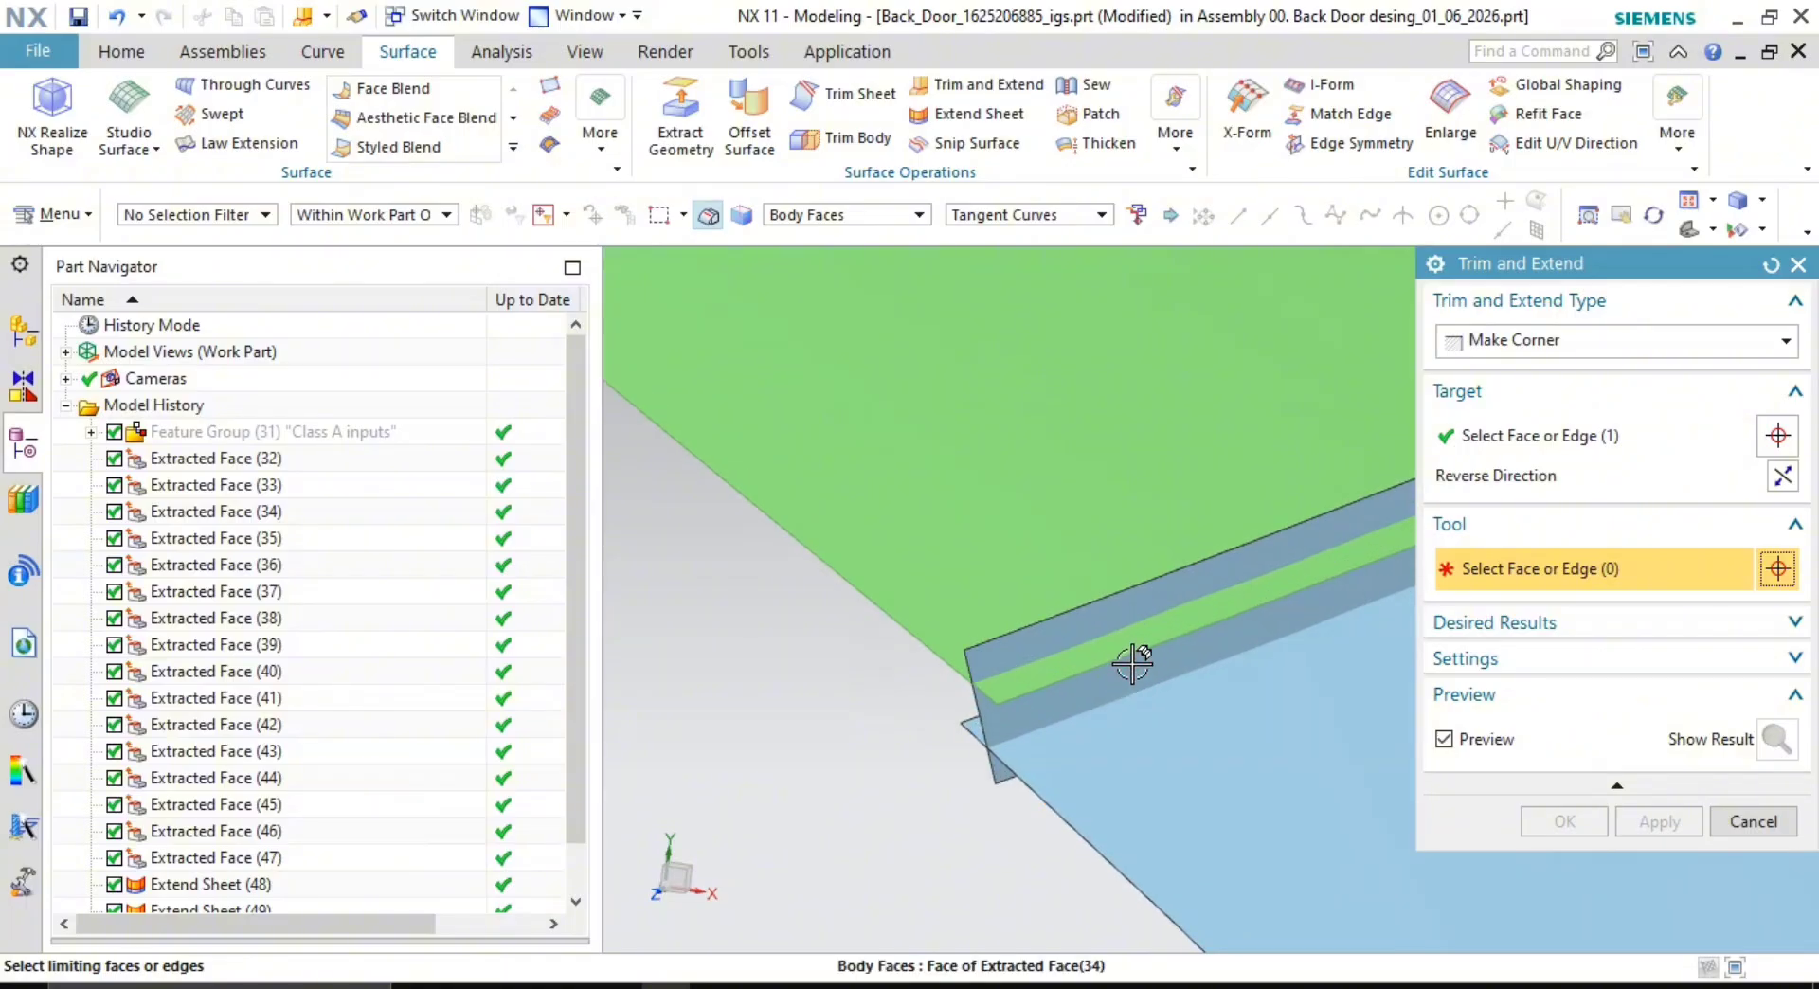
shift+middle_drag(1083, 691, 917, 622)
scroll(909, 625, up, 2)
click(902, 617)
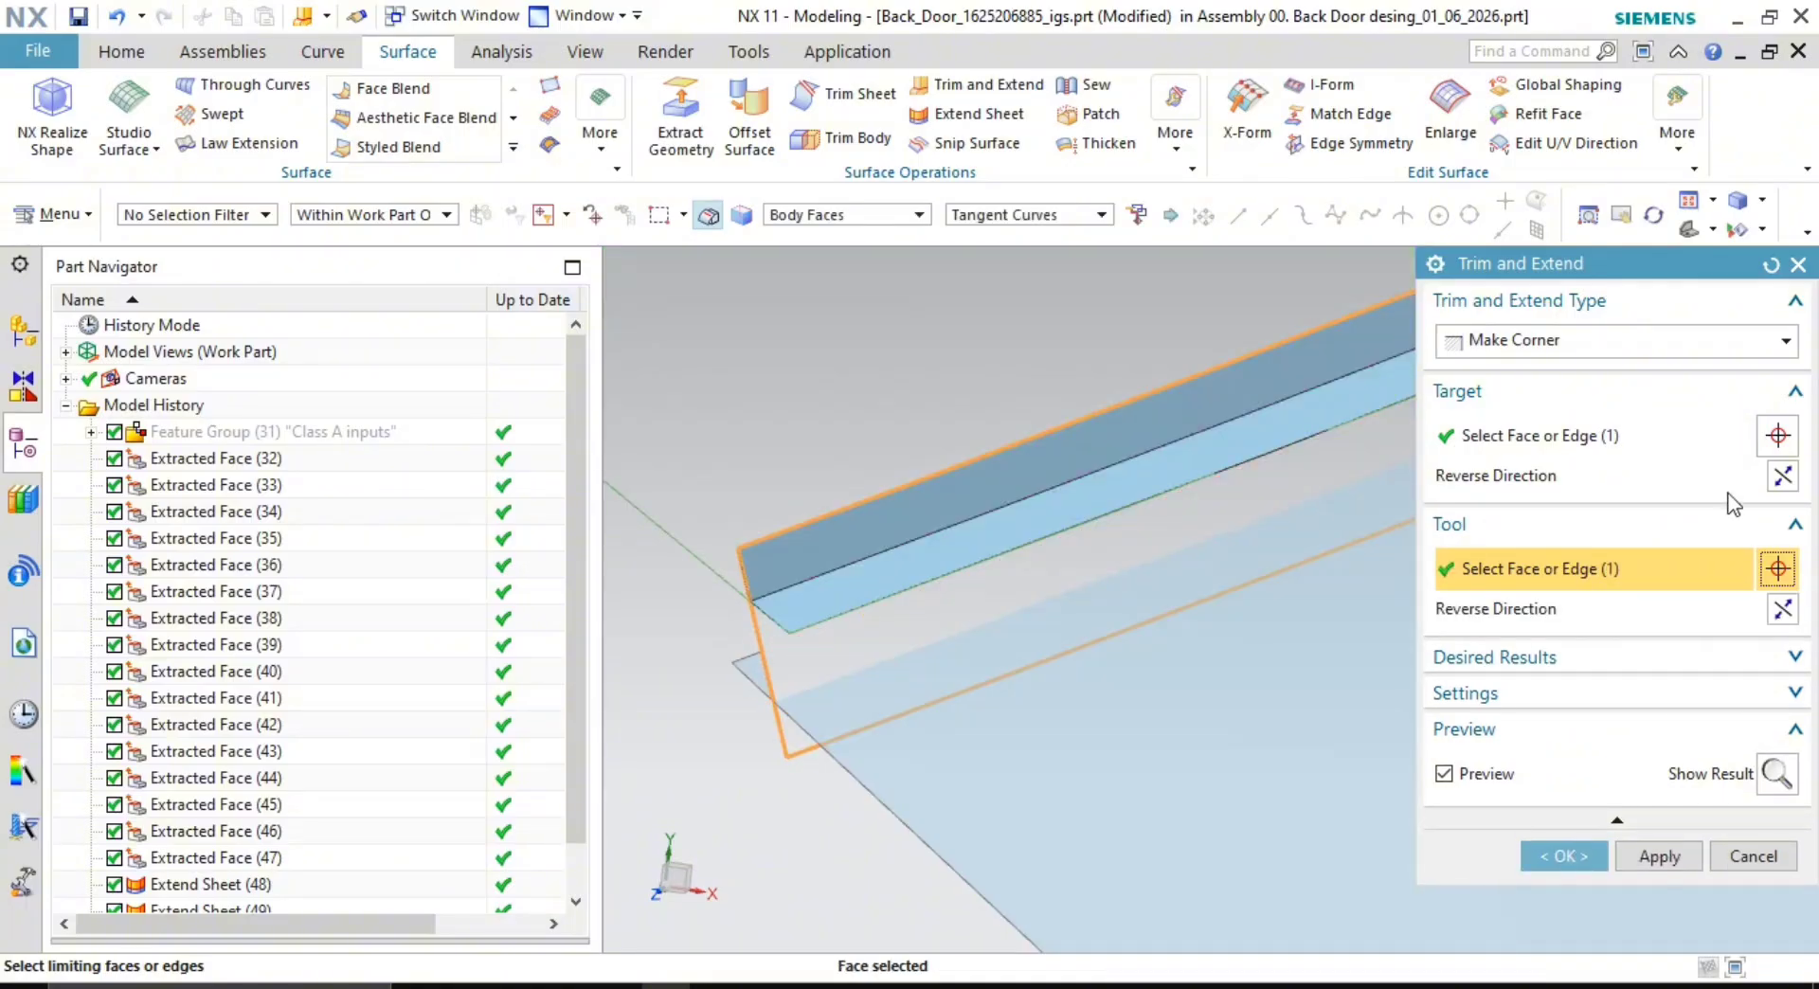
click(1784, 476)
click(1782, 609)
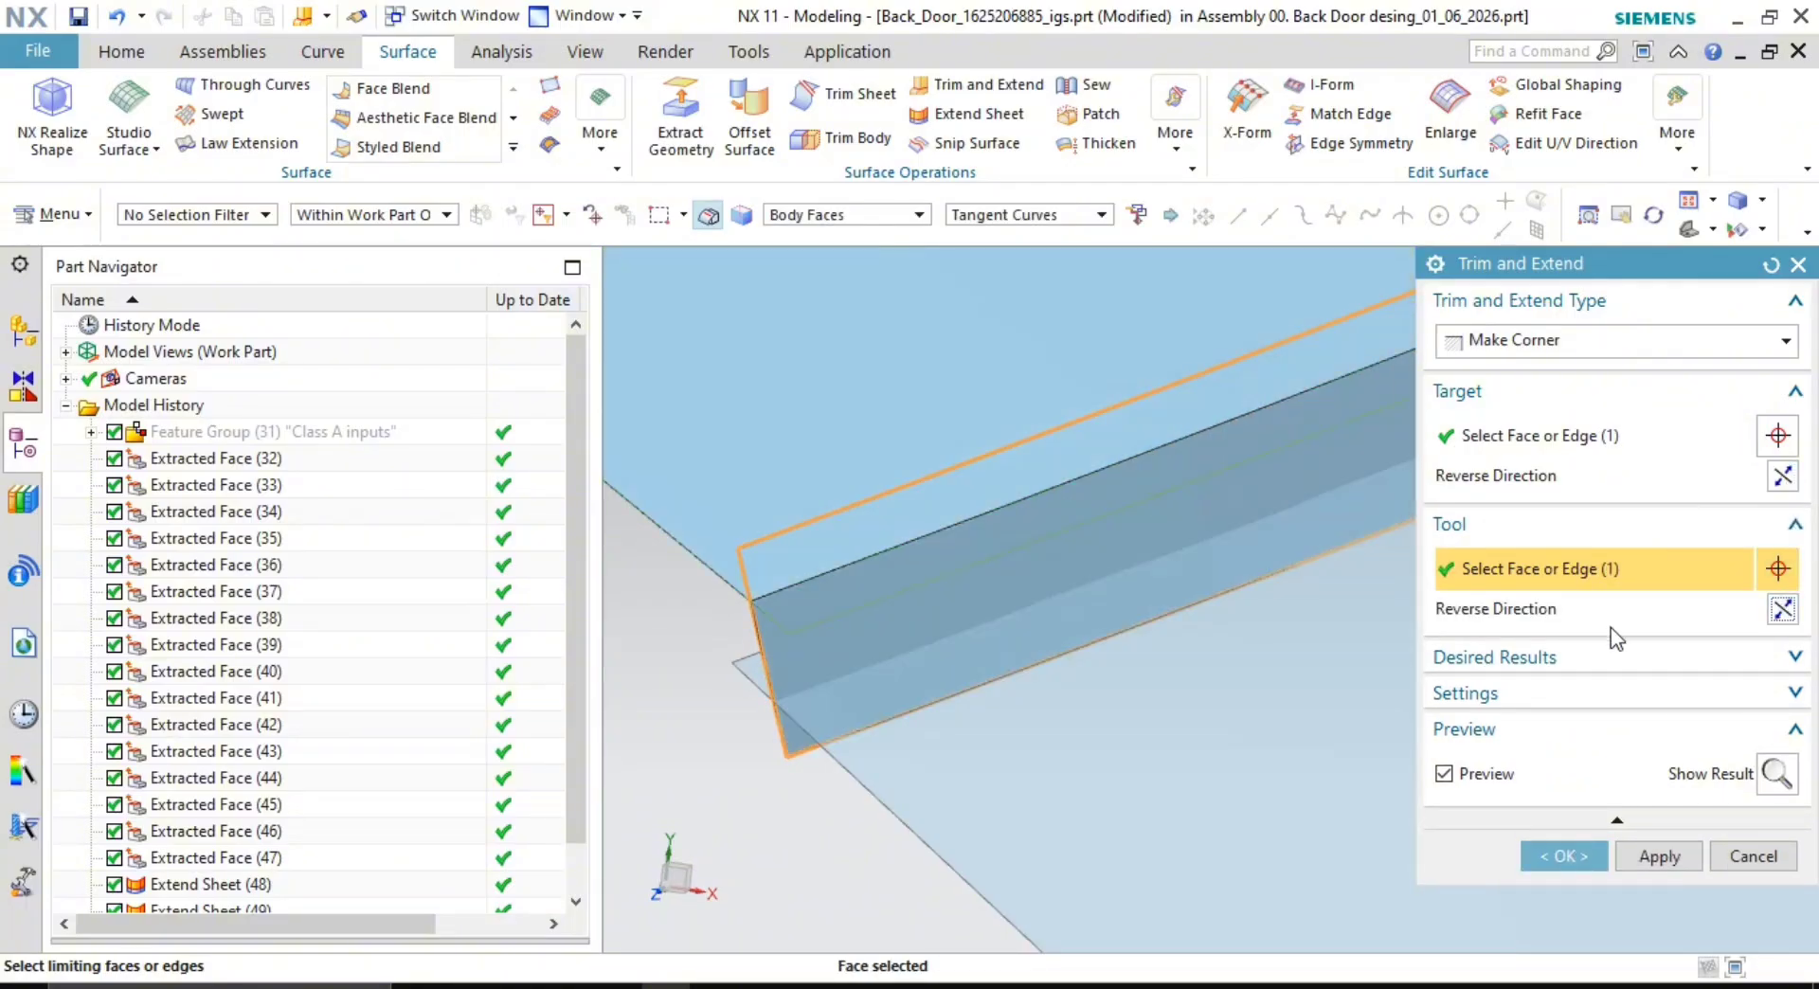
click(1665, 860)
- Set up a second Make Corner trim with the lower face as tool, adjusting its direction
click(926, 538)
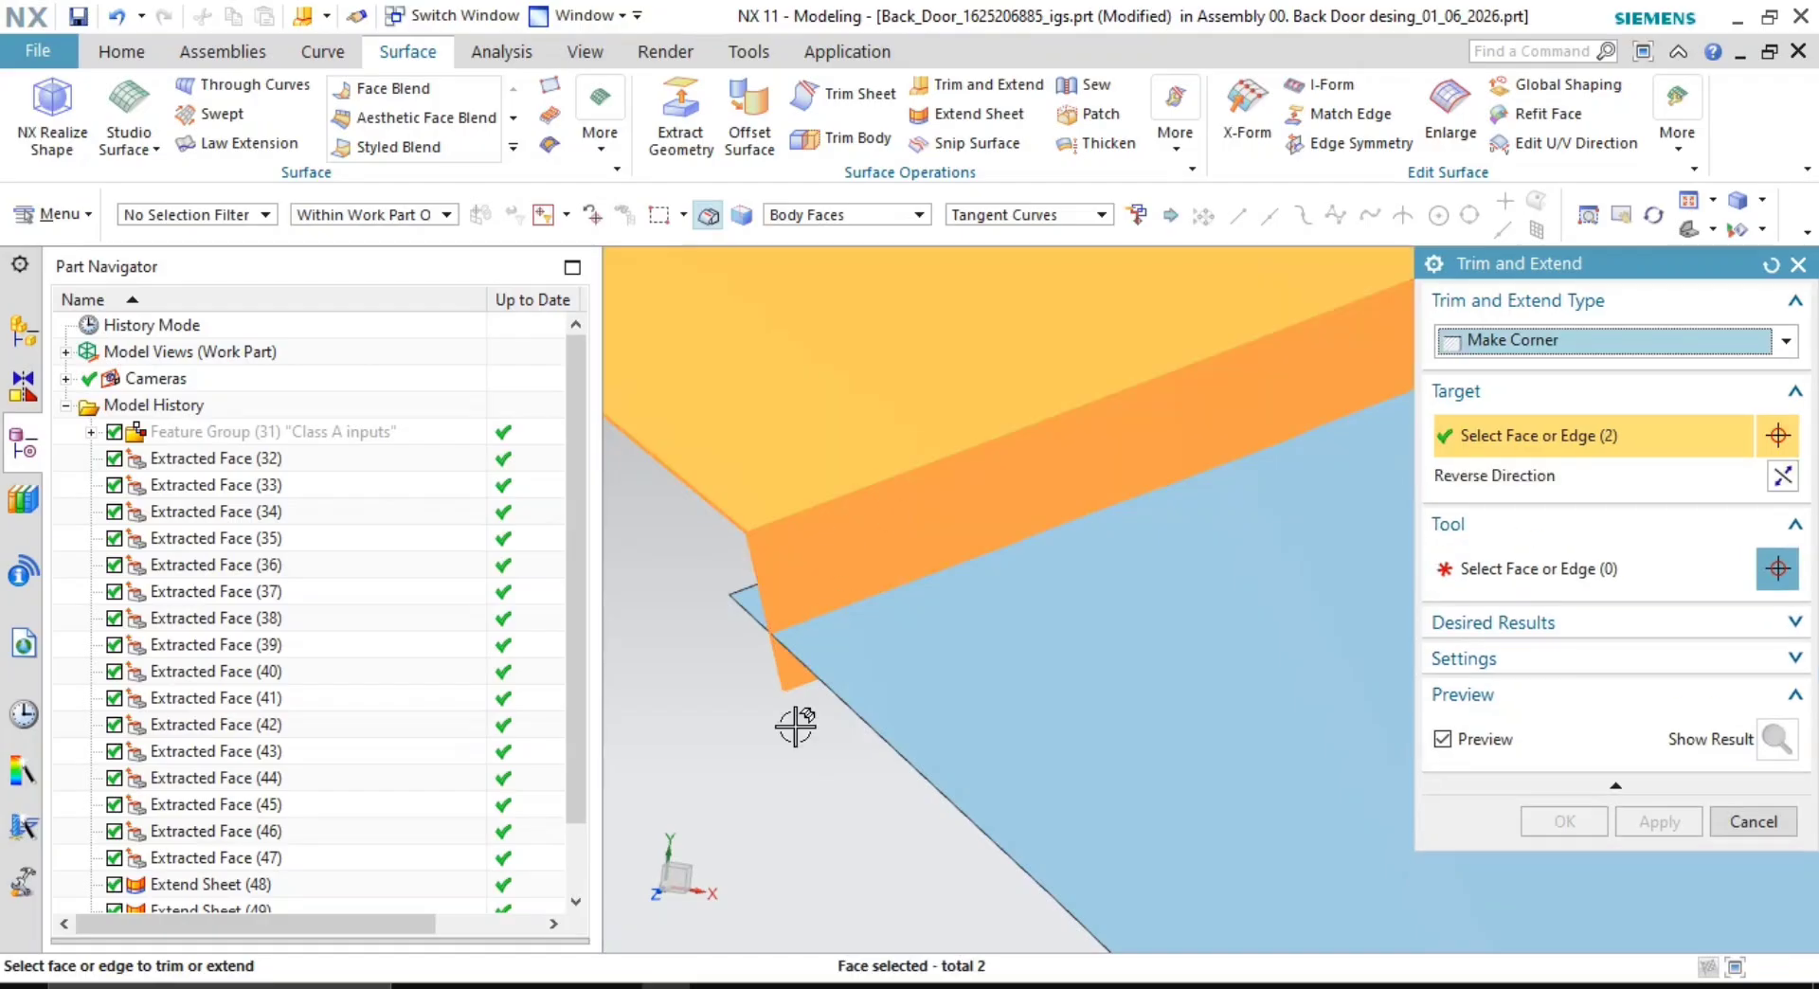
middle_click(769, 777)
click(1112, 651)
click(1784, 476)
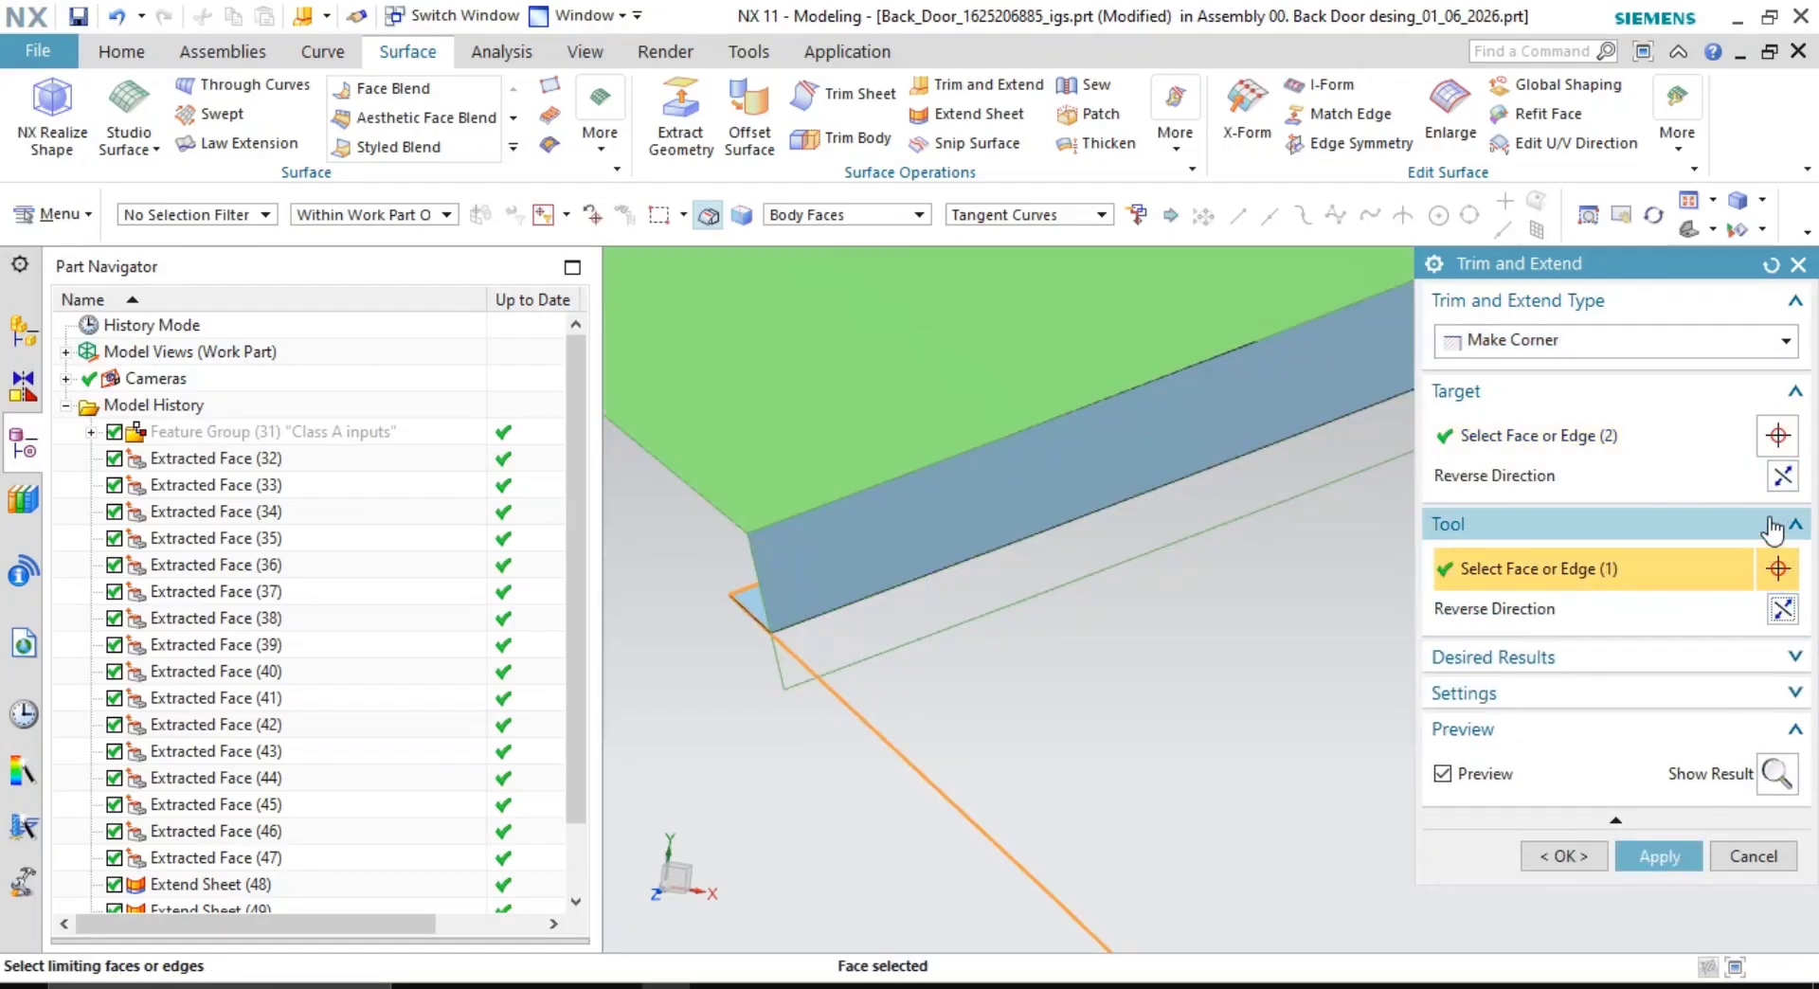
click(1781, 484)
- Complete the second corner trim, inspect the upper panel's corners, and switch to the Curve tools
click(1569, 854)
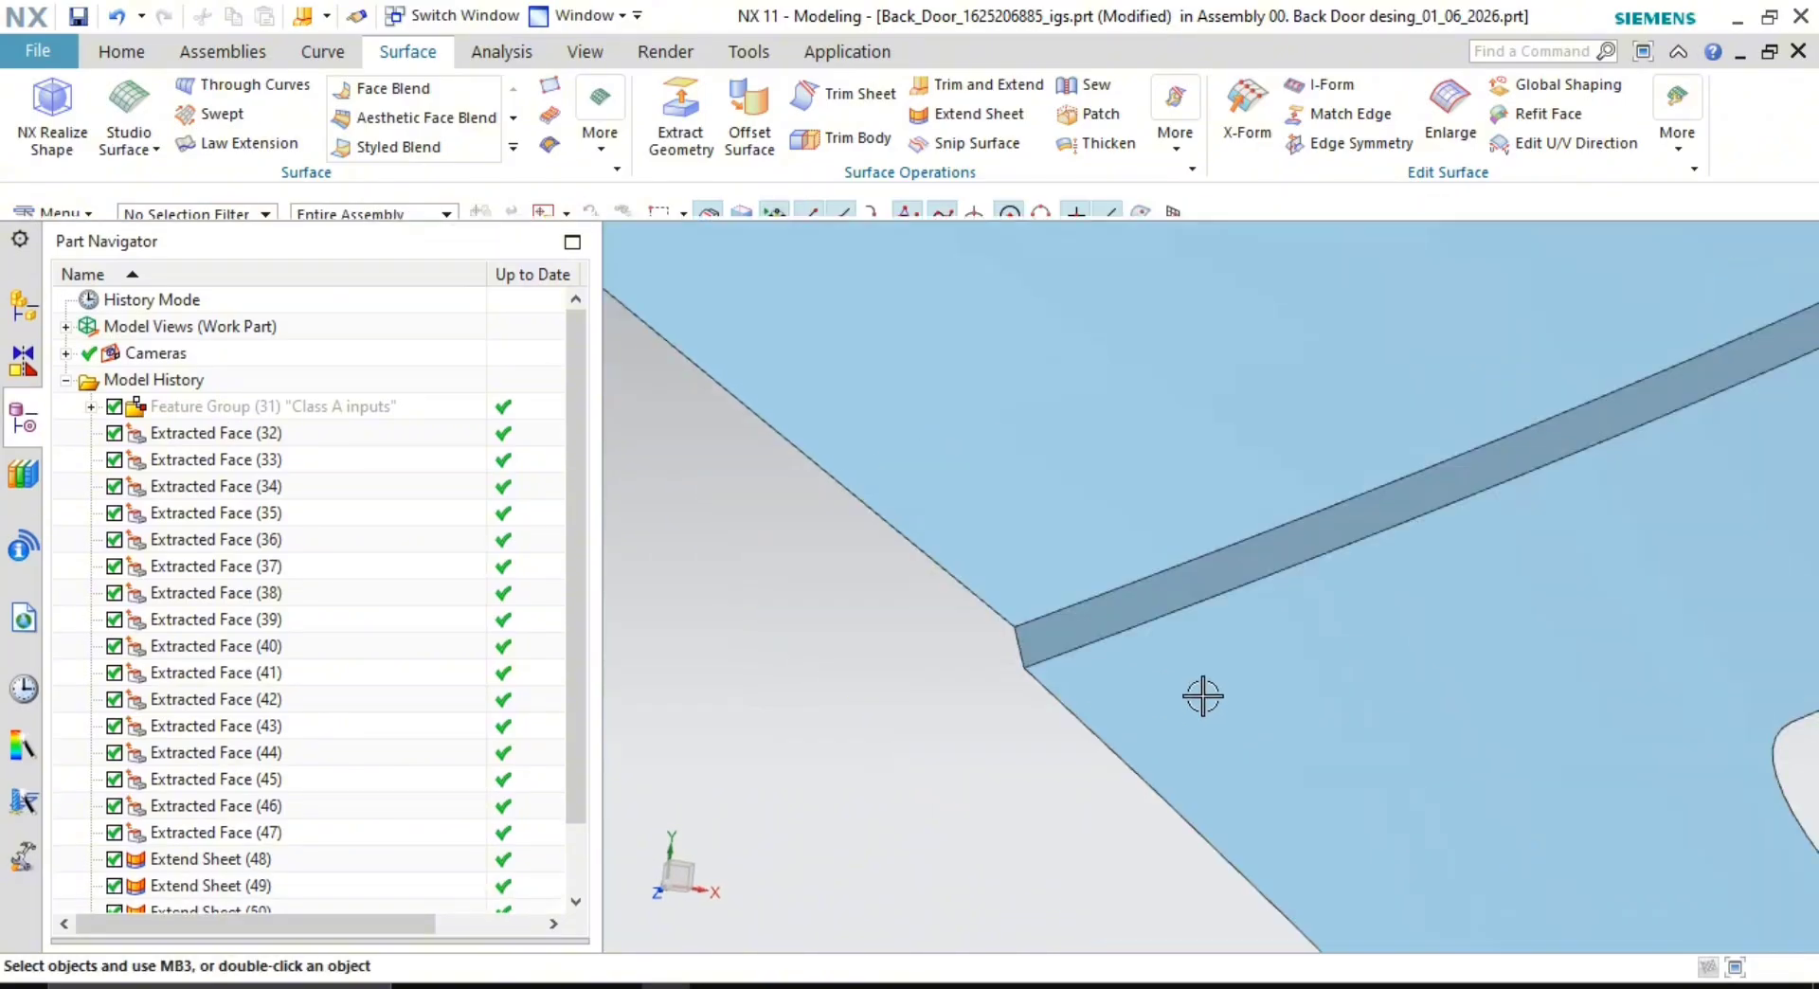
middle_drag(1203, 698, 1196, 740)
scroll(1195, 740, up, 2)
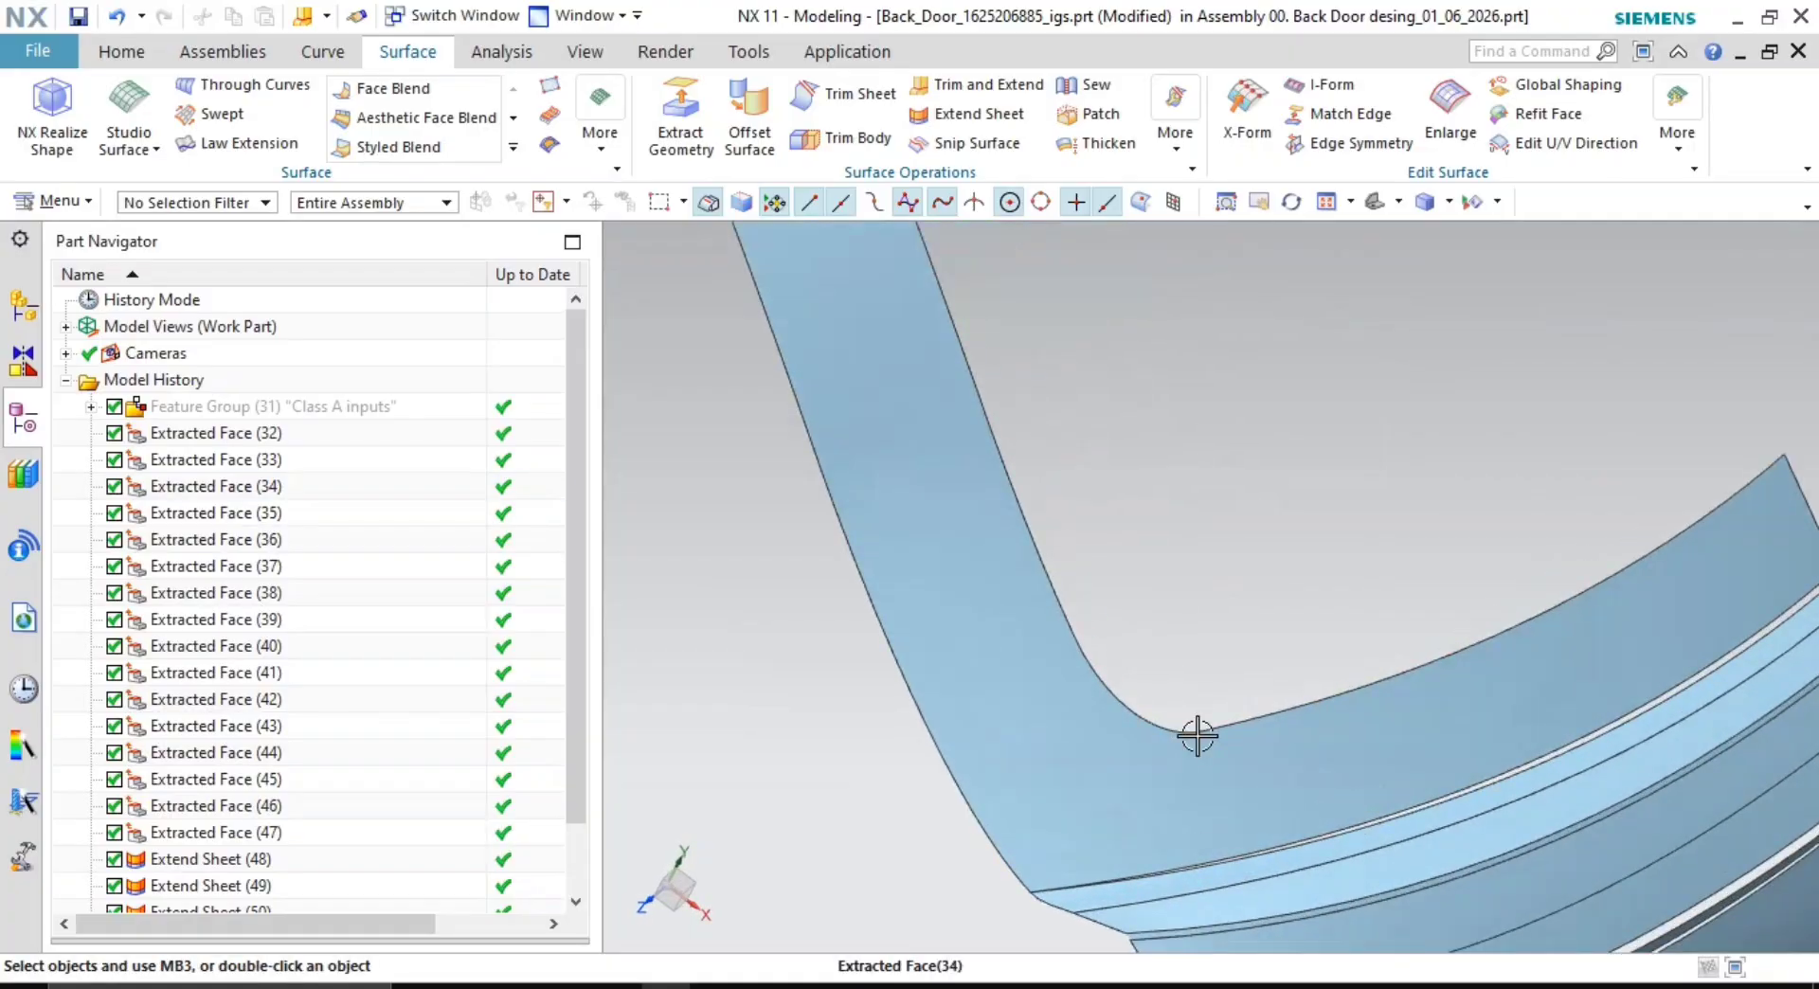
scroll(1197, 735, up, 2)
scroll(1307, 682, up, 3)
scroll(1327, 707, up, 2)
scroll(1226, 682, down, 3)
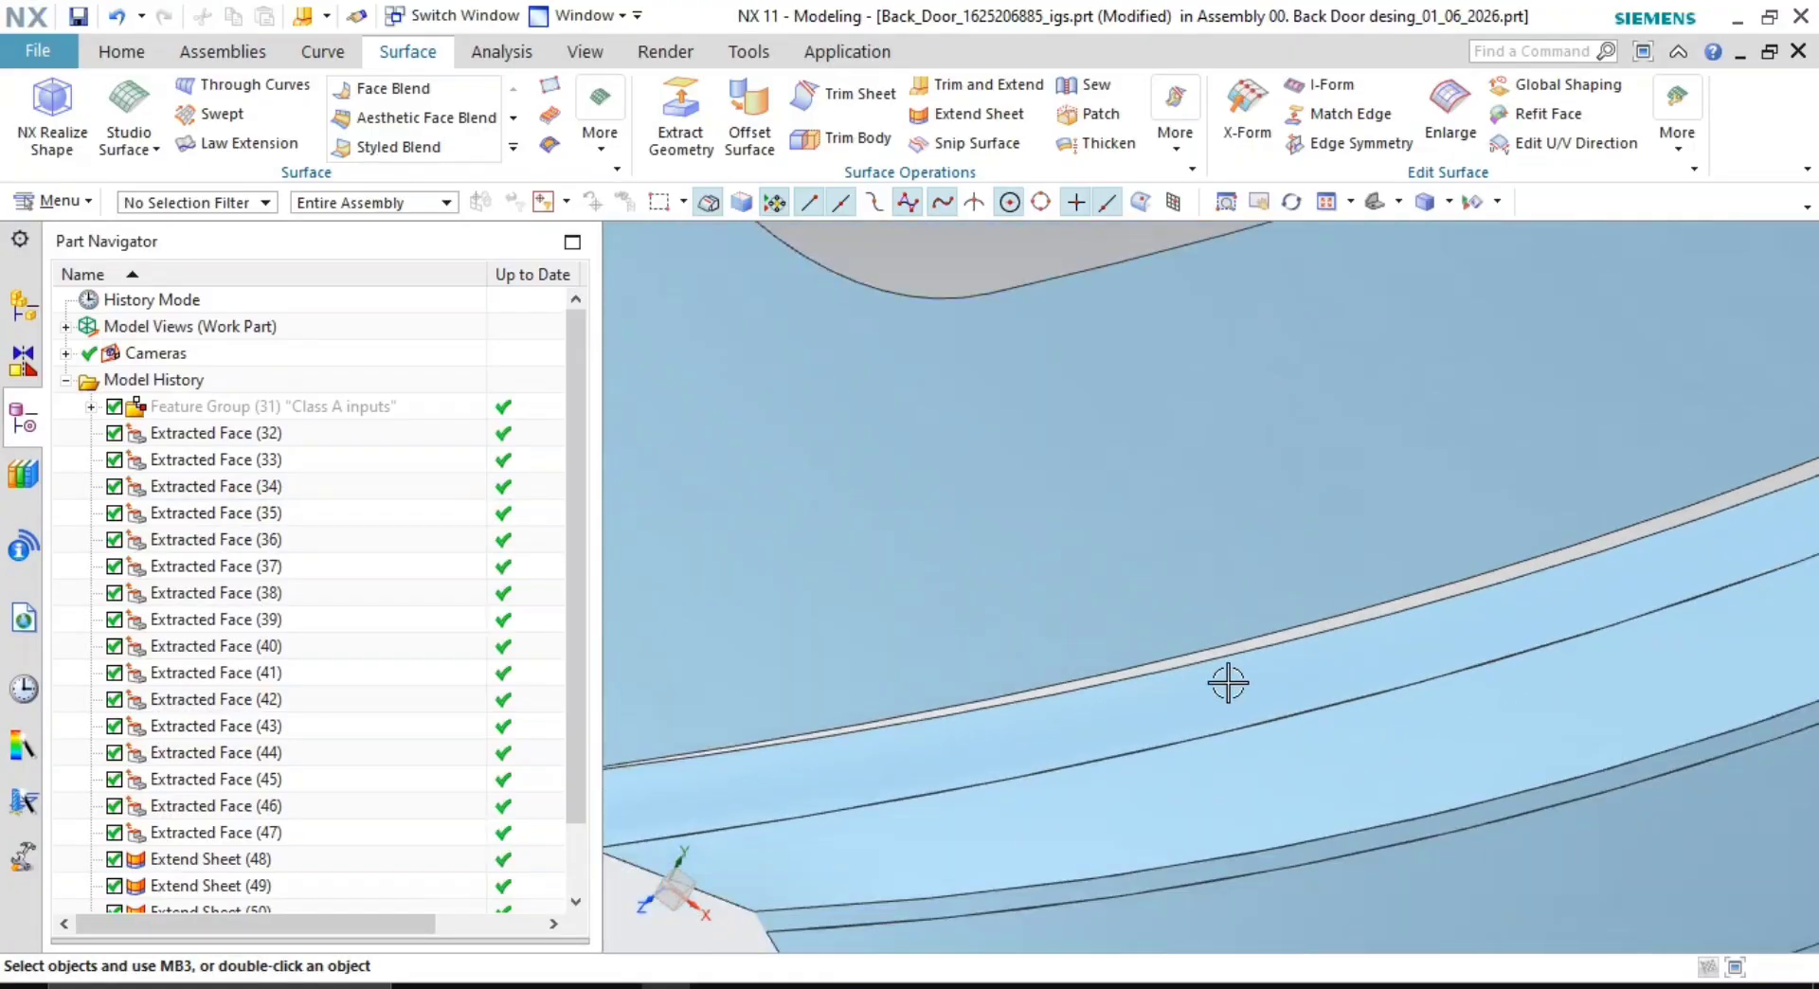
middle_drag(1225, 681, 1161, 682)
middle_drag(1122, 591, 1148, 622)
scroll(1133, 593, up, 2)
scroll(1314, 797, down, 3)
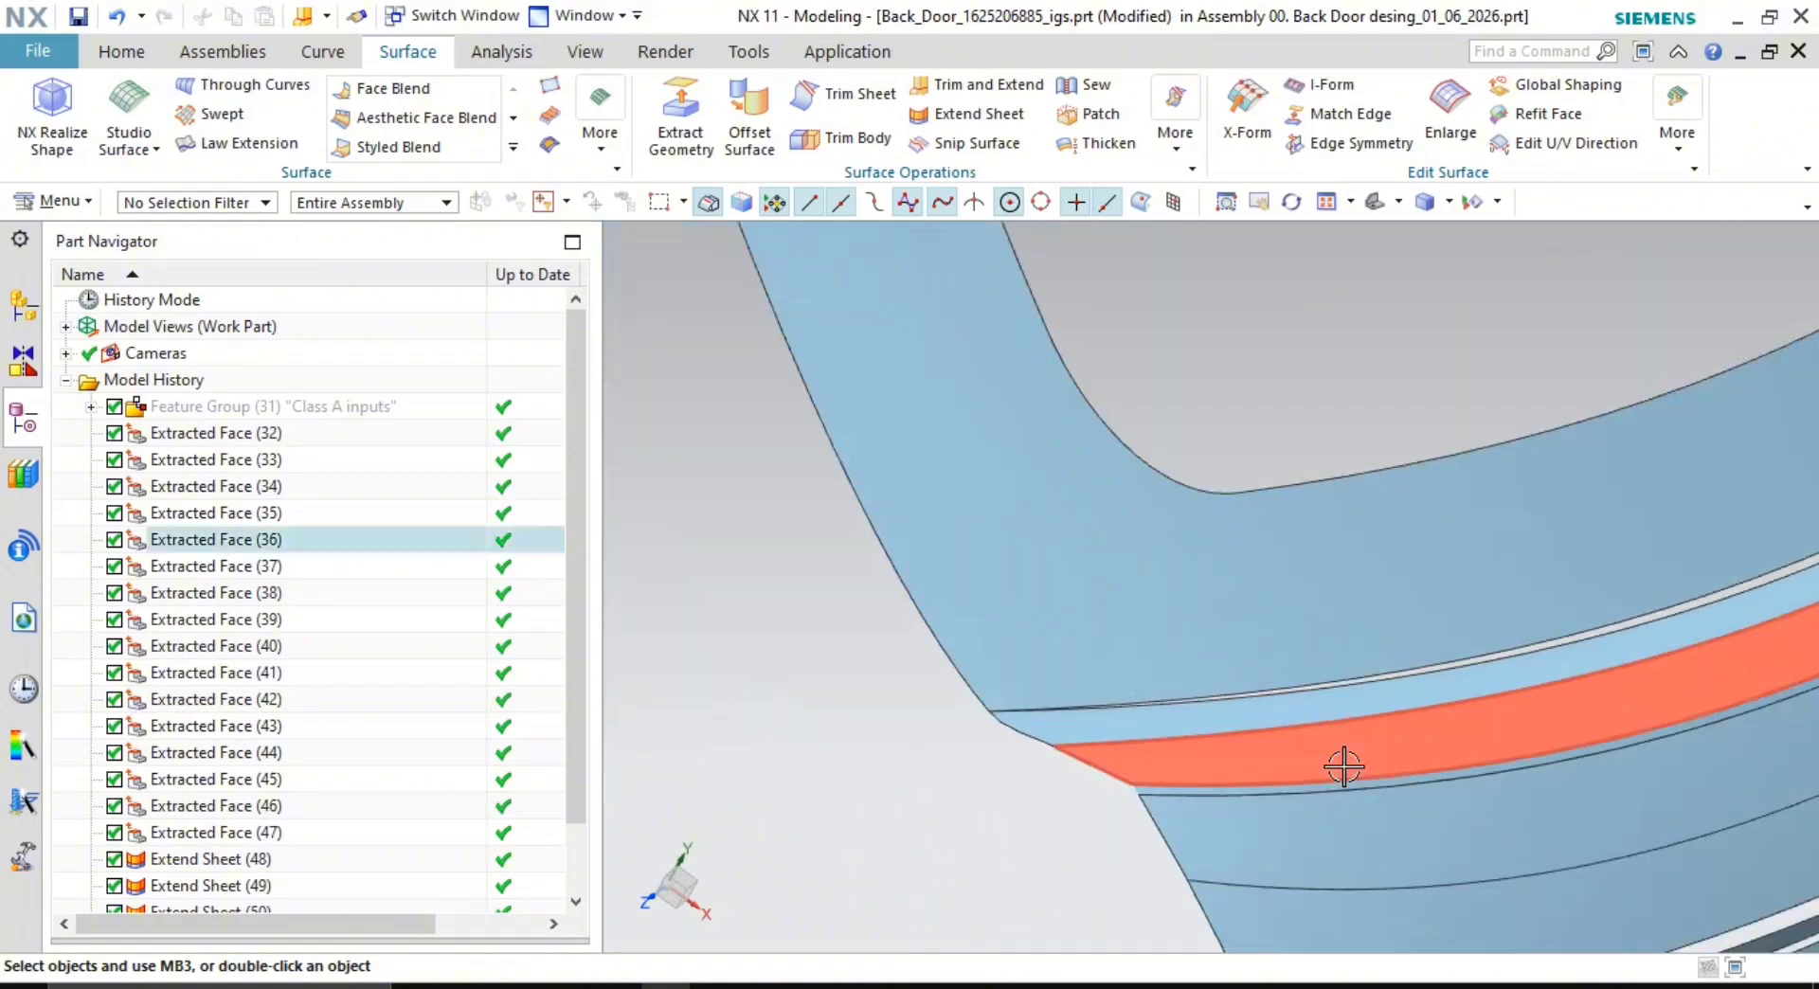
middle_drag(1344, 767, 1298, 722)
shift+middle_drag(1298, 722, 1026, 708)
middle_drag(1221, 679, 1283, 690)
scroll(1230, 666, up, 1)
scroll(1194, 684, up, 2)
scroll(1279, 688, down, 3)
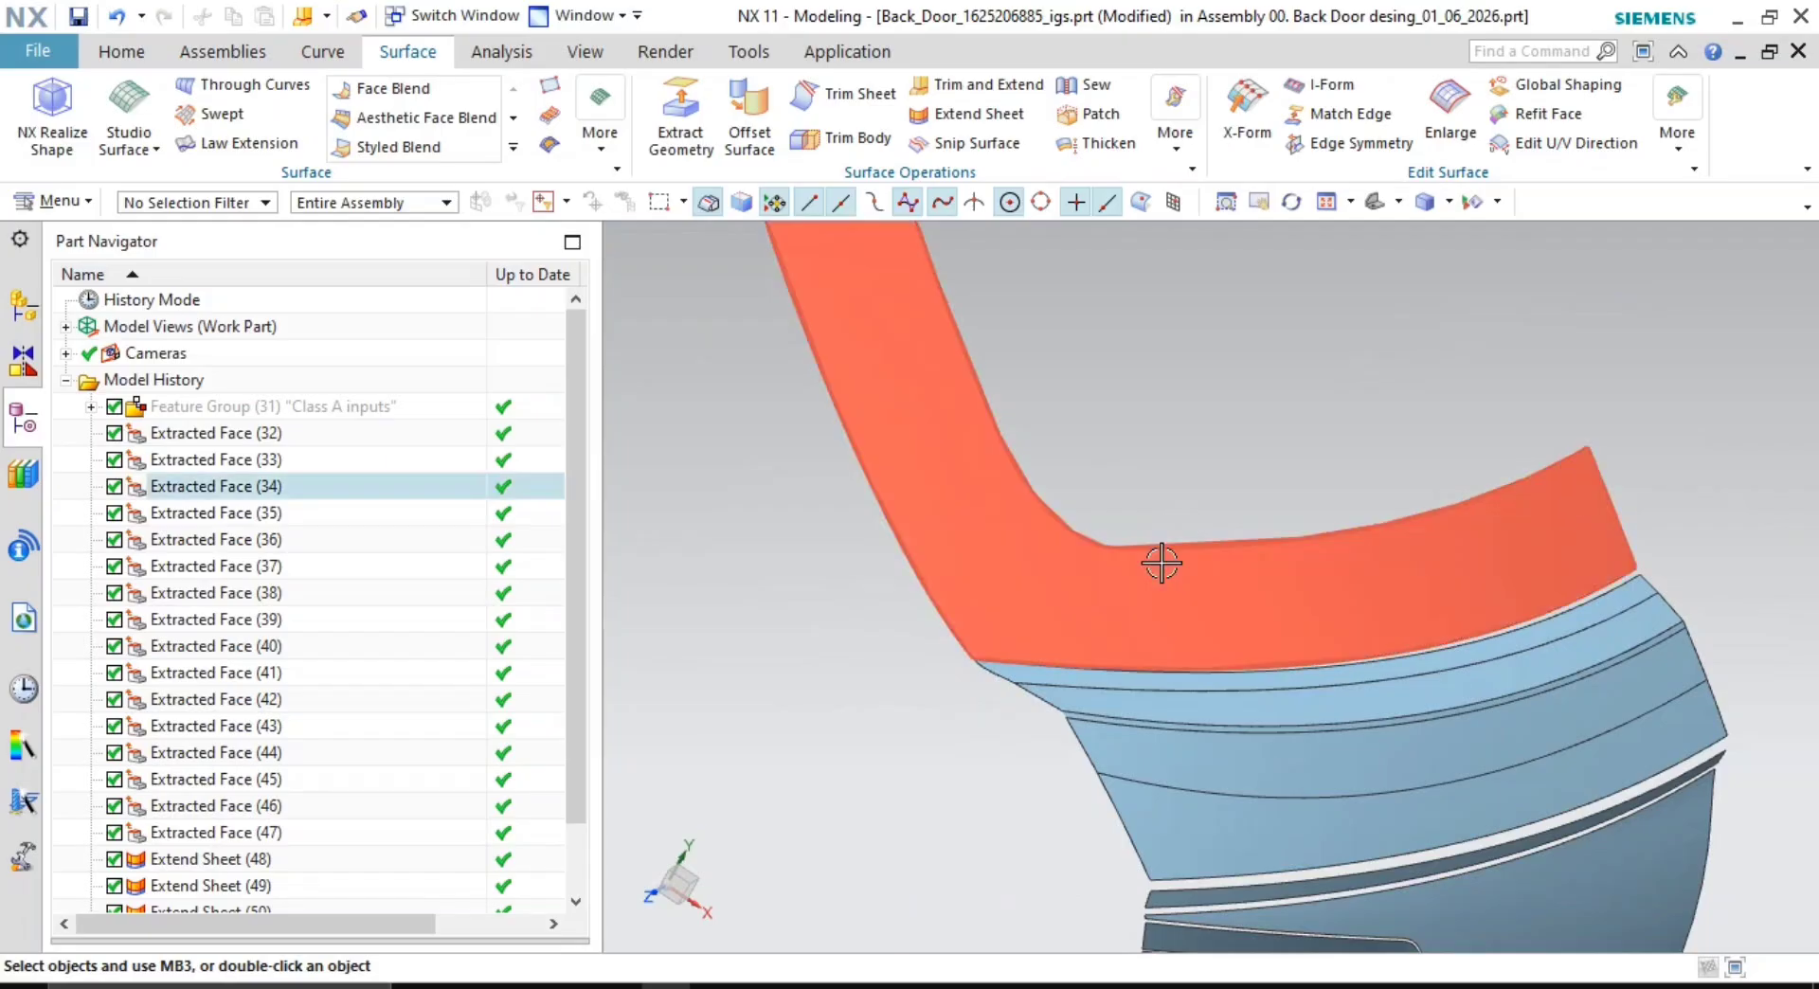
click(323, 52)
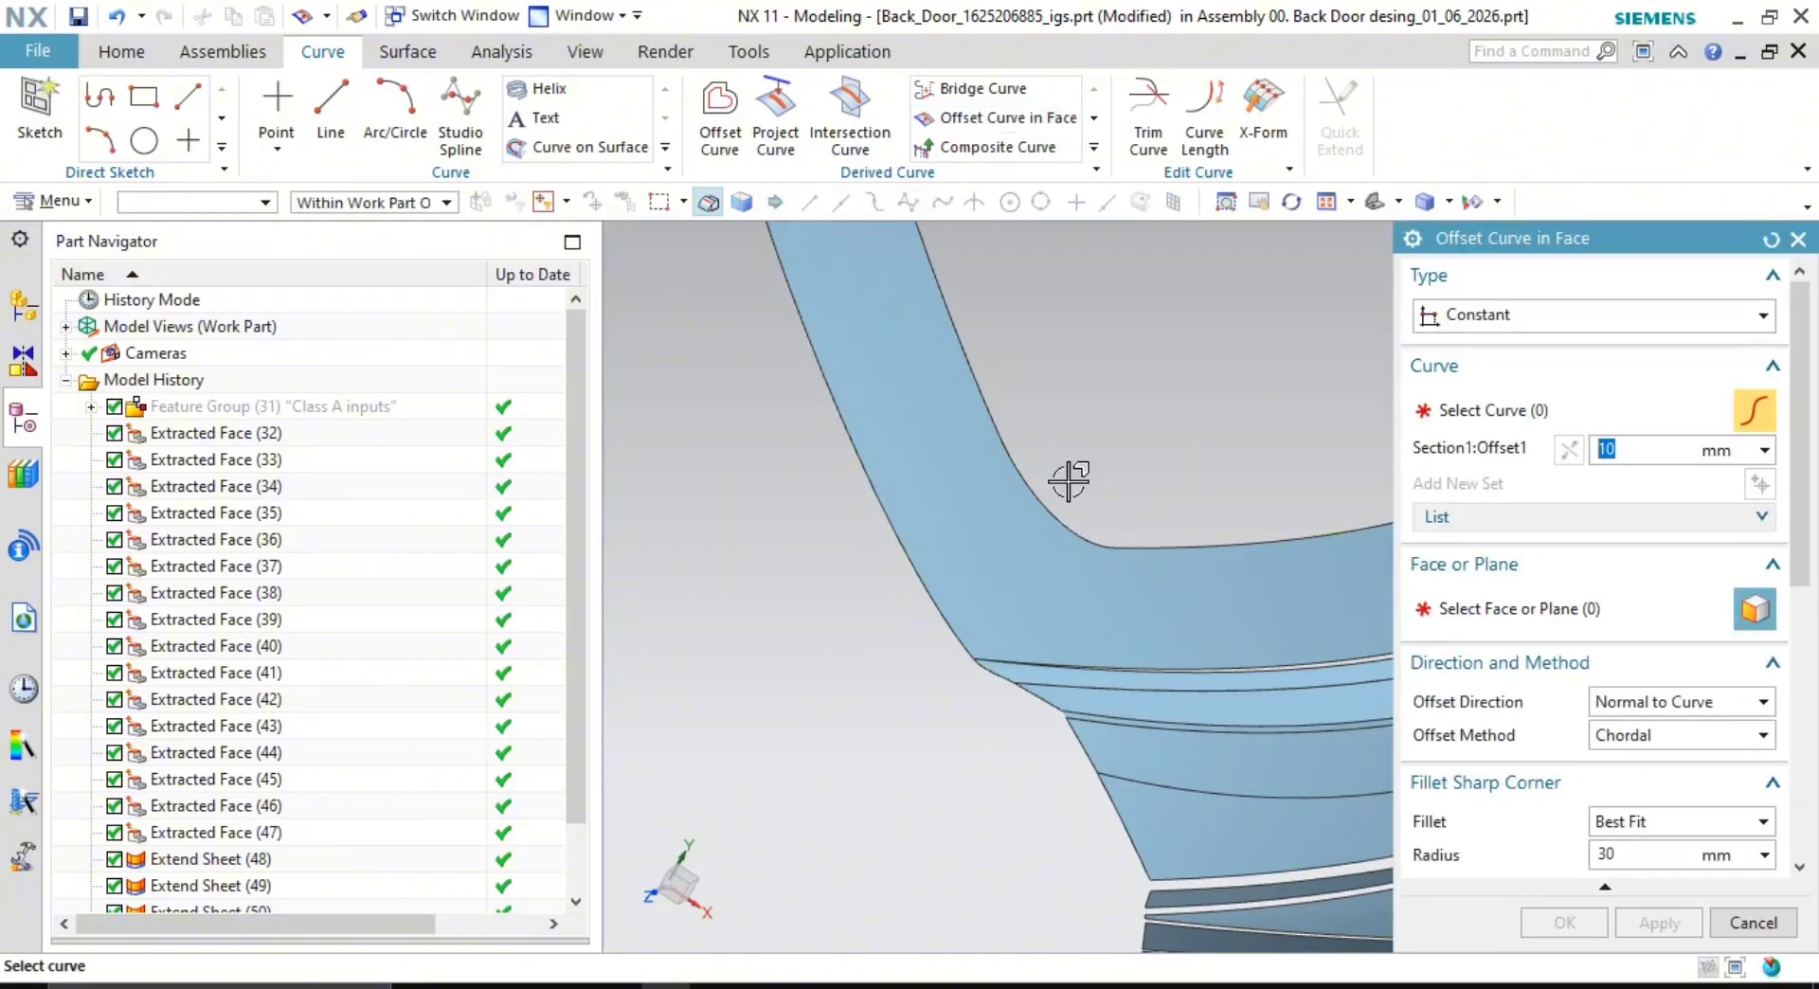
- Create two 5 mm offset curves inside the upper door face, following two of its edges
scroll(1055, 589, up, 3)
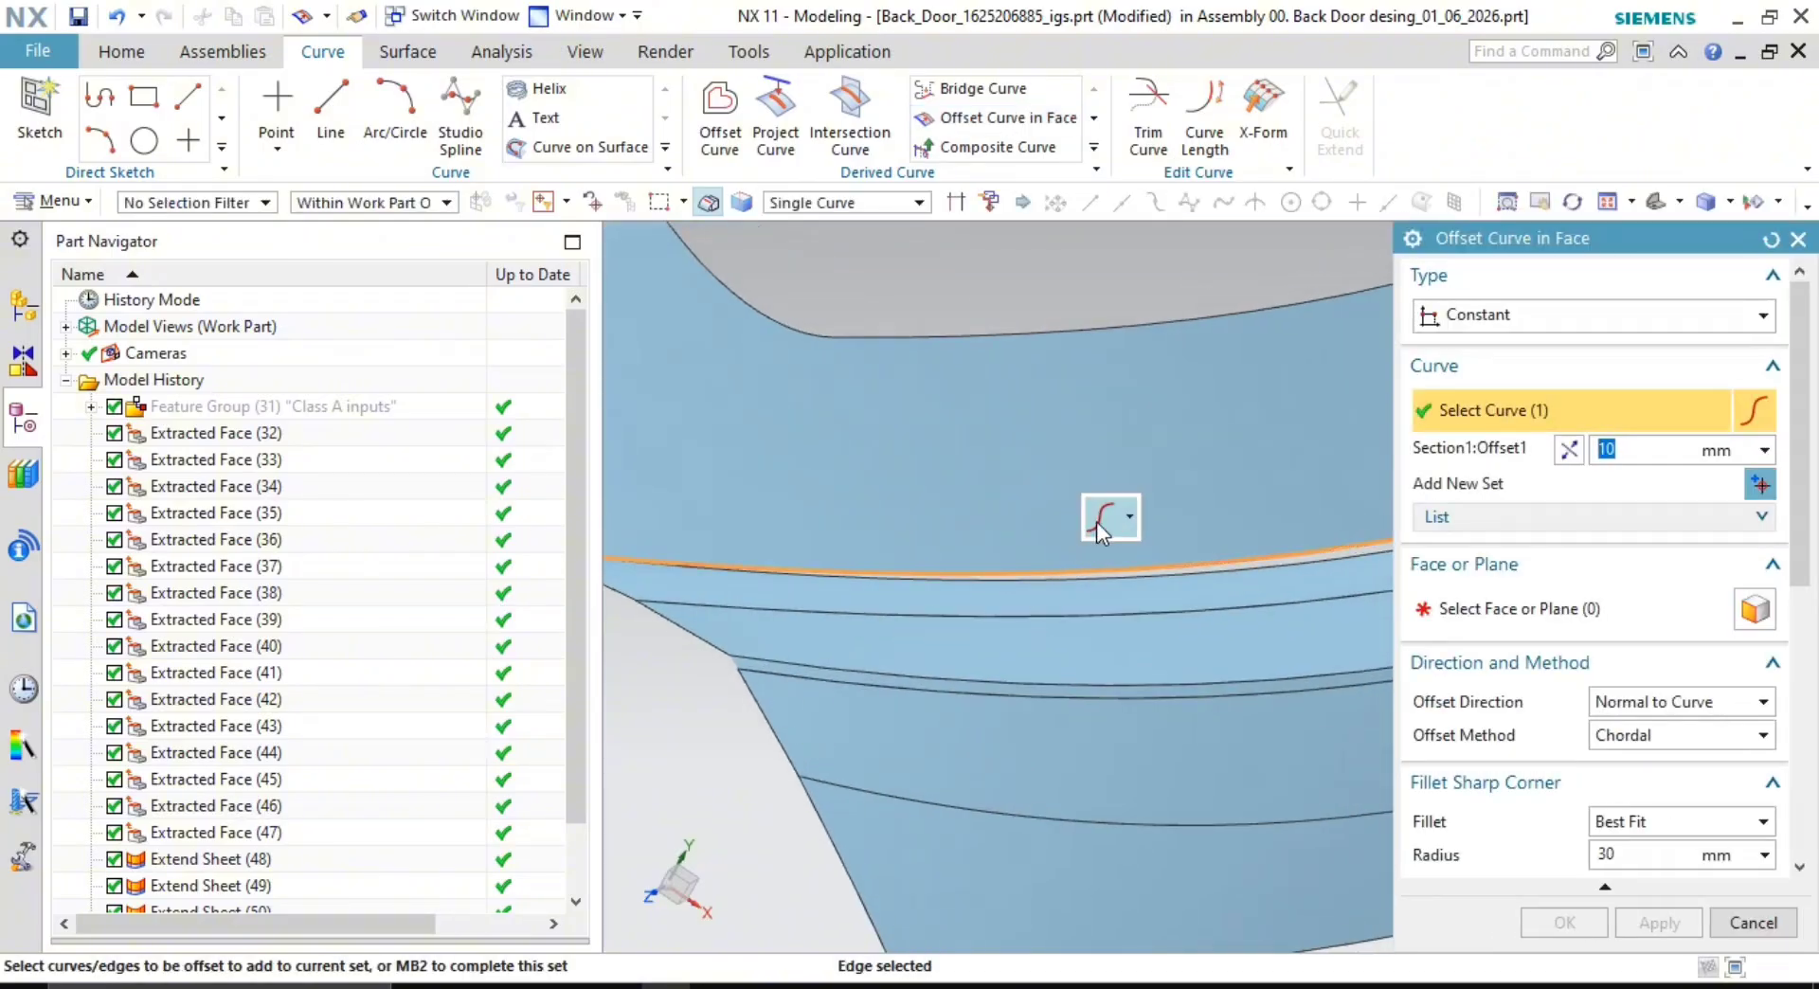
click(1658, 611)
click(1251, 555)
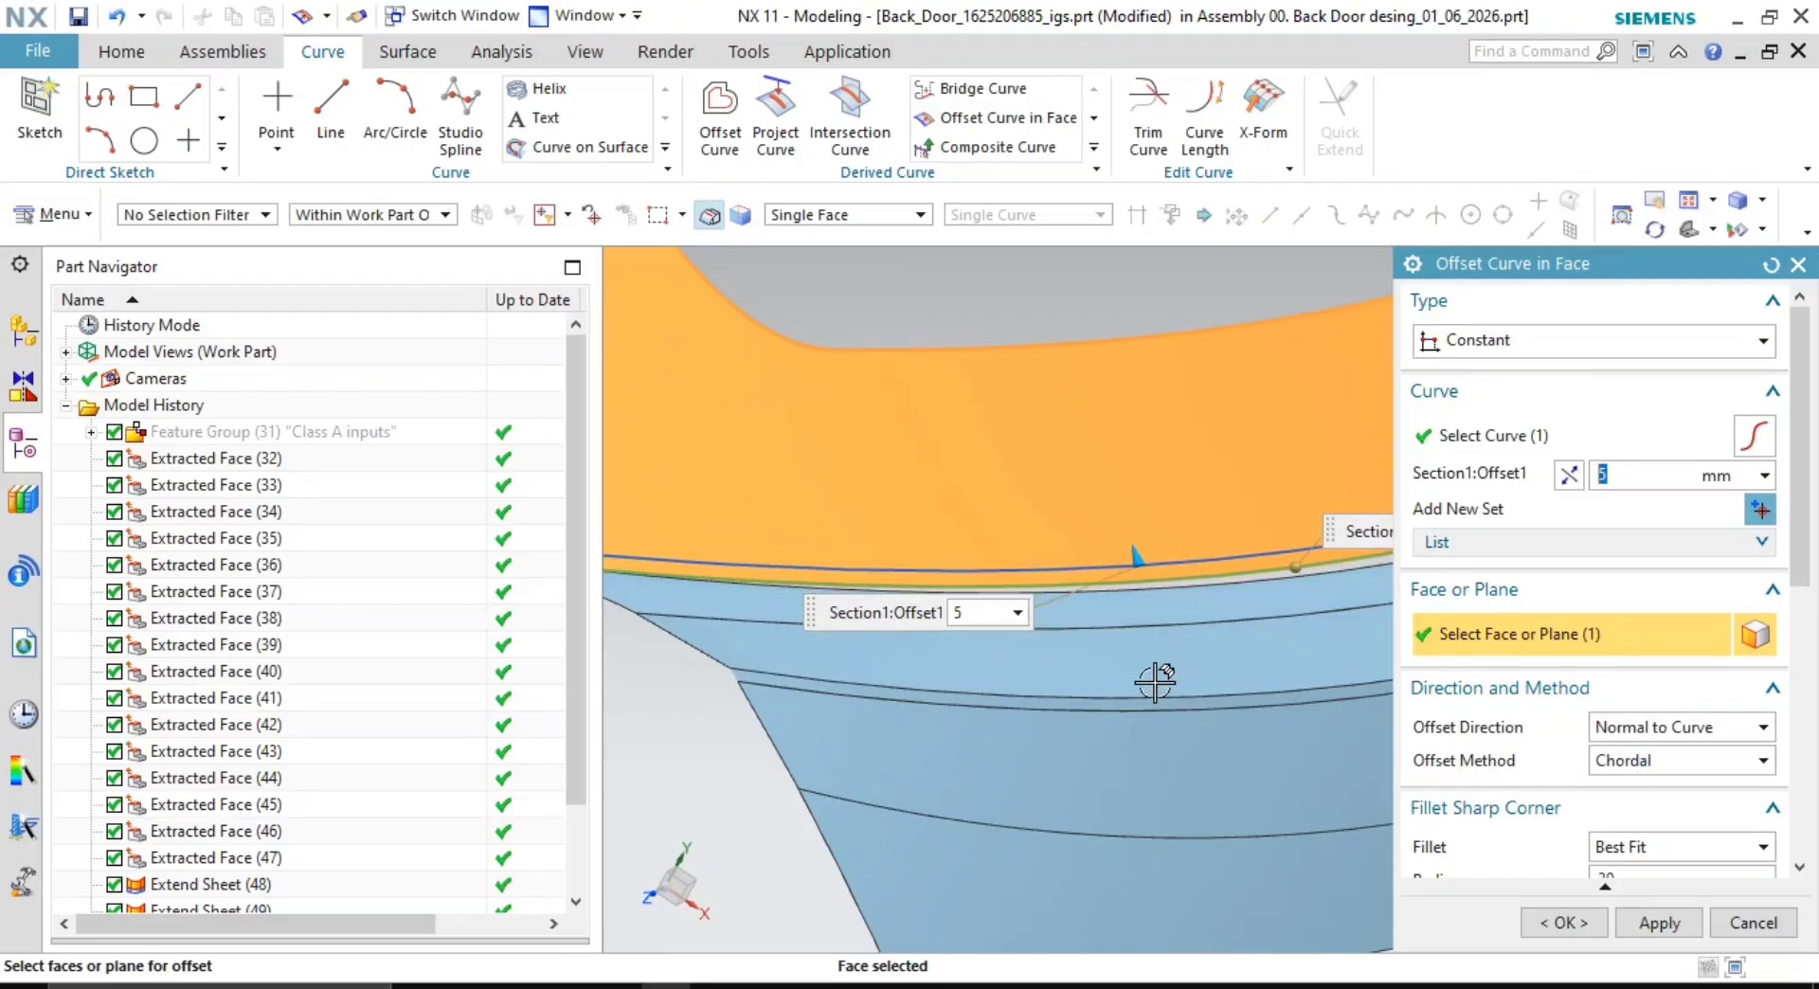
click(1658, 924)
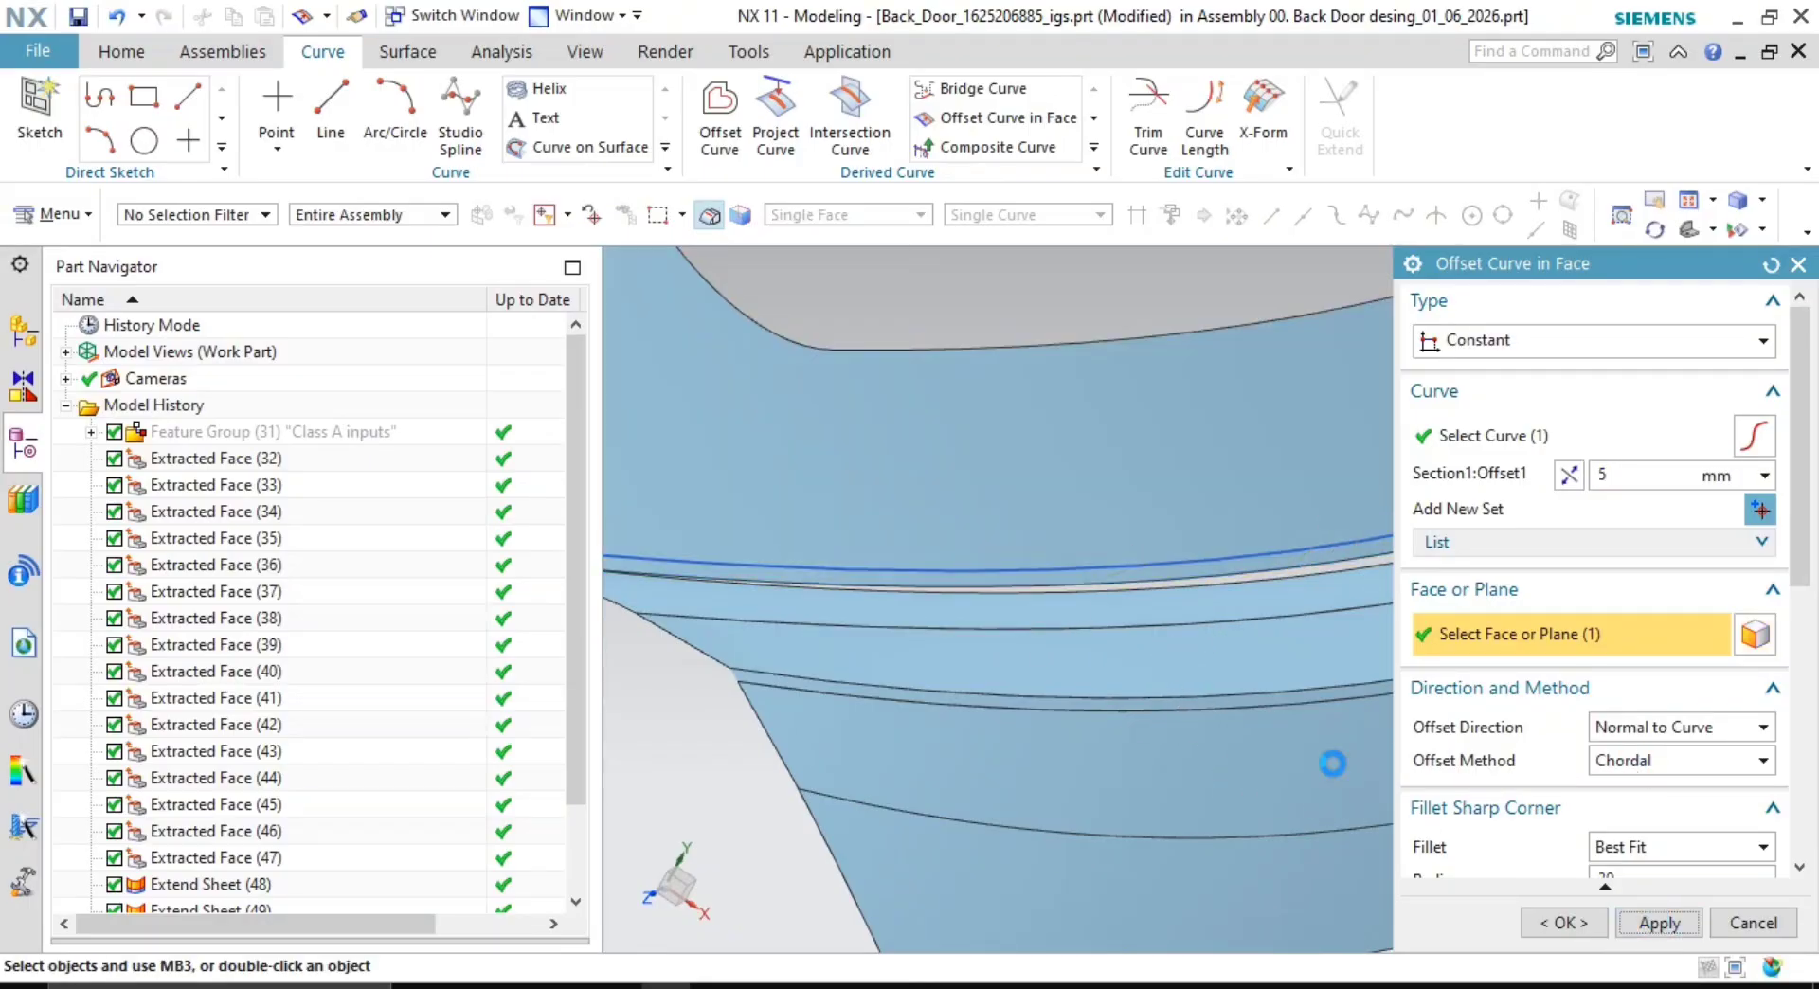
click(1161, 575)
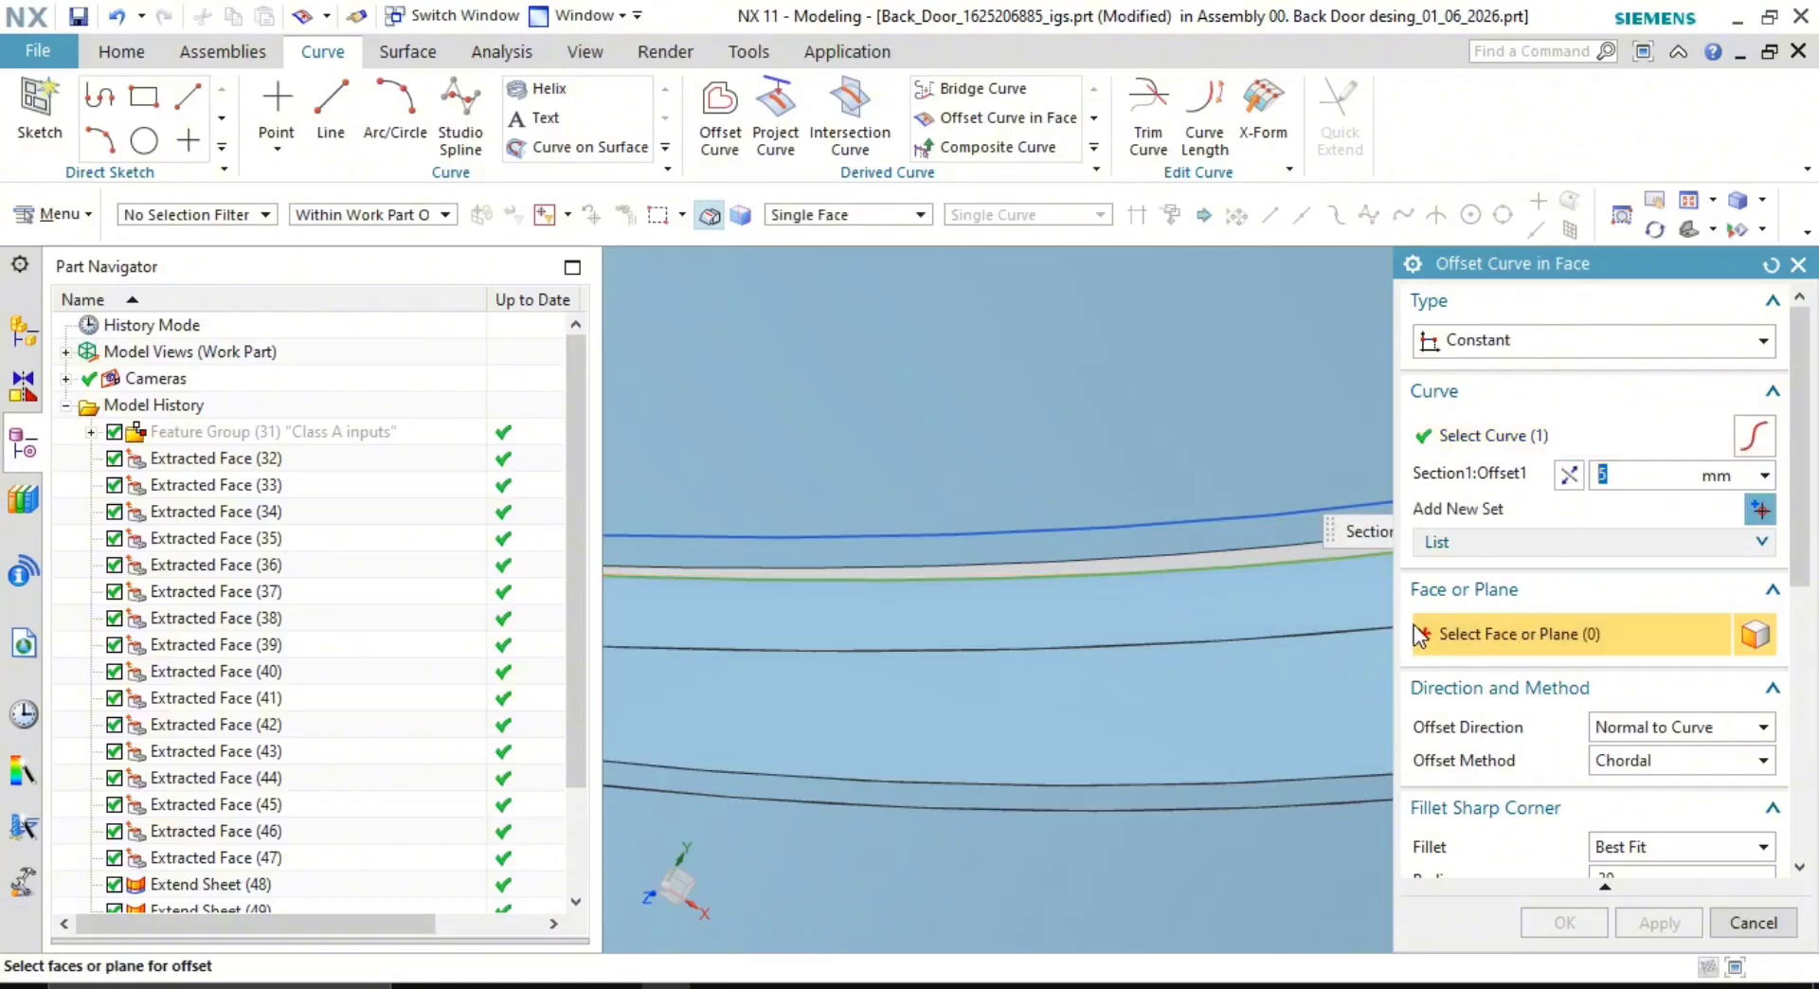
click(1212, 606)
click(1564, 922)
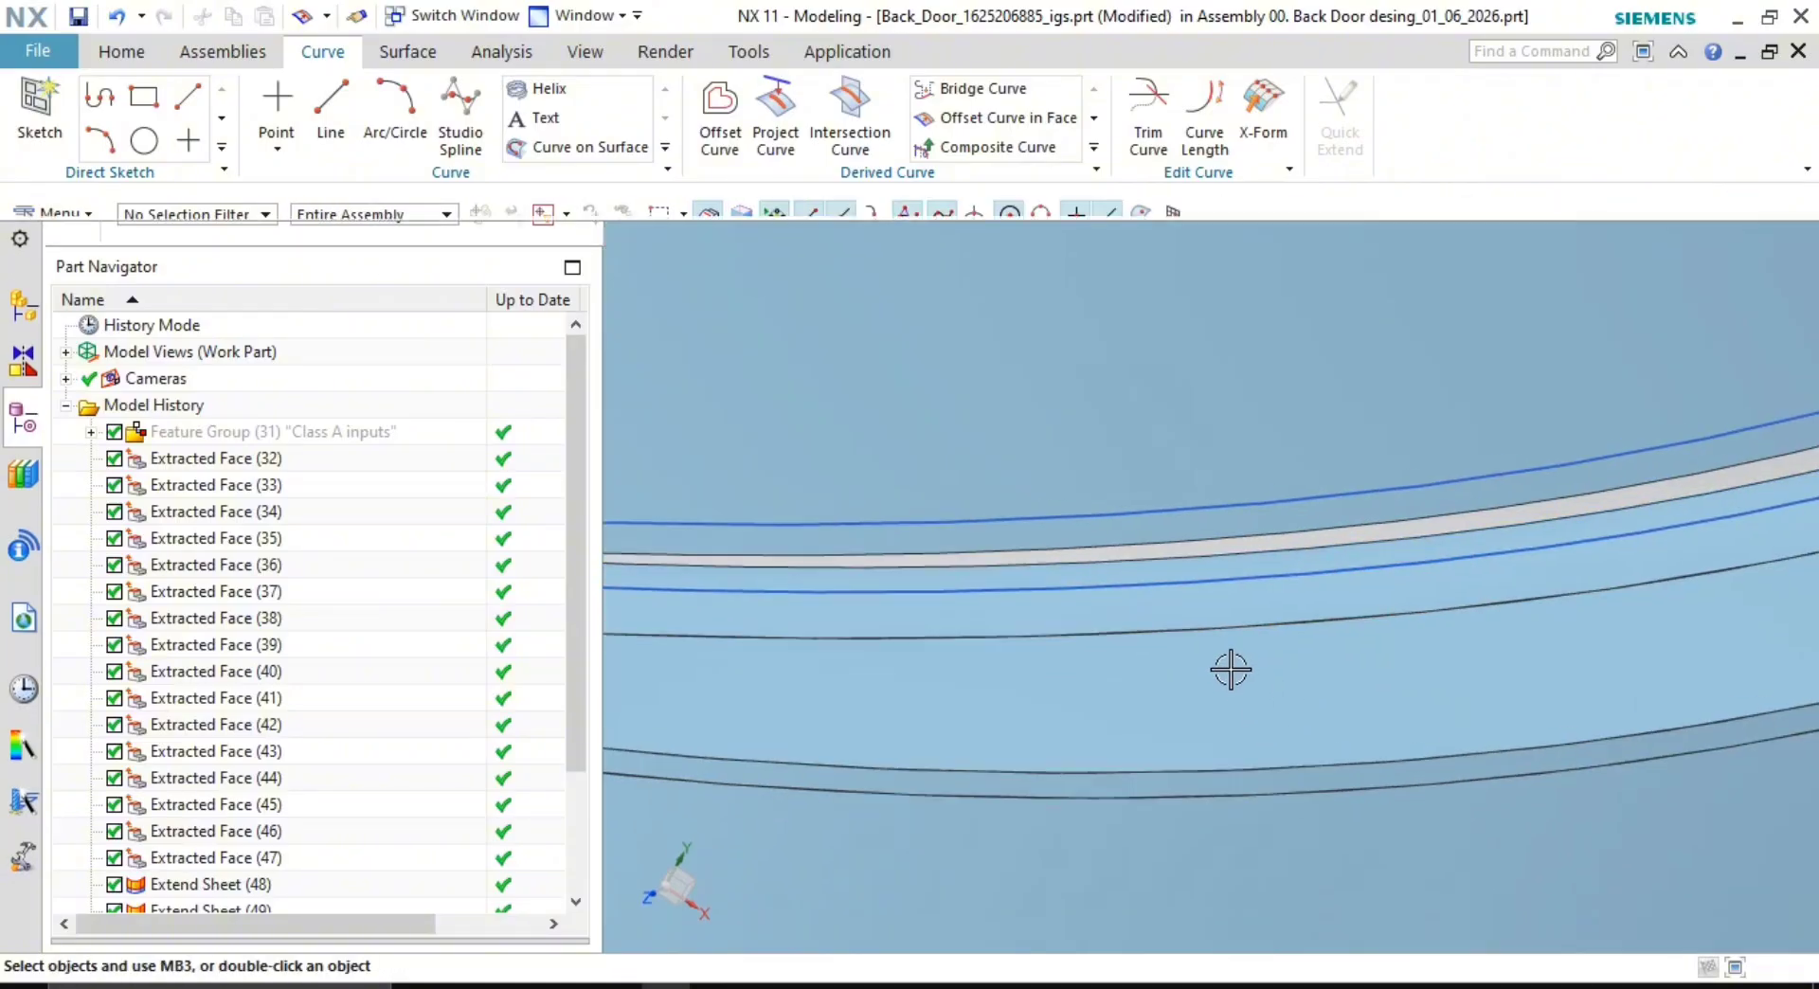
scroll(1146, 635, down, 3)
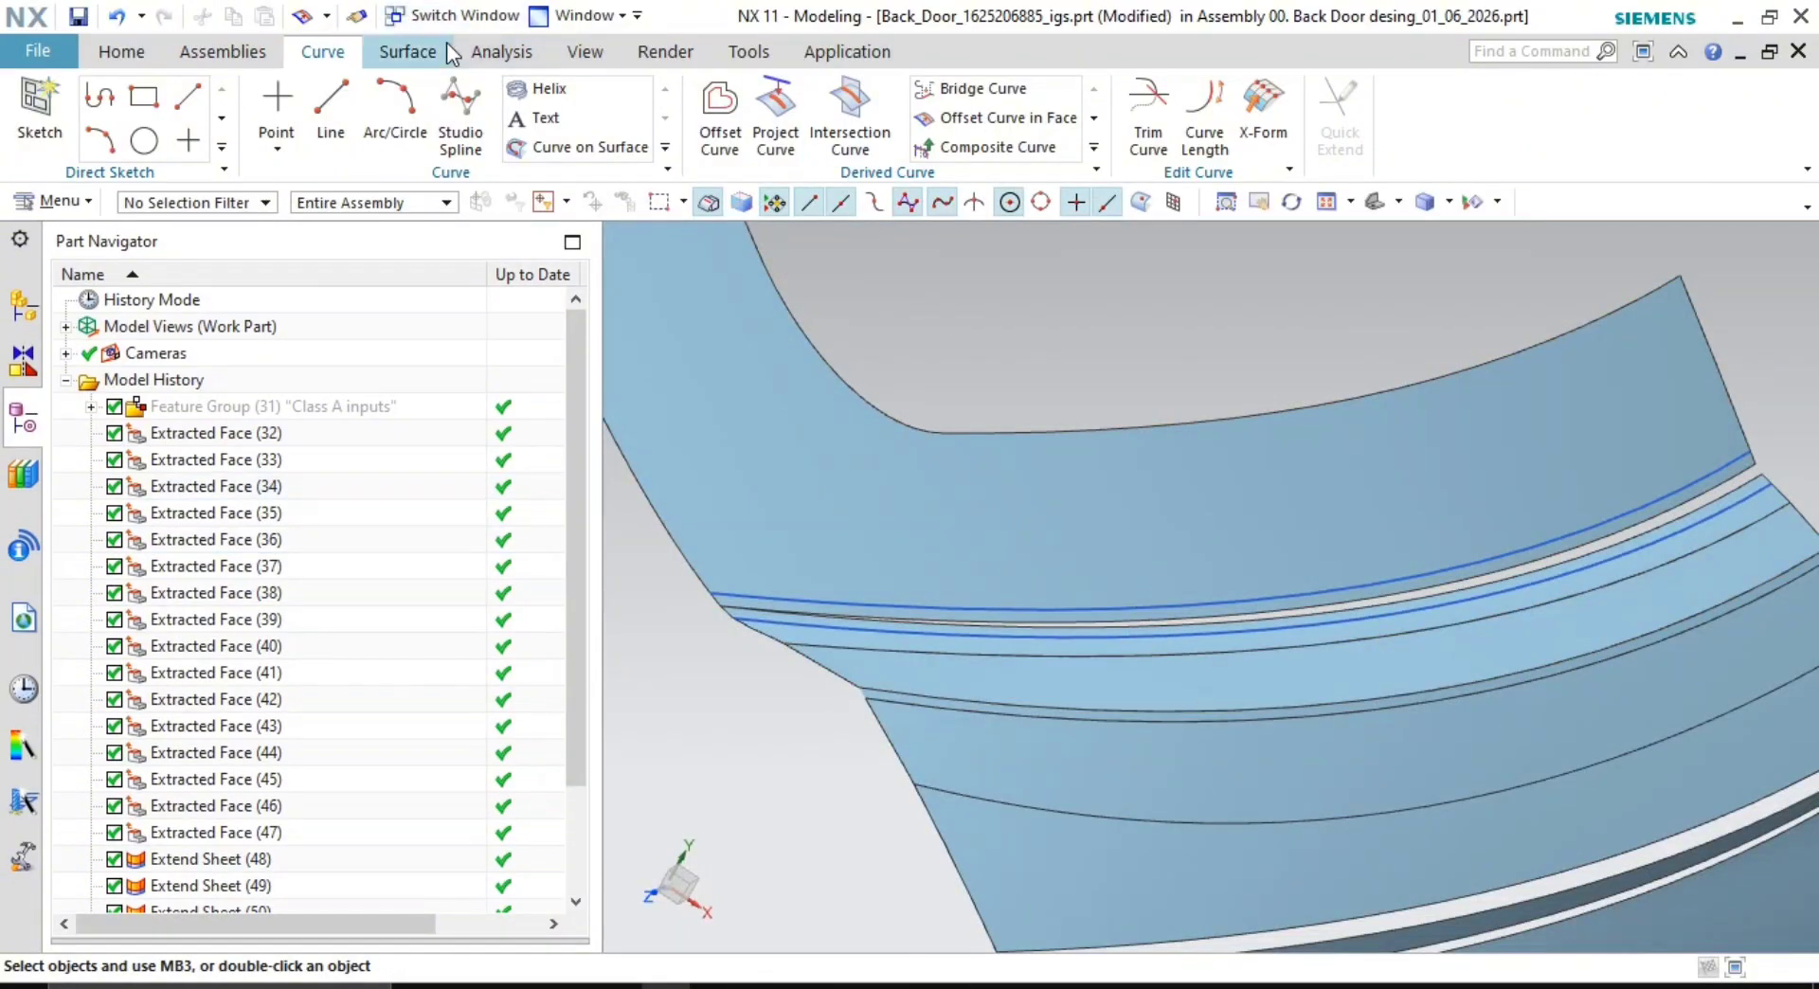
- Trim the upper door sheet using the offset curve as the boundary
click(408, 52)
click(864, 93)
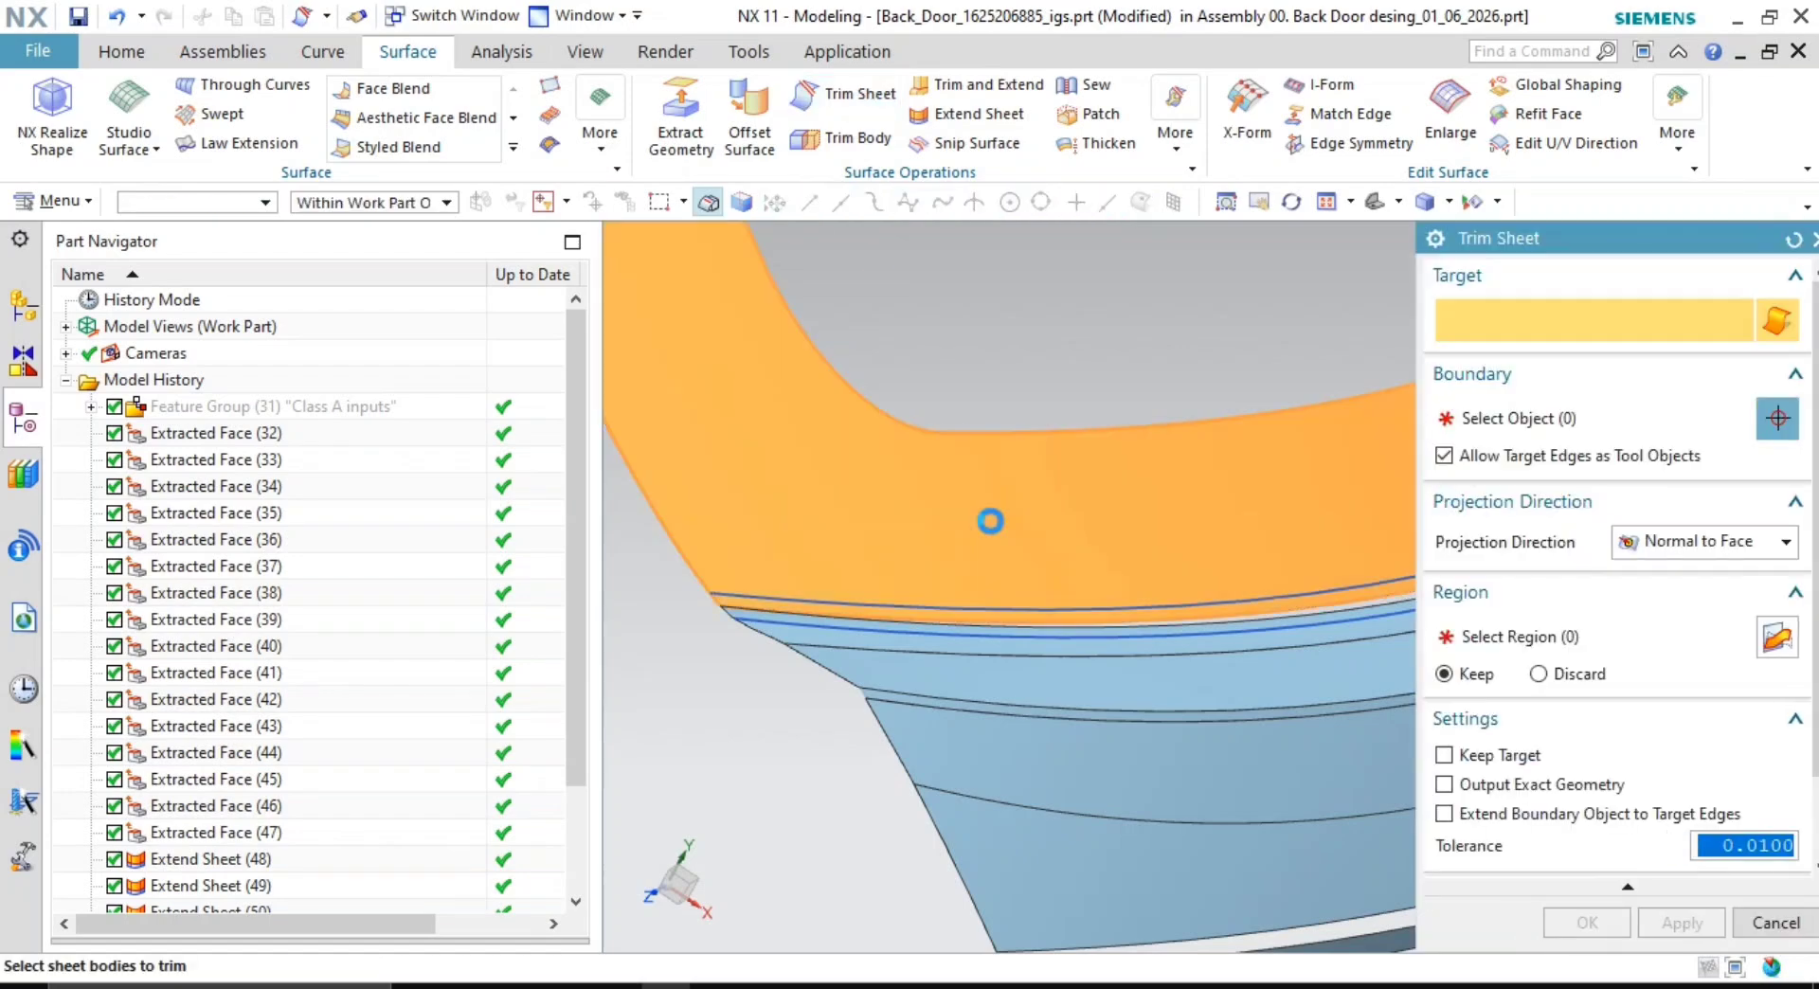
click(986, 521)
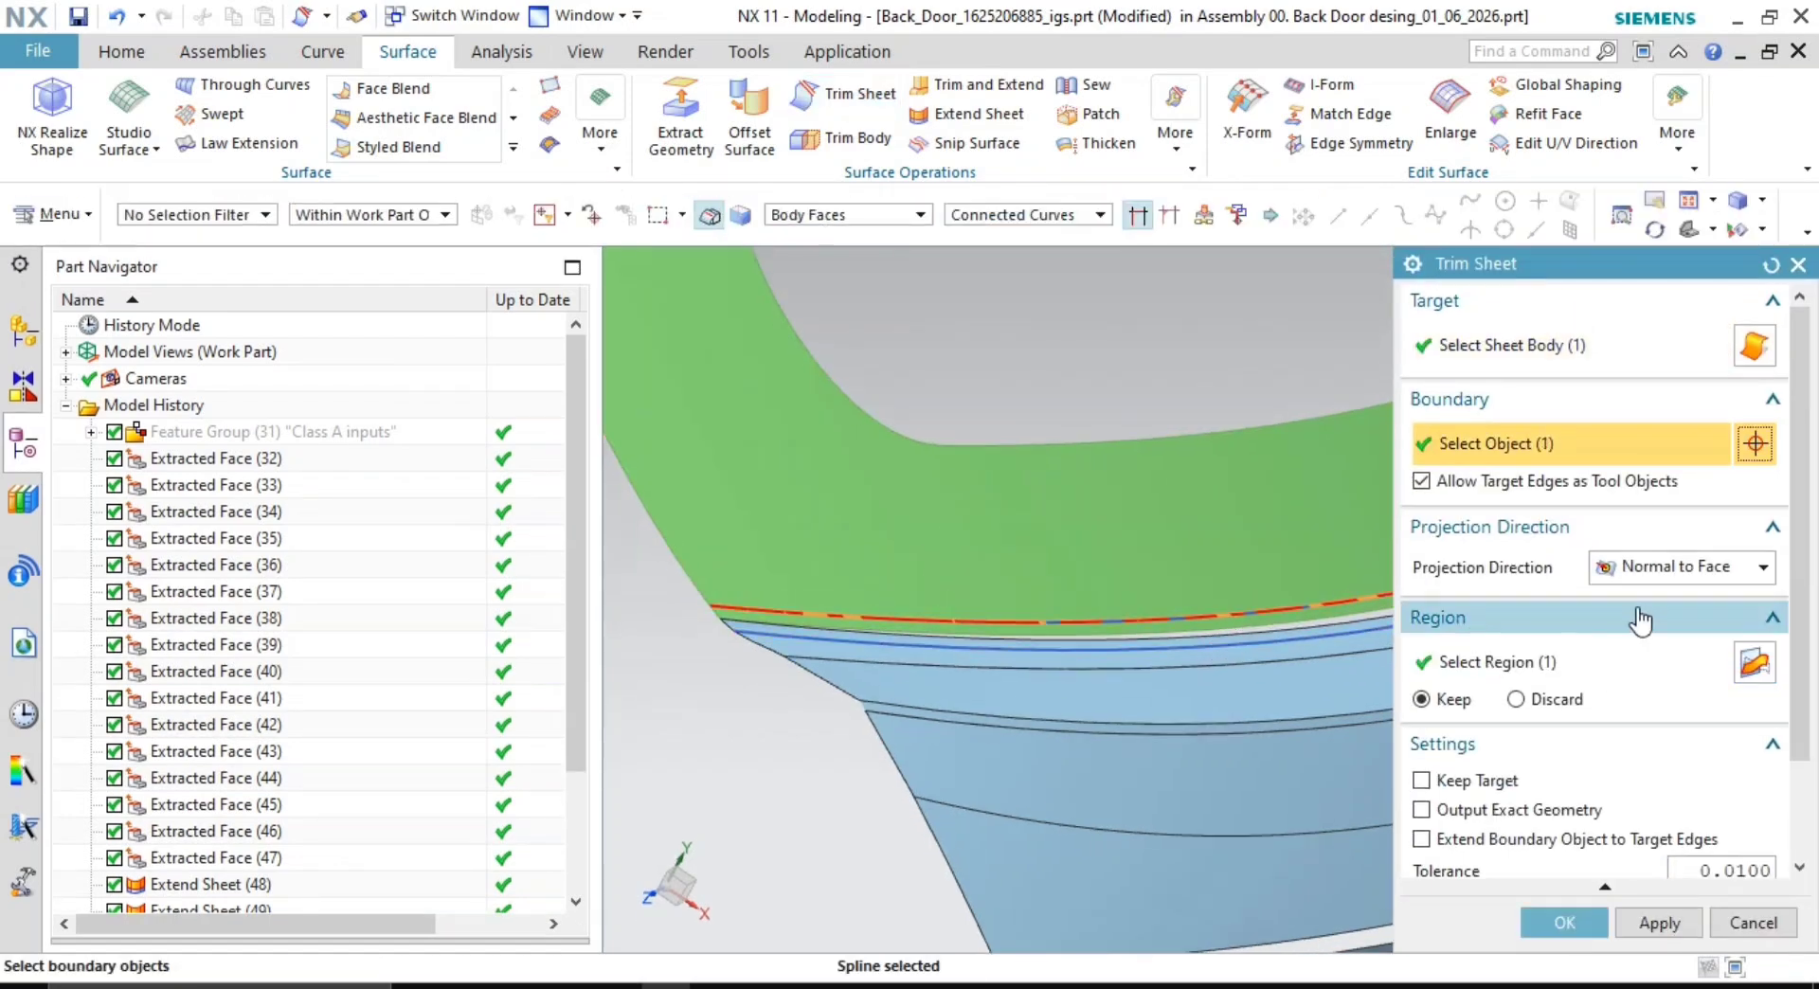
click(1753, 661)
- Set up a Trim Sheet on the narrow strip, choosing its boundary edge and extending it to the target edges
scroll(934, 605, up, 3)
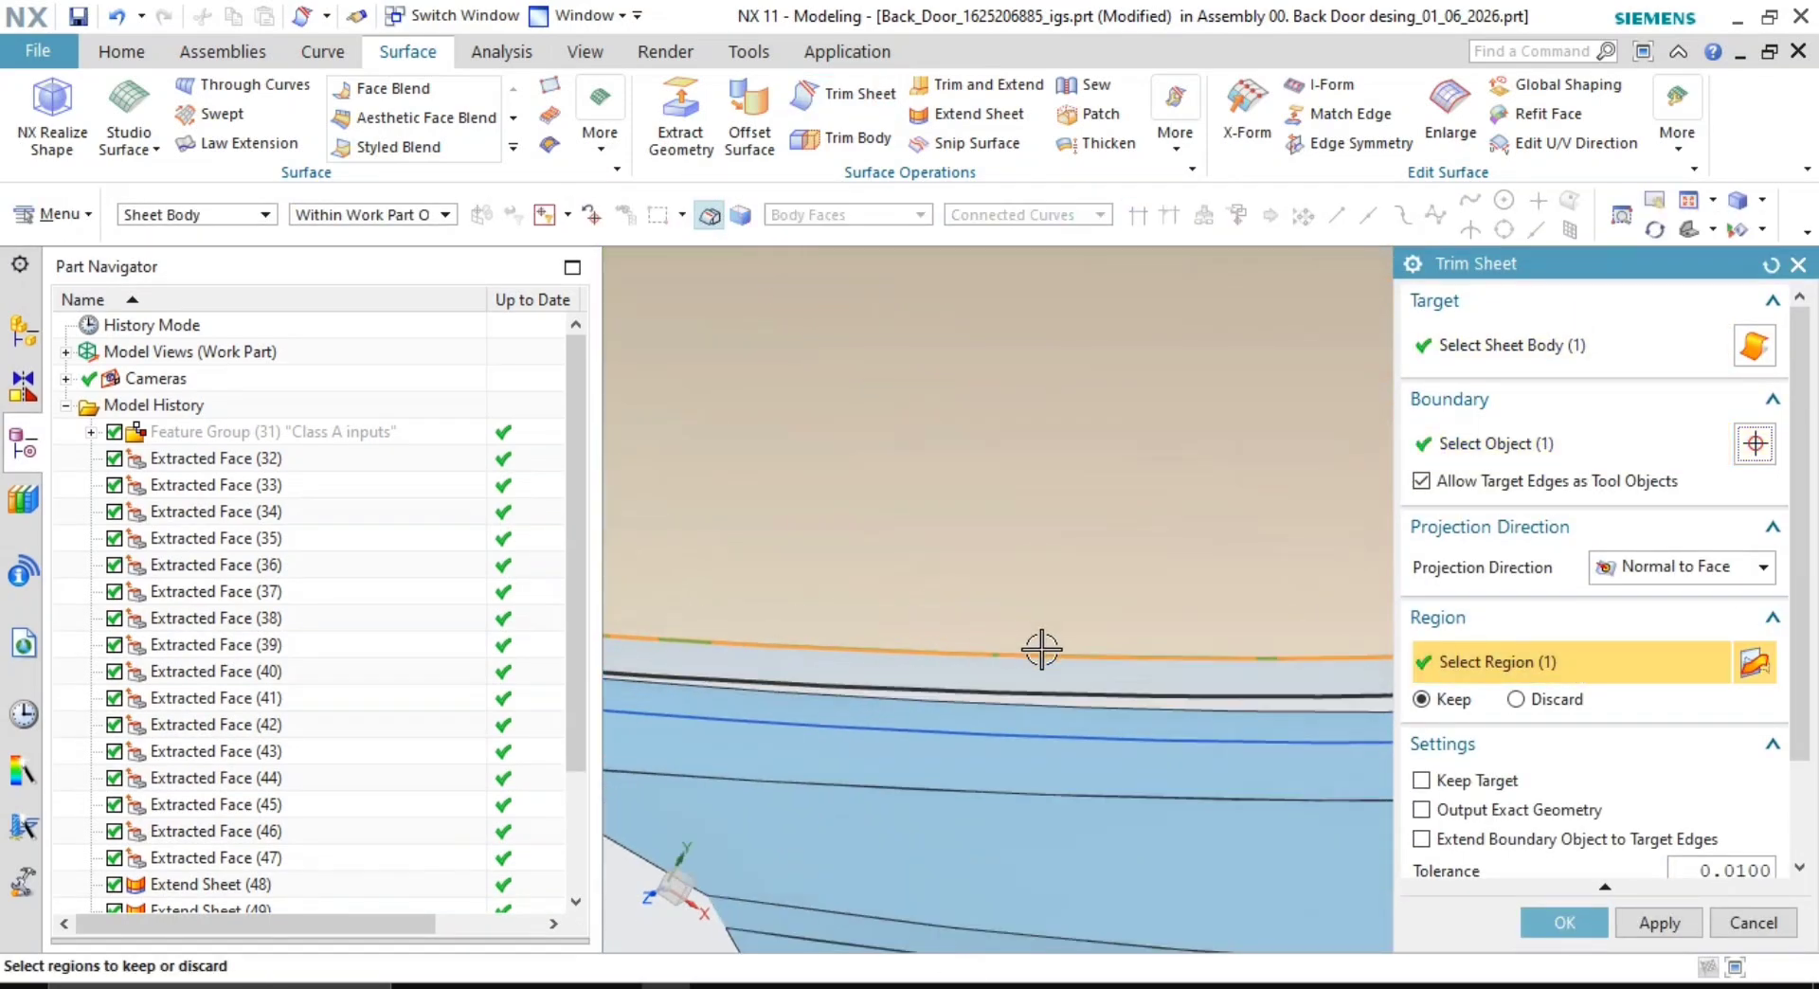
shift+middle_drag(1039, 649, 1243, 595)
shift+middle_drag(885, 498, 957, 556)
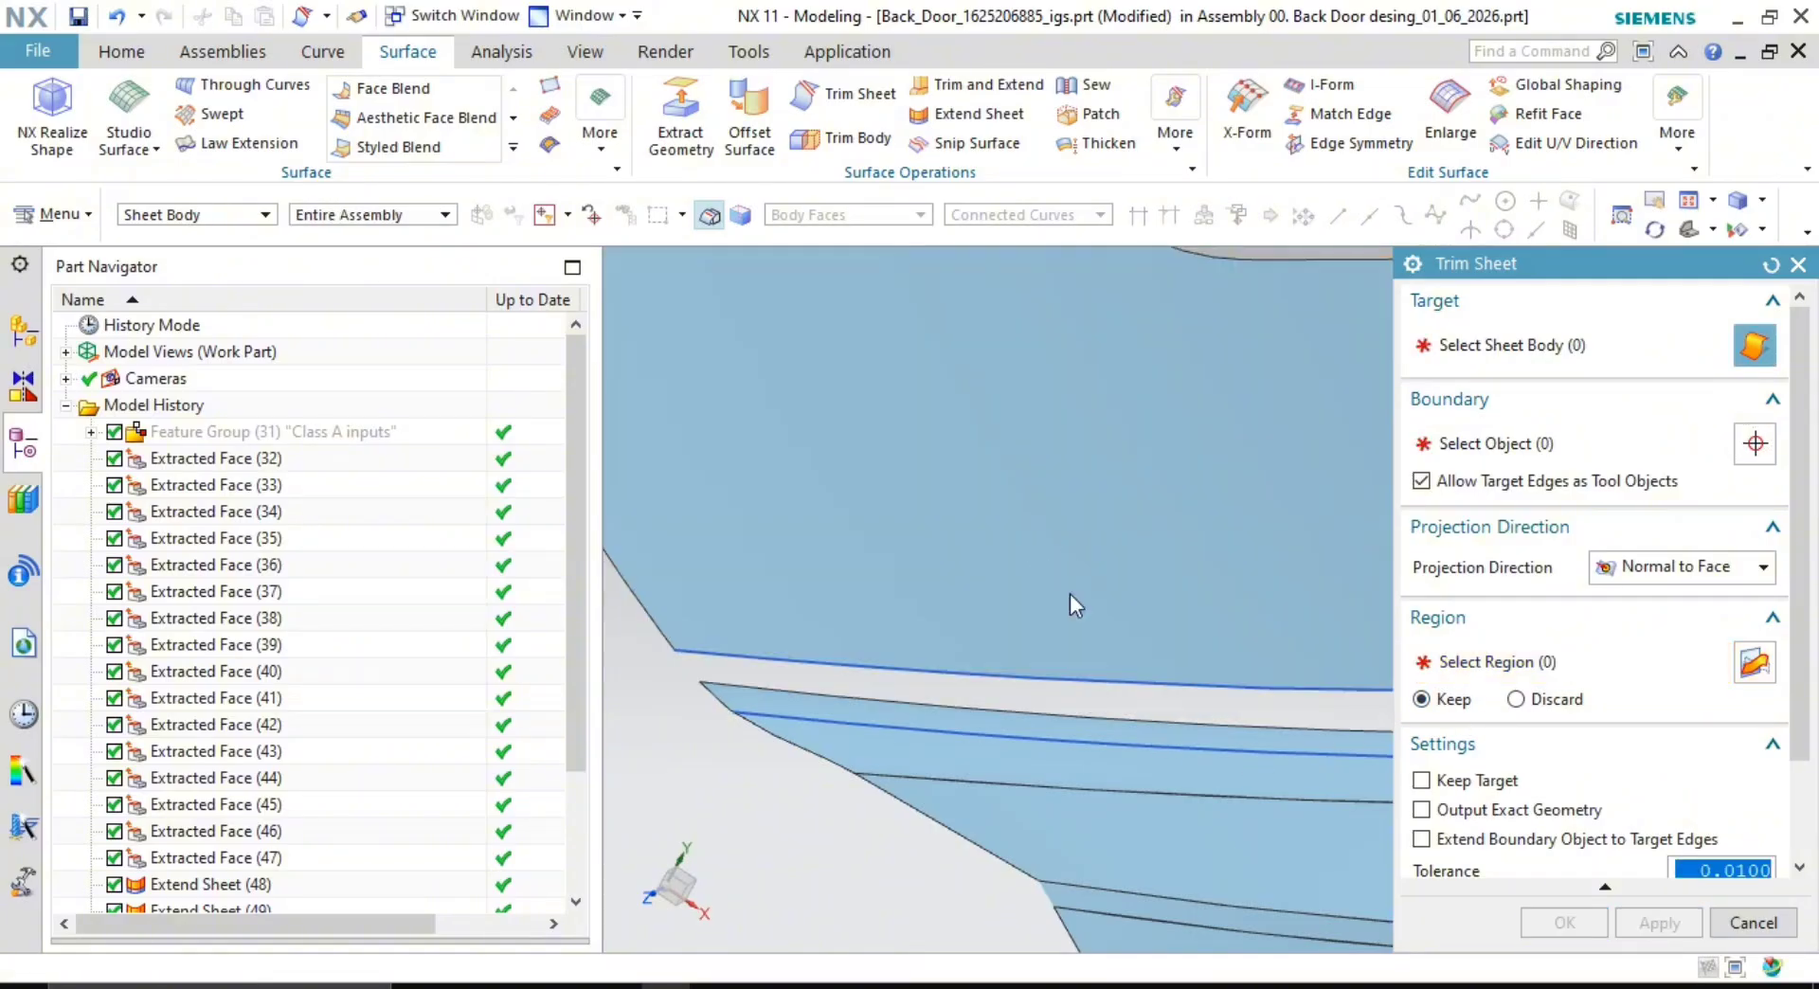
middle_drag(926, 454, 1043, 609)
click(1043, 610)
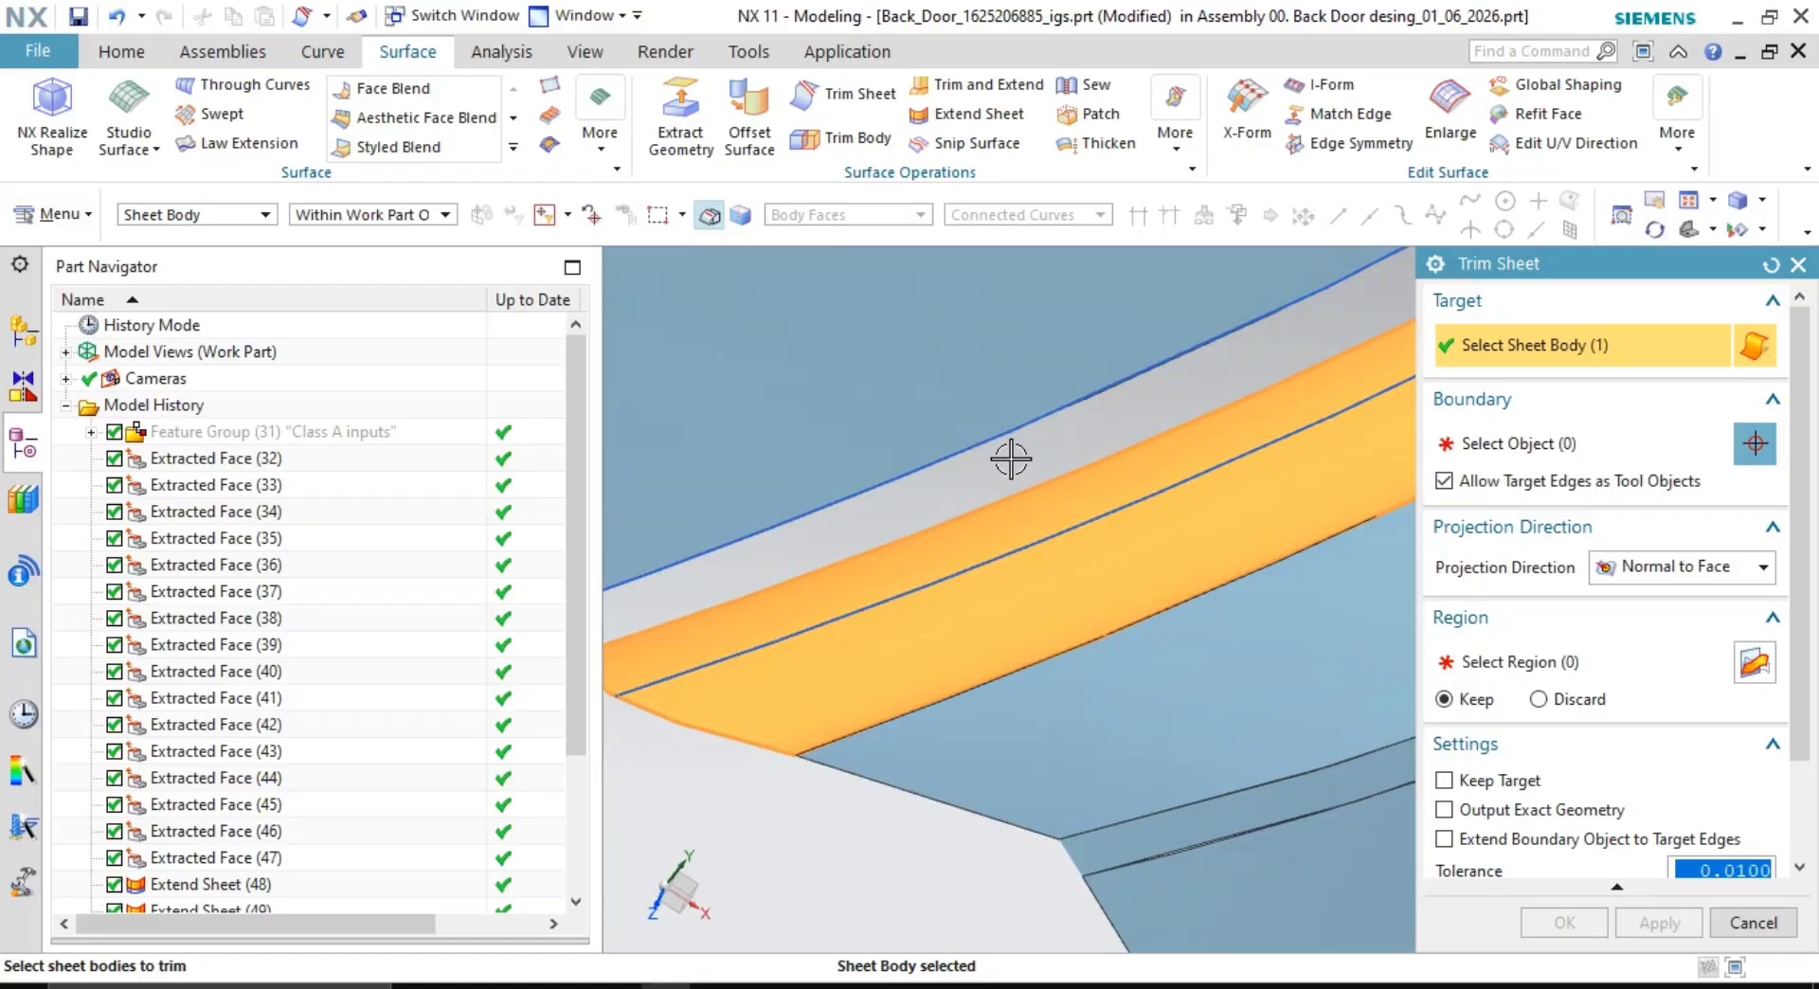
middle_click(1010, 458)
middle_drag(1011, 551, 1185, 622)
click(1569, 664)
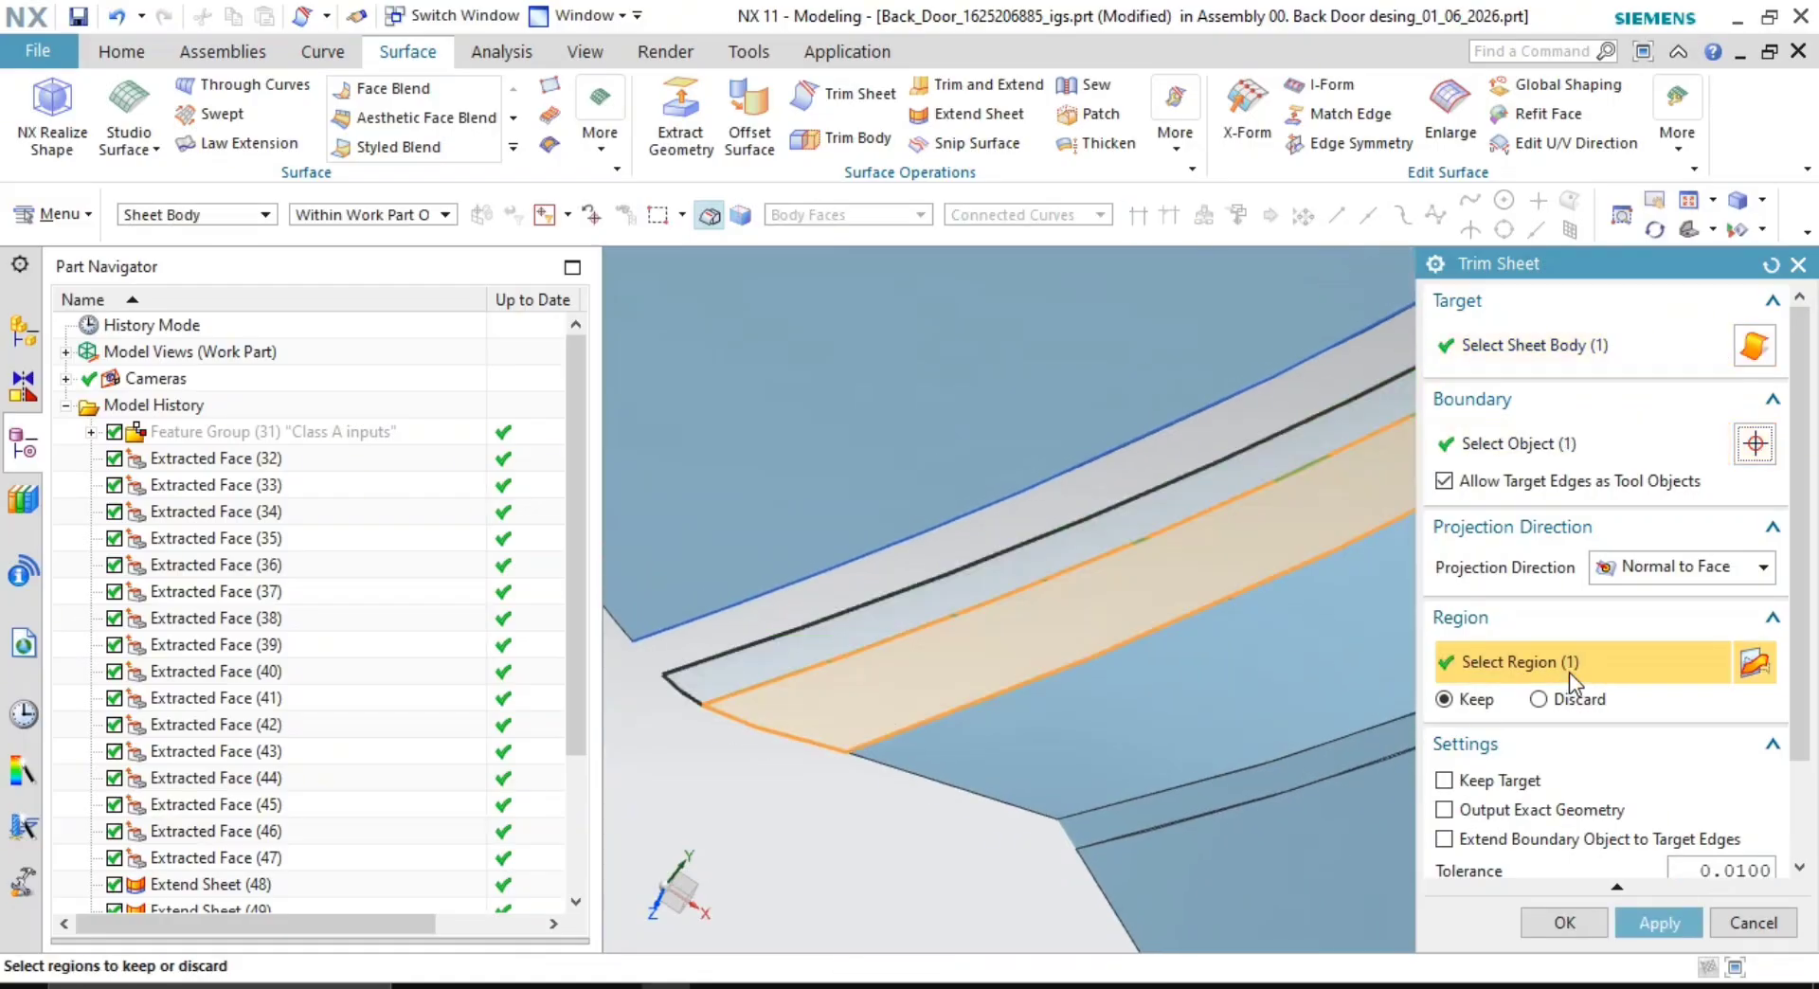
scroll(1551, 719, down, 3)
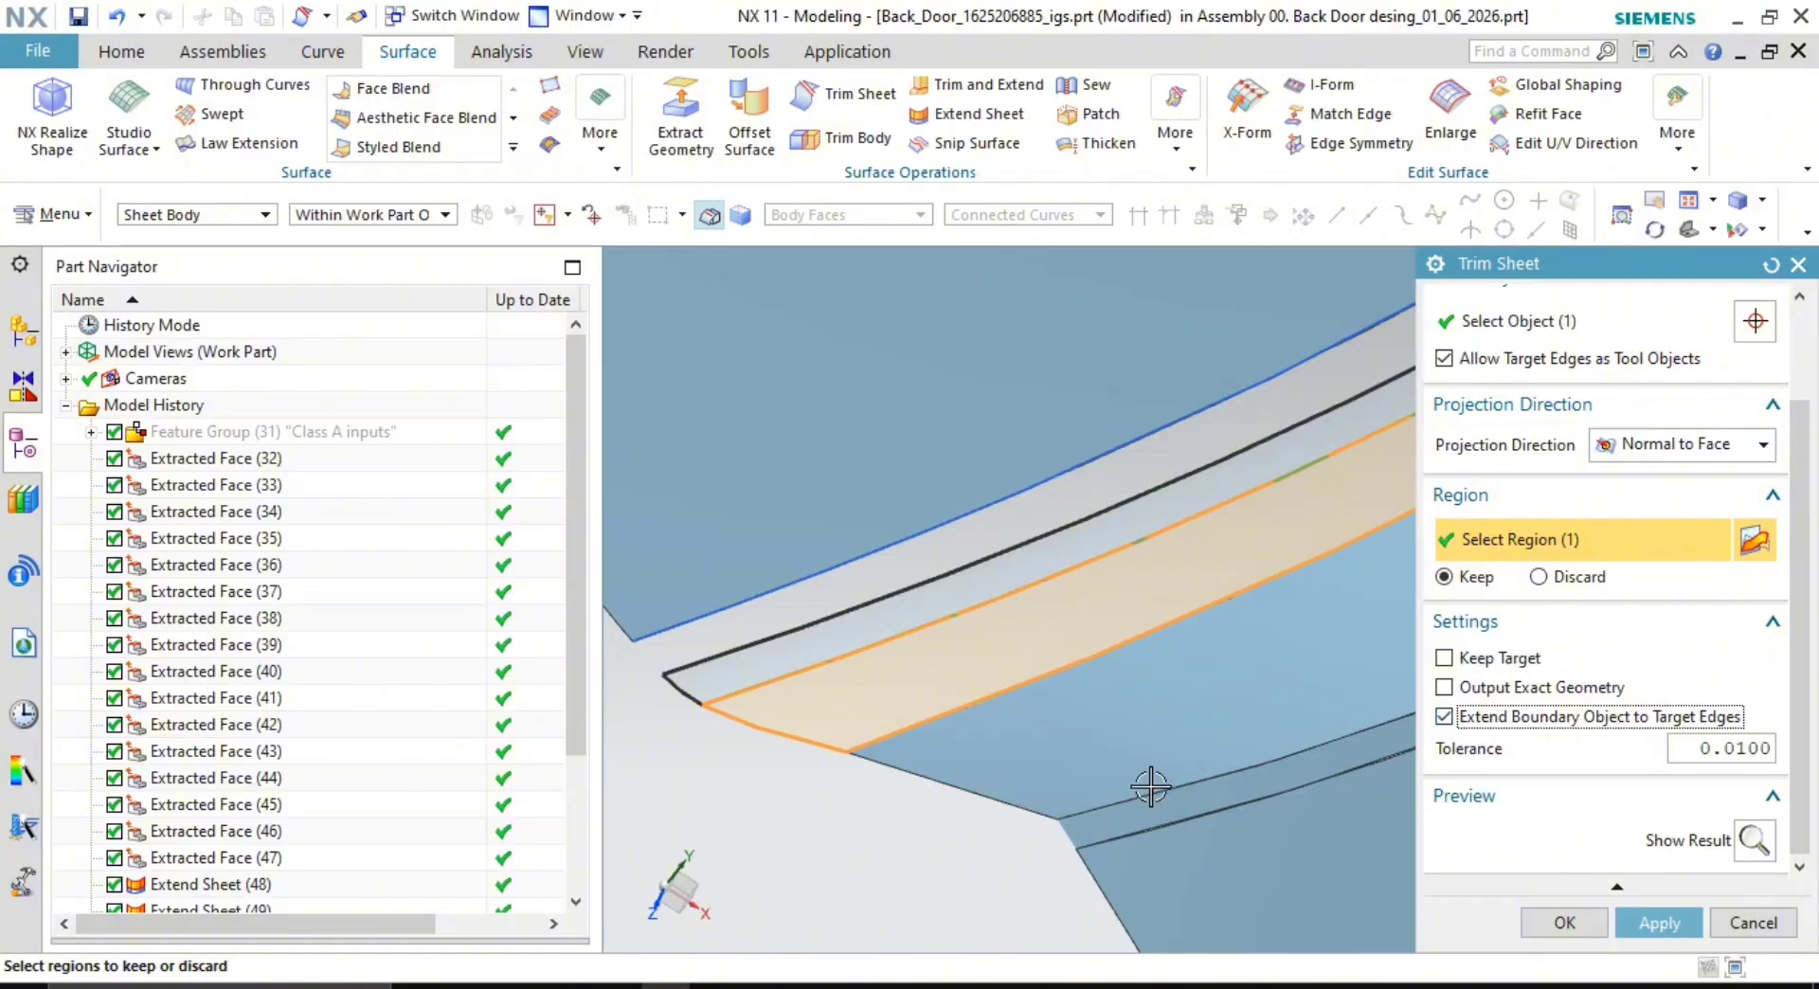
- Finish the narrow strip trim, creating Trim Sheet (55)
click(1584, 931)
scroll(1053, 743, down, 3)
scroll(1298, 593, down, 5)
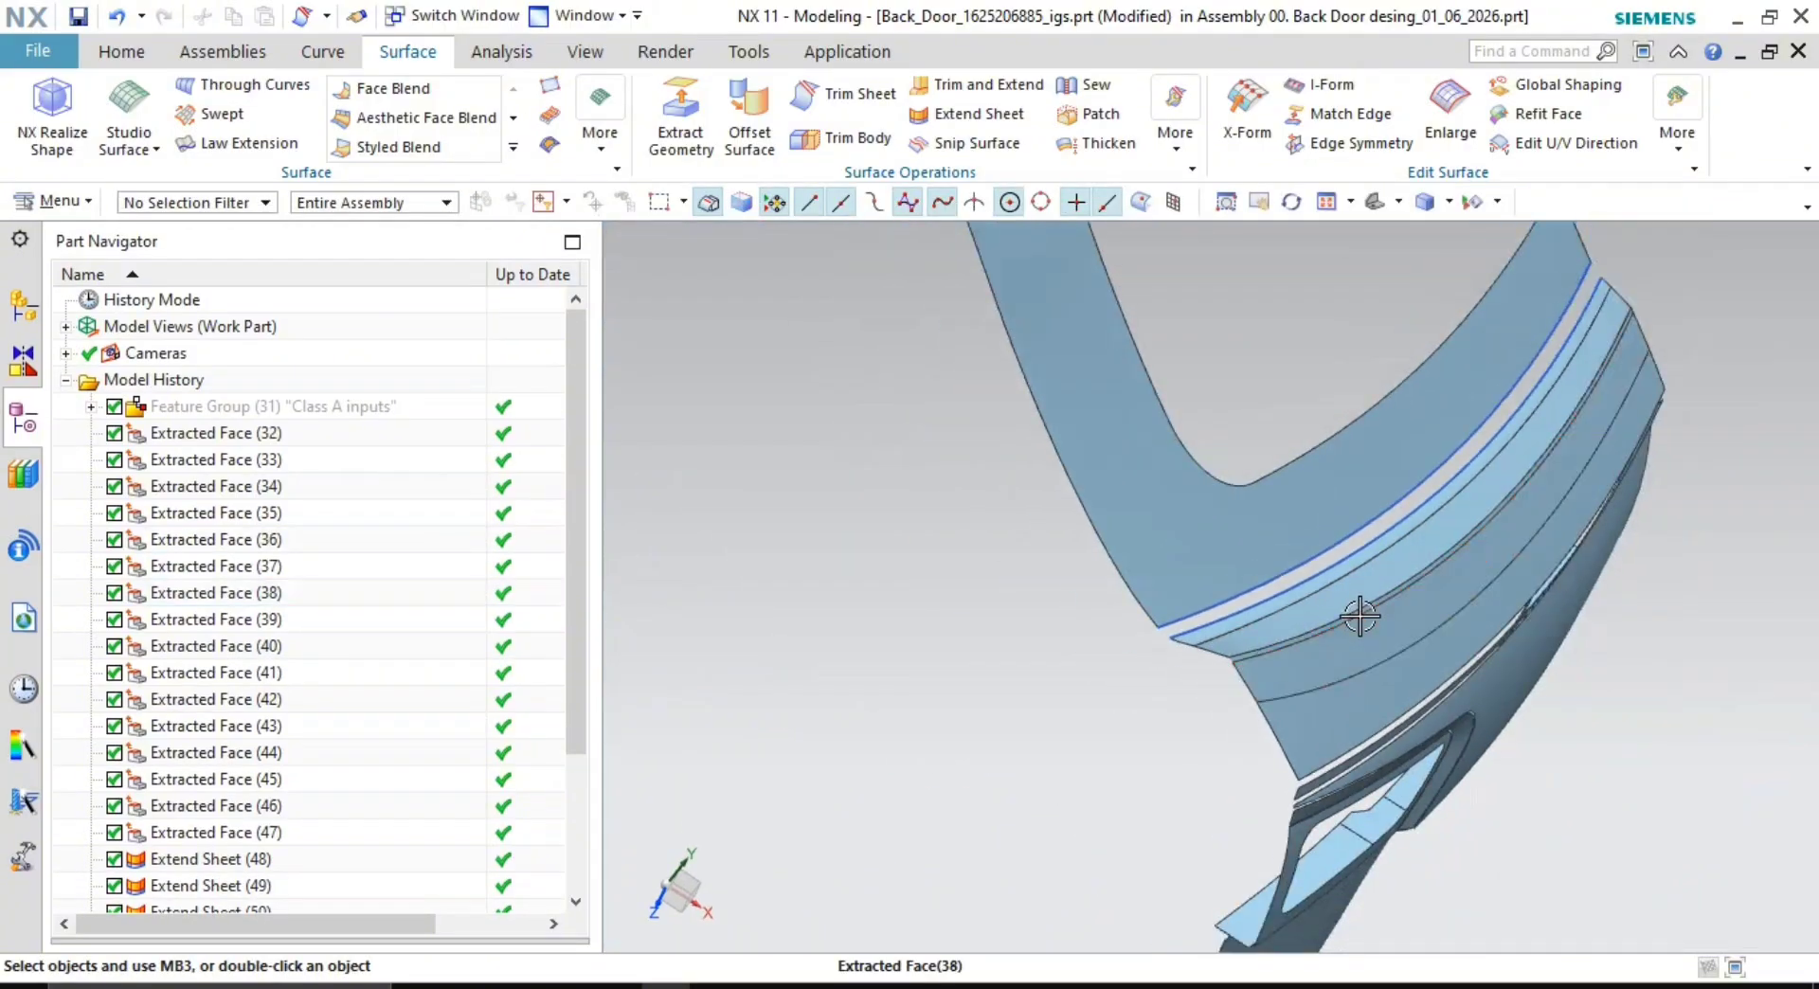
middle_drag(1359, 616, 1250, 556)
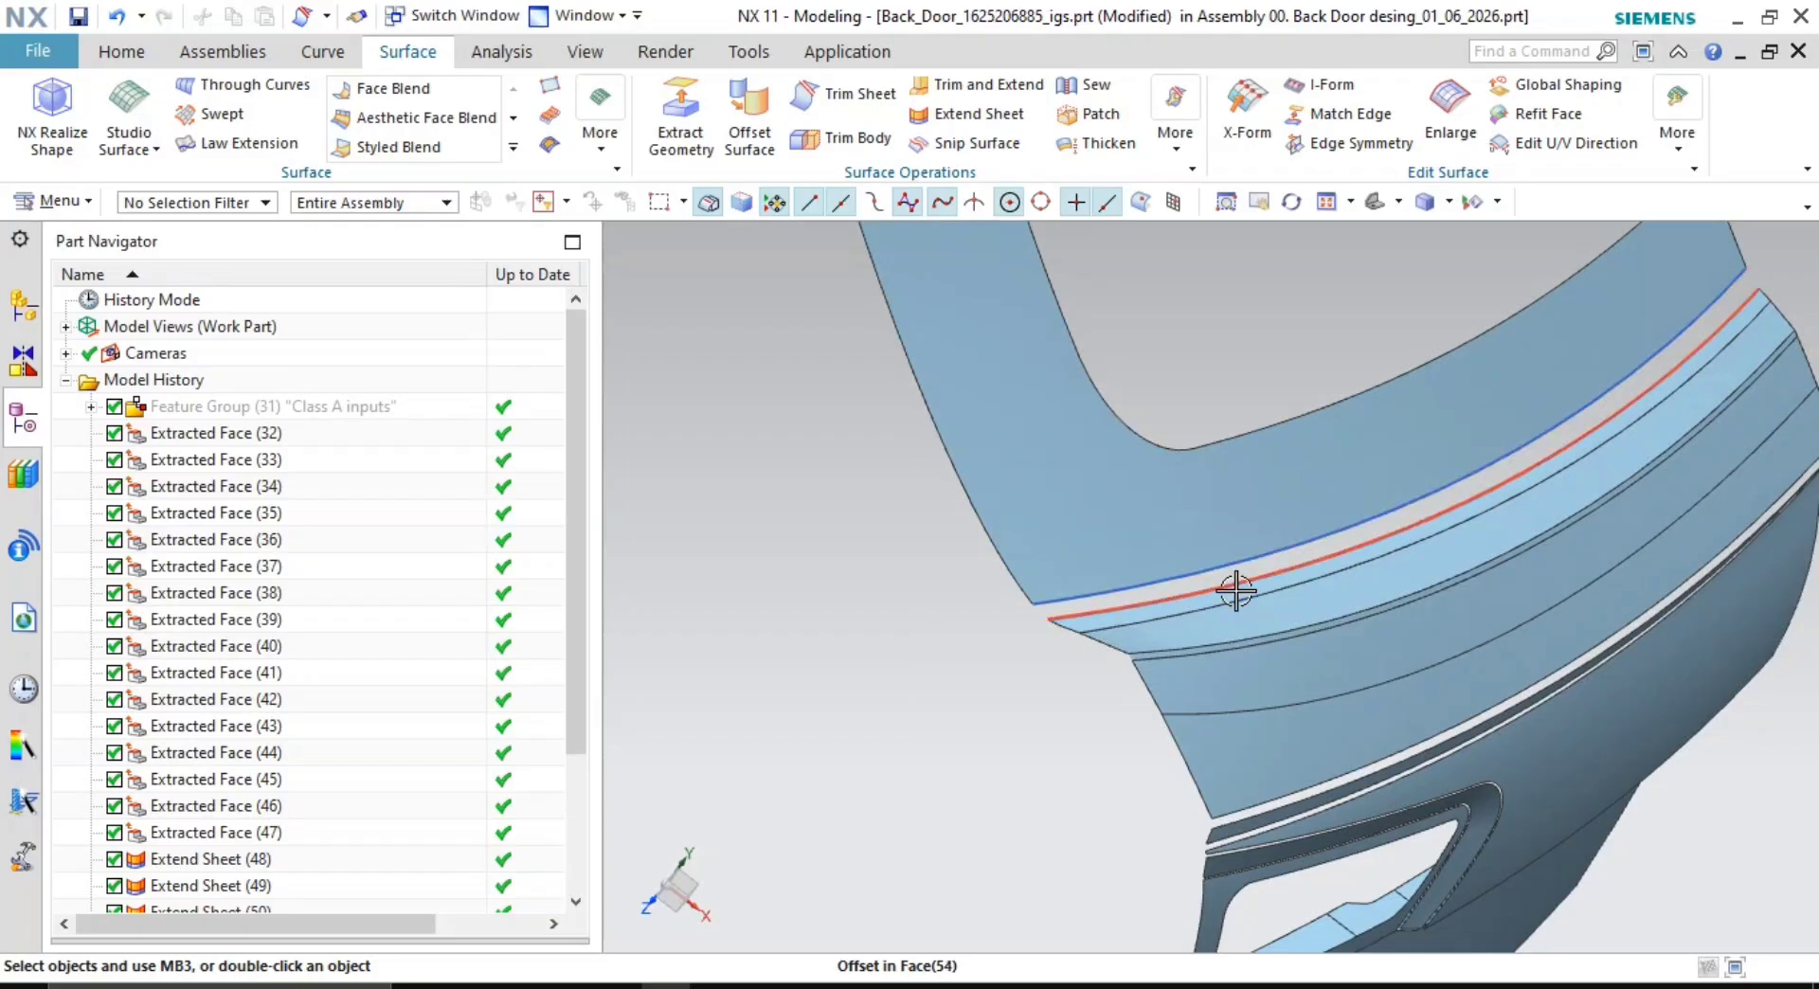
- Hide the lower offset curve with Ctrl+B
right_click(1236, 591)
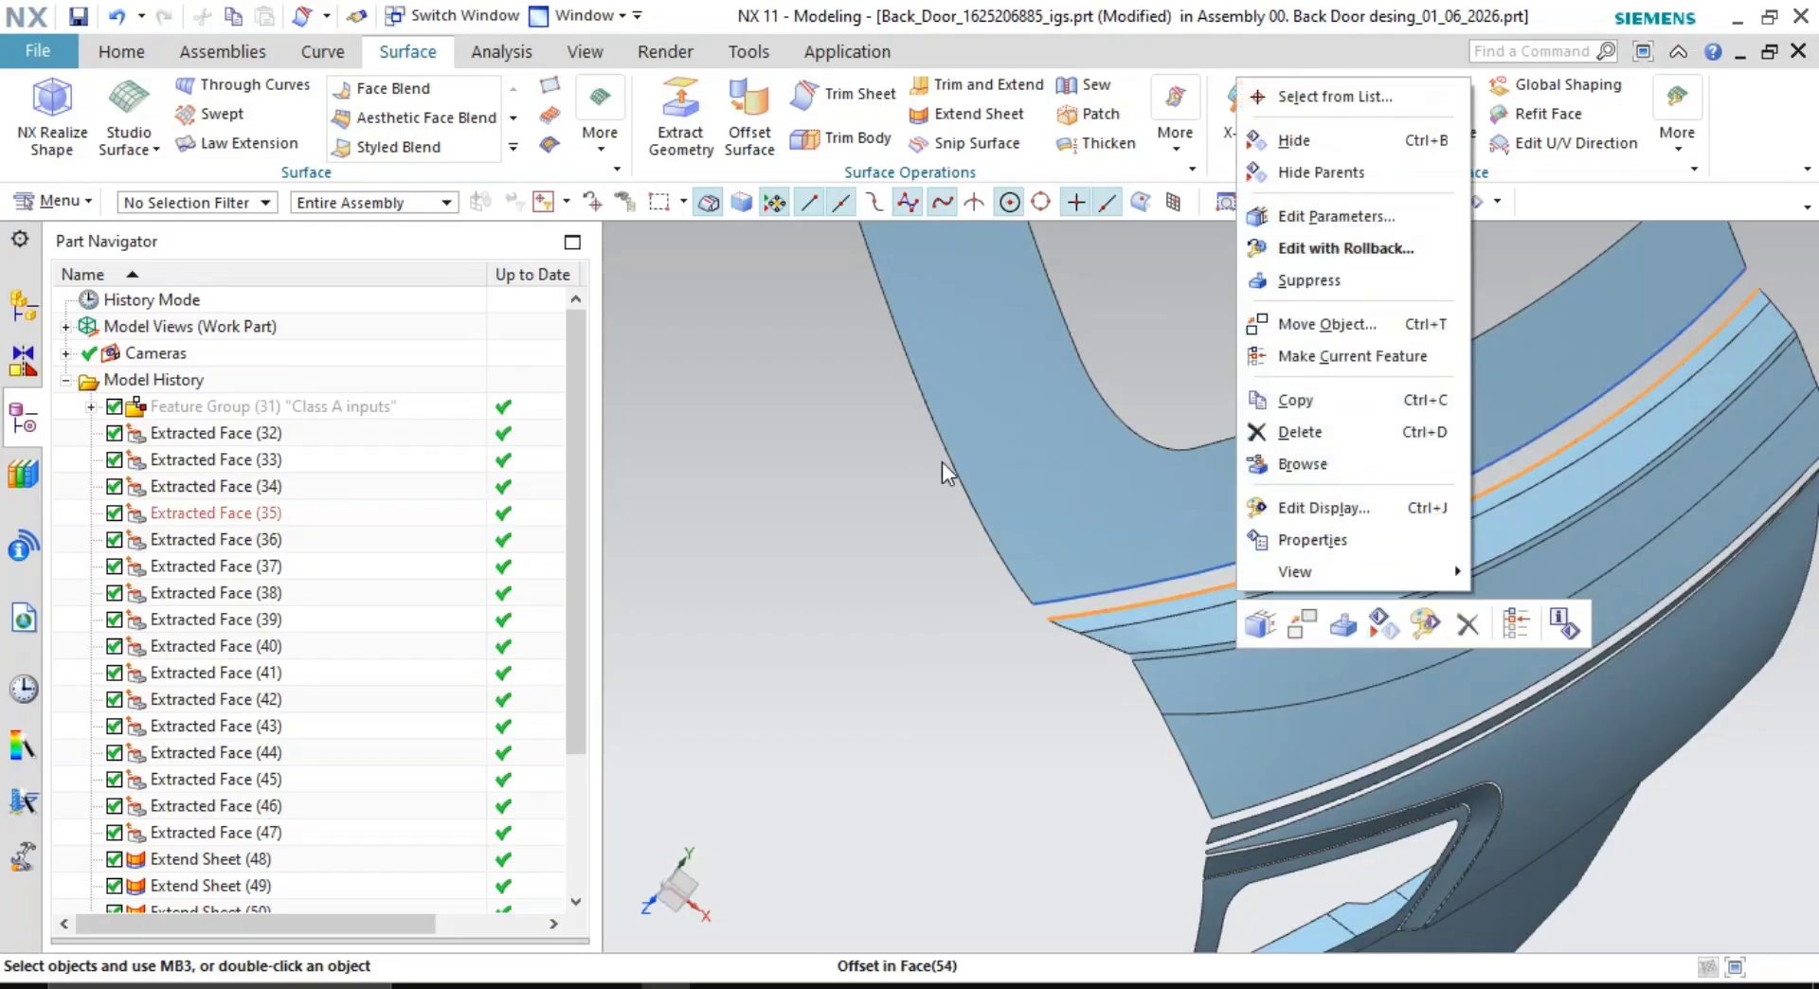
click(843, 606)
click(1204, 593)
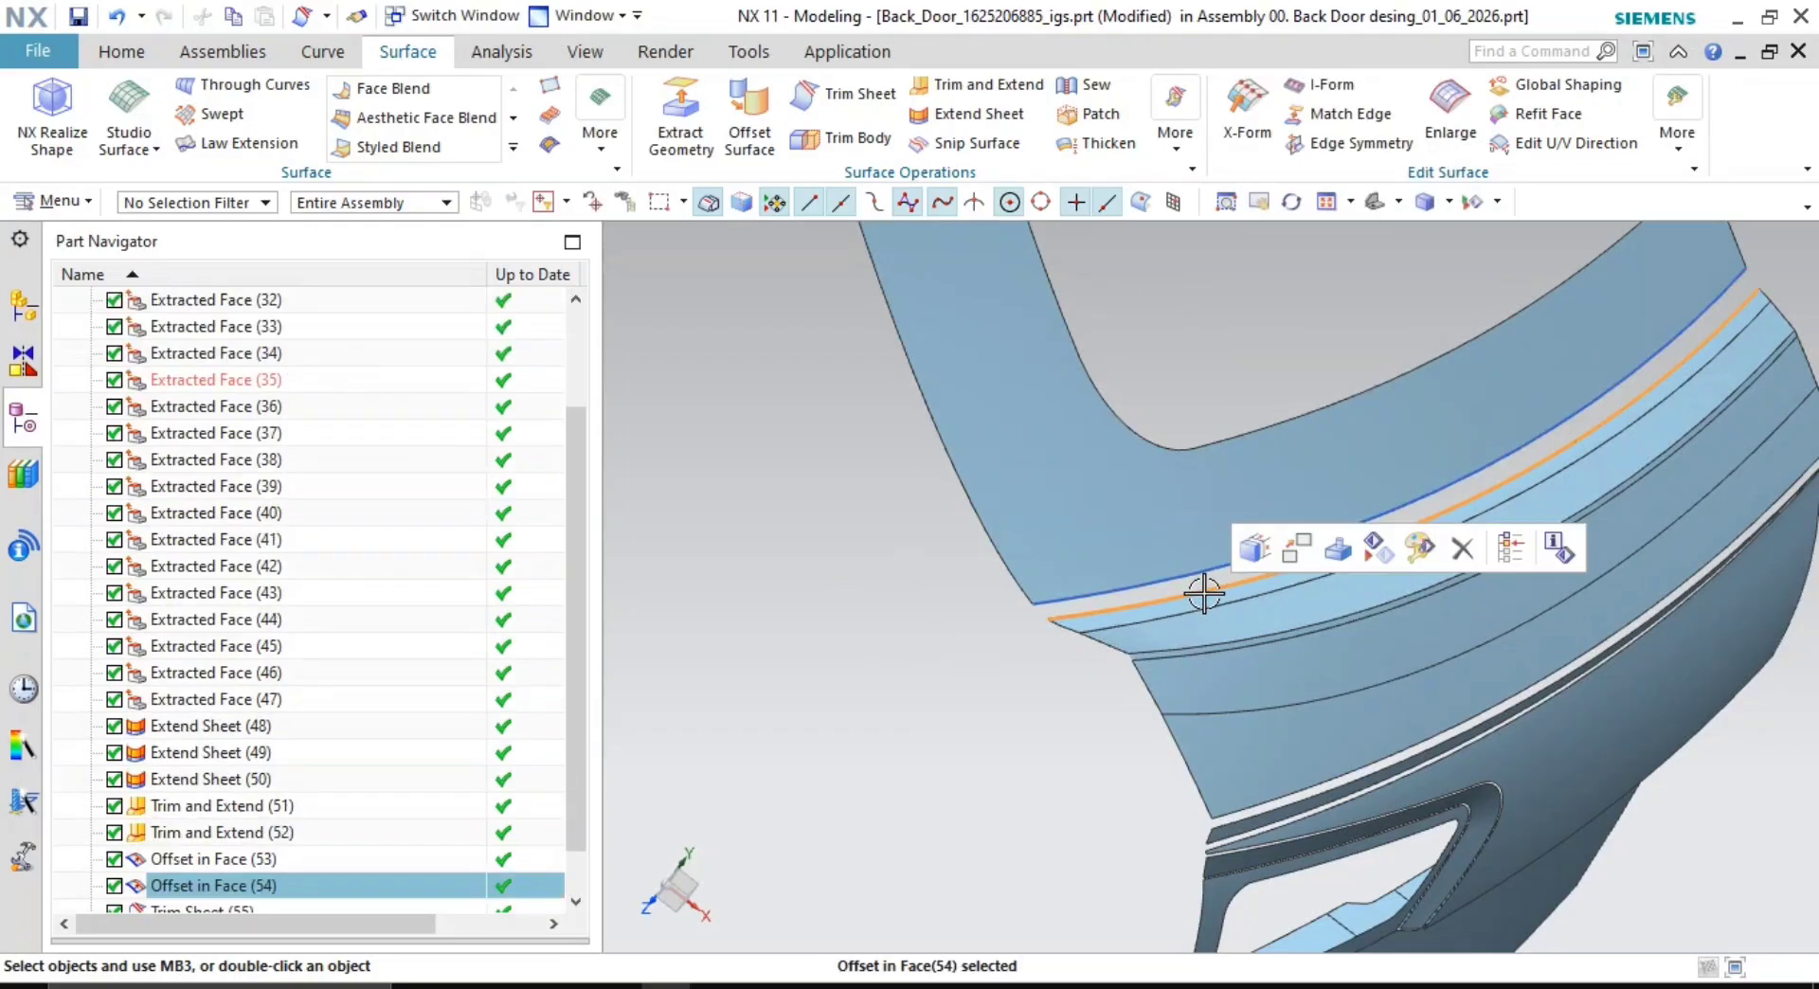
key(ctrl+b)
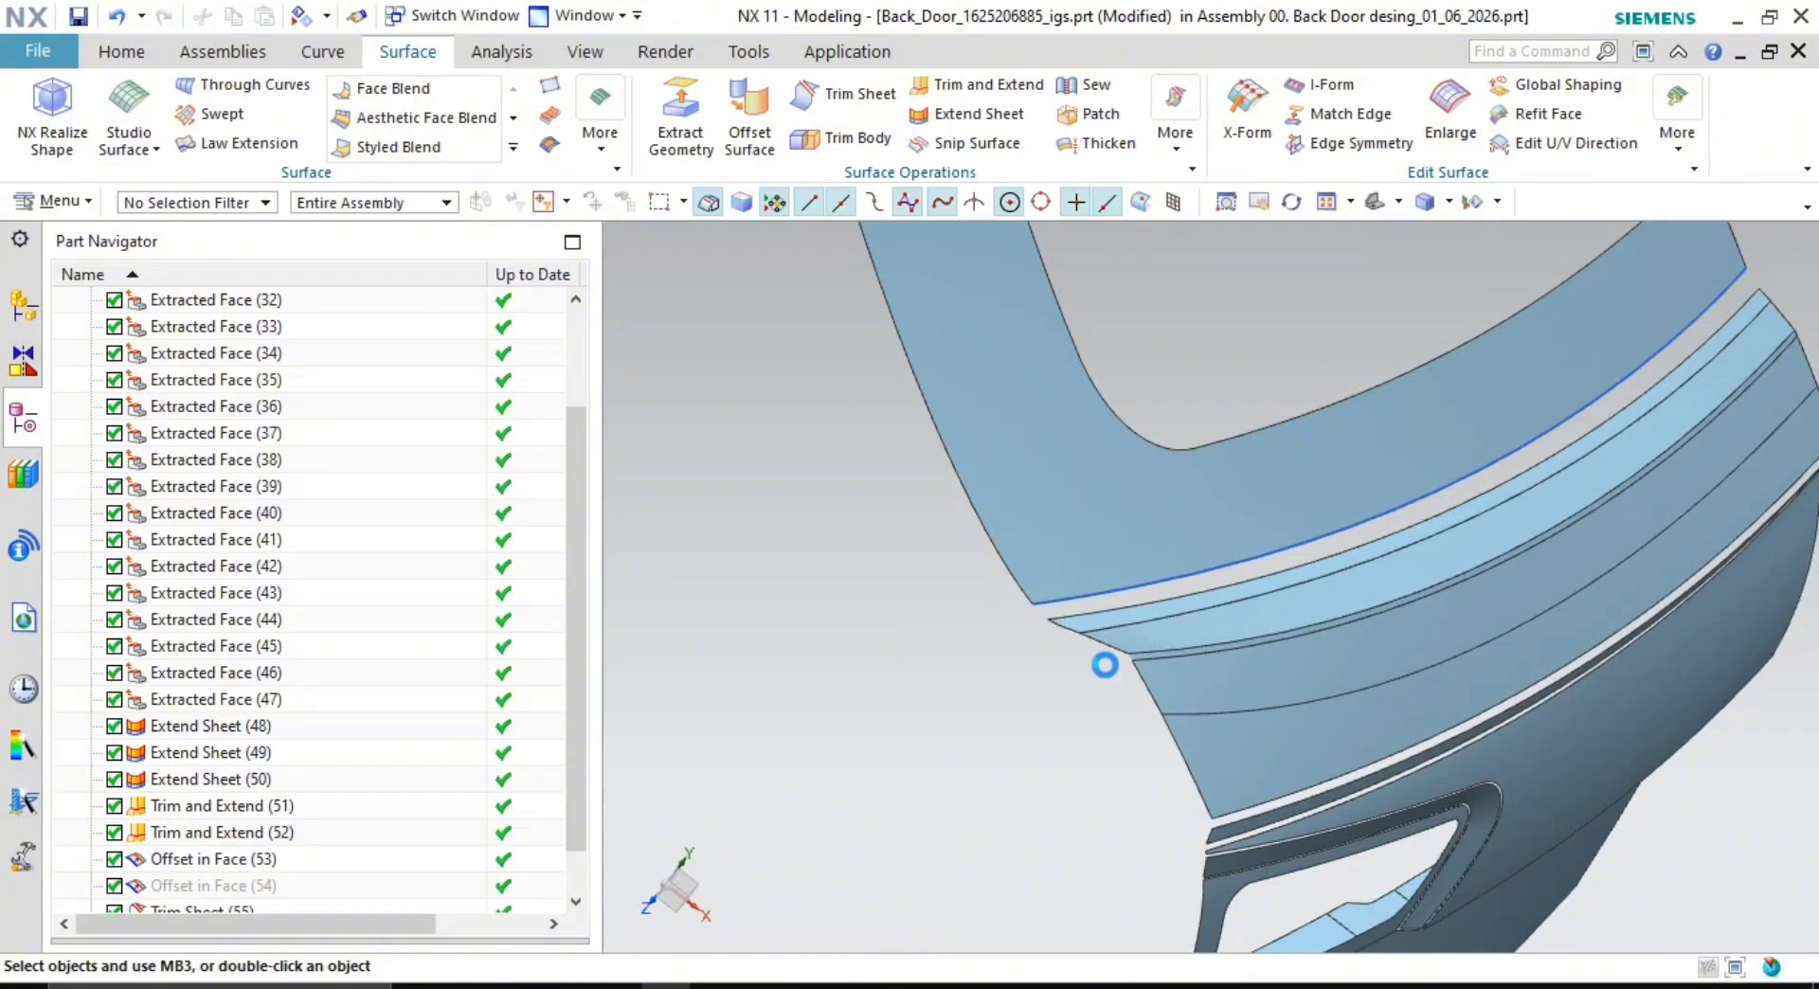
key(ctrl+b)
key(Escape)
- Hide the remaining offset curve, leaving the gap between the trimmed sheets clear
scroll(1108, 667, down, 2)
middle_drag(1105, 655, 1075, 657)
scroll(1075, 656, up, 2)
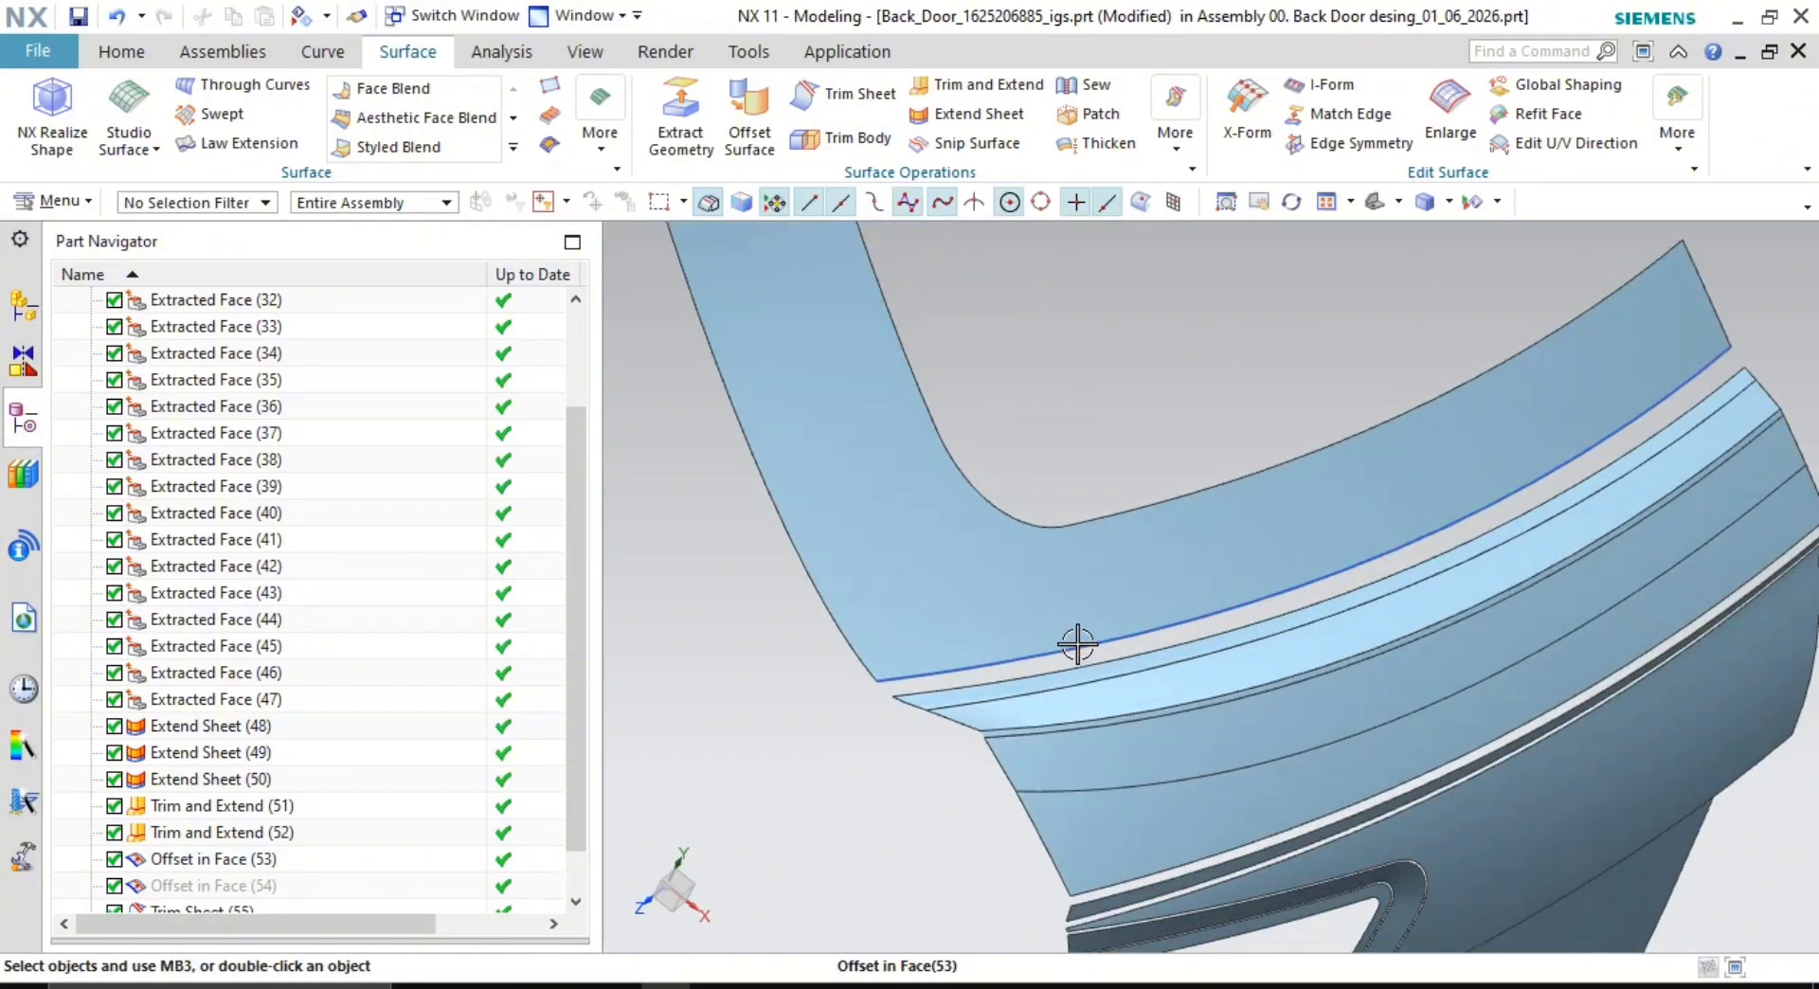
click(1077, 644)
key(ctrl+b)
scroll(1312, 670, down, 2)
scroll(1312, 671, up, 2)
mouse_move(1312, 670)
middle_down()
mouse_move(1296, 625)
mouse_move(1291, 657)
middle_up()
scroll(1291, 658, up, 6)
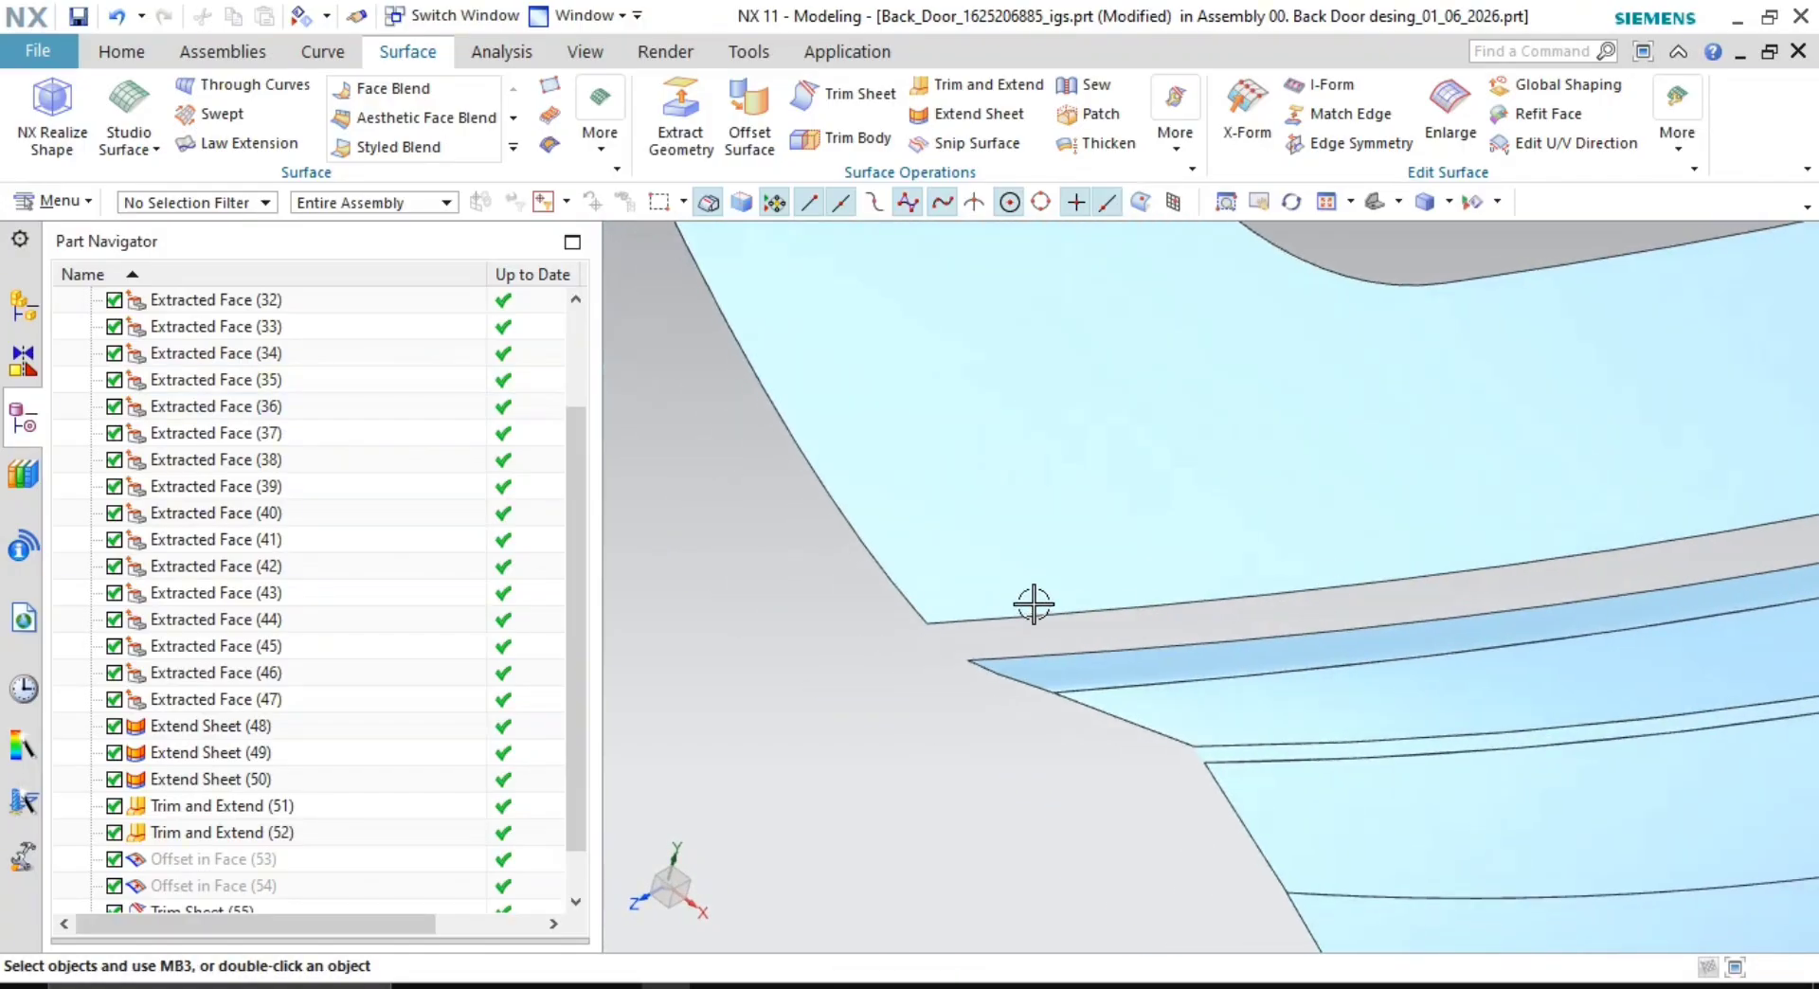
scroll(1112, 696, down, 1)
shift+middle_drag(1154, 693, 1122, 627)
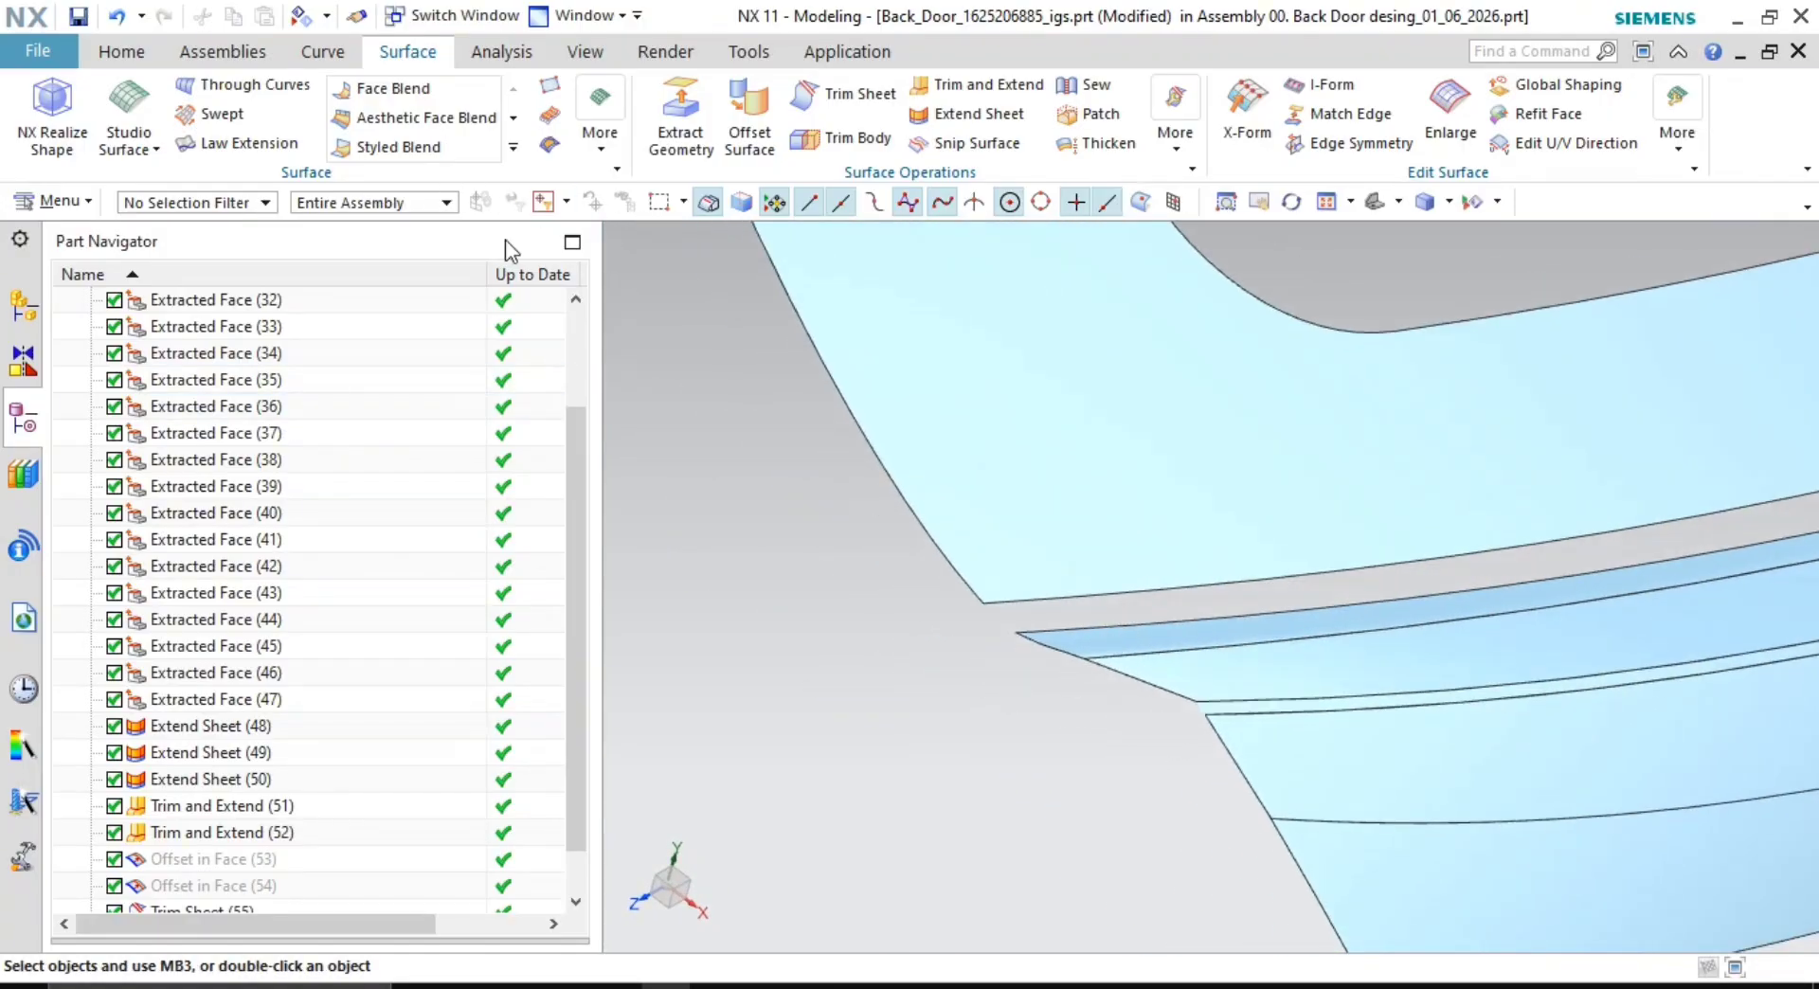
scroll(1149, 581, up, 3)
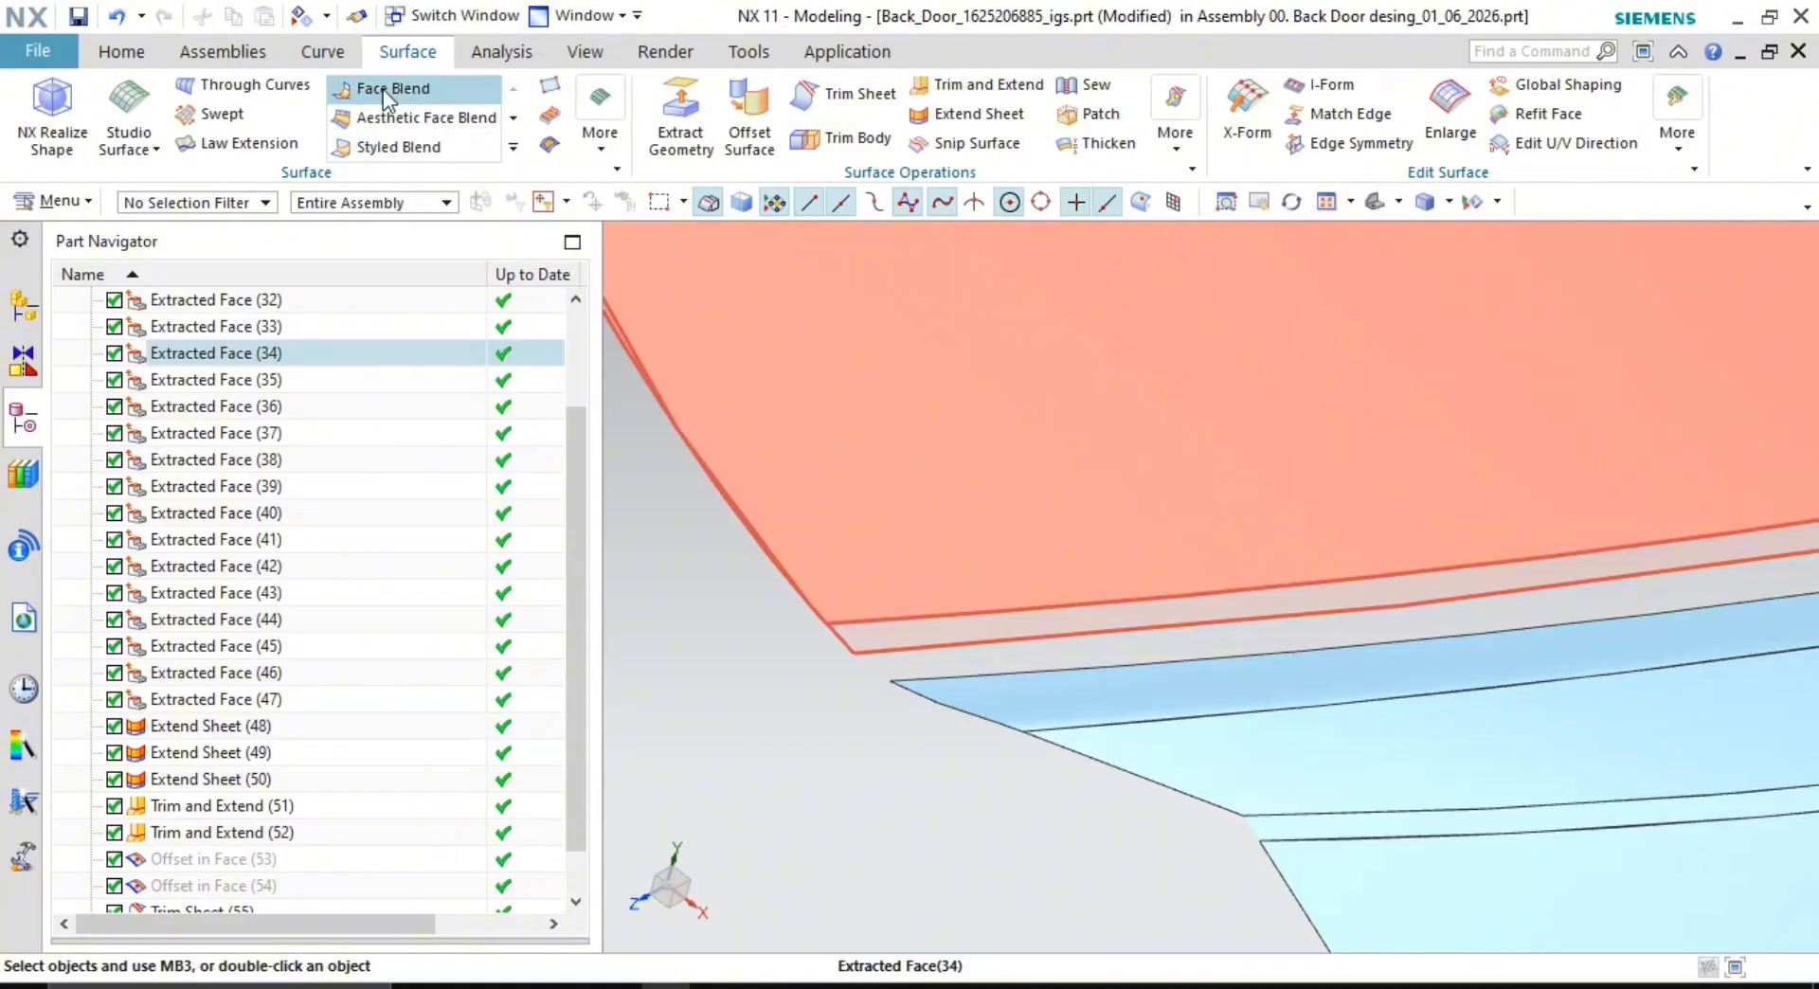
- Create a tangent bridge curve across the corner gap, with start and end positions both set to 0
click(327, 52)
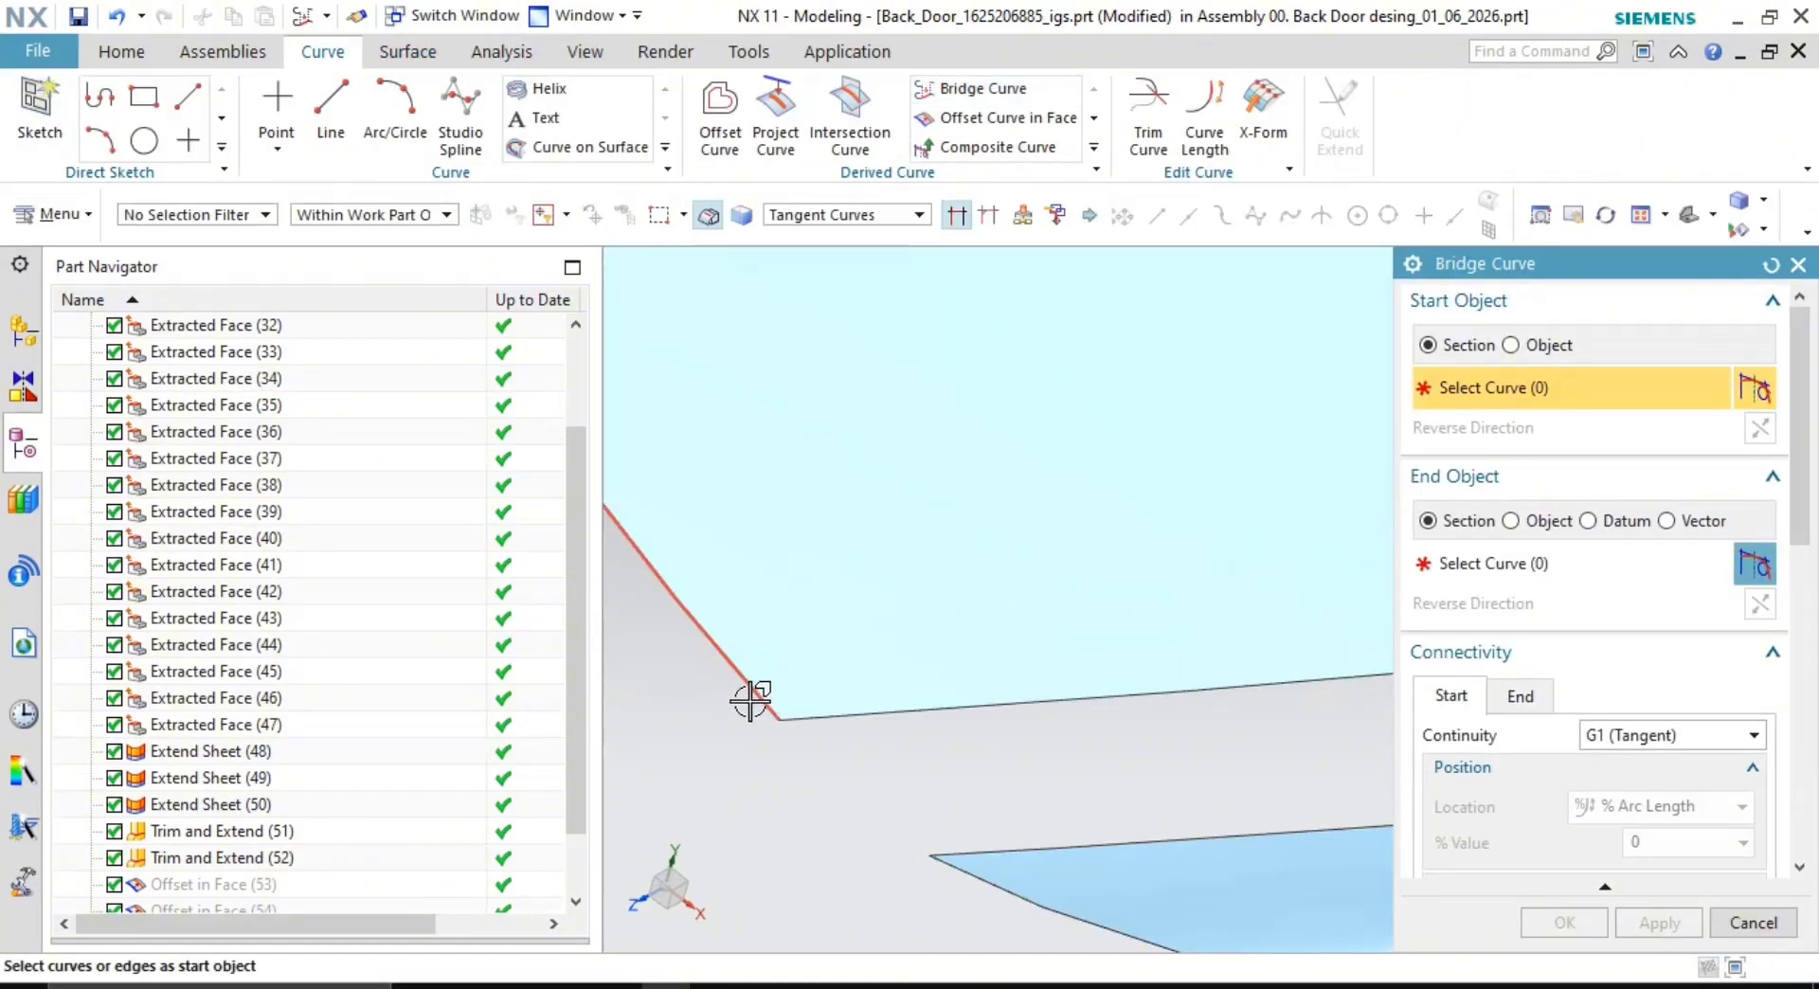
click(966, 853)
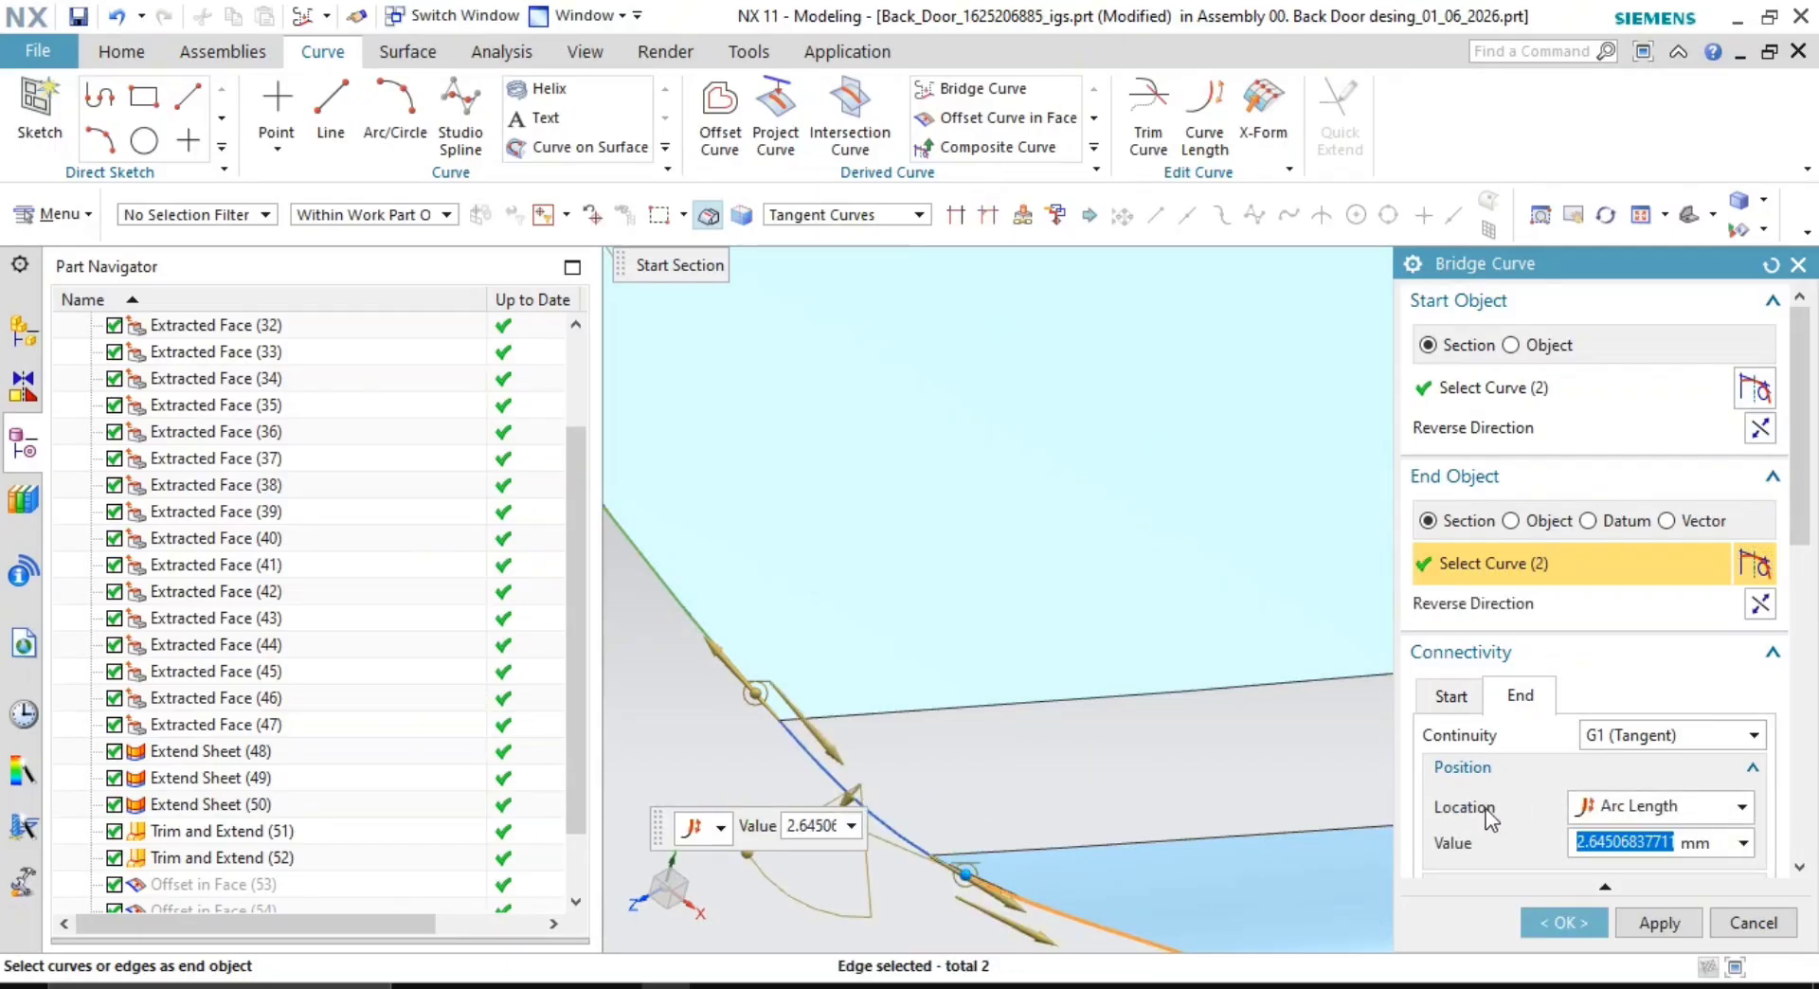
click(1463, 701)
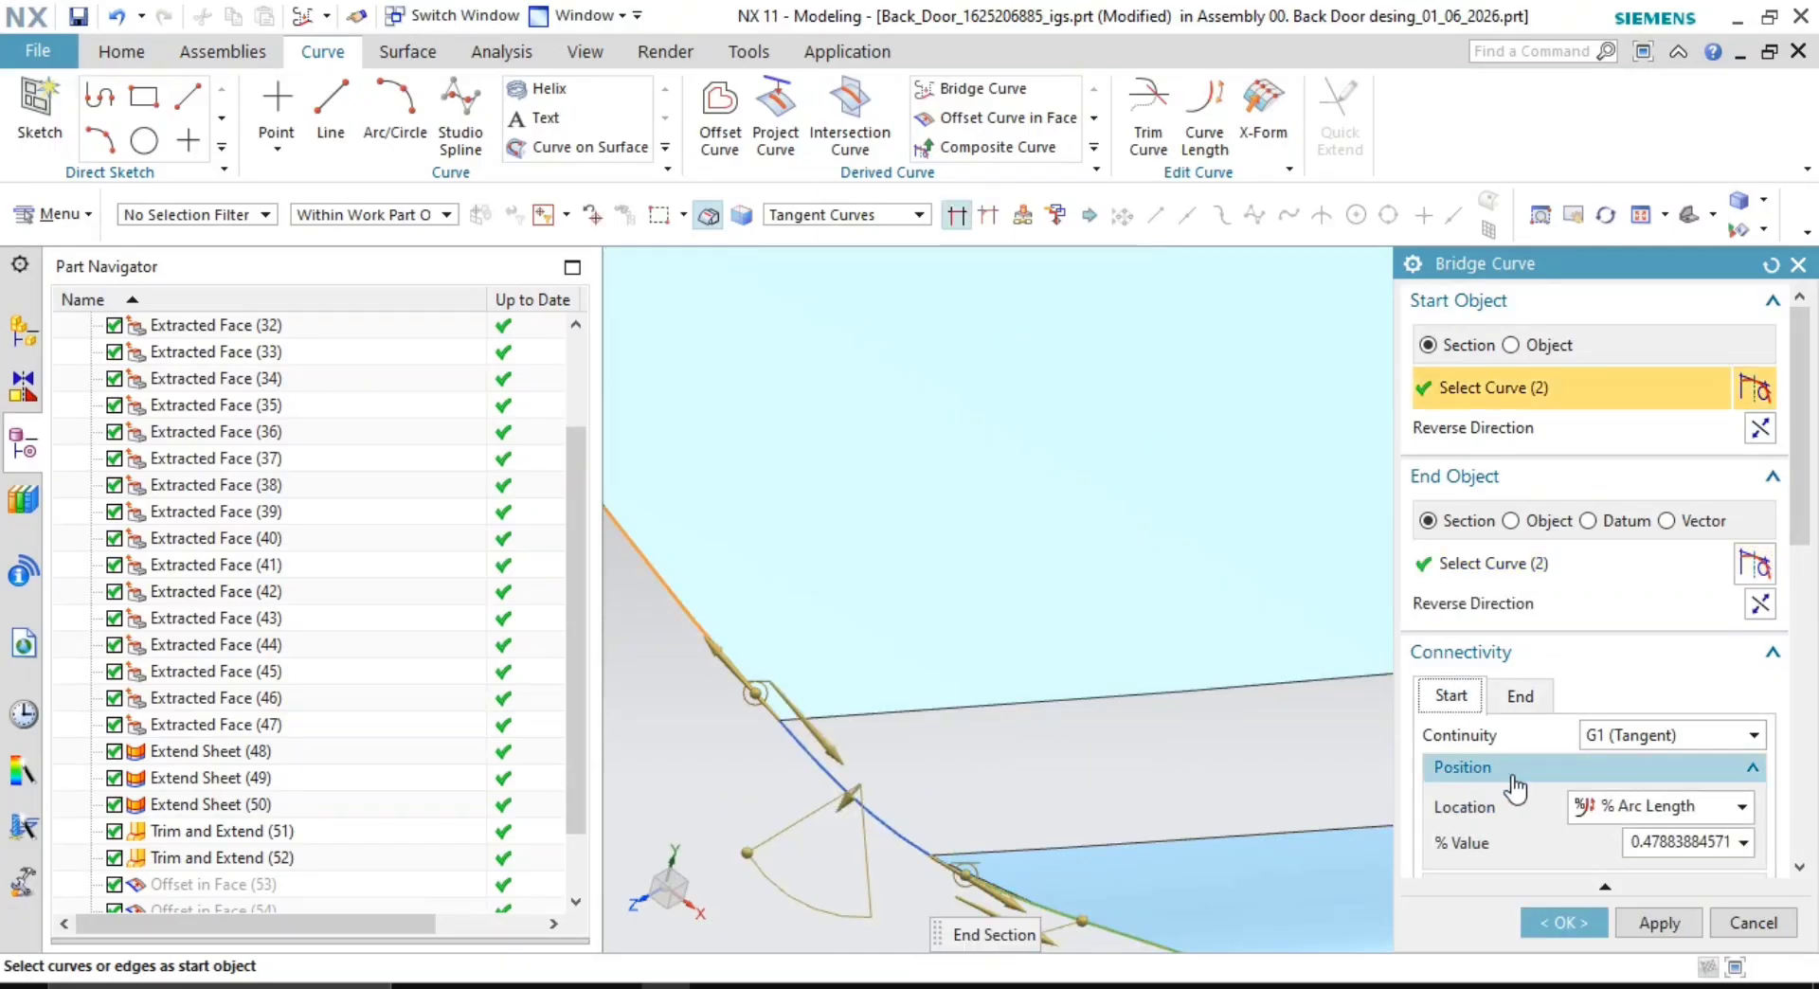
double_click(1674, 838)
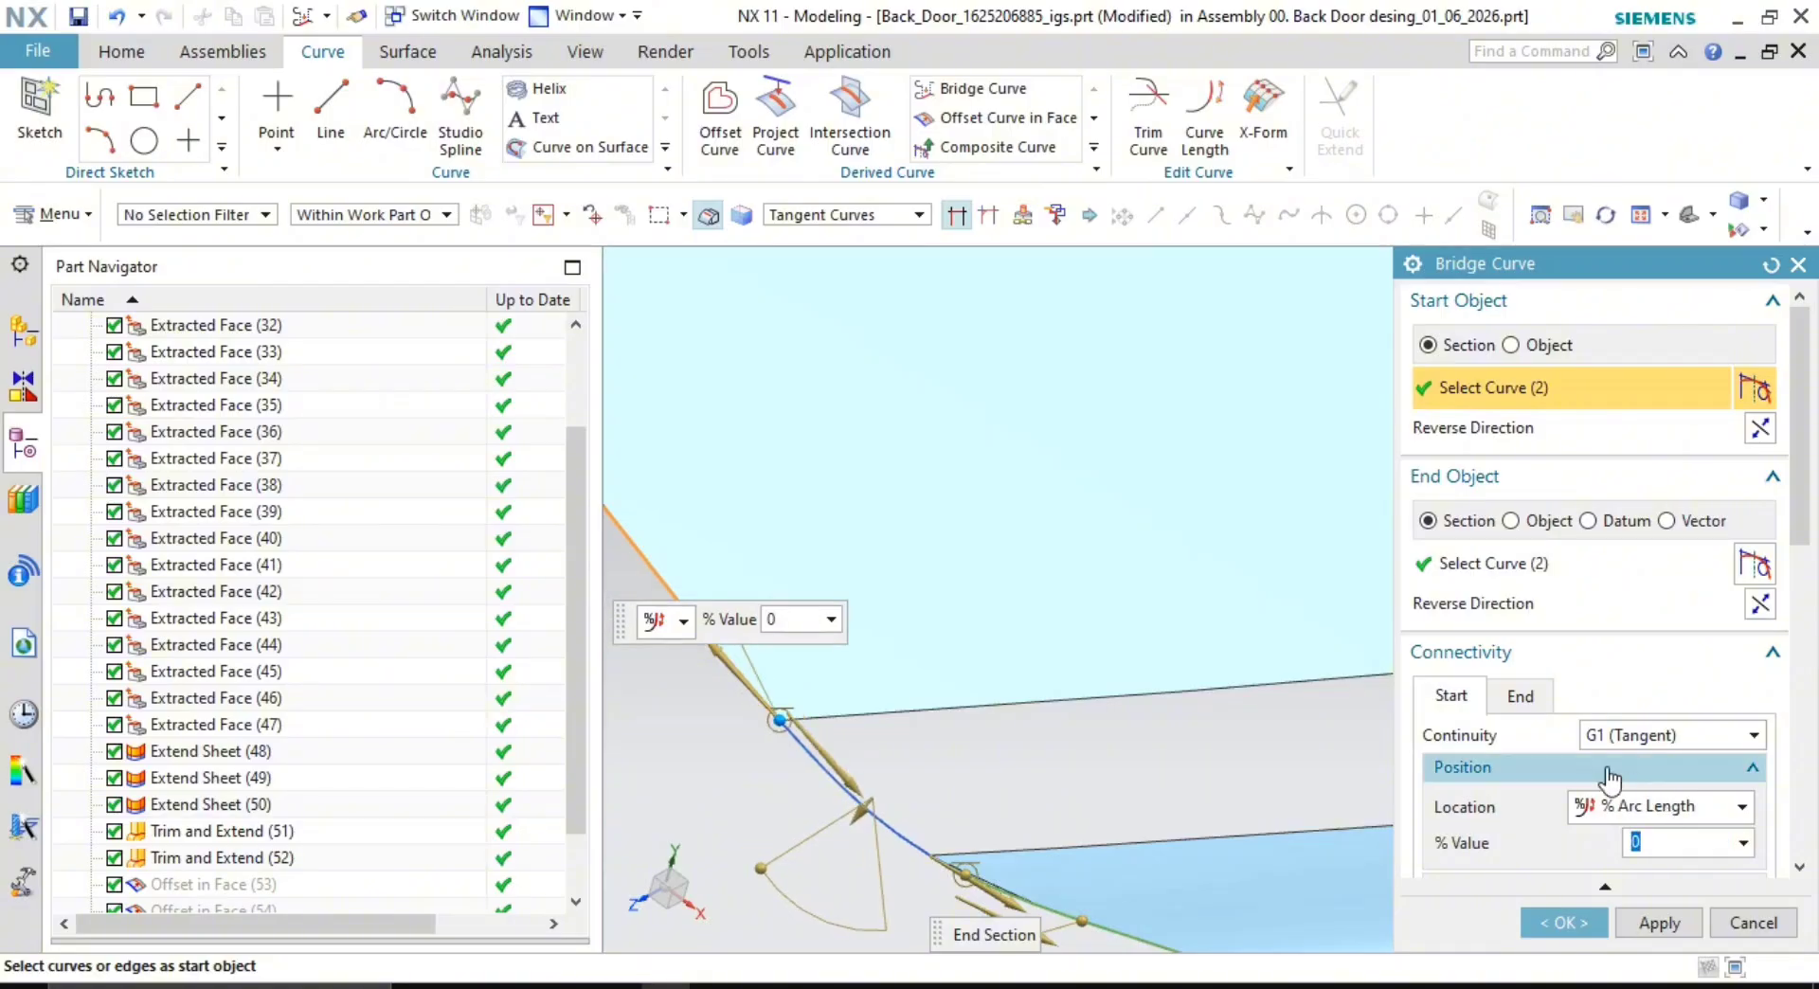
click(1518, 694)
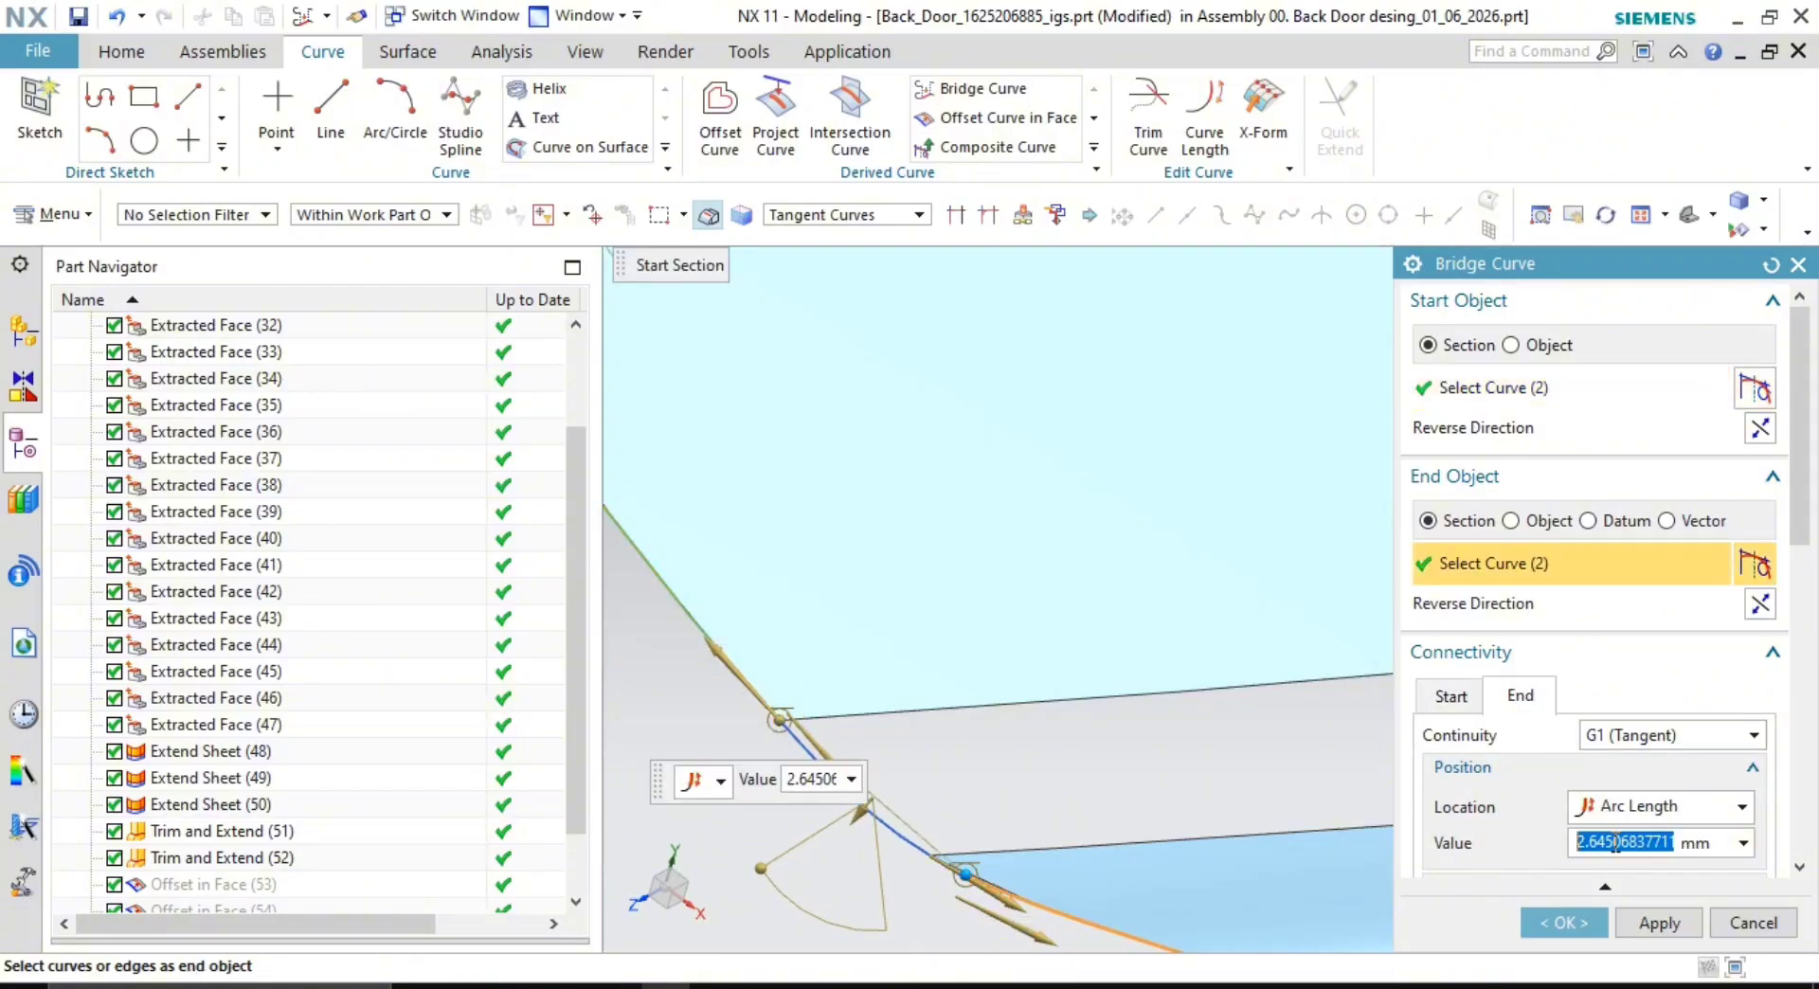
key(Return)
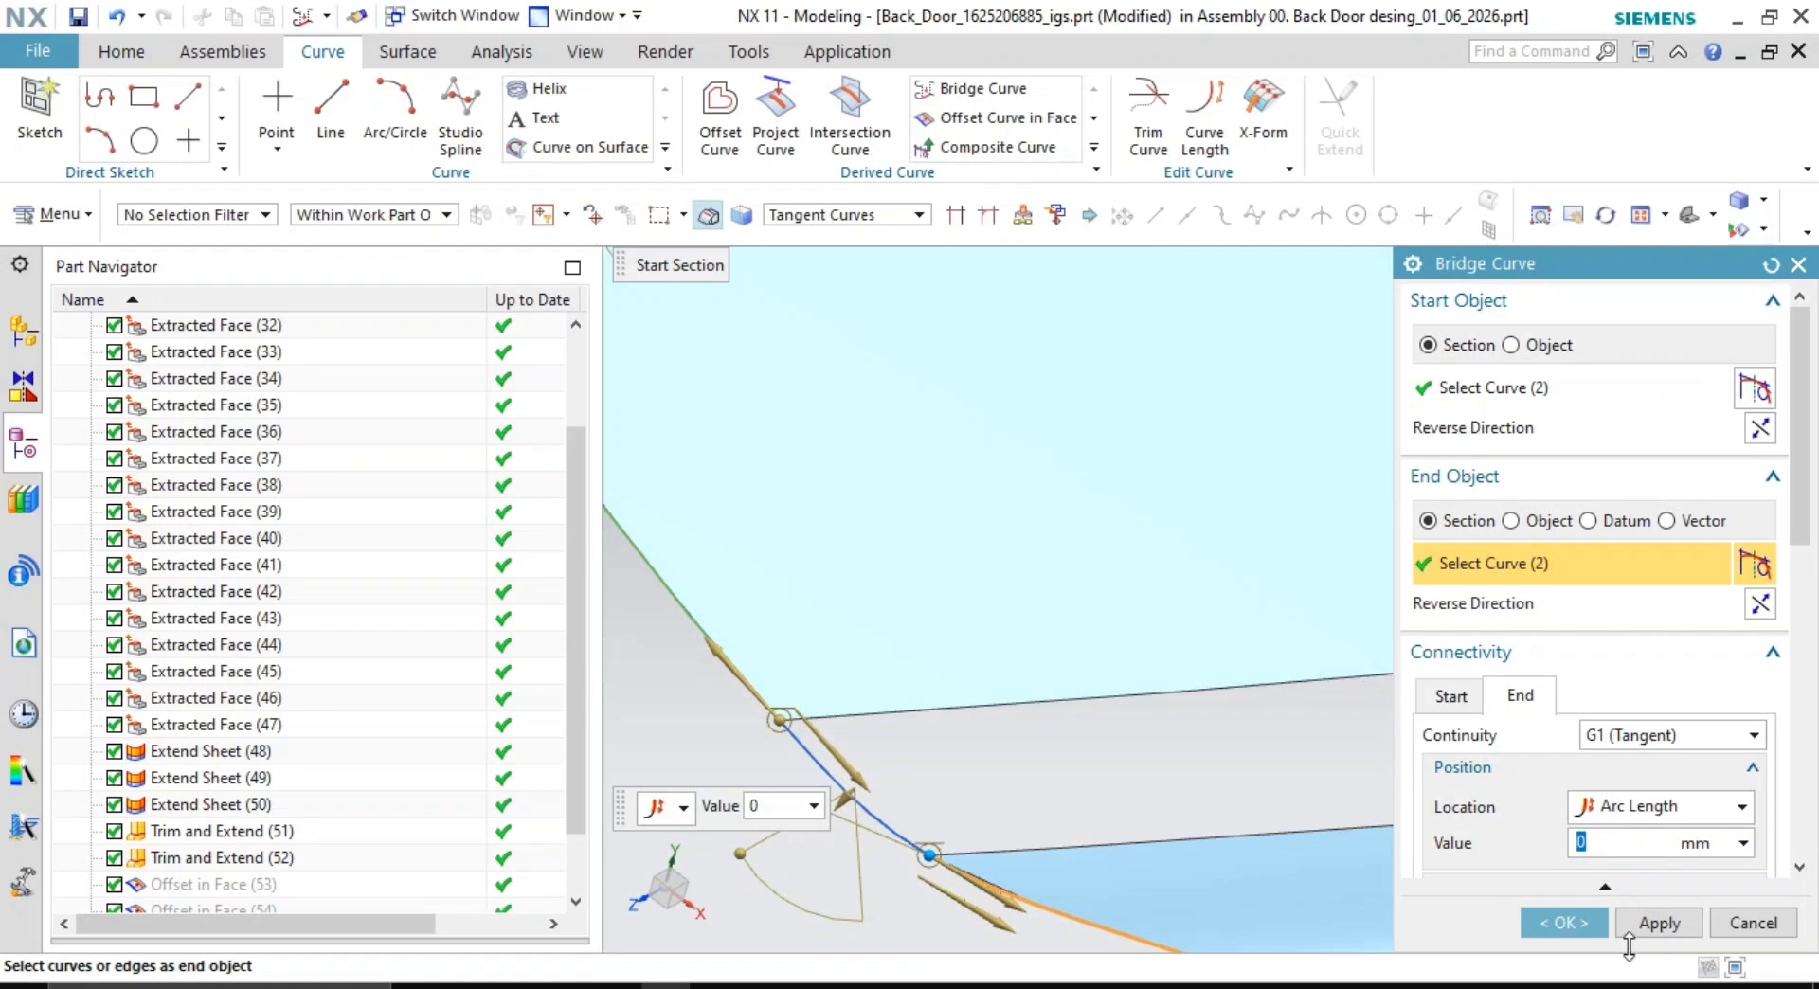
click(1663, 924)
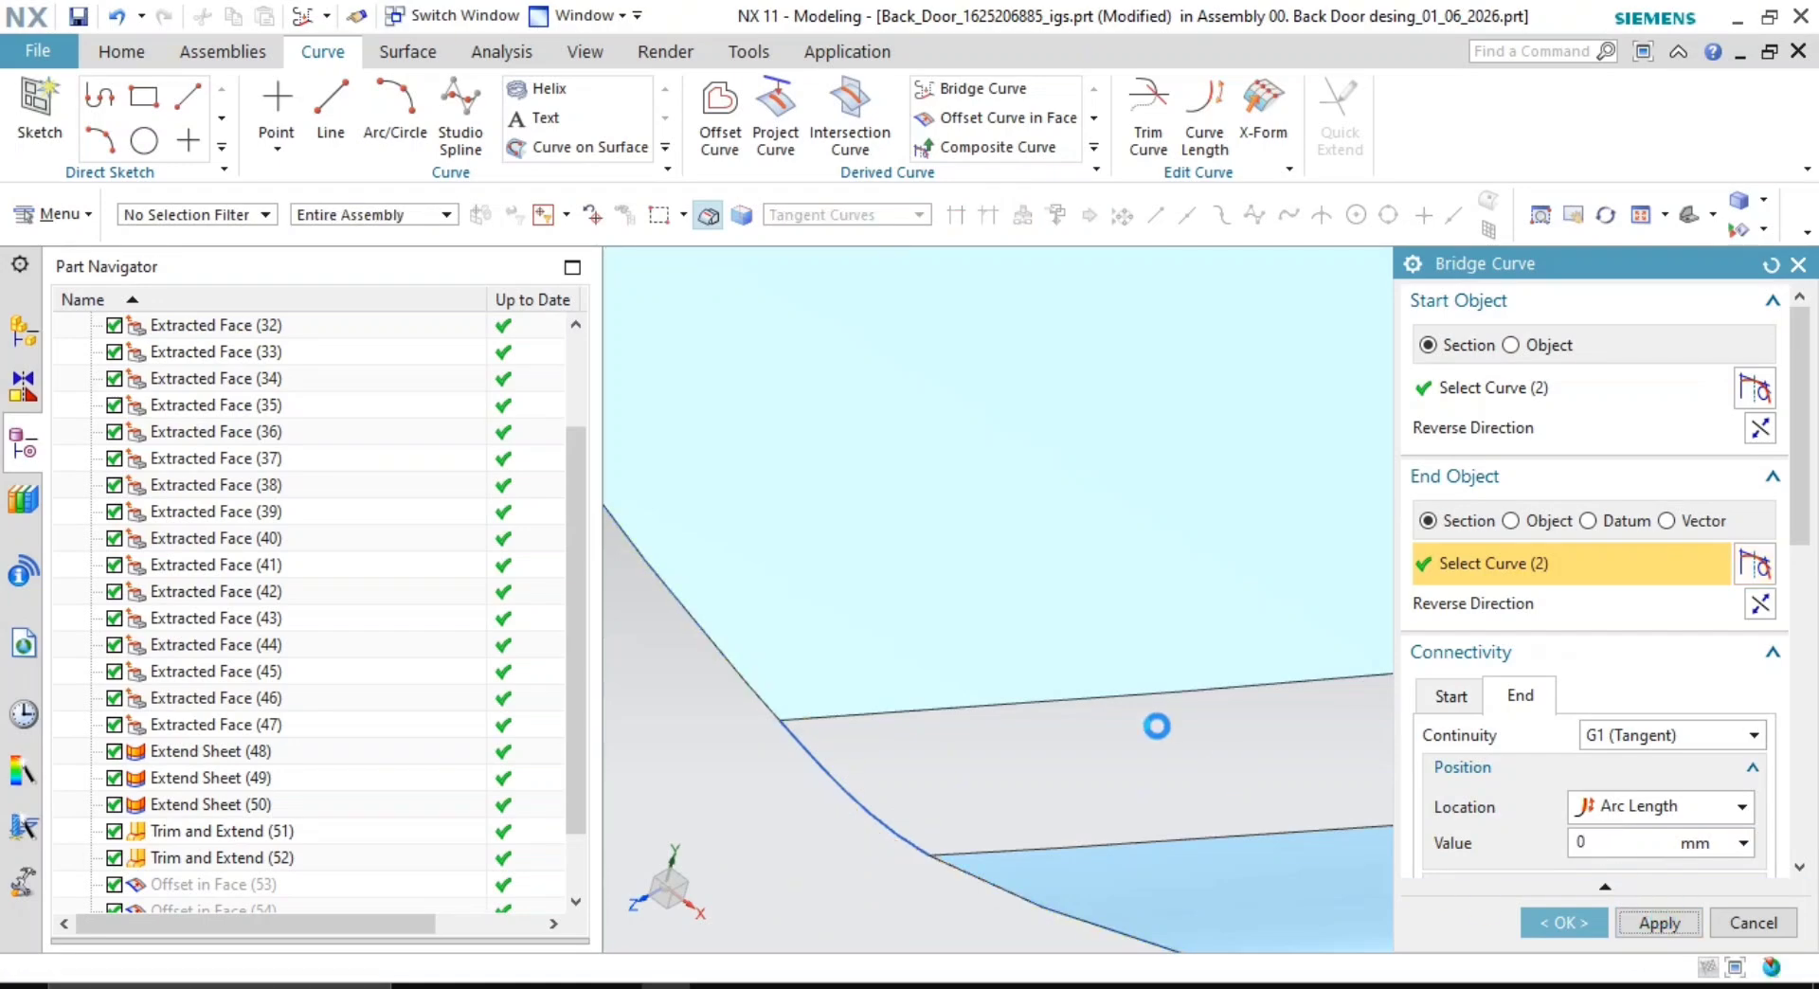
scroll(1157, 739, down, 4)
scroll(1225, 702, down, 2)
- Try bridging the lower edge to the existing bridge spline, then cancel that attempt
shift+middle_drag(1226, 702, 843, 624)
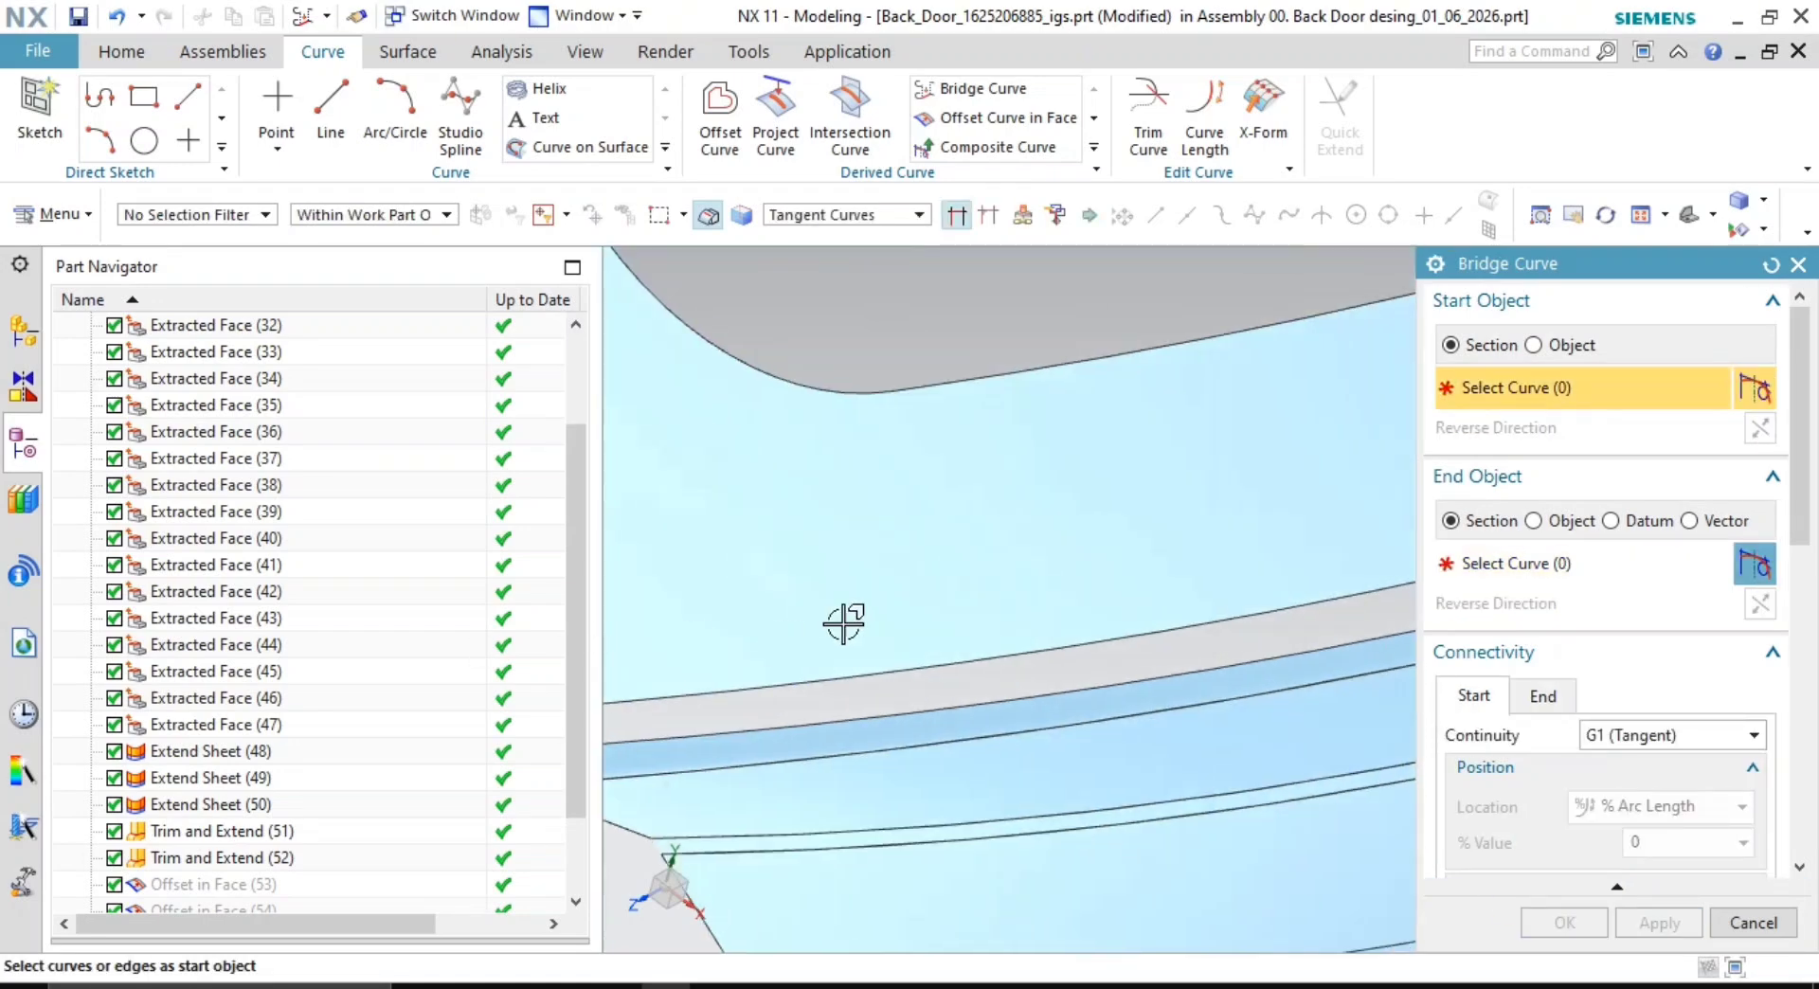
shift+middle_drag(1203, 549, 552, 780)
shift+middle_drag(1137, 520, 934, 702)
scroll(953, 471, up, 3)
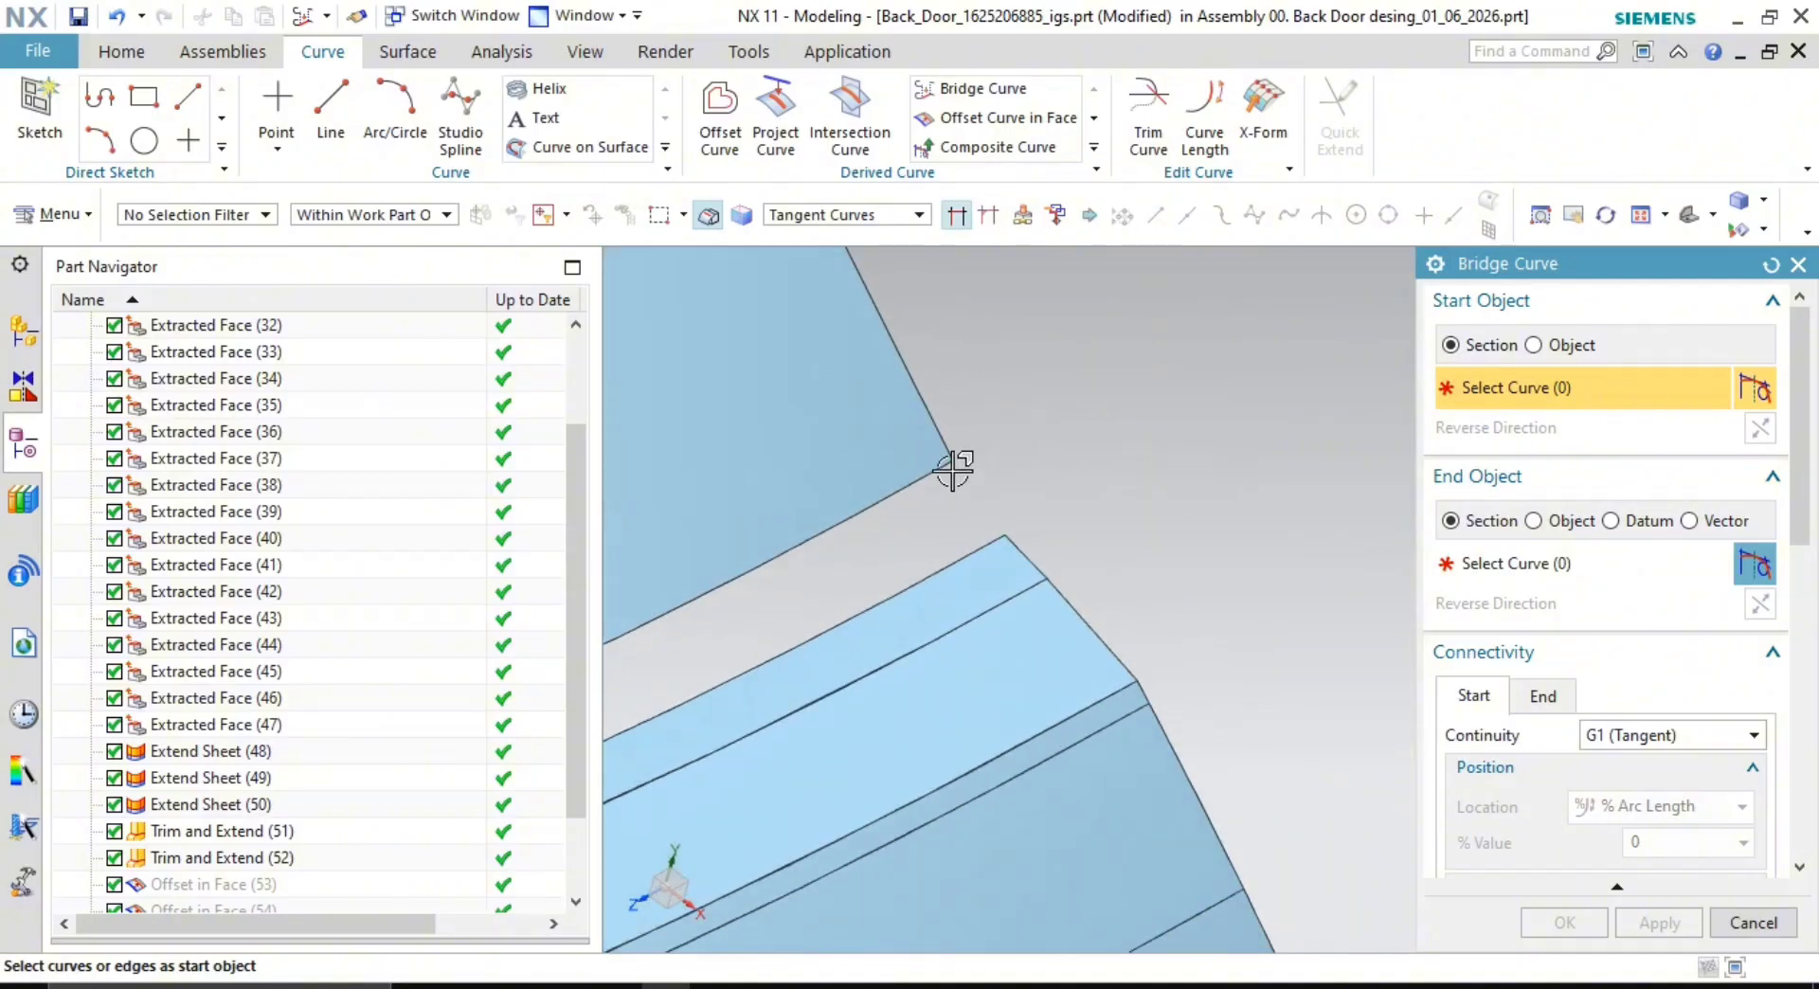
scroll(953, 470, up, 3)
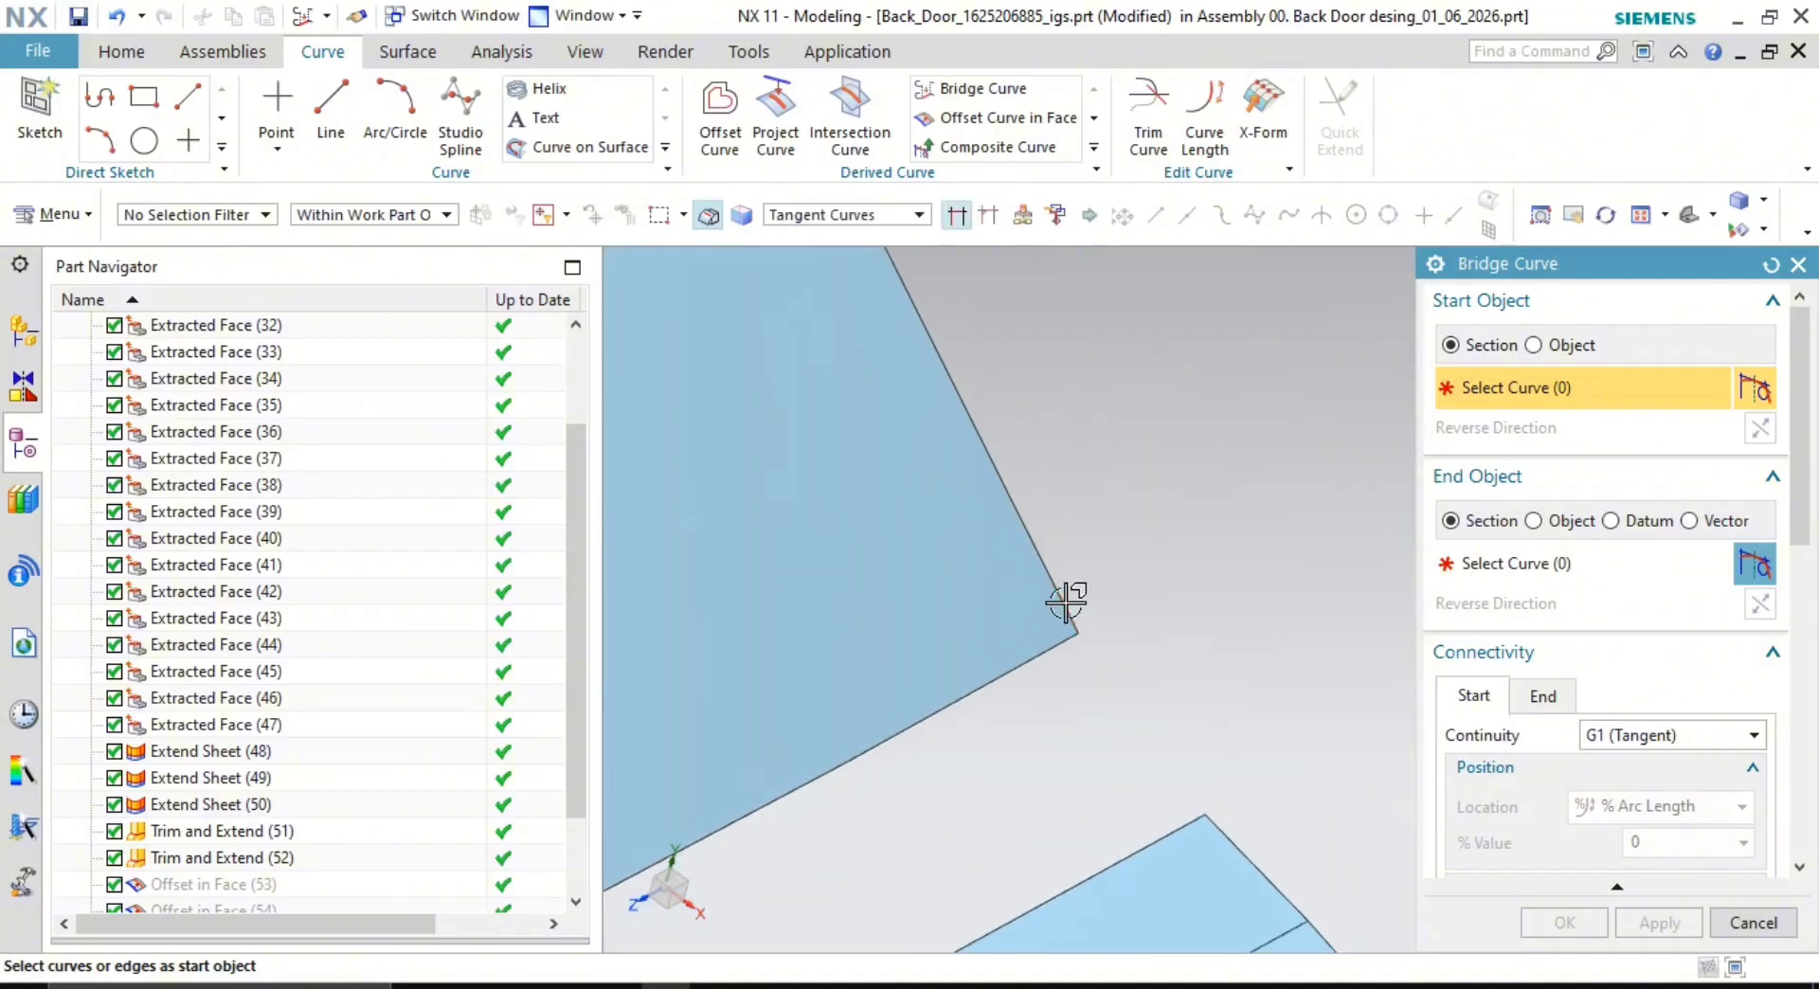
click(1244, 841)
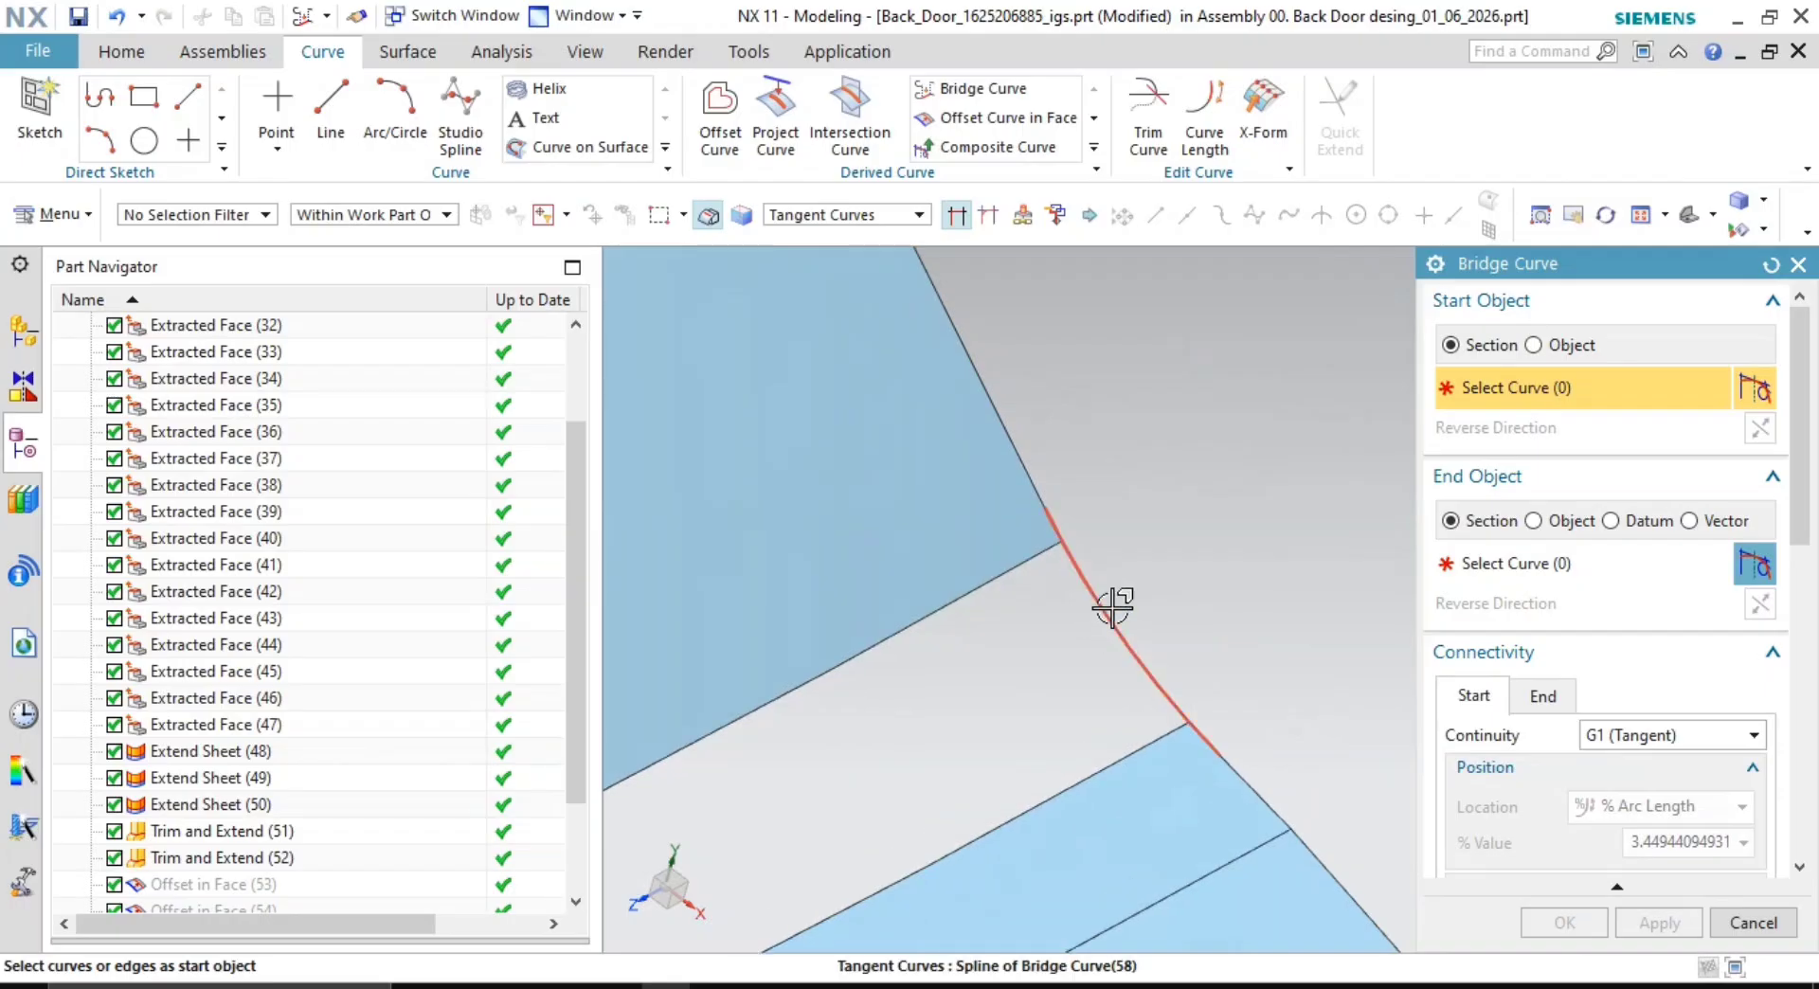
click(1107, 608)
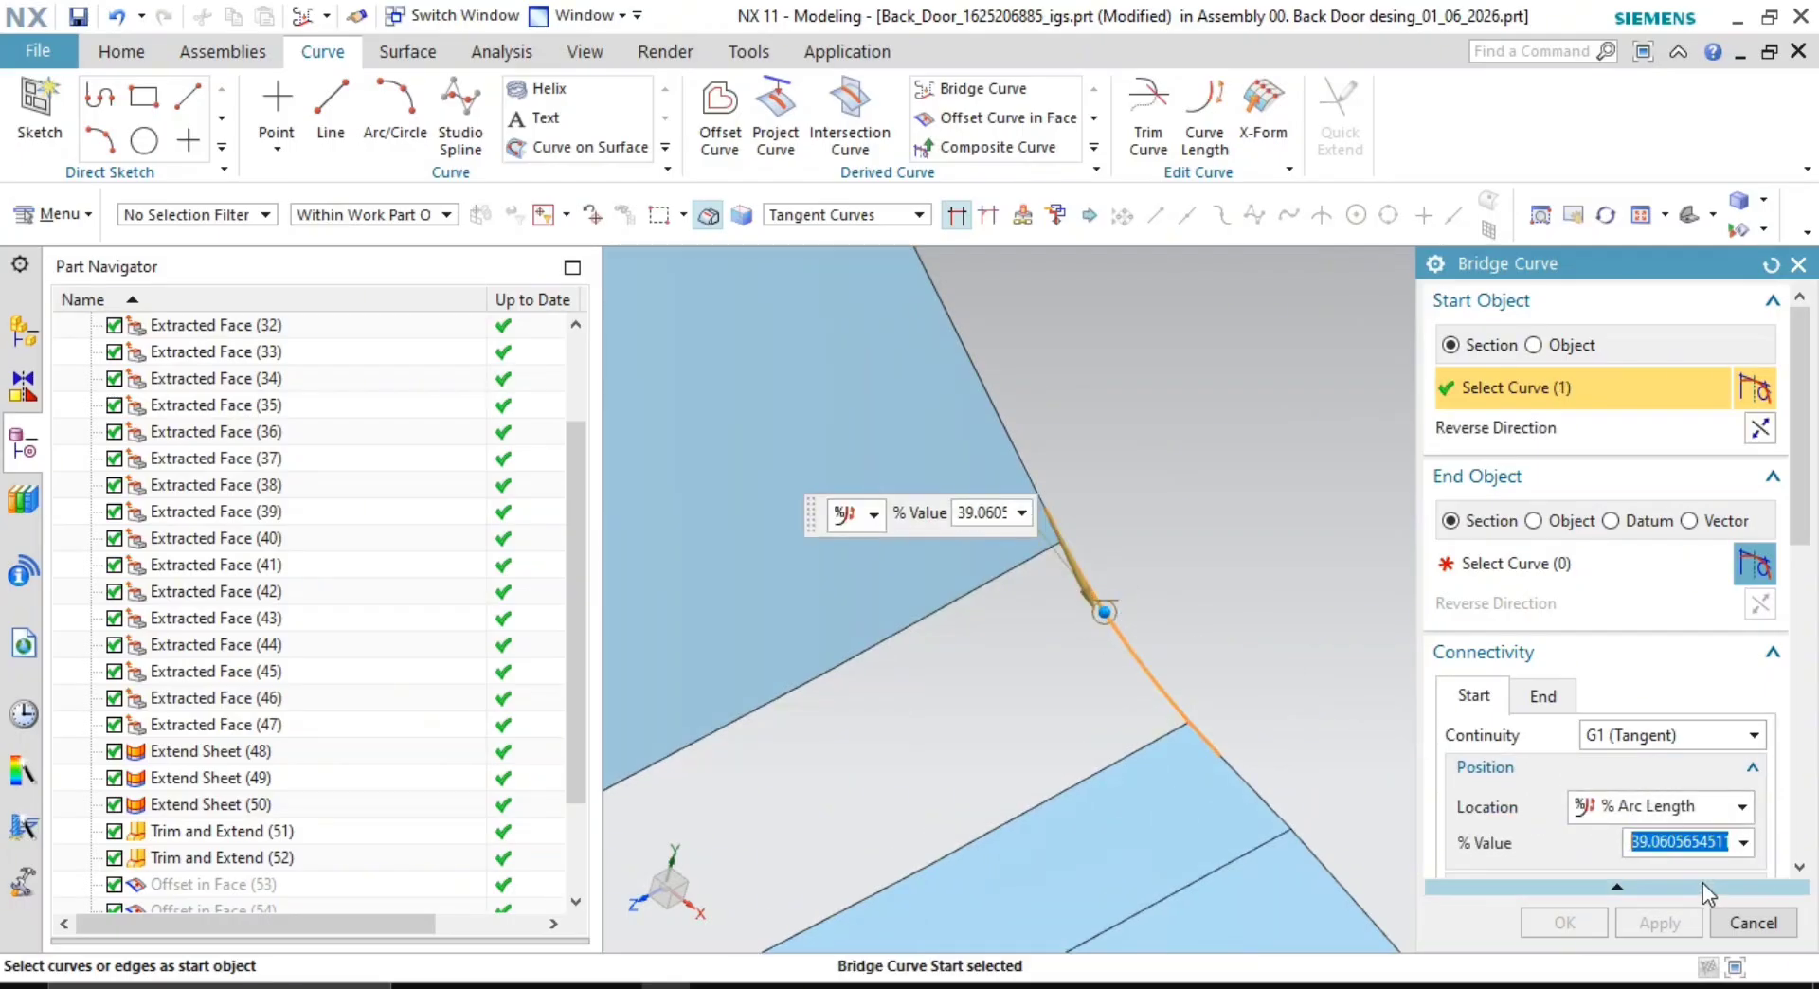
text(0)
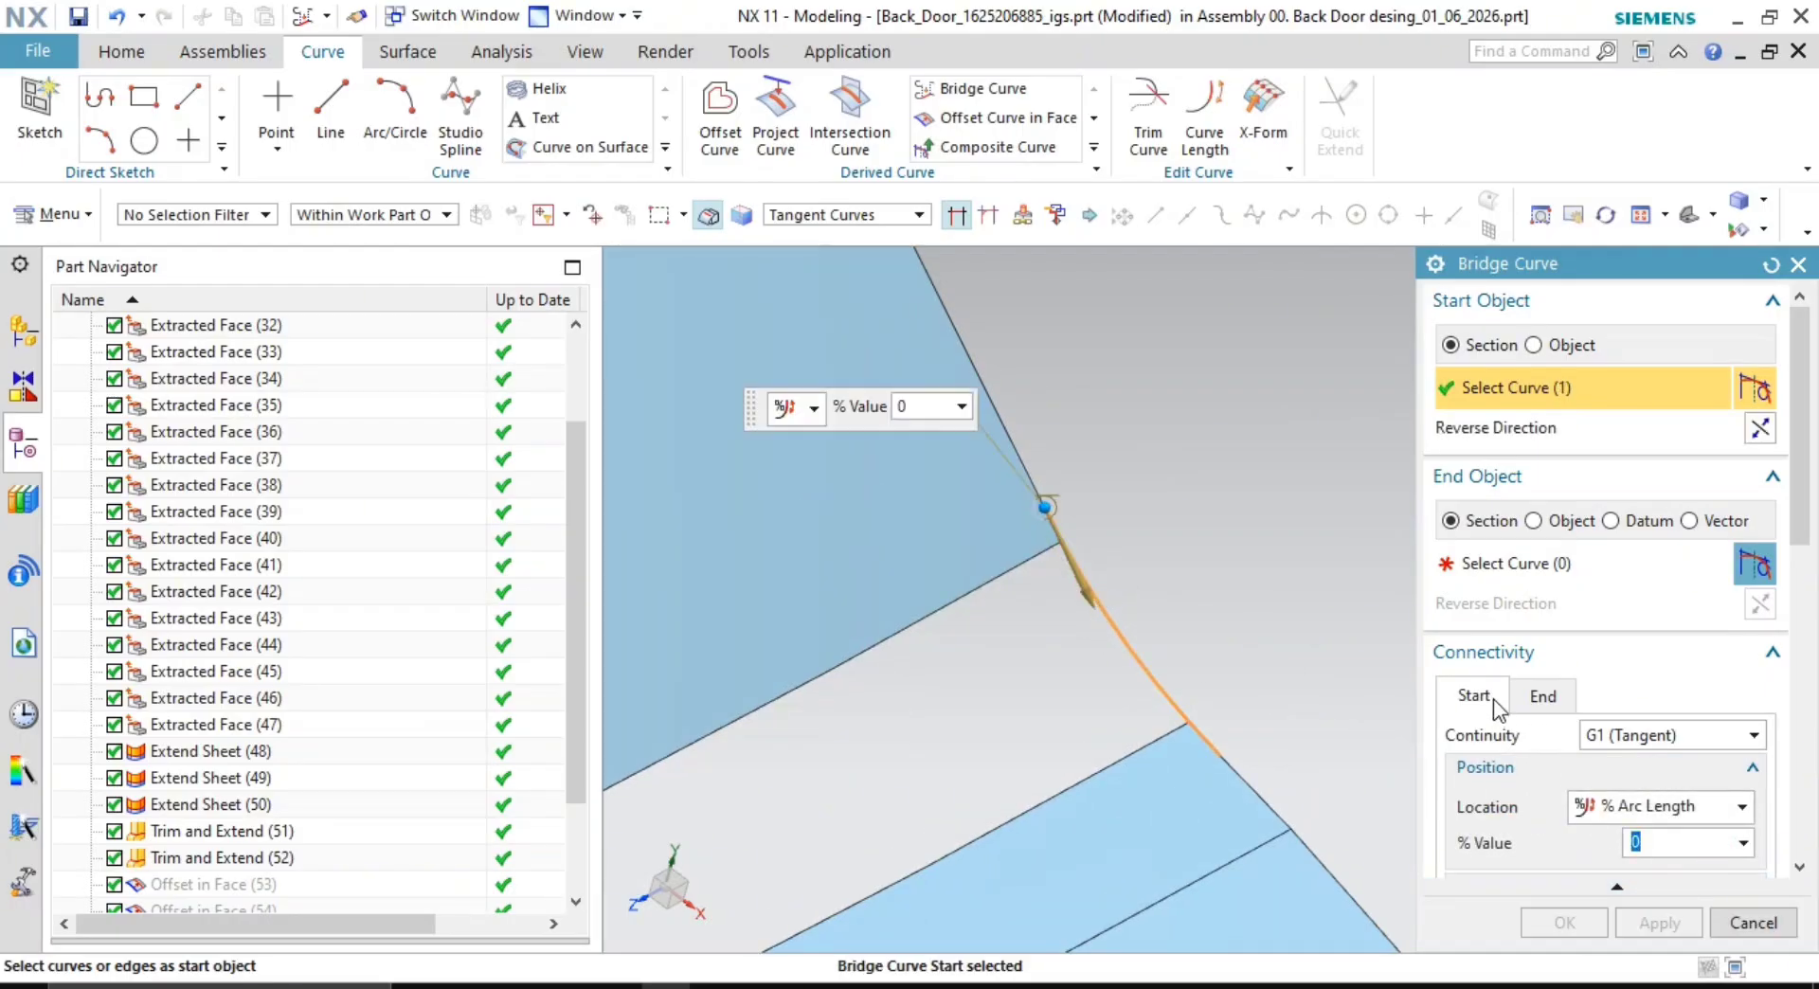
click(1541, 696)
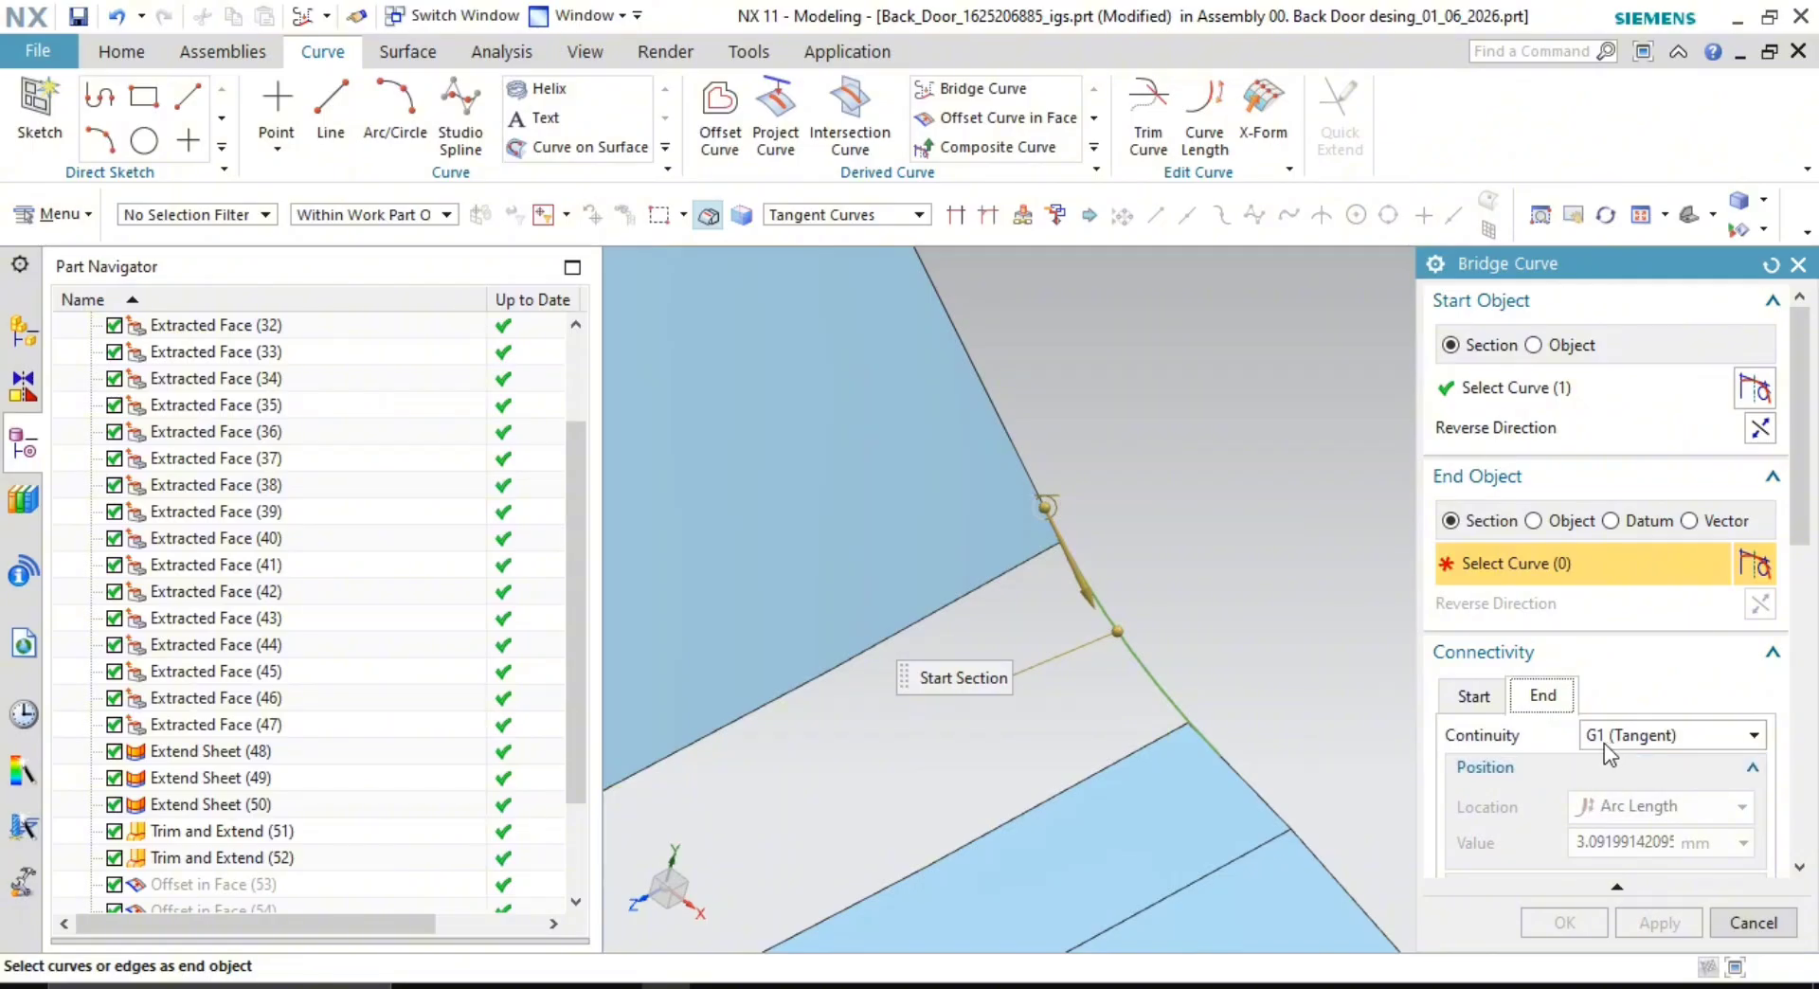
key(Escape)
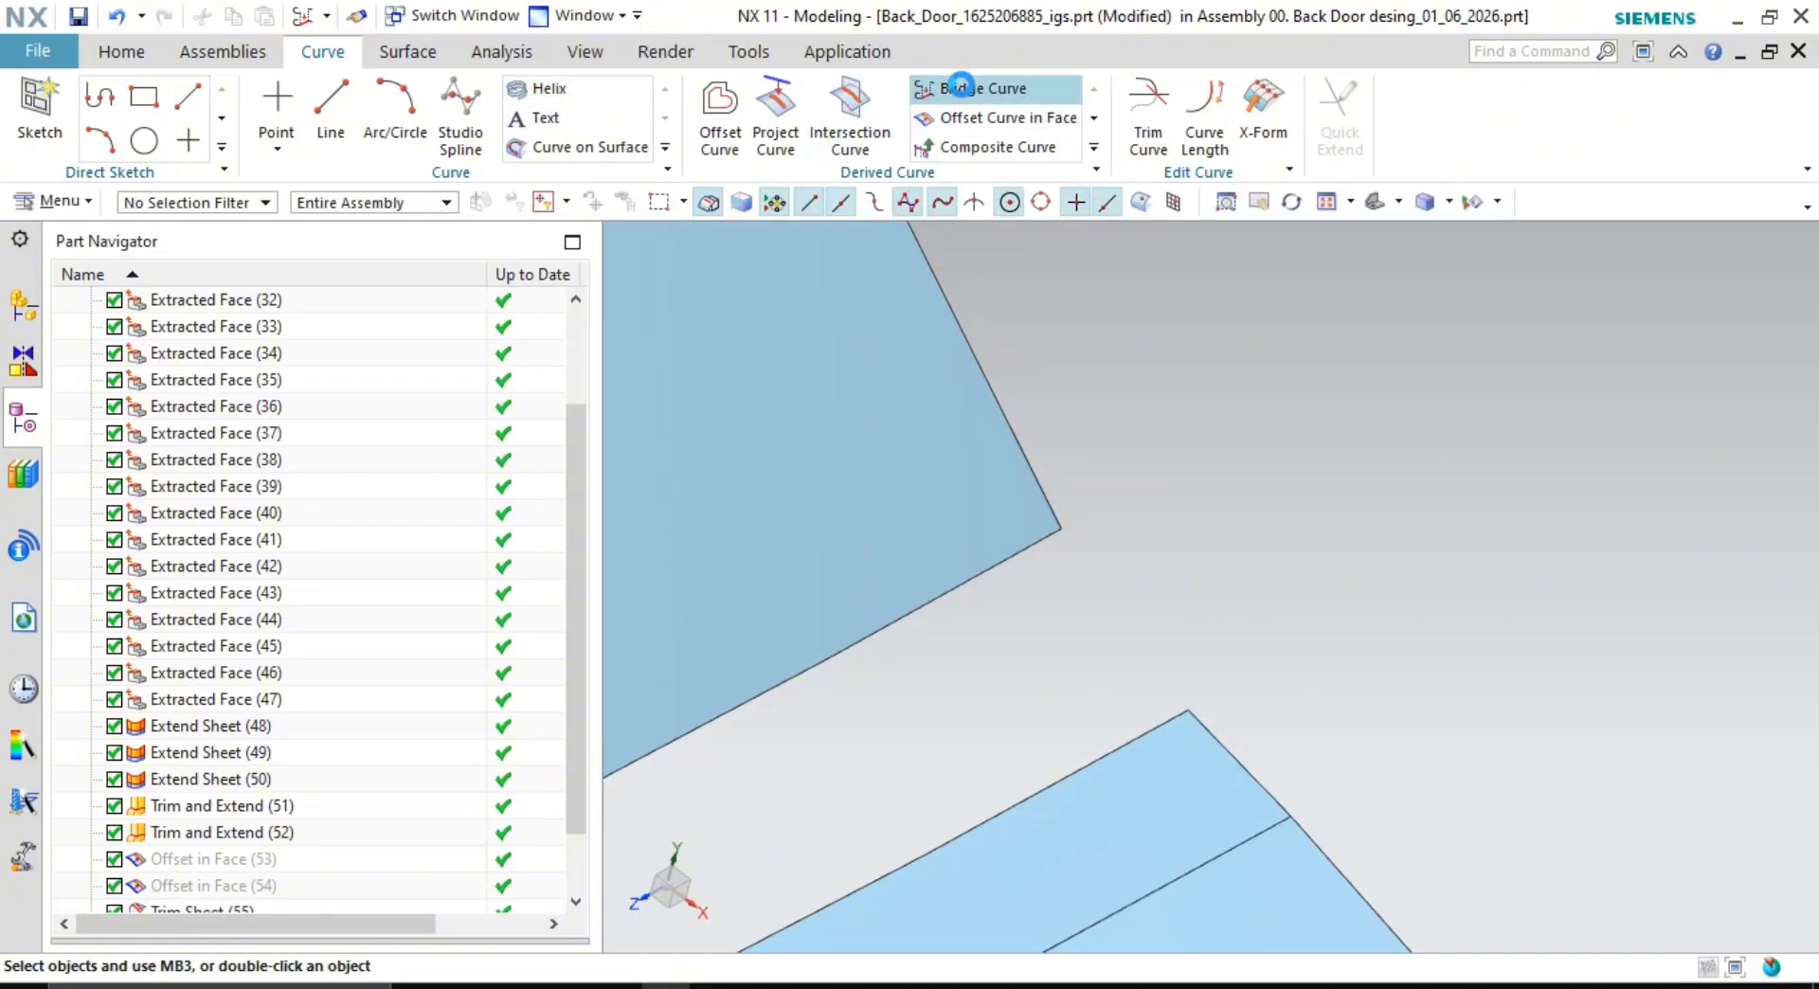
- Bridge the upper sheet's edge to the lower sheet's edge, with start and end positions at 0
click(1038, 487)
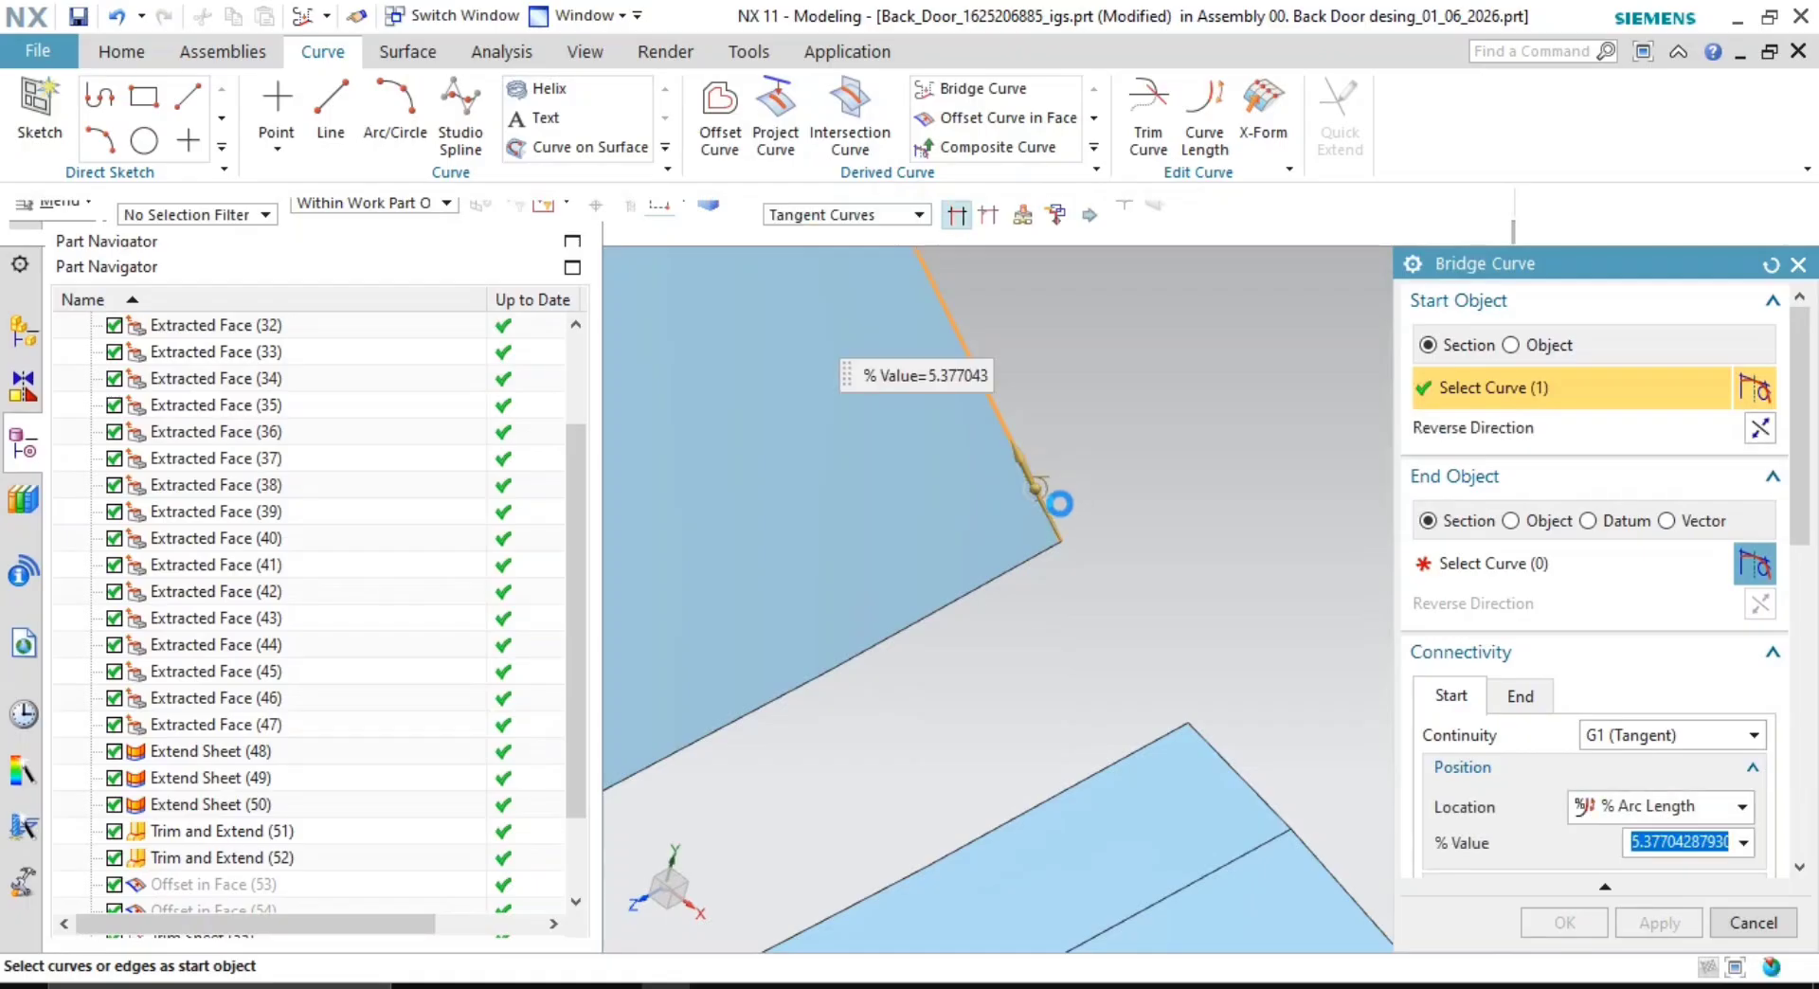
click(1208, 731)
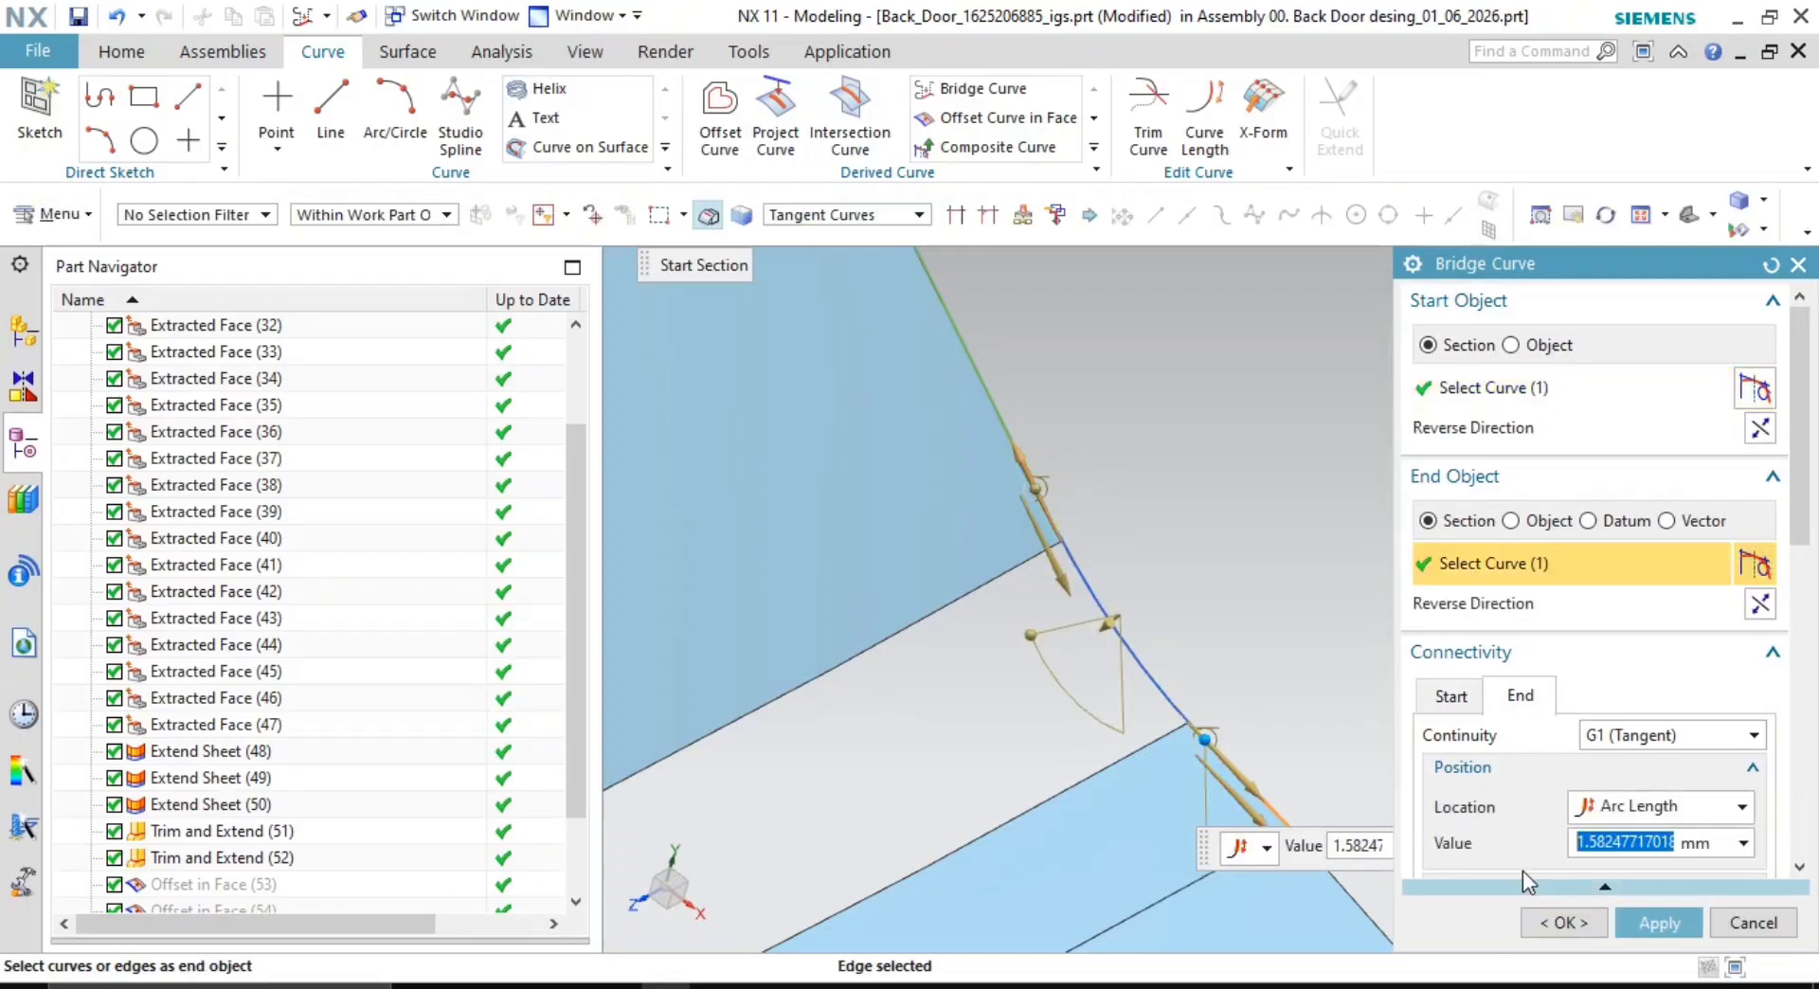
text(0)
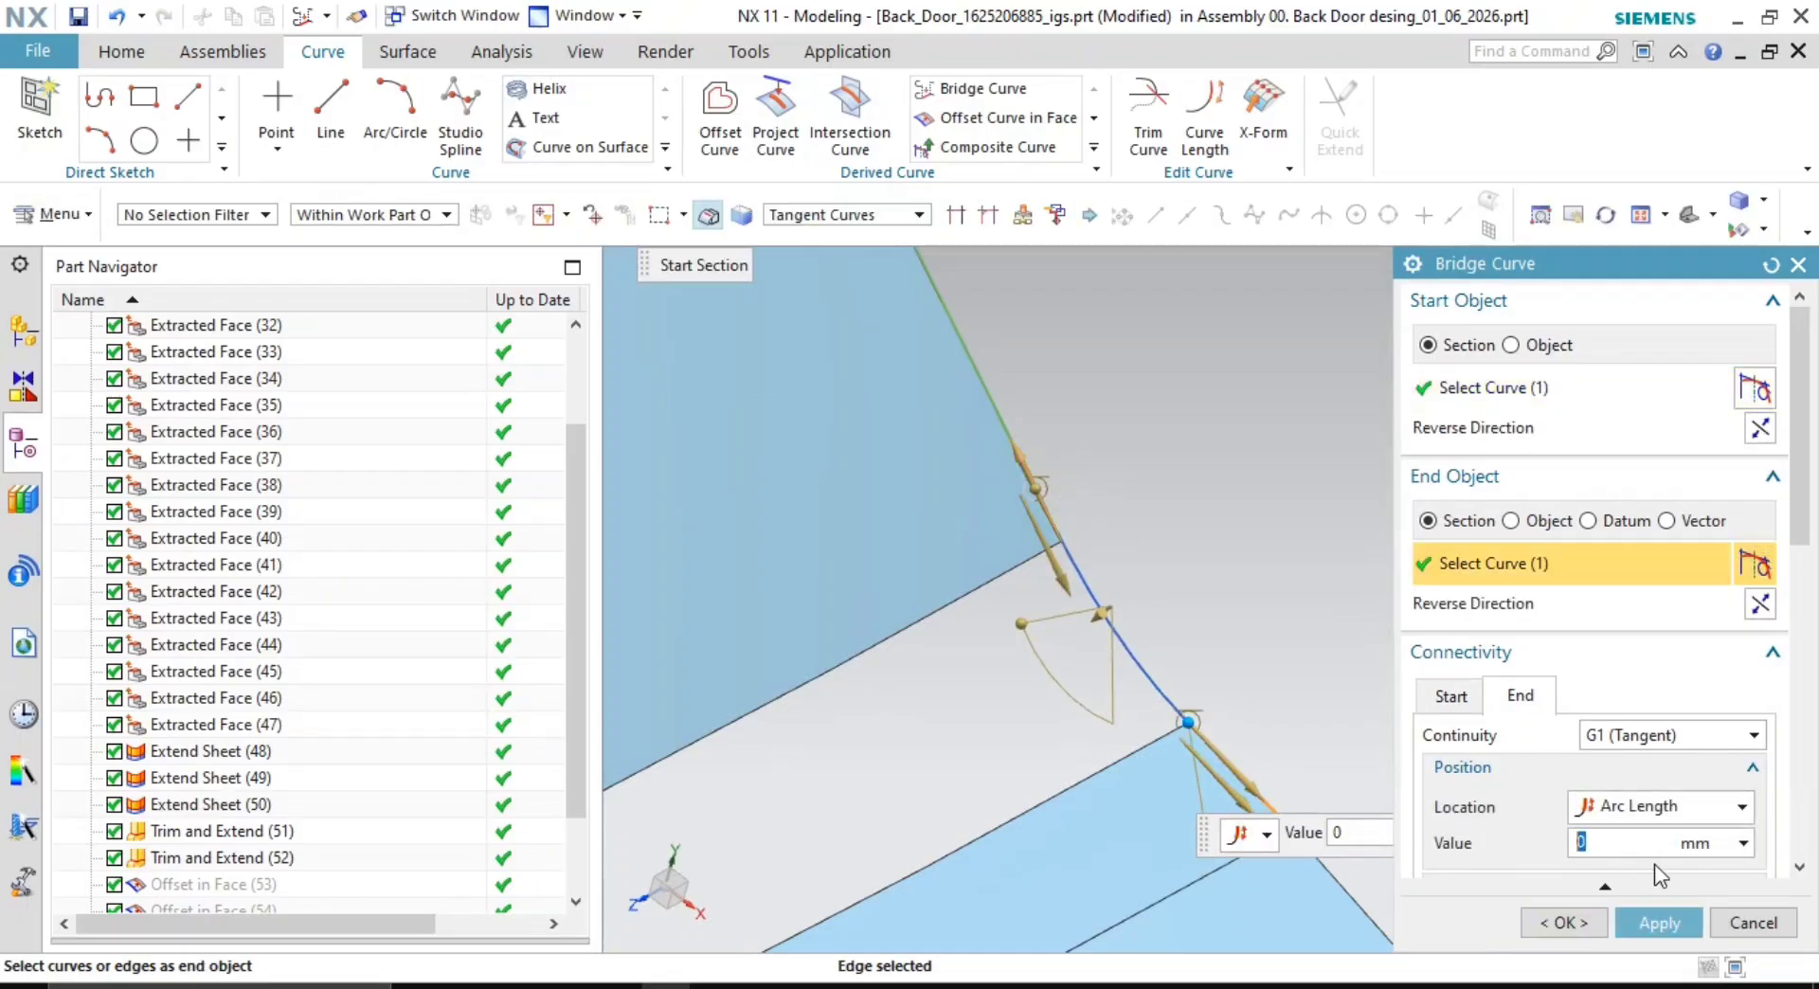
click(1450, 696)
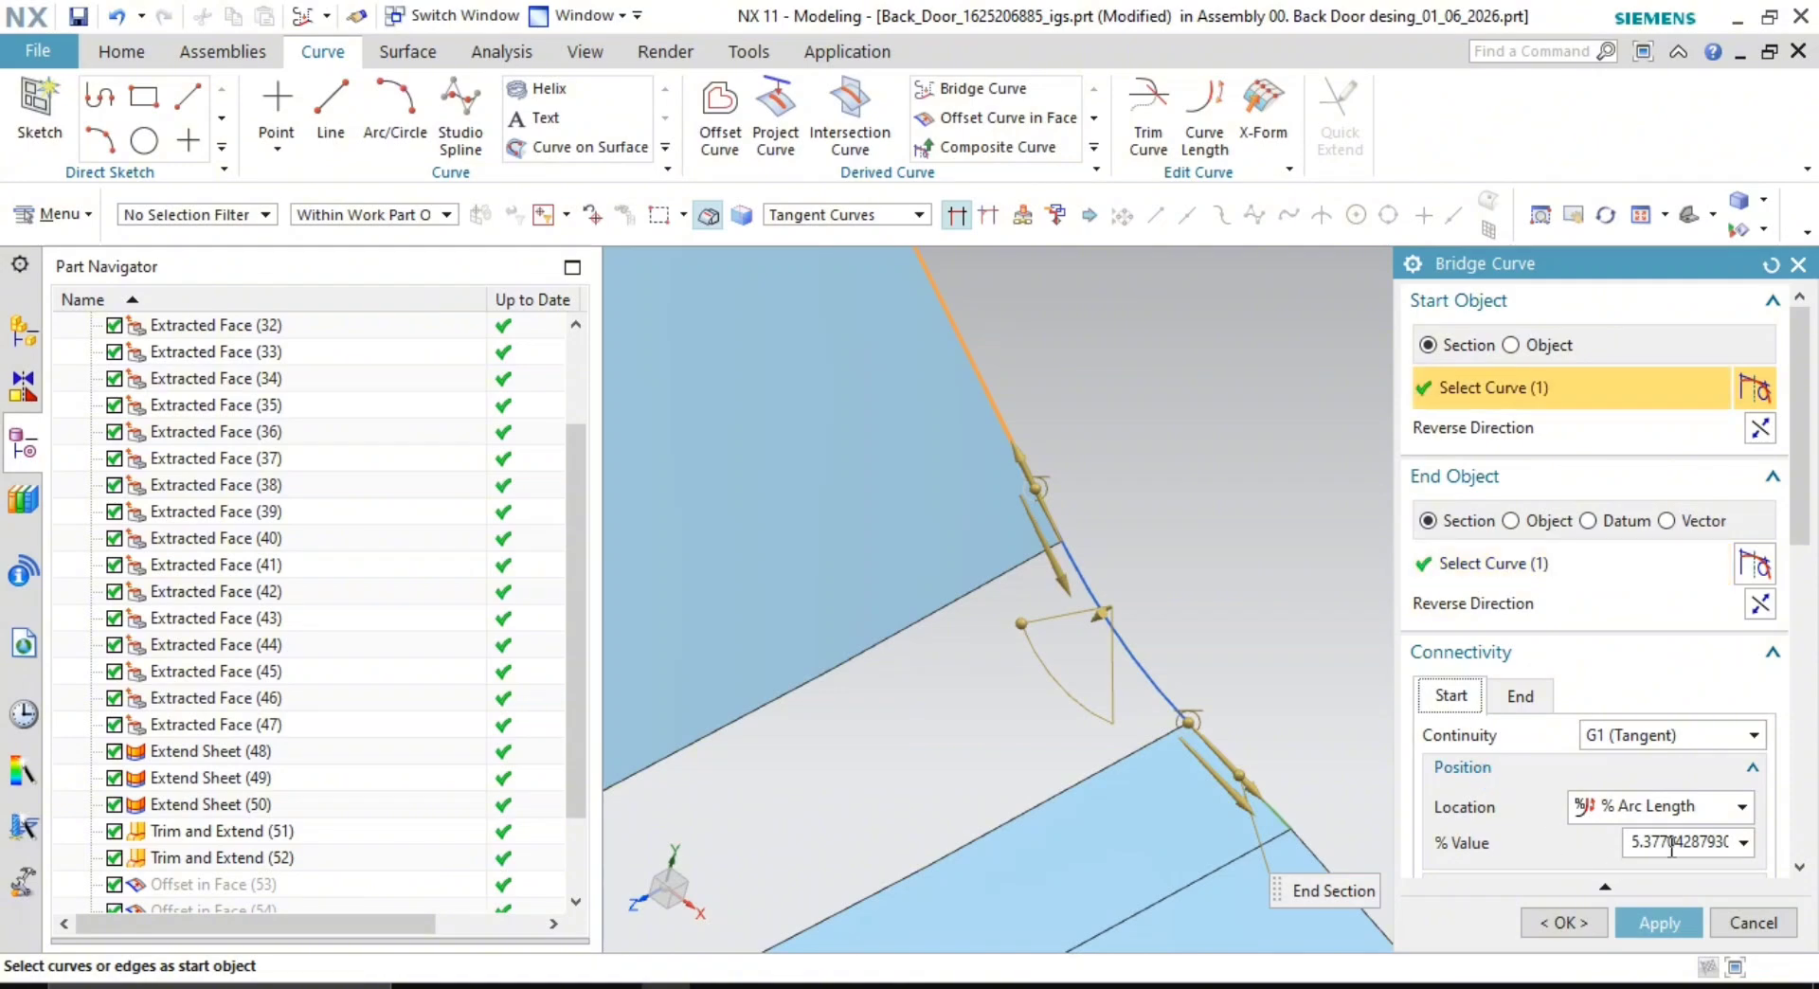
double_click(1672, 842)
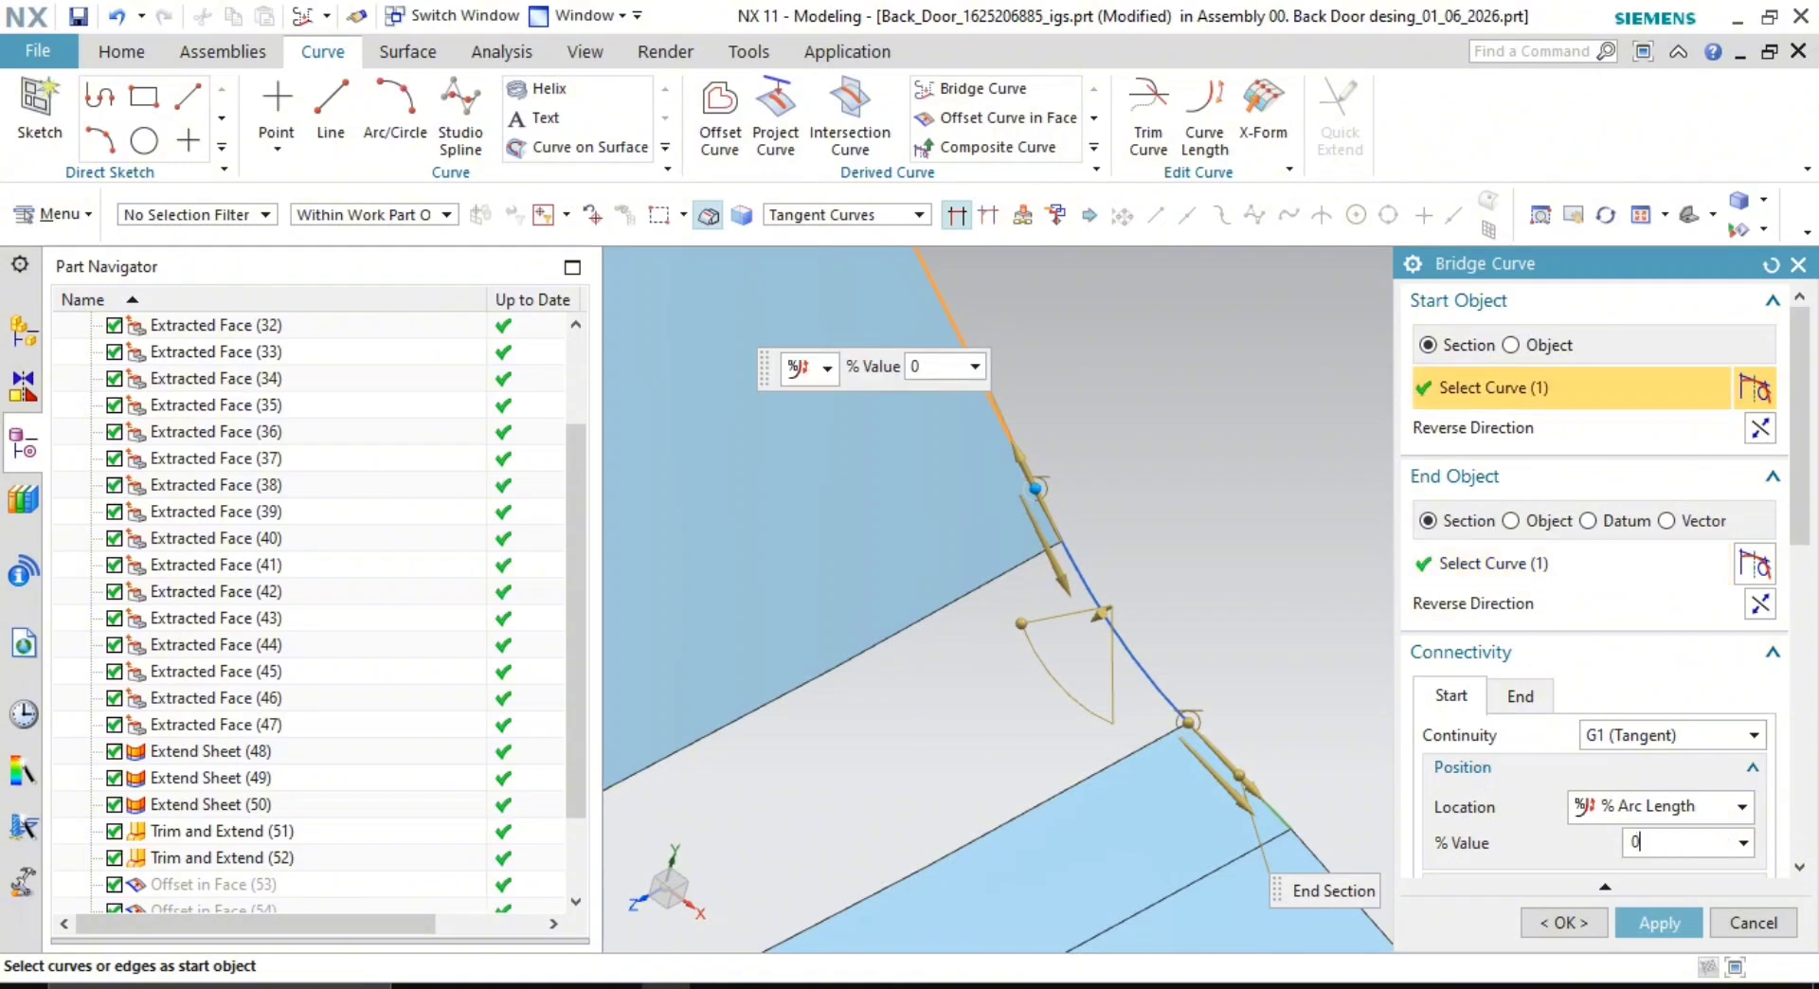
key(Return)
click(1567, 930)
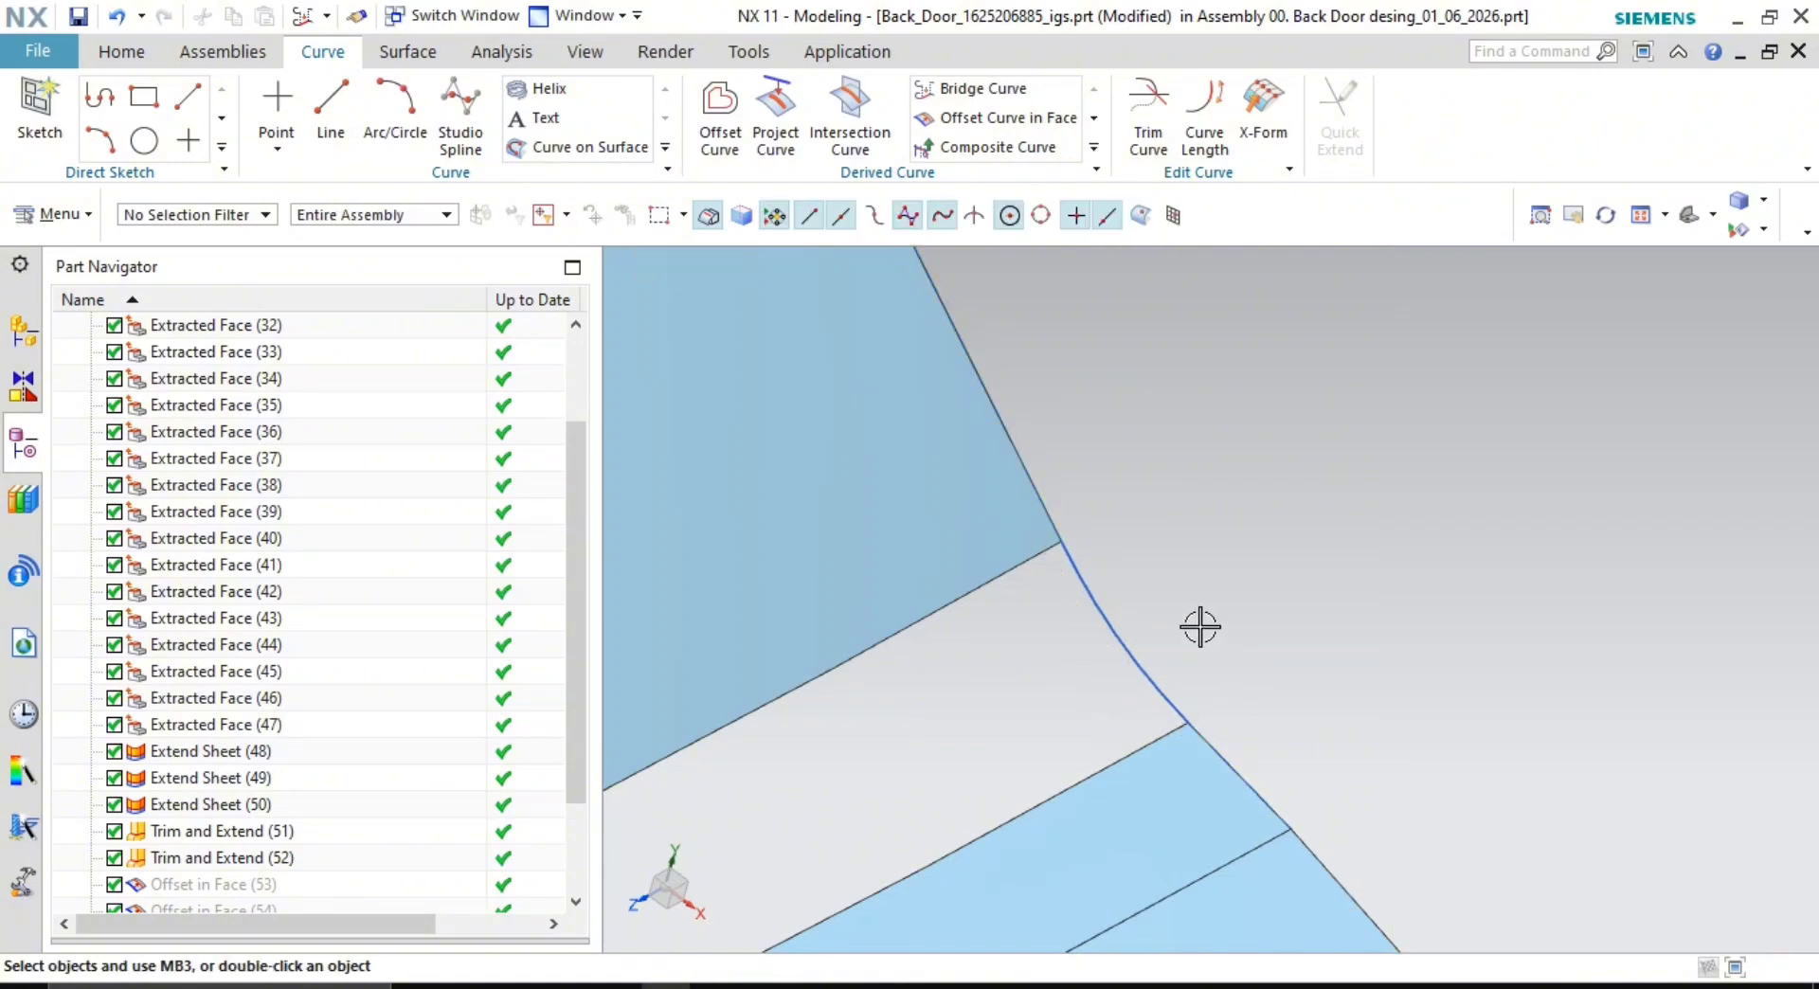
middle_drag(1197, 624, 1093, 685)
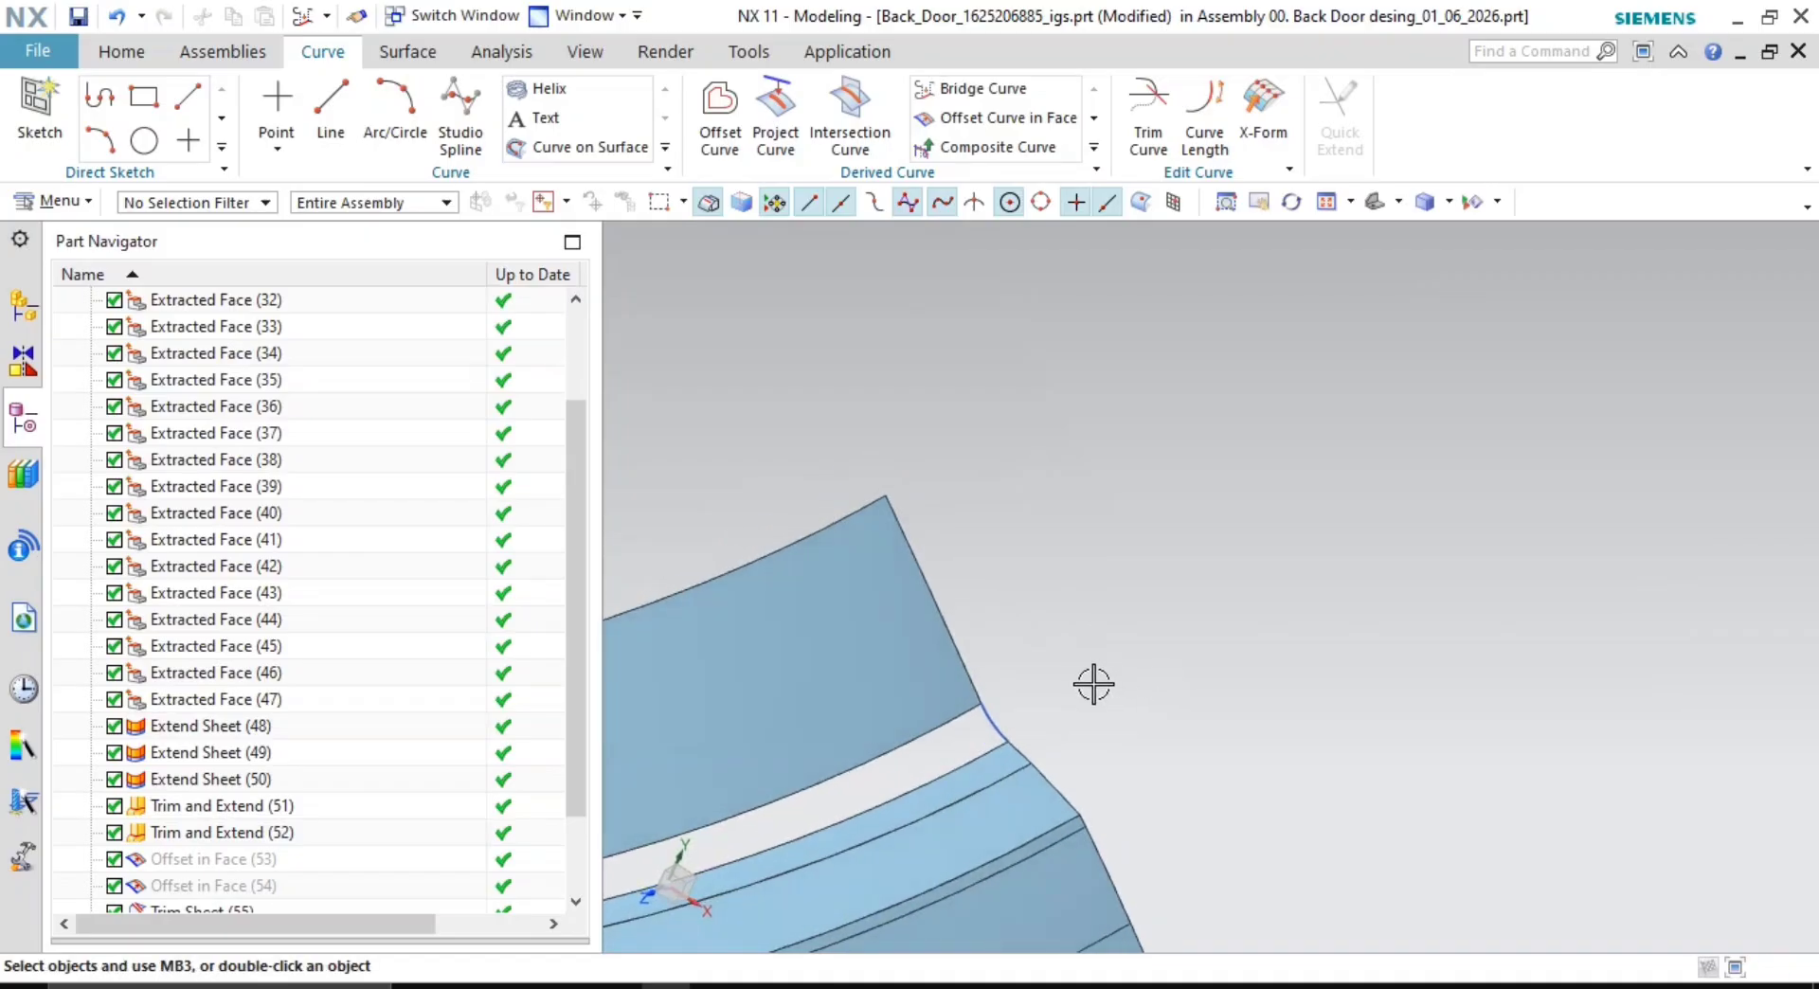
- Start a swept surface with the two gap edges as section curves
shift+middle_drag(1072, 608, 1459, 427)
shift+middle_drag(1272, 652, 1747, 567)
shift+middle_drag(1193, 671, 1027, 636)
click(1026, 637)
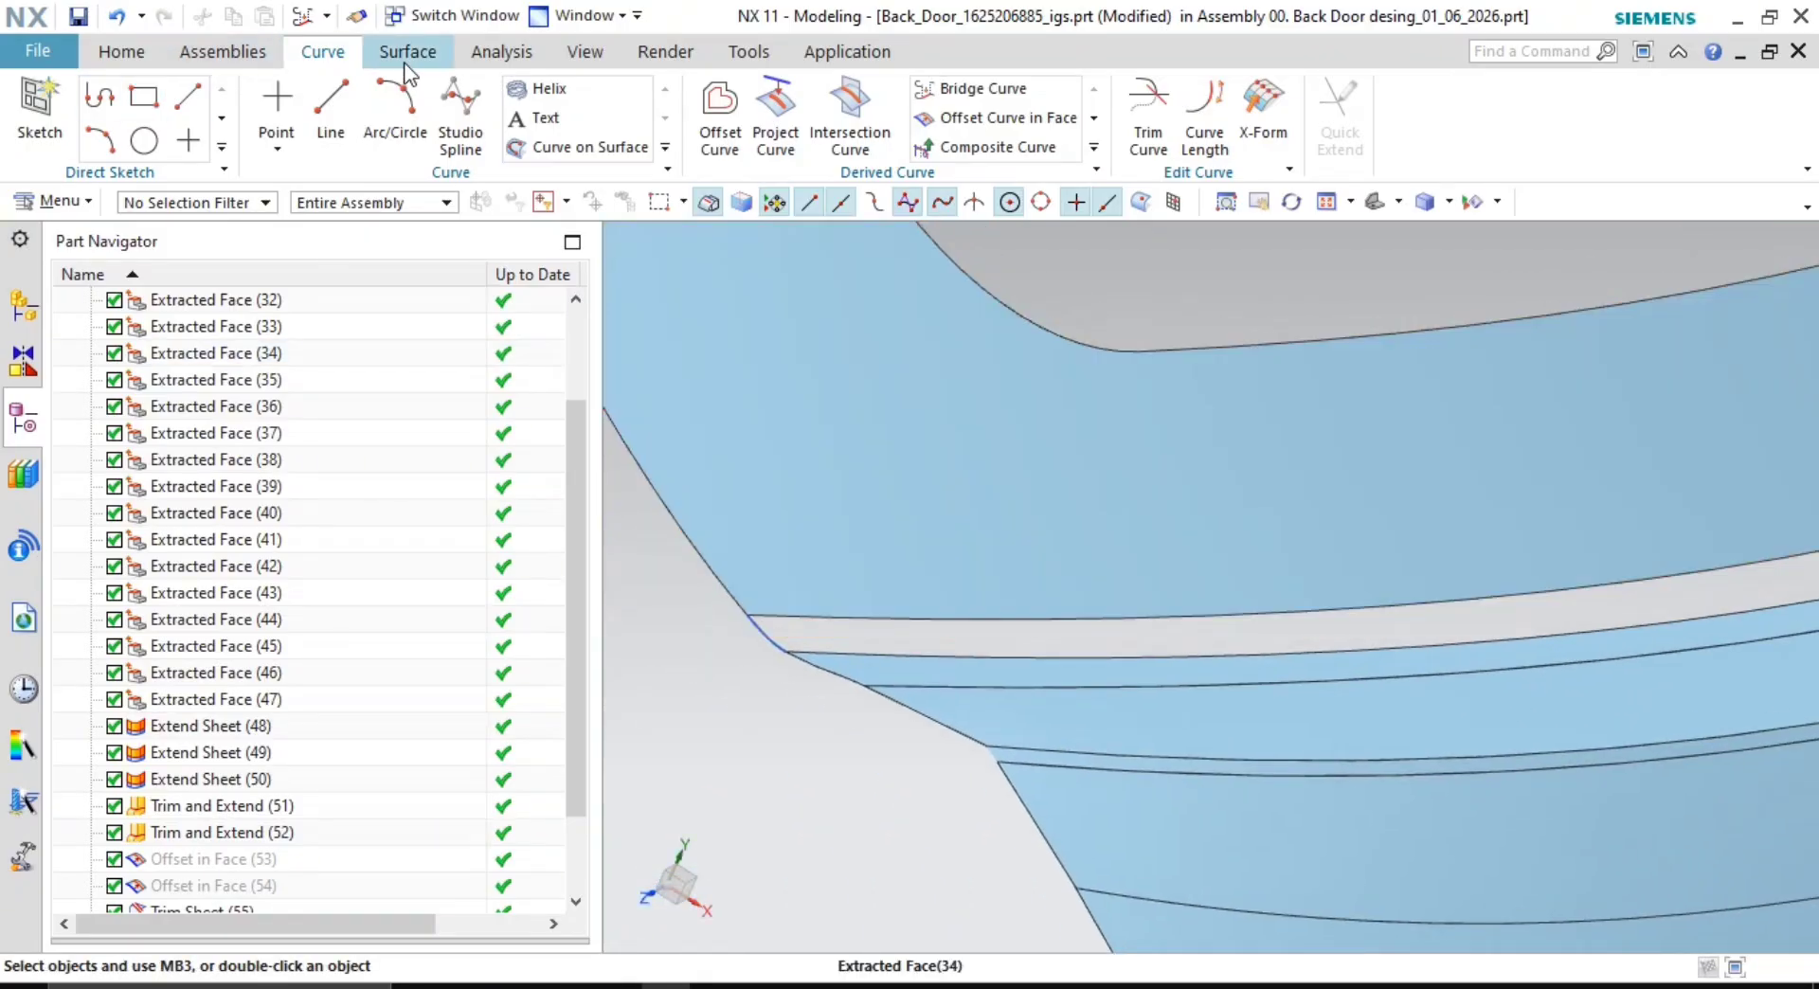
click(408, 53)
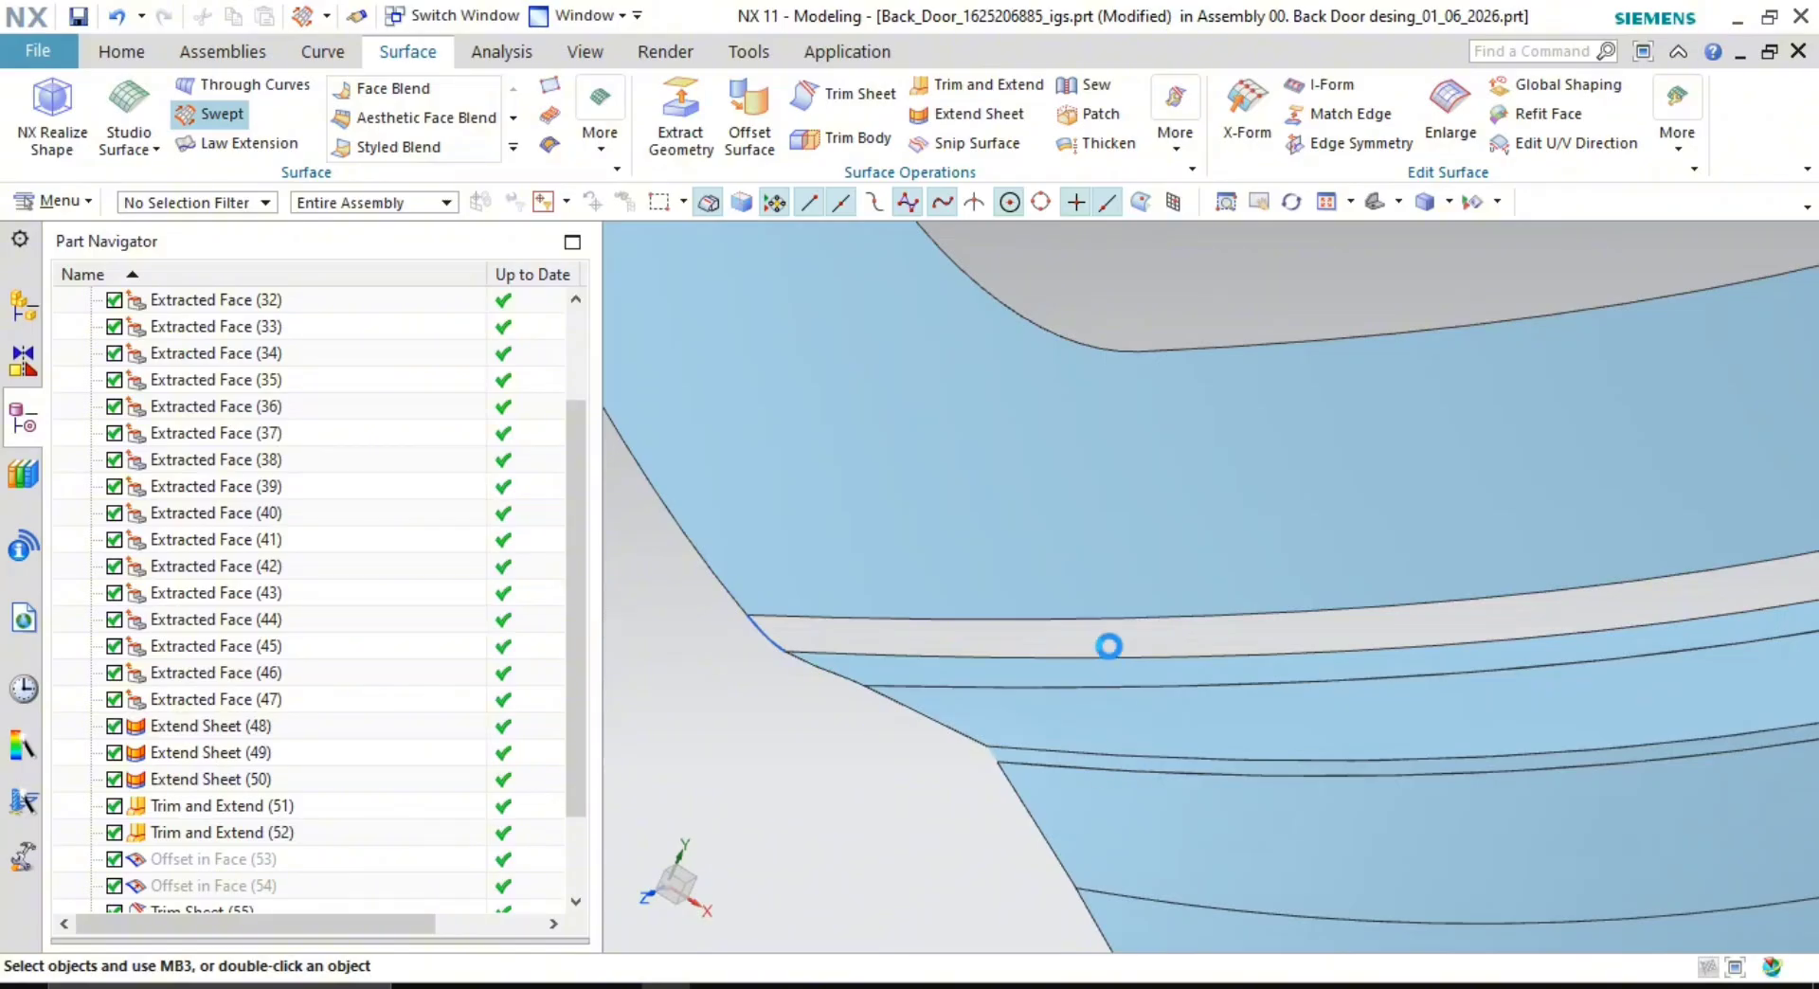
click(975, 626)
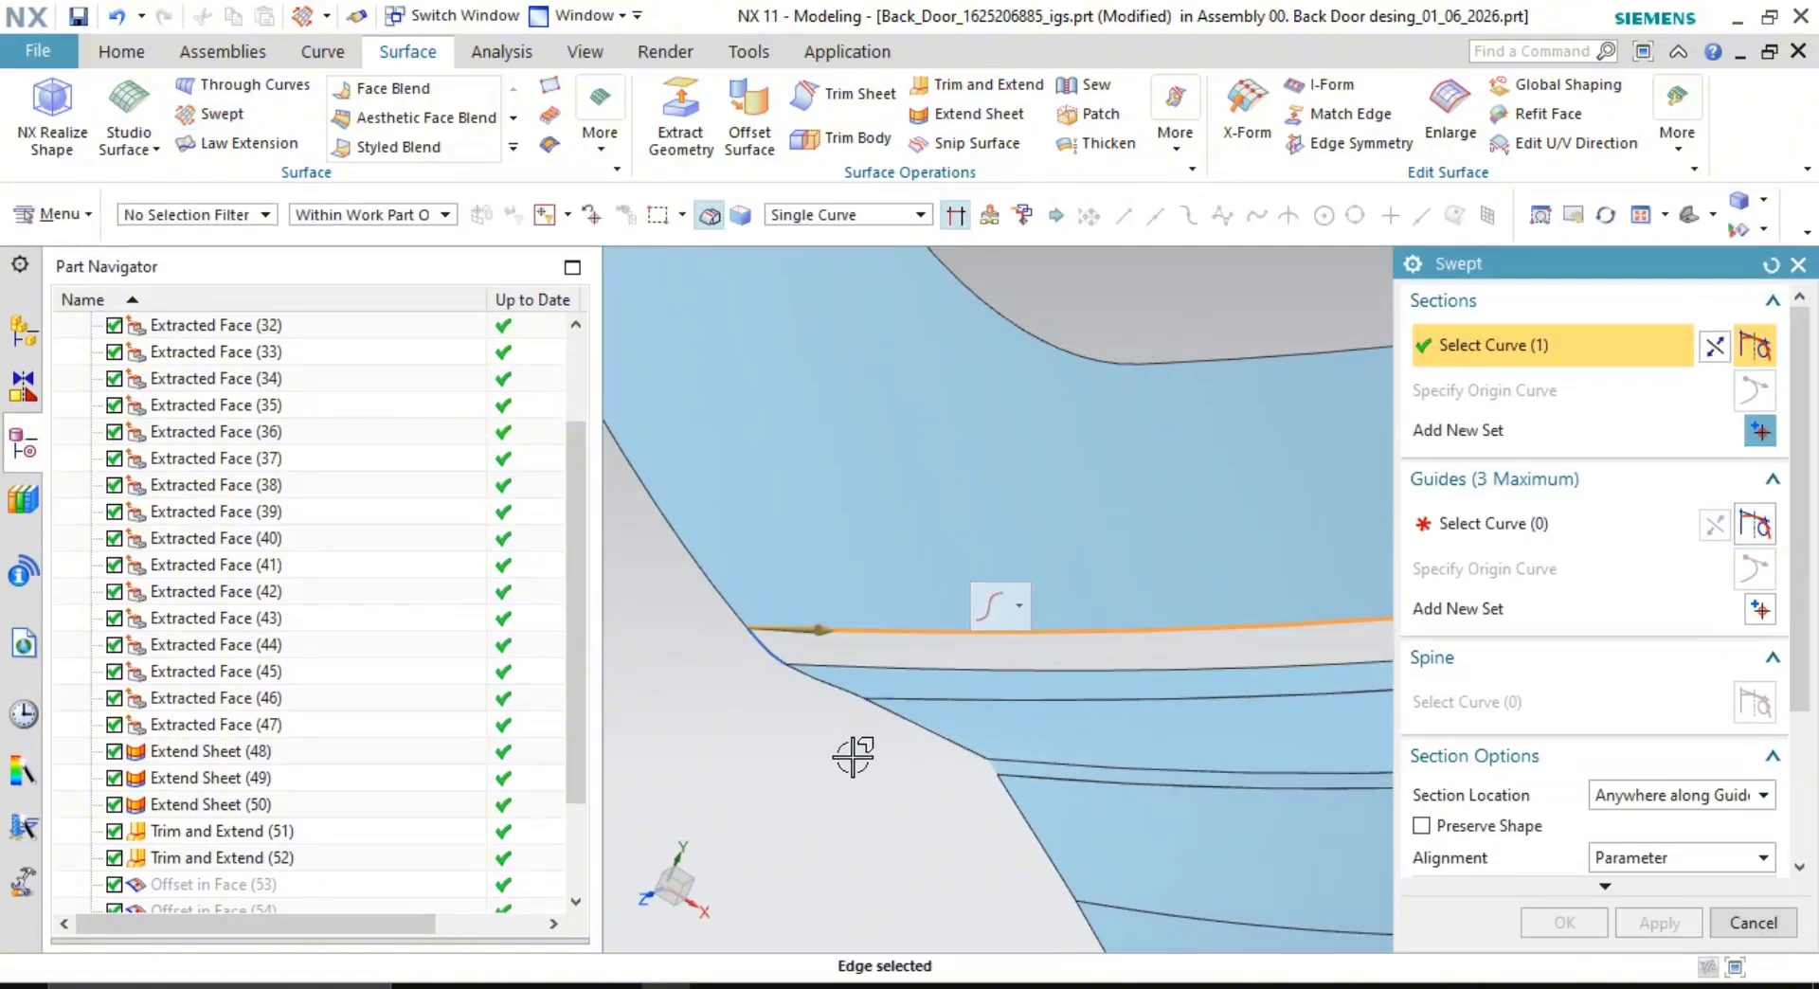
middle_click(849, 723)
click(881, 666)
middle_click(1096, 679)
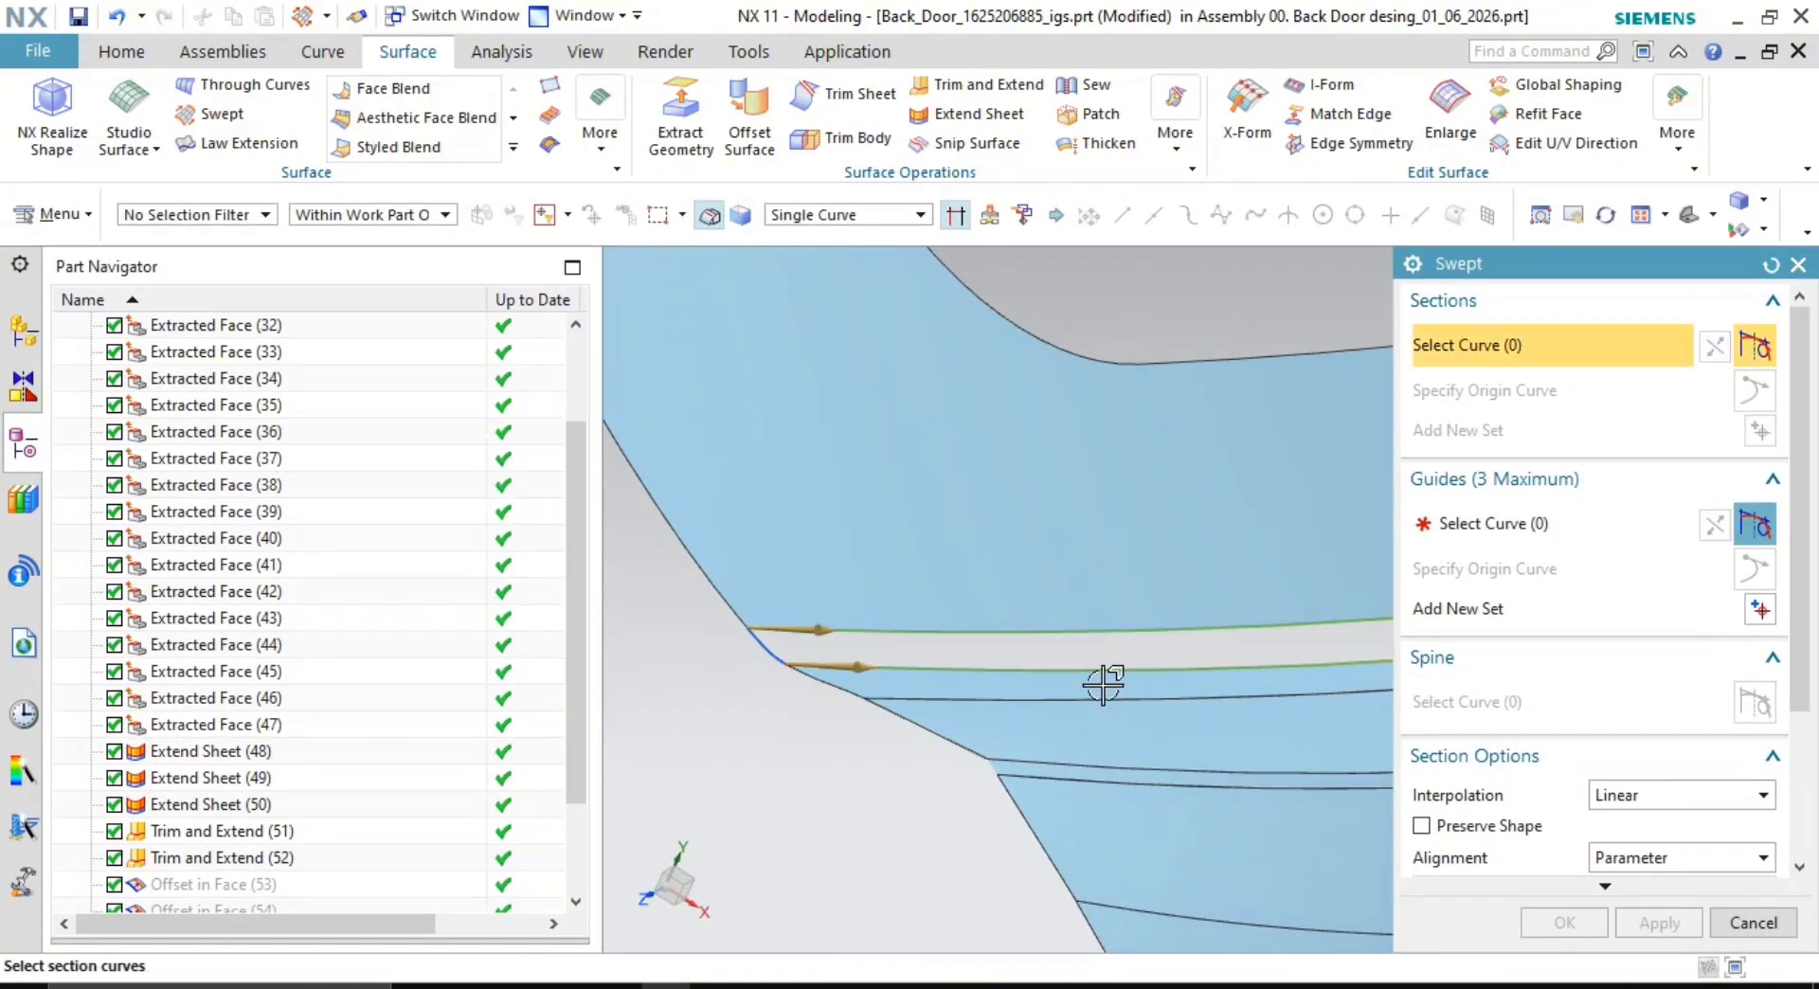
- Use the bridge curve and the far curved edge as the sweep's two guide curves
click(1579, 534)
scroll(757, 611, up, 3)
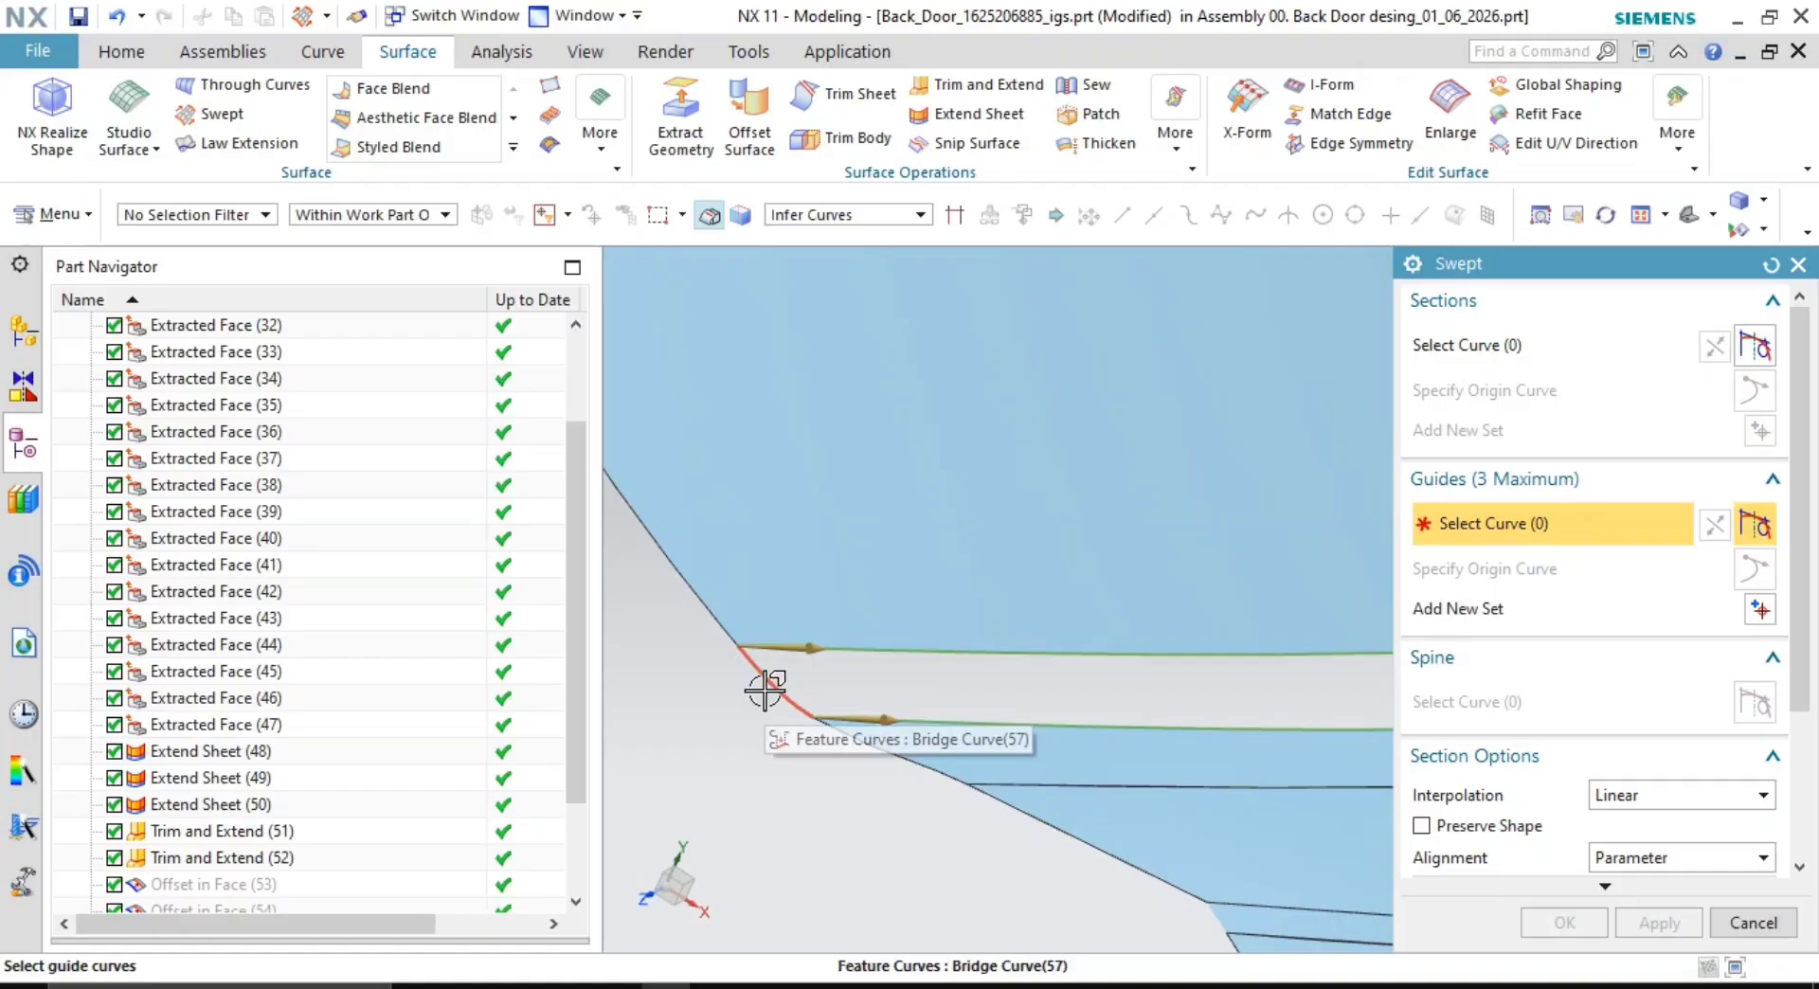
click(764, 690)
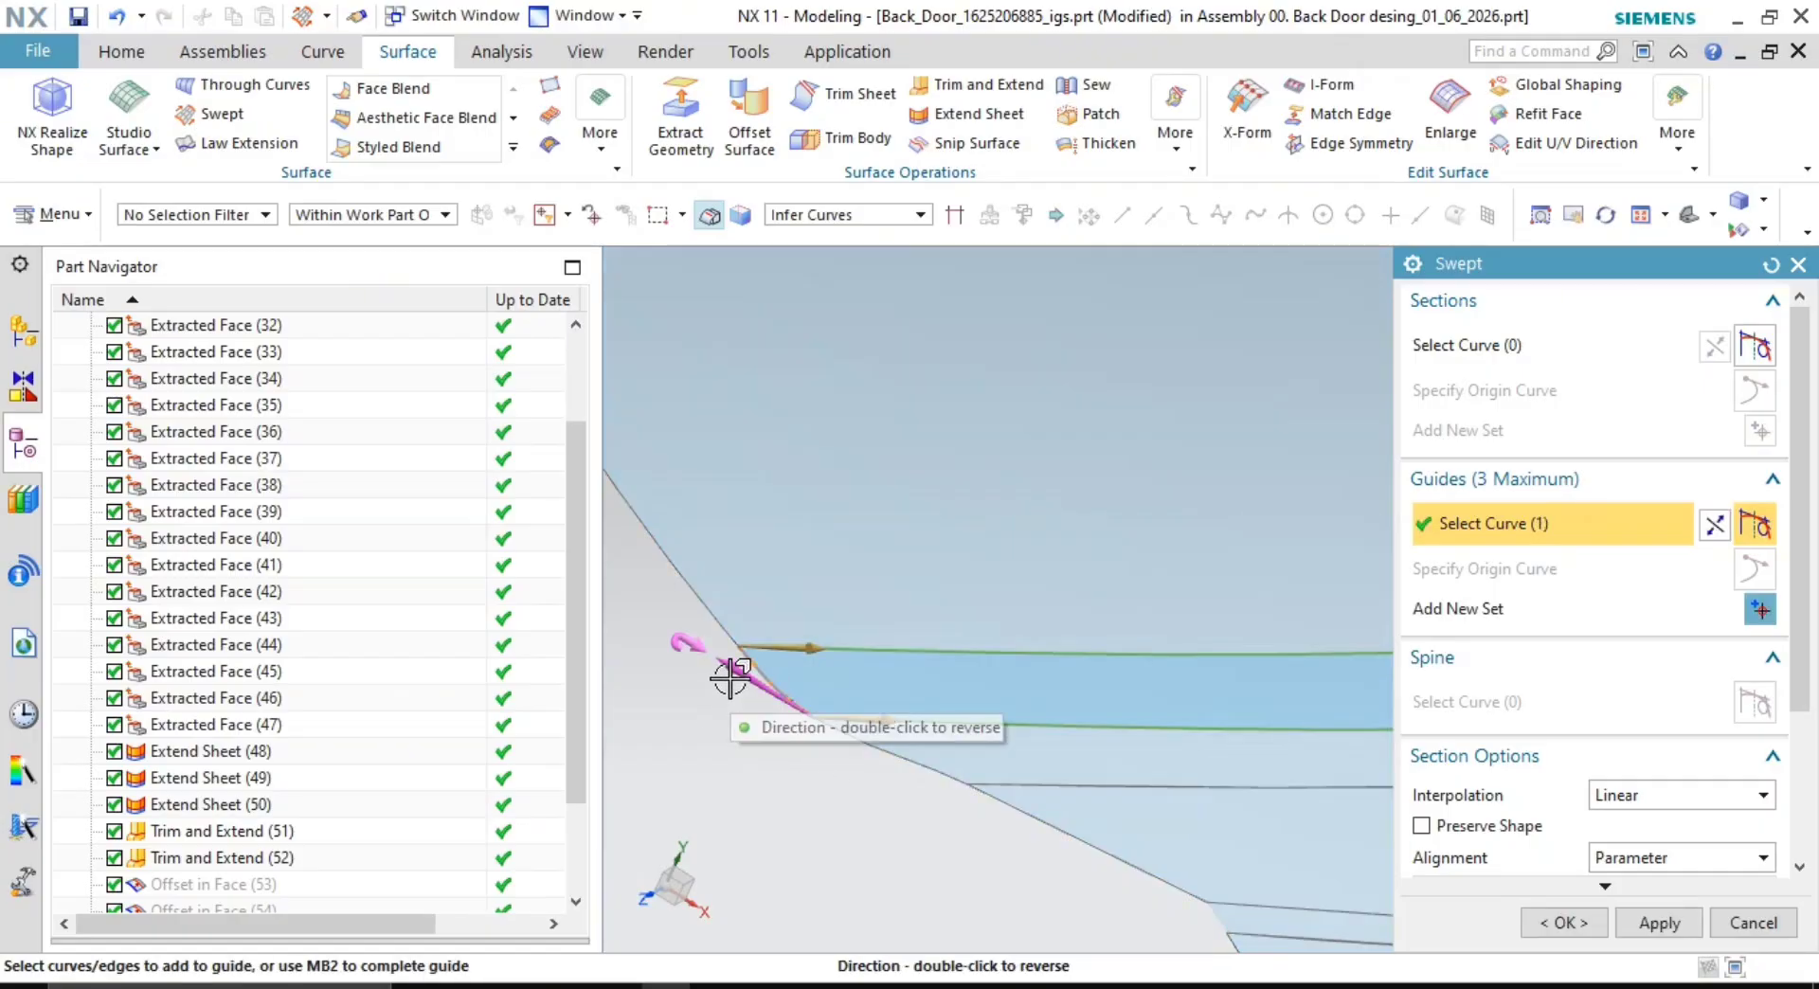
middle_click(777, 729)
scroll(978, 735, down, 5)
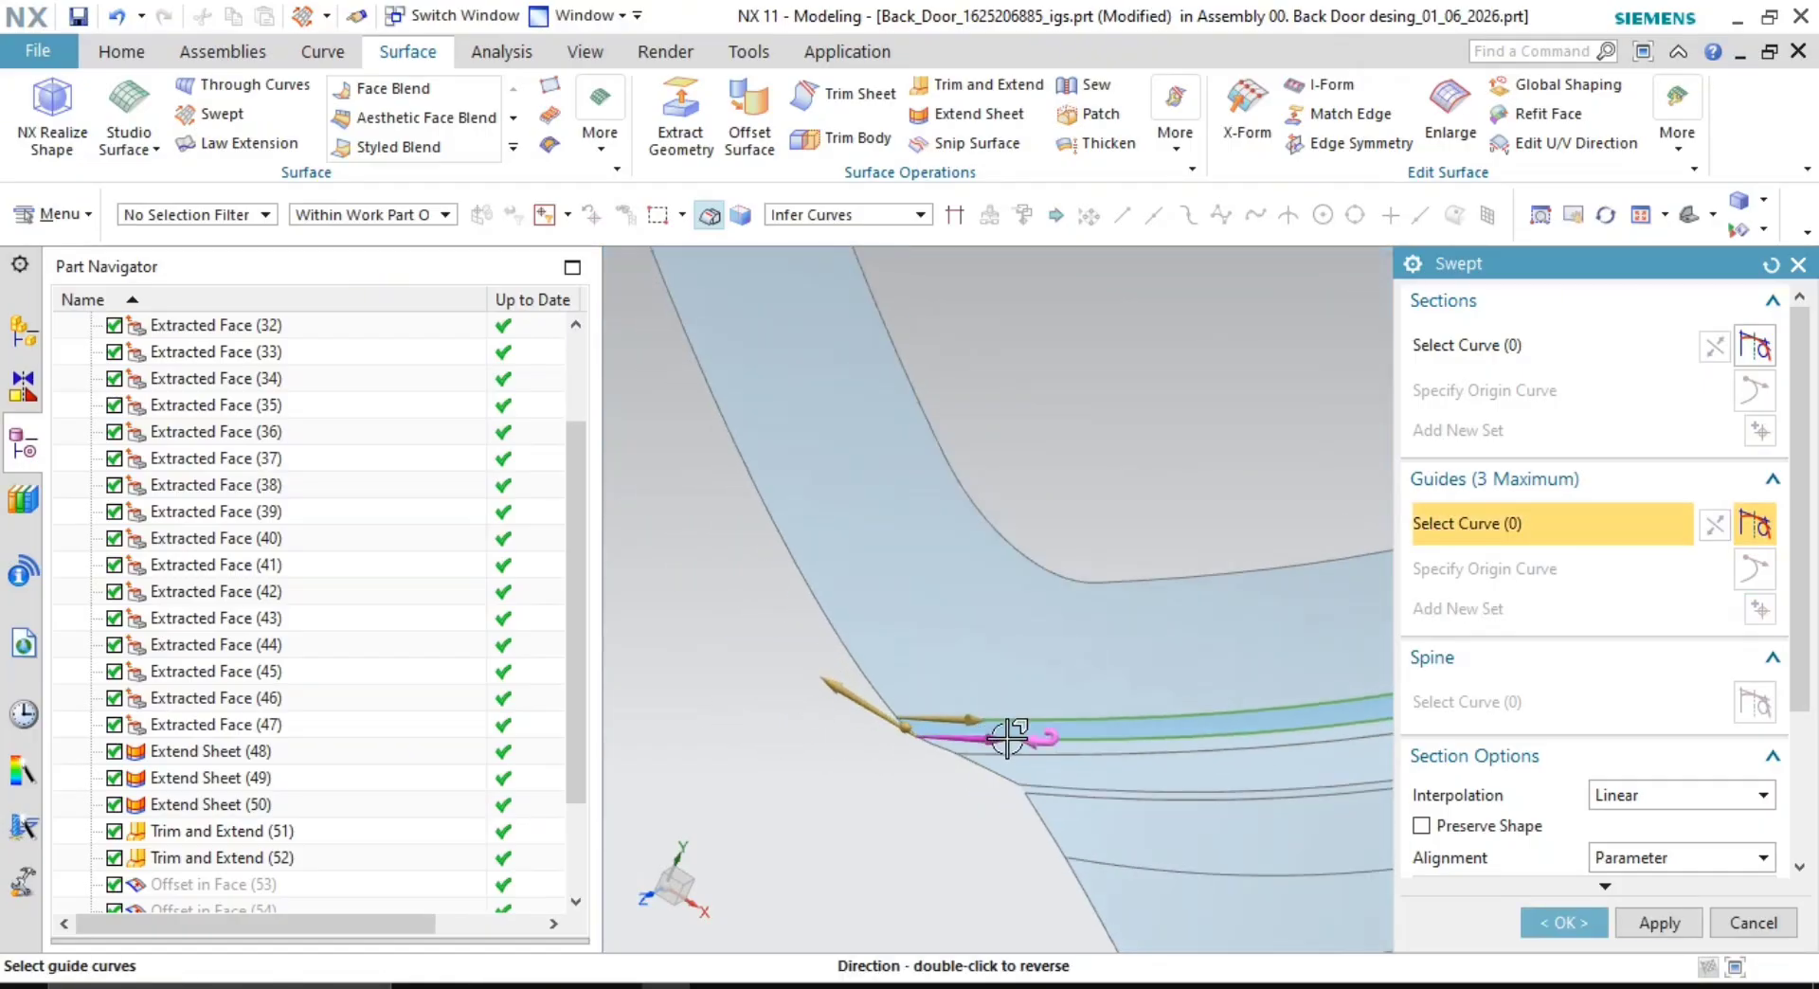
shift+middle_drag(1222, 744, 872, 767)
scroll(886, 765, down, 3)
scroll(1070, 739, up, 5)
scroll(1386, 600, up, 2)
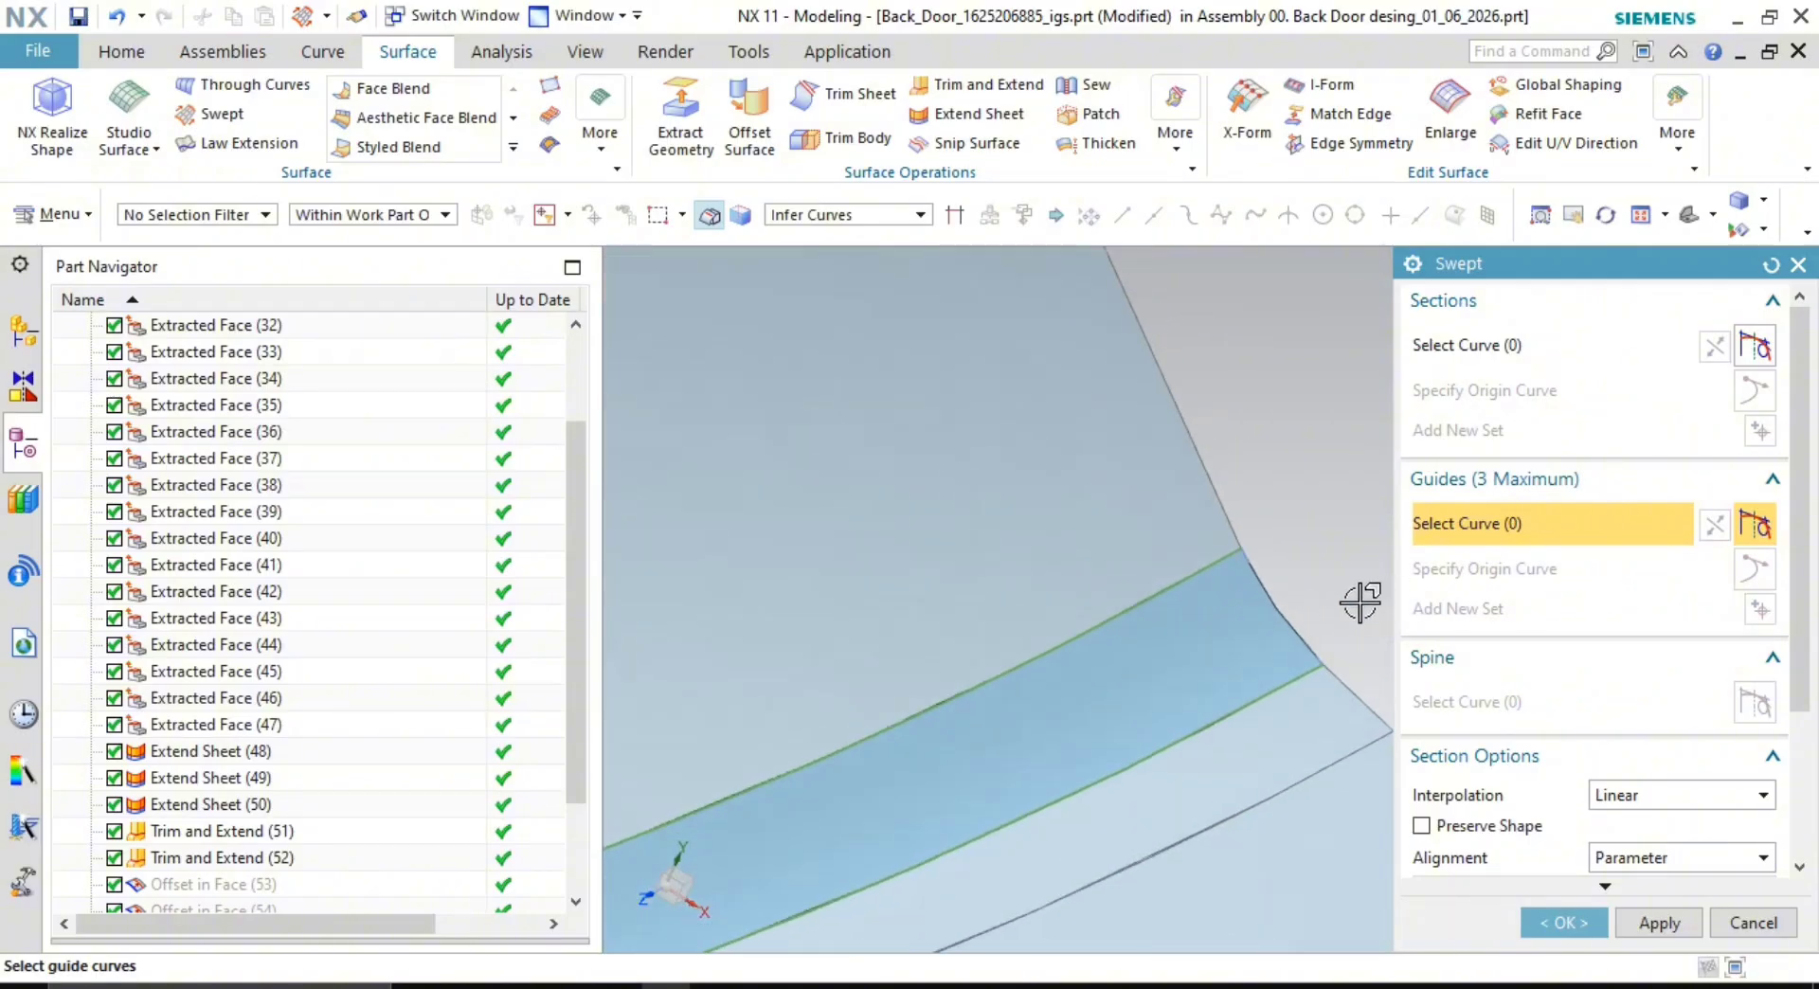
scroll(1360, 603, up, 1)
click(1267, 626)
scroll(1279, 722, down, 3)
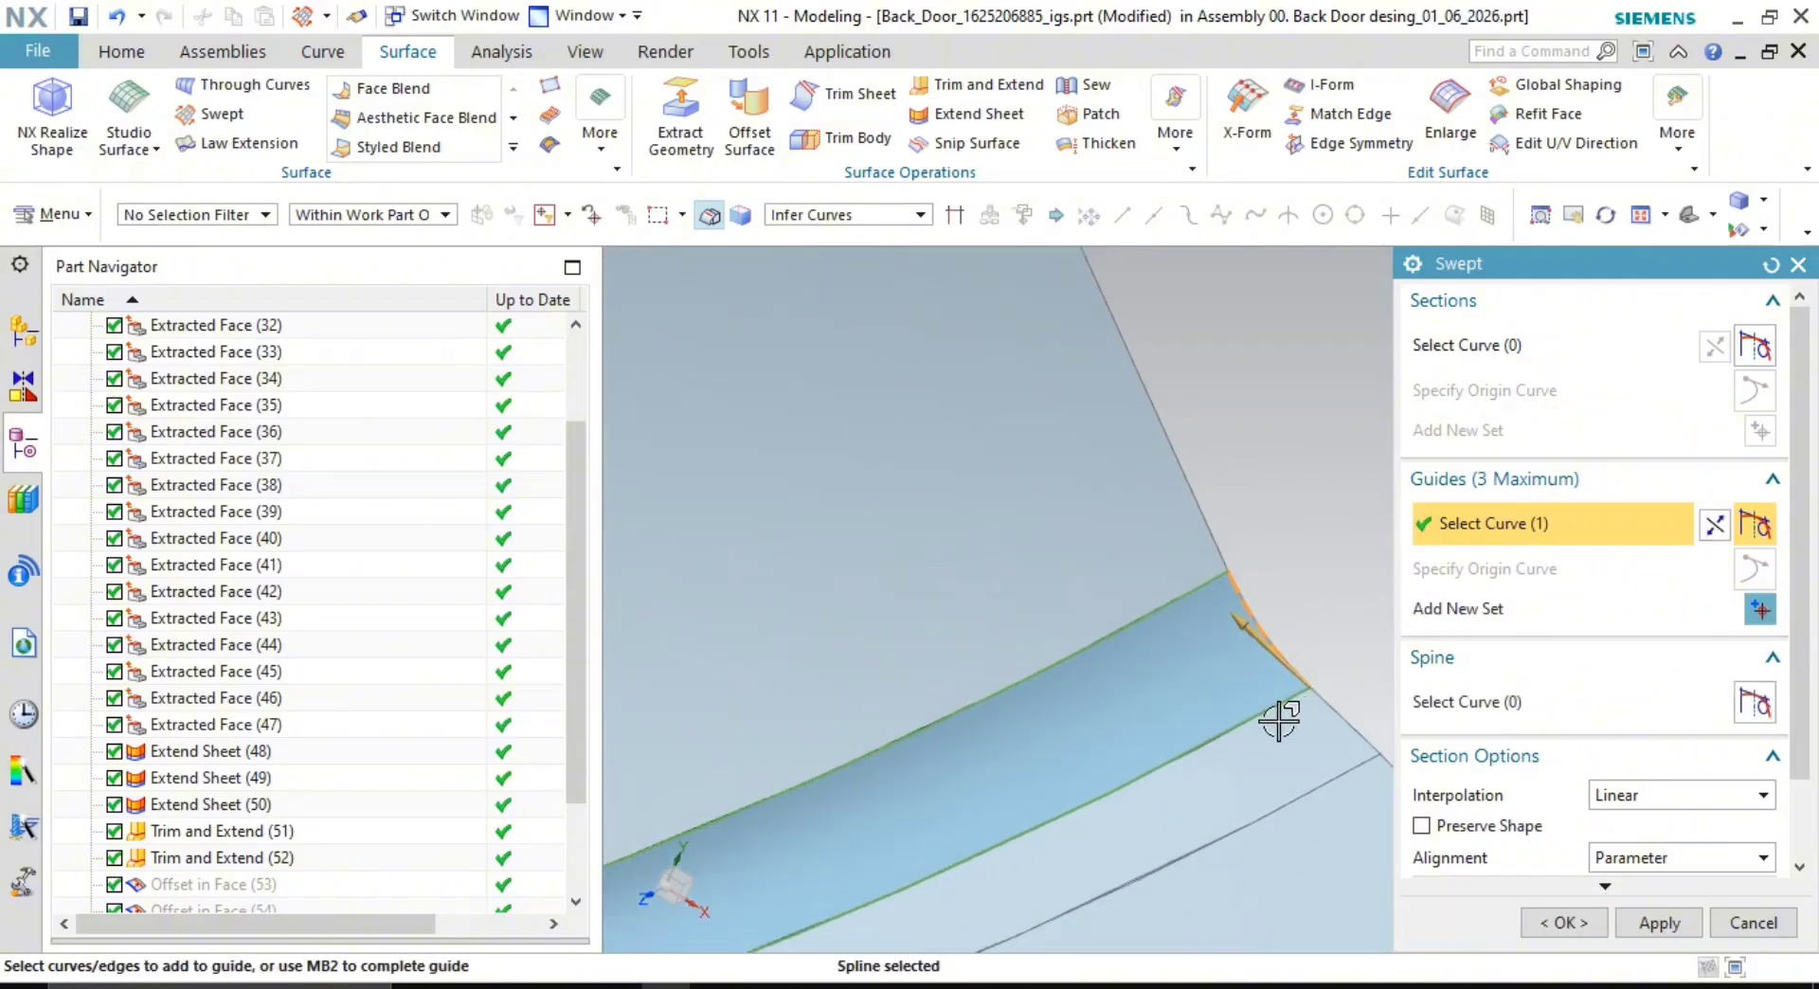
shift+middle_drag(1232, 787, 1210, 536)
scroll(1345, 379, down, 4)
shift+middle_drag(891, 512, 1195, 488)
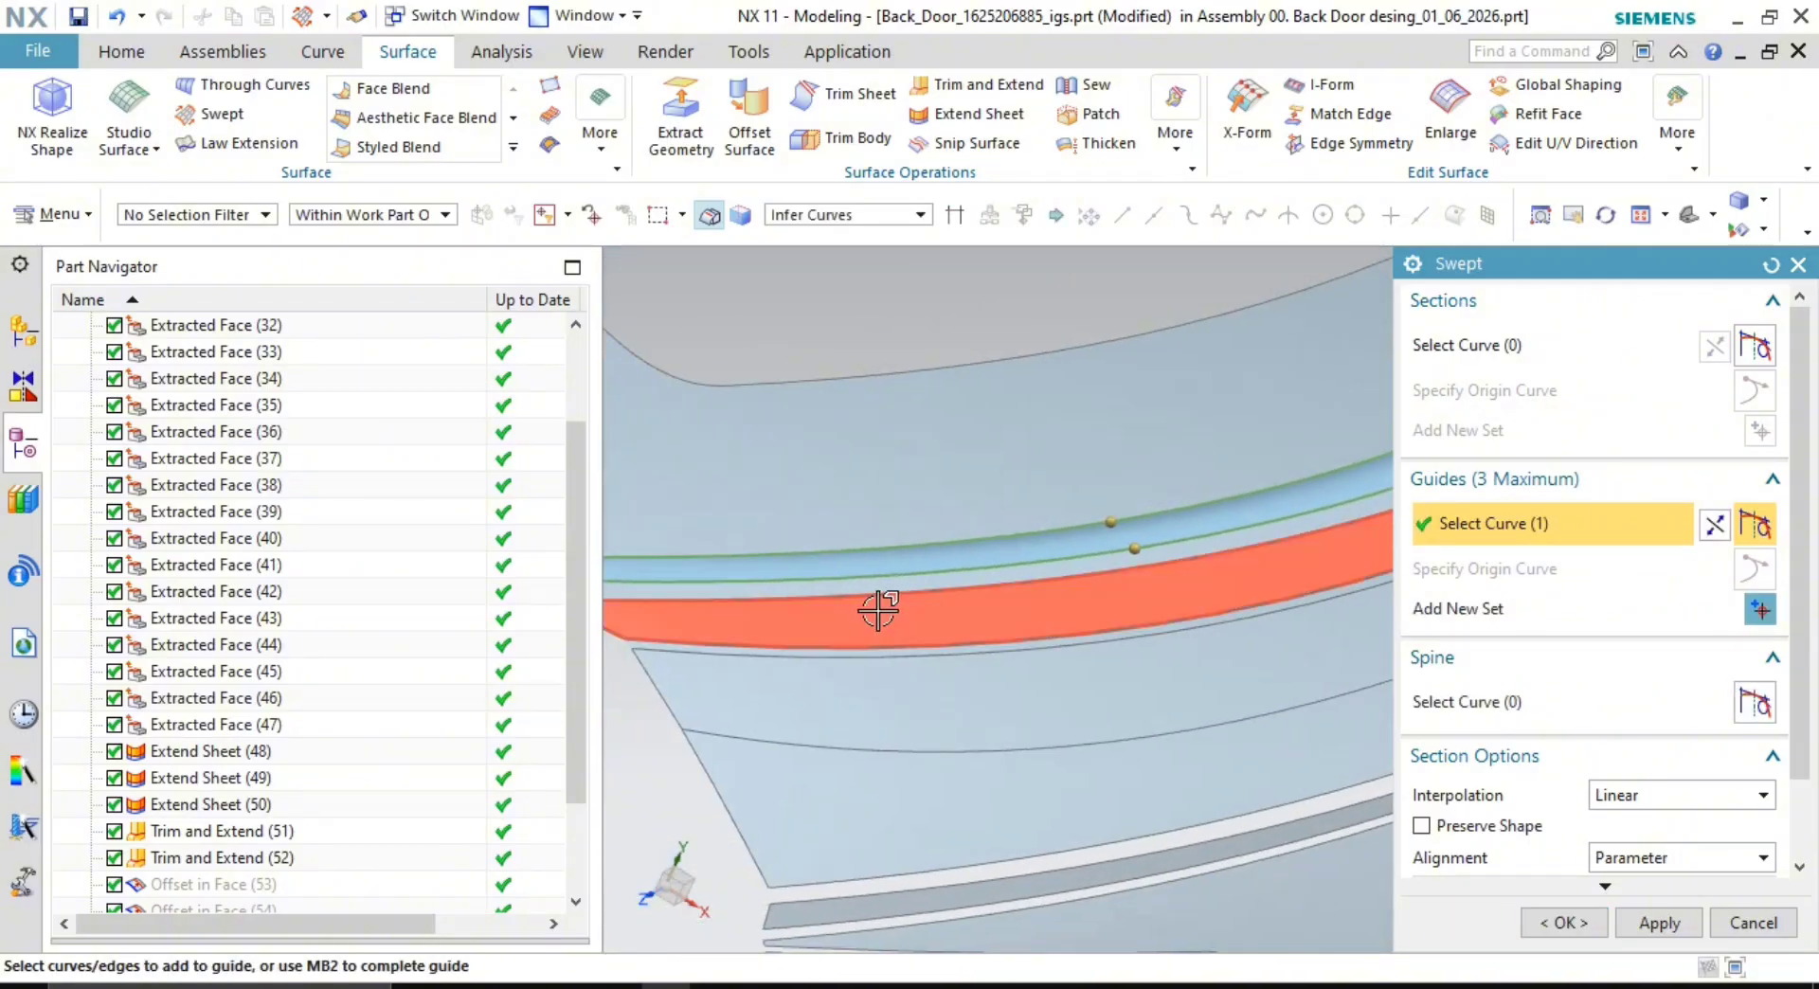
shift+middle_drag(877, 609, 1032, 596)
- Create the Swept (59) surface filling the gap and close the Swept tool
click(1665, 933)
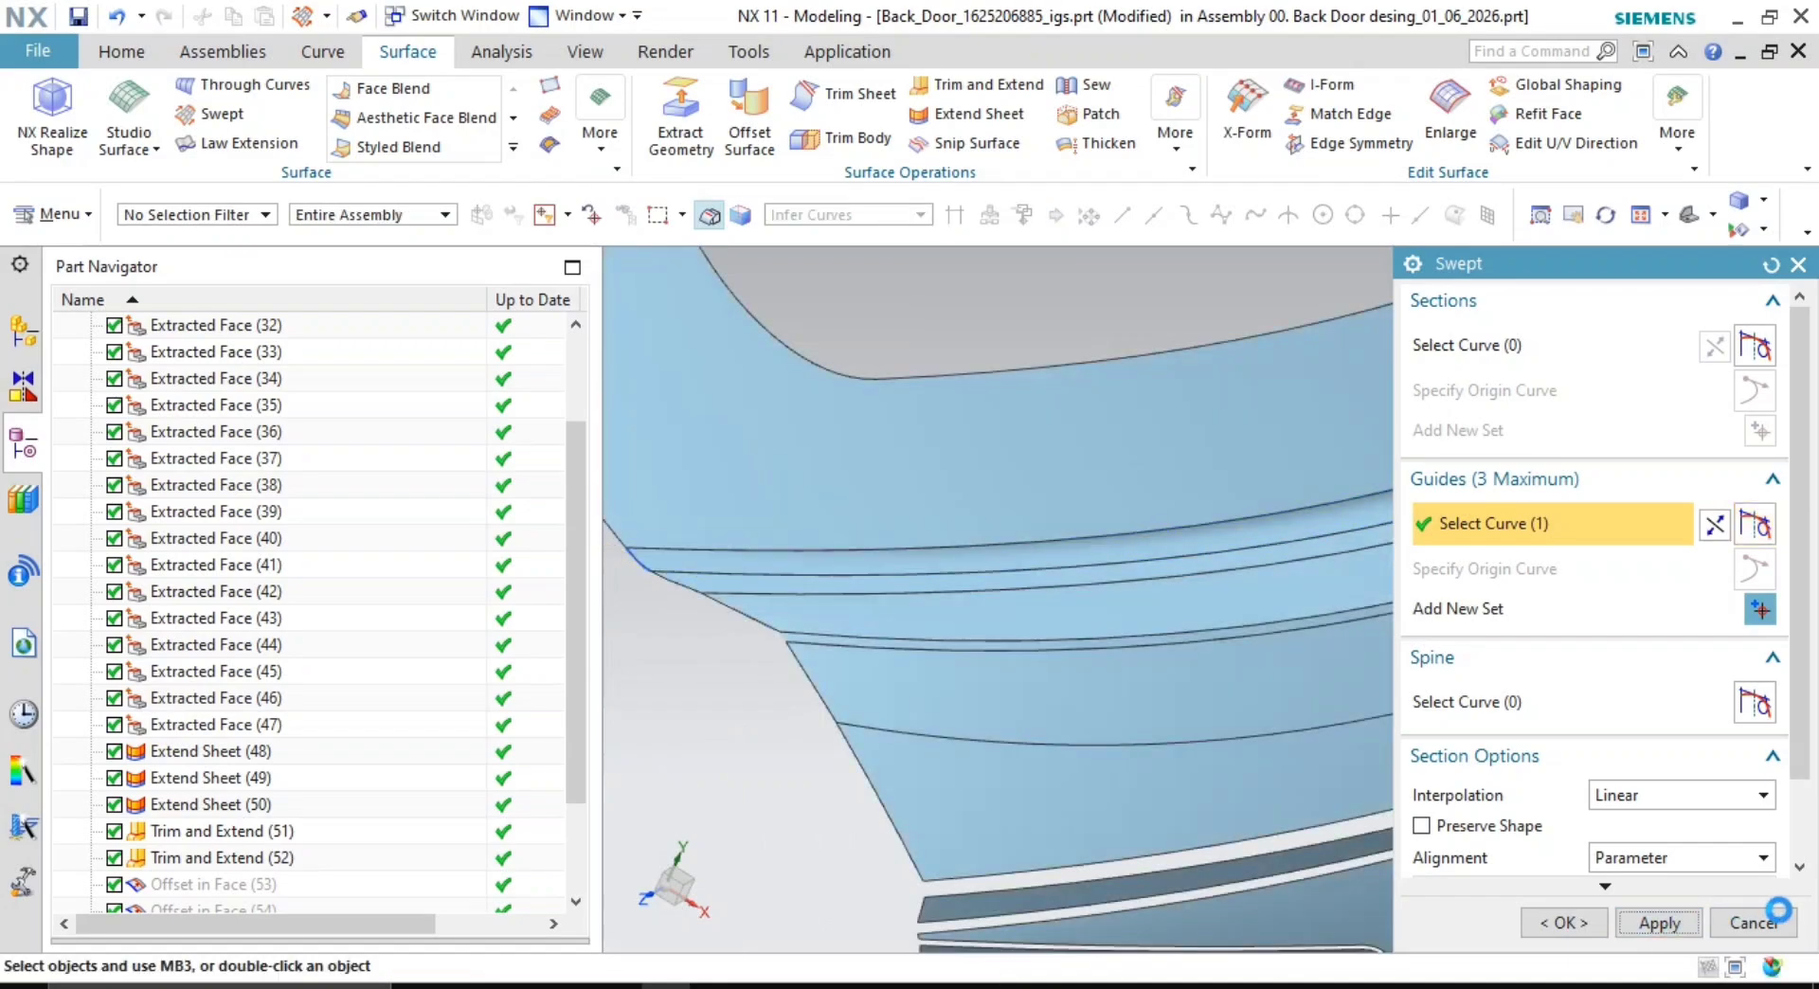
click(1732, 919)
scroll(1162, 551, up, 4)
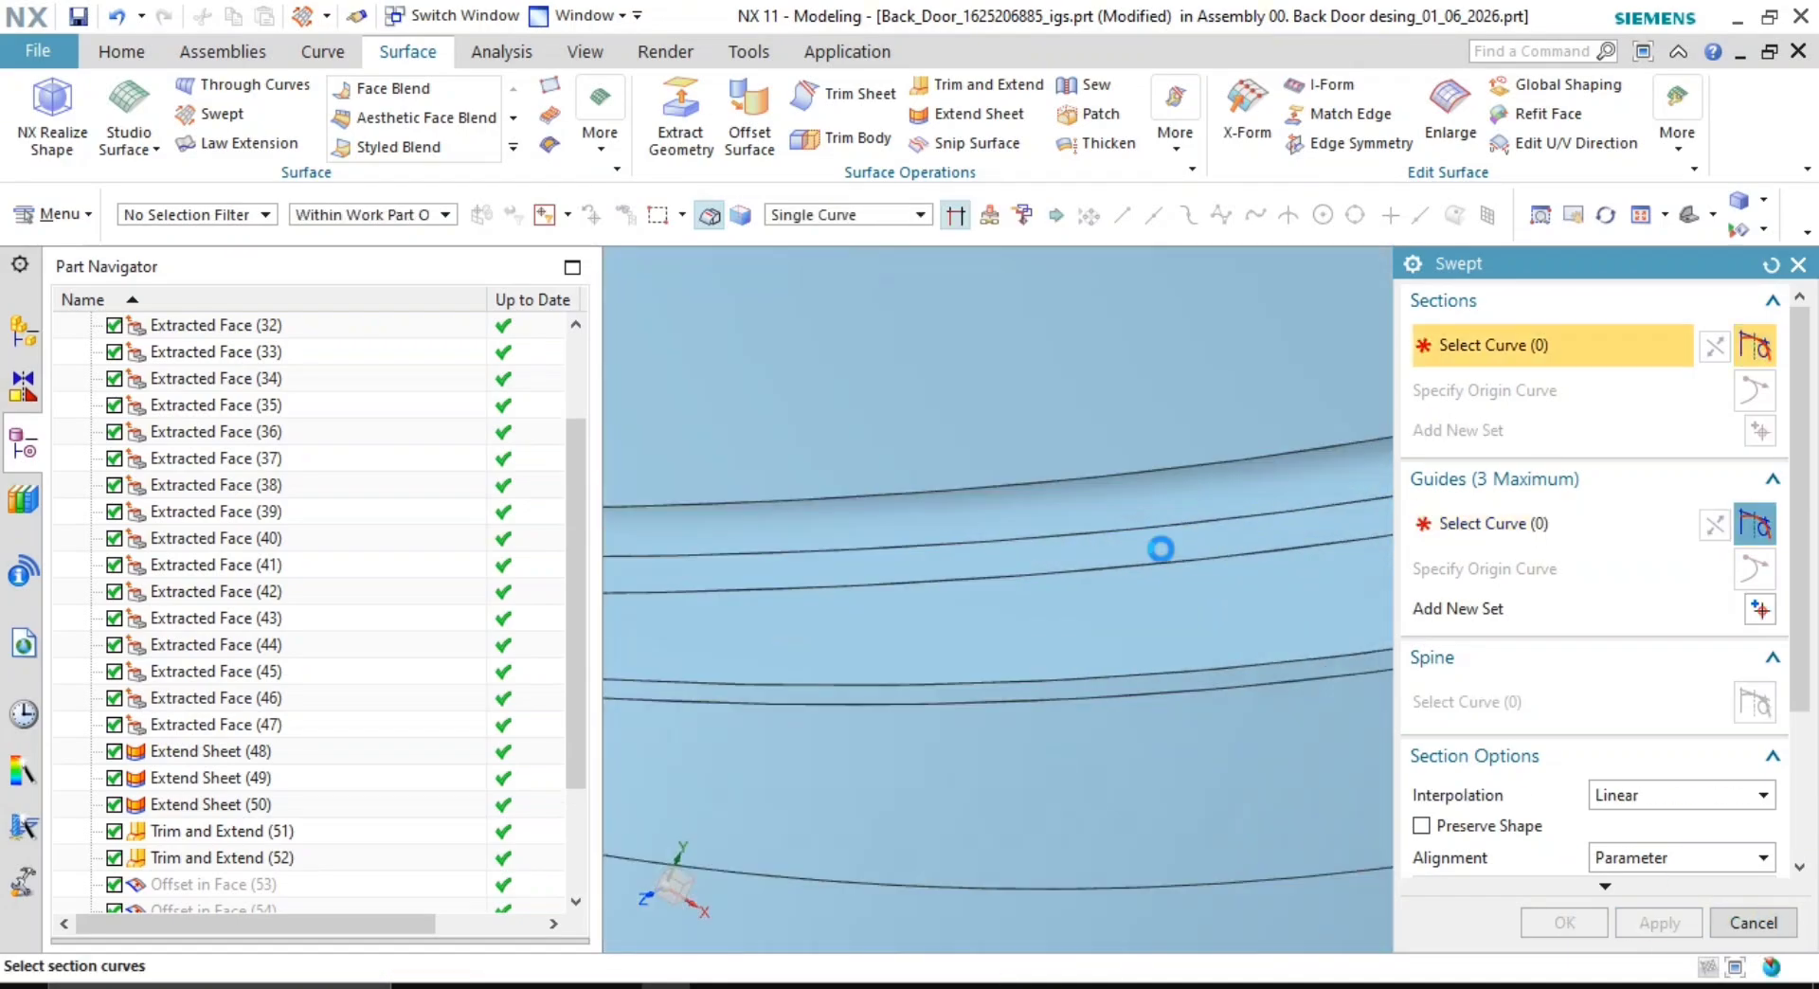
middle_drag(1165, 549, 1227, 542)
scroll(1409, 530, up, 6)
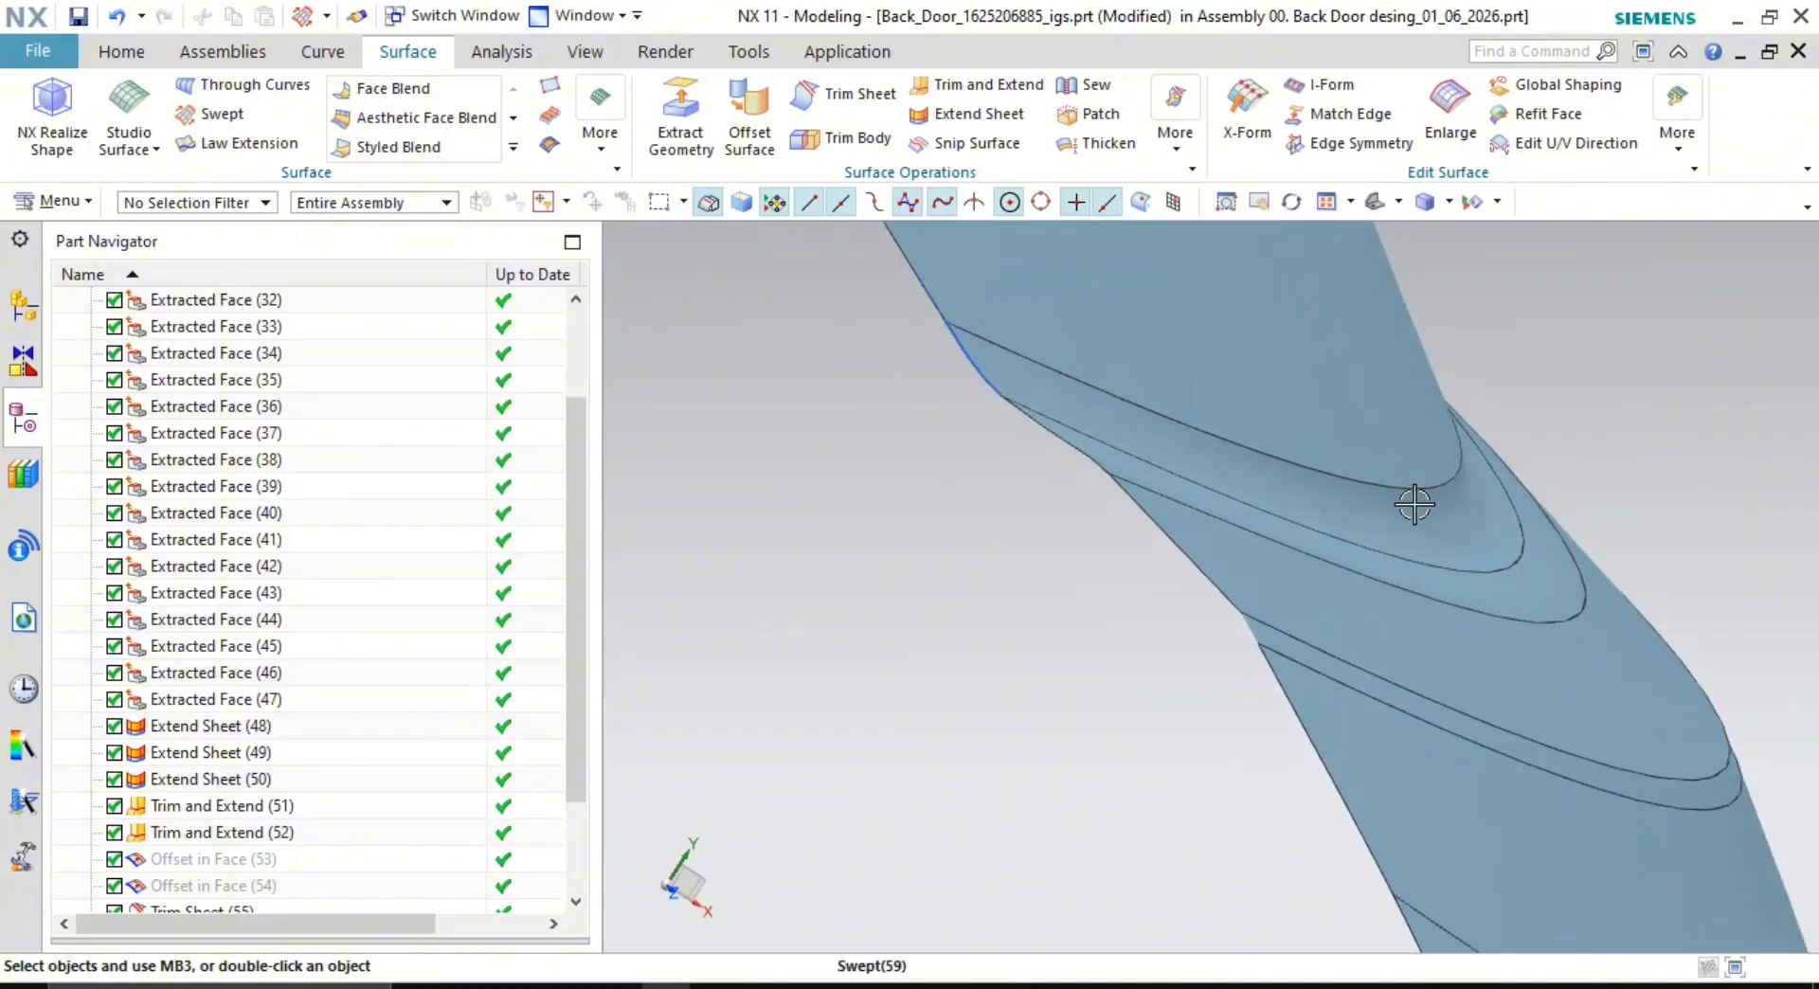
- Select Swept (59) and orbit the door to inspect the filled corner gap
scroll(363, 800, down, 2)
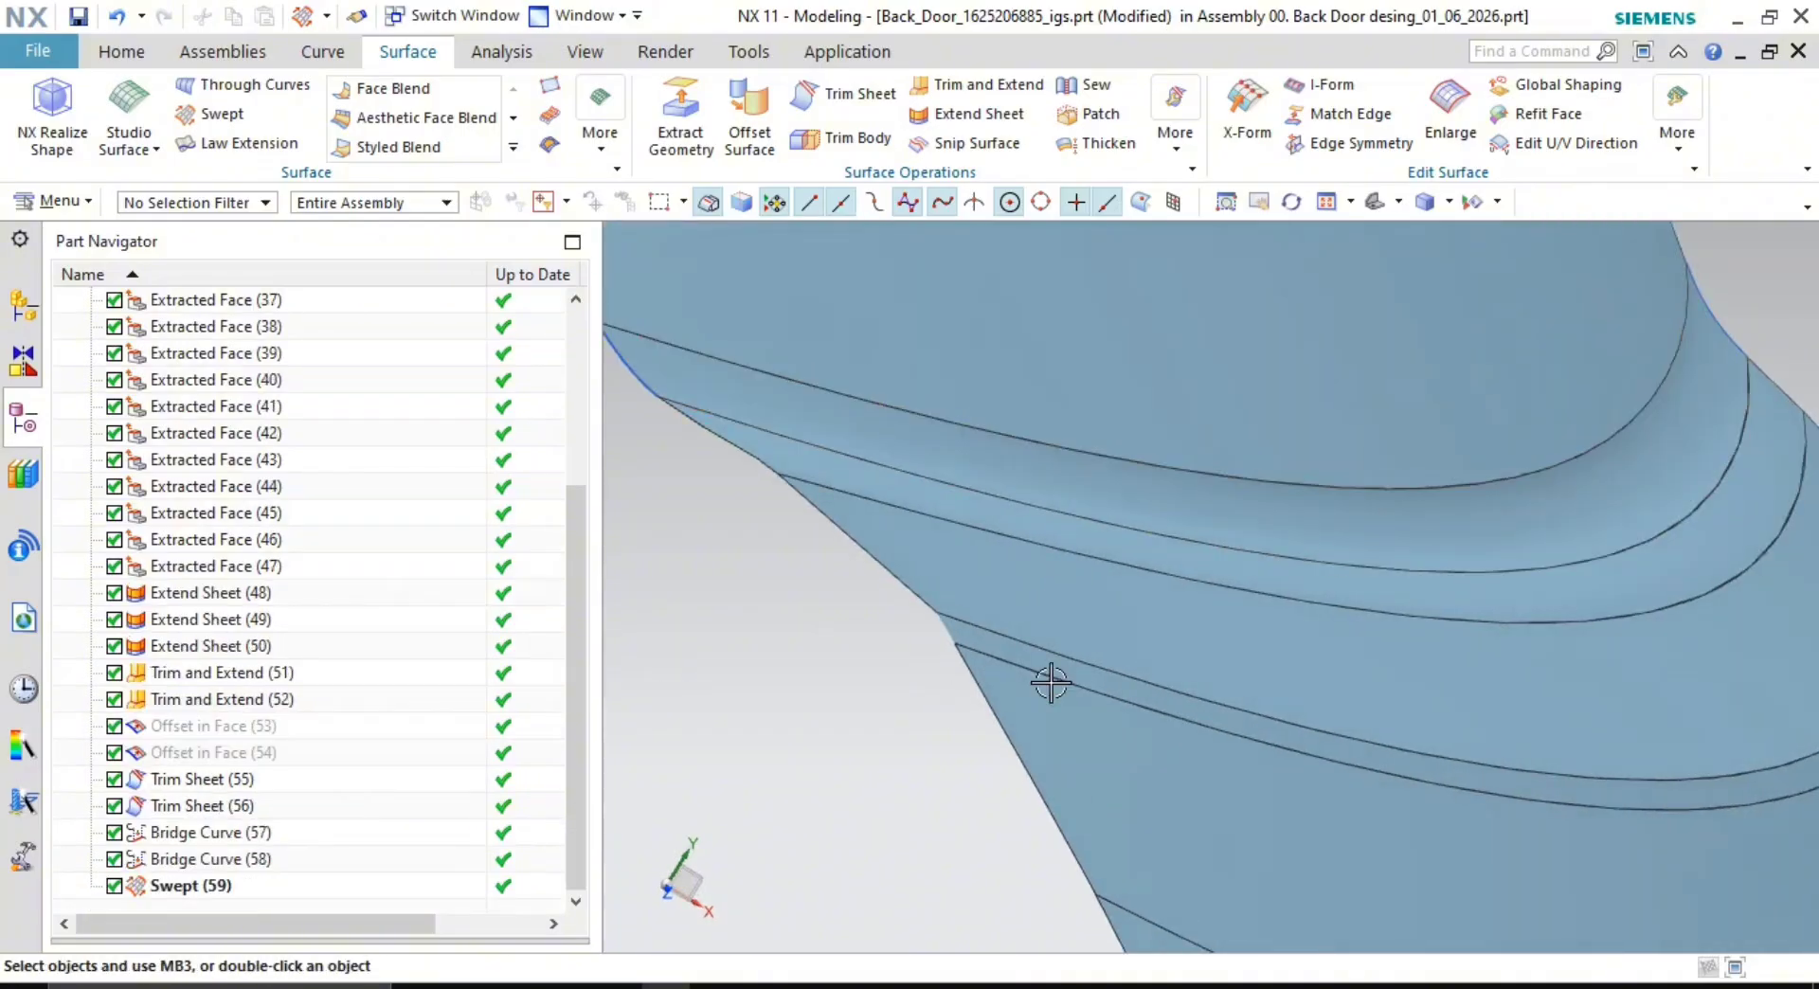
click(1486, 532)
middle_drag(1486, 531, 1270, 523)
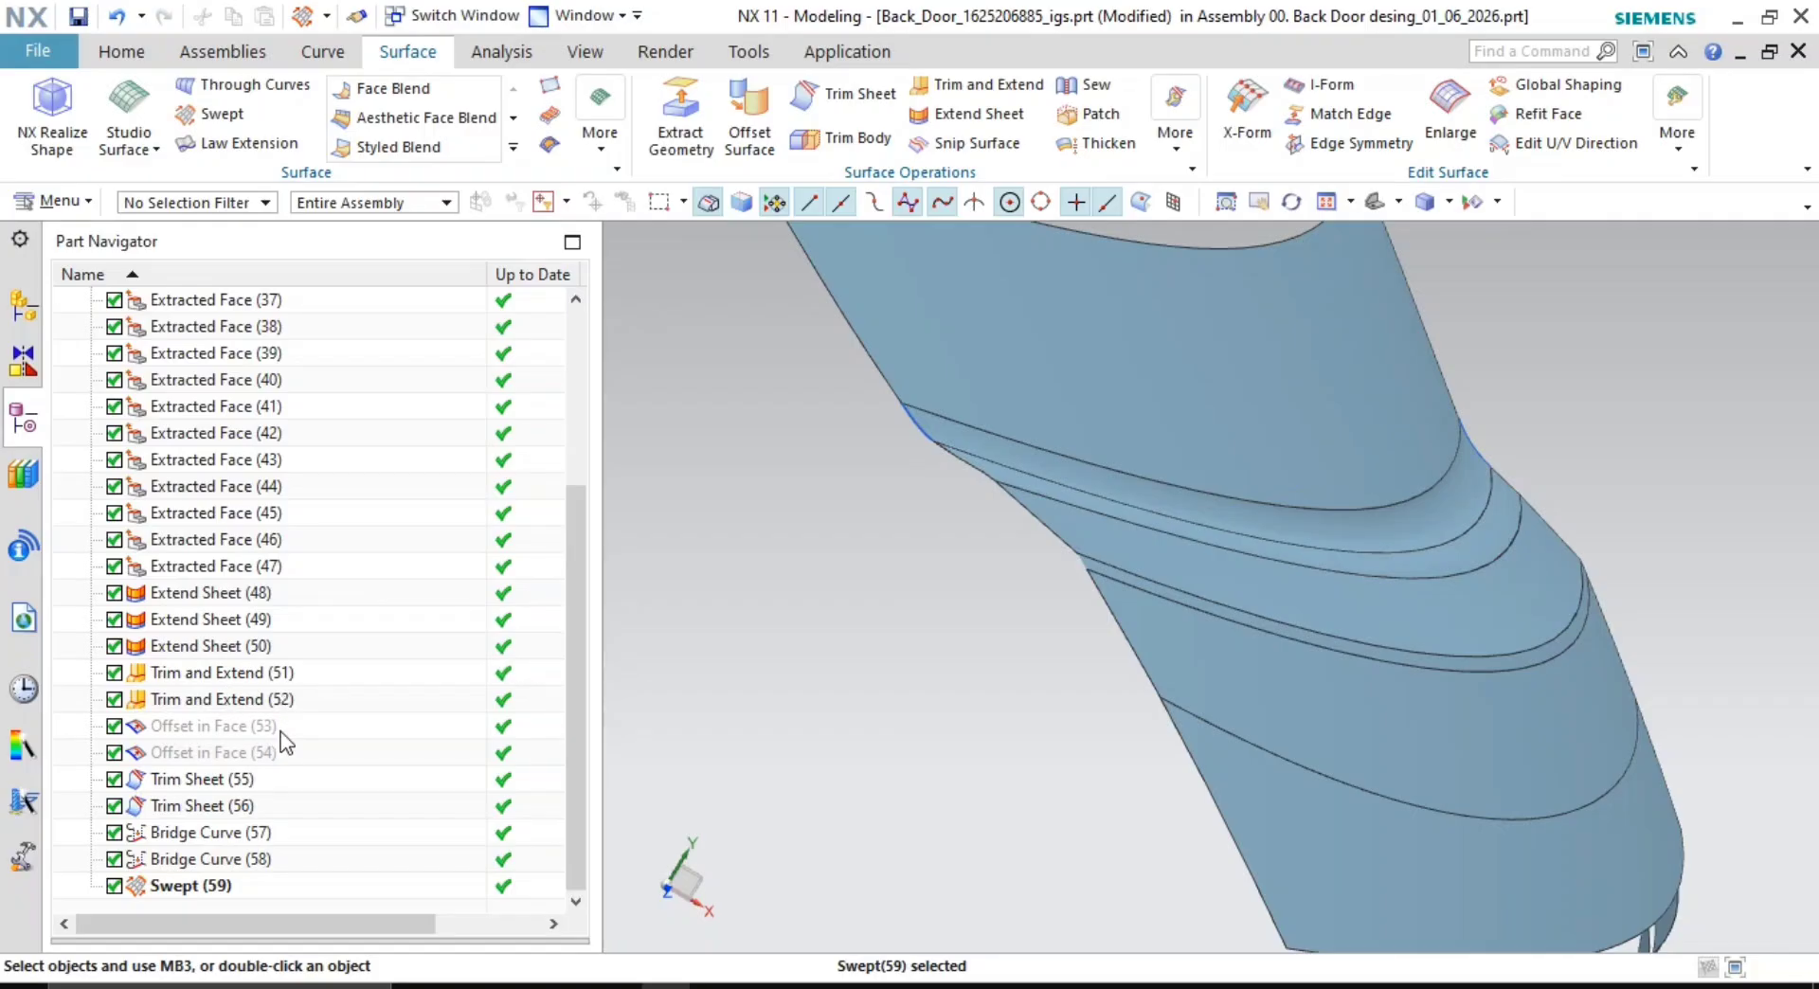
middle_drag(1270, 620, 1092, 675)
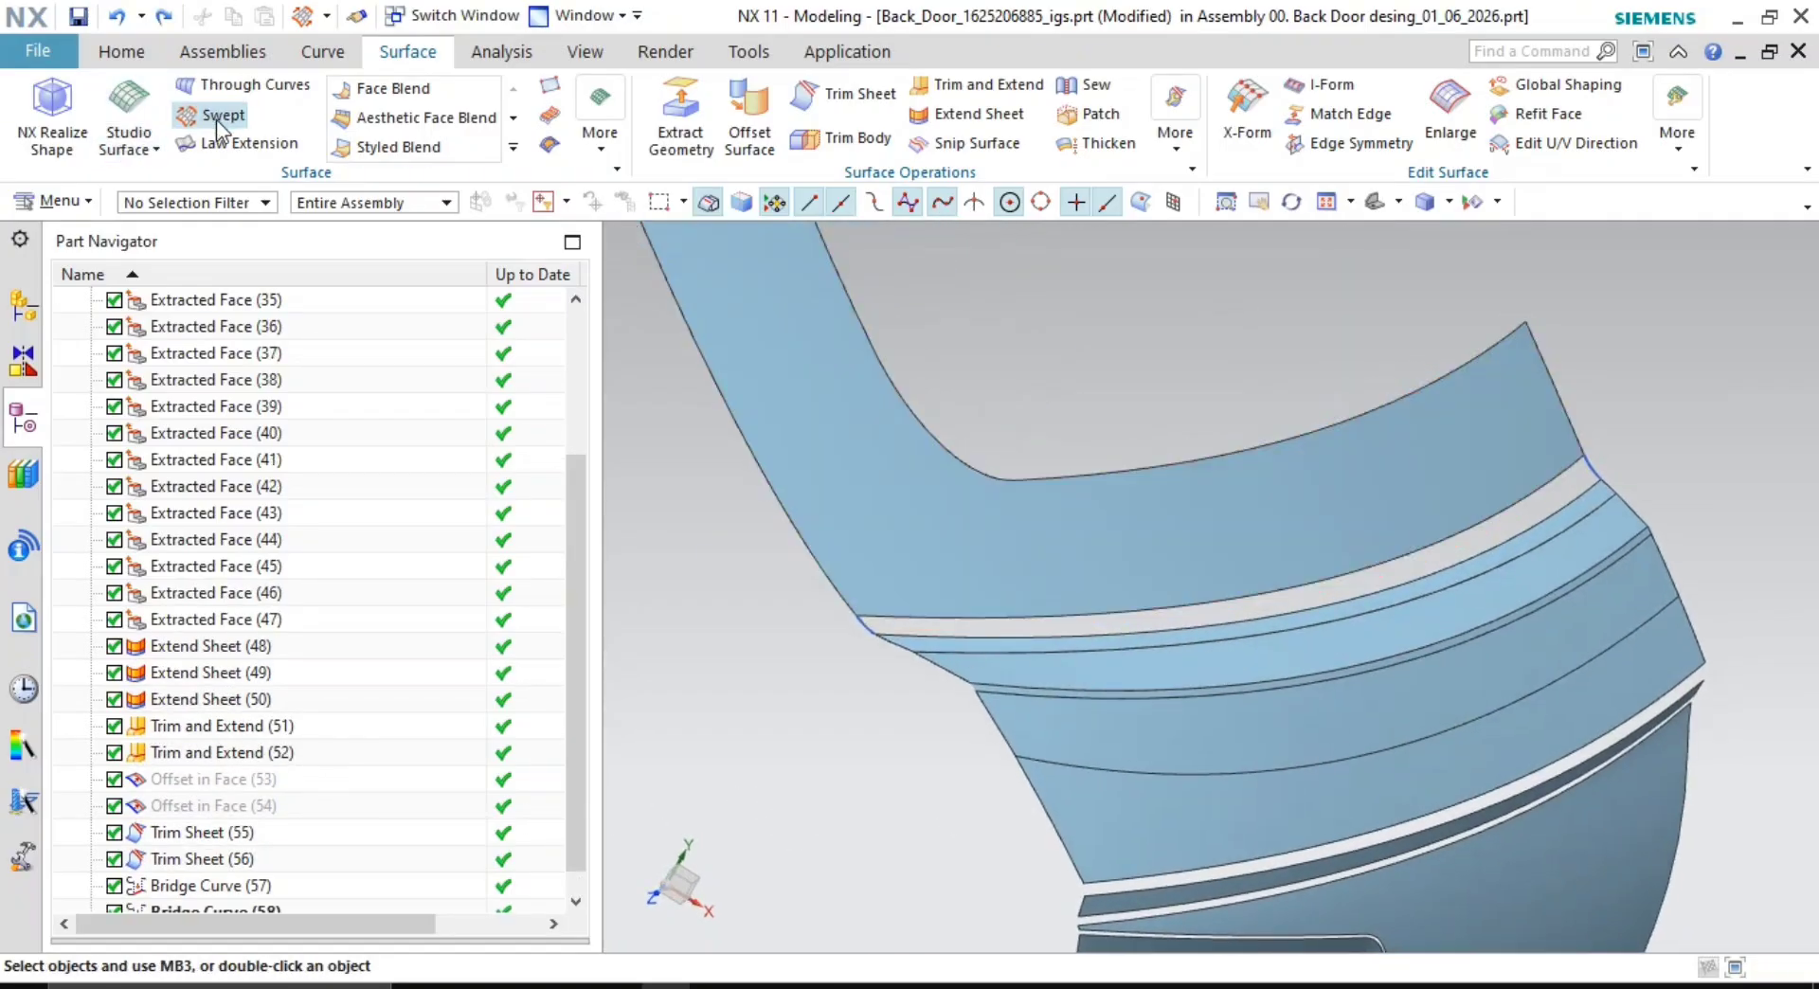
scroll(859, 600, up, 6)
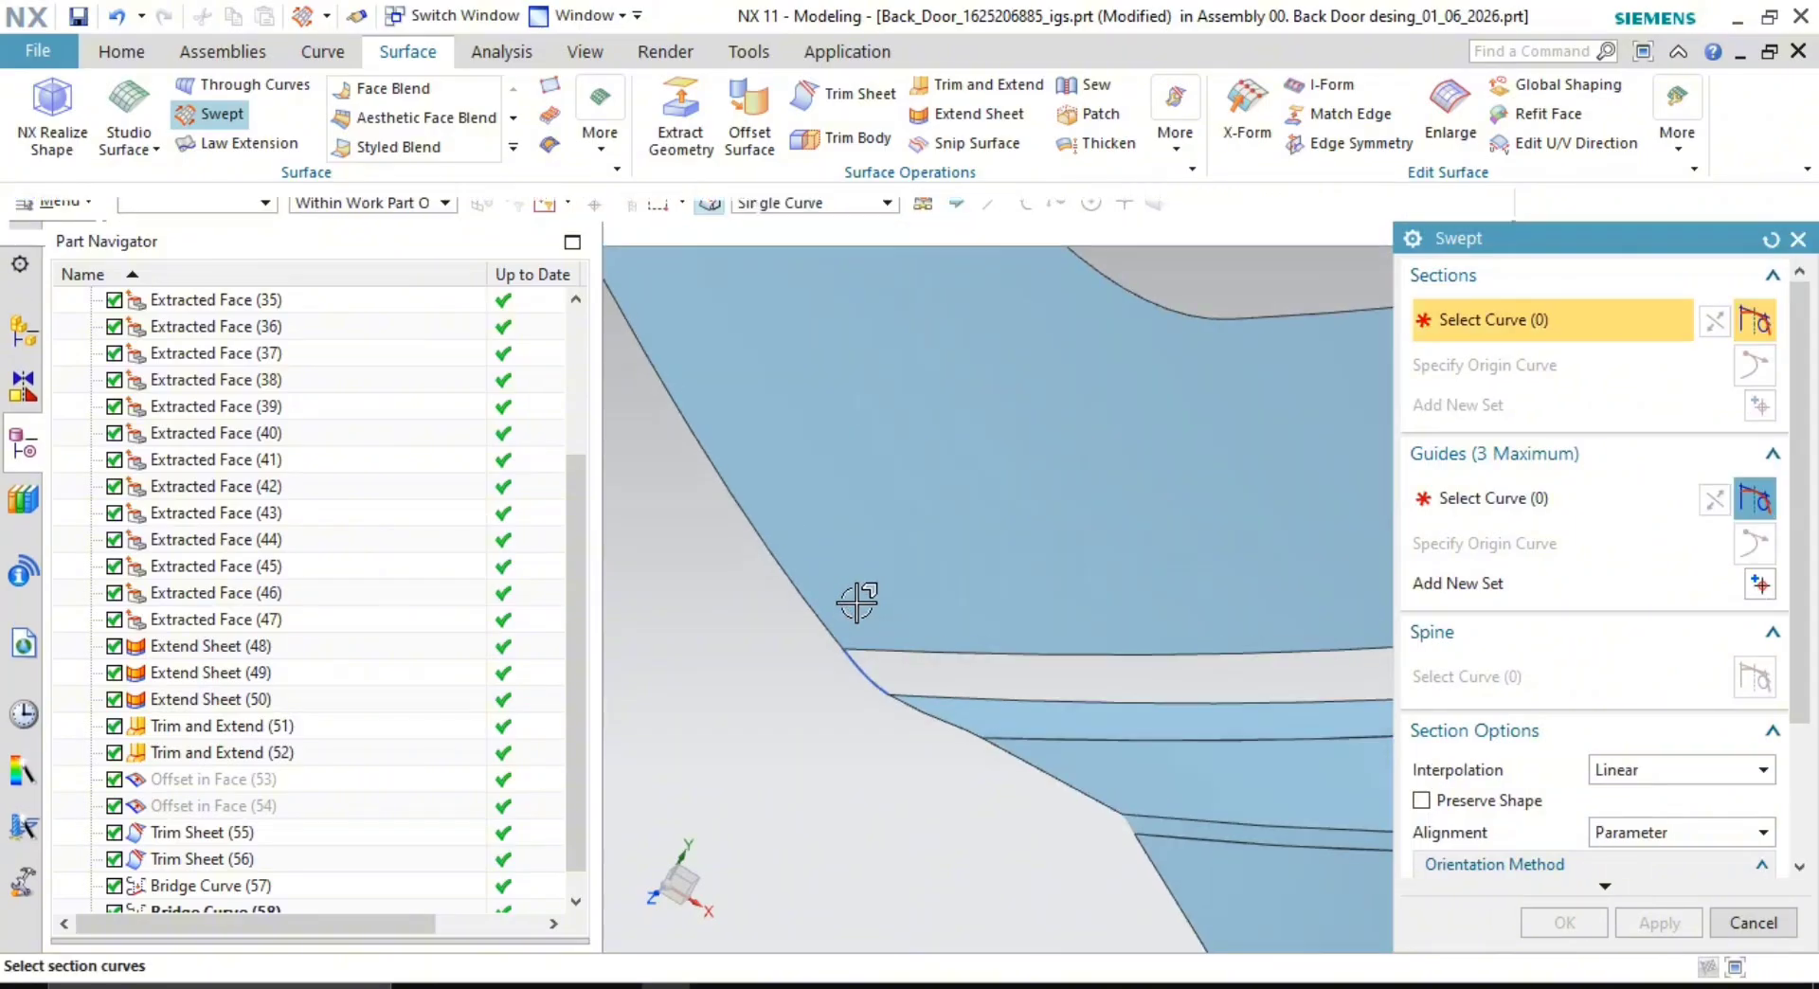
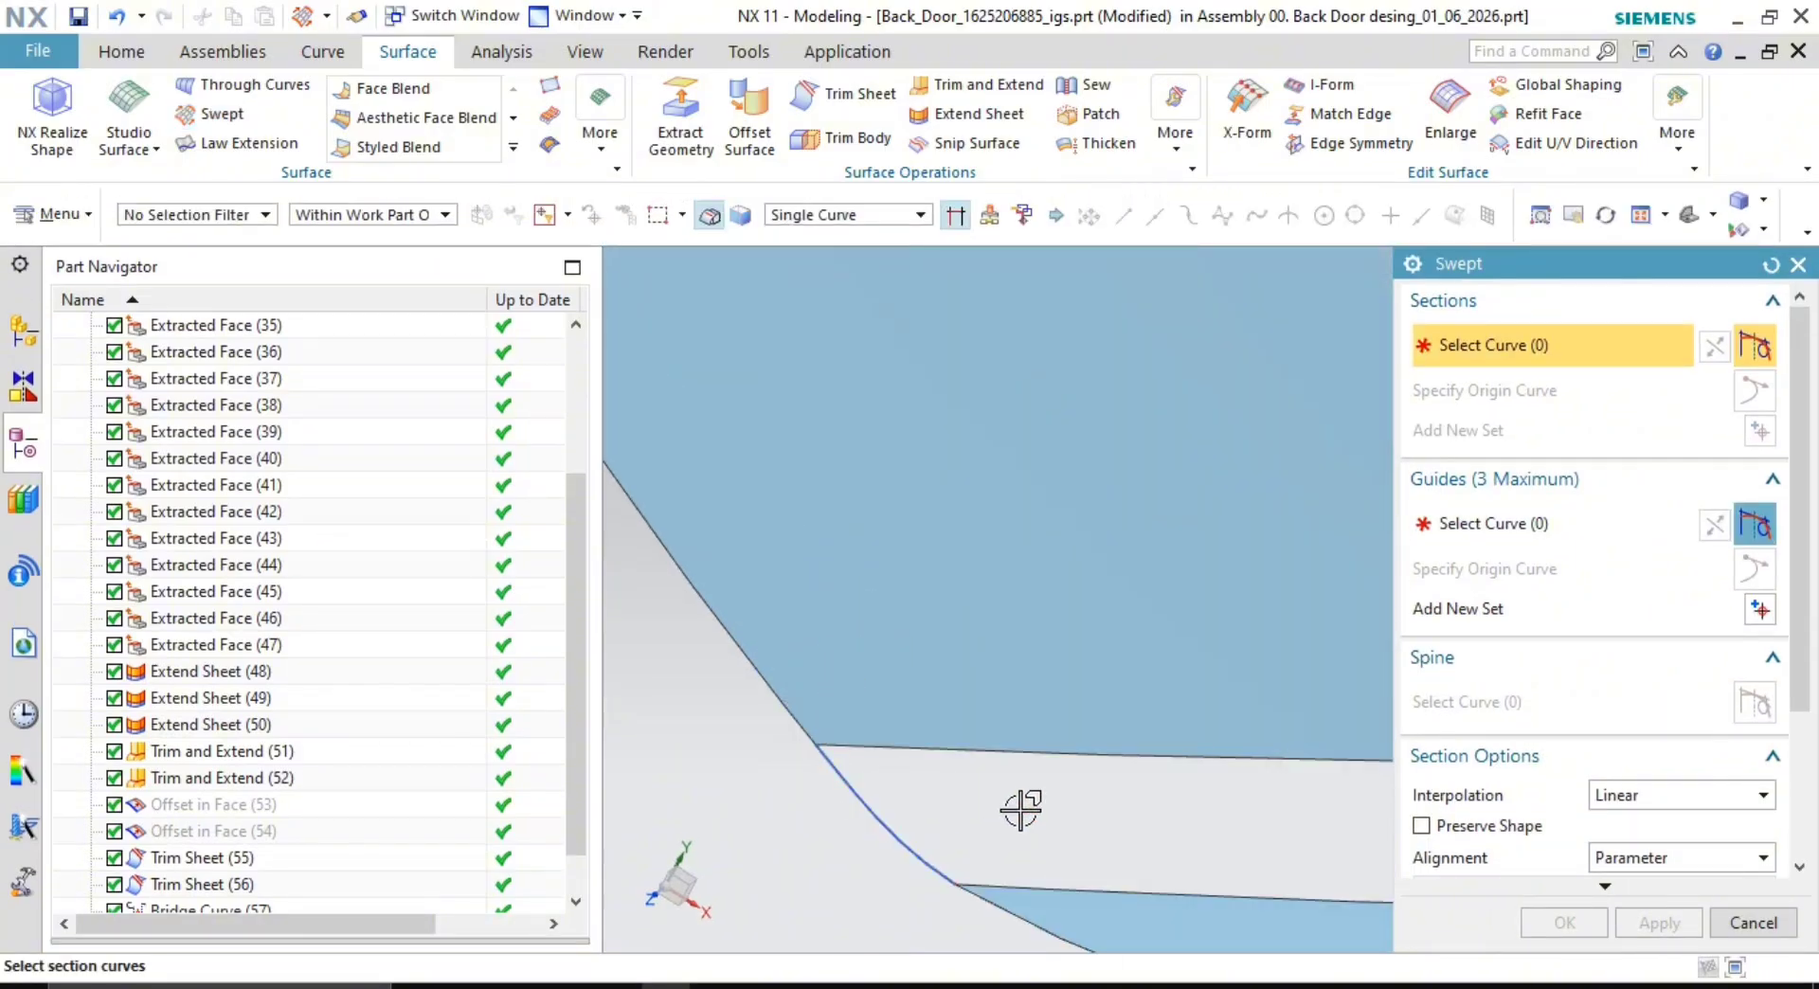
- Pick Bridge Curve (57) and Bridge Curve (58) as the sweep's two sections
scroll(1021, 810, down, 2)
shift+middle_drag(1005, 811, 967, 707)
scroll(968, 701, up, 1)
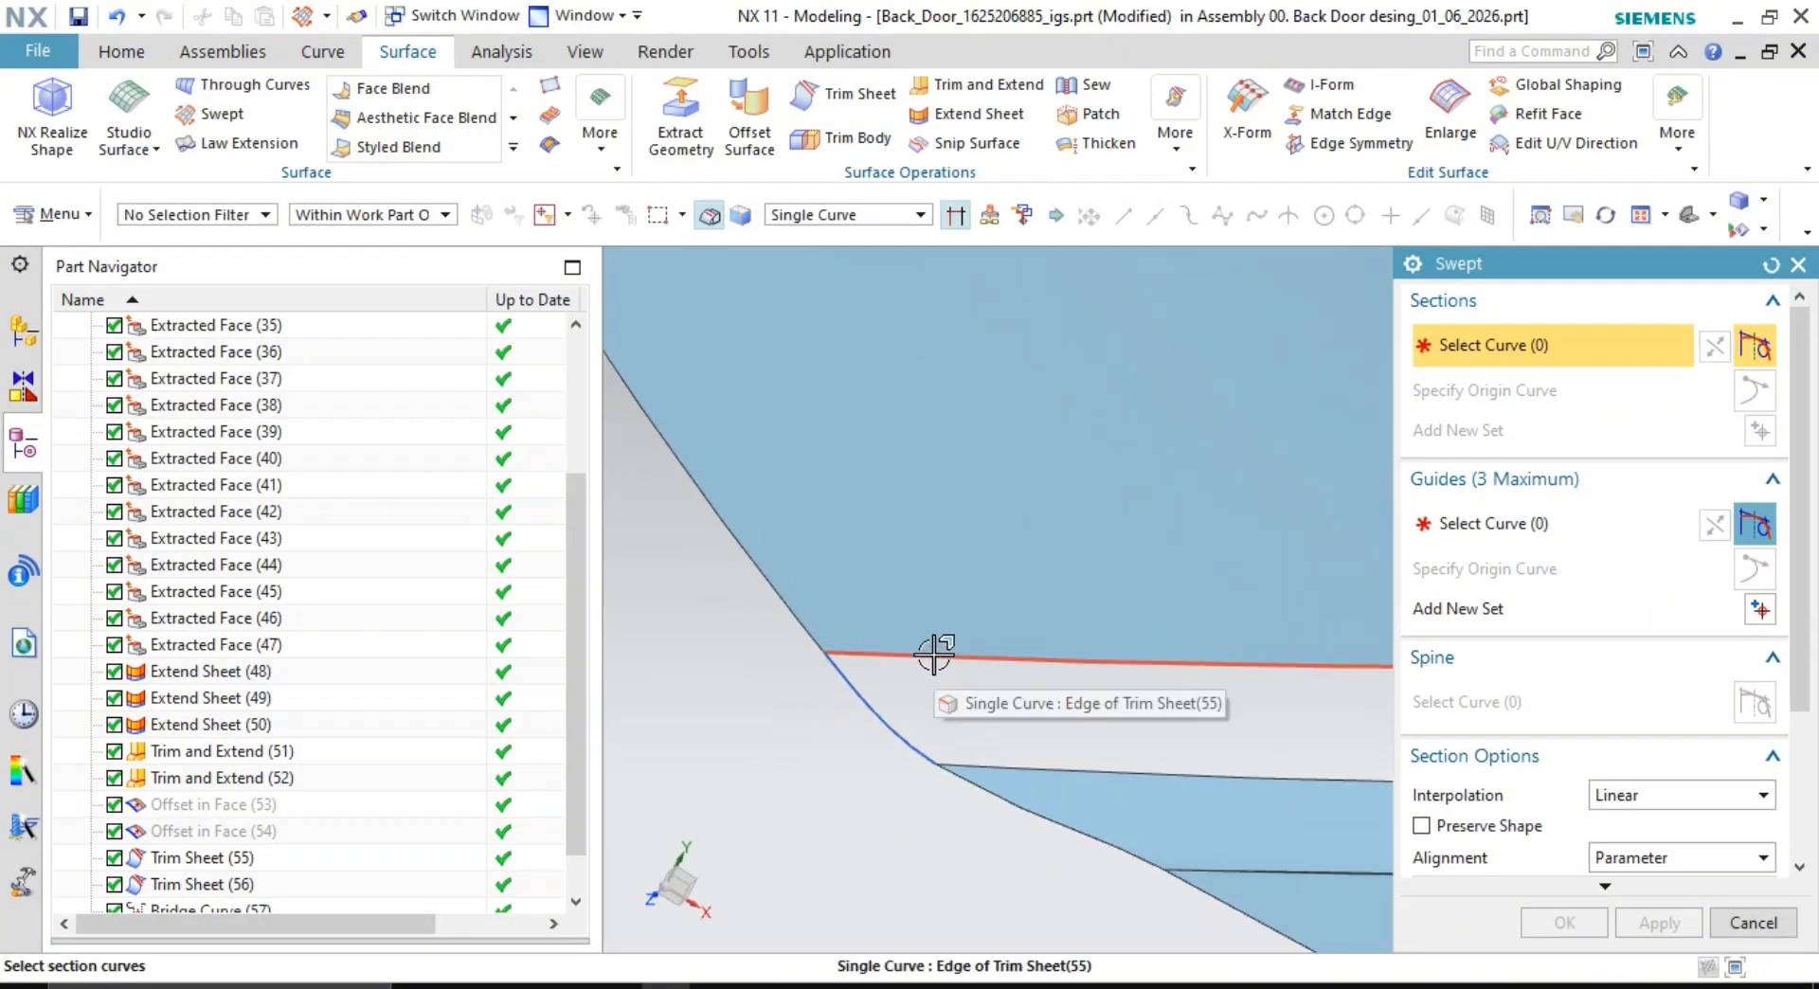
click(834, 683)
middle_click(858, 765)
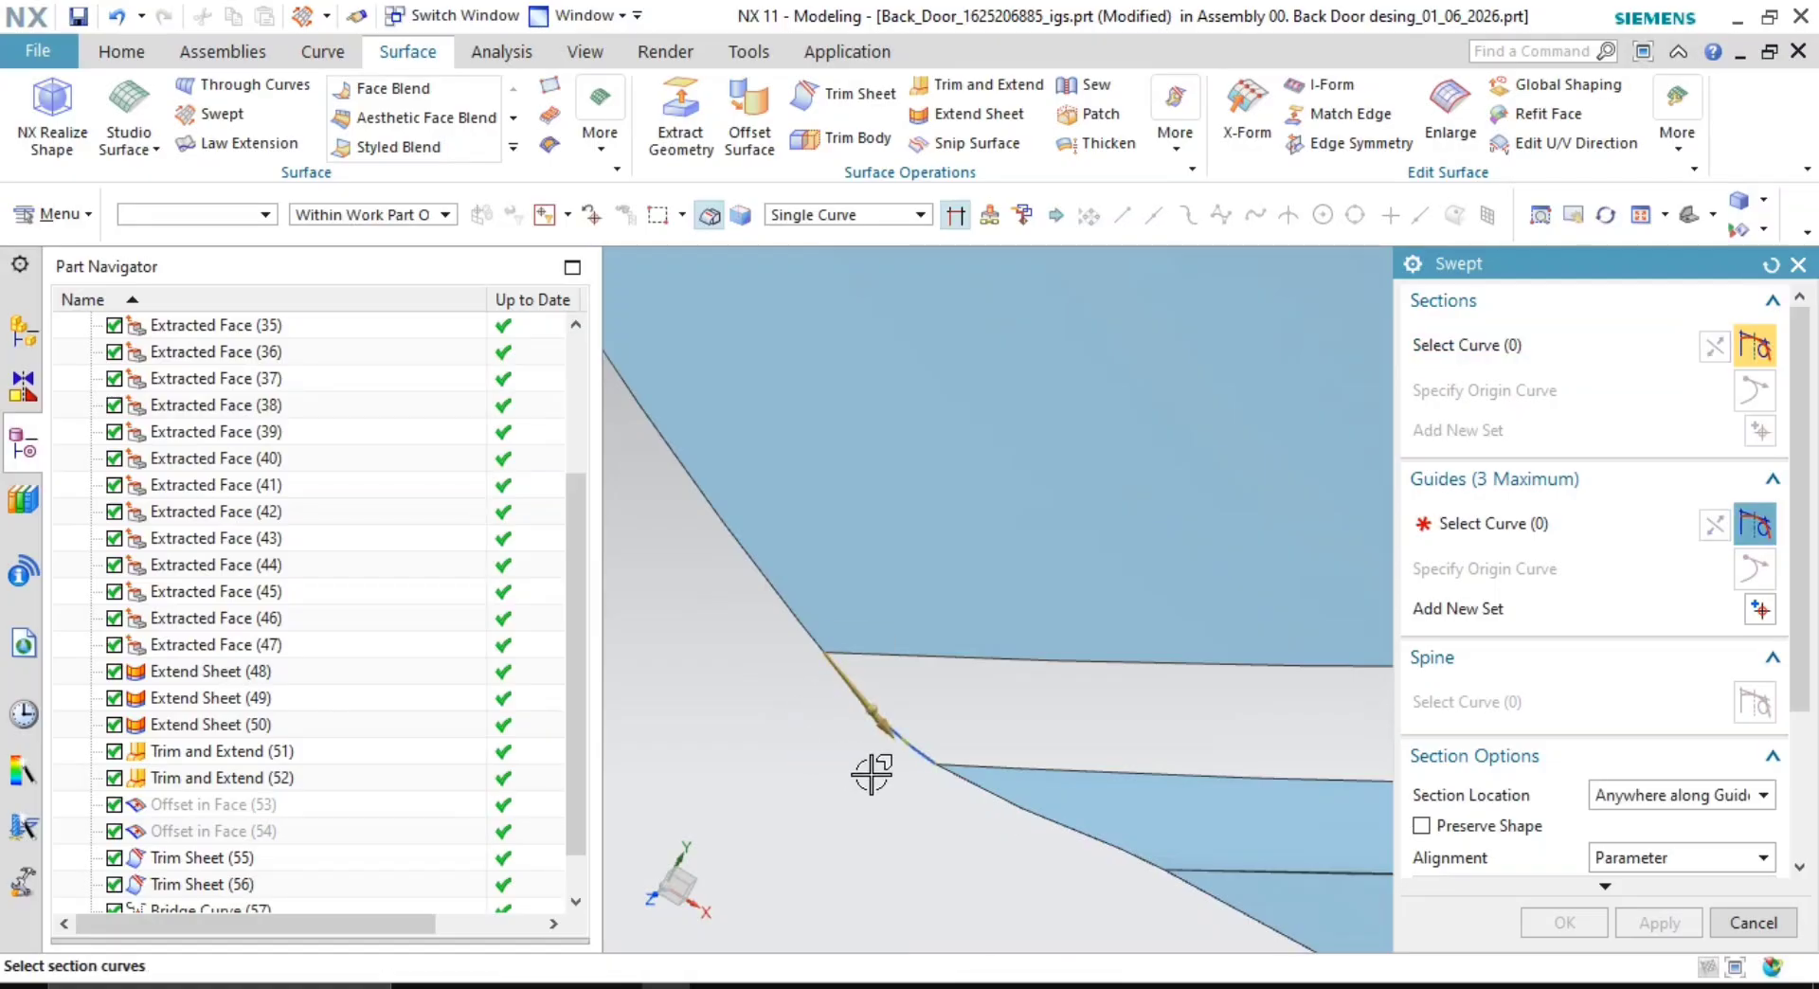
scroll(1079, 749, down, 5)
shift+middle_drag(1354, 745, 1083, 746)
scroll(1094, 644, up, 6)
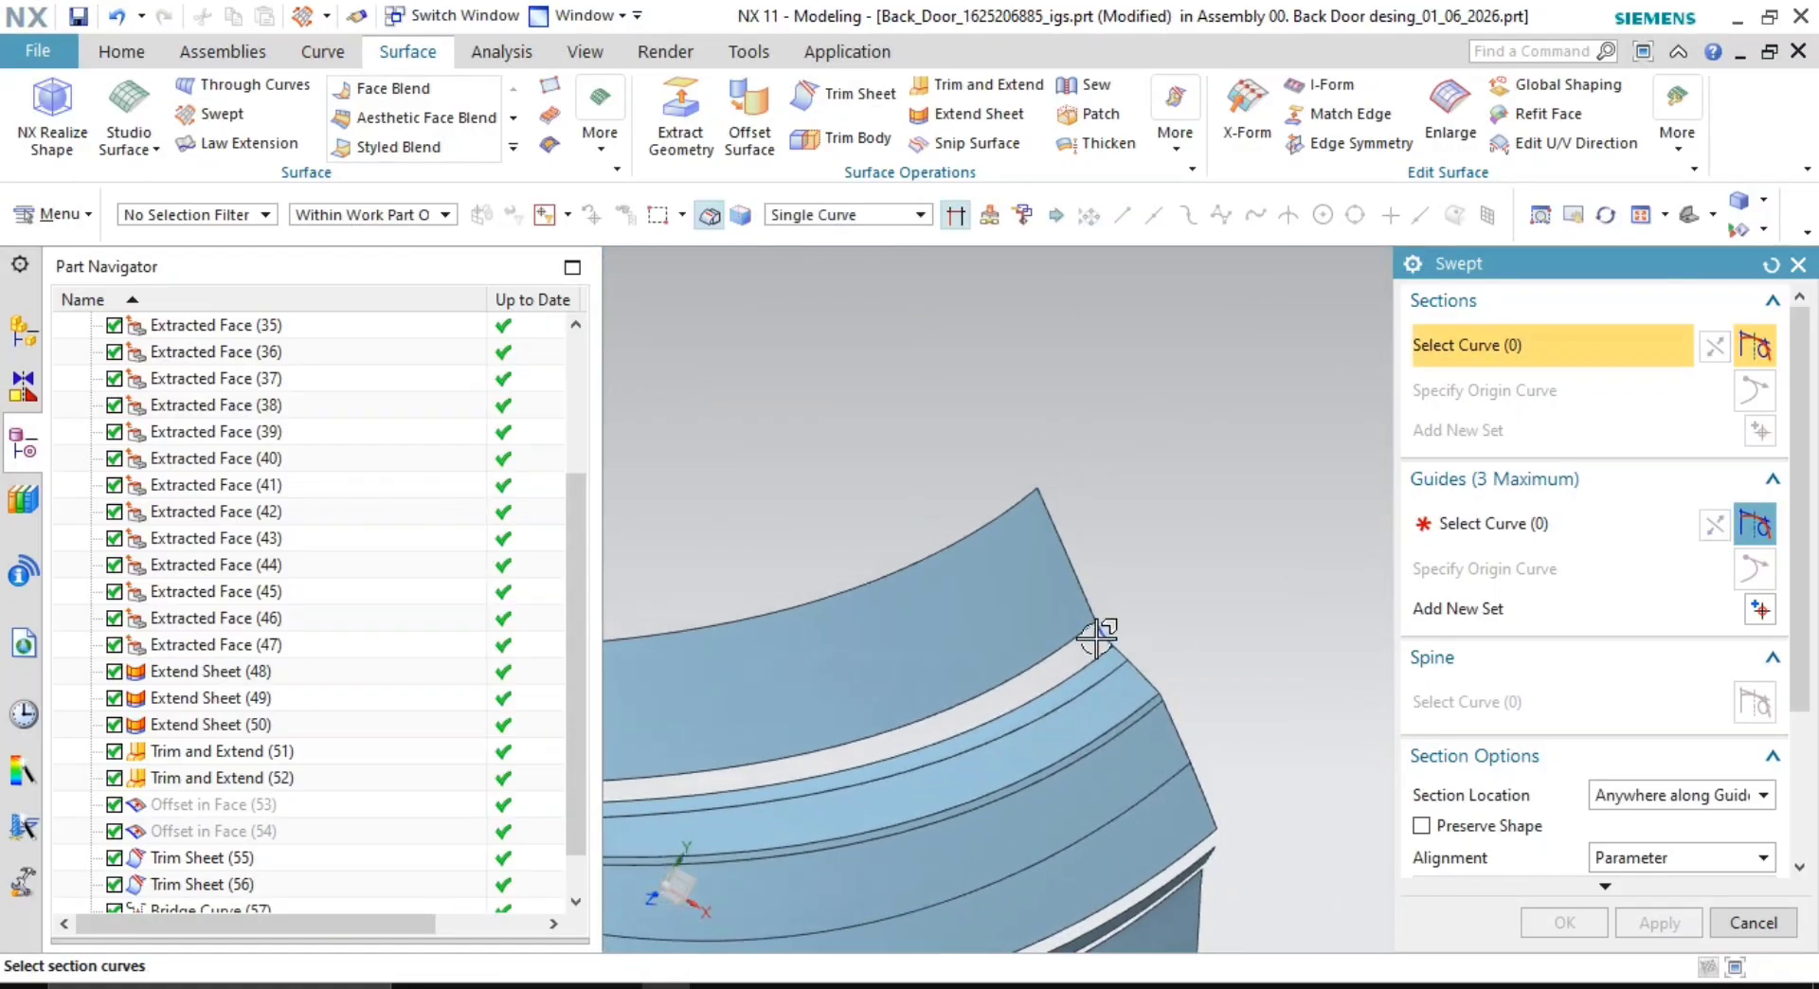
click(1158, 652)
middle_click(1283, 530)
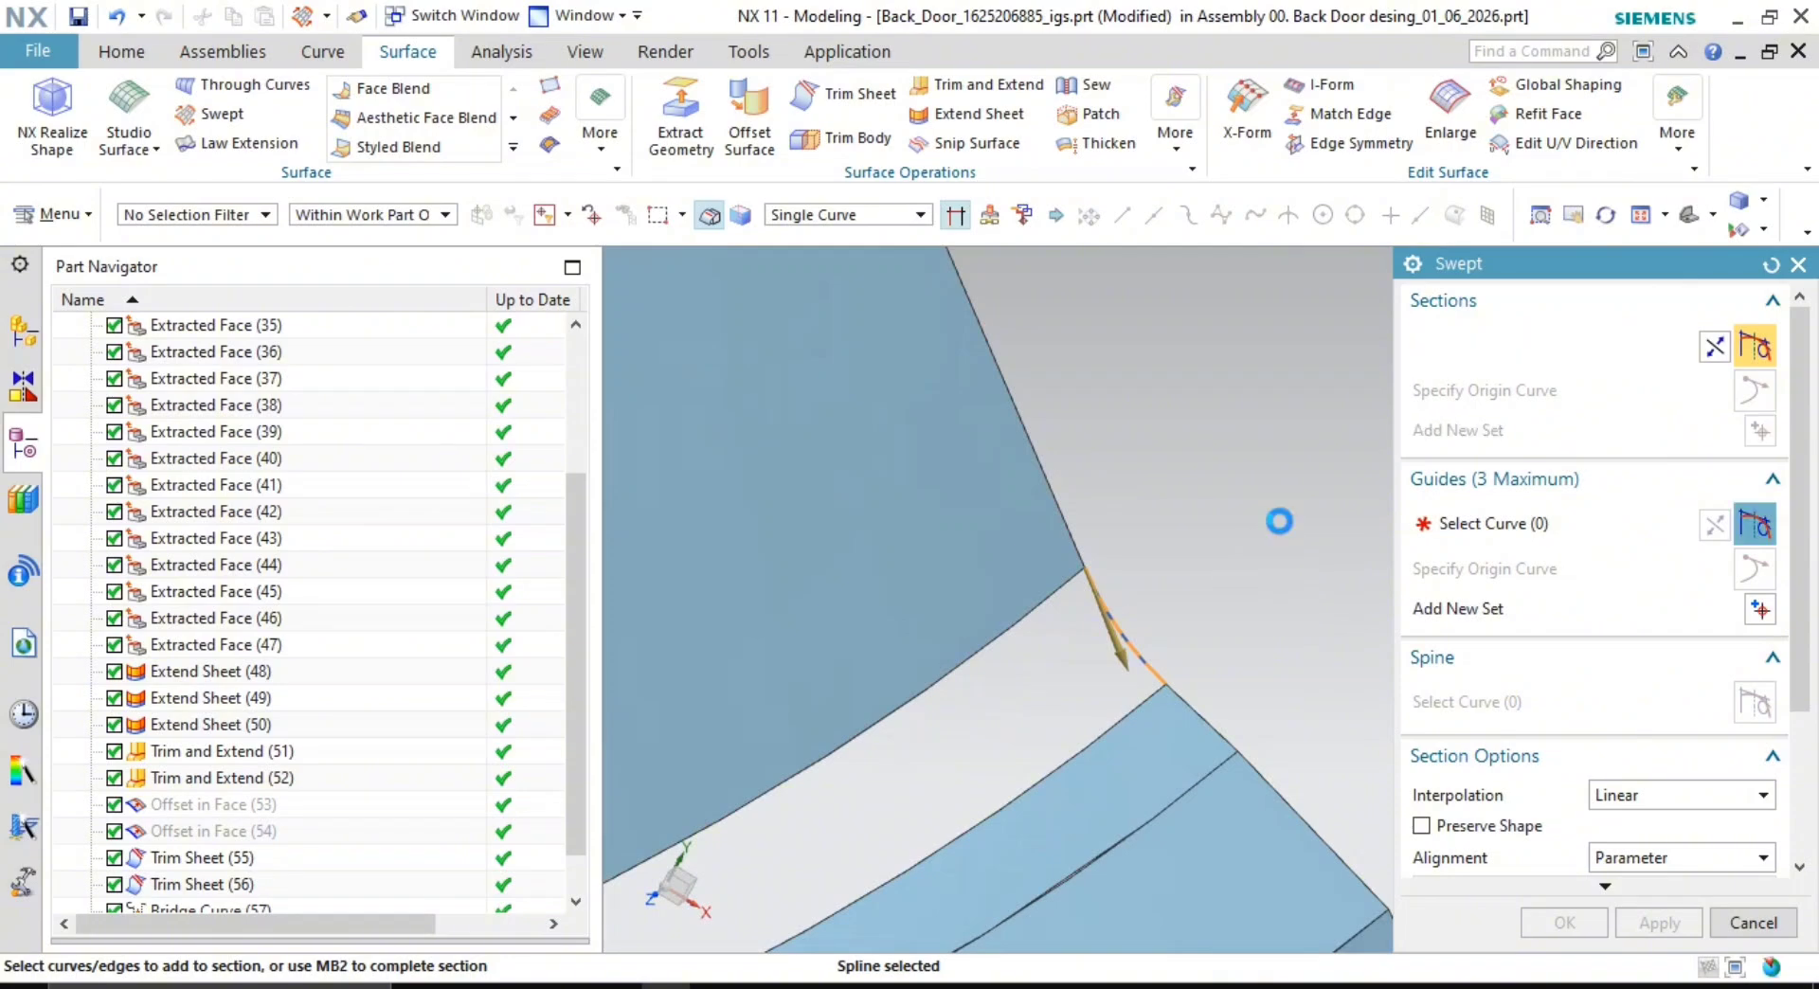
- Use the Trim Sheet (55) and (56) edges as guides and create the swept surface
click(1526, 526)
shift+middle_drag(1013, 696, 1082, 592)
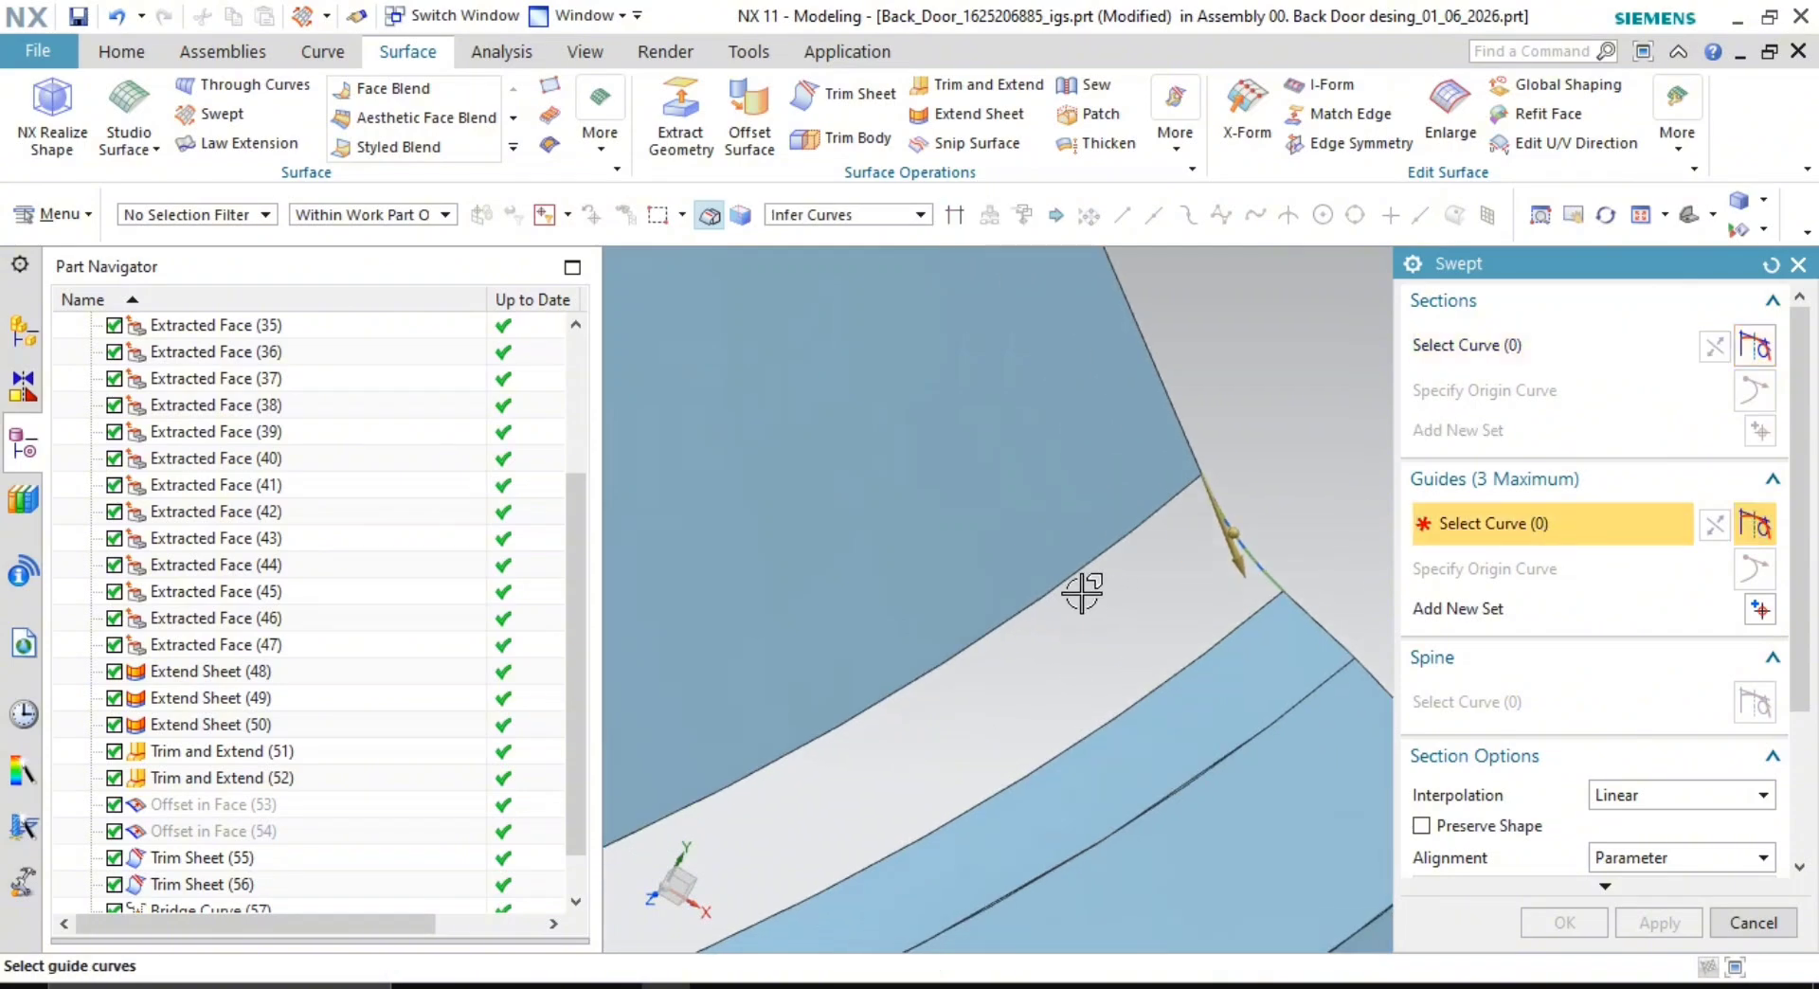
click(1082, 581)
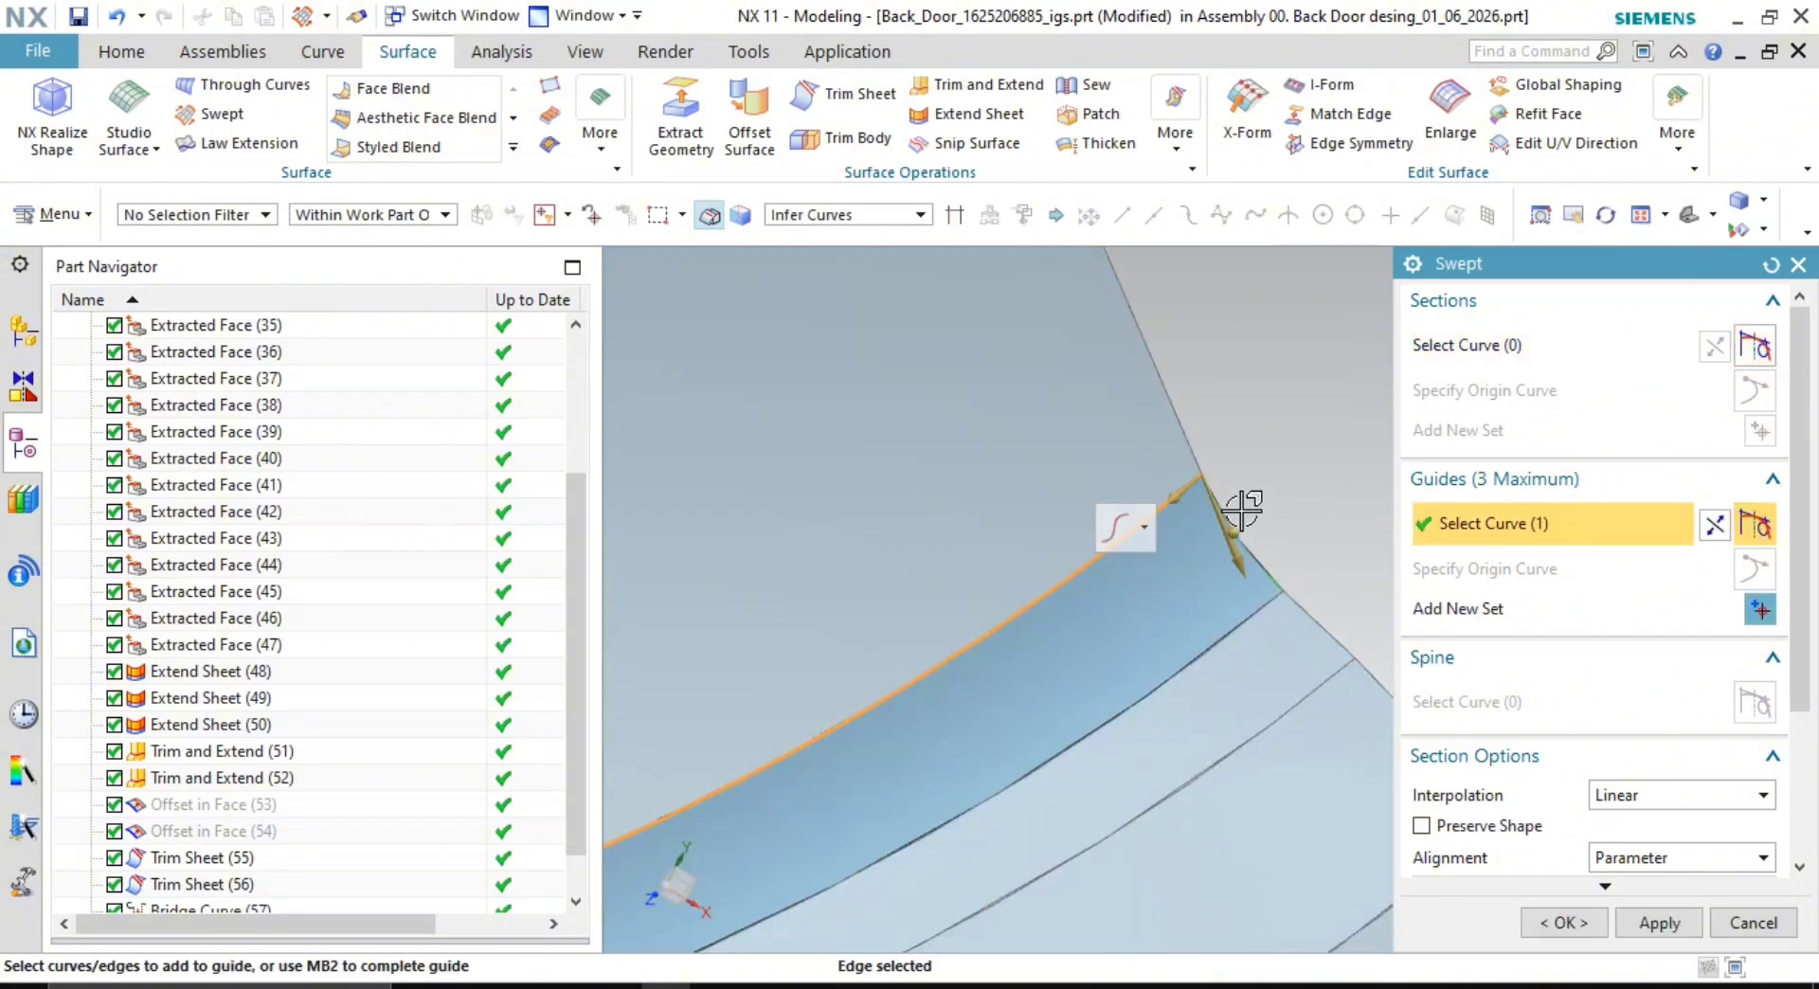
middle_click(1337, 490)
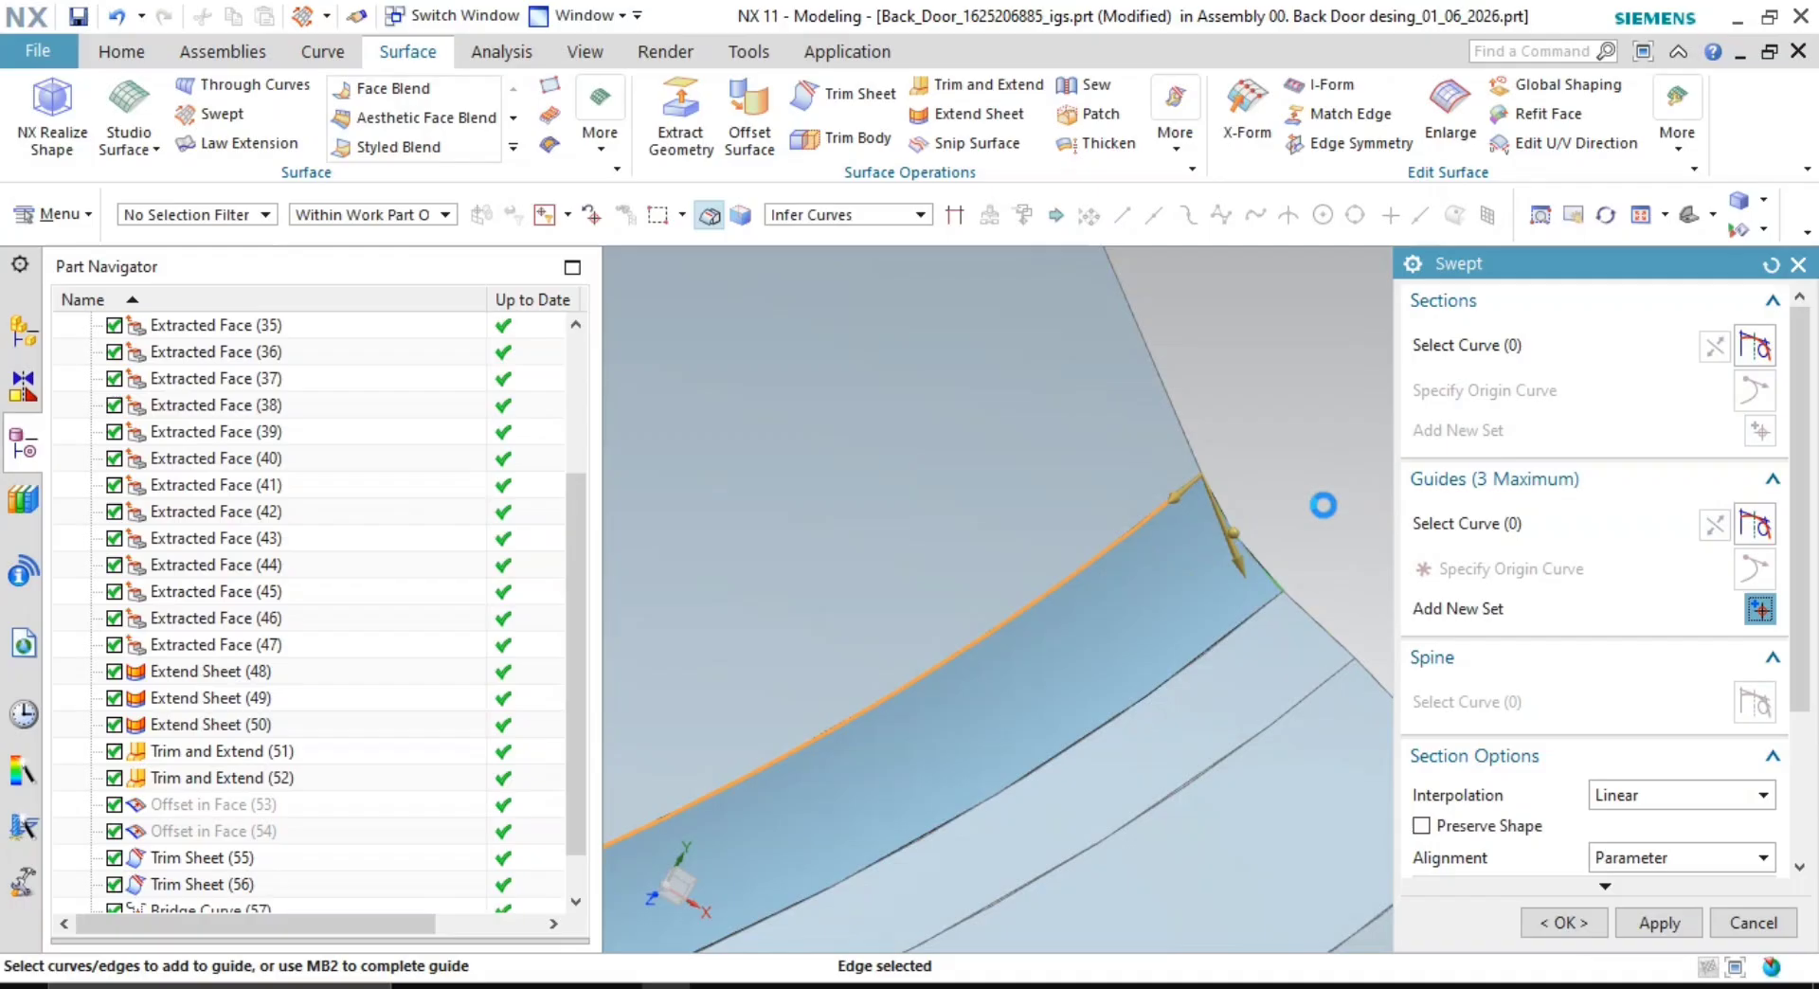
click(1205, 647)
scroll(1203, 597, down, 5)
shift+middle_drag(880, 734, 1039, 682)
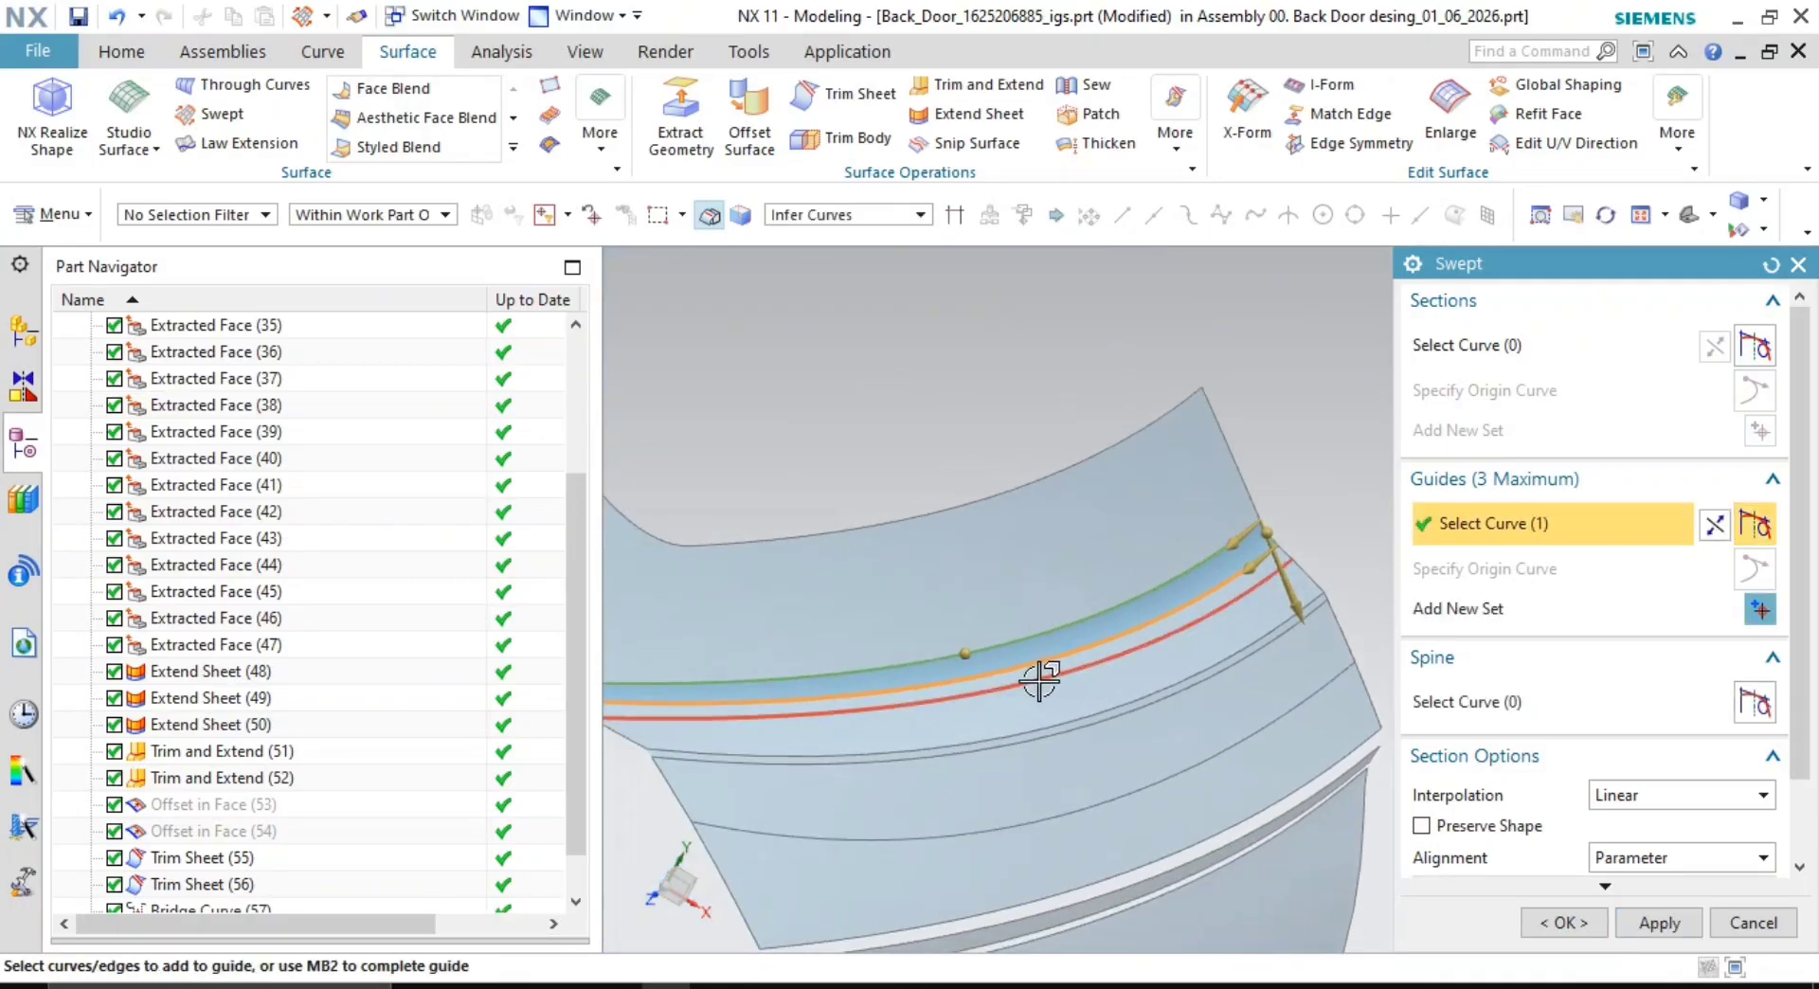
shift+middle_drag(1075, 626, 1311, 597)
scroll(993, 682, up, 2)
click(1568, 923)
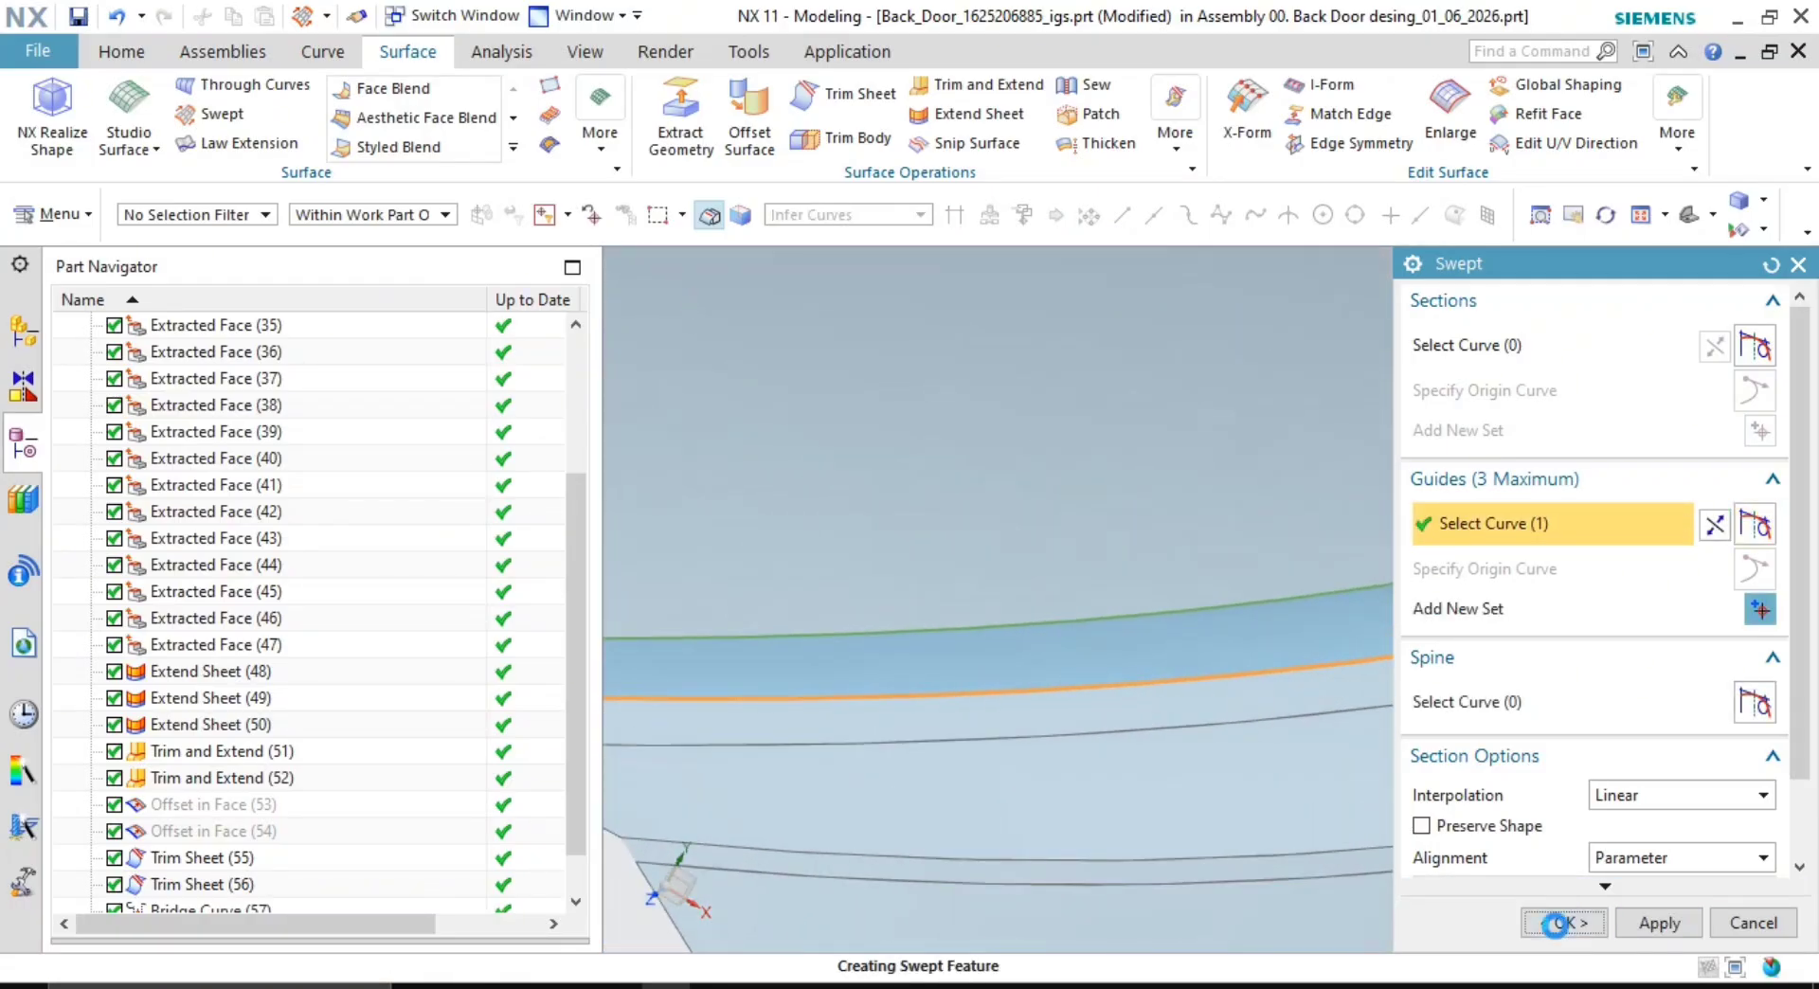
middle_drag(1156, 650, 1222, 616)
- Hide Bridge Curve (57) and Bridge Curve (58)
scroll(1550, 638, up, 3)
scroll(1474, 638, down, 3)
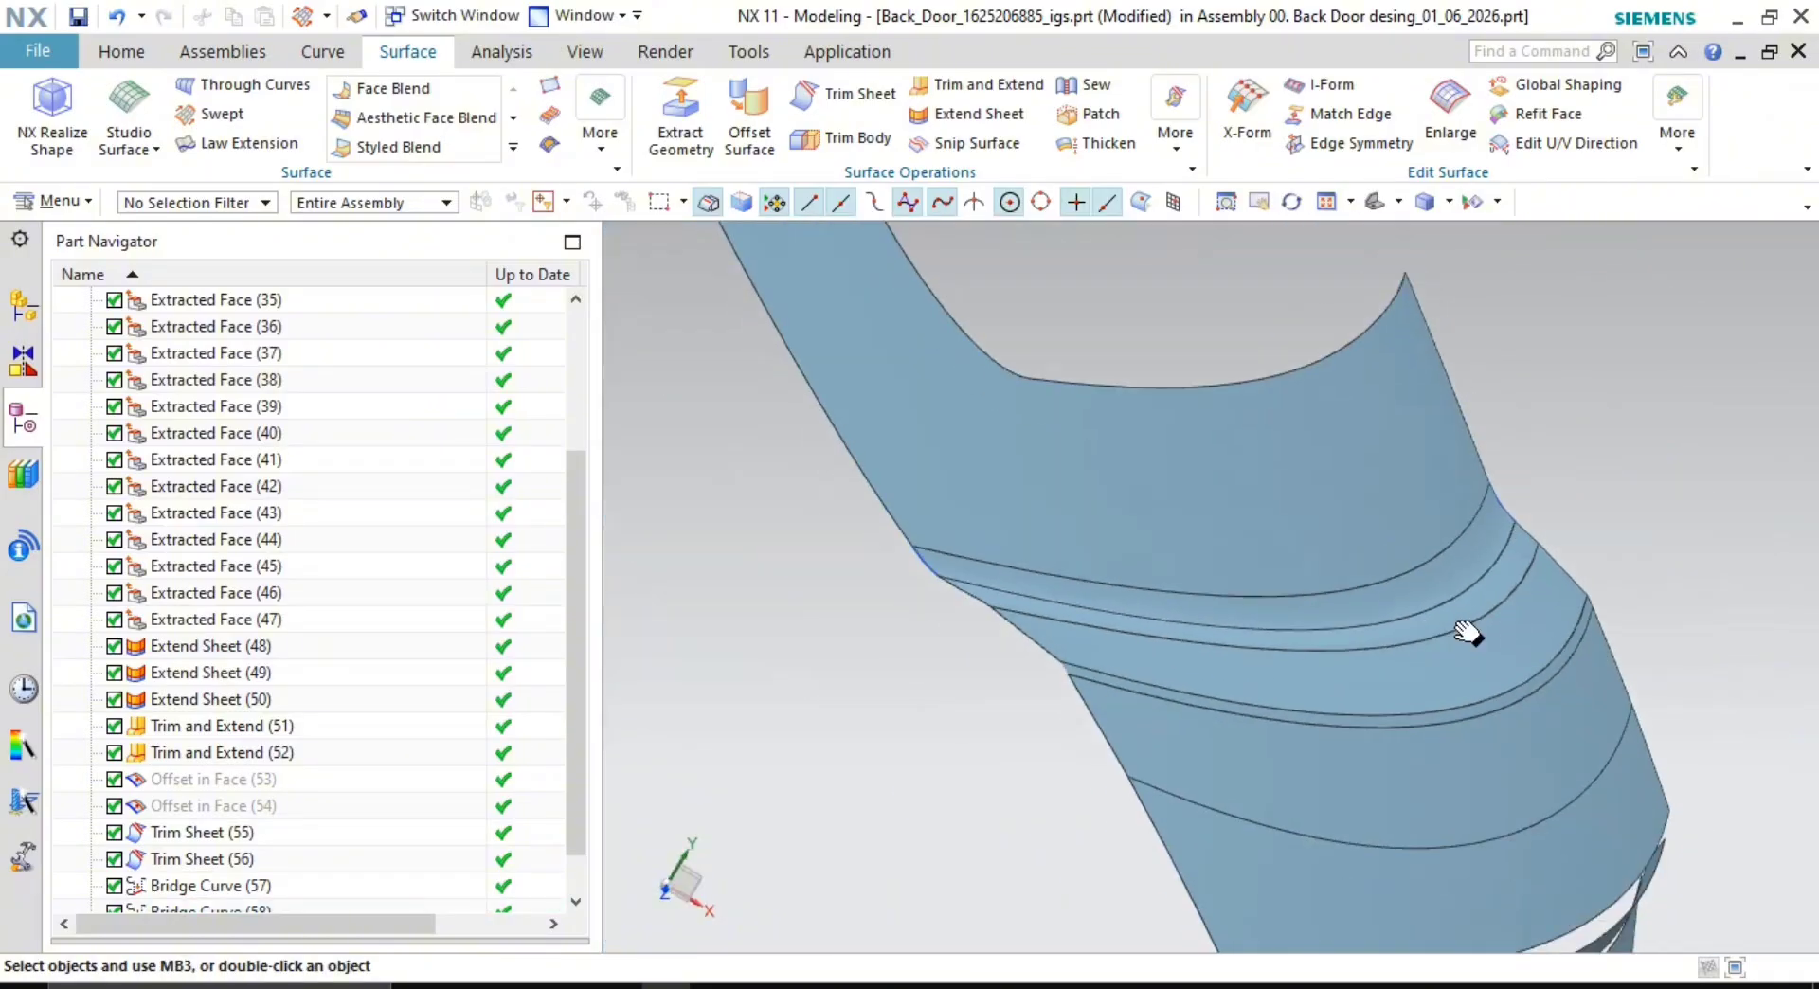
middle_drag(1465, 634, 1312, 614)
scroll(1231, 679, down, 2)
scroll(899, 659, up, 4)
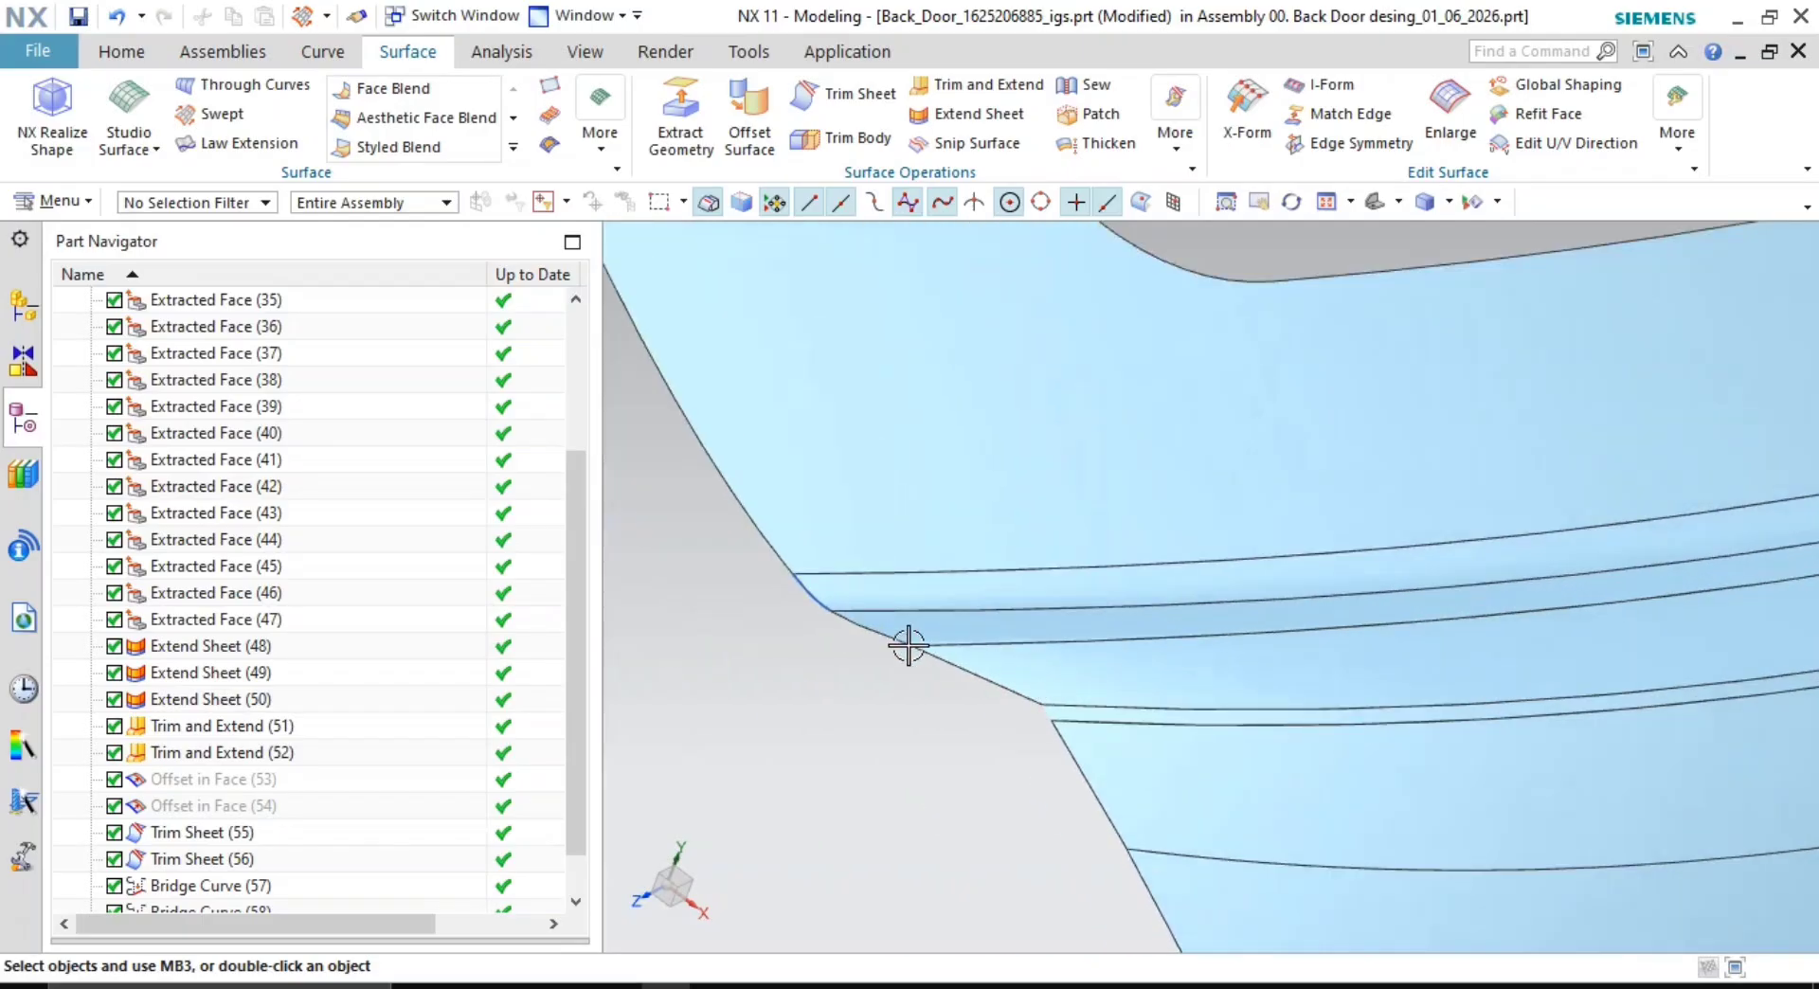
right_click(804, 590)
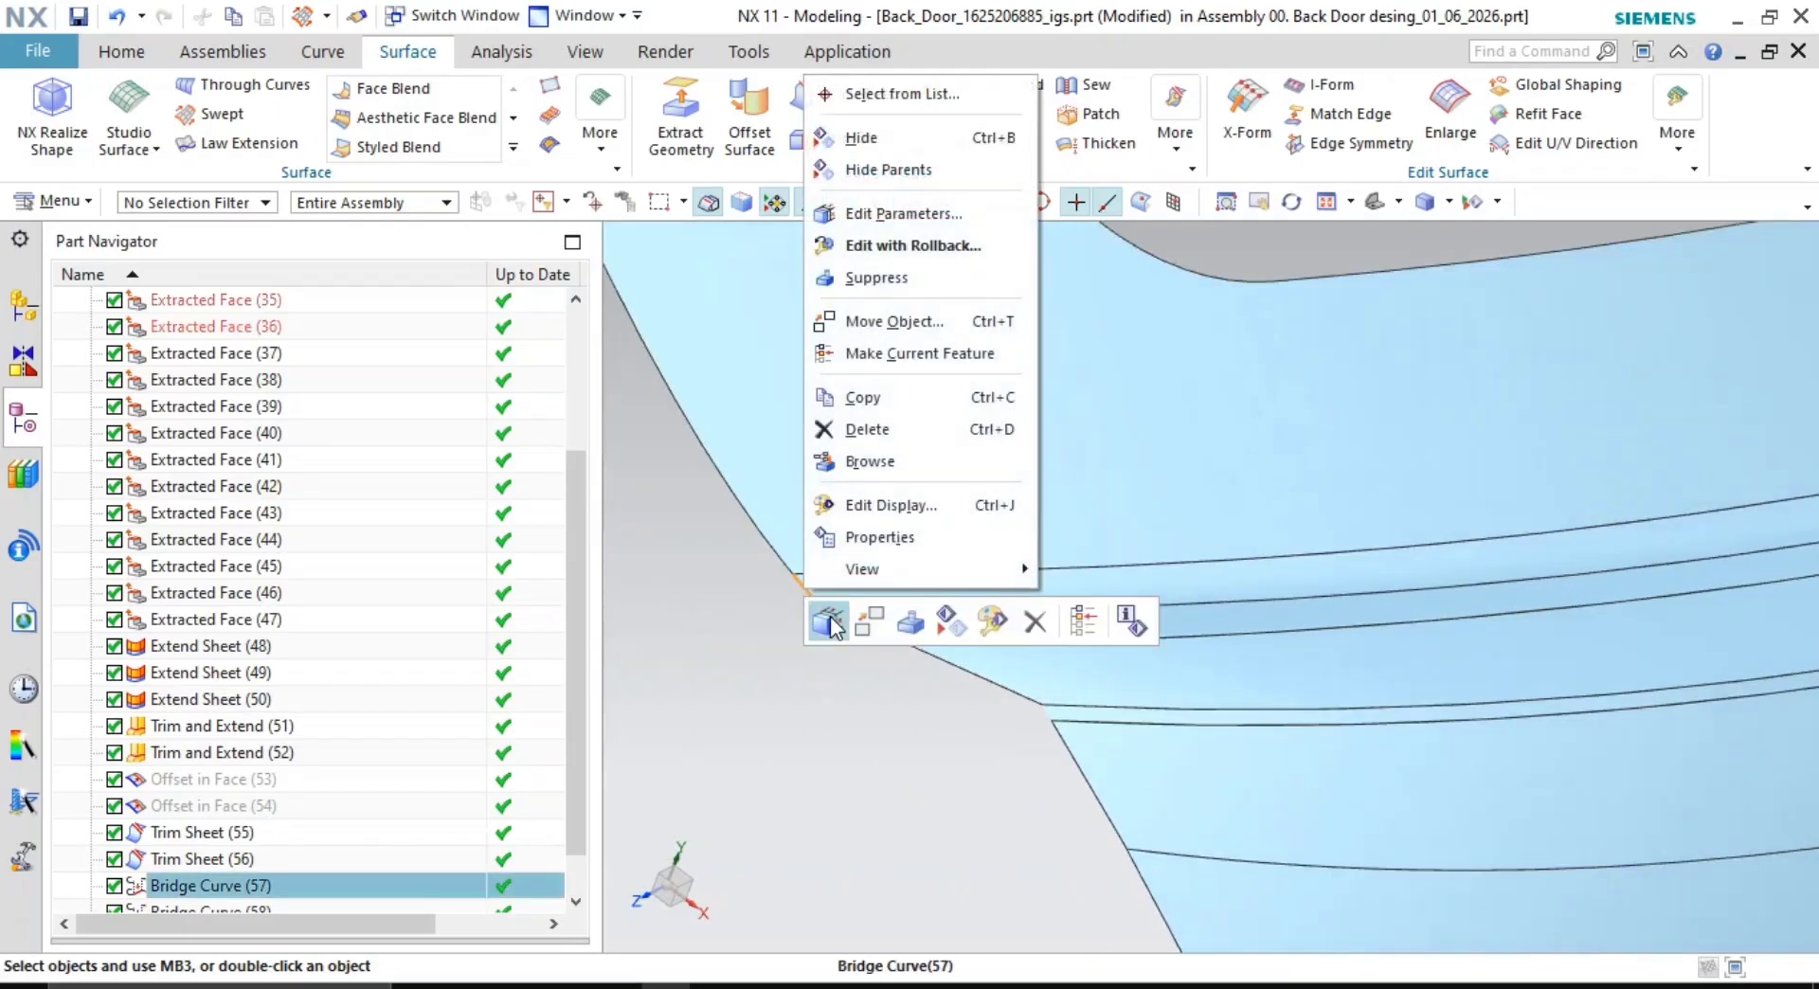
click(898, 138)
scroll(1061, 606, down, 3)
shift+middle_drag(1610, 521, 1204, 623)
scroll(1428, 450, up, 2)
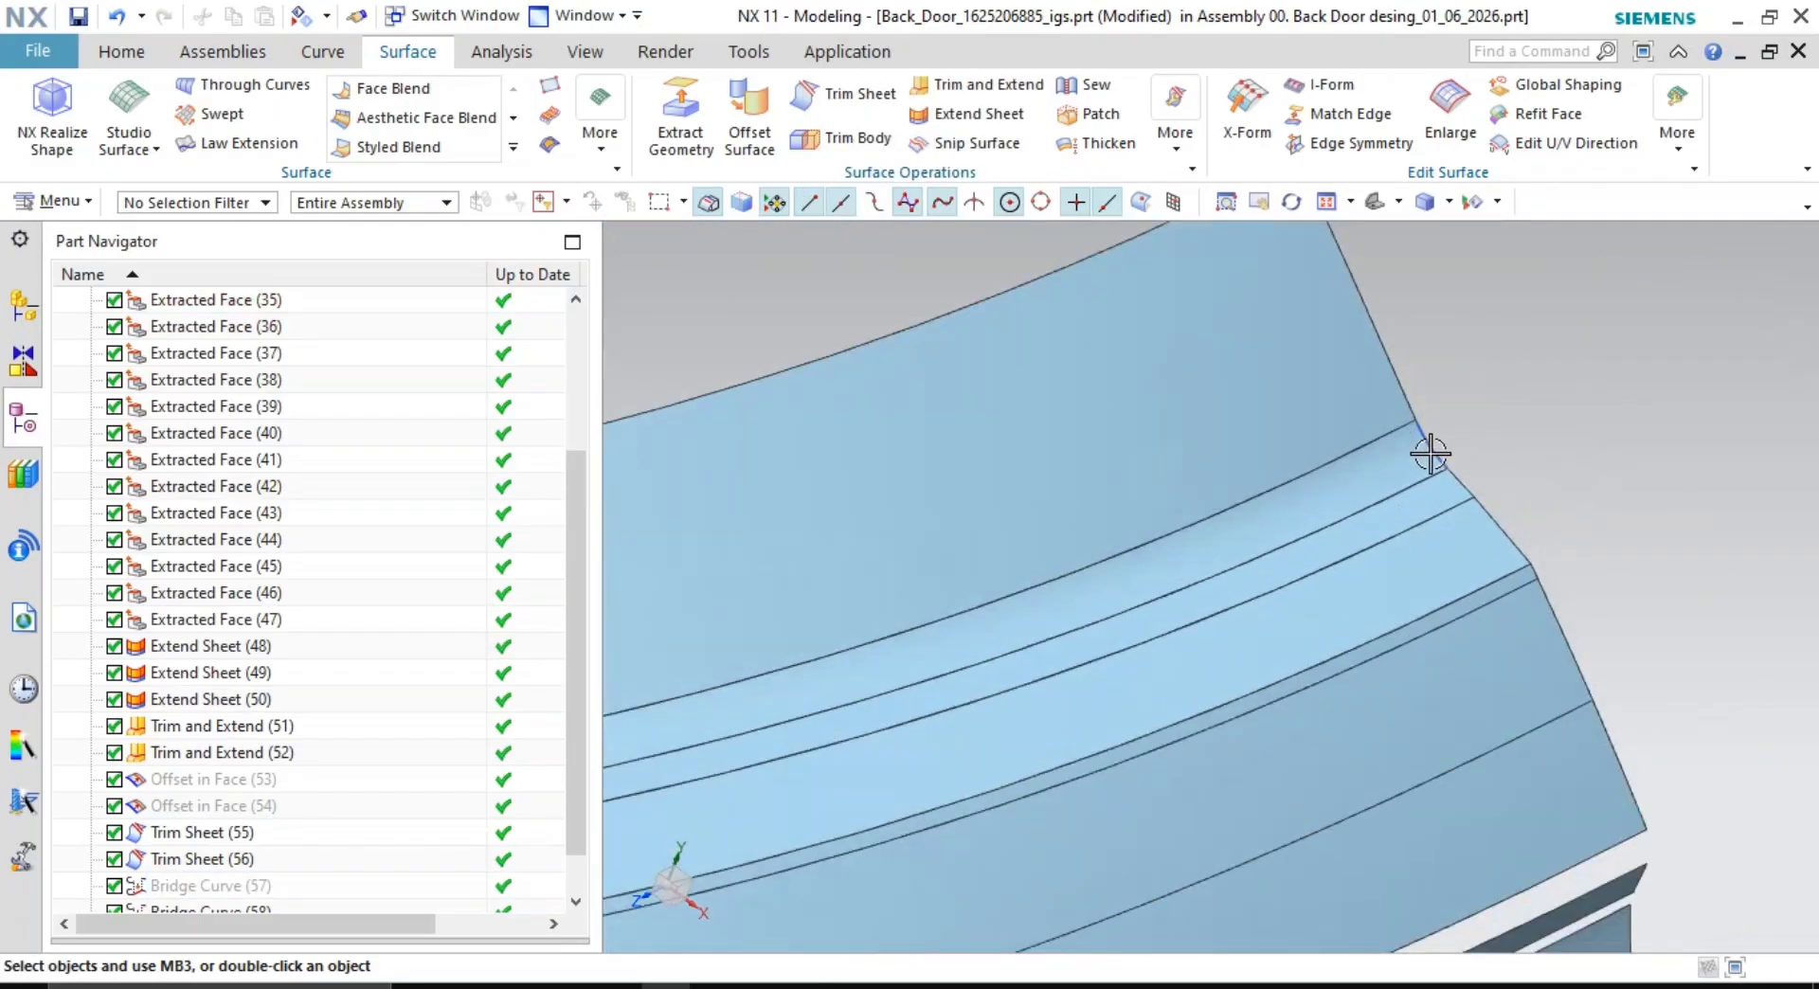
right_click(1428, 447)
click(1499, 496)
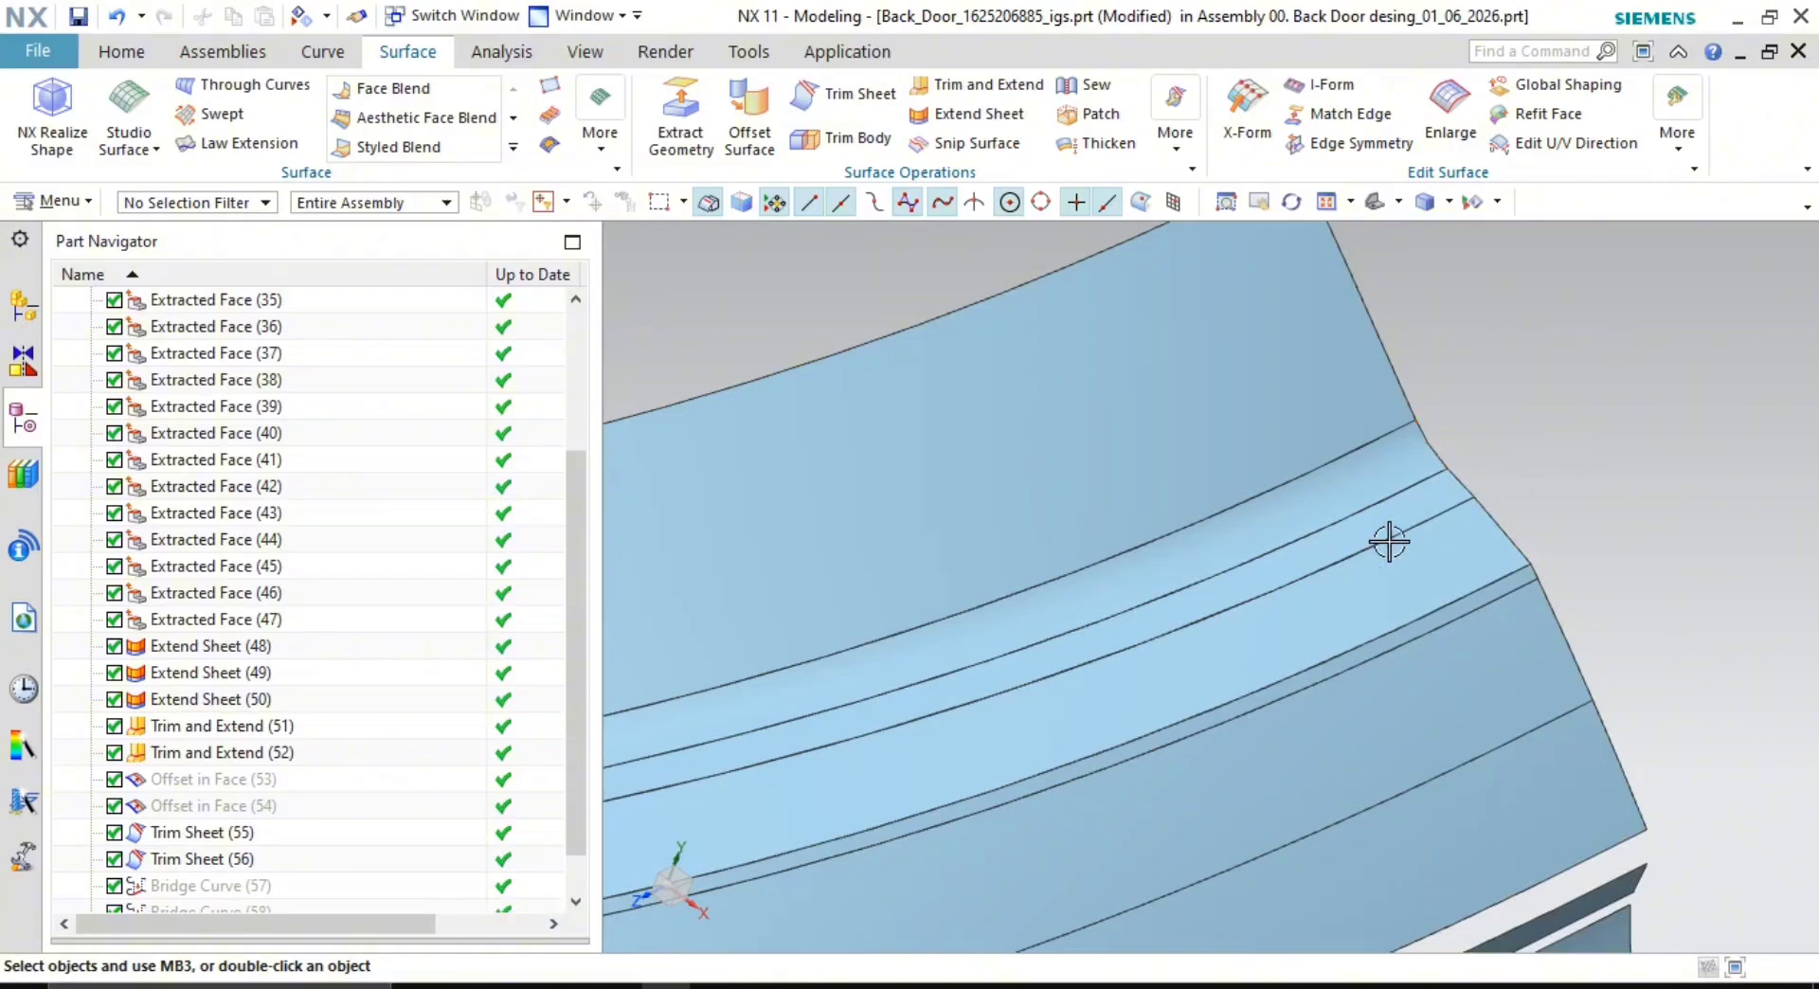
- Select Extracted Face (37) in the door panel's groove and delete it
middle_drag(1389, 542, 936, 673)
scroll(1490, 515, down, 3)
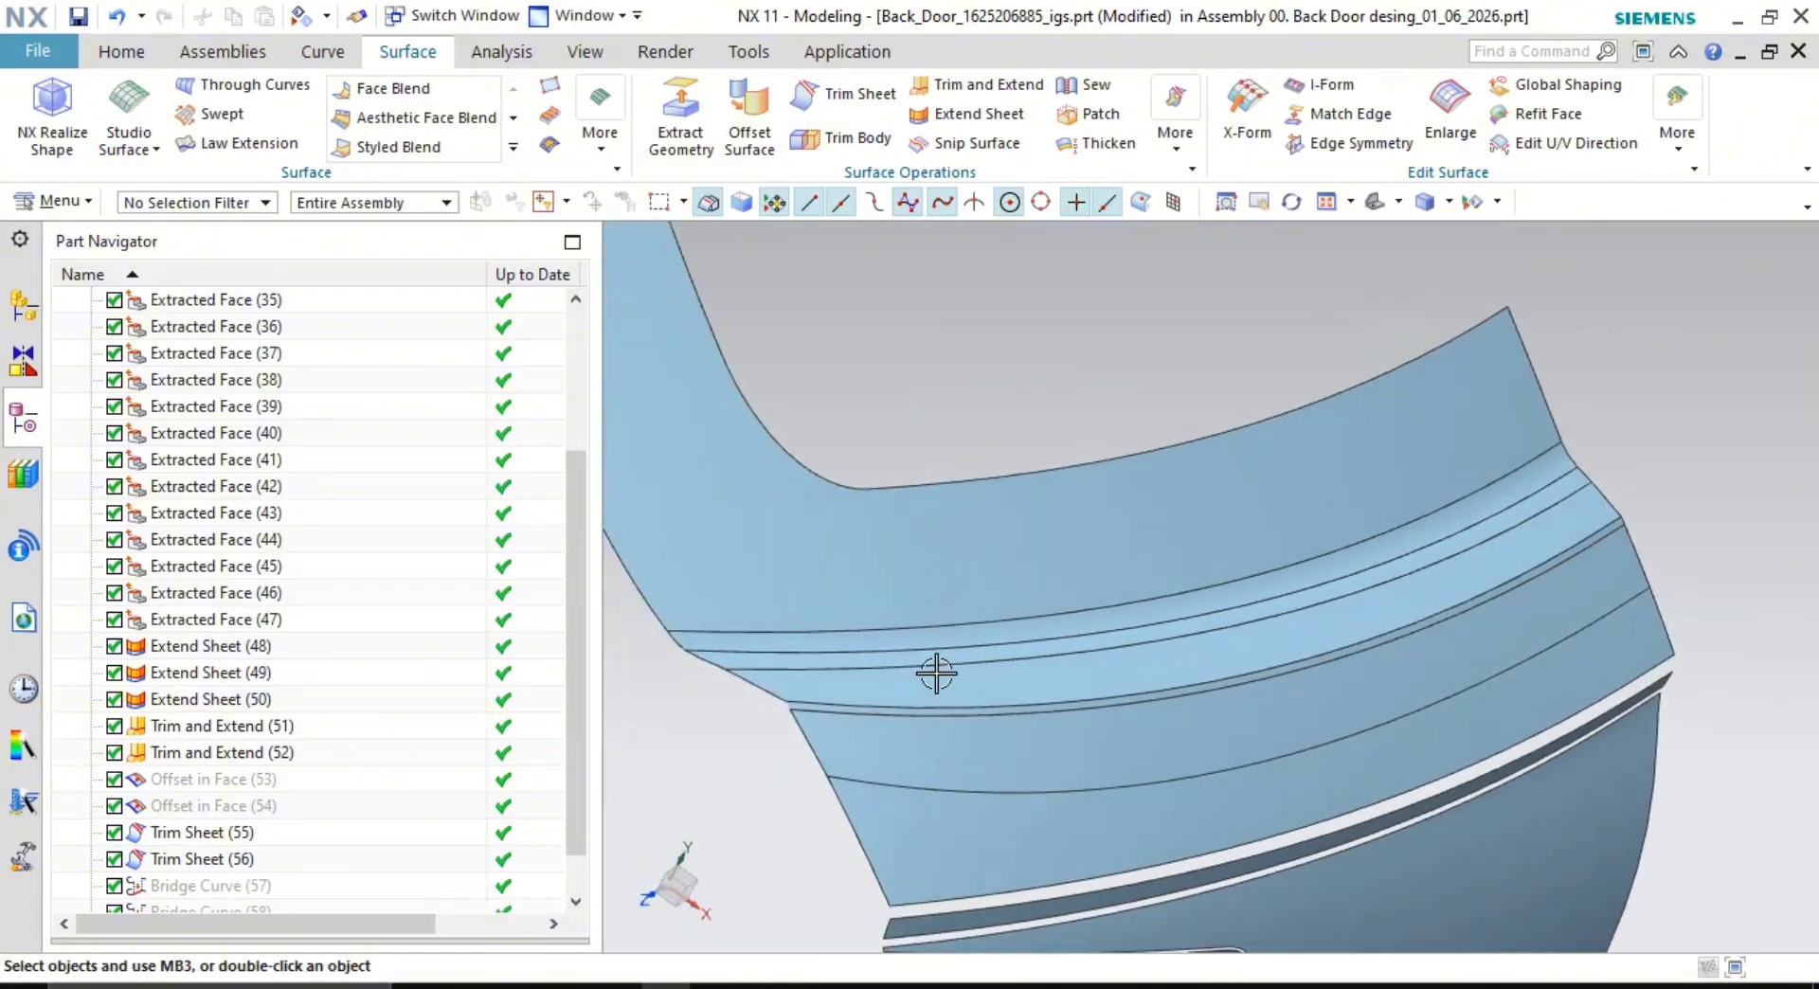
scroll(936, 674, up, 5)
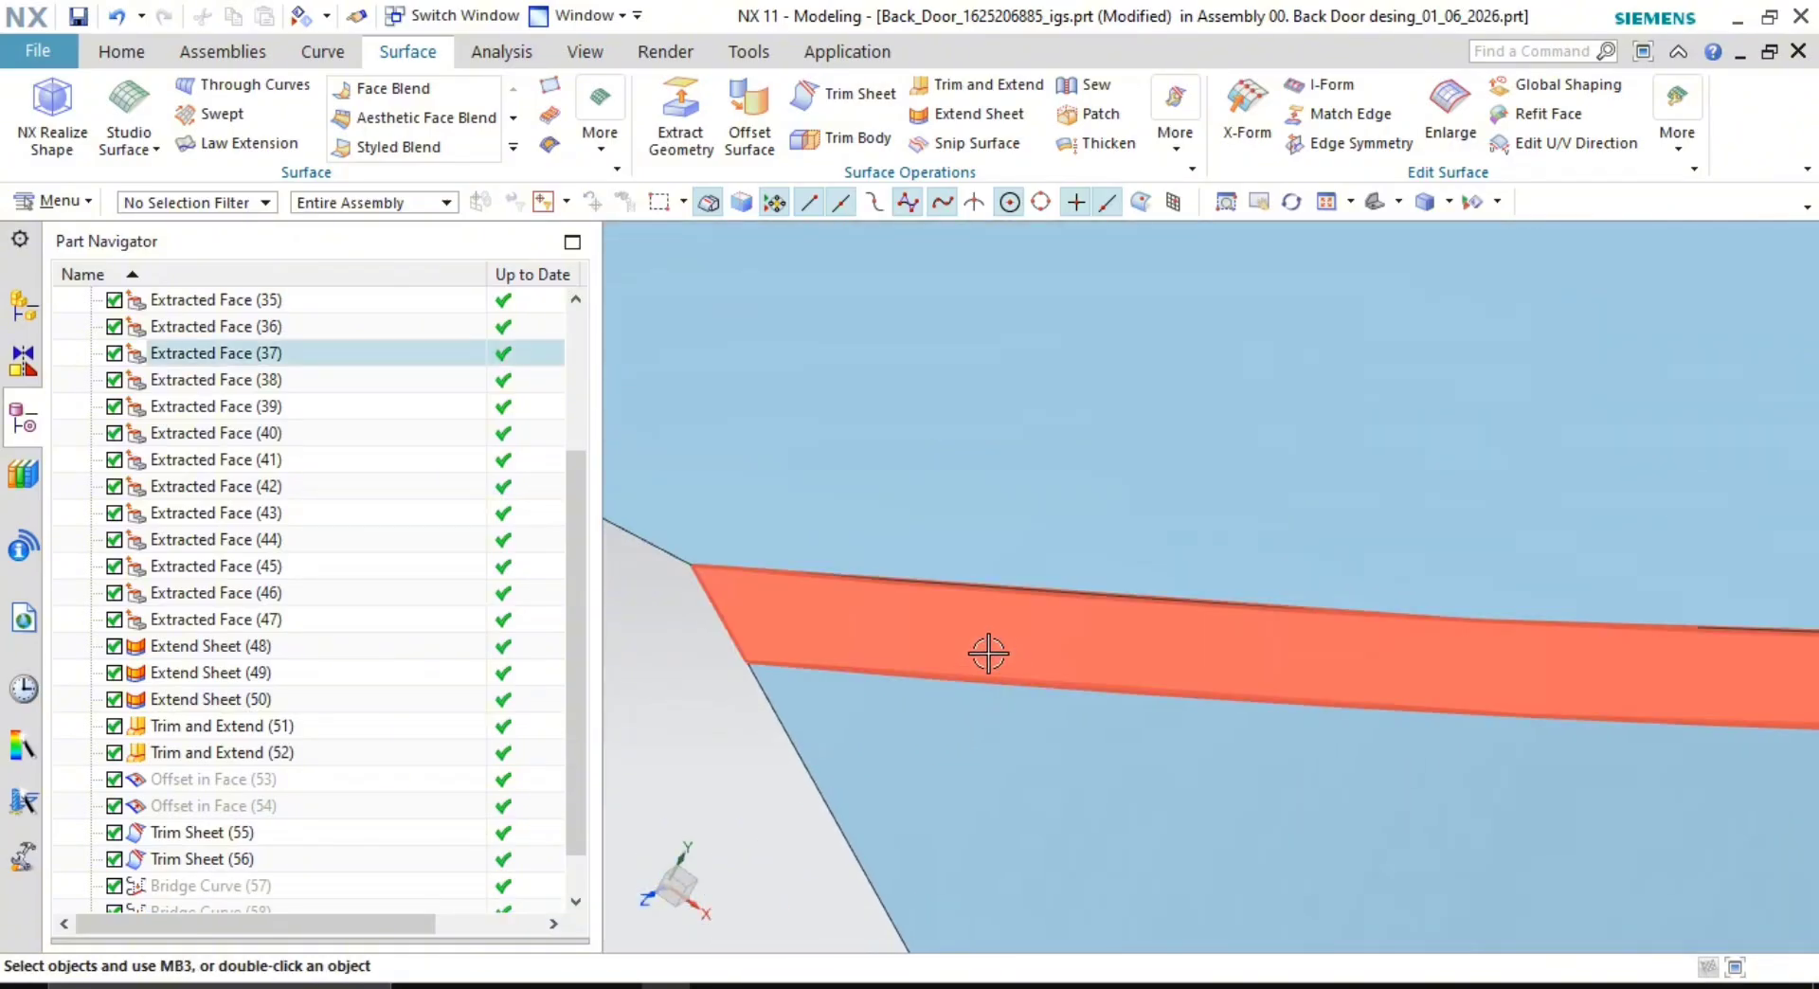
scroll(988, 654, down, 6)
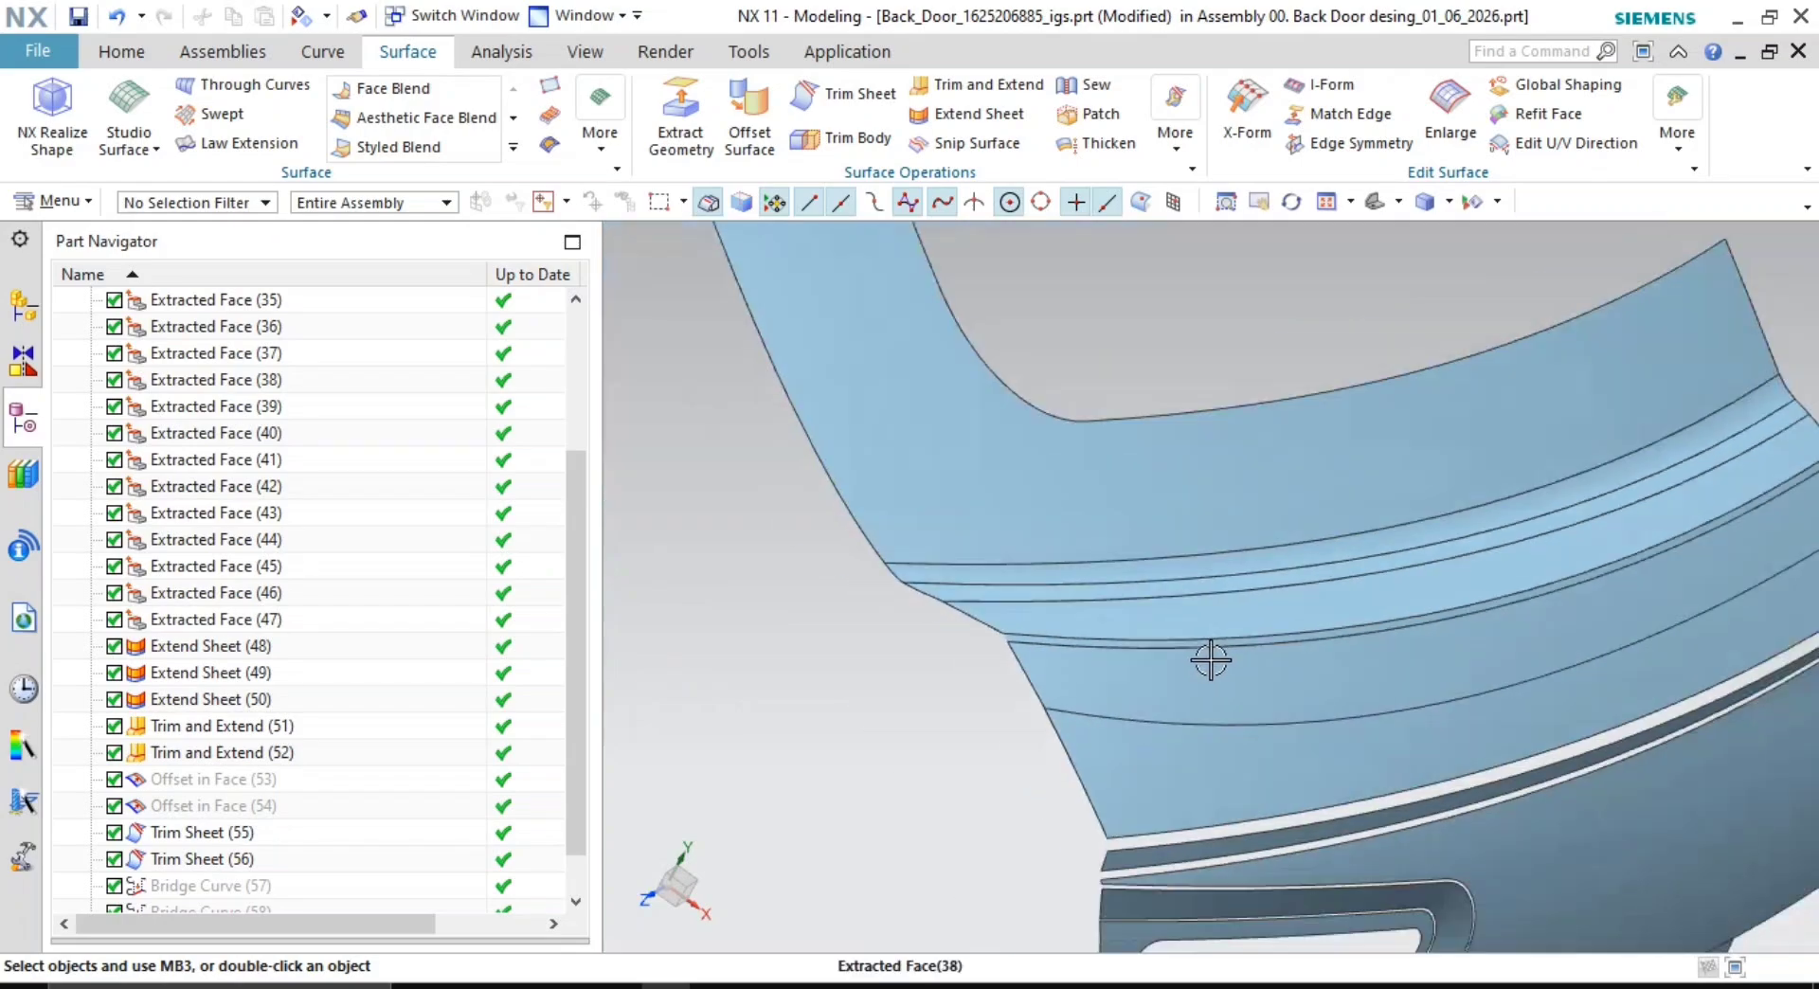
middle_drag(1211, 660, 1238, 670)
scroll(1088, 747, up, 5)
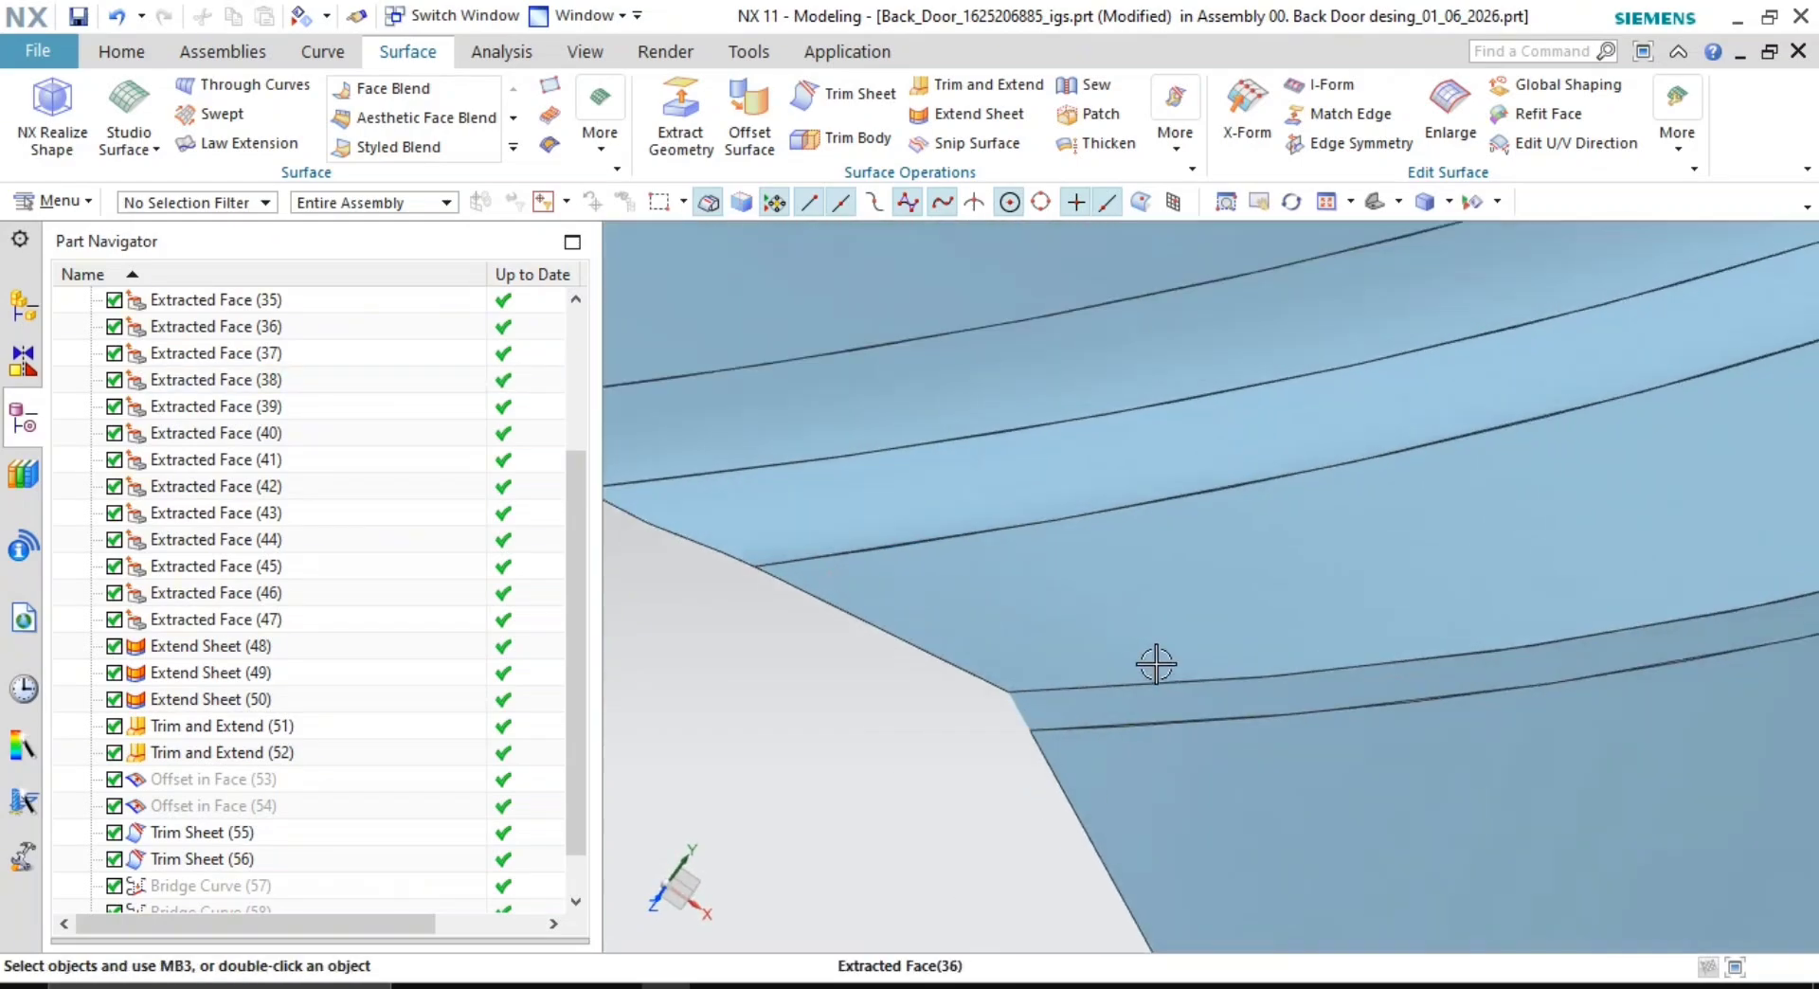
click(1092, 718)
scroll(1185, 733, up, 3)
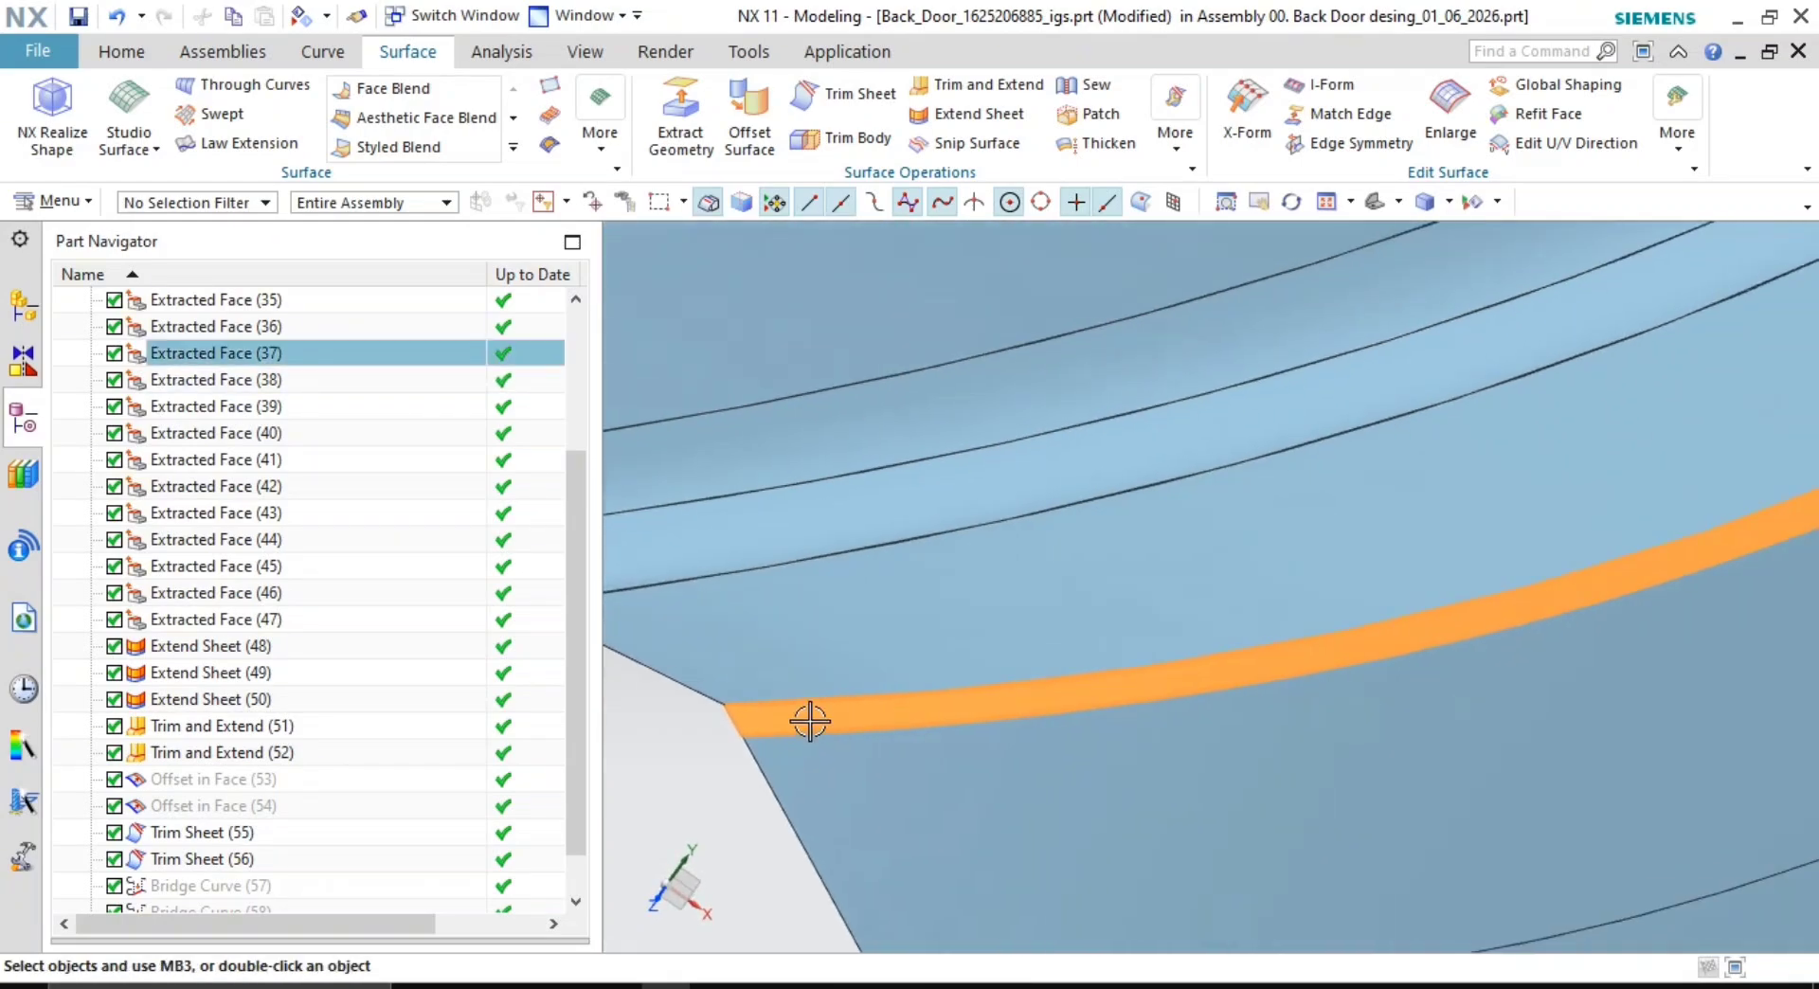
scroll(1156, 722, down, 3)
mouse_move(1157, 722)
middle_down()
mouse_move(1198, 714)
mouse_move(1183, 720)
mouse_move(1184, 701)
middle_up()
shift+middle_drag(1417, 563, 1151, 746)
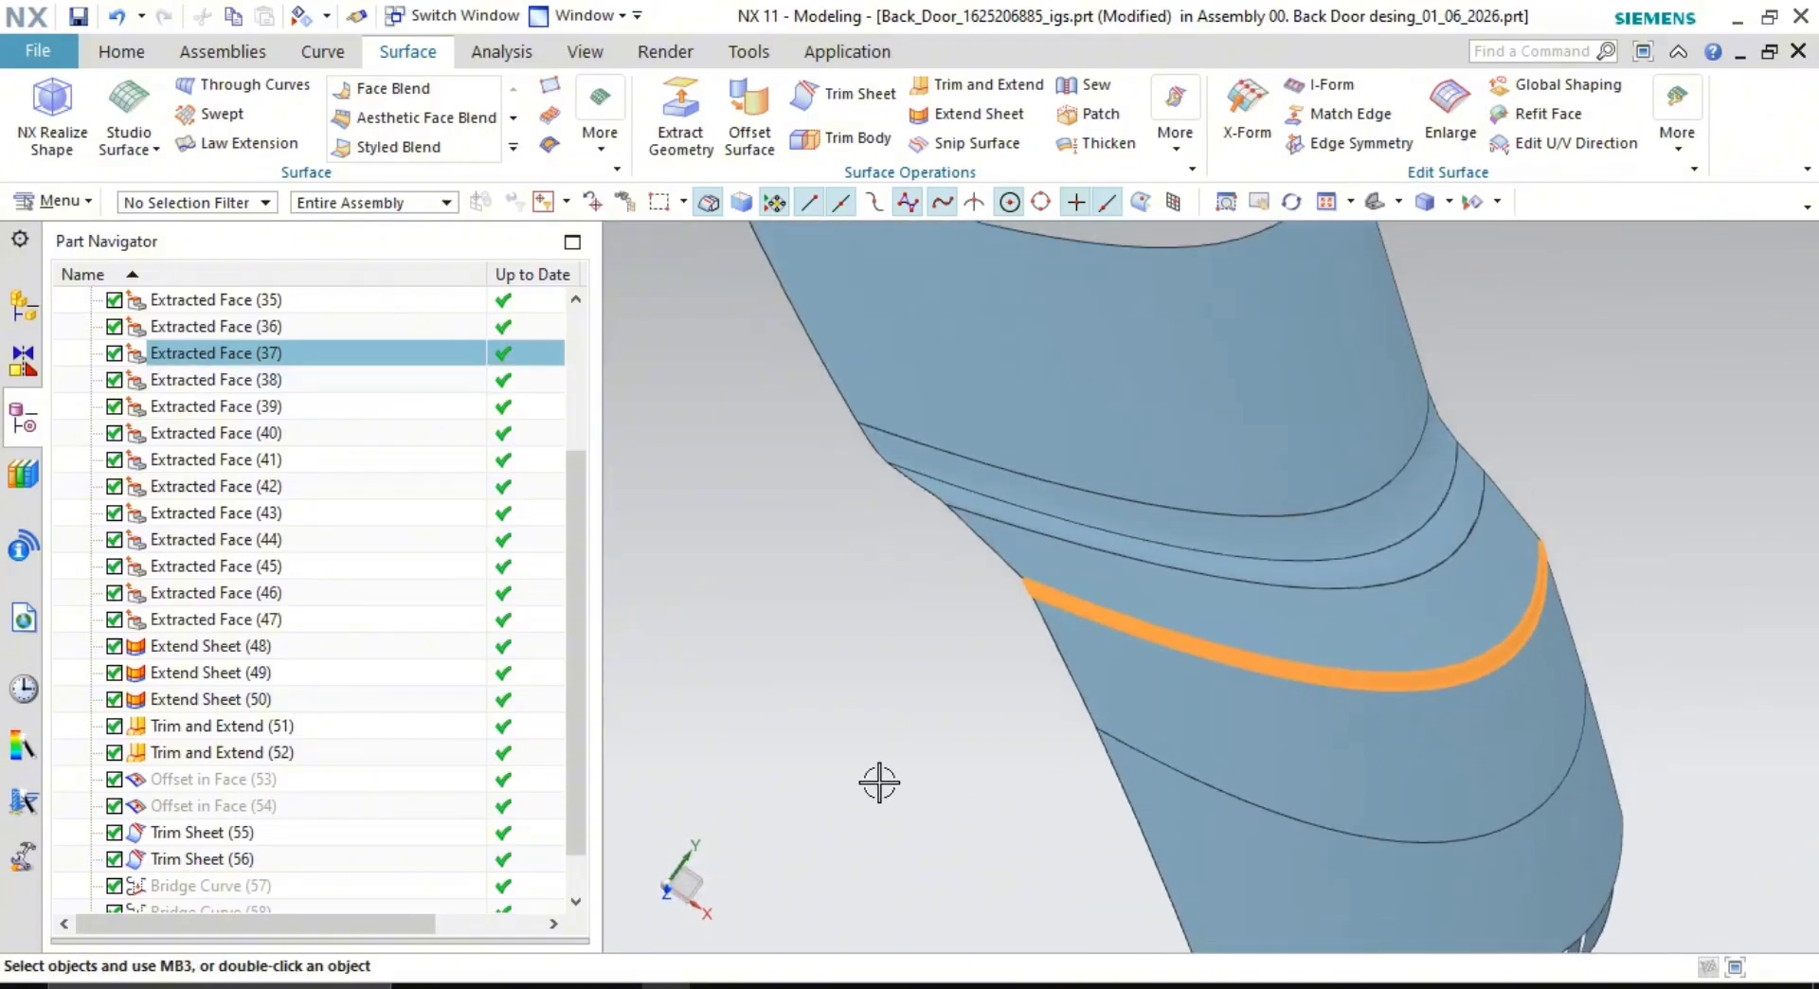
click(1091, 615)
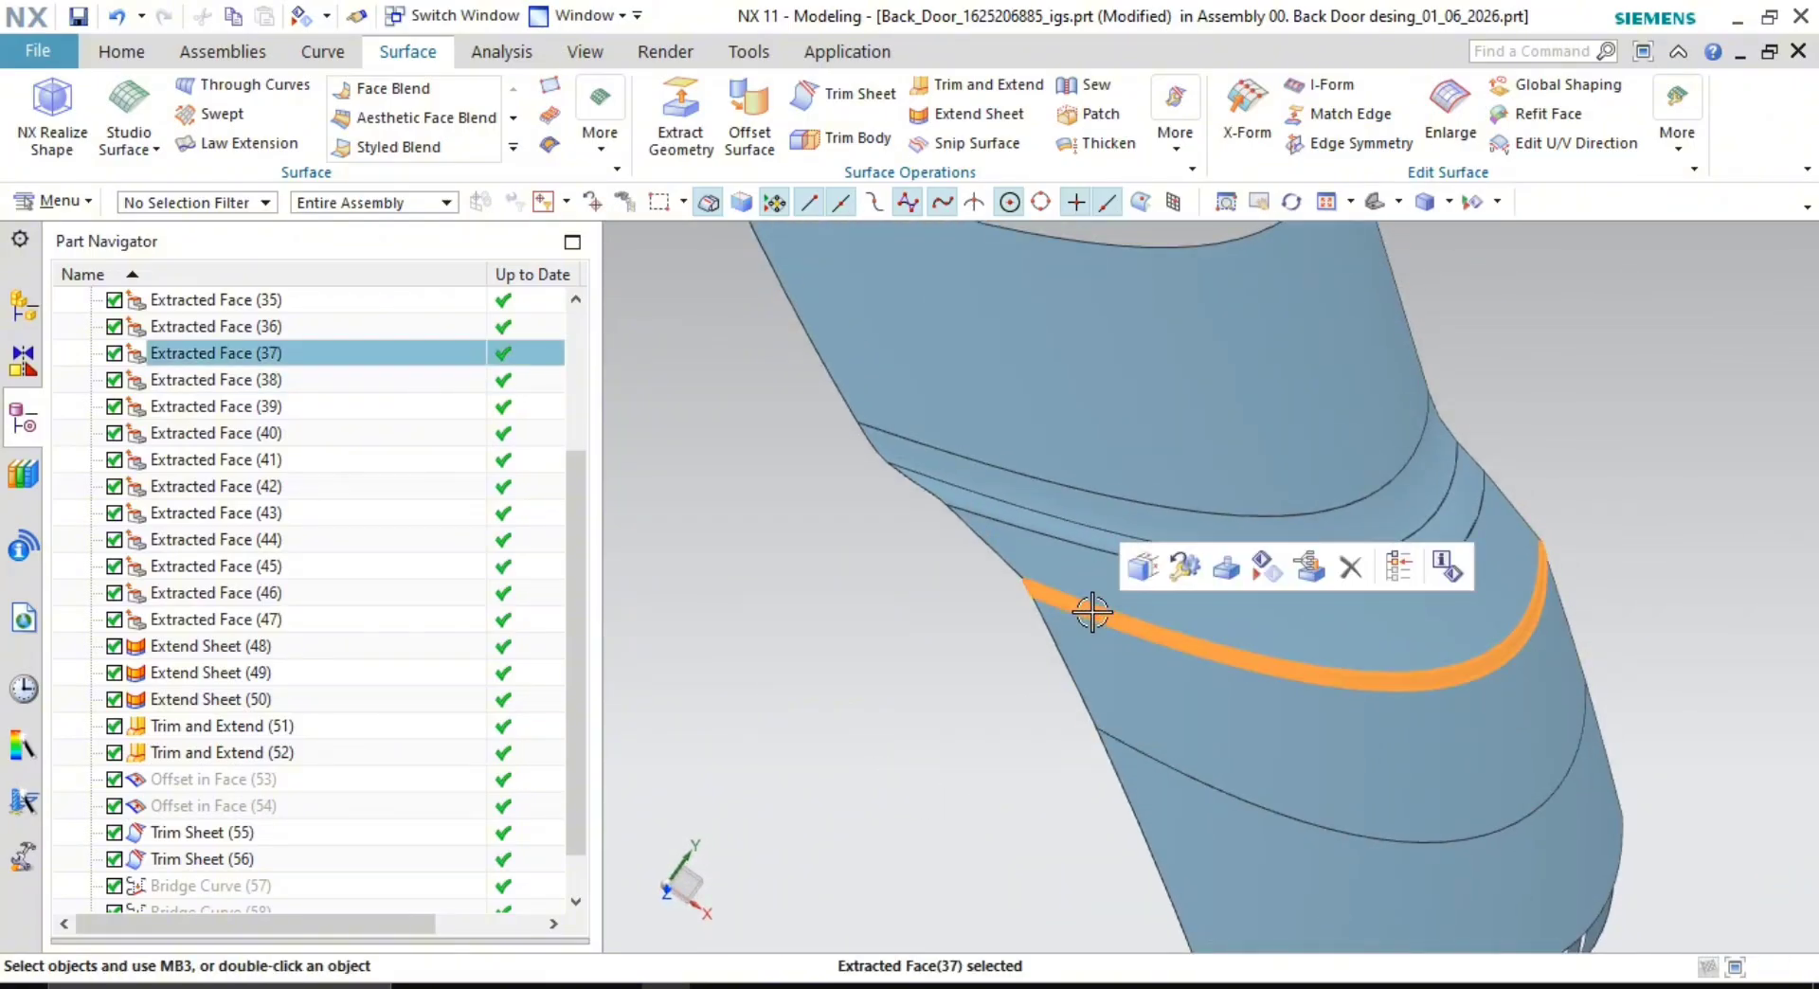
key(Delete)
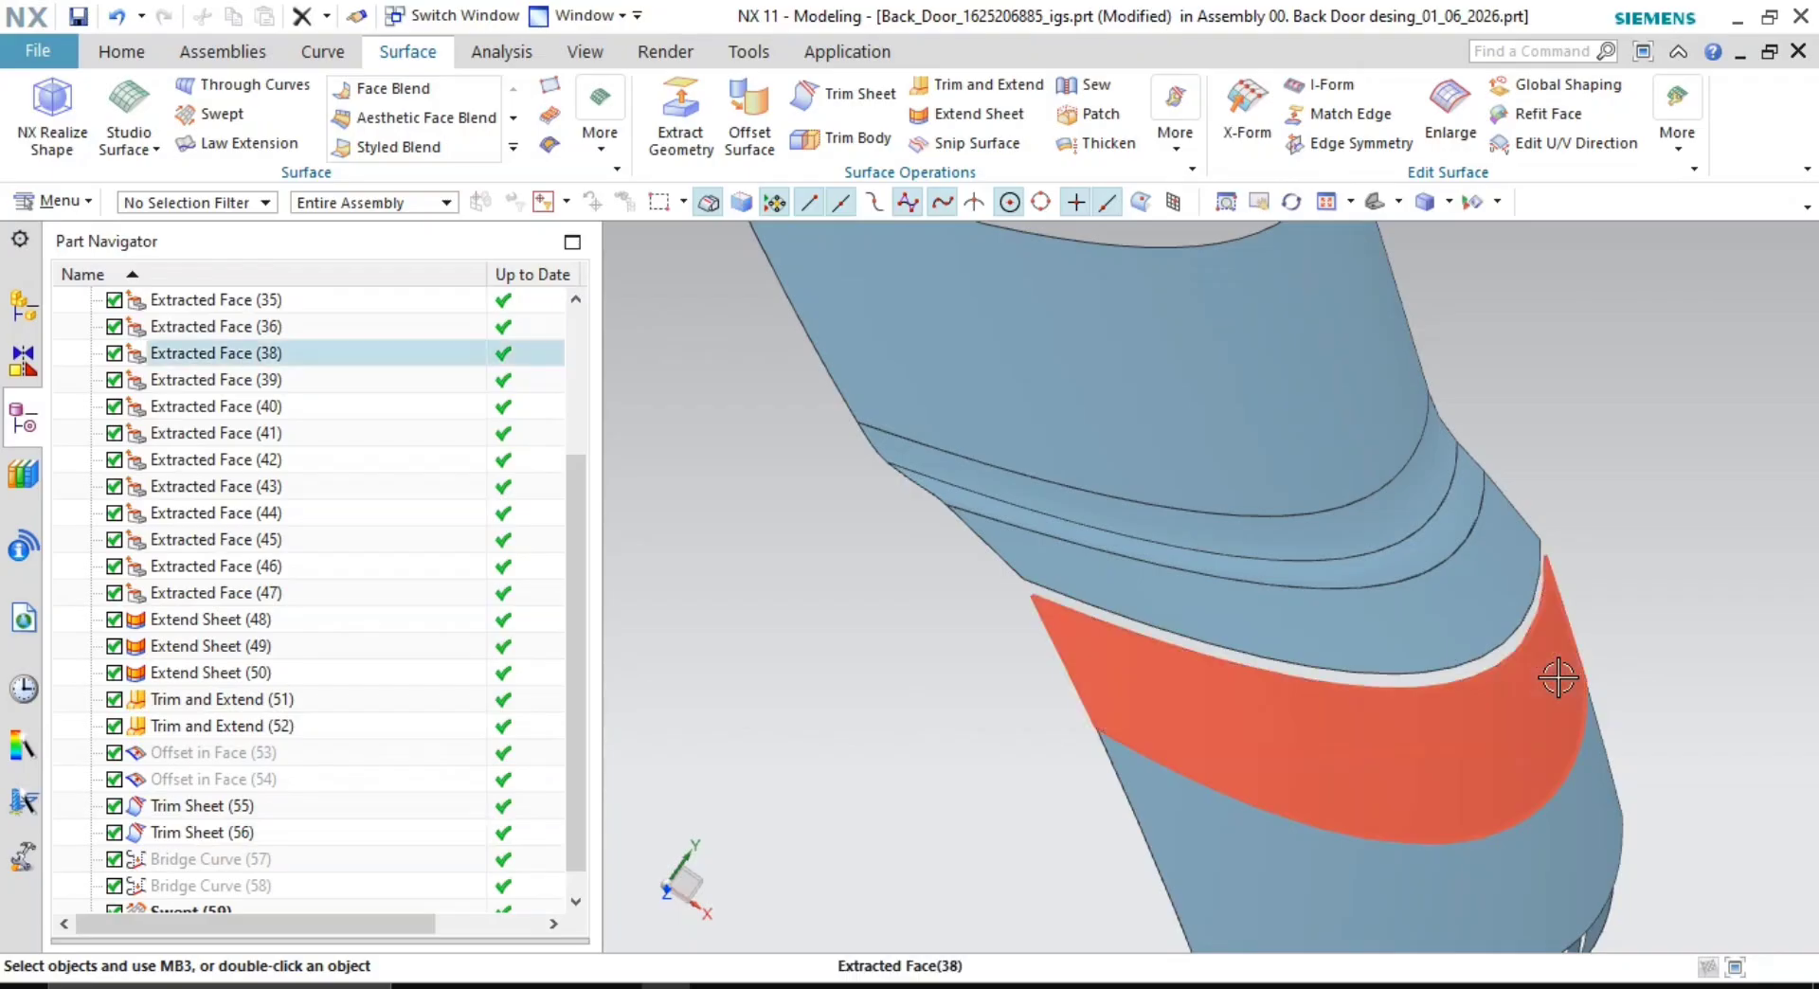
middle_drag(1559, 678, 1461, 720)
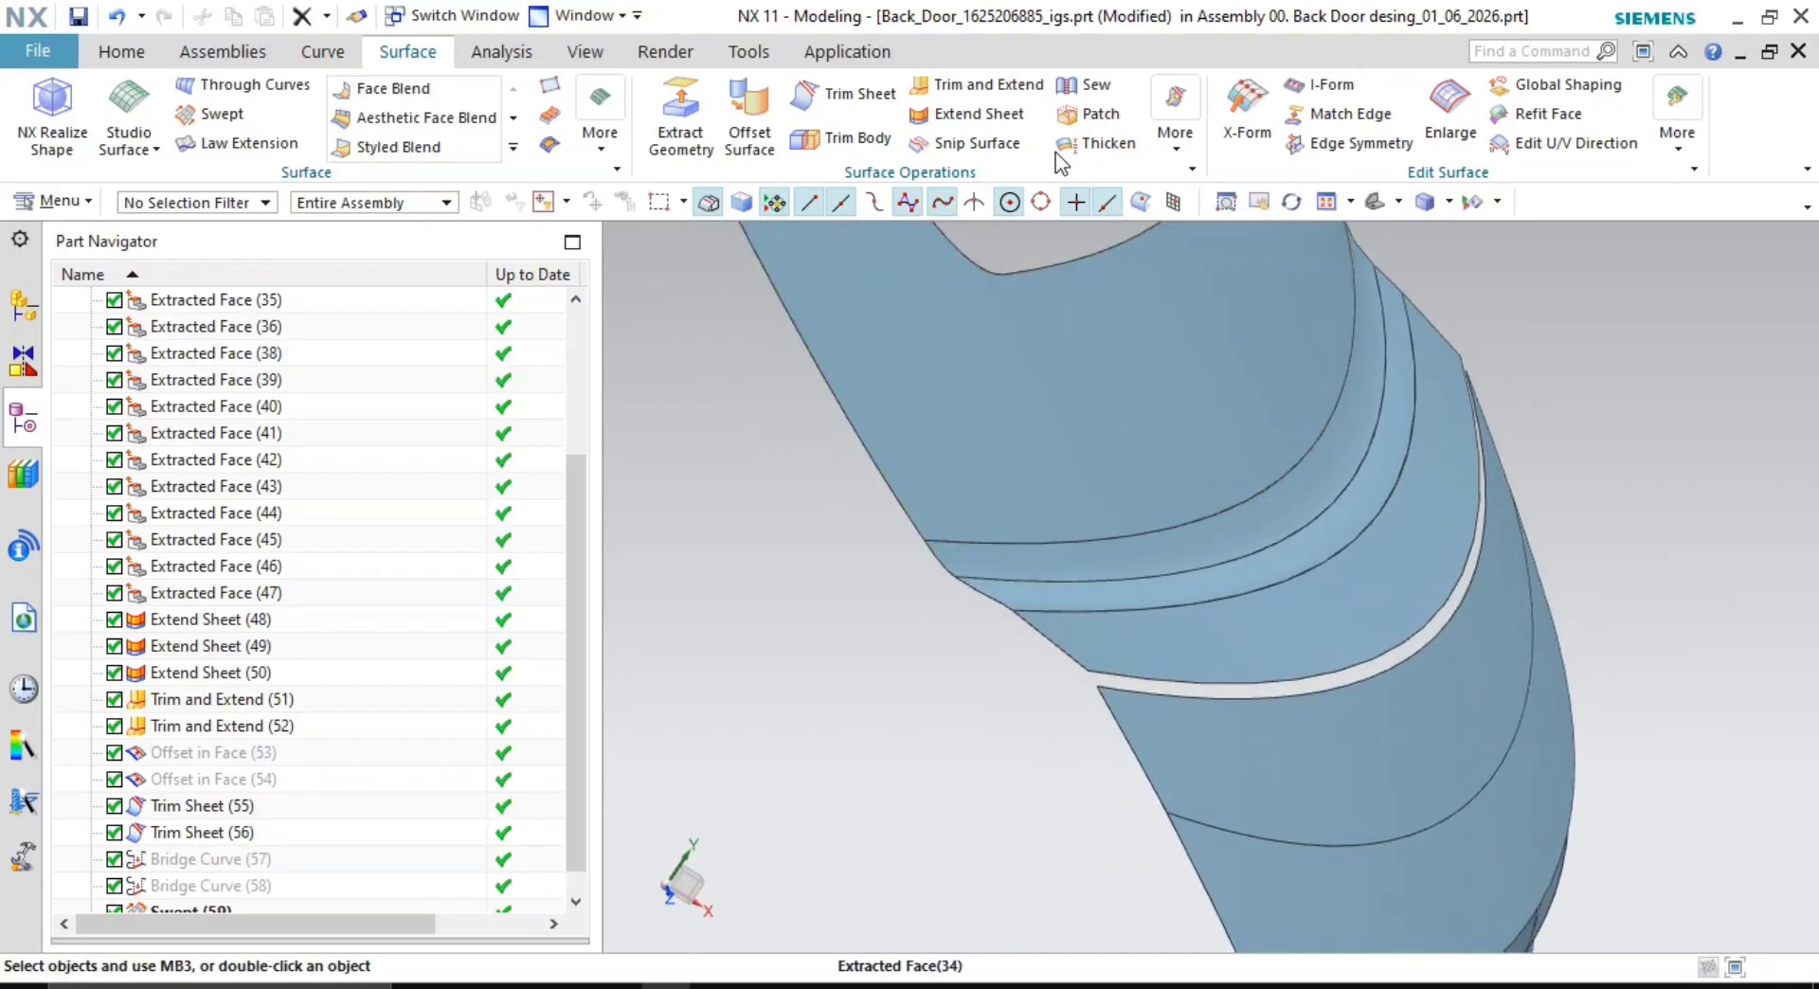
- Extend the sheet edge at the gap by 15 mm
click(950, 114)
scroll(1265, 648, down, 5)
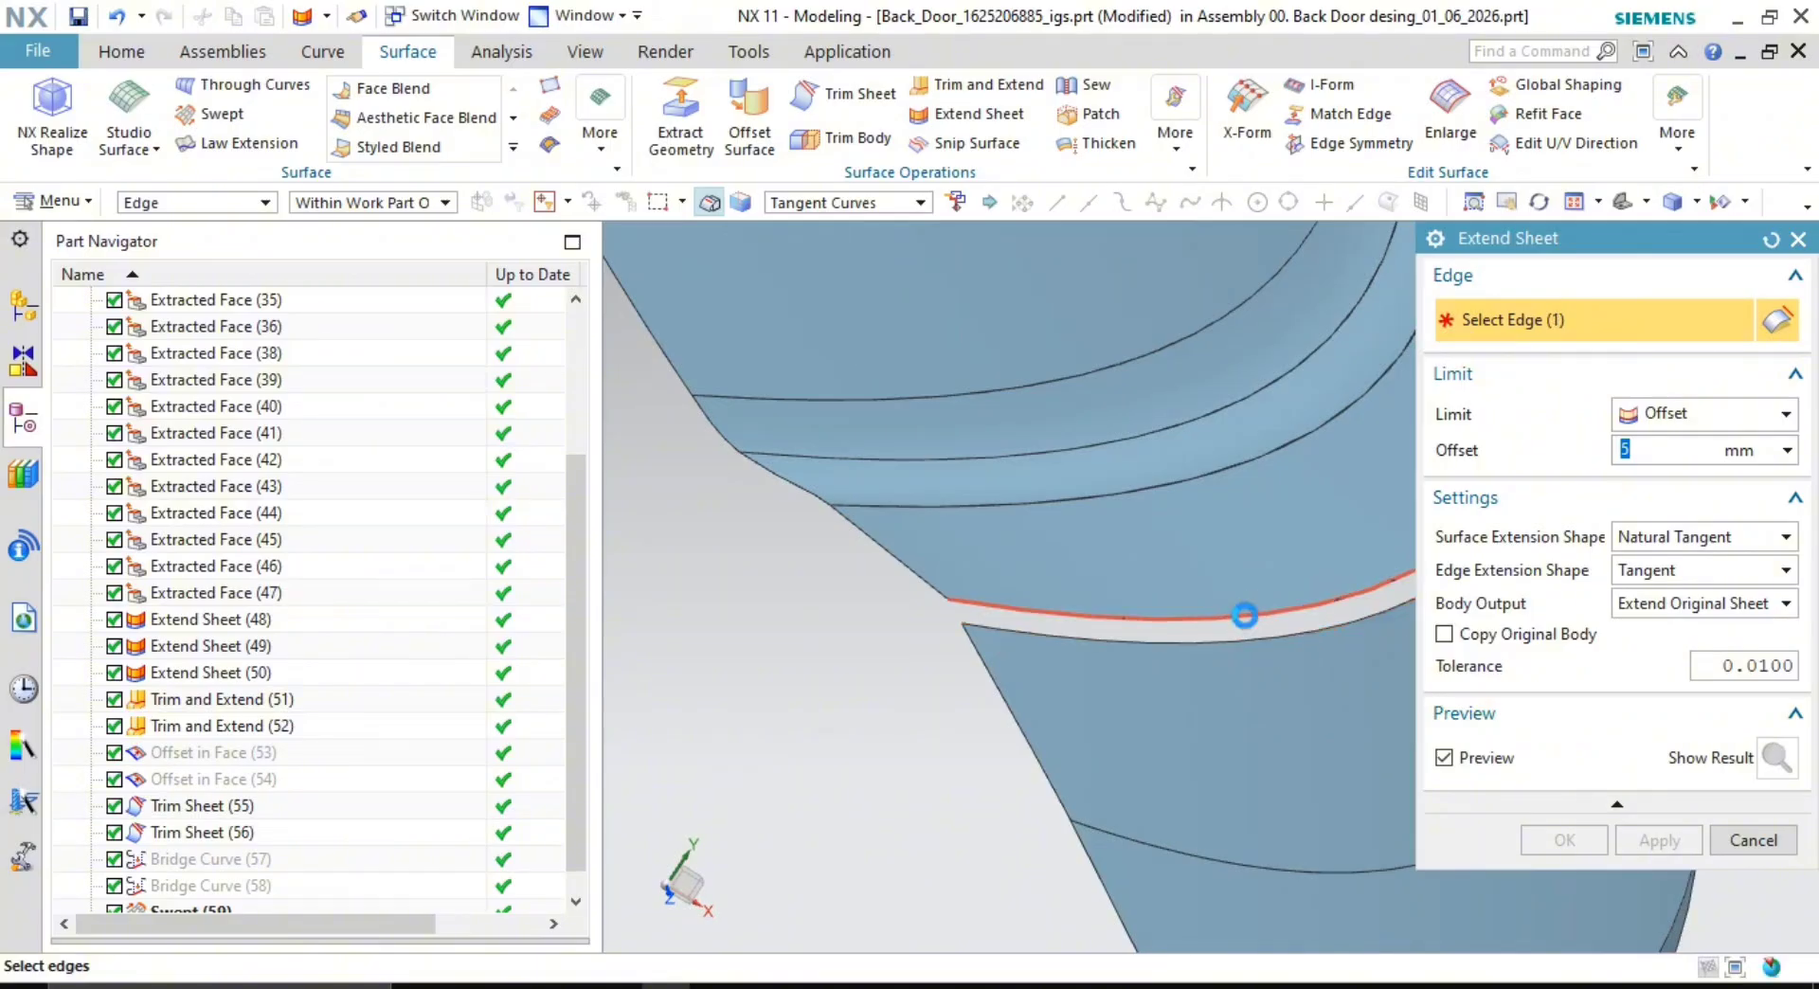
click(1244, 616)
middle_drag(1243, 615, 1037, 633)
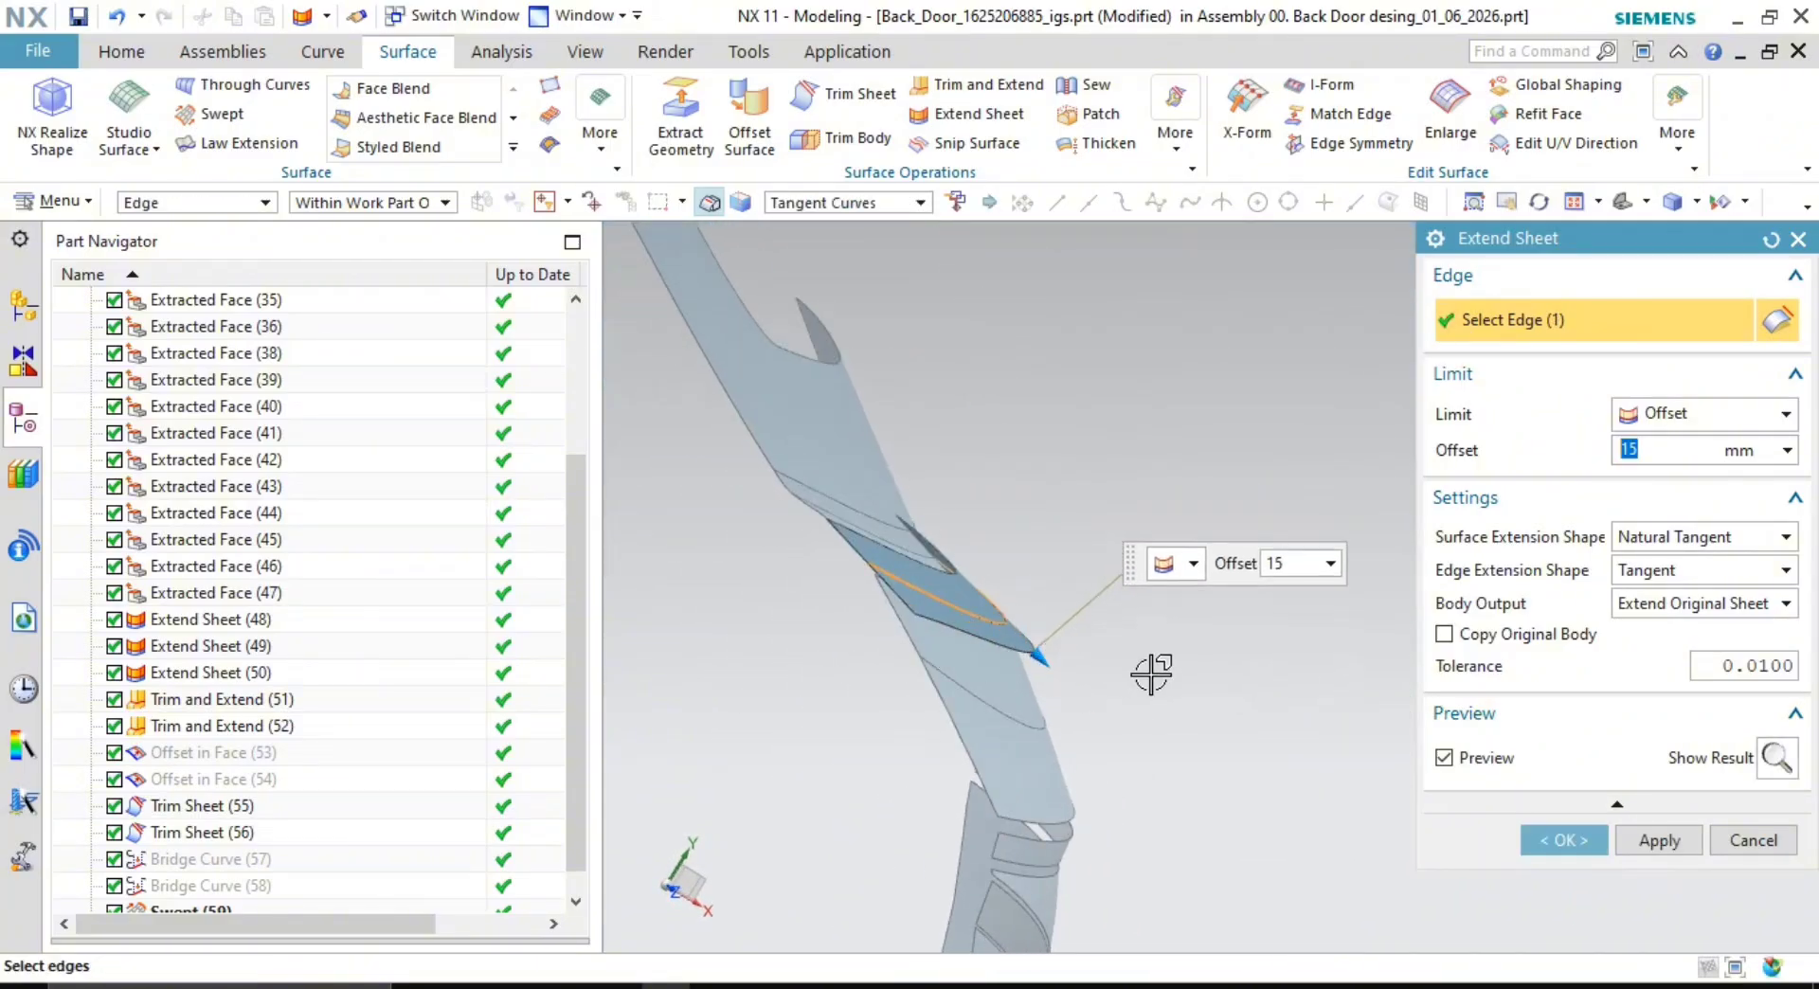
click(1658, 839)
scroll(751, 616, up, 5)
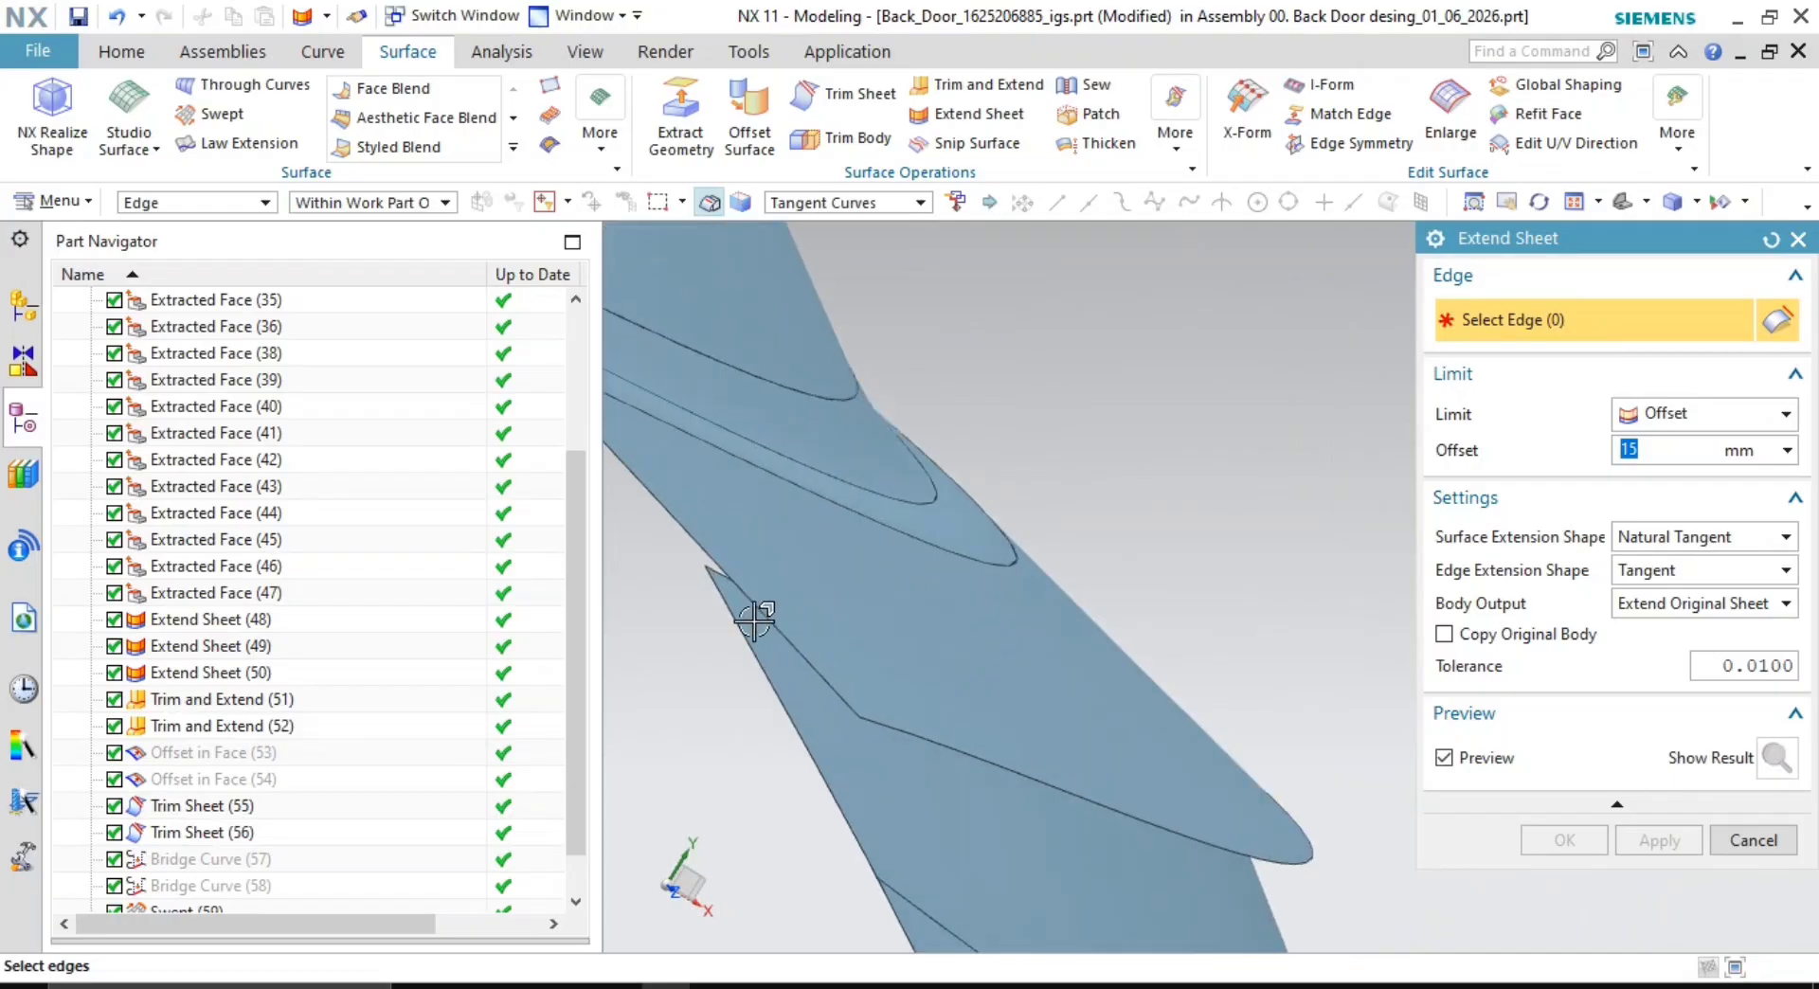
- Extend a second sheet edge, deselecting a wrongly picked edge first
click(724, 563)
shift+middle_drag(948, 642, 1206, 771)
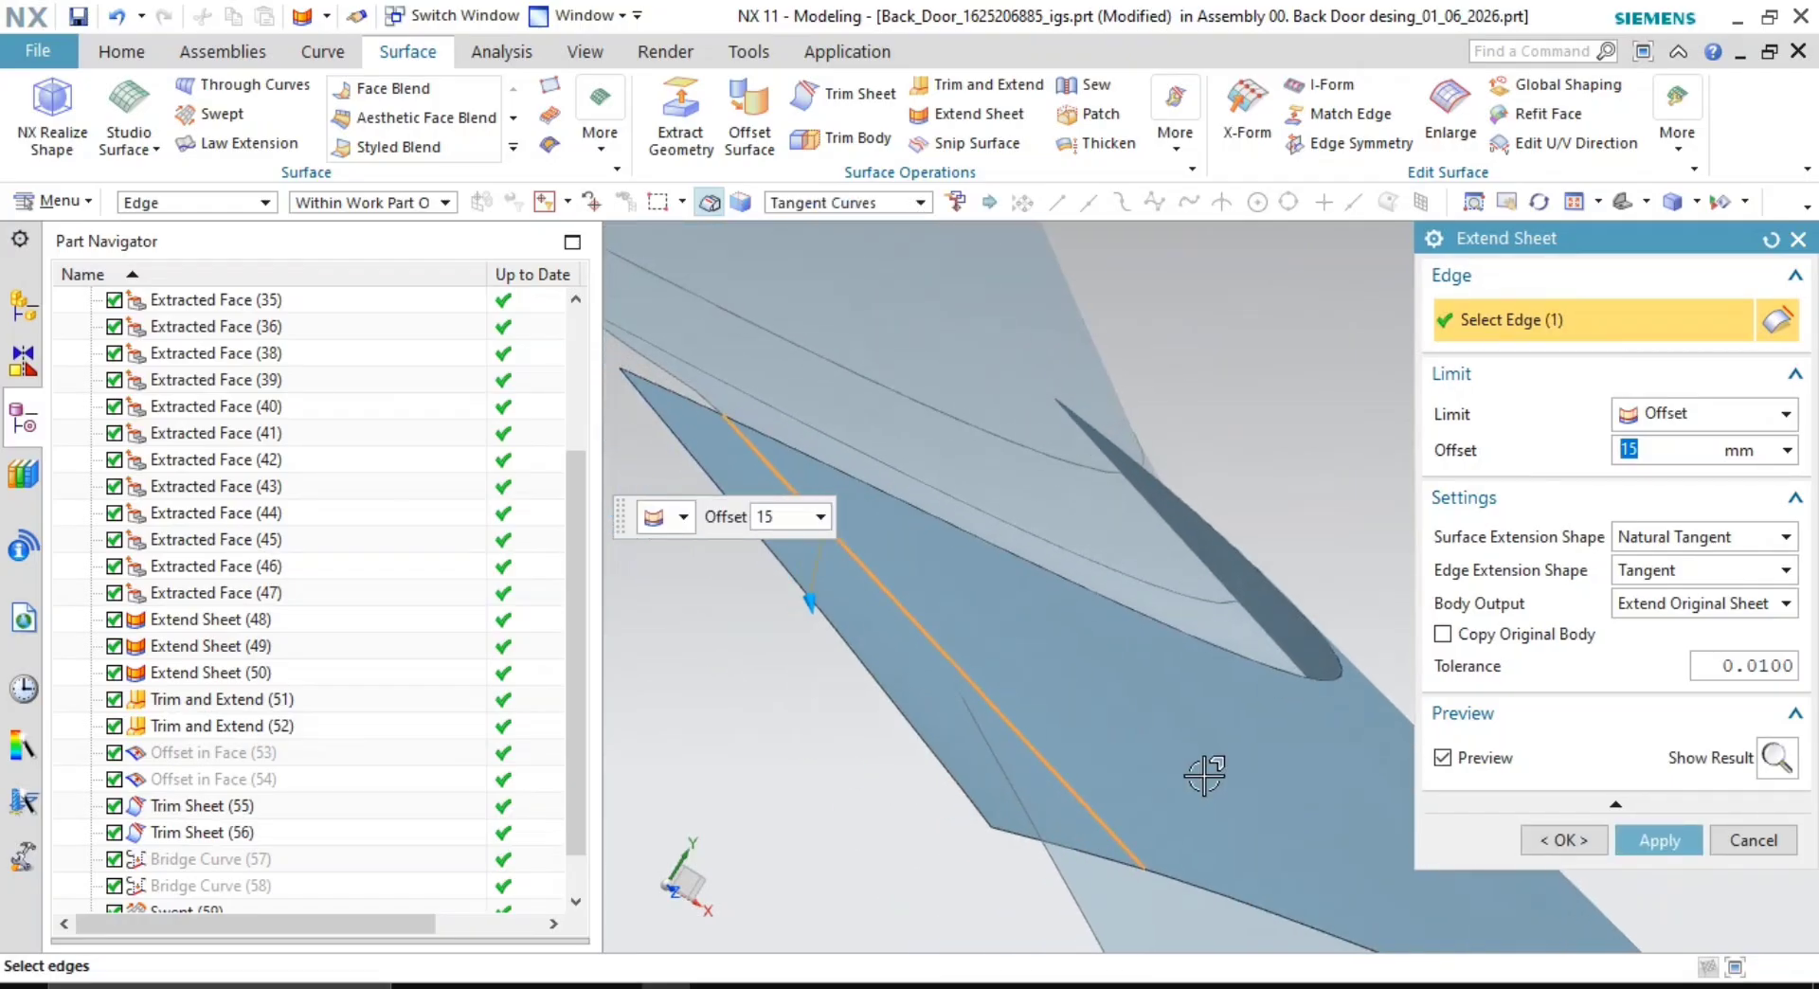
shift+click(1032, 731)
scroll(1006, 725, up, 5)
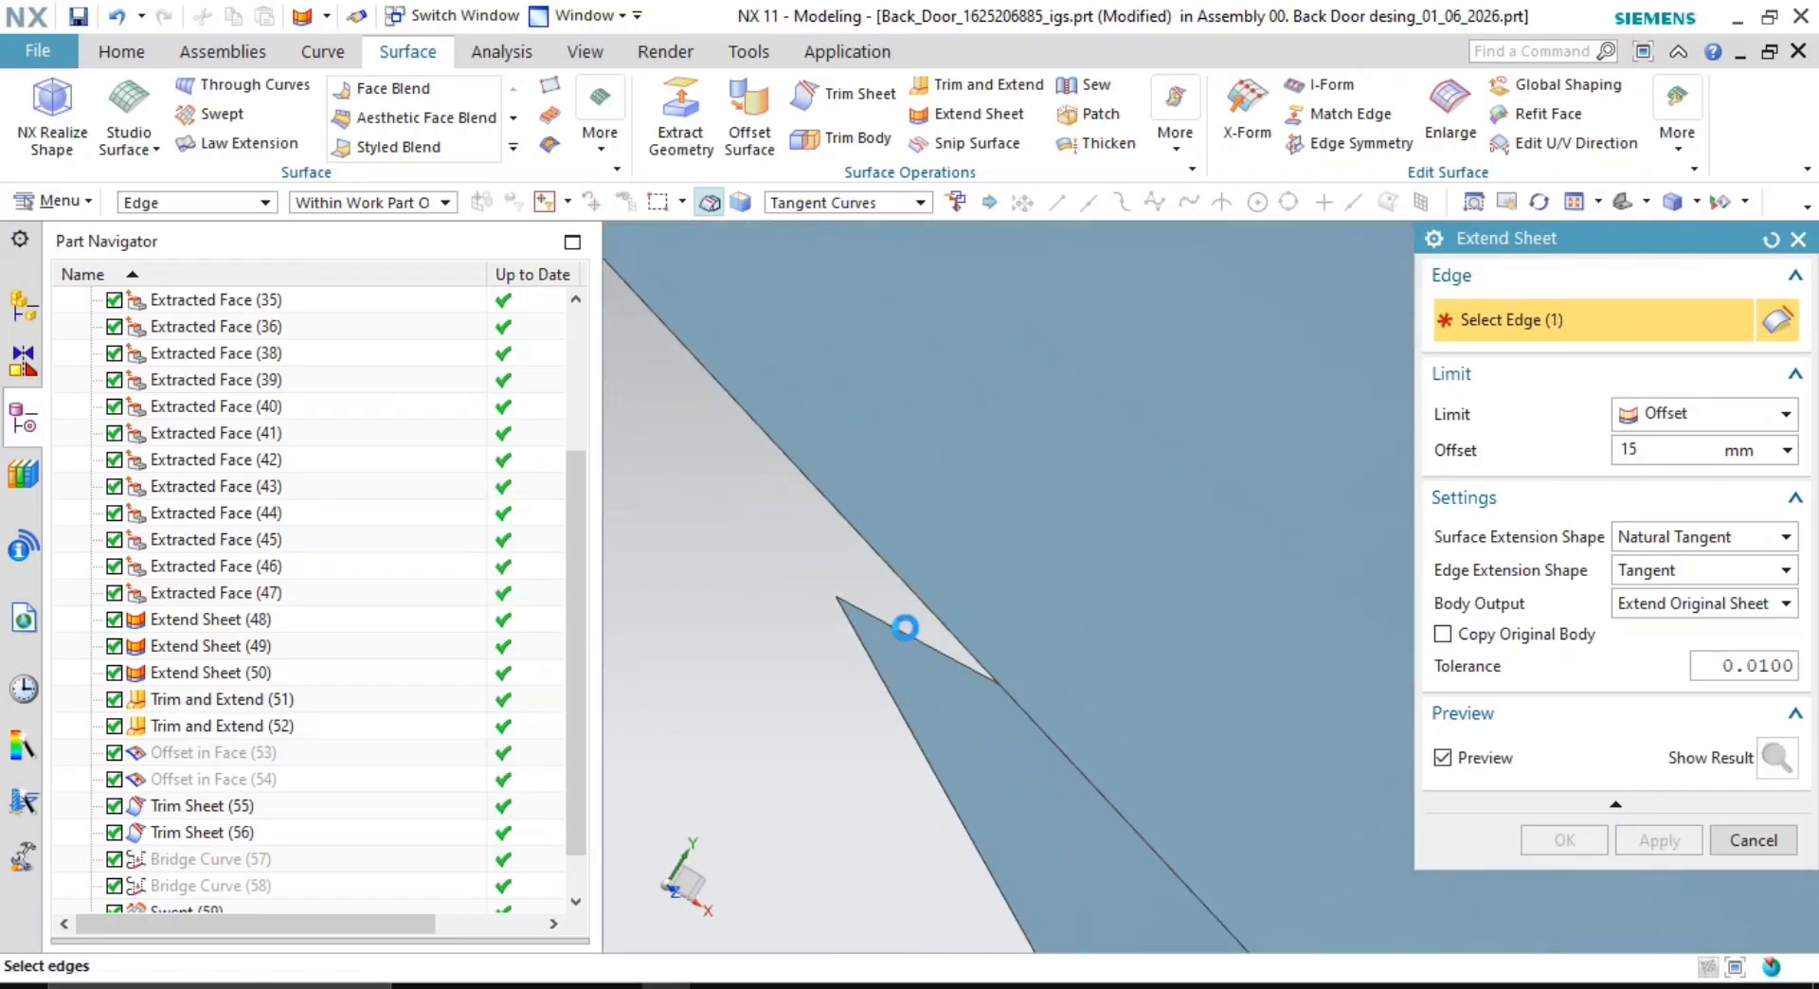
scroll(905, 628, down, 5)
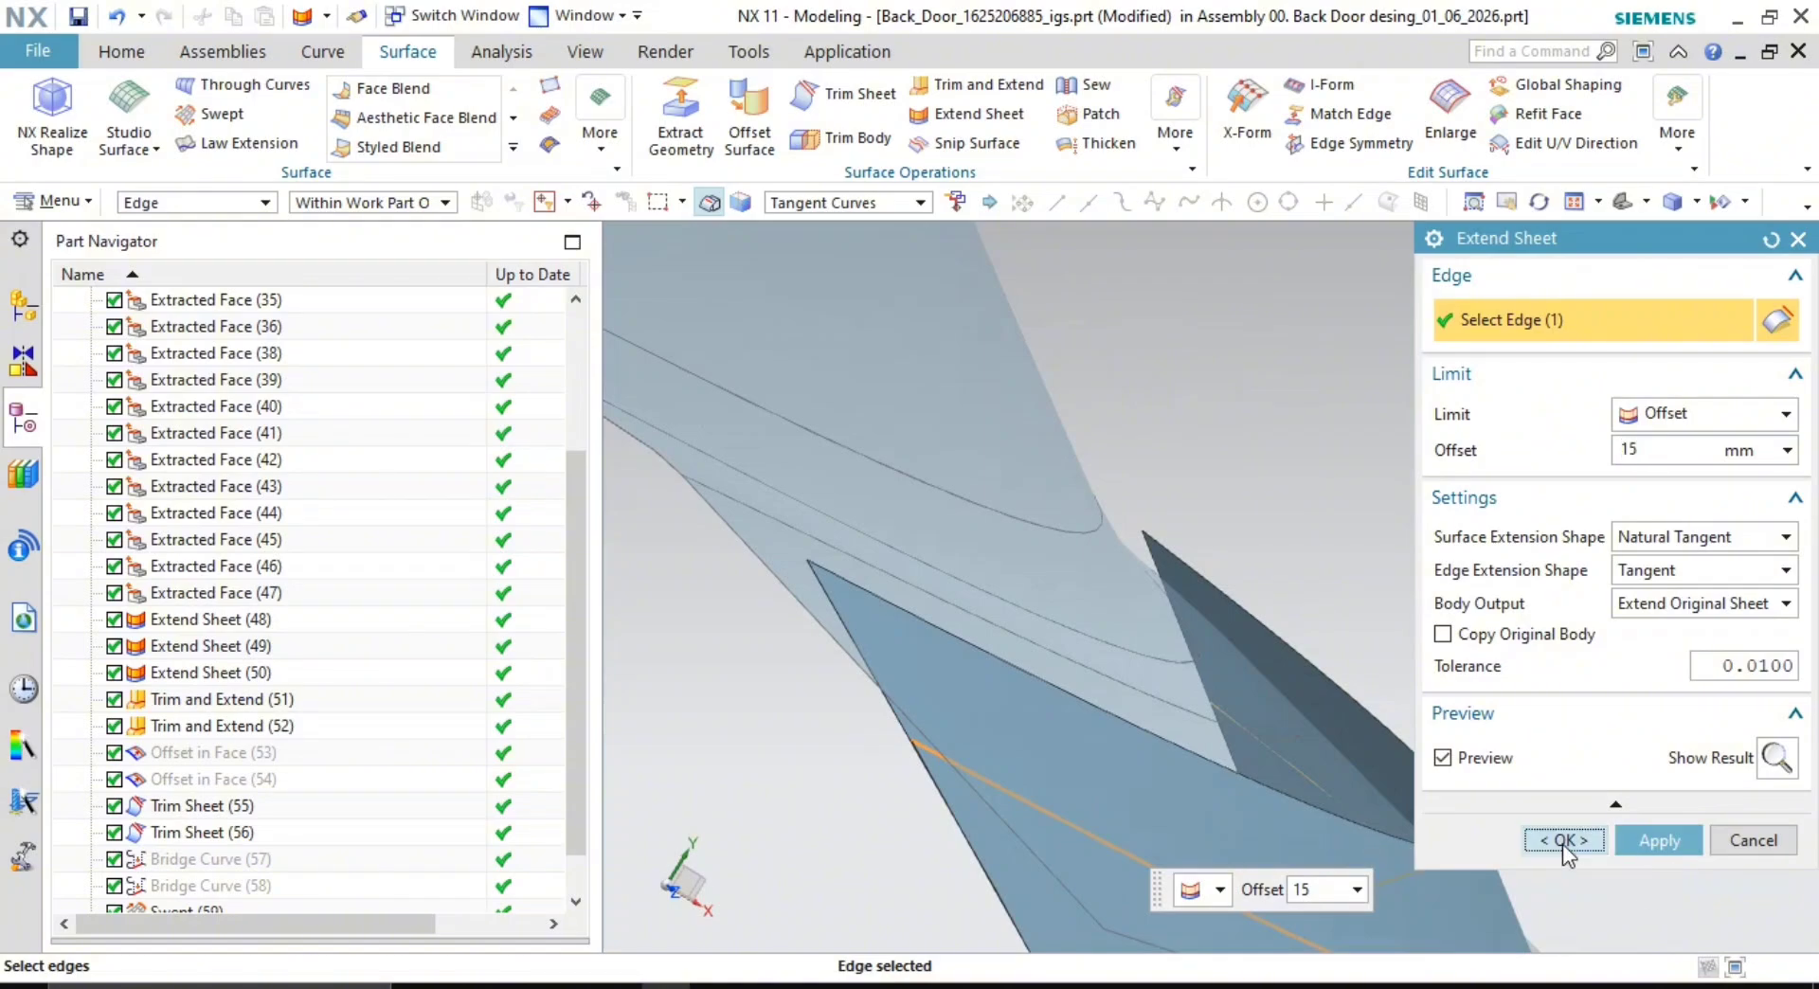
click(1565, 840)
scroll(1492, 820, up, 8)
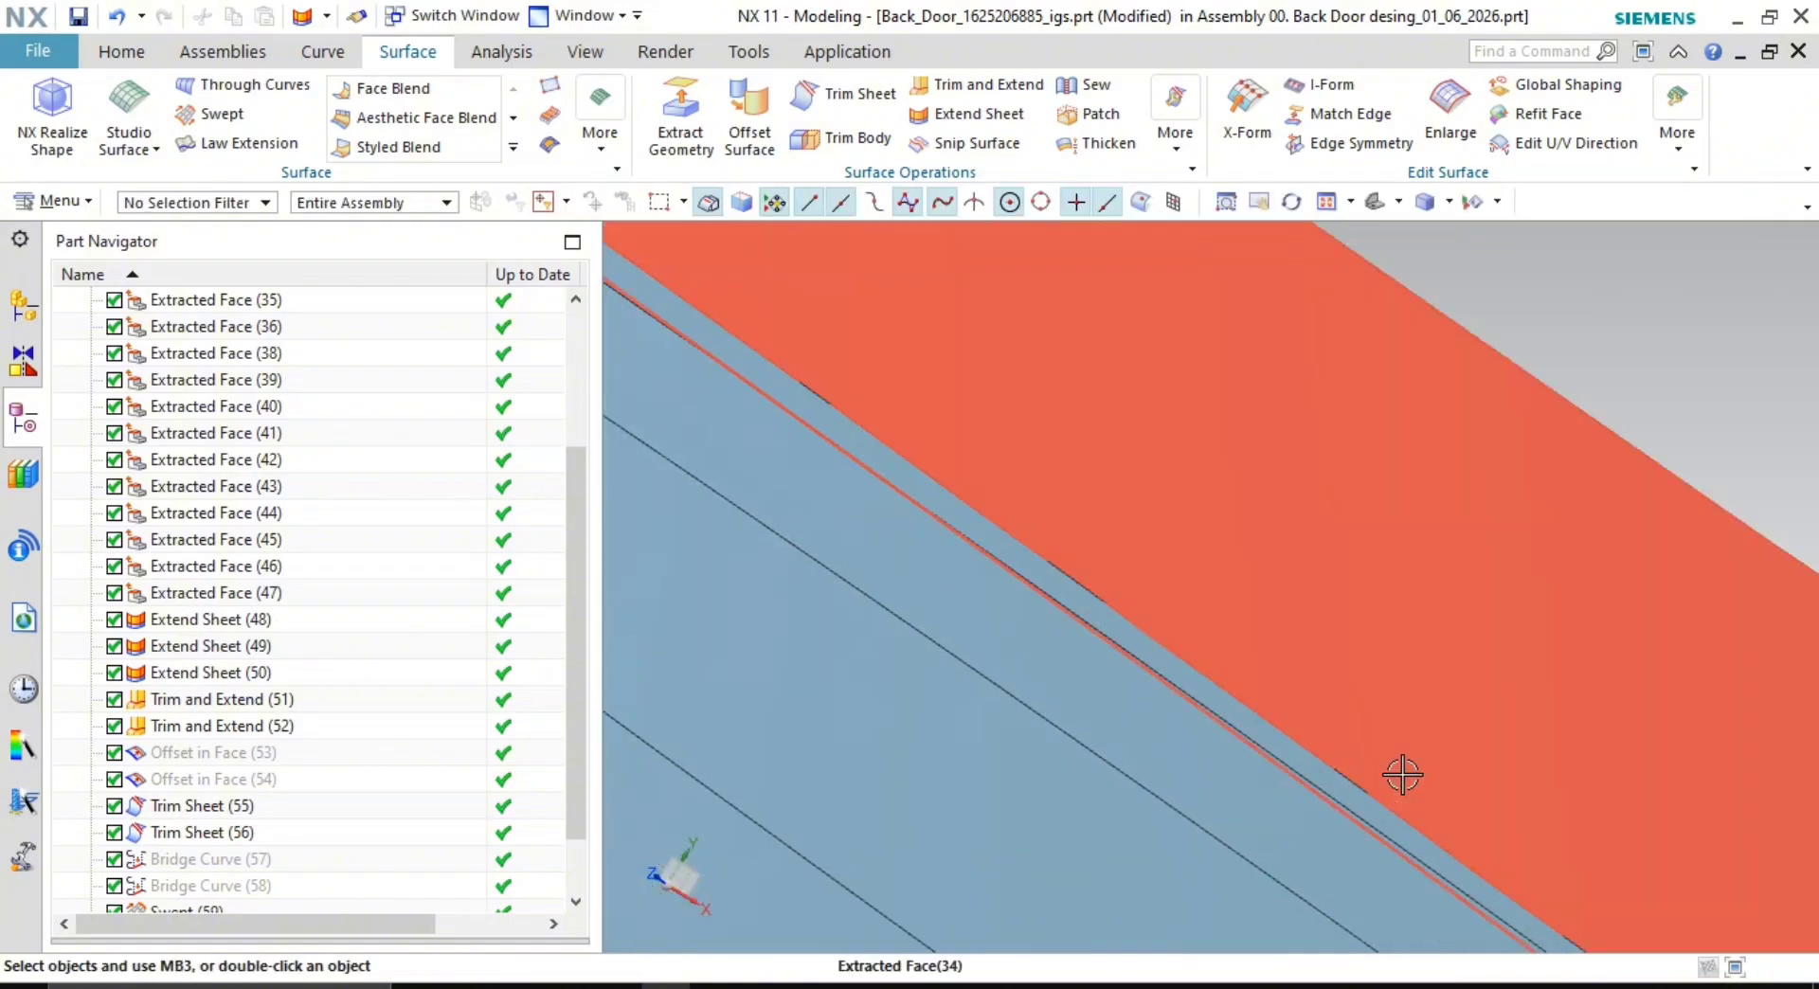
scroll(1374, 772, down, 10)
middle_drag(1336, 815, 1291, 894)
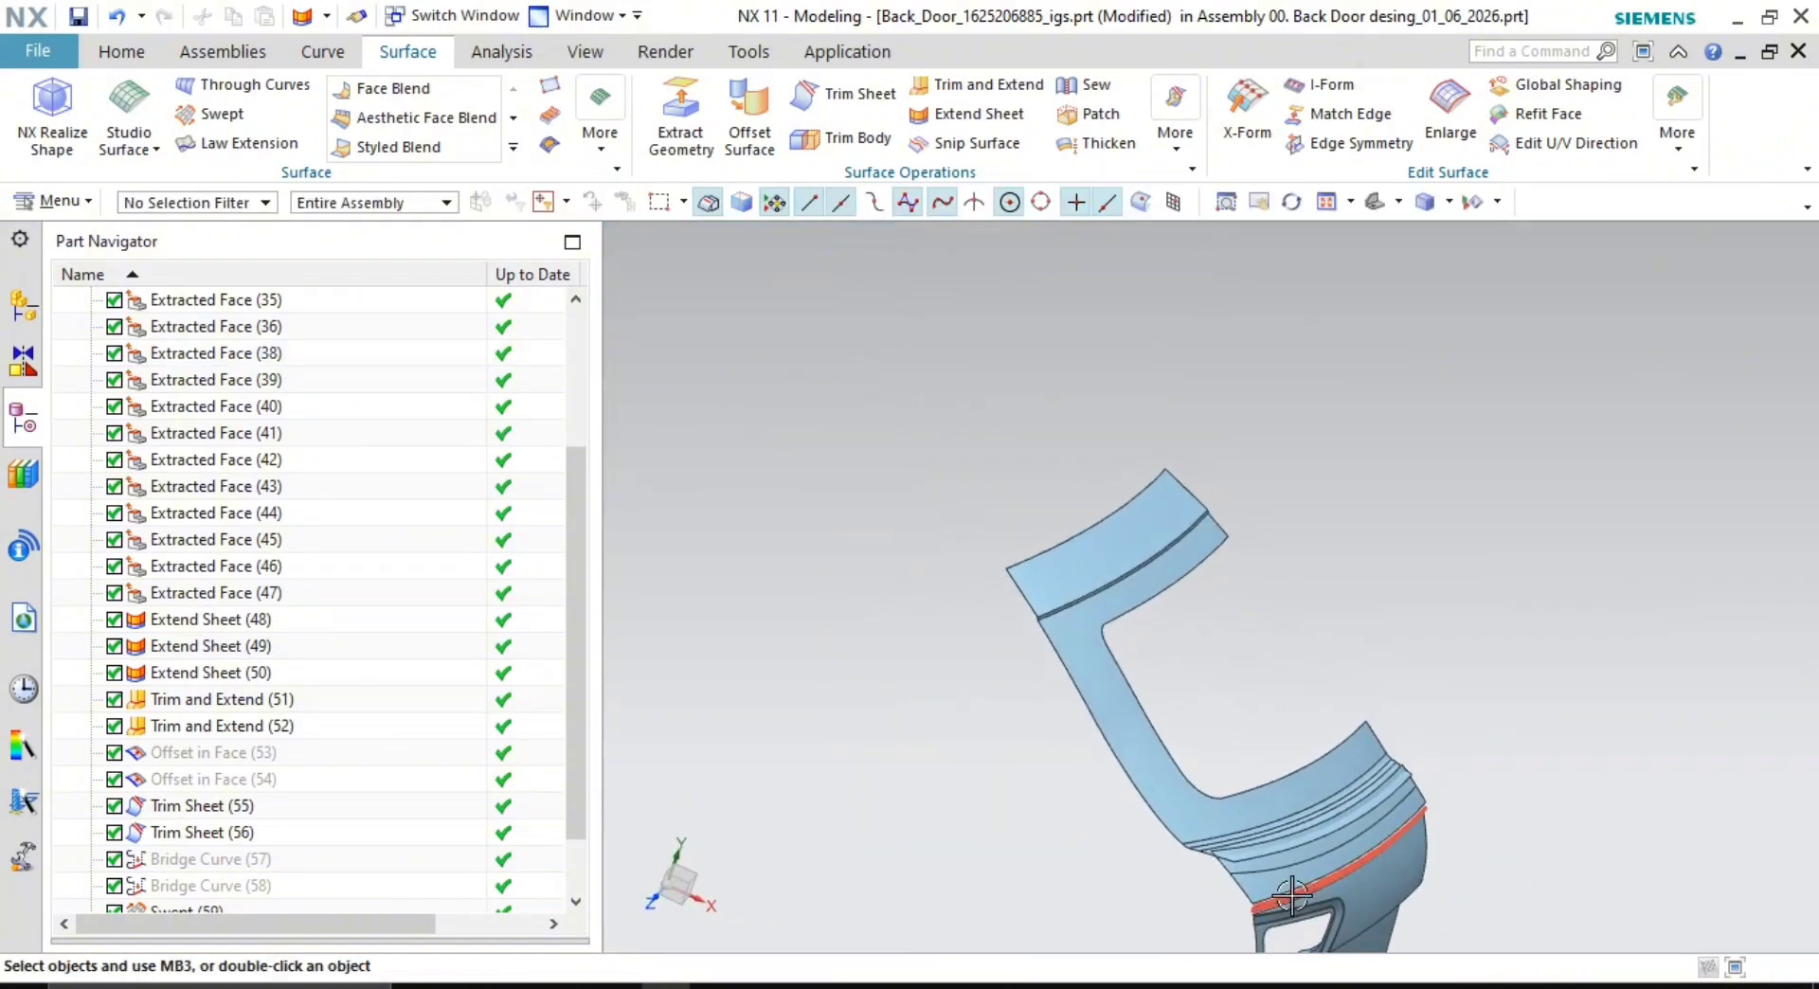
scroll(1291, 894, up, 10)
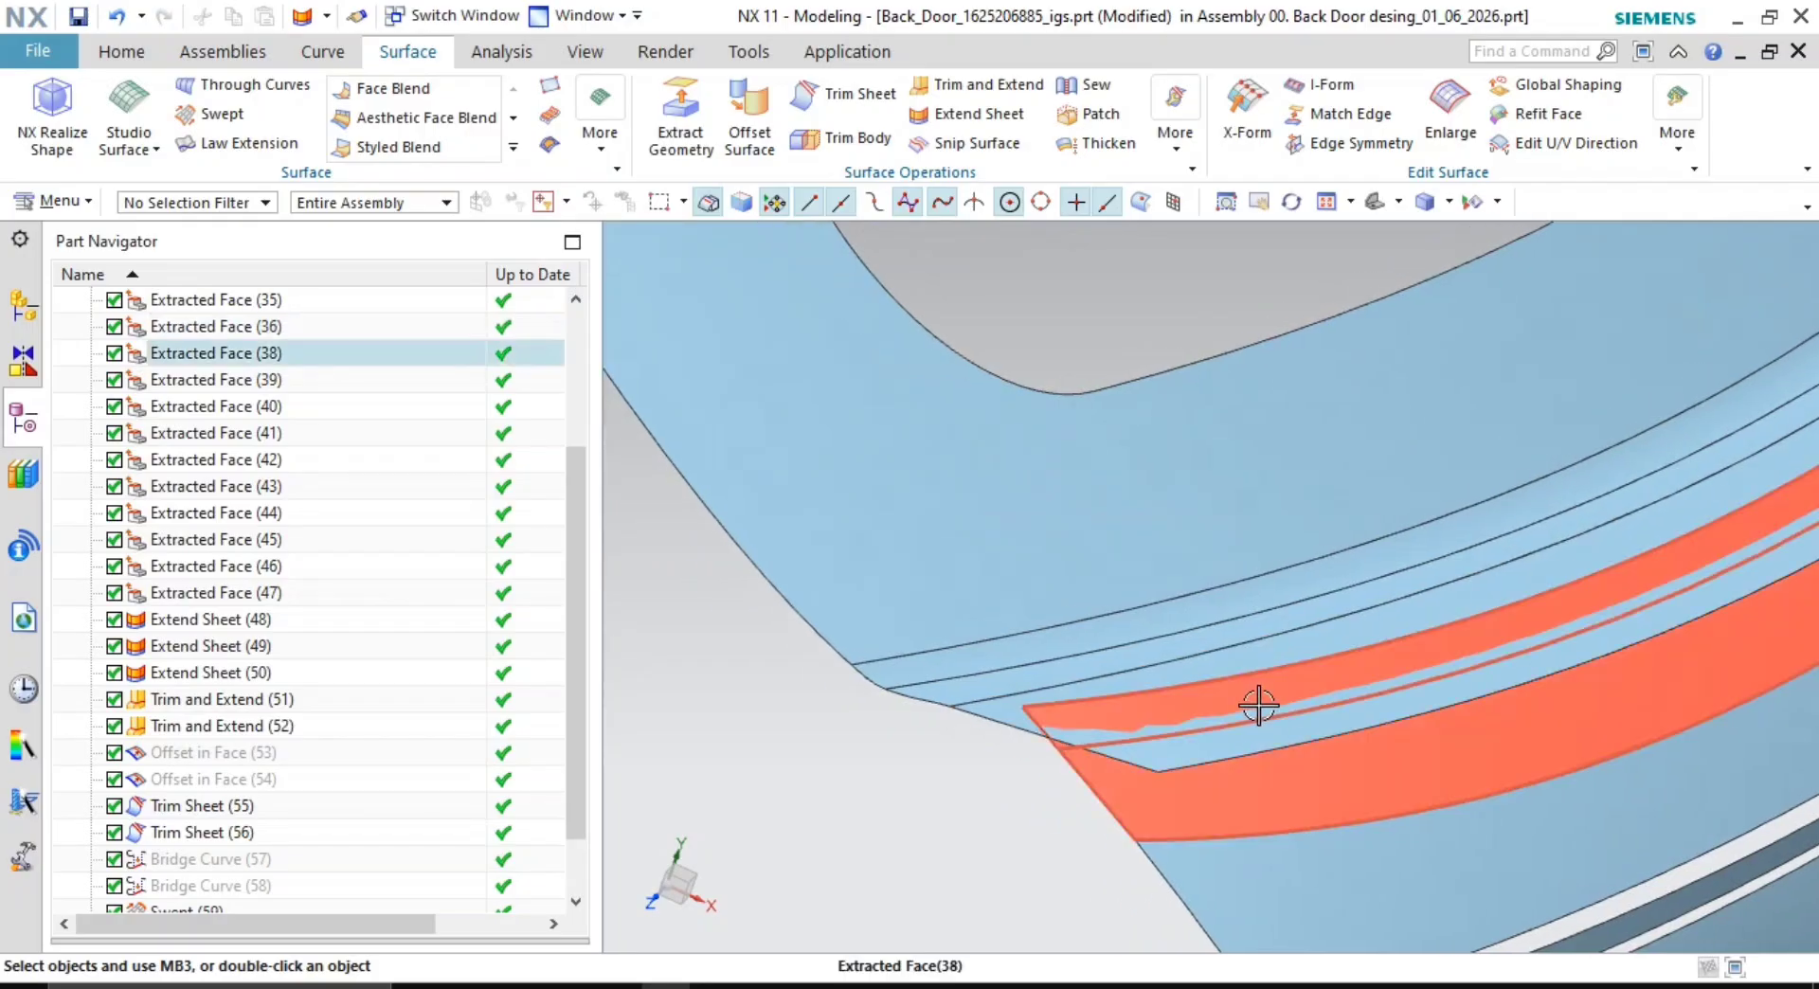
- Join the two groove faces with a Make Corner trim, reversing the target face's side
click(973, 92)
shift+middle_drag(1185, 552, 934, 552)
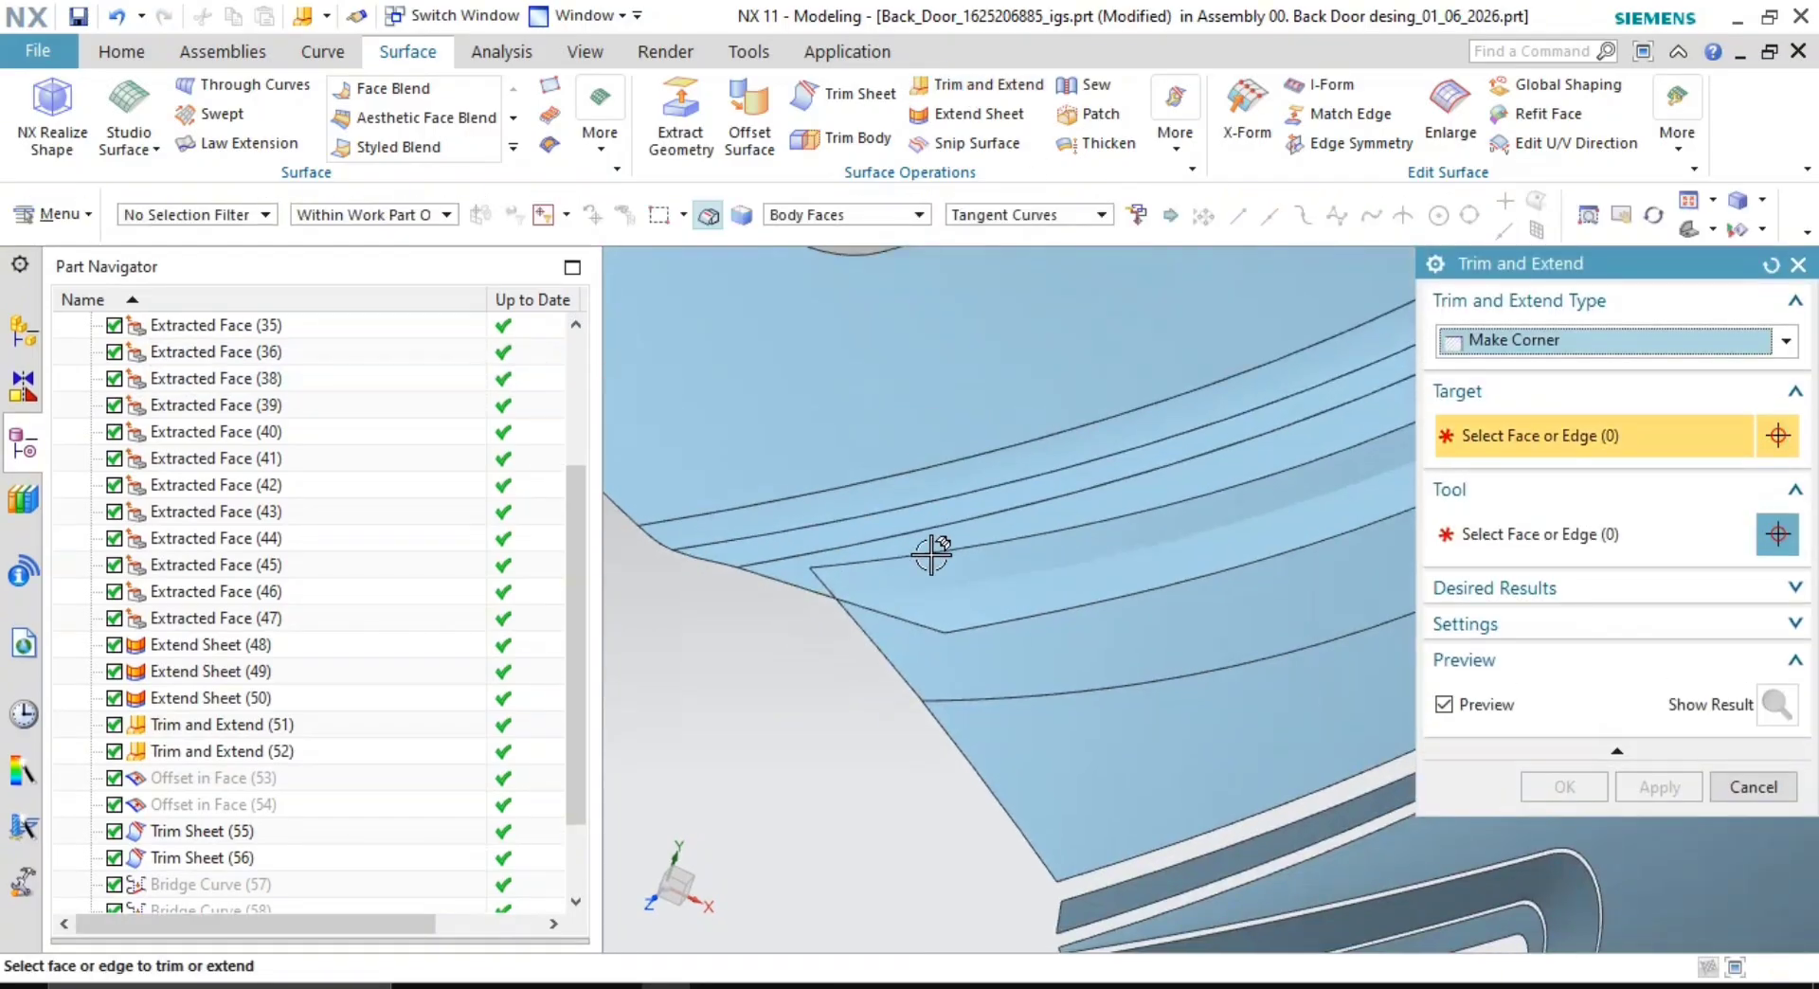
click(991, 593)
click(1014, 641)
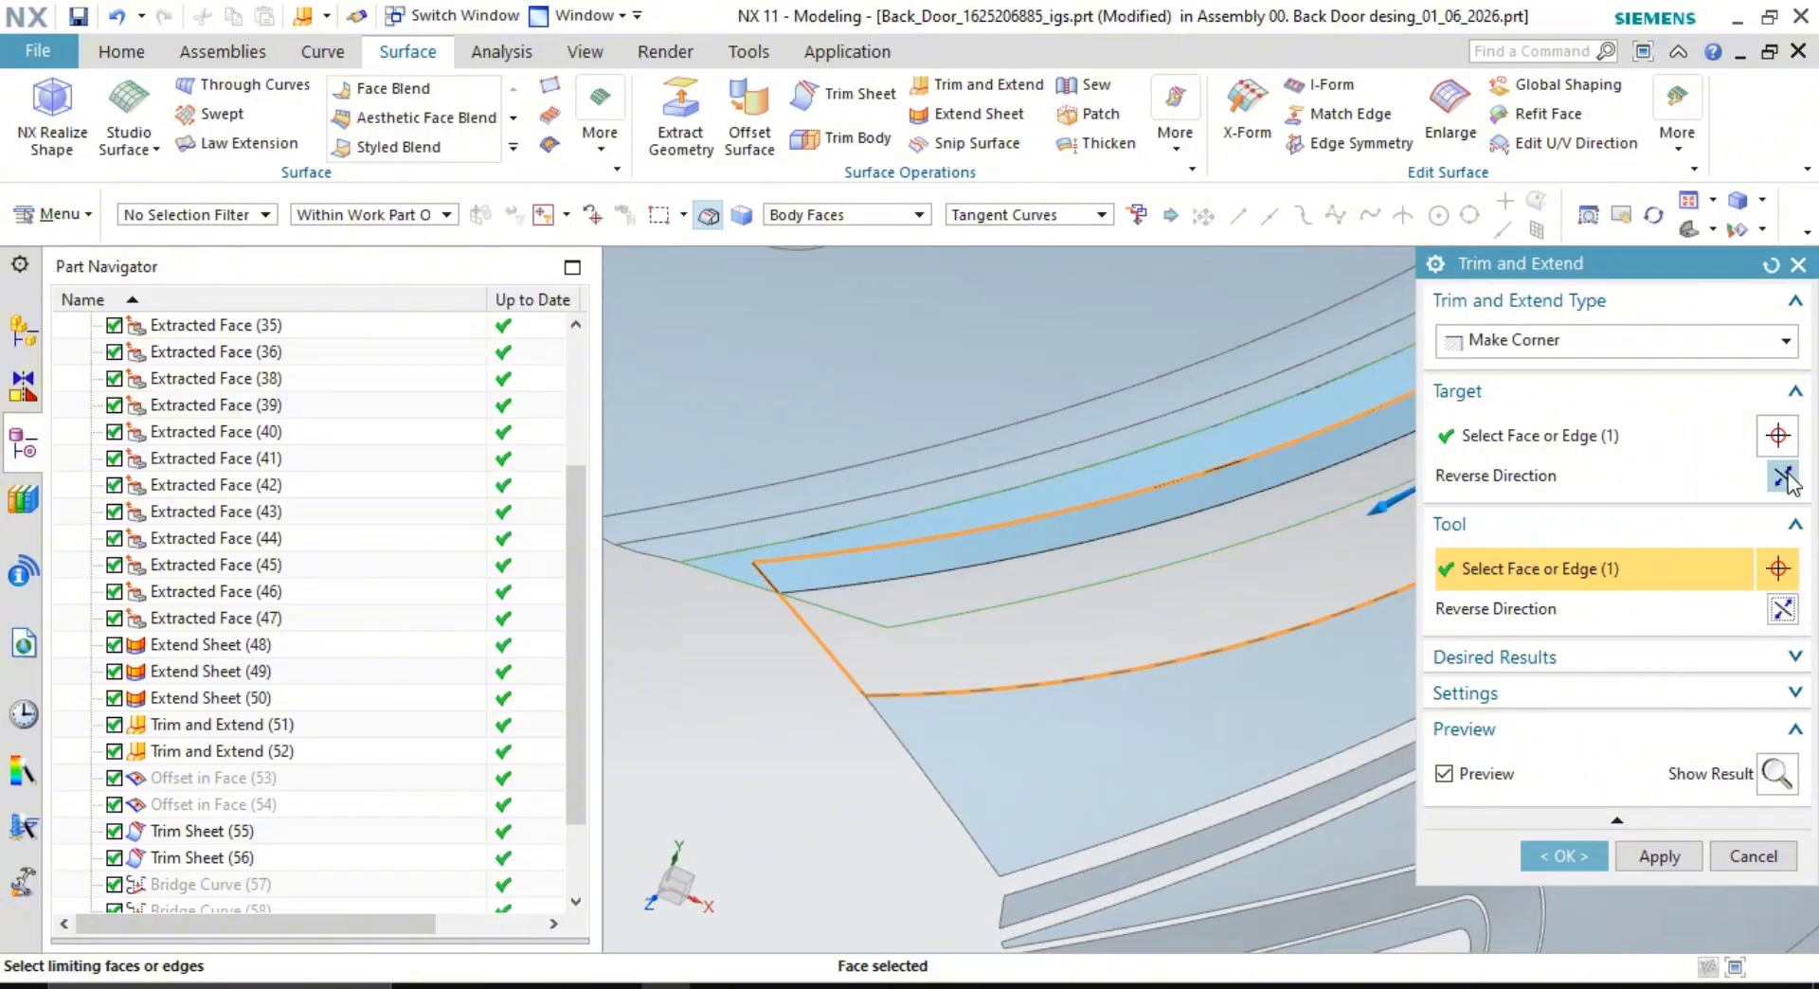
click(1782, 475)
click(1568, 855)
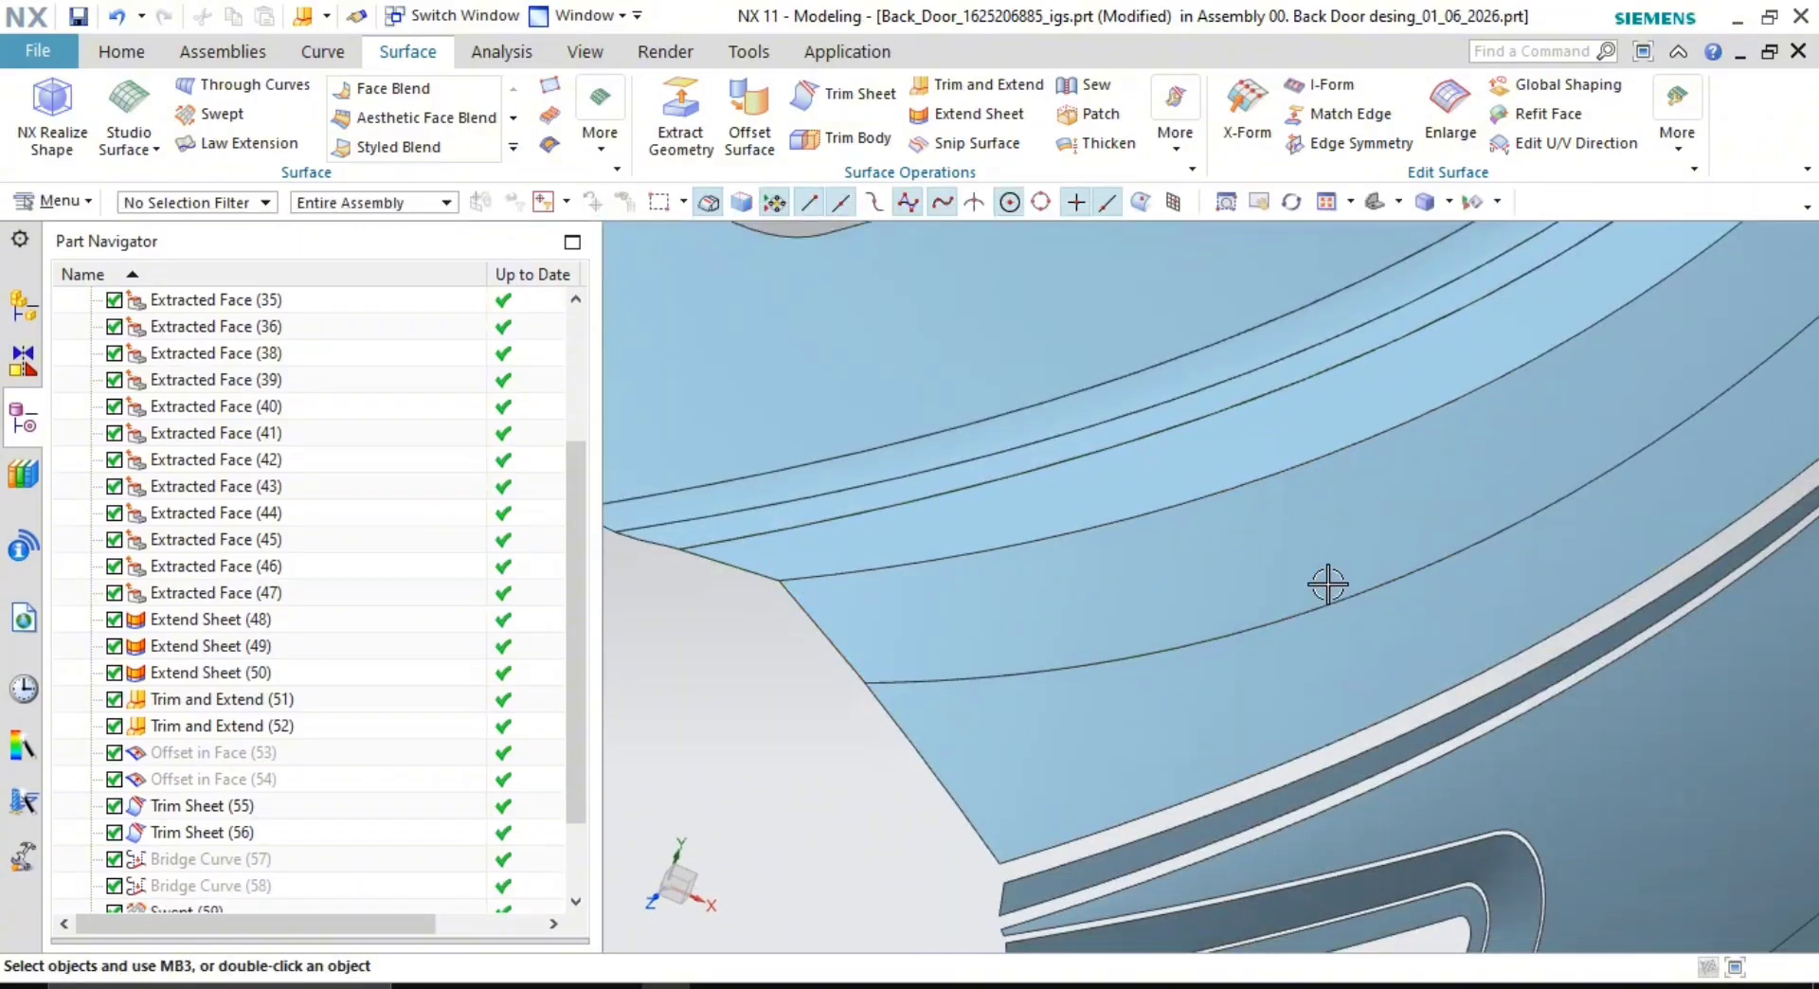
- Zoom in and orbit around the new corner vertex to inspect the trim
scroll(1312, 611, down, 3)
mouse_move(1287, 645)
middle_down()
mouse_move(1320, 649)
mouse_move(1281, 654)
middle_up()
scroll(1118, 707, up, 3)
shift+middle_drag(979, 634, 1175, 640)
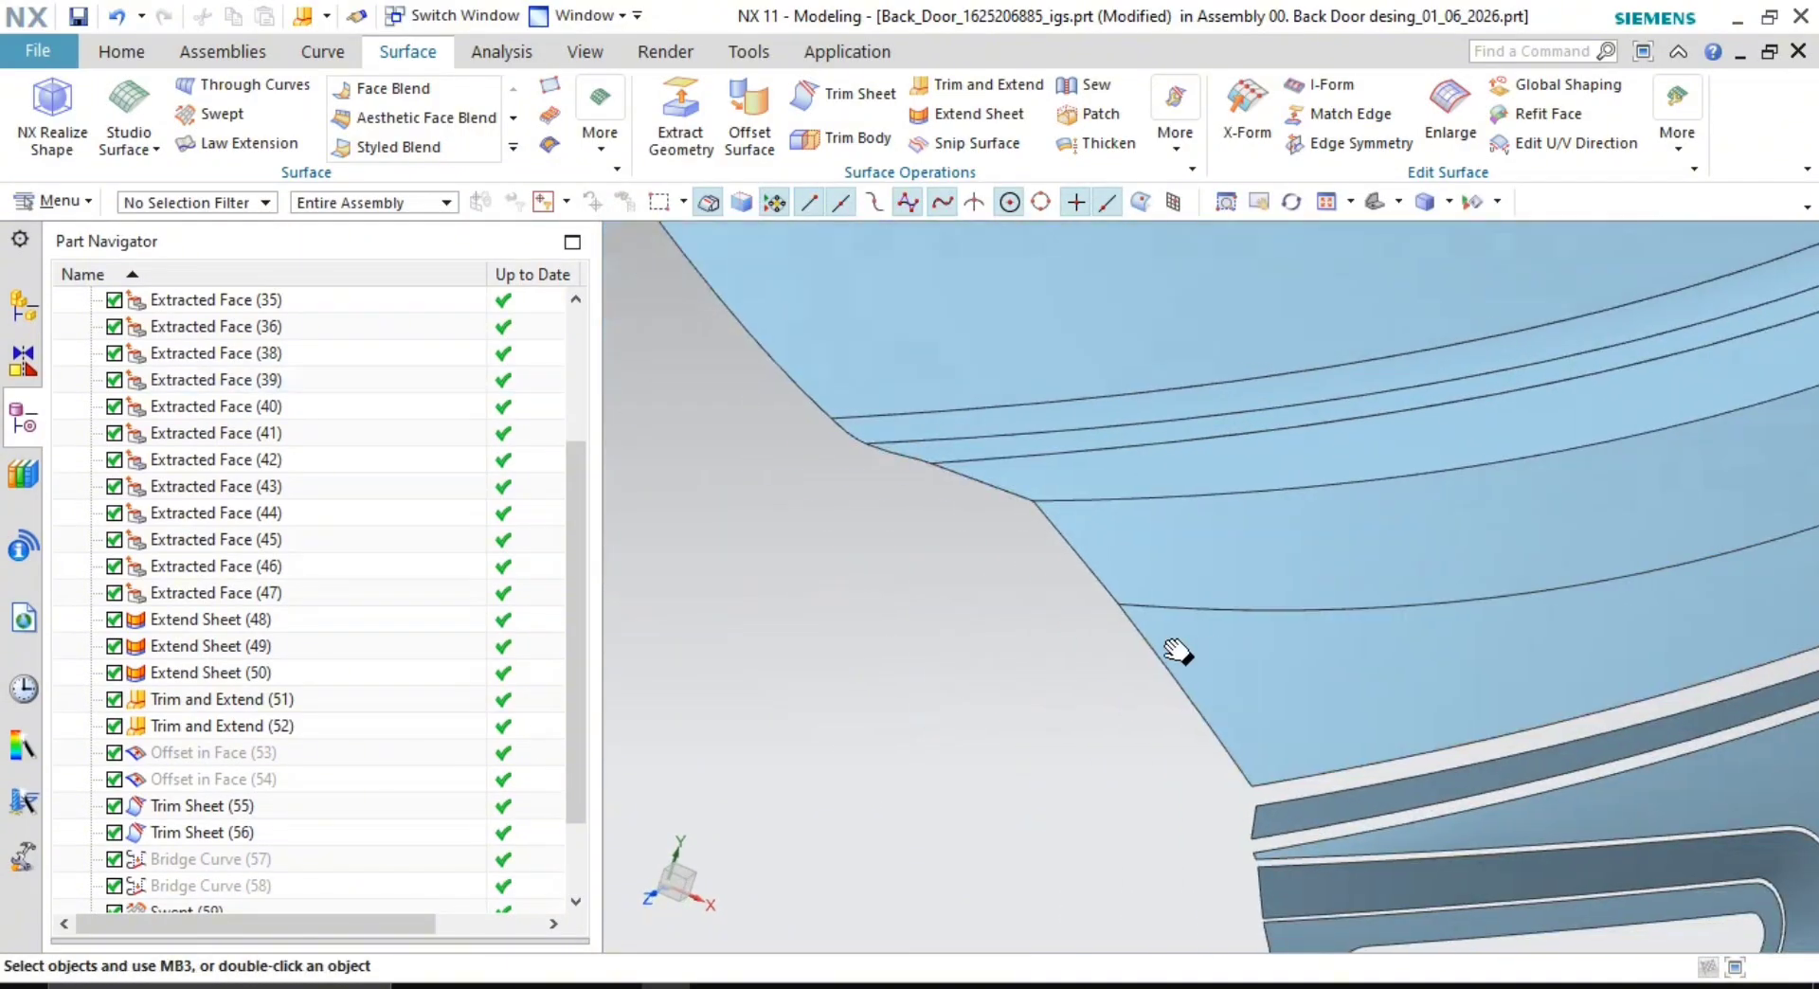
scroll(1119, 621, up, 5)
scroll(1154, 586, up, 4)
scroll(1063, 600, up, 4)
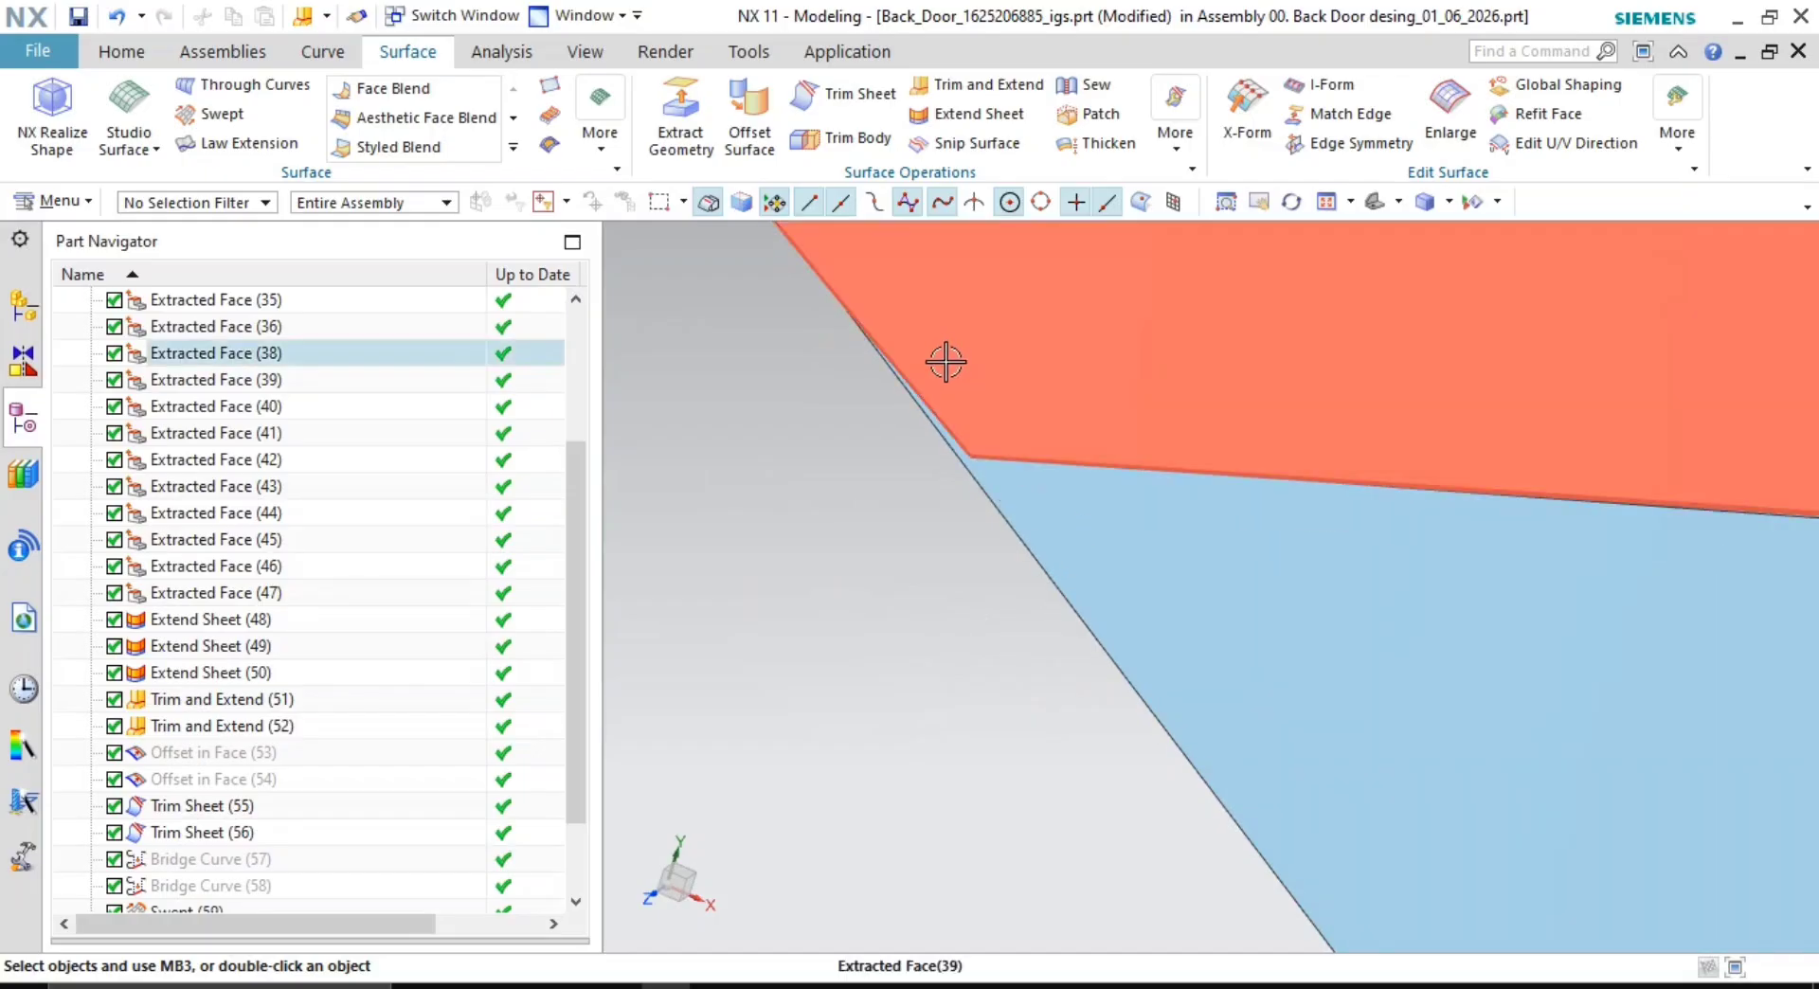
scroll(853, 327, up, 5)
scroll(1307, 764, down, 8)
shift+middle_drag(1356, 733, 1264, 785)
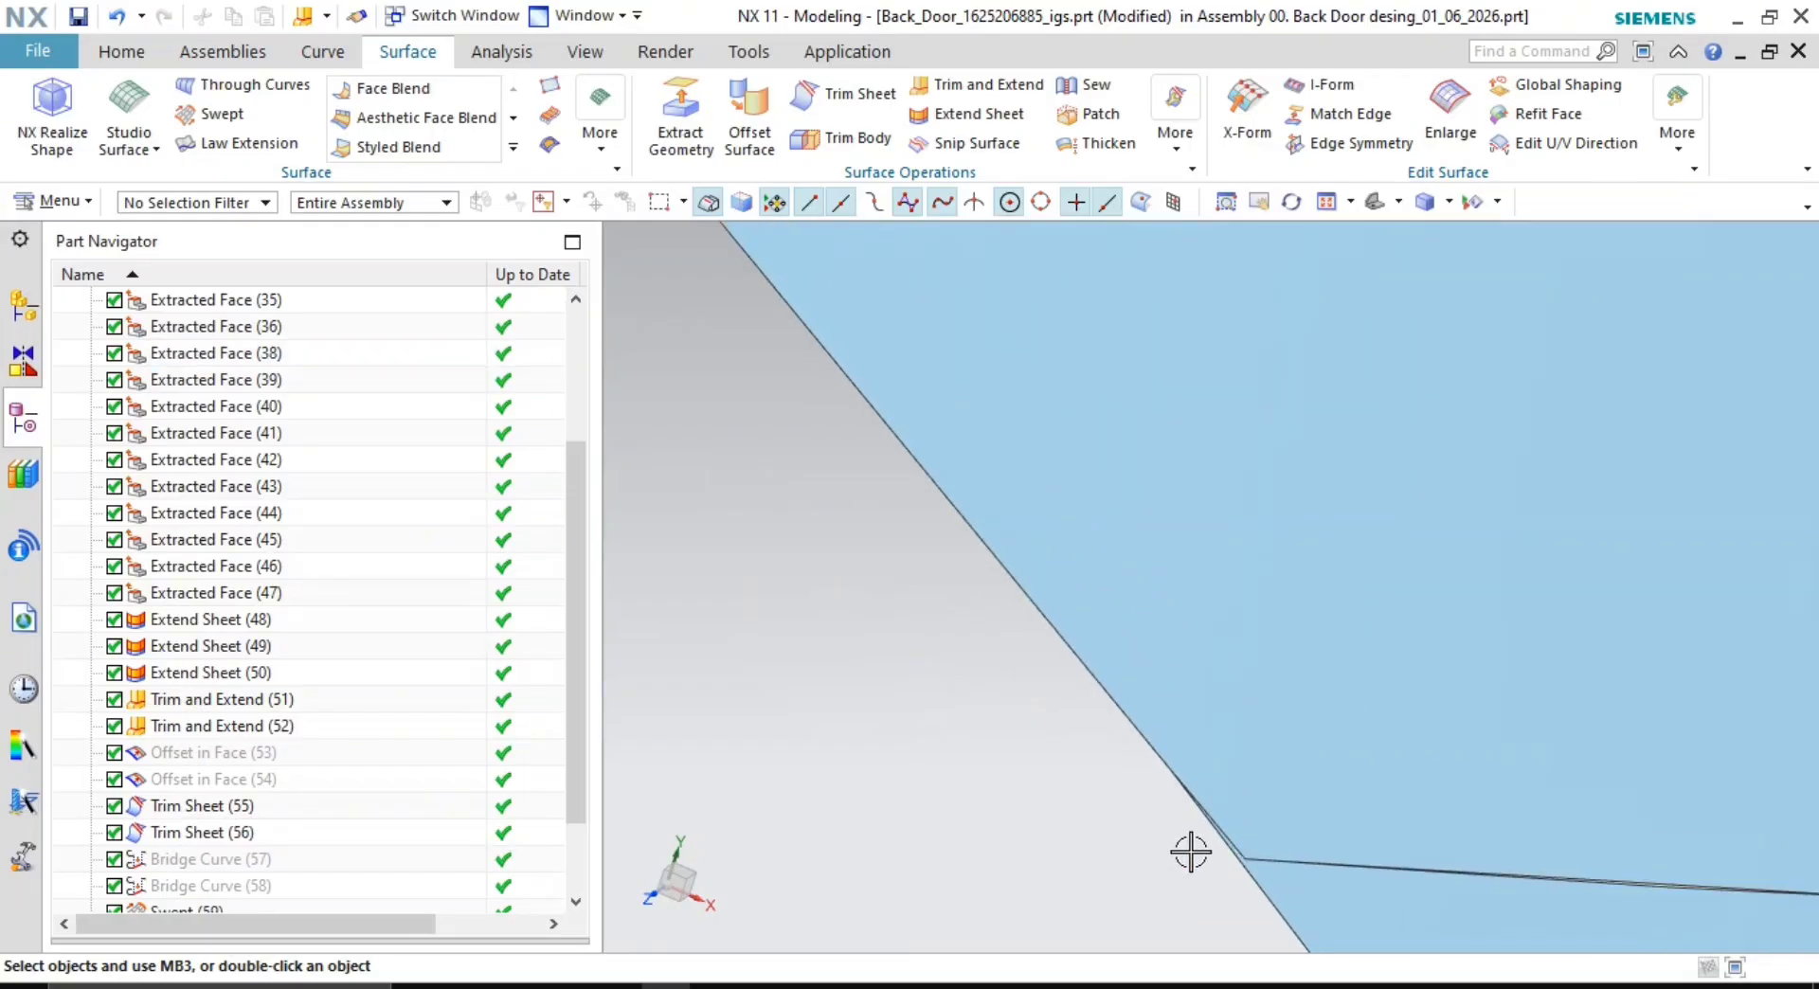
shift+middle_drag(1190, 852, 1032, 530)
- Open Offset Curve in Face from the Curve commands
scroll(1279, 592, down, 5)
shift+middle_drag(1454, 529, 1042, 530)
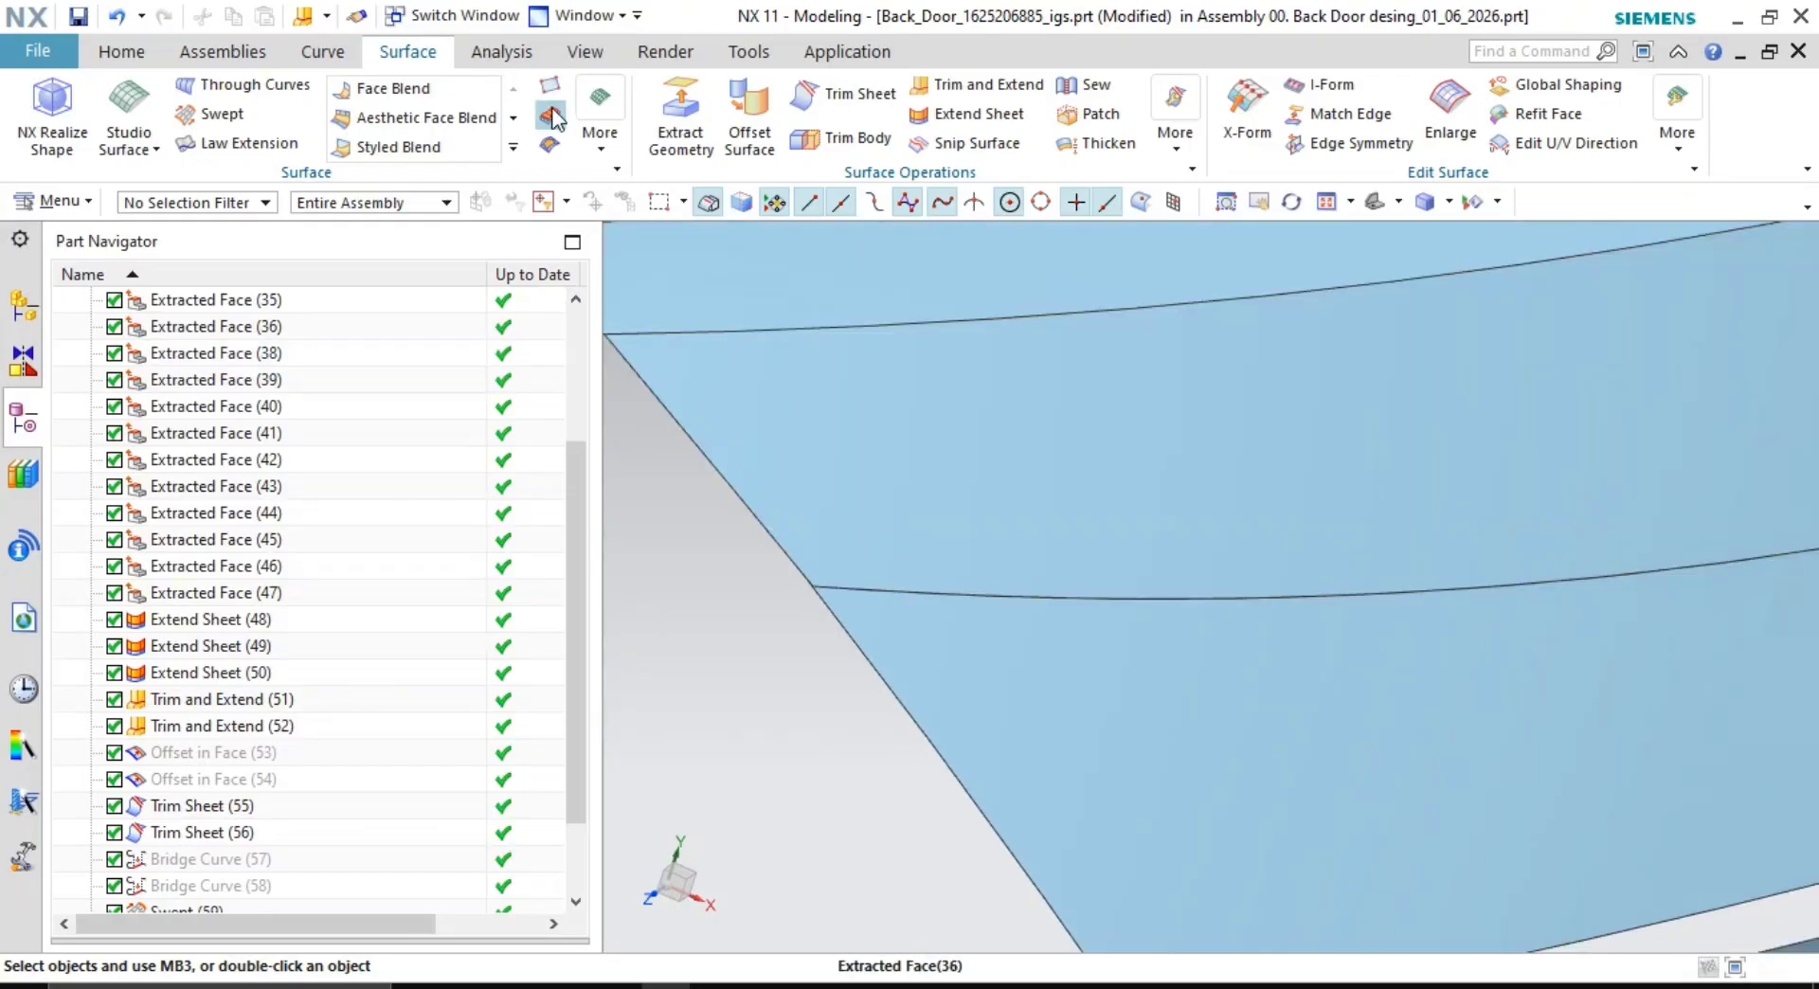
scroll(748, 387, down, 3)
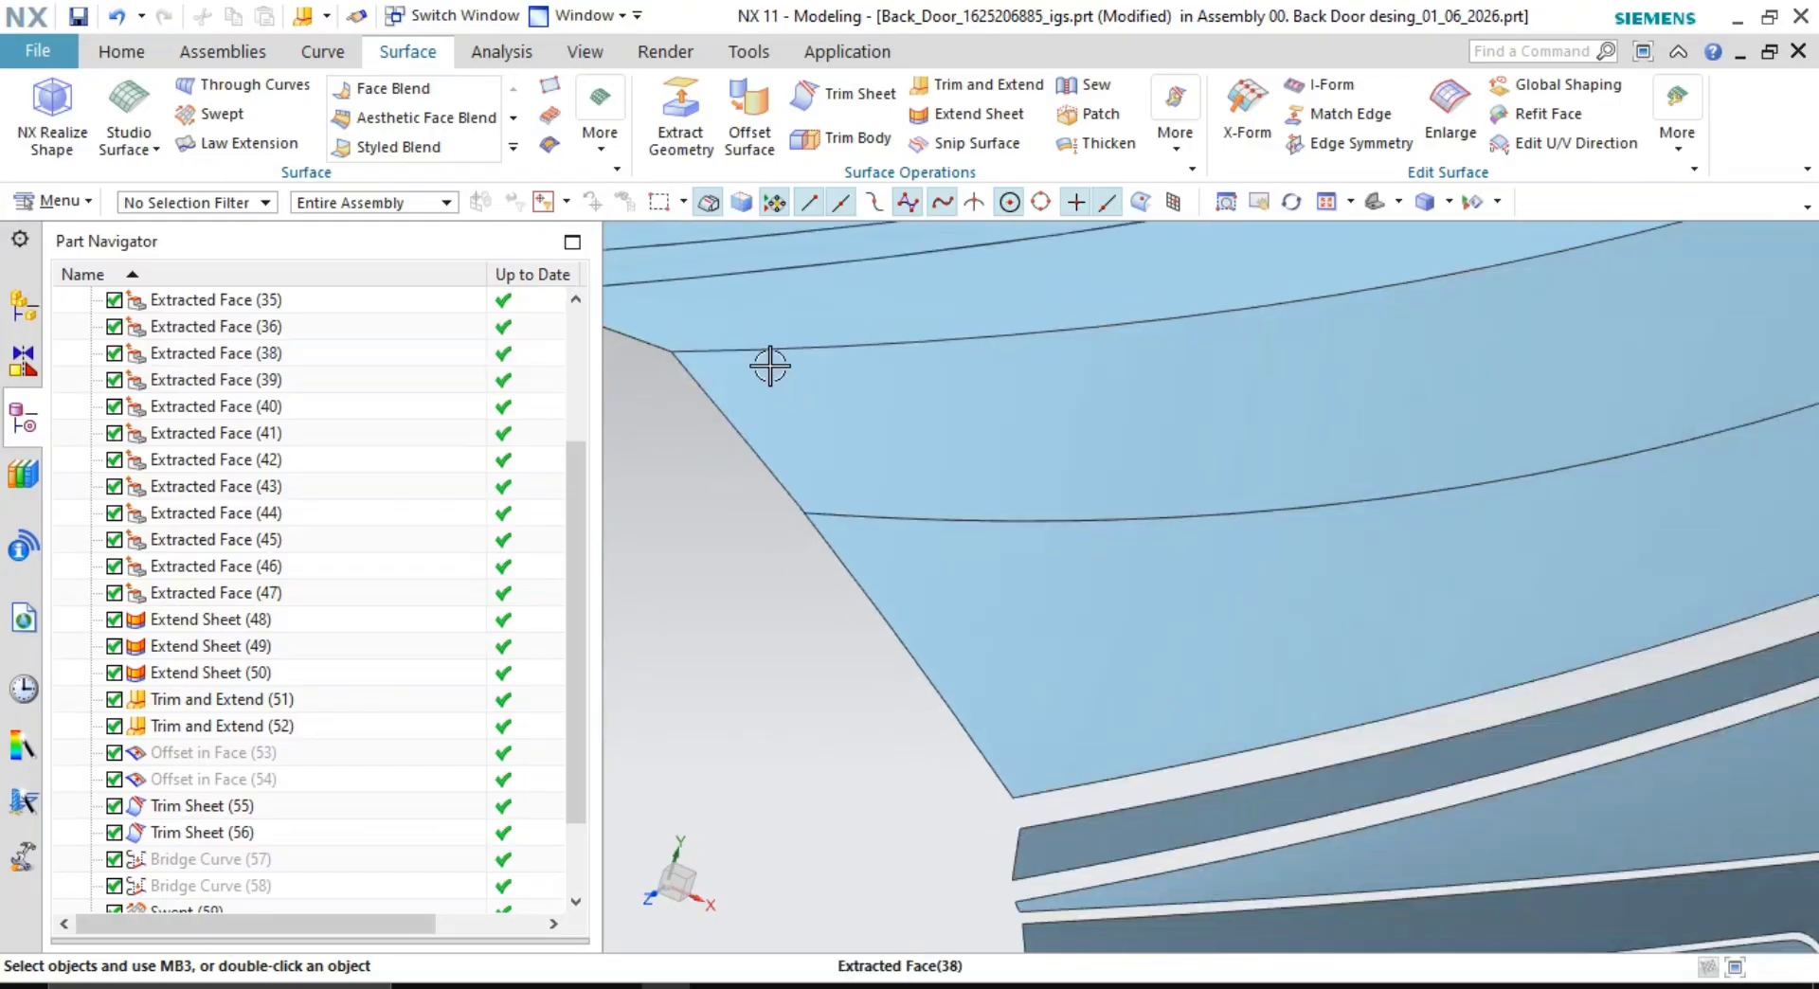
click(317, 52)
click(1004, 117)
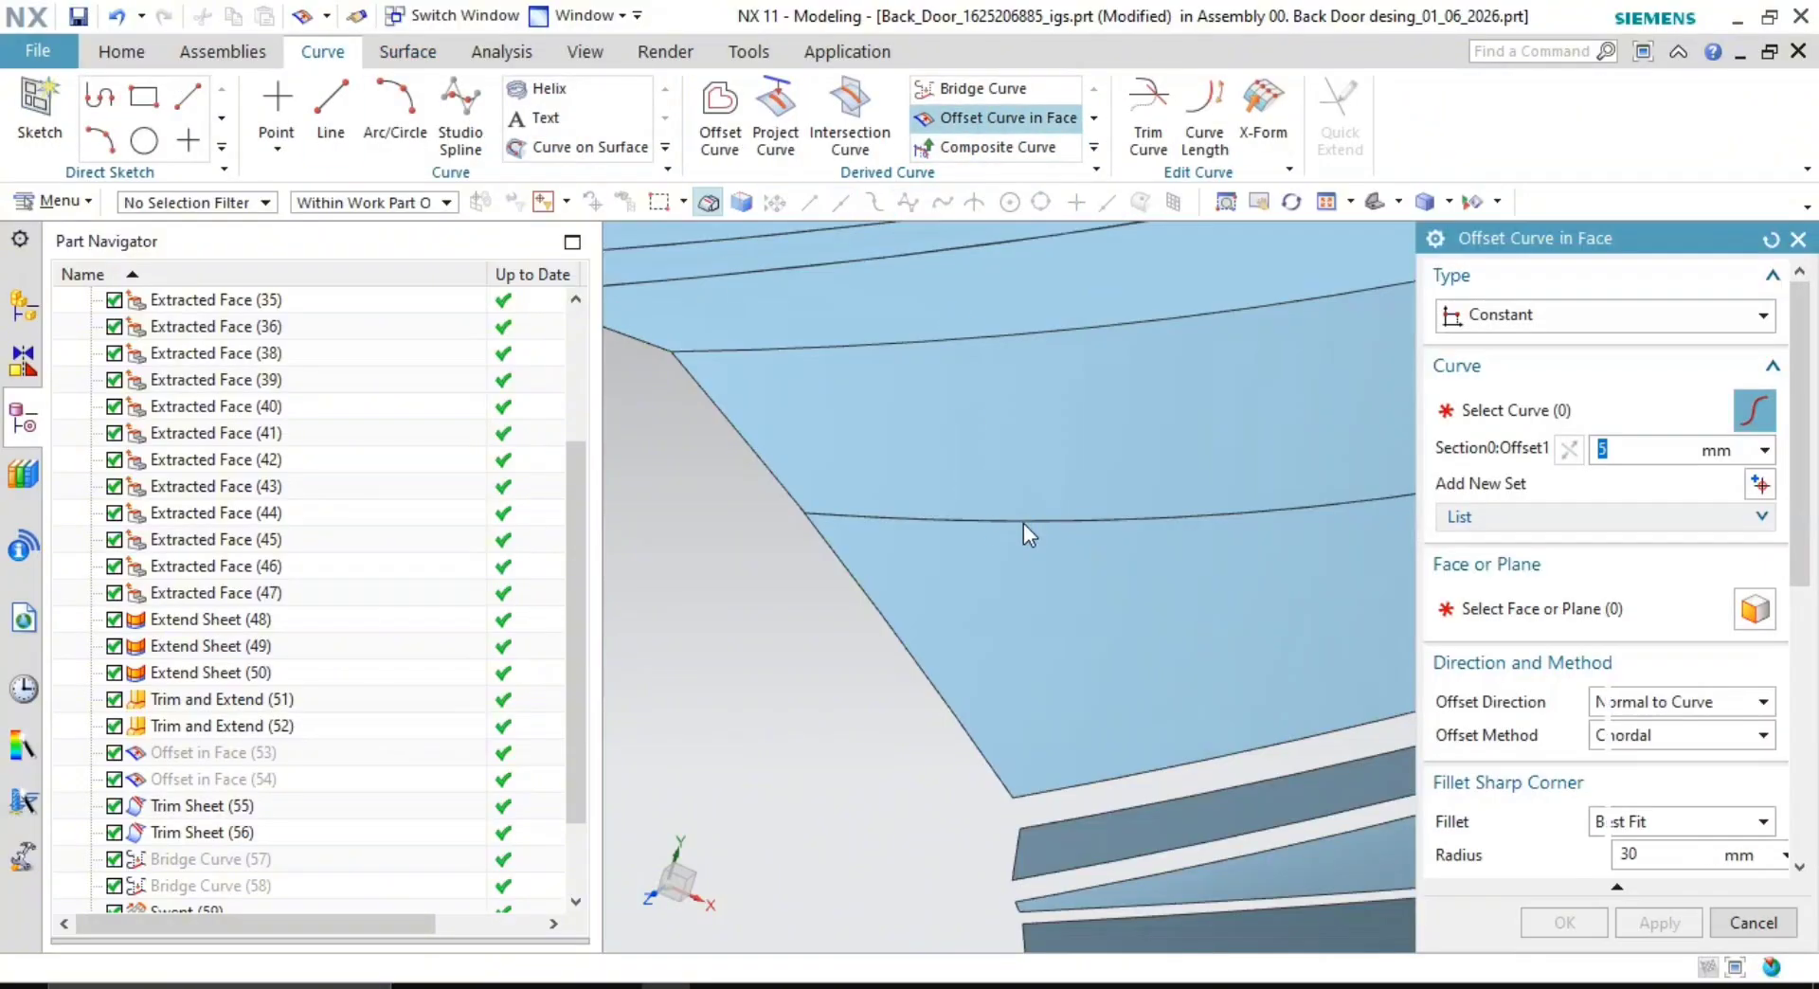
- Offset the corner edge curve 8 mm along the lower face and again along the upper face
click(1024, 520)
click(1582, 609)
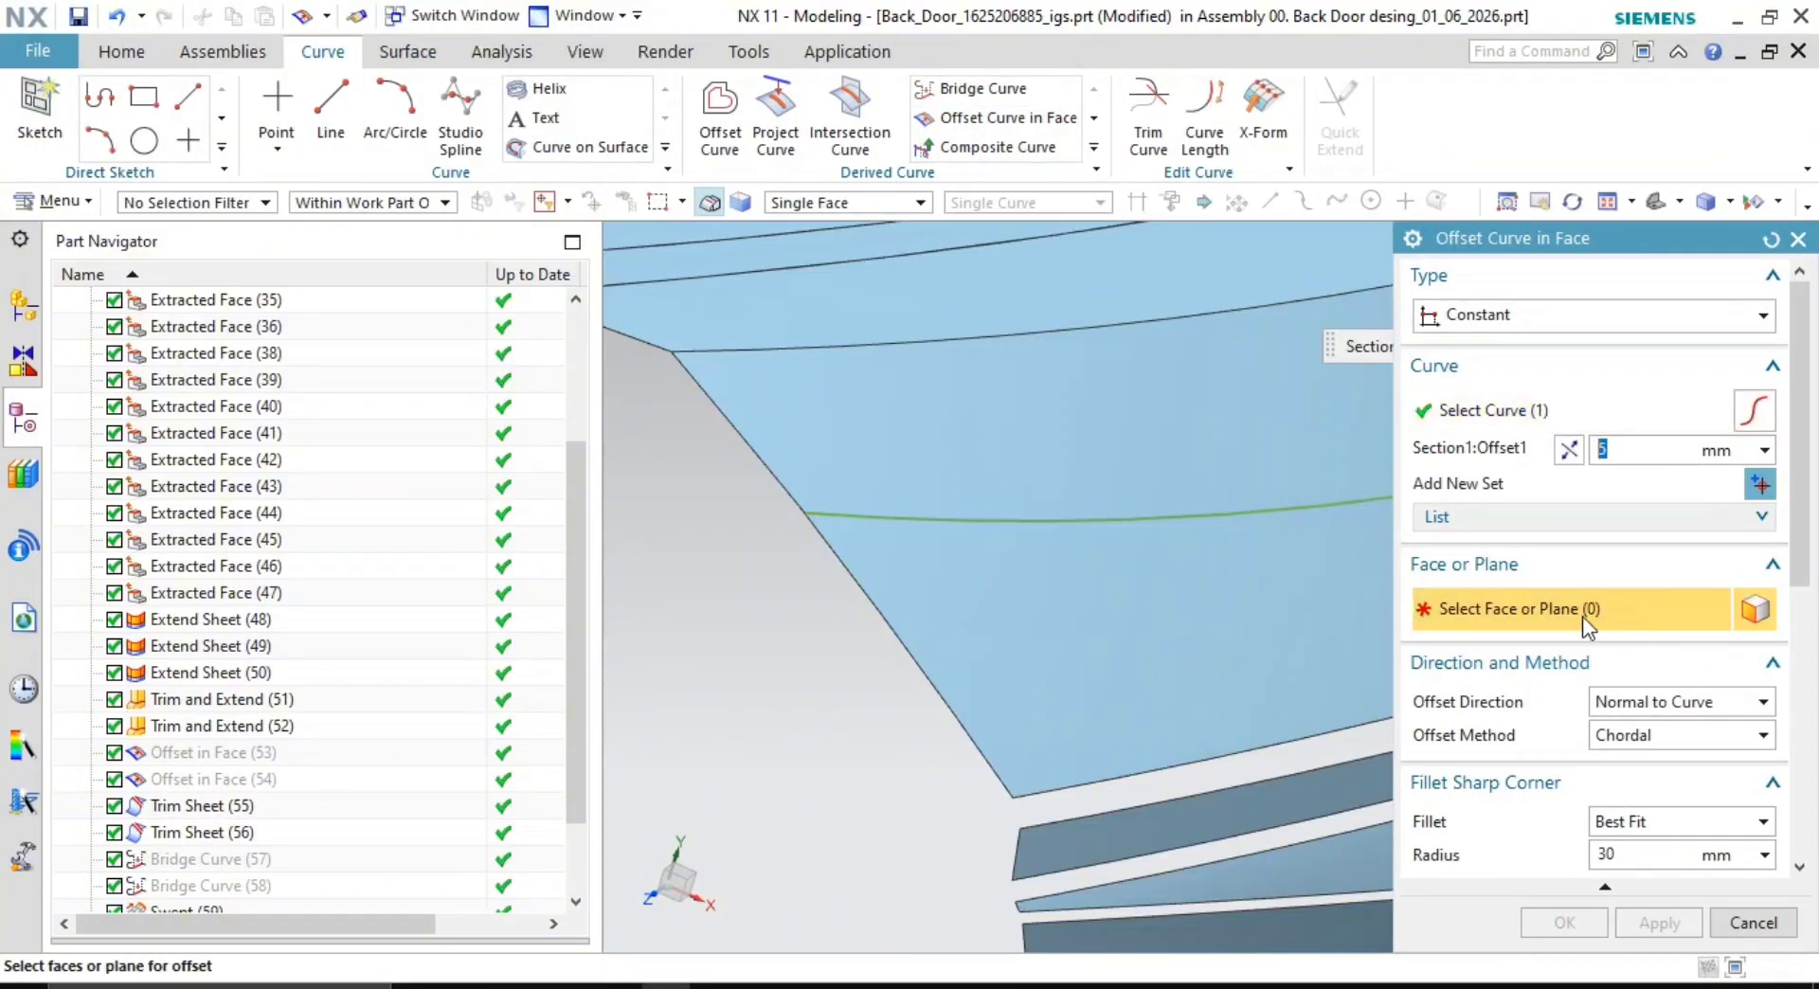
click(940, 592)
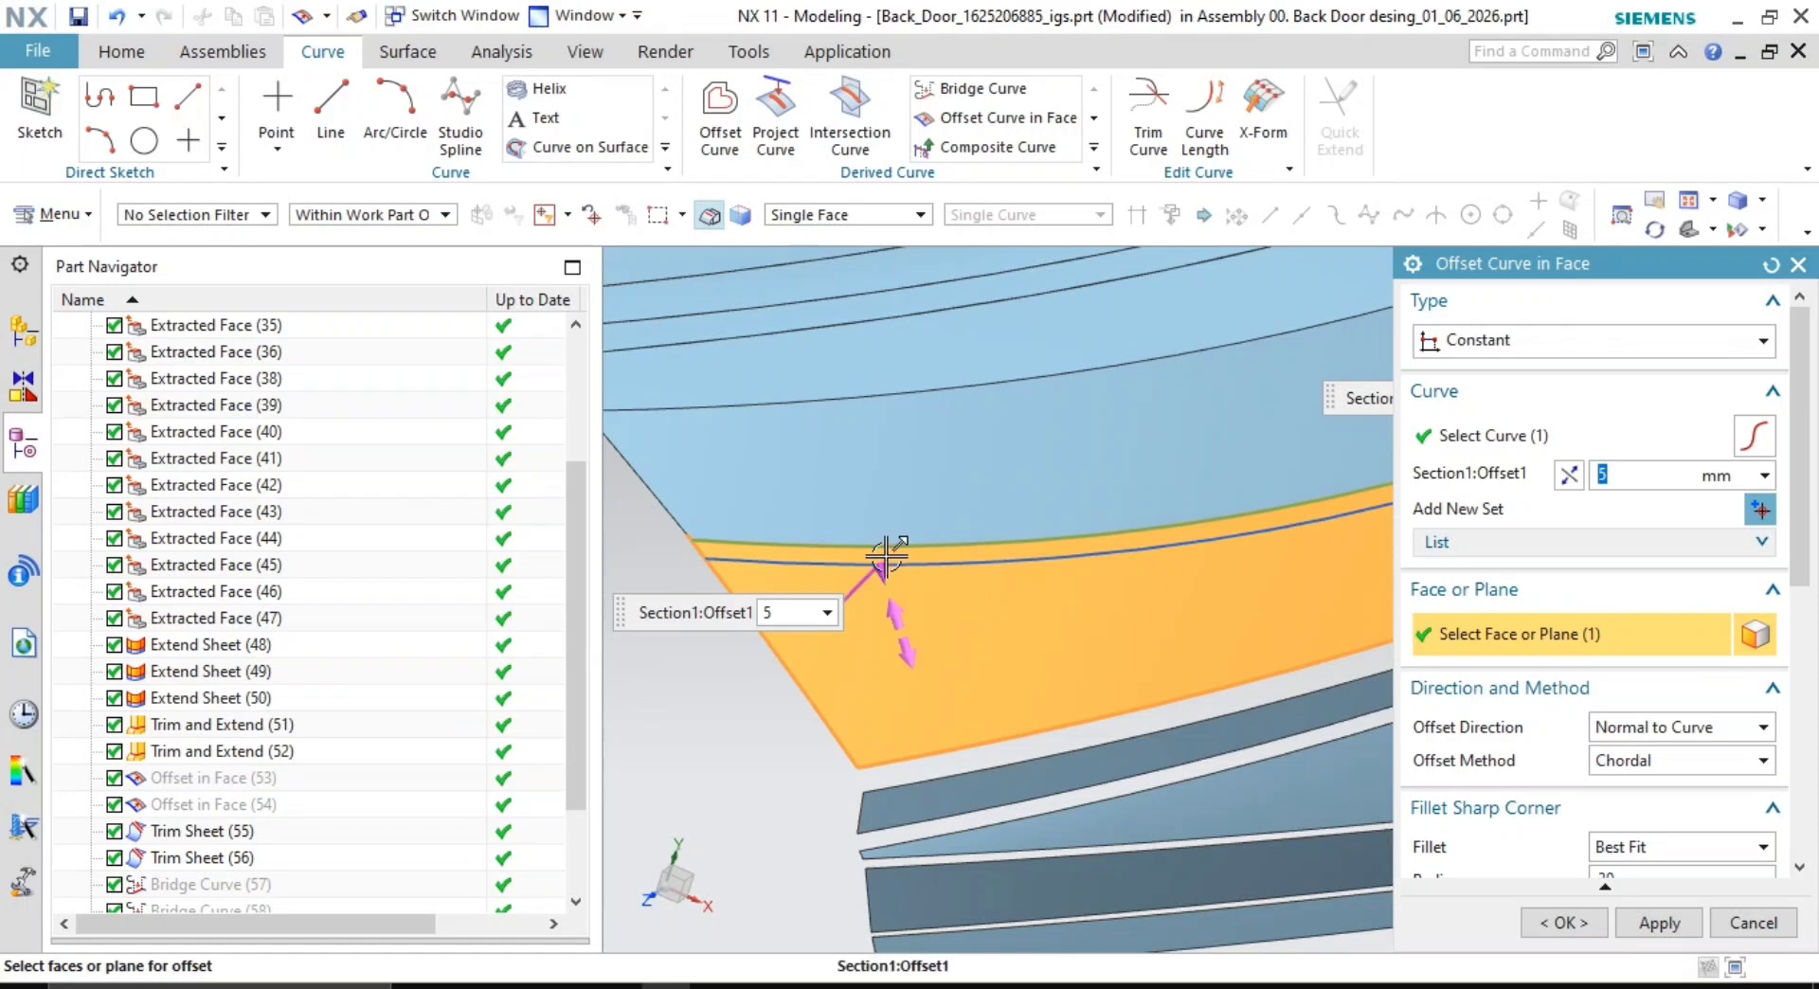
drag(887, 557, 897, 581)
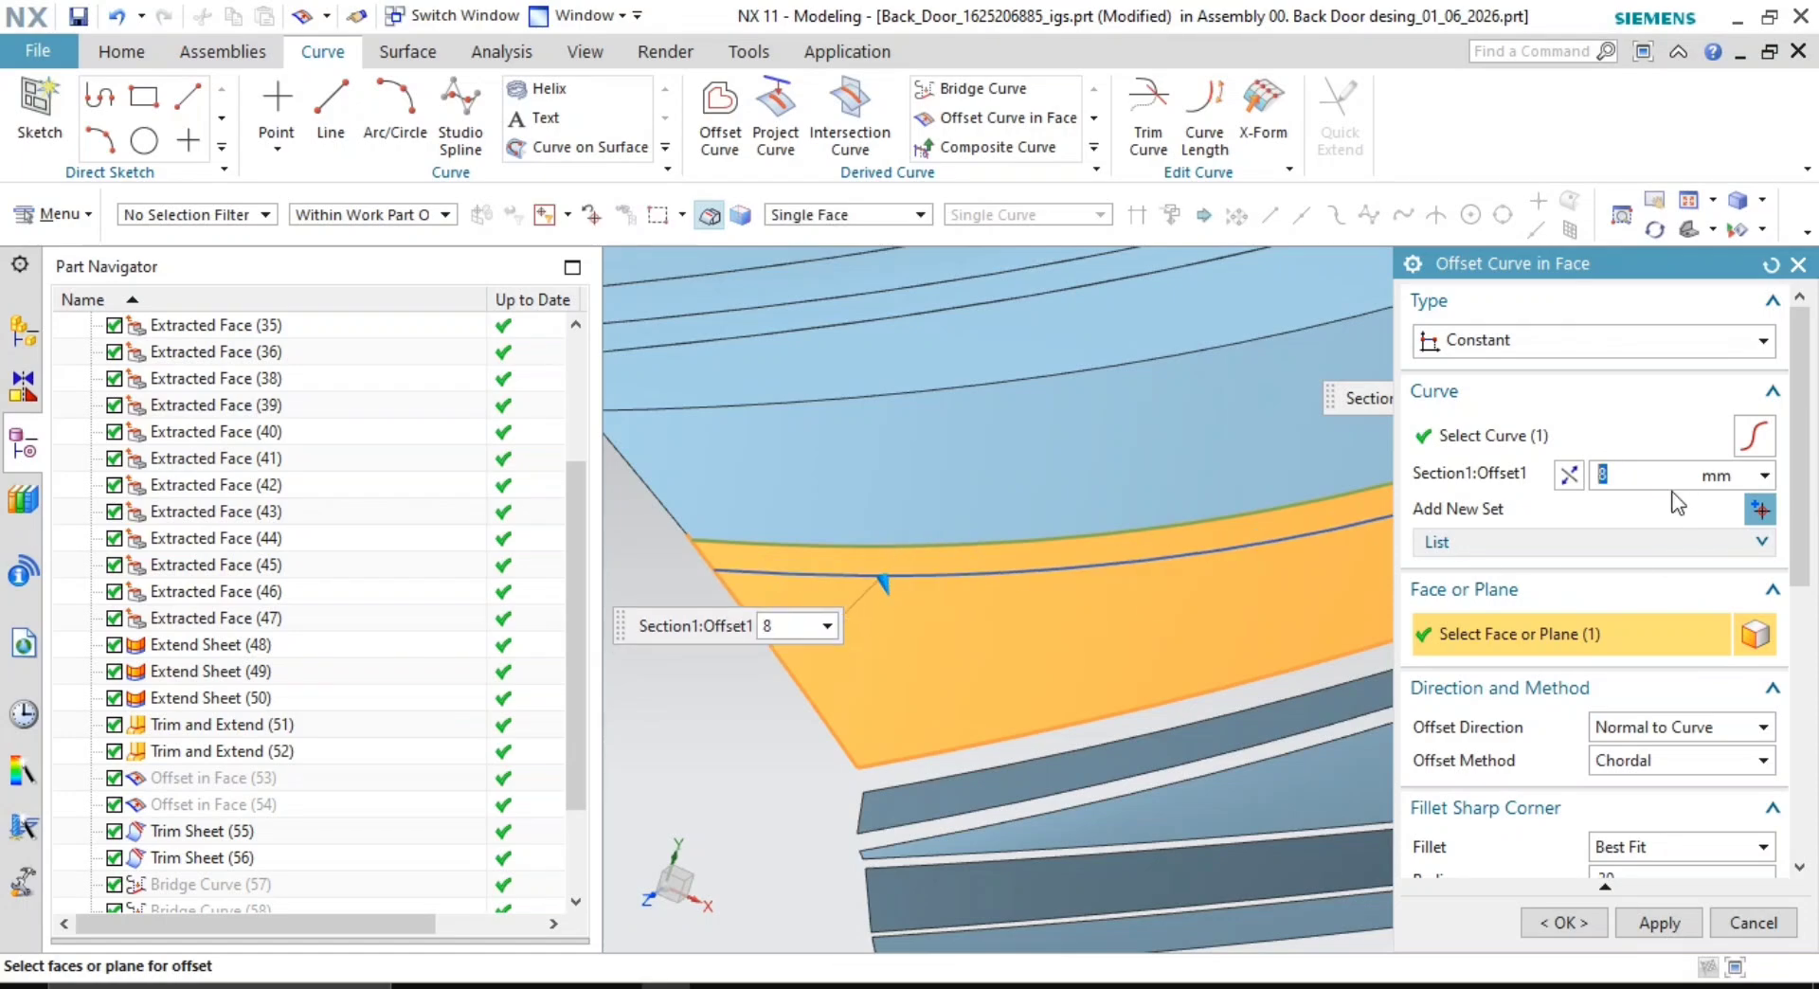
click(1659, 923)
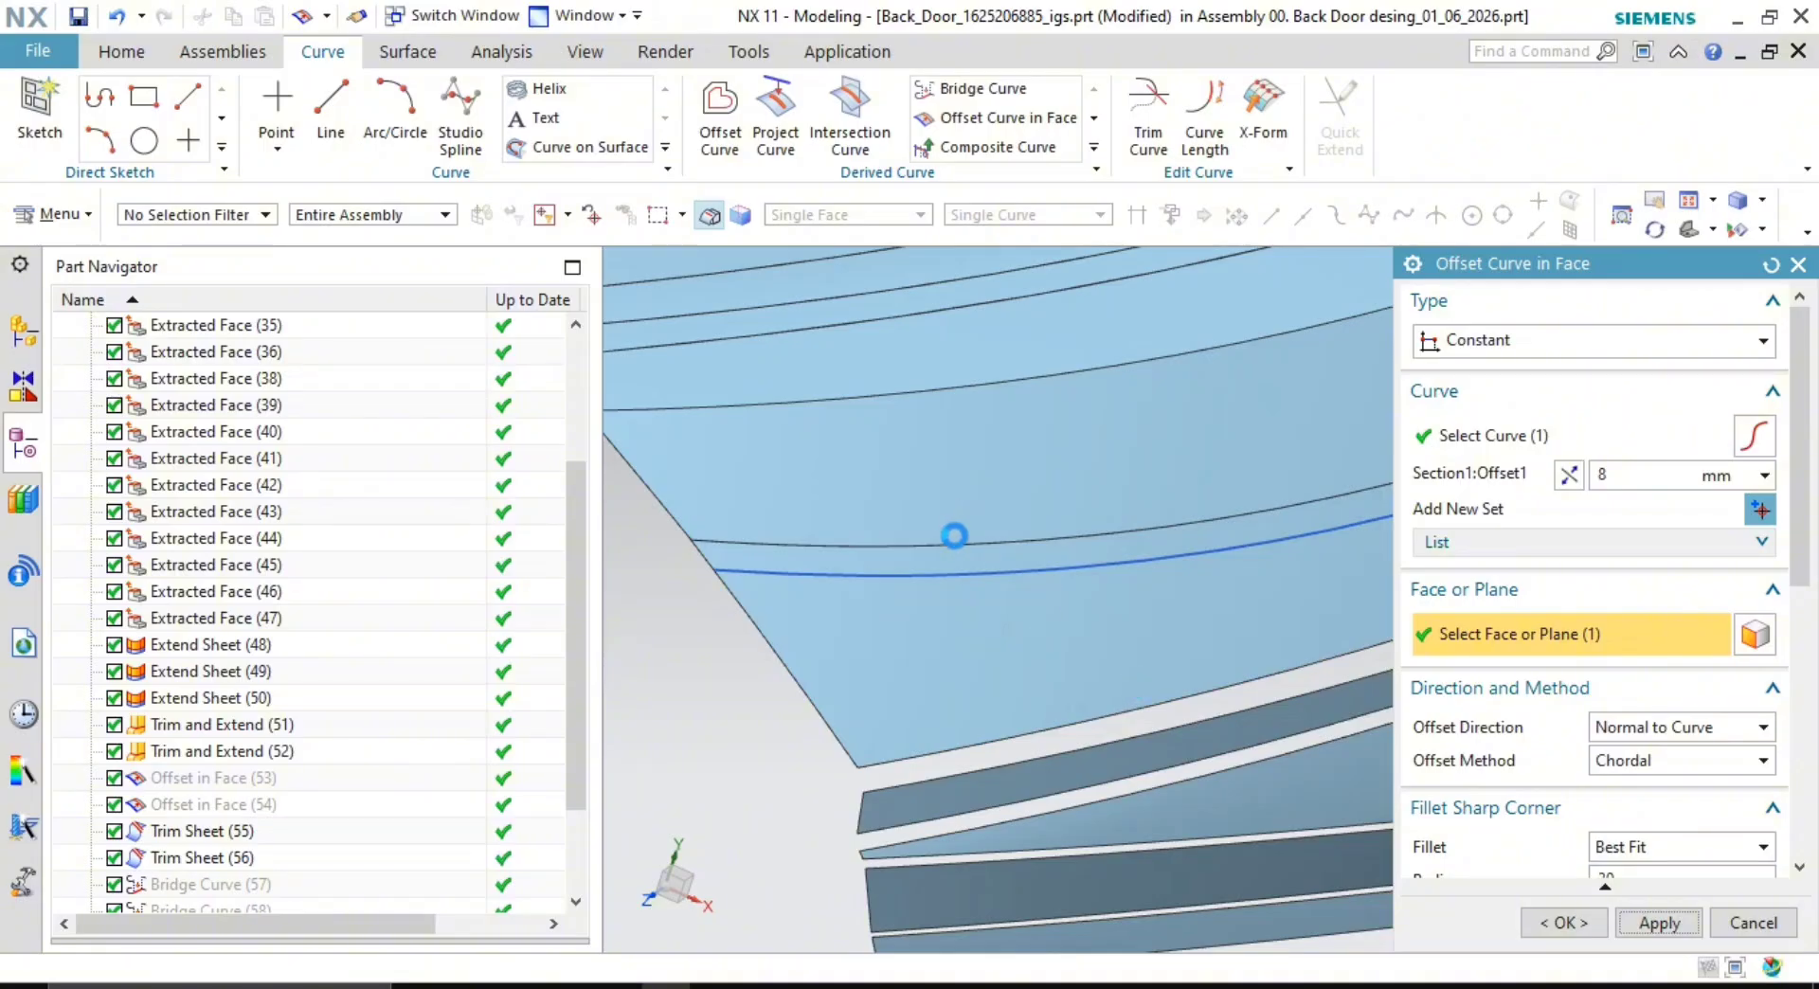
click(1521, 634)
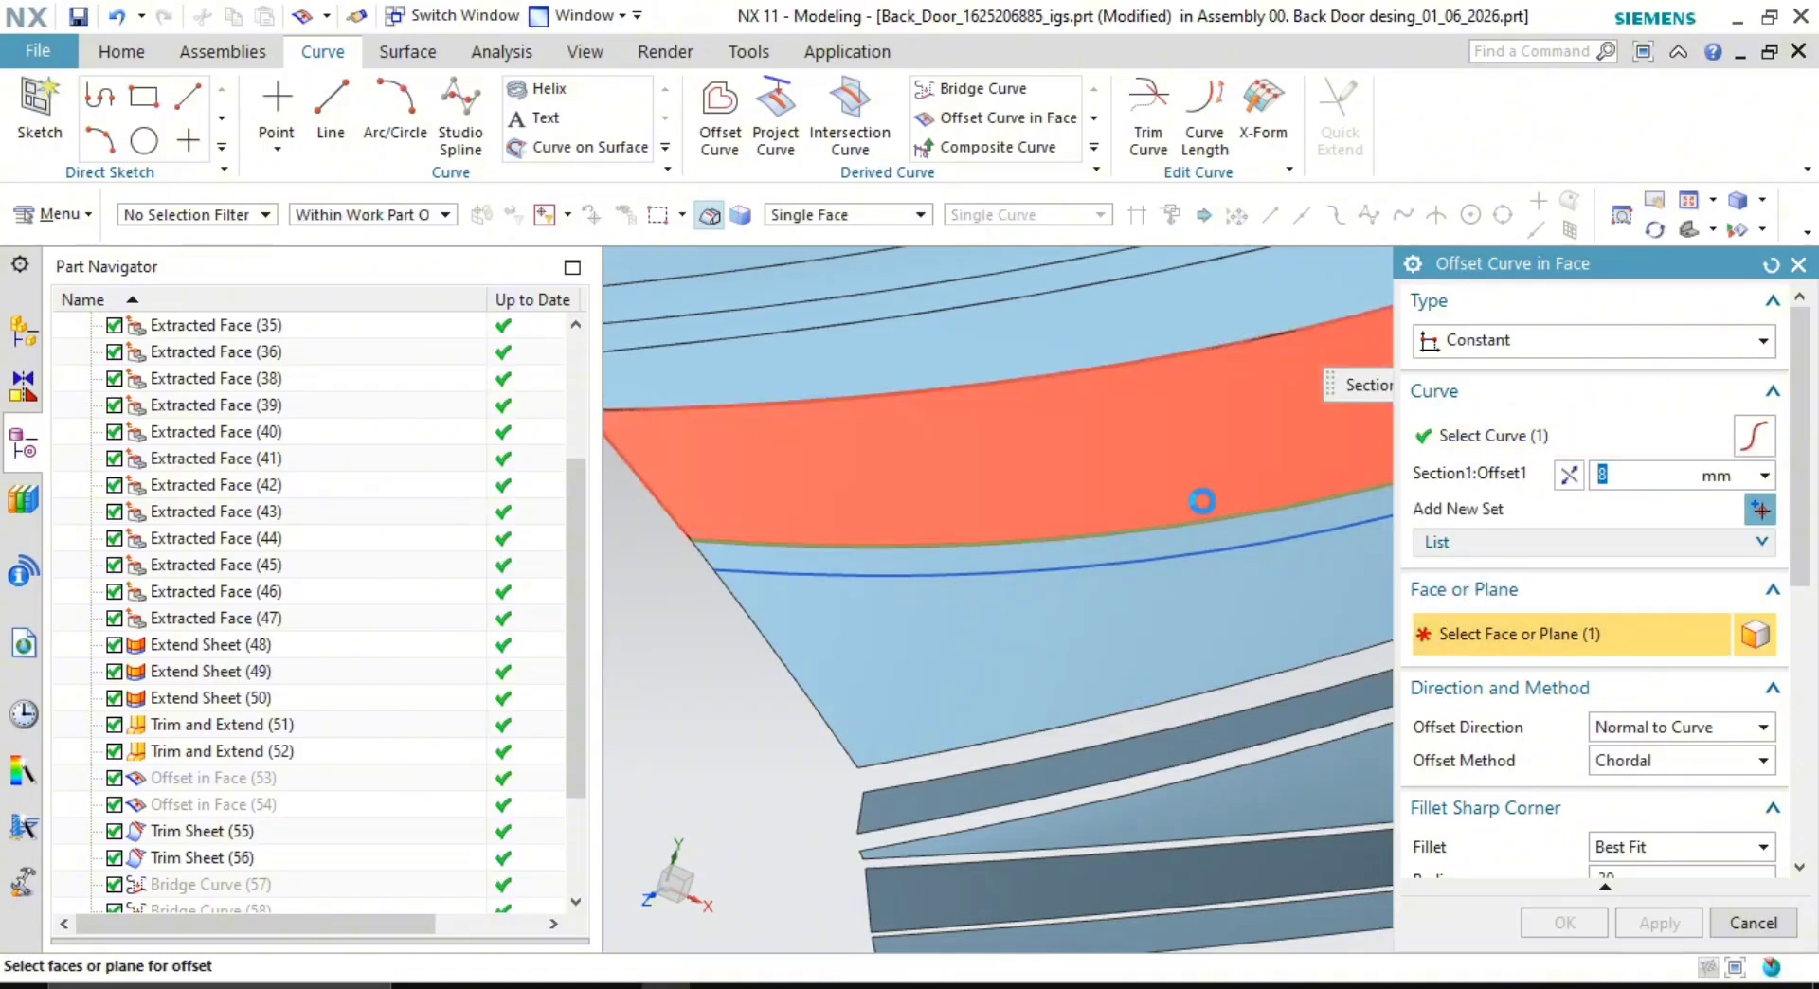
click(1201, 501)
click(1563, 923)
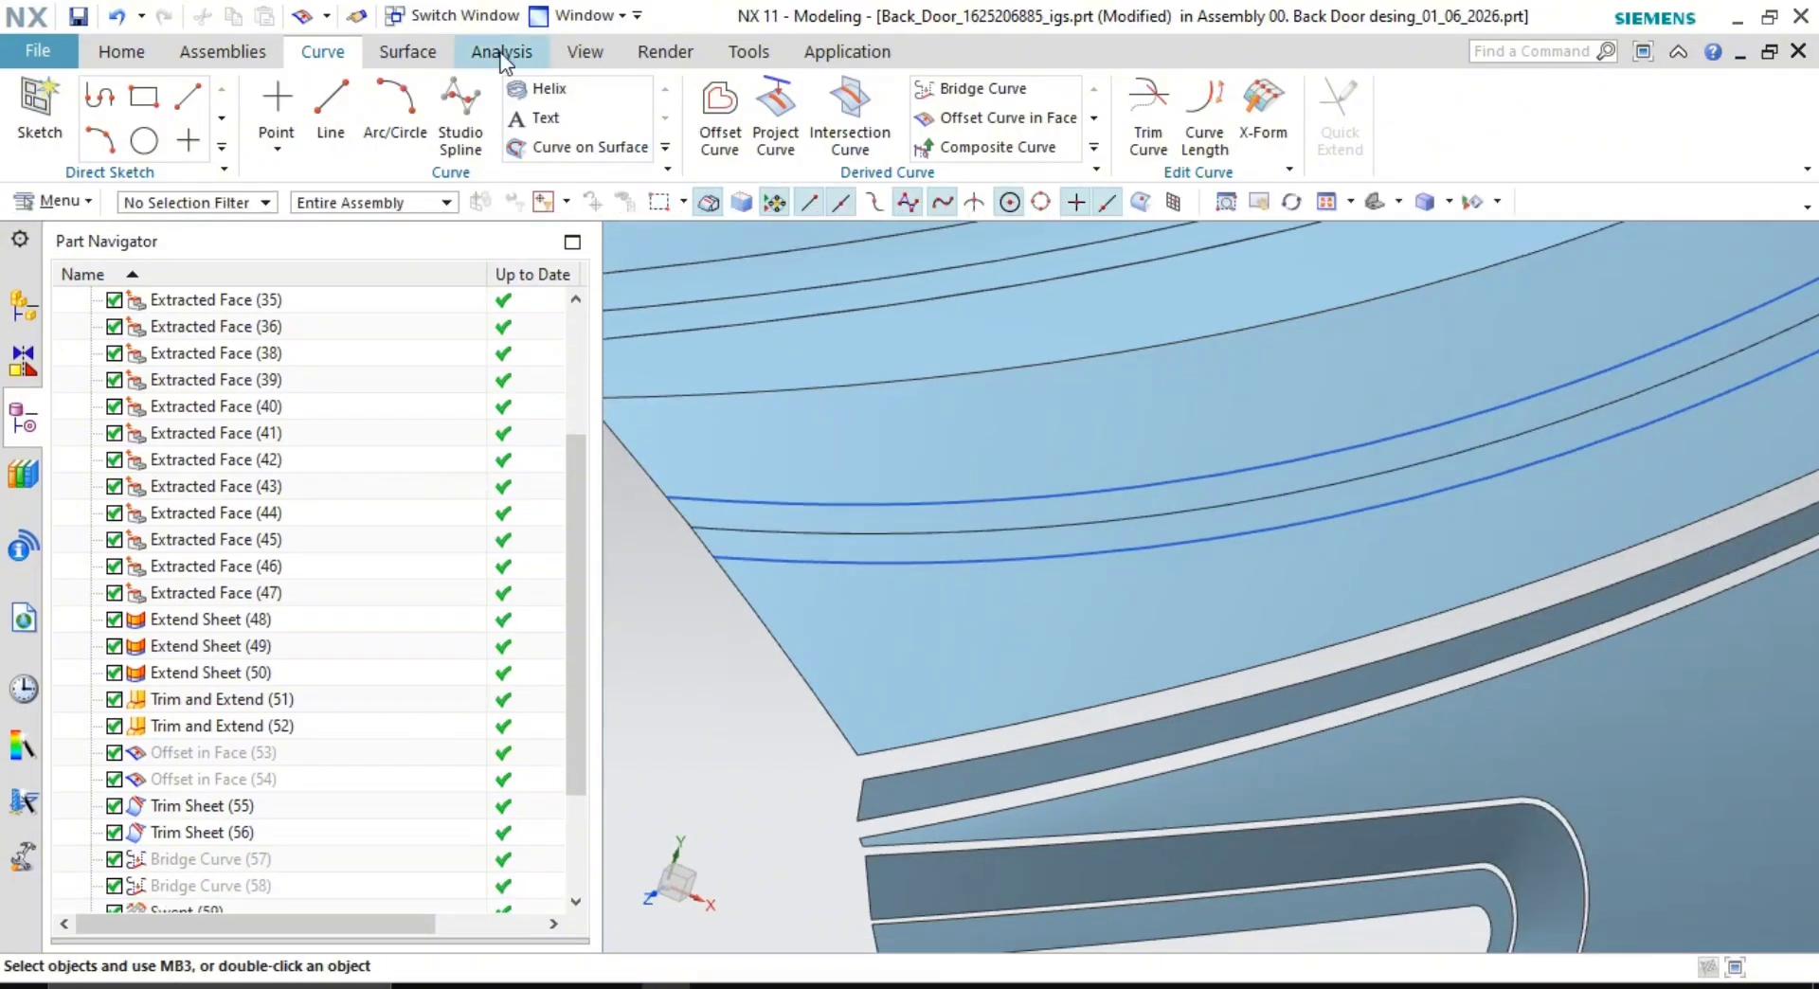
- Trim the upper and lower door sheets back along their offset curves with Trim Sheet
click(405, 53)
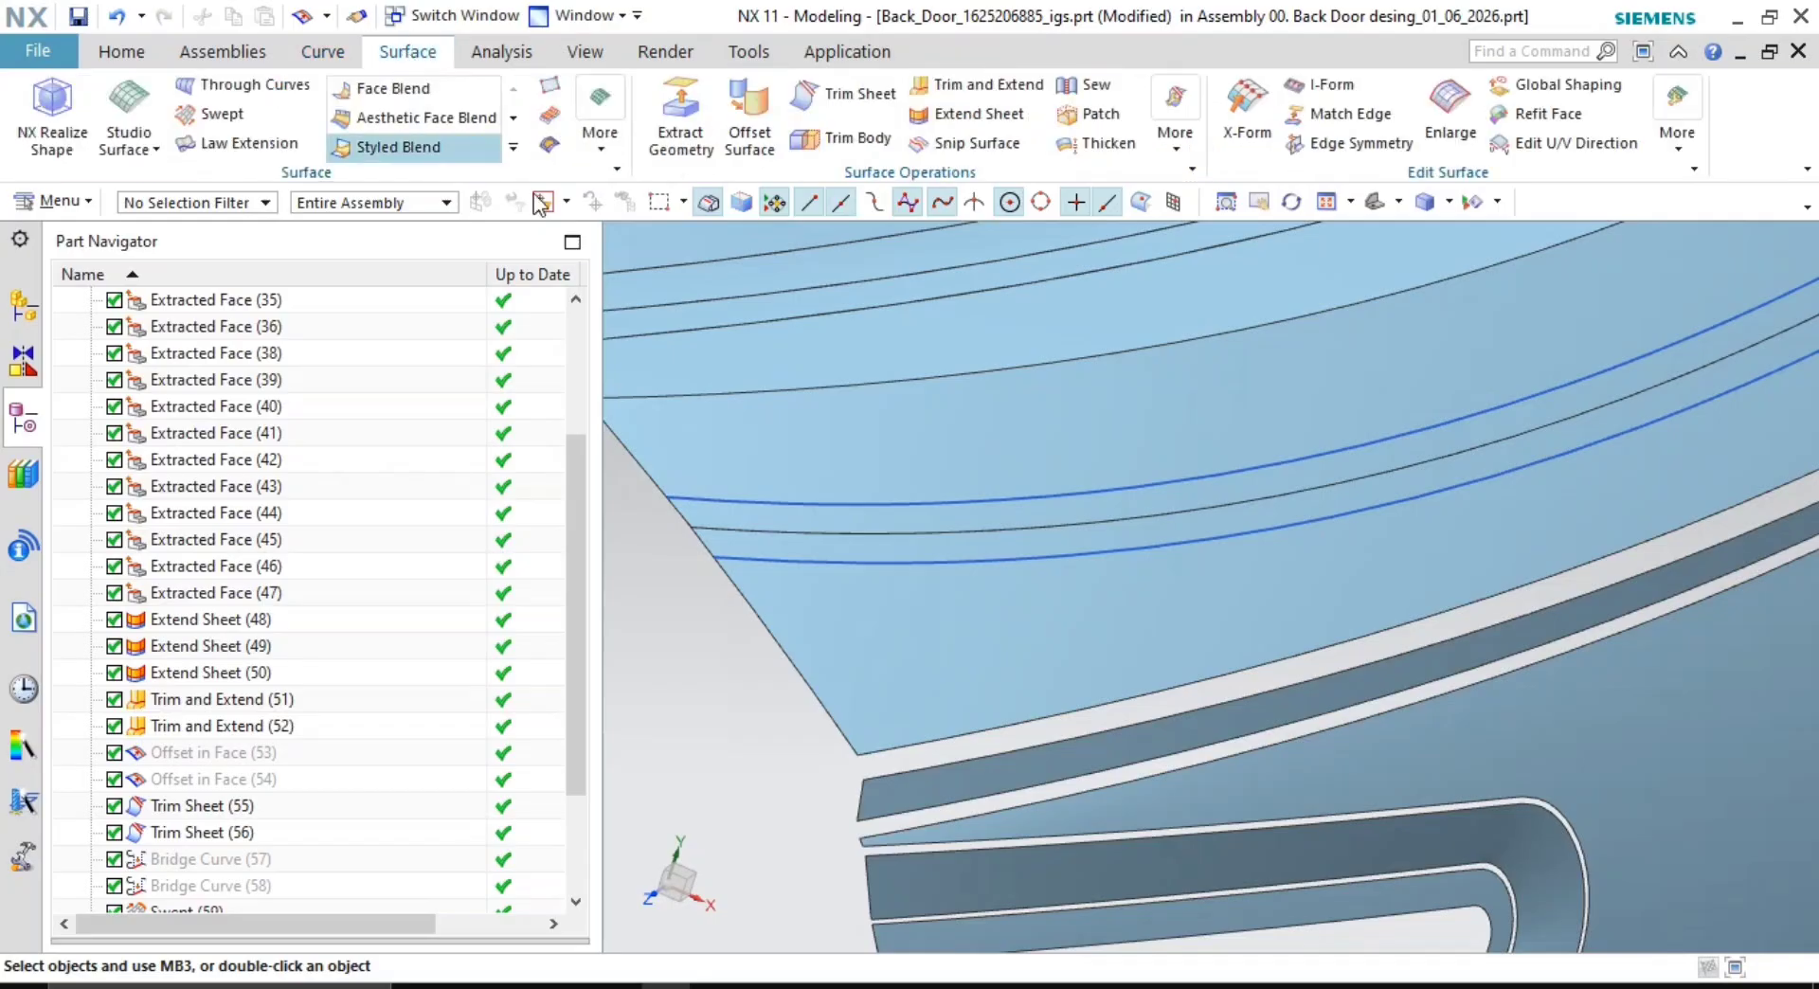
click(853, 100)
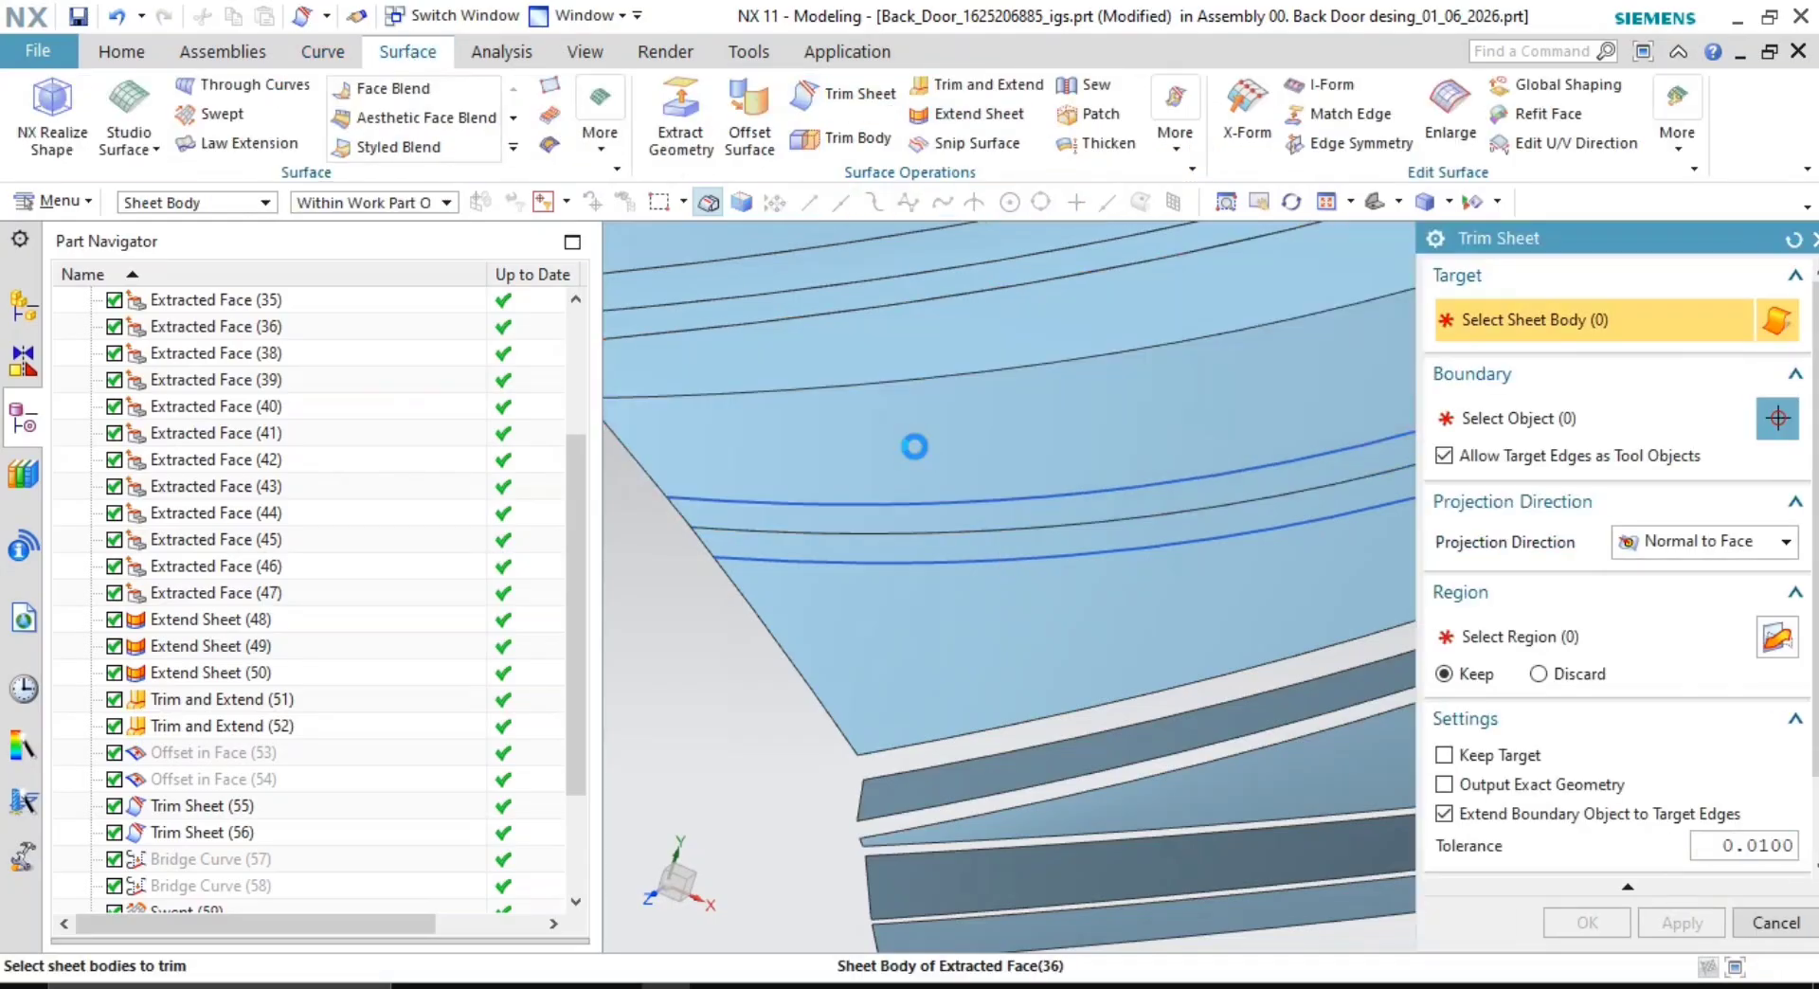
click(909, 502)
click(840, 512)
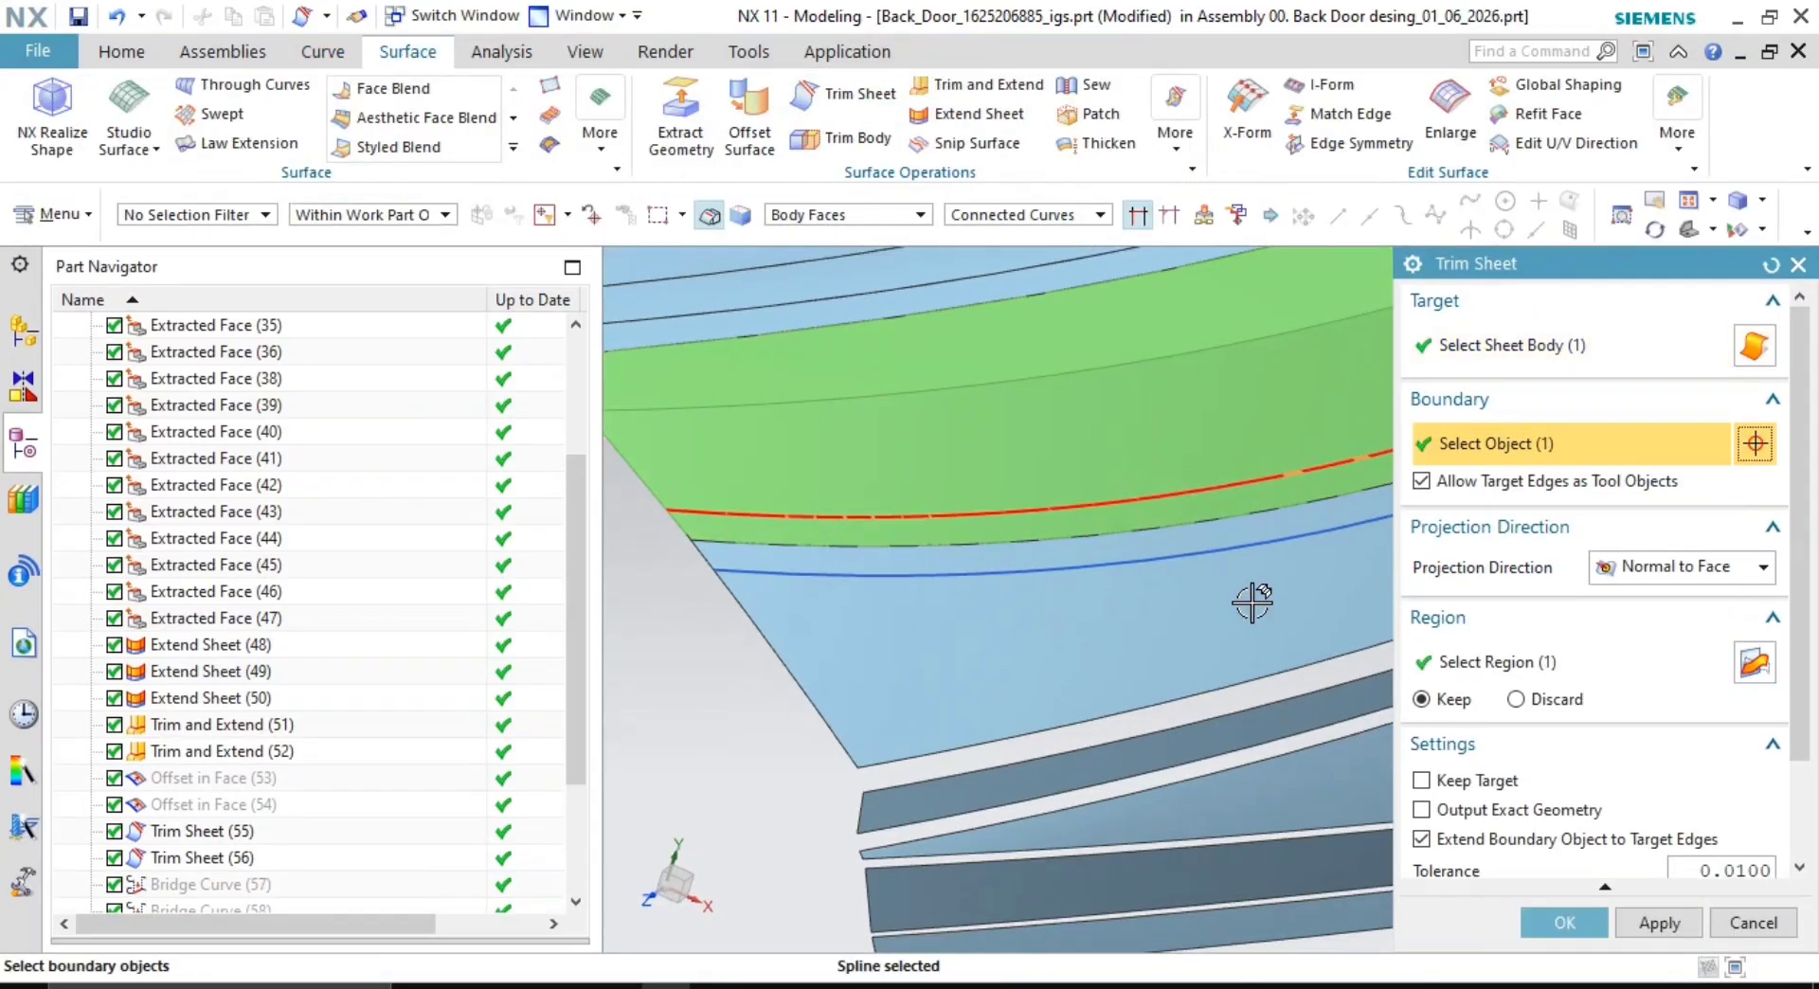
click(1532, 649)
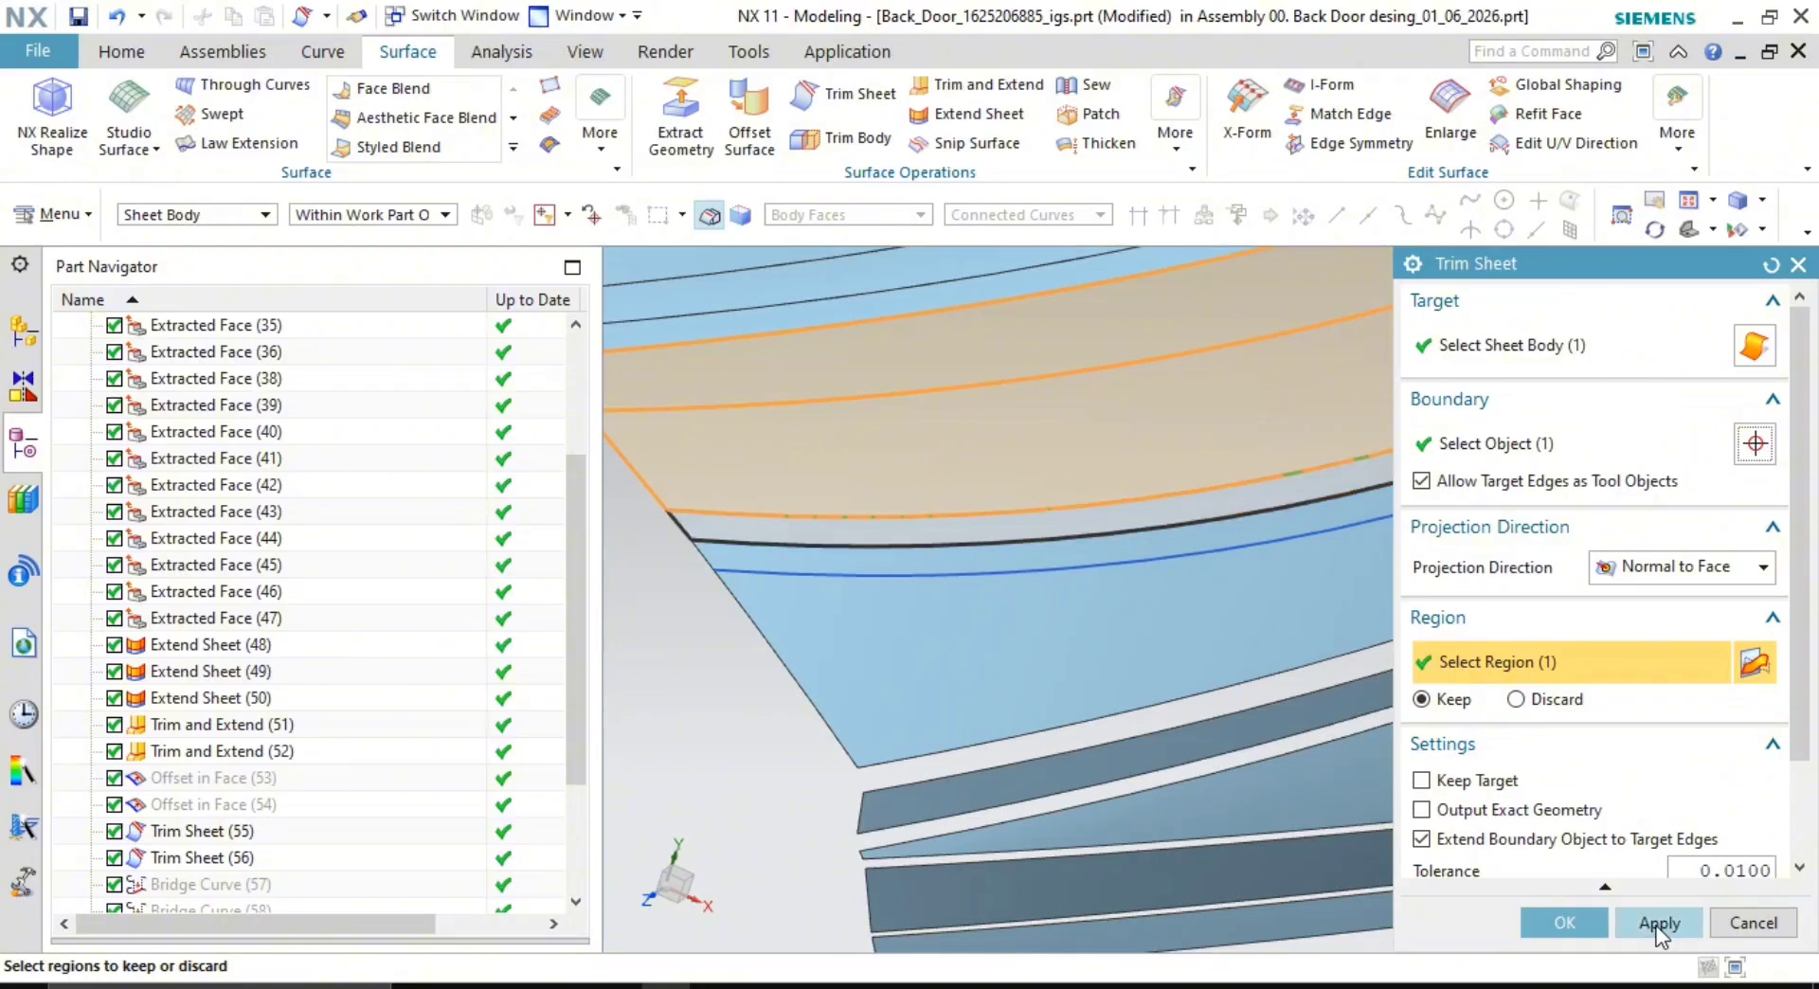
click(1023, 572)
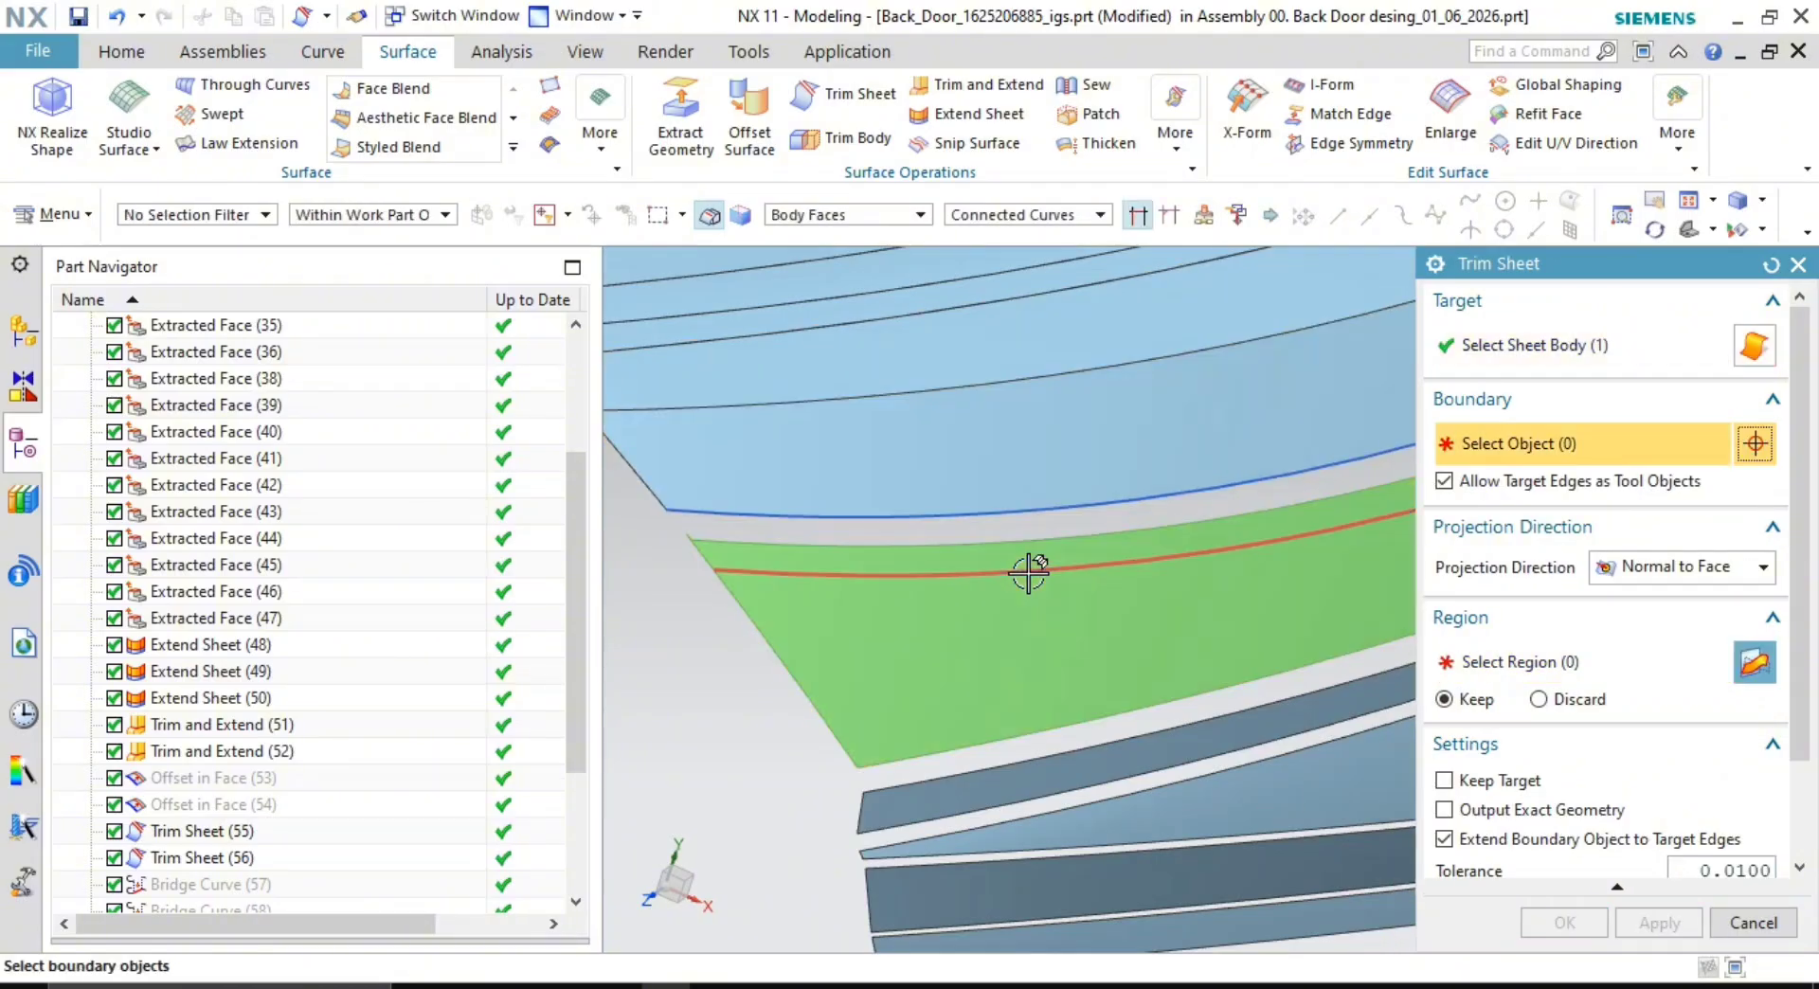
click(1031, 568)
click(1563, 660)
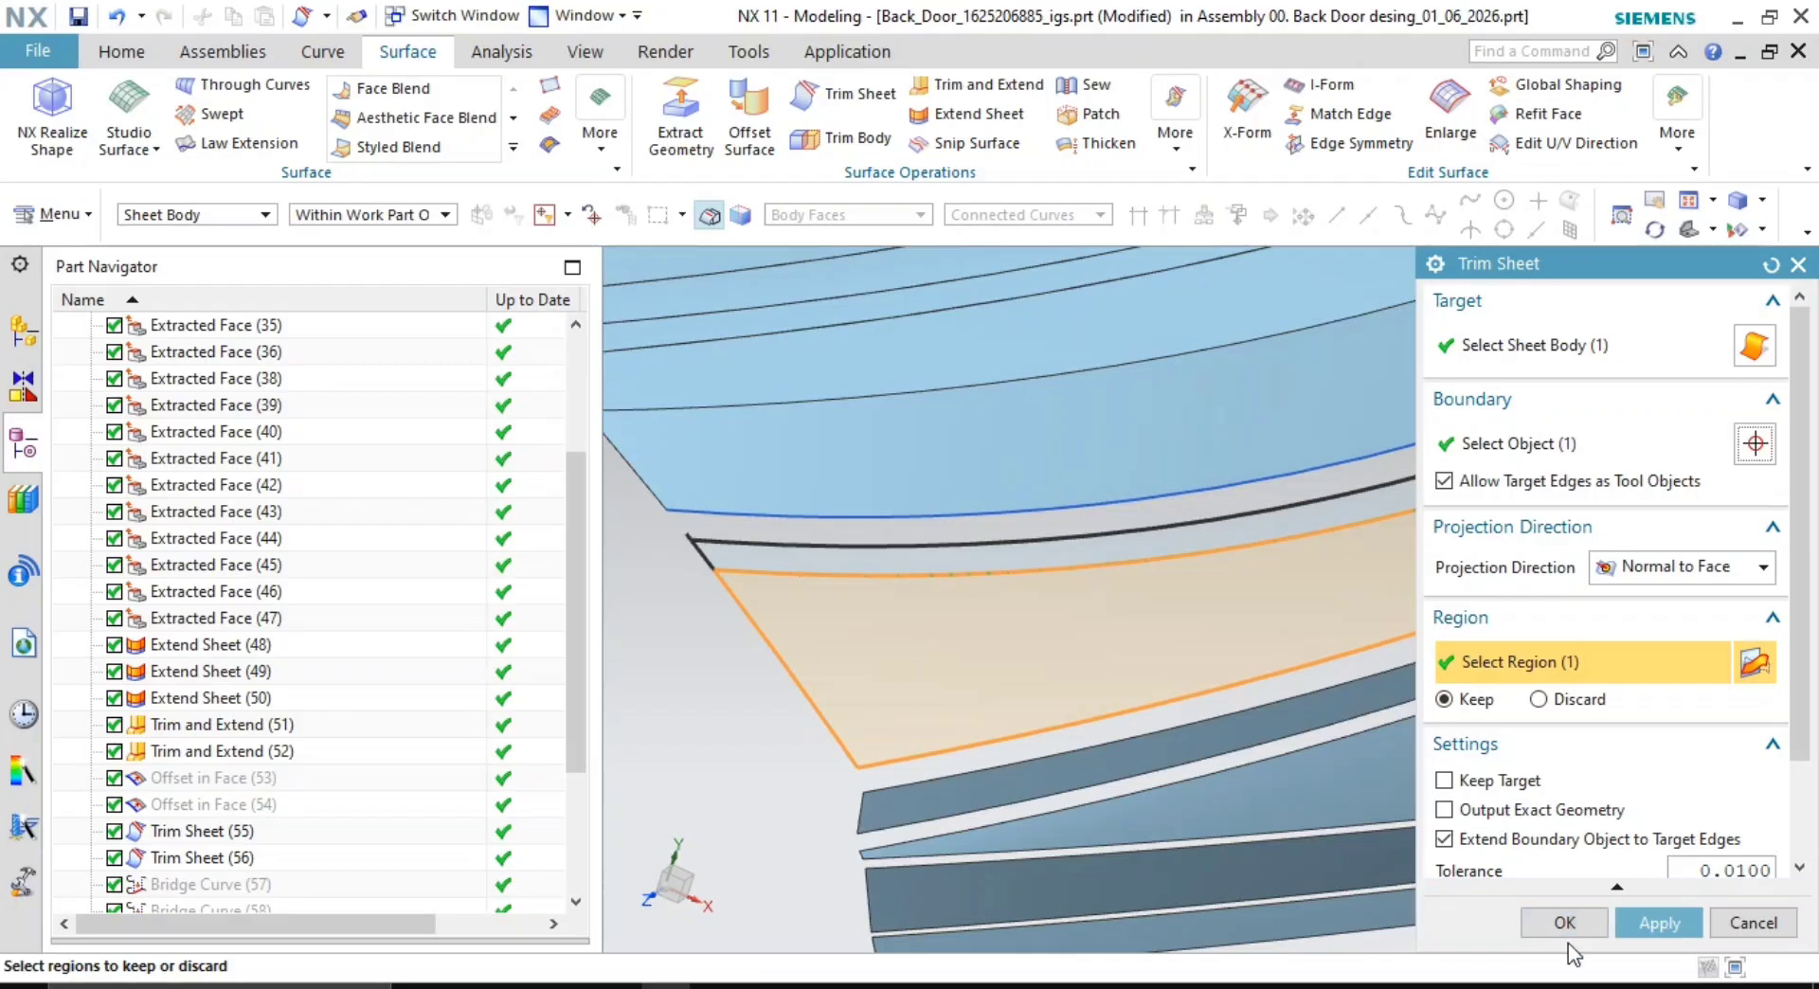
click(1572, 919)
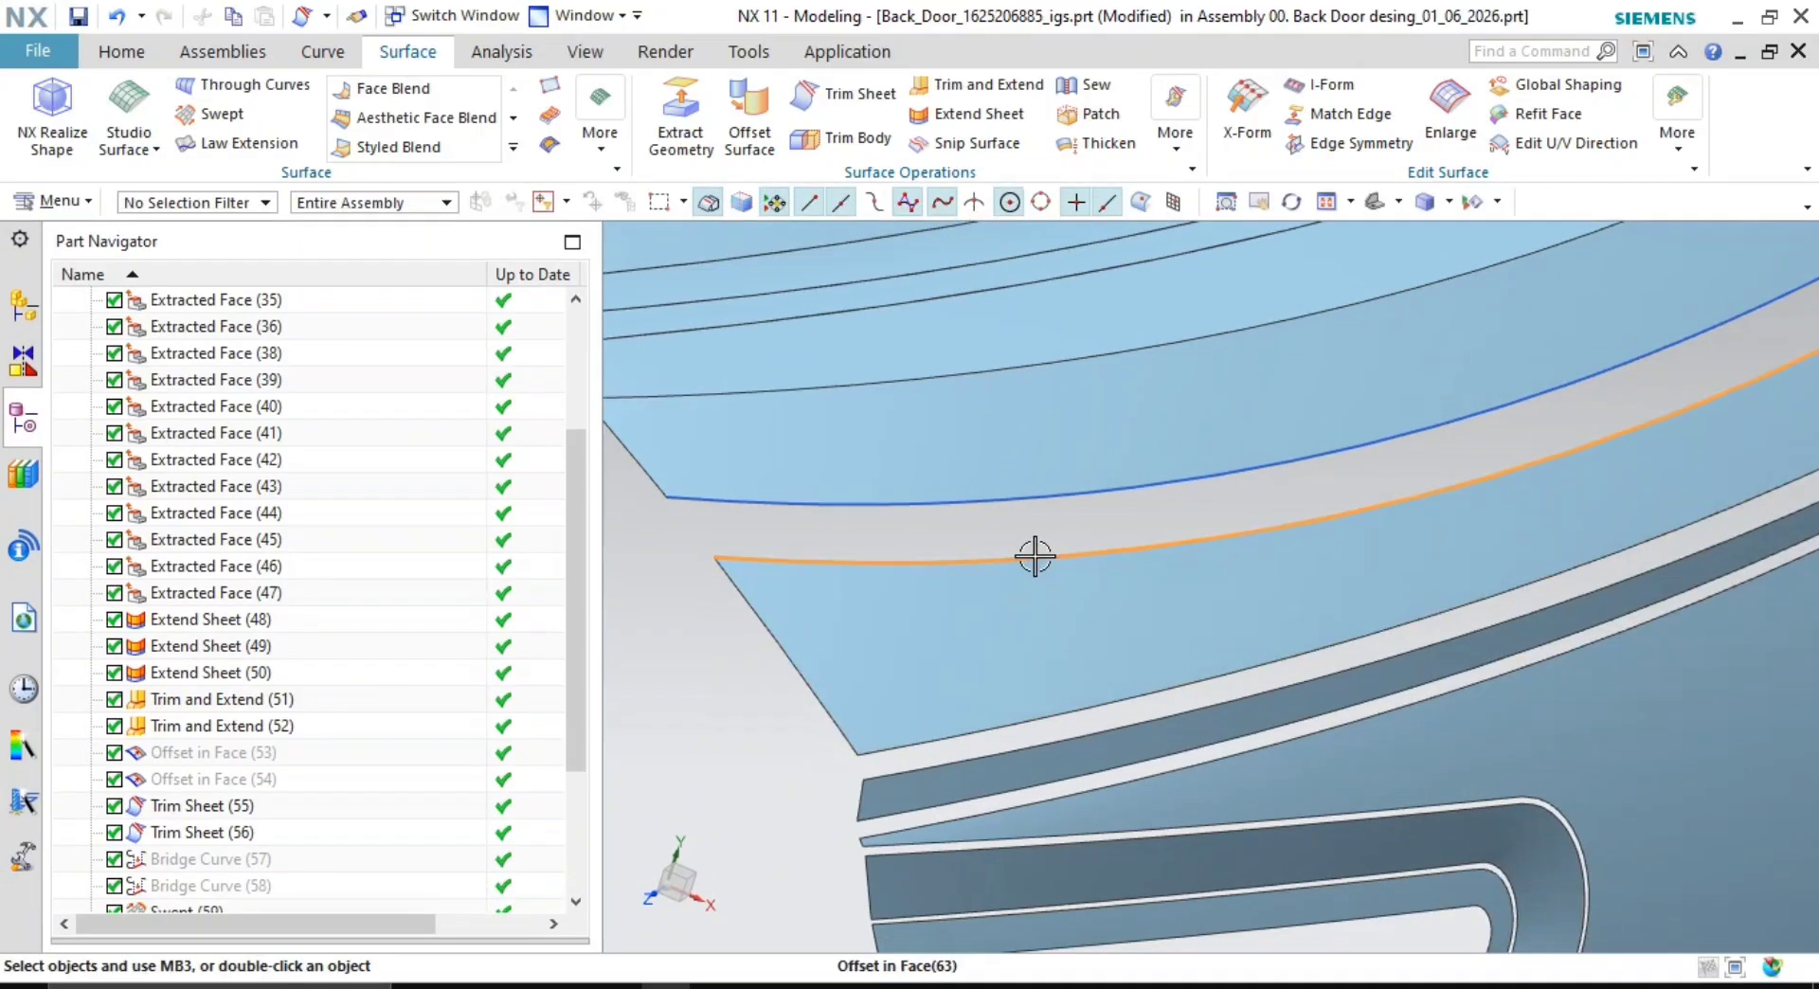
- Hide both leftover offset curves
right_click(1038, 555)
click(1125, 110)
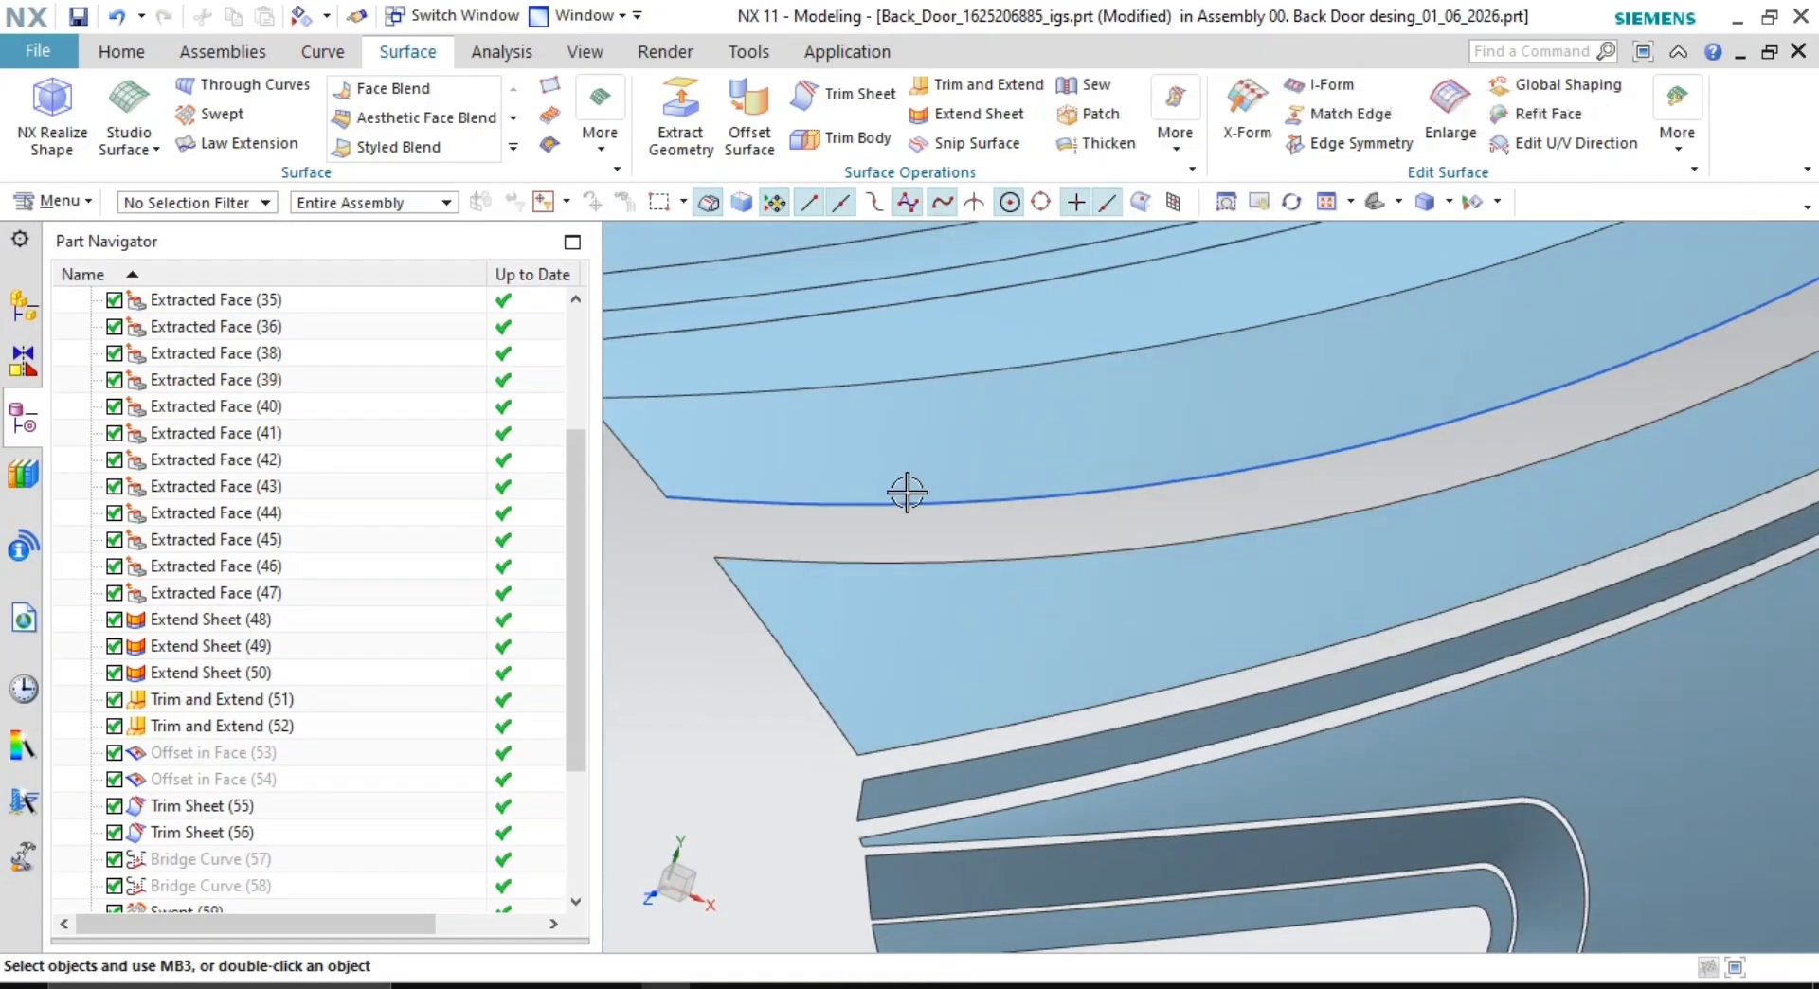
click(914, 498)
key(ctrl+b)
shift+middle_drag(914, 500, 1283, 516)
click(322, 51)
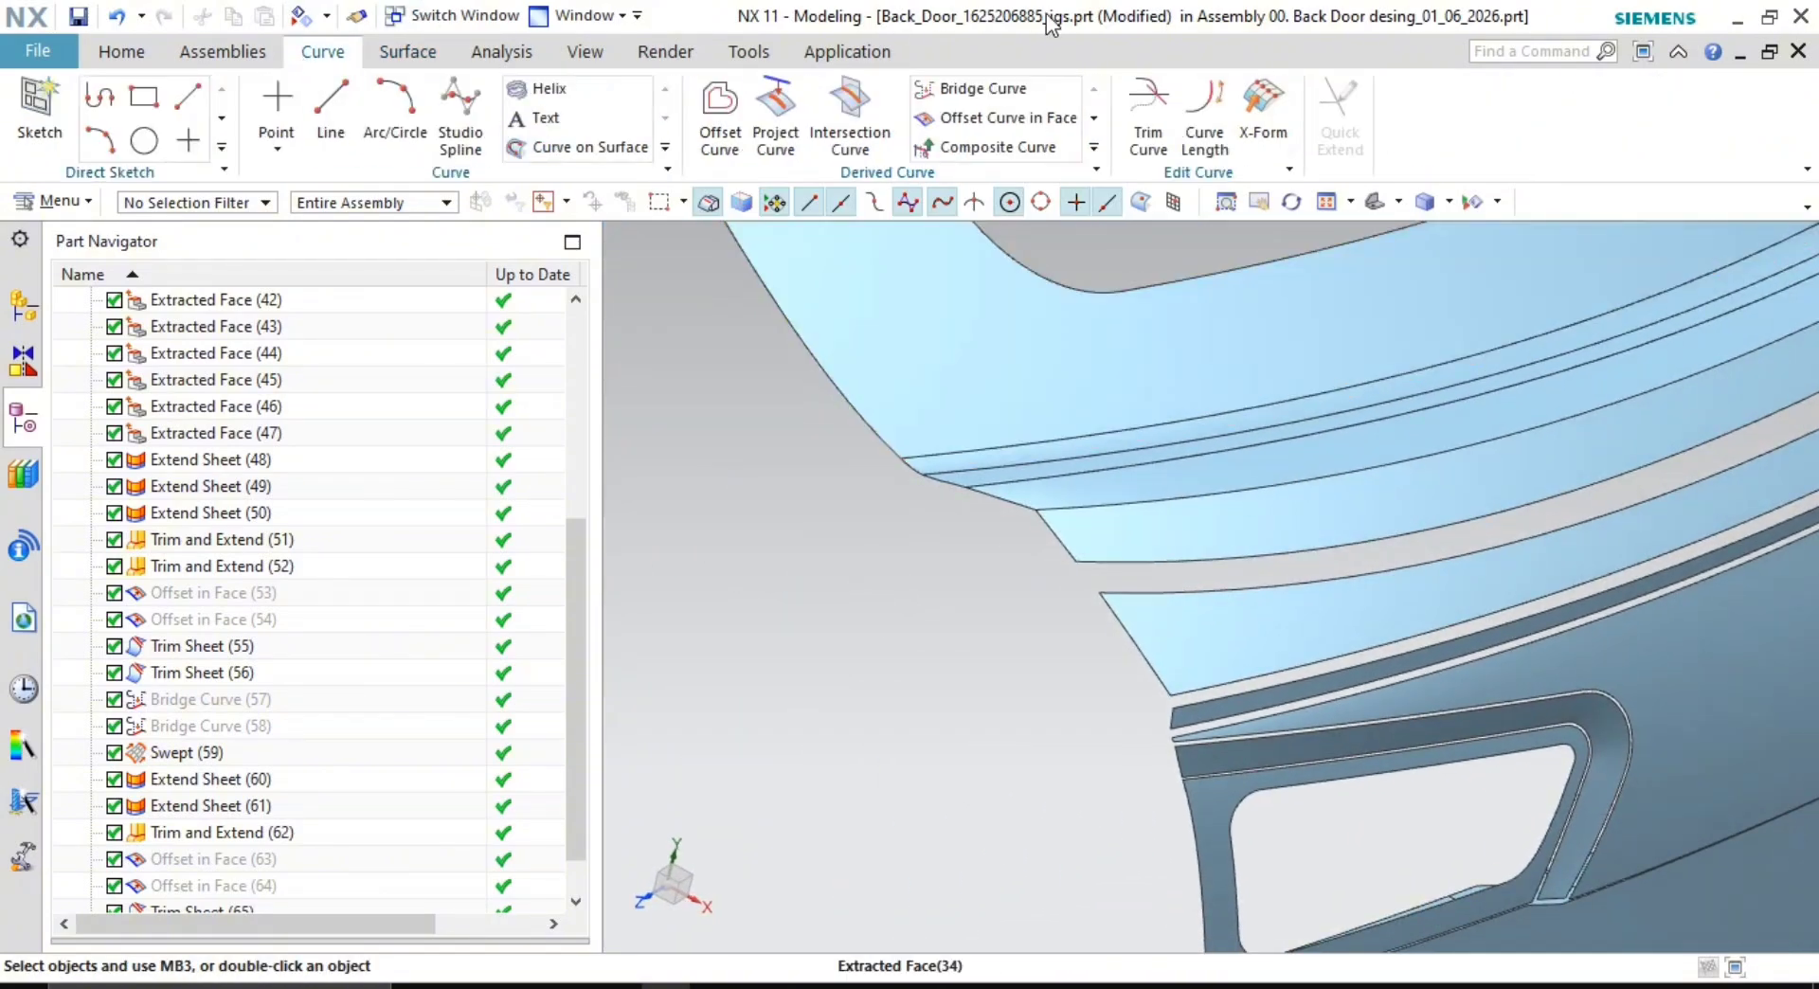
- Create a G1 bridge curve between the two sheet edges, with its start position set to 0
scroll(1098, 502, up, 6)
scroll(1108, 611, up, 3)
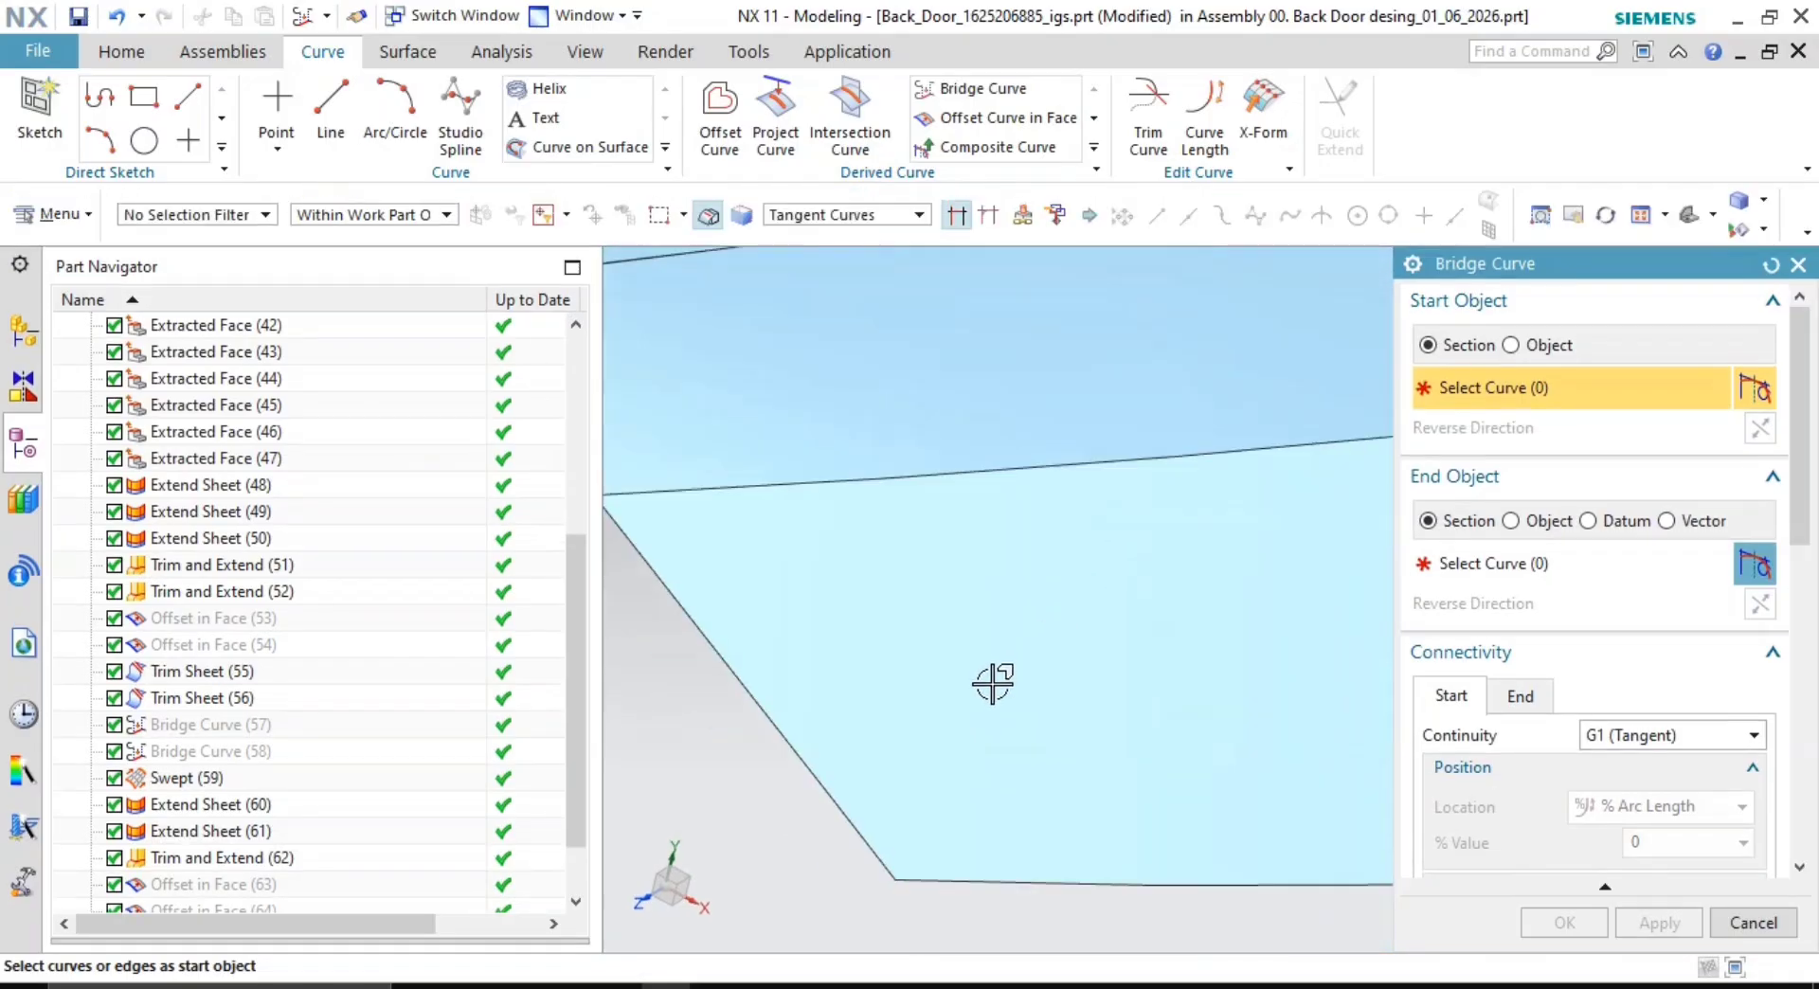
scroll(891, 675, down, 2)
shift+middle_drag(886, 672, 905, 459)
click(900, 575)
shift+middle_drag(1028, 709, 1023, 589)
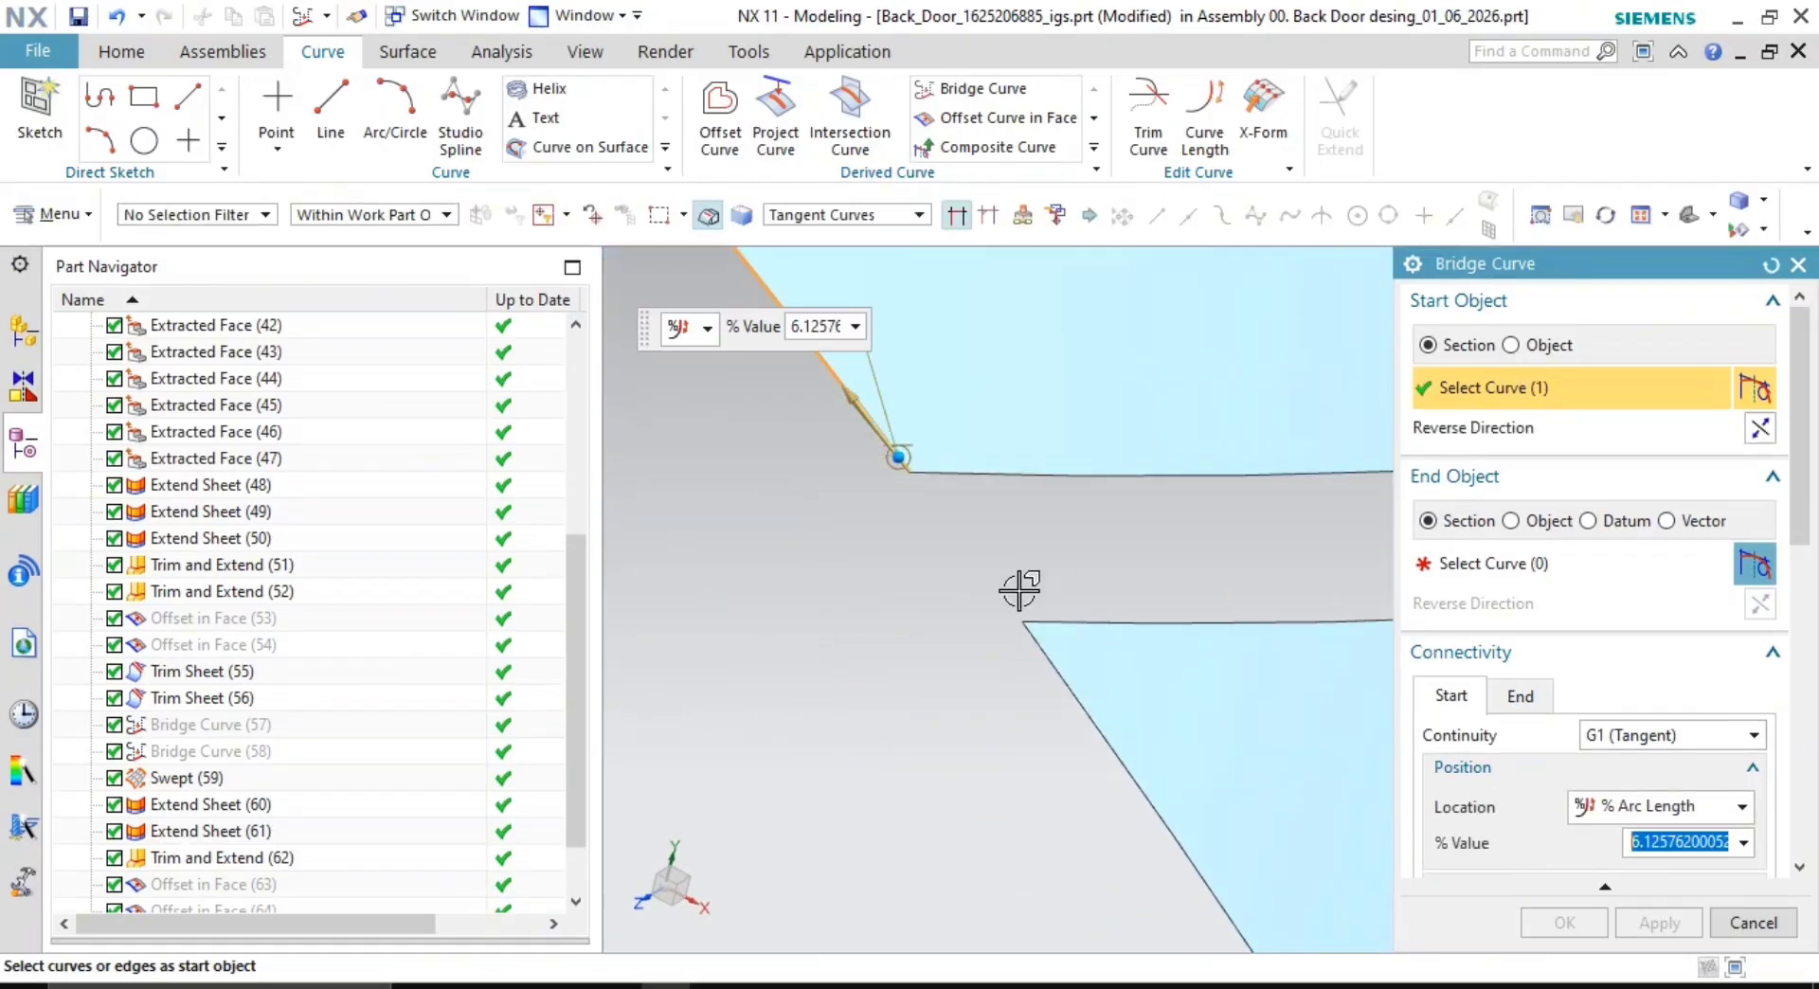
click(1039, 641)
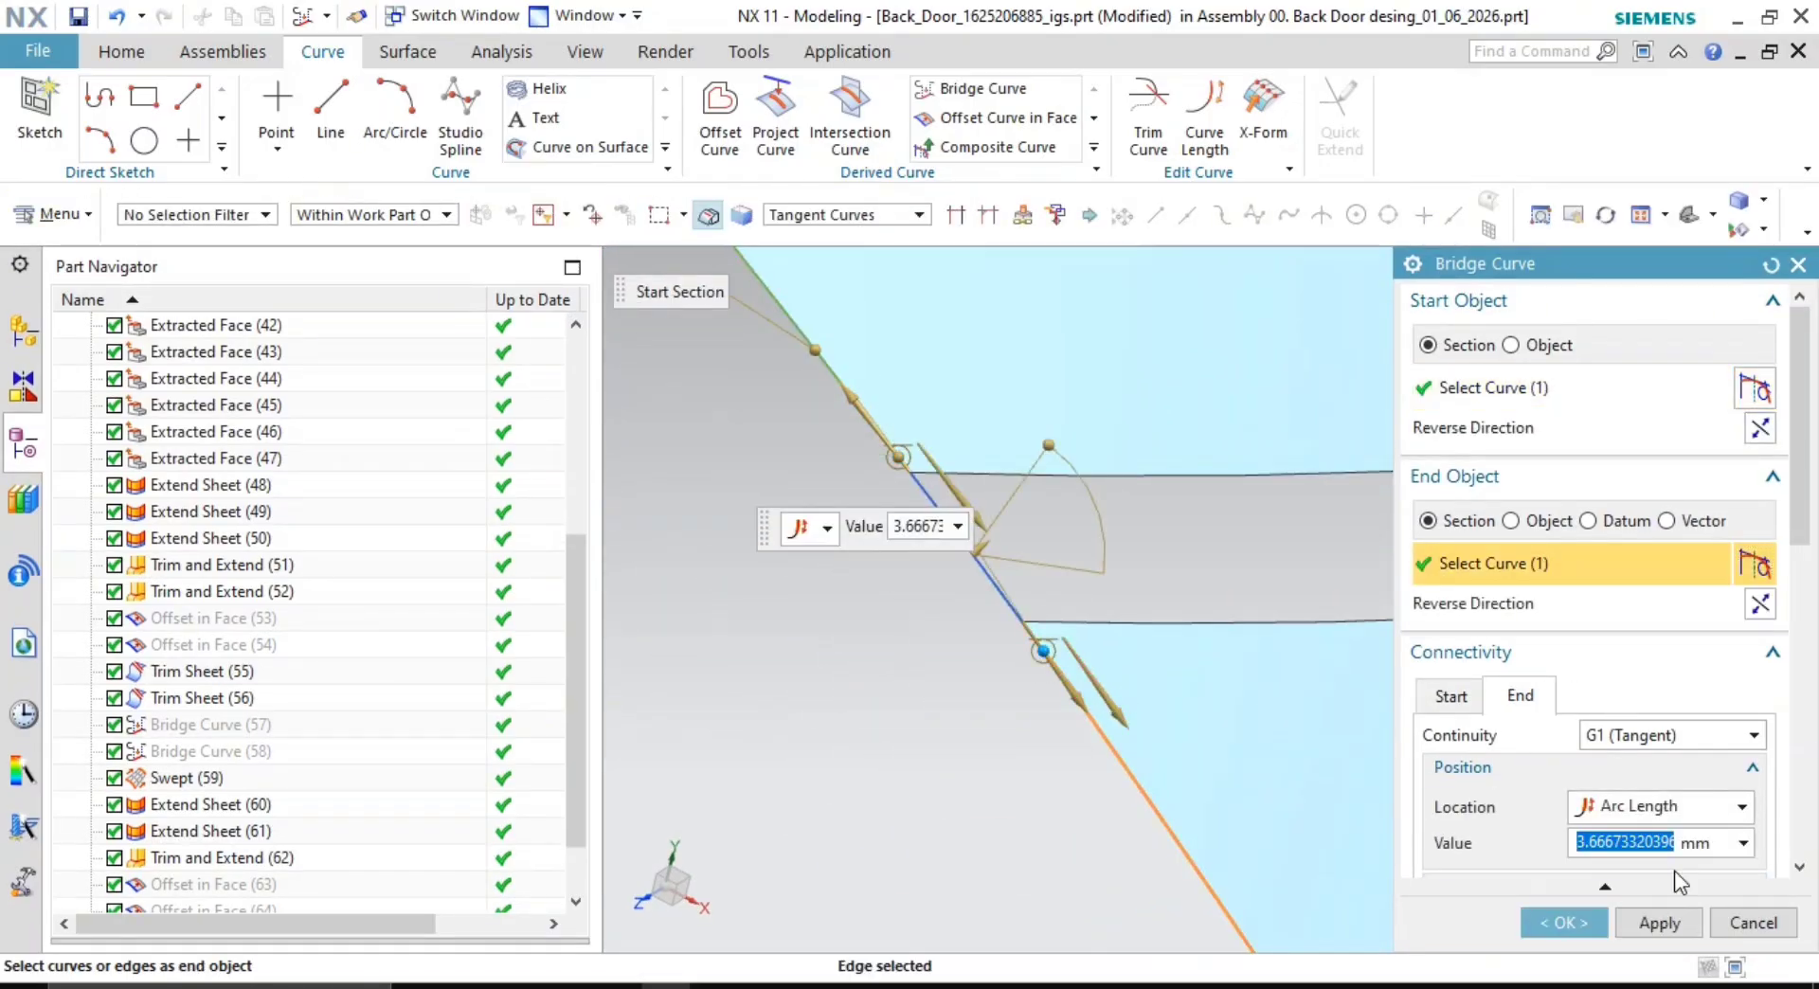
key(Return)
click(1450, 696)
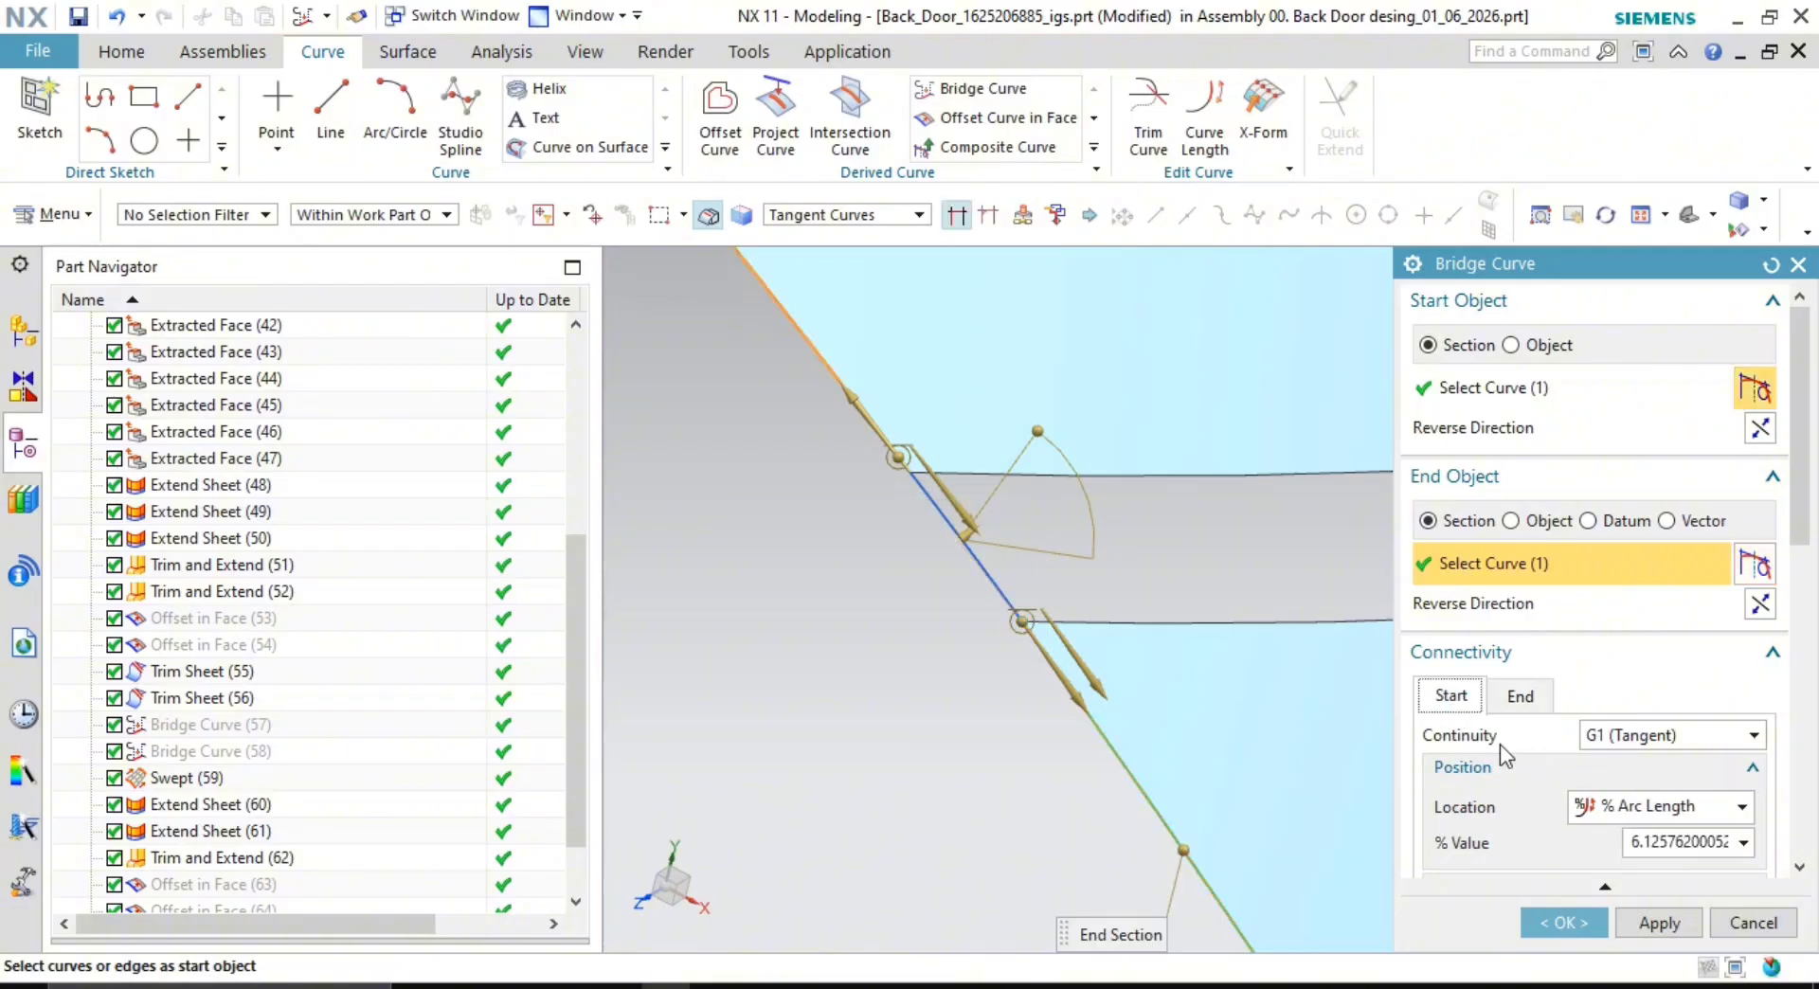
double_click(1715, 843)
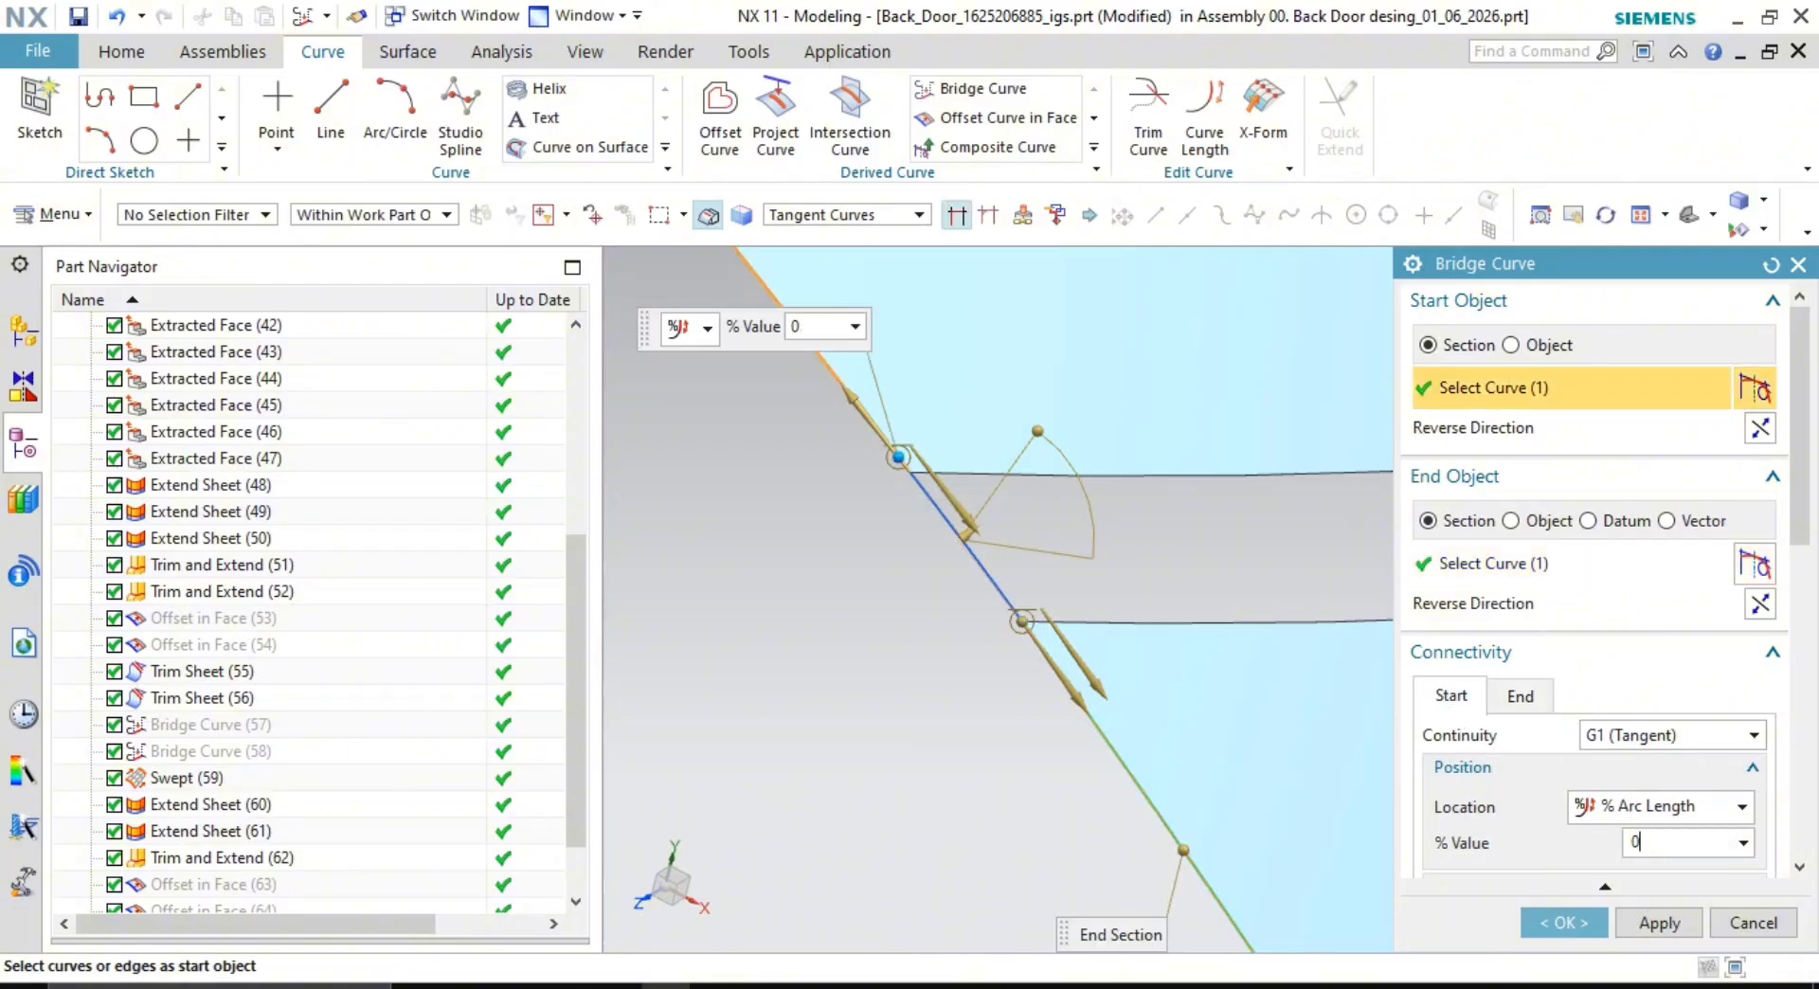
text(0)
key(Return)
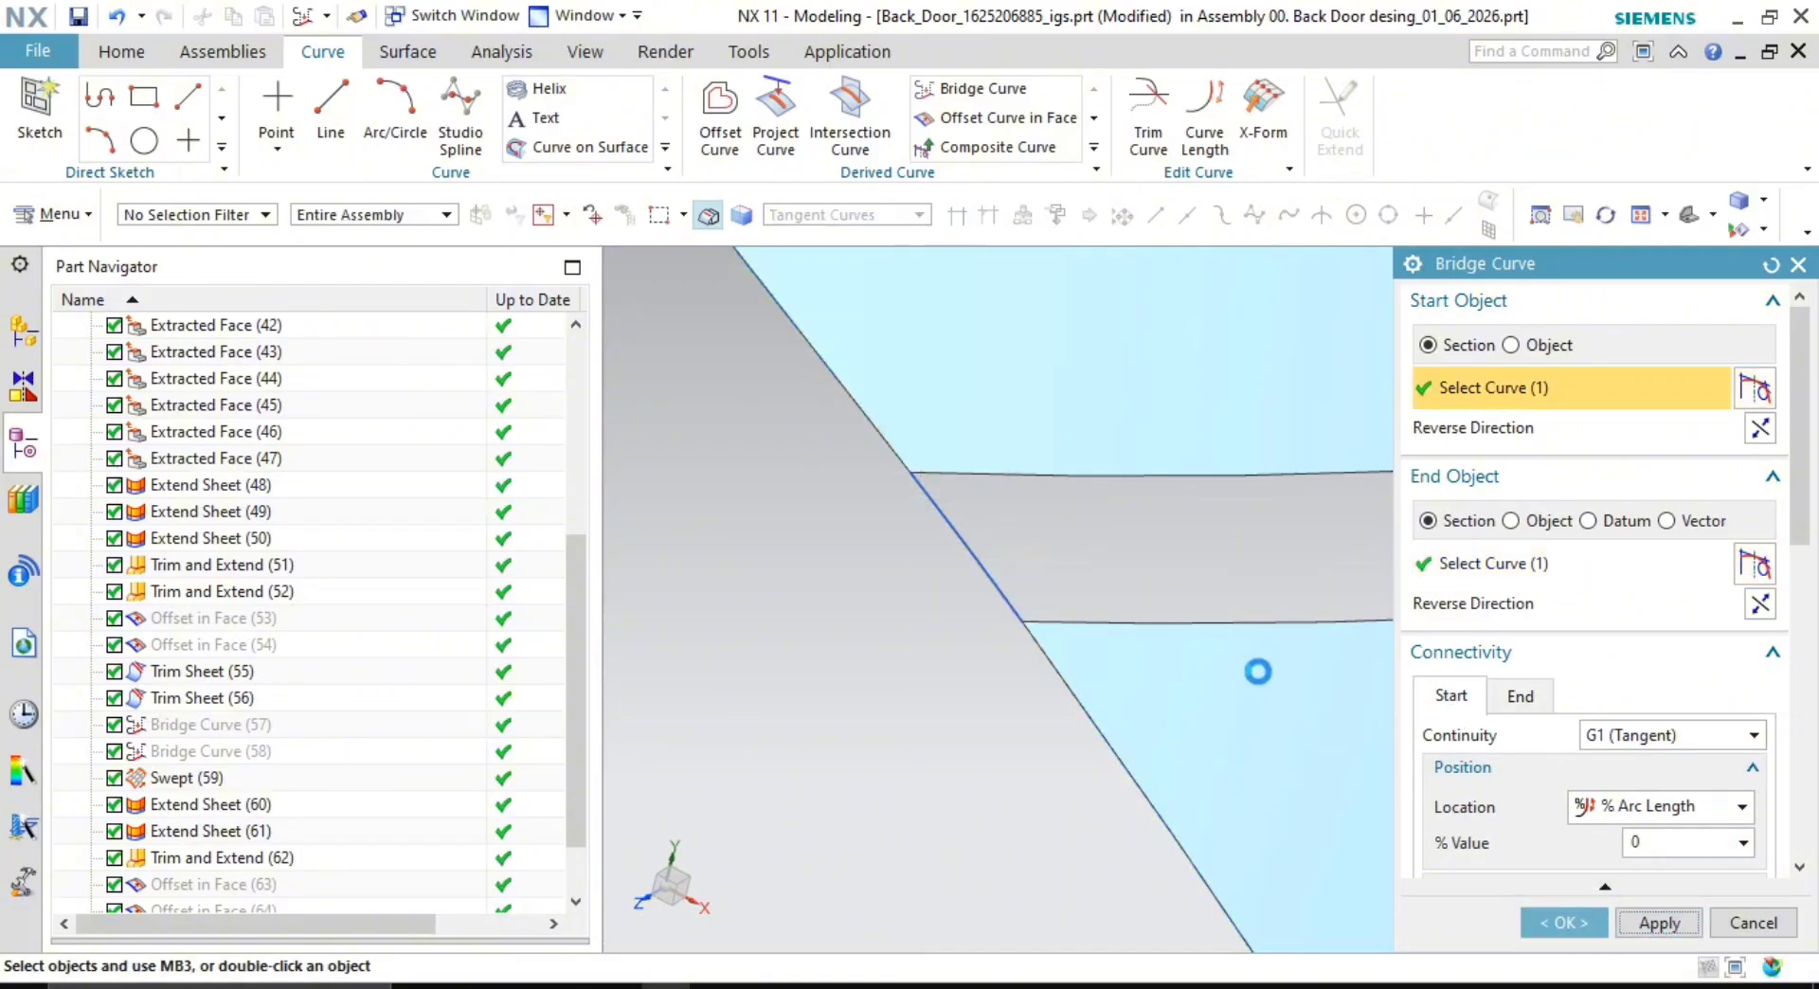
key(Caps_Lock)
middle_click(1051, 657)
- Create a second bridge curve from the upper face edge to the lower face edge
scroll(1051, 657, down, 2)
scroll(1182, 627, down, 3)
scroll(1080, 580, down, 3)
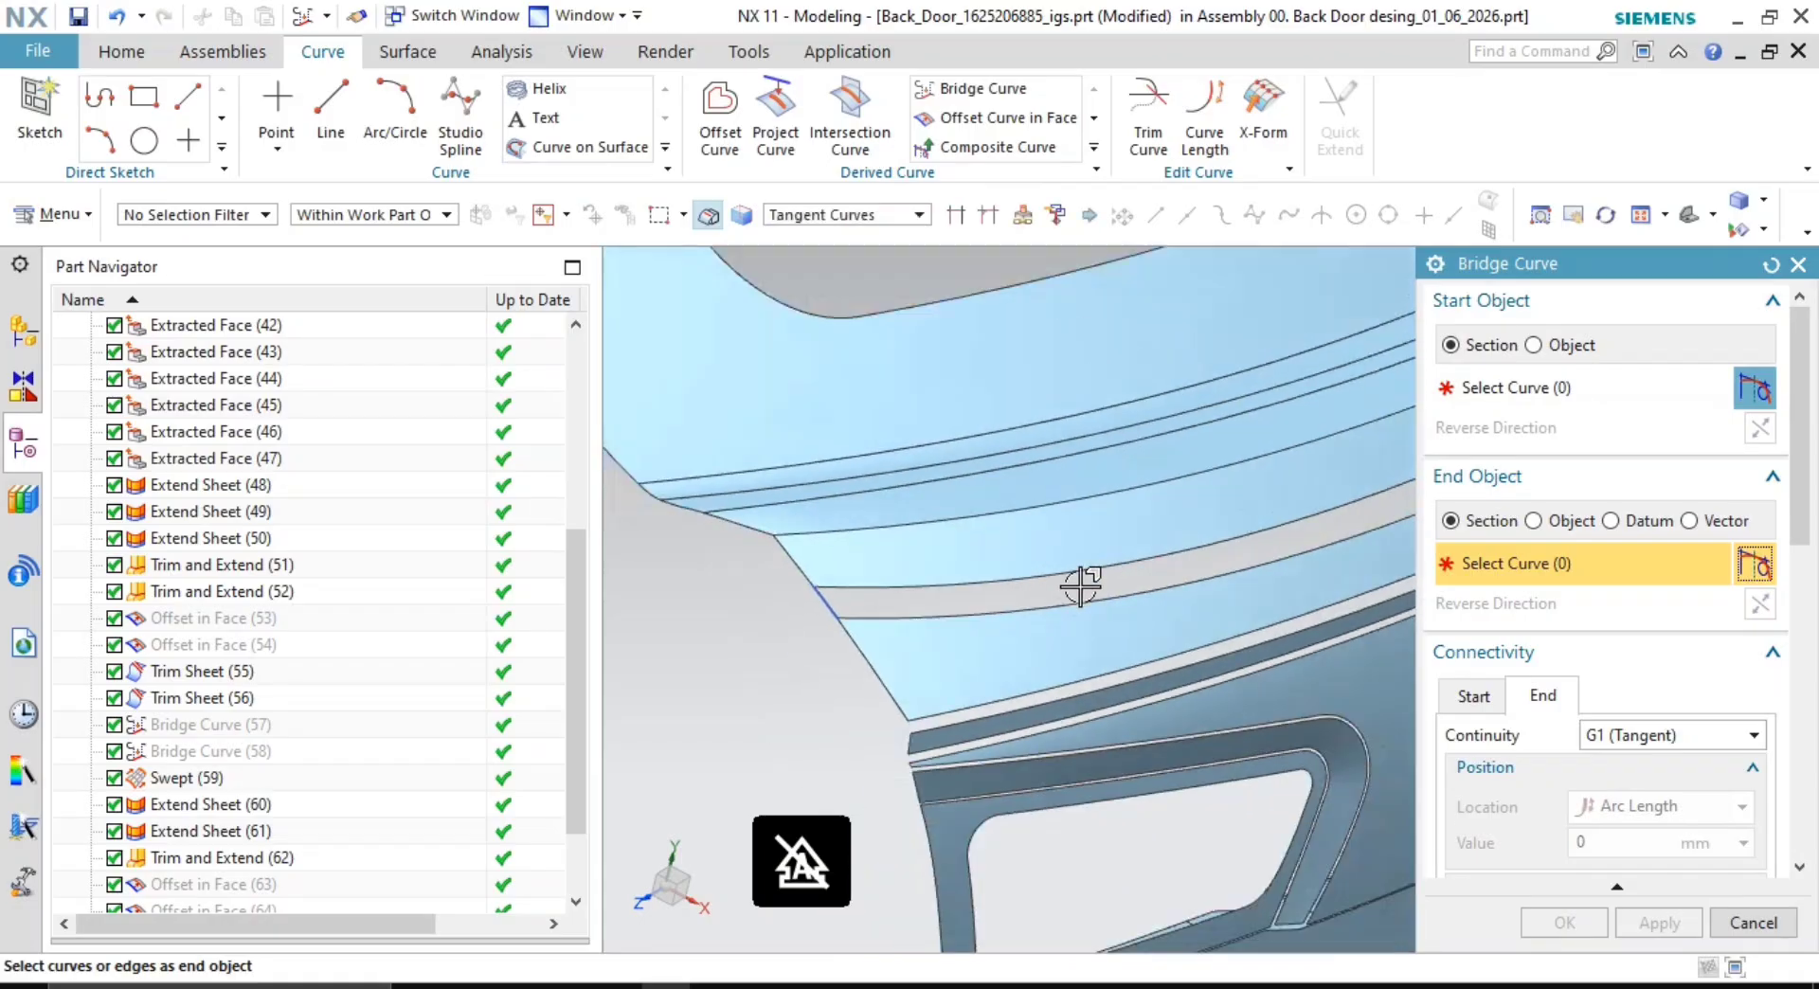
scroll(1339, 434, up, 6)
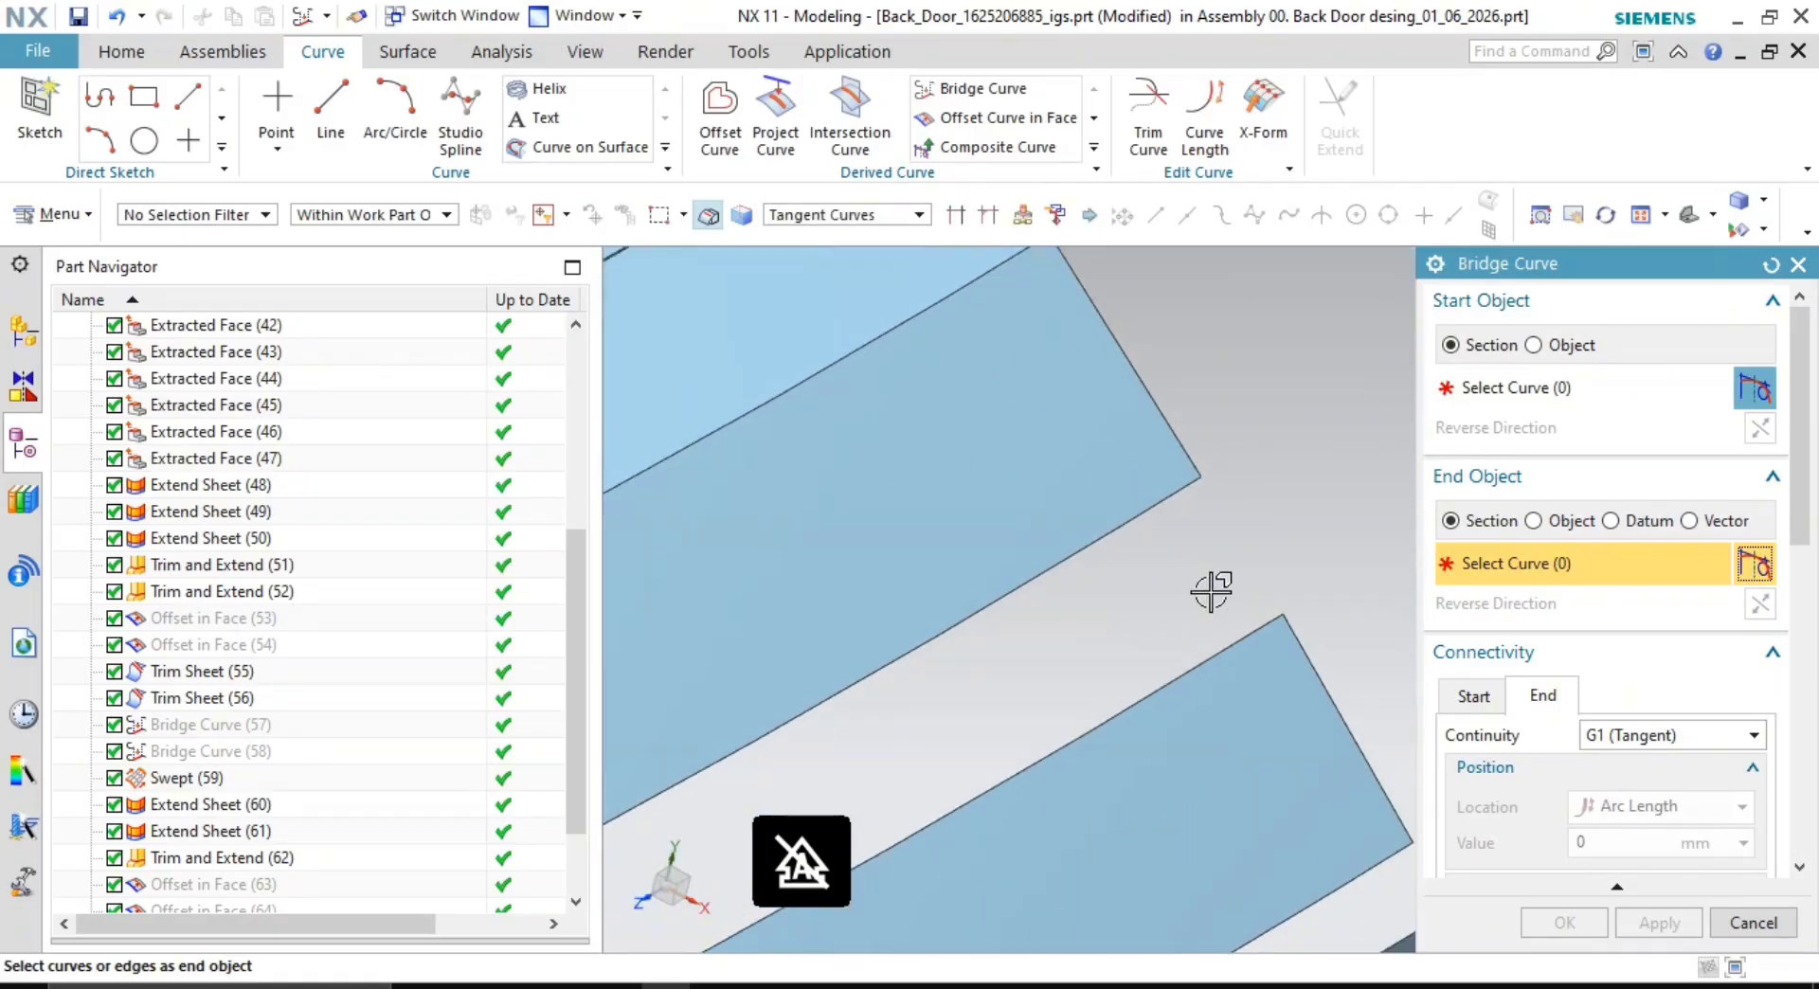
click(1182, 446)
click(1297, 638)
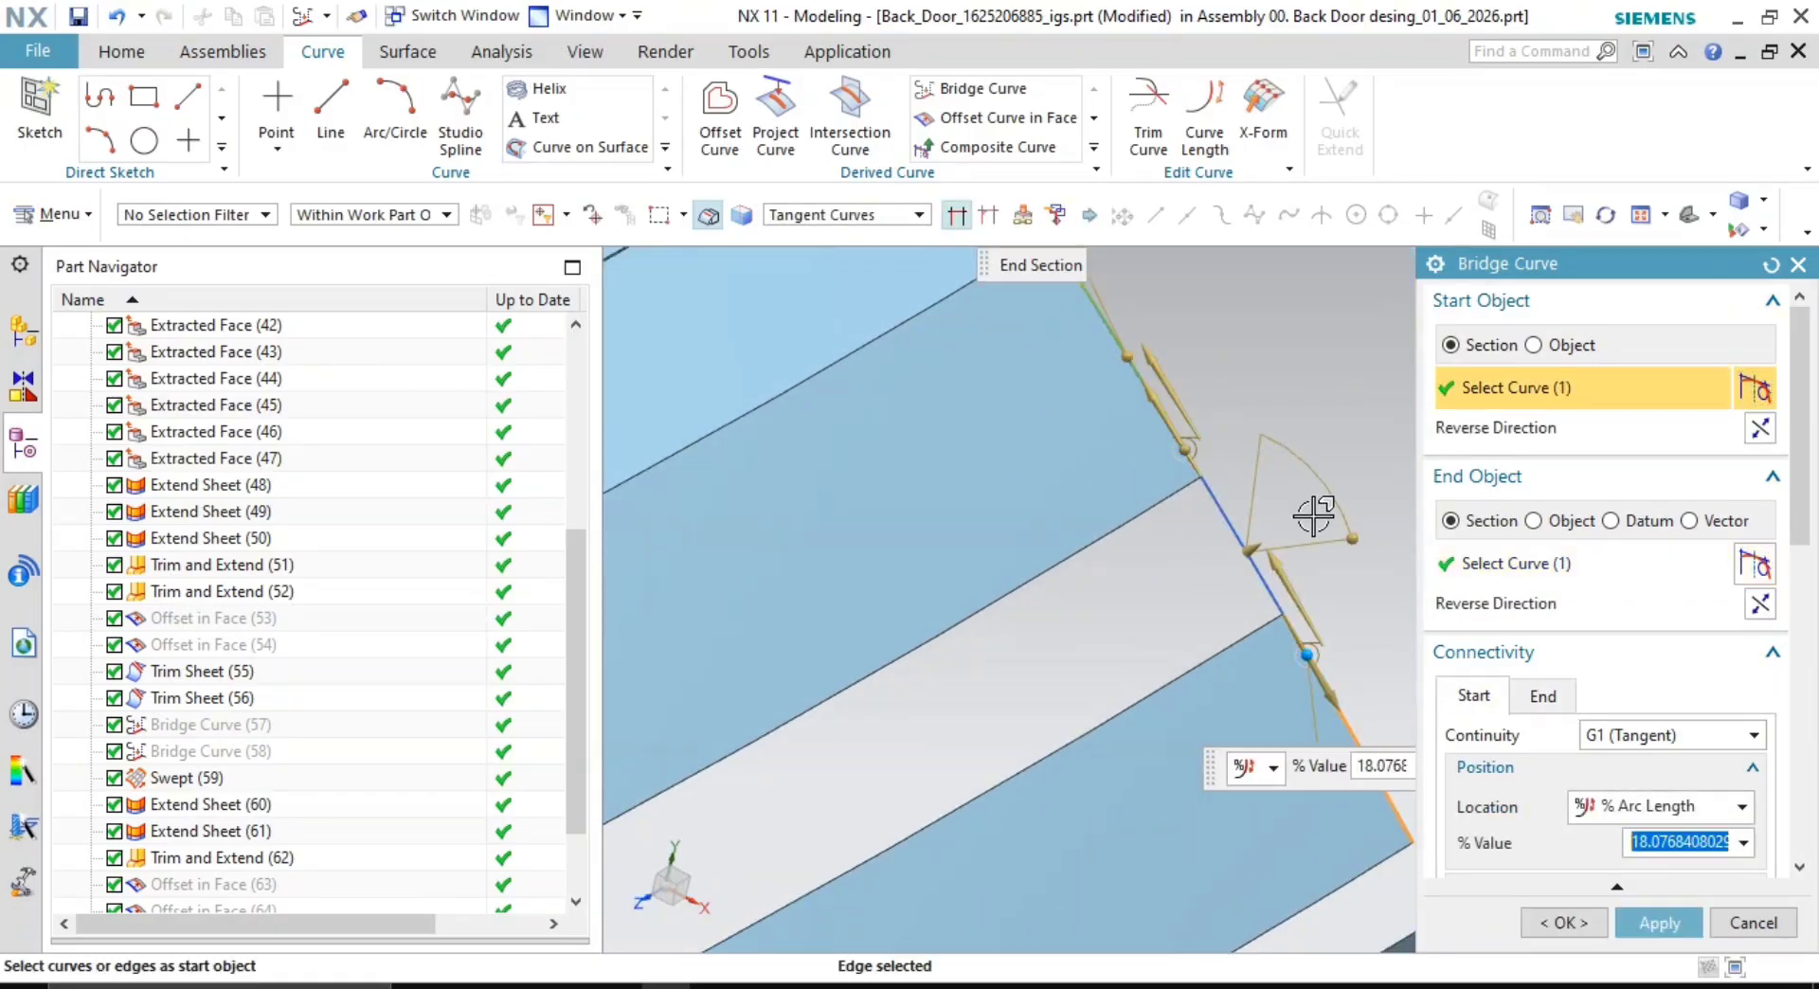
shift+middle_drag(1312, 519, 1255, 538)
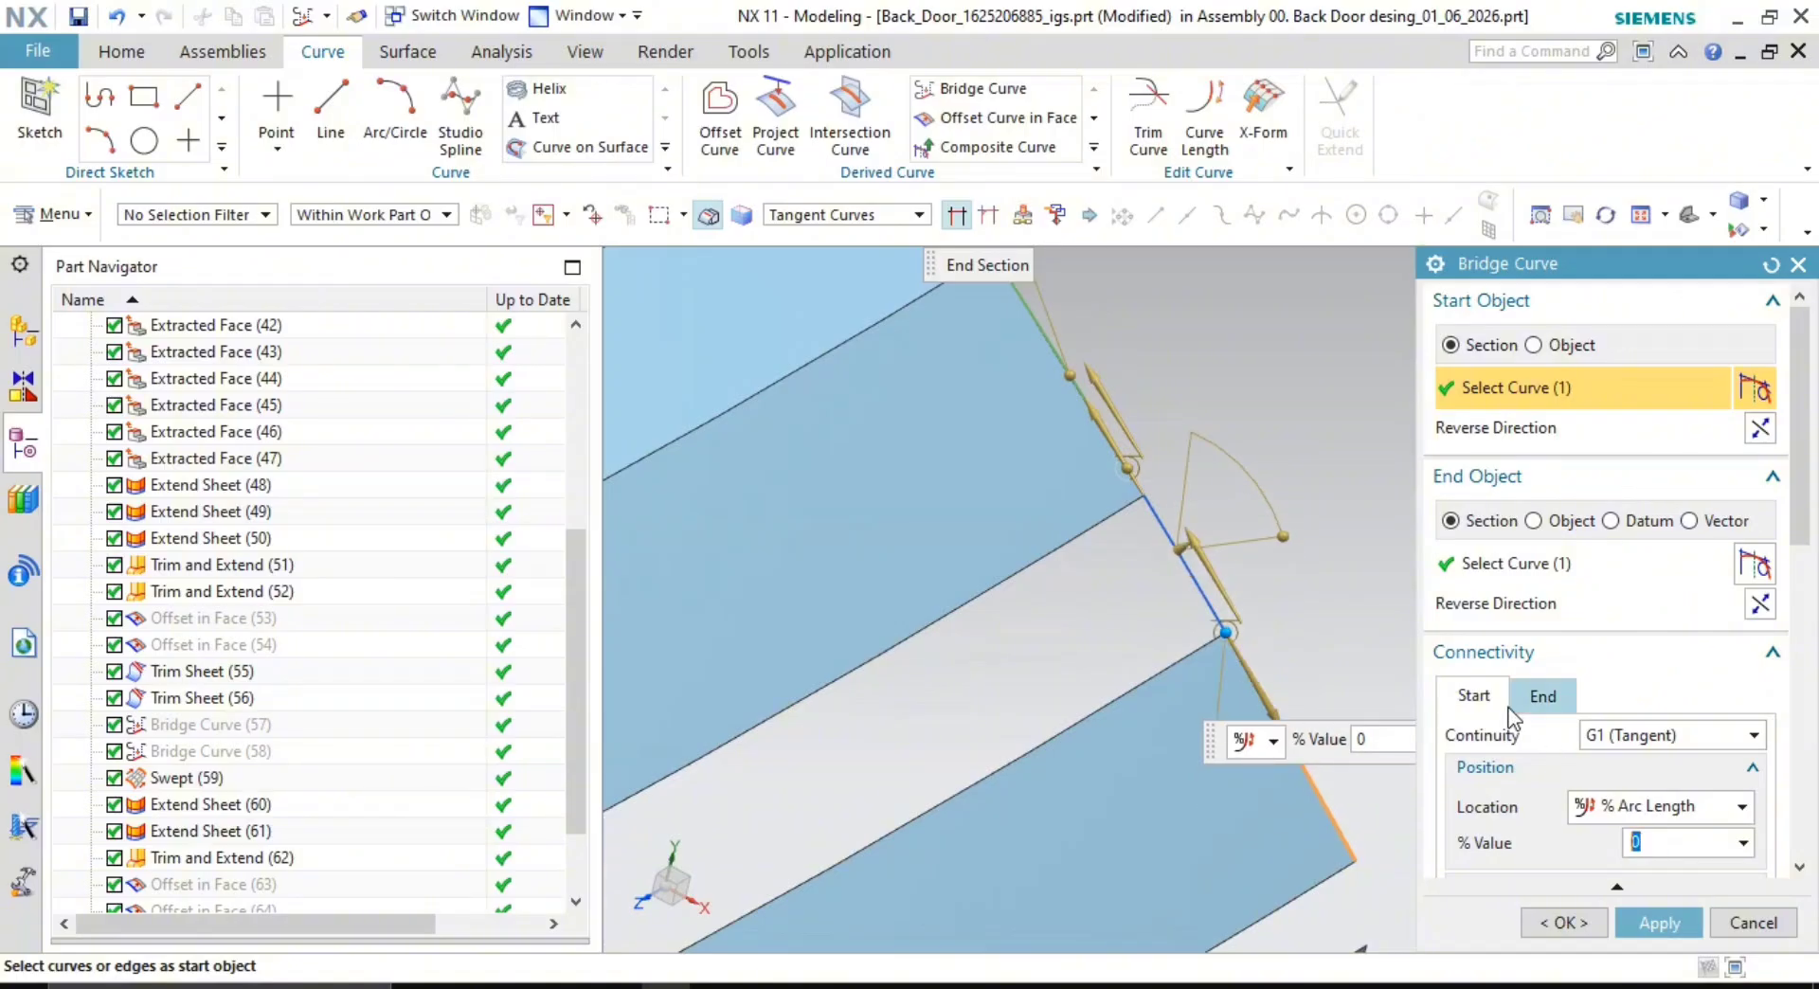
click(1542, 695)
double_click(1667, 842)
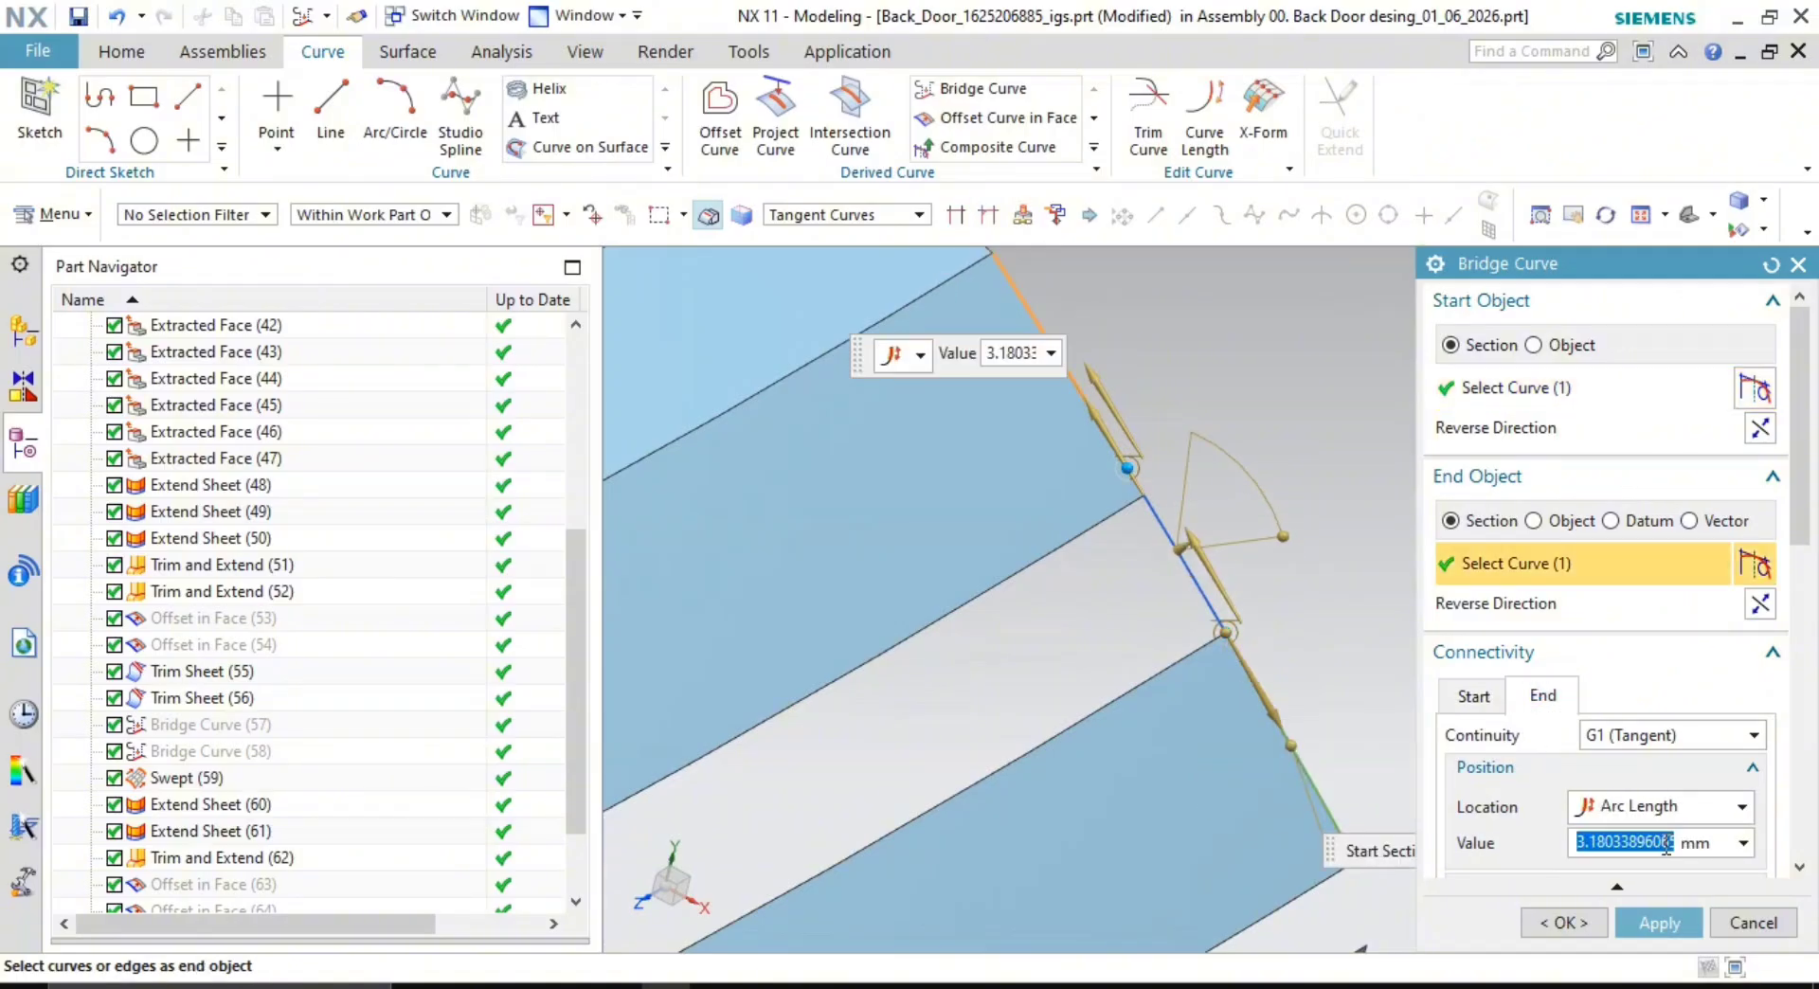
middle_click(1259, 404)
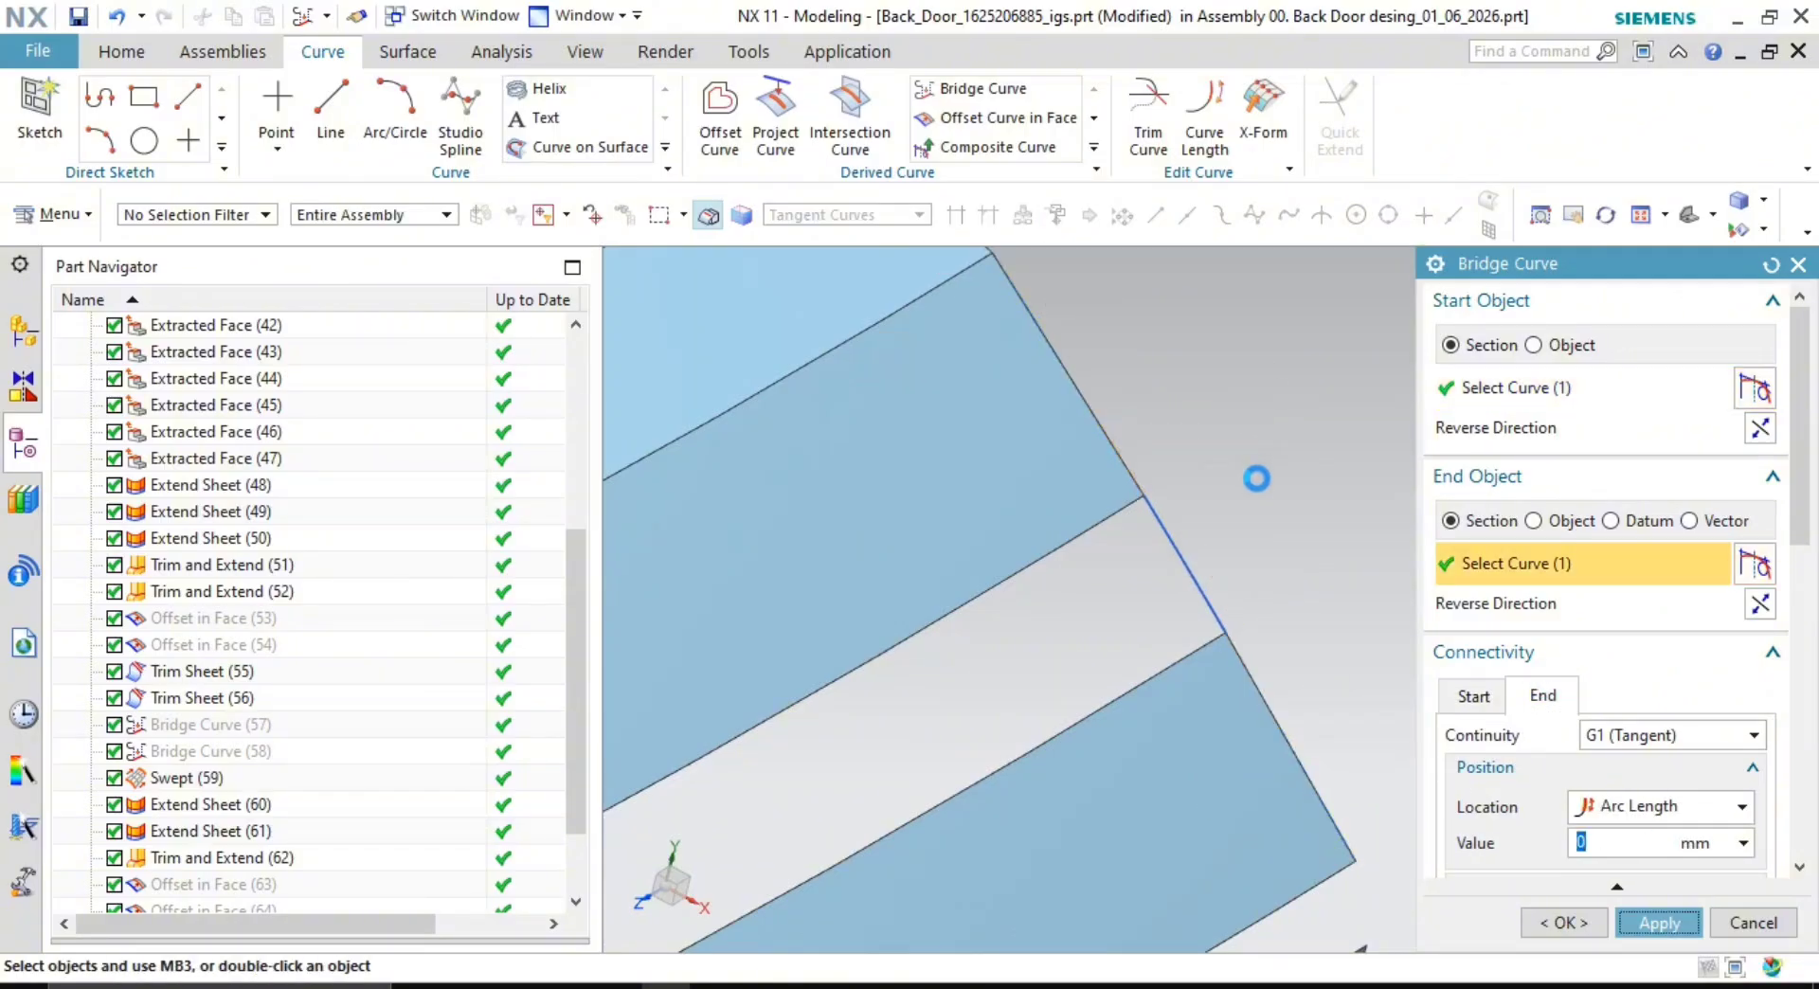
scroll(1254, 527, down, 4)
scroll(1252, 536, down, 3)
key(Escape)
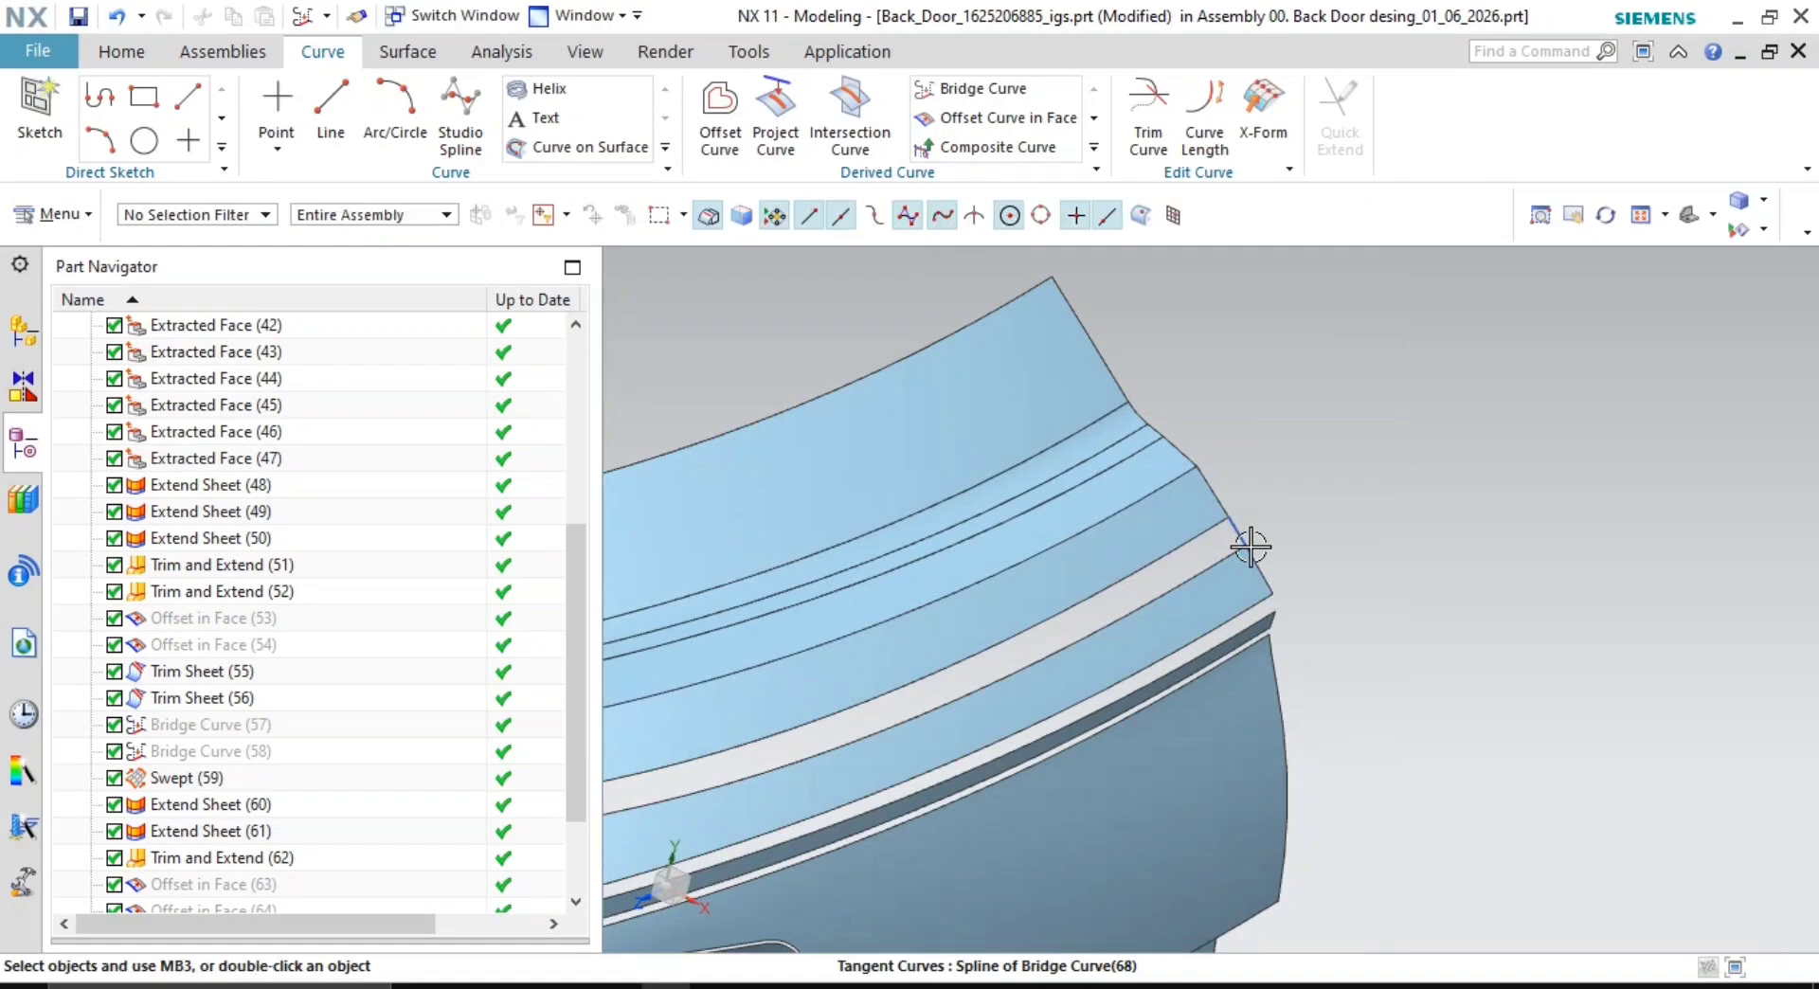
scroll(1251, 547, down, 1)
shift+middle_drag(1250, 548, 1369, 495)
click(407, 52)
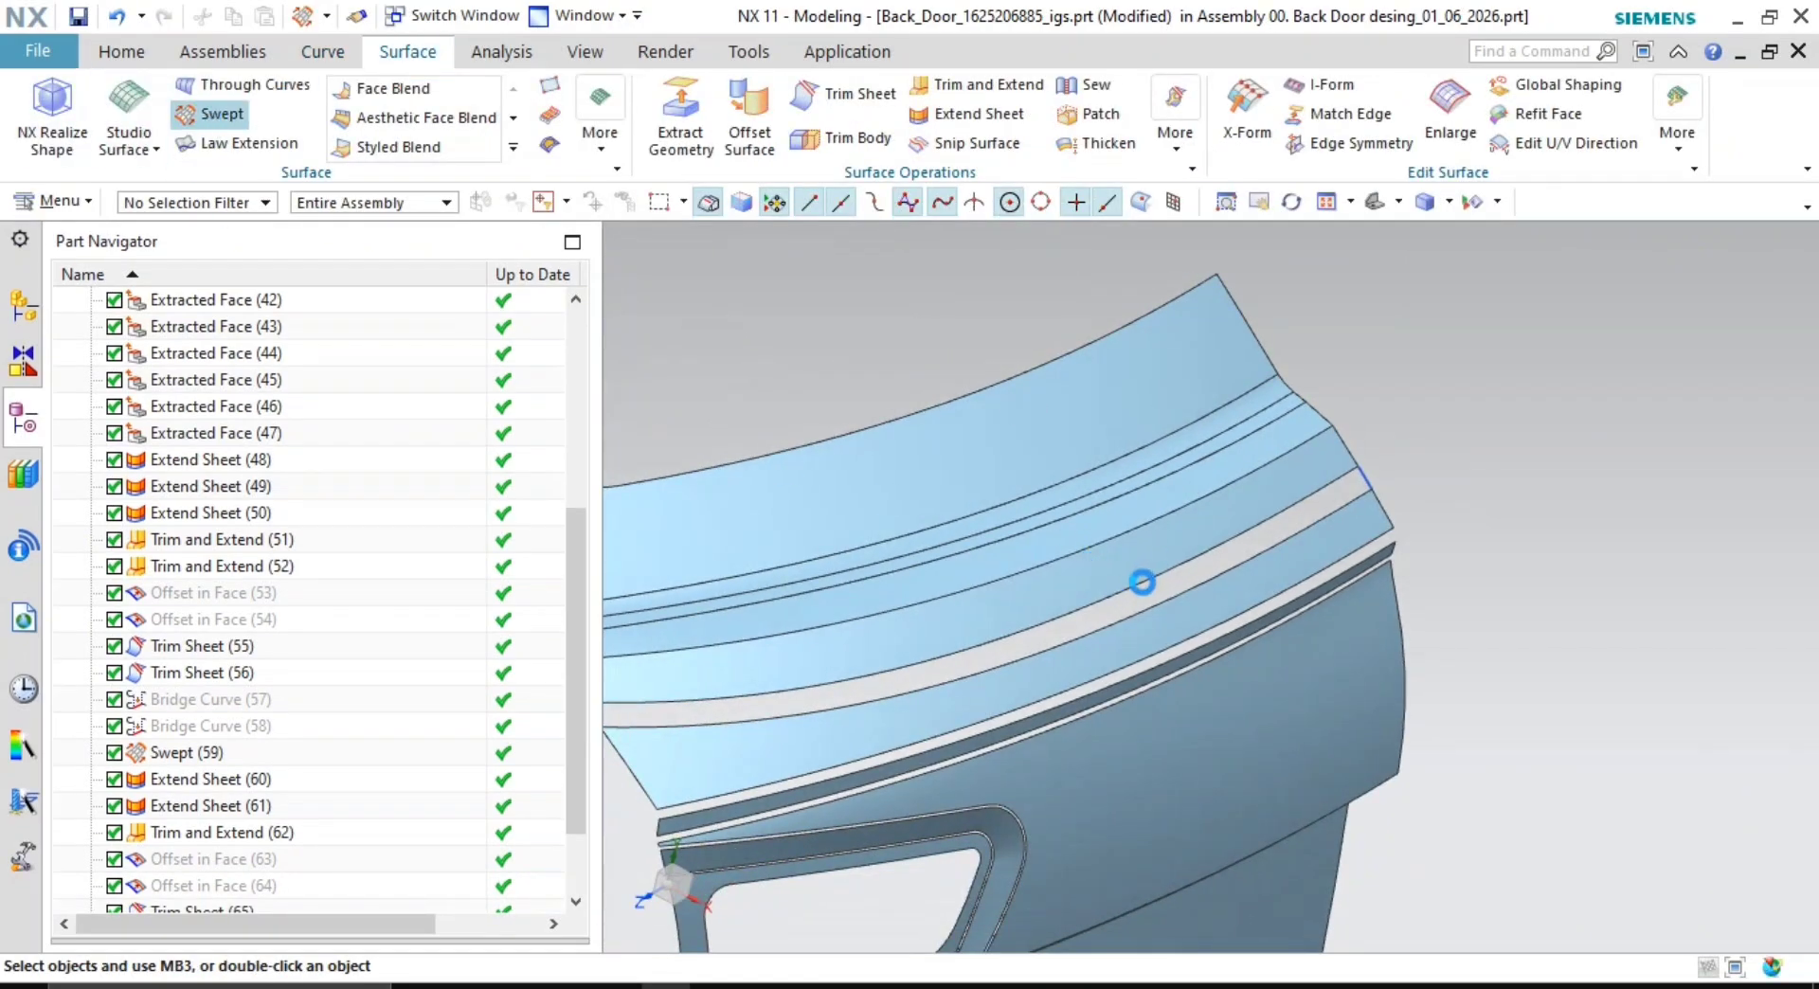
- Pick the top strip edge and the red edge as the two swept sections
scroll(1098, 474, up, 5)
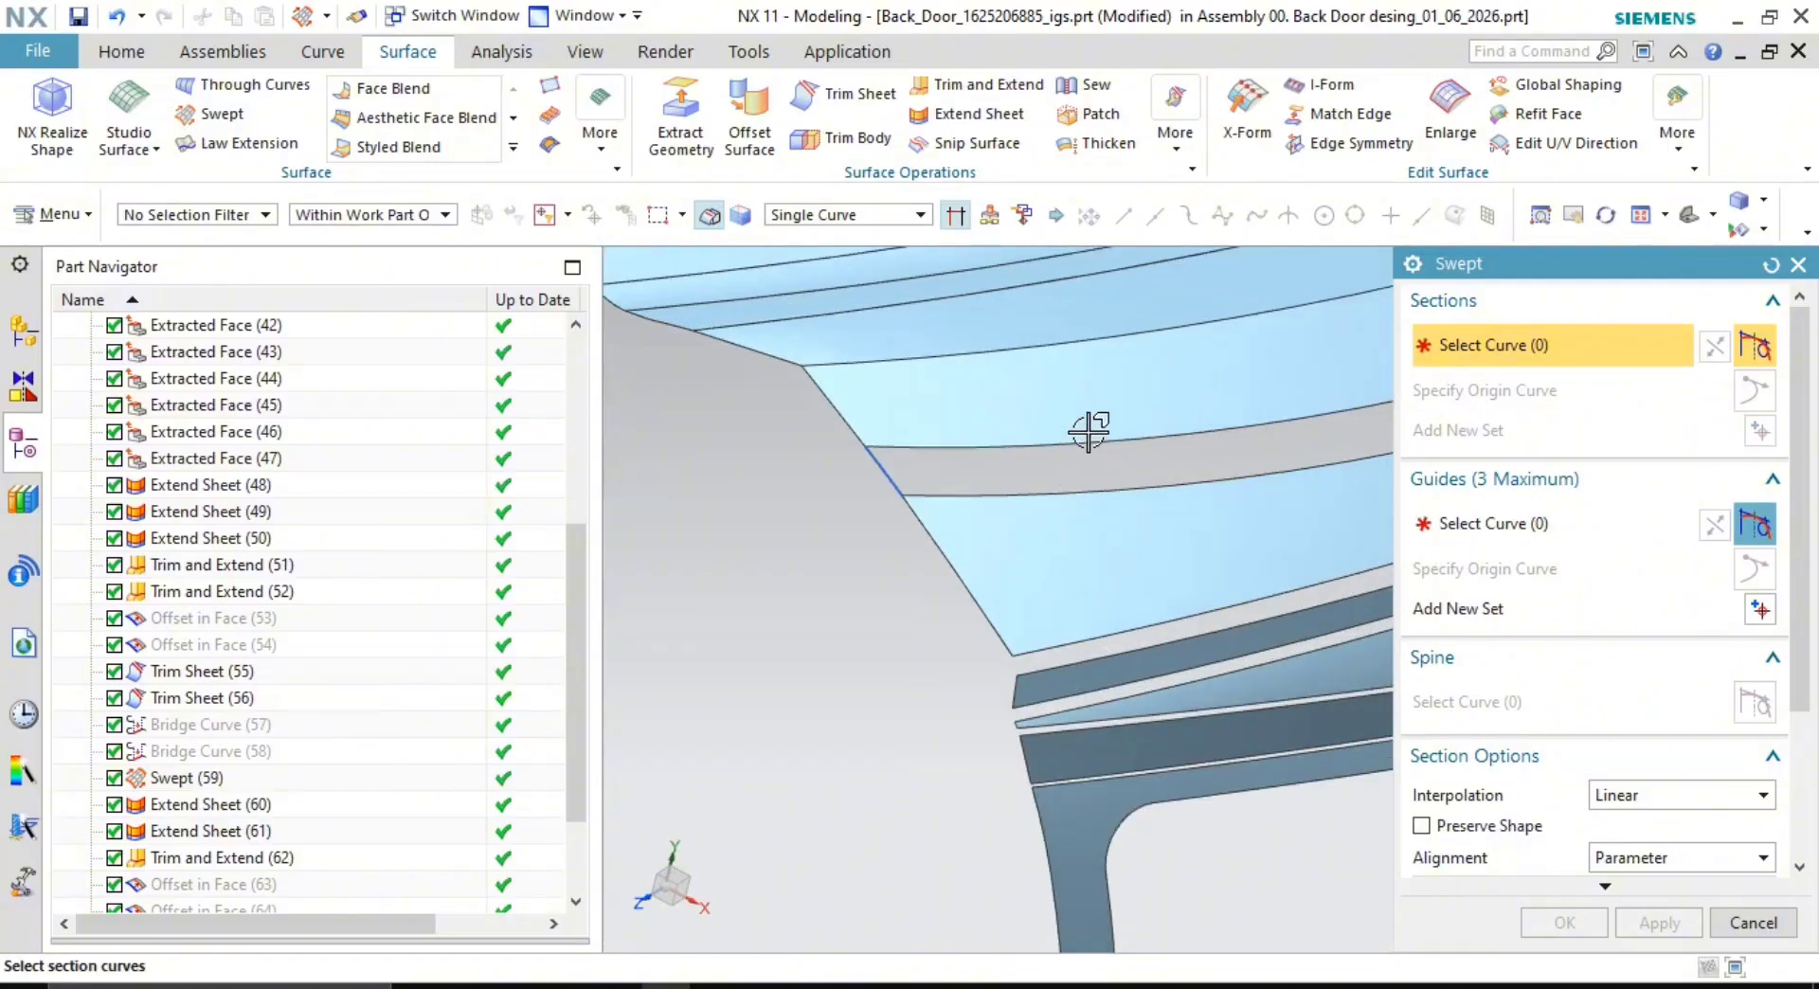
click(1088, 443)
shift+middle_drag(1088, 446, 1183, 564)
middle_click(1056, 632)
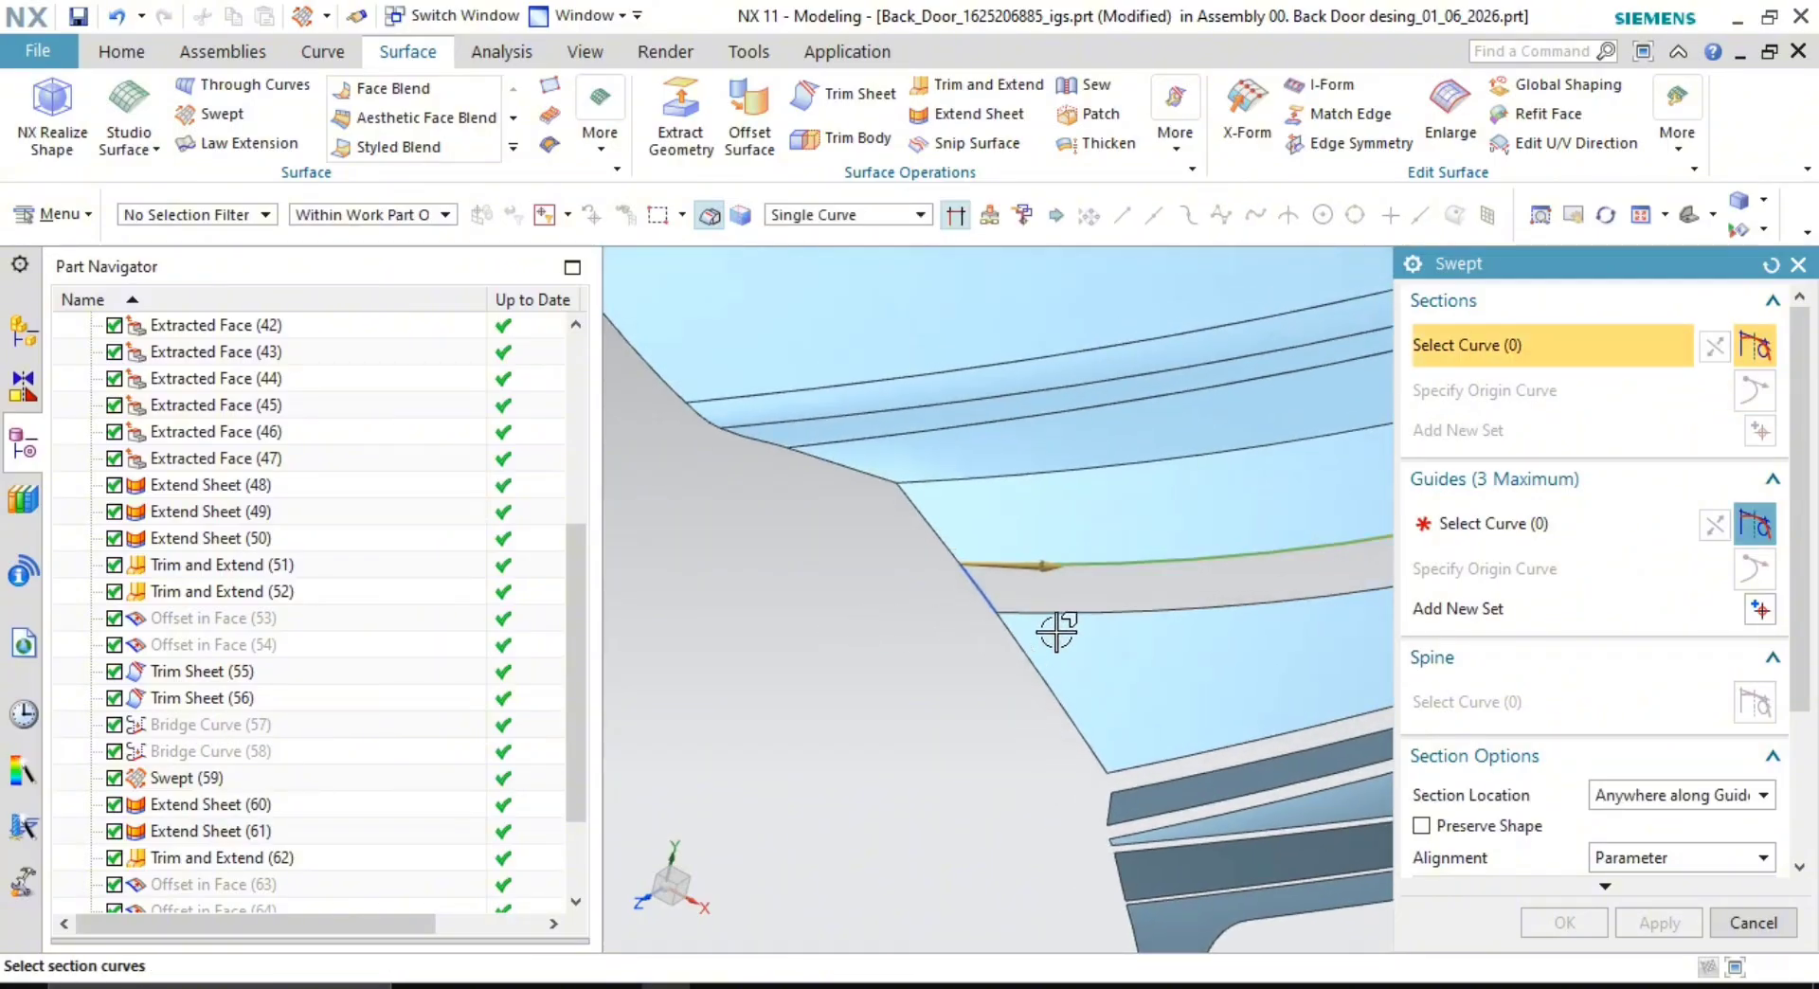
click(1068, 615)
middle_click(934, 648)
scroll(1088, 556, up, 2)
- Add the short end curve and right-end bridge curve as guides, creating Swept (69)
click(1478, 524)
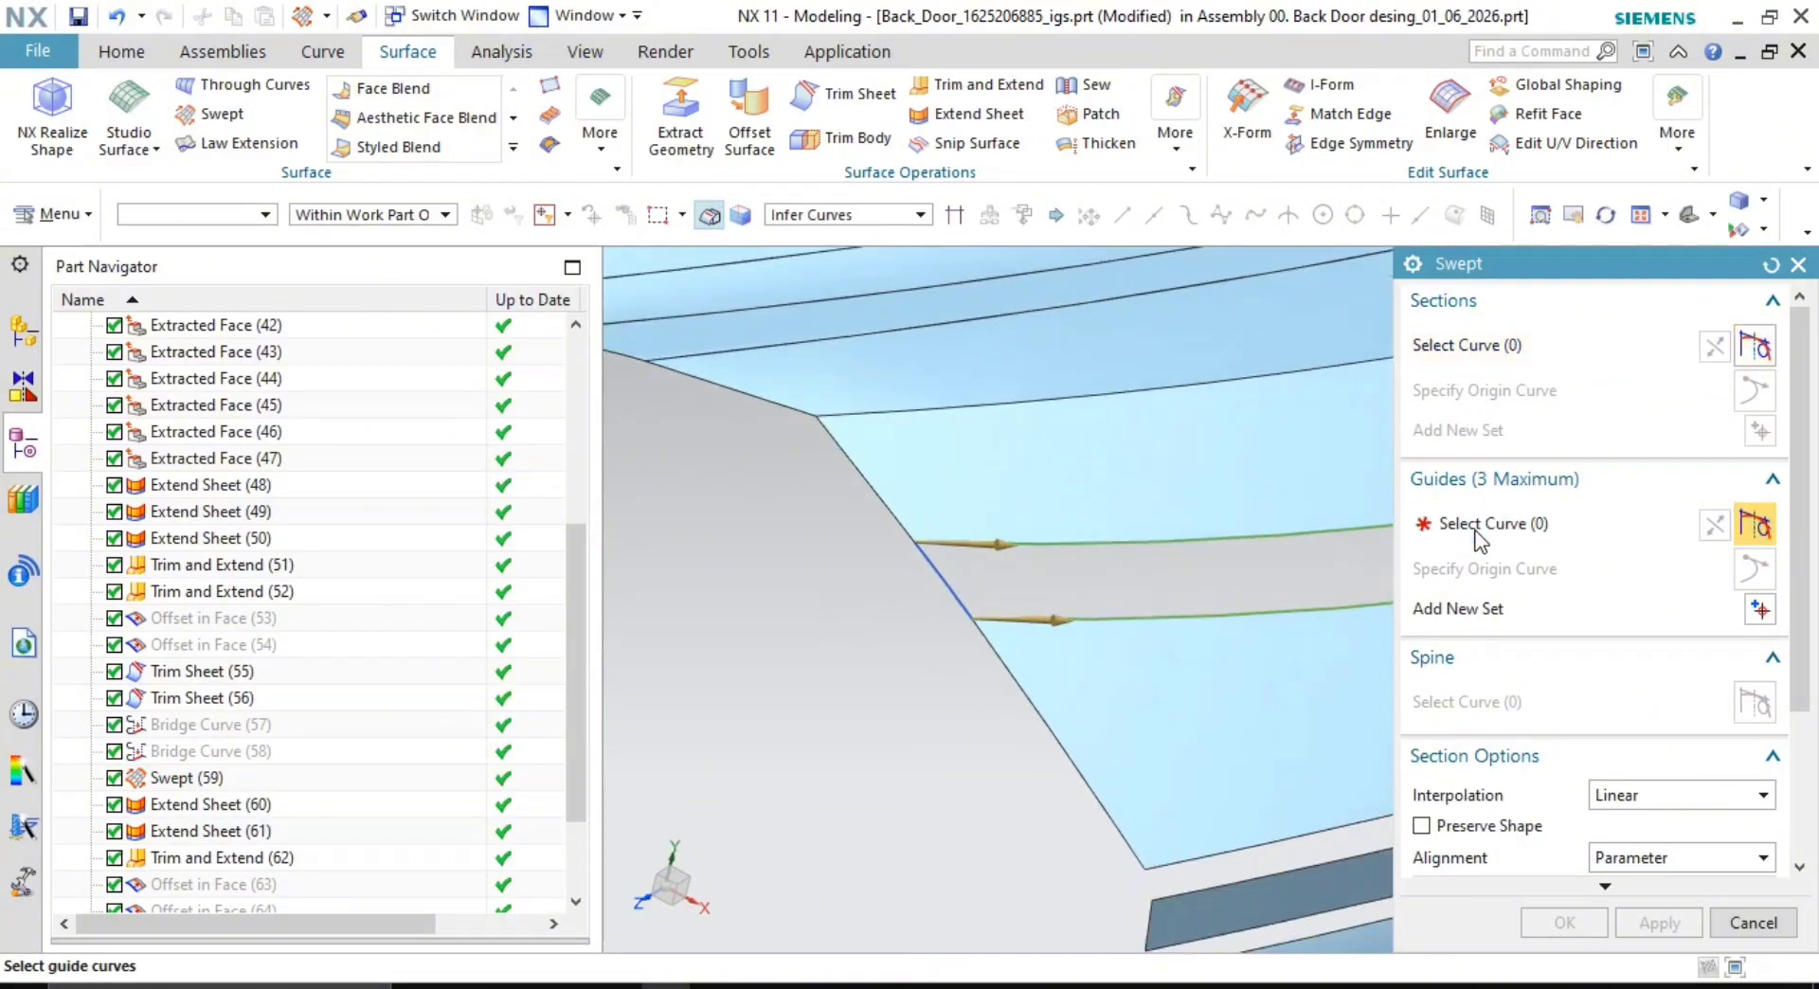
click(947, 596)
middle_click(820, 663)
scroll(1186, 633, down, 3)
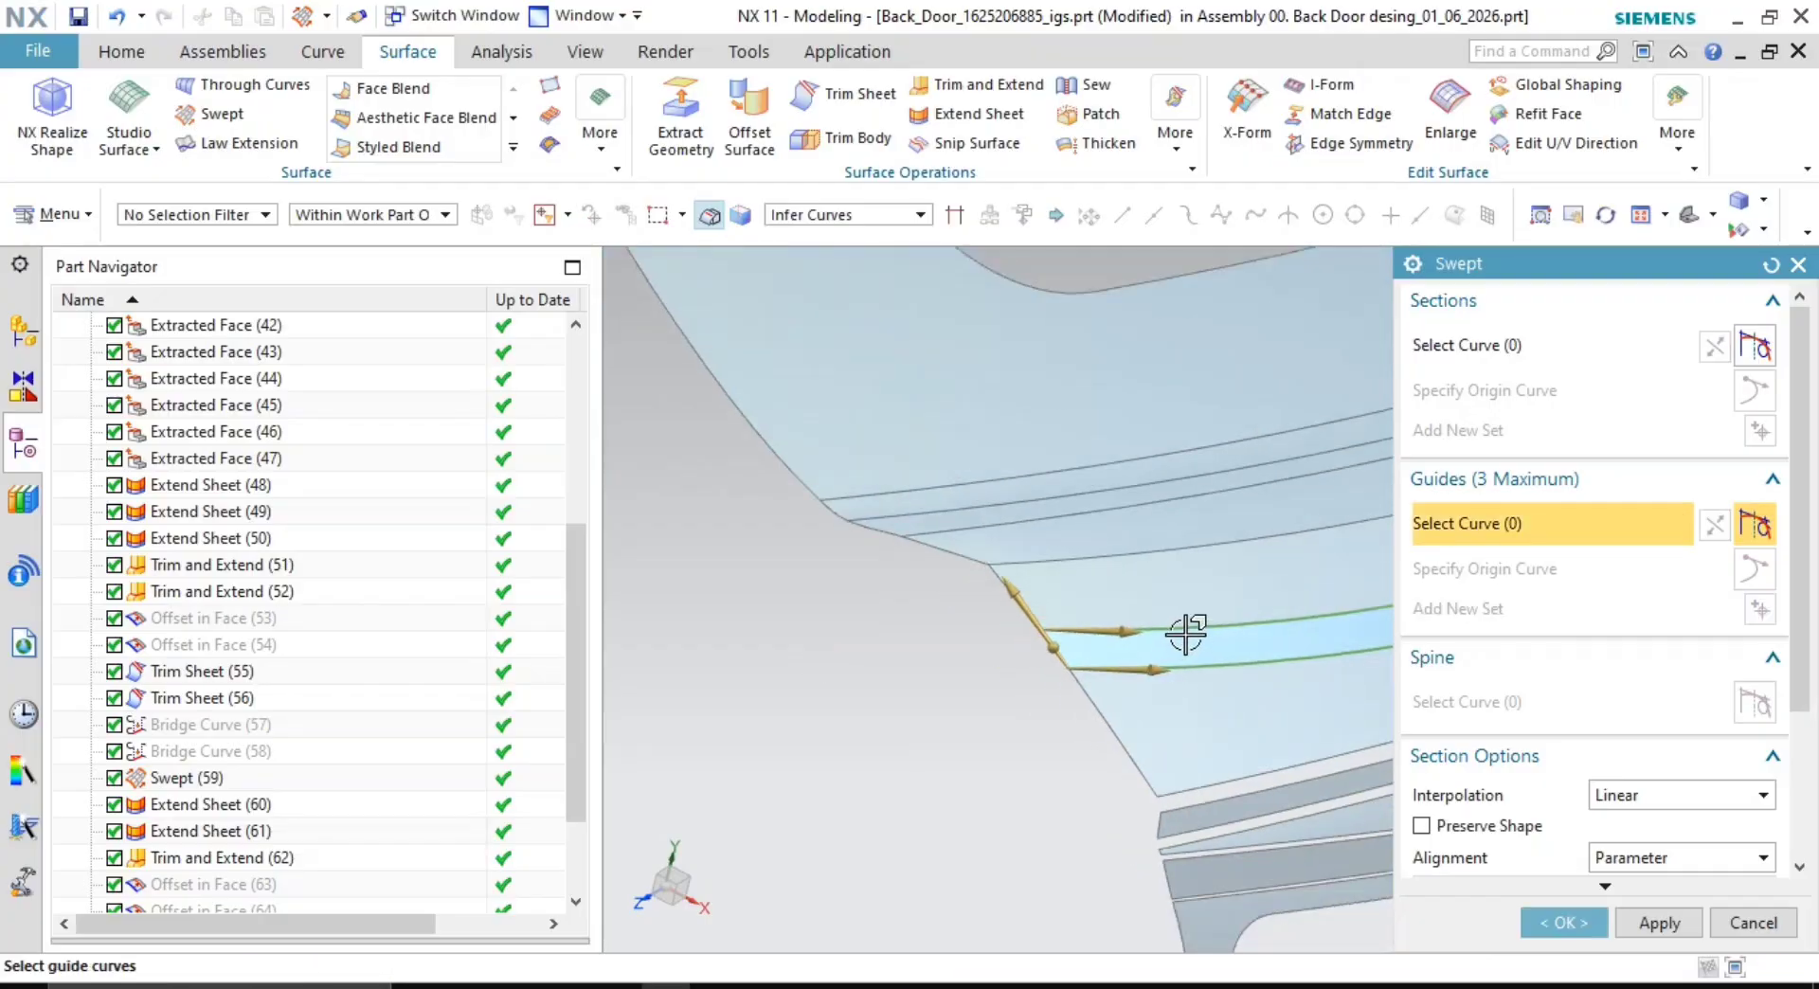
shift+middle_drag(1185, 633, 975, 686)
shift+middle_drag(1316, 588, 963, 704)
scroll(1192, 561, up, 2)
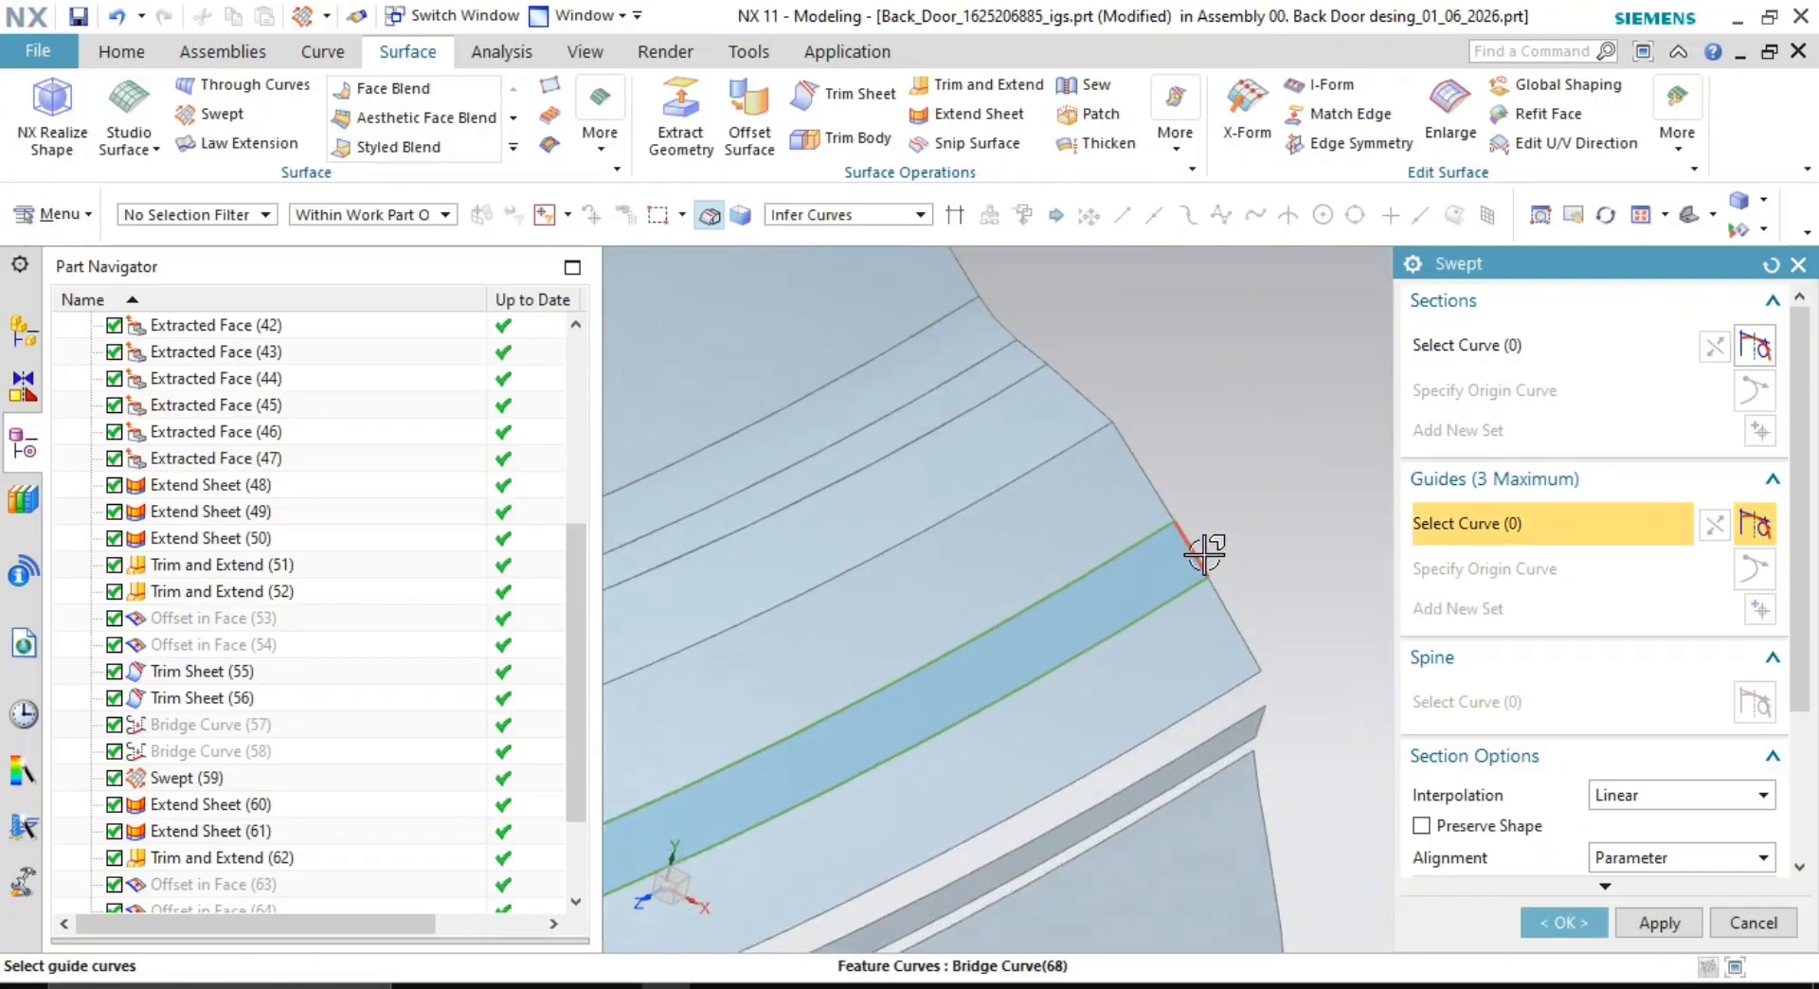
click(1204, 554)
scroll(1260, 720, down, 3)
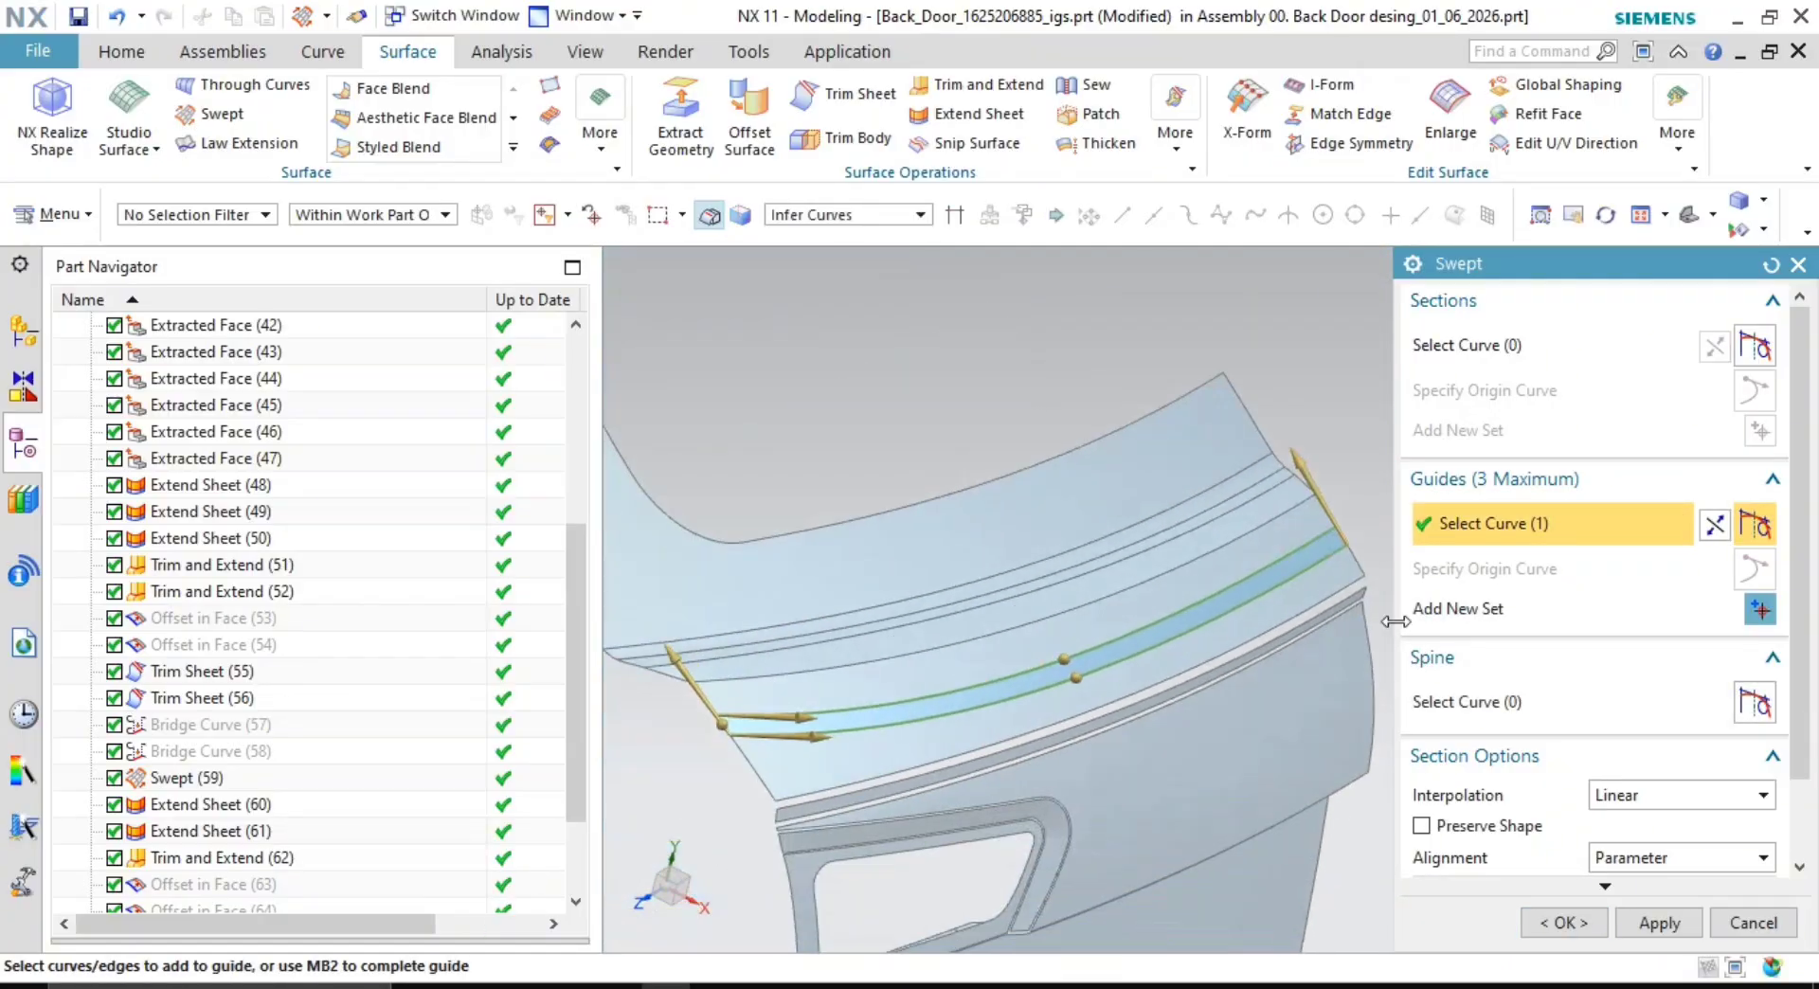
click(1559, 930)
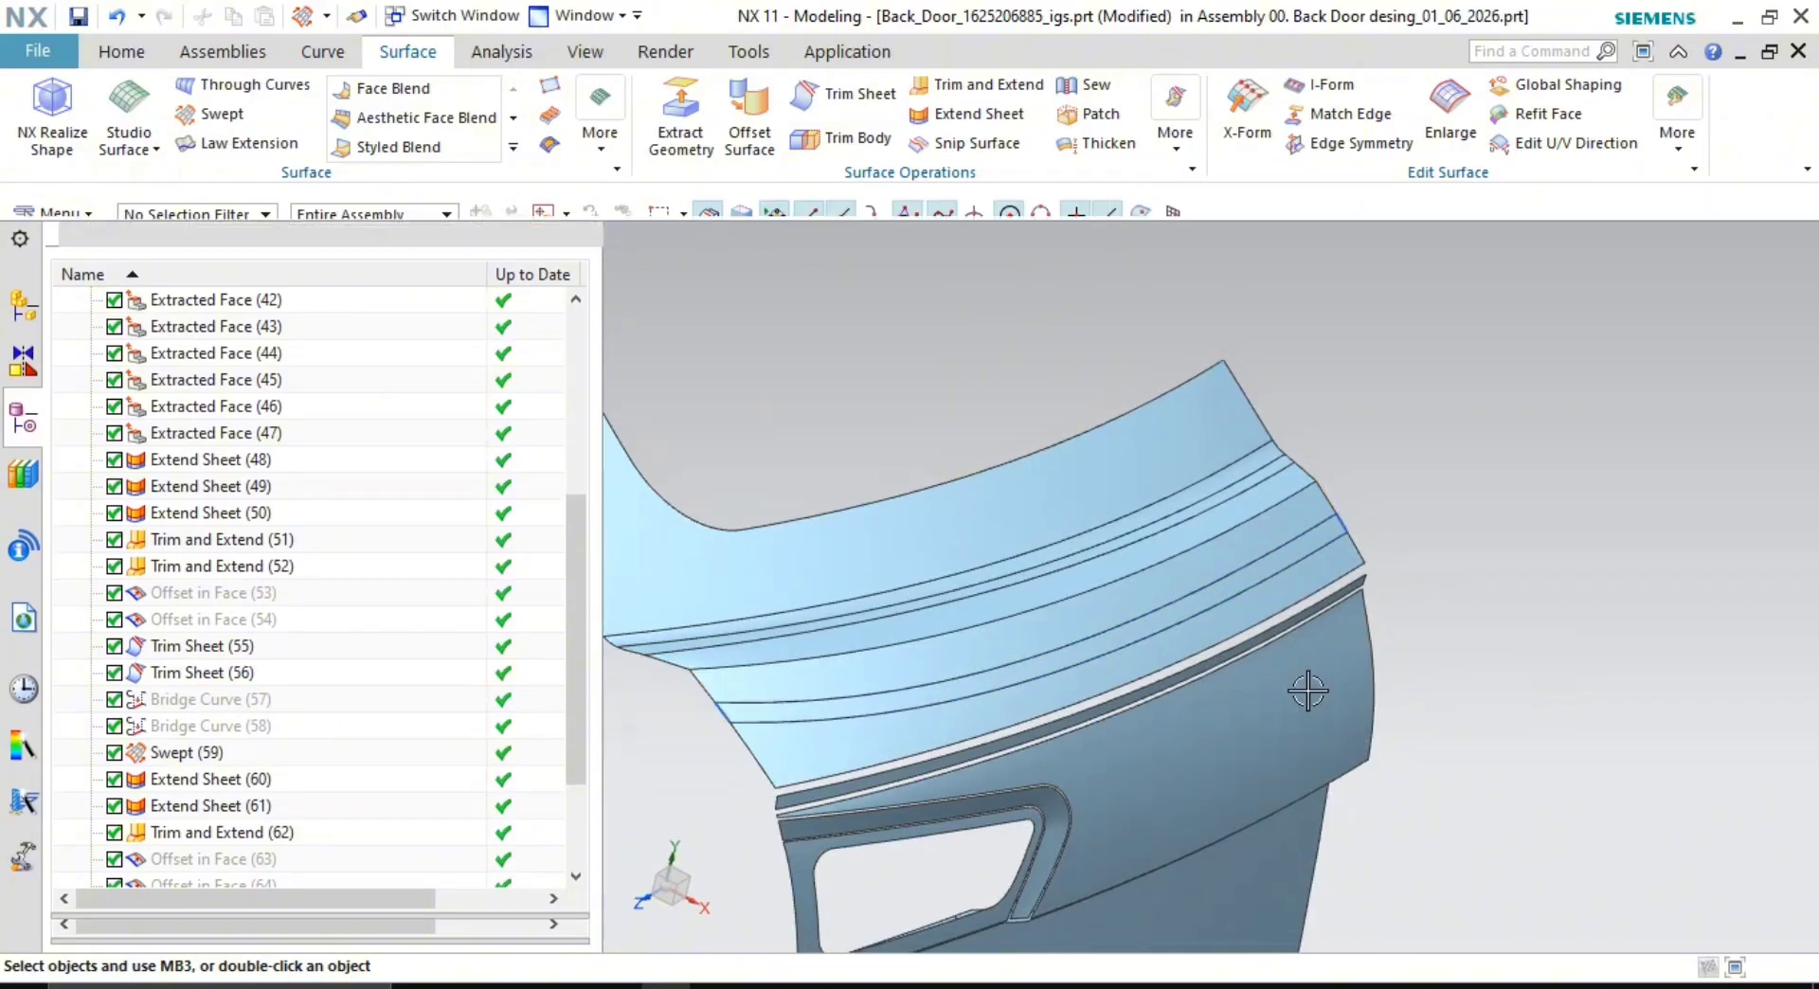
- Hide Bridge Curve (68) and Bridge Curve (67) with Ctrl+B
middle_drag(1308, 689, 1203, 674)
scroll(1336, 561, up, 3)
click(1356, 495)
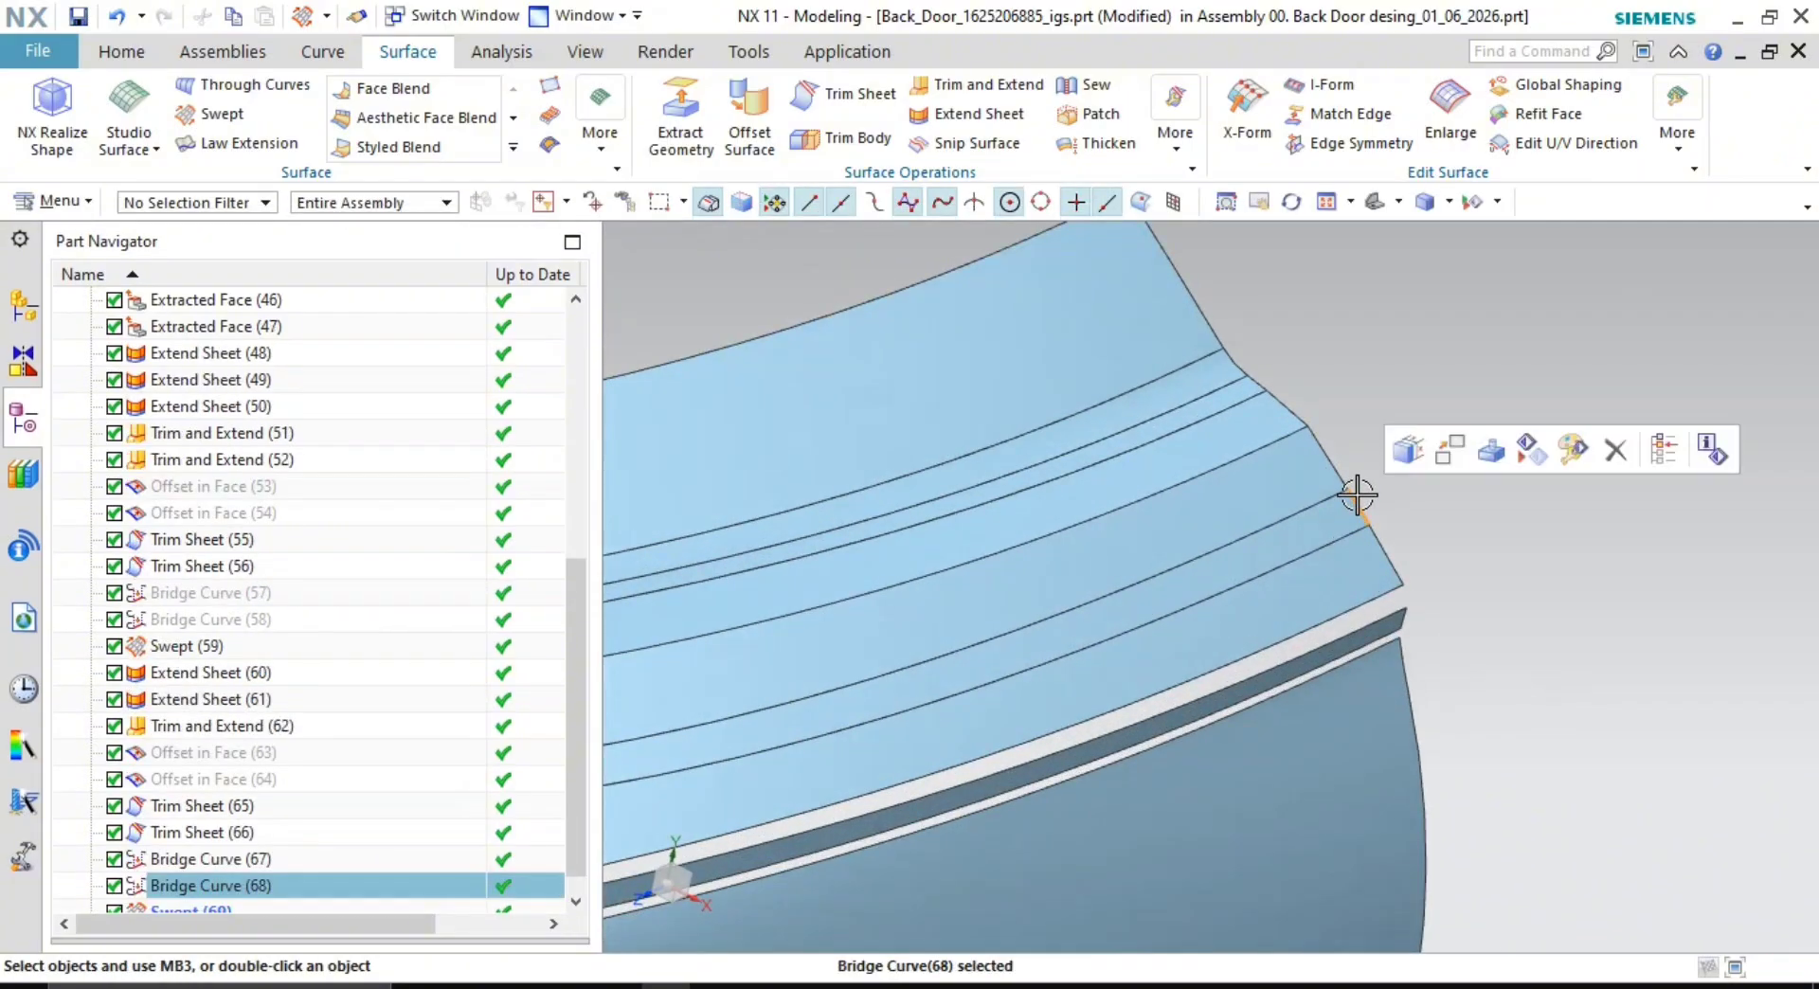
key(ctrl+b)
scroll(1312, 554, down, 4)
shift+middle_drag(1431, 515, 1686, 478)
scroll(933, 655, up, 4)
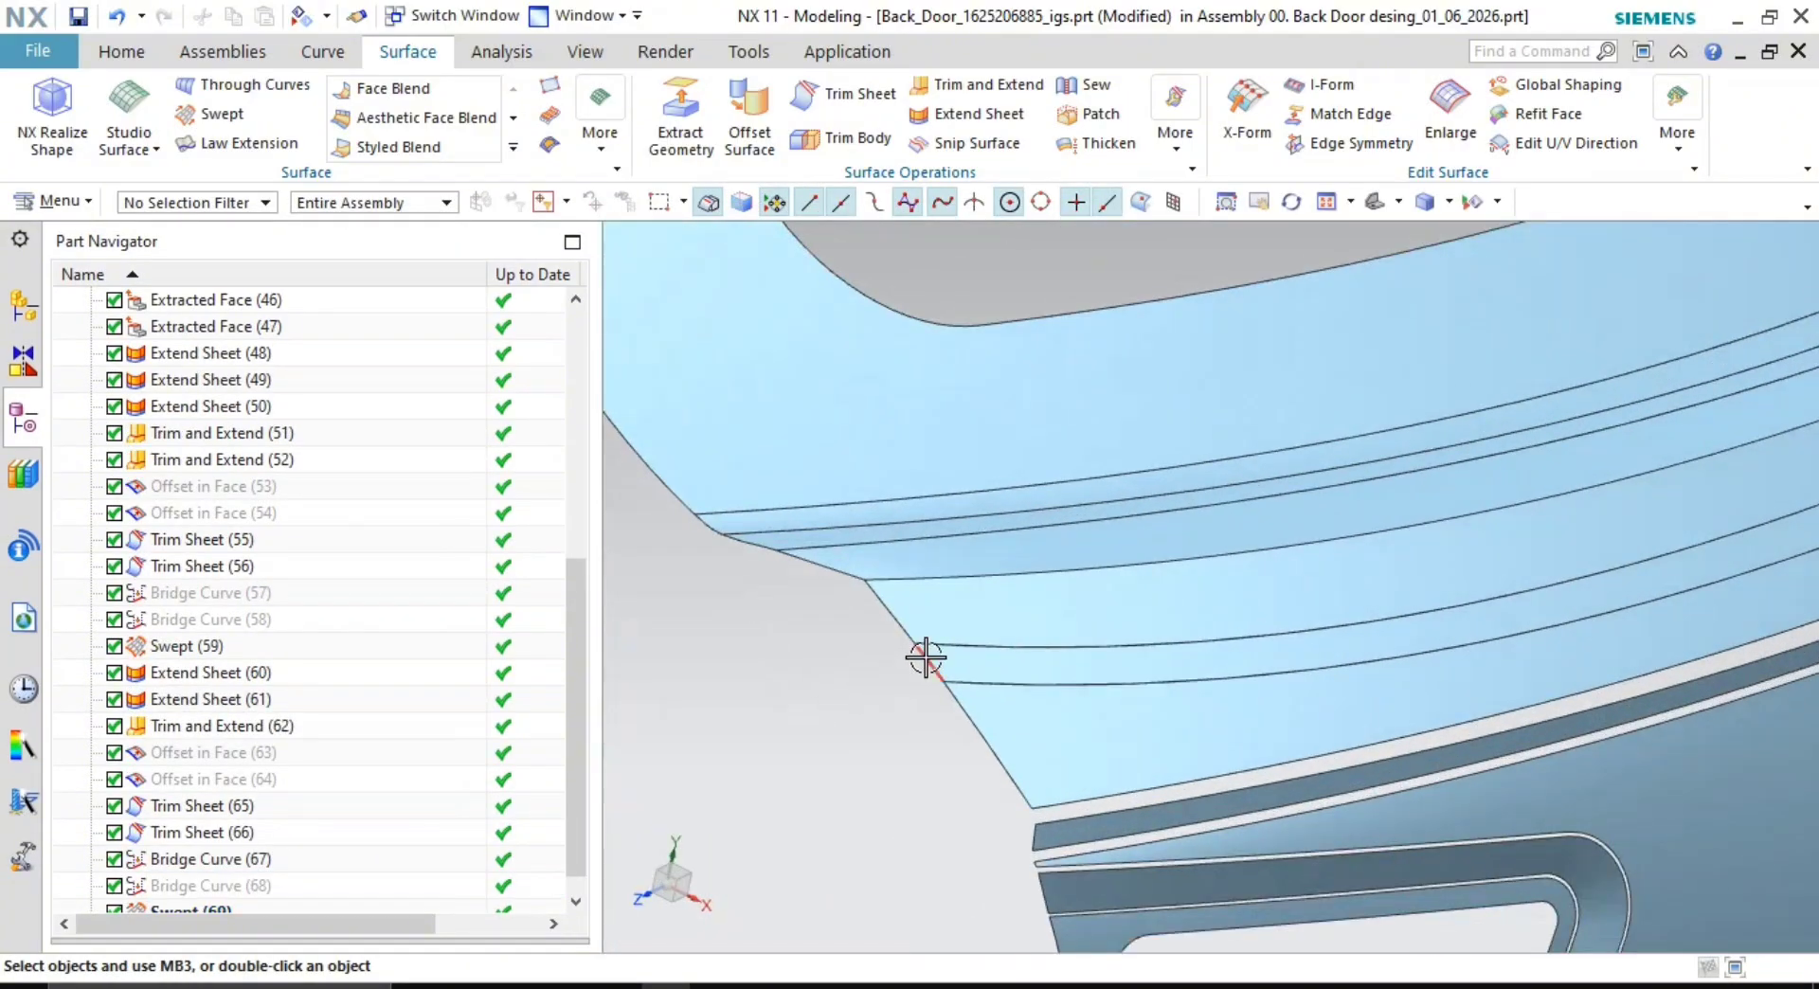
click(926, 657)
key(ctrl+b)
middle_drag(1283, 788, 1440, 649)
scroll(1333, 579, up, 3)
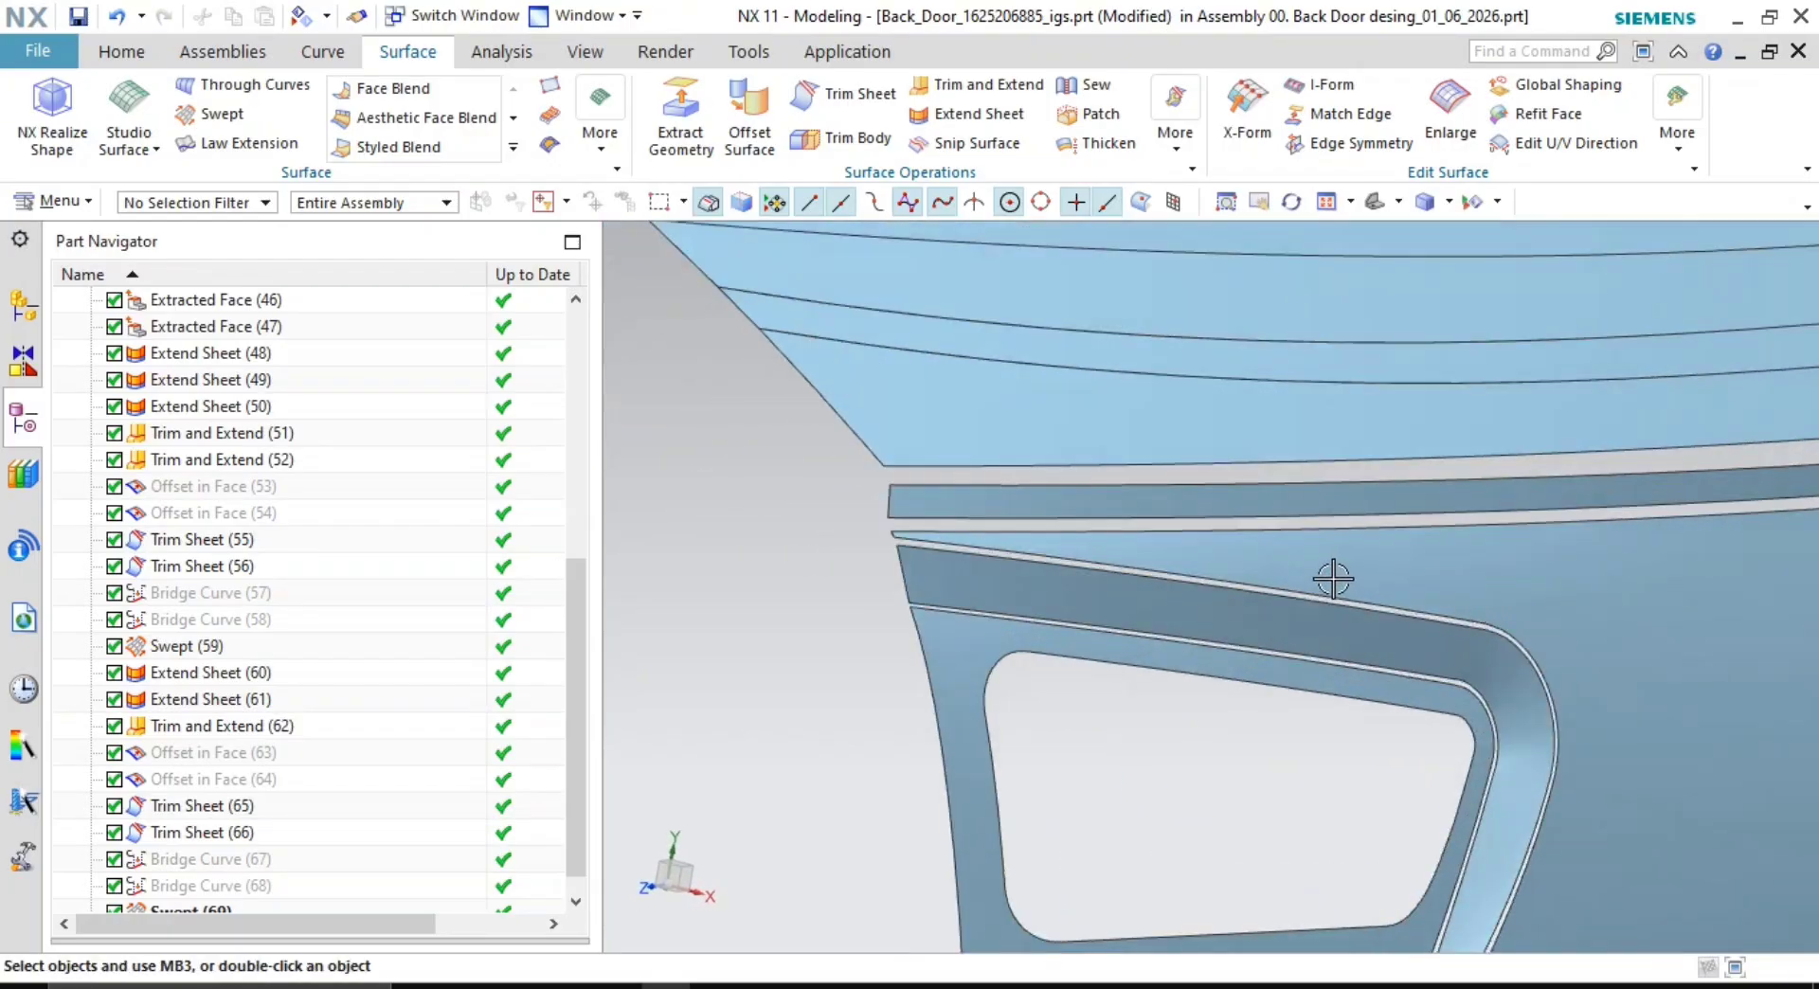
shift+middle_drag(1333, 579, 1410, 630)
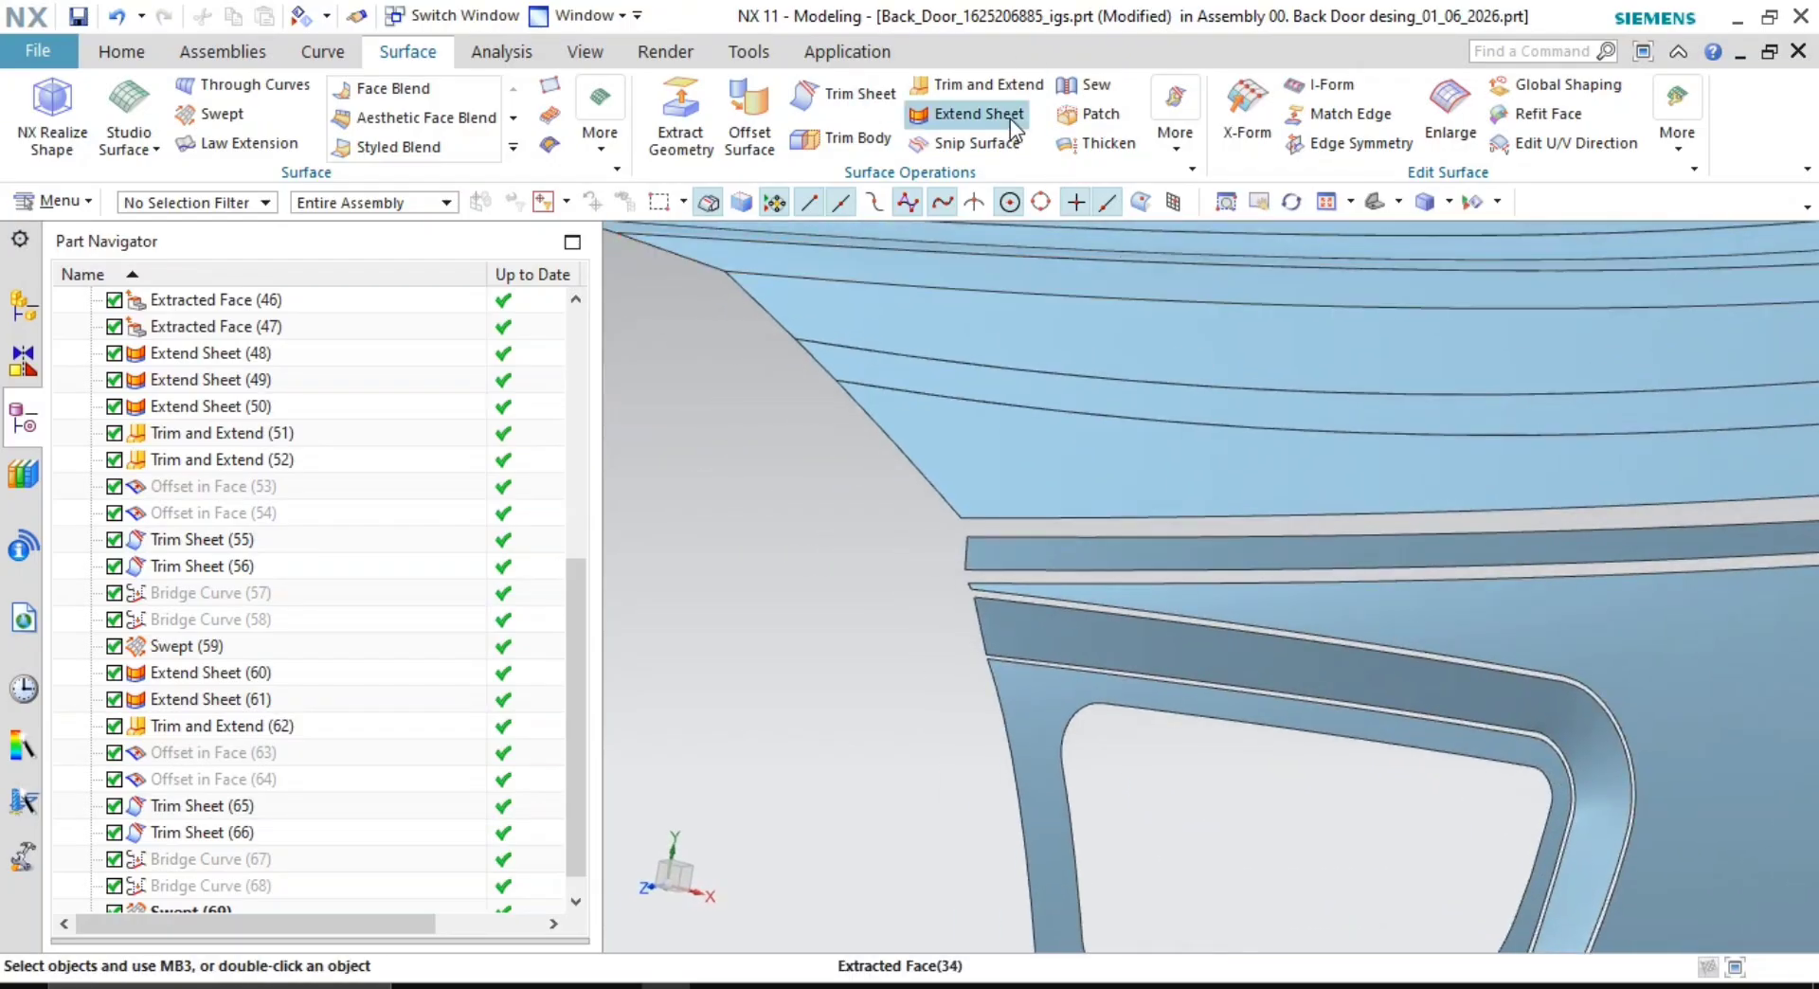
- Select two sheet edges for Extend Sheet and set the offset to 5 mm
click(923, 116)
scroll(1094, 547, up, 3)
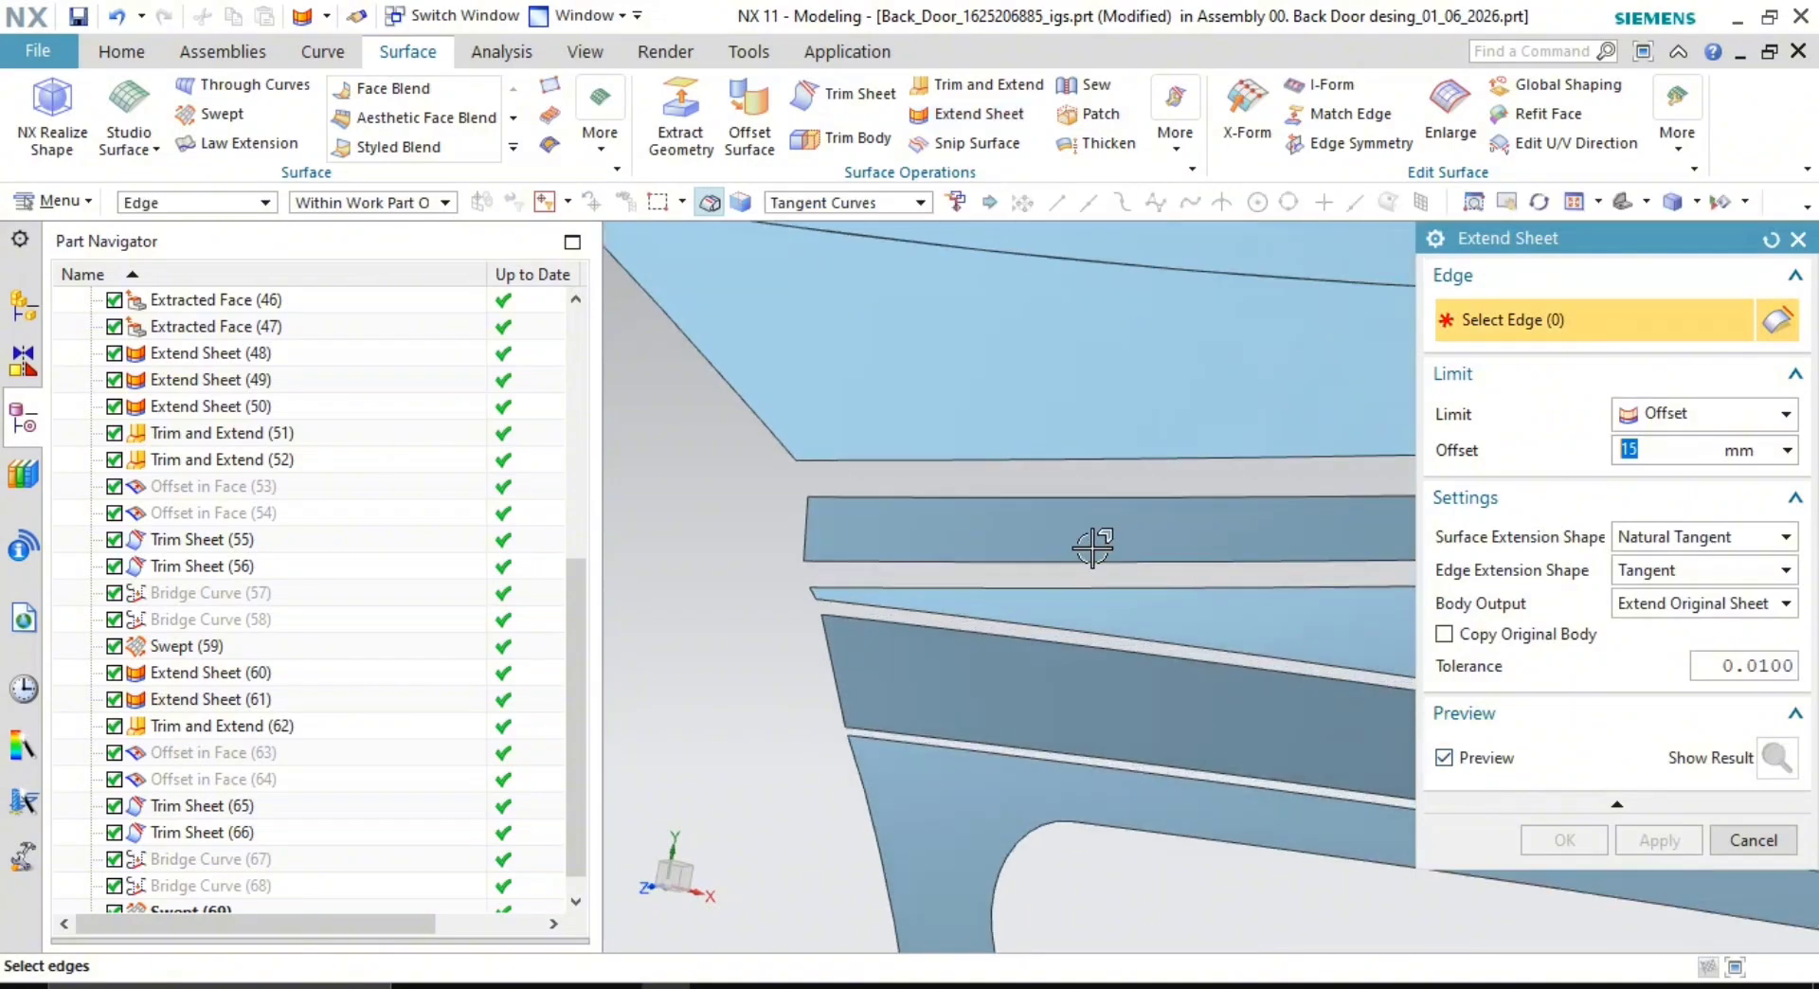
click(1024, 461)
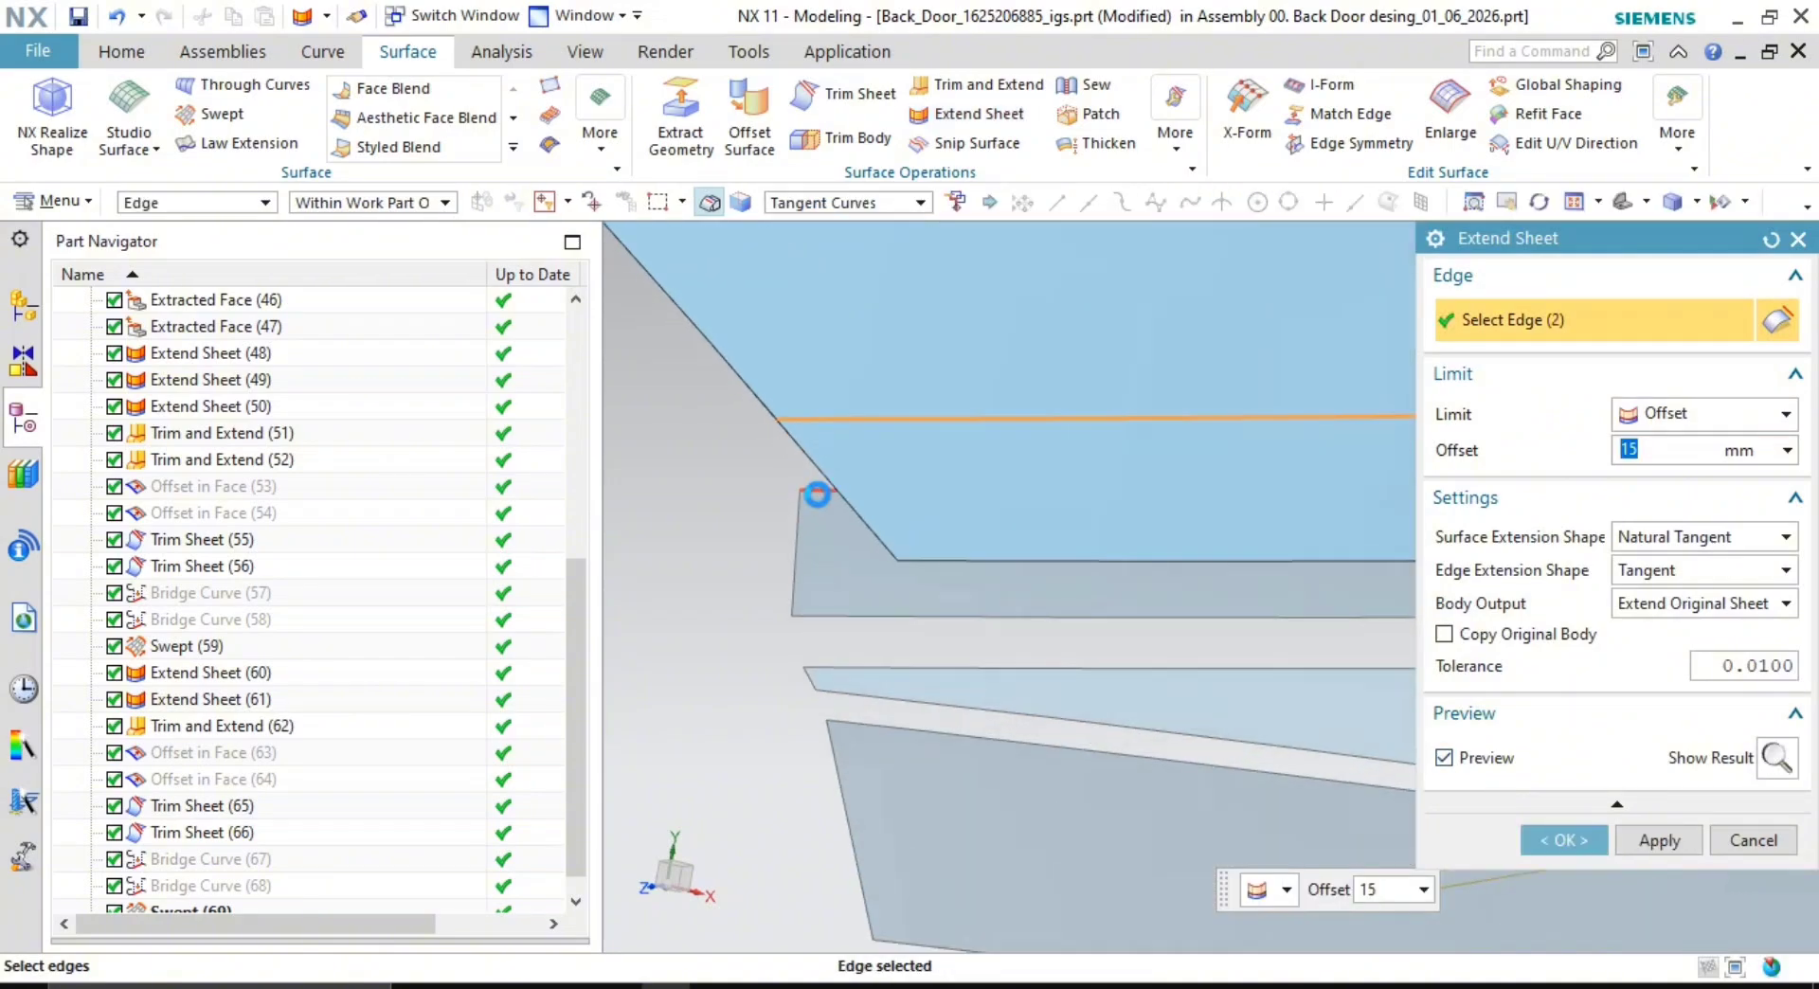
click(824, 617)
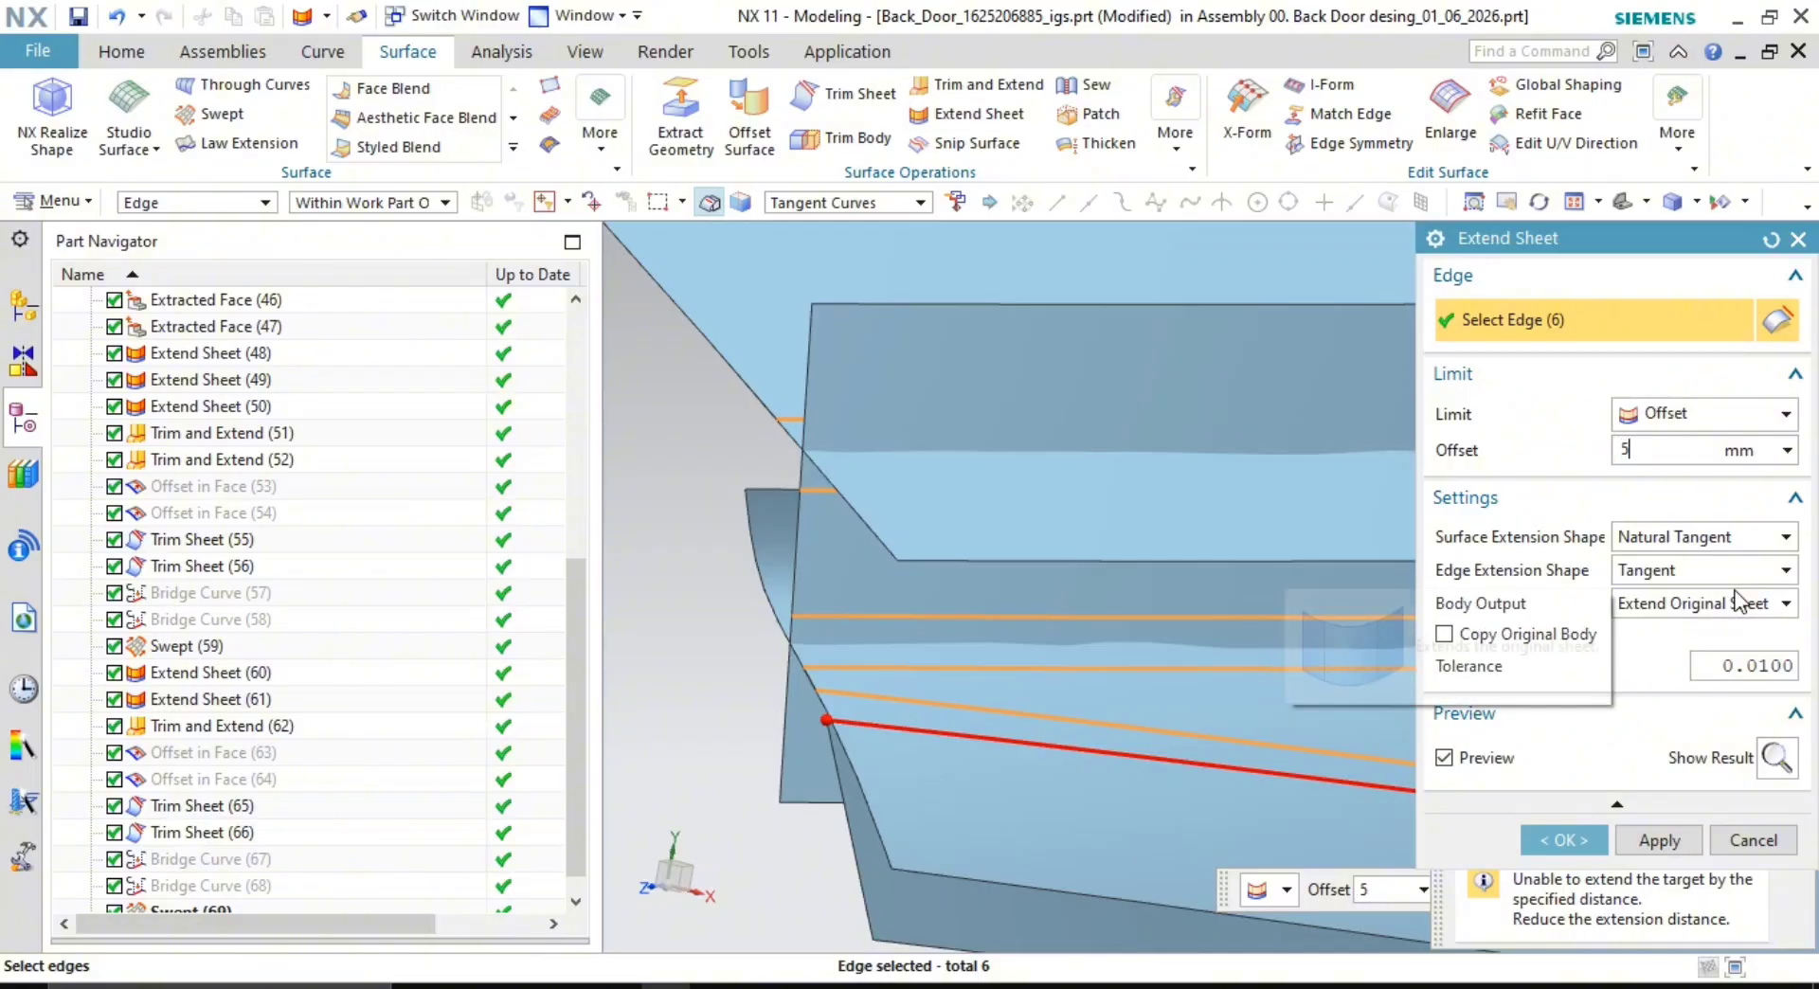
text(5)
key(Return)
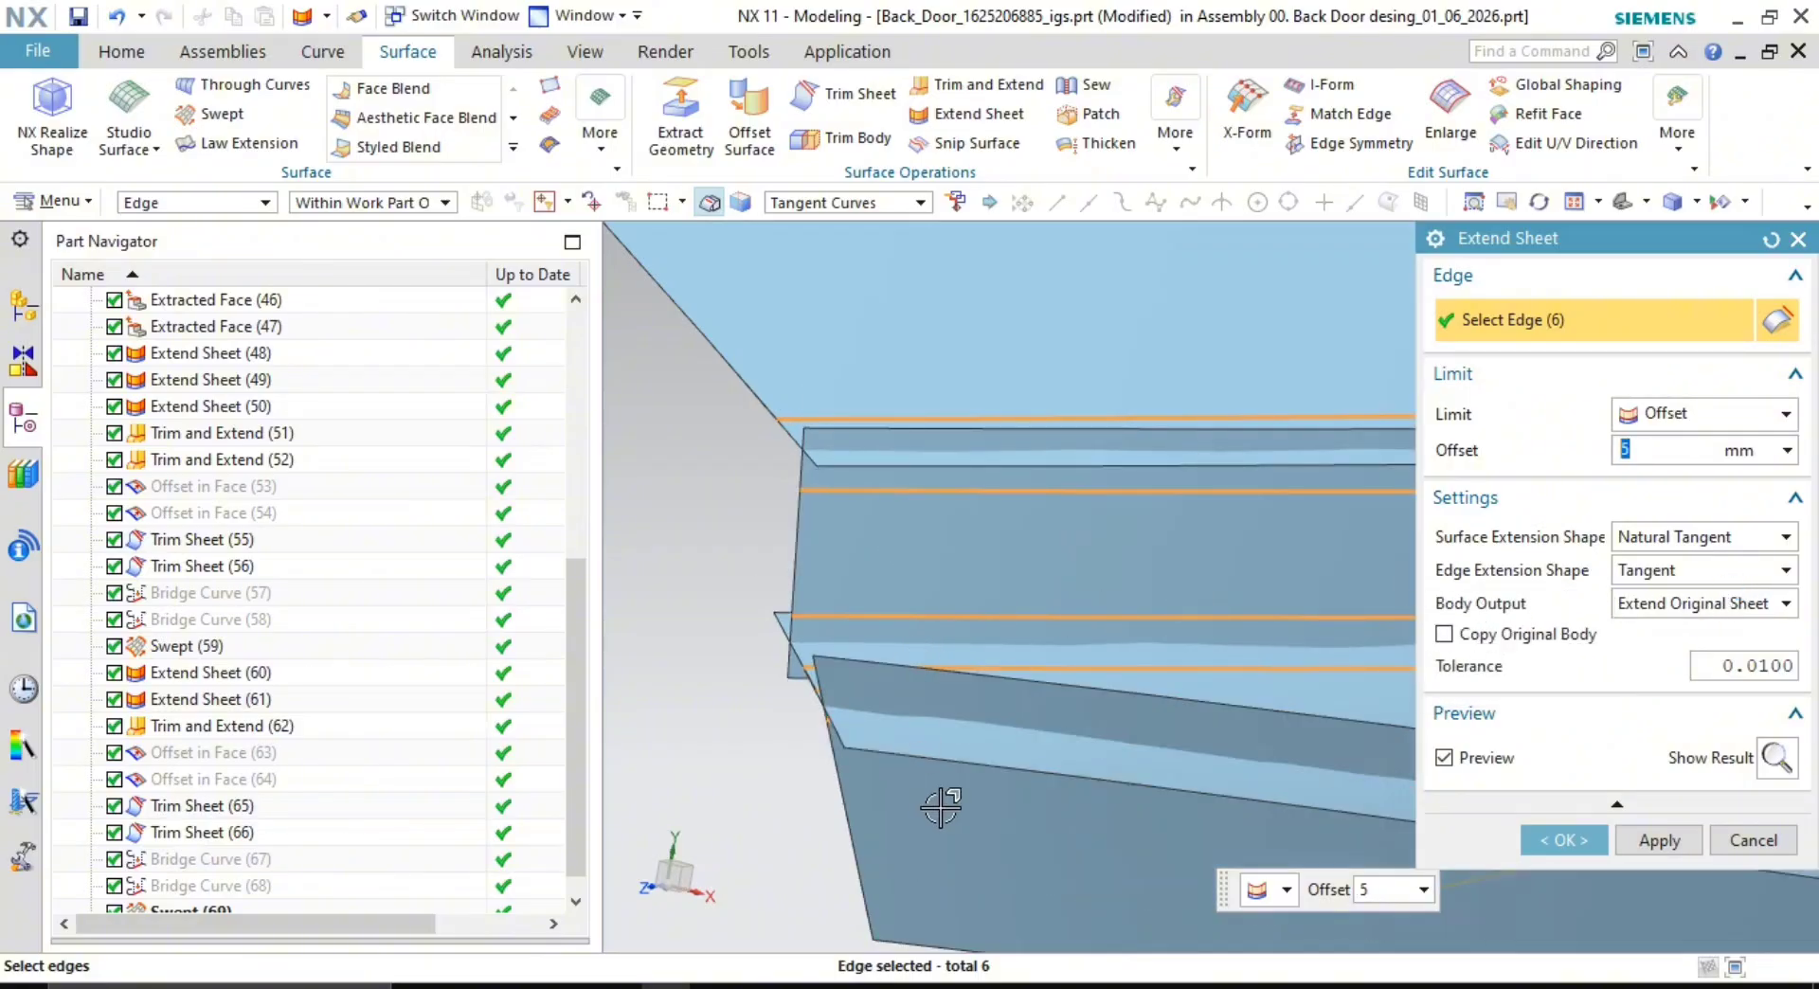
- Adjust the edge selection and apply the 5 mm extension
scroll(1136, 795, down, 3)
shift+middle_drag(1249, 727, 883, 462)
scroll(883, 464, down, 1)
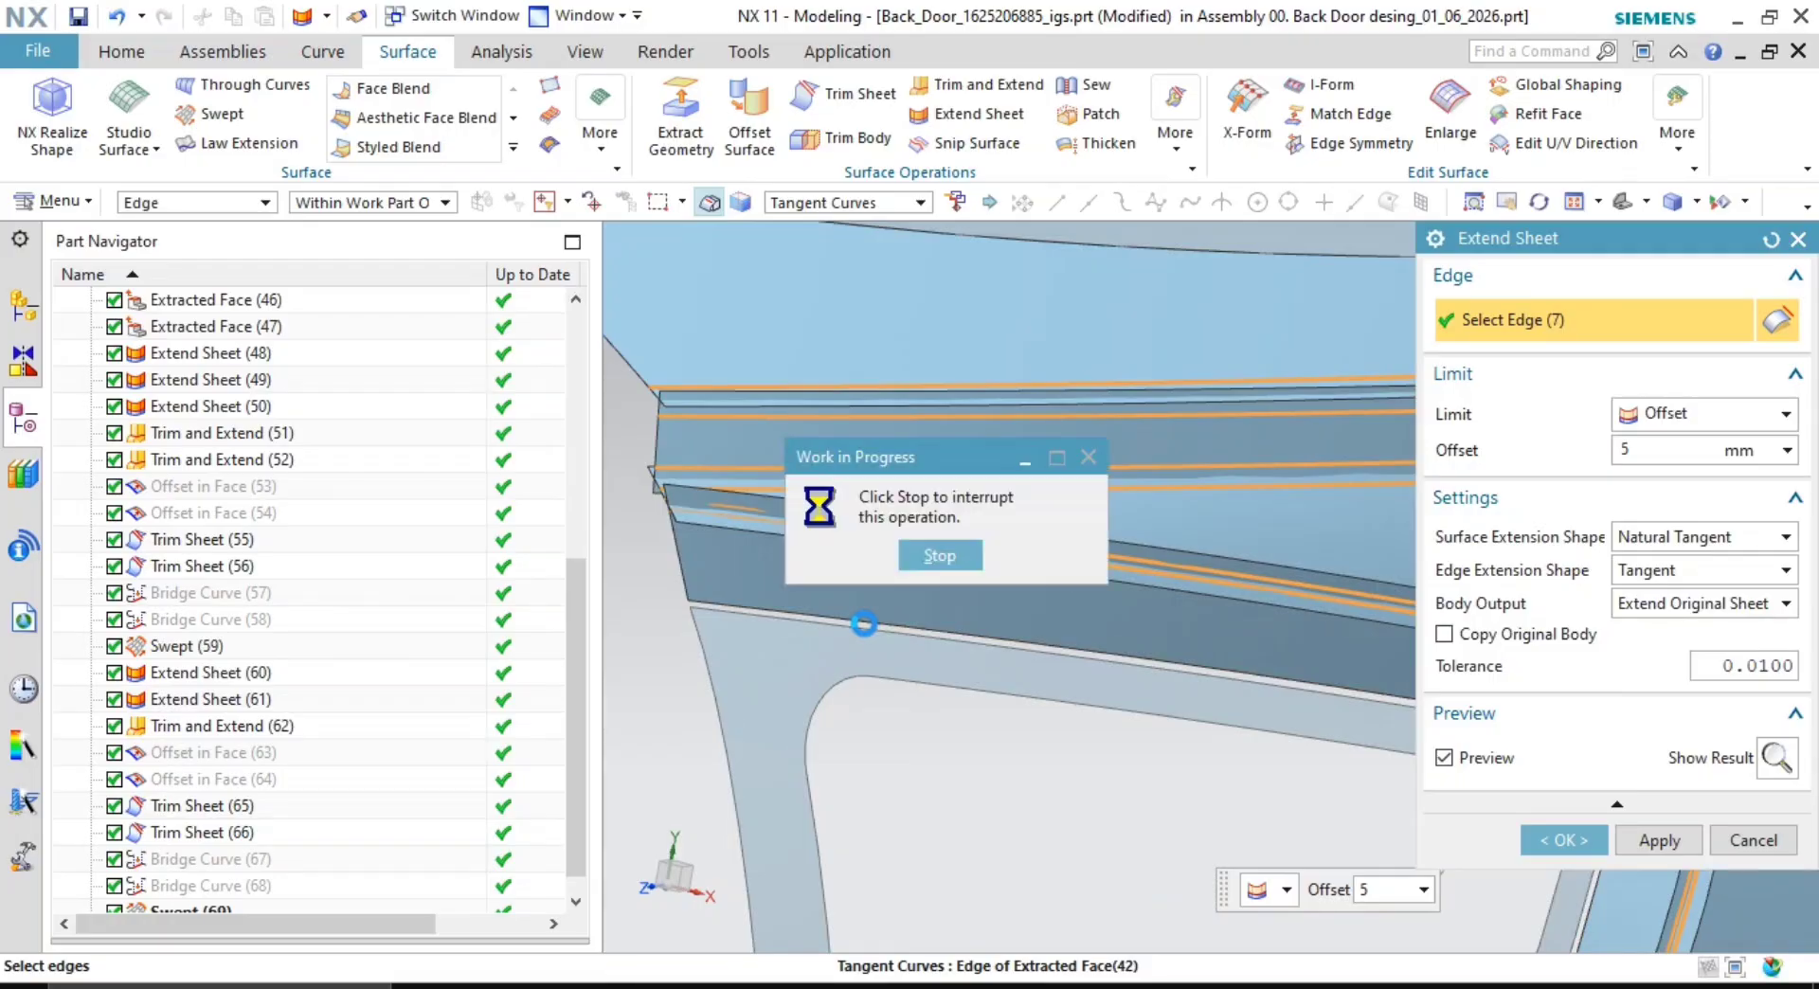
scroll(857, 627, up, 3)
click(843, 634)
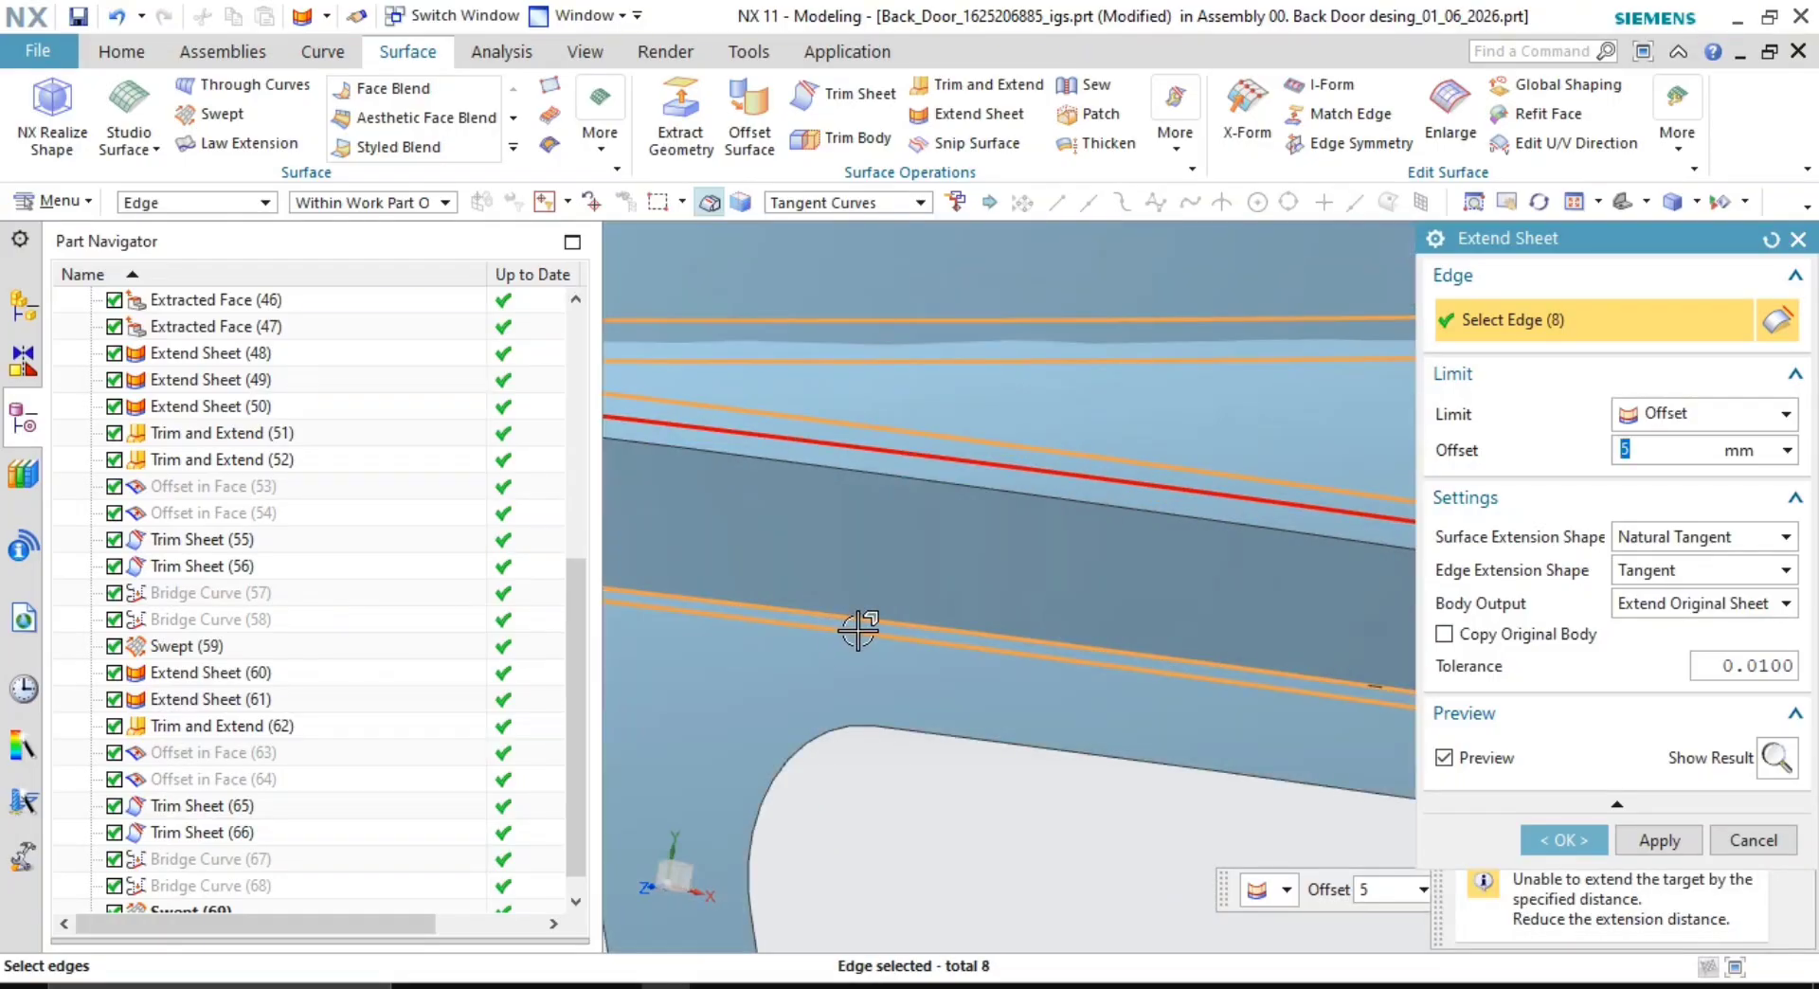
shift+click(860, 629)
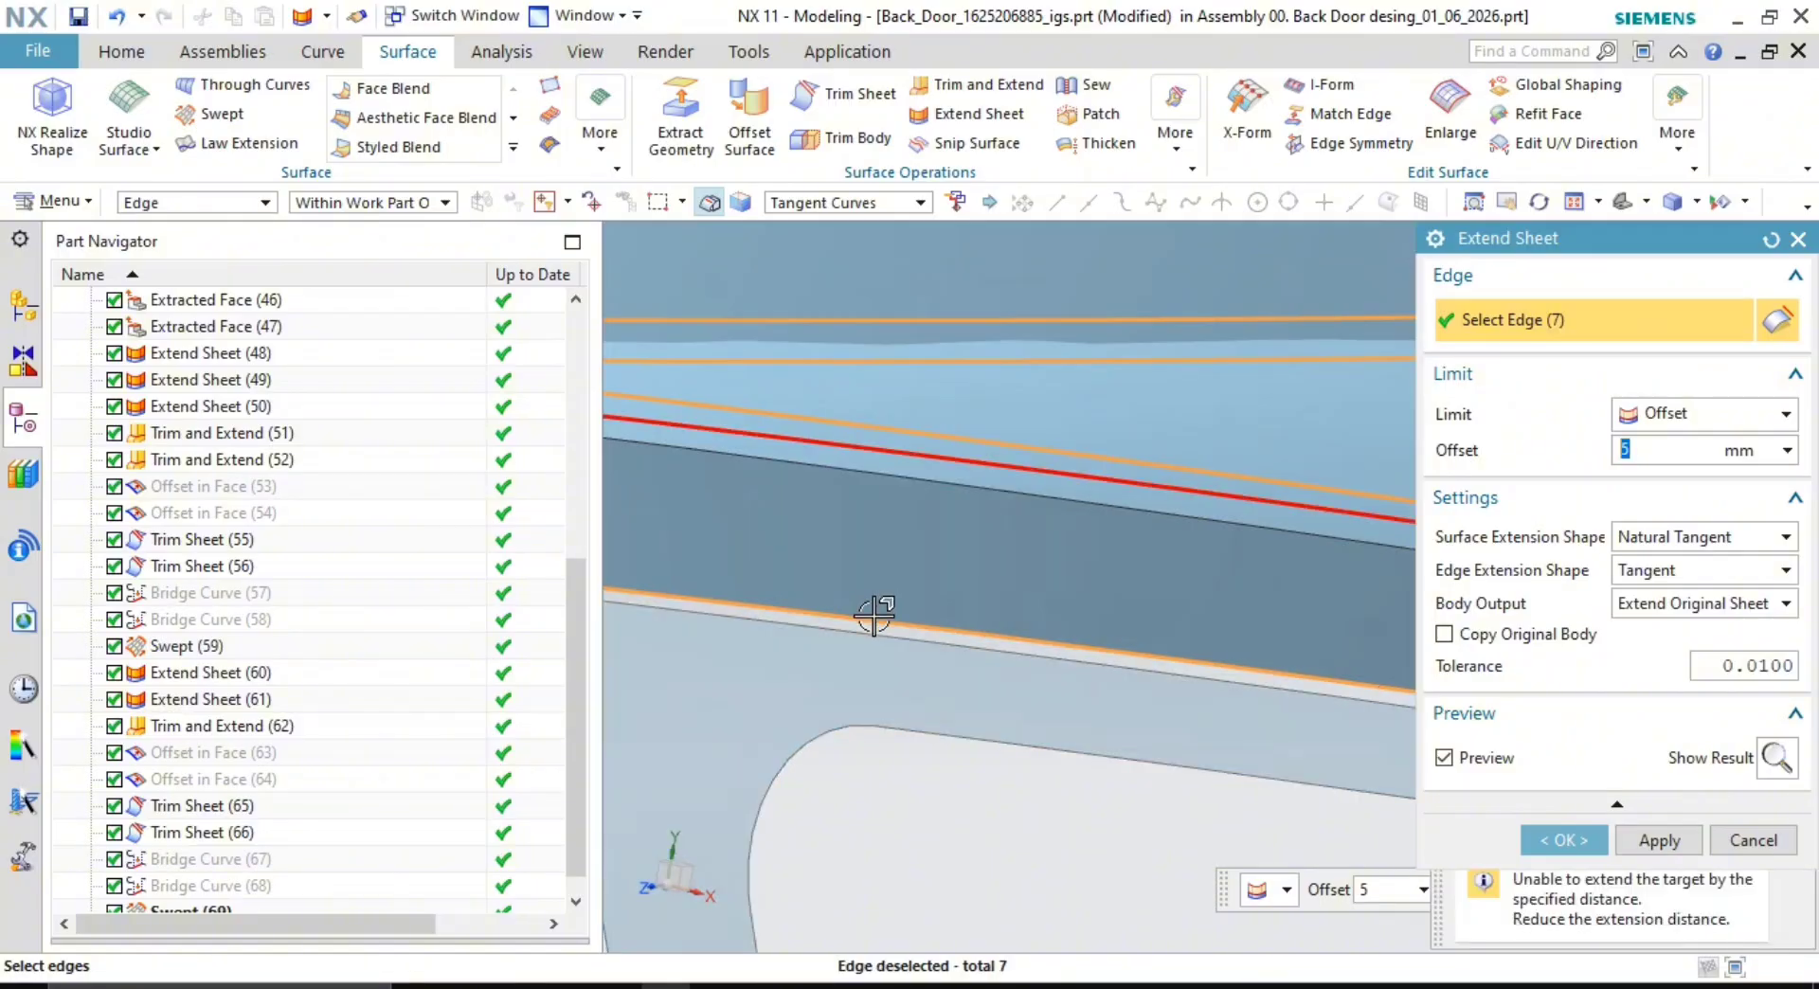
click(1685, 848)
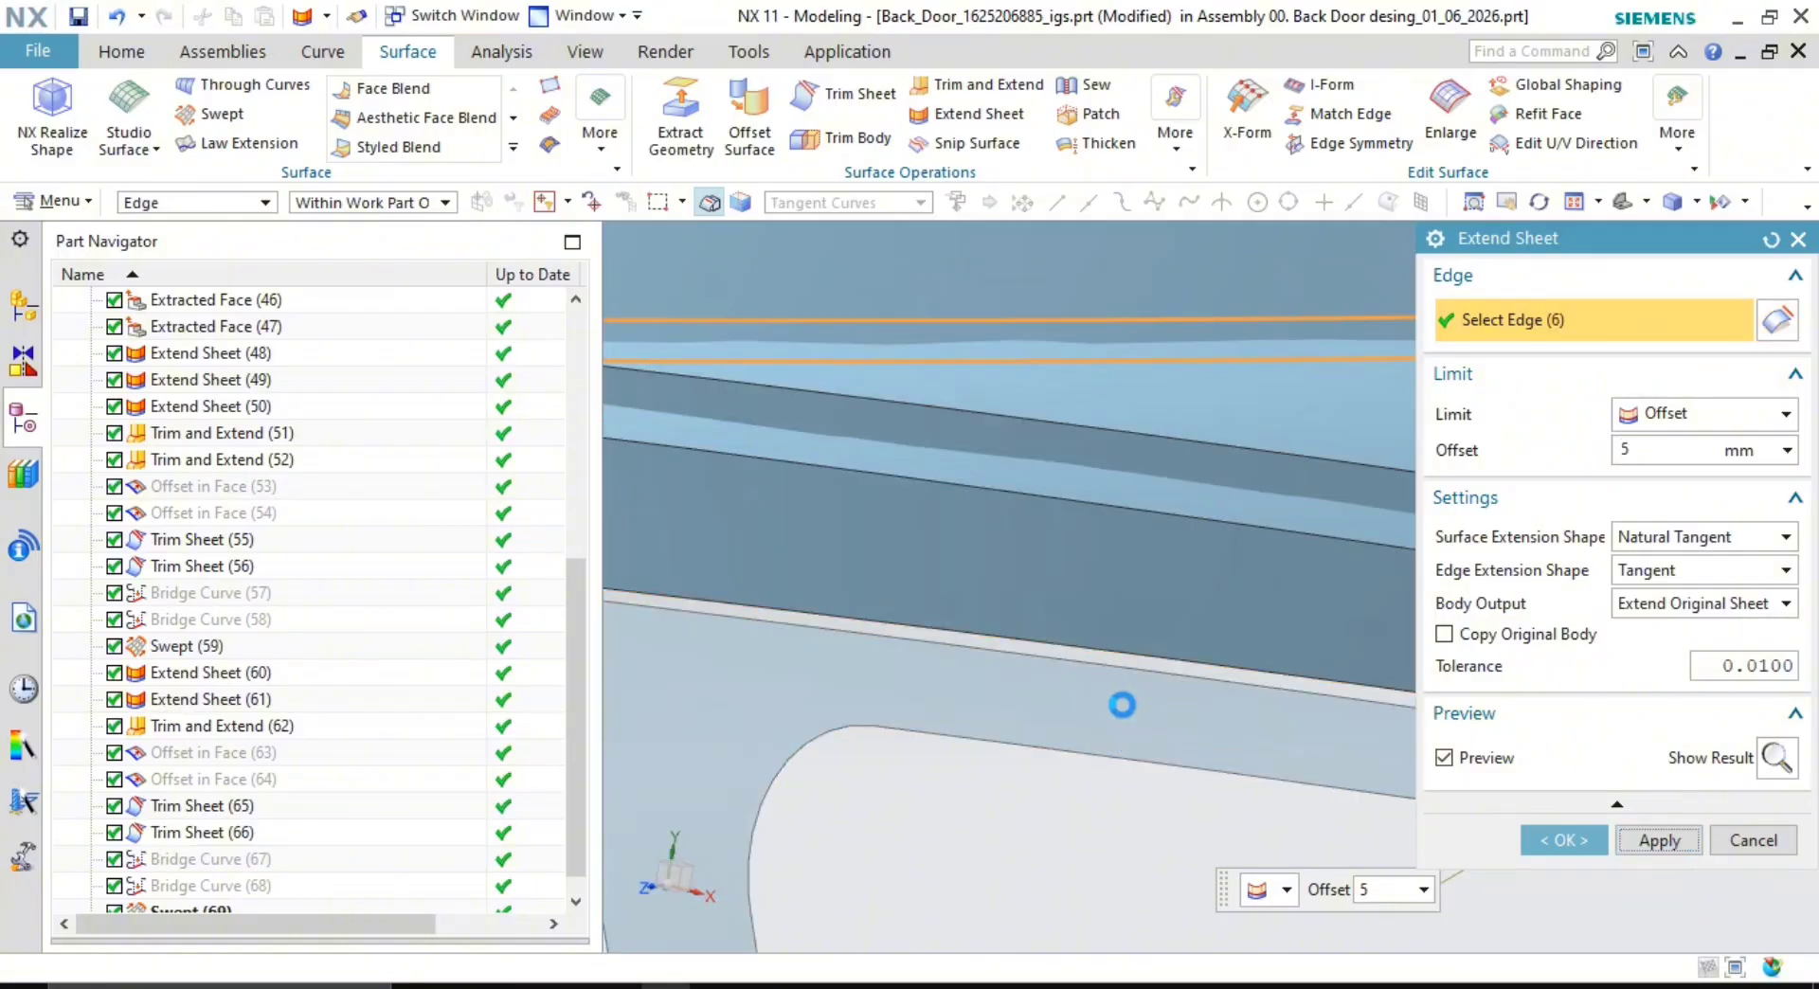
- Extend the lower edge by 5 mm as a second extension and finish
click(1002, 650)
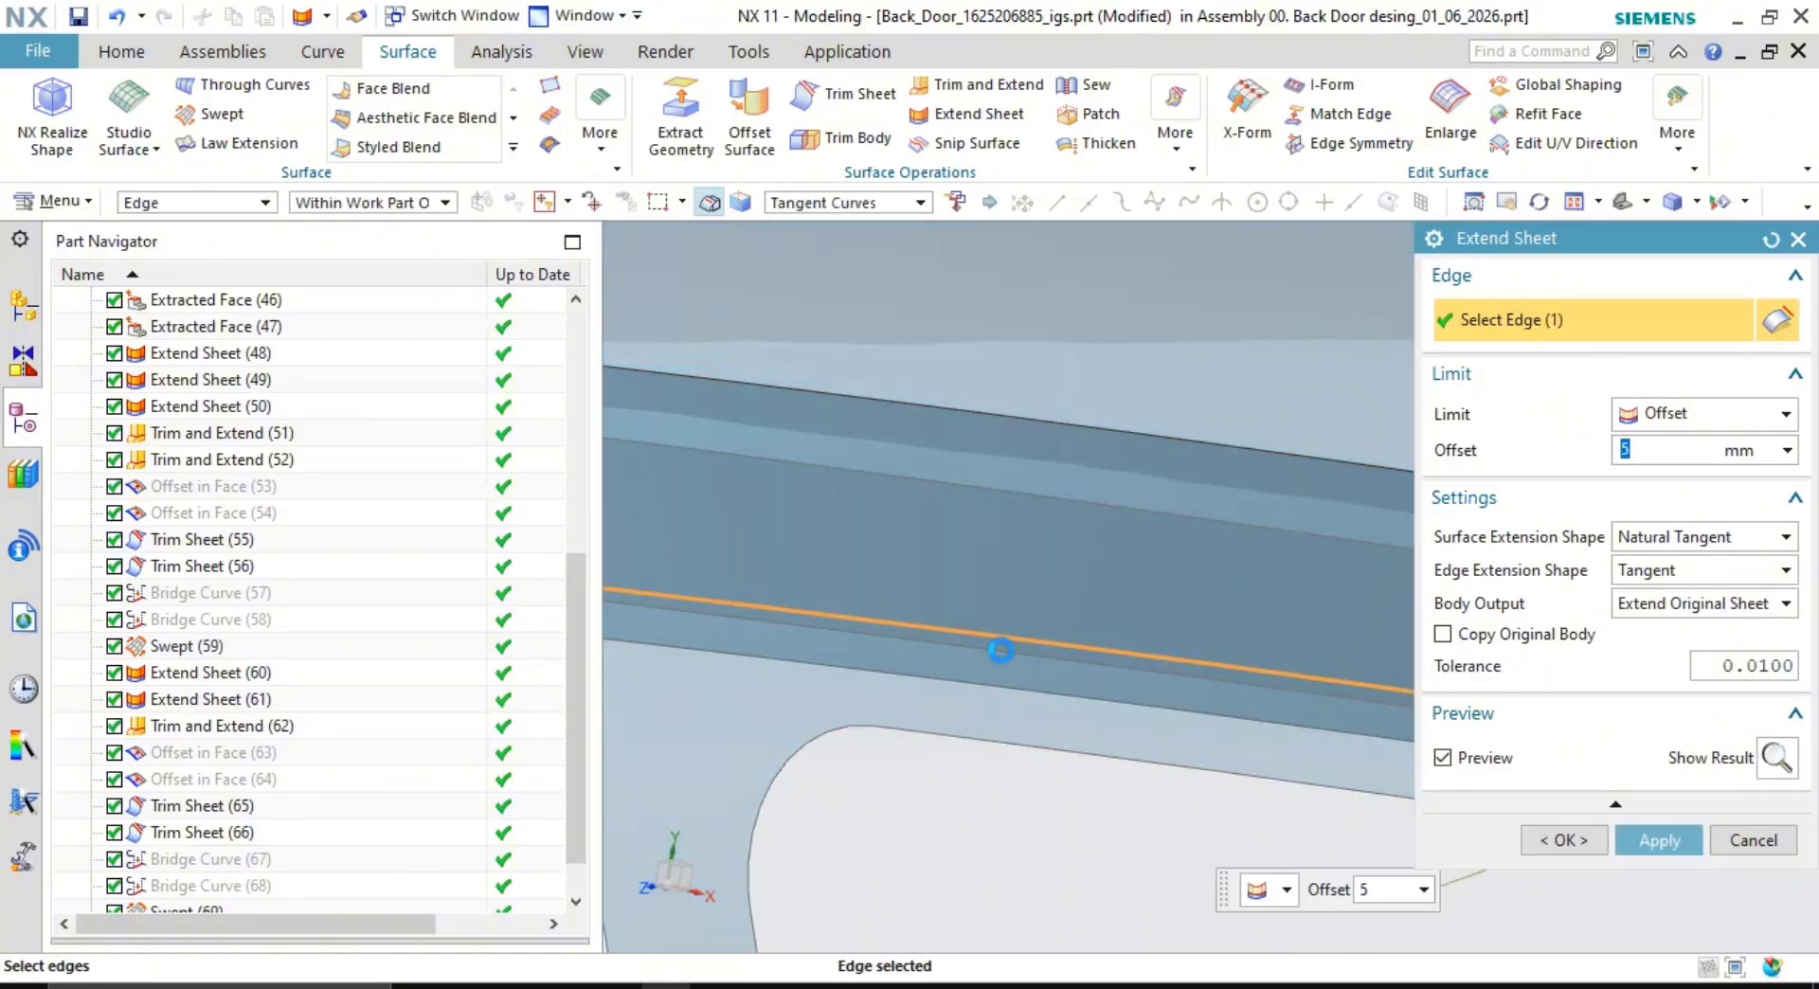
scroll(1183, 779, down, 4)
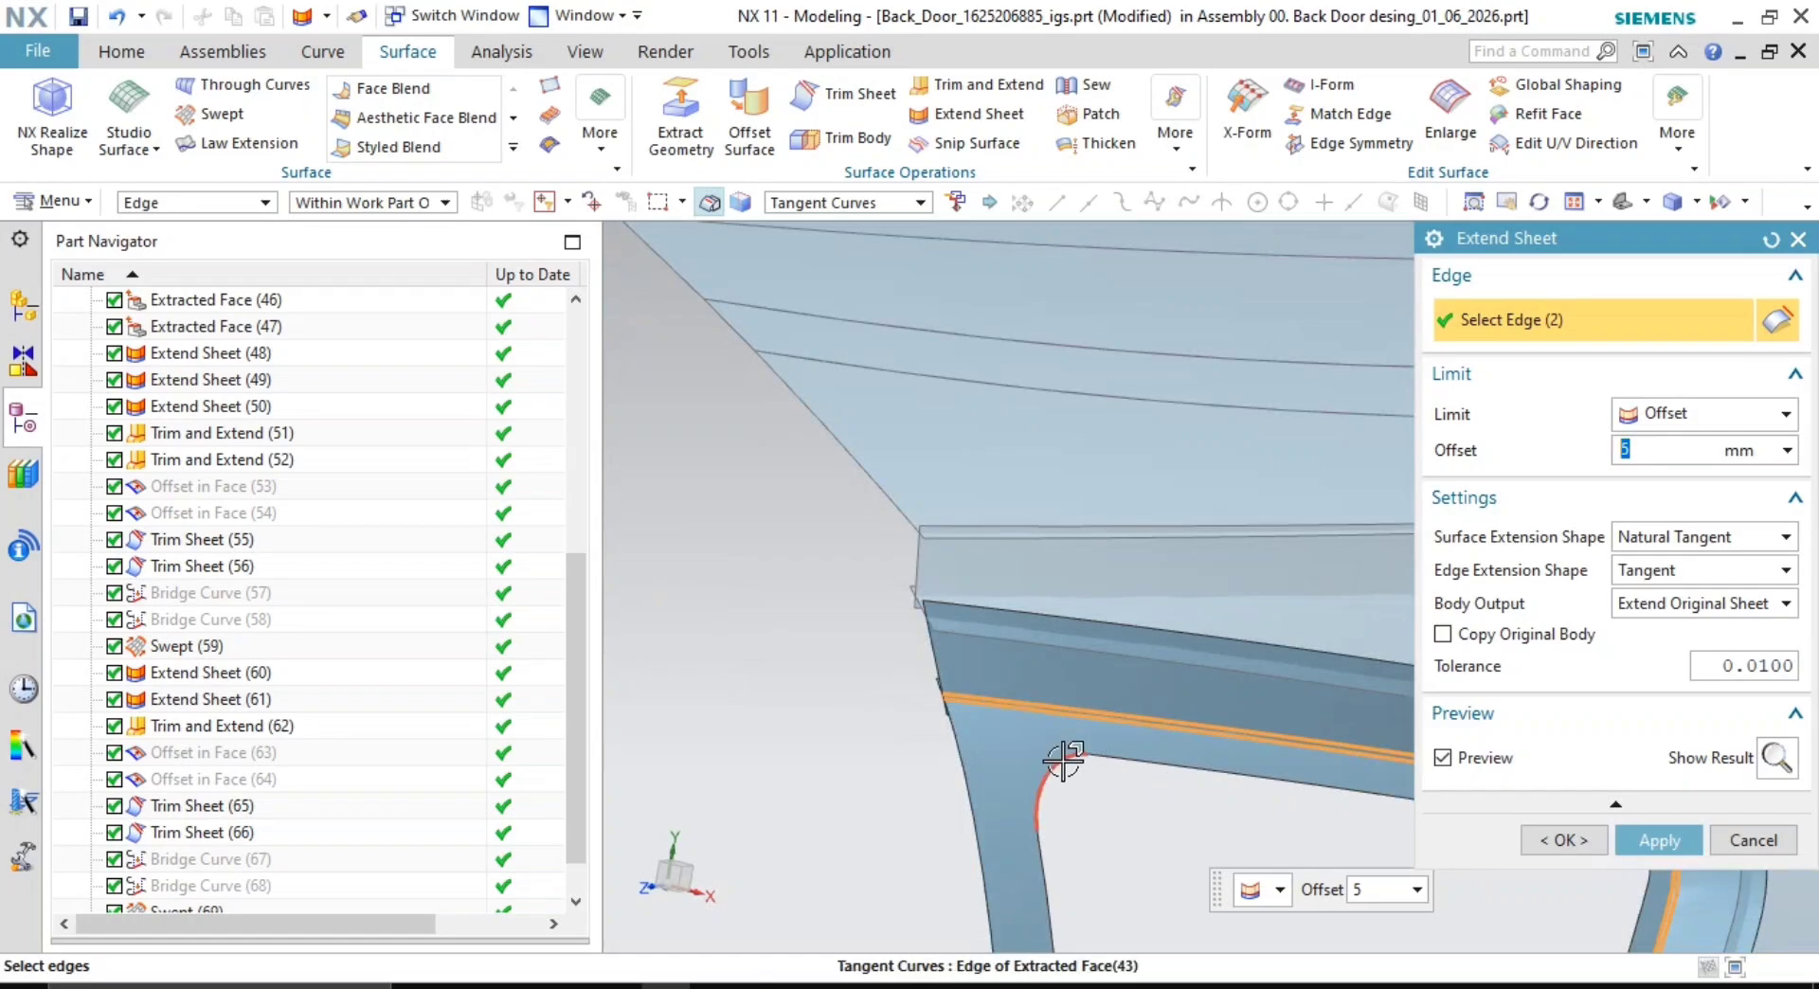
middle_drag(1063, 761, 938, 585)
scroll(1185, 691, down, 3)
scroll(947, 601, up, 5)
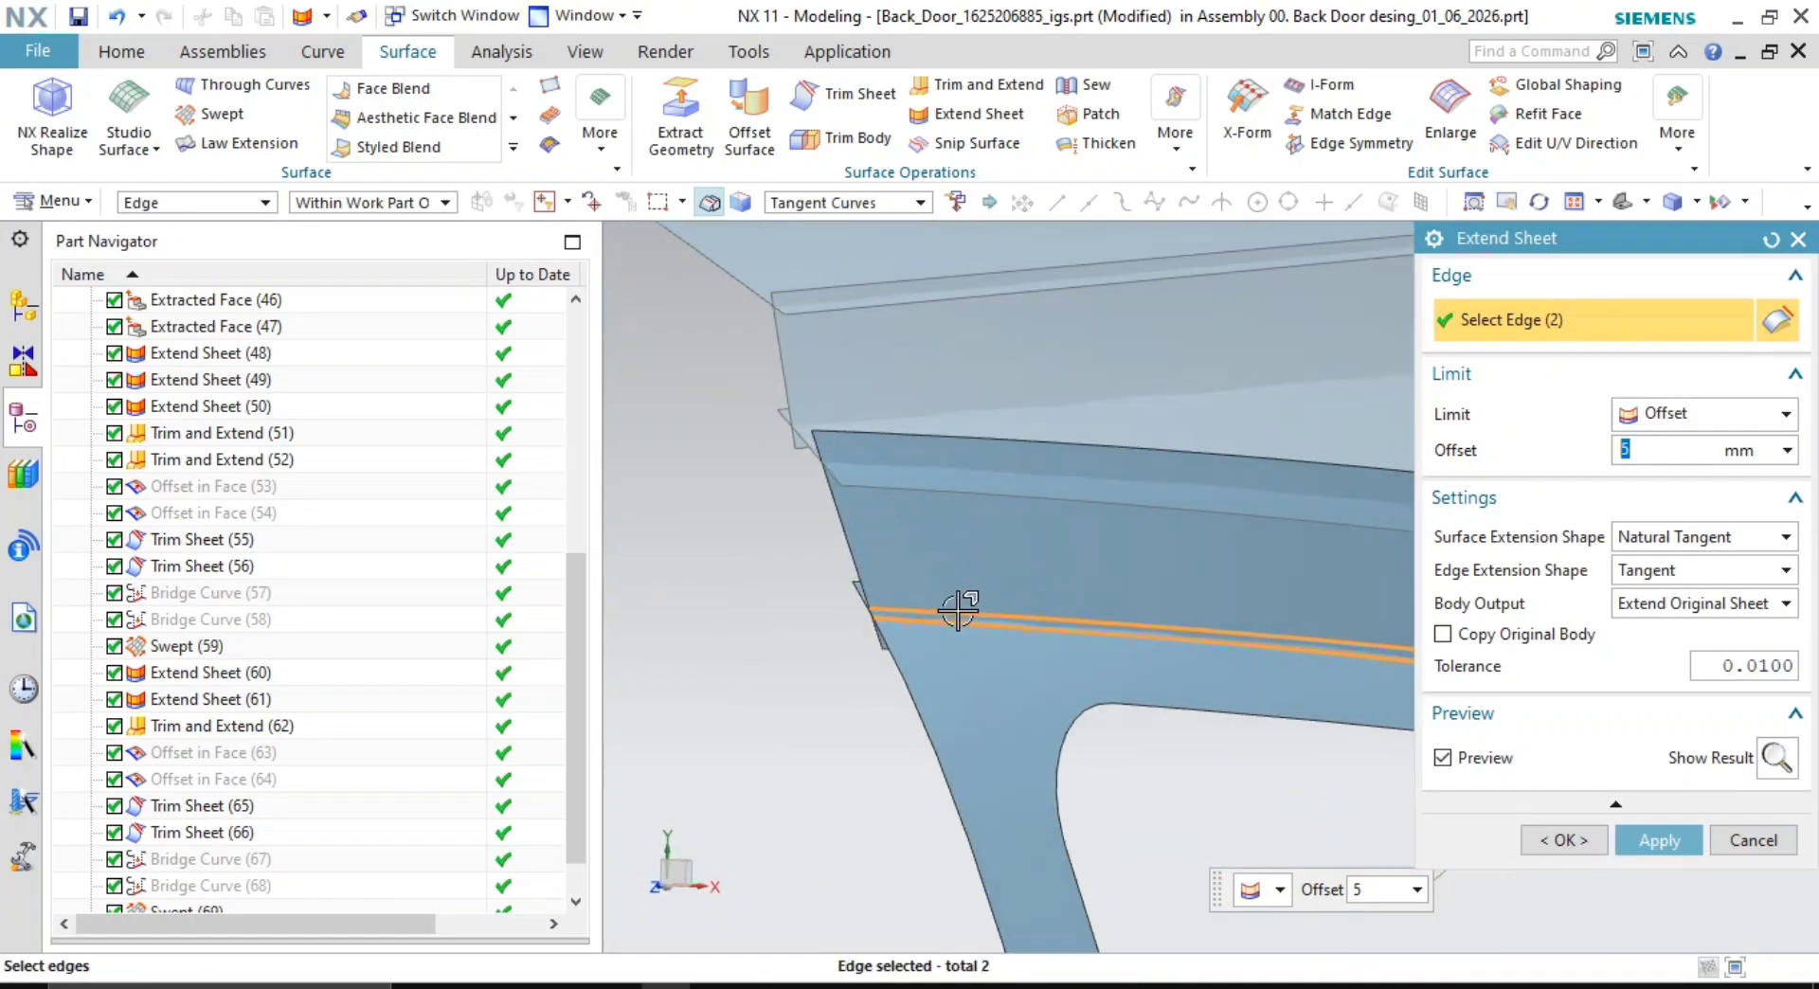
shift+middle_drag(1059, 632, 1271, 613)
middle_click(1107, 597)
scroll(1232, 682, up, 2)
scroll(1210, 834, down, 2)
- Make the first corner between a target and tool face, flipping the tool side
scroll(1154, 803, up, 3)
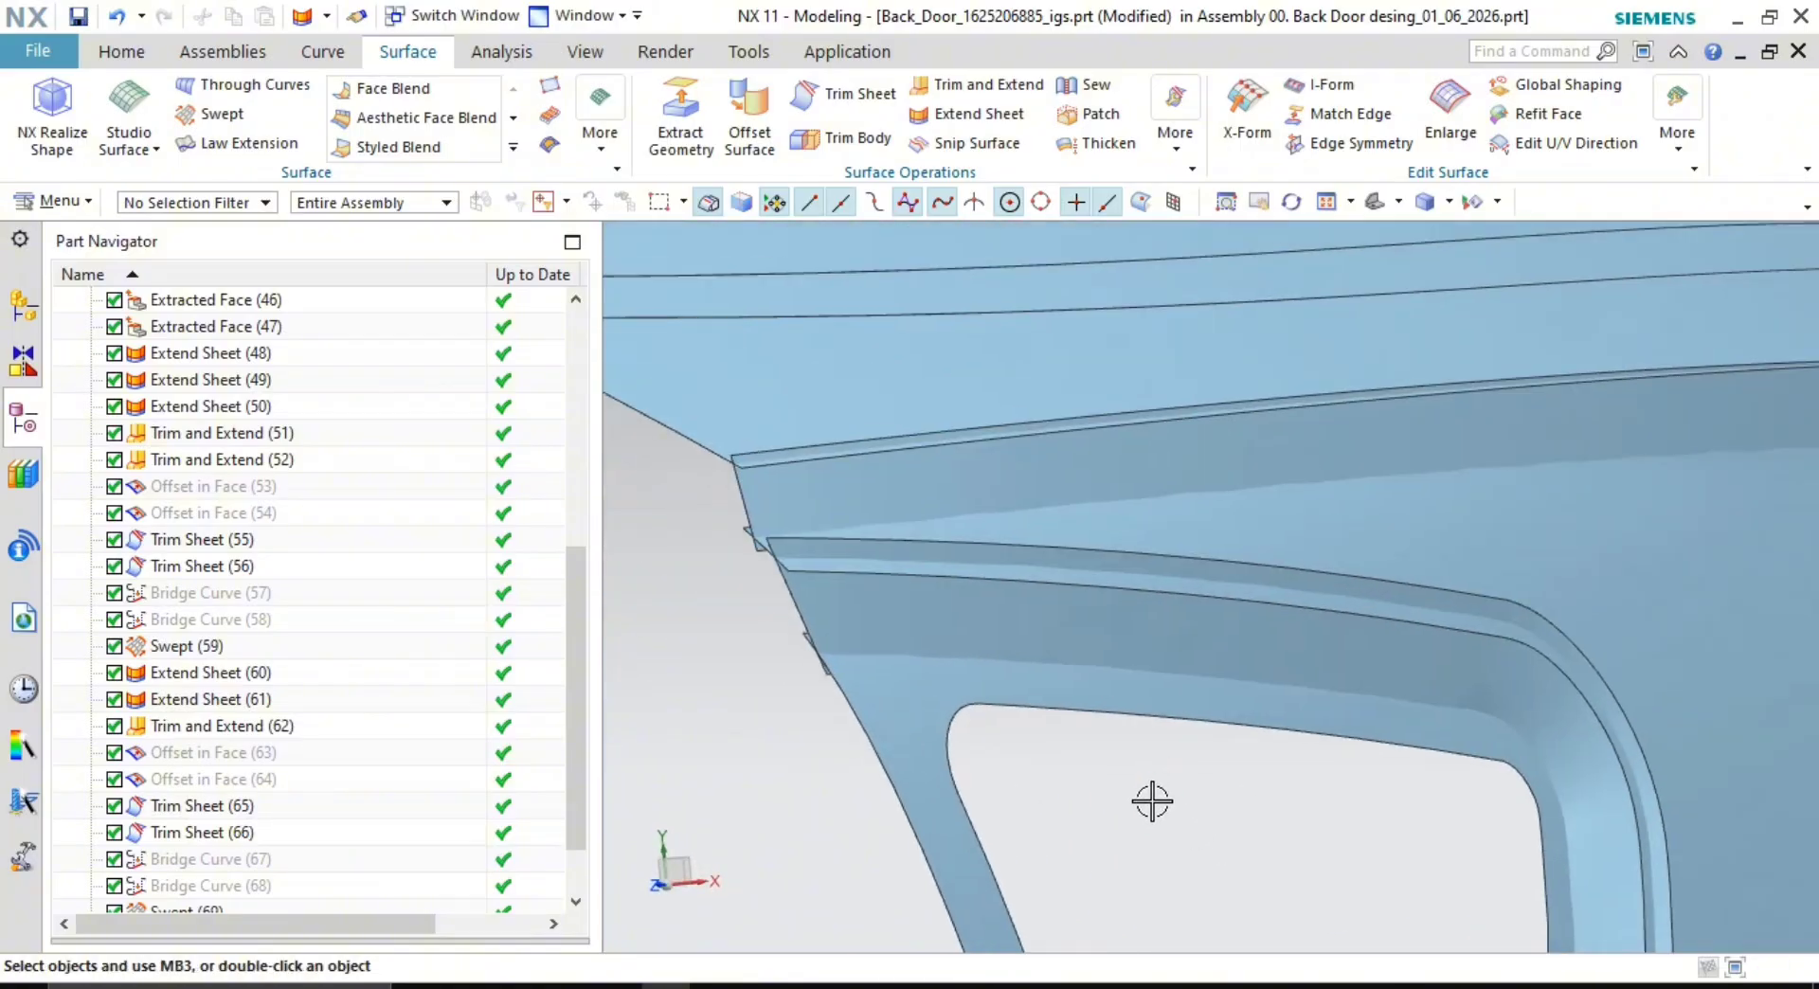
click(974, 91)
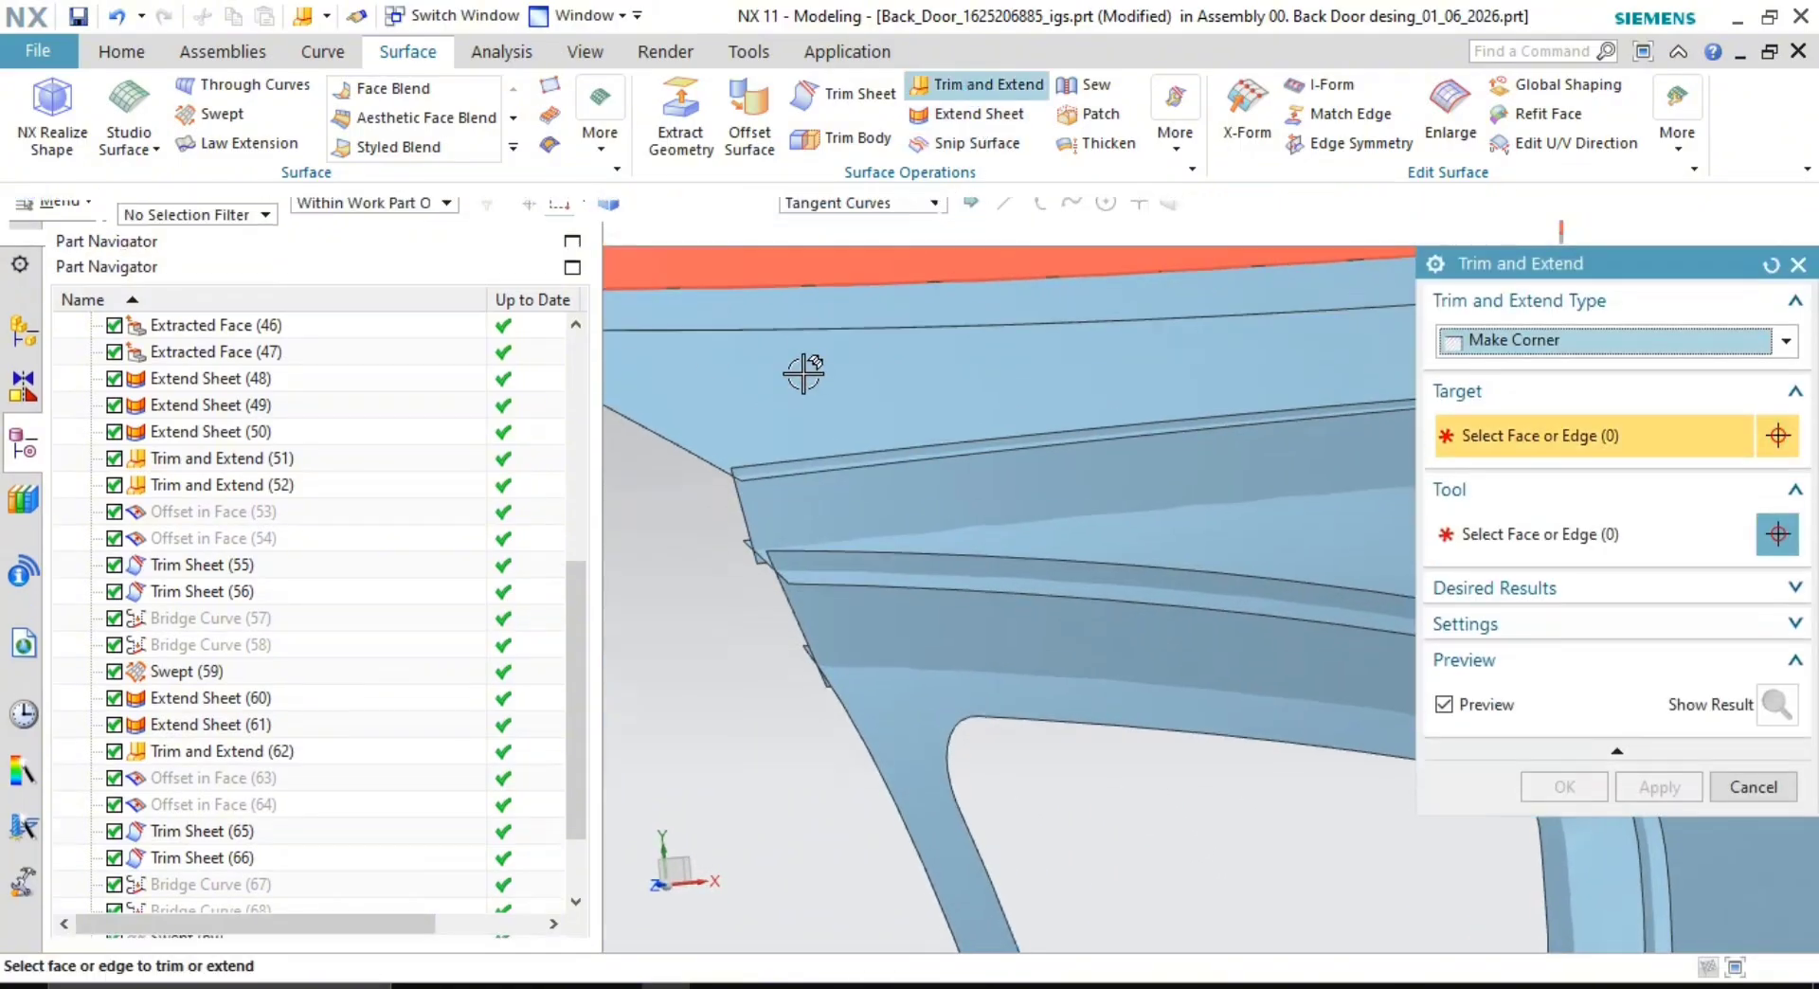
click(804, 365)
click(958, 483)
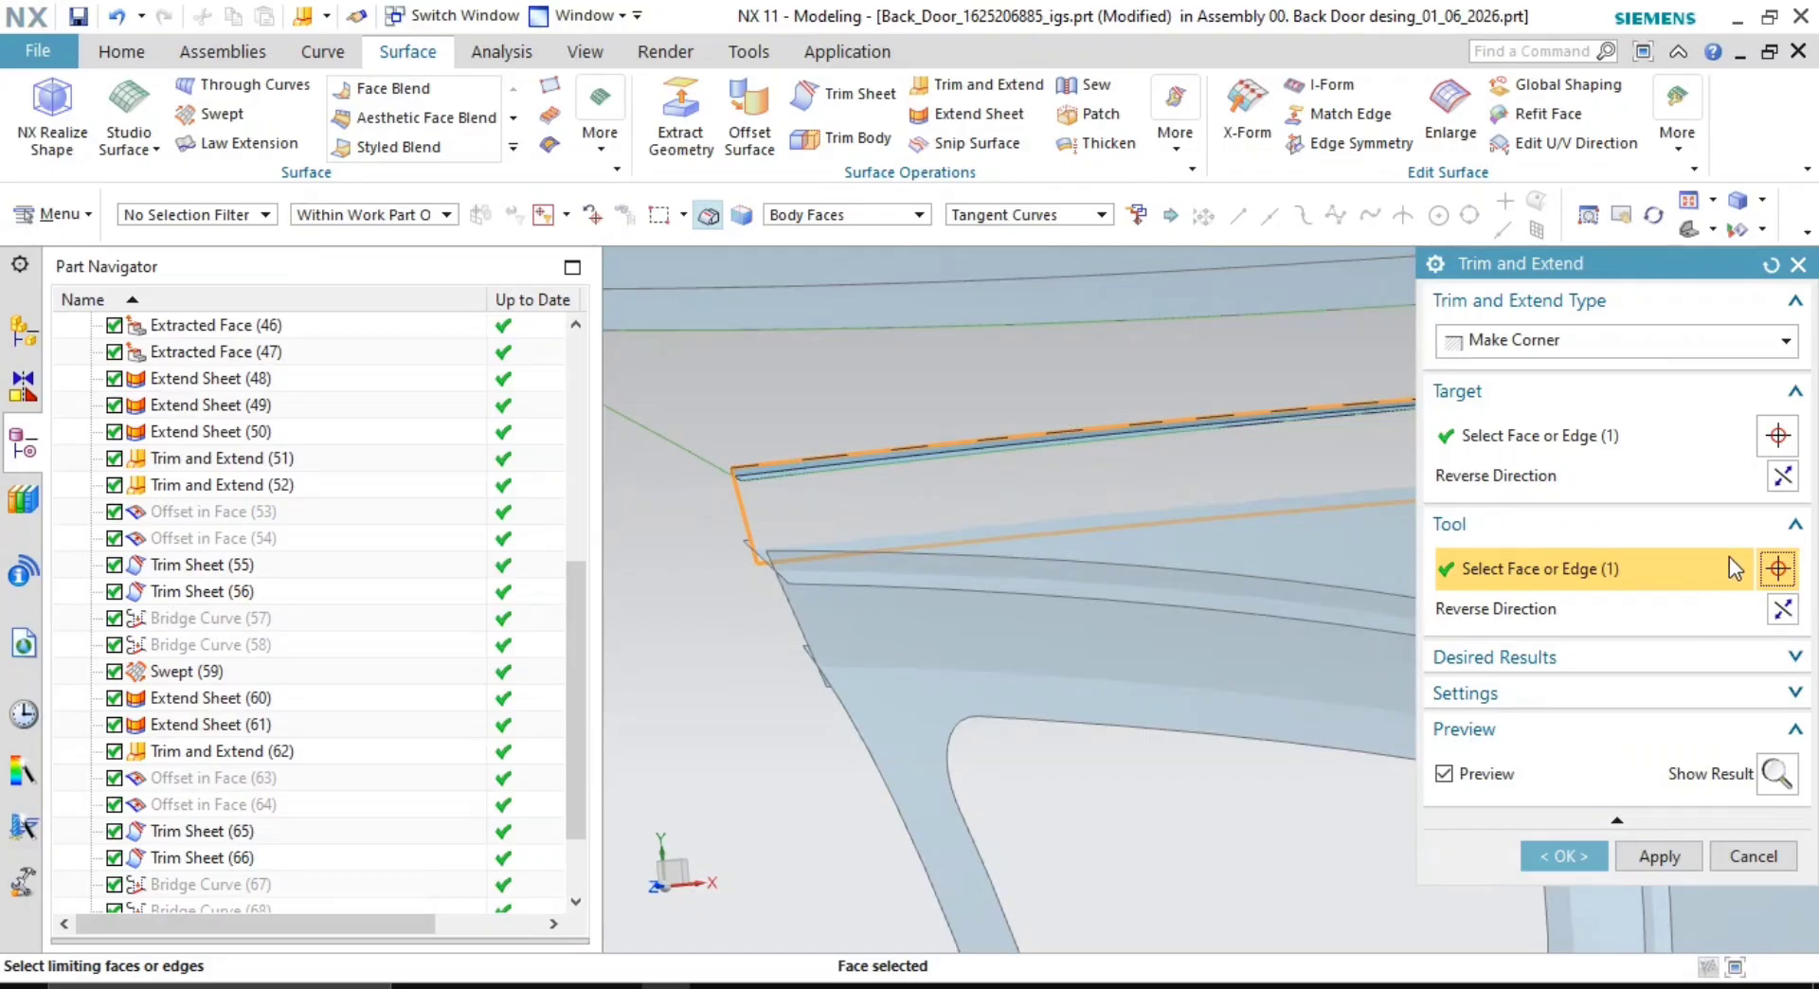
click(1782, 612)
shift+middle_drag(946, 480, 940, 401)
scroll(1231, 661, down, 2)
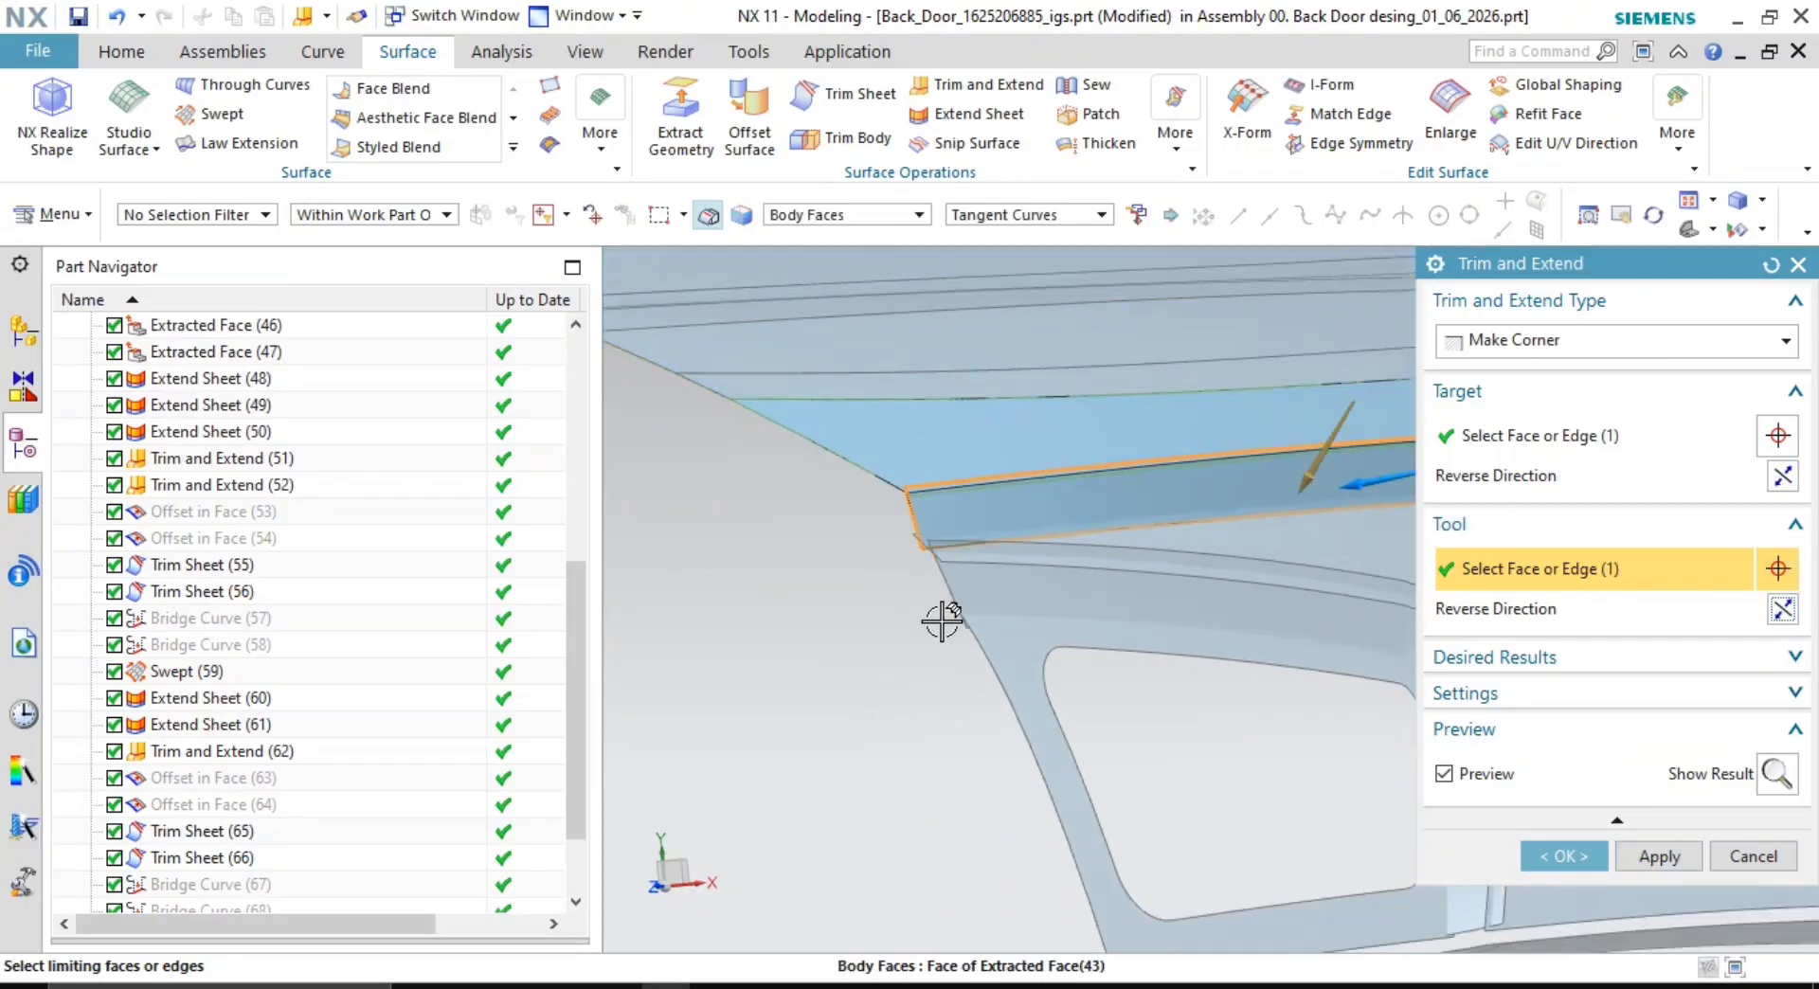
click(1666, 862)
- Make a second corner trimming a flange face against its limiting face
scroll(967, 432, up, 3)
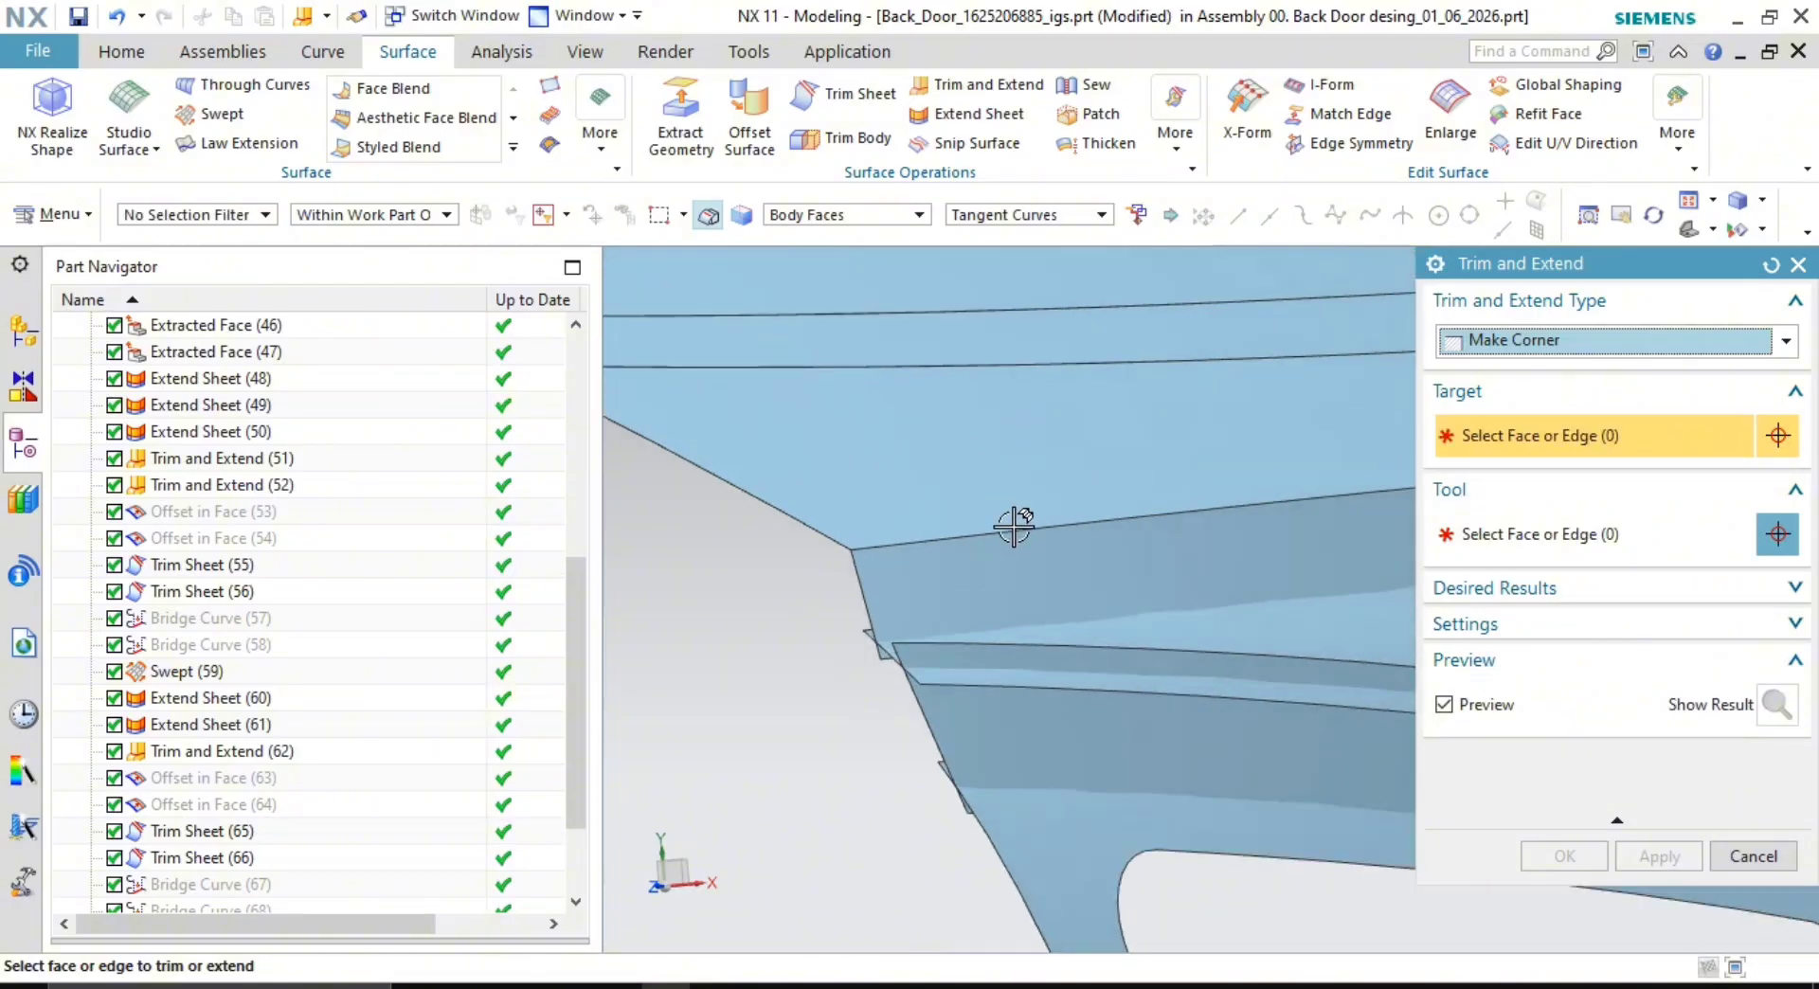
click(996, 569)
middle_click(710, 585)
shift+middle_drag(1270, 611, 796, 606)
click(1060, 584)
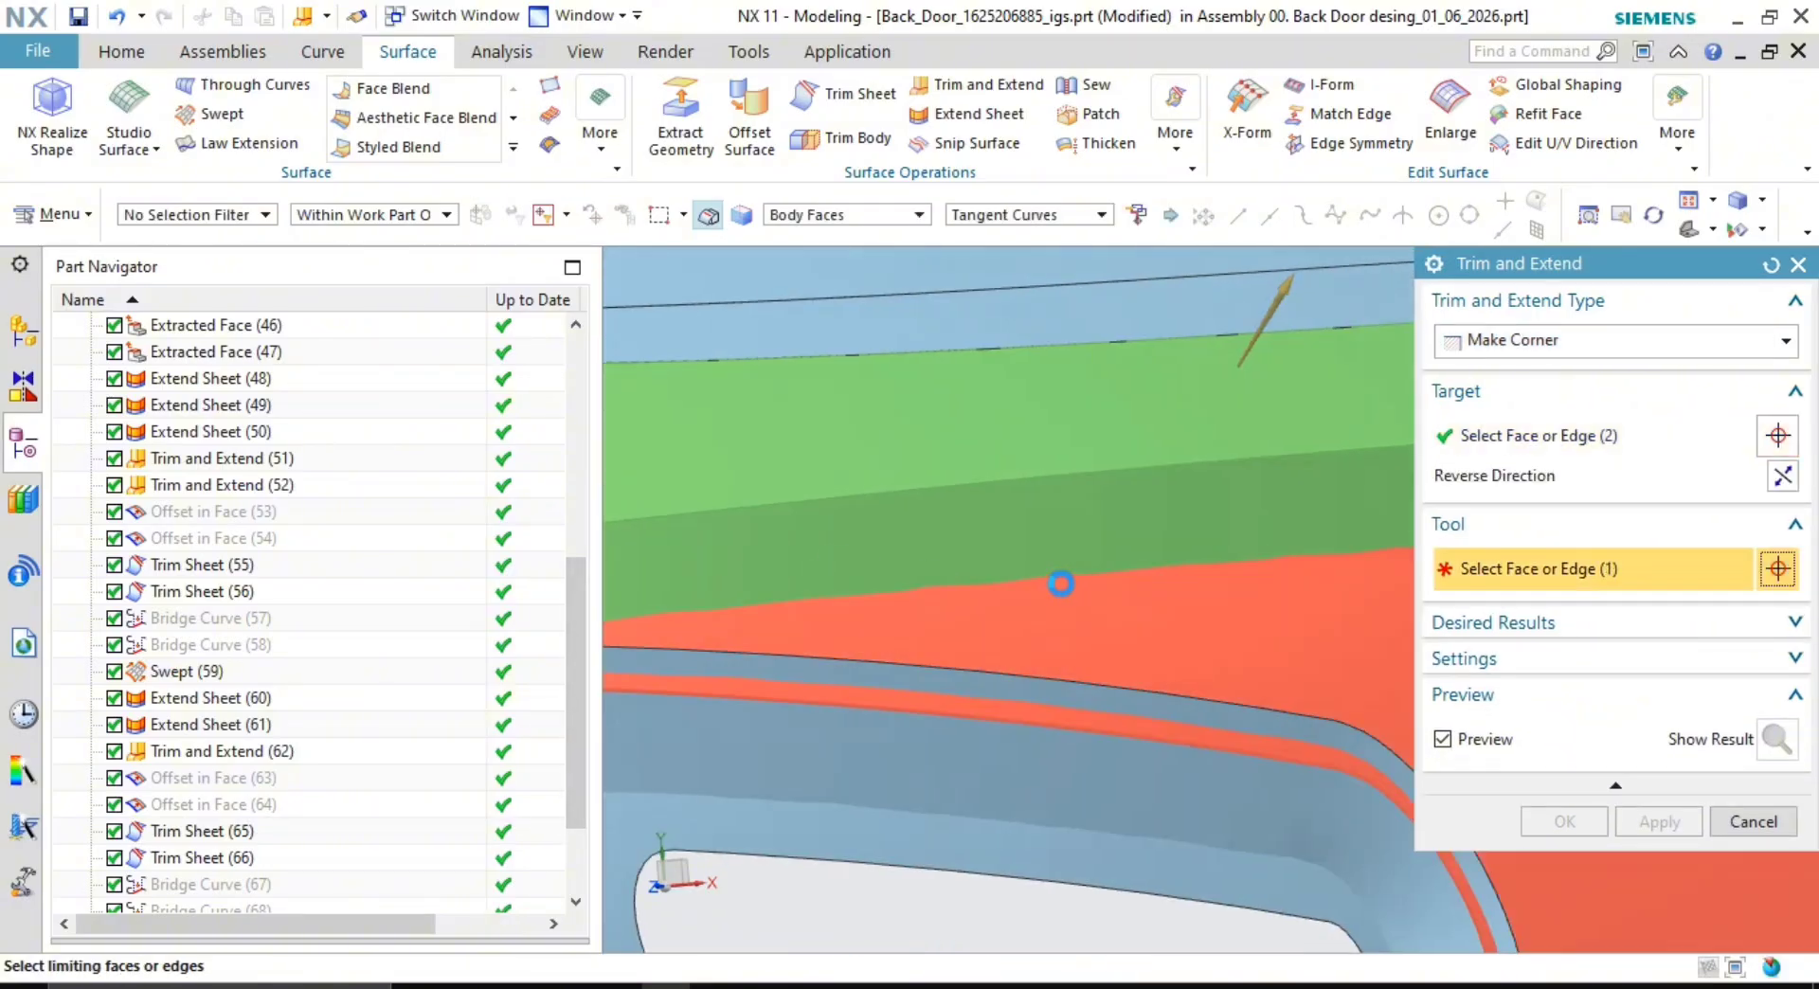
scroll(1098, 597, down, 2)
shift+middle_drag(1104, 605, 1105, 524)
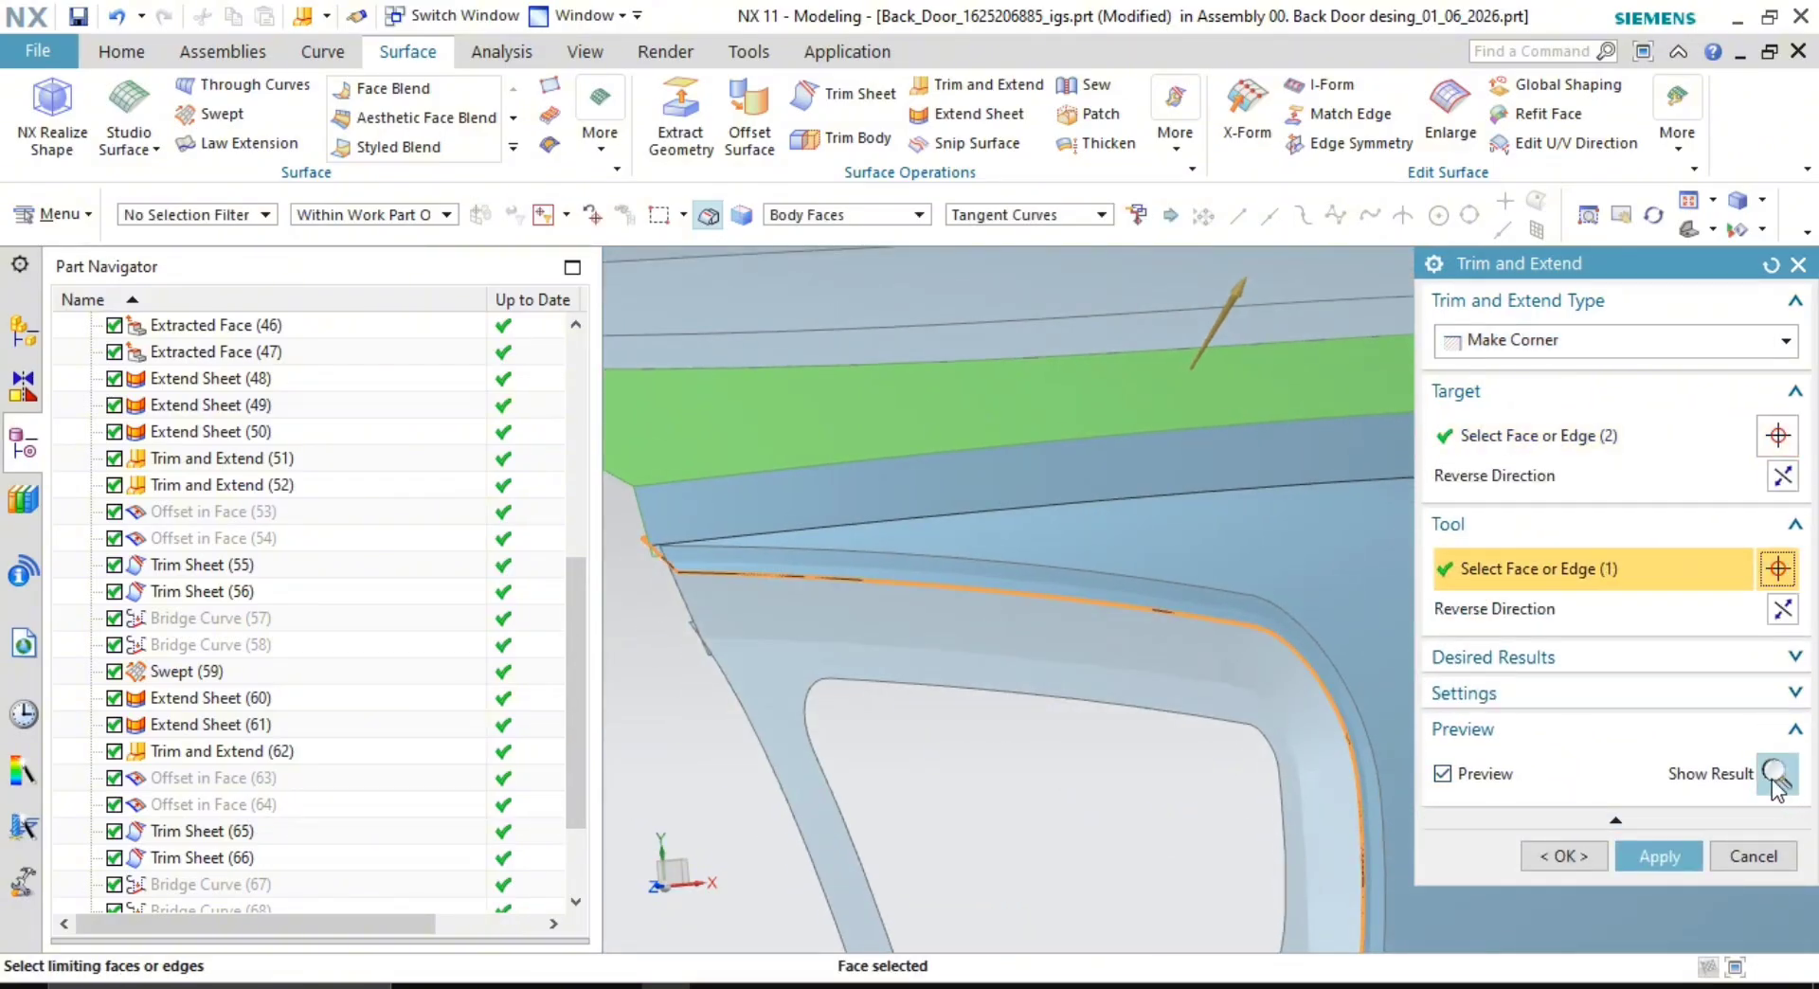
click(1653, 857)
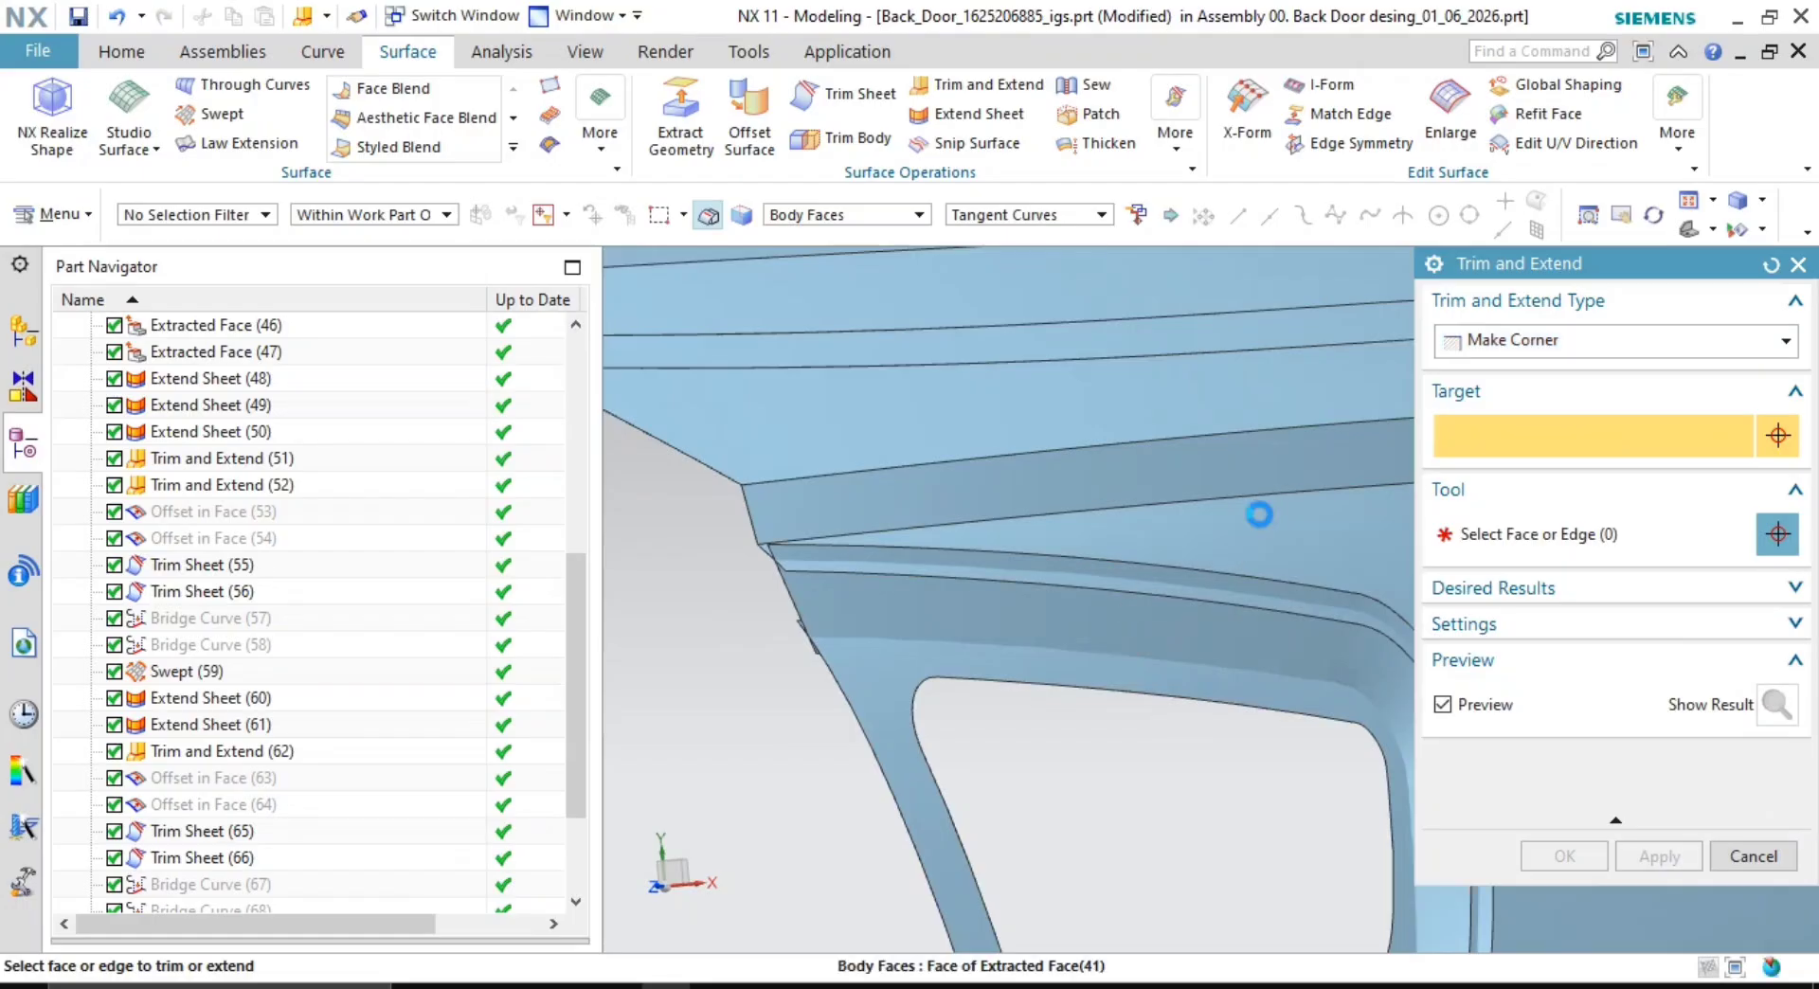
- Trim the sheet faces against the window-surround face, reversing the limit direction
click(1259, 515)
click(1088, 630)
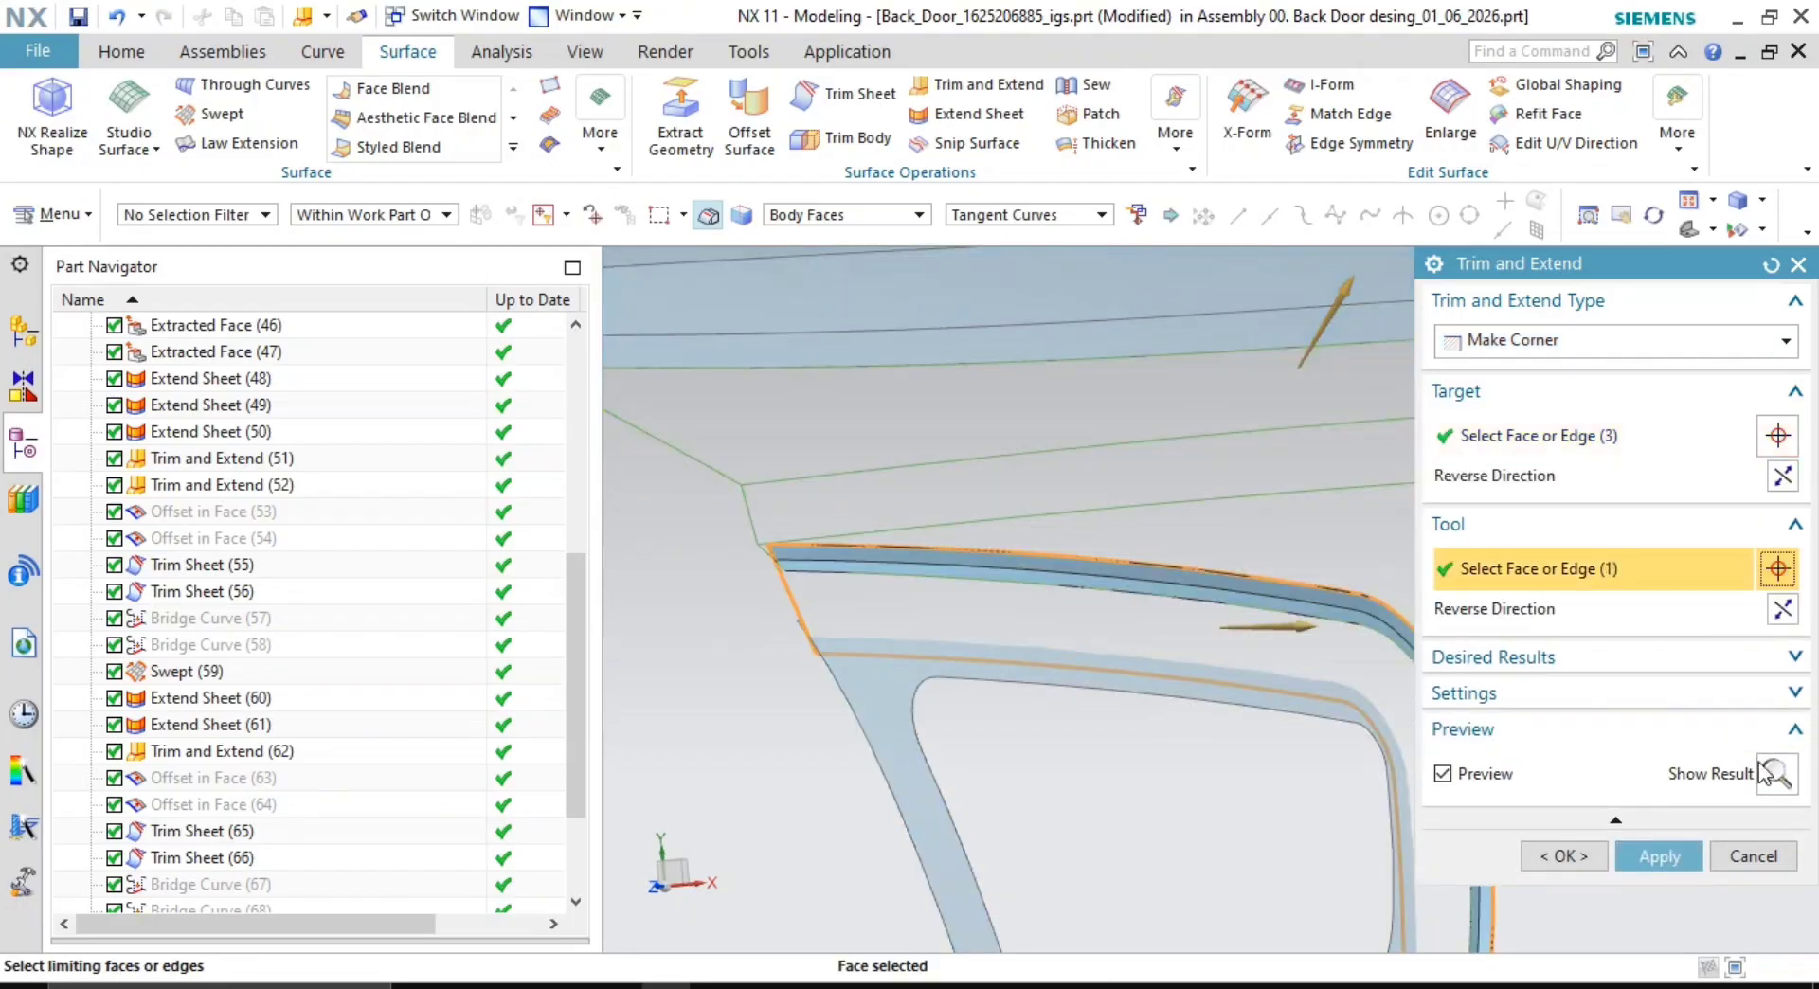
double_click(1294, 630)
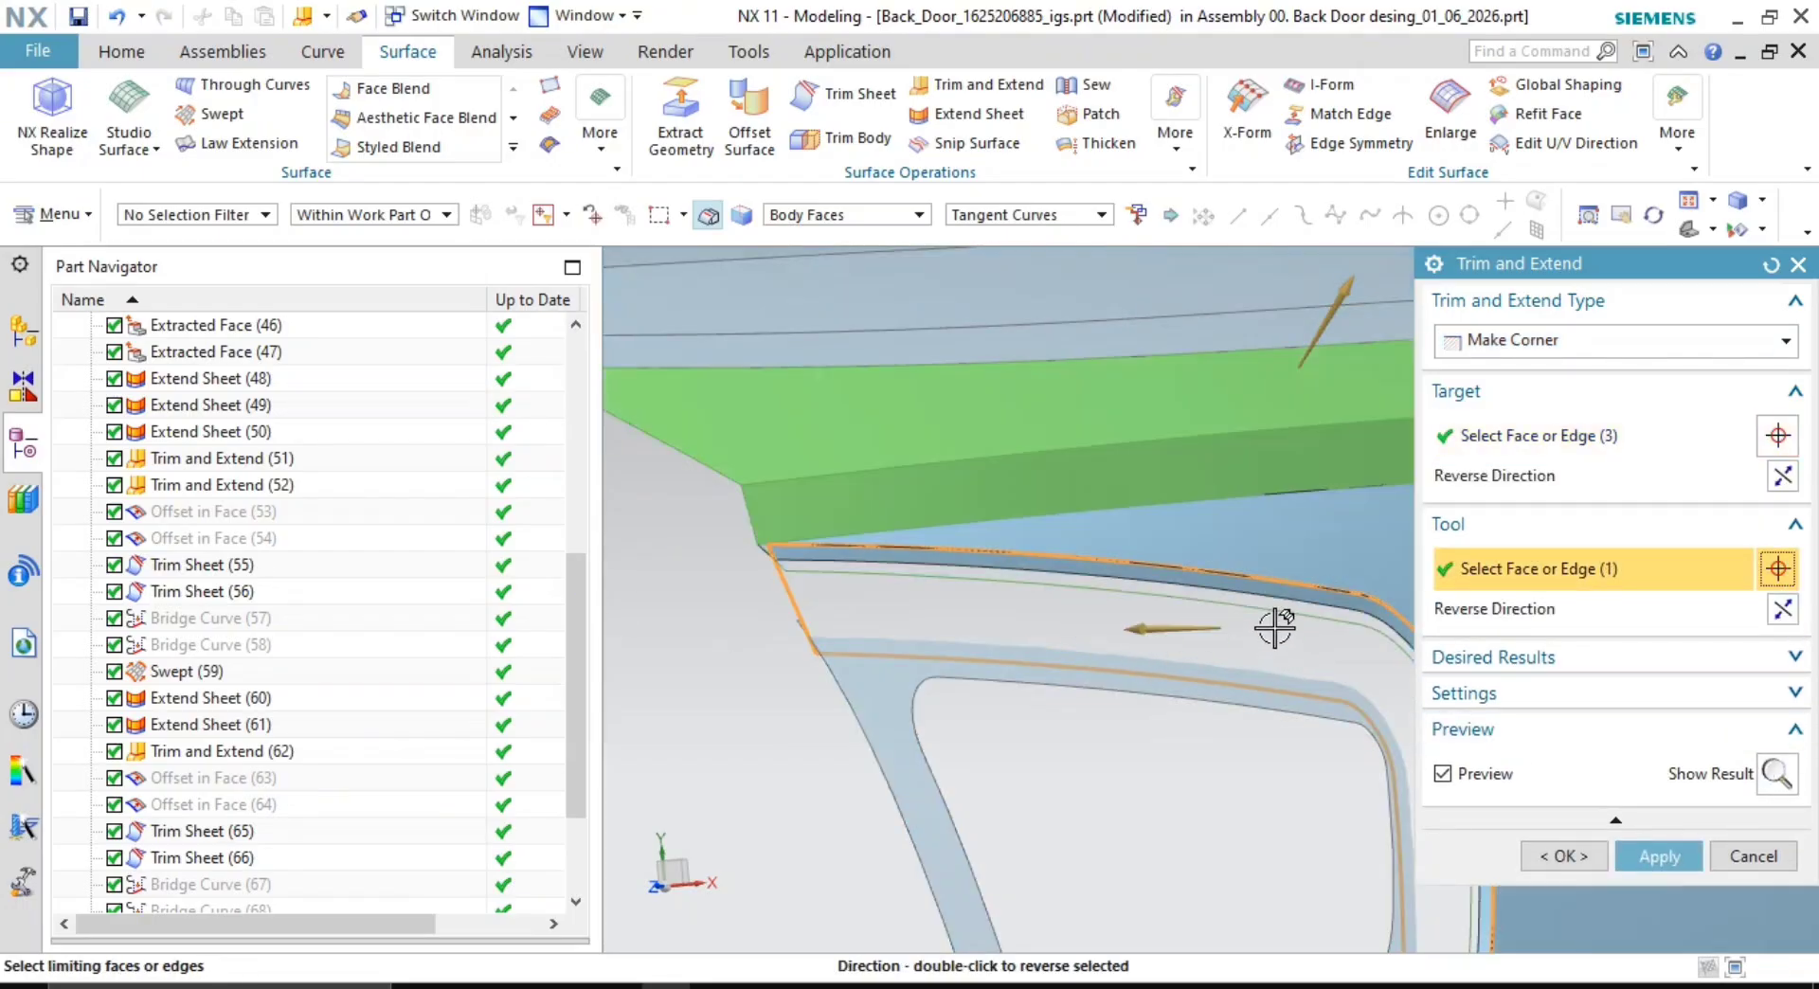
shift+middle_drag(1369, 388, 1340, 513)
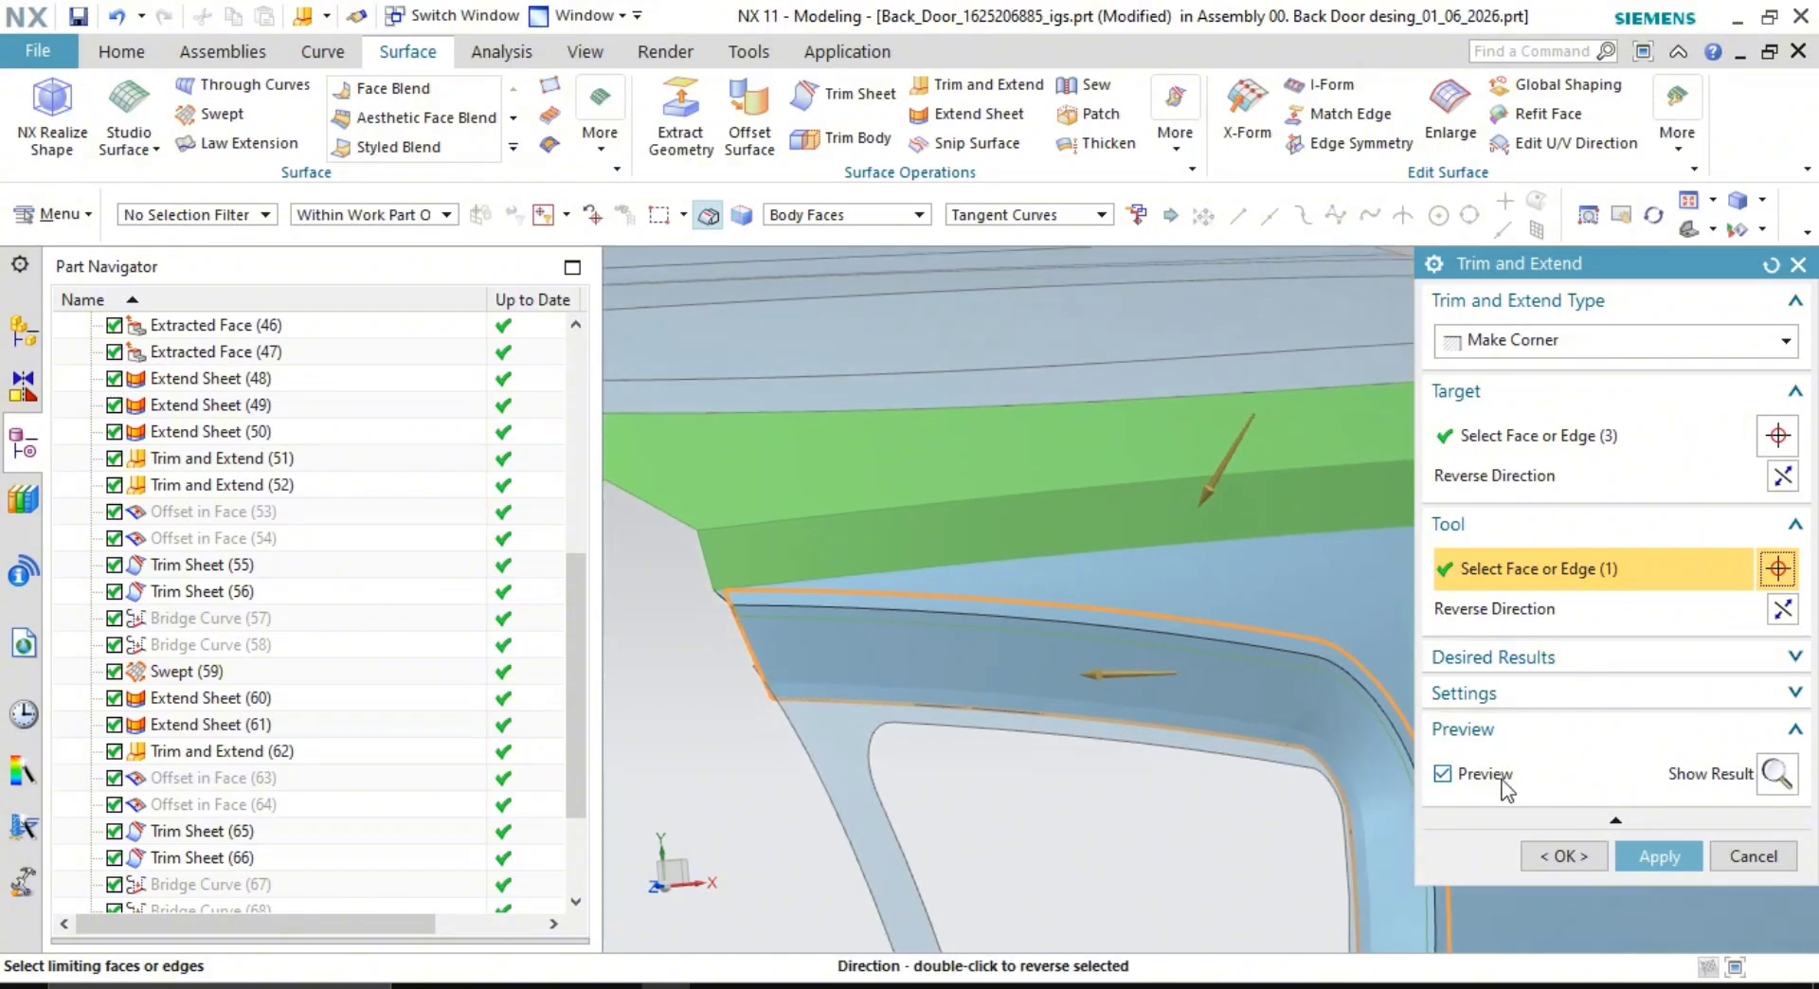
click(1660, 856)
- Corner the flange faces against the window-surround face, adjusting which sides are kept
click(966, 663)
middle_click(910, 701)
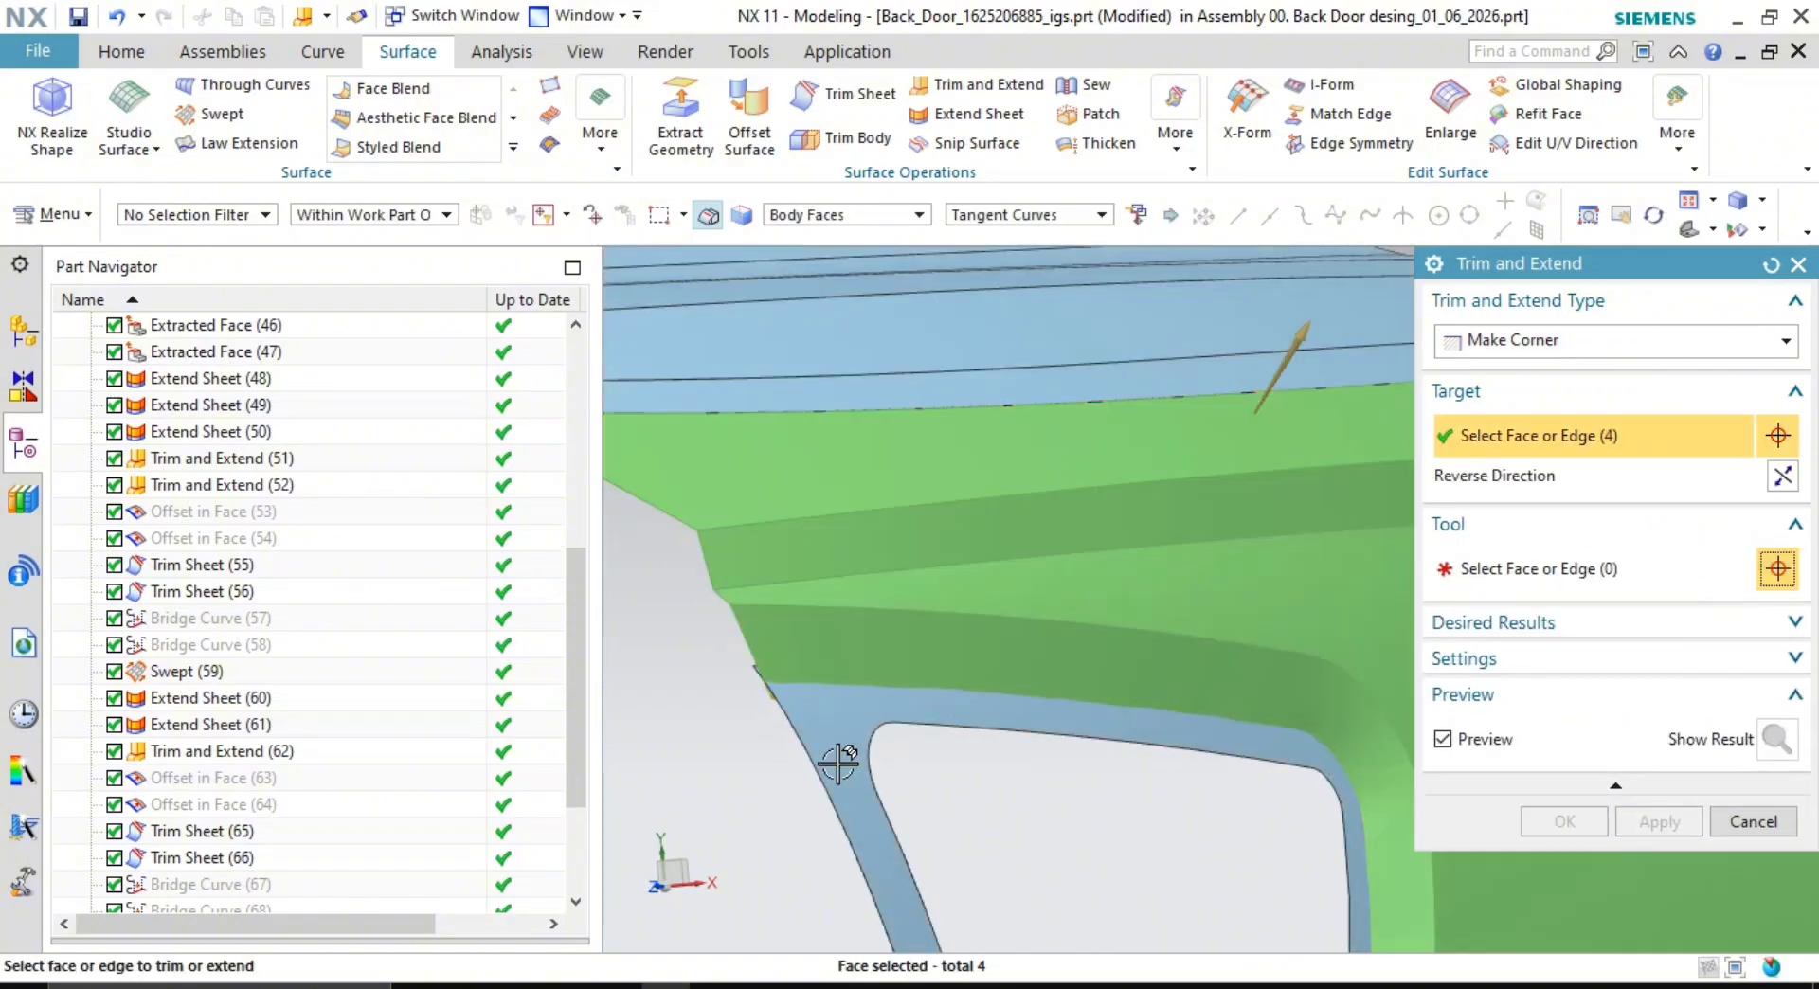
click(852, 722)
scroll(1242, 800, down, 2)
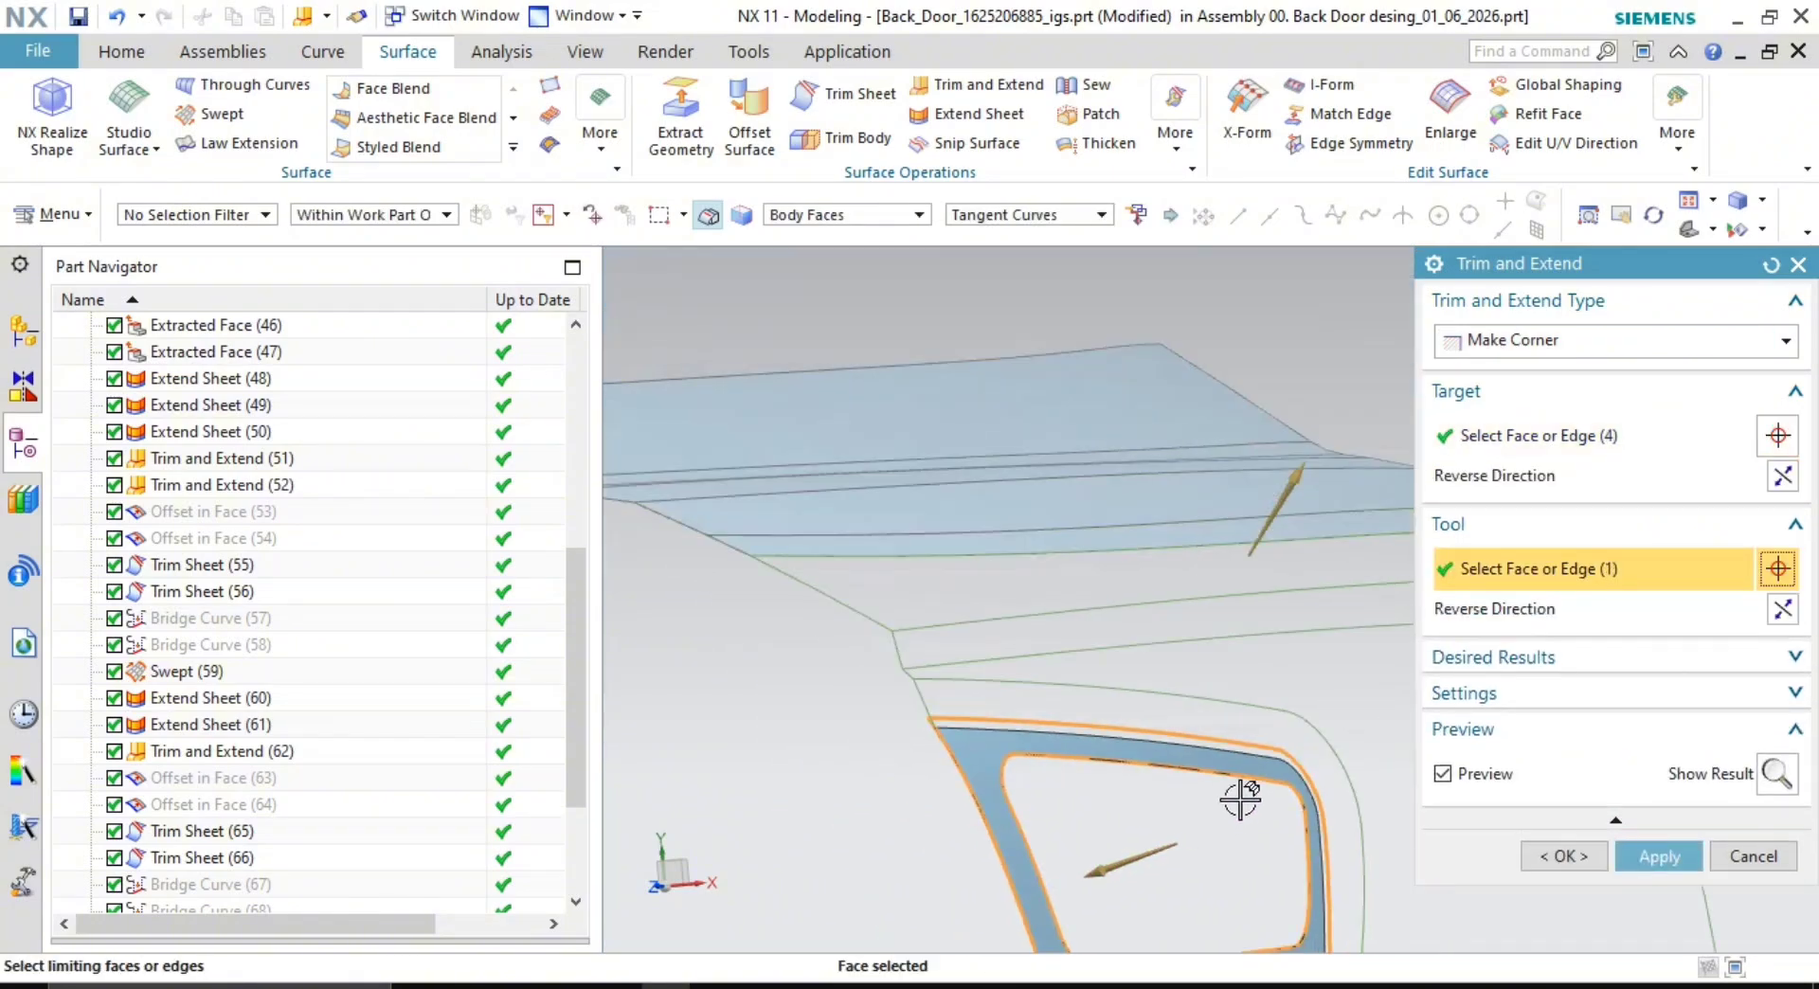
shift+middle_drag(1242, 800, 1233, 684)
double_click(1291, 369)
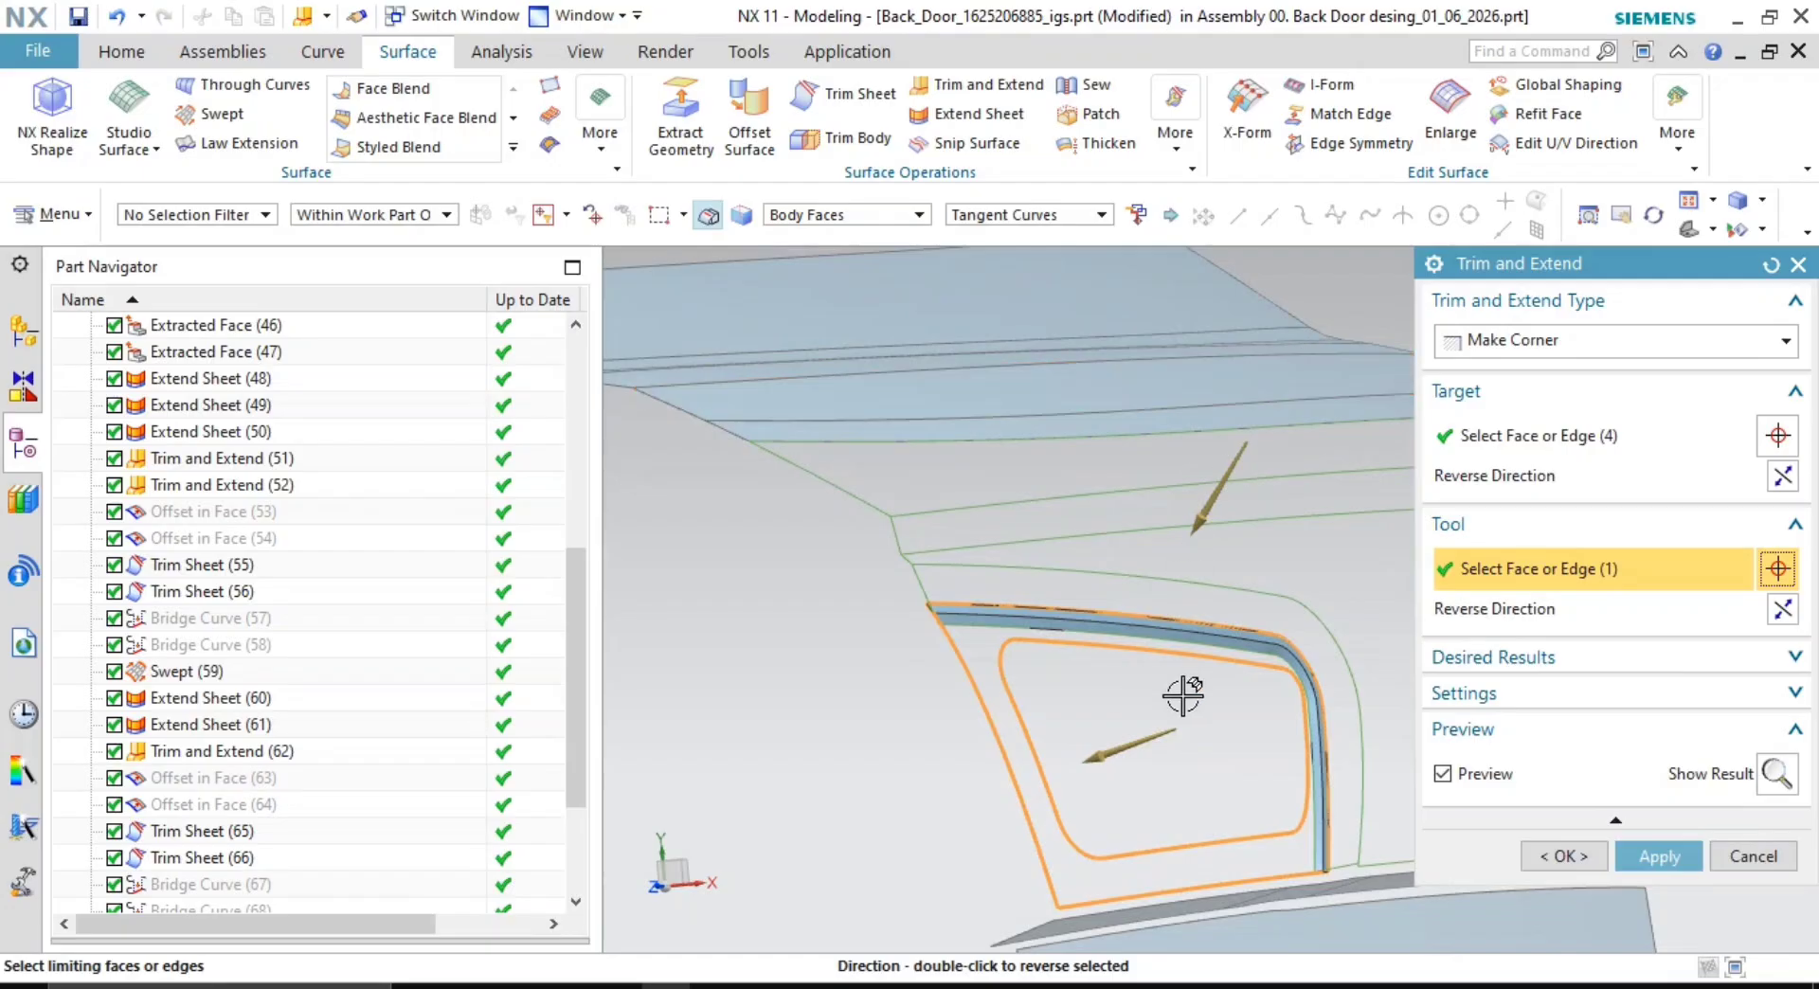
click(1783, 610)
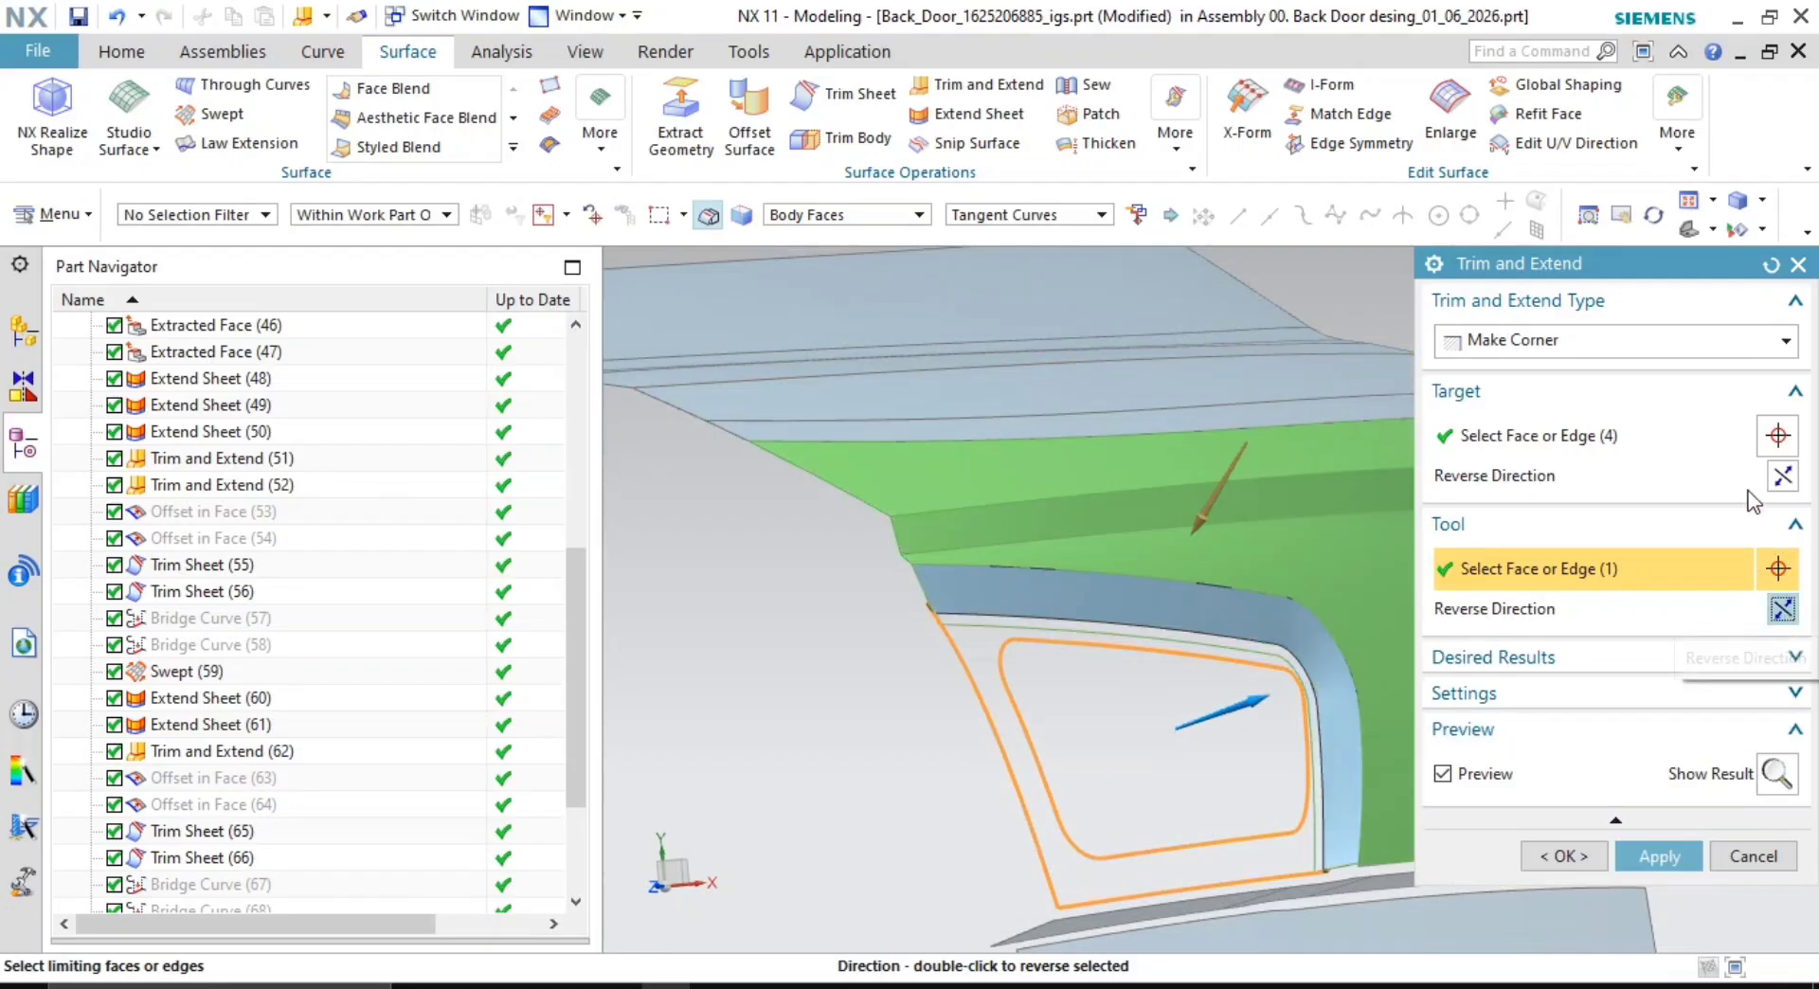
click(1781, 474)
click(1669, 857)
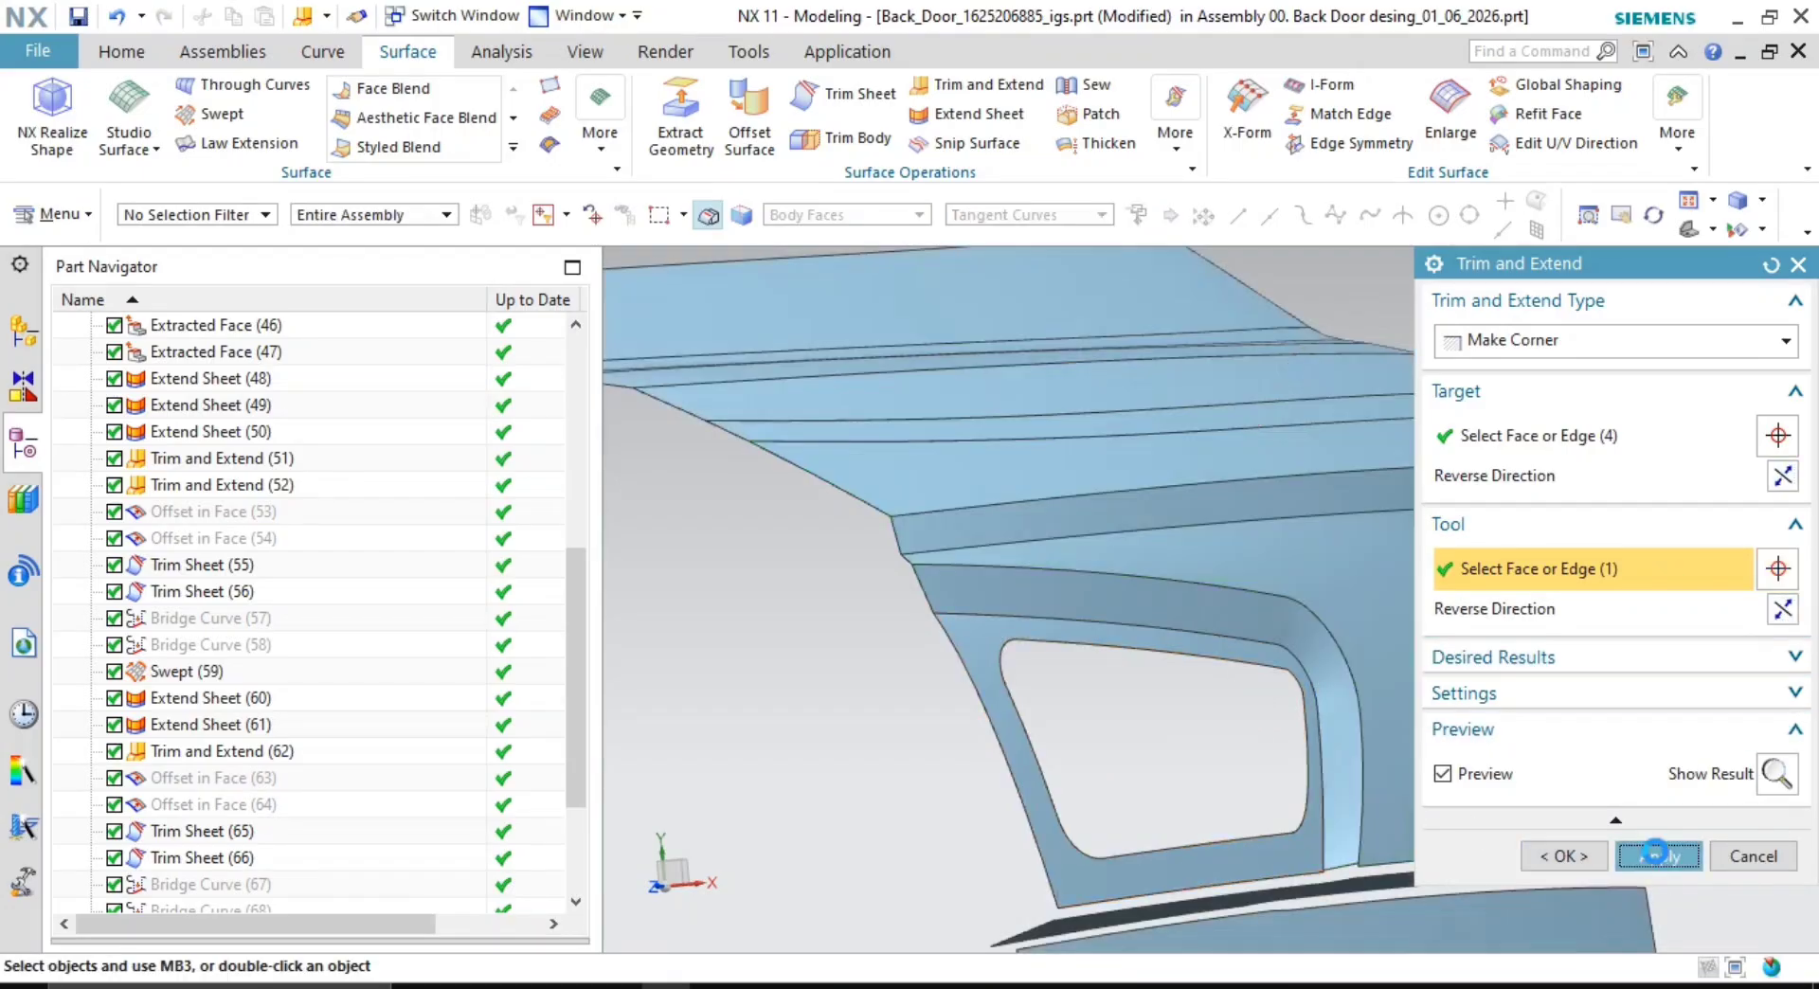
- Close Trim and Extend and orbit the door to inspect the corners
middle_drag(1267, 771, 1232, 761)
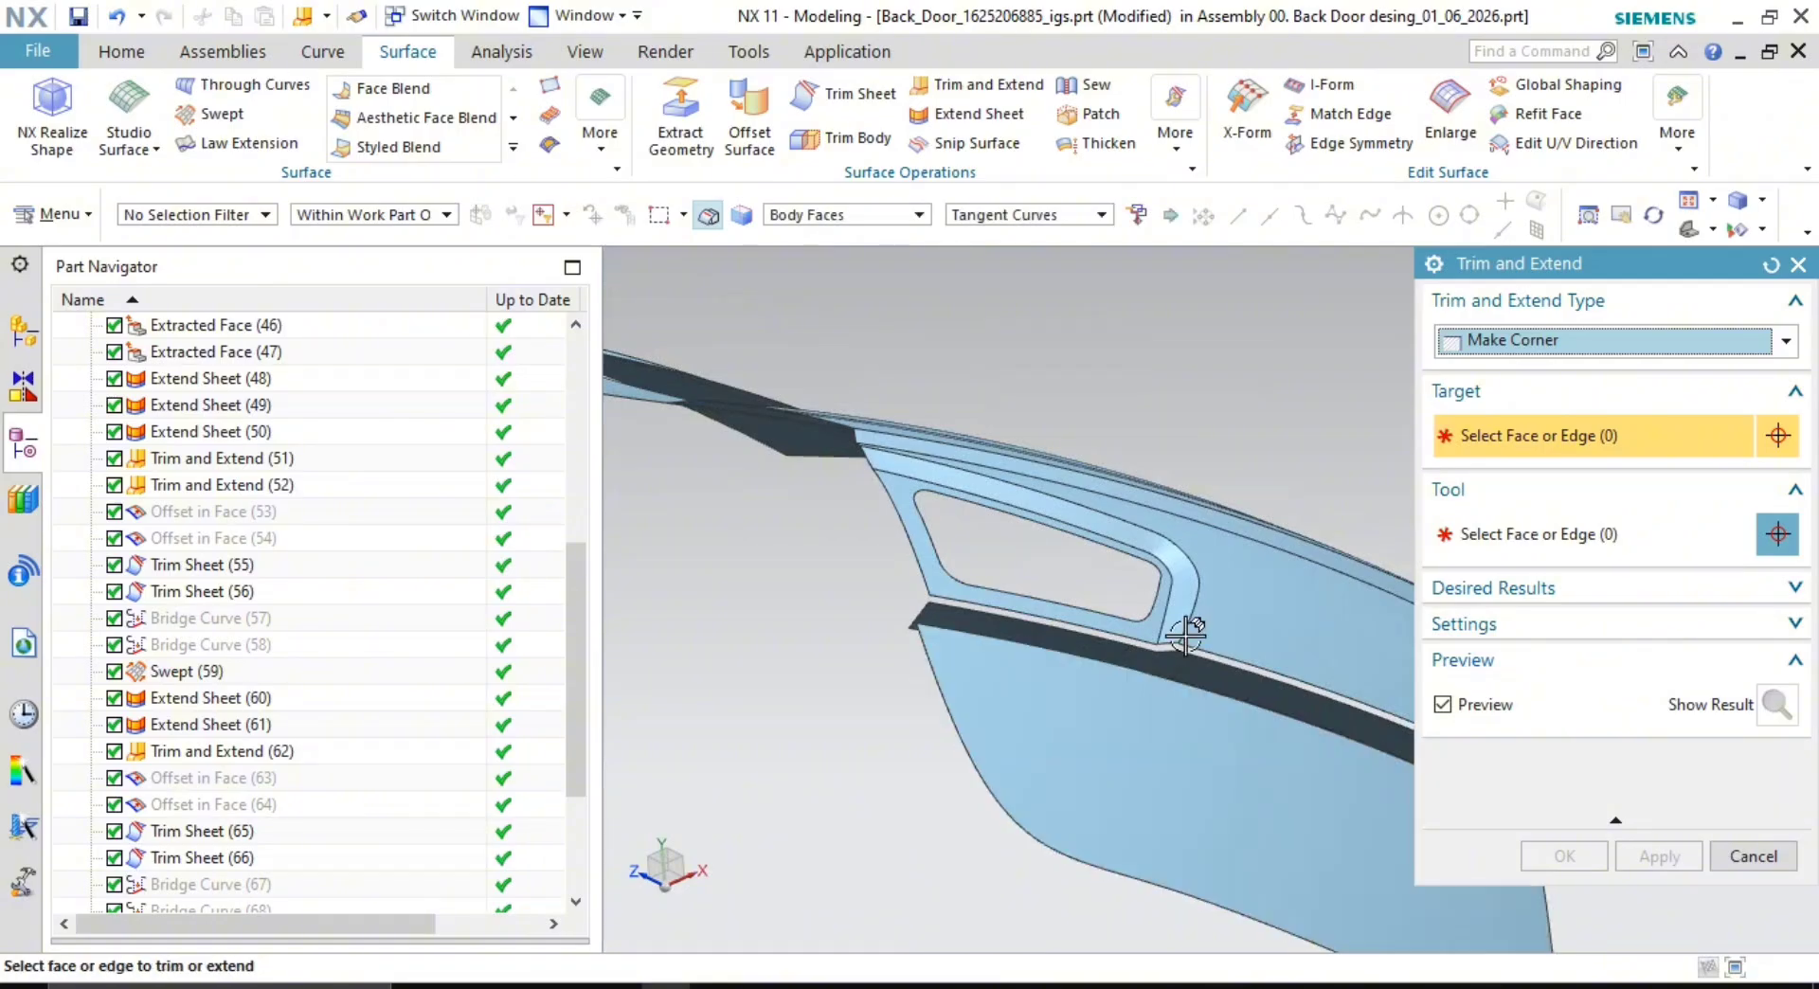
scroll(1185, 634, down, 8)
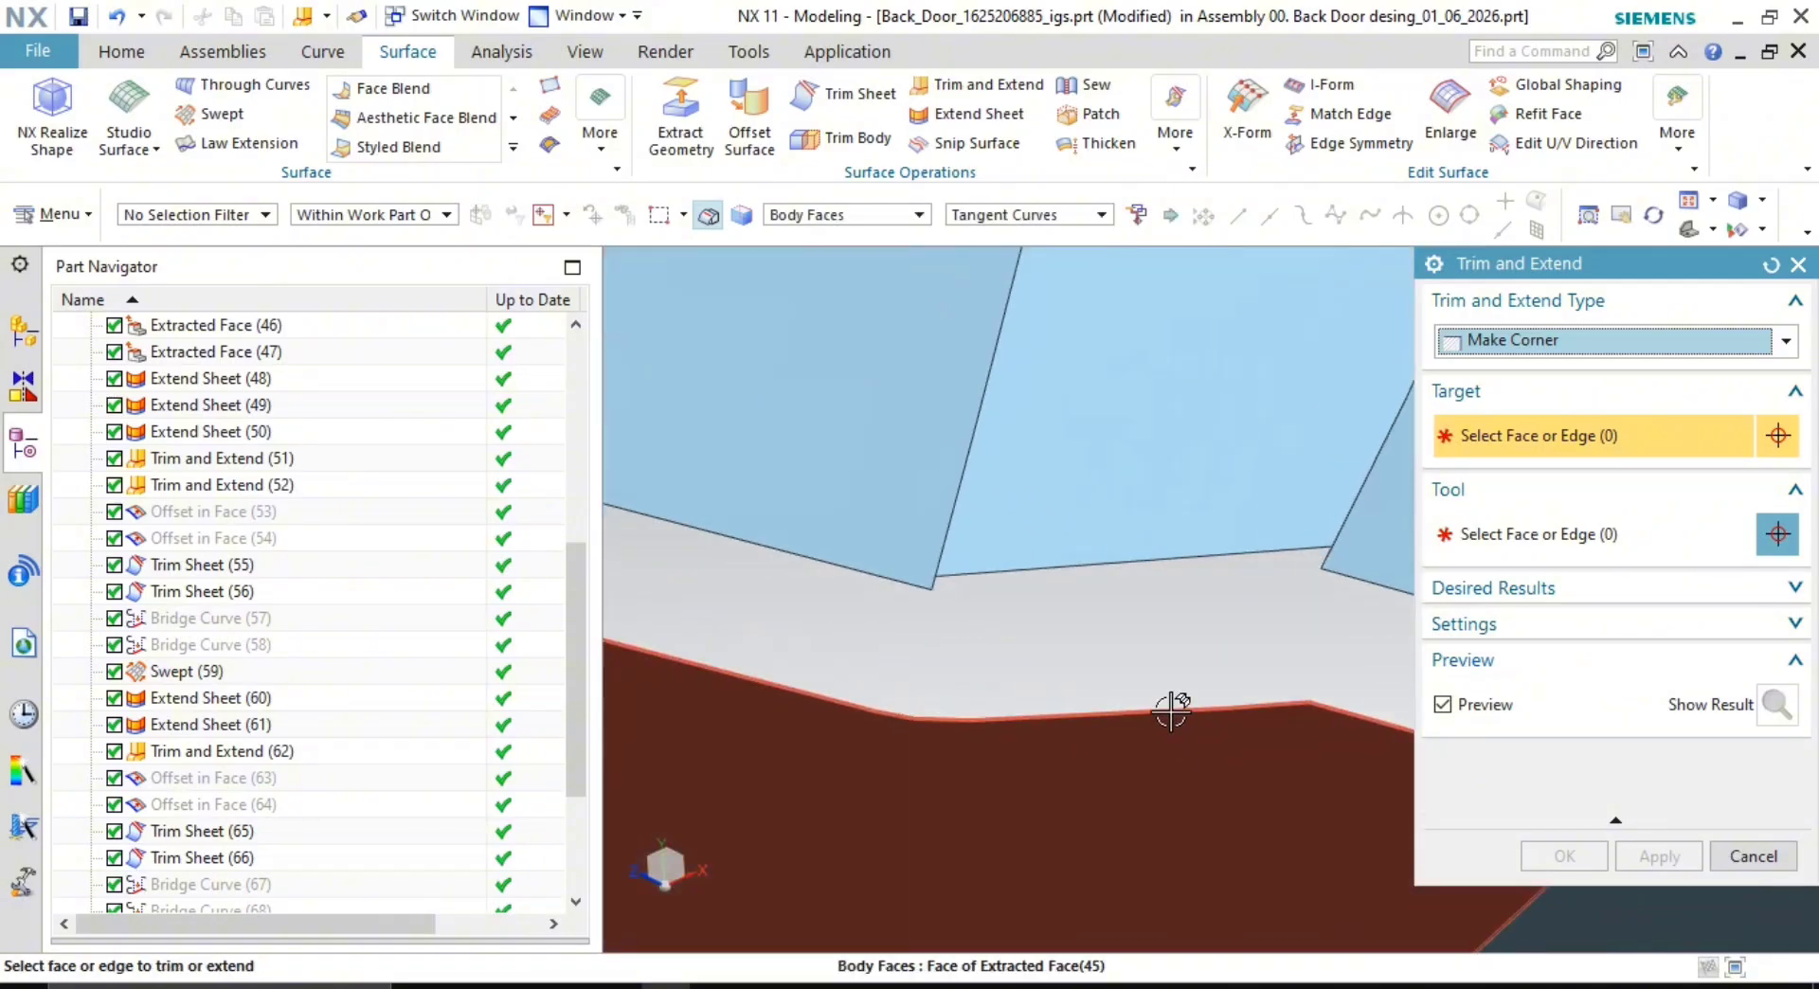
key(Escape)
scroll(1145, 641, up, 10)
middle_drag(1177, 552, 1011, 503)
scroll(975, 578, down, 5)
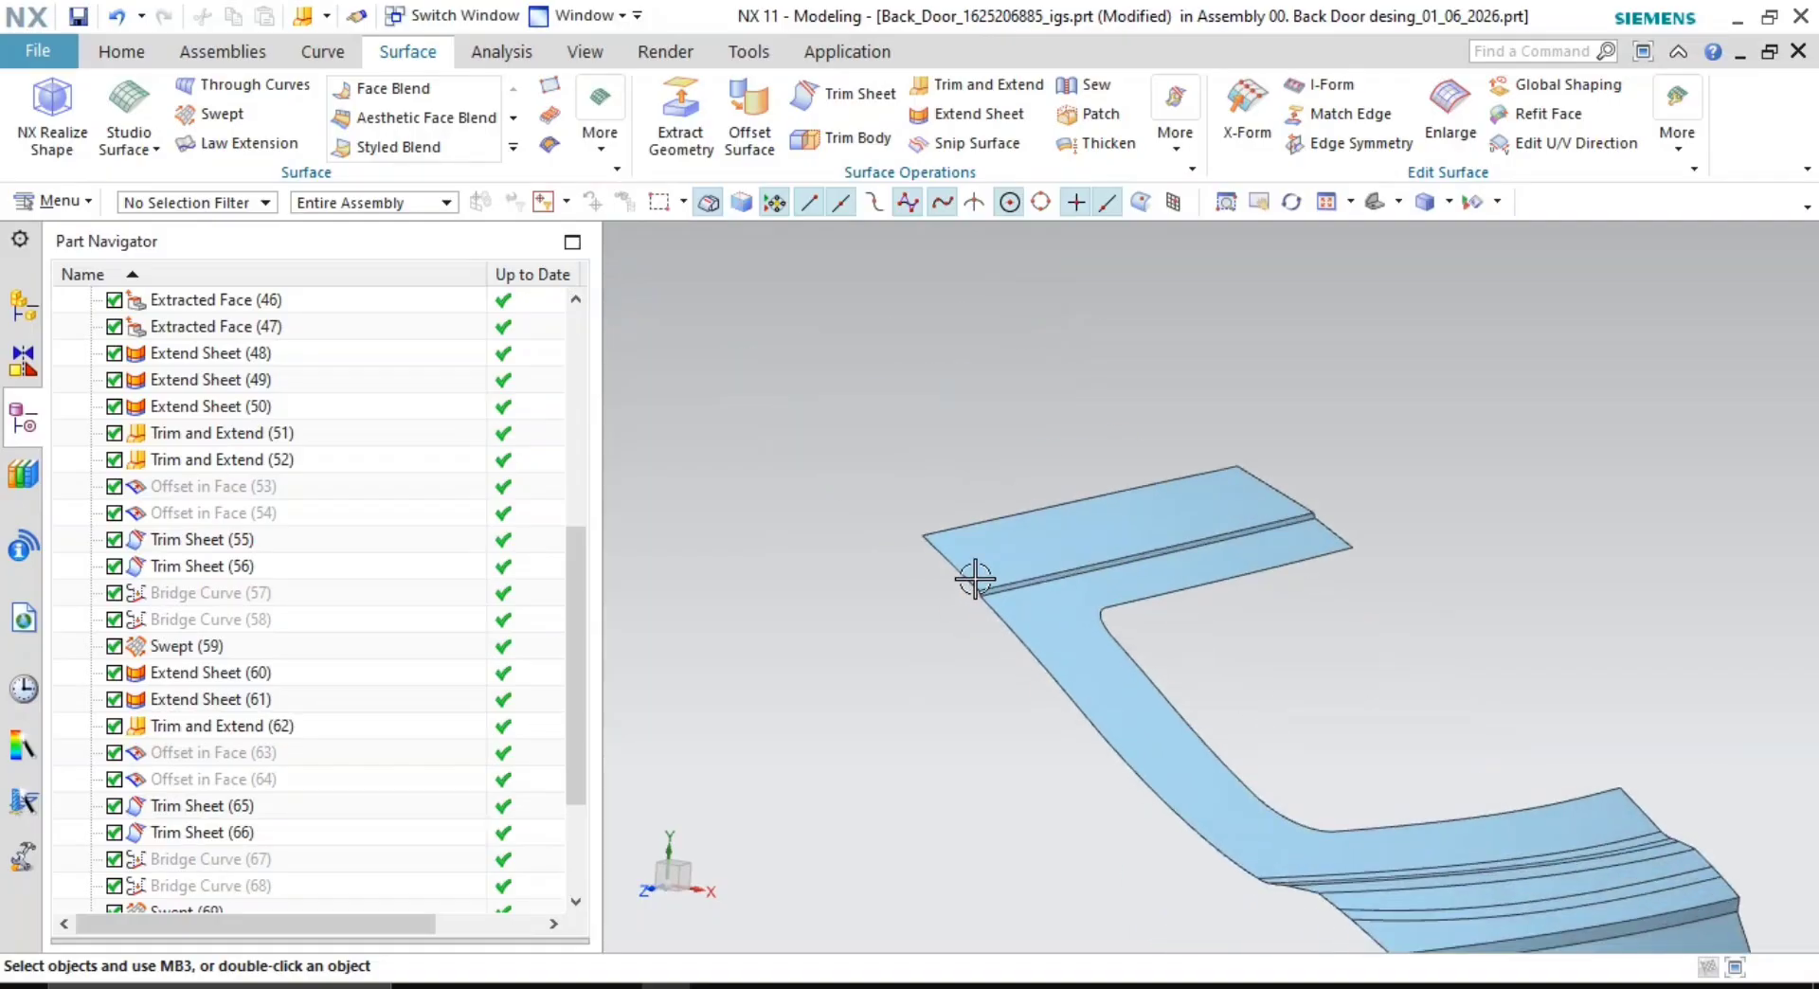
scroll(975, 578, down, 3)
scroll(970, 641, up, 3)
scroll(1247, 856, up, 2)
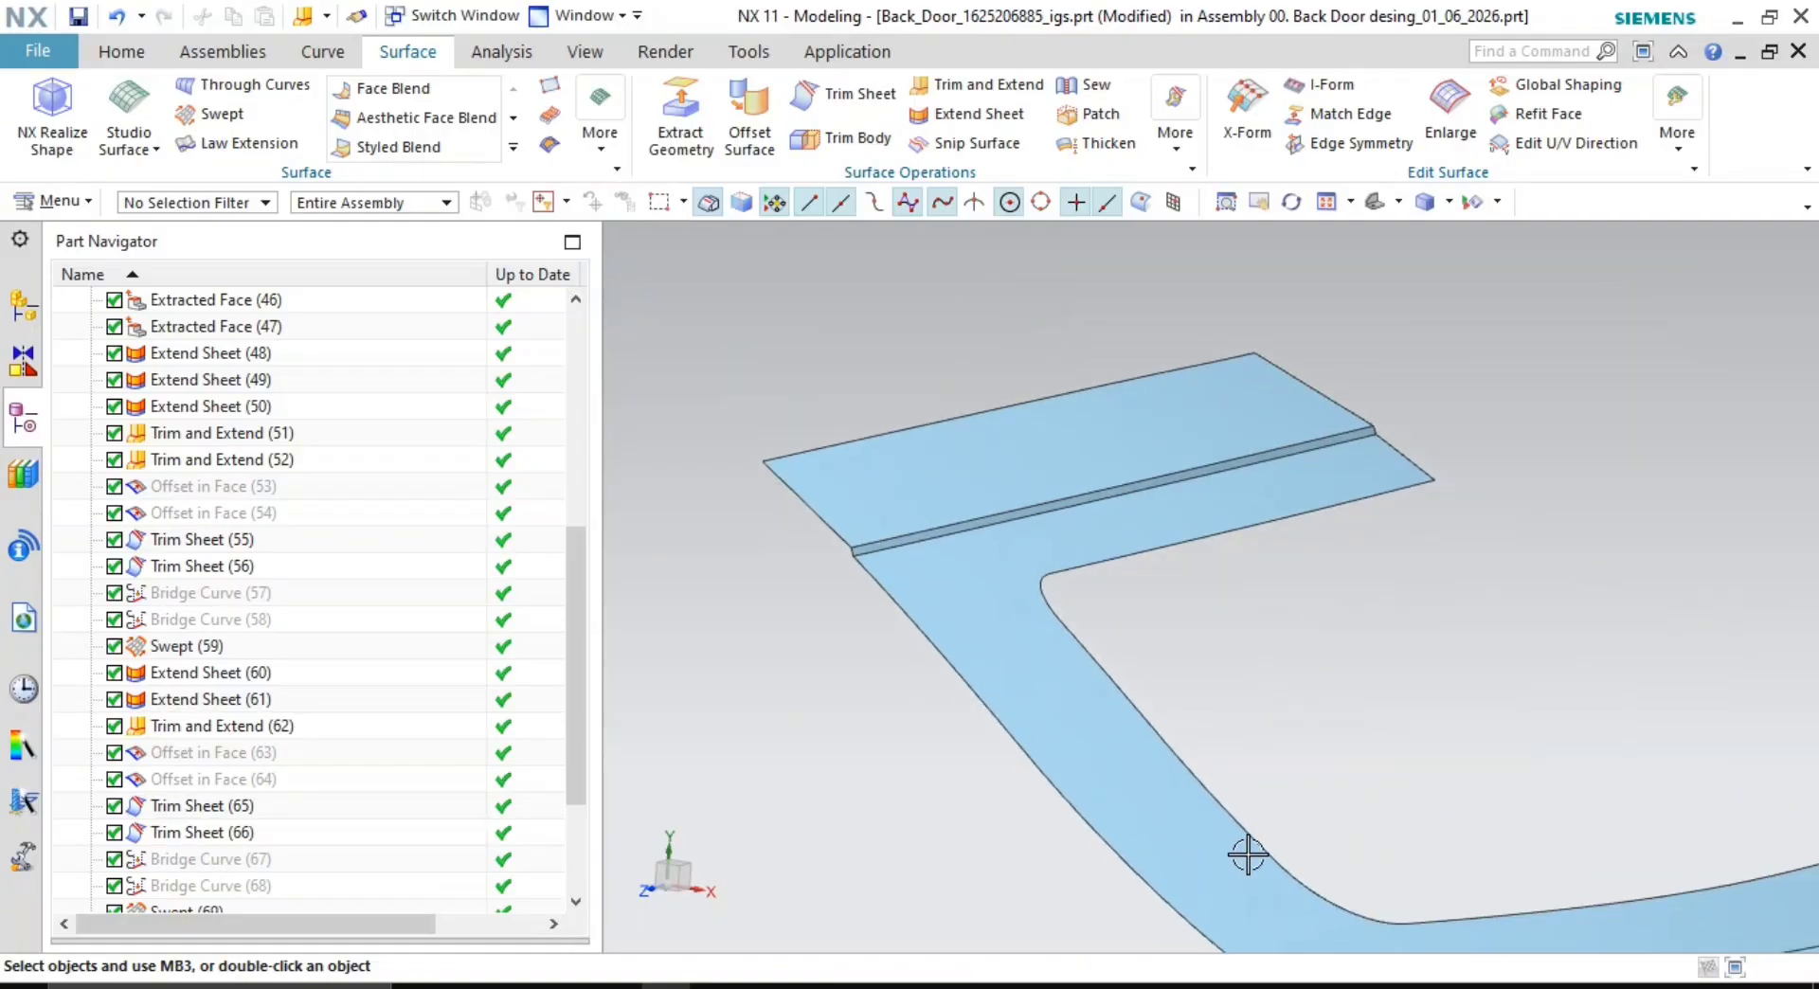
scroll(1248, 855, up, 3)
shift+middle_drag(1248, 856, 1258, 637)
scroll(1260, 615, down, 3)
middle_drag(1275, 556, 1231, 517)
shift+middle_drag(1309, 556, 1343, 610)
scroll(1300, 550, down, 2)
shift+middle_drag(1259, 487, 1322, 616)
shift+middle_drag(1117, 540, 1147, 654)
mouse_move(1148, 530)
middle_down()
mouse_move(1156, 583)
mouse_move(1165, 552)
middle_up()
shift+middle_drag(1463, 644, 1308, 679)
shift+middle_drag(1373, 587, 1423, 758)
middle_drag(1283, 606, 1278, 680)
scroll(1299, 642, down, 1)
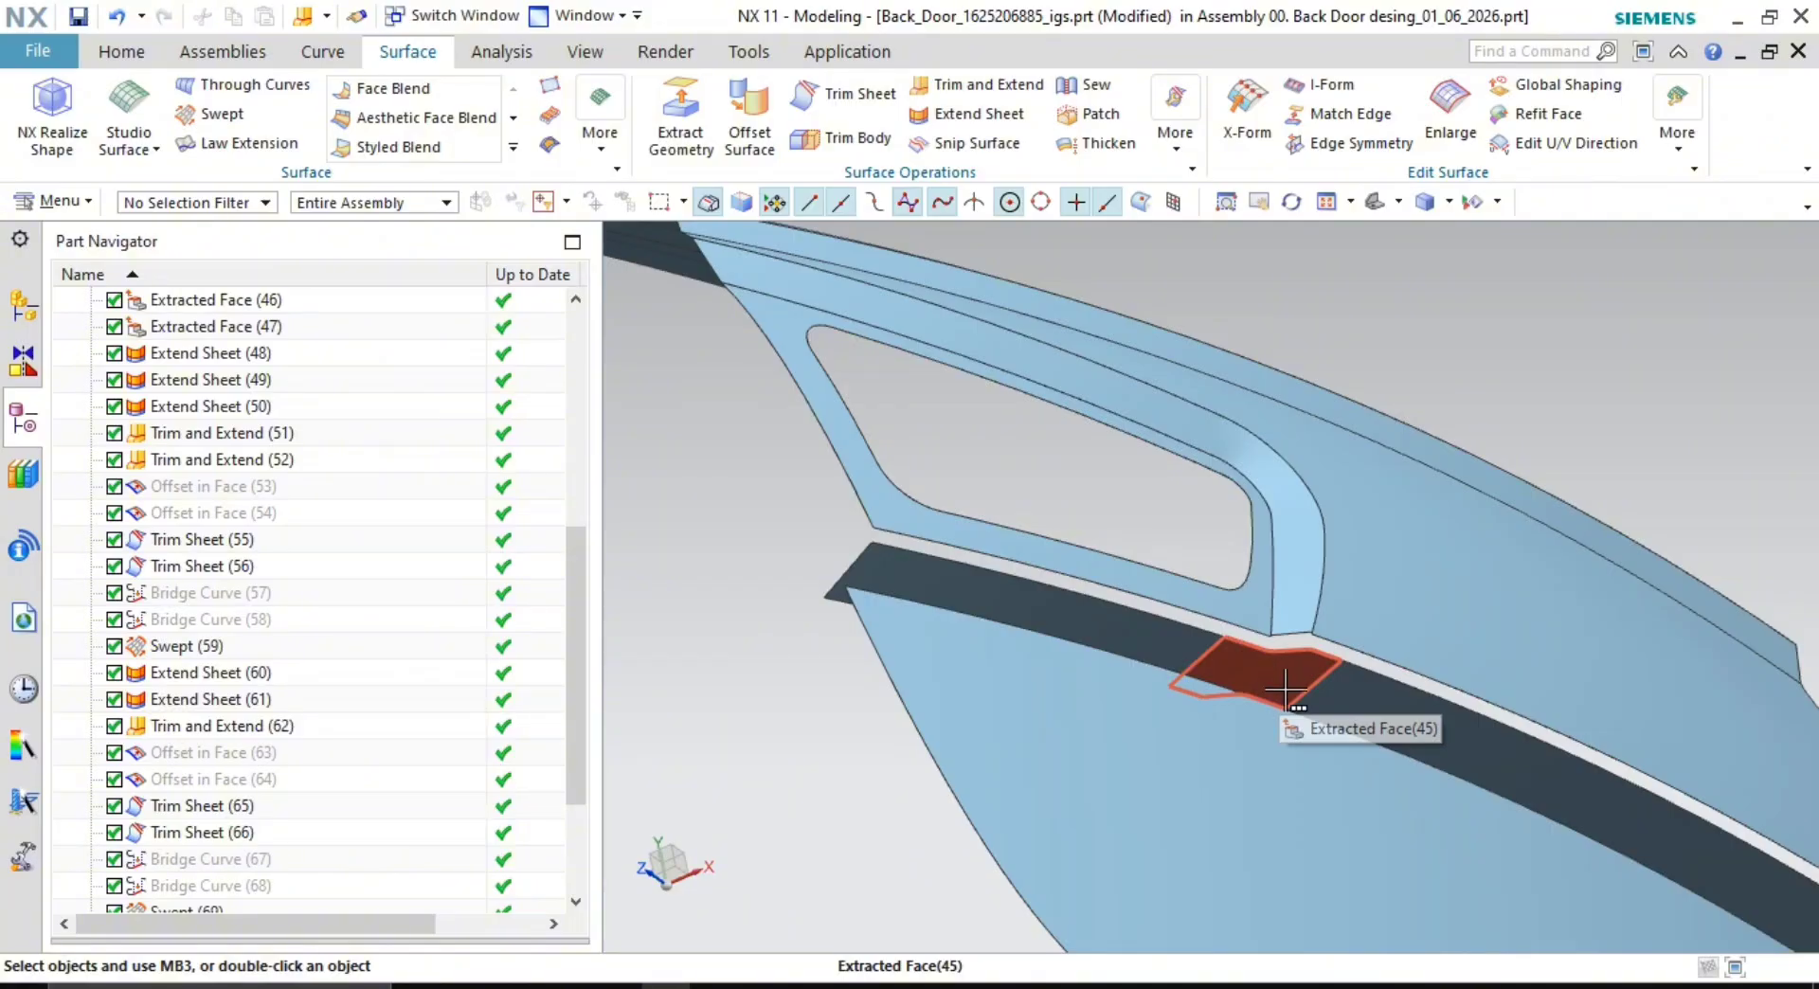
scroll(1279, 668, down, 1)
shift+middle_drag(1267, 625, 1079, 564)
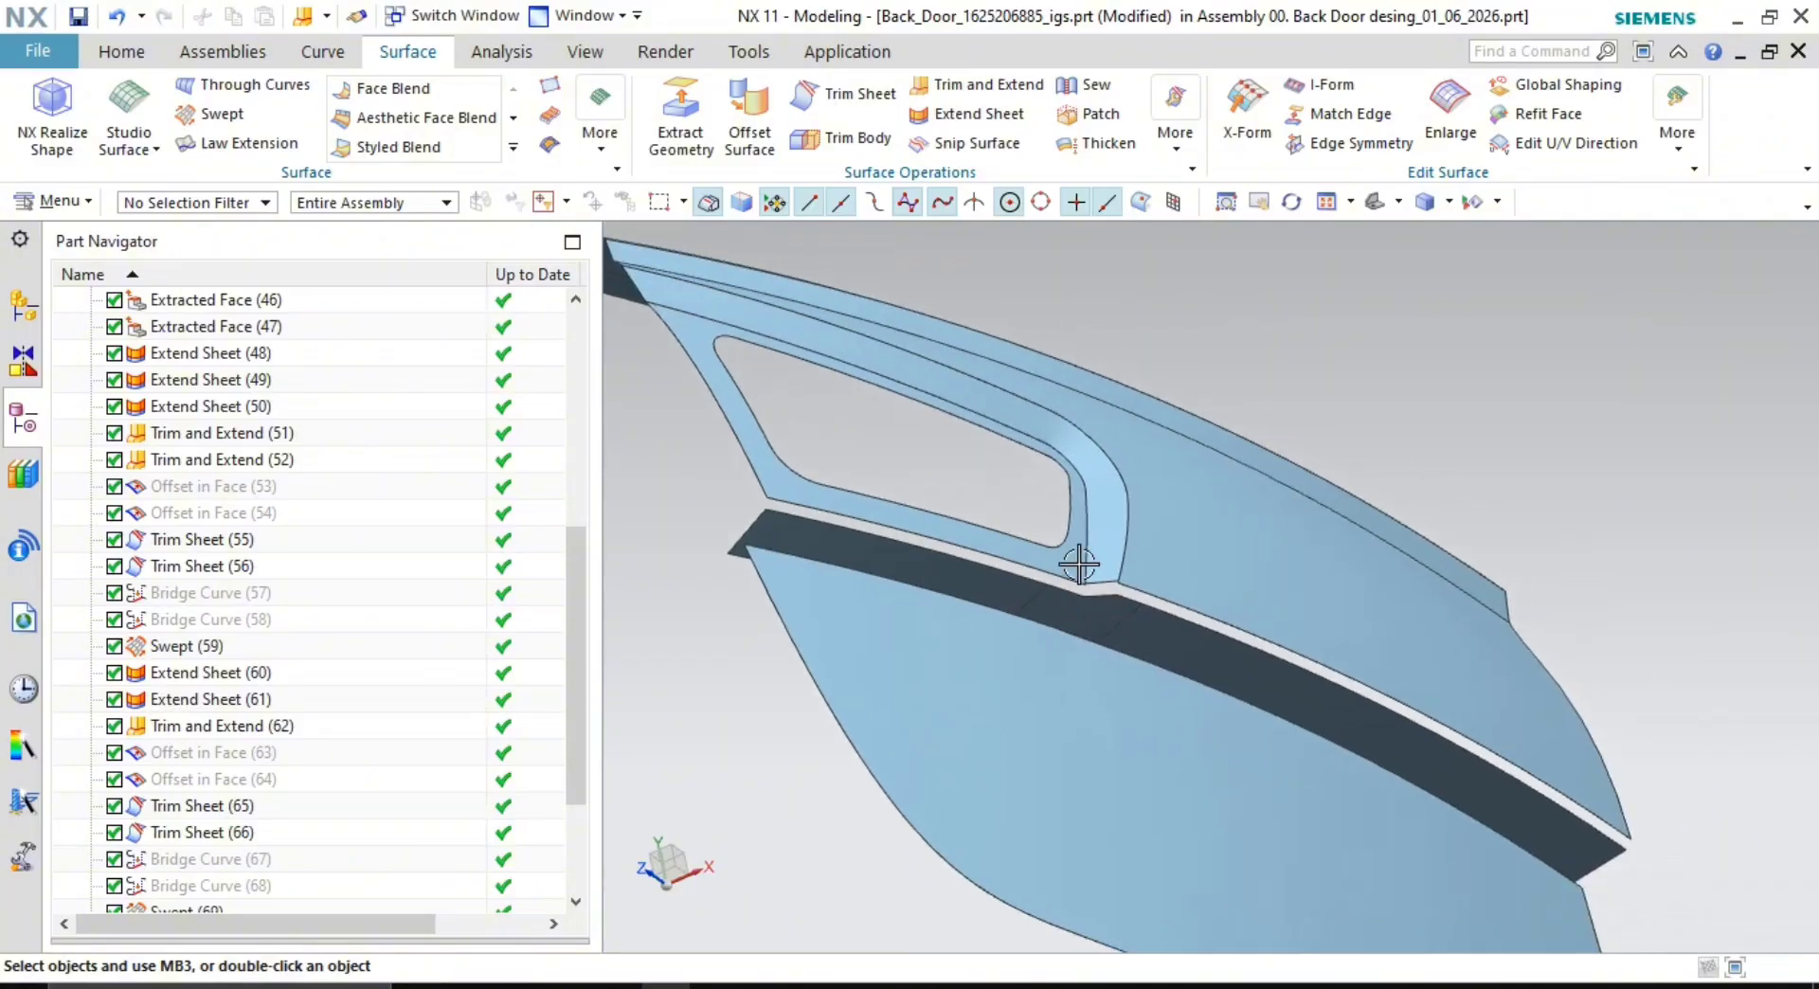
- Sew the small patch face and band face onto the dark band target sheet
click(1094, 85)
click(970, 632)
scroll(998, 551, up, 2)
click(1206, 644)
shift+middle_drag(1206, 644, 974, 642)
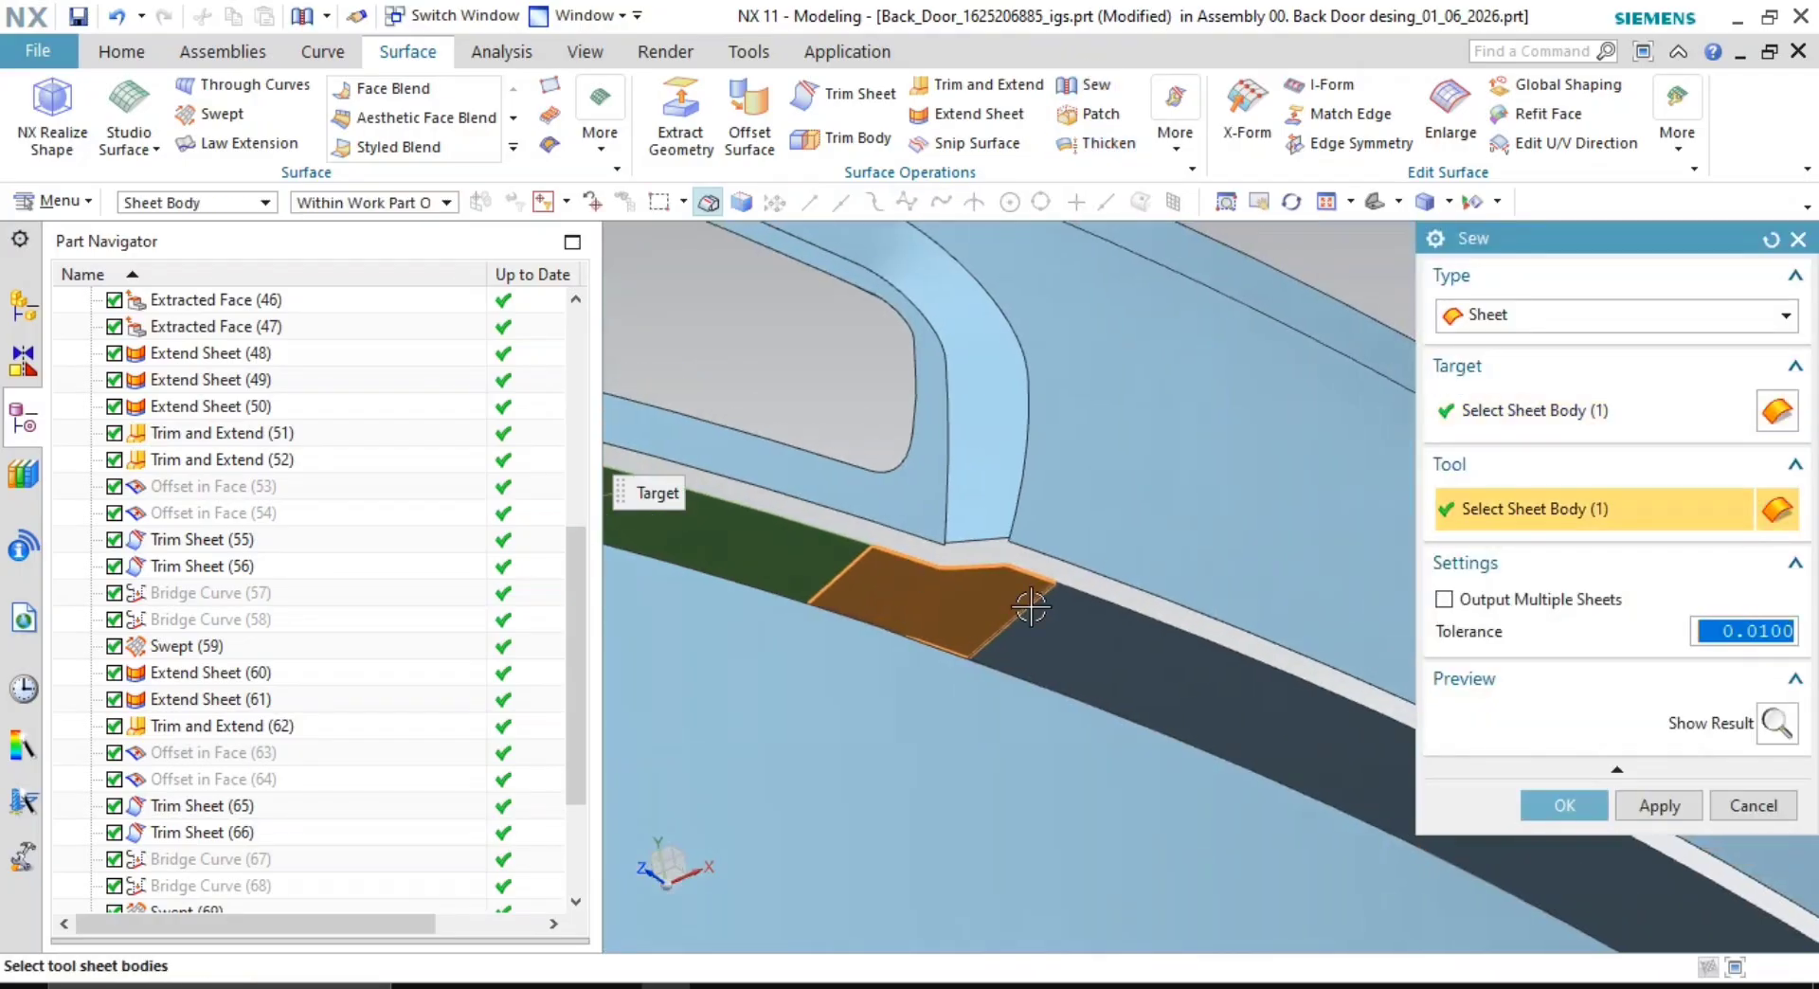
click(1037, 611)
click(1598, 812)
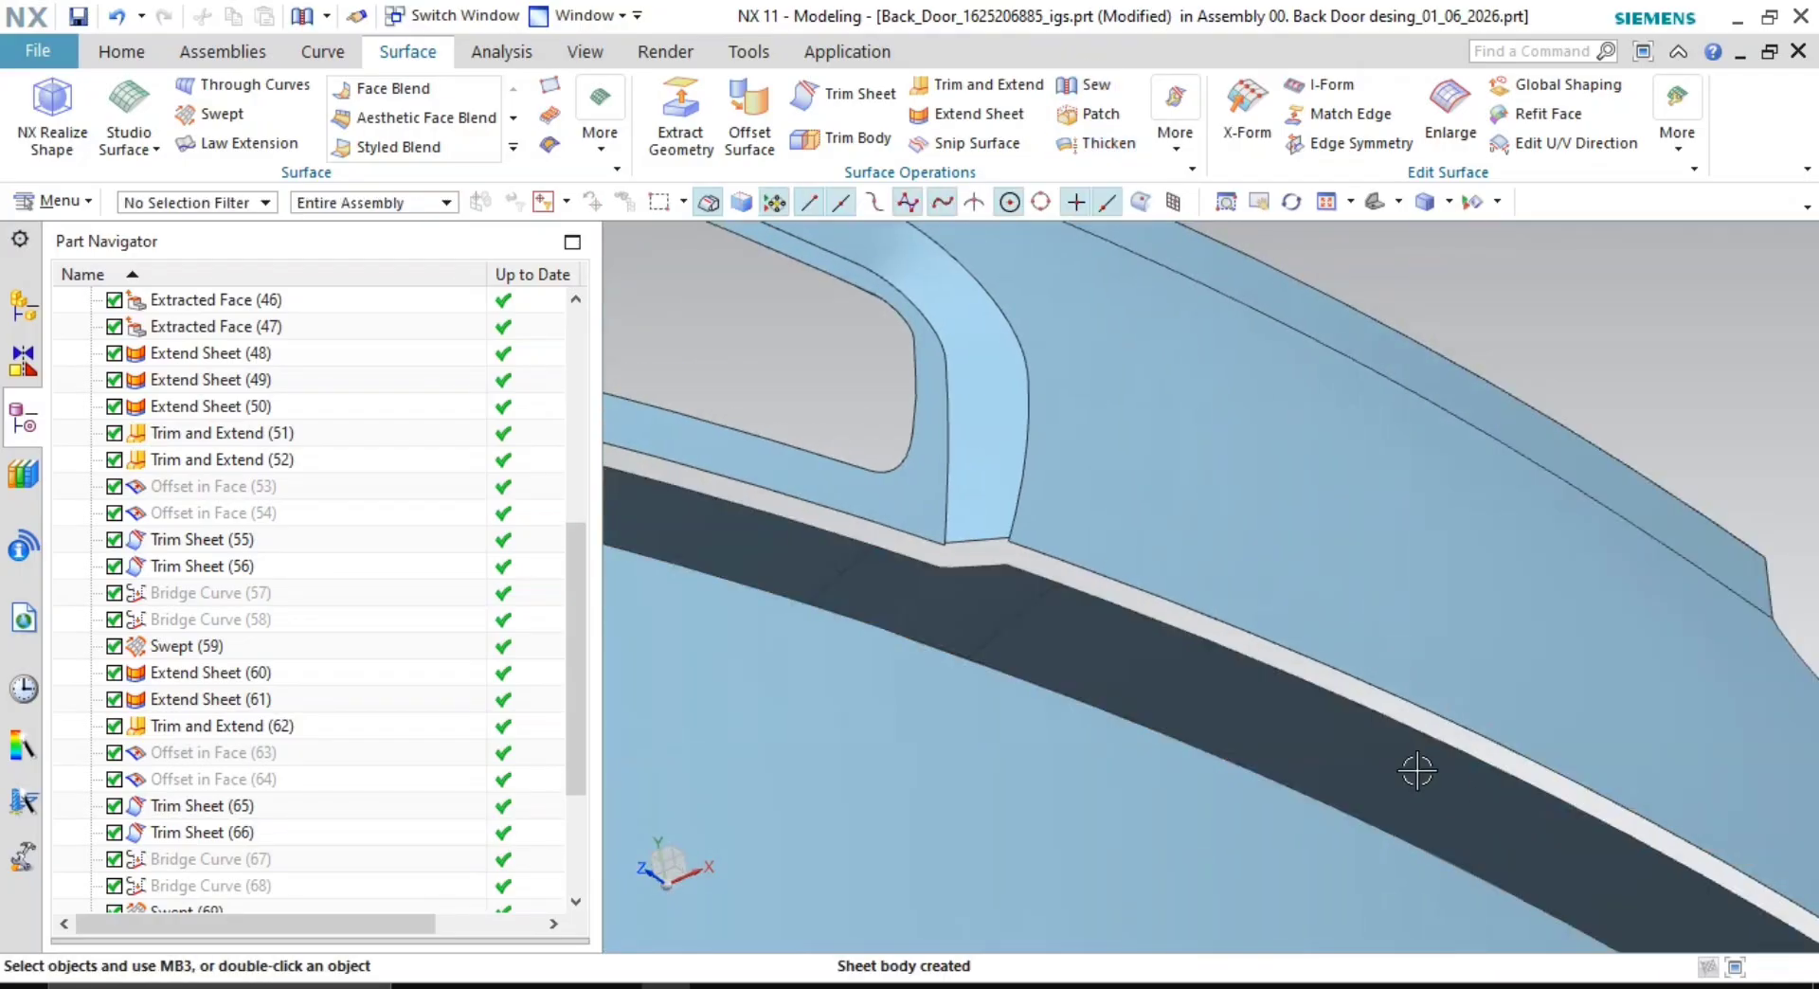
- Bring the roof flange into view and start a Face Blend on it
scroll(1412, 763, down, 1)
scroll(1173, 524, up, 2)
shift+middle_drag(1282, 613, 1146, 533)
scroll(1153, 560, down, 3)
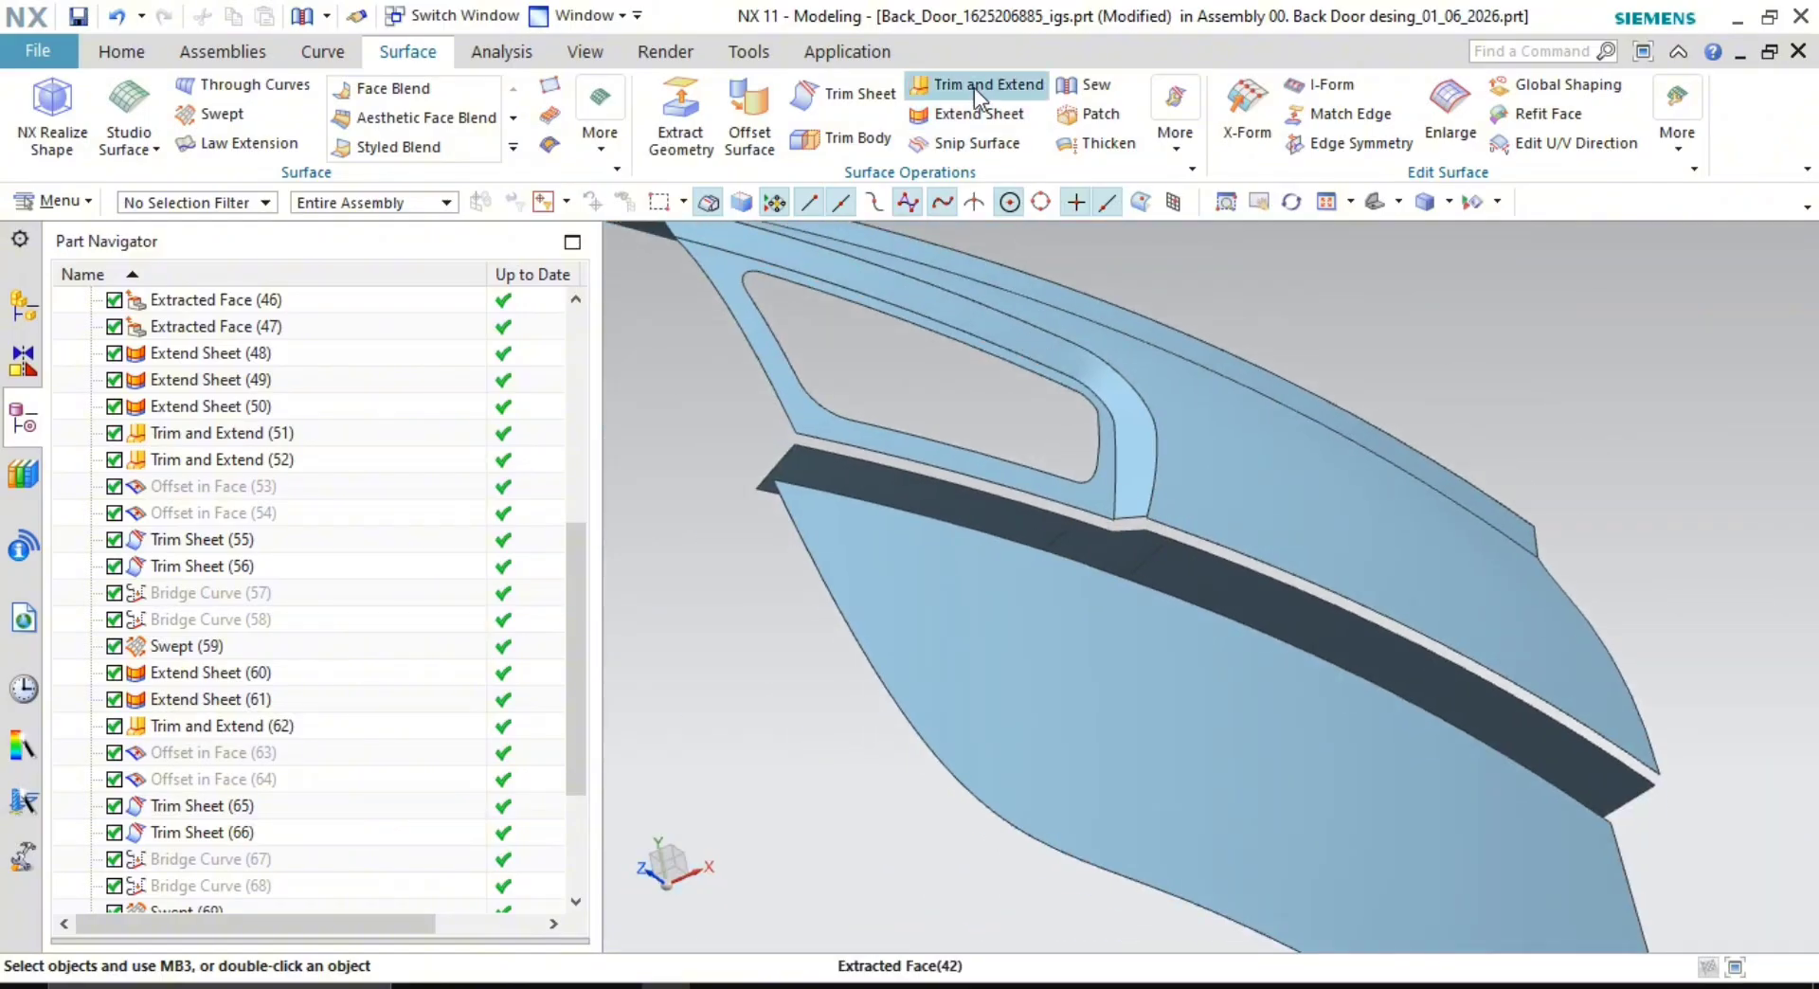
scroll(1106, 450, down, 5)
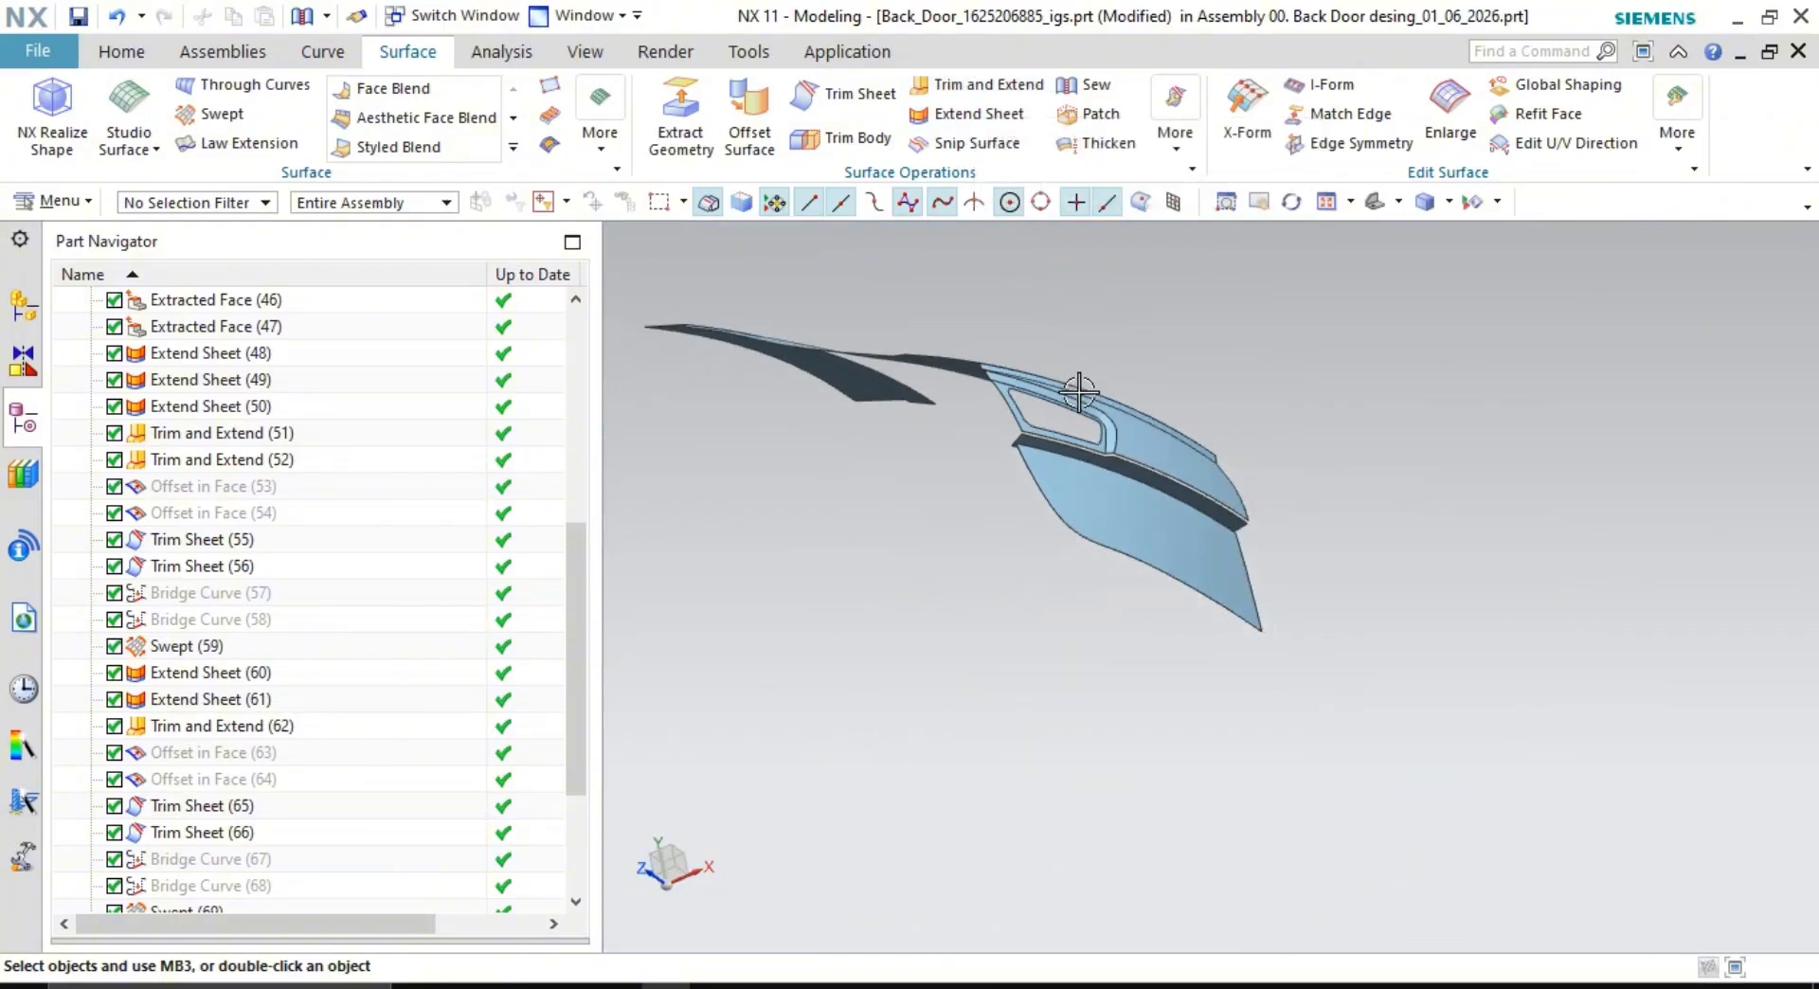
middle_drag(1080, 394, 1192, 582)
scroll(961, 436, up, 2)
shift+middle_drag(955, 438, 1171, 550)
scroll(1113, 550, up, 3)
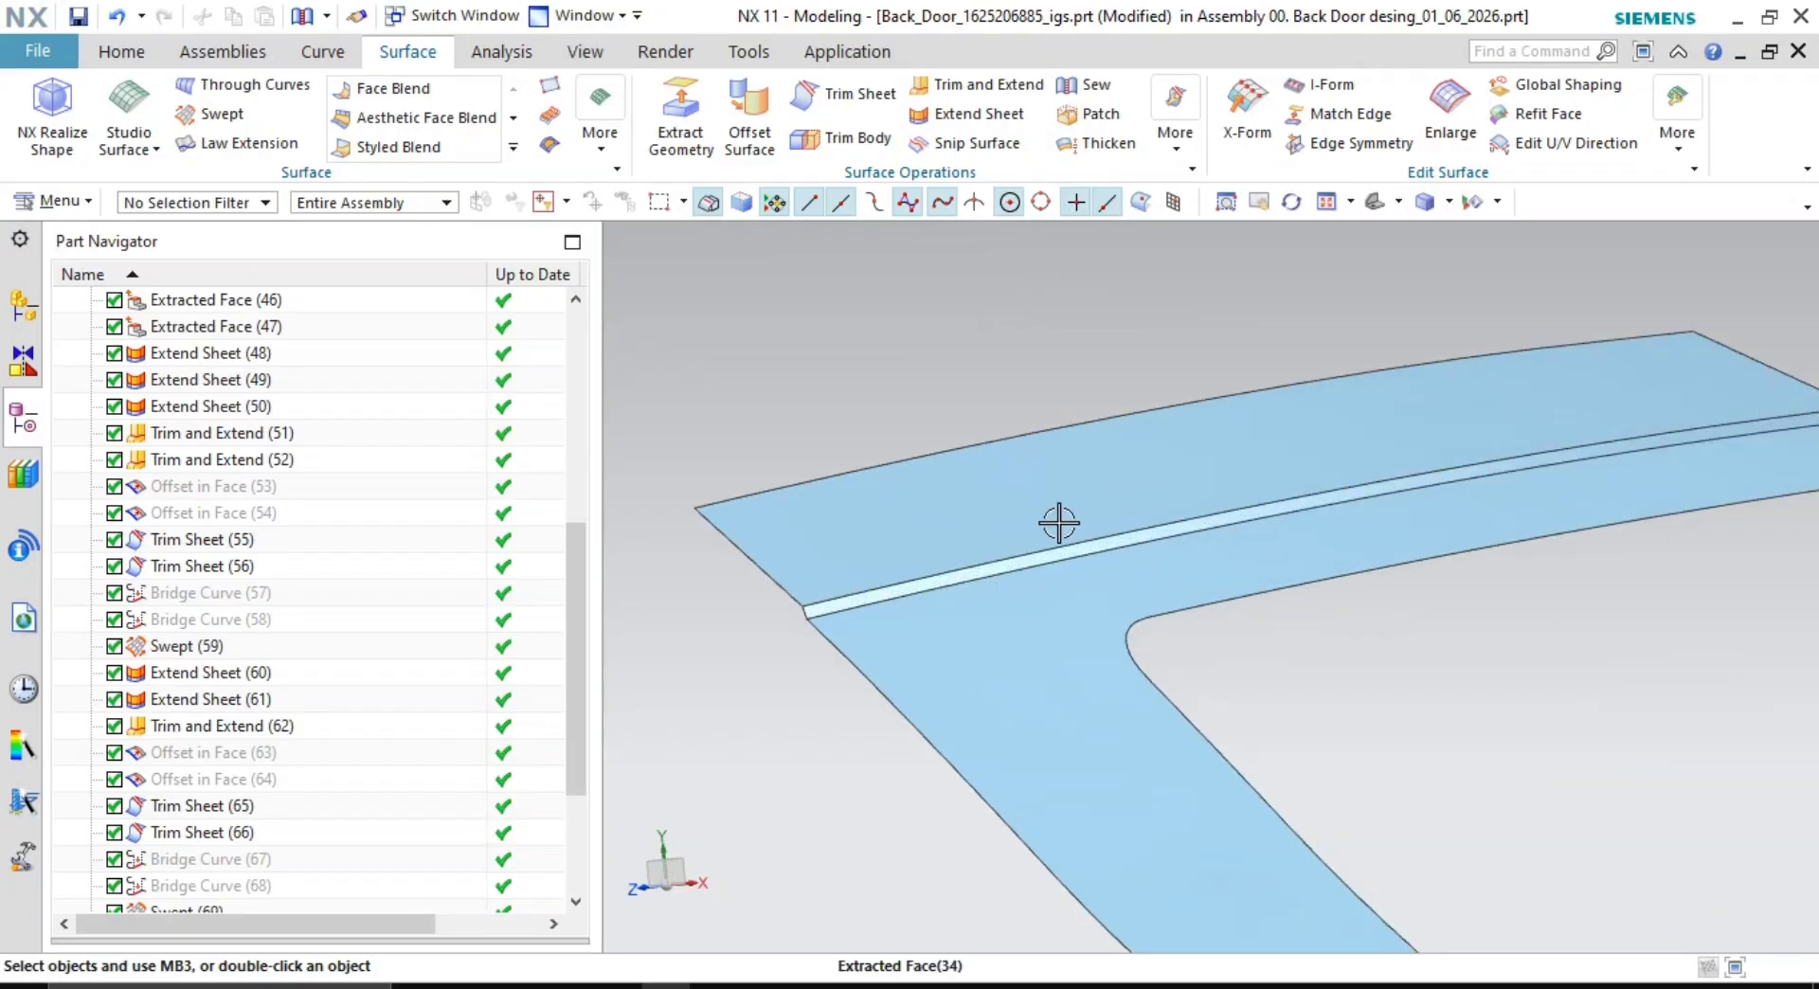
shift+middle_drag(1059, 524, 1082, 445)
scroll(1070, 470, up, 2)
scroll(1076, 547, up, 2)
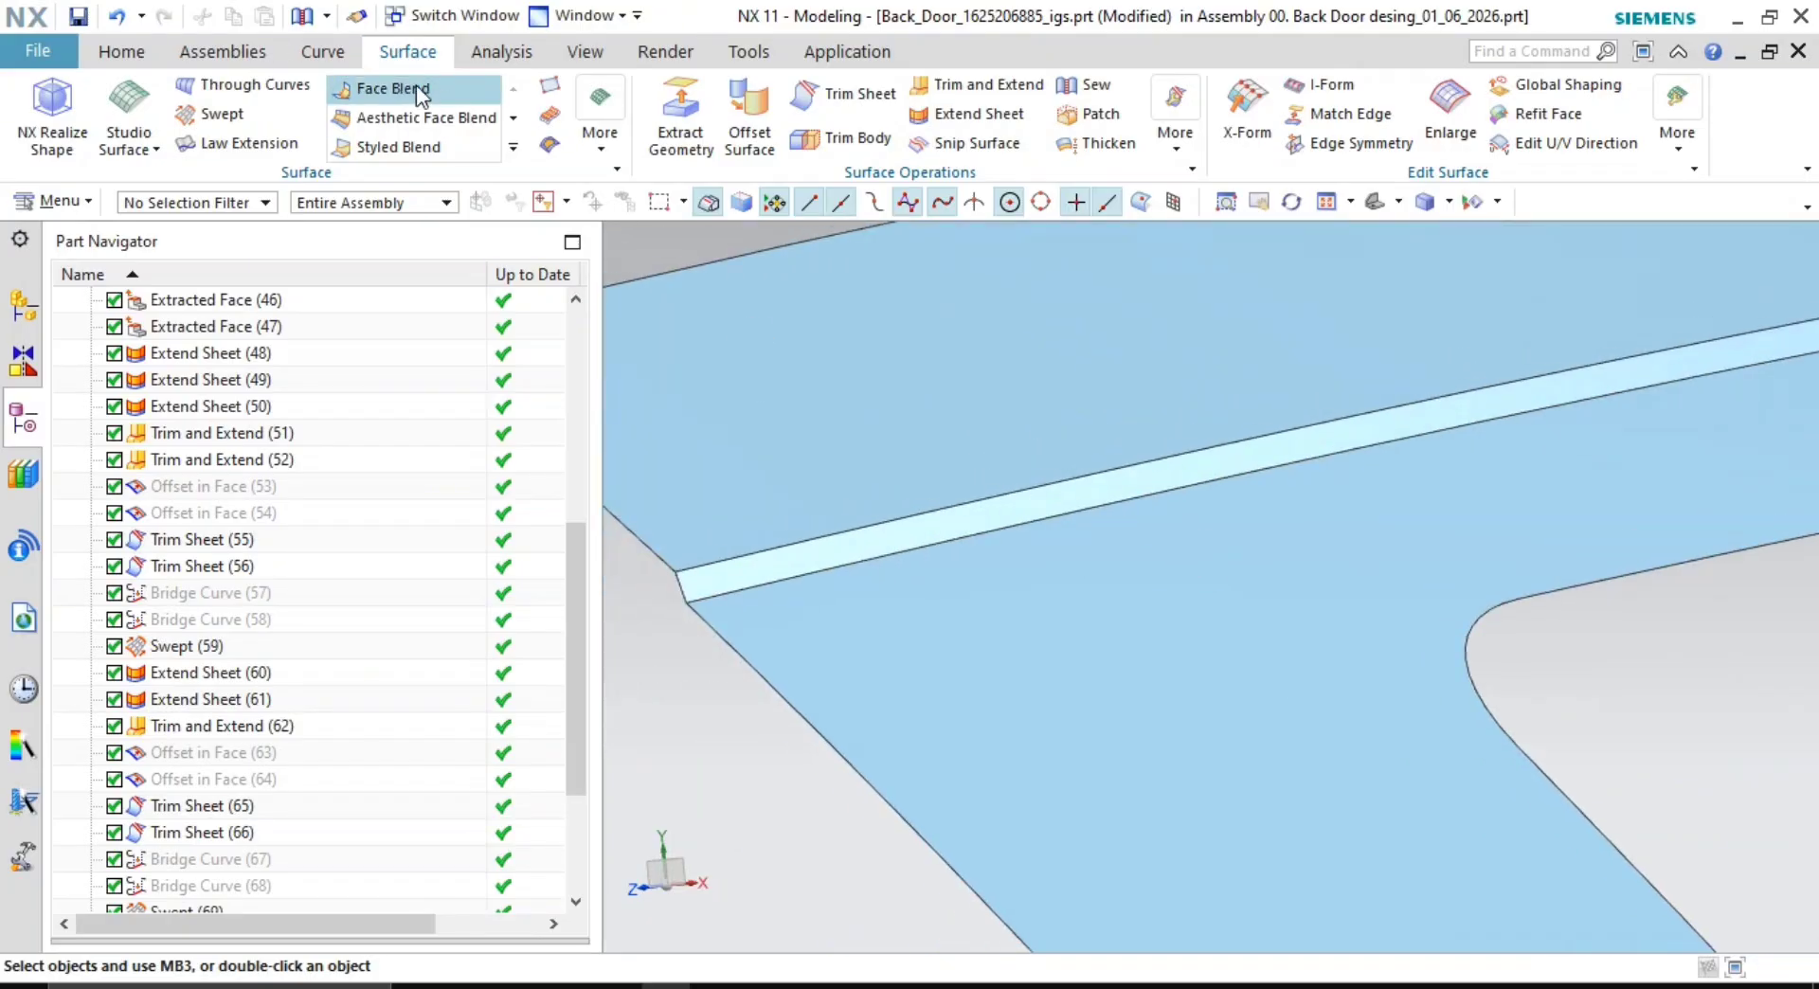
click(433, 87)
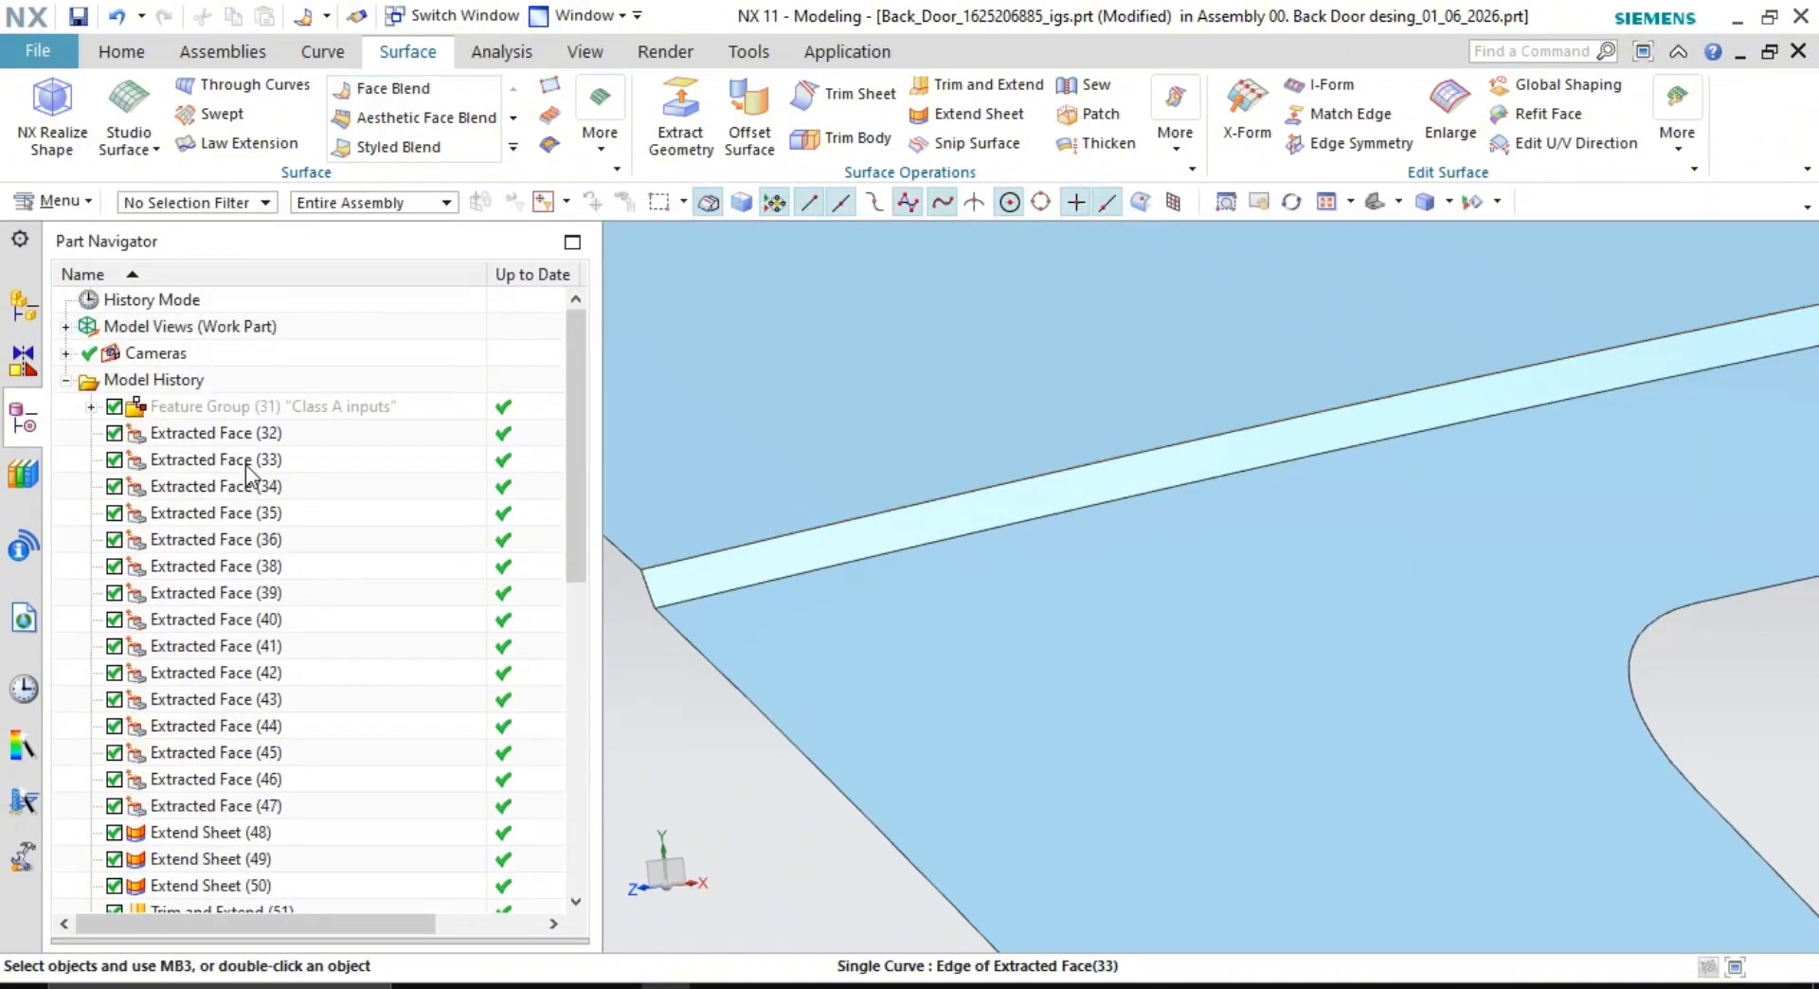
- Show the faces of the Class A inputs group
right_click(315, 417)
click(446, 179)
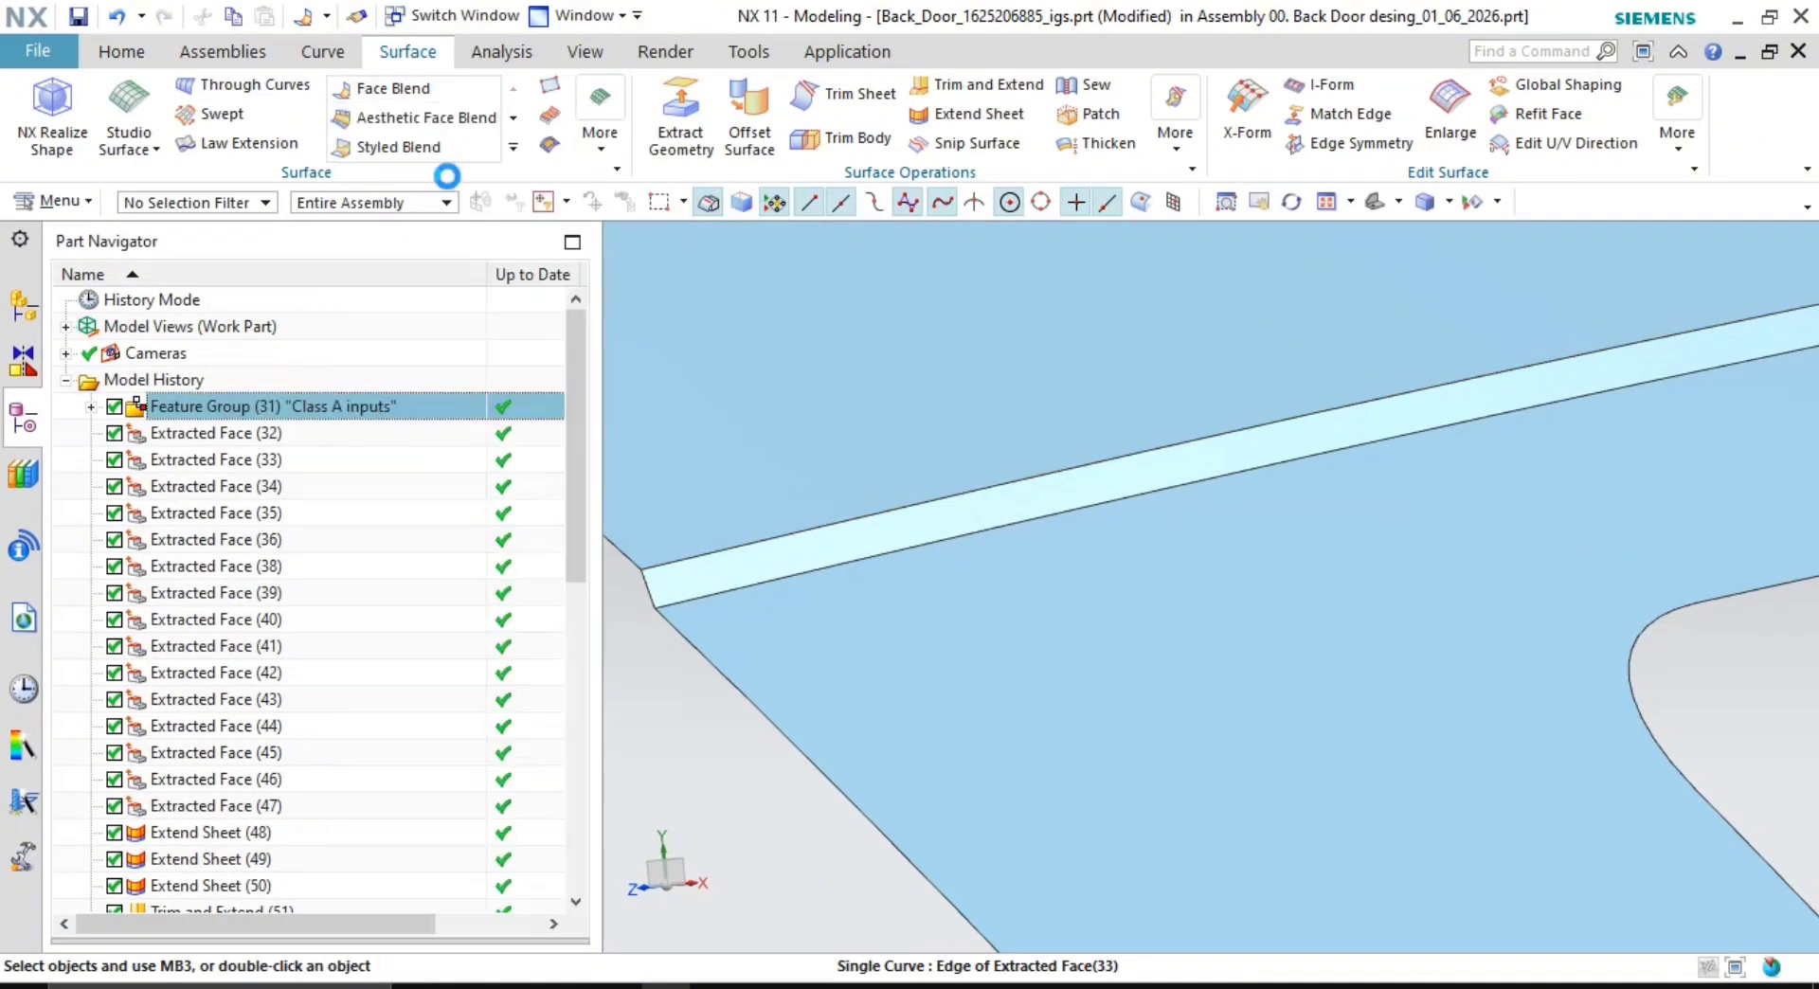
shift+middle_drag(648, 544, 813, 534)
- Group Extracted Face (32) through Sew (76) into a feature group named Class A-repair
click(201, 436)
scroll(204, 568, down, 9)
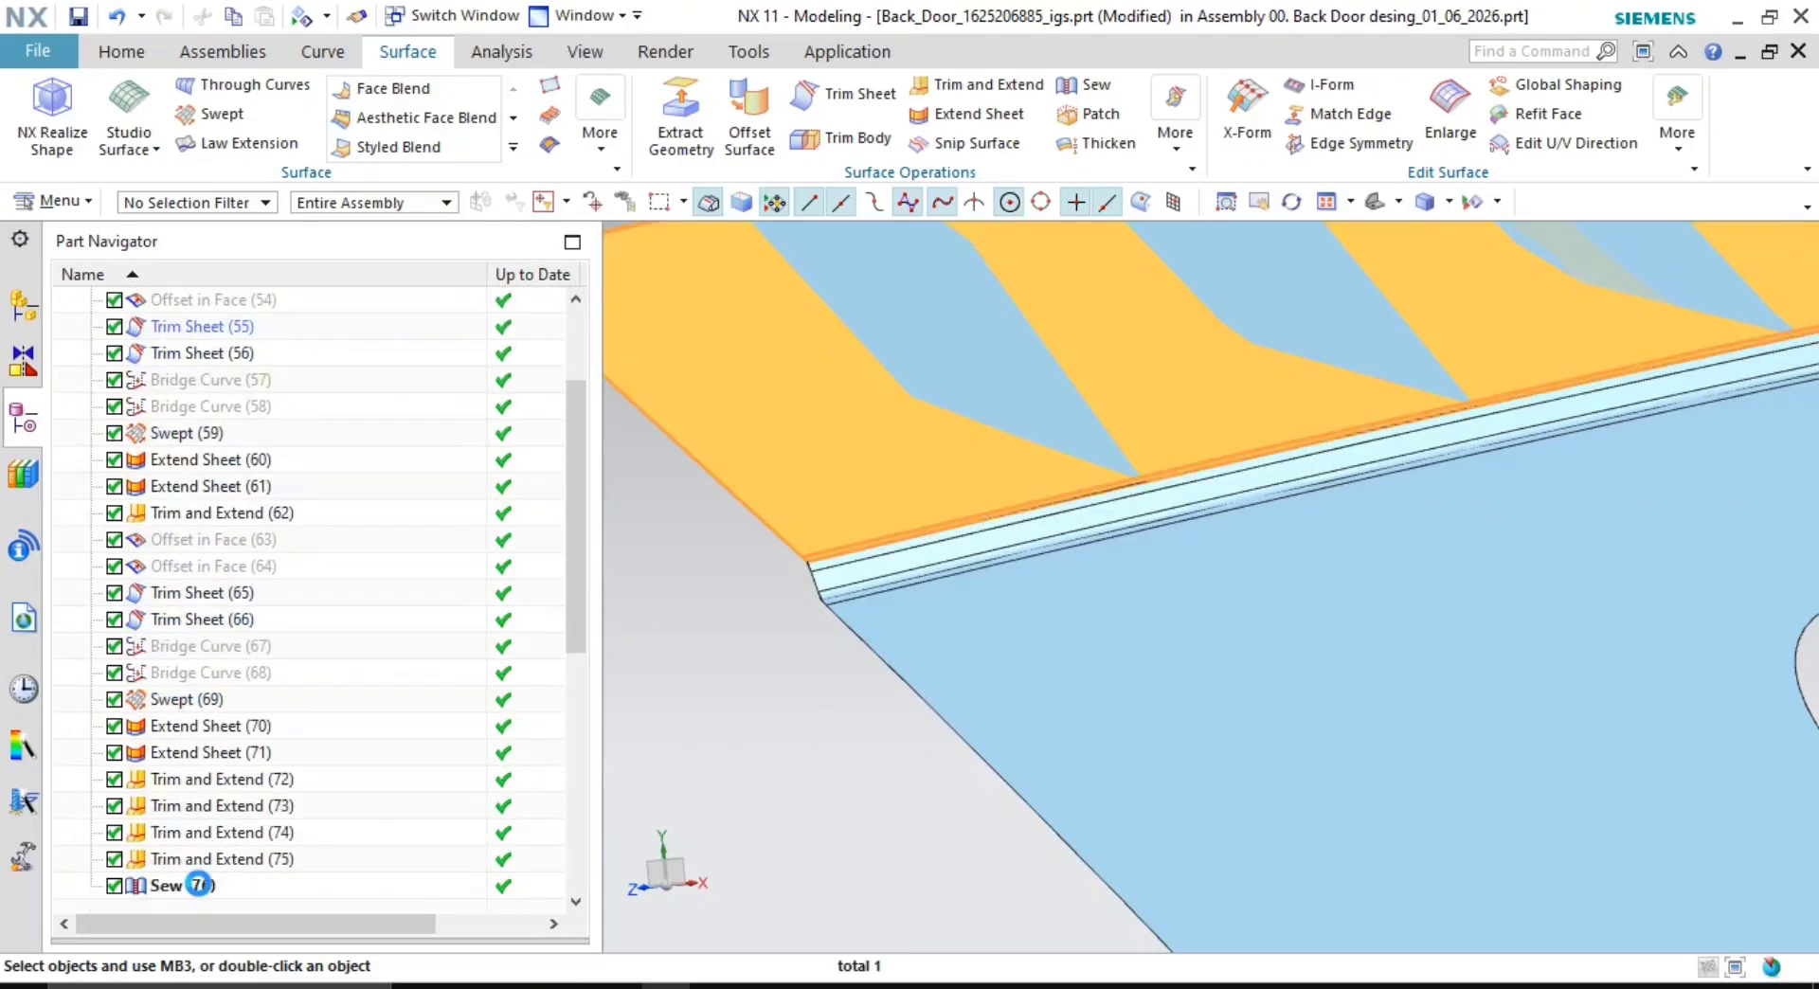
shift+click(202, 889)
right_click(199, 884)
click(290, 636)
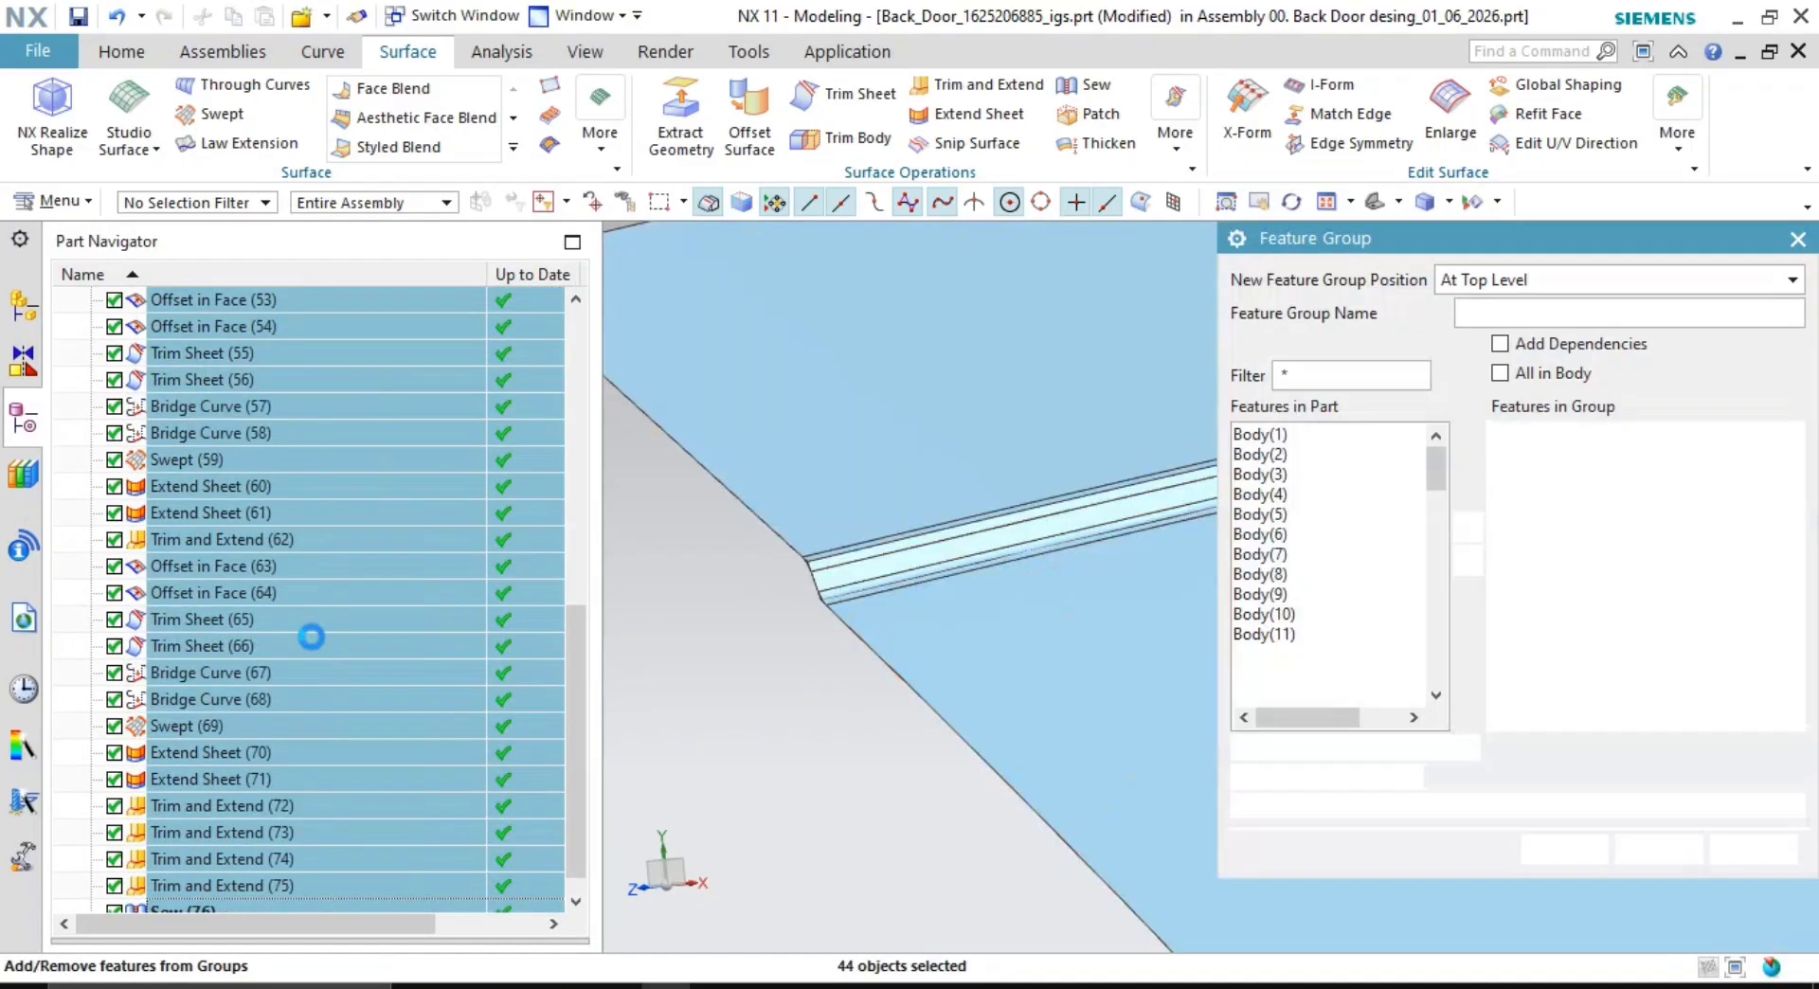
text(Class A-repair)
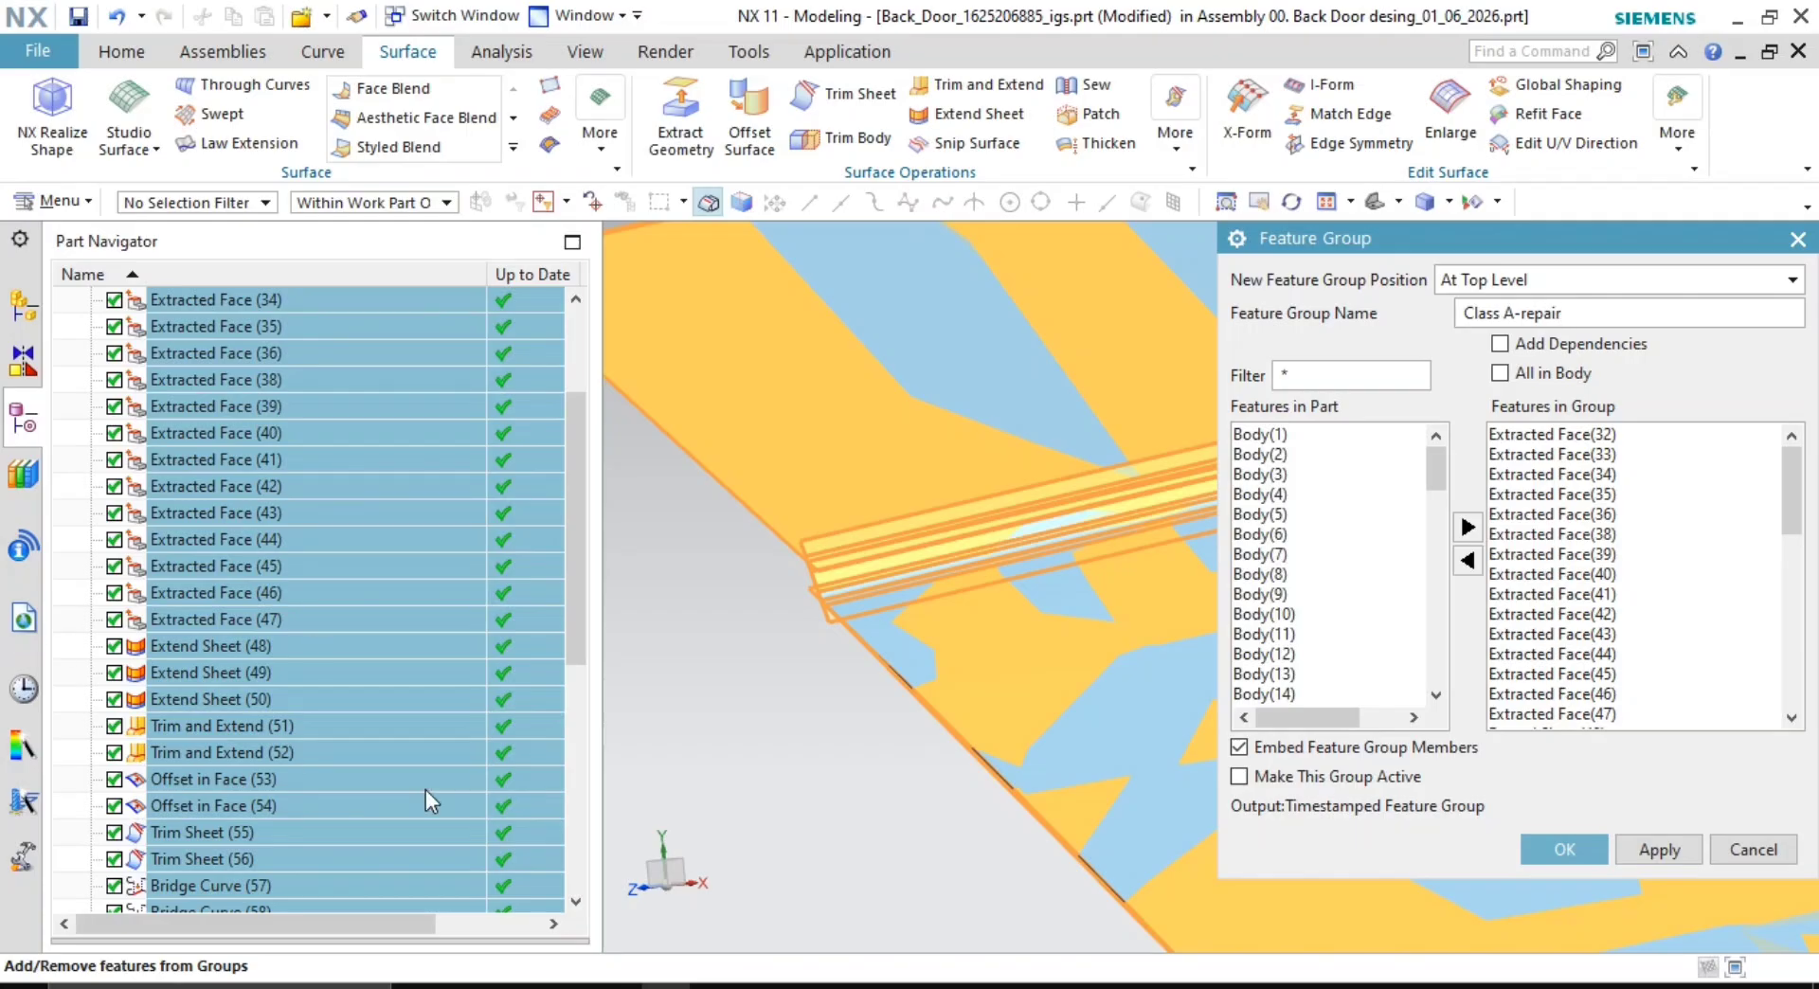
middle_click(772, 857)
- Hide the Class A-repair group and frame the end of the groove
click(386, 432)
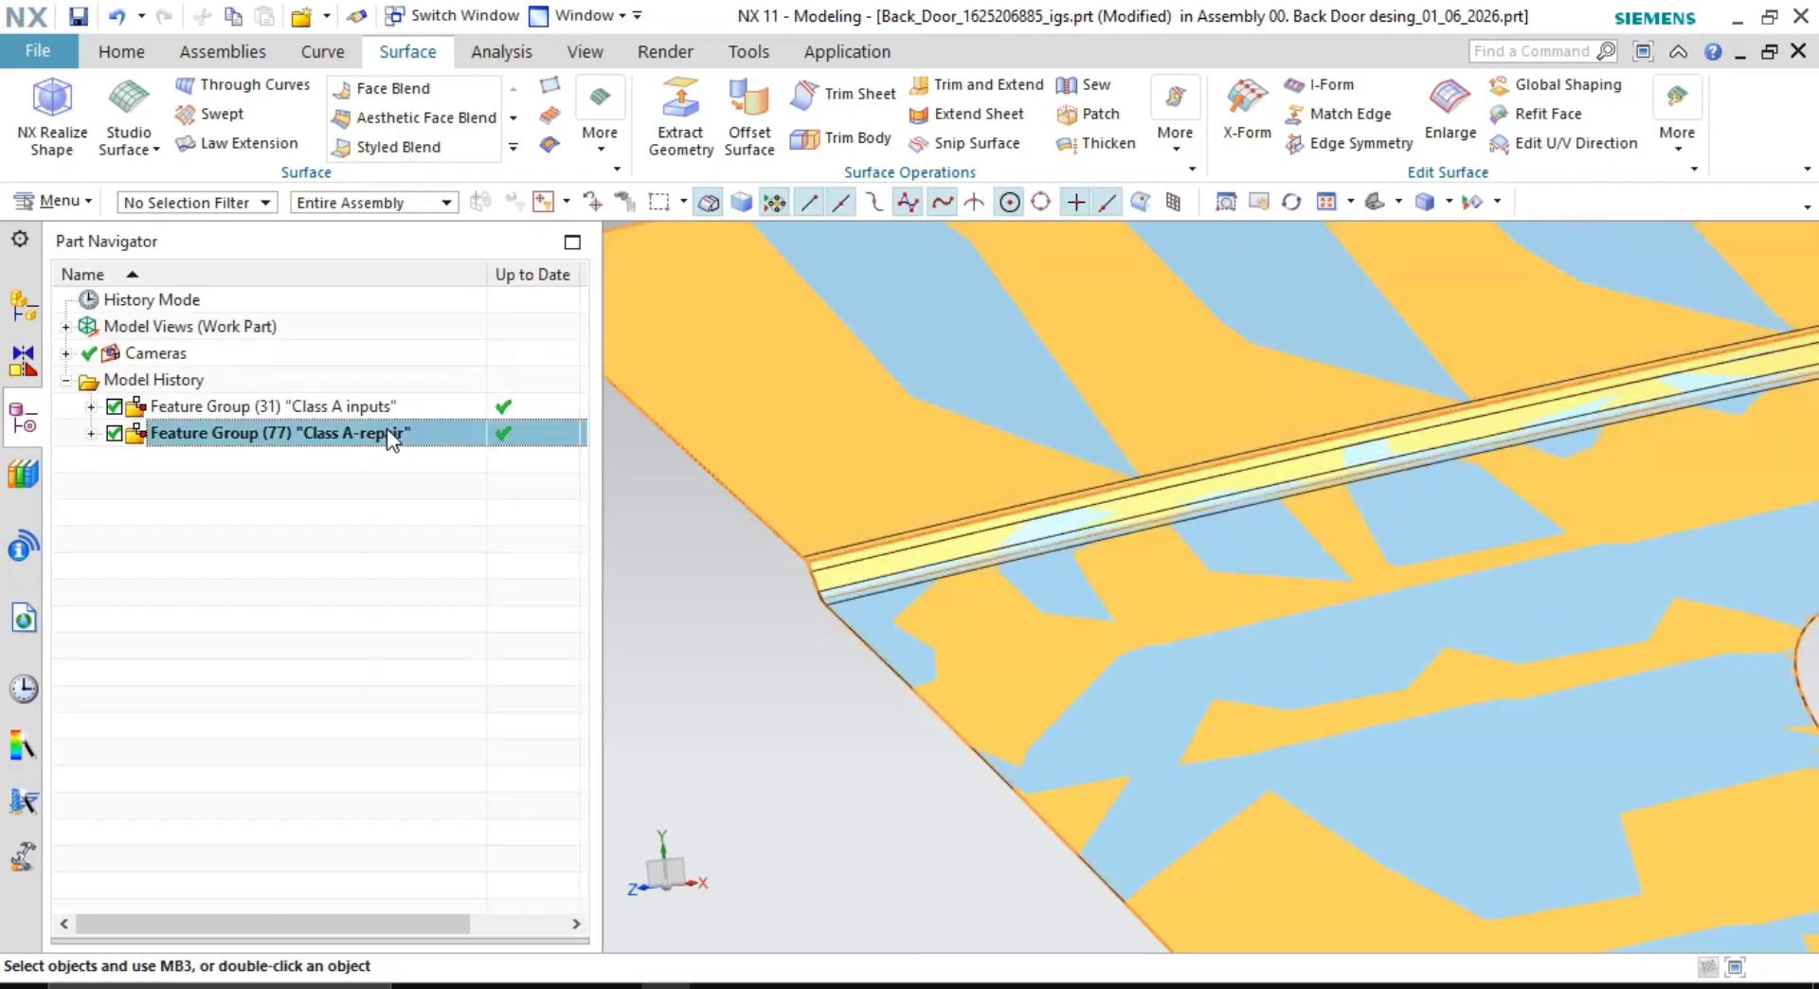
right_click(388, 432)
click(481, 140)
scroll(845, 583, up, 4)
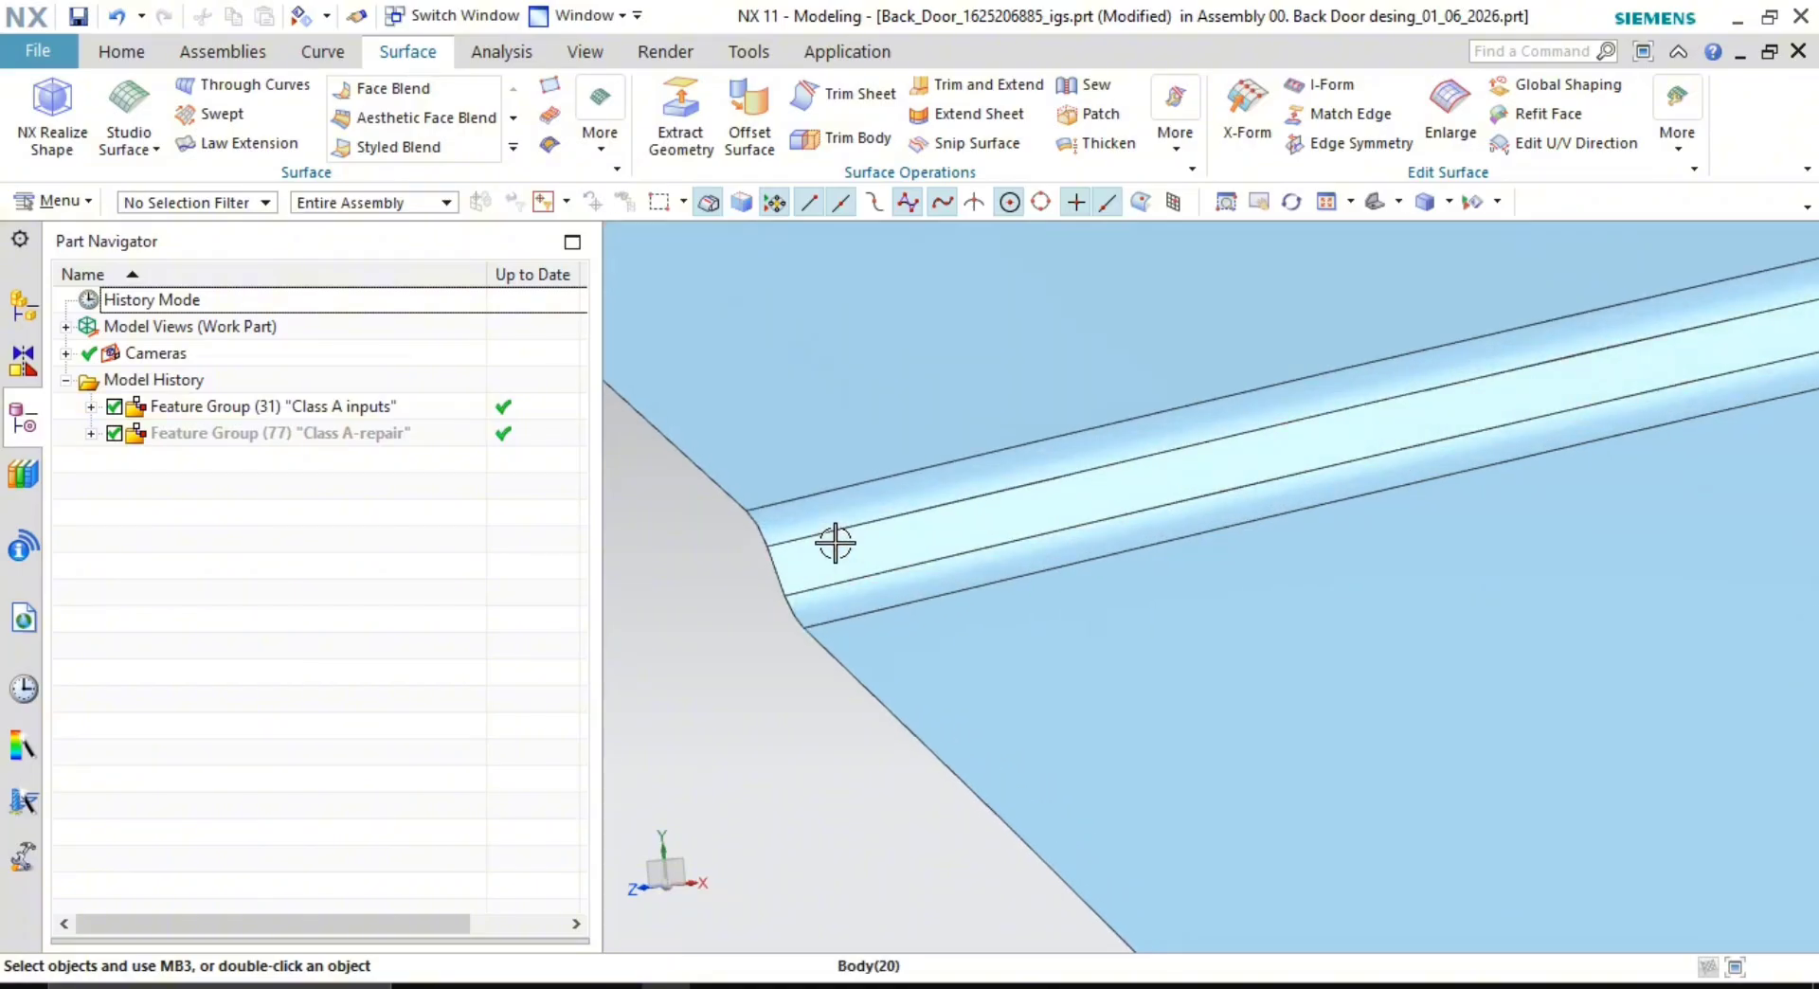
scroll(971, 552, up, 7)
shift+middle_drag(805, 565, 1023, 484)
scroll(1012, 539, down, 2)
scroll(1031, 585, down, 1)
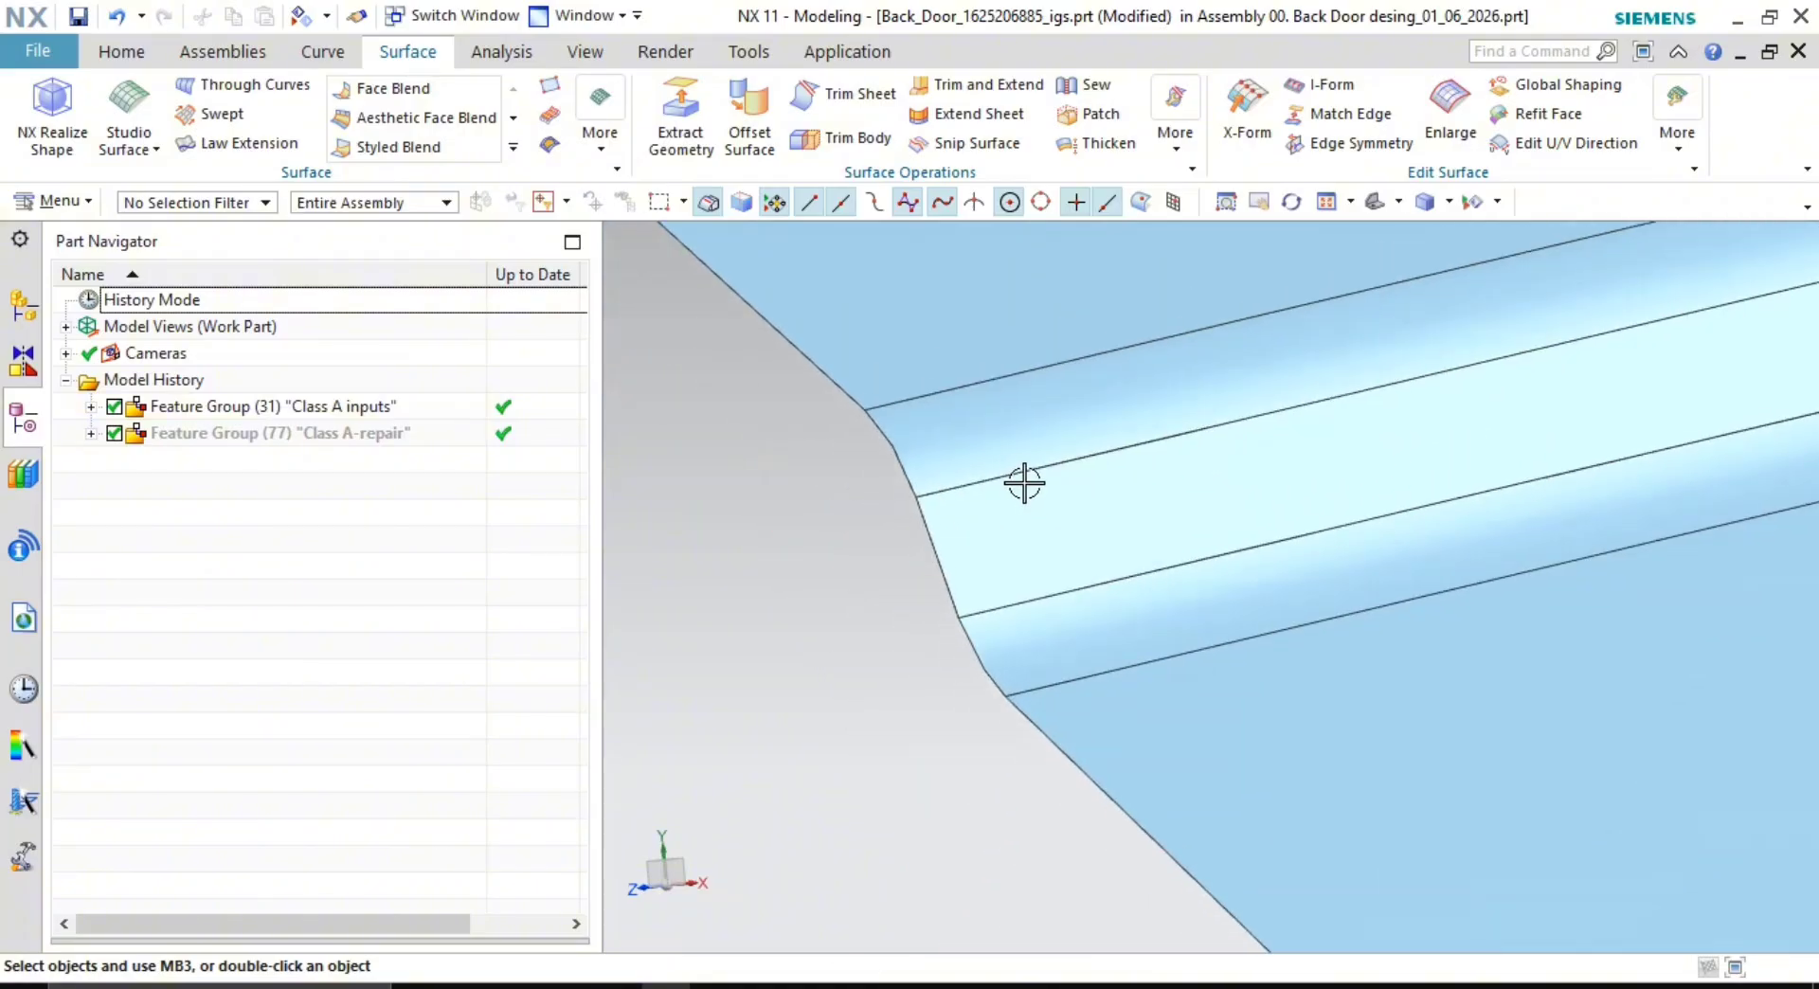
shift+middle_drag(1087, 661, 1050, 671)
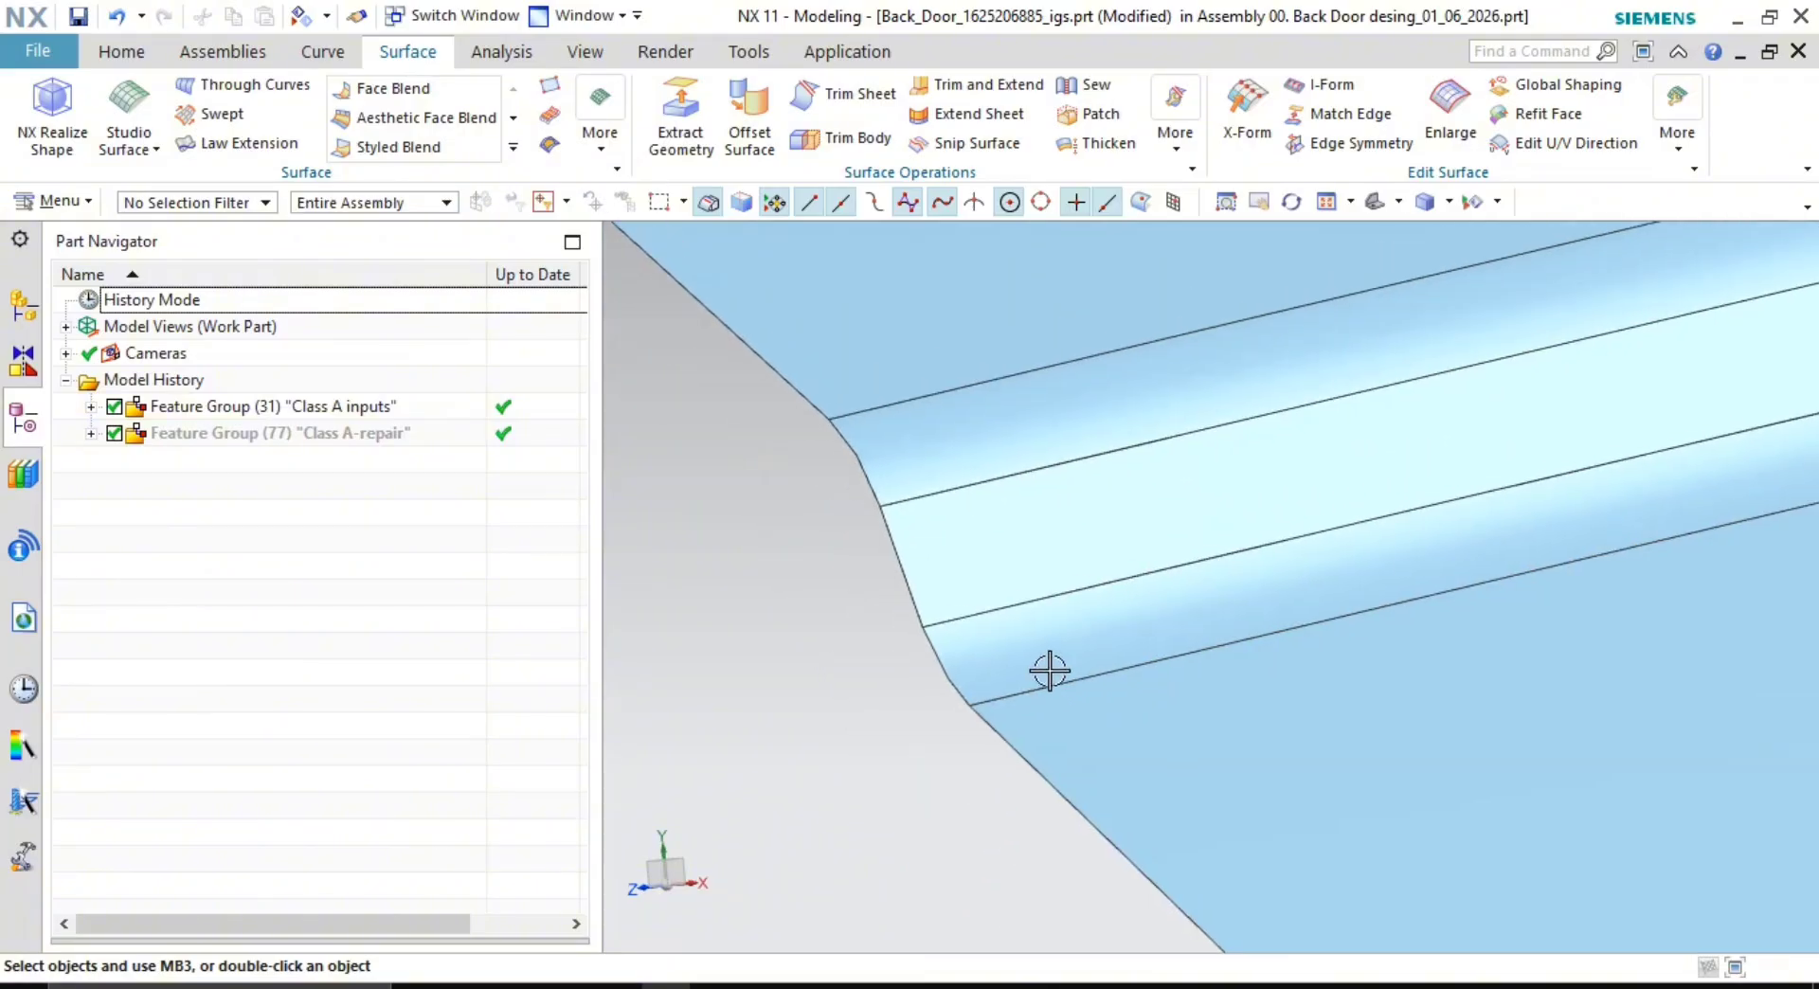
- Try Simple Radius, then use Local Radius on the groove faces to read 4 mm
click(481, 53)
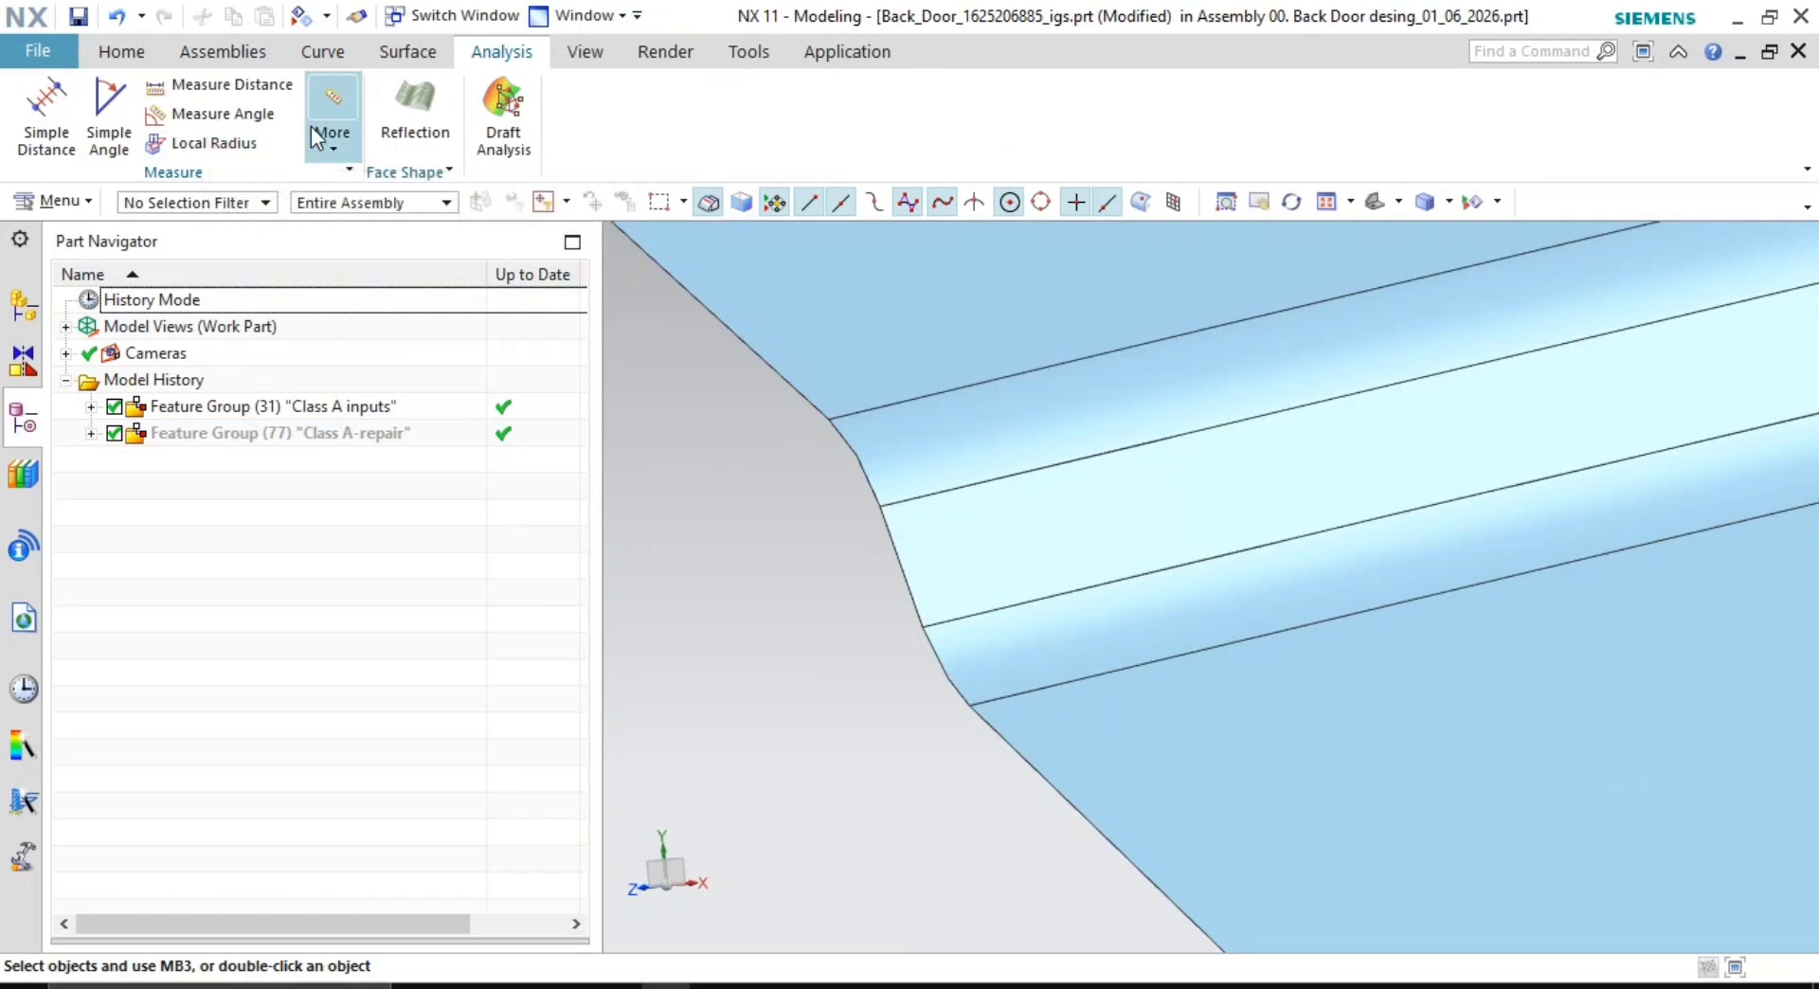
click(357, 147)
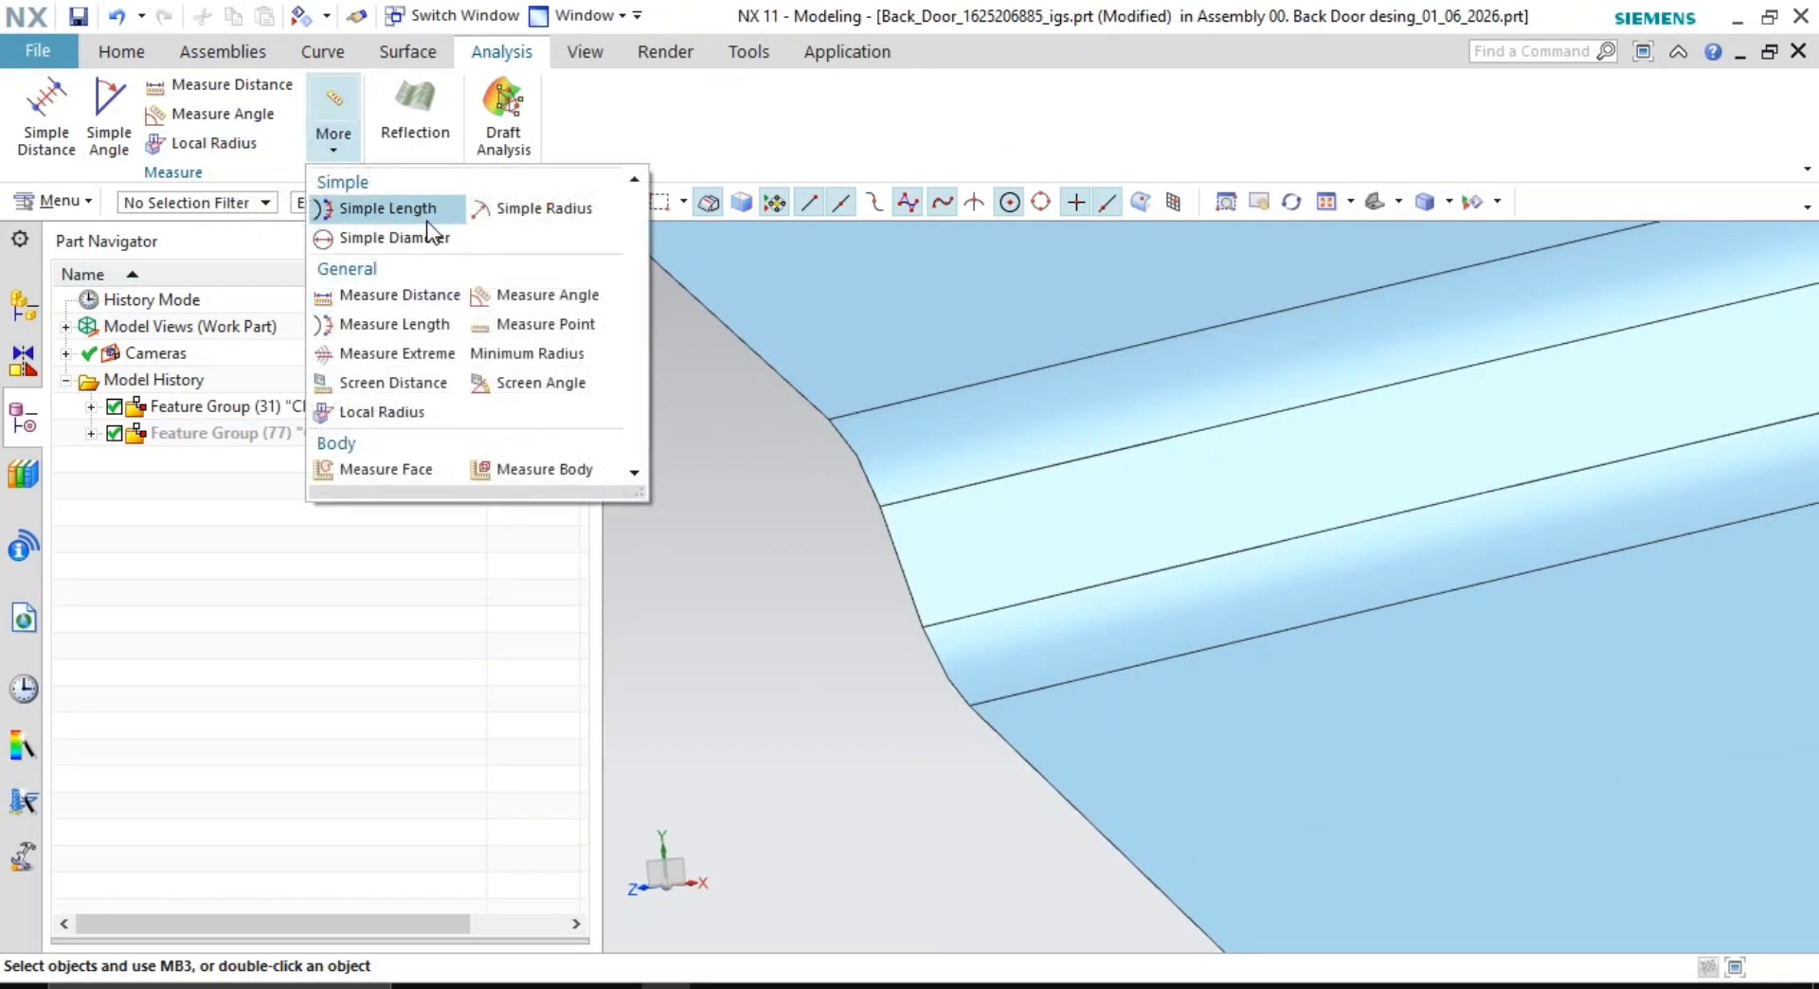
click(557, 214)
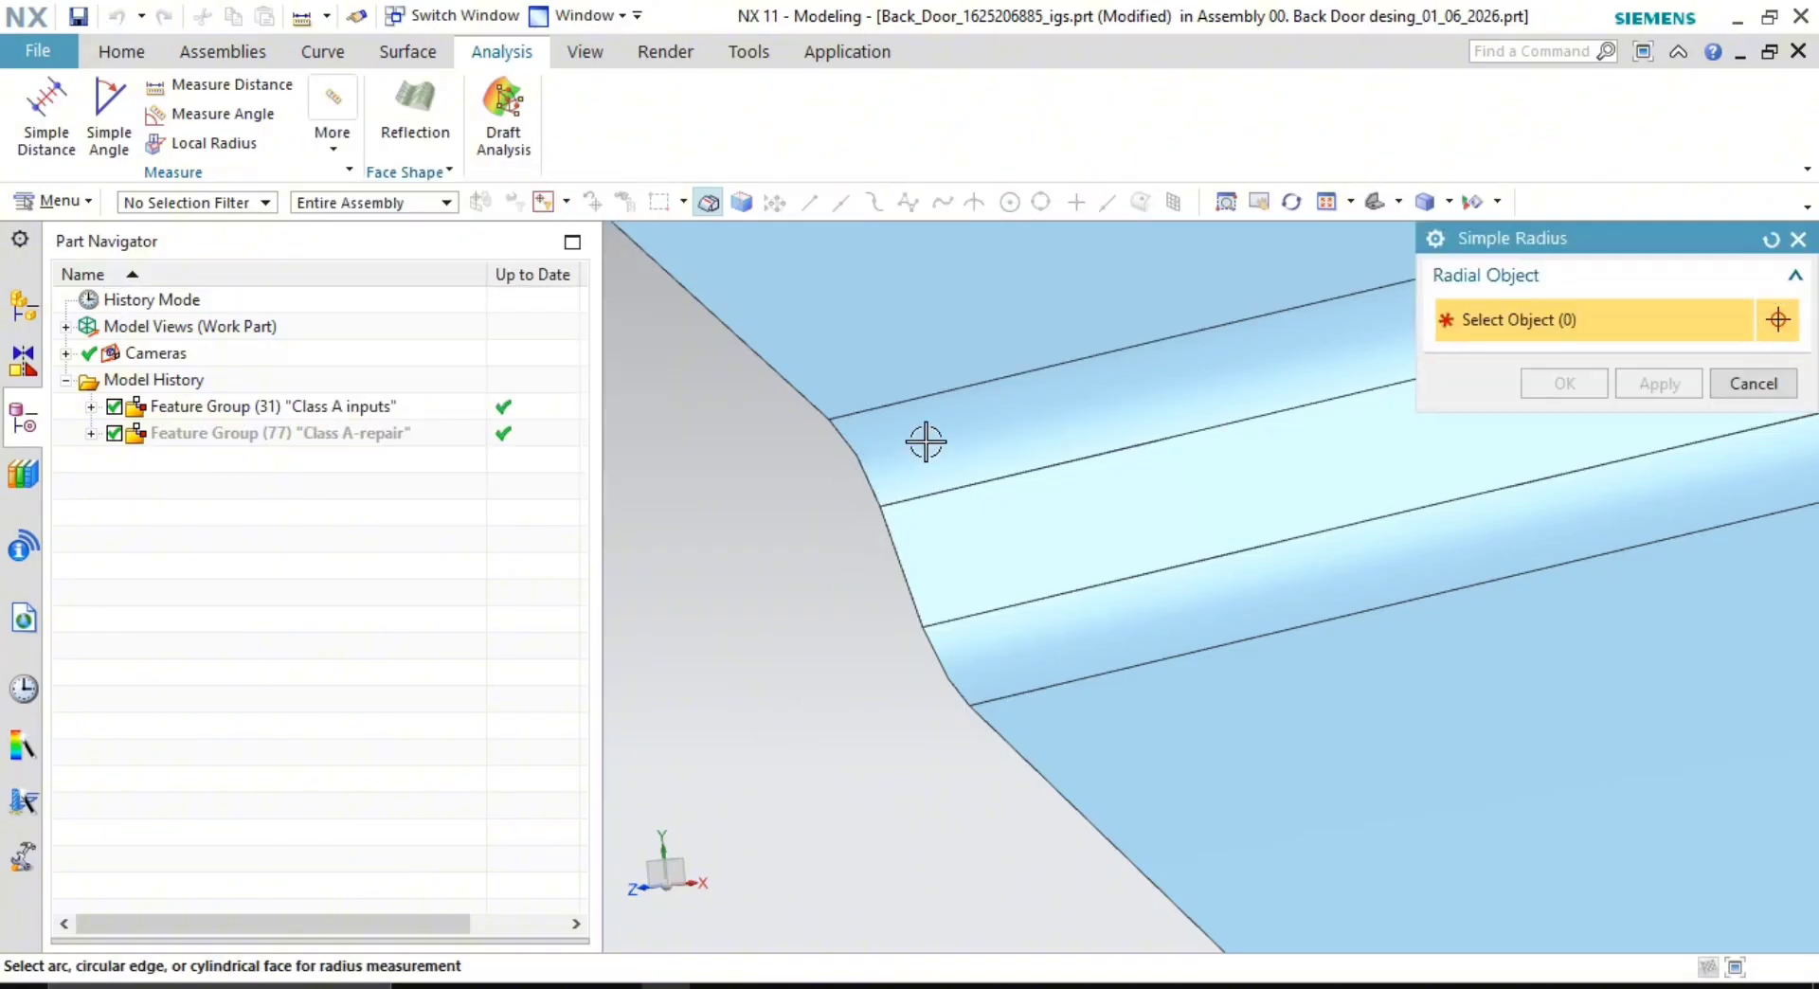
click(1753, 384)
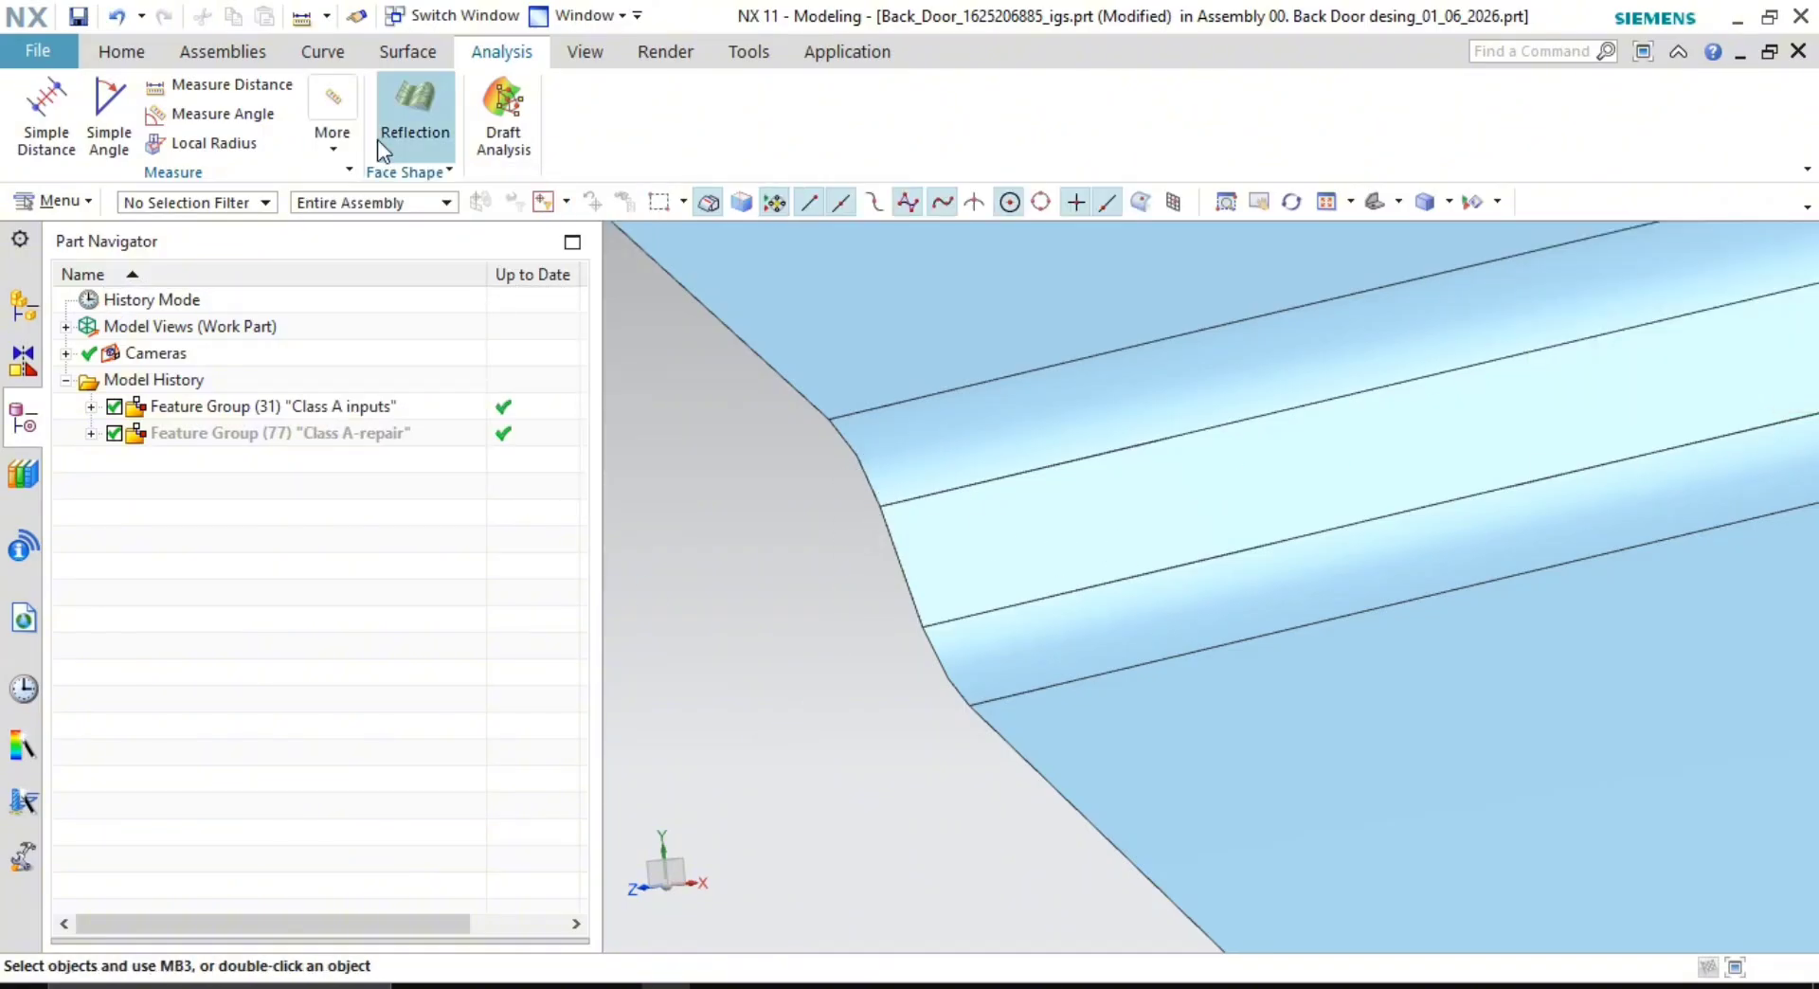
click(234, 152)
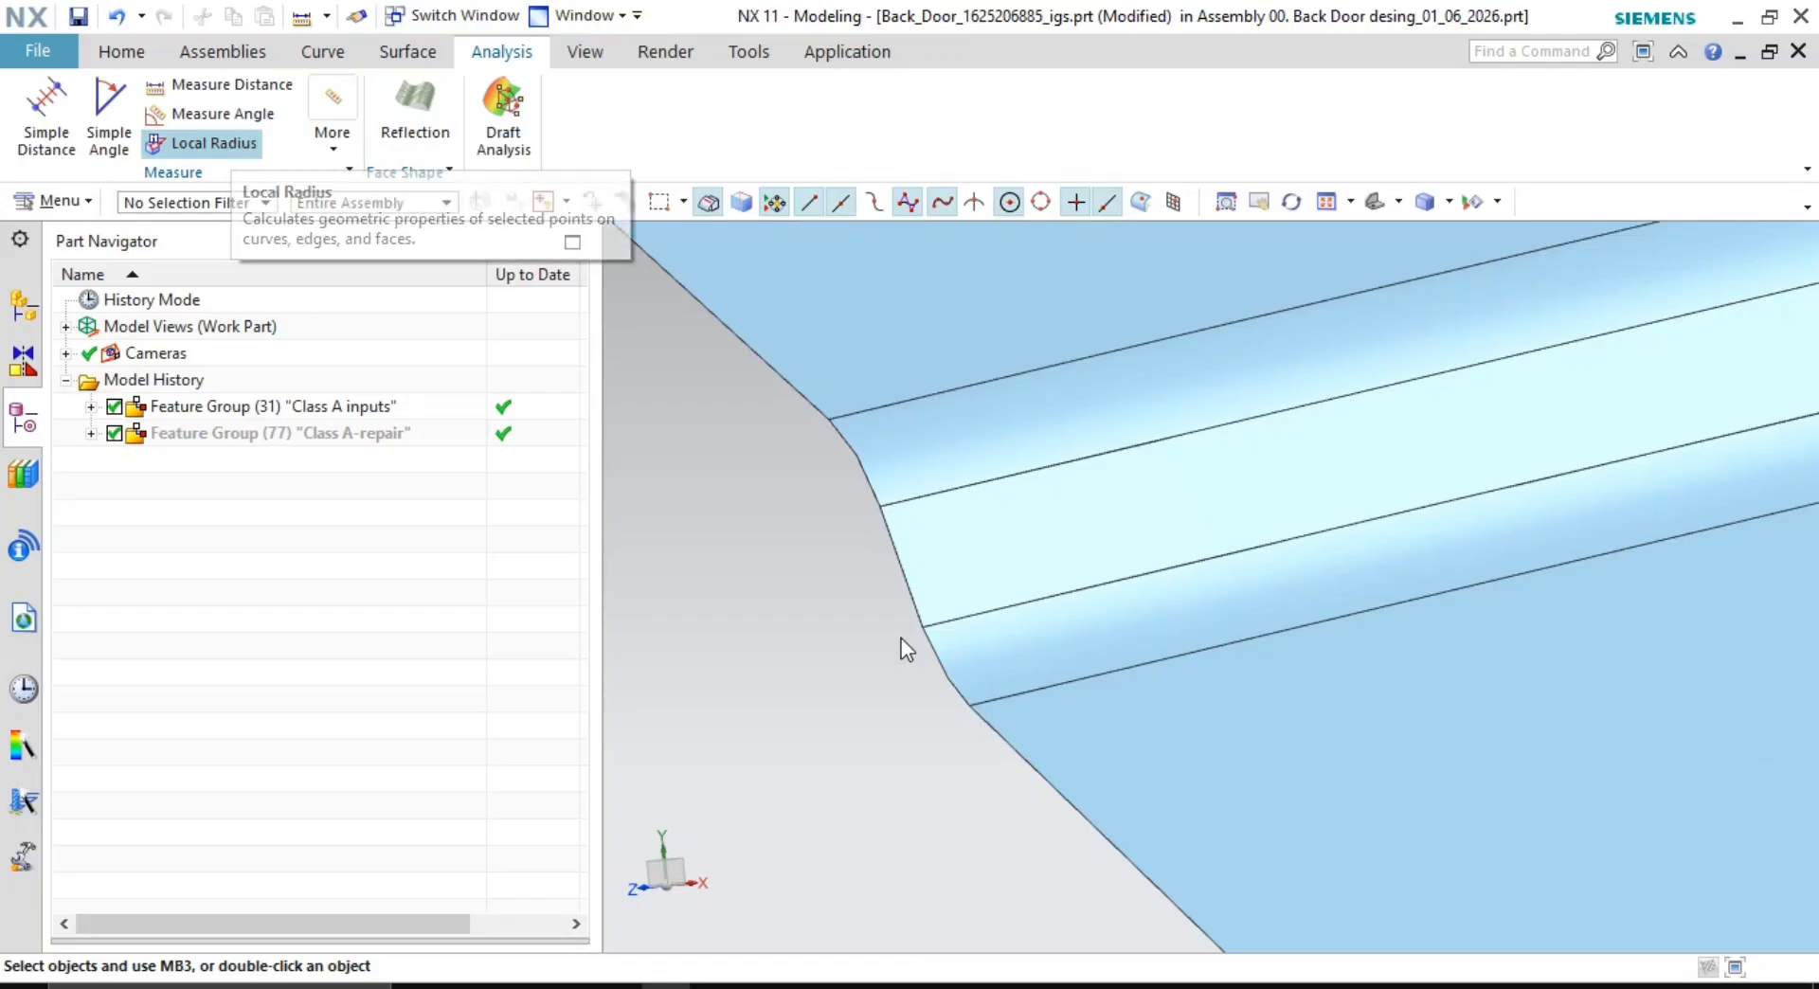
click(937, 463)
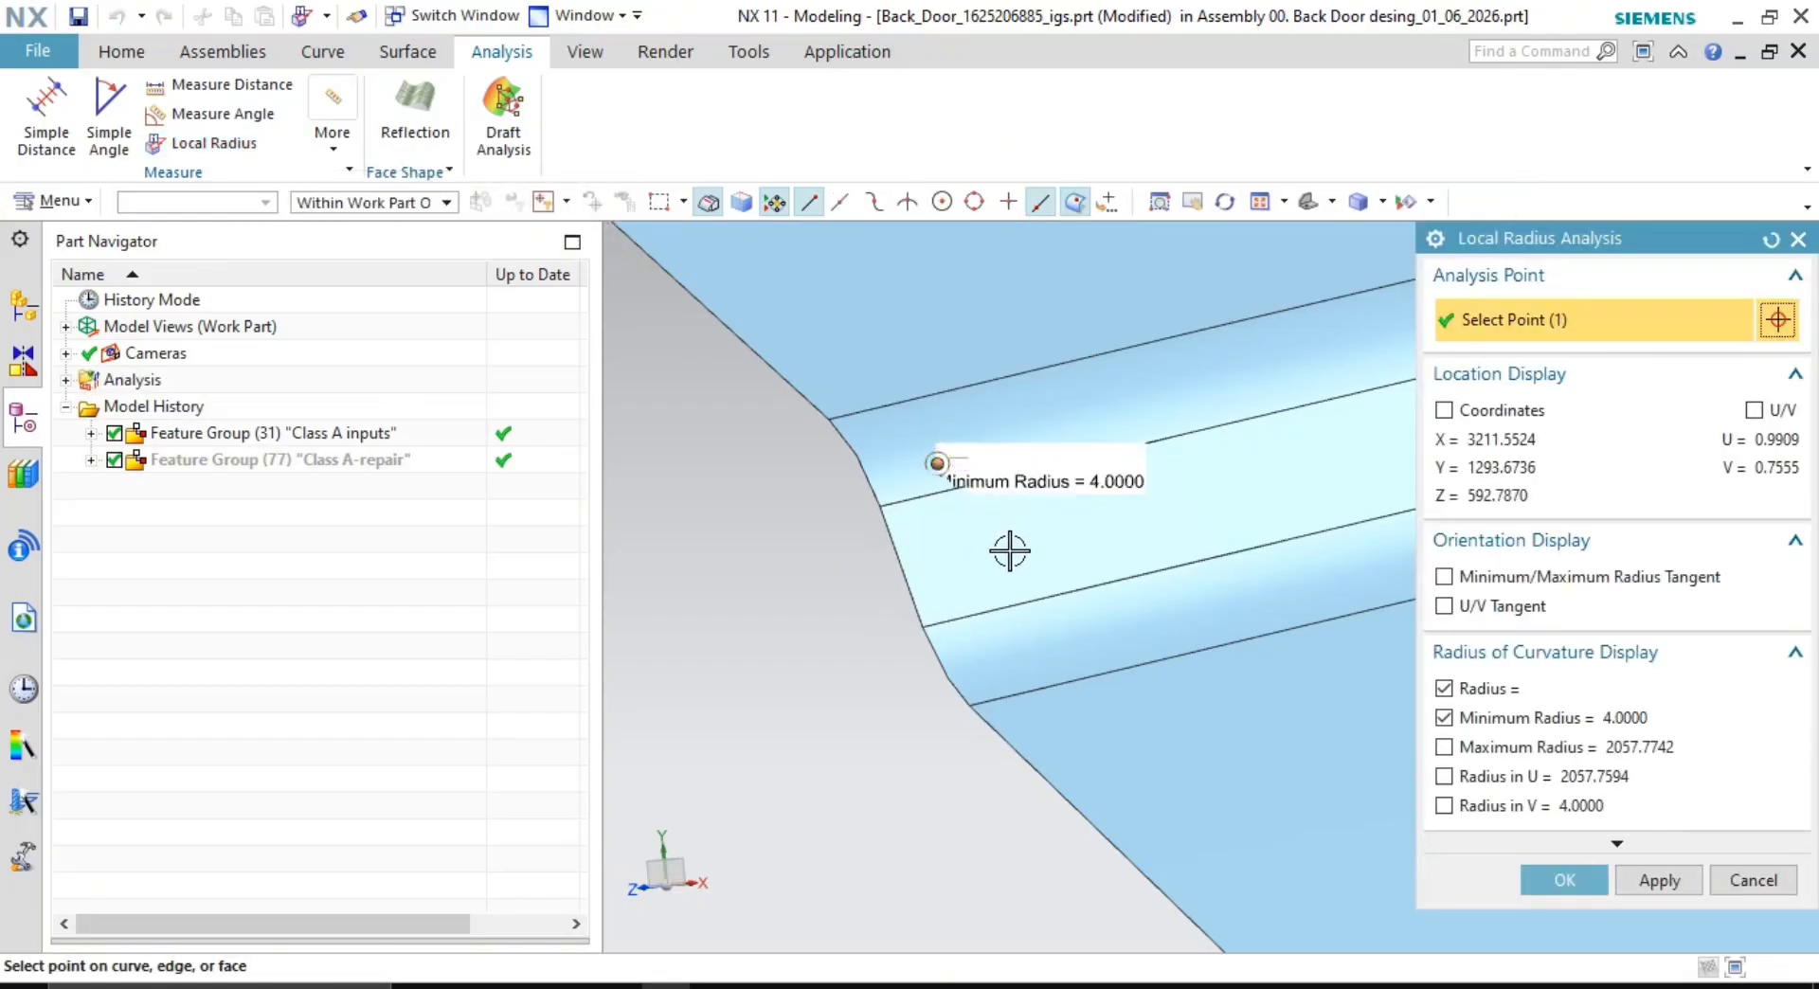
click(1115, 647)
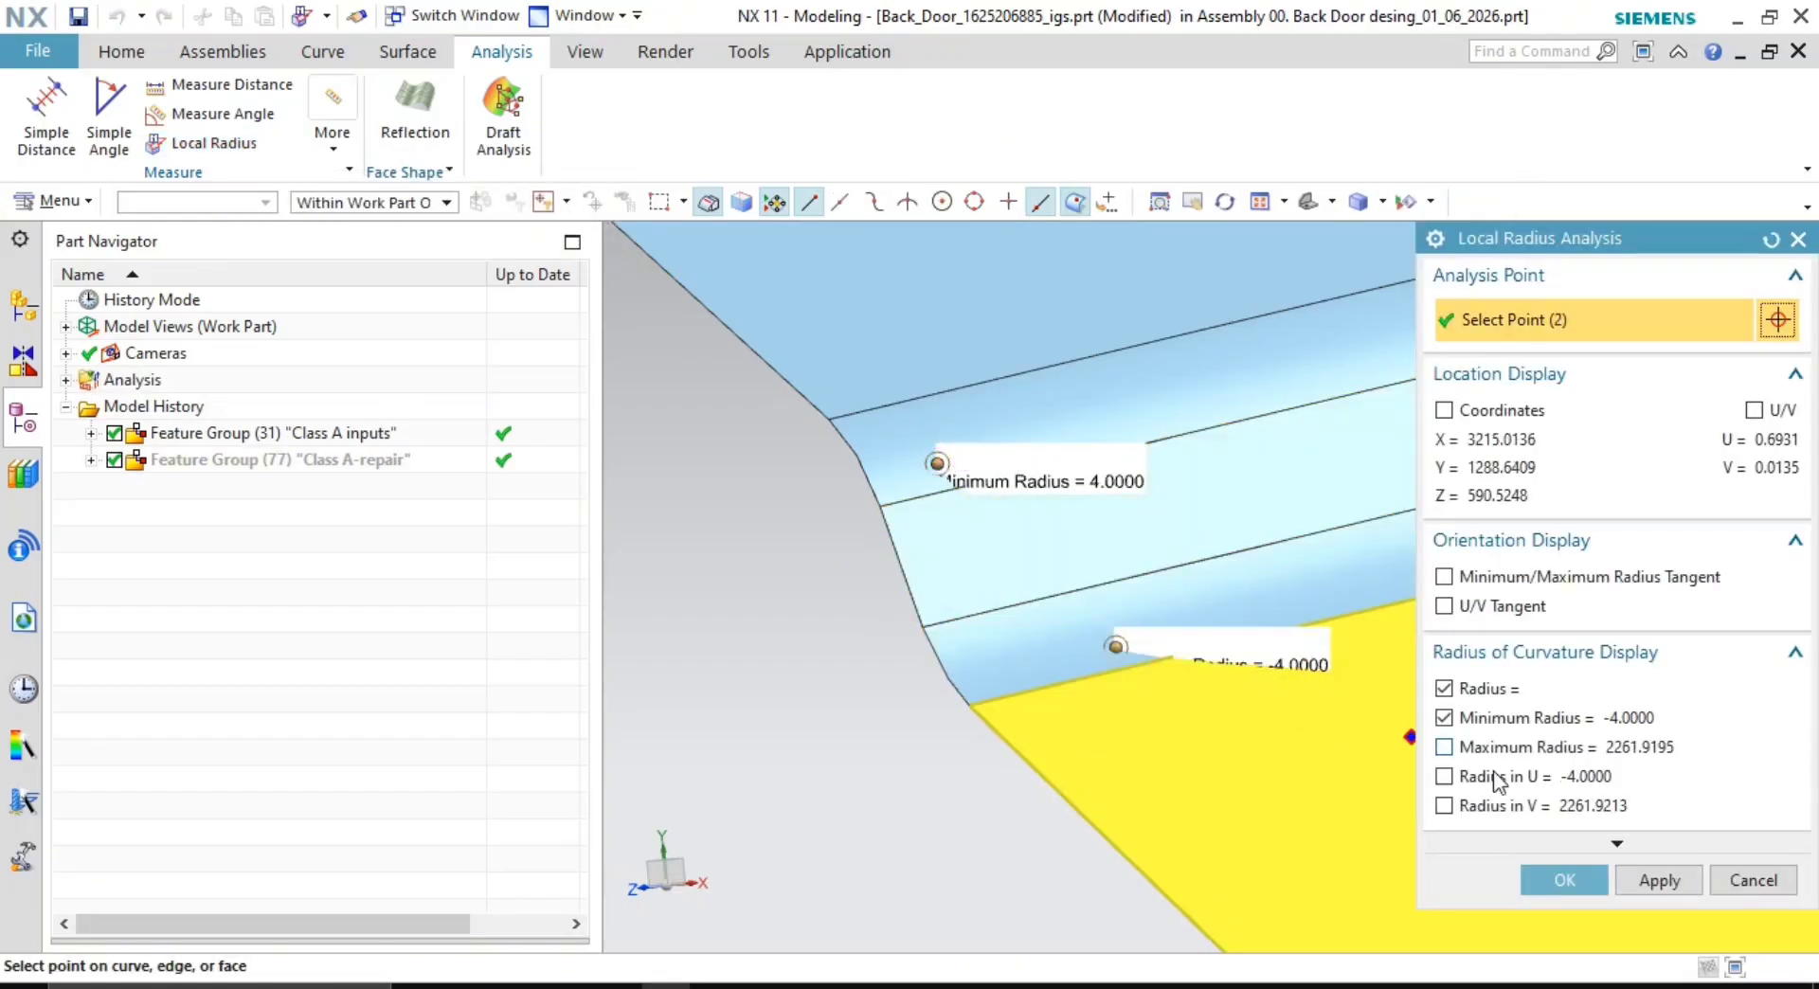
click(1751, 881)
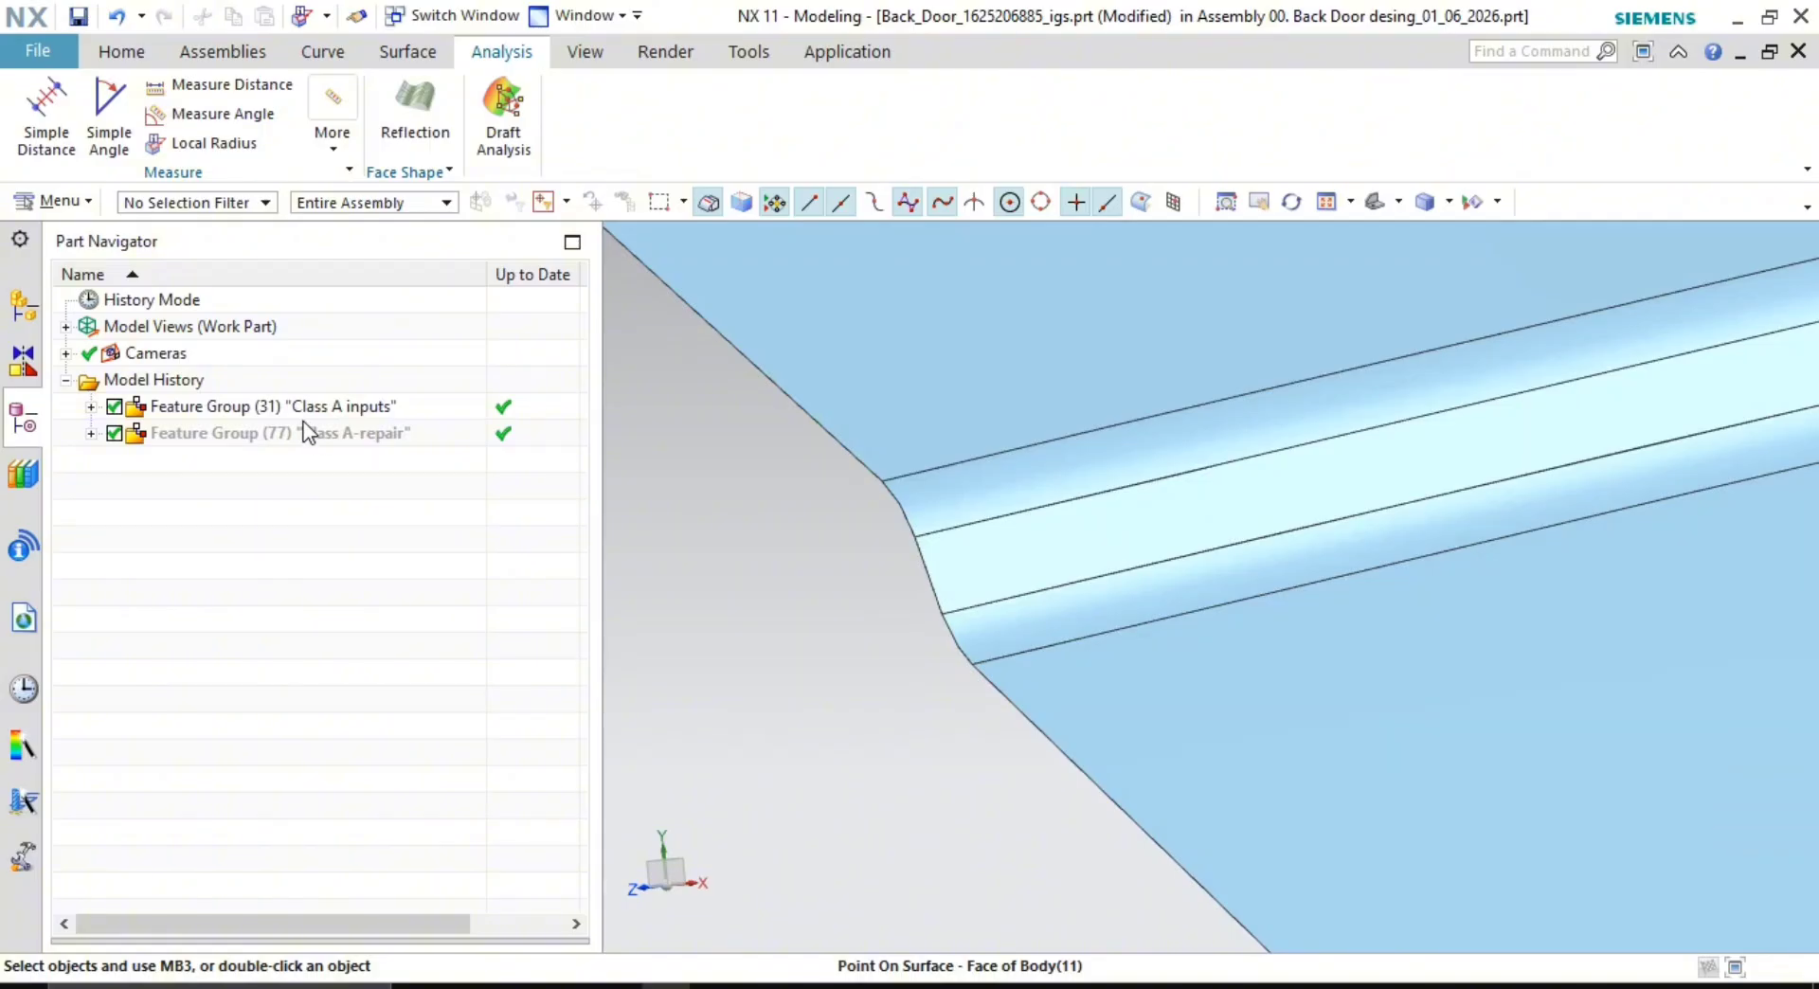
- Hide the Class A inputs group and show the Class A-repair group's geometry
right_click(346, 409)
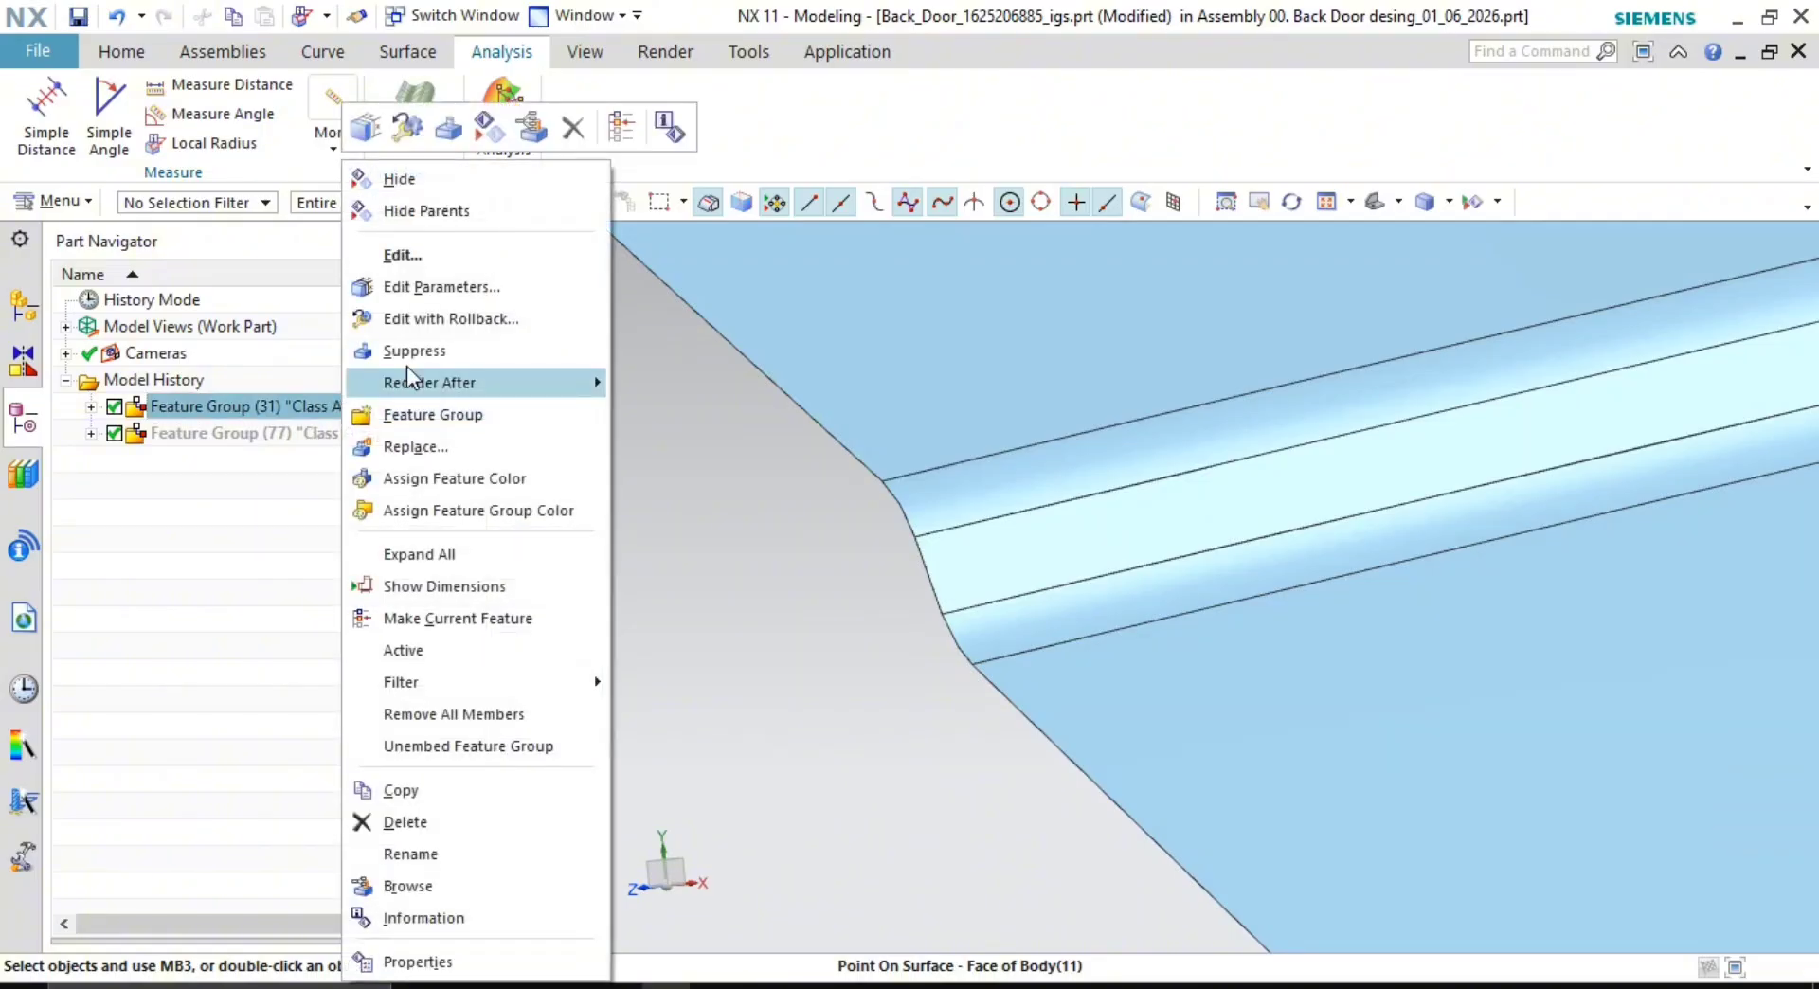
click(447, 199)
right_click(321, 436)
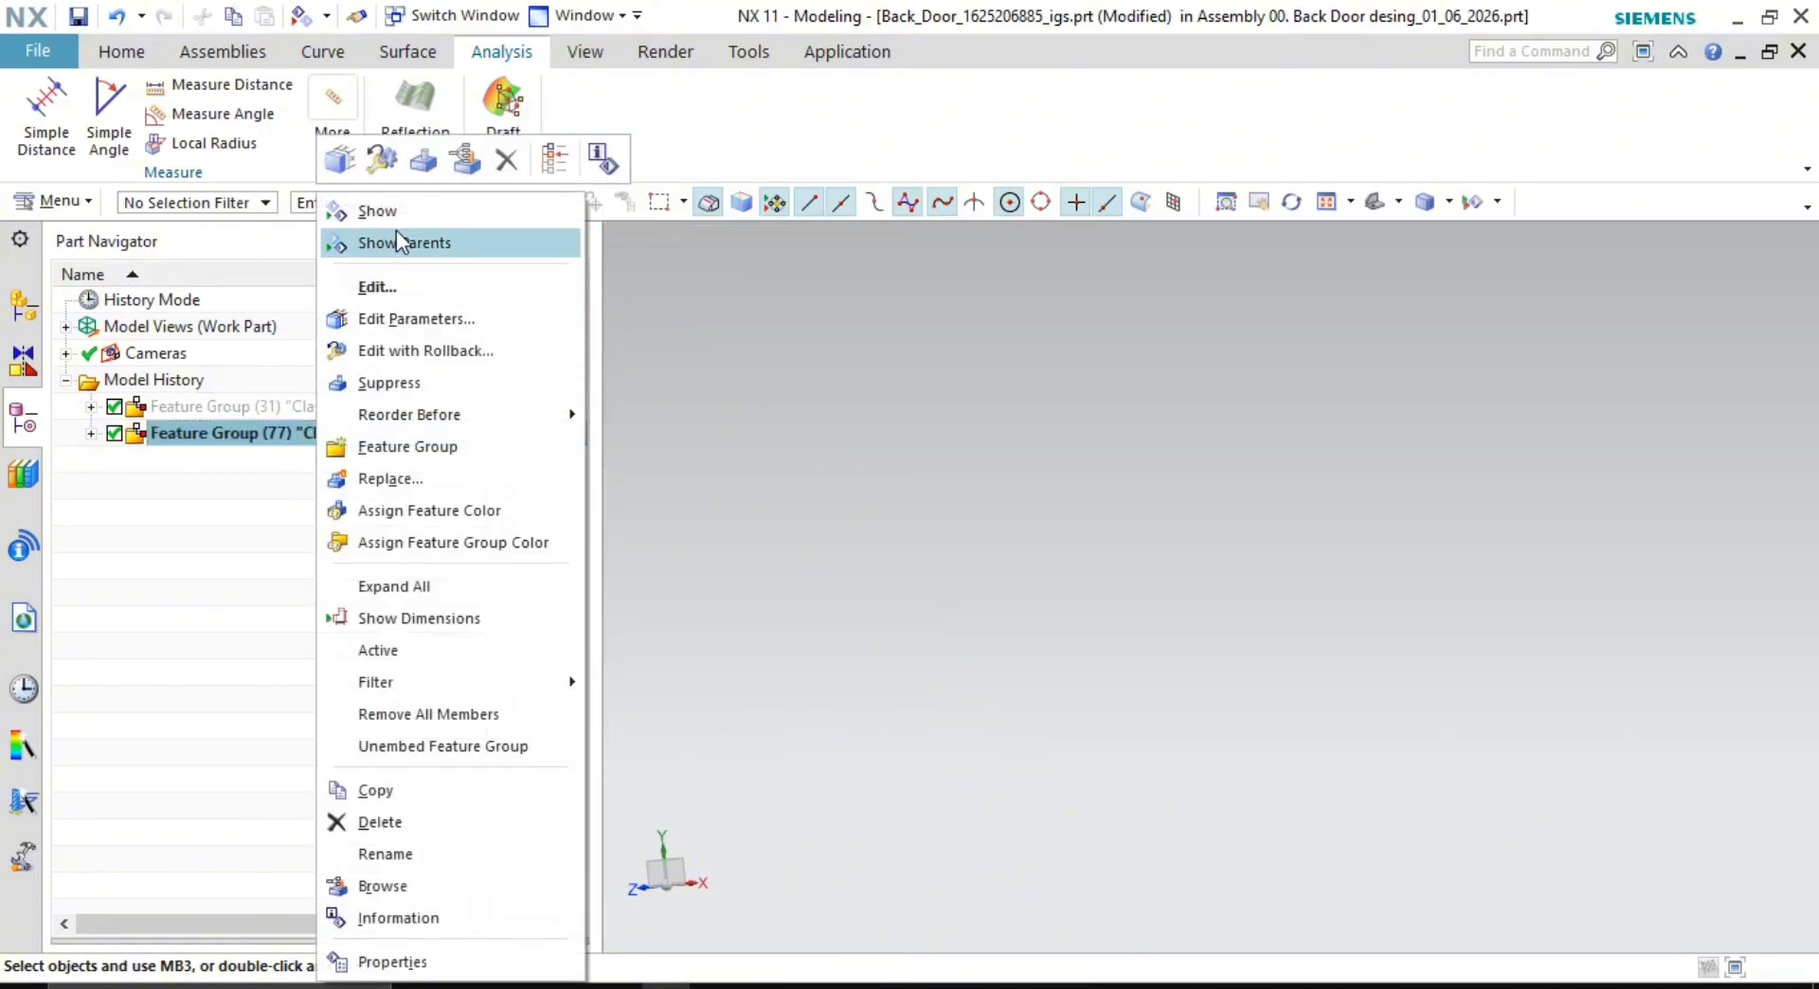
click(398, 210)
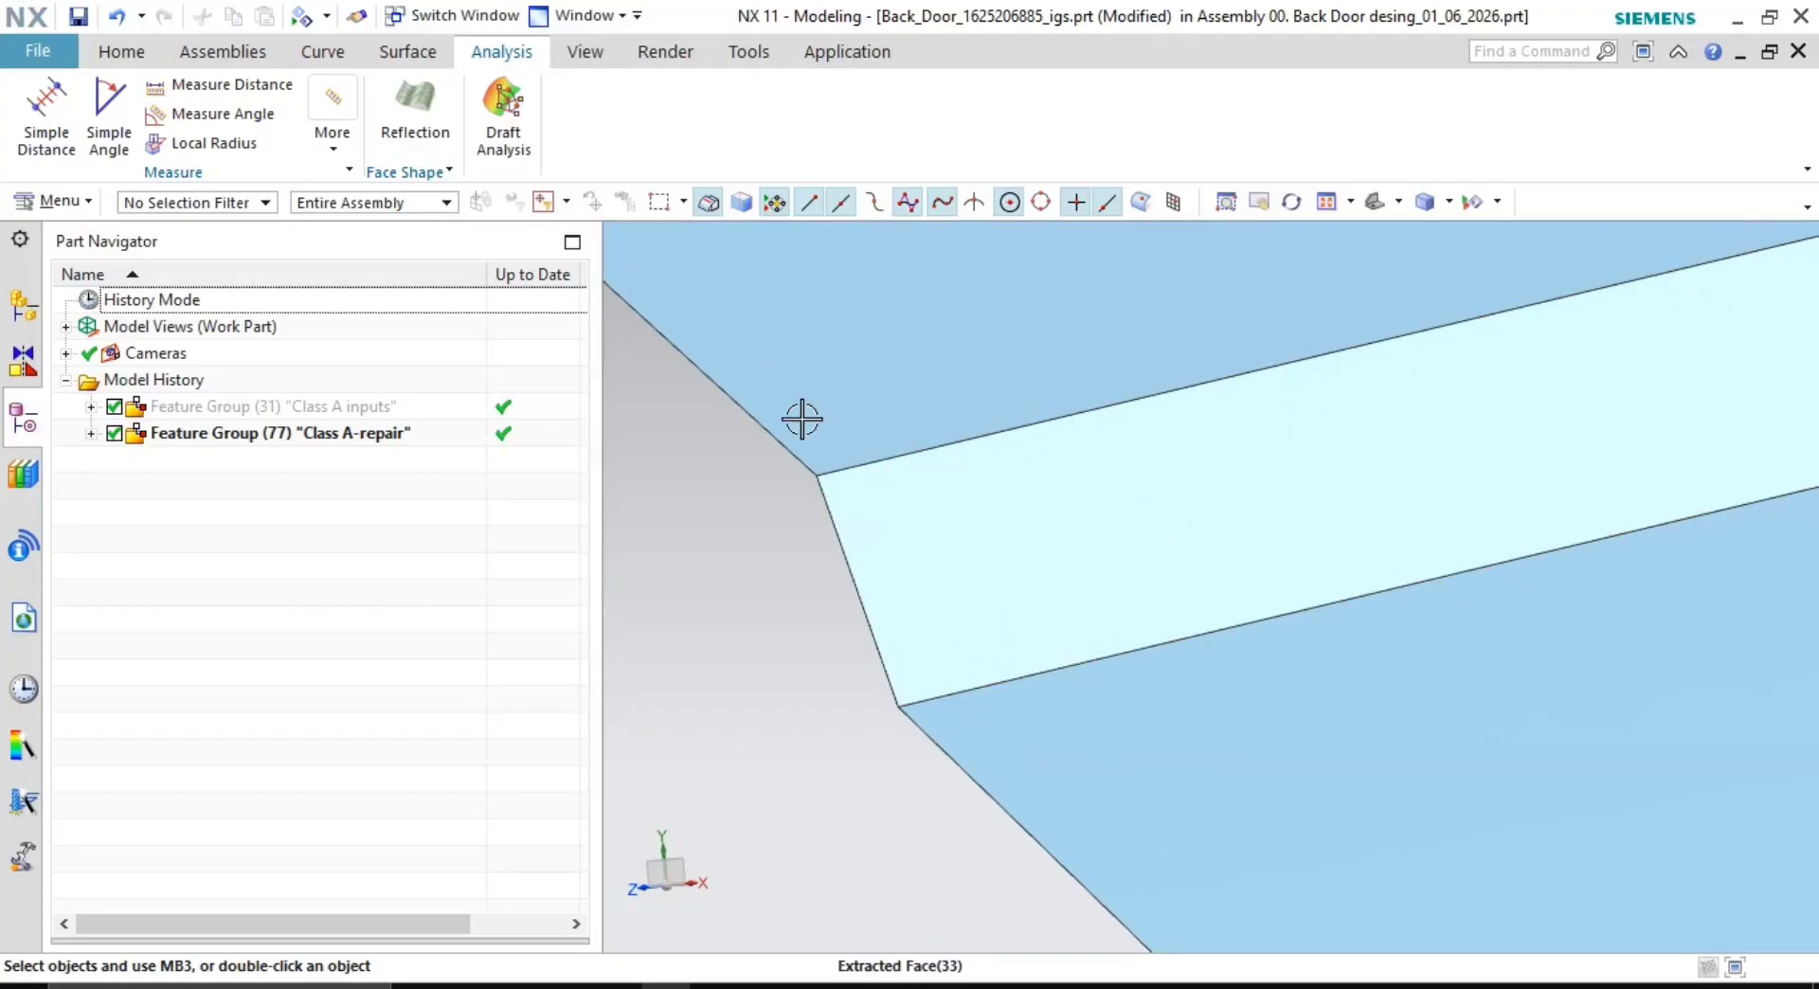
- Round the repair face's upper and lower long edges with a 4 mm edge blend
click(417, 55)
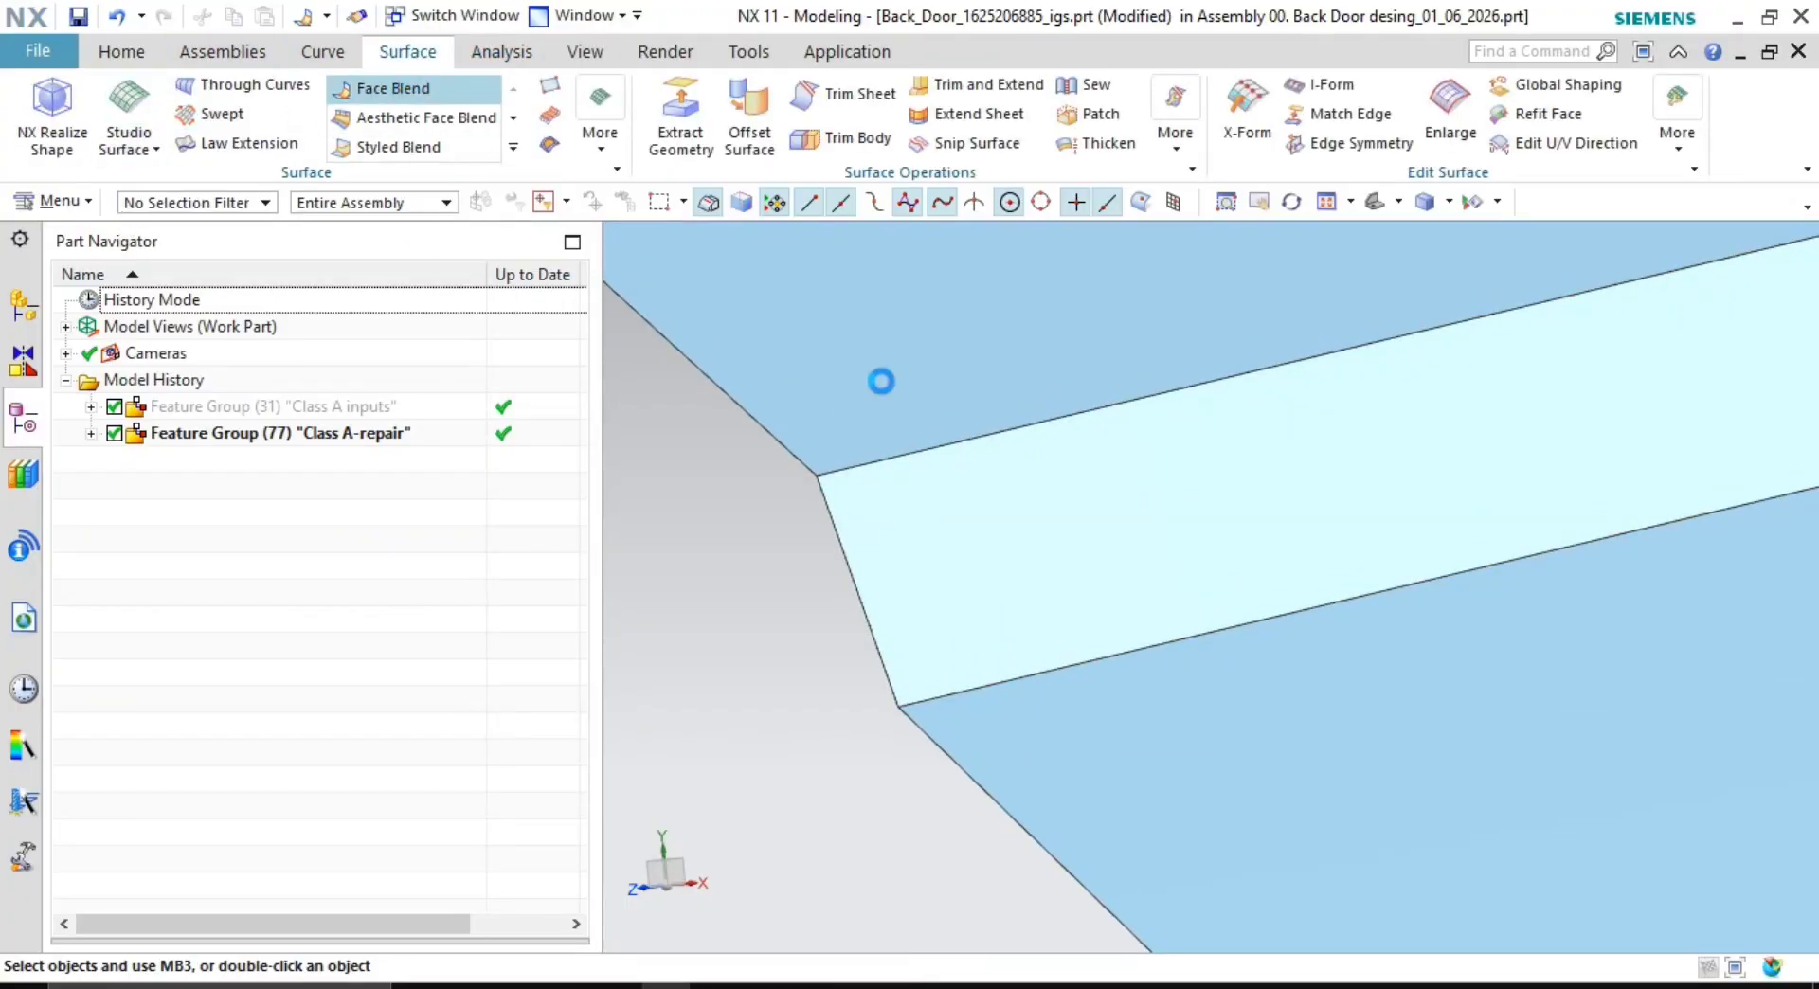
click(934, 487)
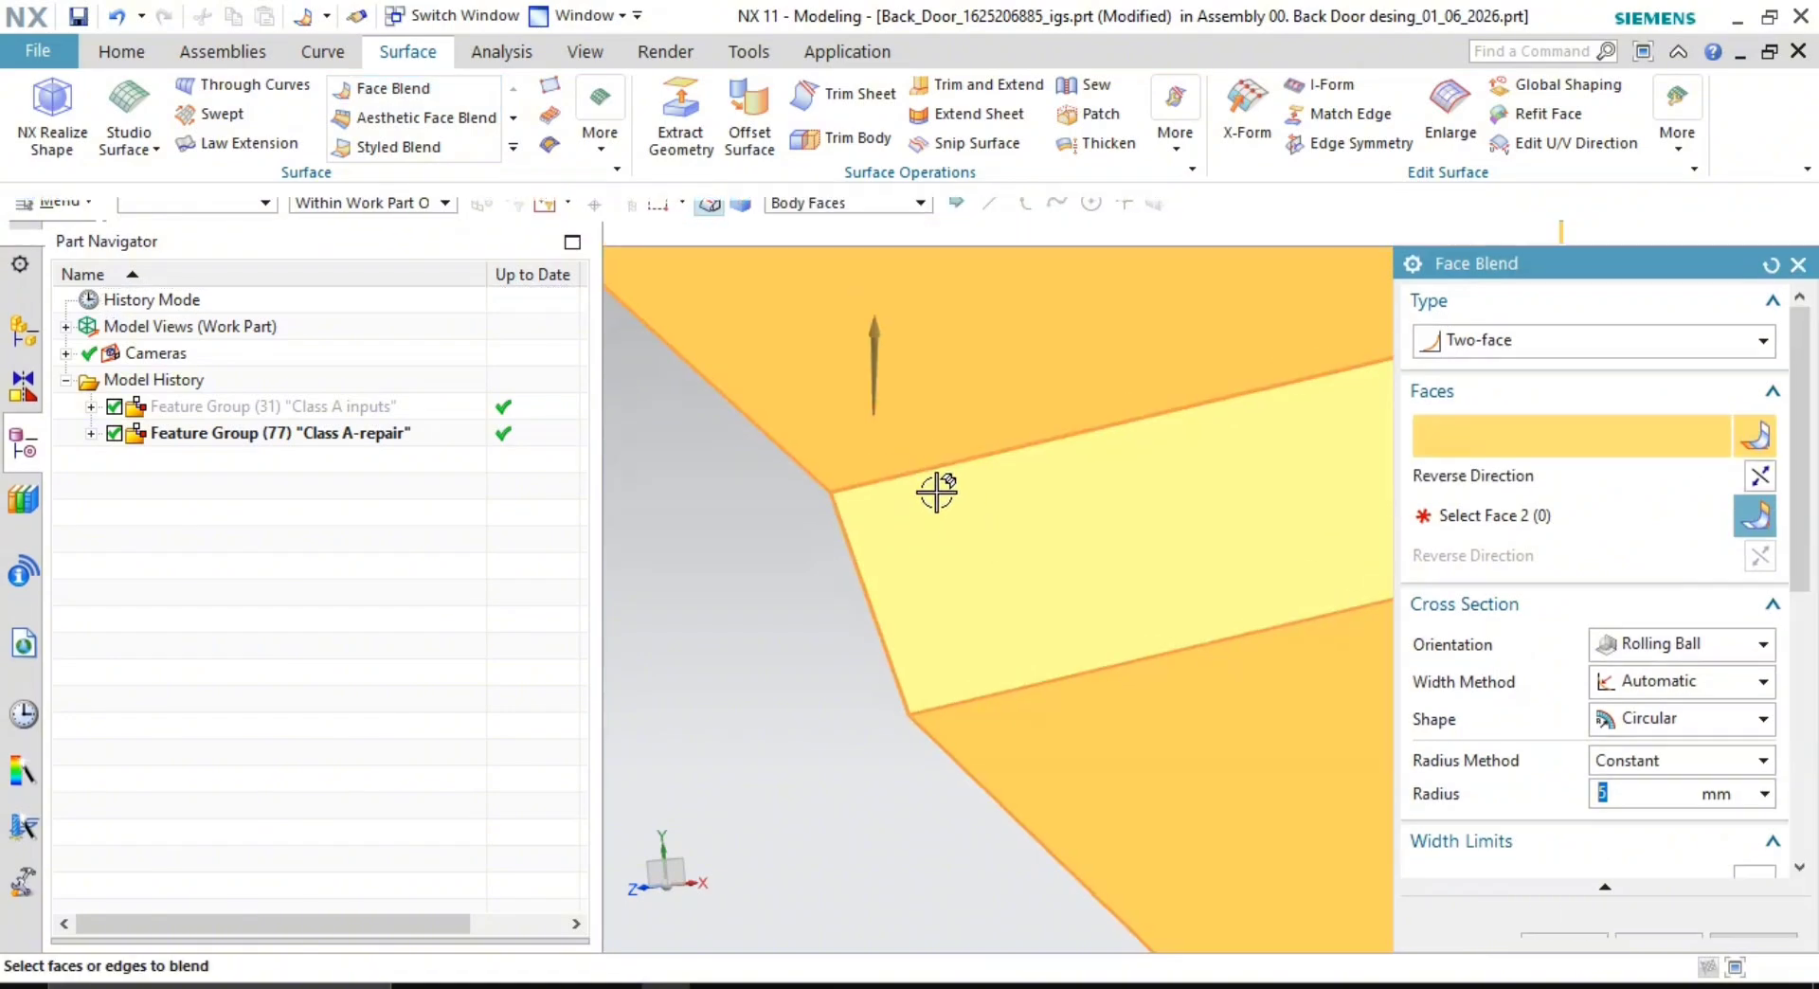
key(Escape)
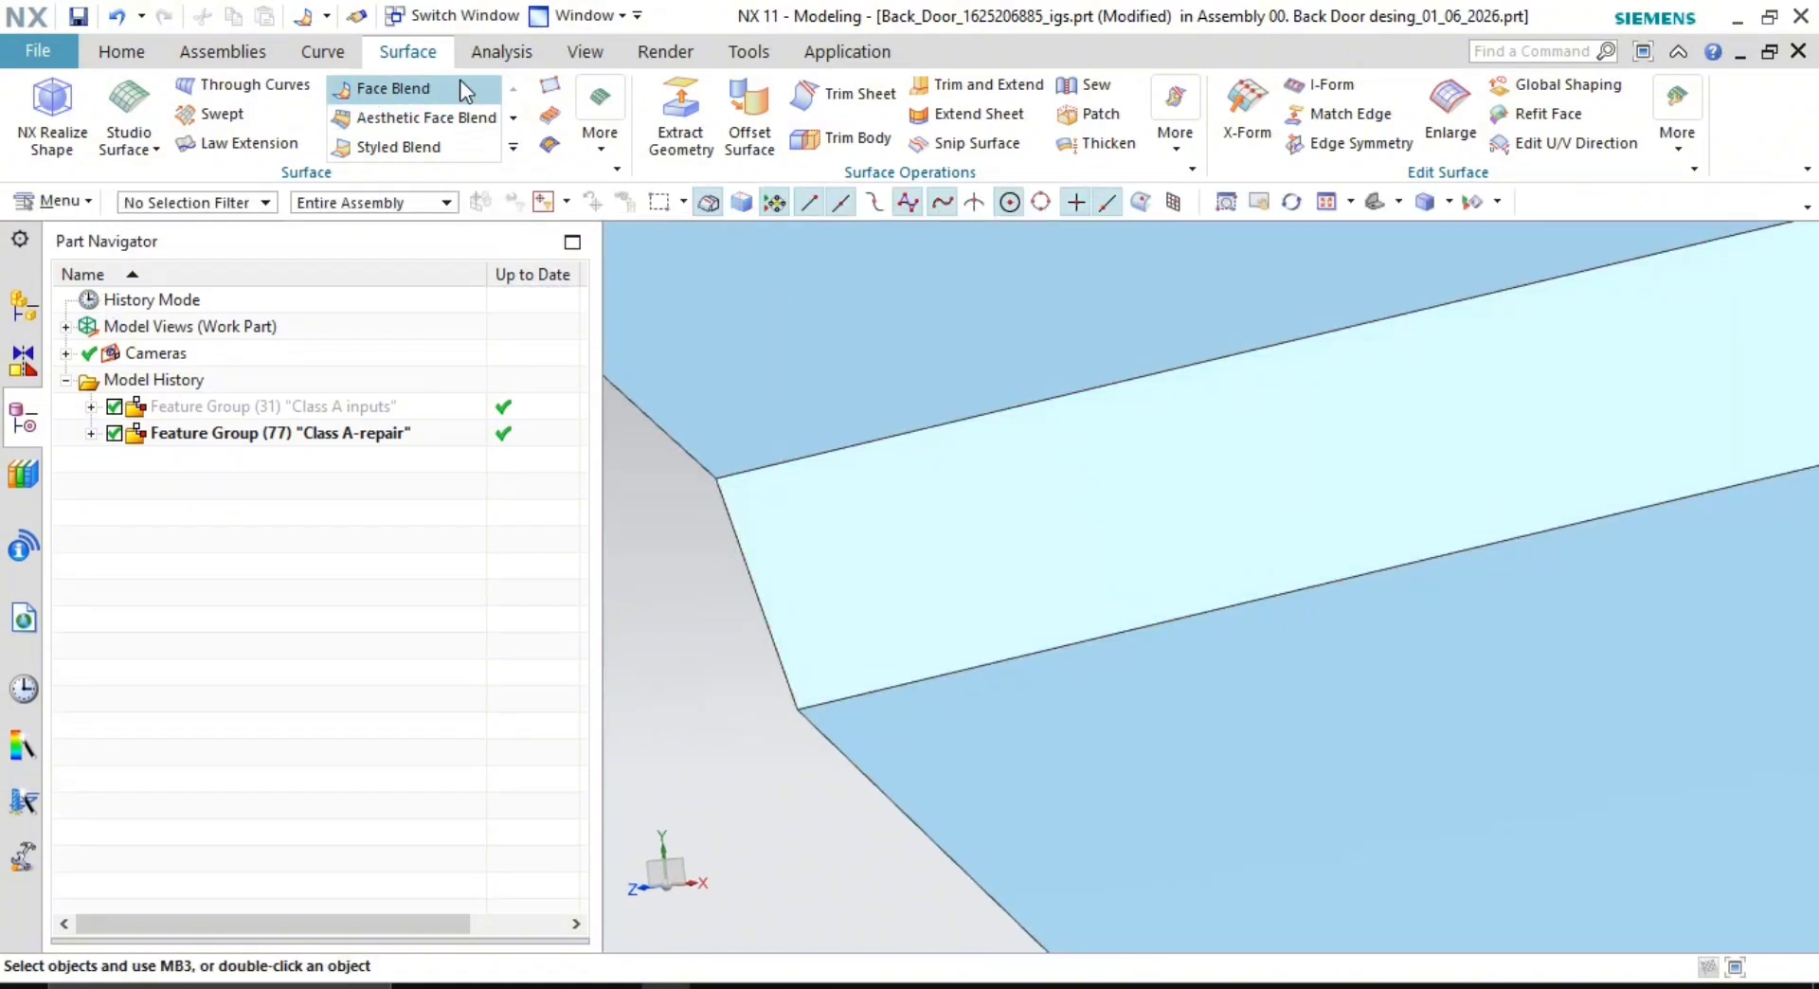
click(513, 147)
click(594, 176)
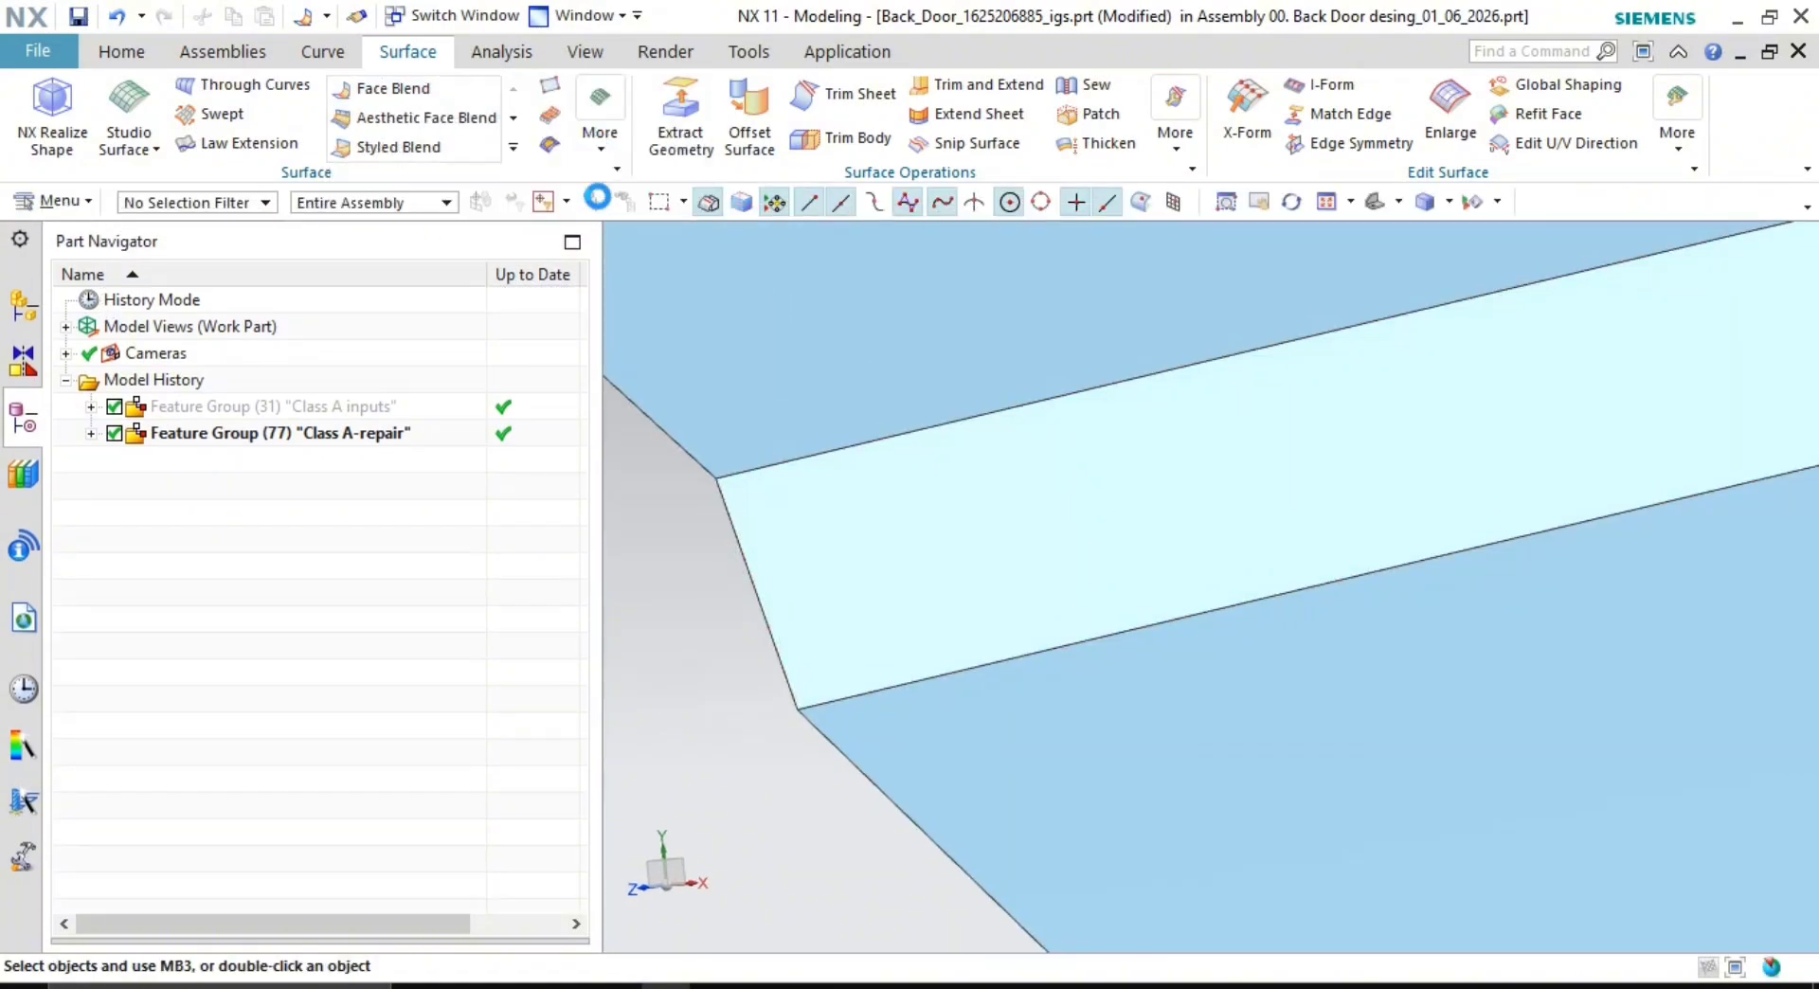
click(816, 469)
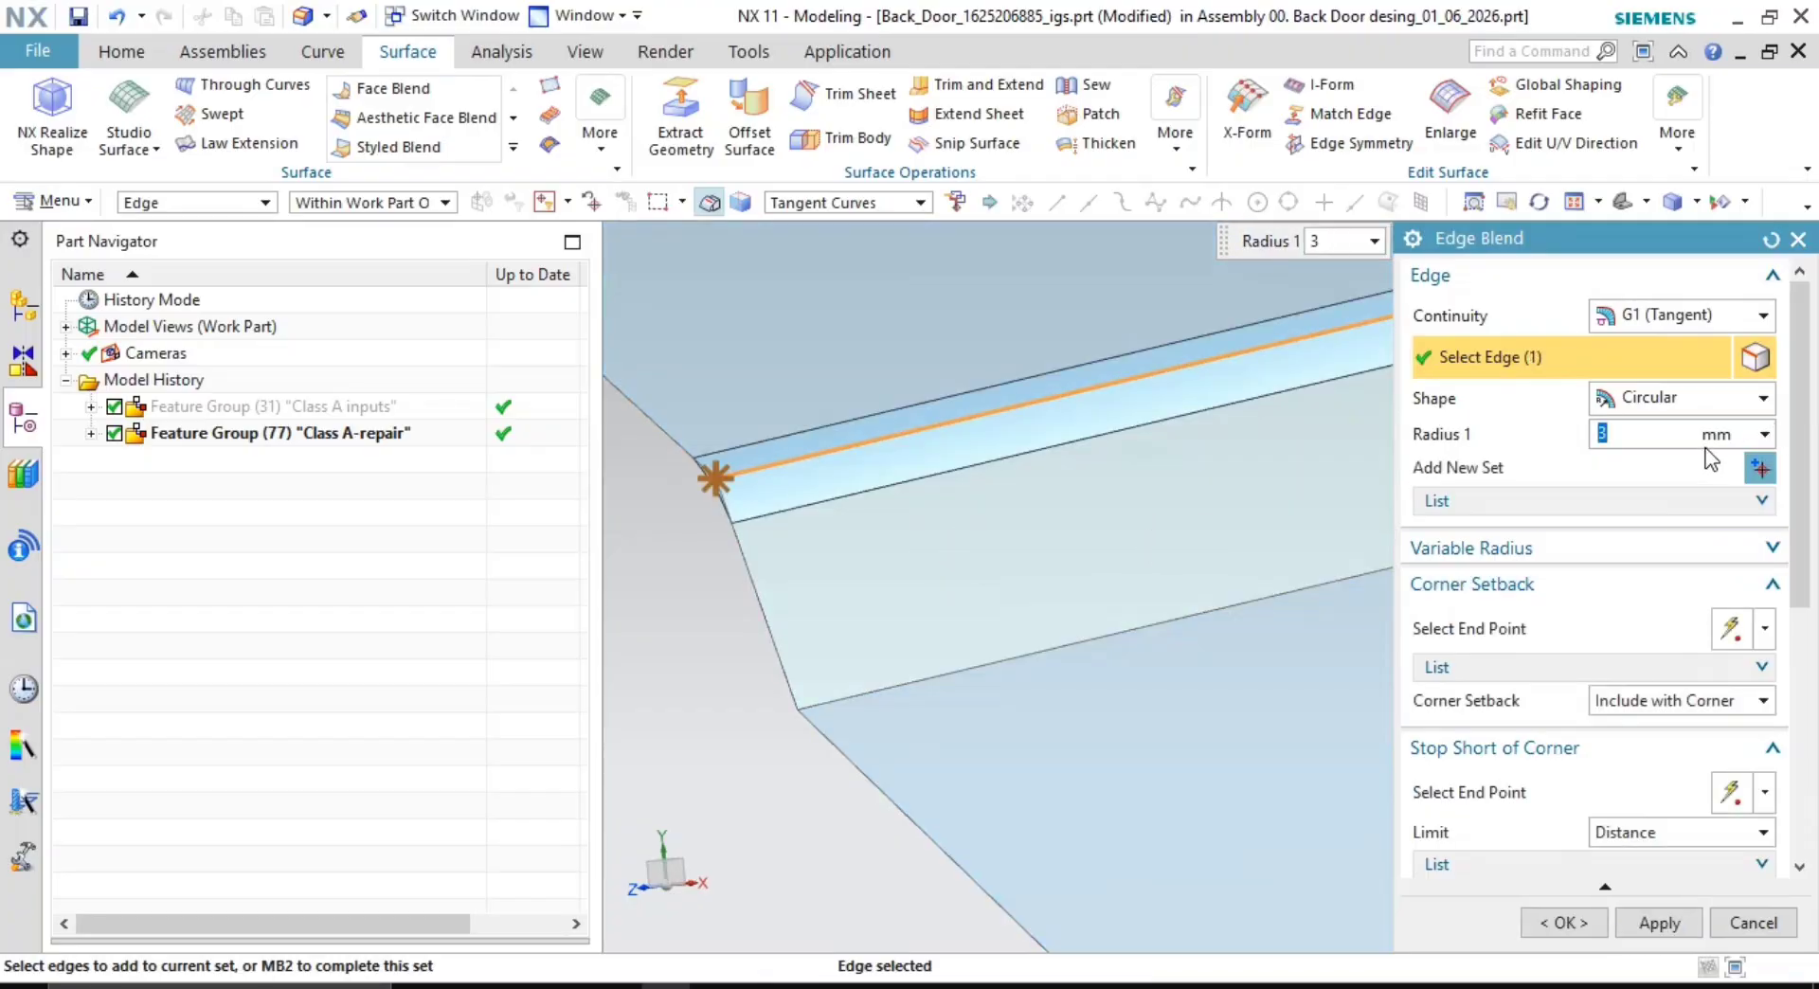
click(1235, 653)
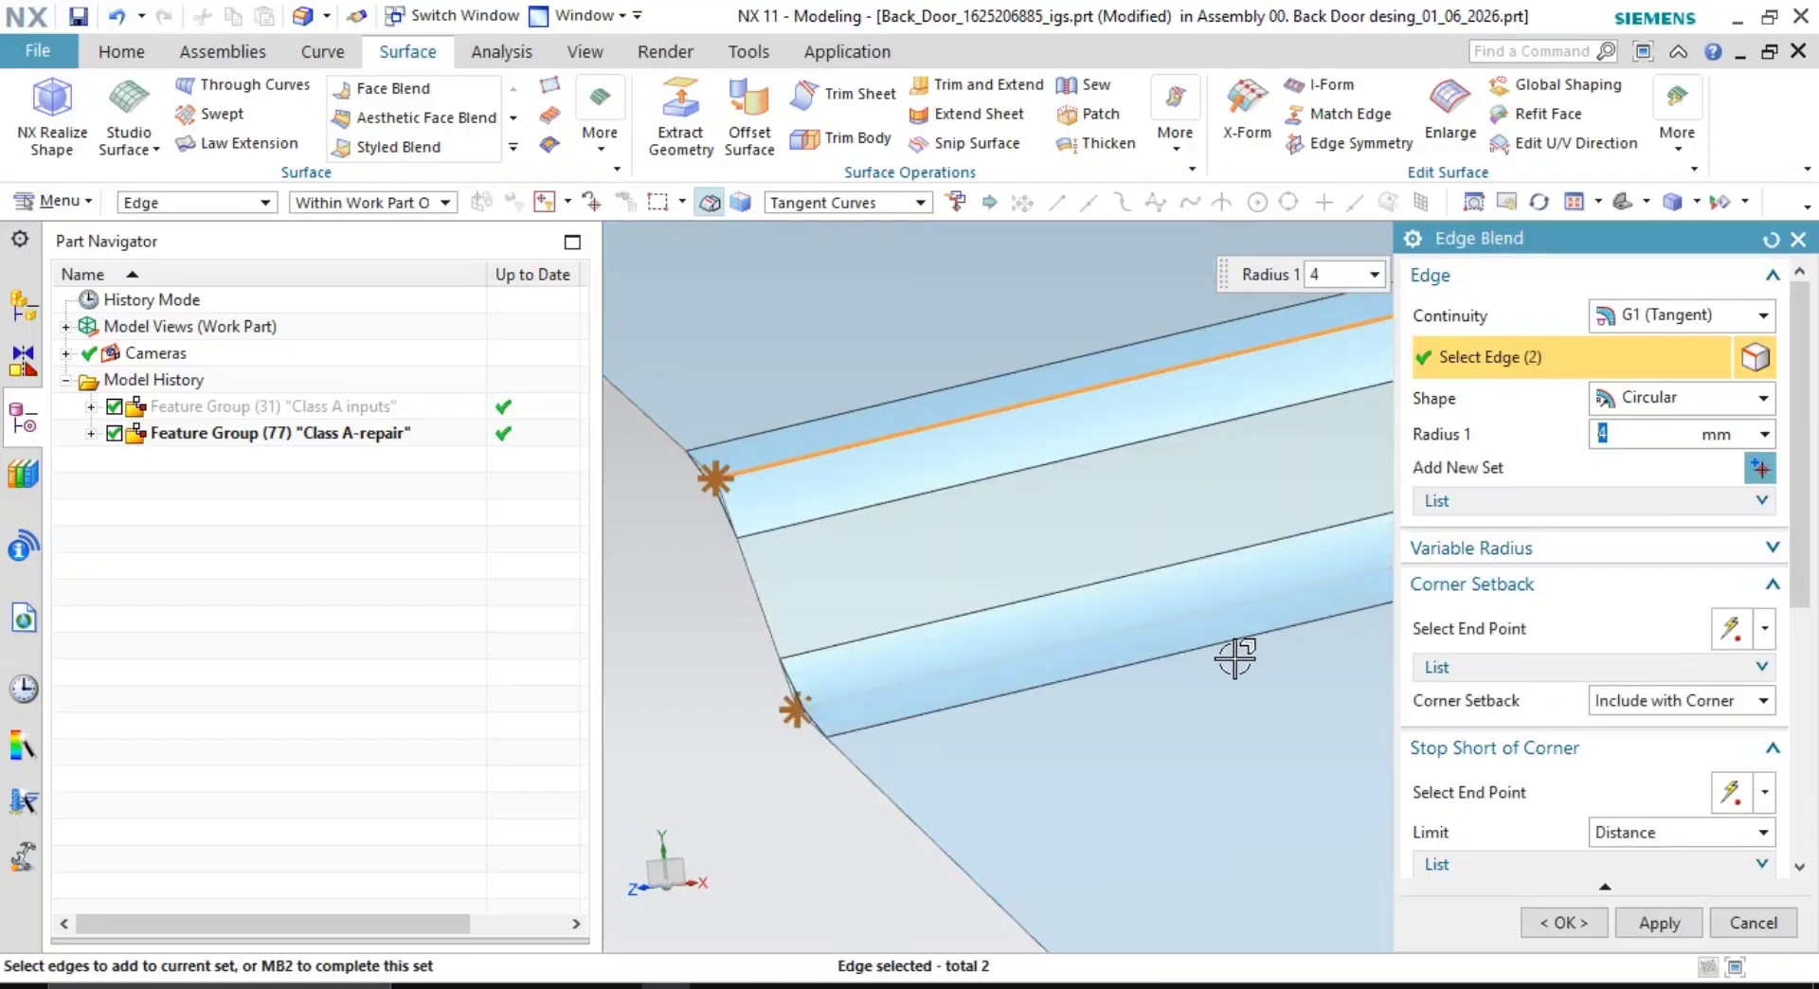
click(1646, 921)
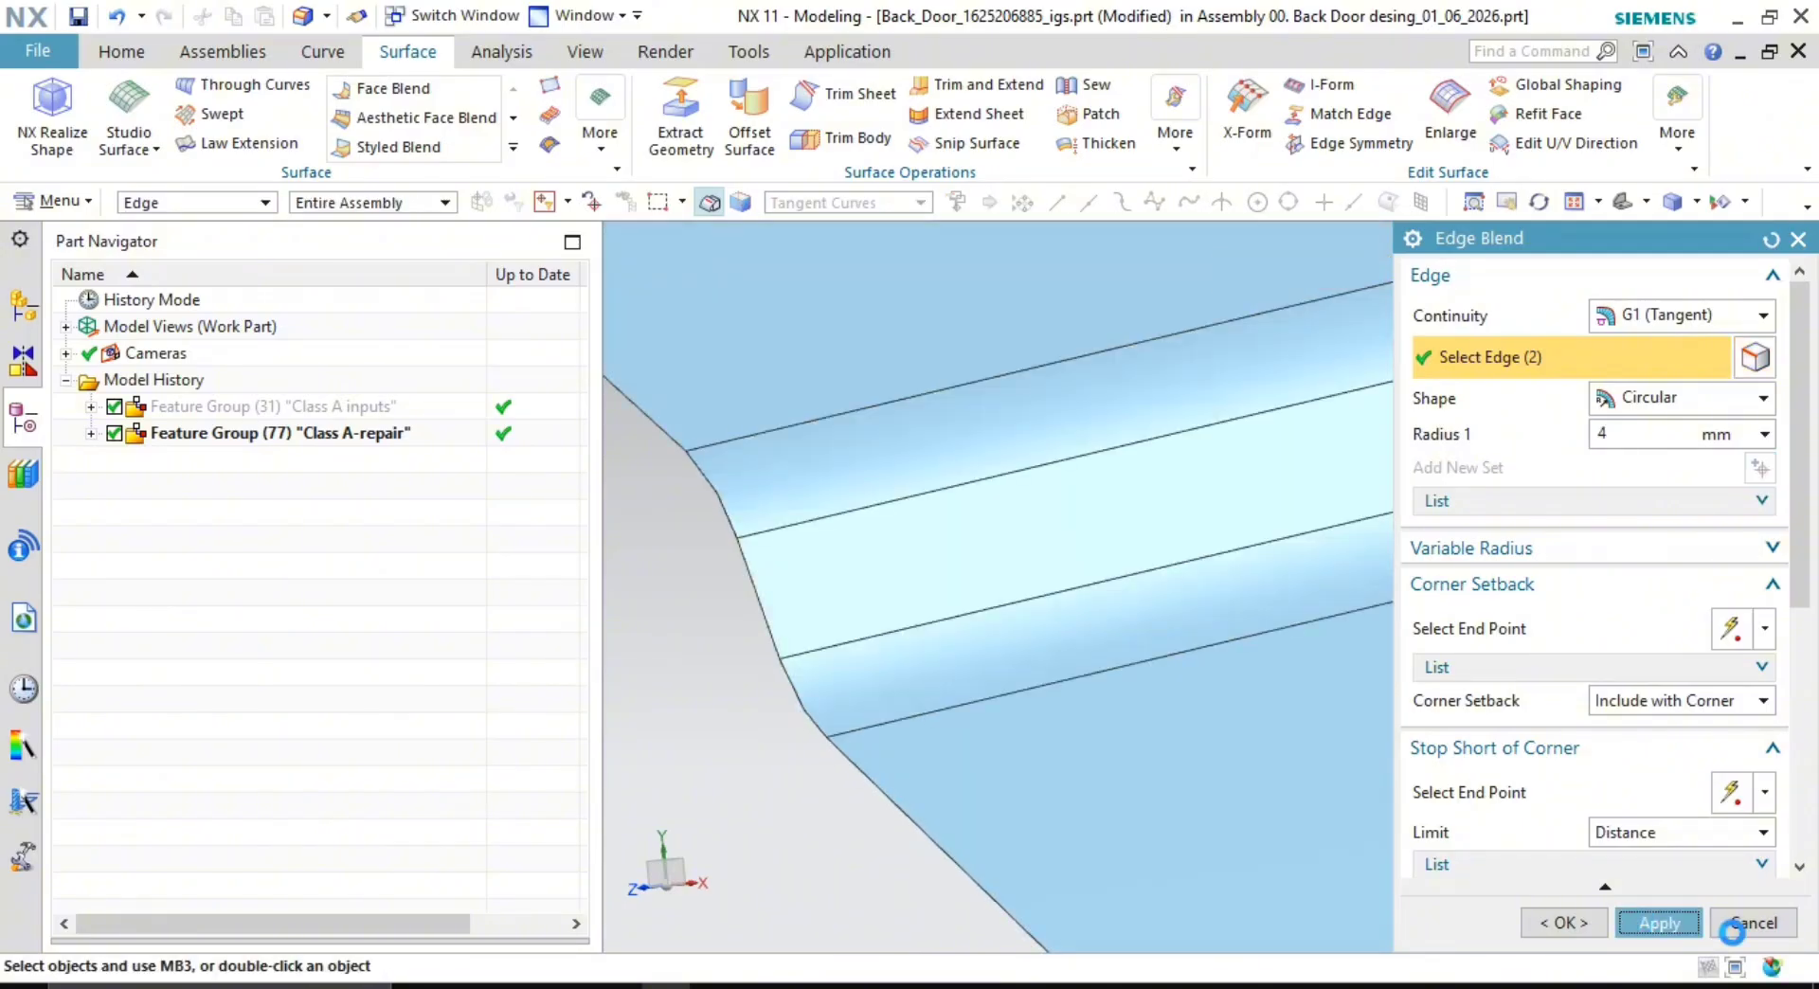
click(1749, 929)
- Hide all curves in the part using Show and Hide
scroll(1044, 671, down, 5)
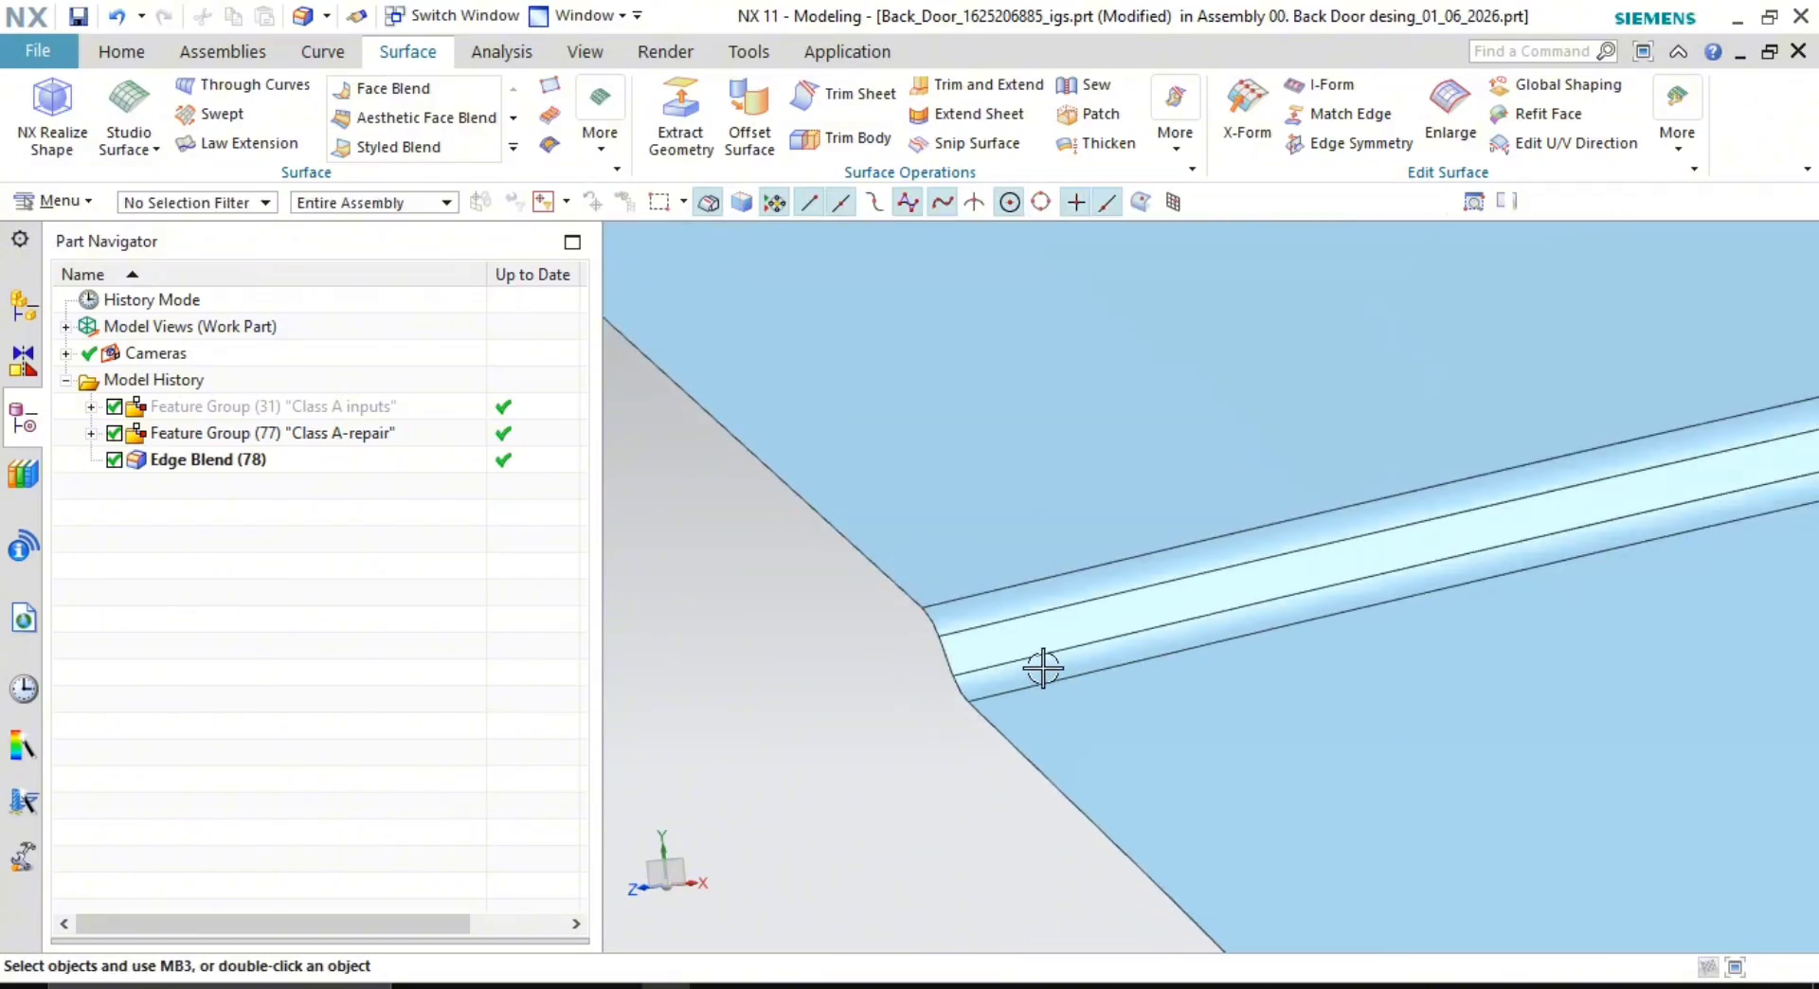
scroll(1269, 706, down, 4)
middle_drag(1280, 708, 1255, 660)
scroll(1197, 593, up, 3)
middle_drag(1197, 593, 1157, 674)
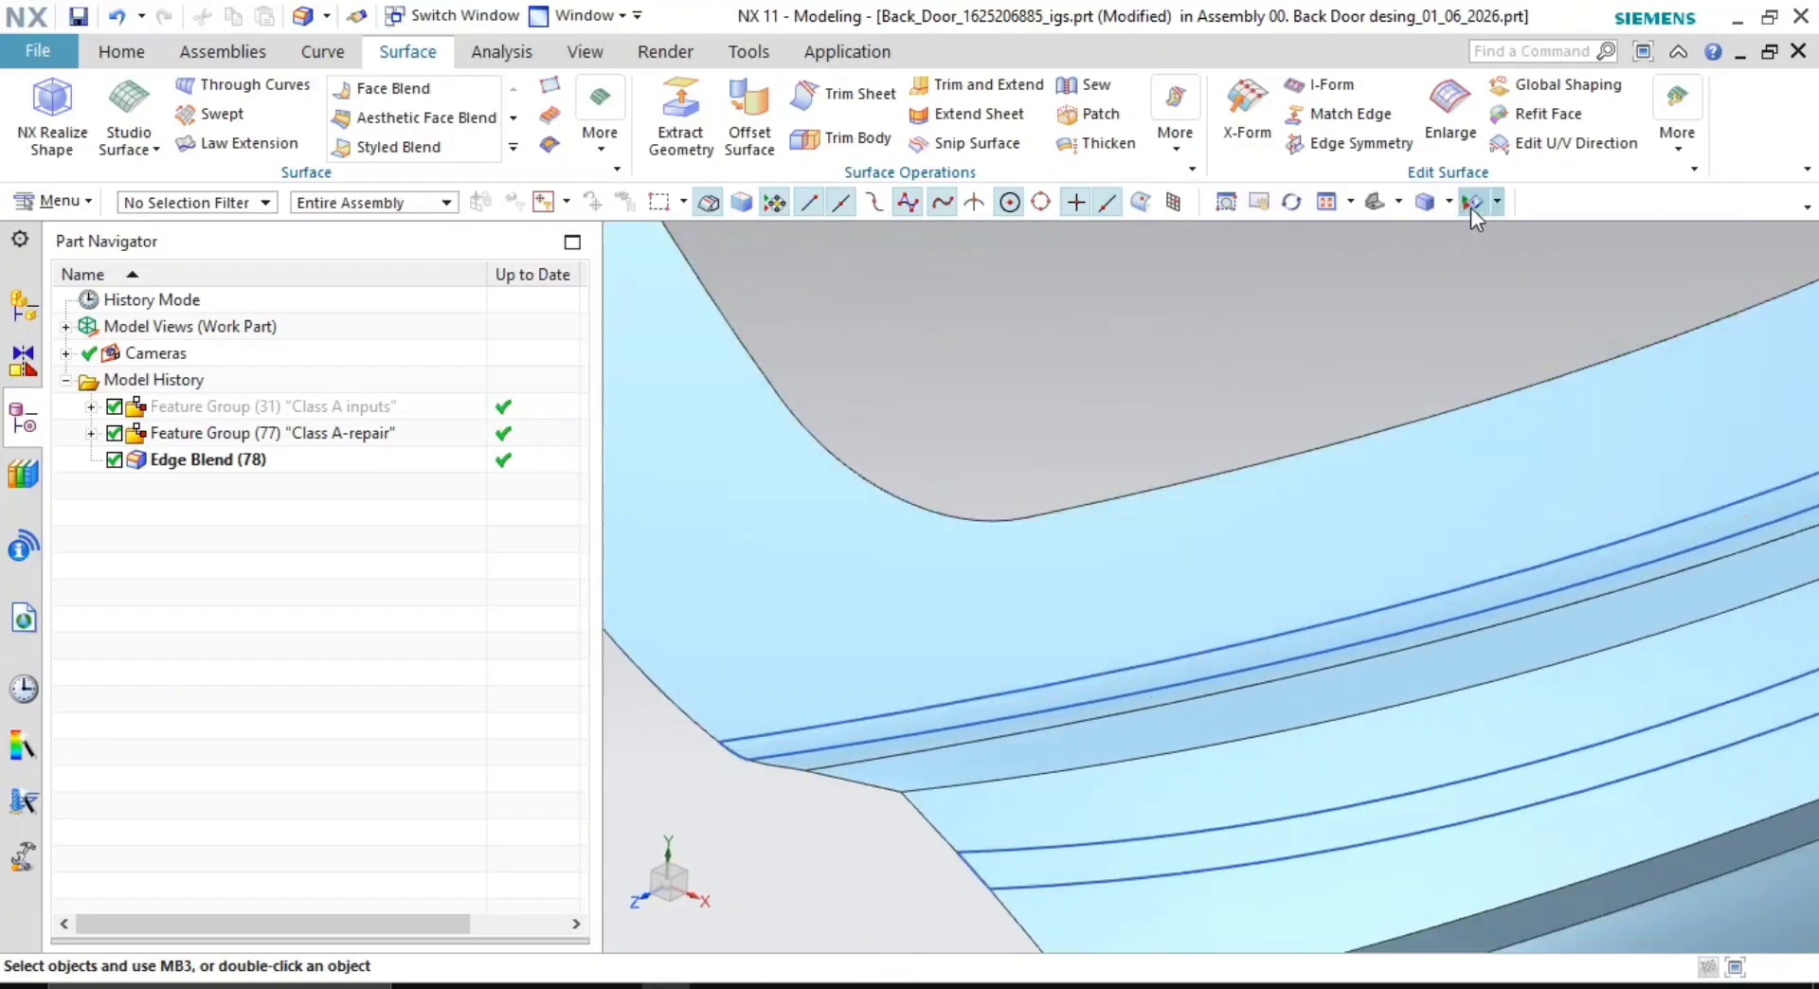
click(1496, 202)
click(1496, 232)
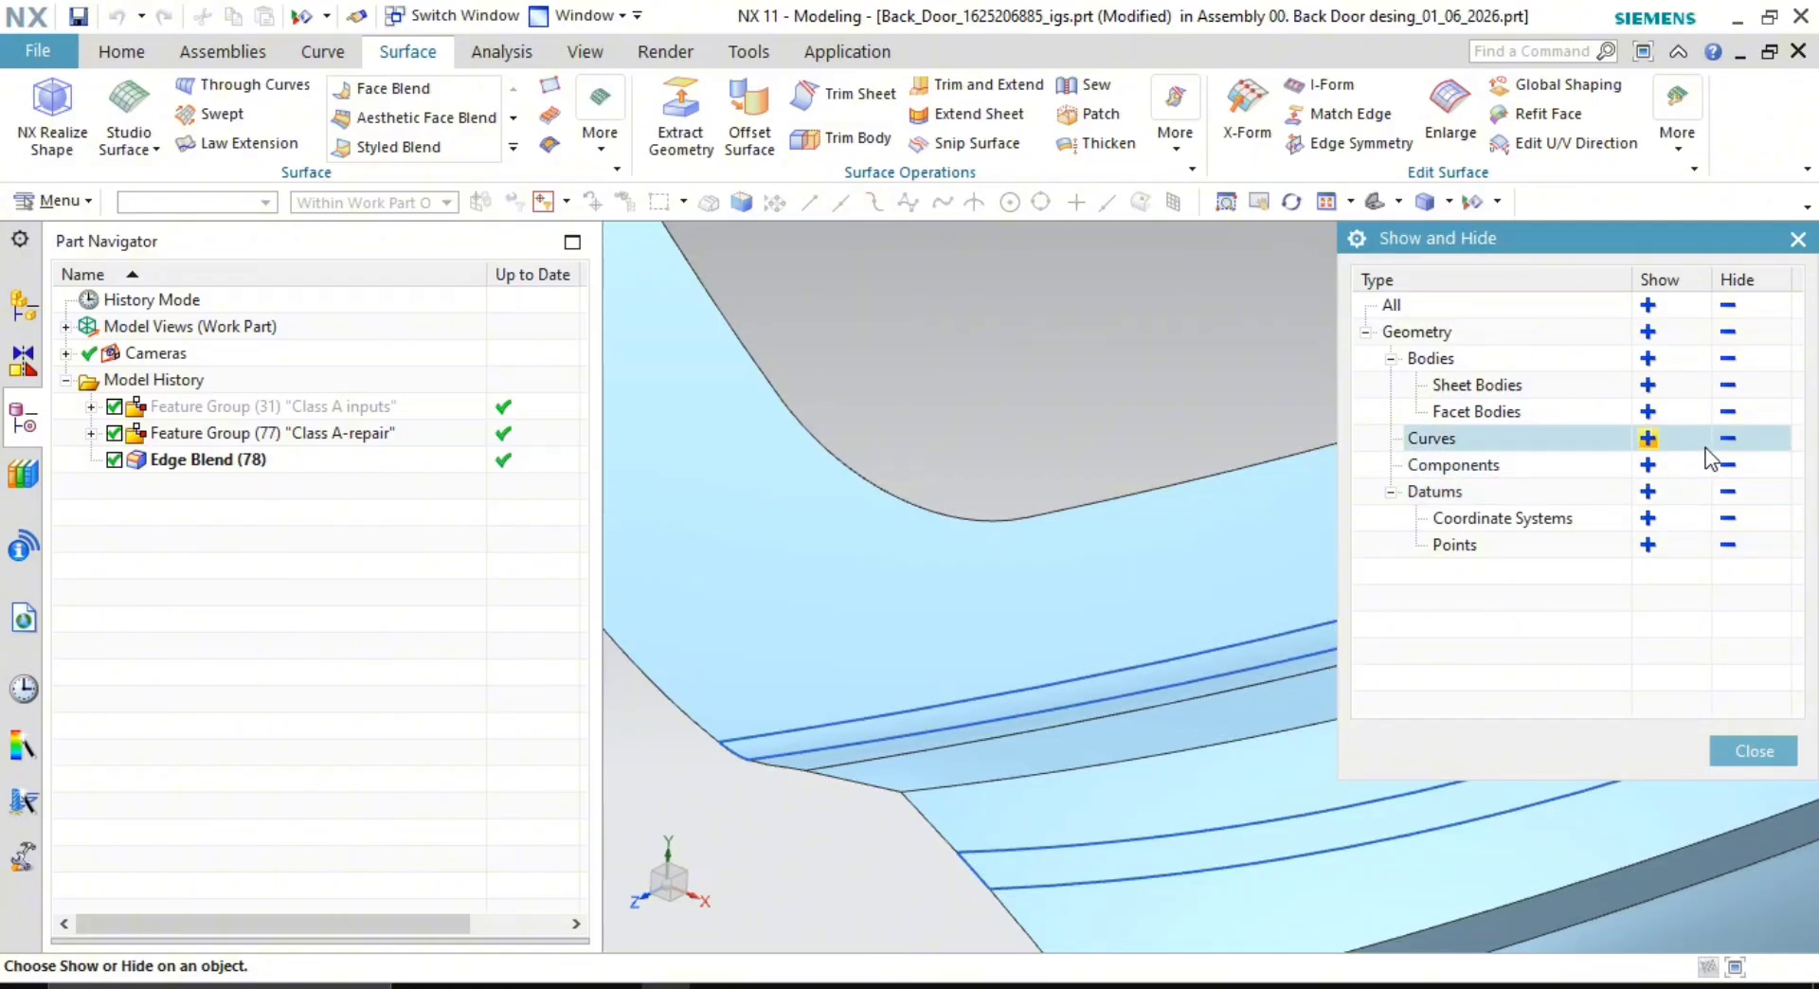
click(1717, 444)
click(1751, 749)
- Orbit, pan and zoom around the door corner to inspect the new 4 mm blend
middle_drag(1393, 681, 1176, 575)
scroll(1283, 329, down, 3)
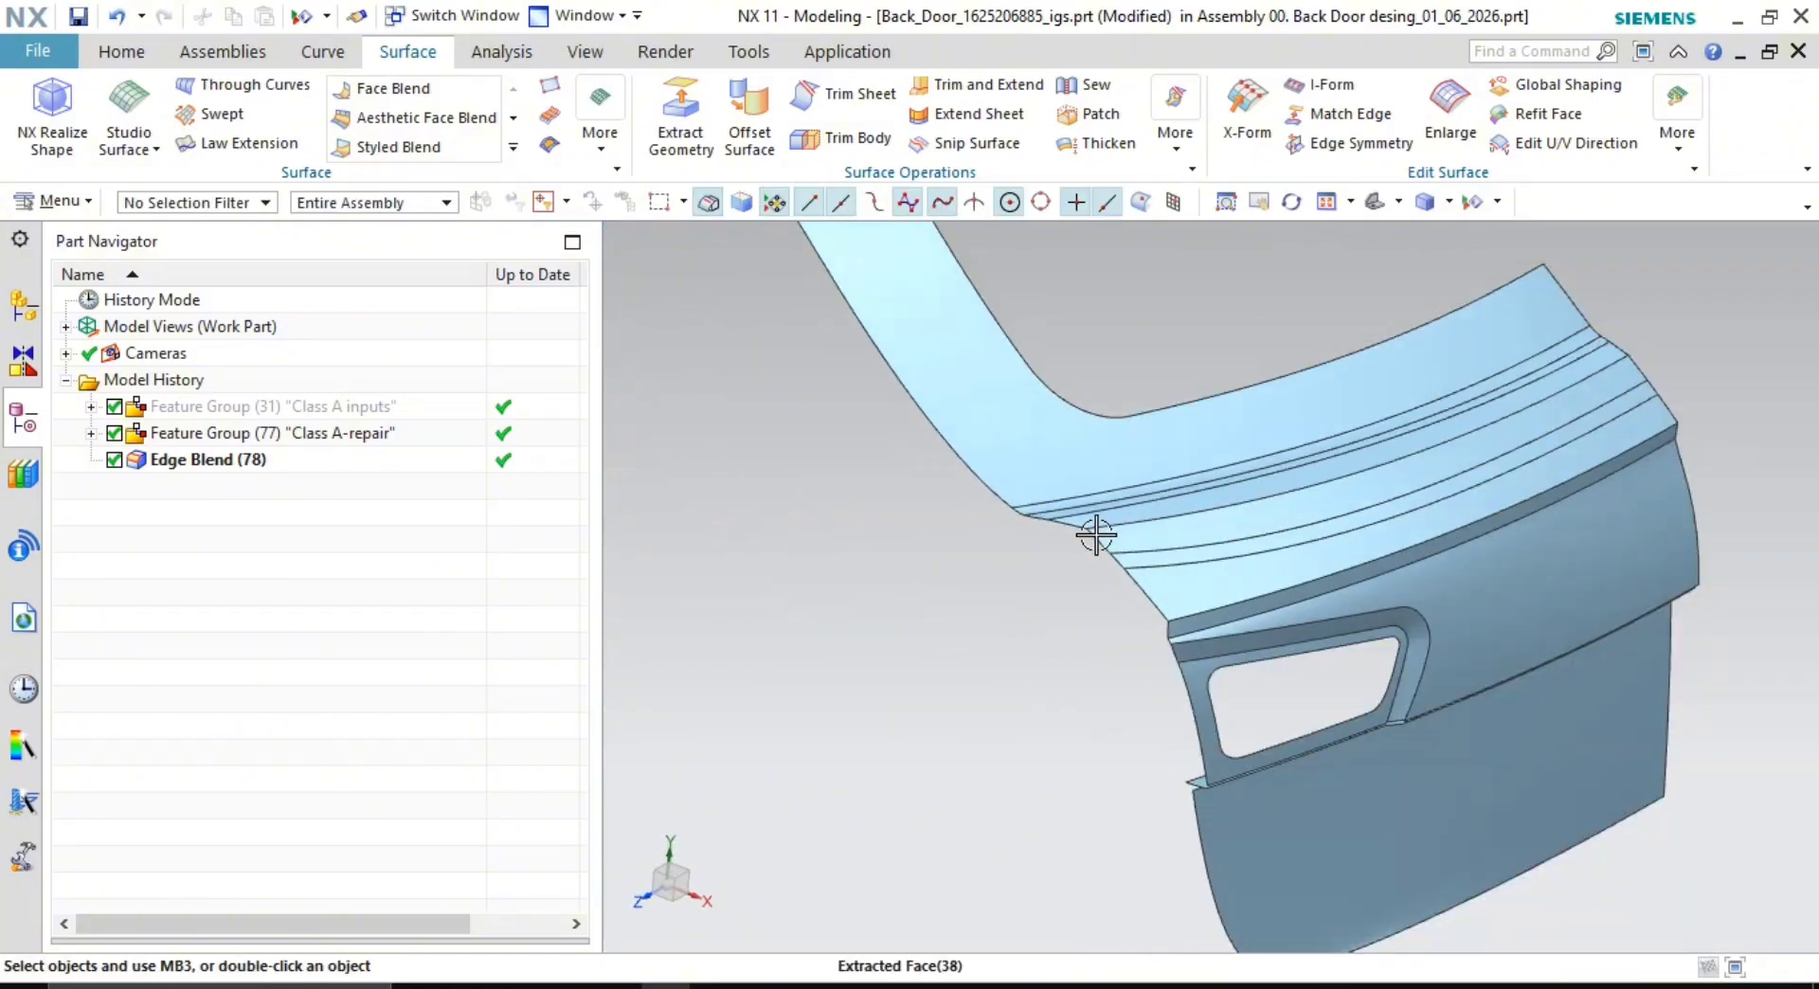
middle_drag(1092, 535, 1117, 662)
scroll(1062, 599, up, 4)
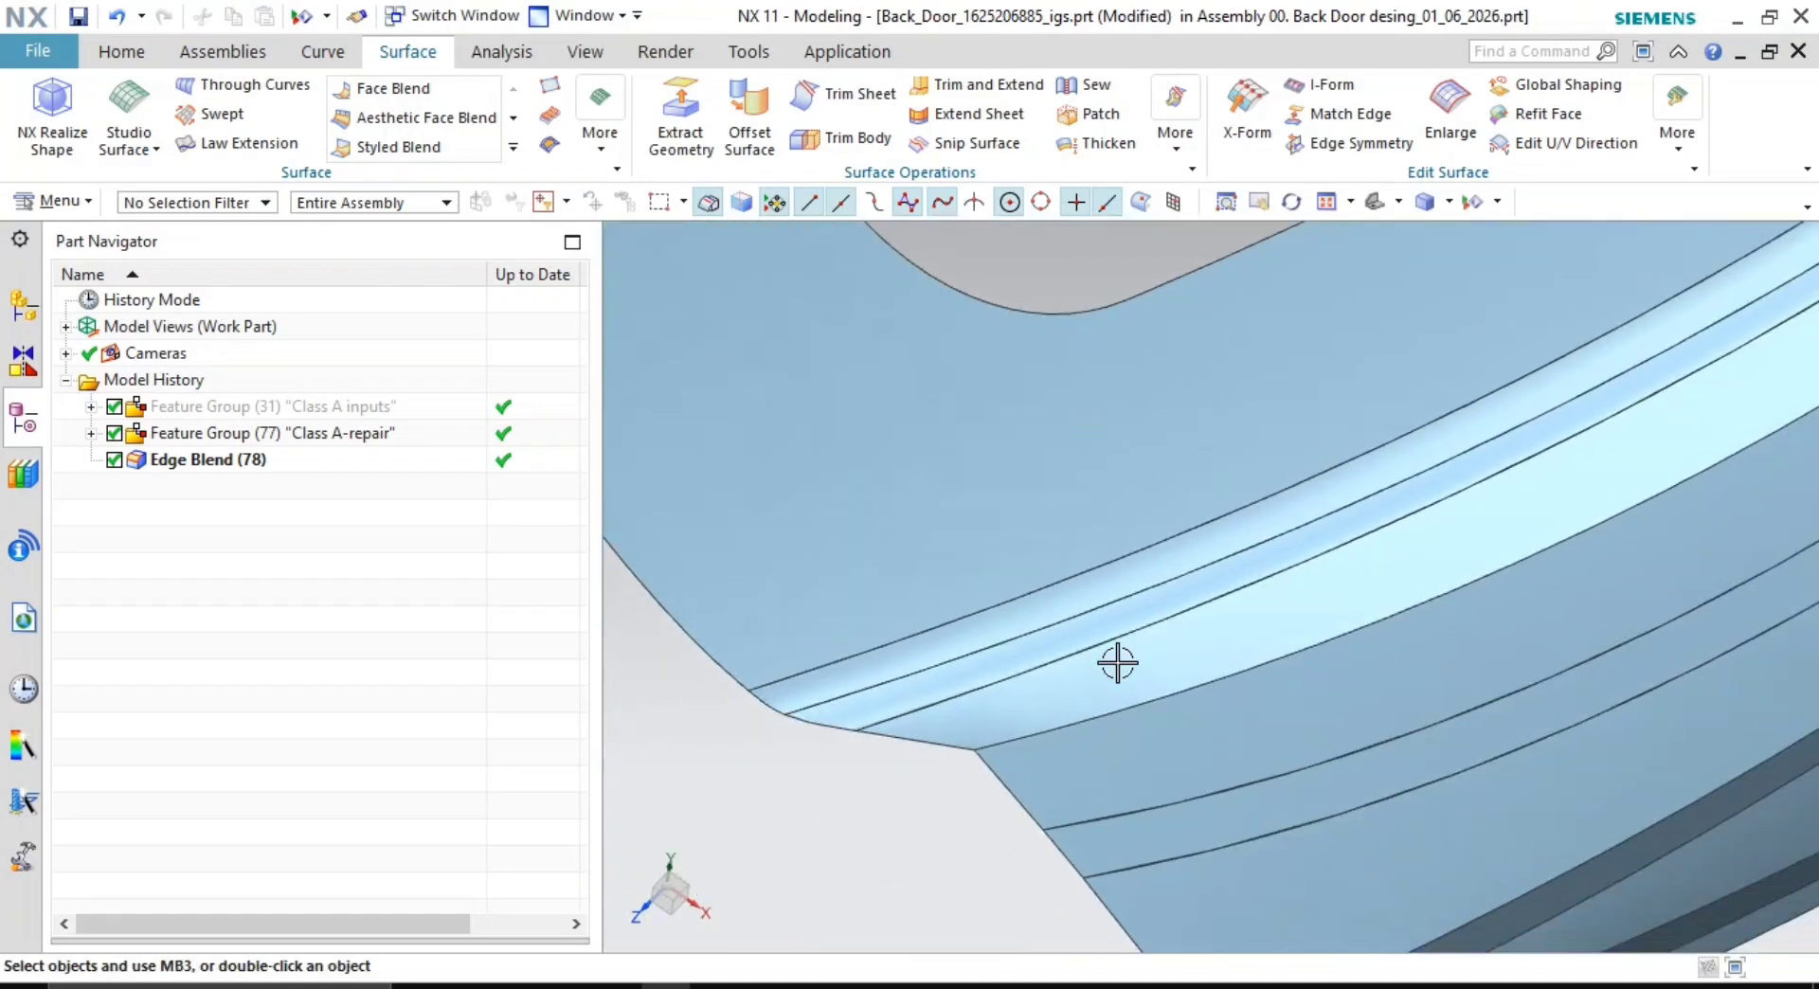
scroll(1075, 722, up, 4)
shift+middle_drag(1248, 602, 1508, 425)
scroll(1072, 686, up, 4)
scroll(1178, 443, up, 2)
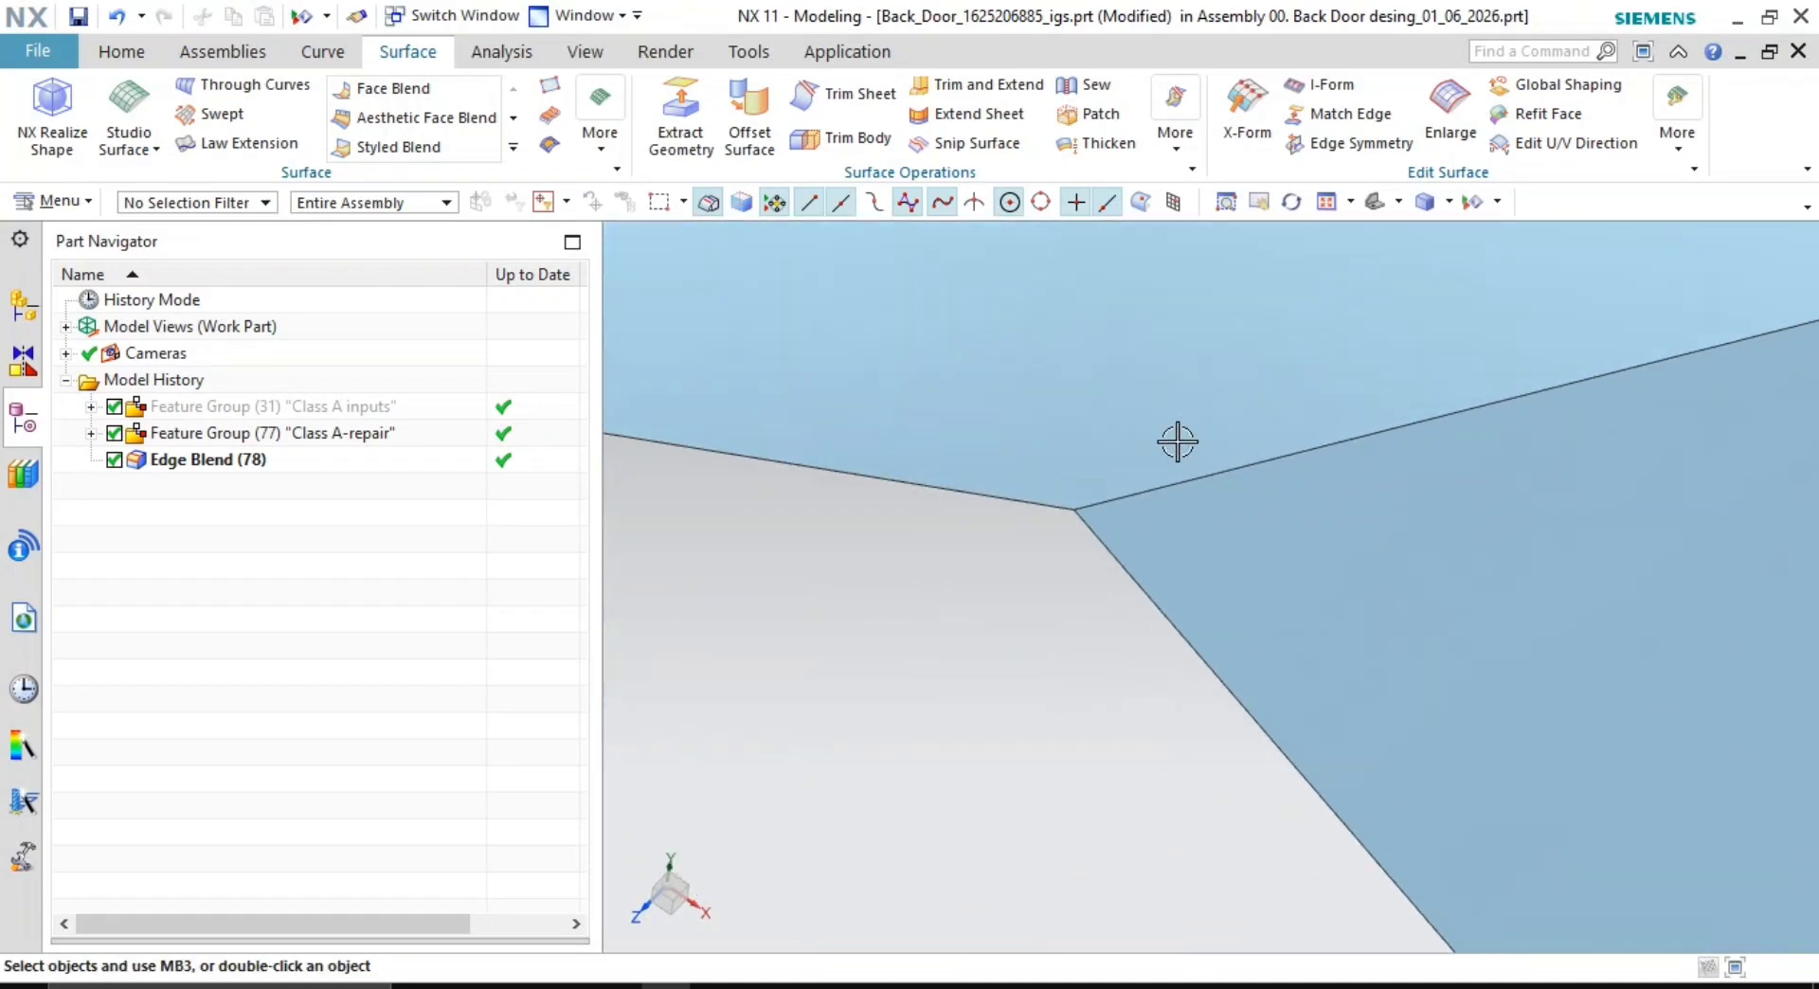
scroll(1031, 528, up, 4)
scroll(1204, 512, down, 3)
scroll(1402, 551, down, 5)
shift+middle_drag(1440, 544, 797, 557)
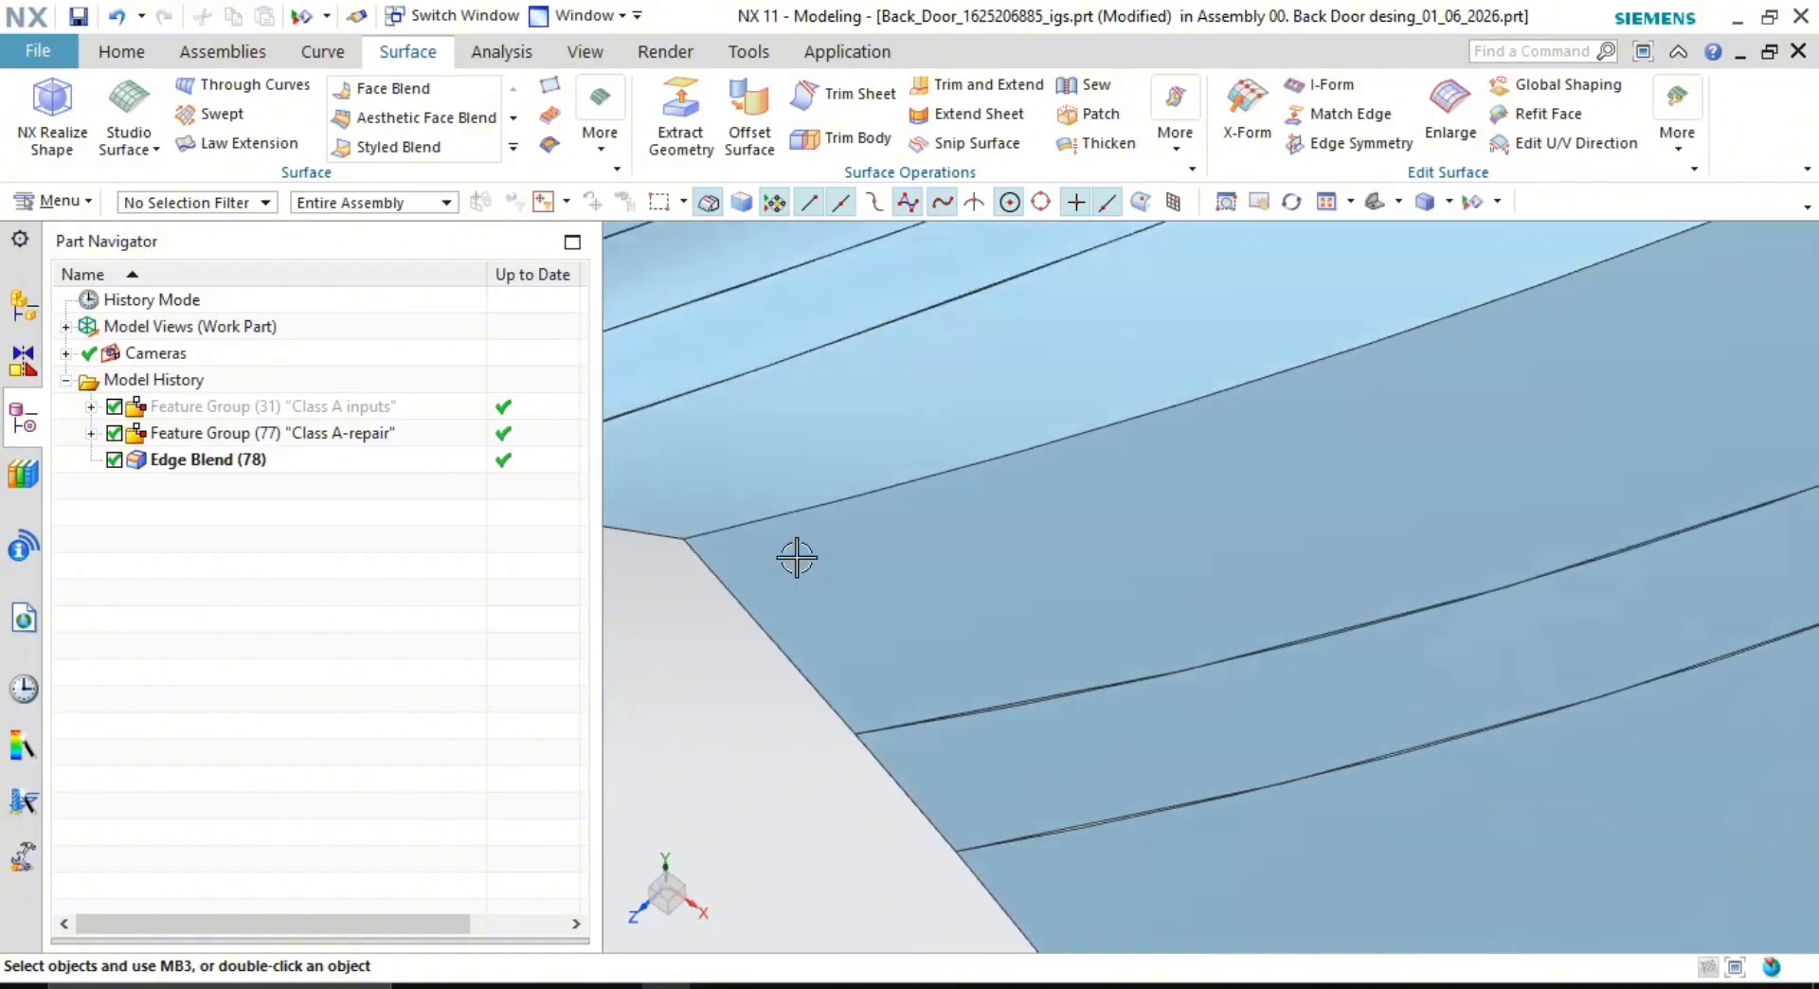
scroll(932, 575, down, 4)
middle_drag(957, 581, 1031, 540)
scroll(998, 549, up, 6)
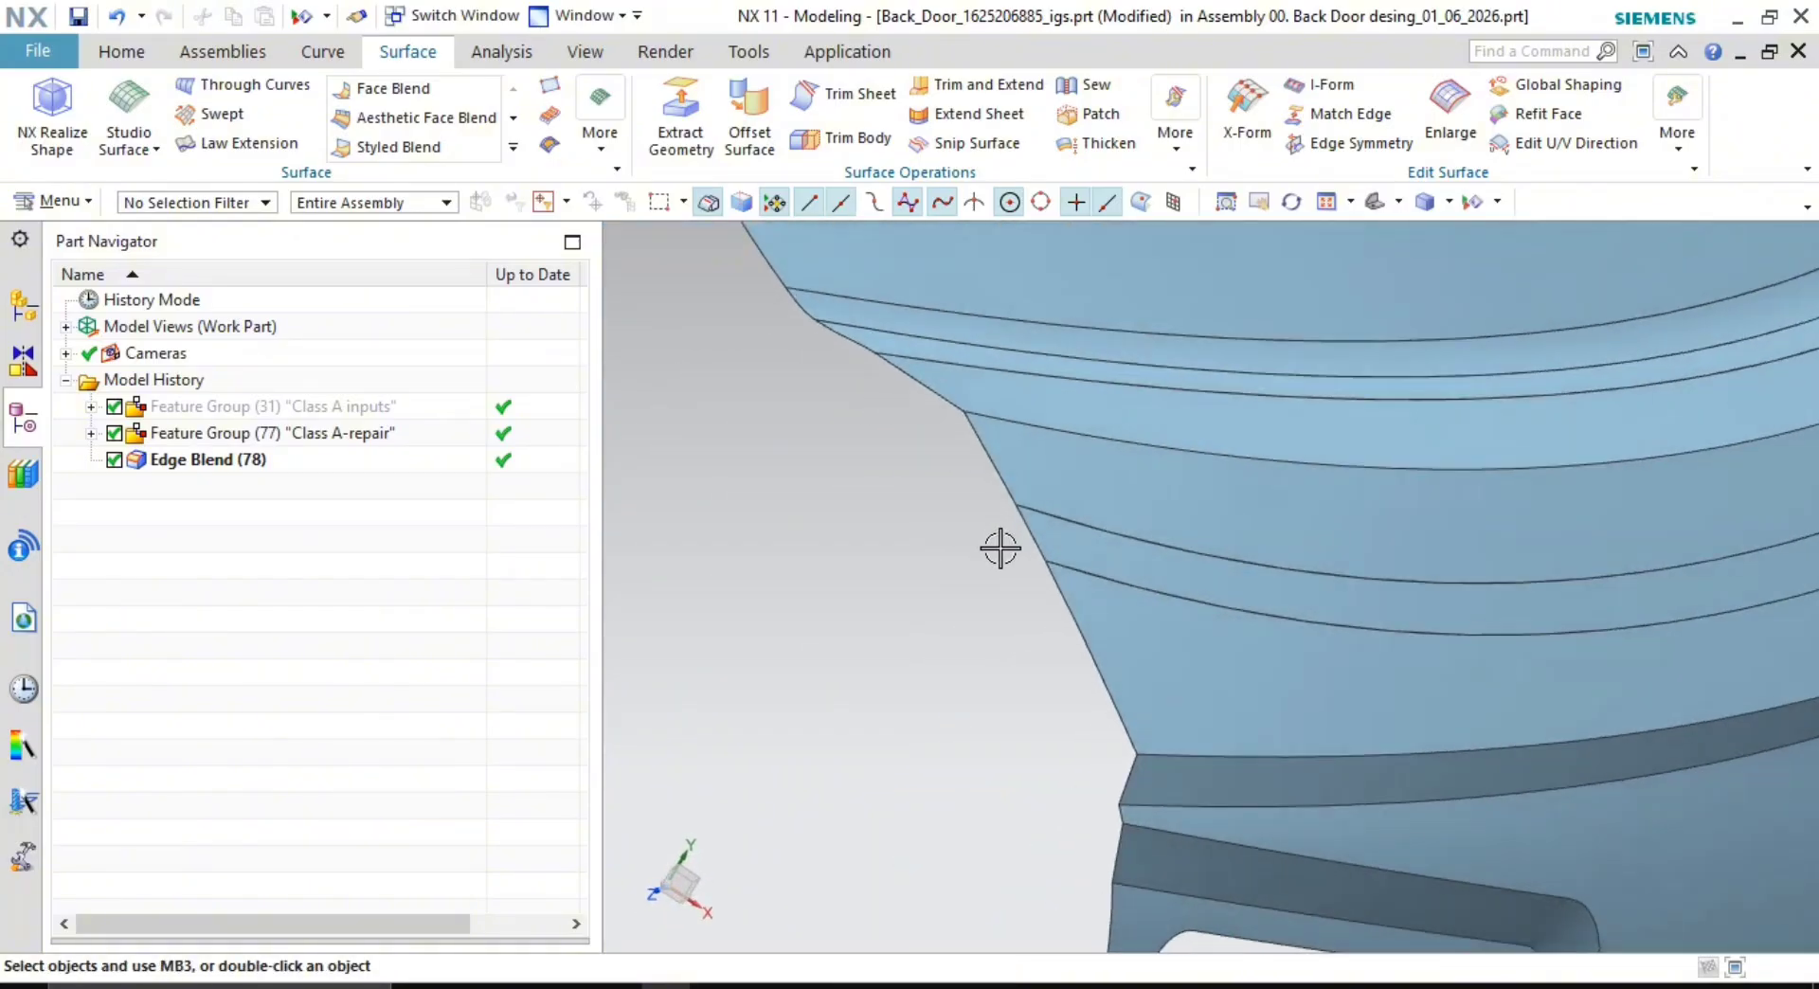
scroll(1408, 504, down, 2)
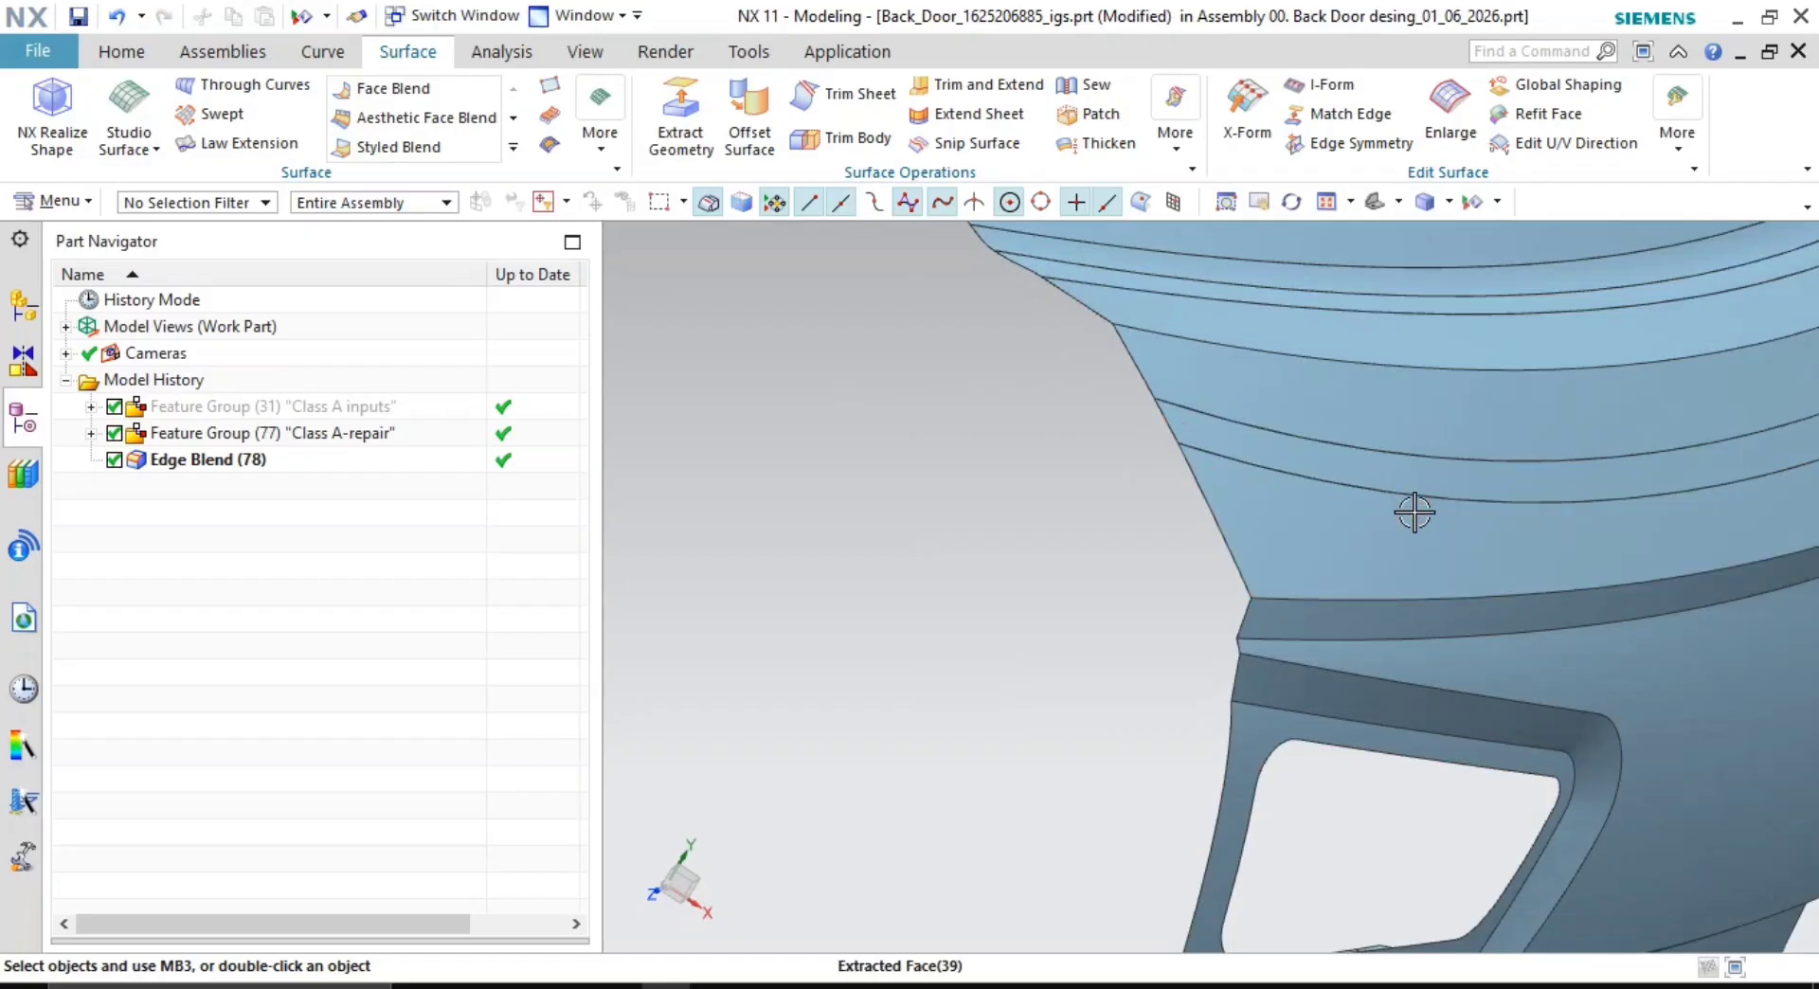
middle_drag(1414, 513, 1027, 475)
scroll(1433, 560, down, 3)
middle_drag(1433, 559, 1515, 565)
scroll(1157, 418, up, 6)
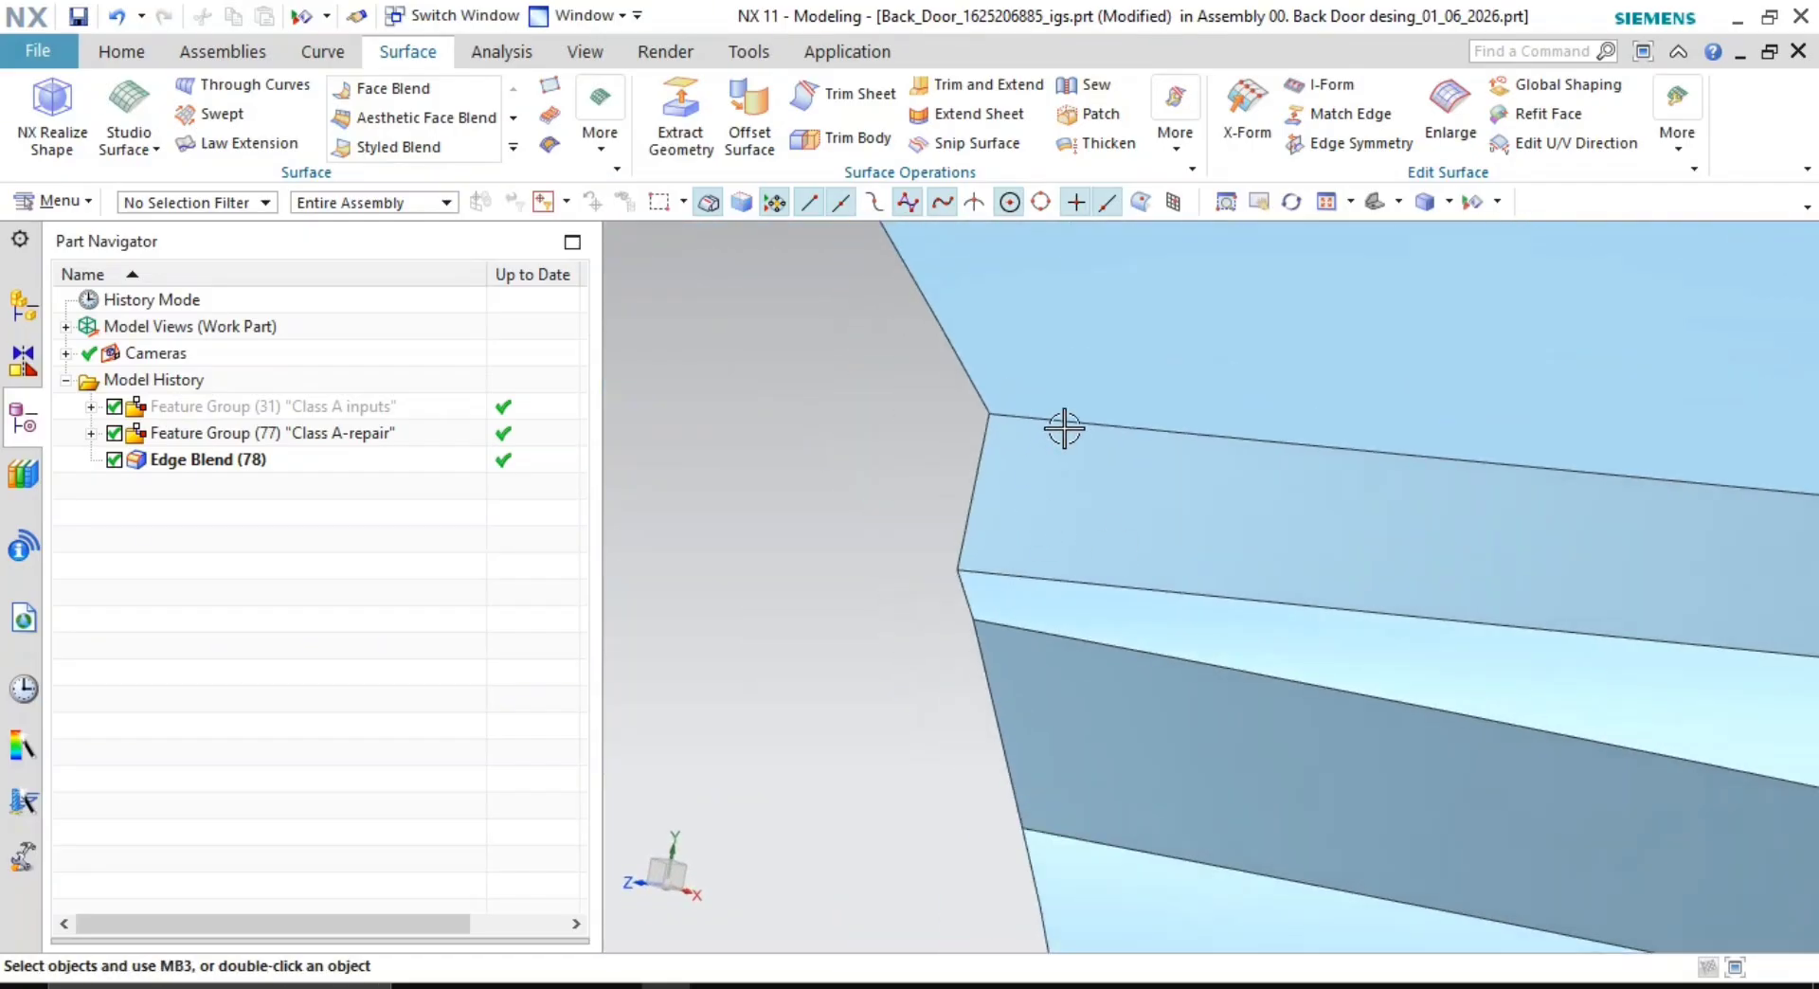
shift+middle_drag(1108, 613, 1282, 588)
- Hide the Class A-repair group and show the Class A inputs group again
right_click(243, 423)
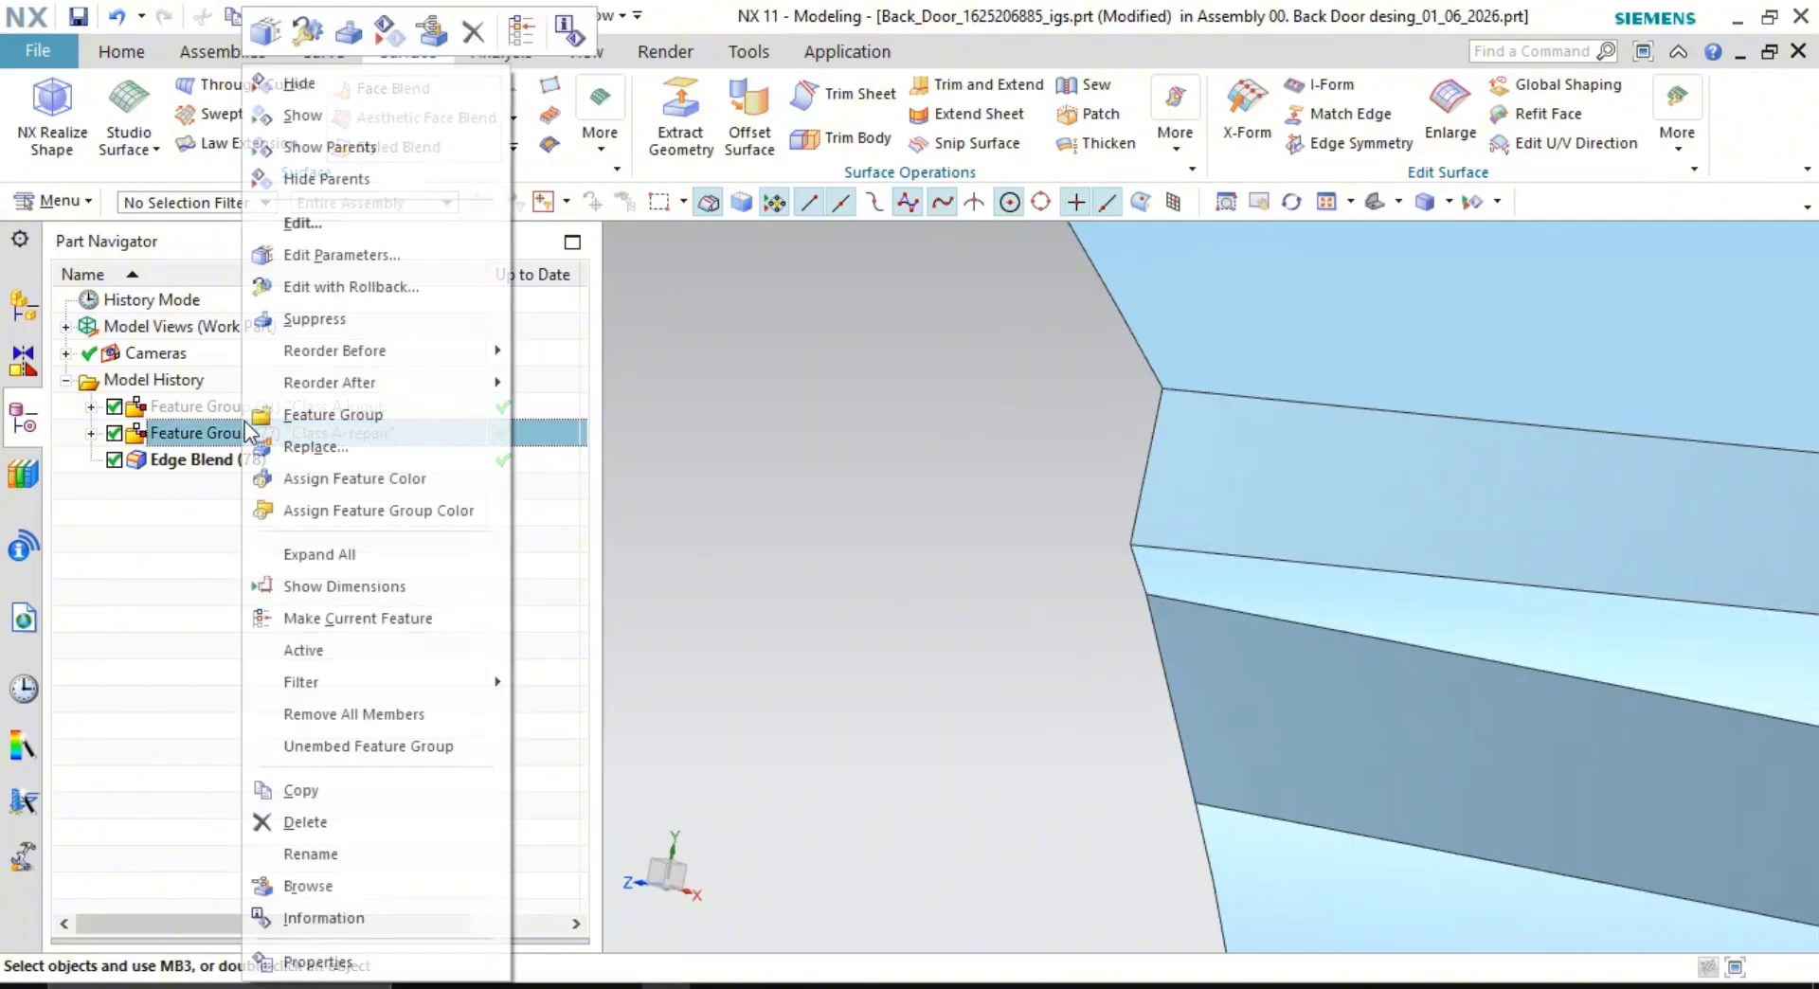
click(383, 101)
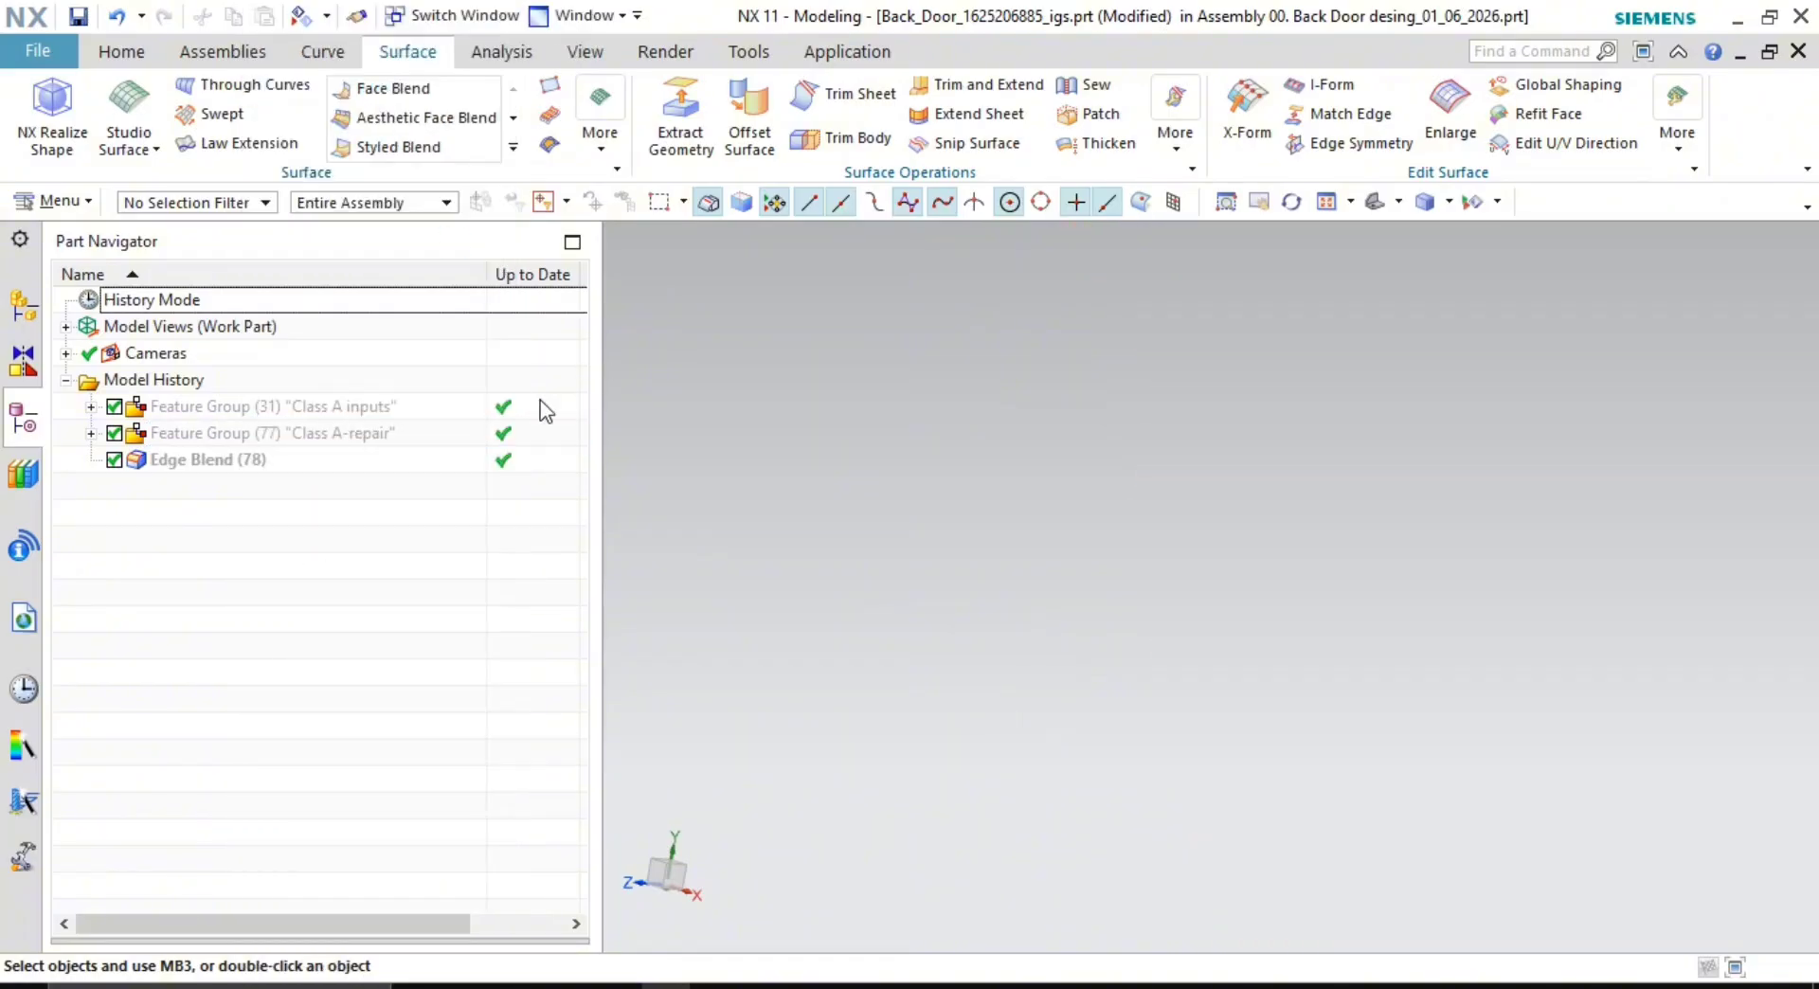
right_click(341, 406)
click(456, 182)
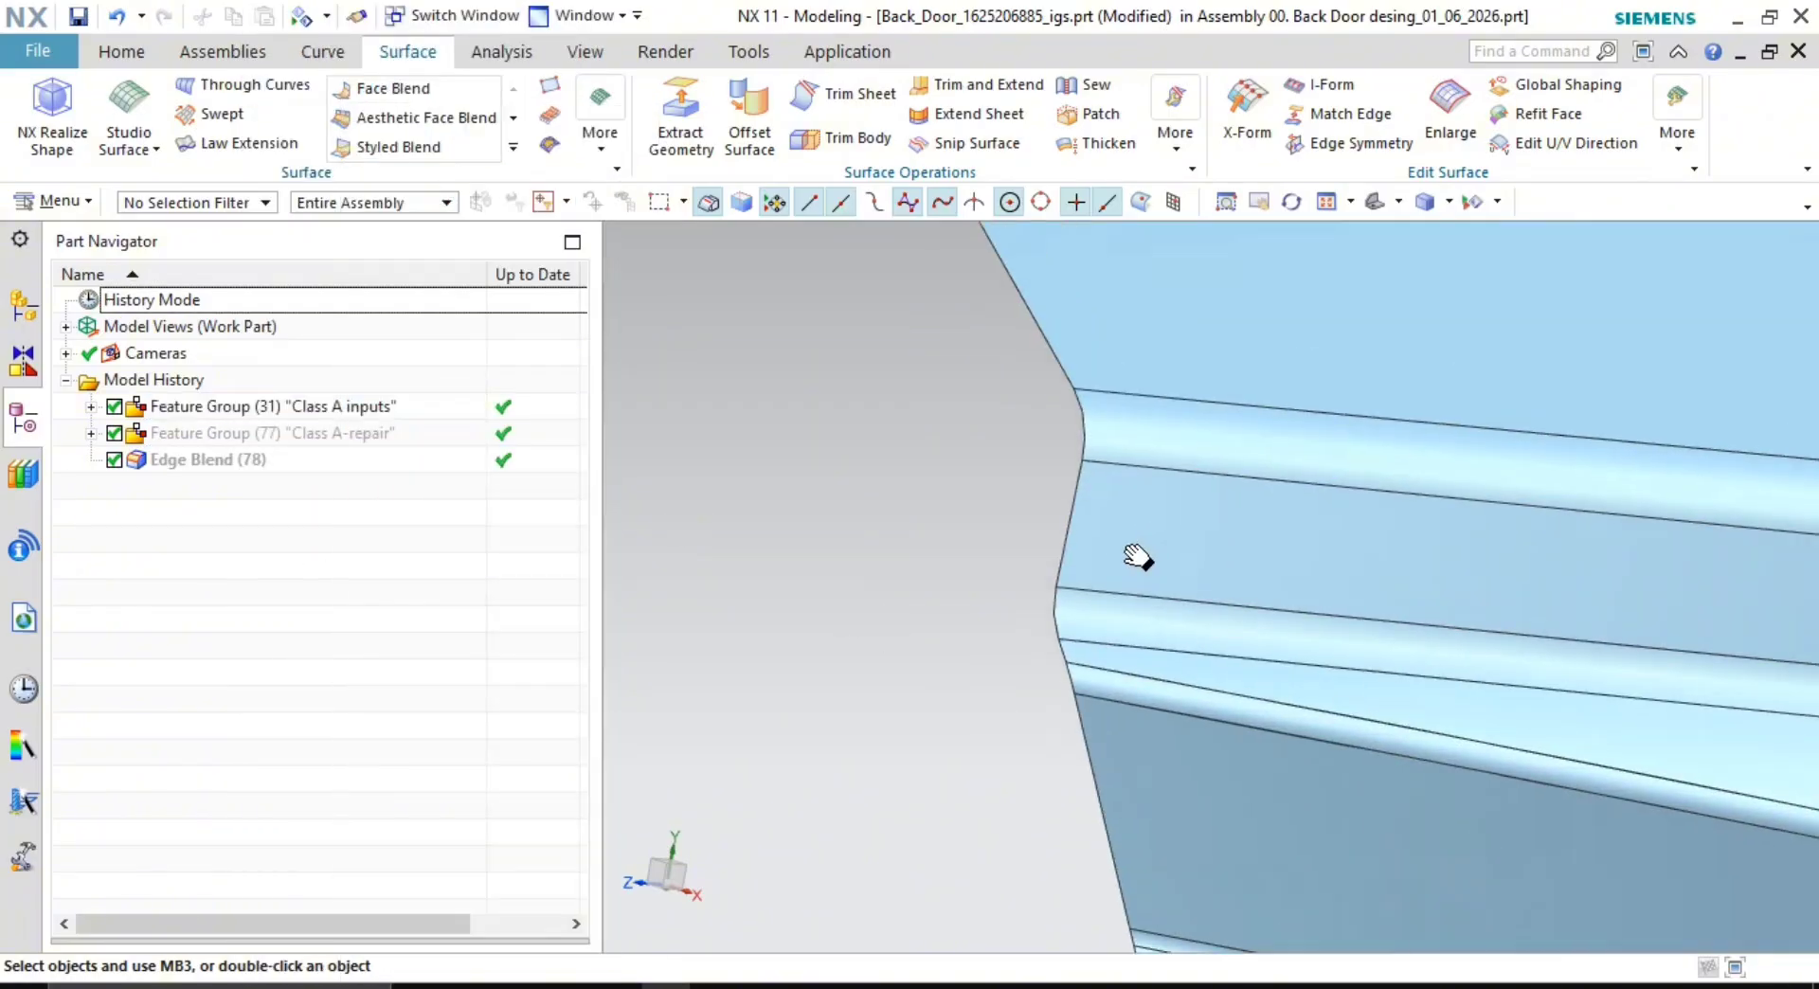
scroll(950, 536, up, 3)
shift+middle_drag(1139, 557, 939, 618)
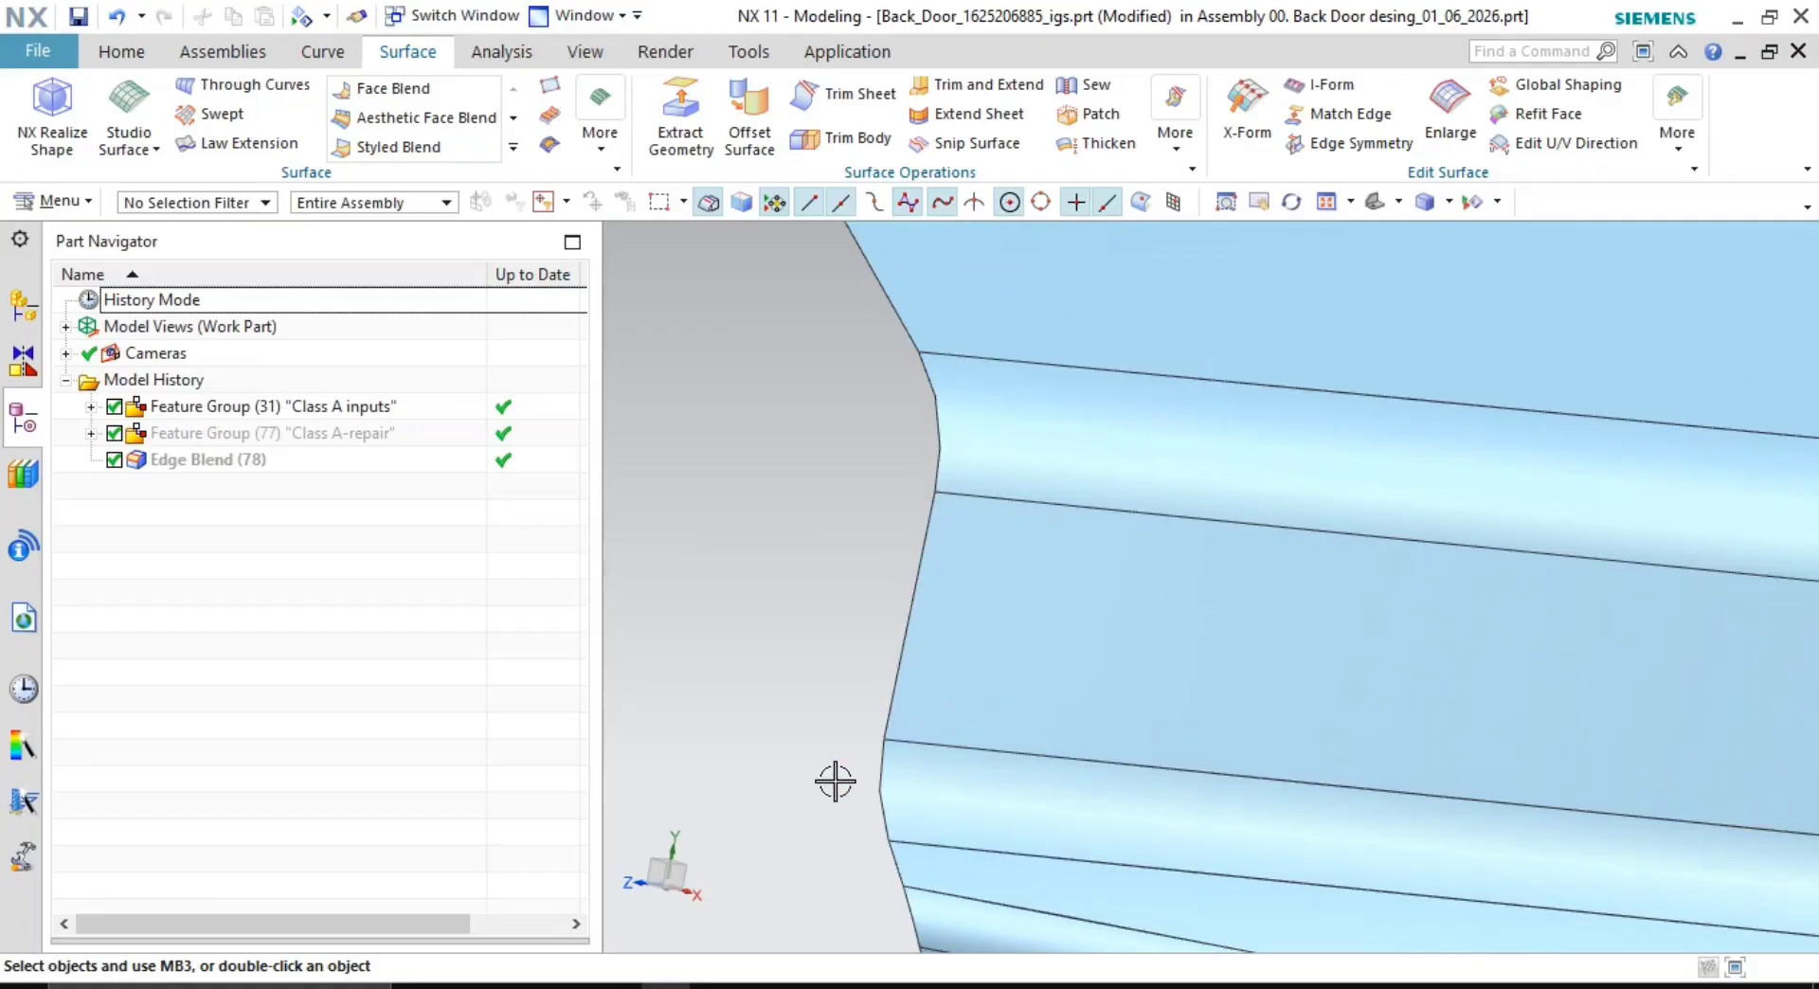
- Check the Local Radius of four blend faces, reading about 10 mm and 4 mm
click(499, 53)
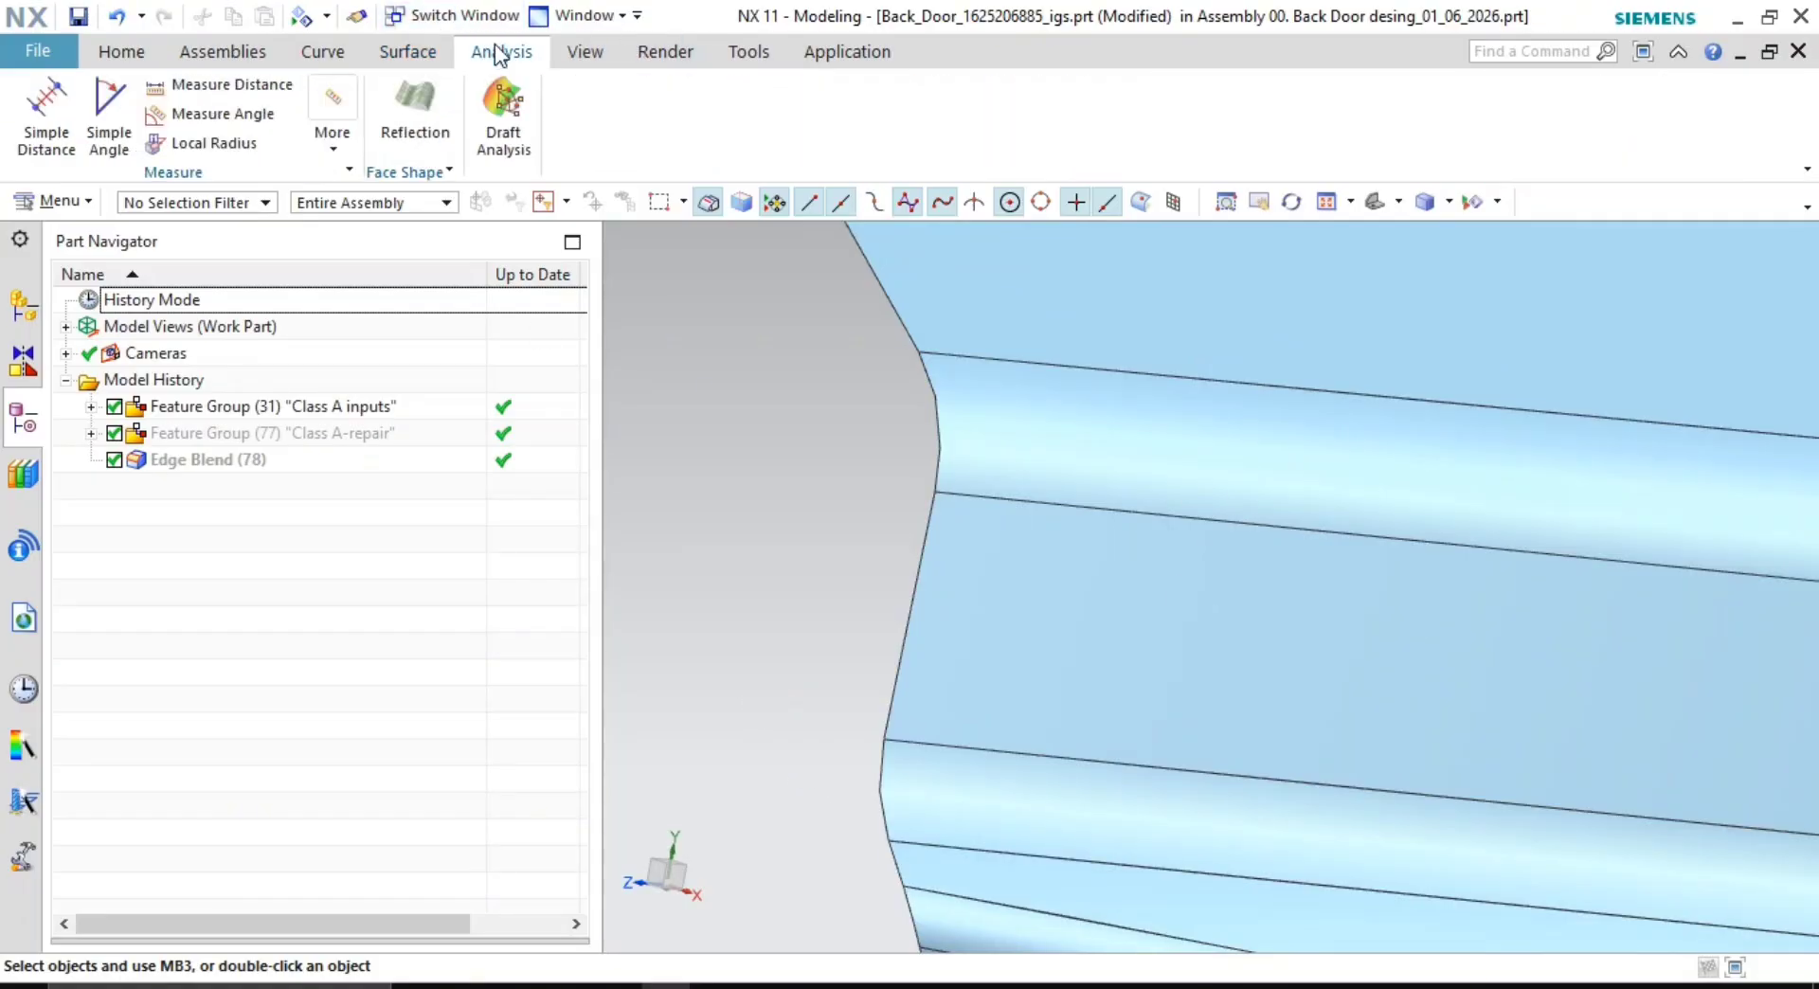
click(202, 143)
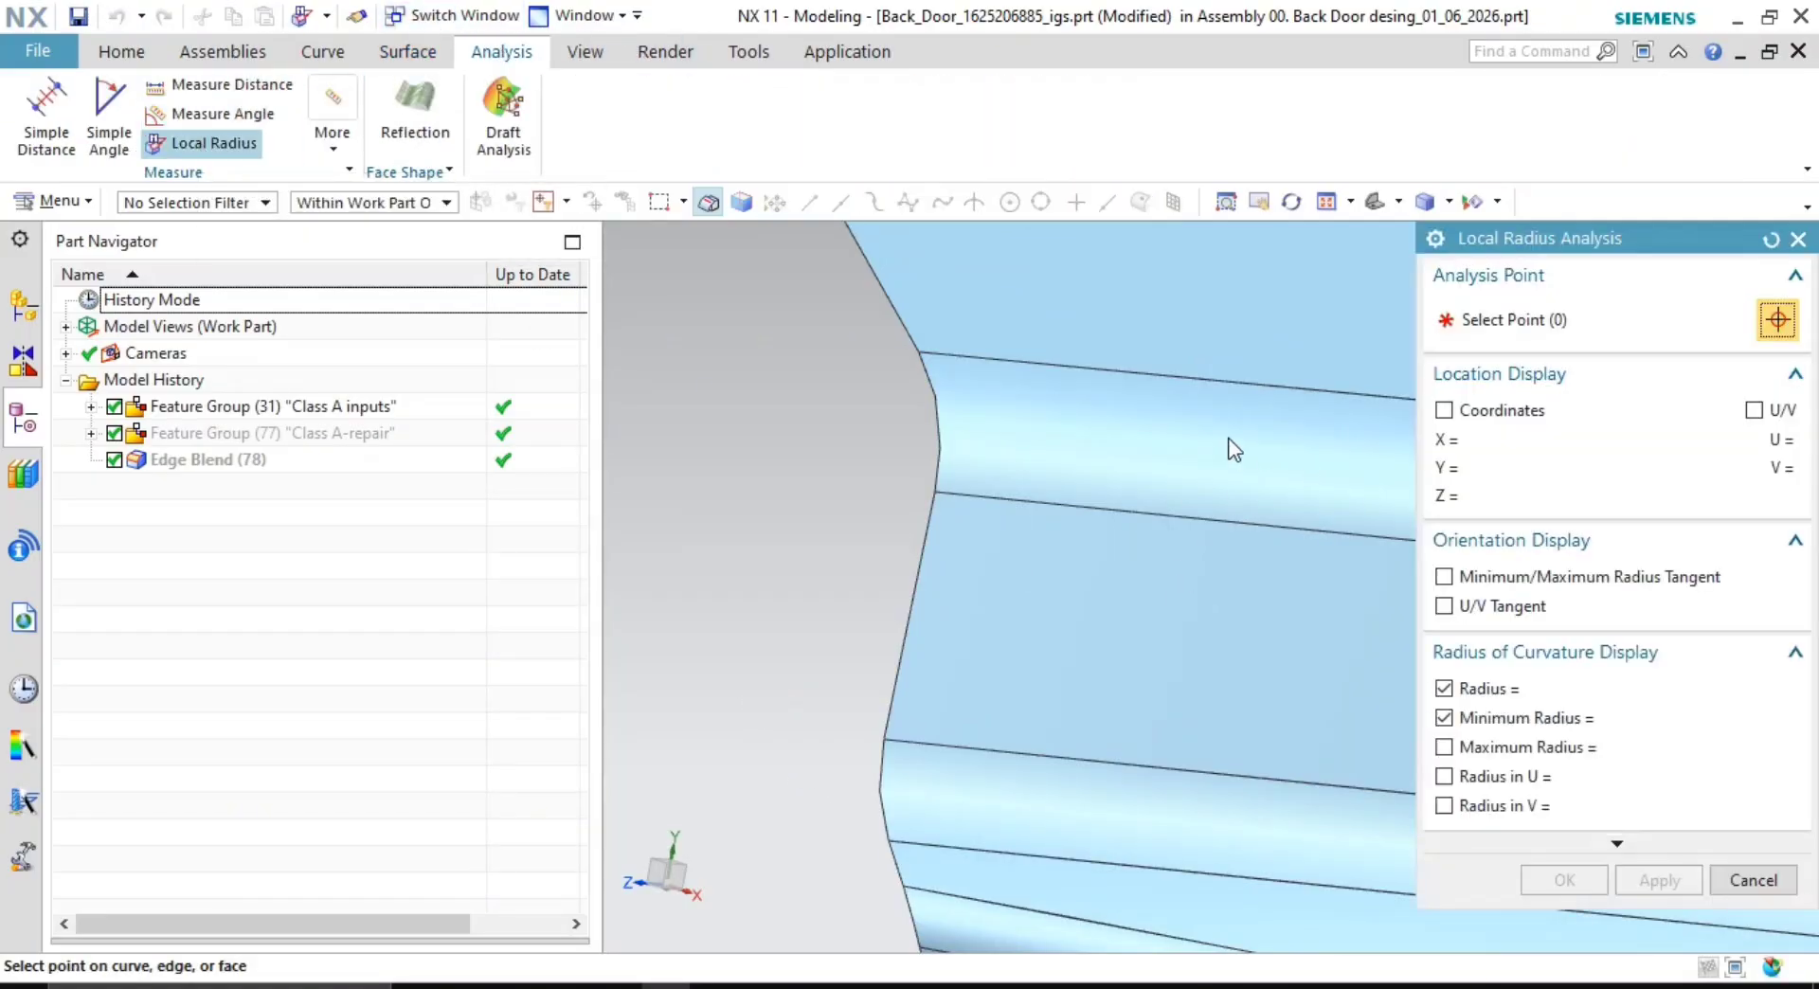
click(1166, 509)
shift+middle_drag(1174, 449, 1004, 401)
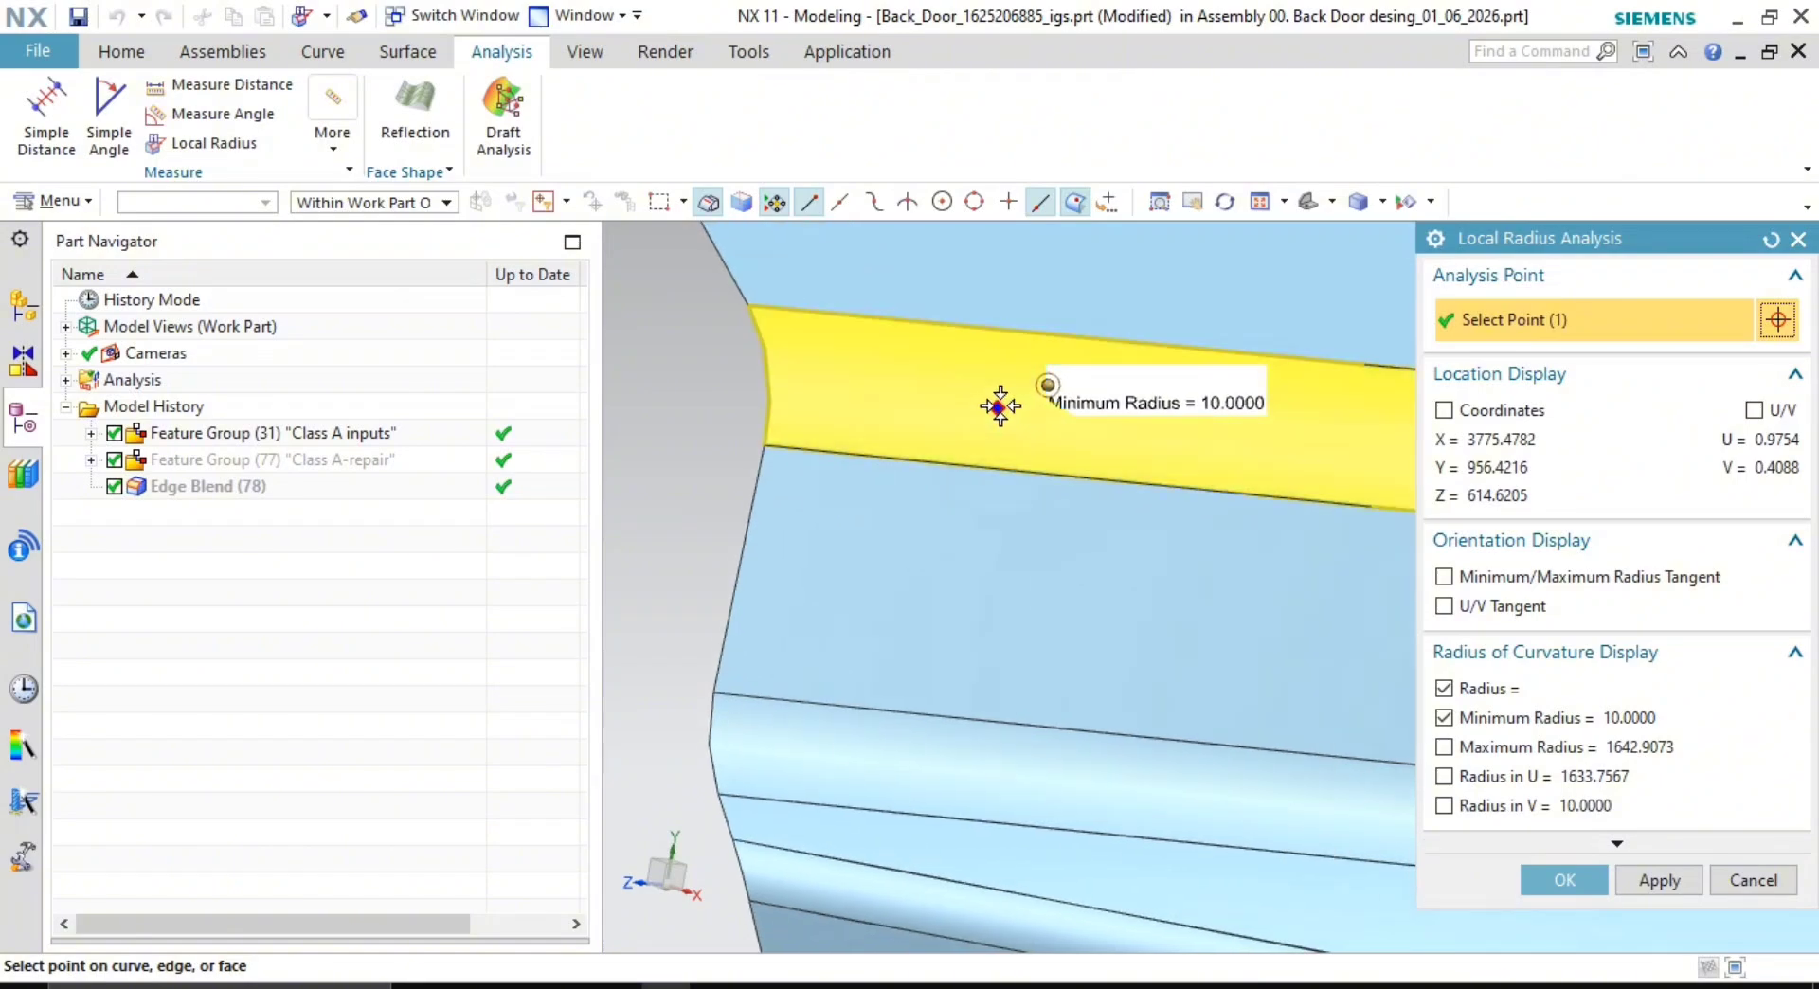
click(812, 864)
shift+middle_drag(1185, 787, 1039, 540)
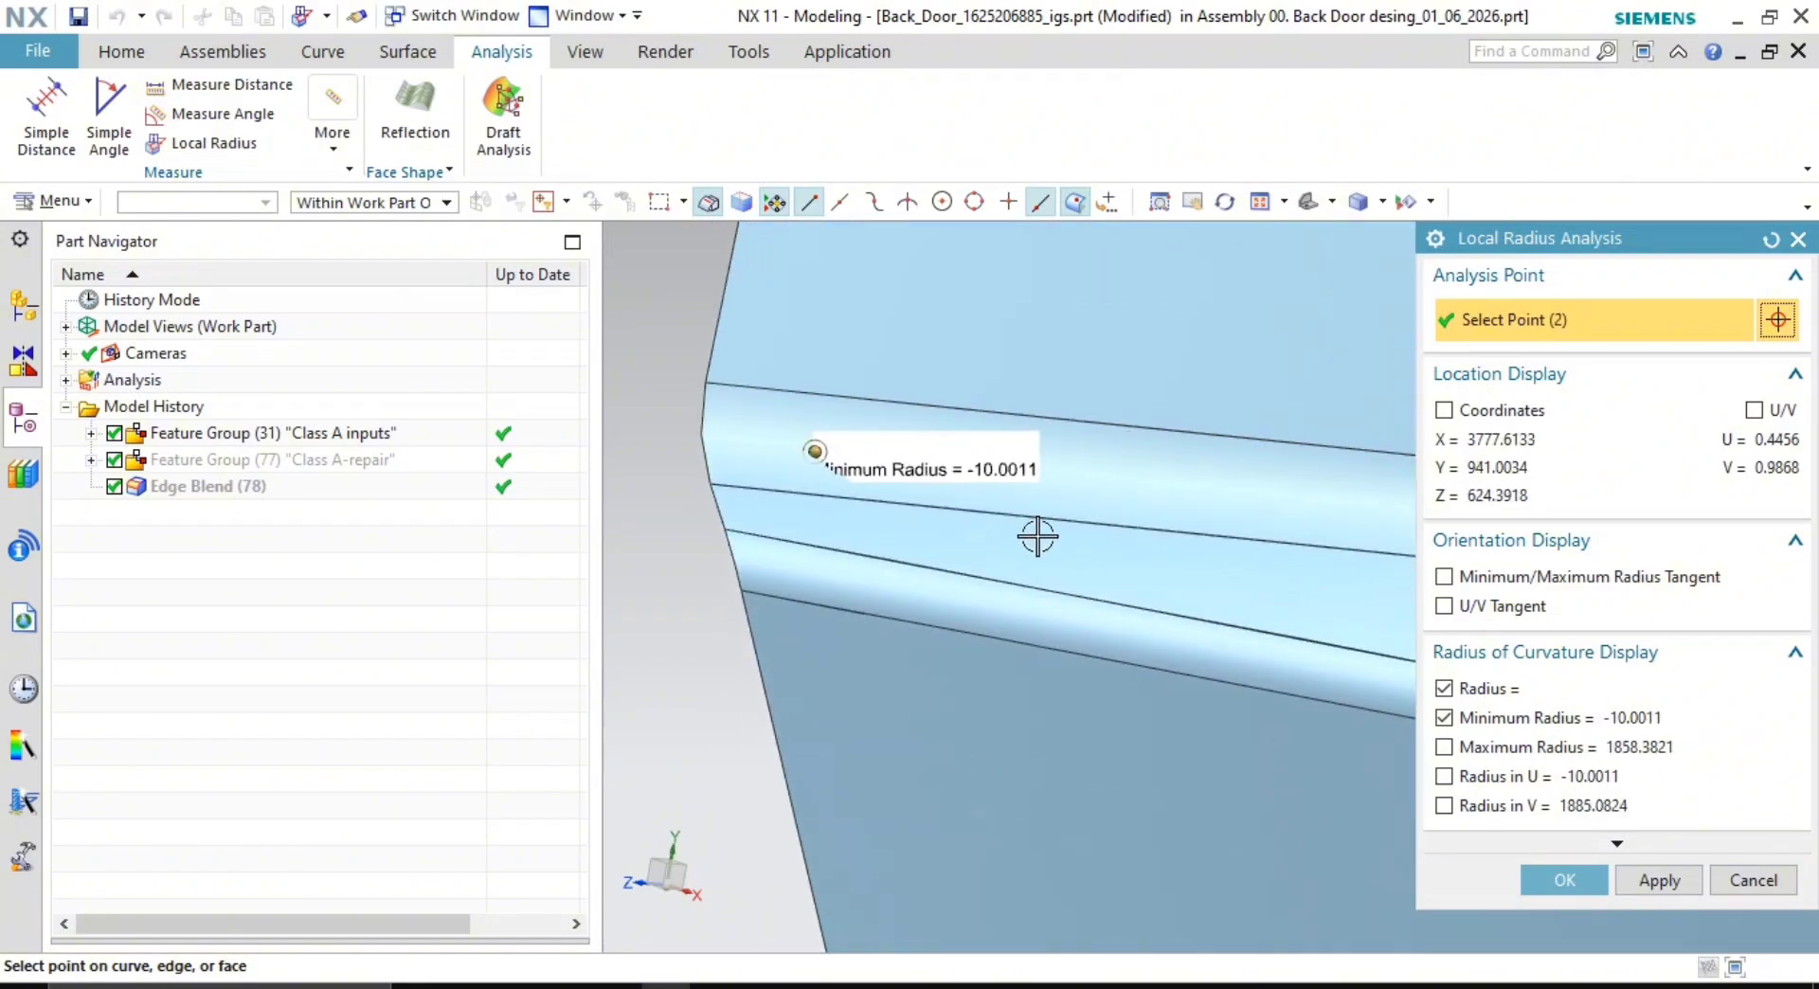
click(898, 590)
shift+middle_drag(1071, 910, 1049, 542)
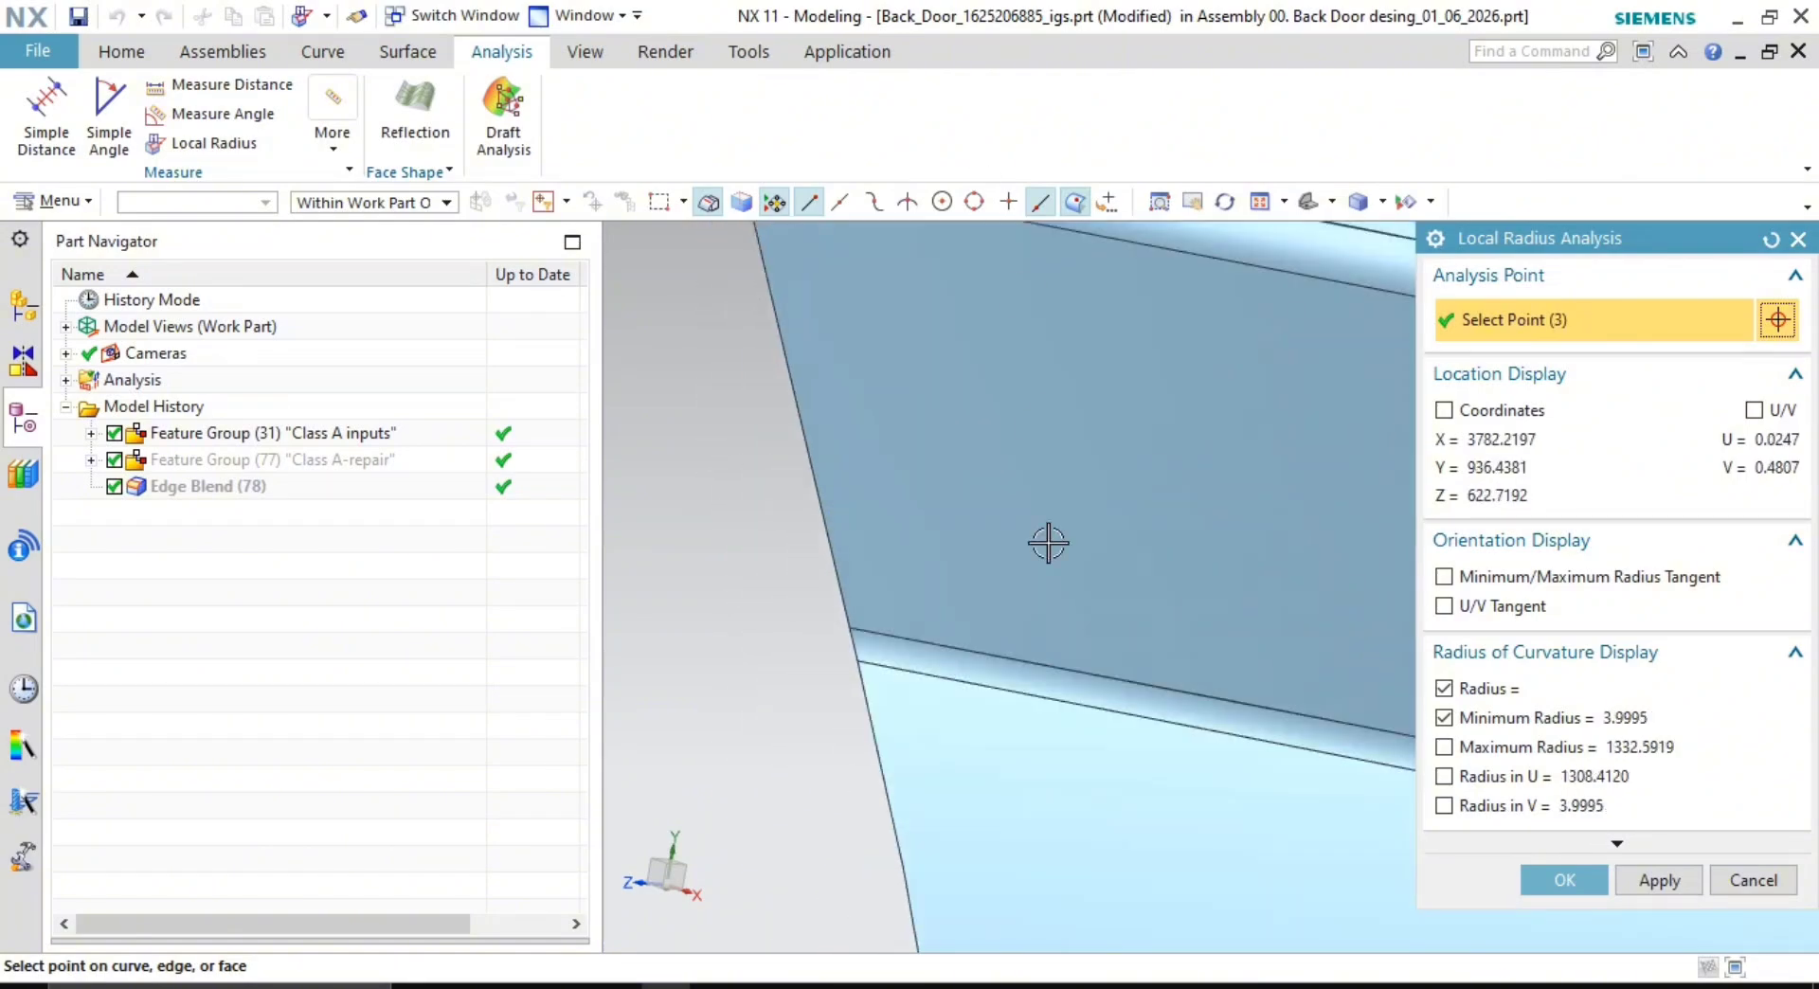
click(992, 673)
key(Escape)
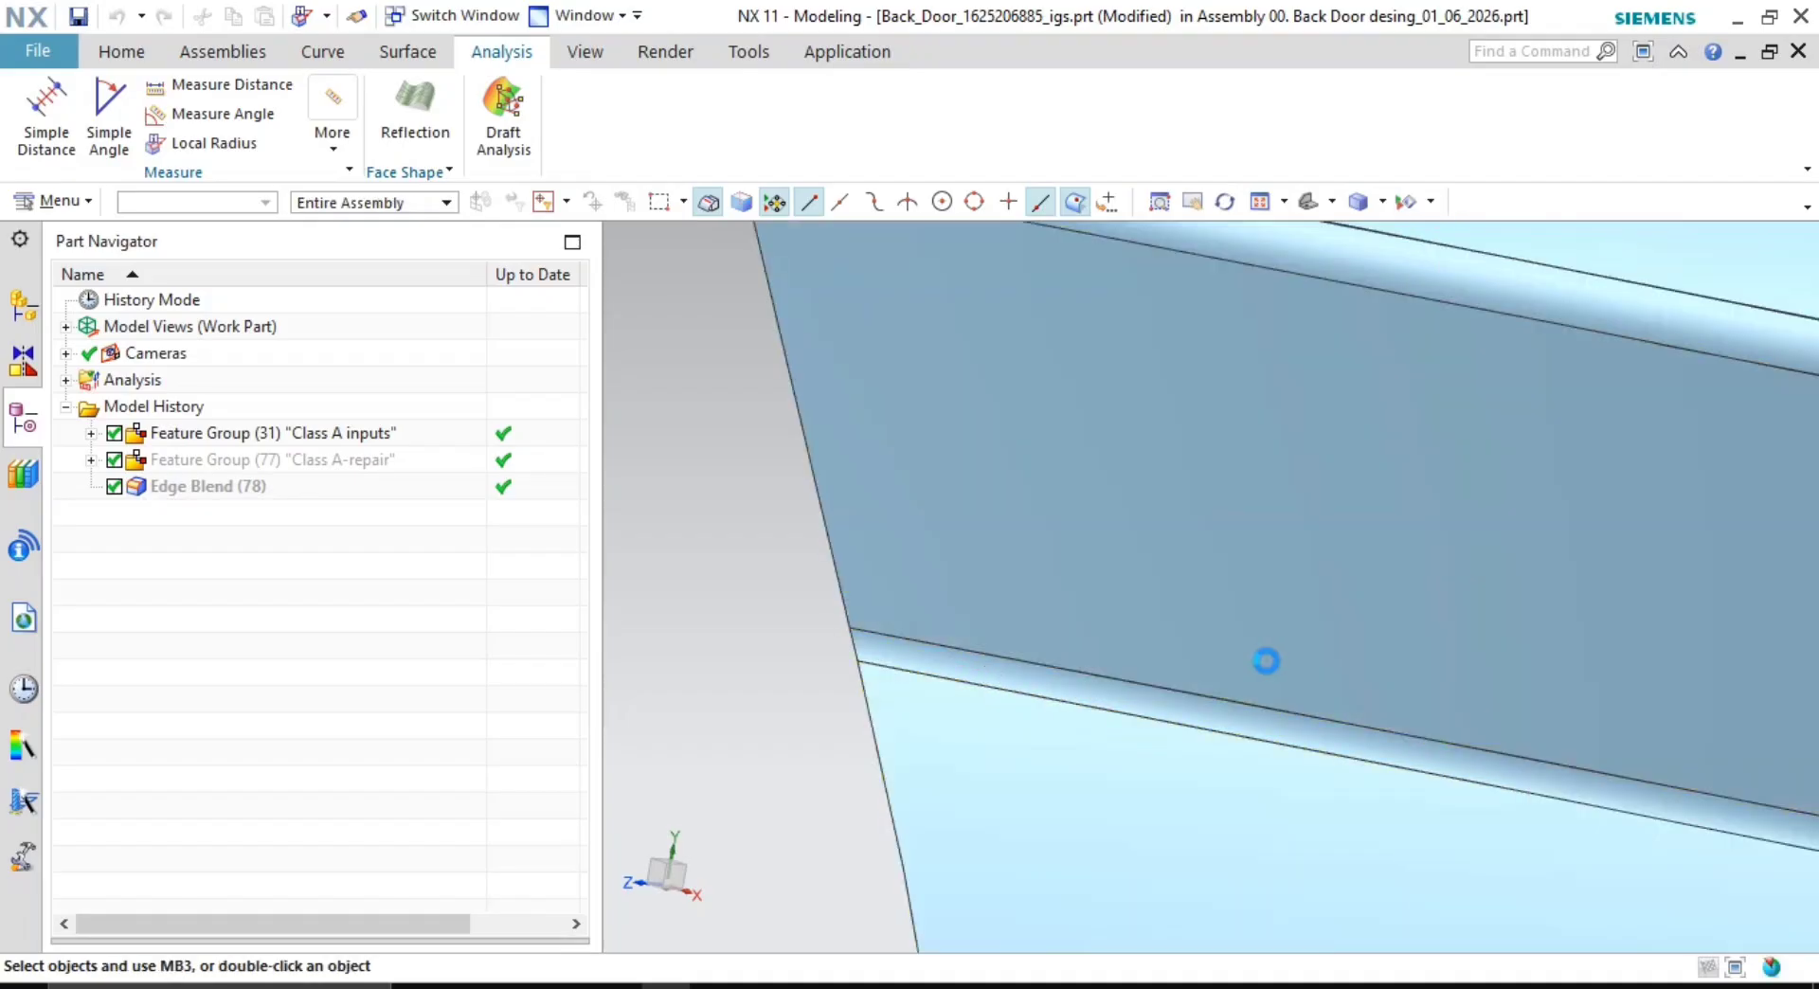
- Hide the Class A inputs geometry and show only the Class A-repair geometry
scroll(1267, 661, down, 5)
scroll(1165, 629, down, 3)
shift+middle_drag(1168, 633, 1187, 697)
scroll(1009, 521, down, 1)
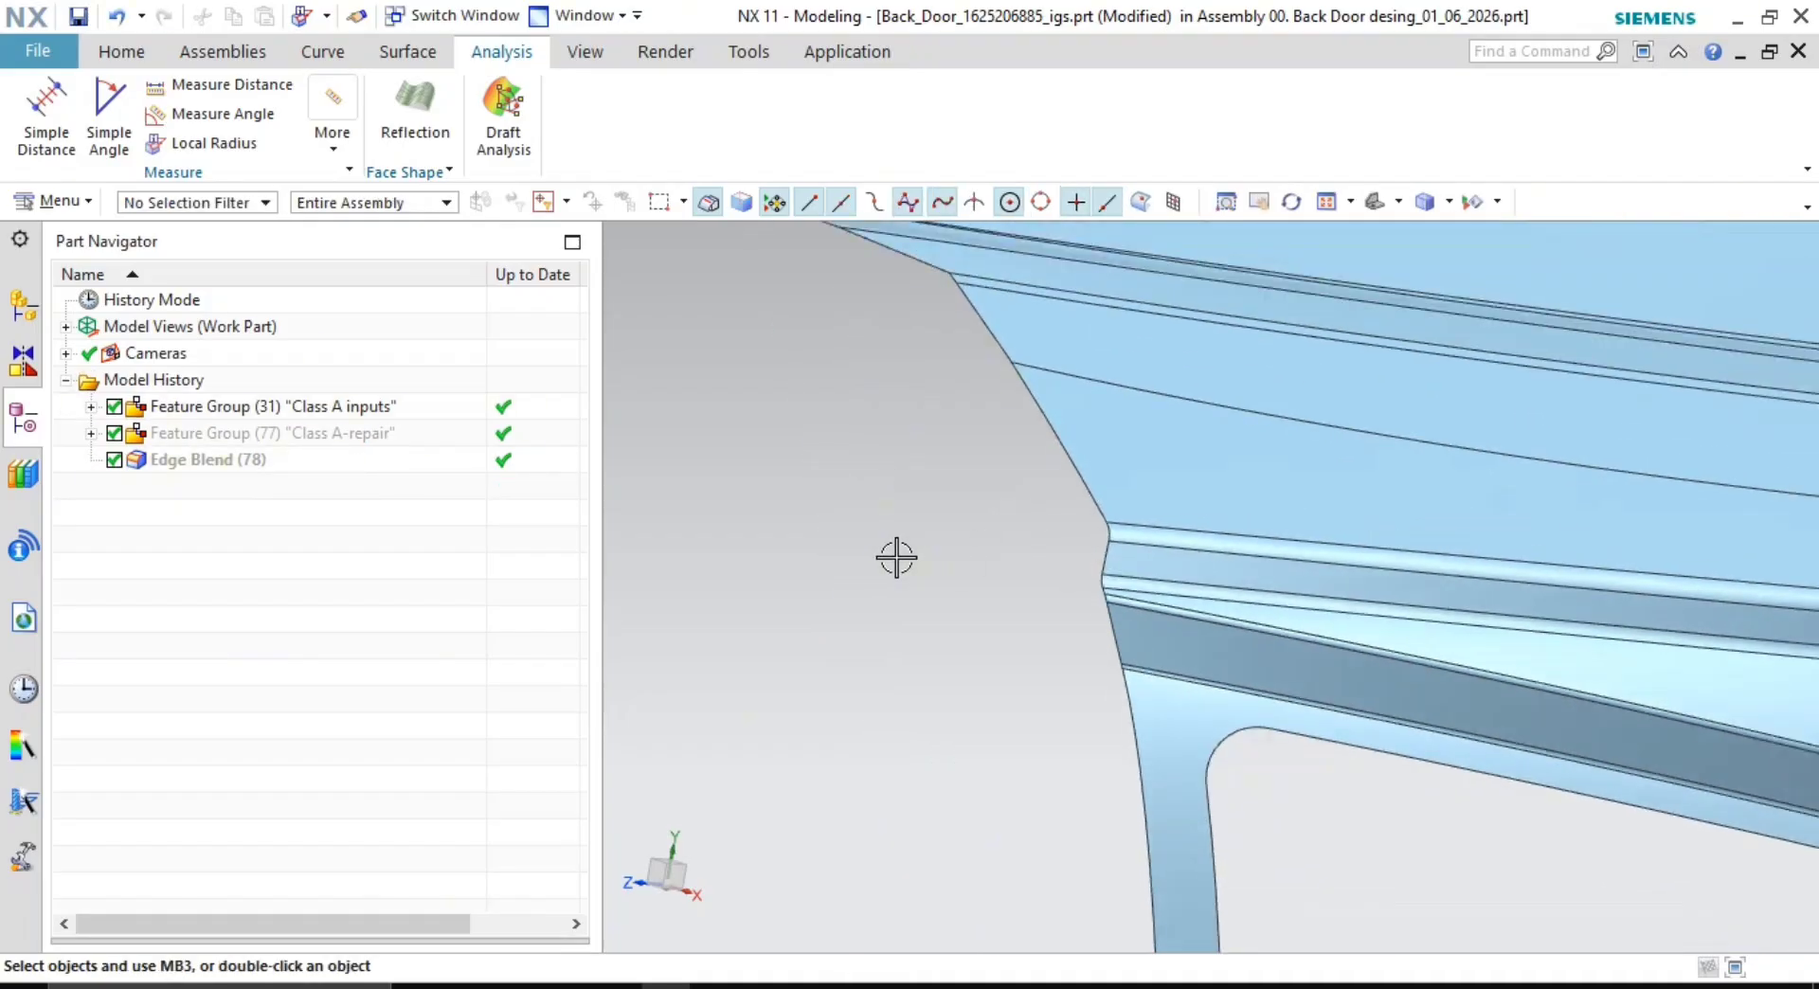
right_click(313, 421)
click(398, 179)
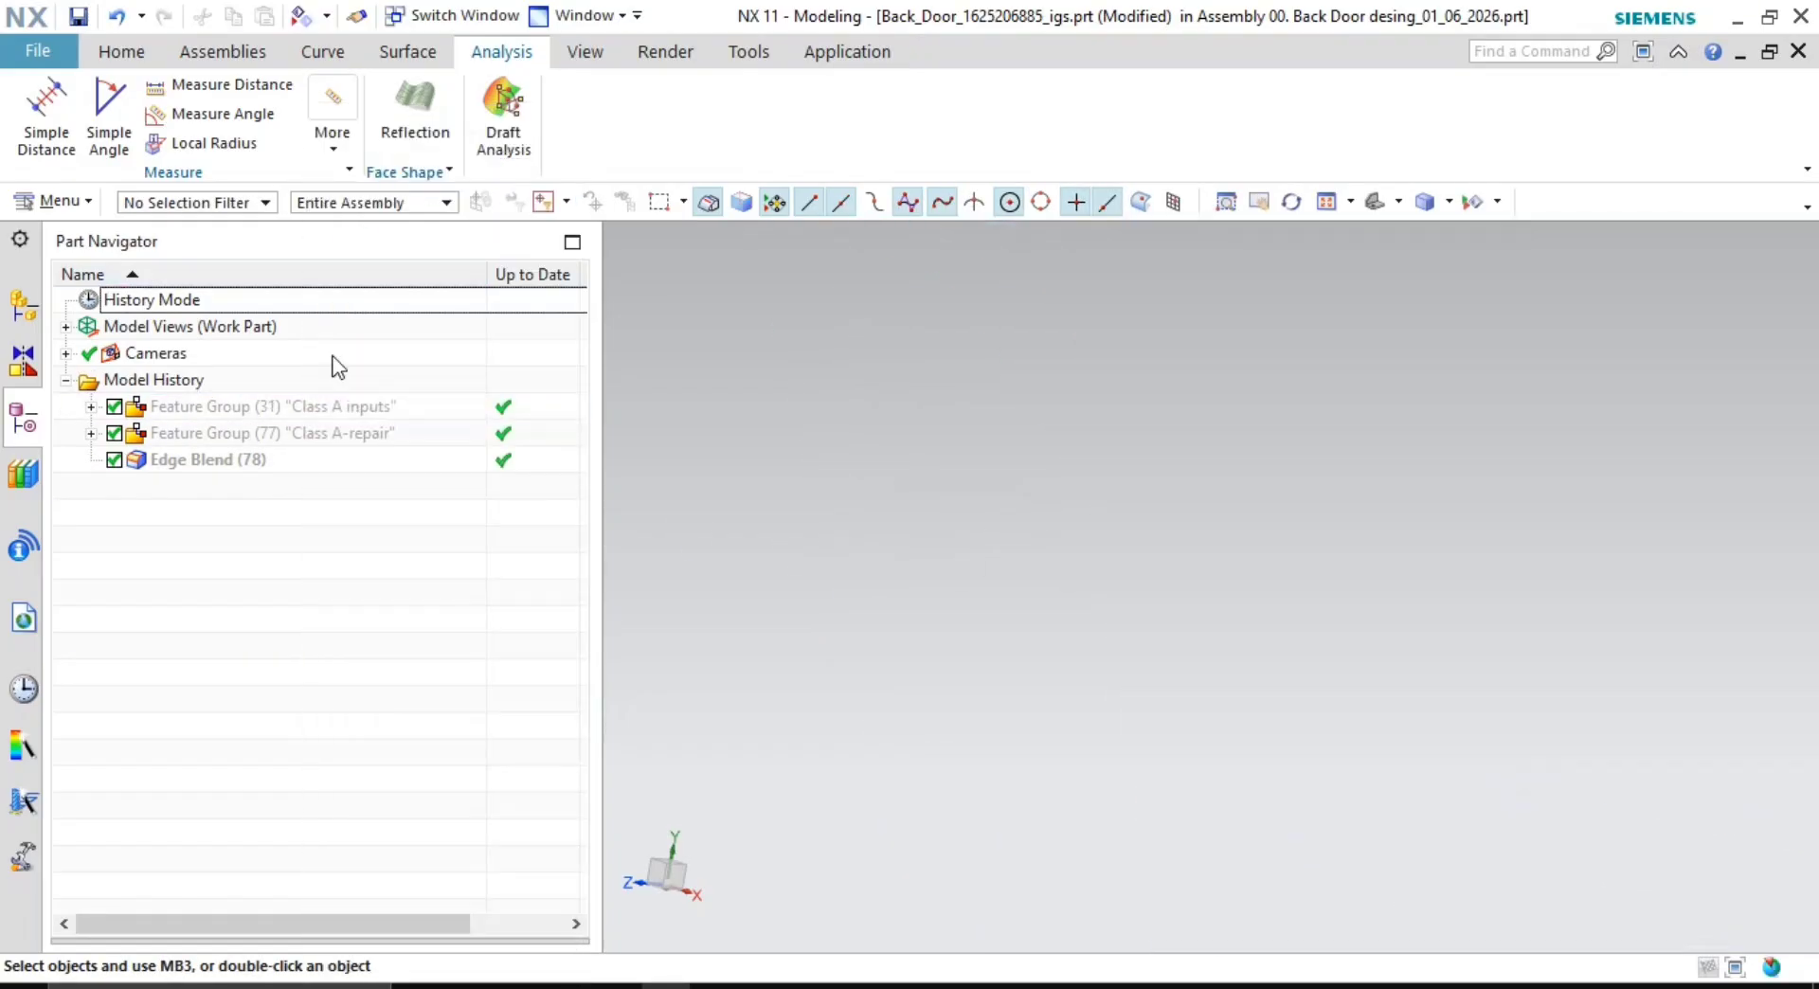
right_click(311, 432)
click(403, 147)
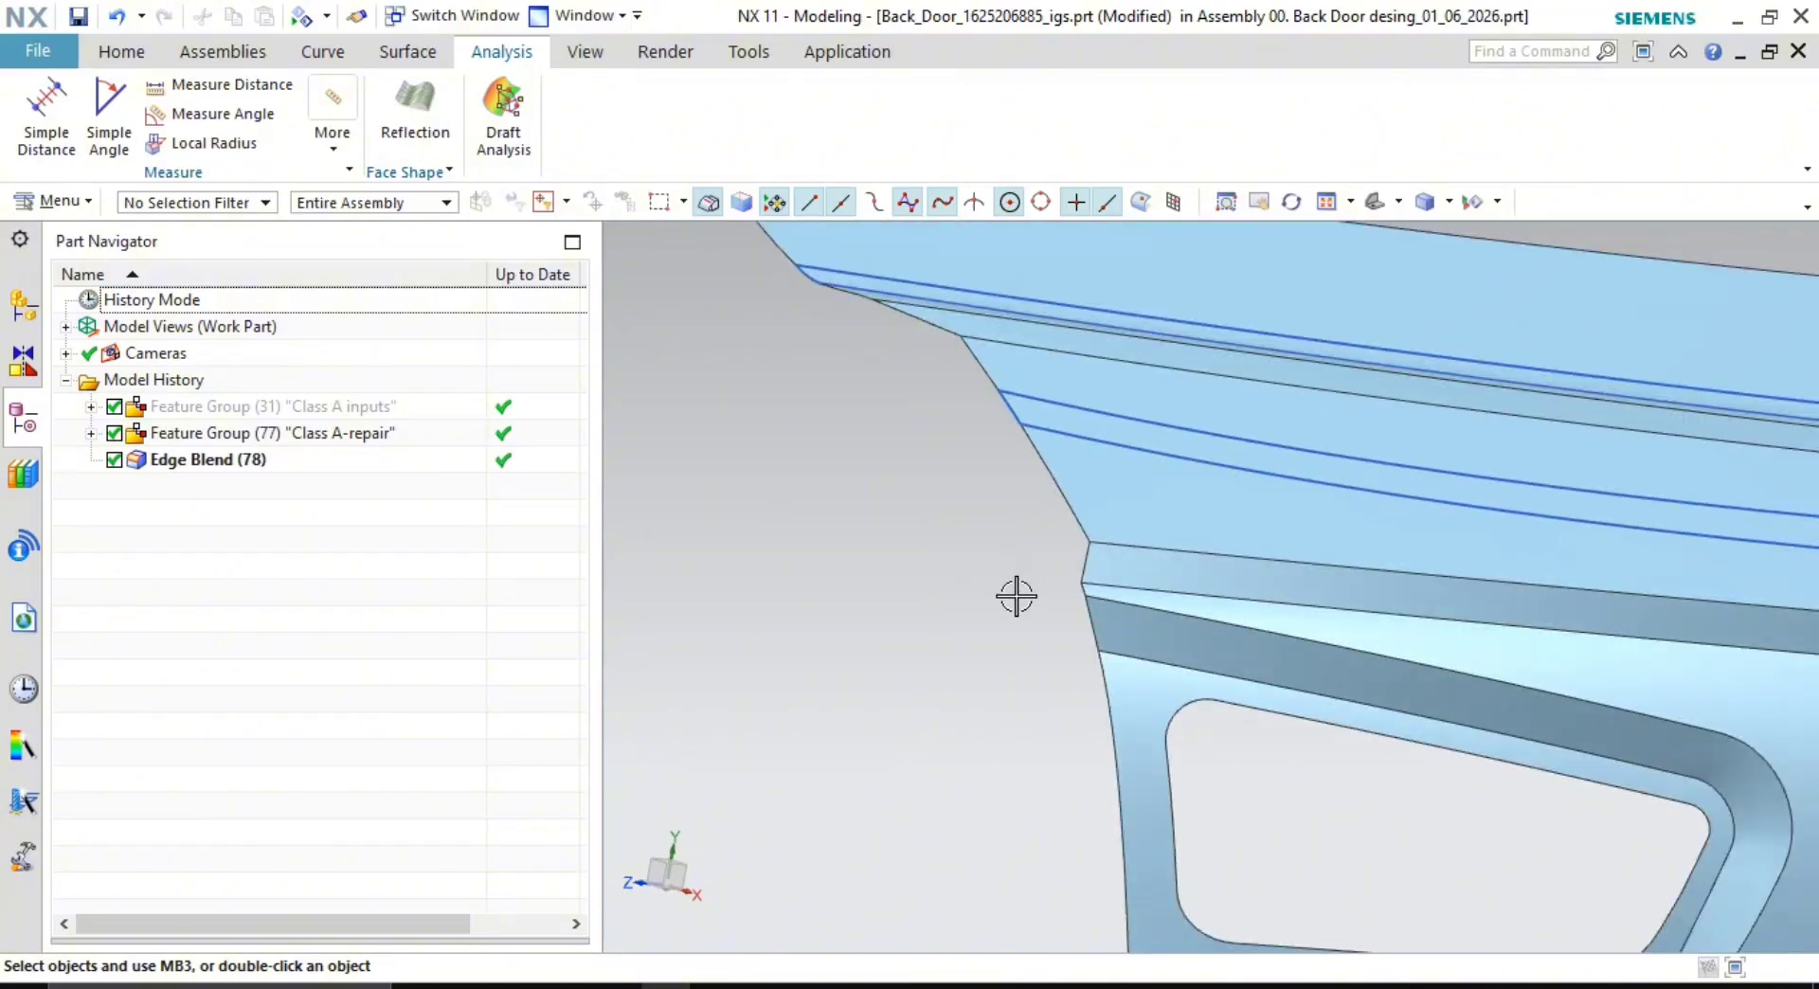
scroll(1016, 596, up, 4)
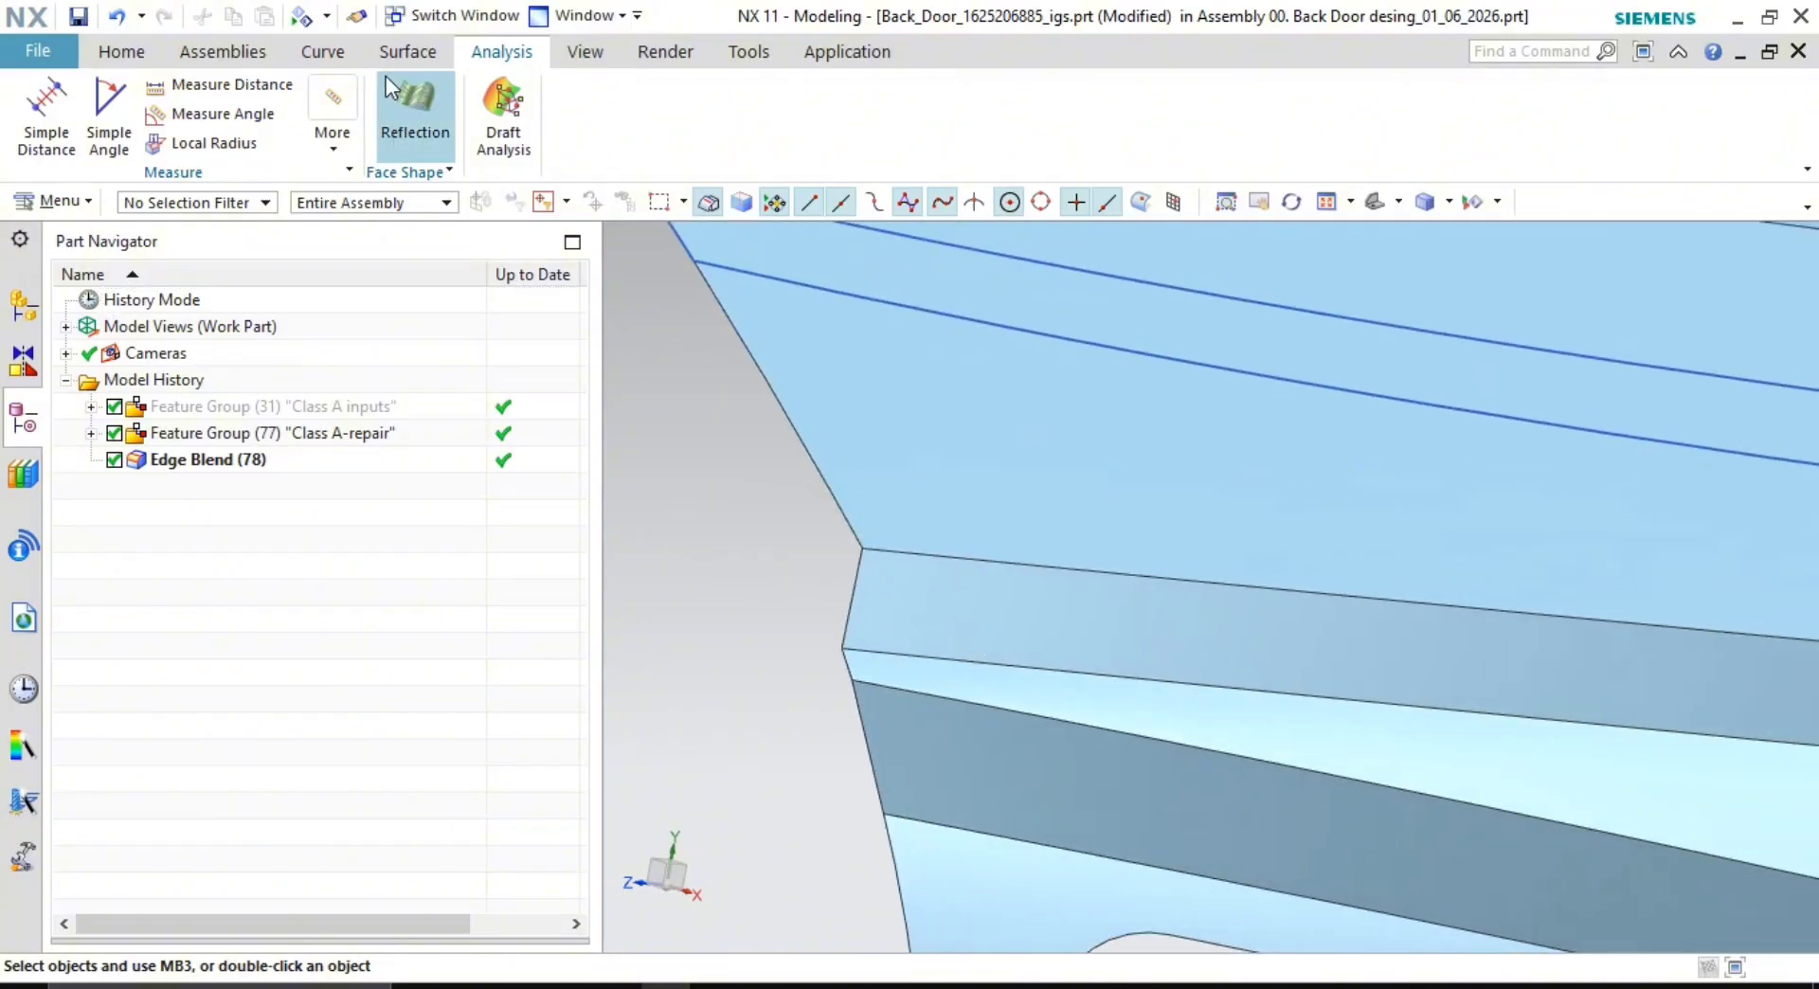
click(369, 53)
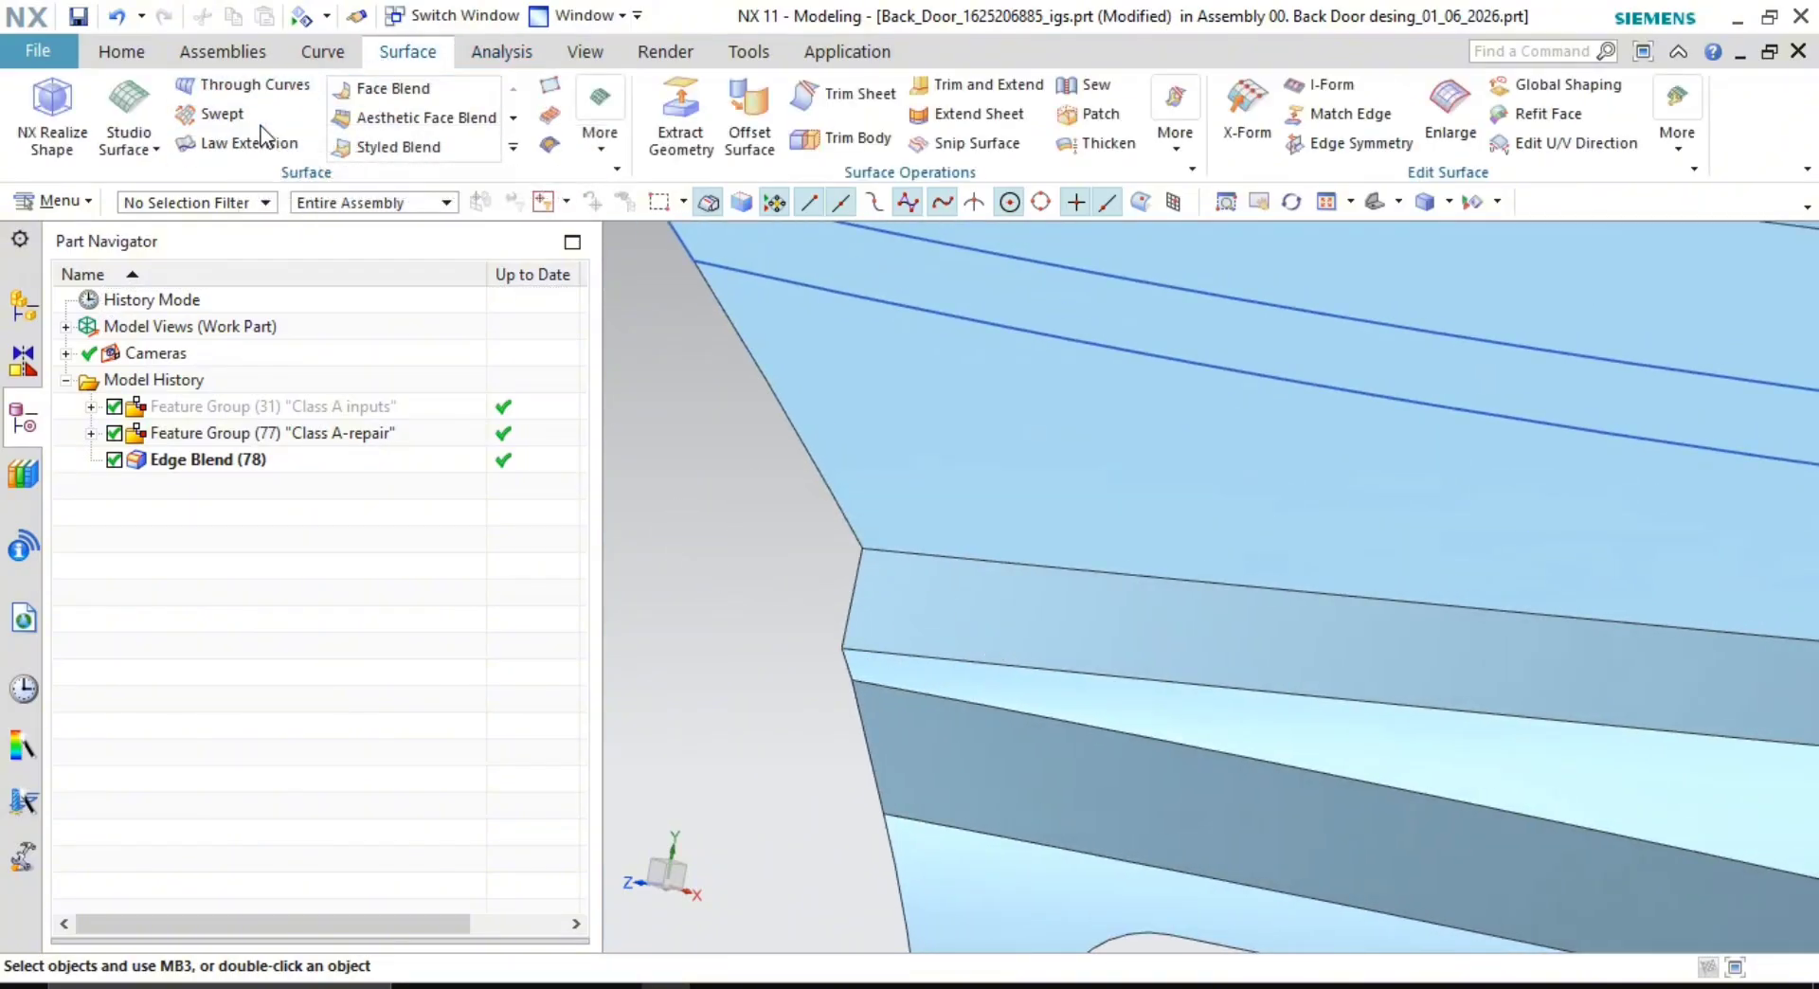
- Round two door edges with a 10 mm edge blend
click(513, 147)
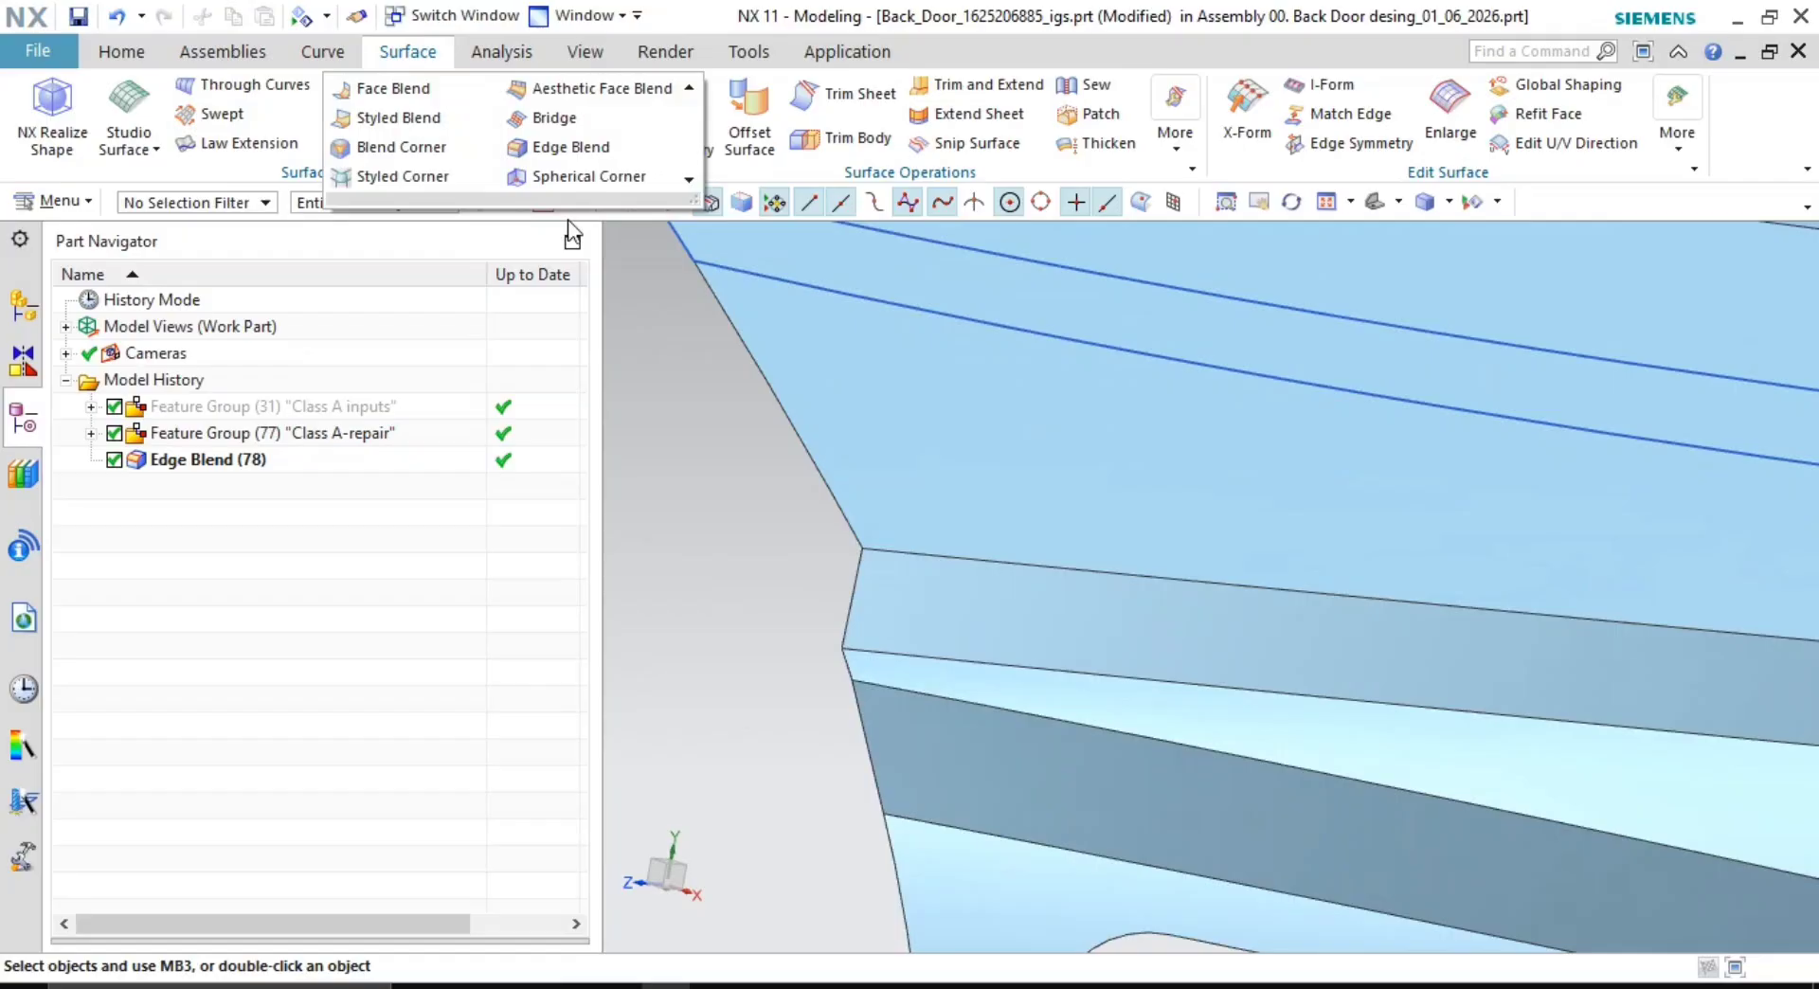
click(578, 151)
click(1046, 566)
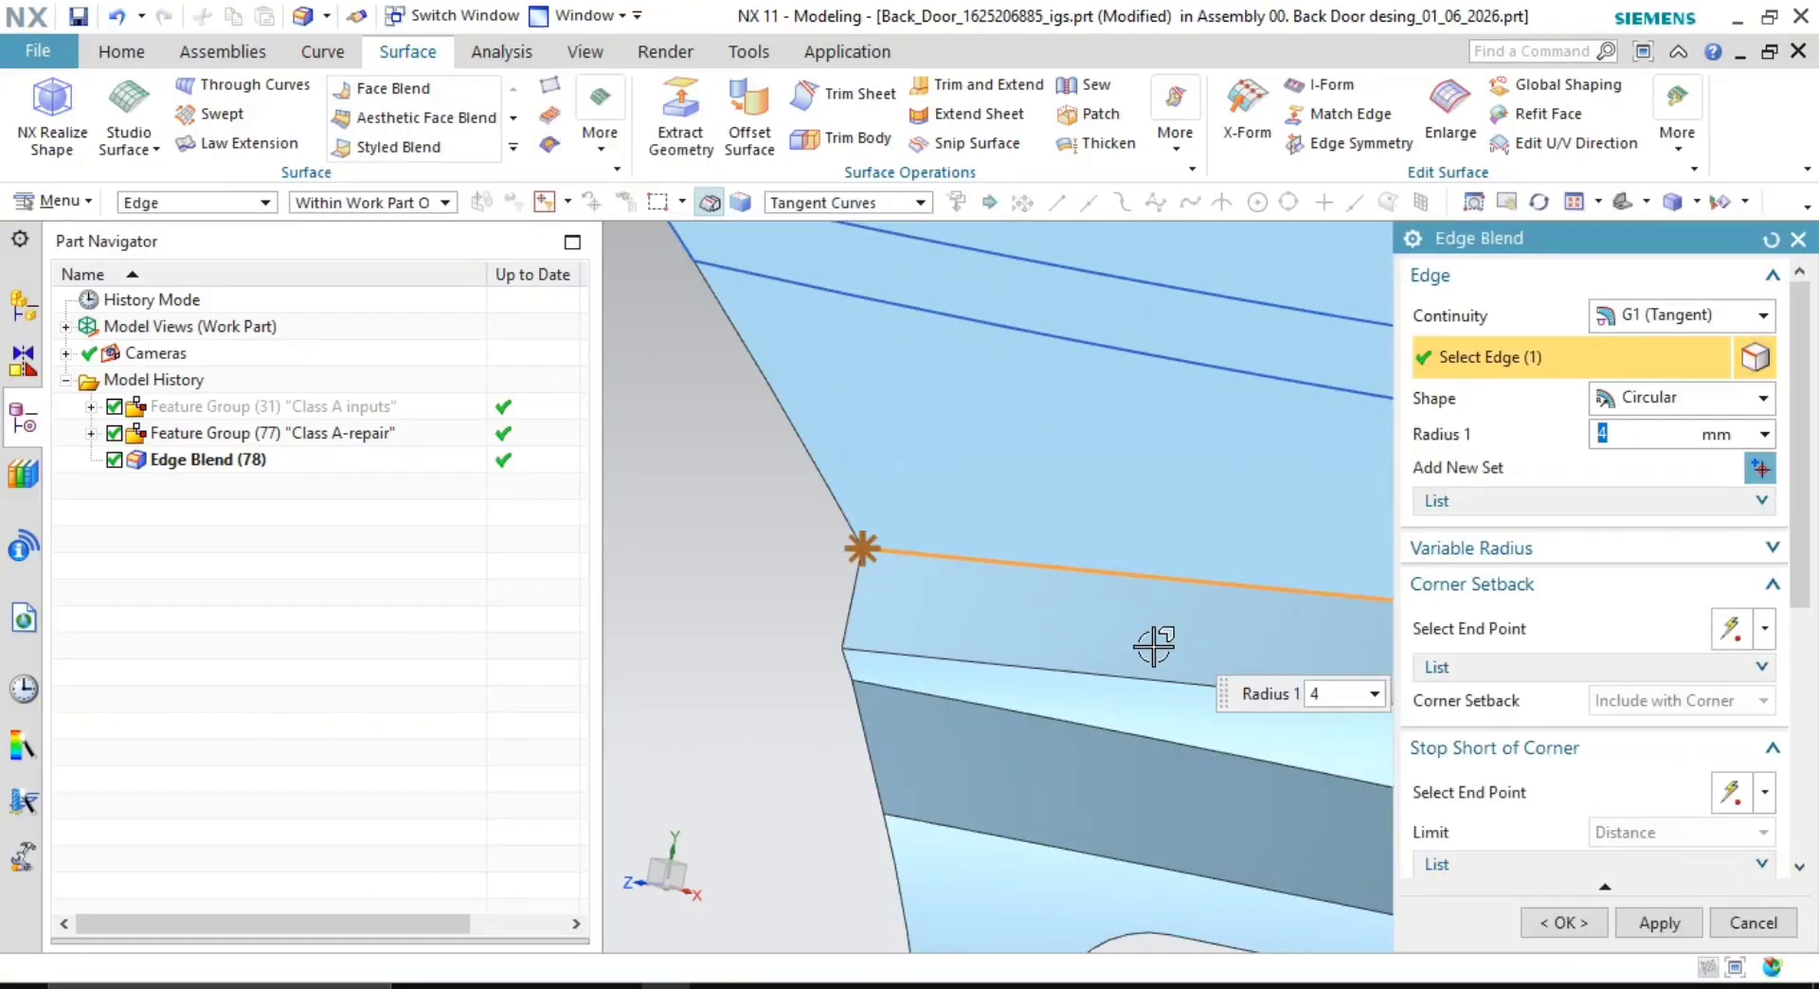
middle_drag(1154, 646, 1023, 596)
click(982, 667)
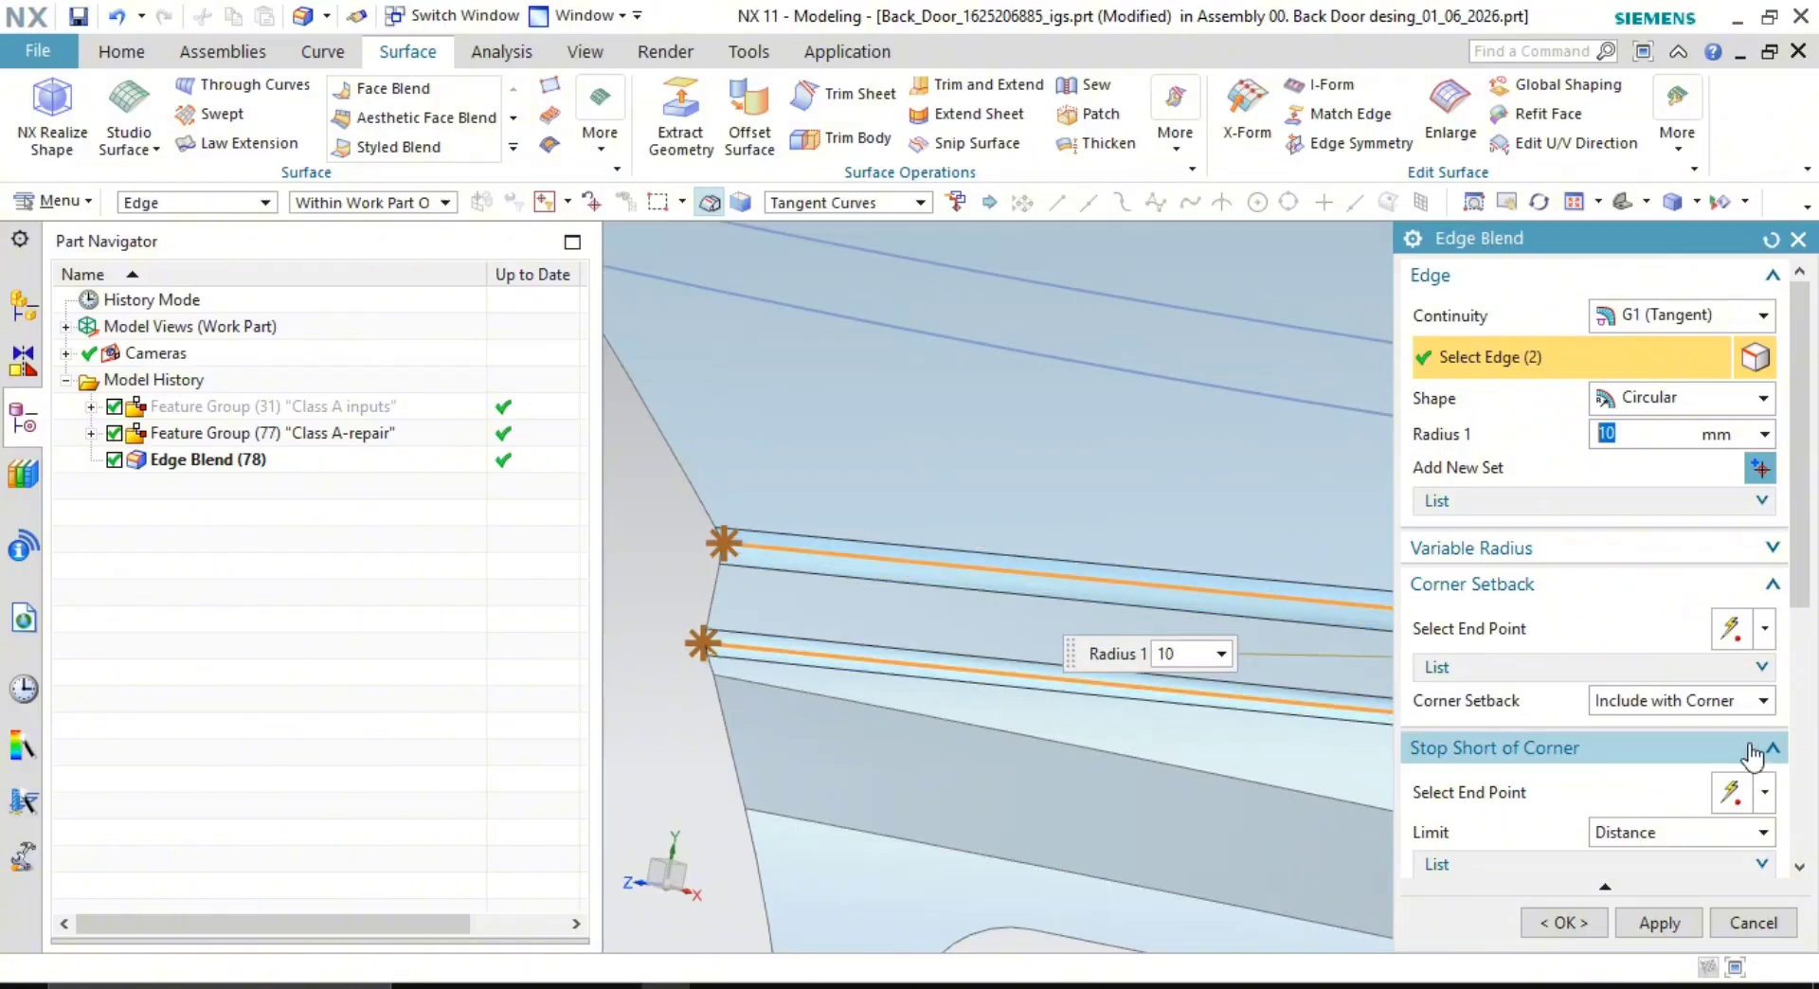
click(1659, 923)
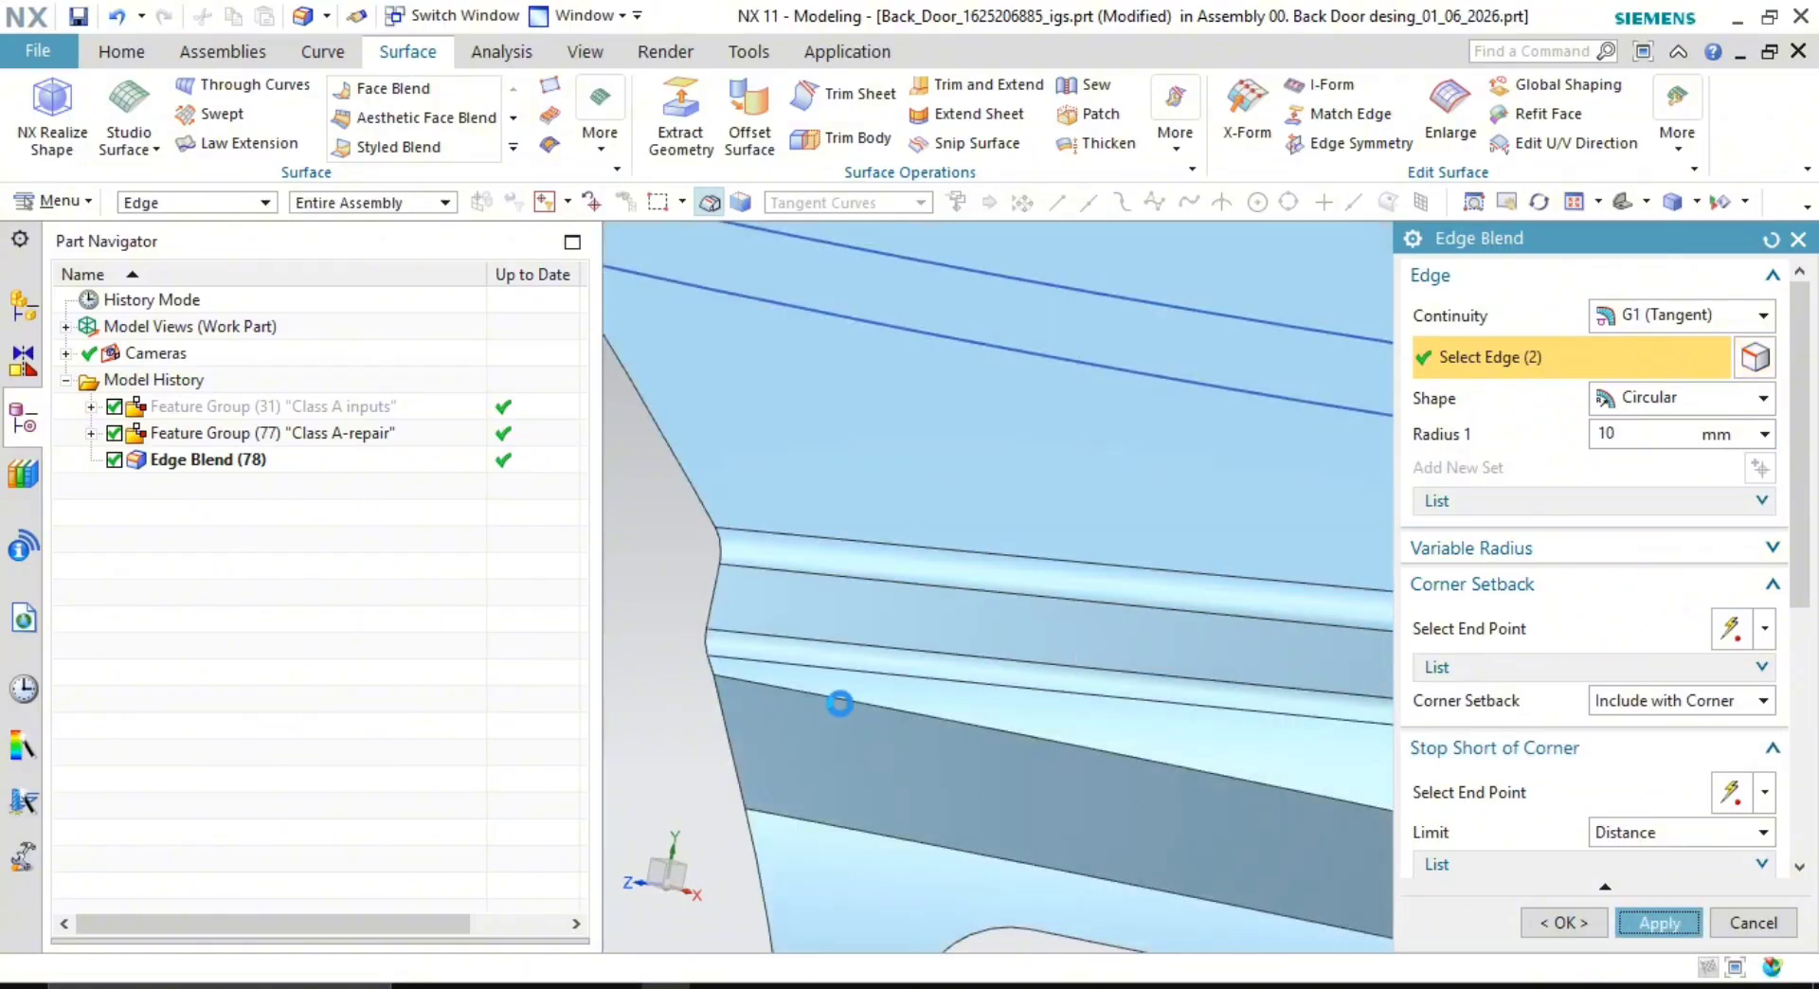
- Round two more edges, including the lower one, with a 4 mm edge blend
click(847, 706)
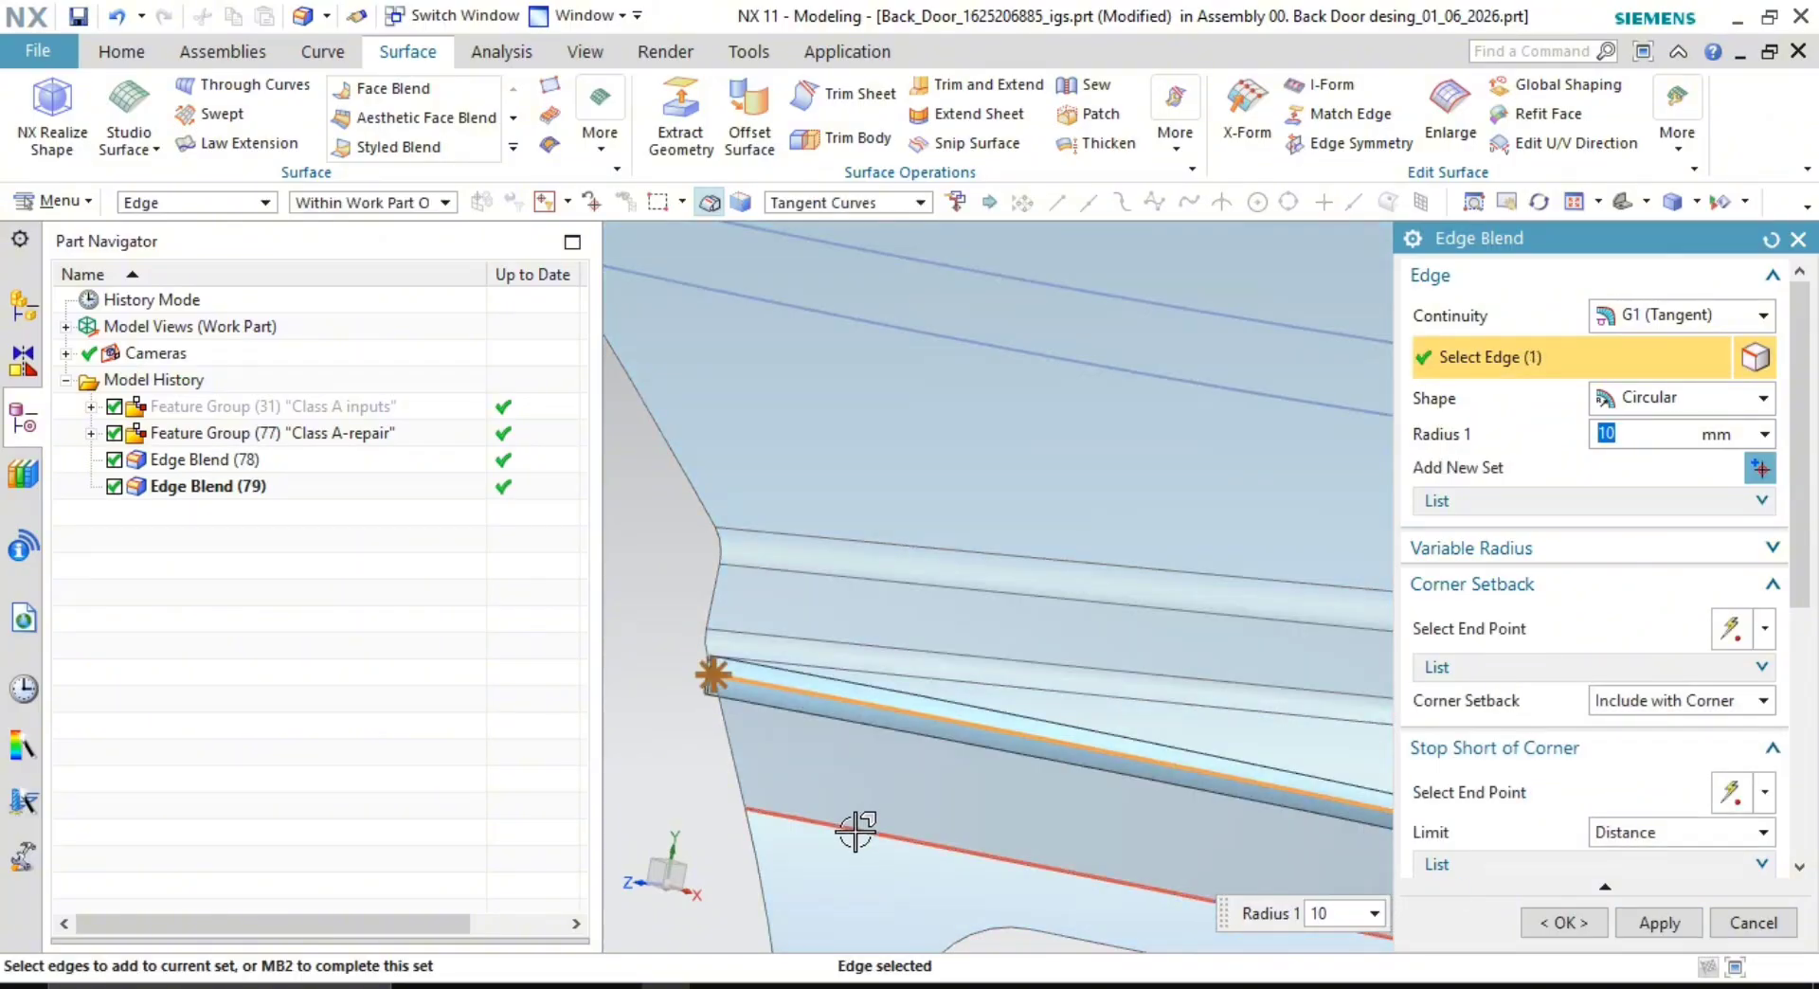
click(855, 830)
text(4)
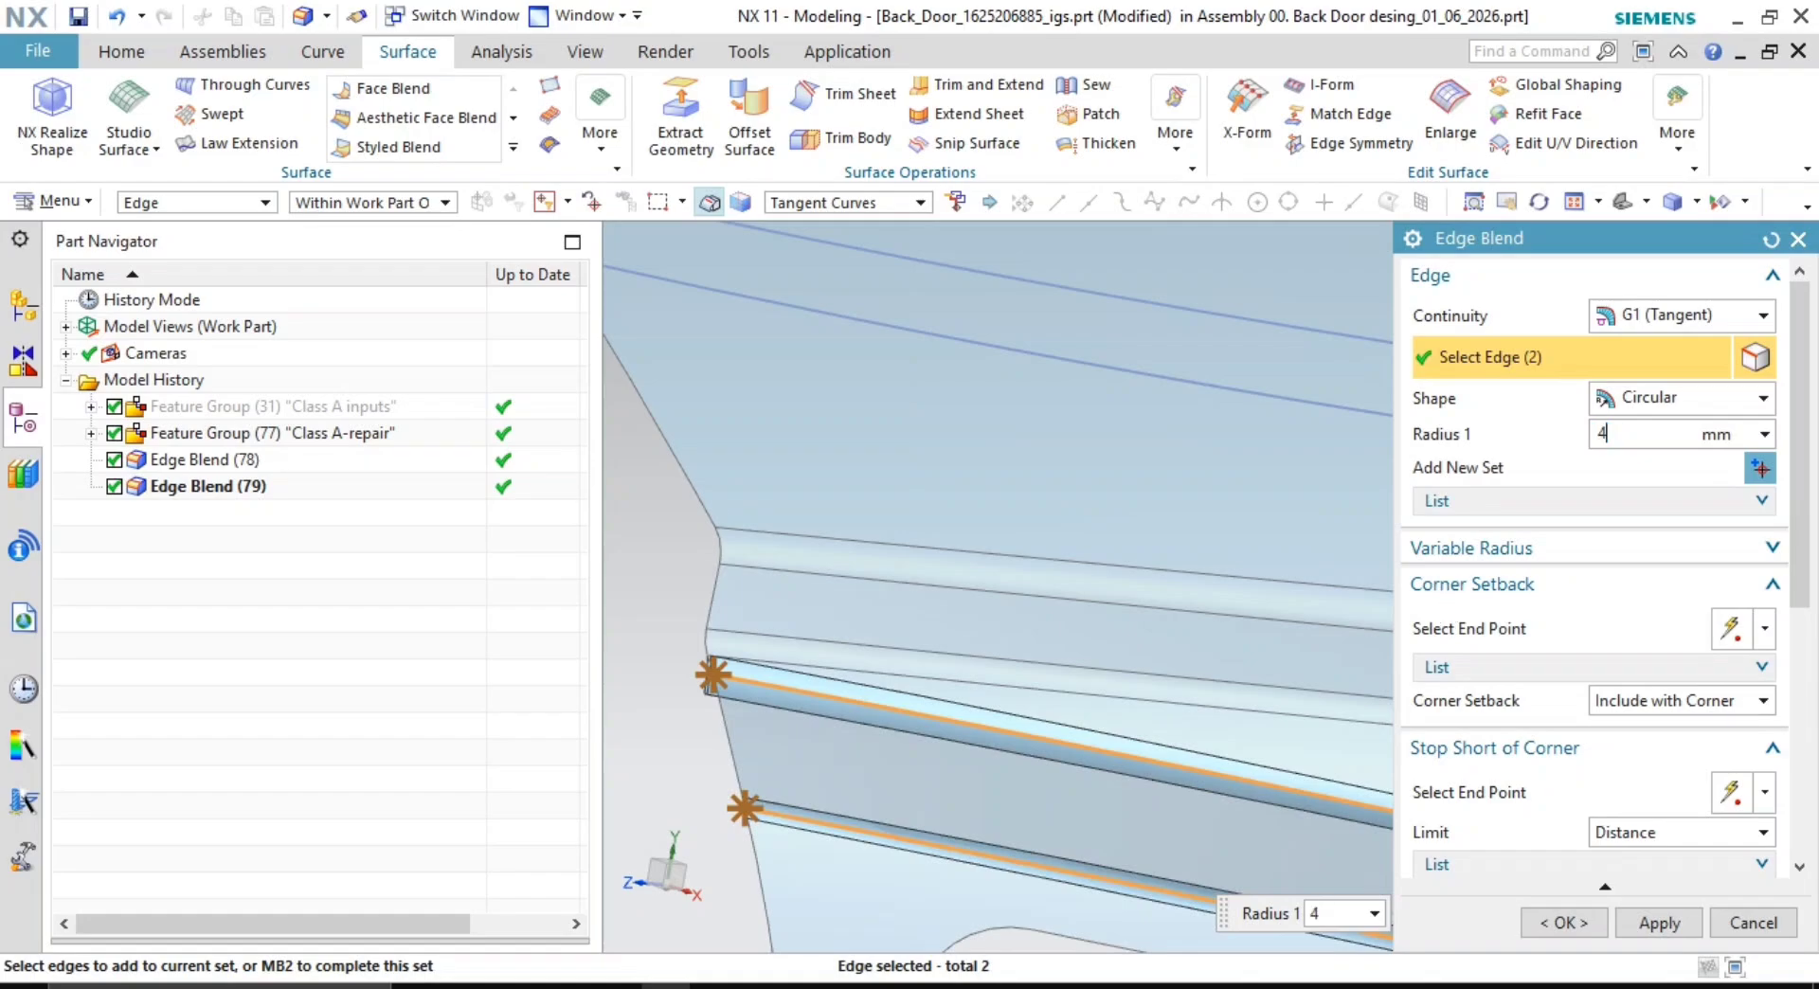
key(Return)
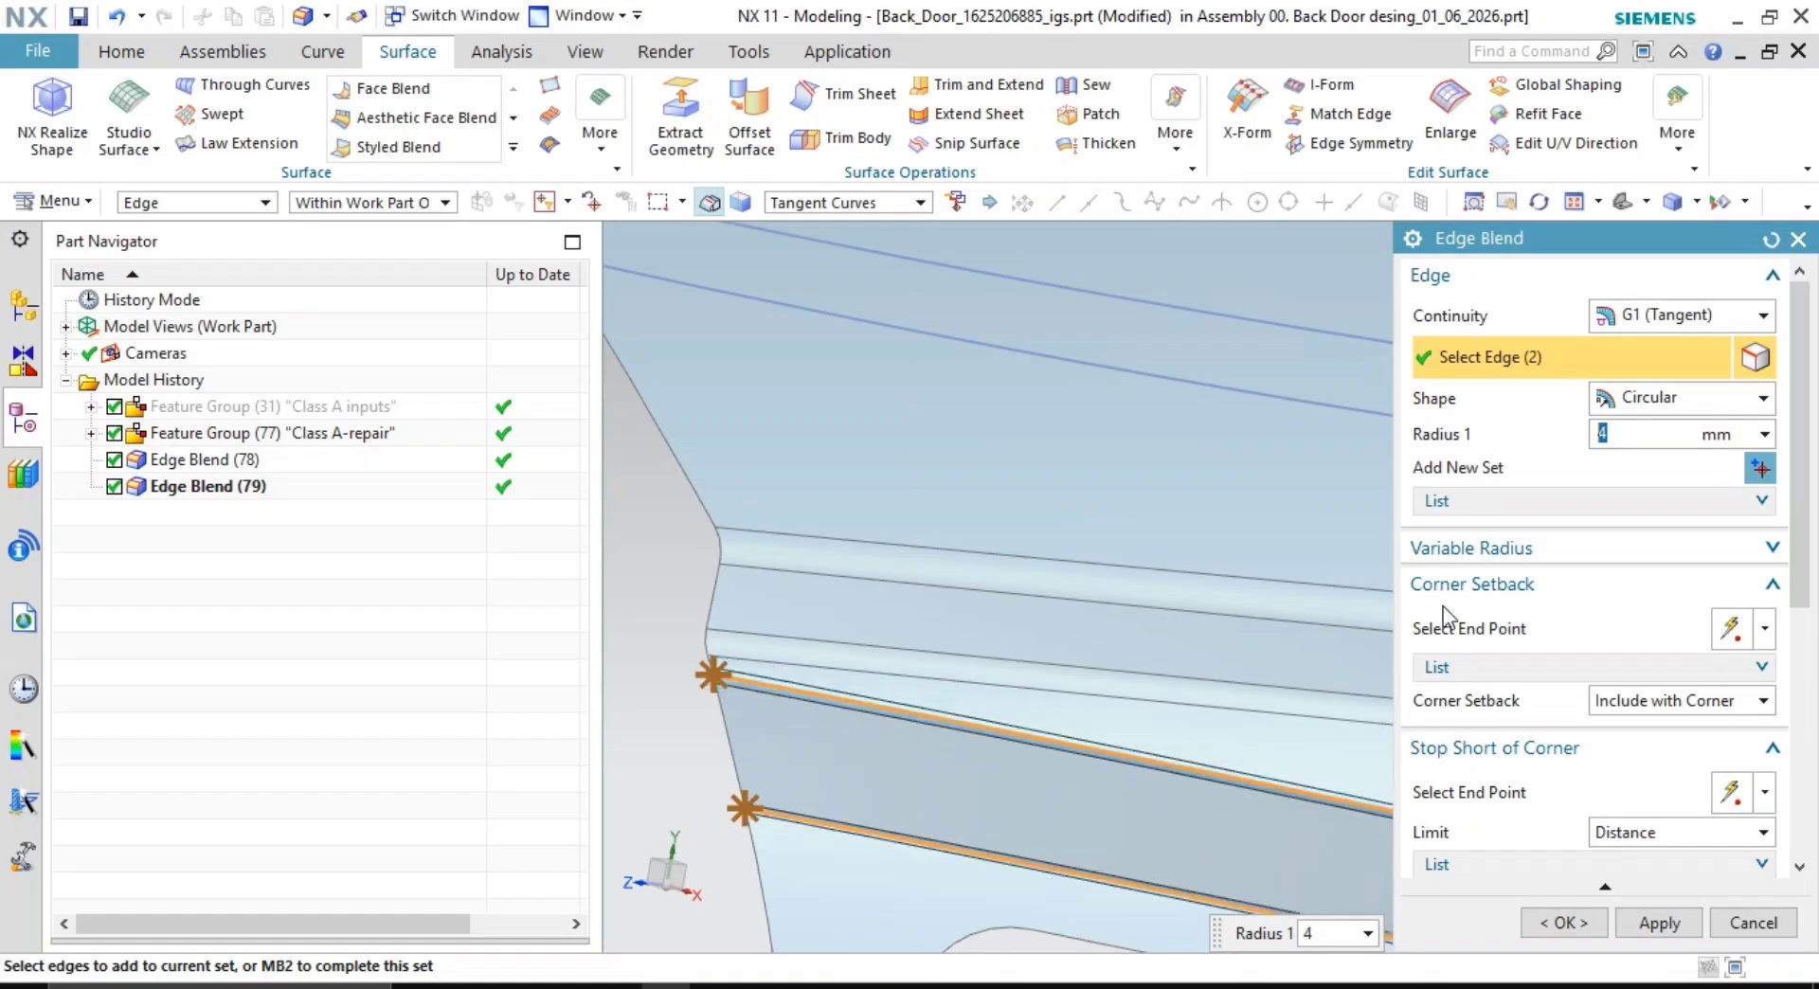
click(1563, 923)
scroll(1105, 747, down, 5)
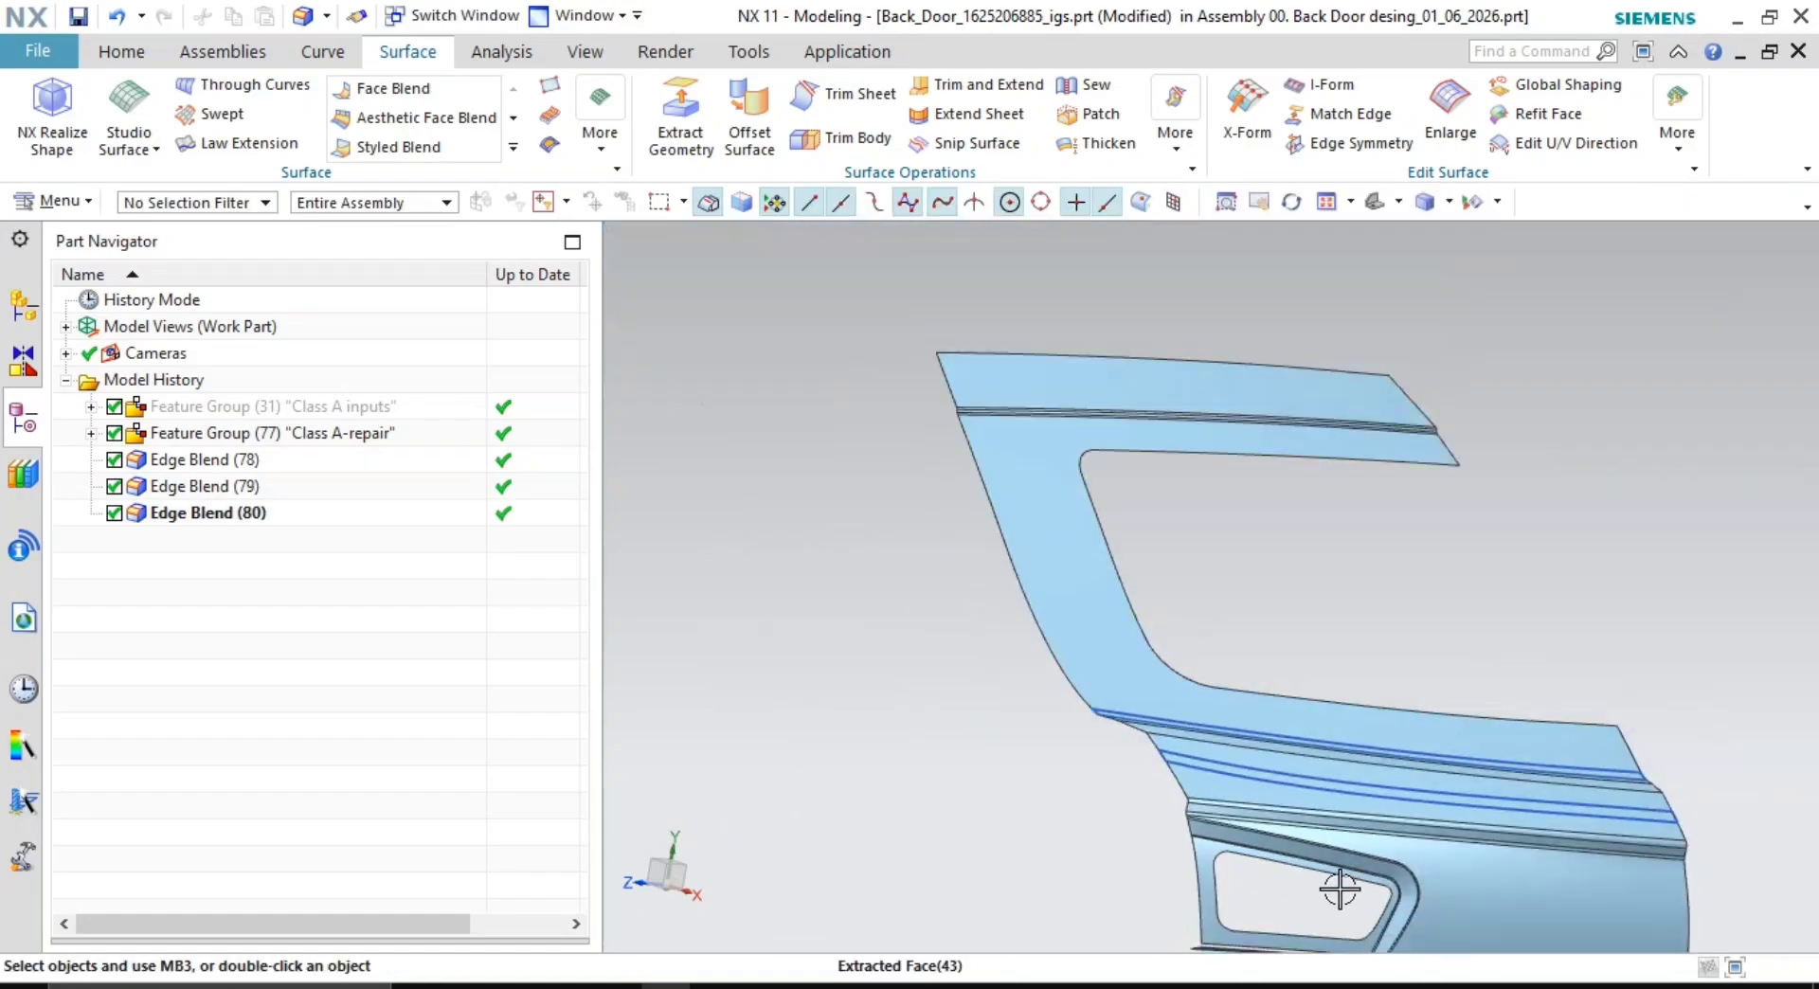
- Hide all curves in the model using Show and Hide
scroll(1373, 898, up, 5)
middle_drag(1374, 876, 1291, 617)
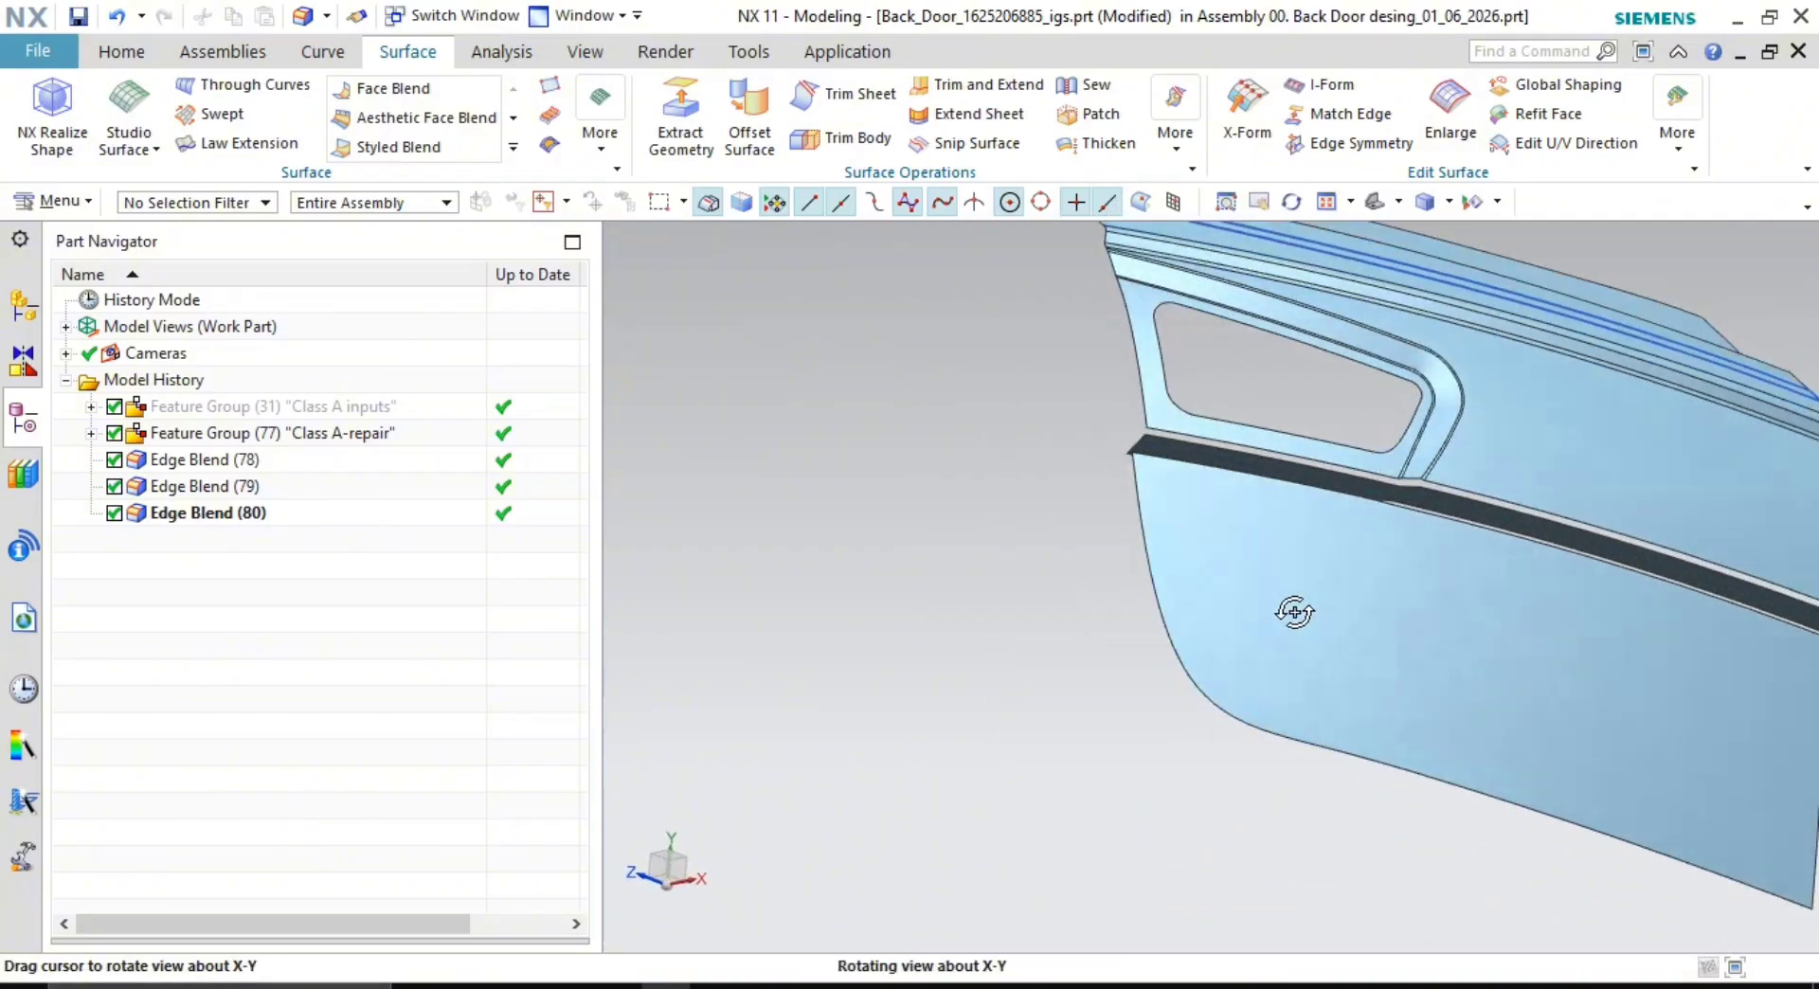
scroll(1506, 520, up, 5)
scroll(1428, 581, down, 5)
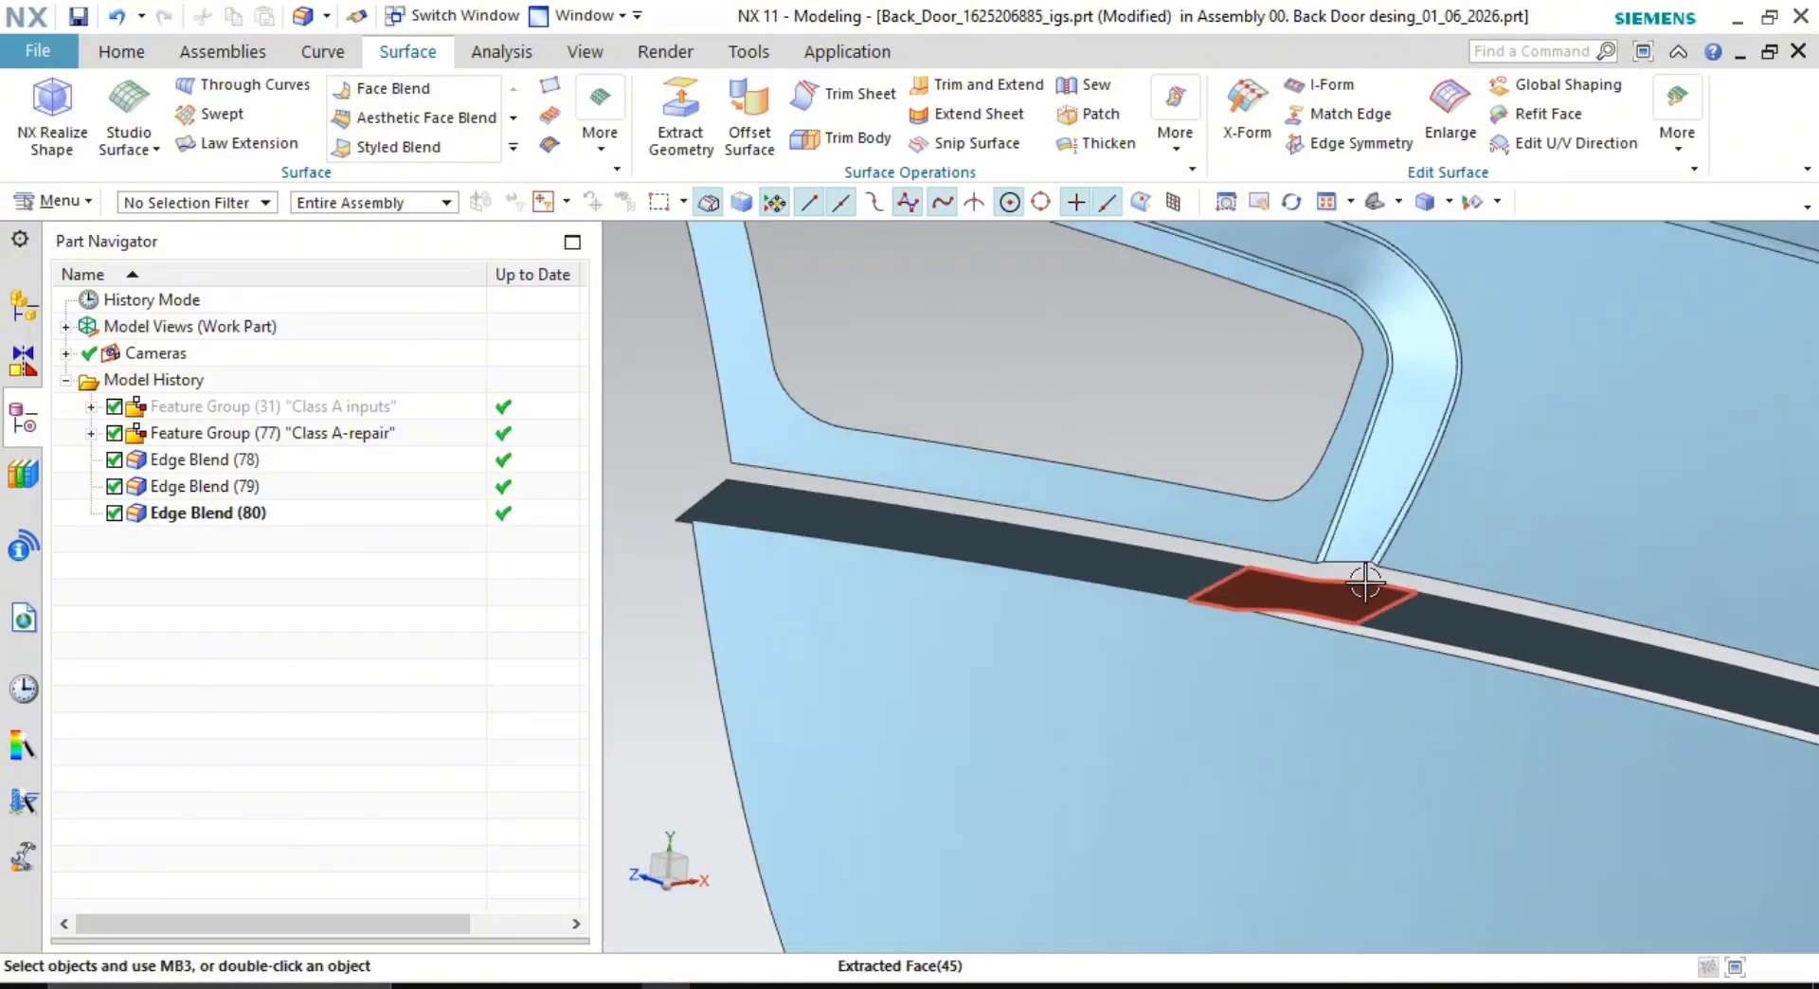
middle_drag(1380, 581, 1318, 609)
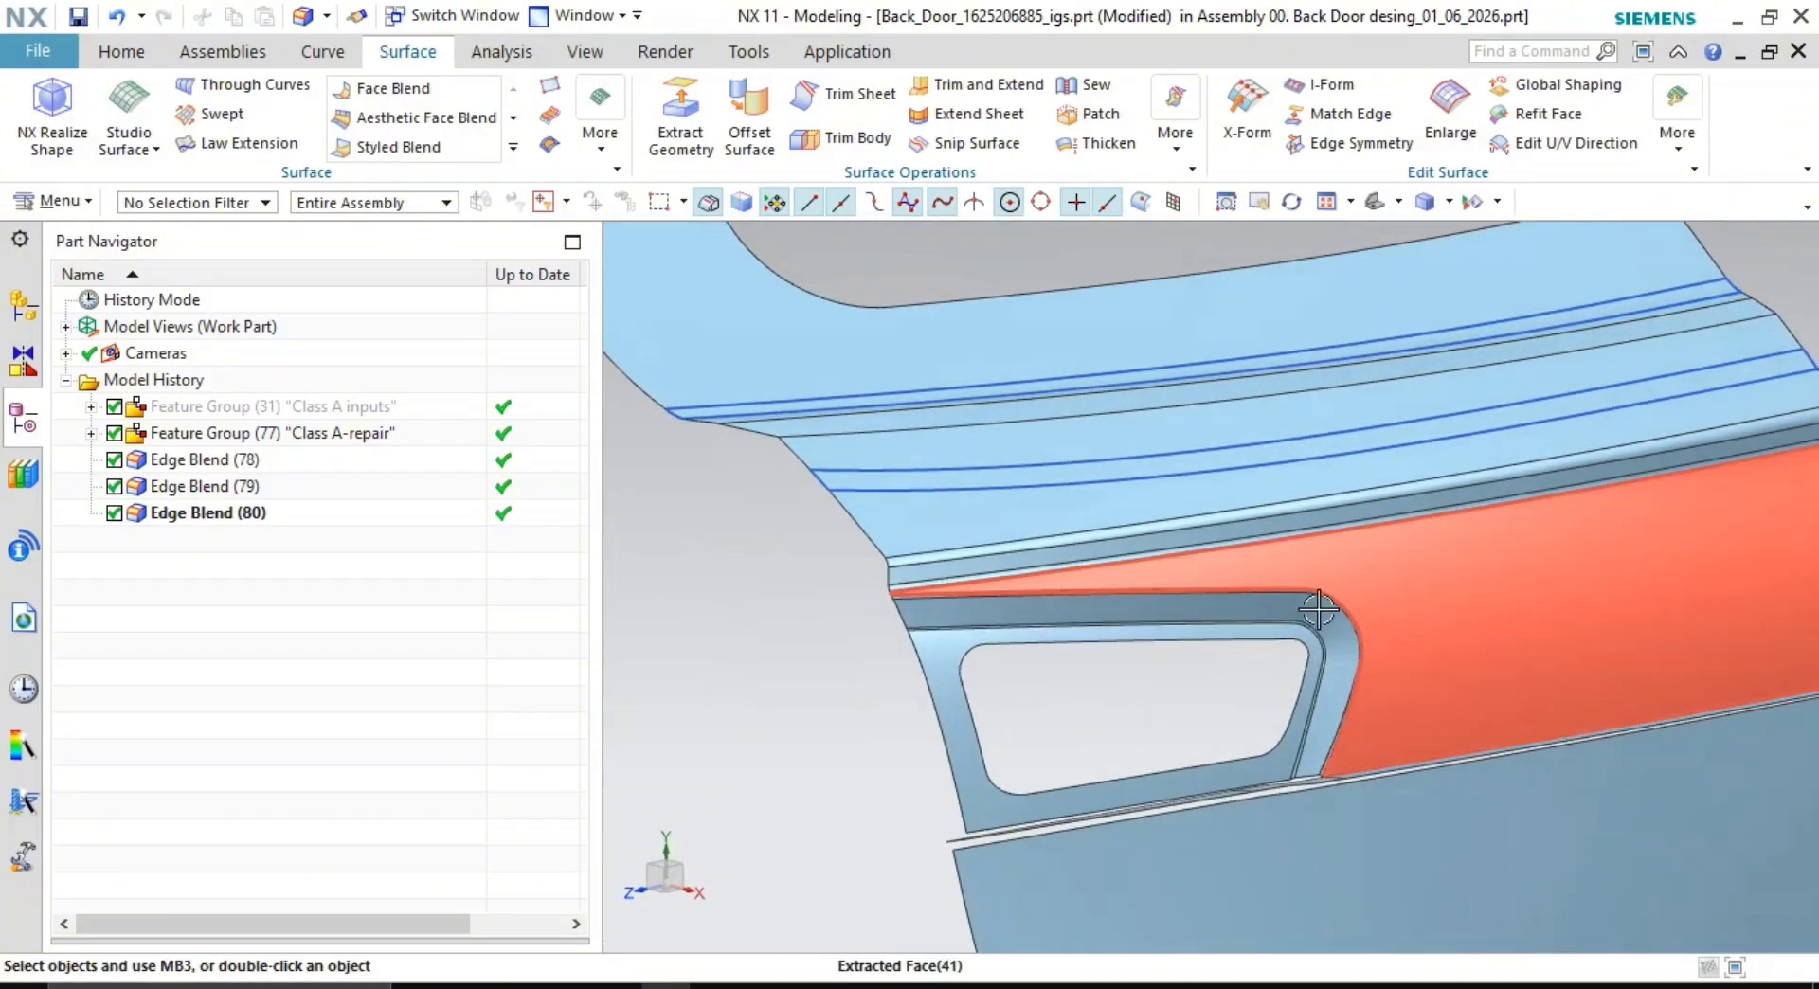
click(1497, 202)
click(1504, 242)
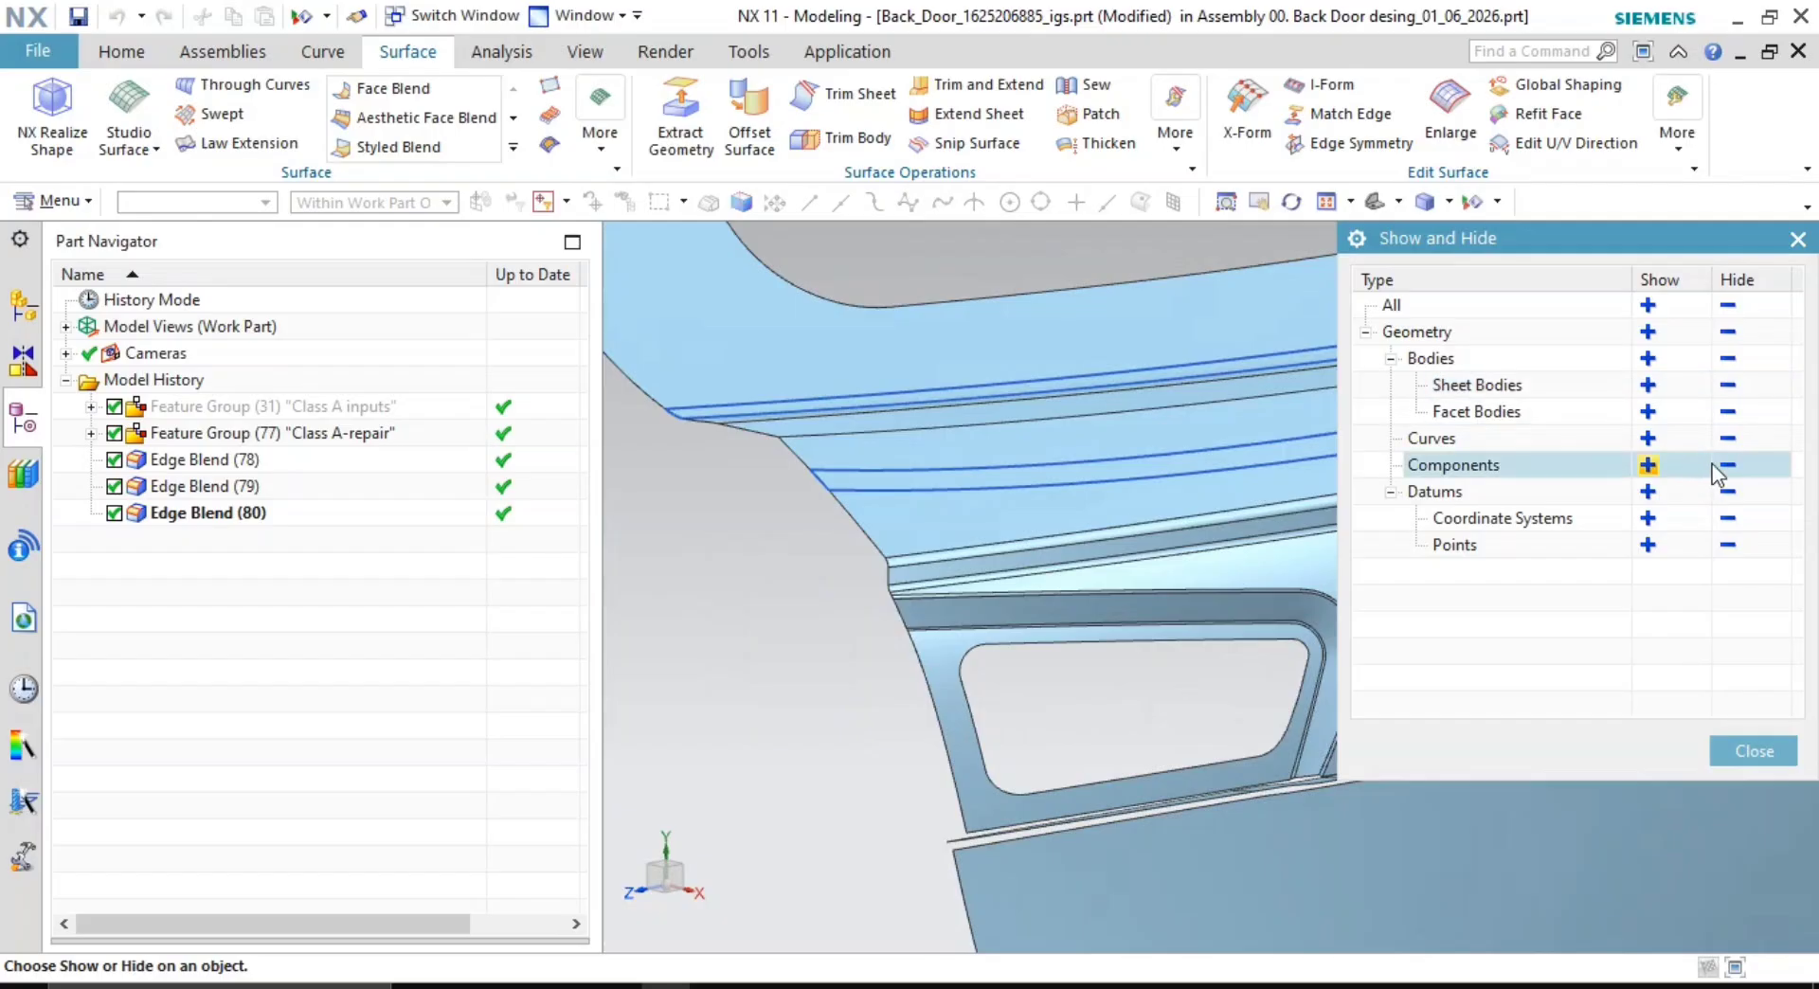
click(1727, 438)
click(1753, 751)
- Orbit and zoom to inspect the dark band below the window
middle_drag(1345, 720, 1210, 518)
scroll(1235, 581, up, 3)
scroll(1185, 560, down, 3)
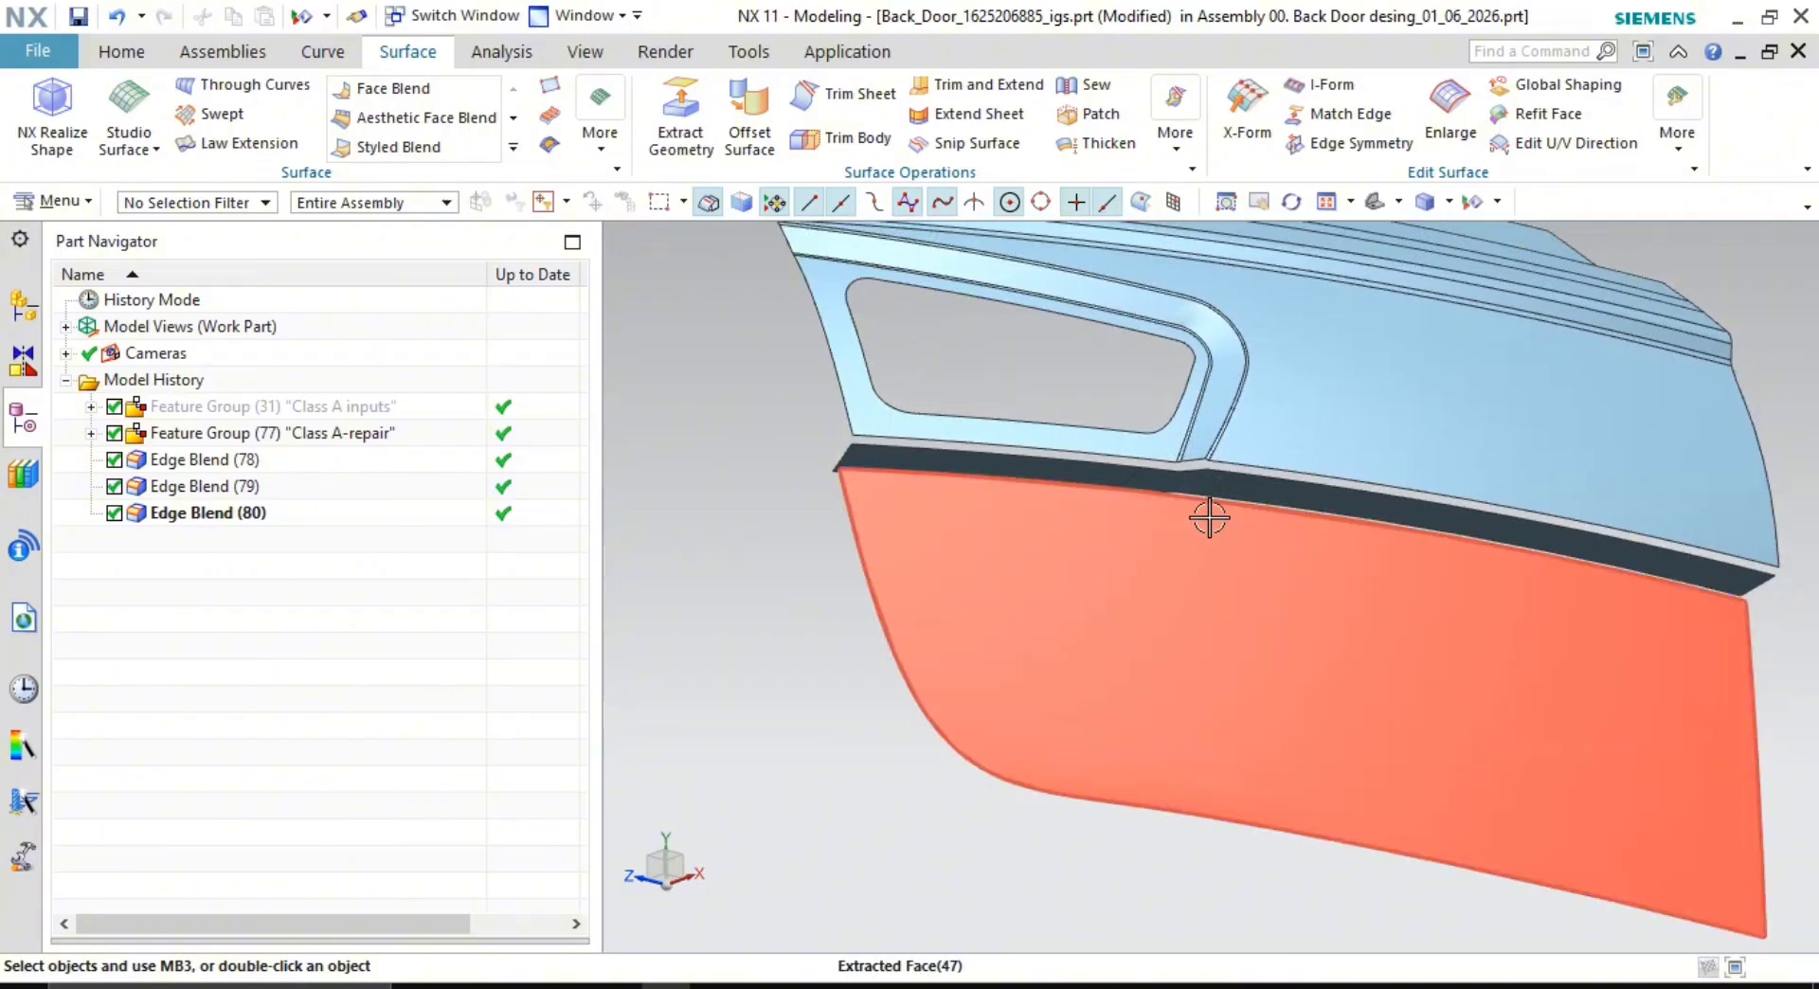
scroll(1169, 592, up, 5)
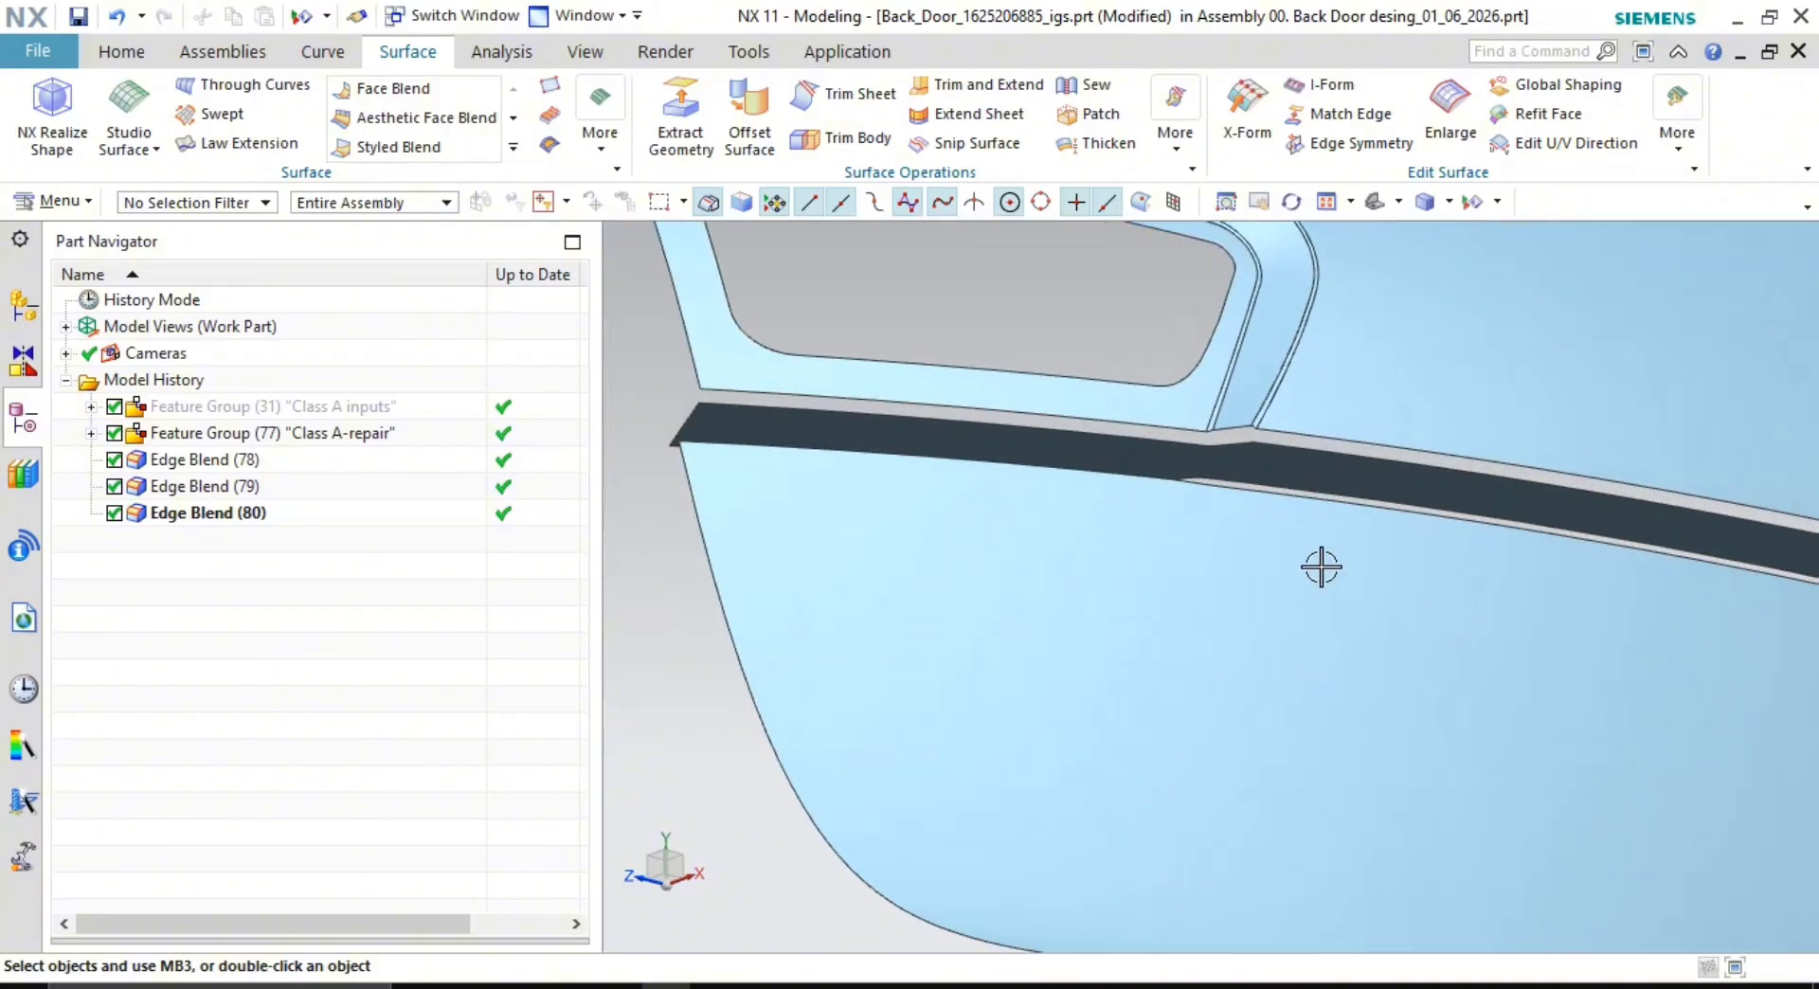
scroll(1208, 521, down, 1)
scroll(1208, 520, up, 1)
middle_drag(1207, 520, 1218, 608)
scroll(1250, 622, up, 2)
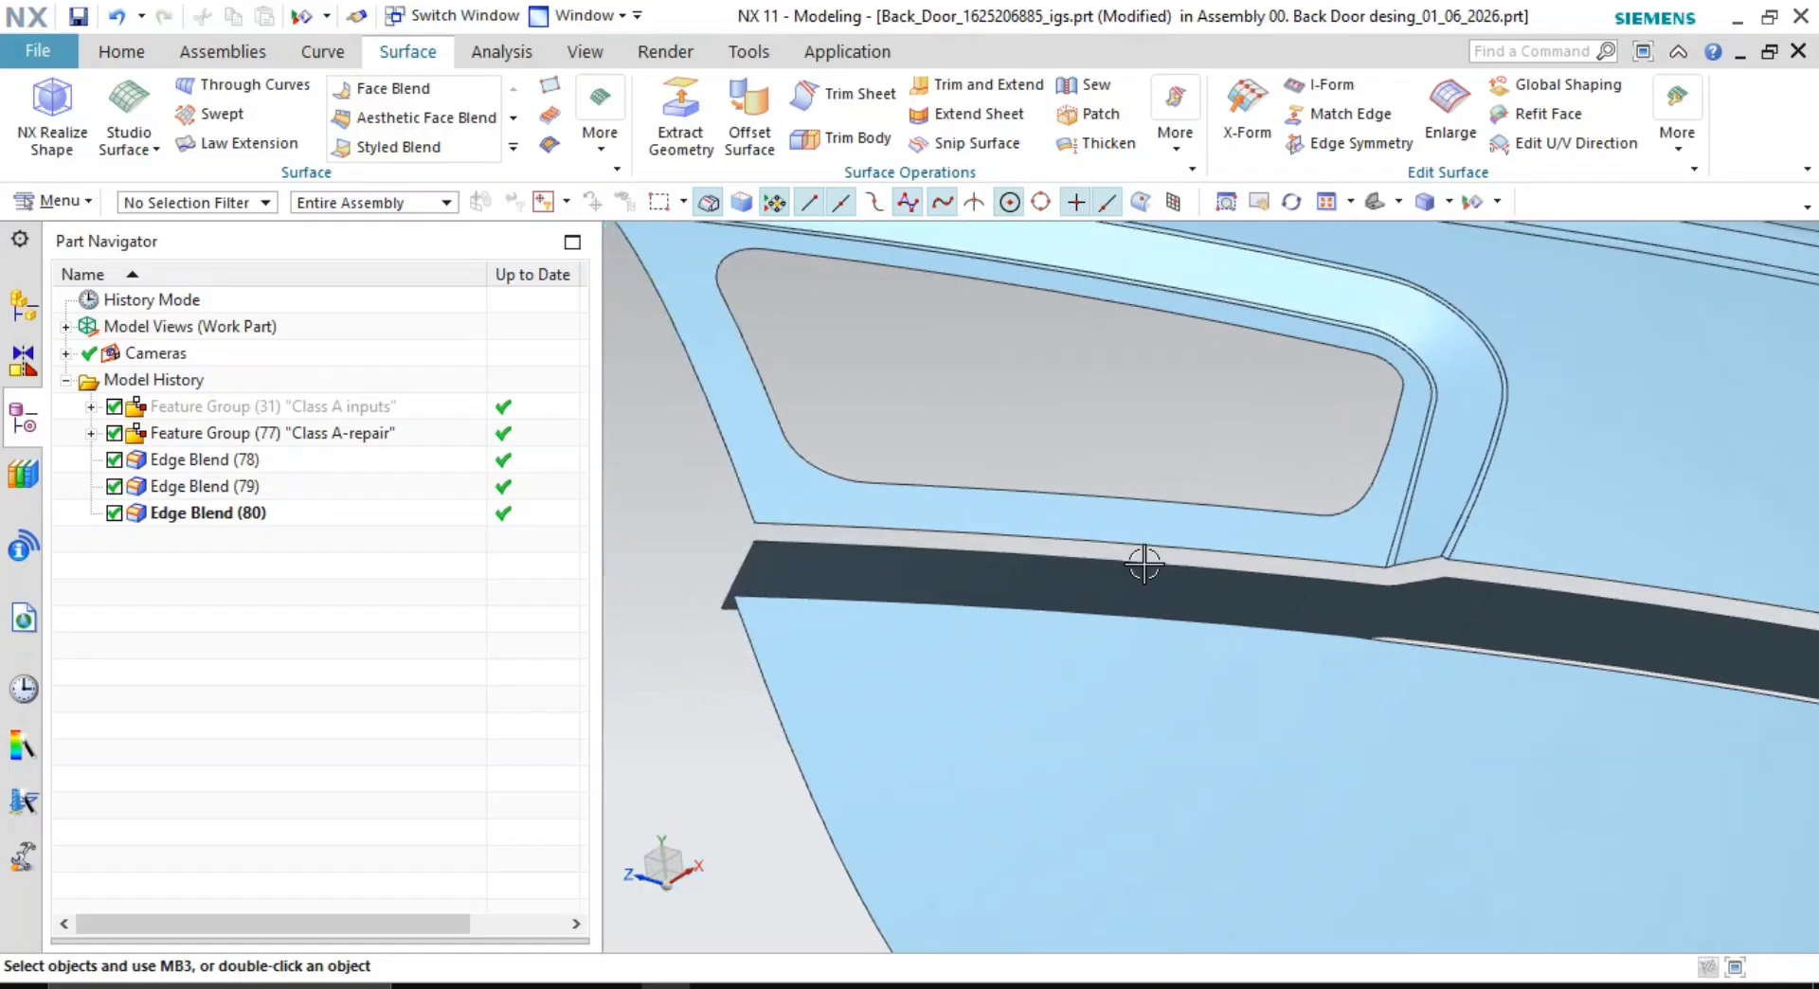
scroll(1259, 581, down, 2)
scroll(1320, 604, up, 3)
scroll(1198, 547, down, 4)
scroll(1135, 399, up, 3)
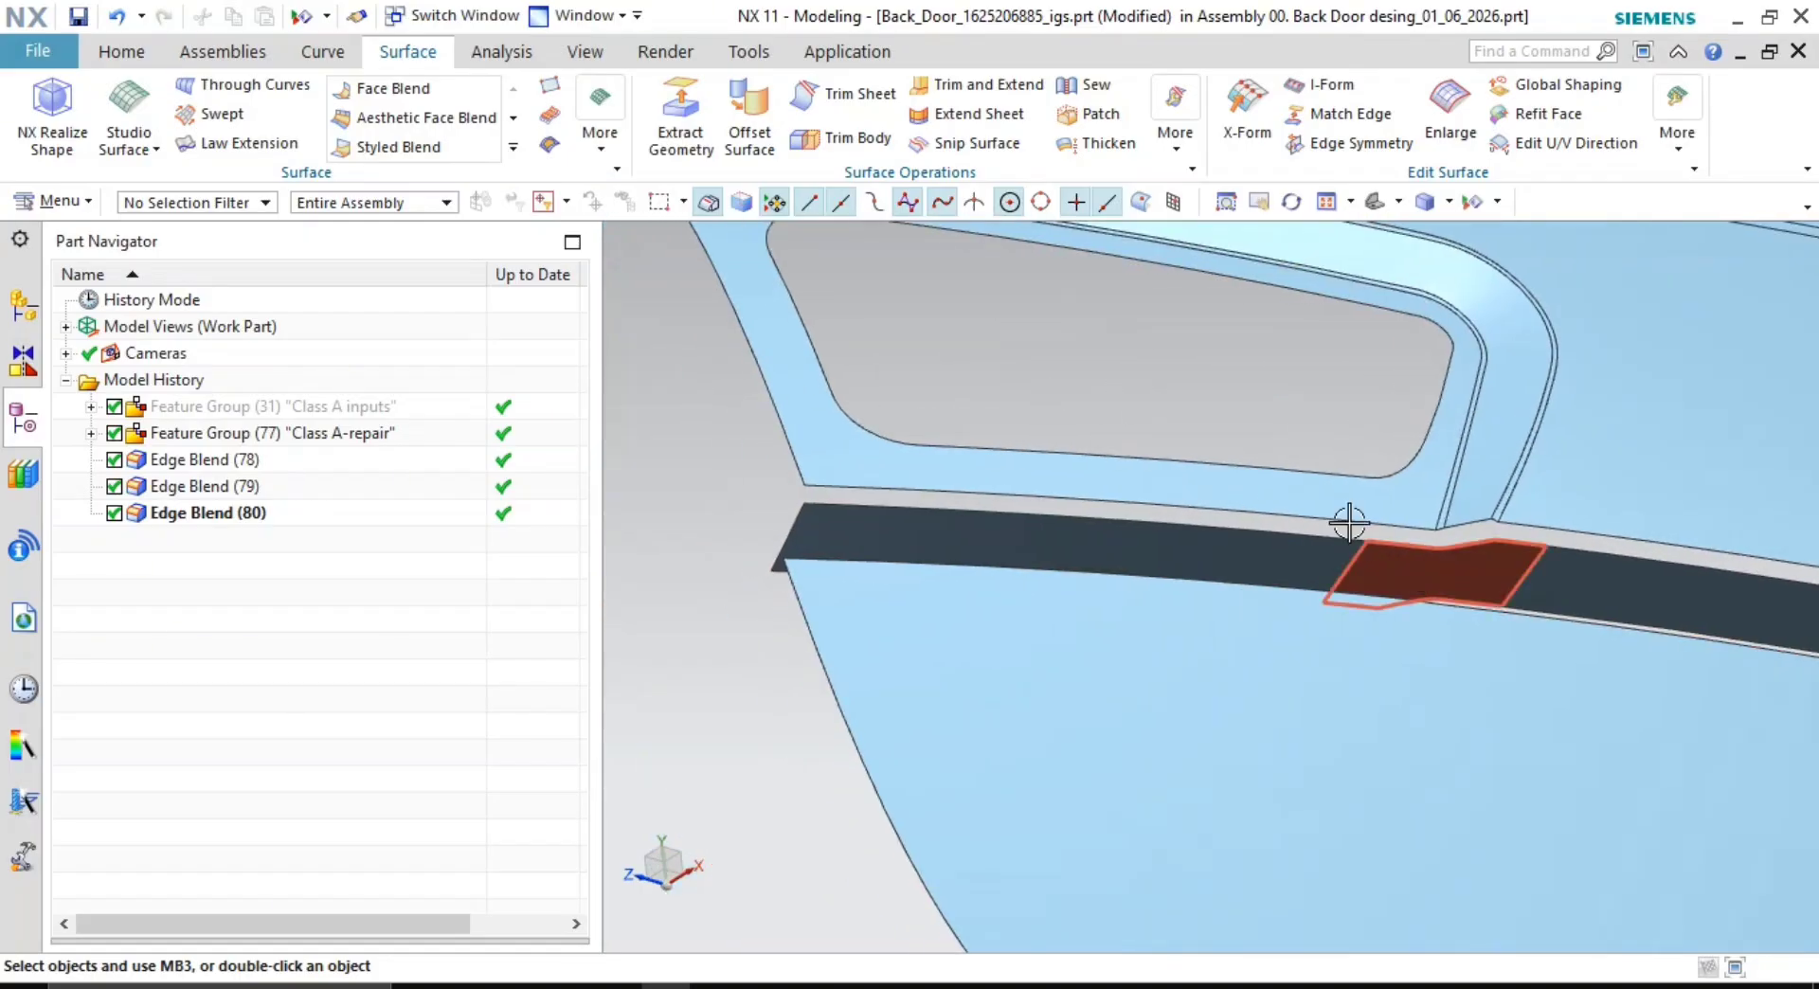
- Start Extend Sheet and select the dark band's edges, including the lower edge
click(997, 111)
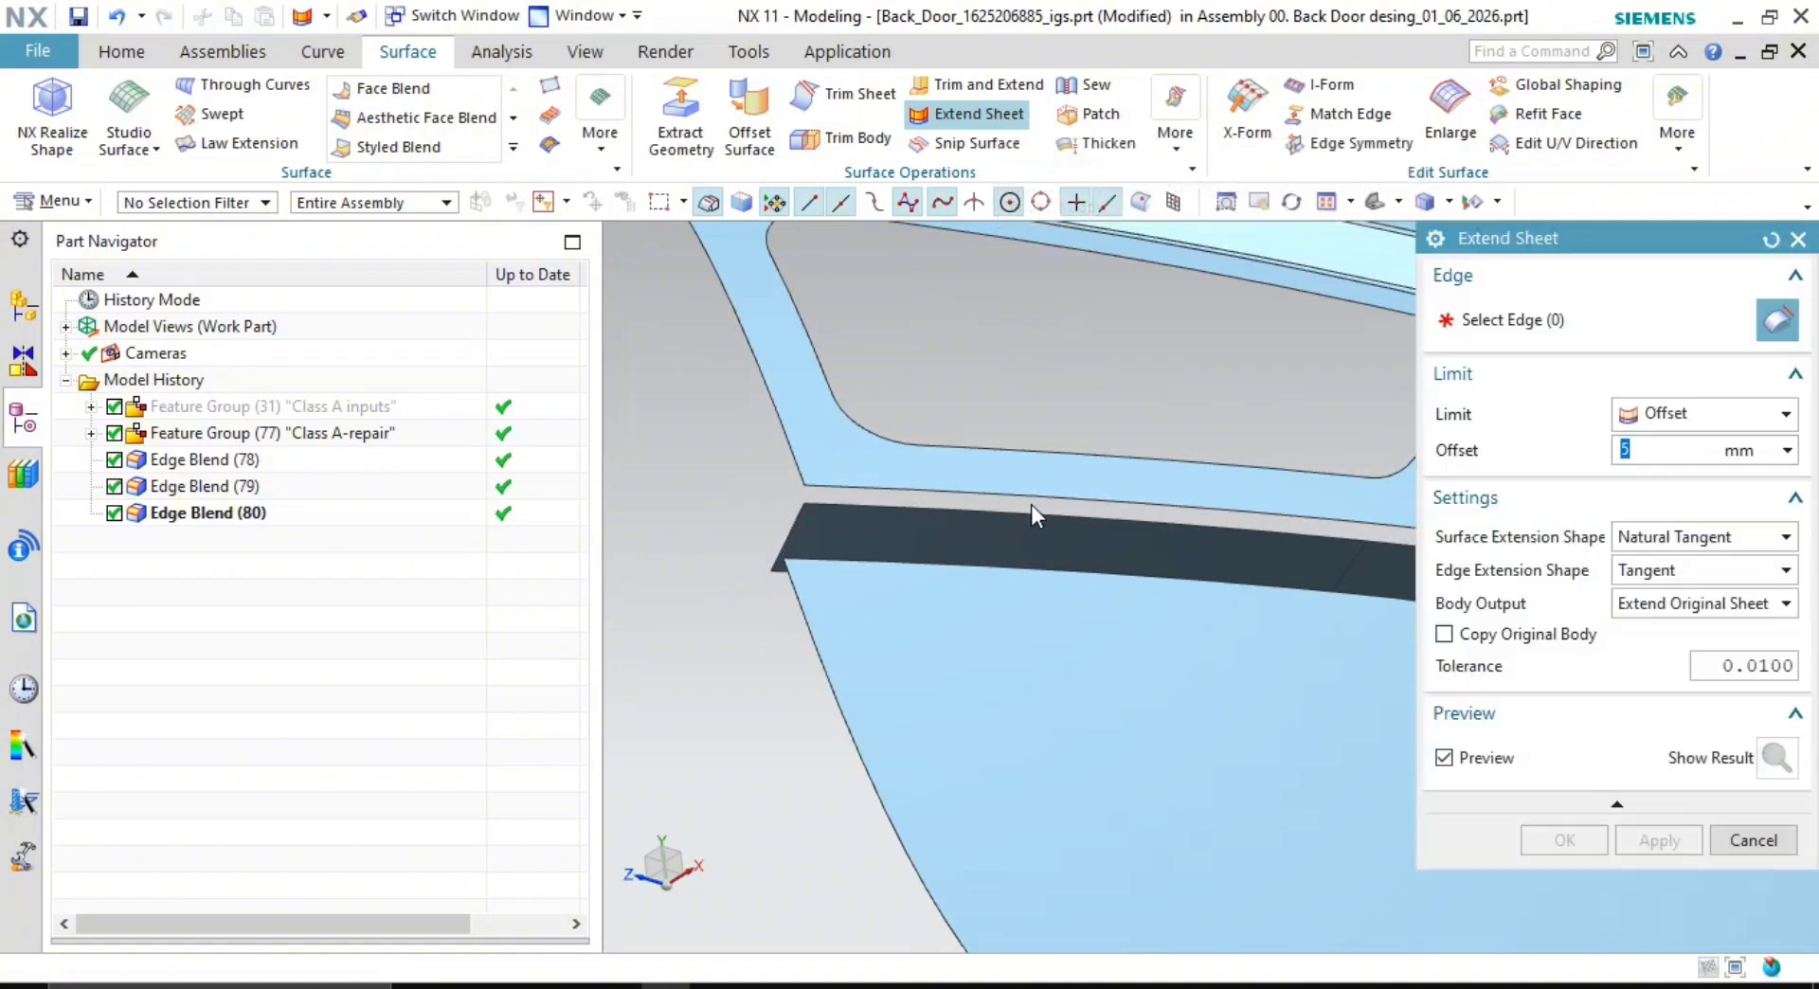
shift+middle_drag(1161, 584, 961, 585)
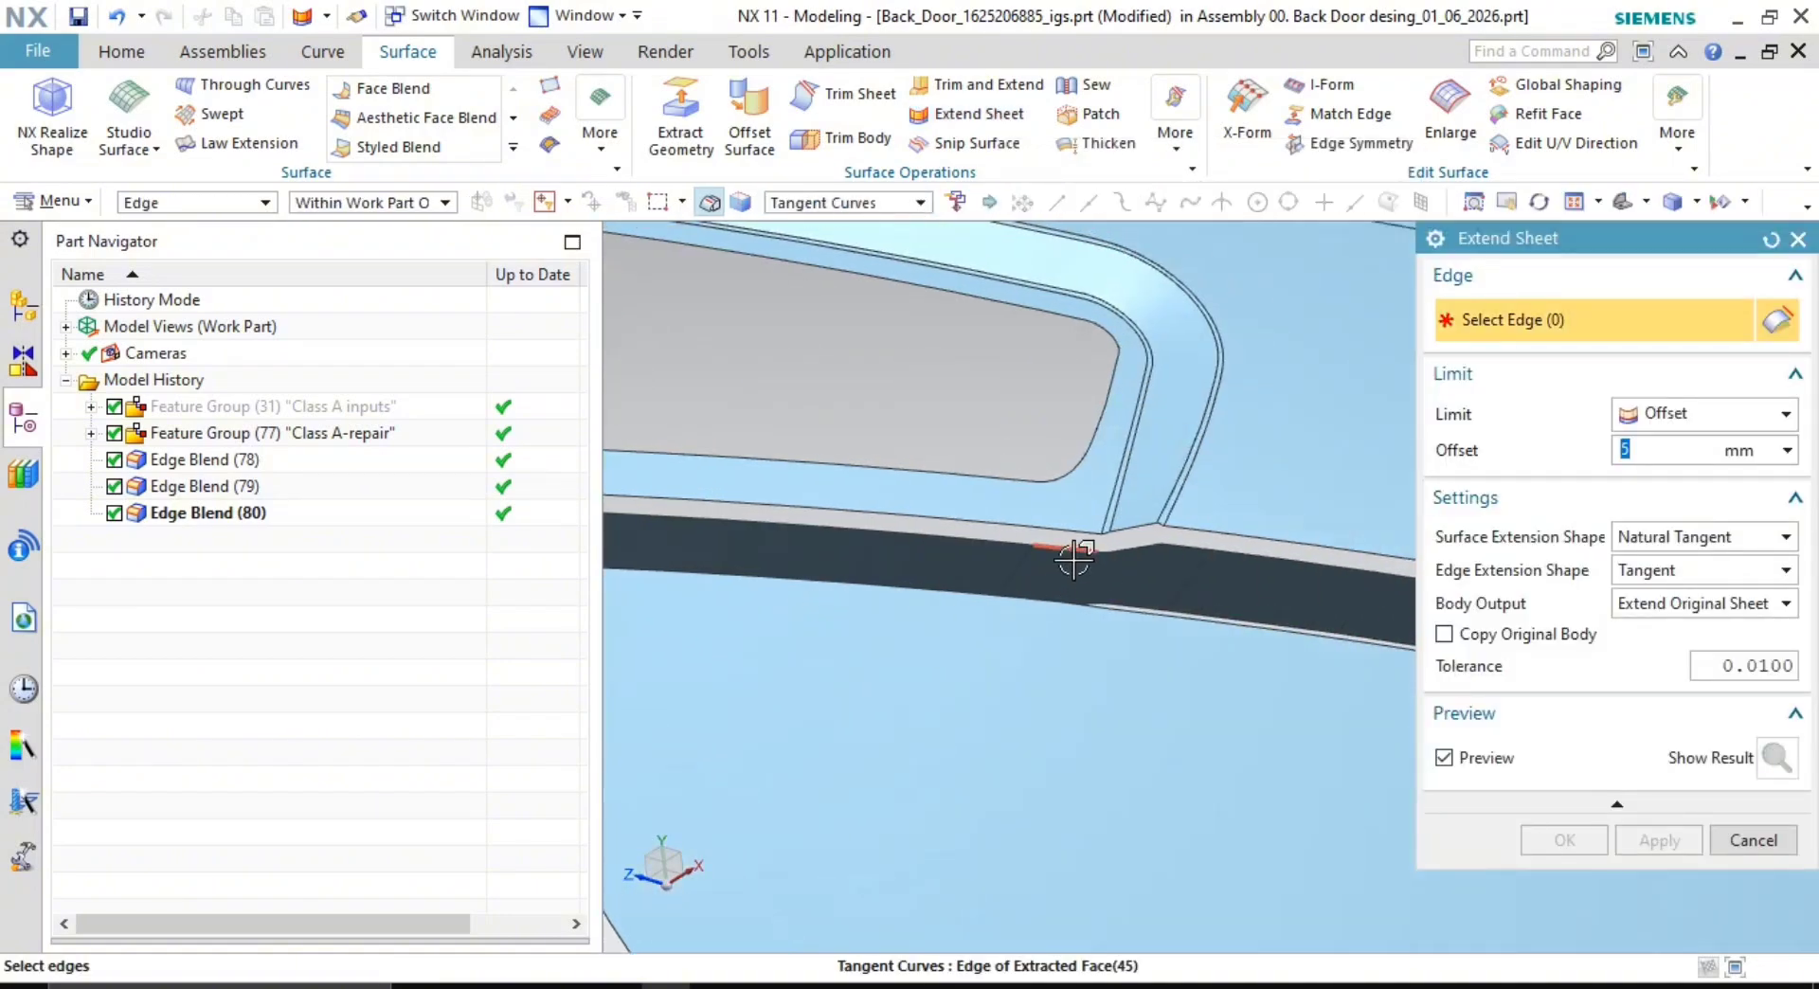
scroll(1073, 560, up, 2)
click(1081, 517)
scroll(1184, 507, down, 2)
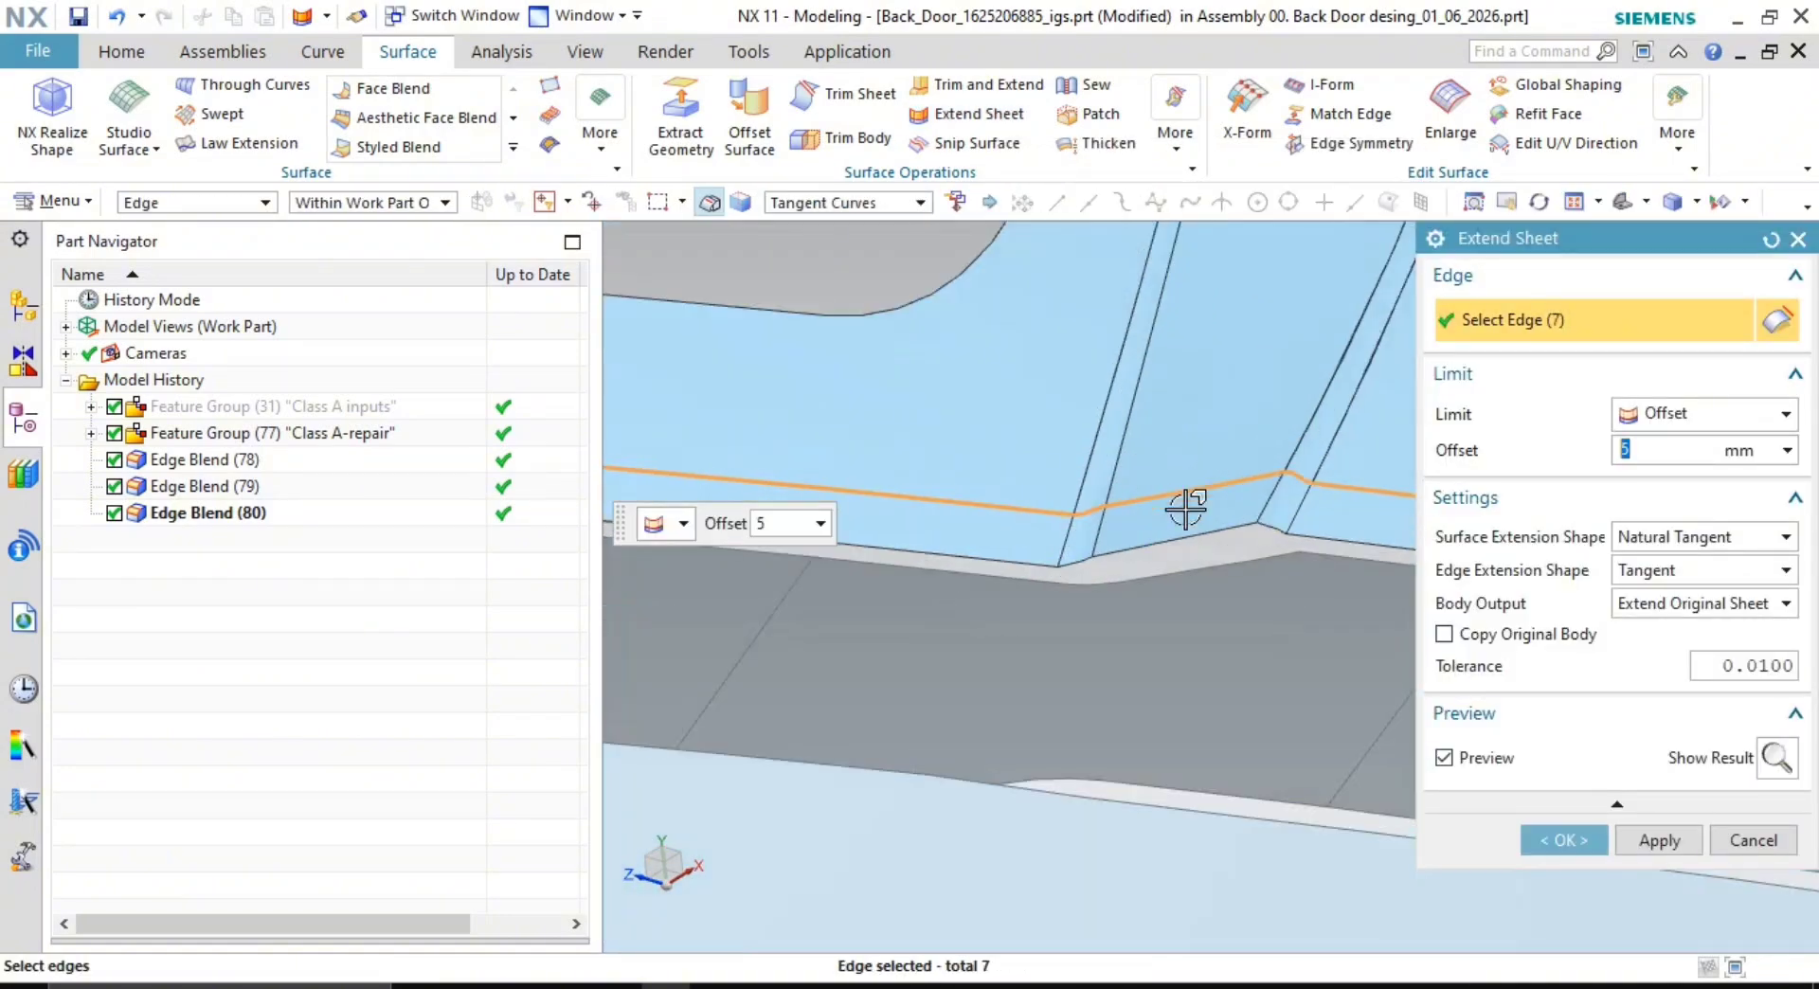
scroll(1190, 593, down, 3)
shift+middle_drag(1216, 616, 1092, 531)
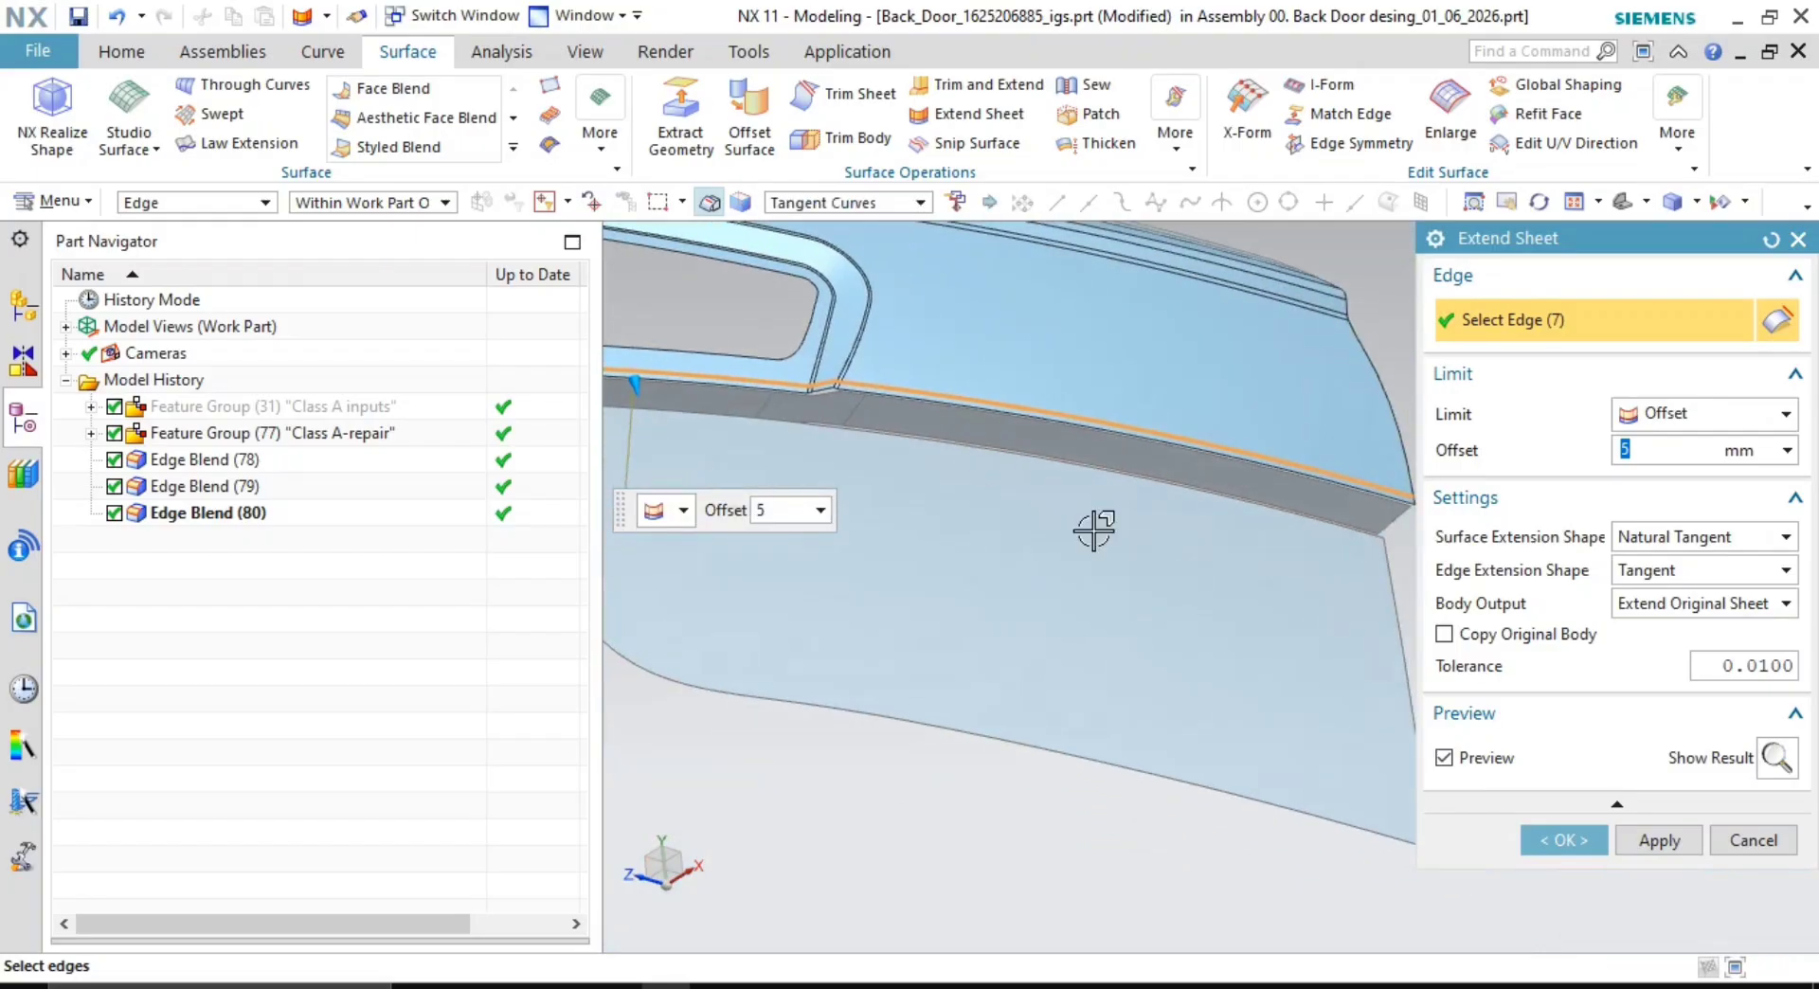
scroll(1269, 483, up, 6)
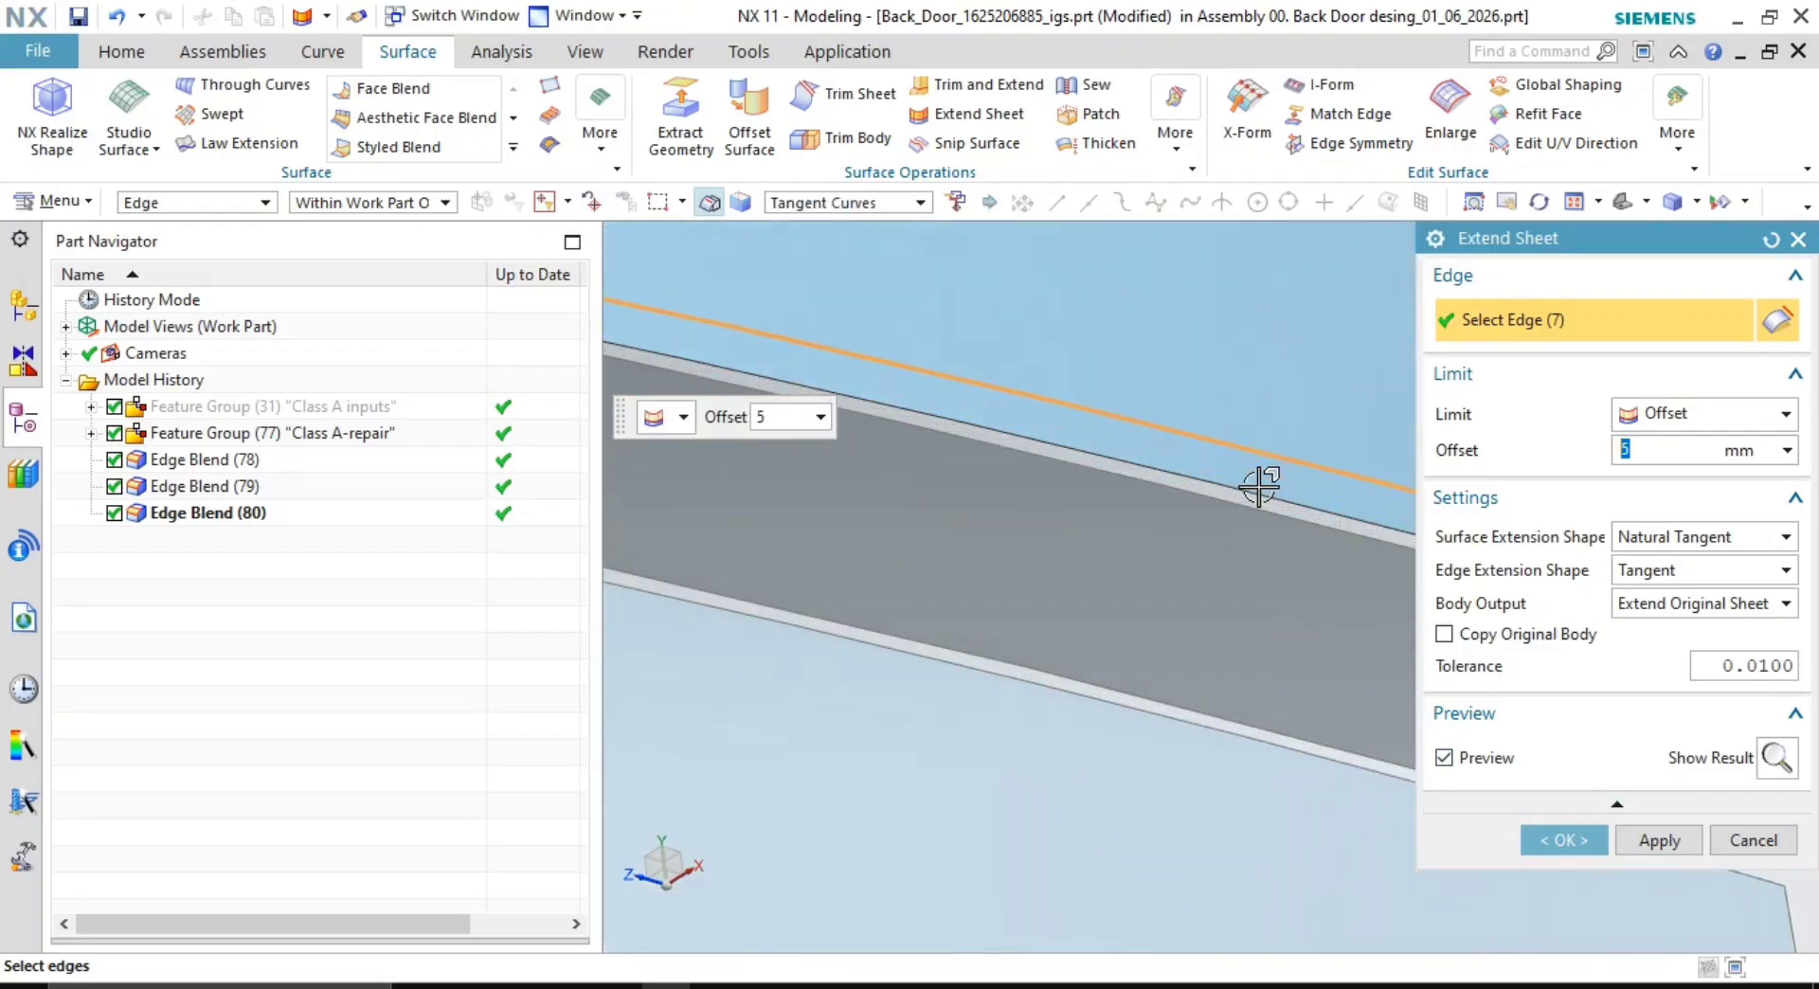
click(1183, 496)
- Extend the selected band edges with a 7 mm limit offset
scroll(1185, 495, down, 4)
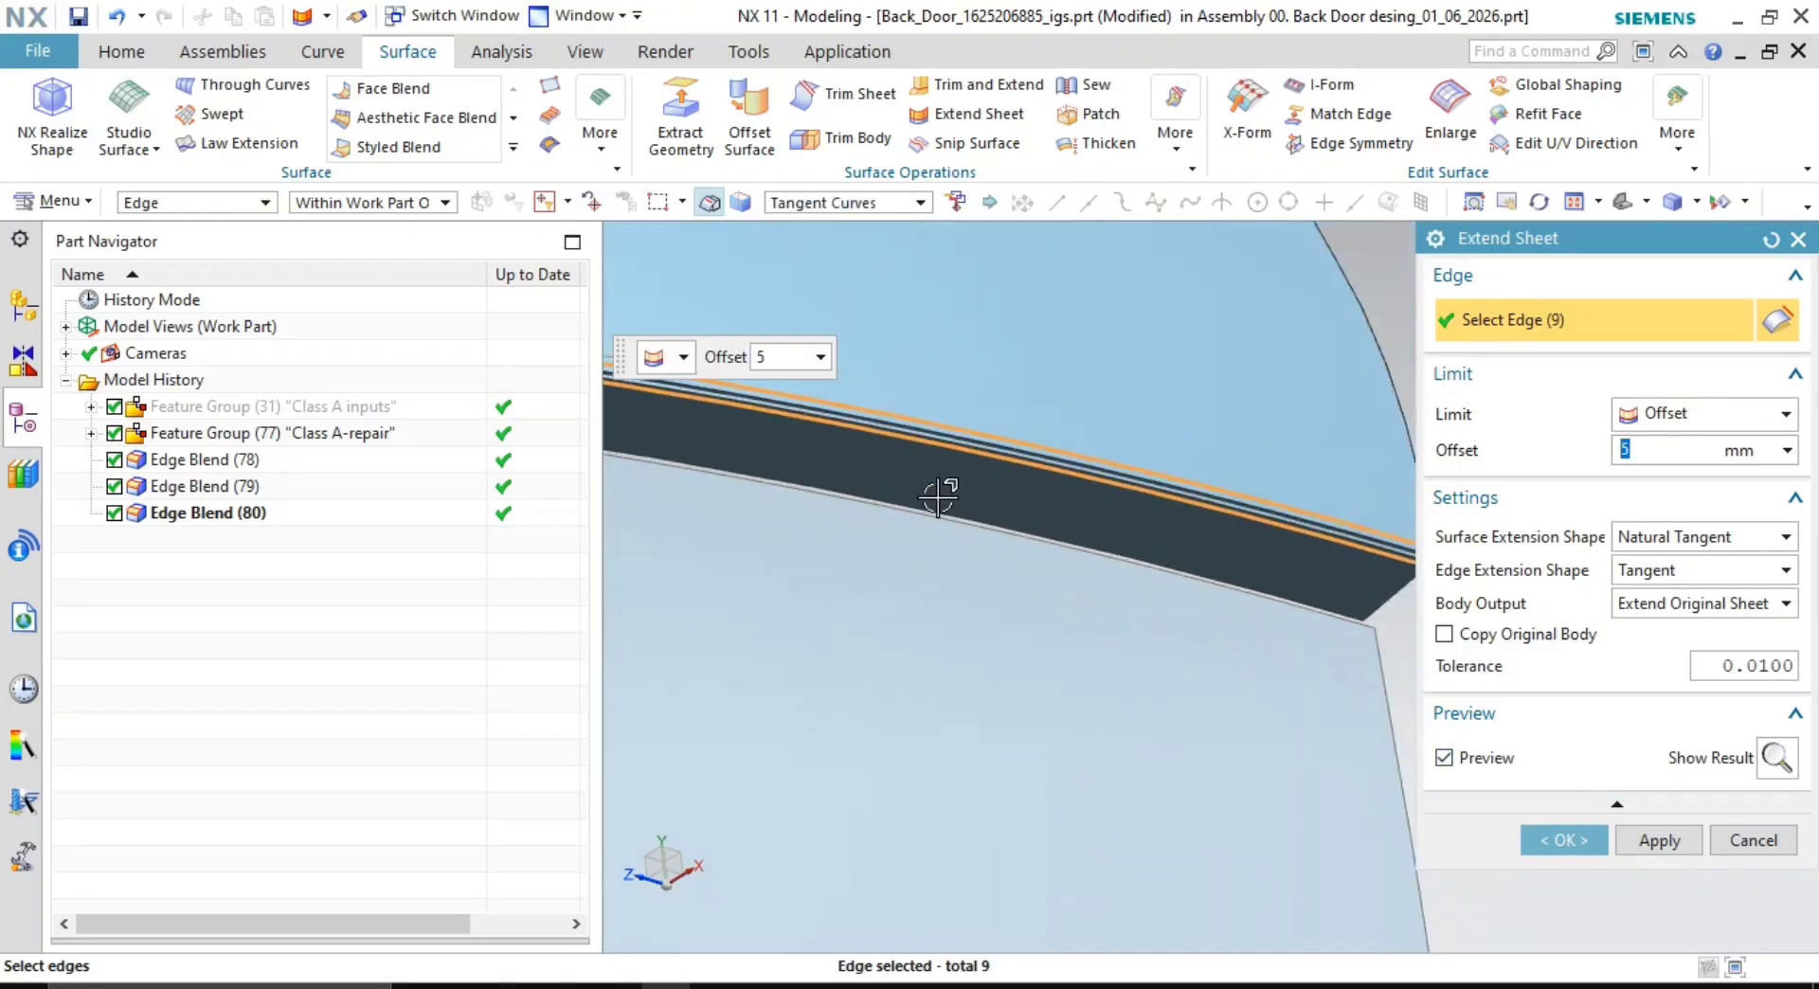
scroll(937, 493, down, 2)
shift+middle_drag(759, 438, 1040, 463)
scroll(1142, 384, up, 4)
scroll(1058, 378, up, 2)
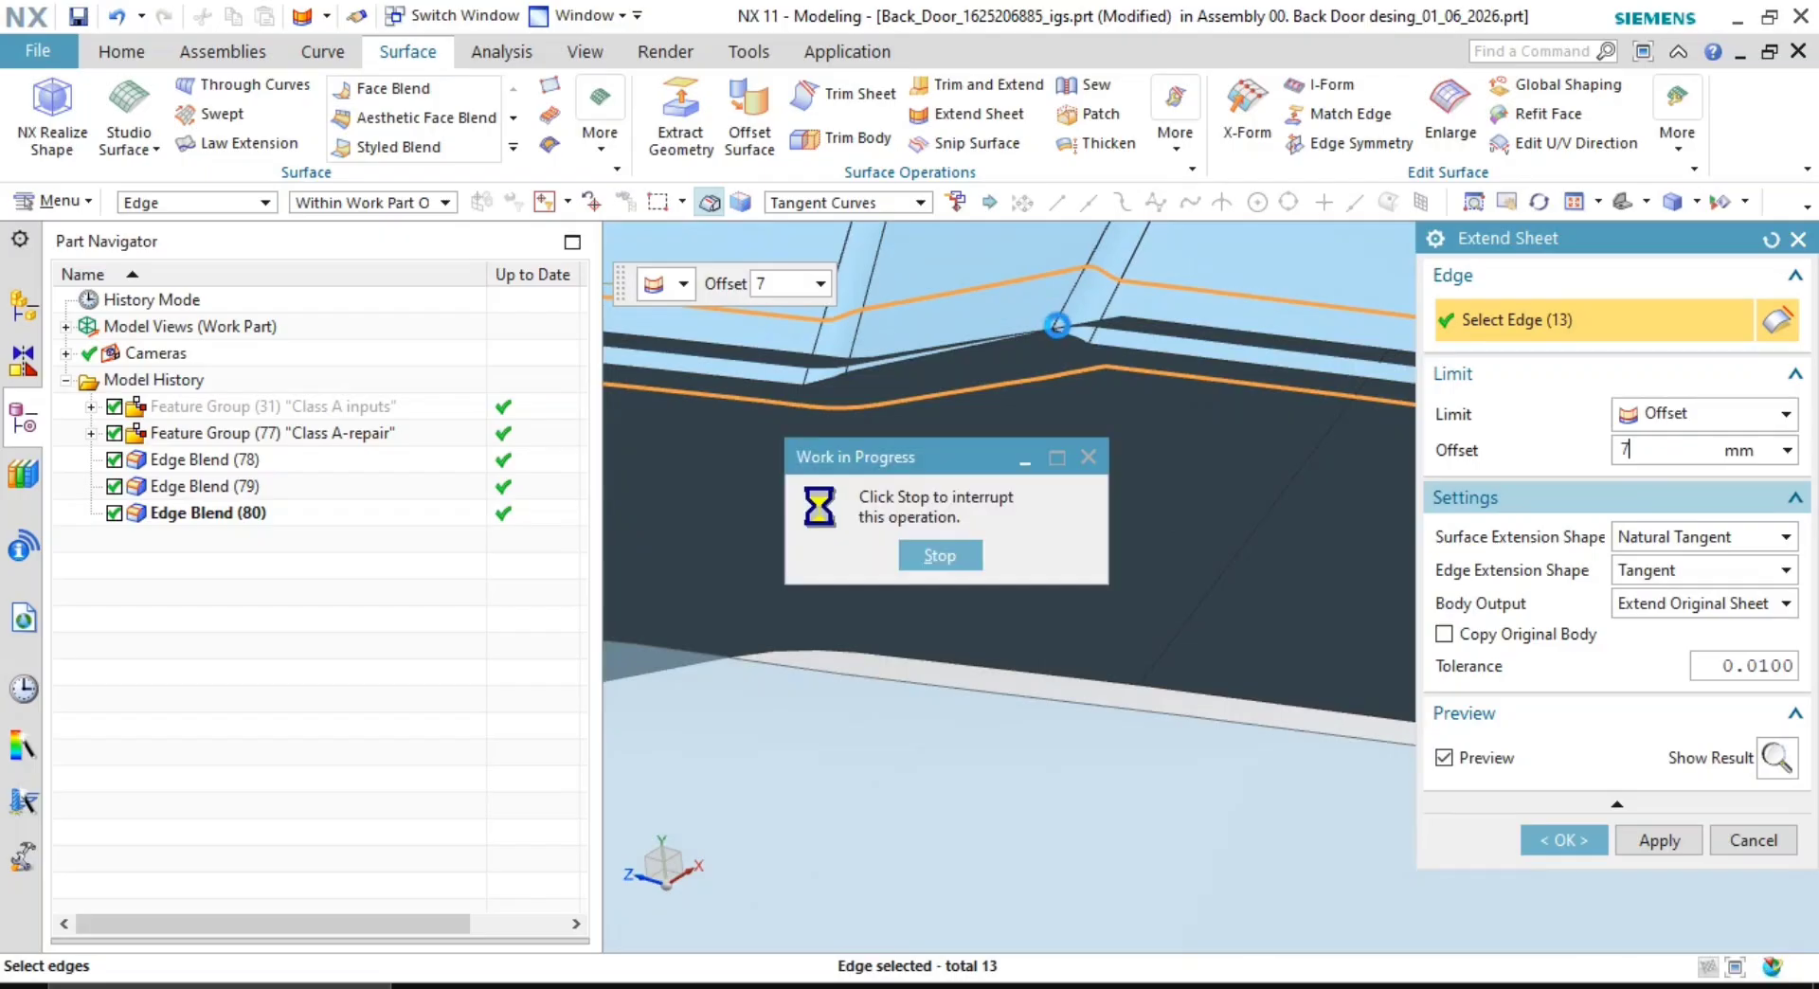
scroll(1061, 325, up, 1)
scroll(1023, 395, down, 5)
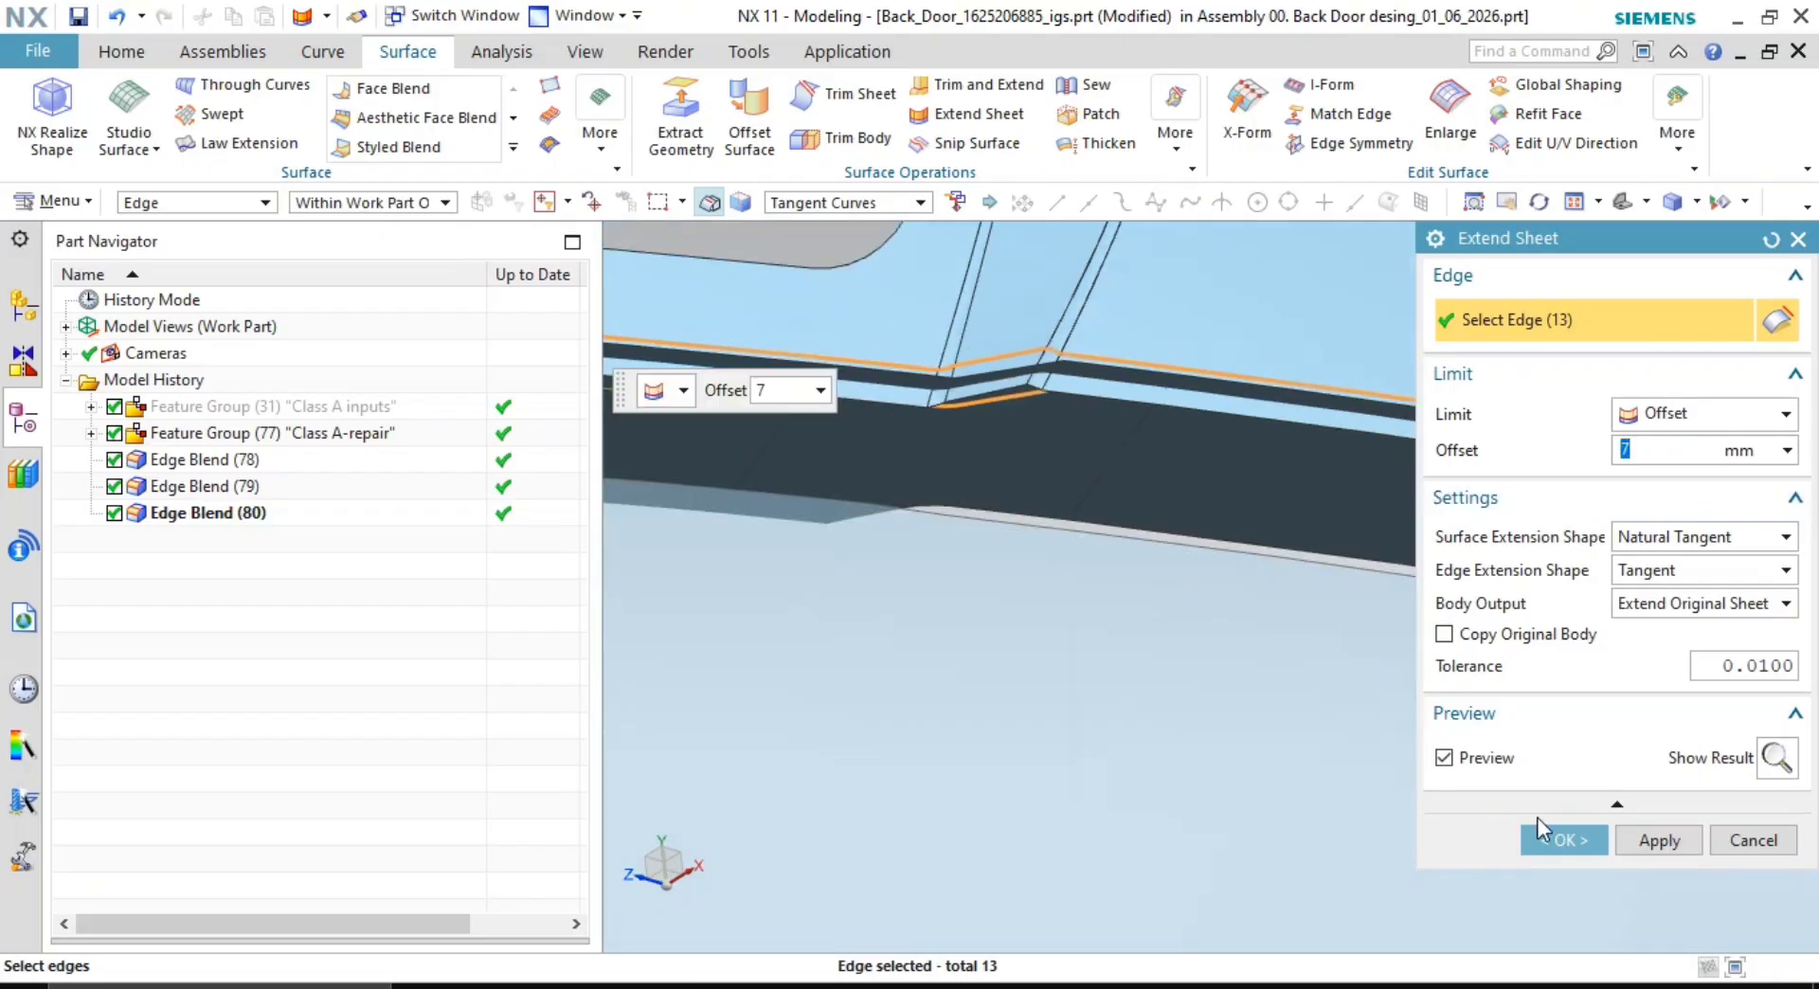
click(1550, 832)
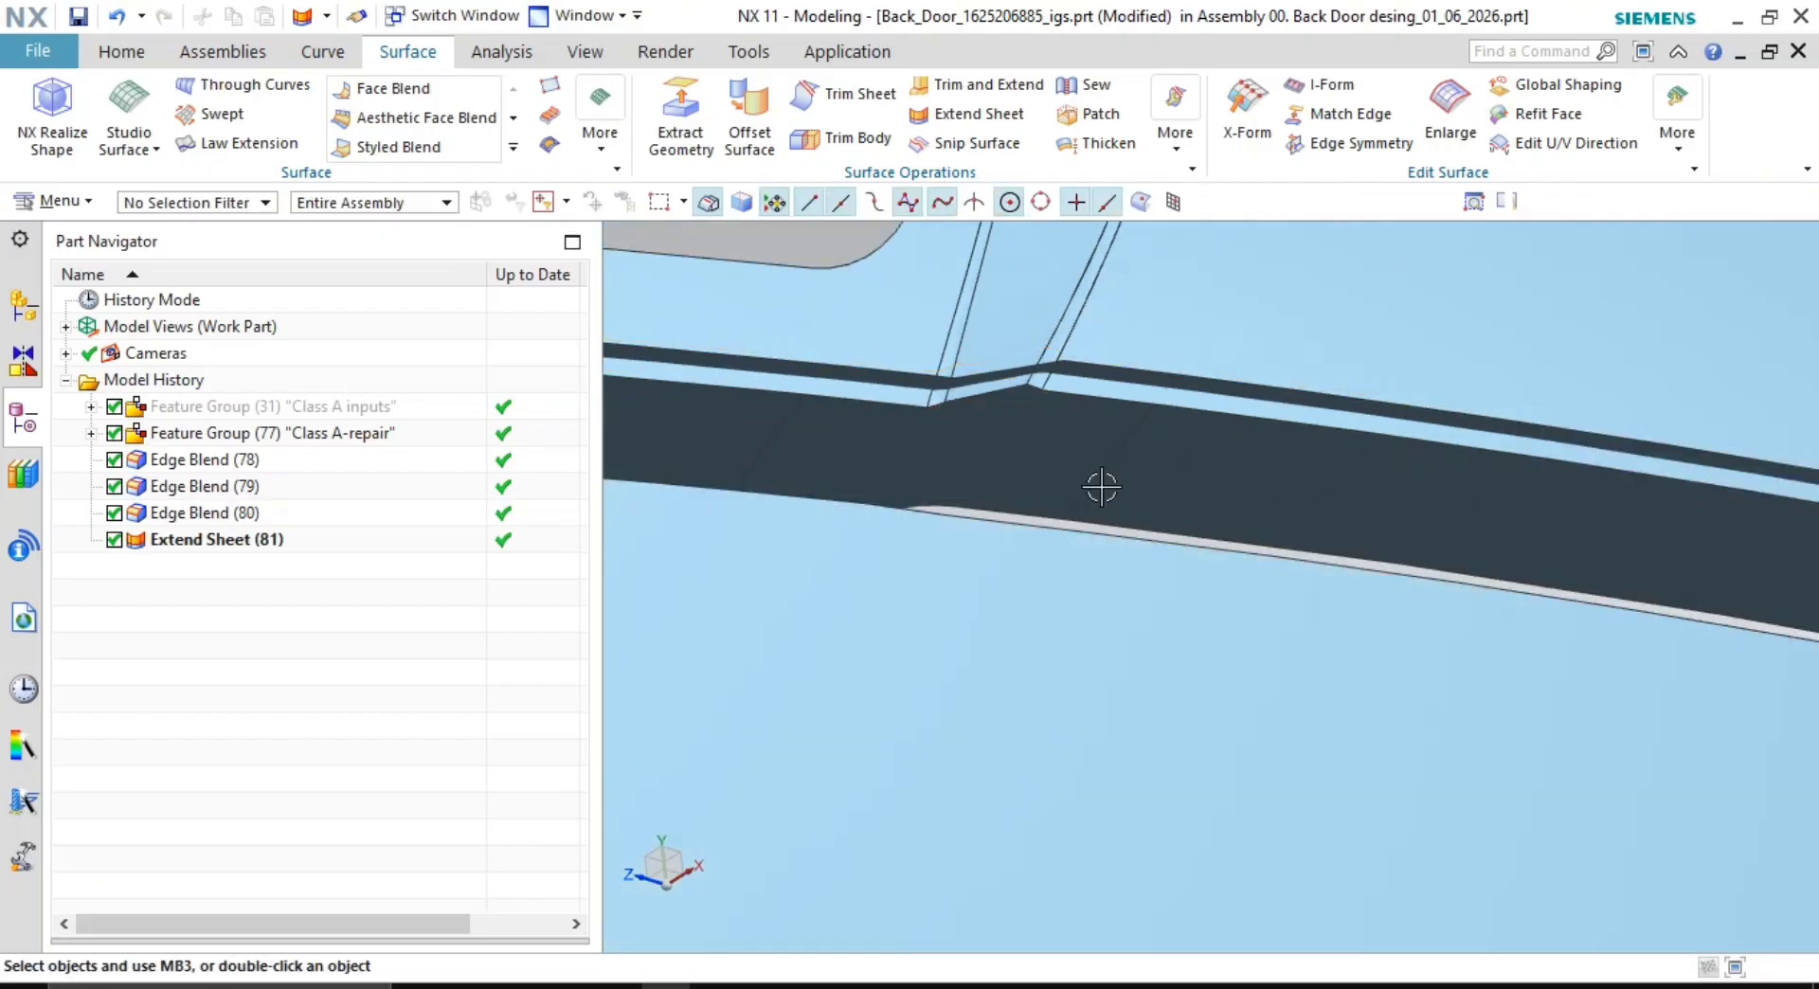
- Make Corner between the upper faces (target) and dark band (tool), reversing the kept side
click(975, 84)
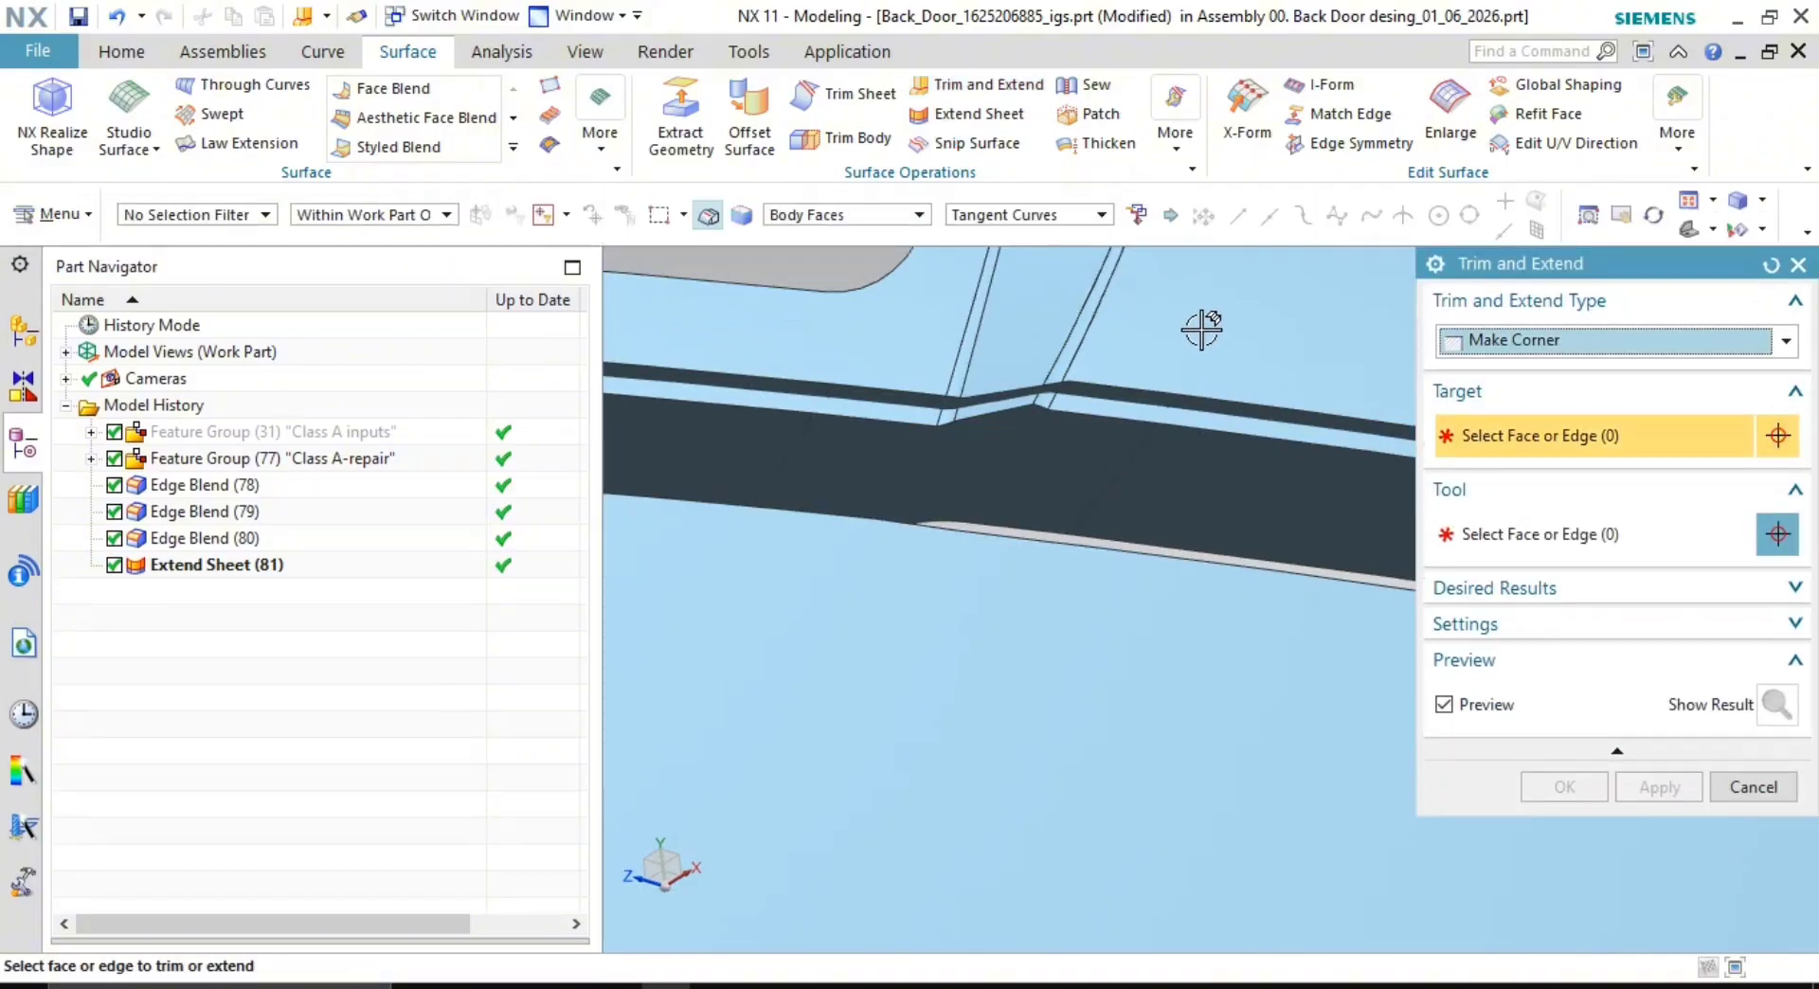
click(1198, 326)
click(1198, 504)
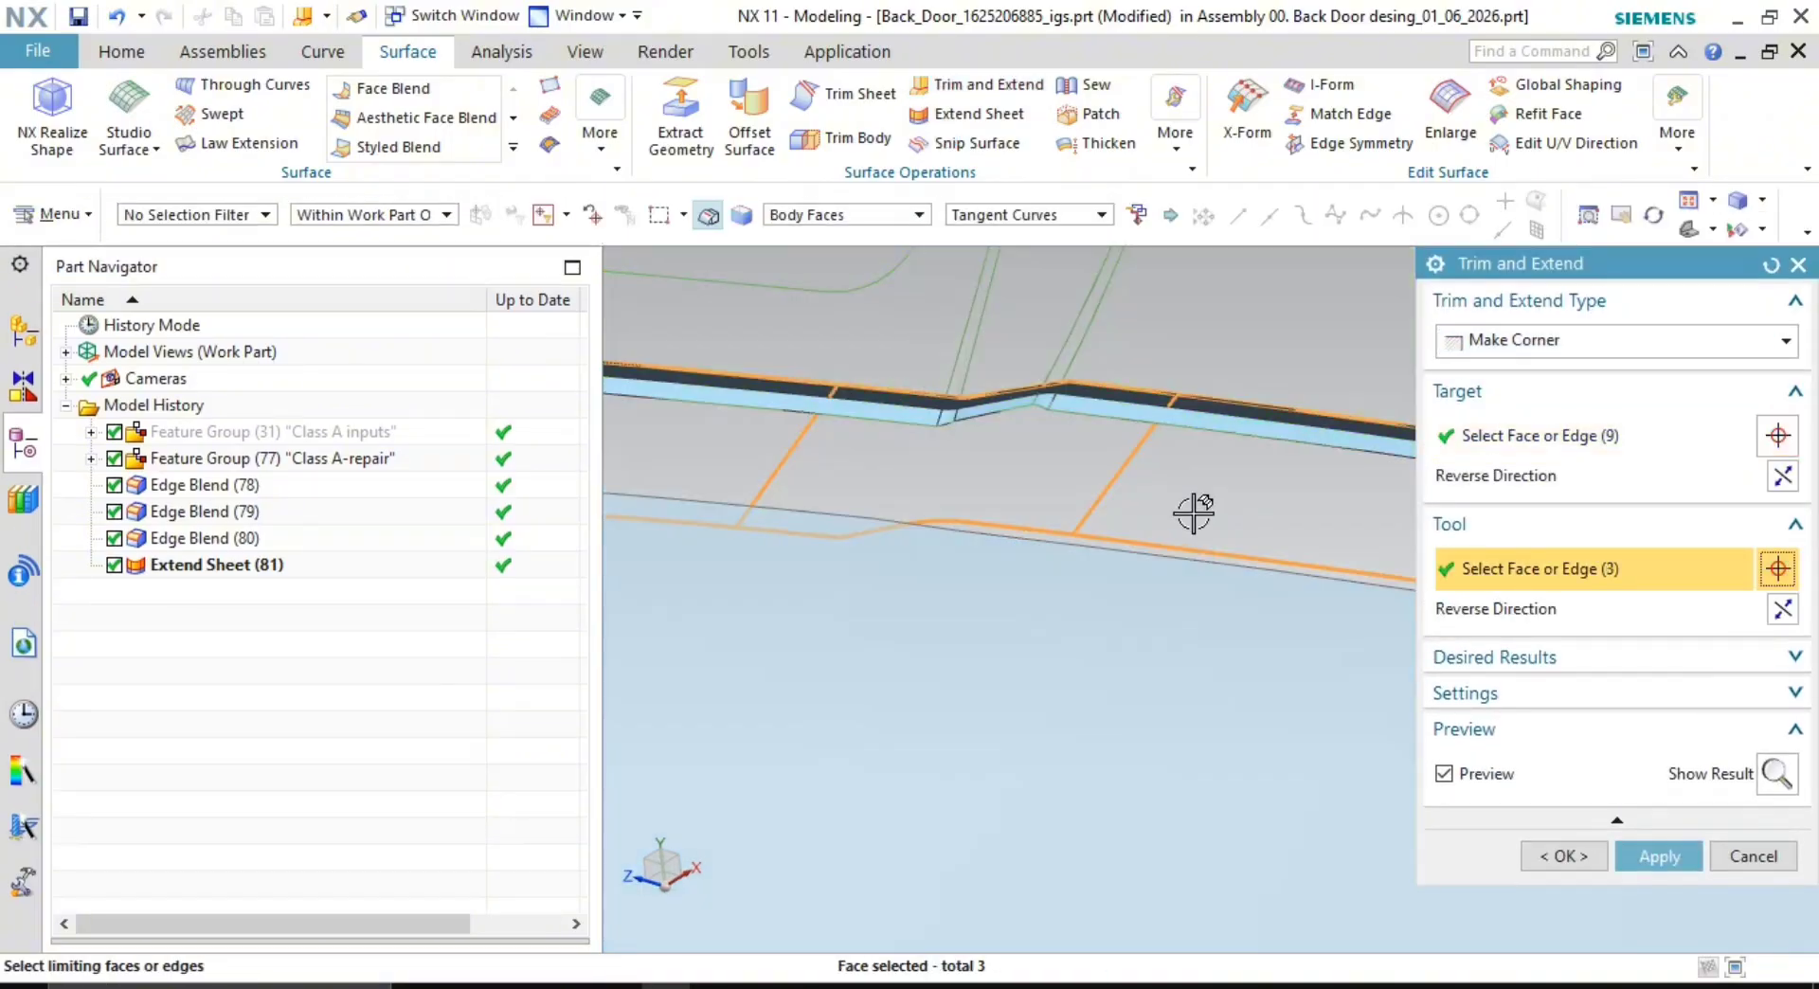
click(1779, 608)
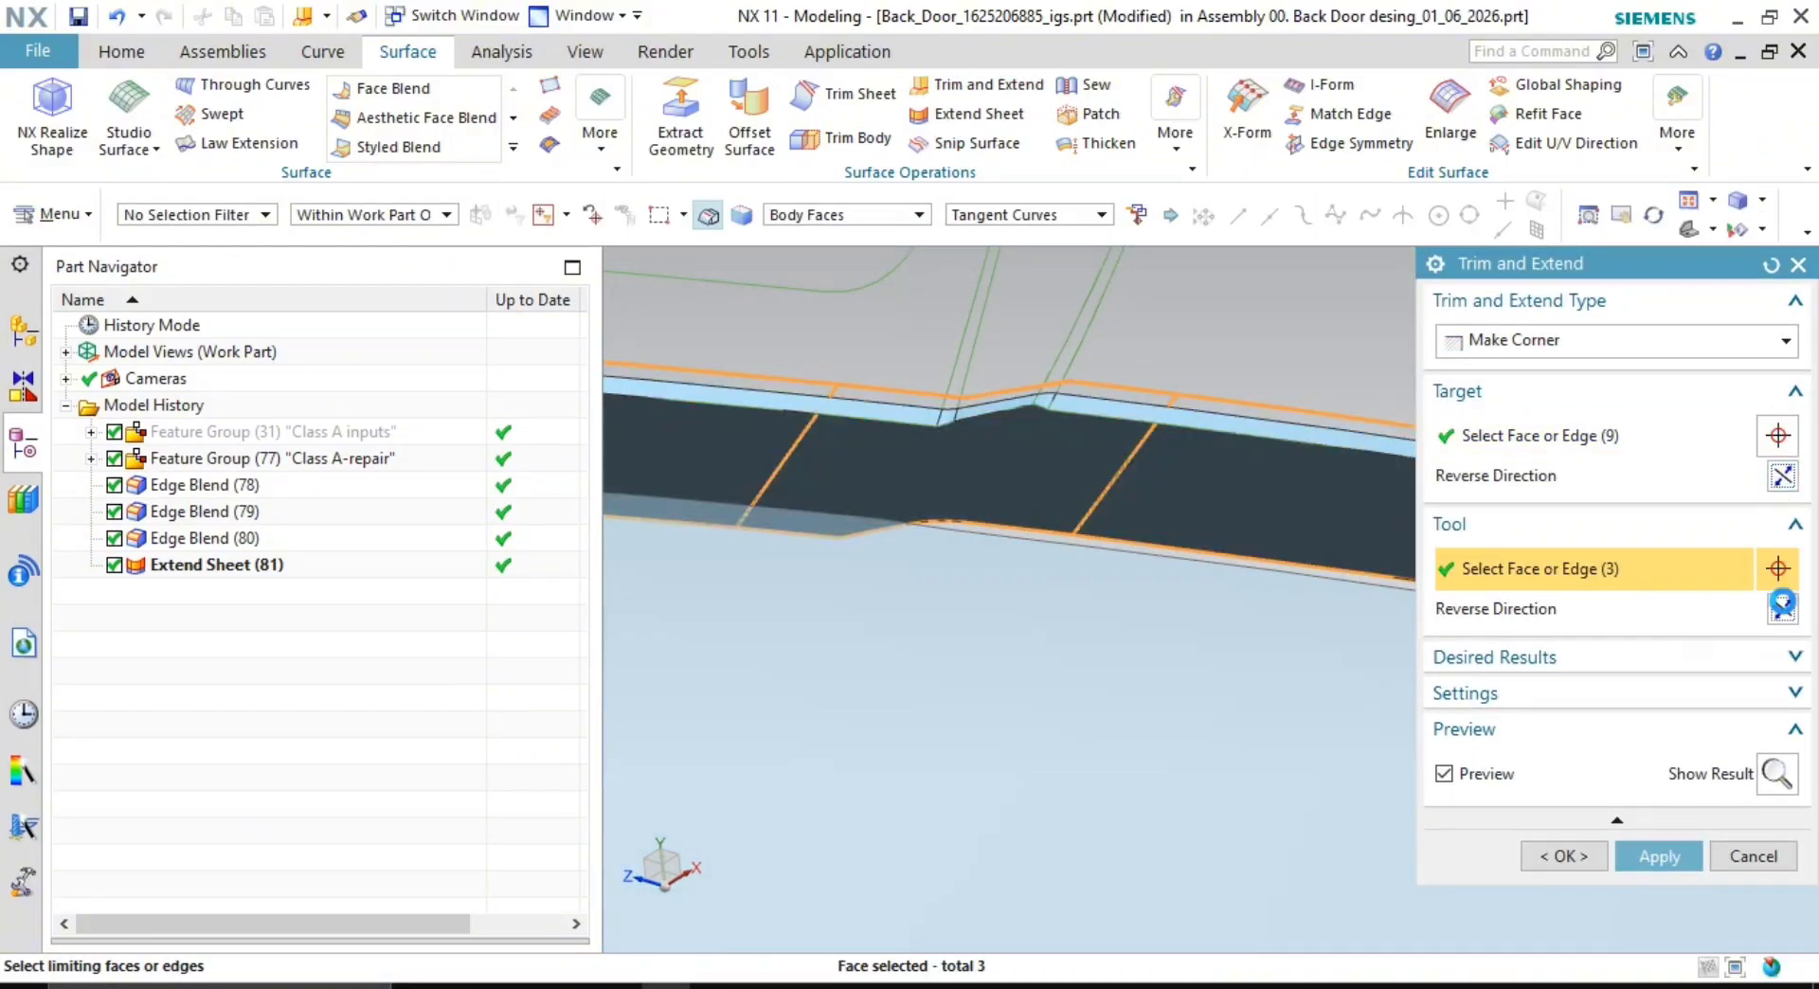
click(1605, 857)
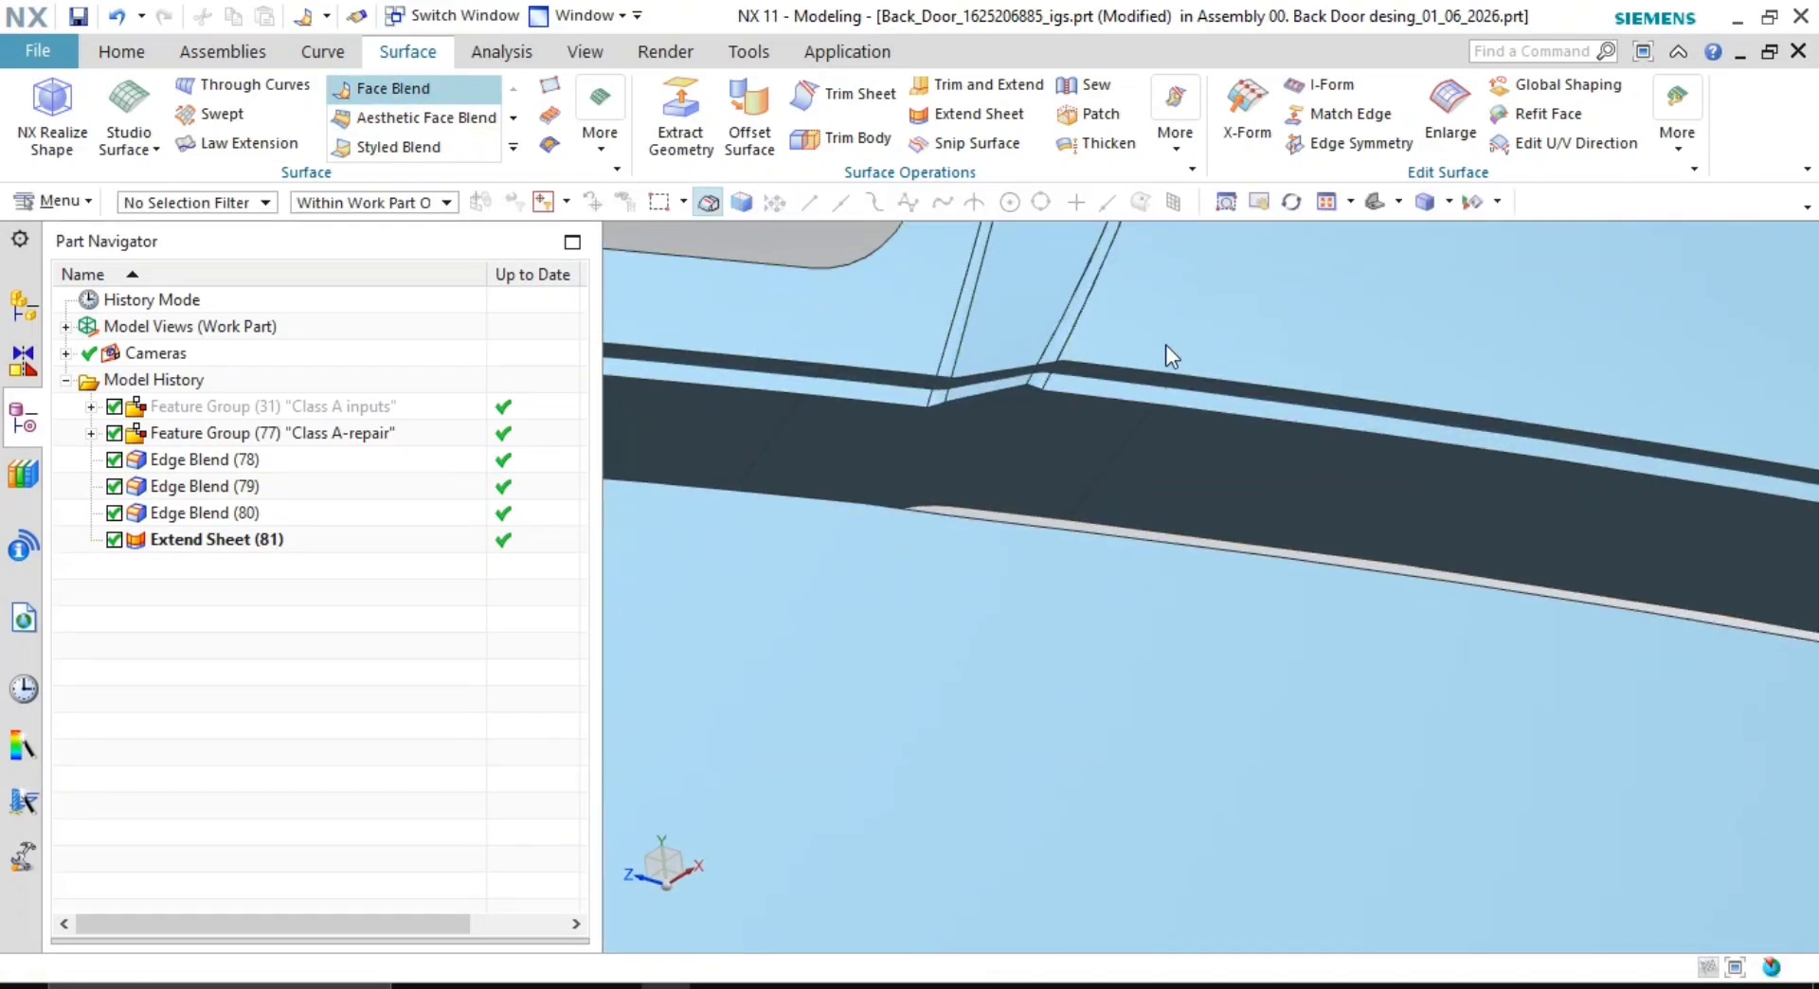
- Orbit and pan the view onto the corner between the window/roof strip and the dark band
scroll(1170, 349, down, 3)
middle_drag(1177, 377, 1213, 438)
shift+middle_drag(1310, 467, 1195, 379)
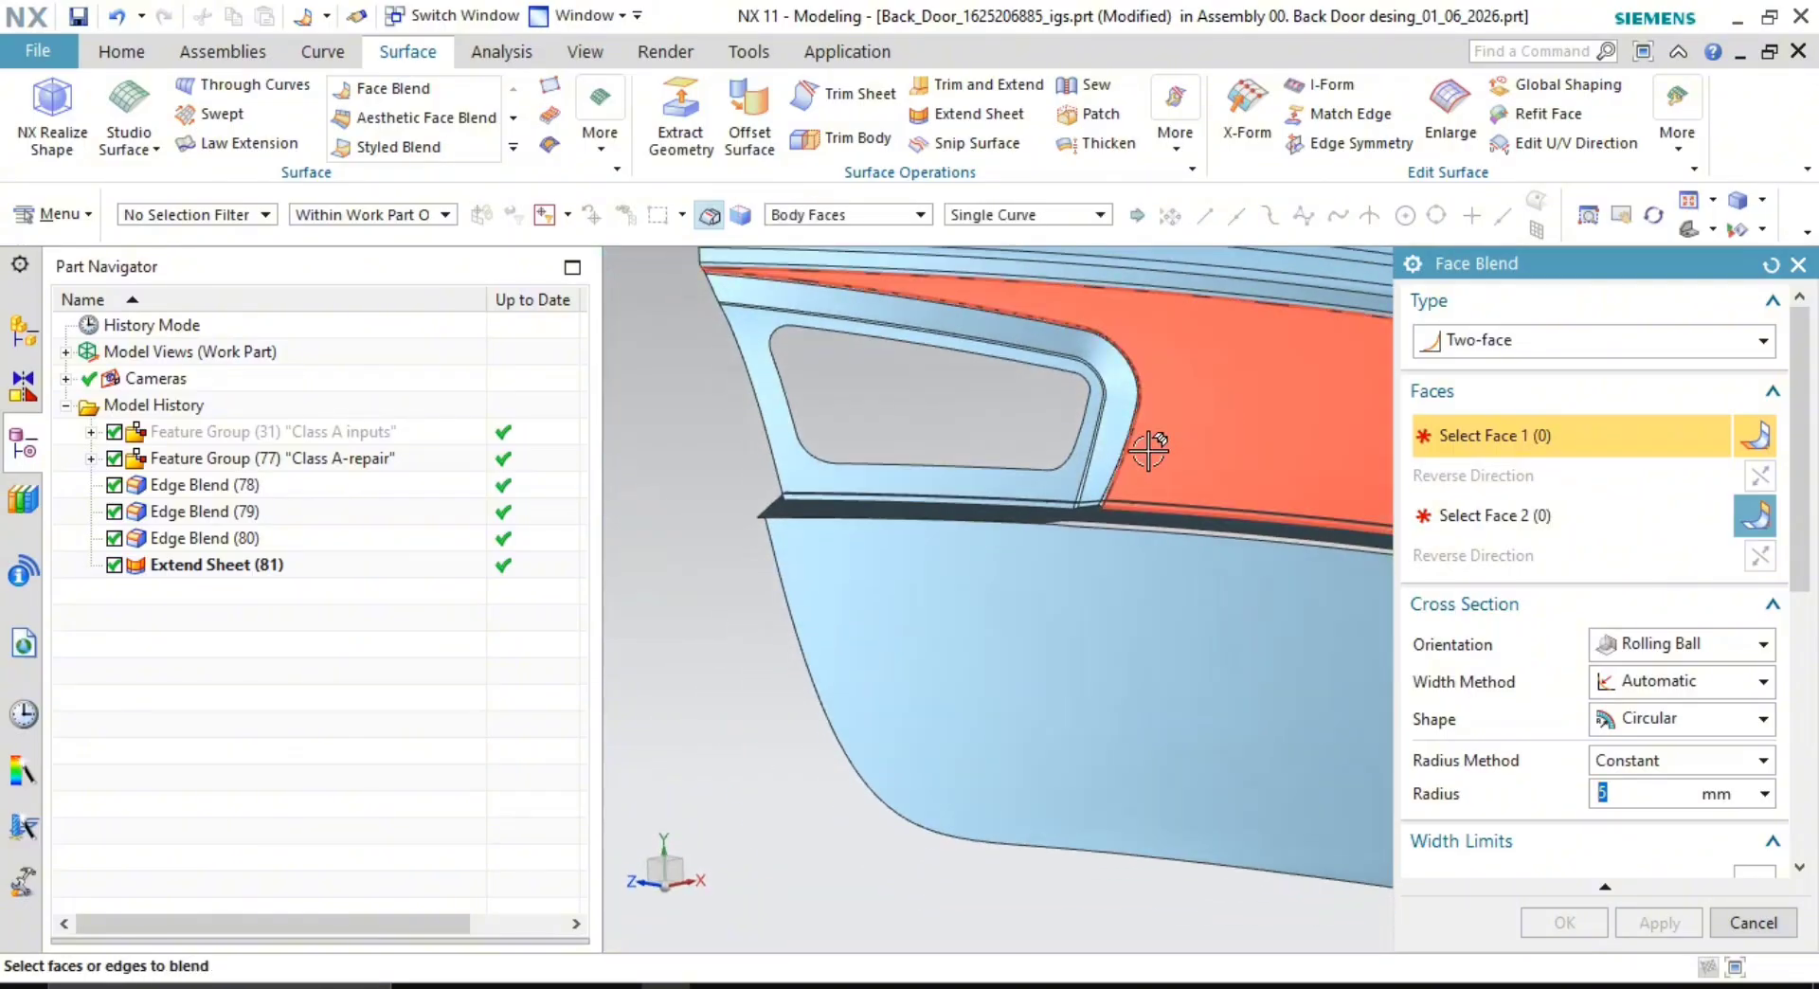
shift+middle_drag(1101, 480, 1170, 615)
scroll(1165, 483, up, 2)
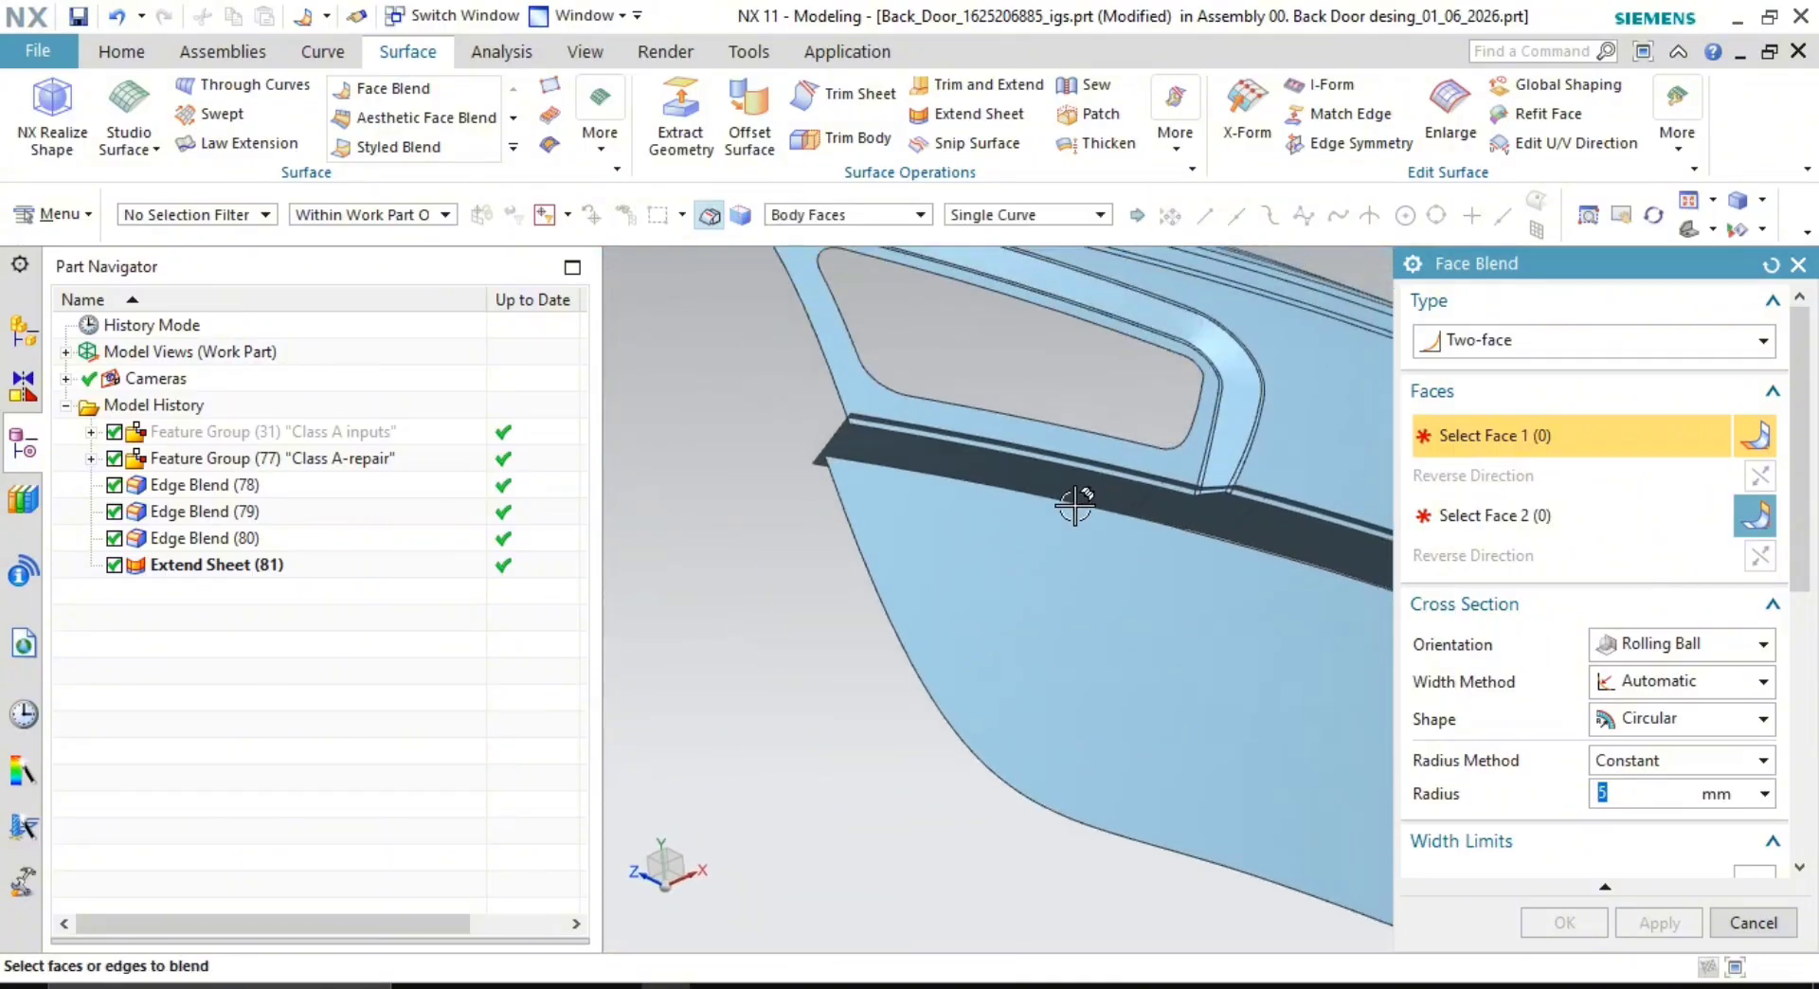
scroll(1076, 507, up, 1)
middle_drag(1105, 515, 1095, 538)
shift+middle_drag(1186, 485, 1183, 675)
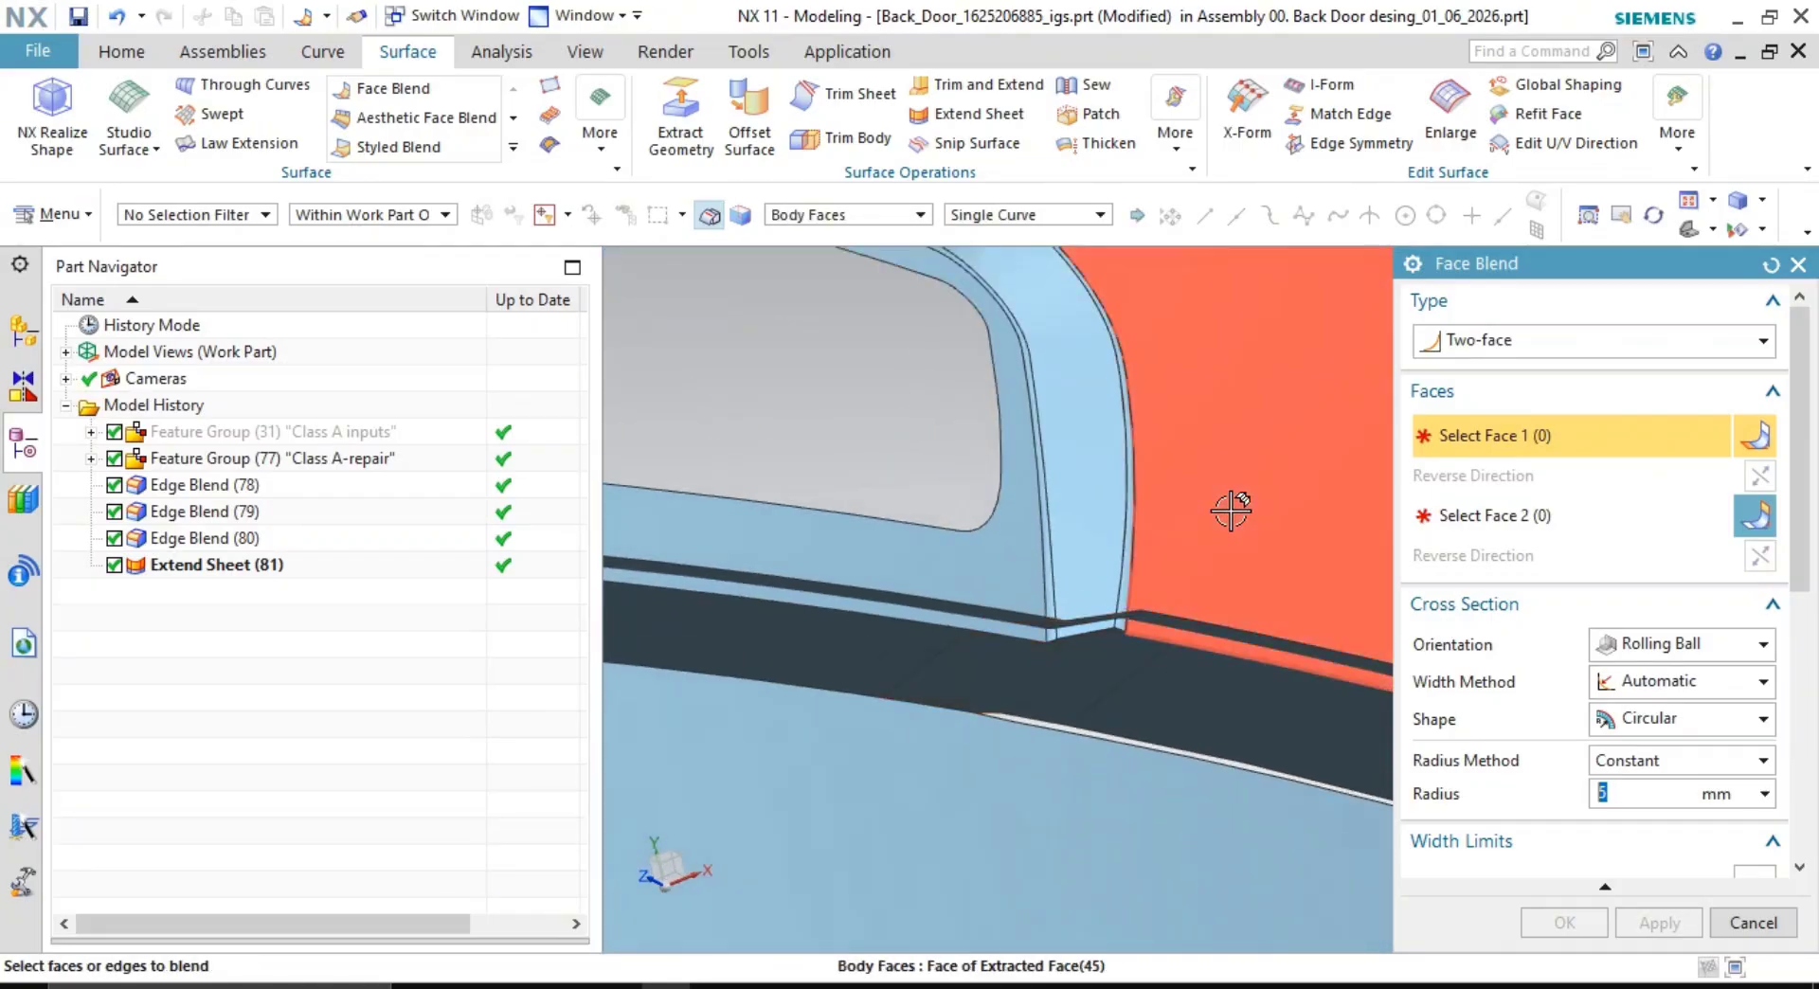
middle_drag(1226, 549, 1209, 545)
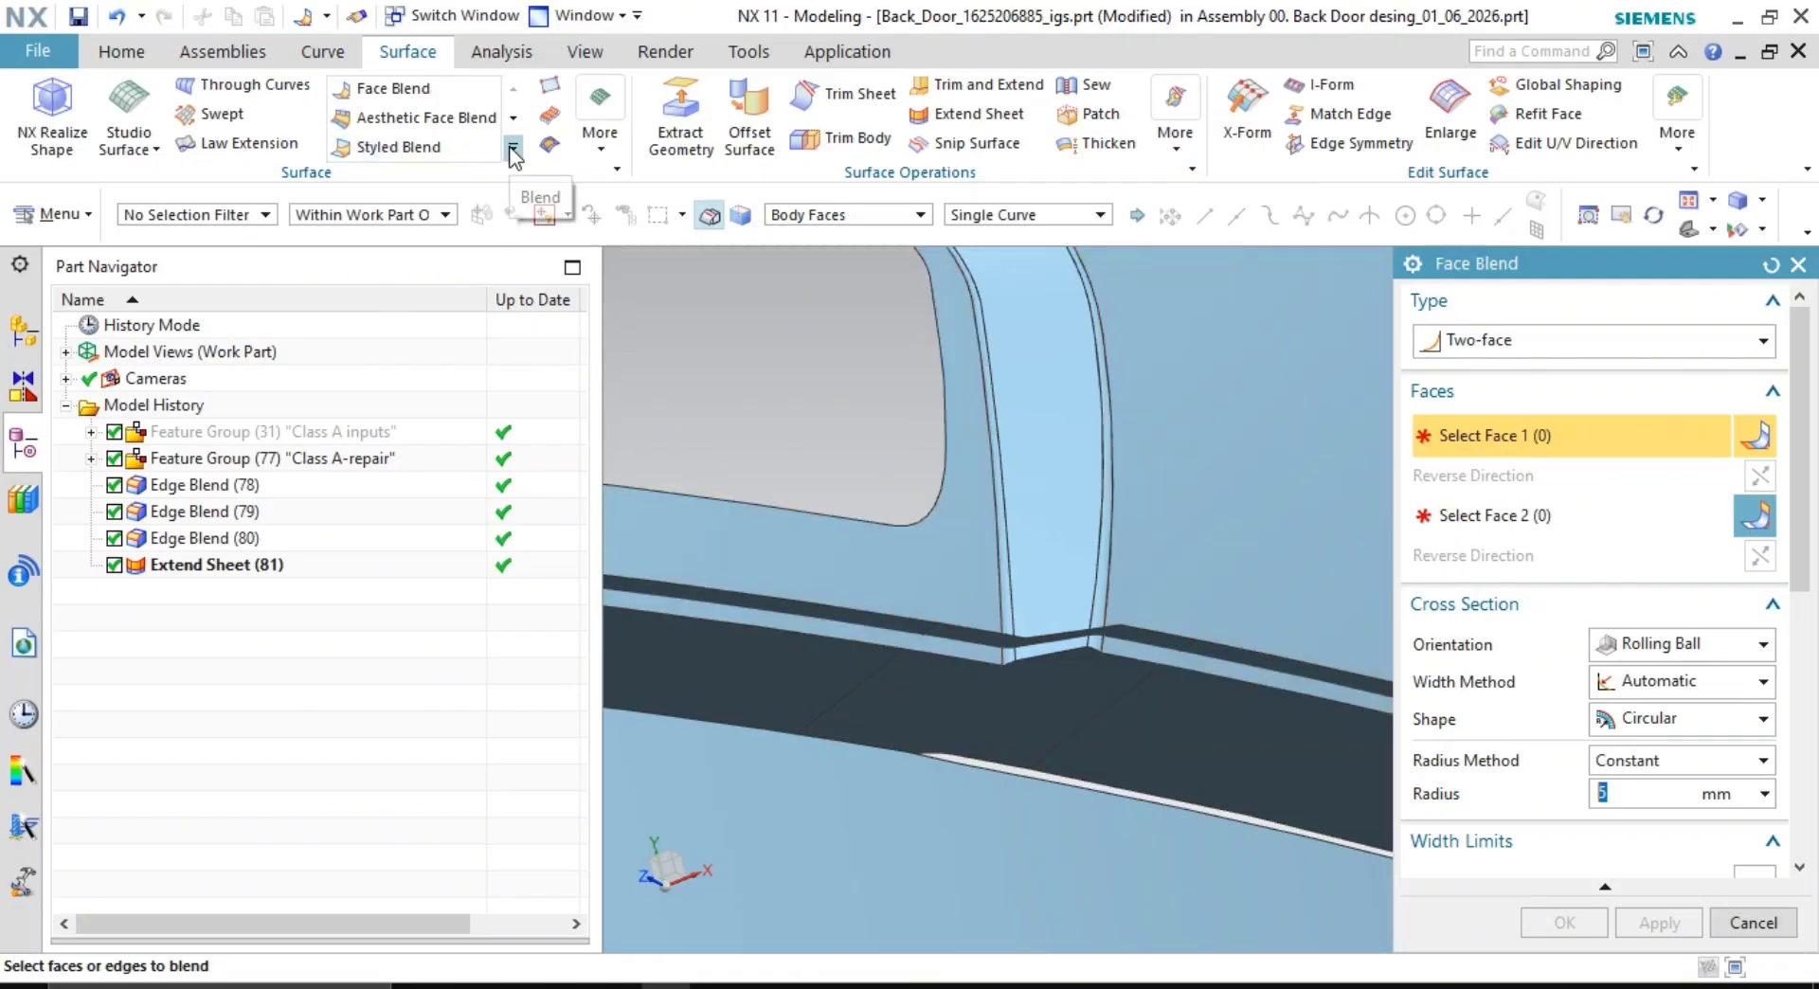
scroll(1221, 572, down, 2)
scroll(1094, 625, up, 4)
shift+middle_drag(1095, 625, 1023, 554)
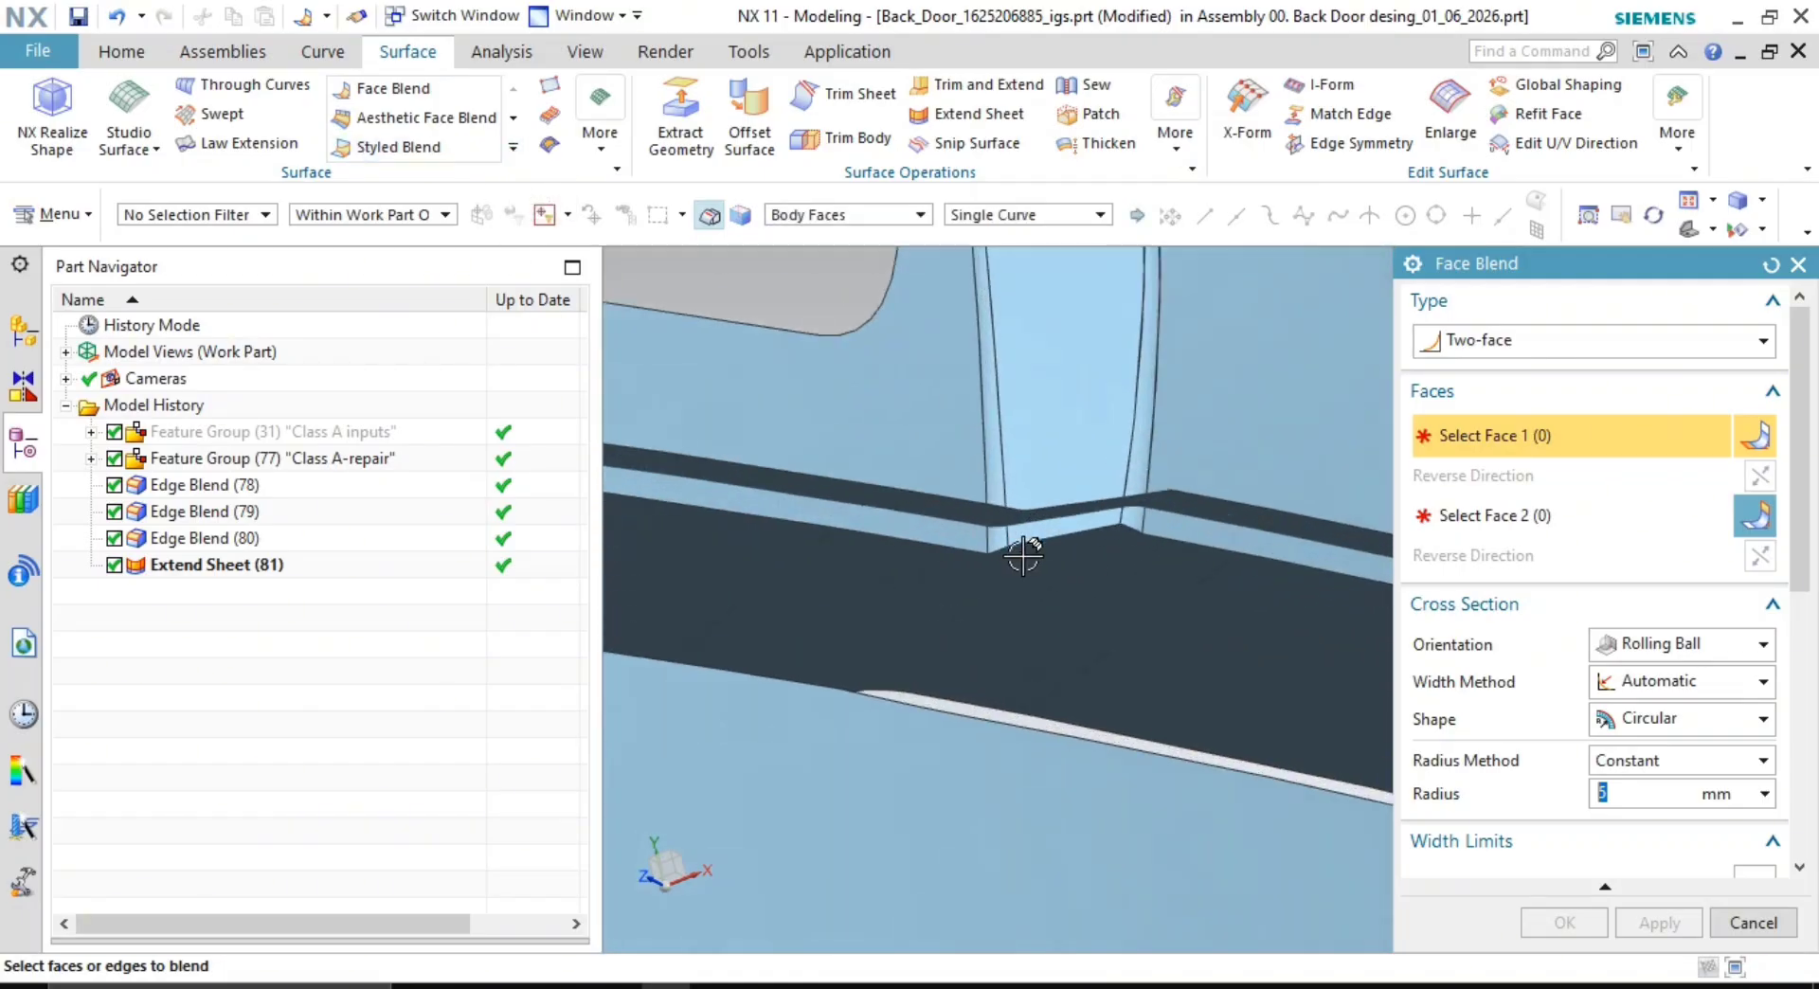
scroll(1151, 540, down, 1)
shift+middle_drag(1186, 560, 1235, 587)
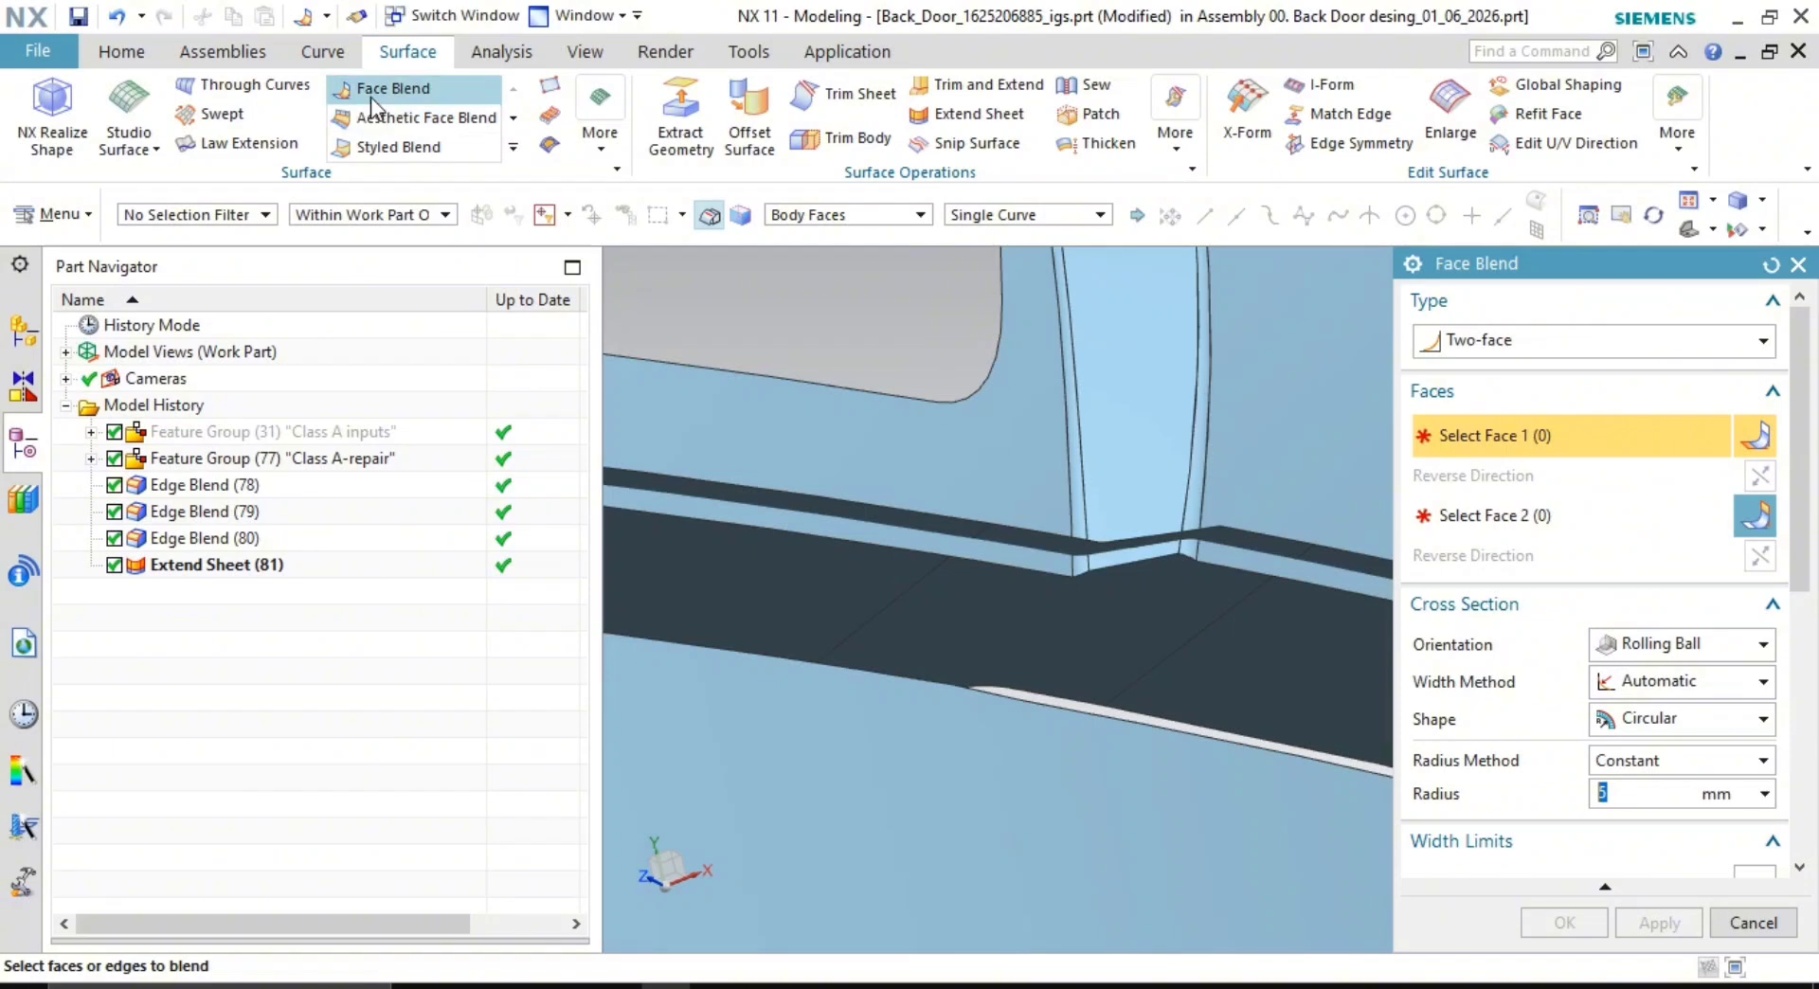
shift+middle_drag(1097, 462, 1036, 422)
- Pick the upper faces, with direction reversed, and the dark band face for the 5 mm face blend
click(1151, 368)
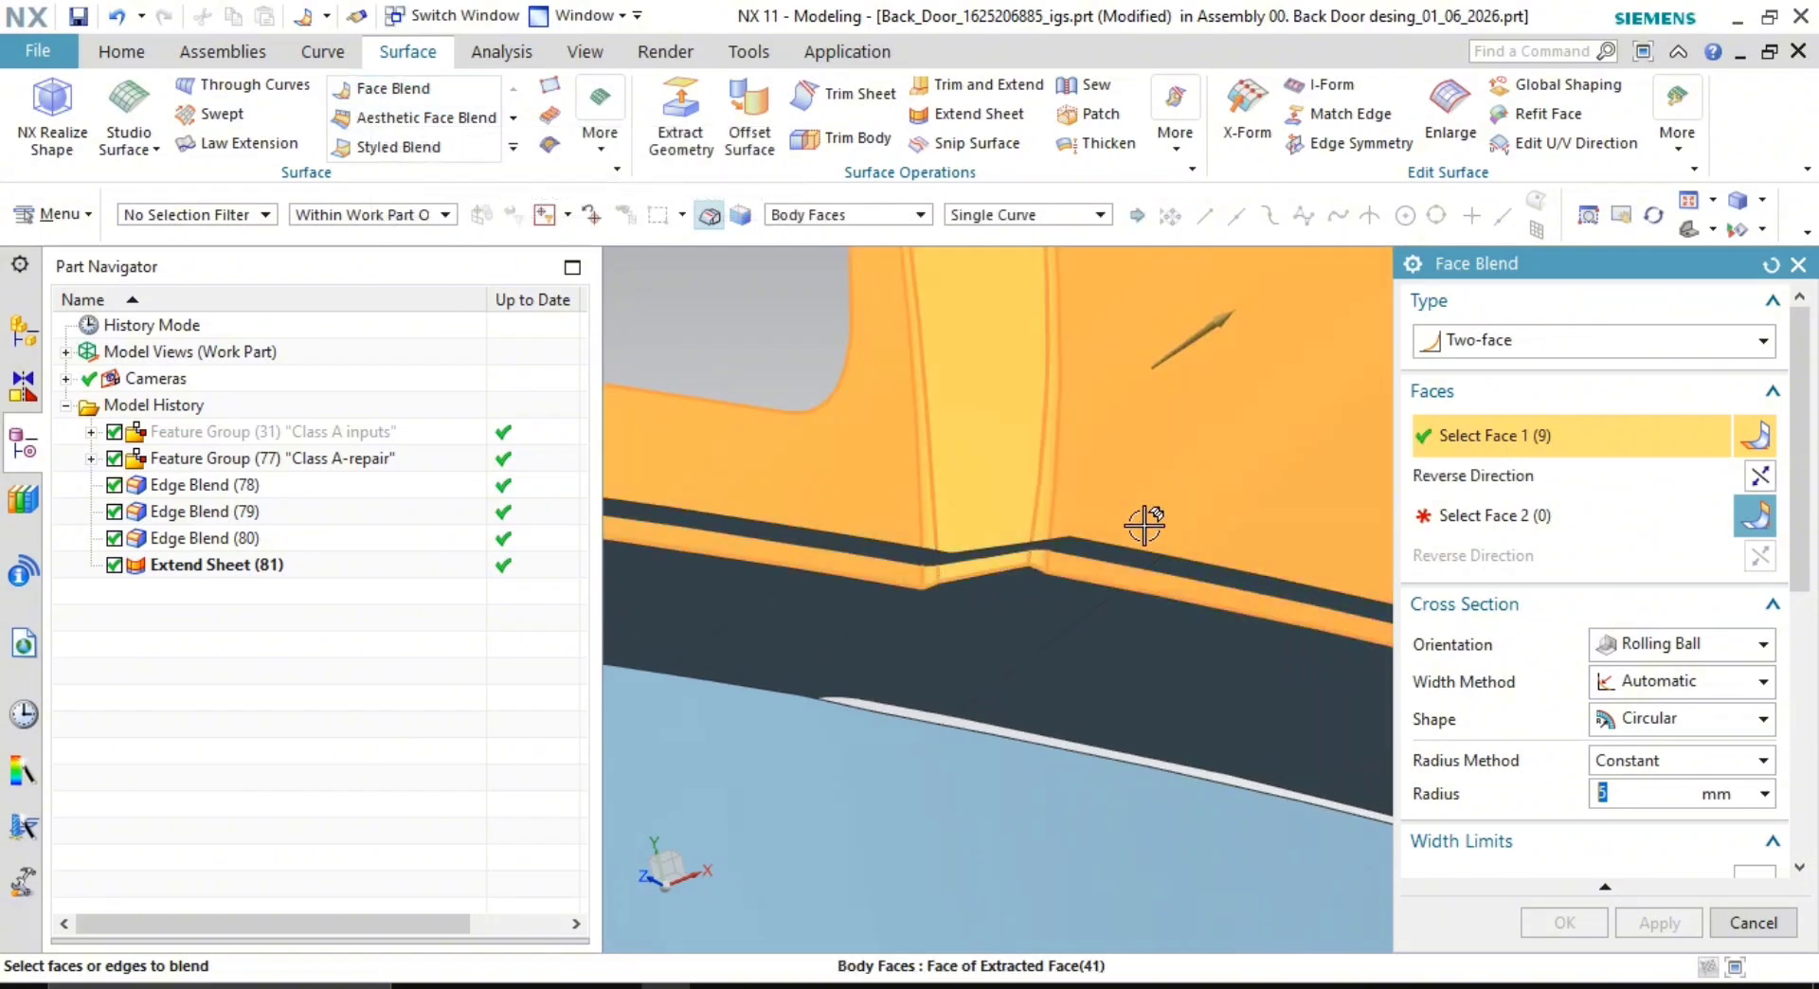
double_click(1220, 324)
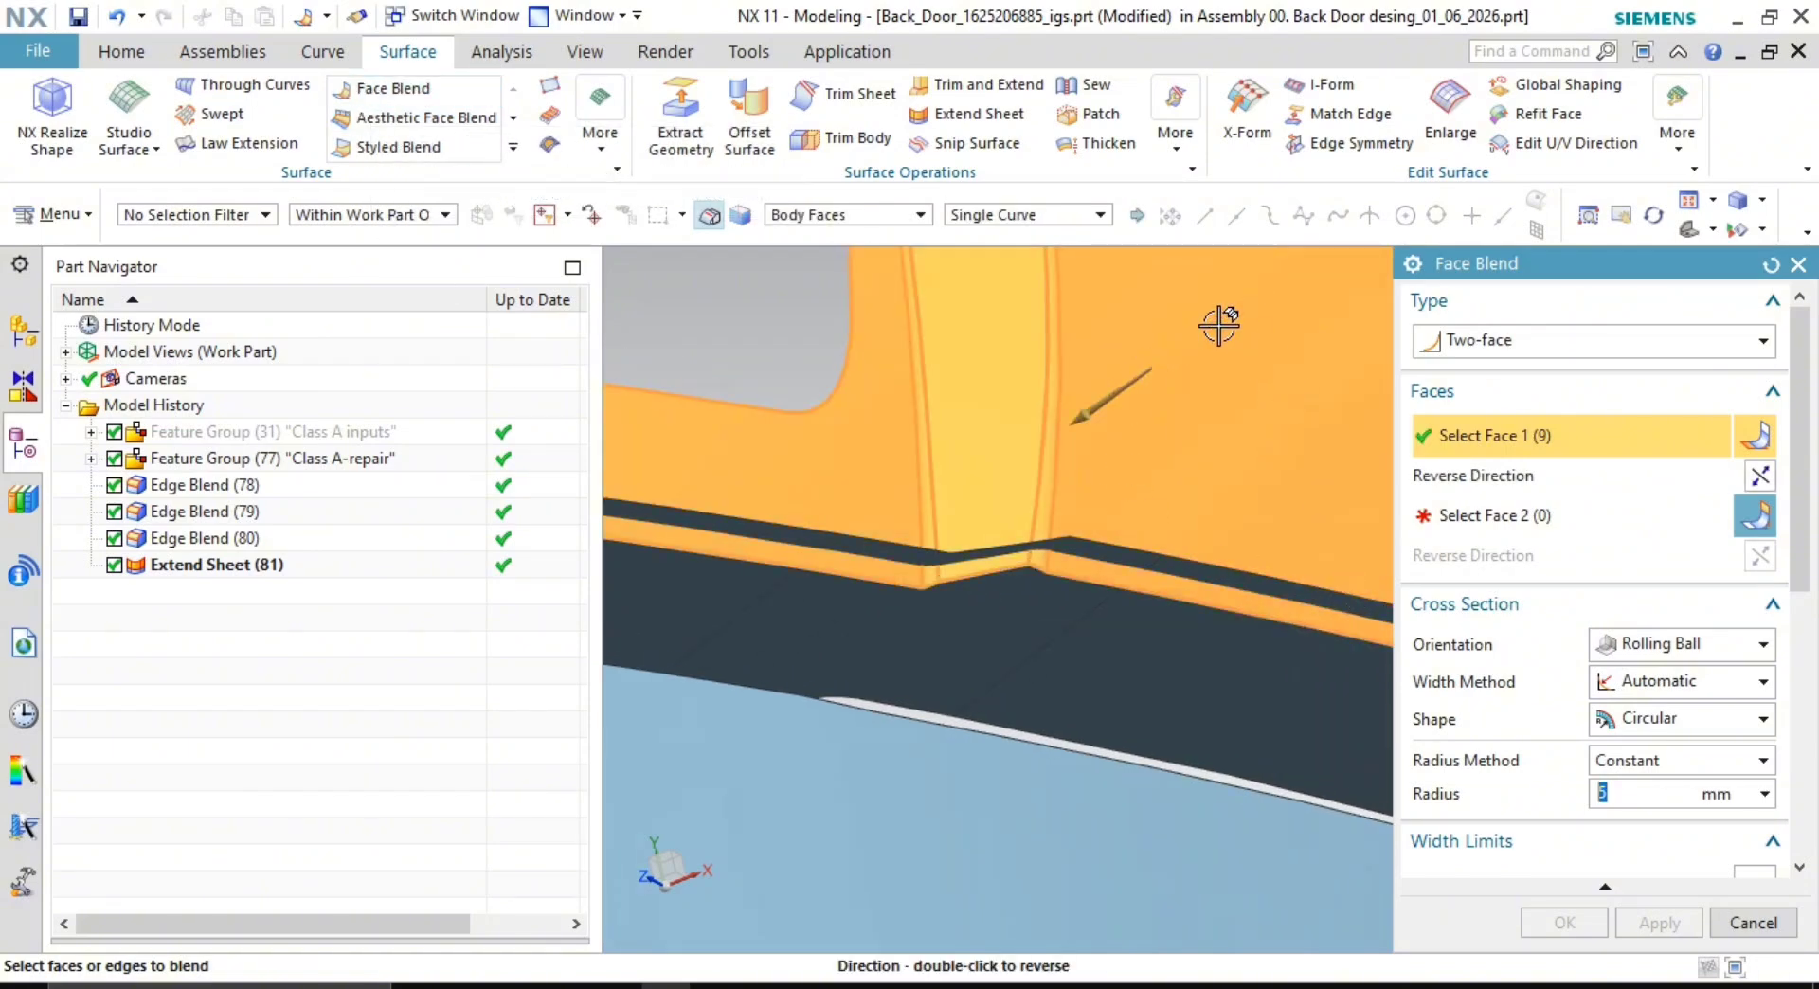
middle_click(812, 315)
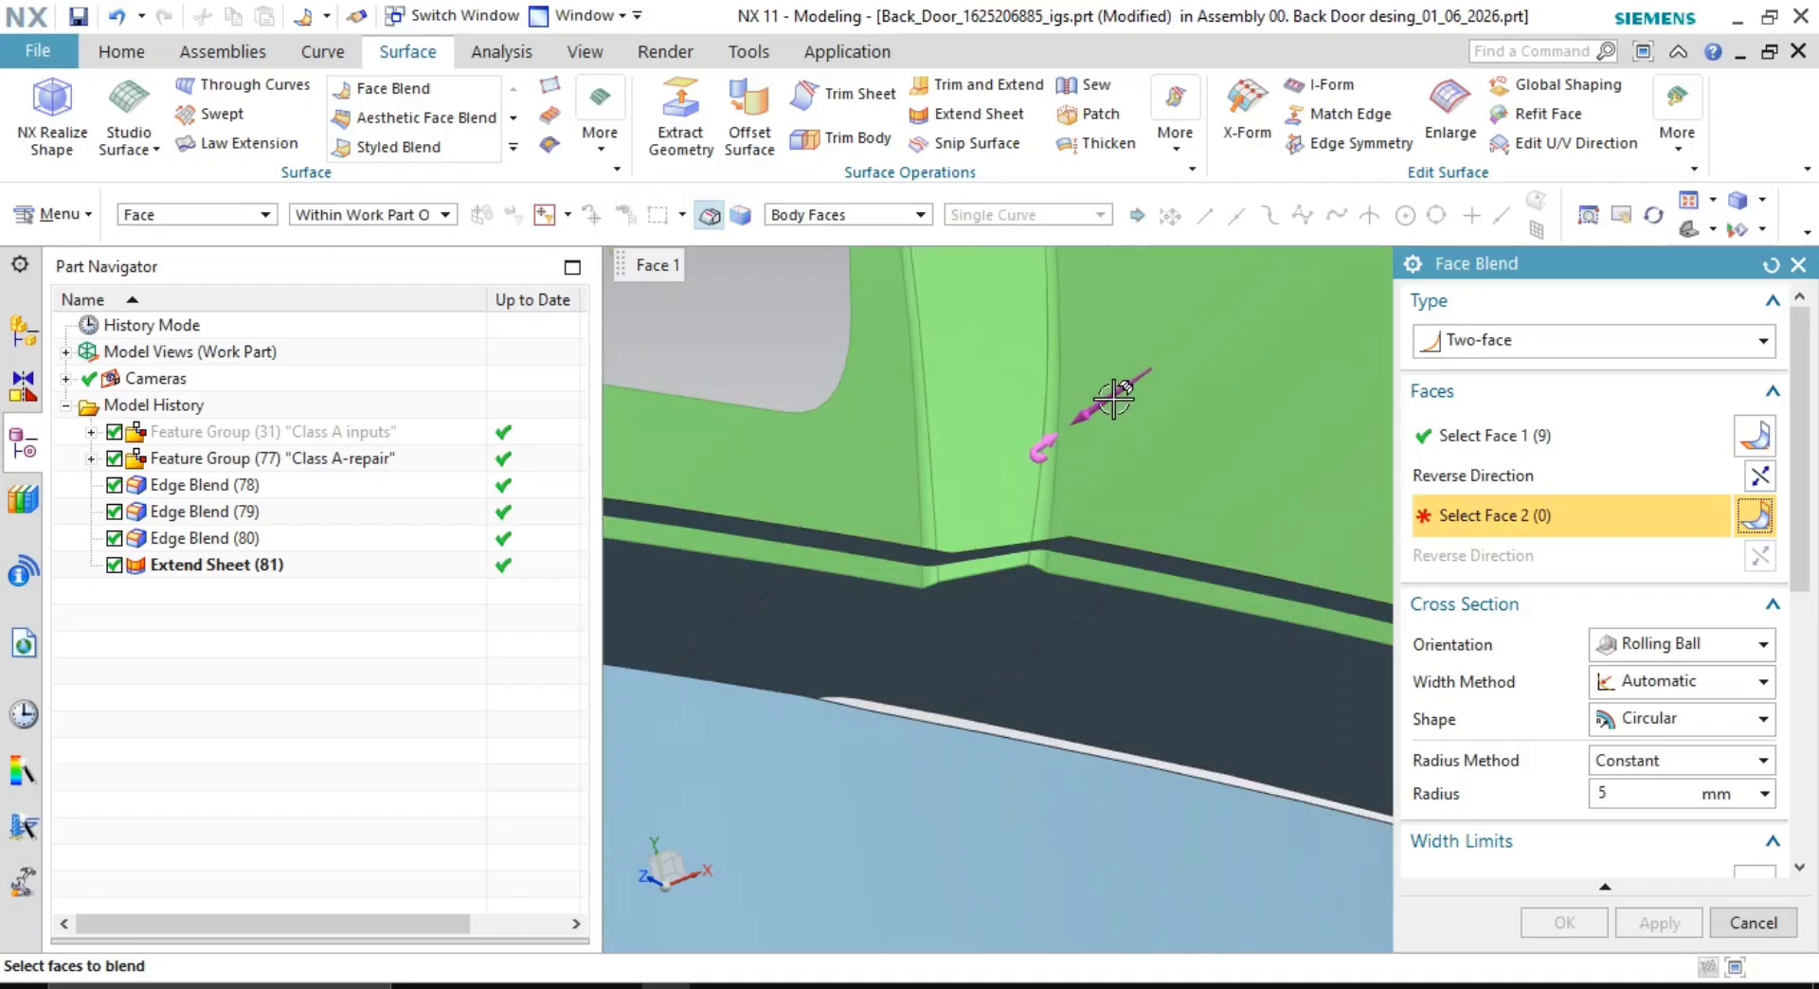
click(1188, 655)
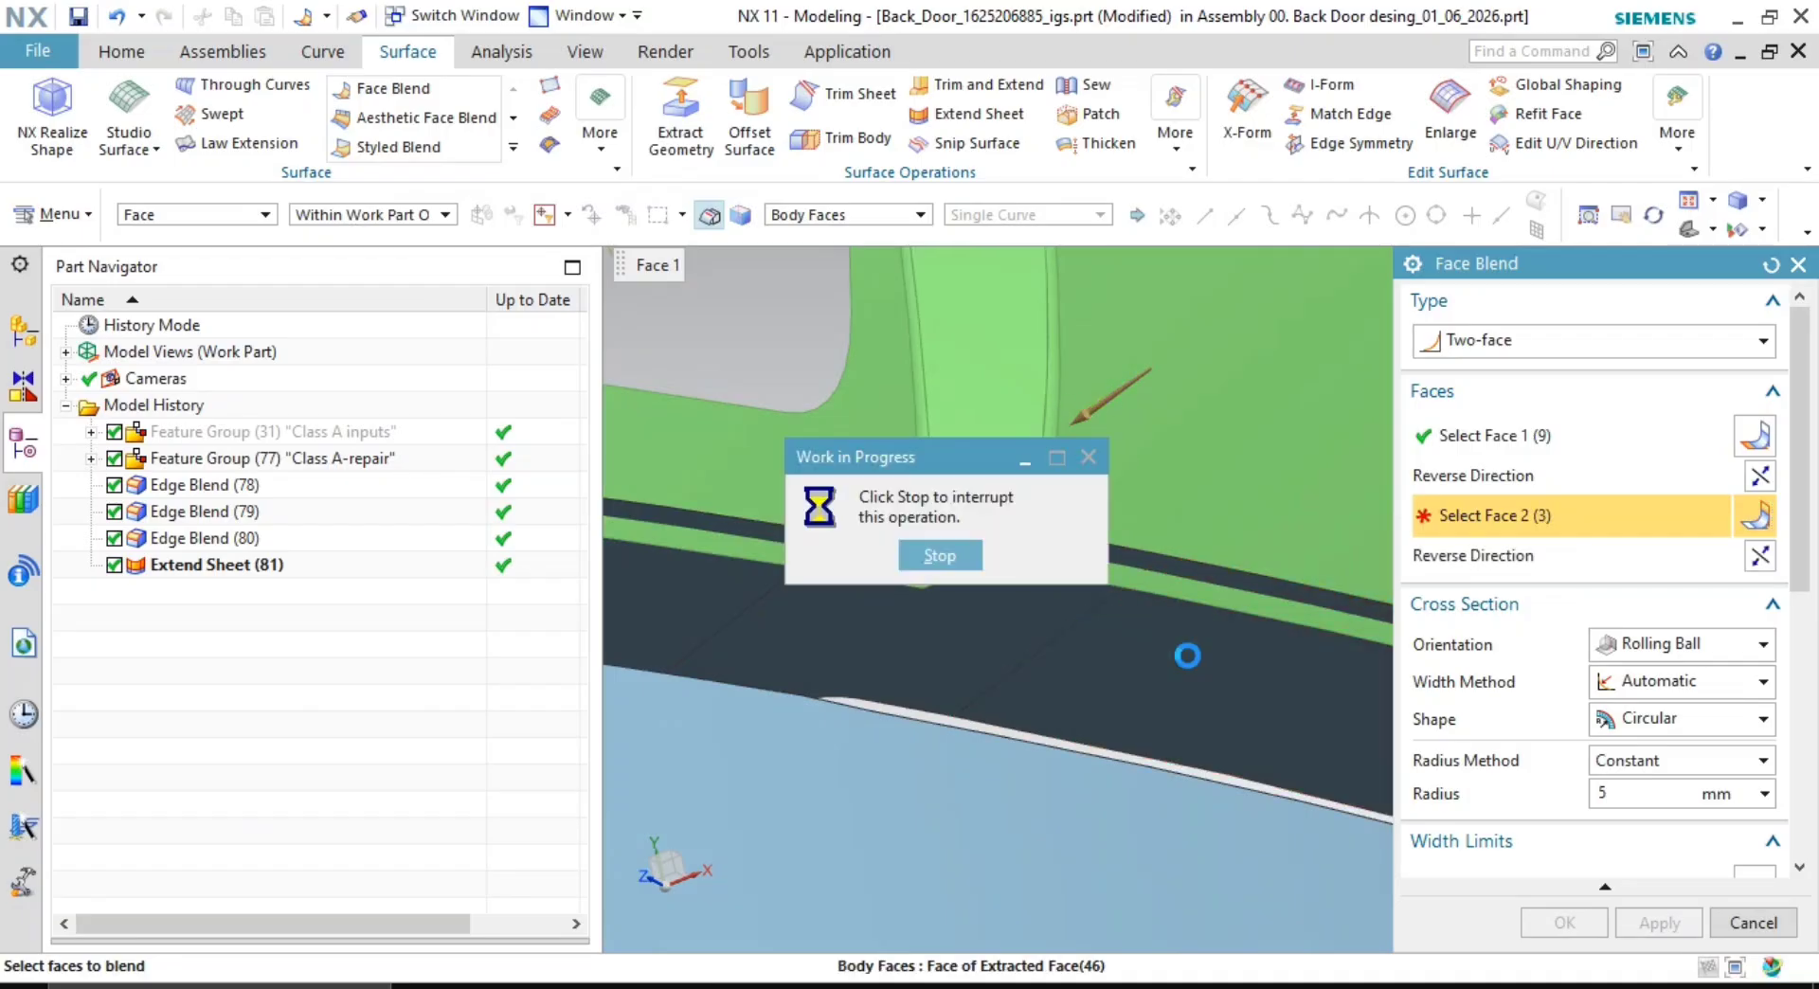
scroll(926, 616, down, 3)
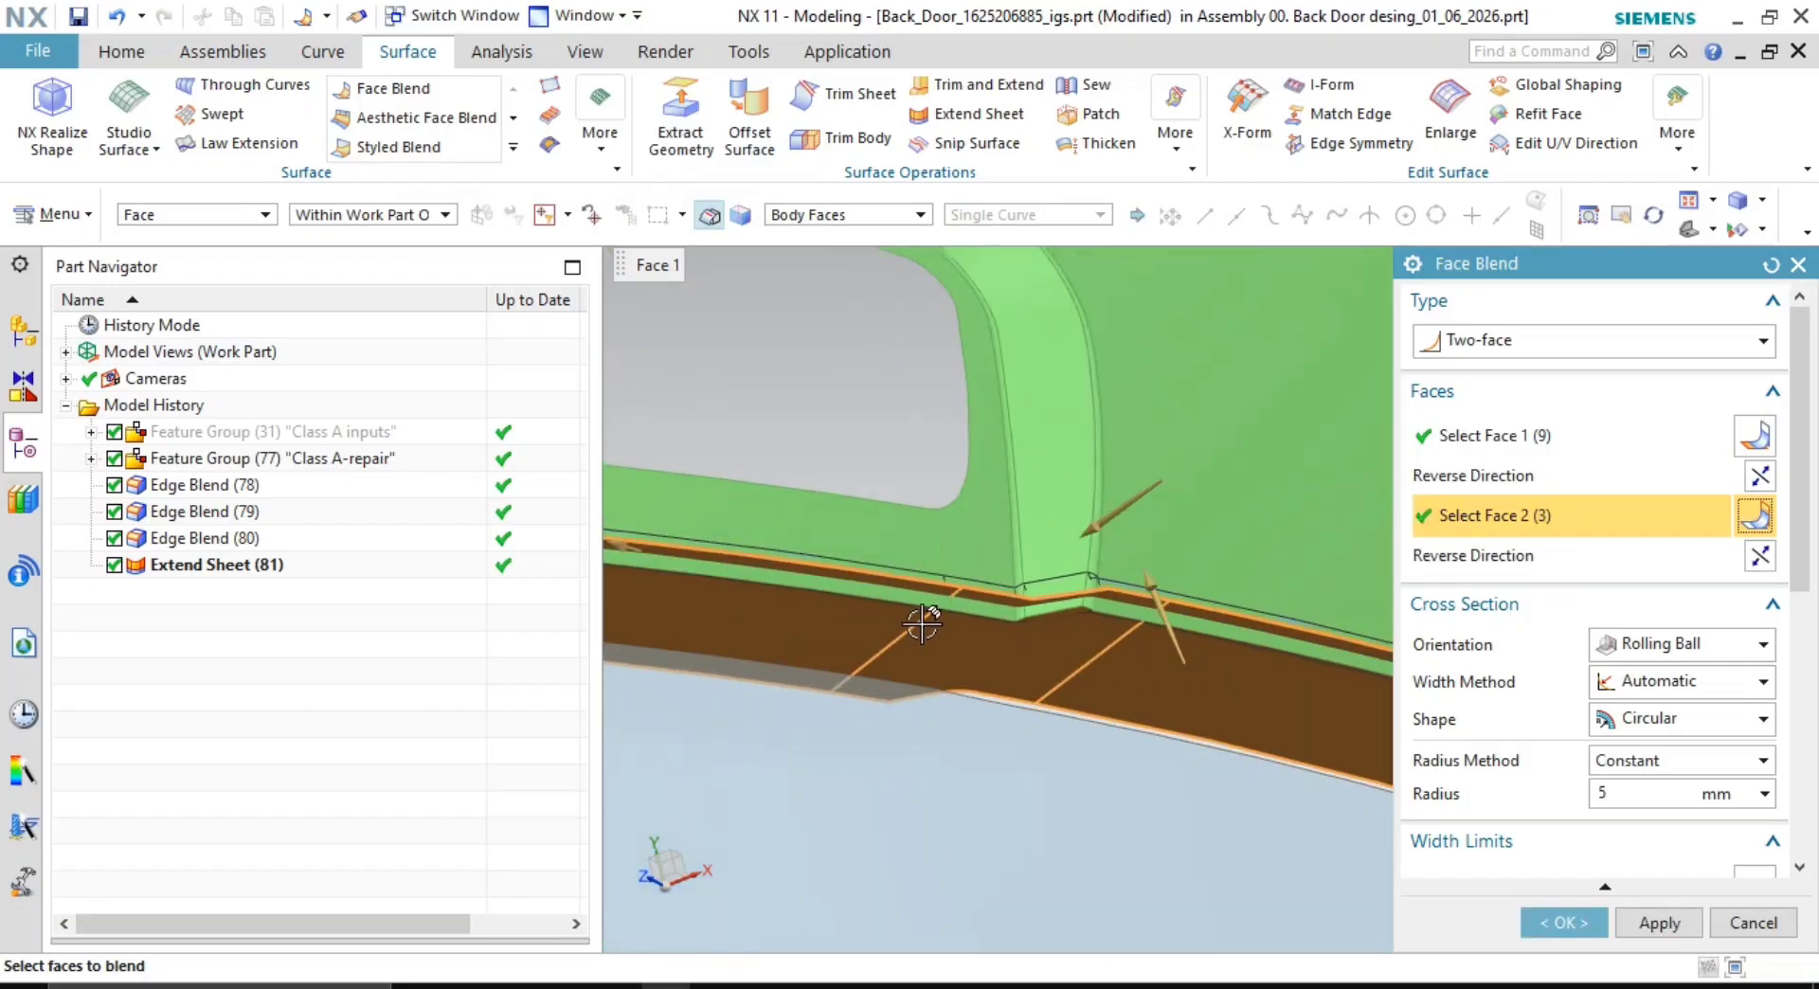
- Apply the 5 mm face blend and hide the Class A-repair feature group
middle_click(791, 584)
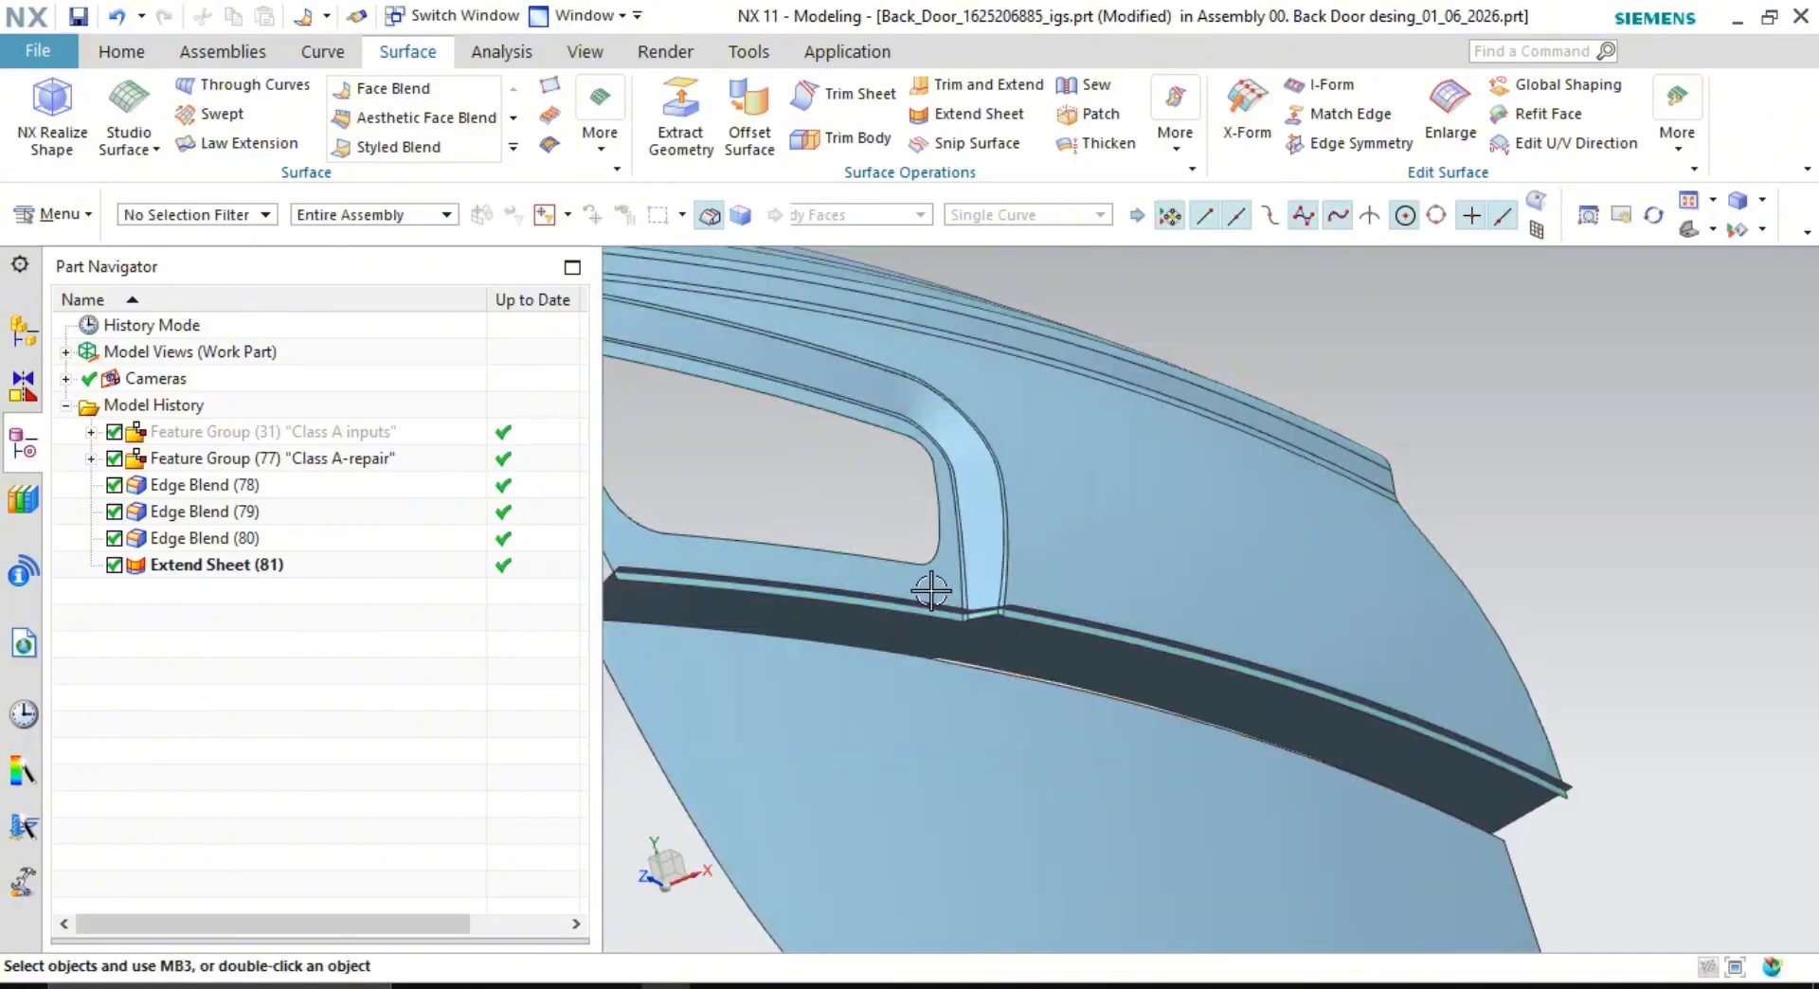
scroll(925, 597, up, 5)
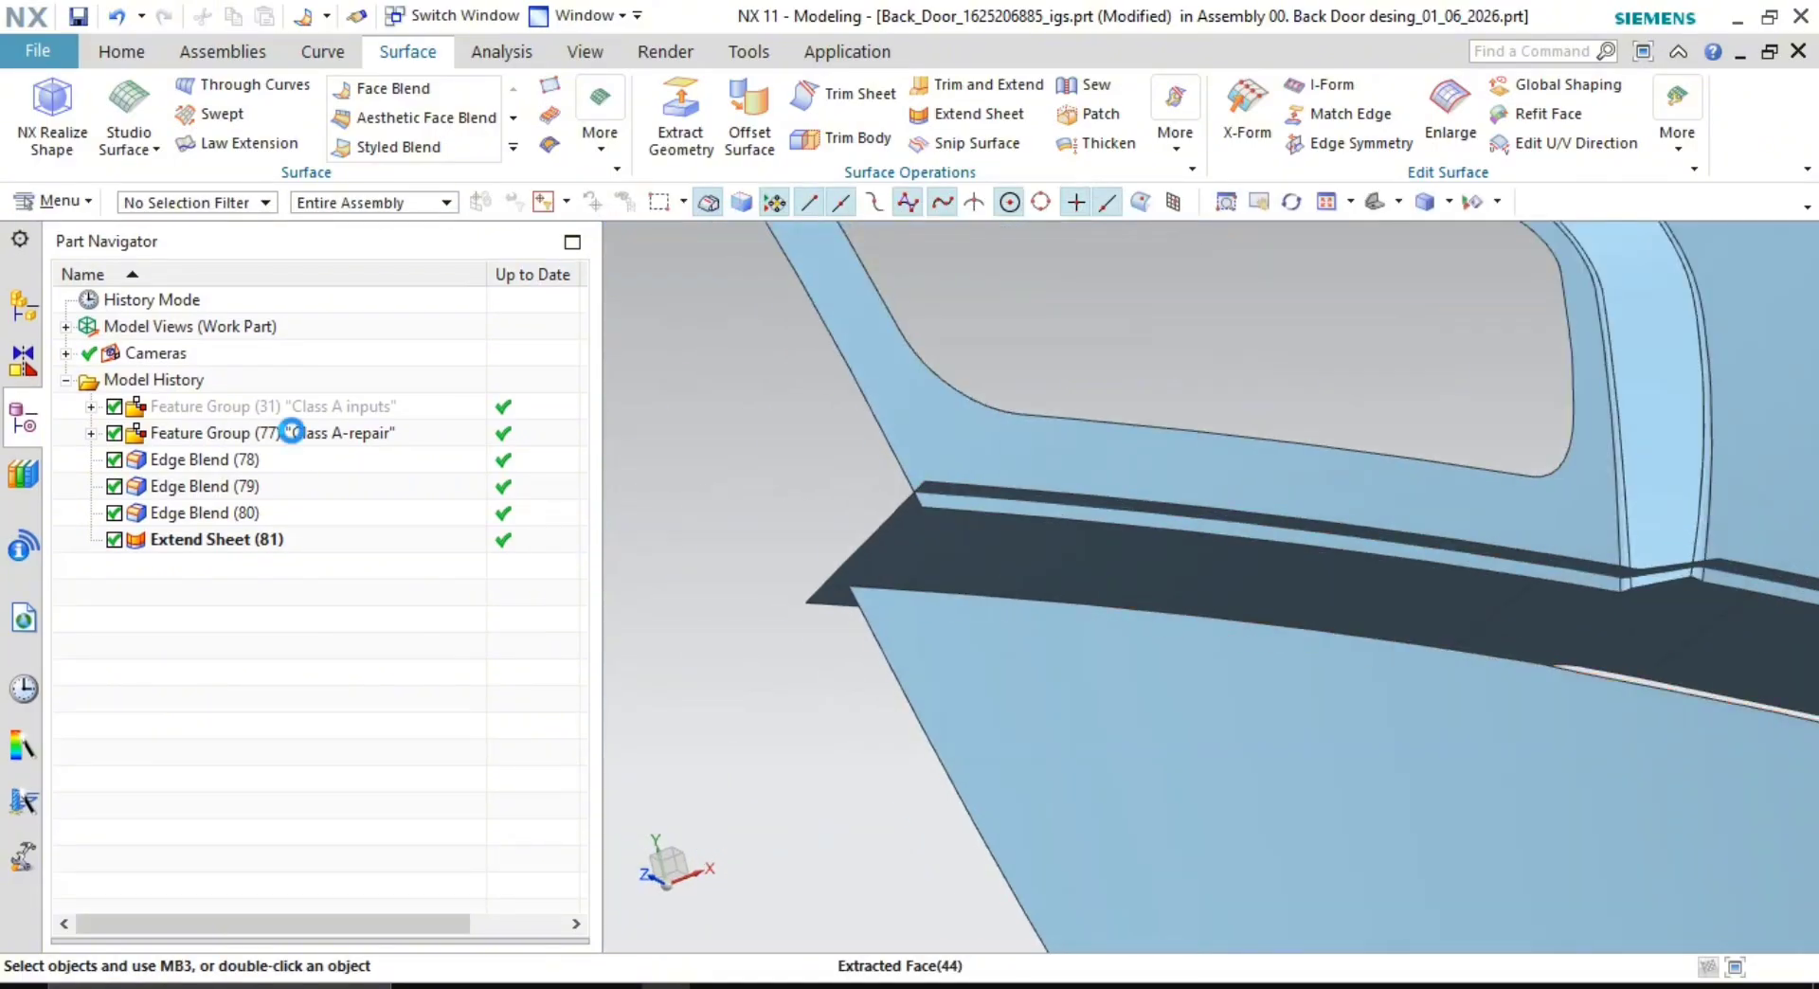
right_click(291, 432)
click(407, 84)
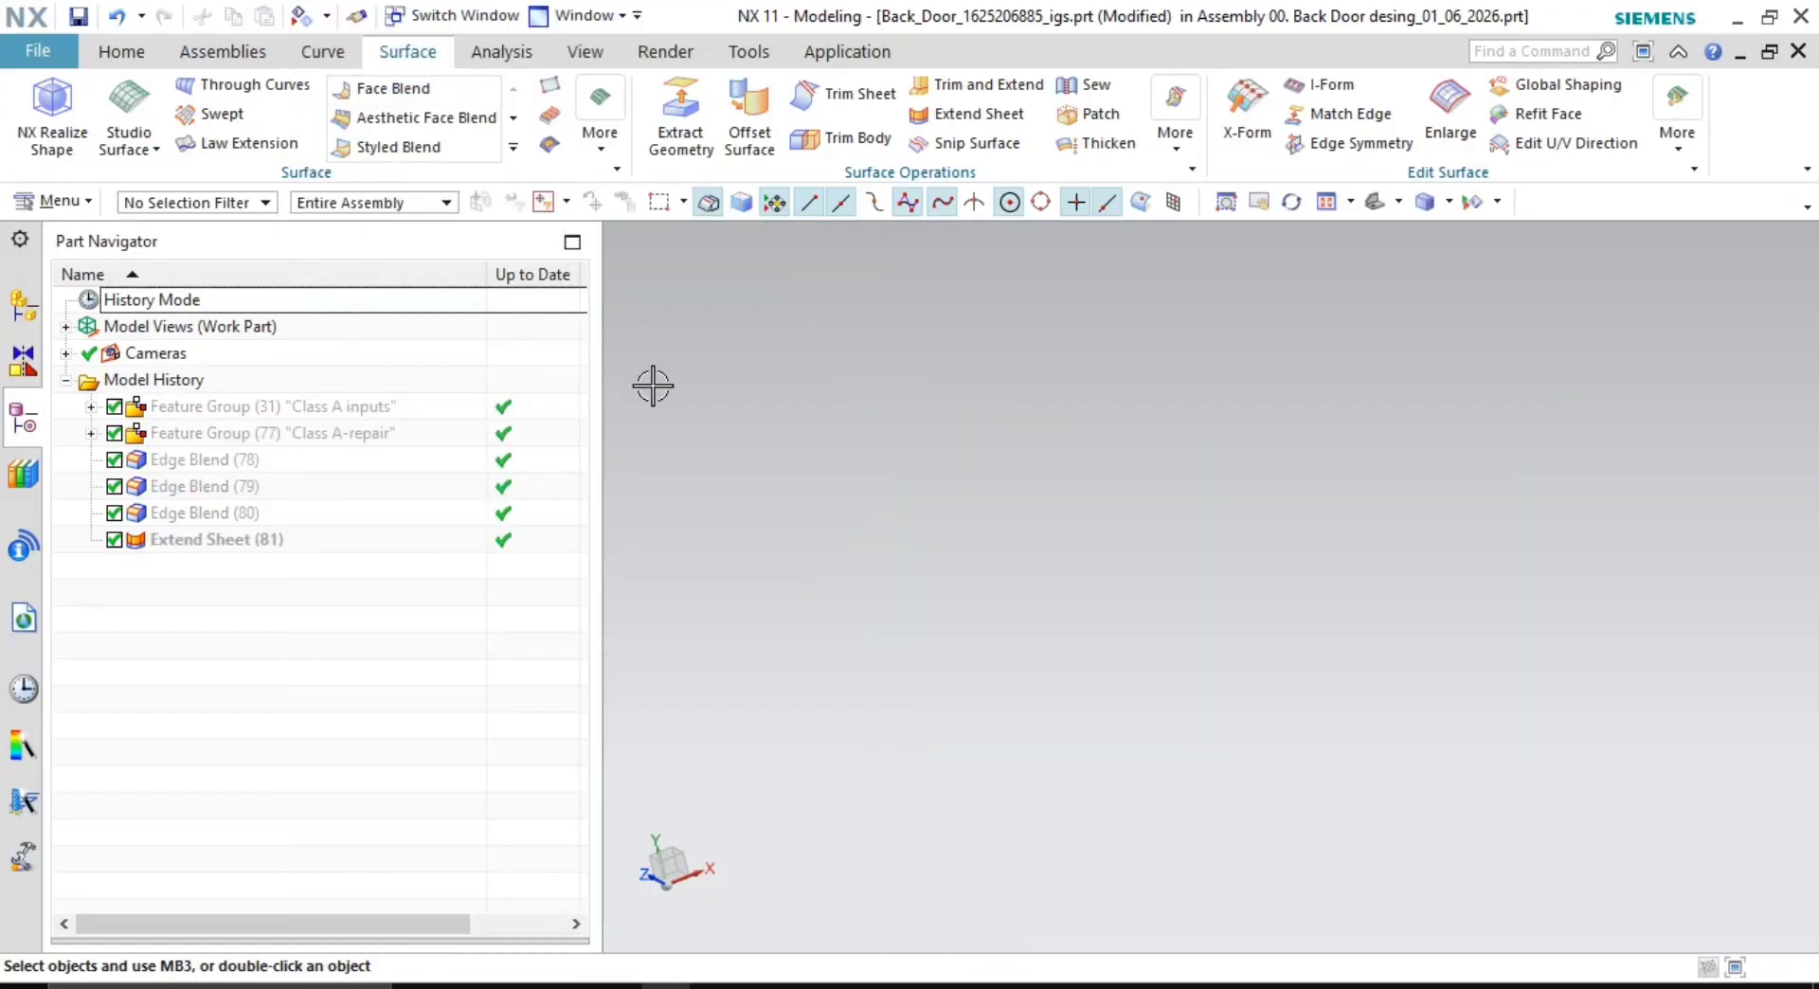
- Show the Class A inputs group, collapse the ribbon and bring up the Analysis tools
right_click(373, 404)
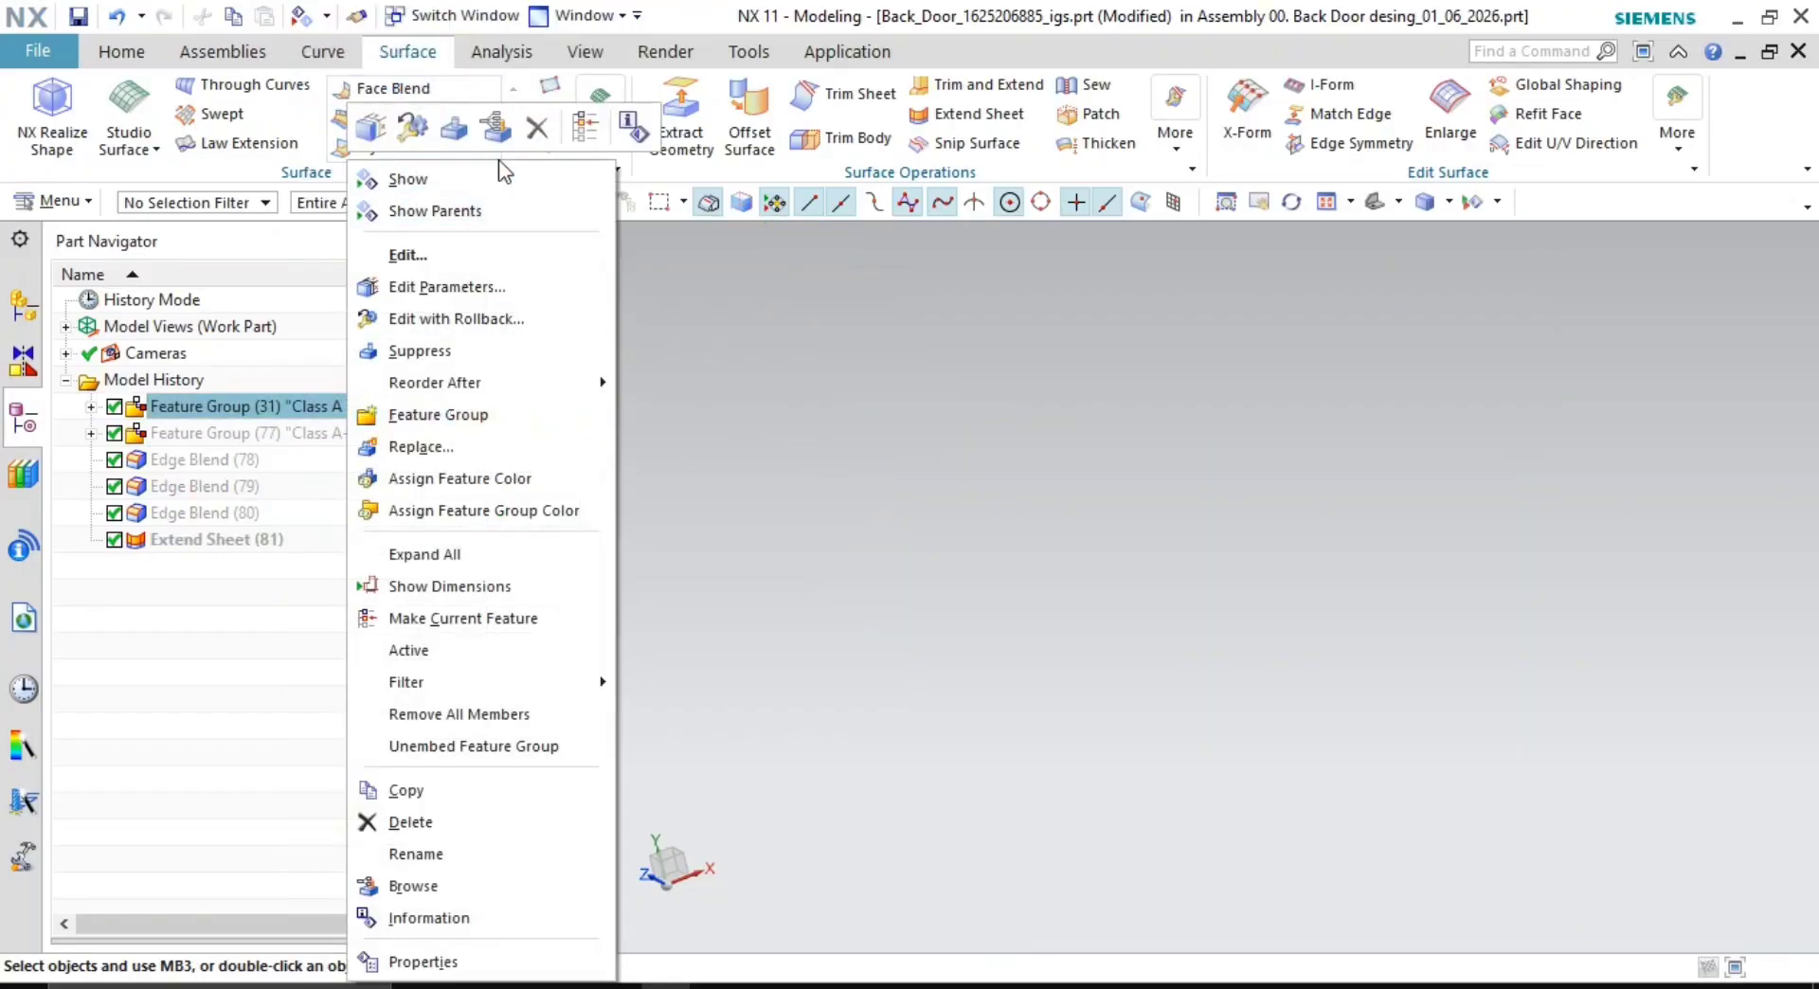
click(487, 186)
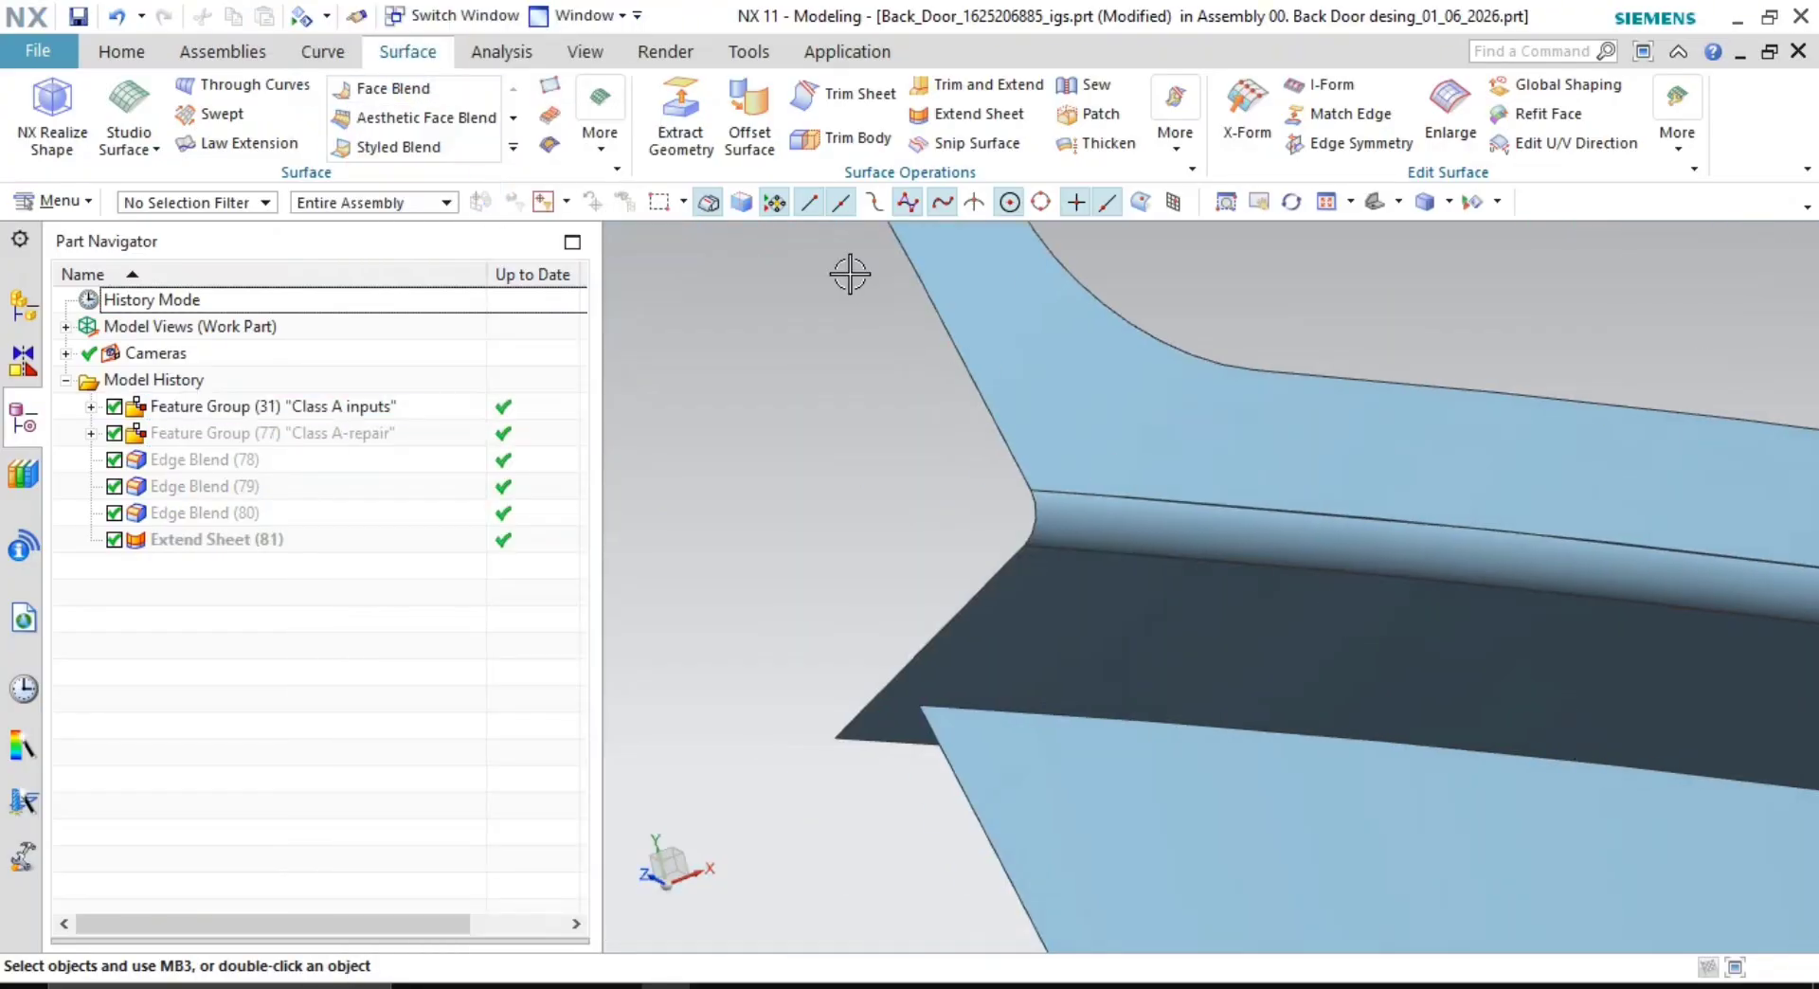
double_click(430, 51)
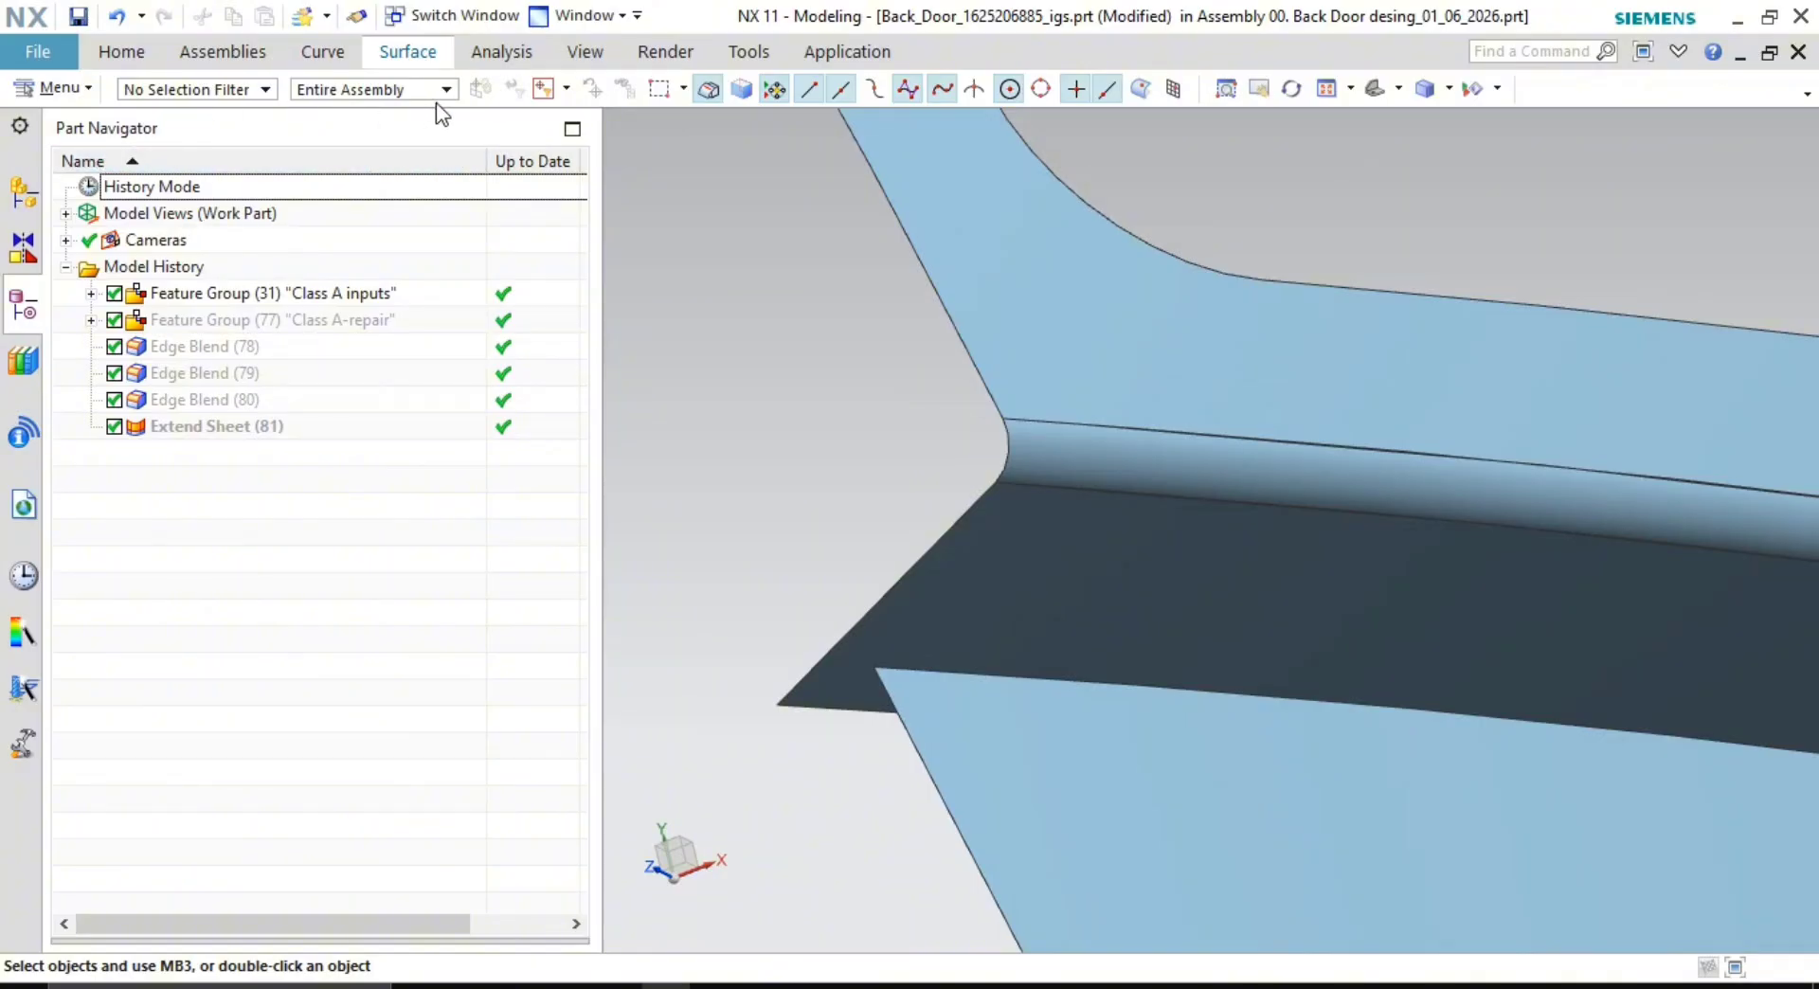
click(501, 51)
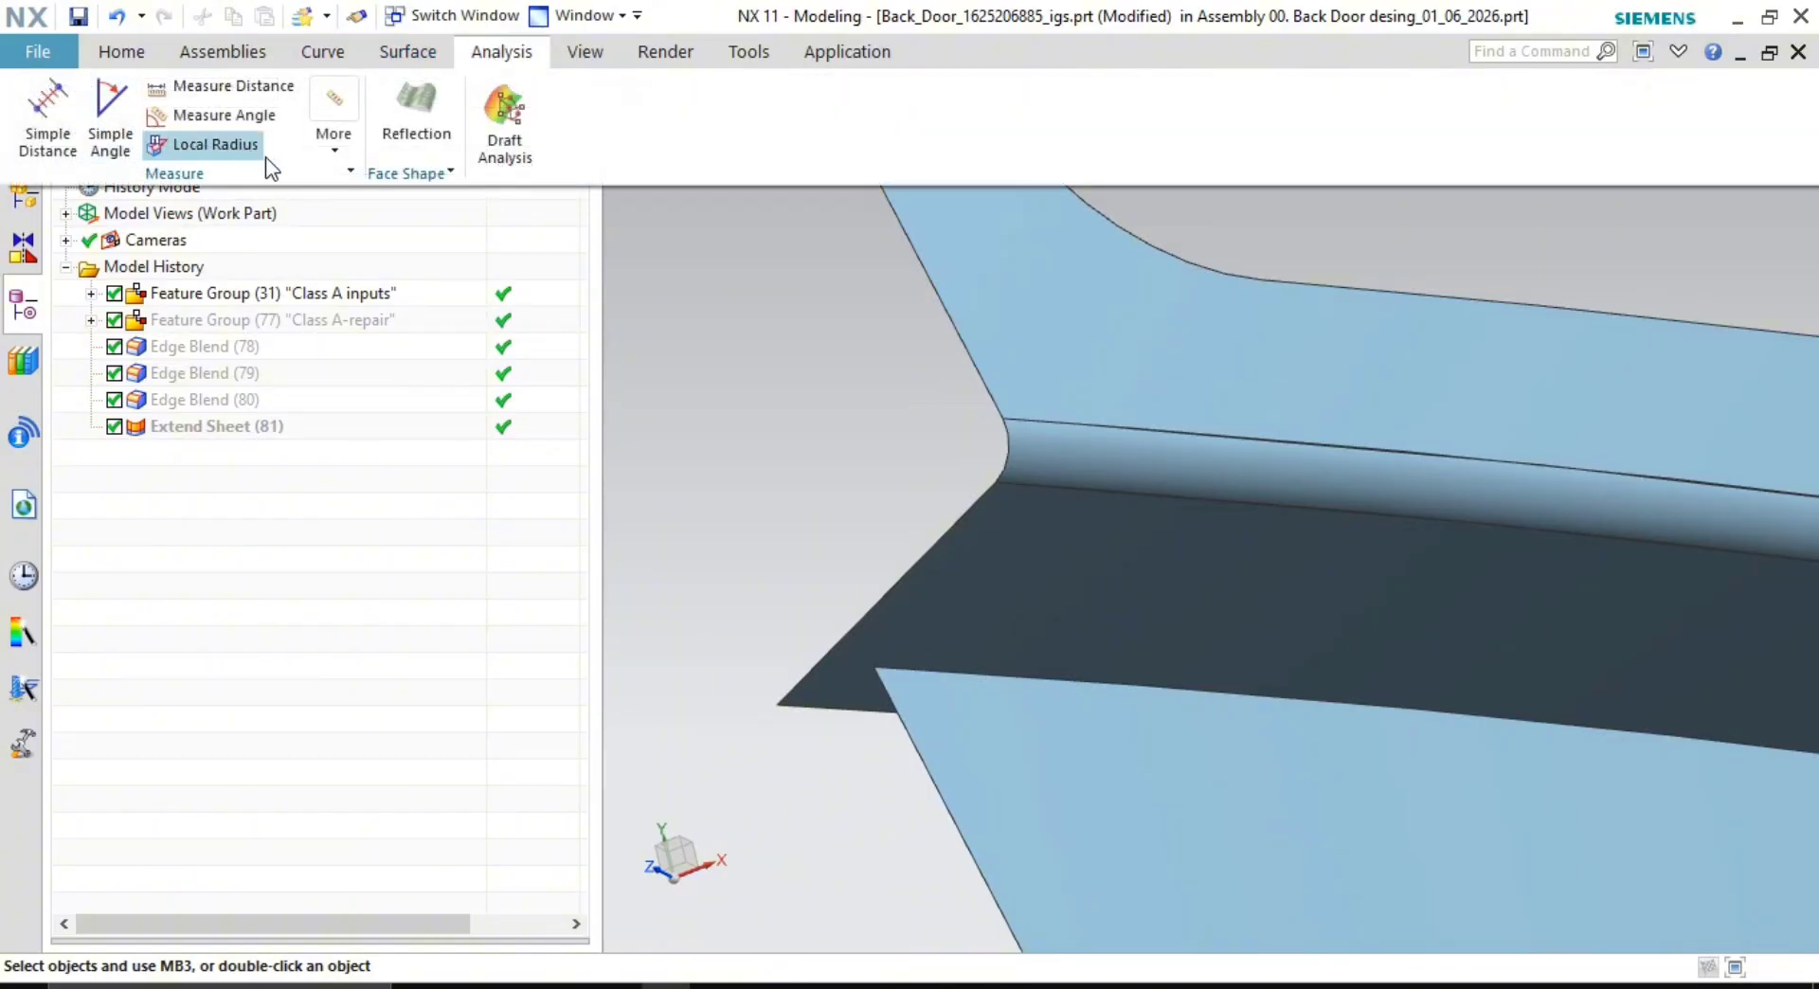
- Check the local radius at a point on the blend
click(144, 142)
click(1112, 470)
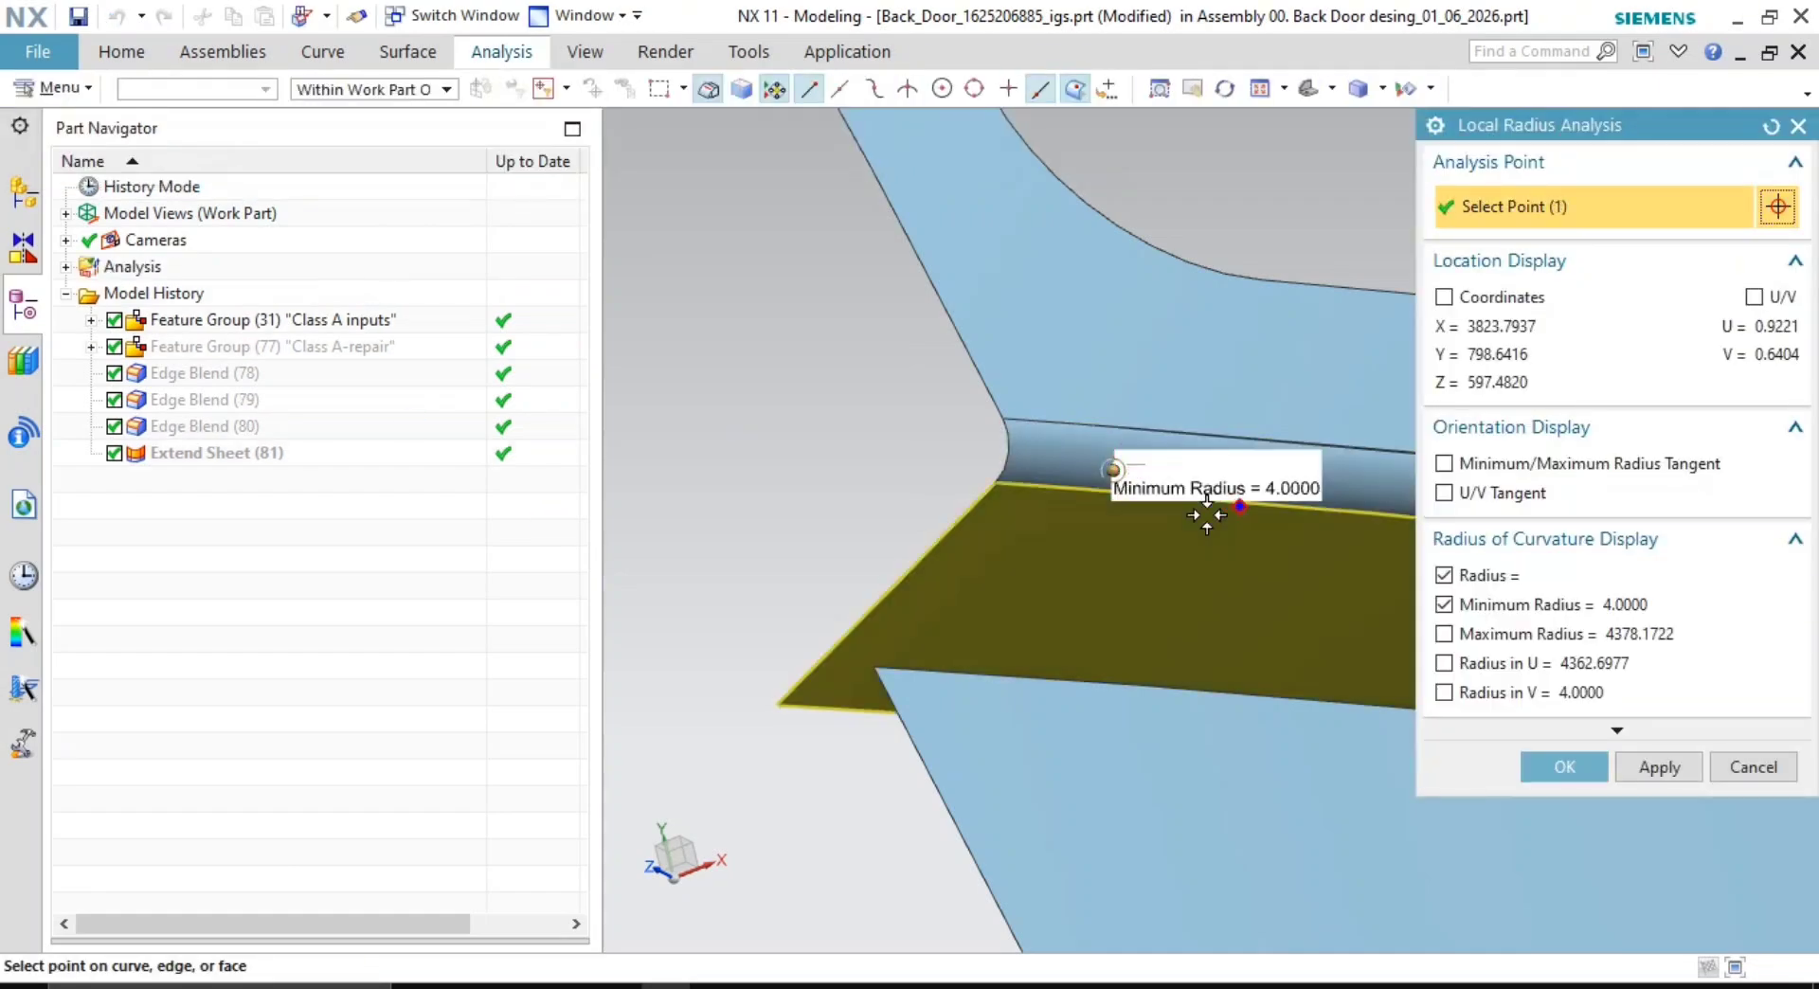
click(1717, 769)
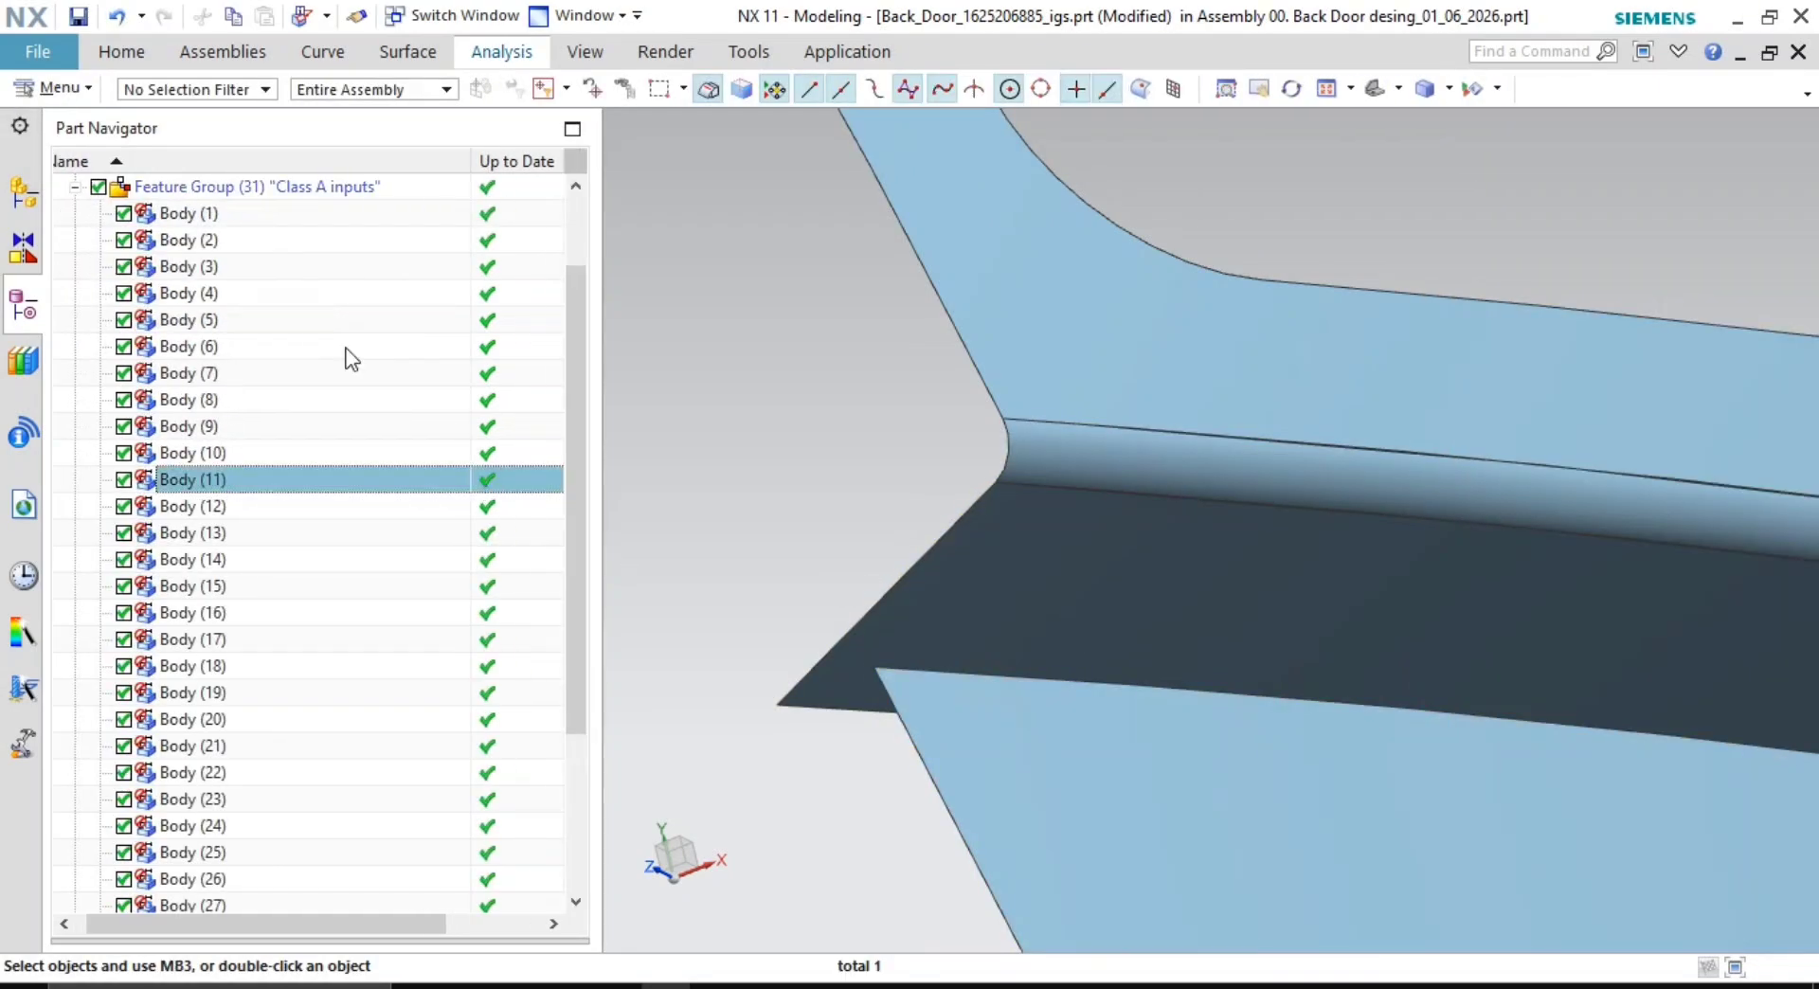
scroll(345, 357, up, 2)
- Collapse the Class A inputs group and pin the ribbon open on the Surface commands
click(74, 293)
right_click(252, 296)
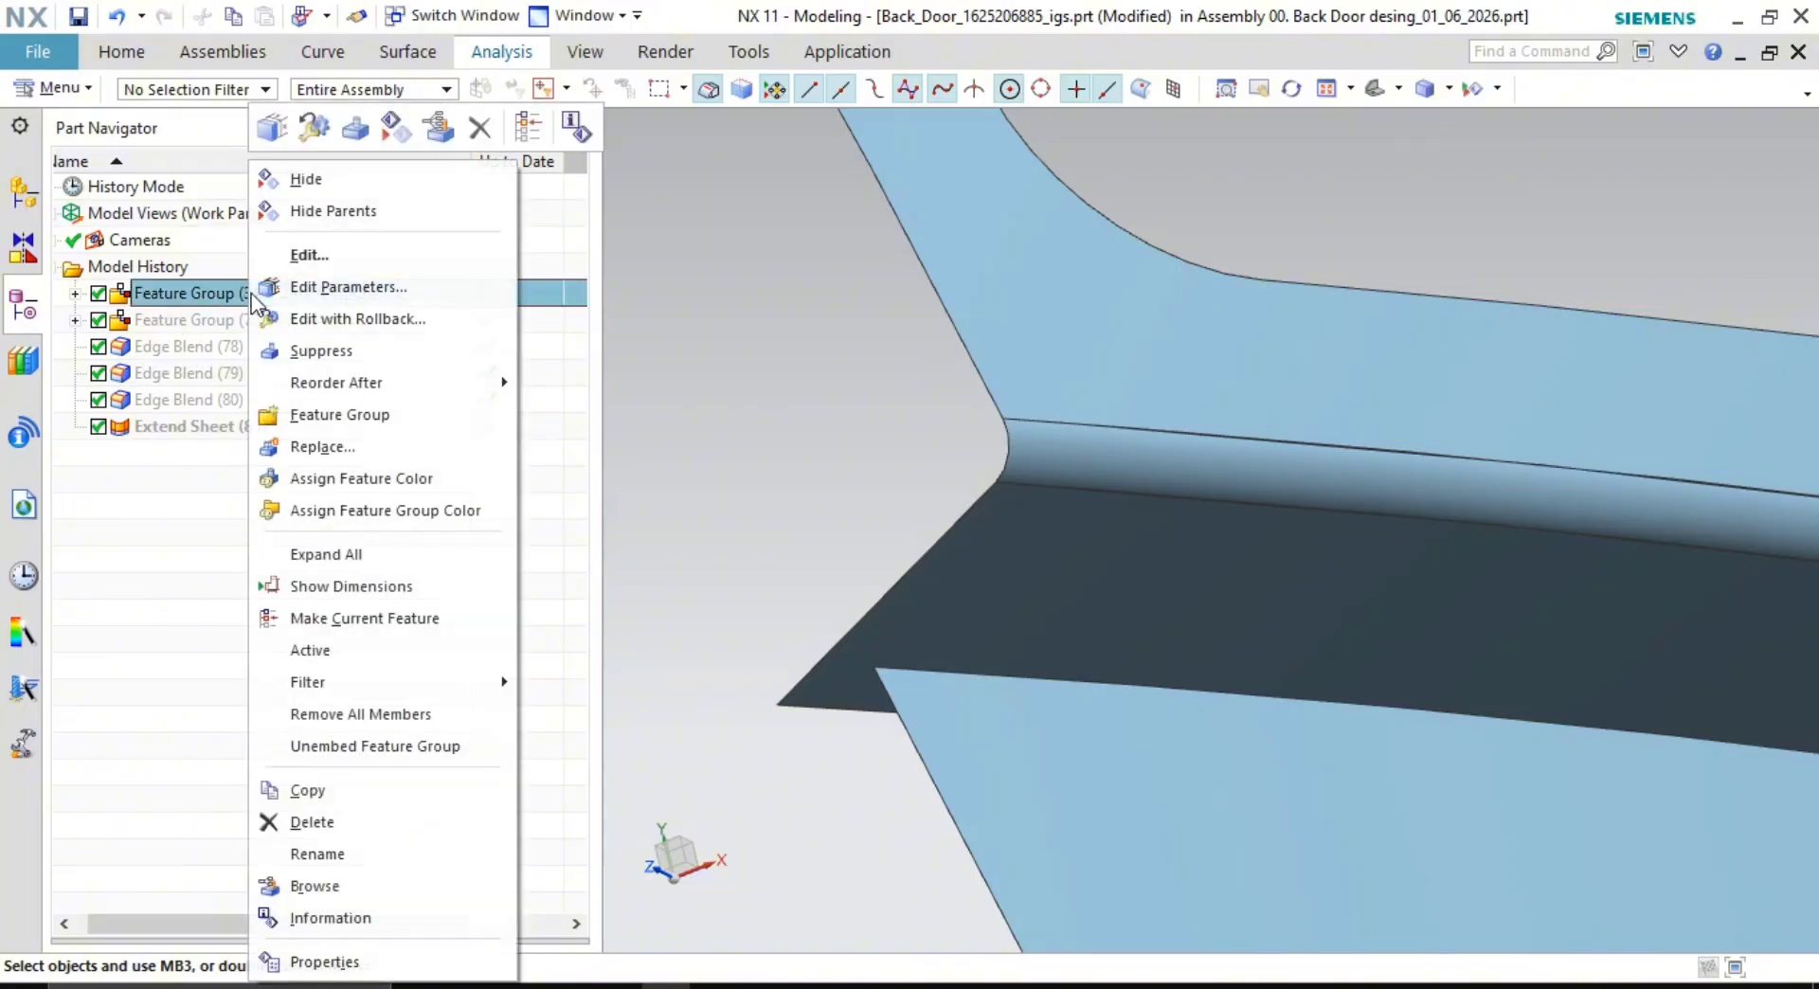
click(663, 301)
key(Escape)
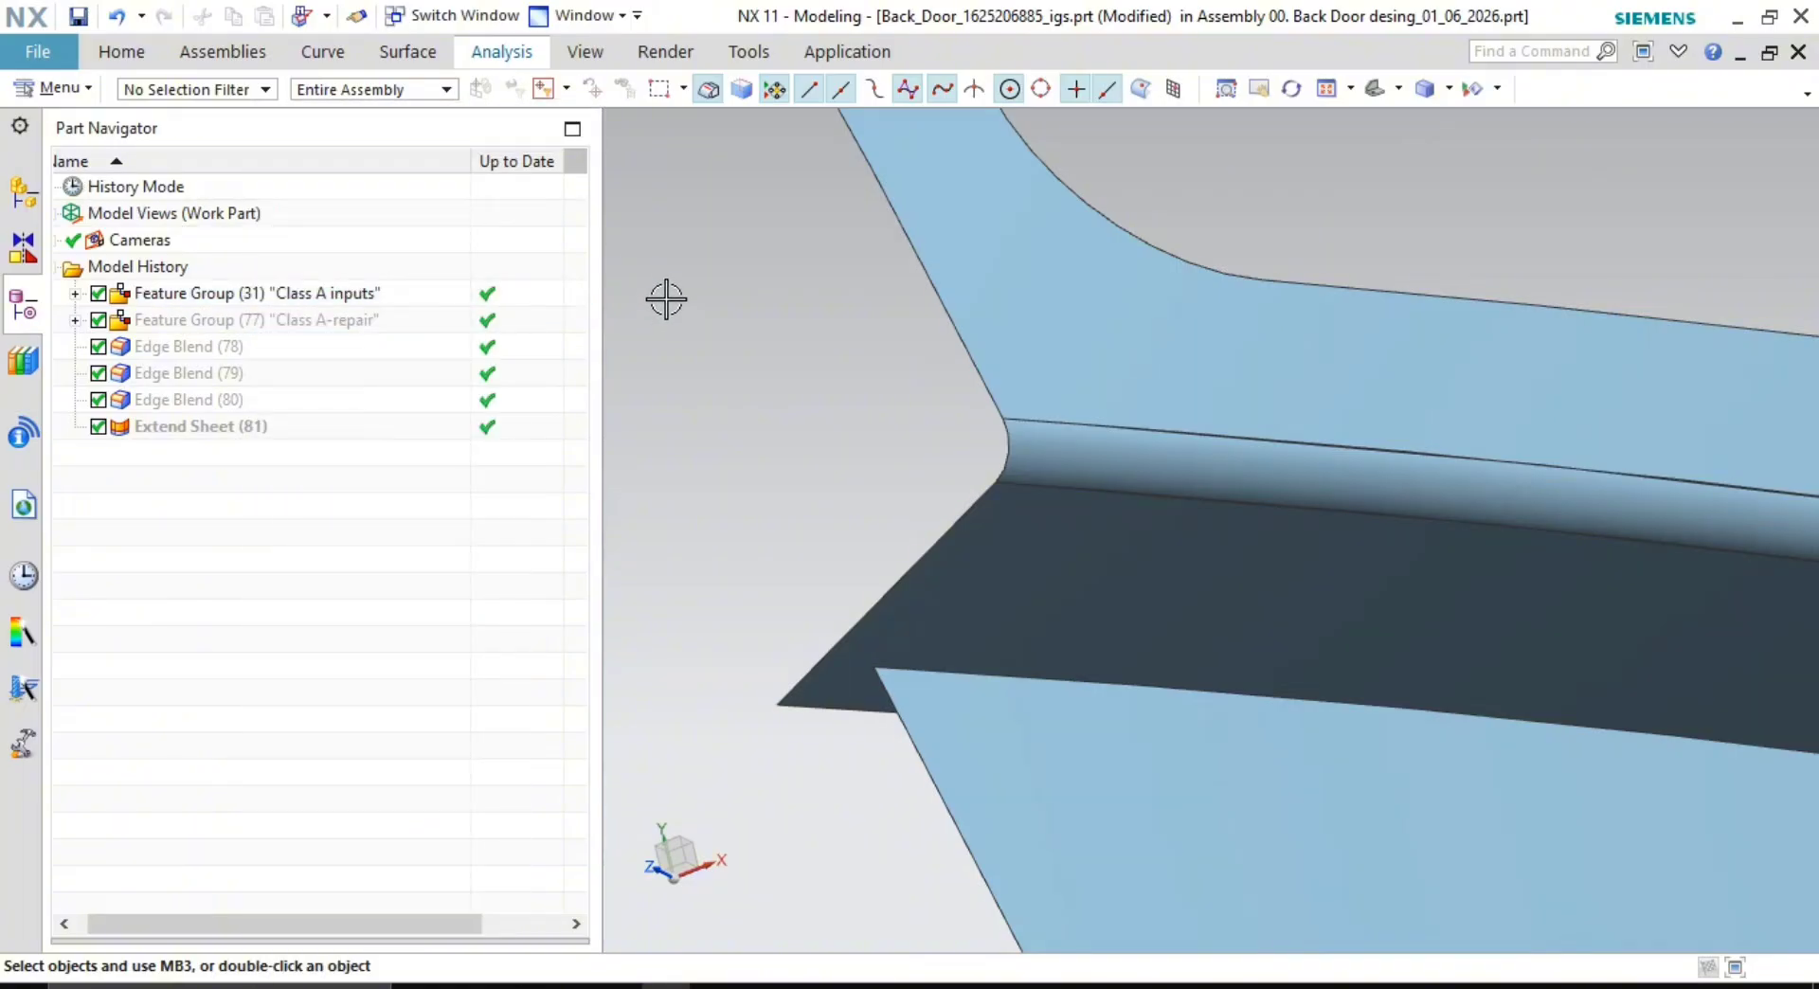
click(399, 59)
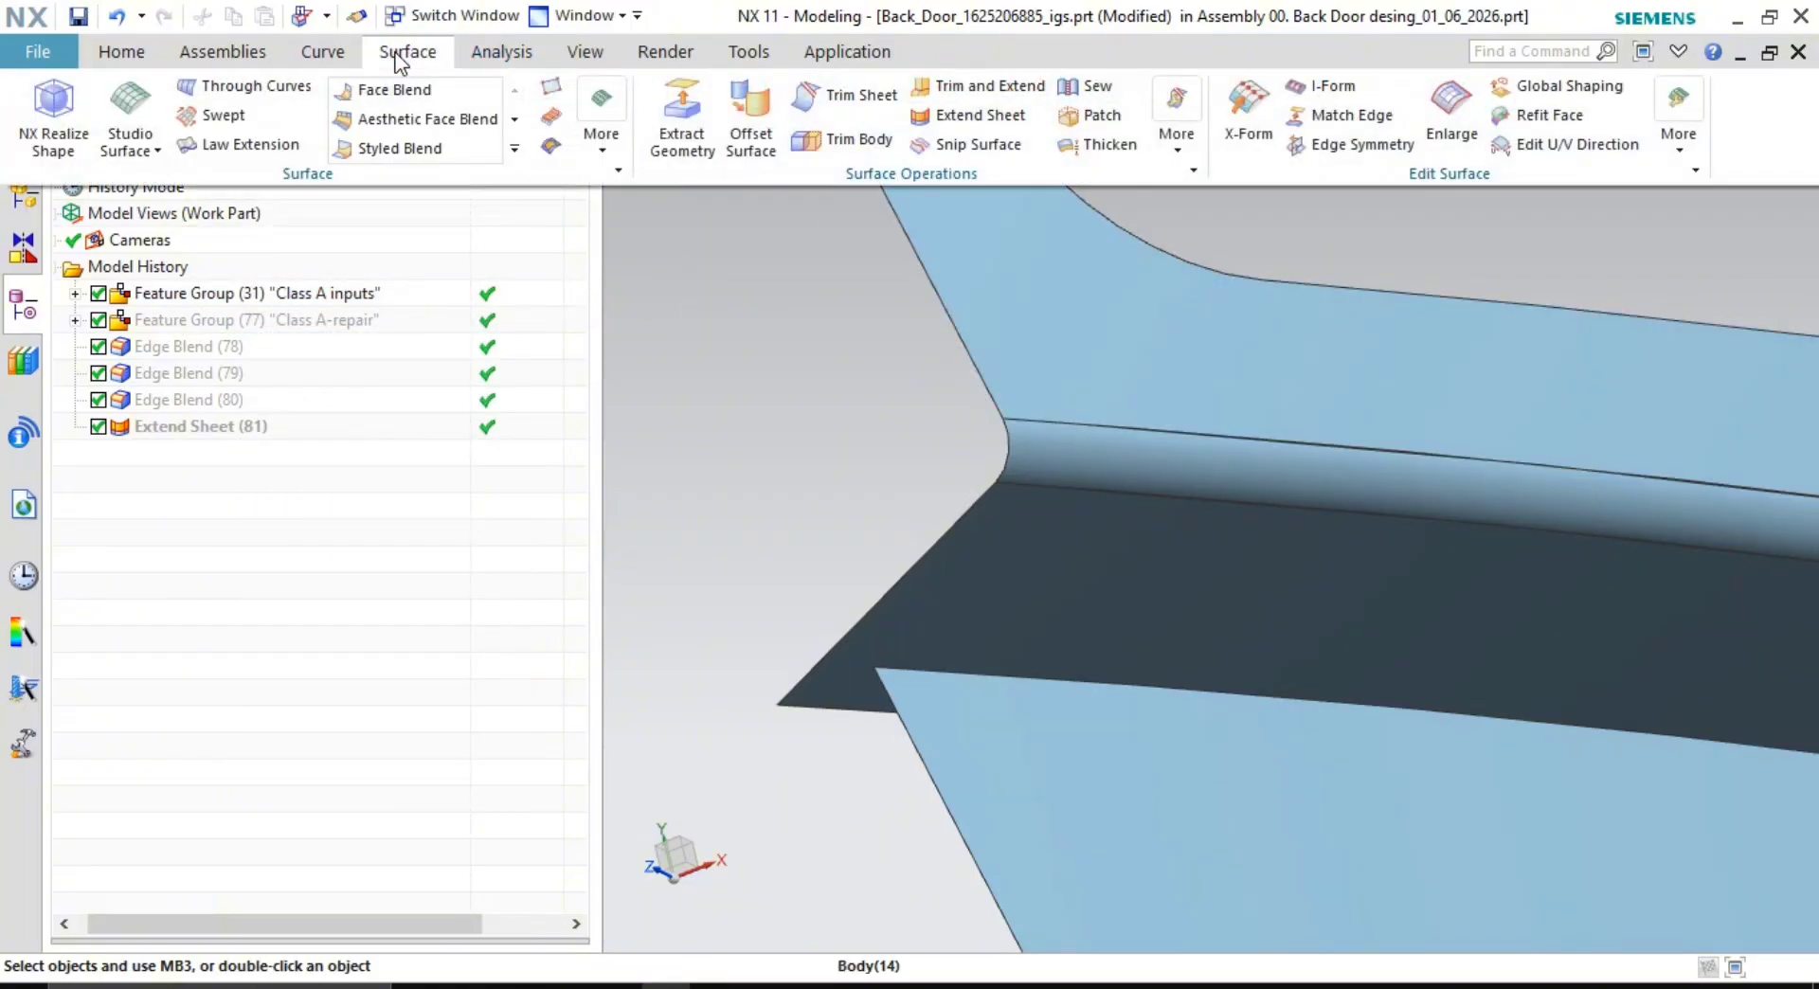
click(1678, 51)
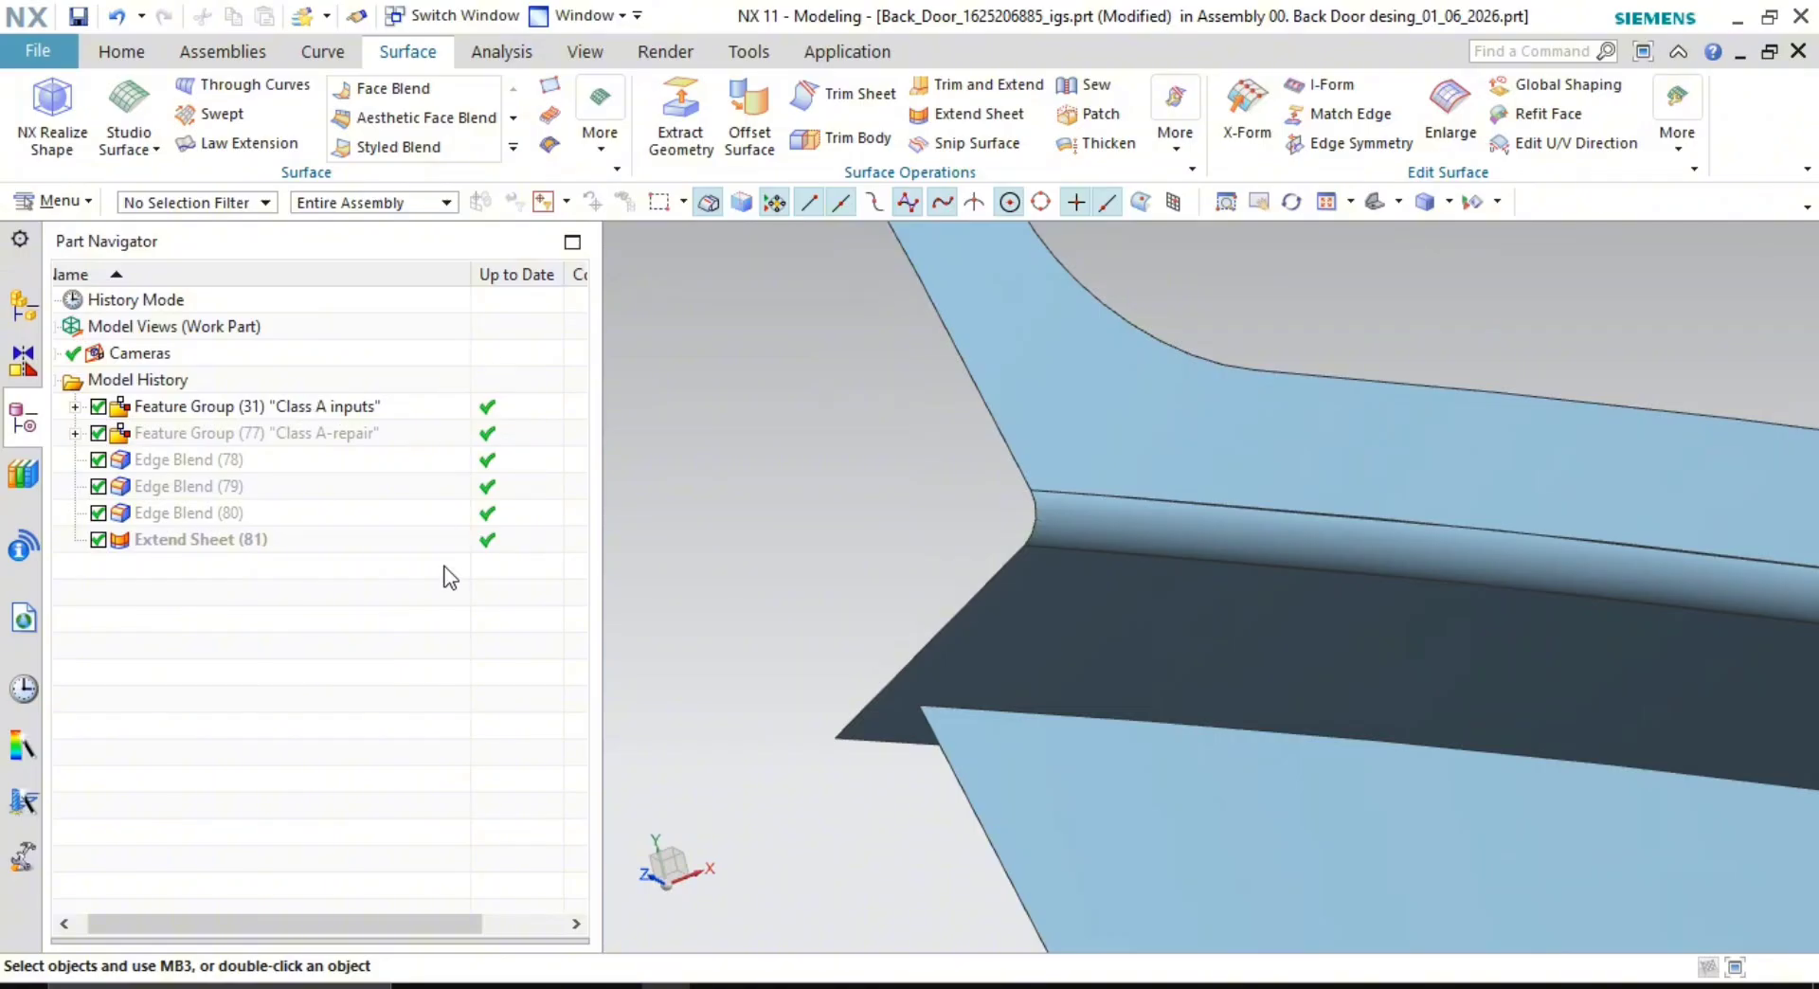
- Move Edge Blends (78)–(80) and Extend Sheet (81) into the Class A-repair group
click(195, 460)
shift+click(191, 540)
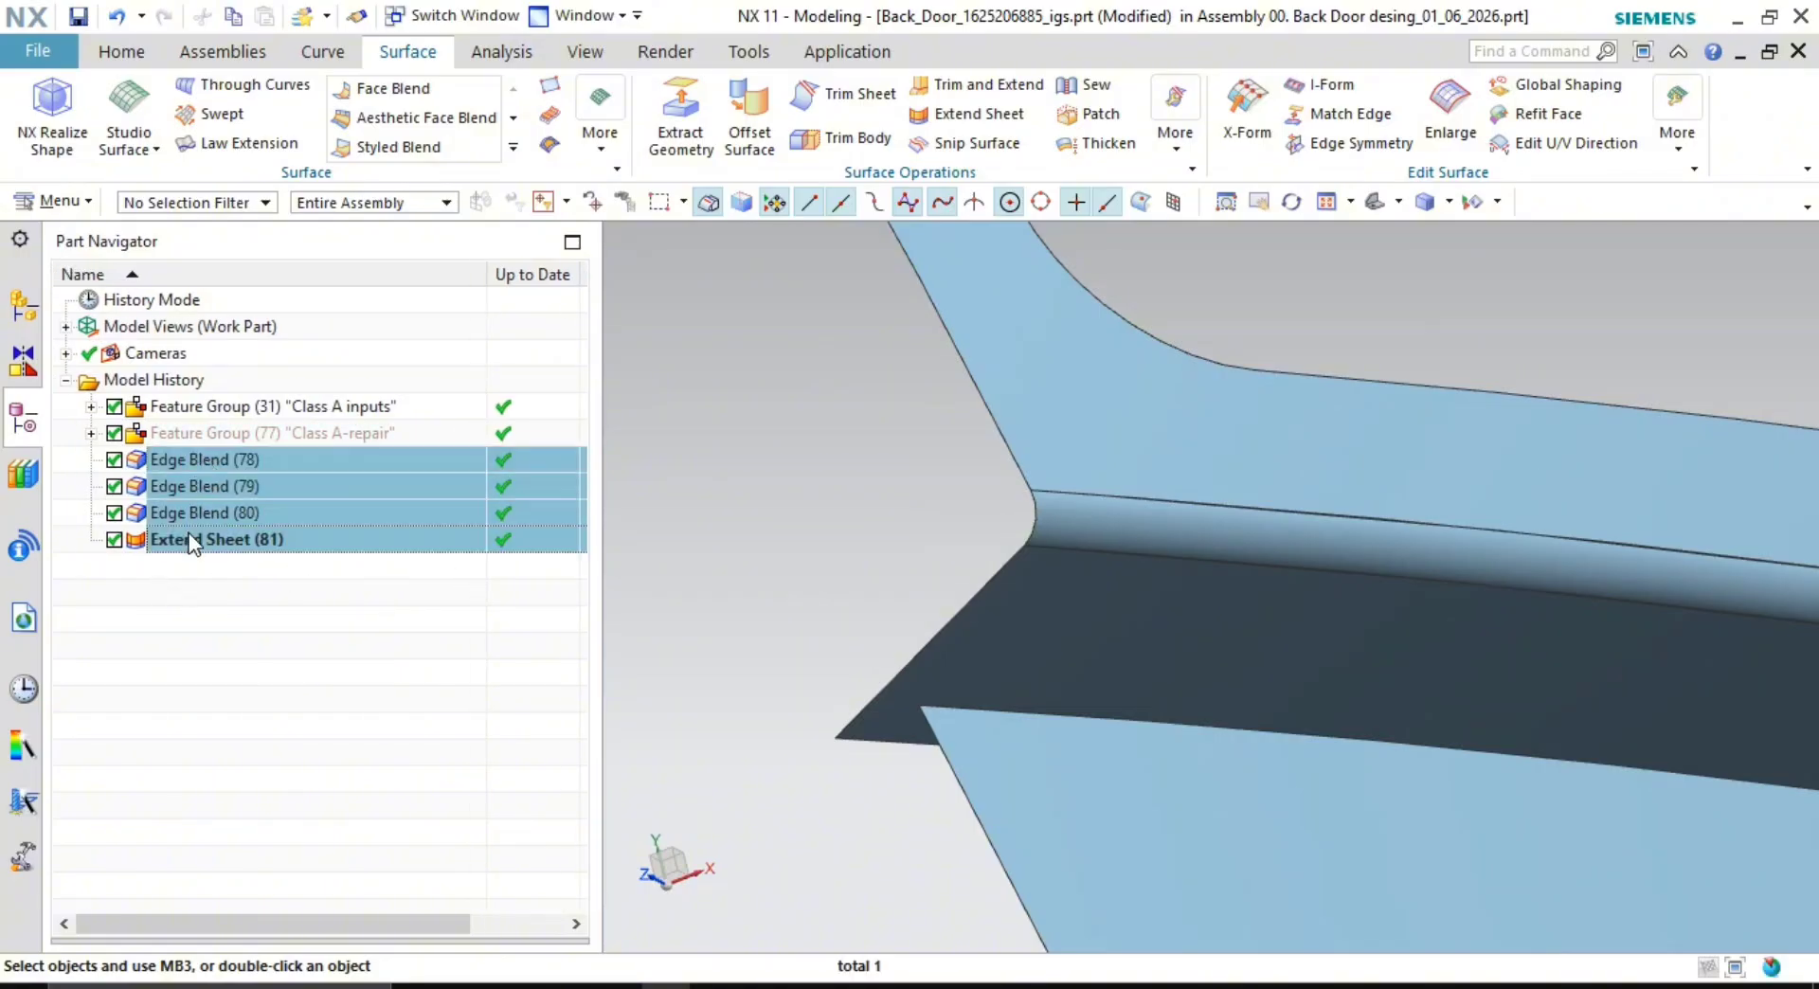
drag(191, 540, 291, 436)
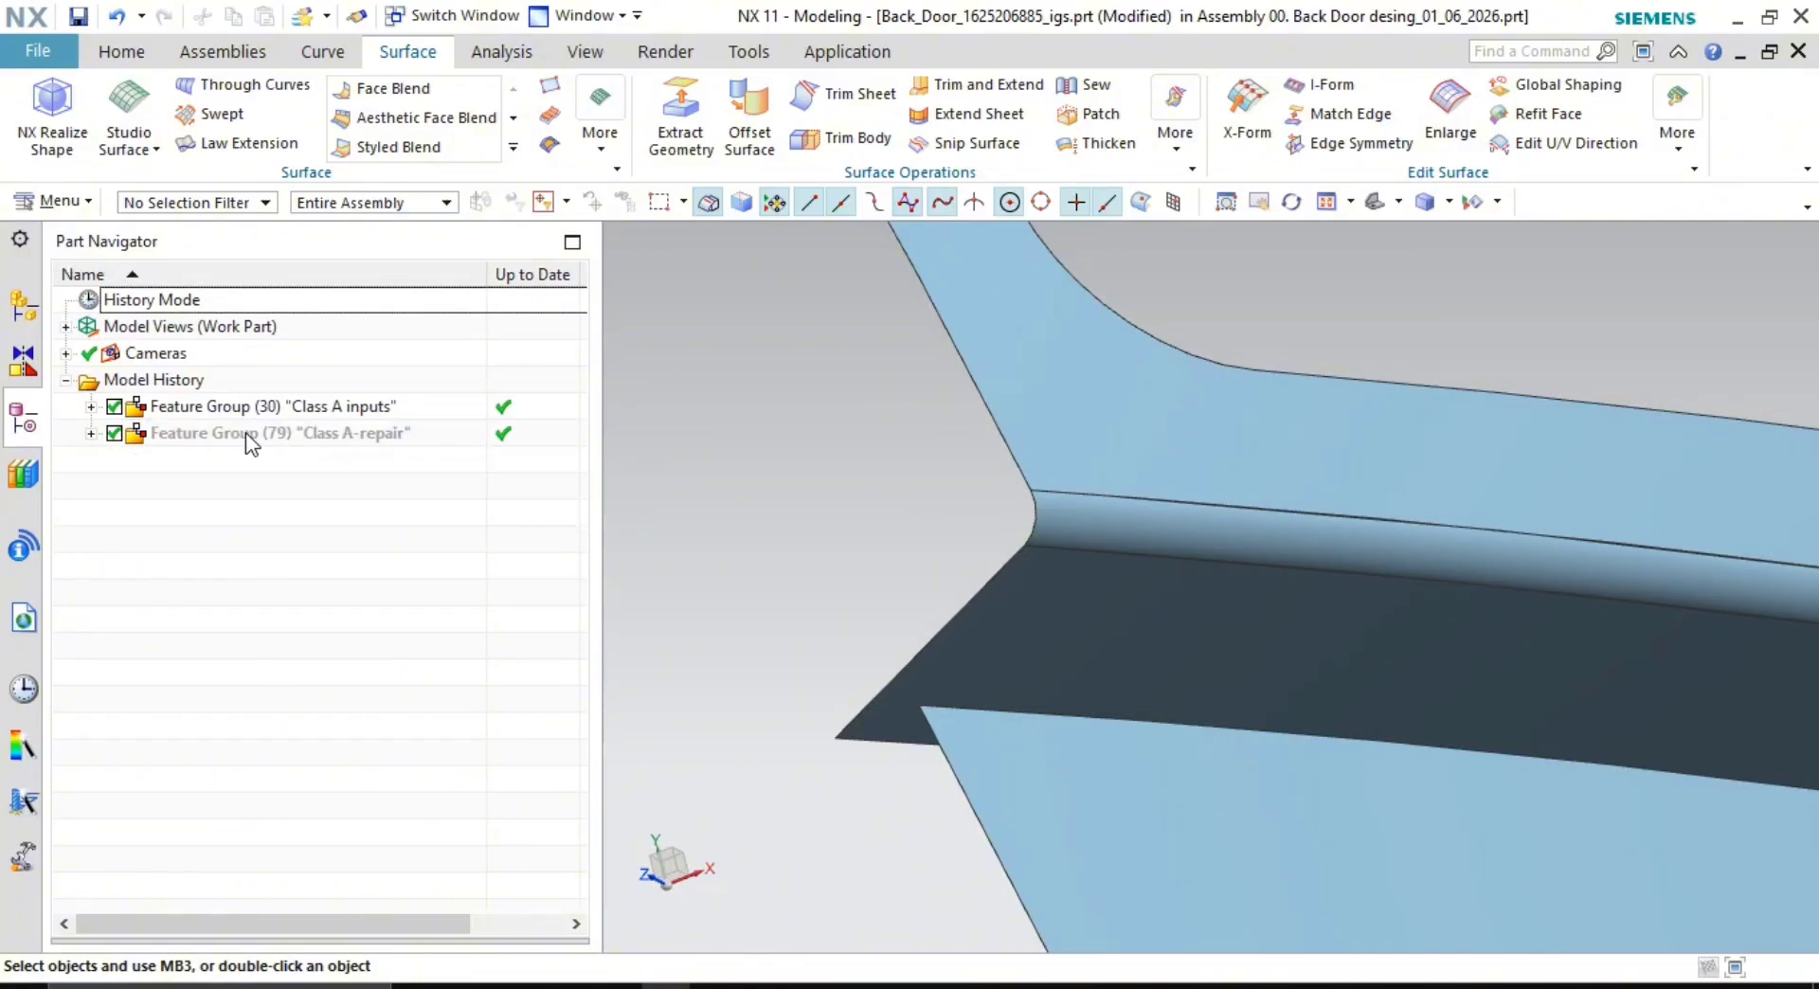
- Hide Class A inputs, show only the Class A-repair group, and start a Face Blend at the stripe corner
right_click(341, 410)
click(389, 210)
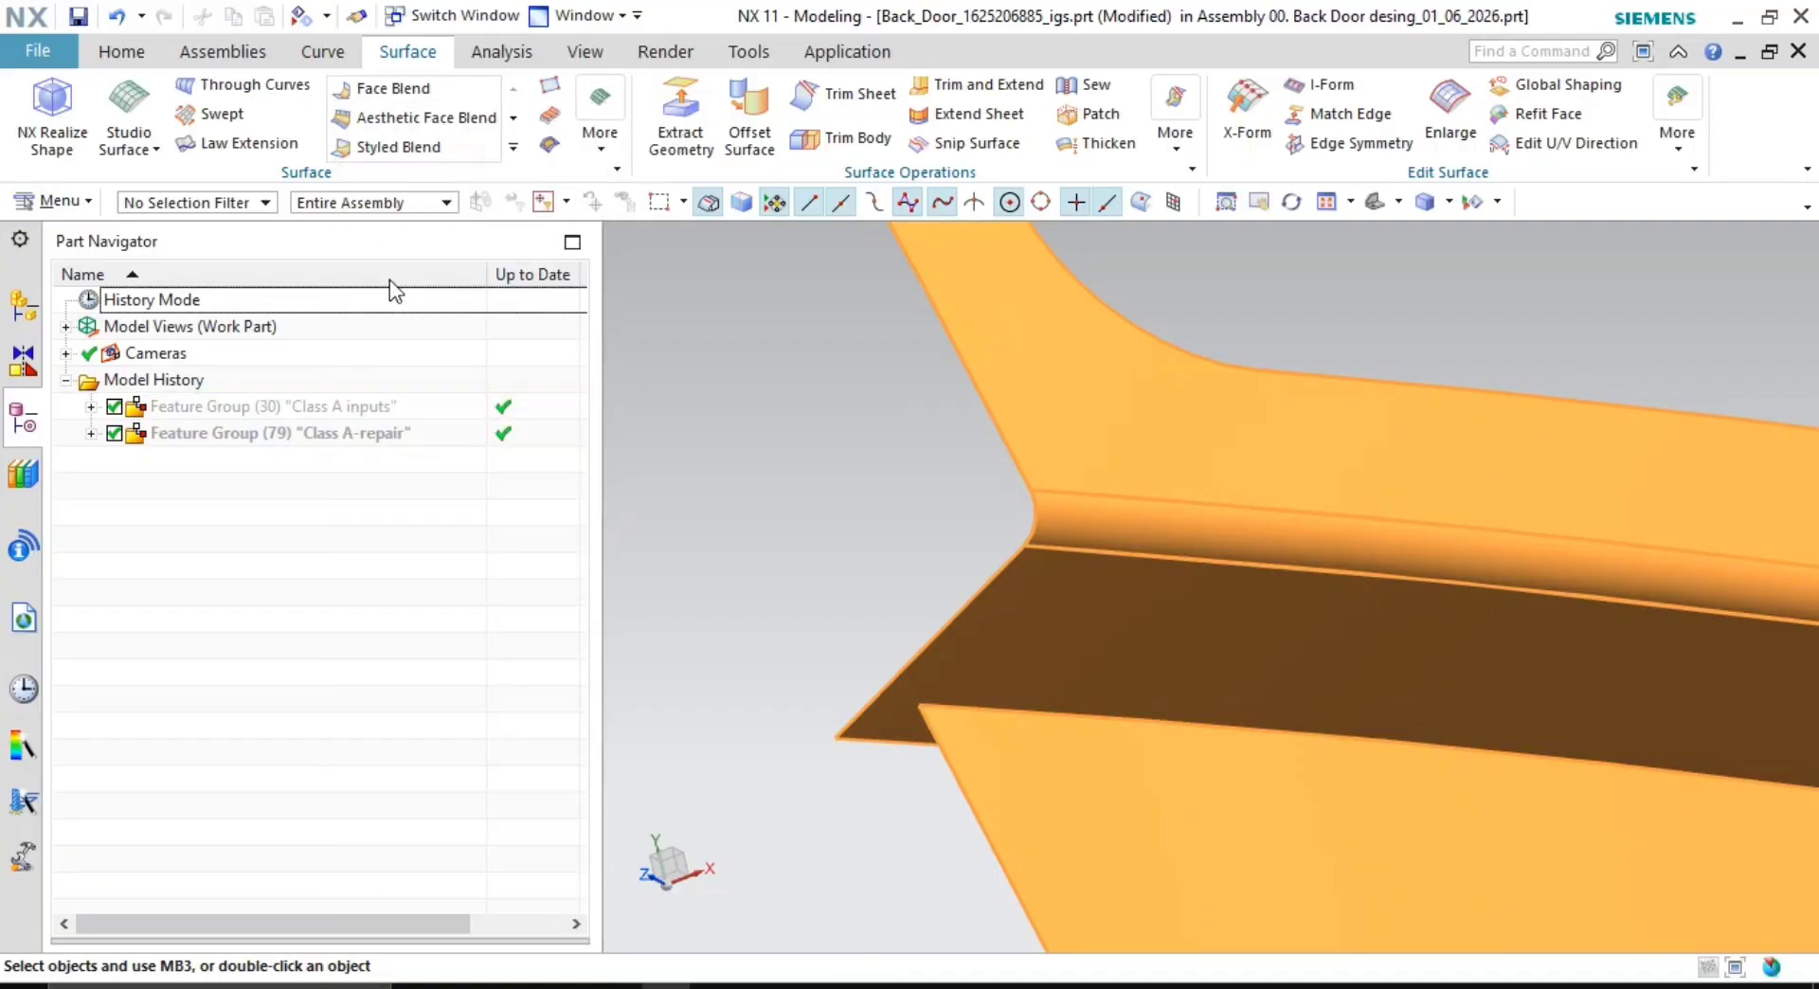
right_click(322, 438)
click(442, 244)
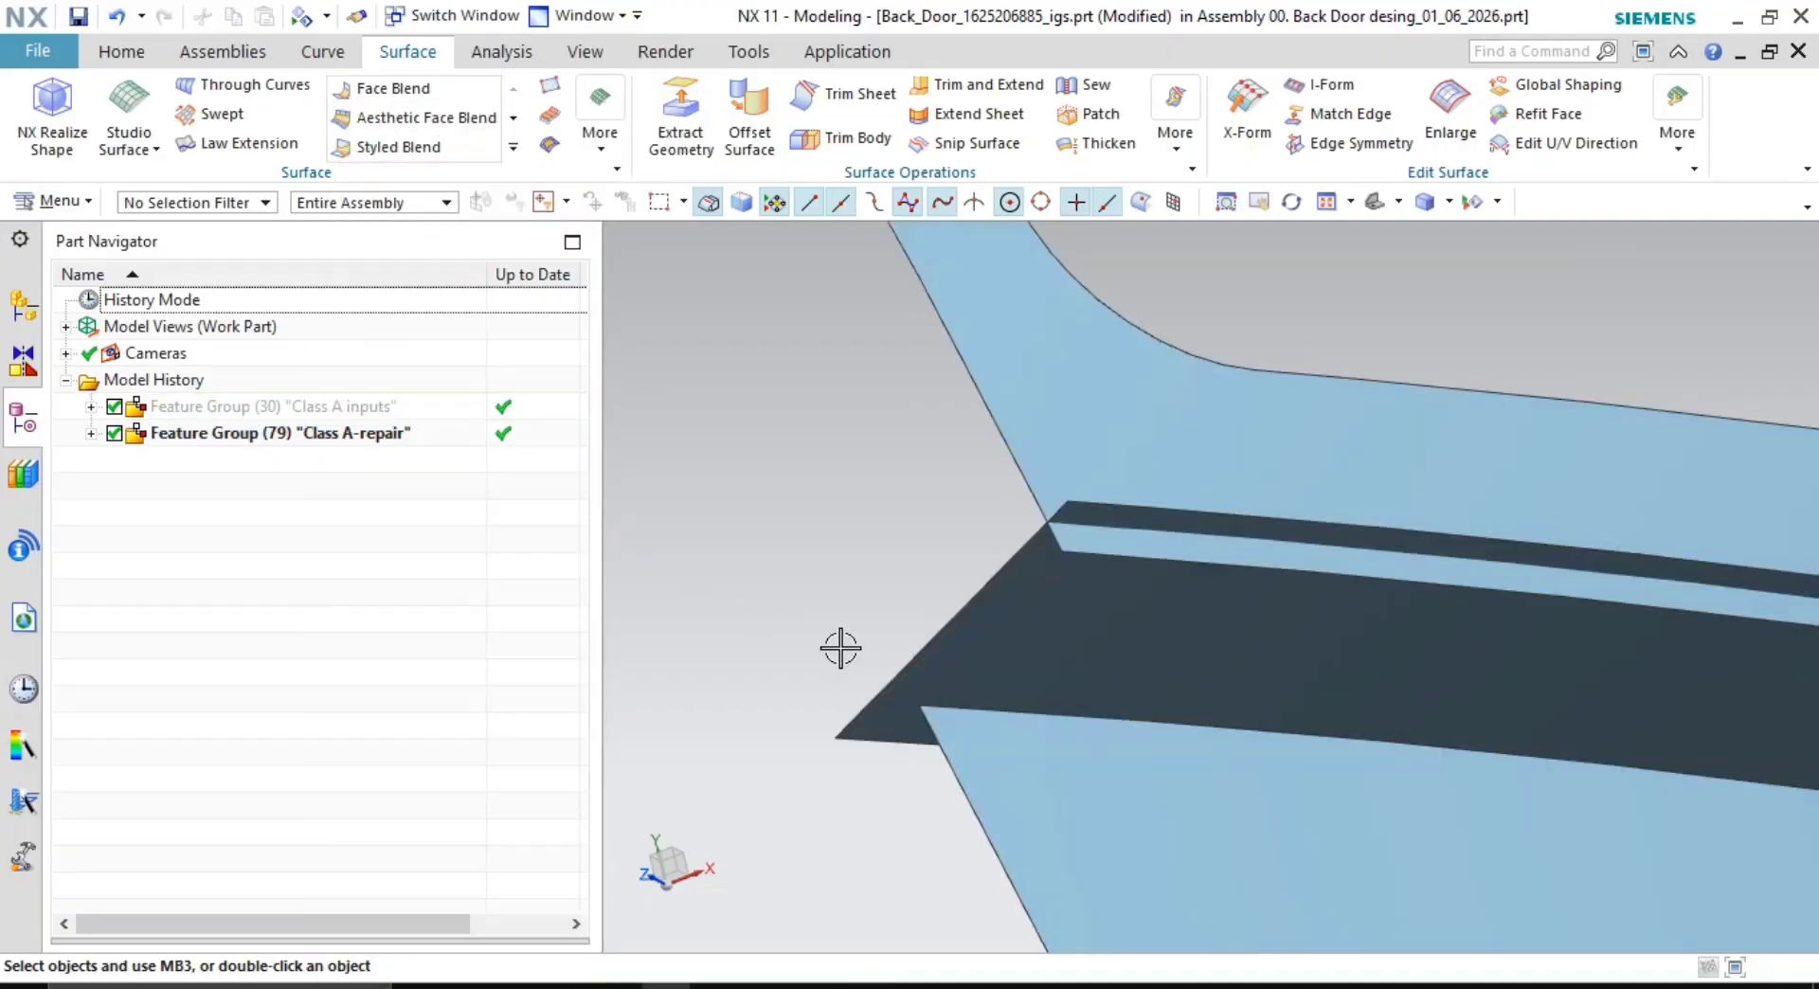
scroll(1072, 586, up, 4)
shift+middle_drag(1113, 608, 1119, 888)
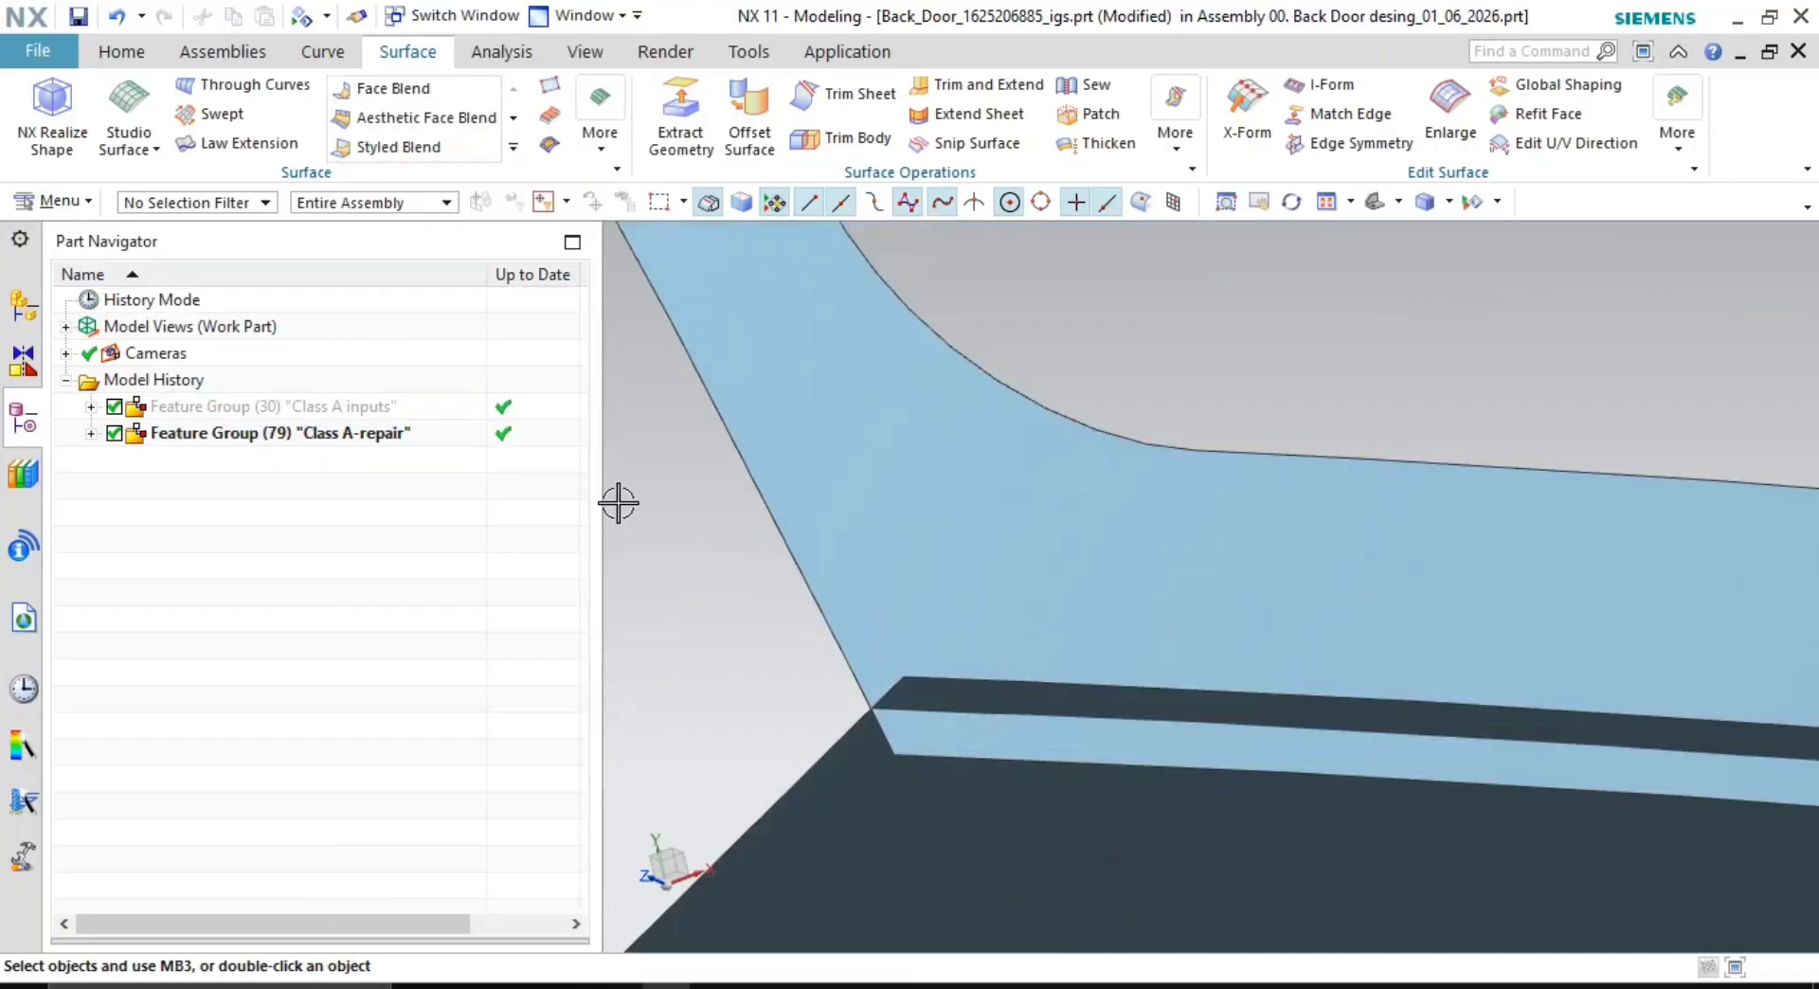
click(406, 83)
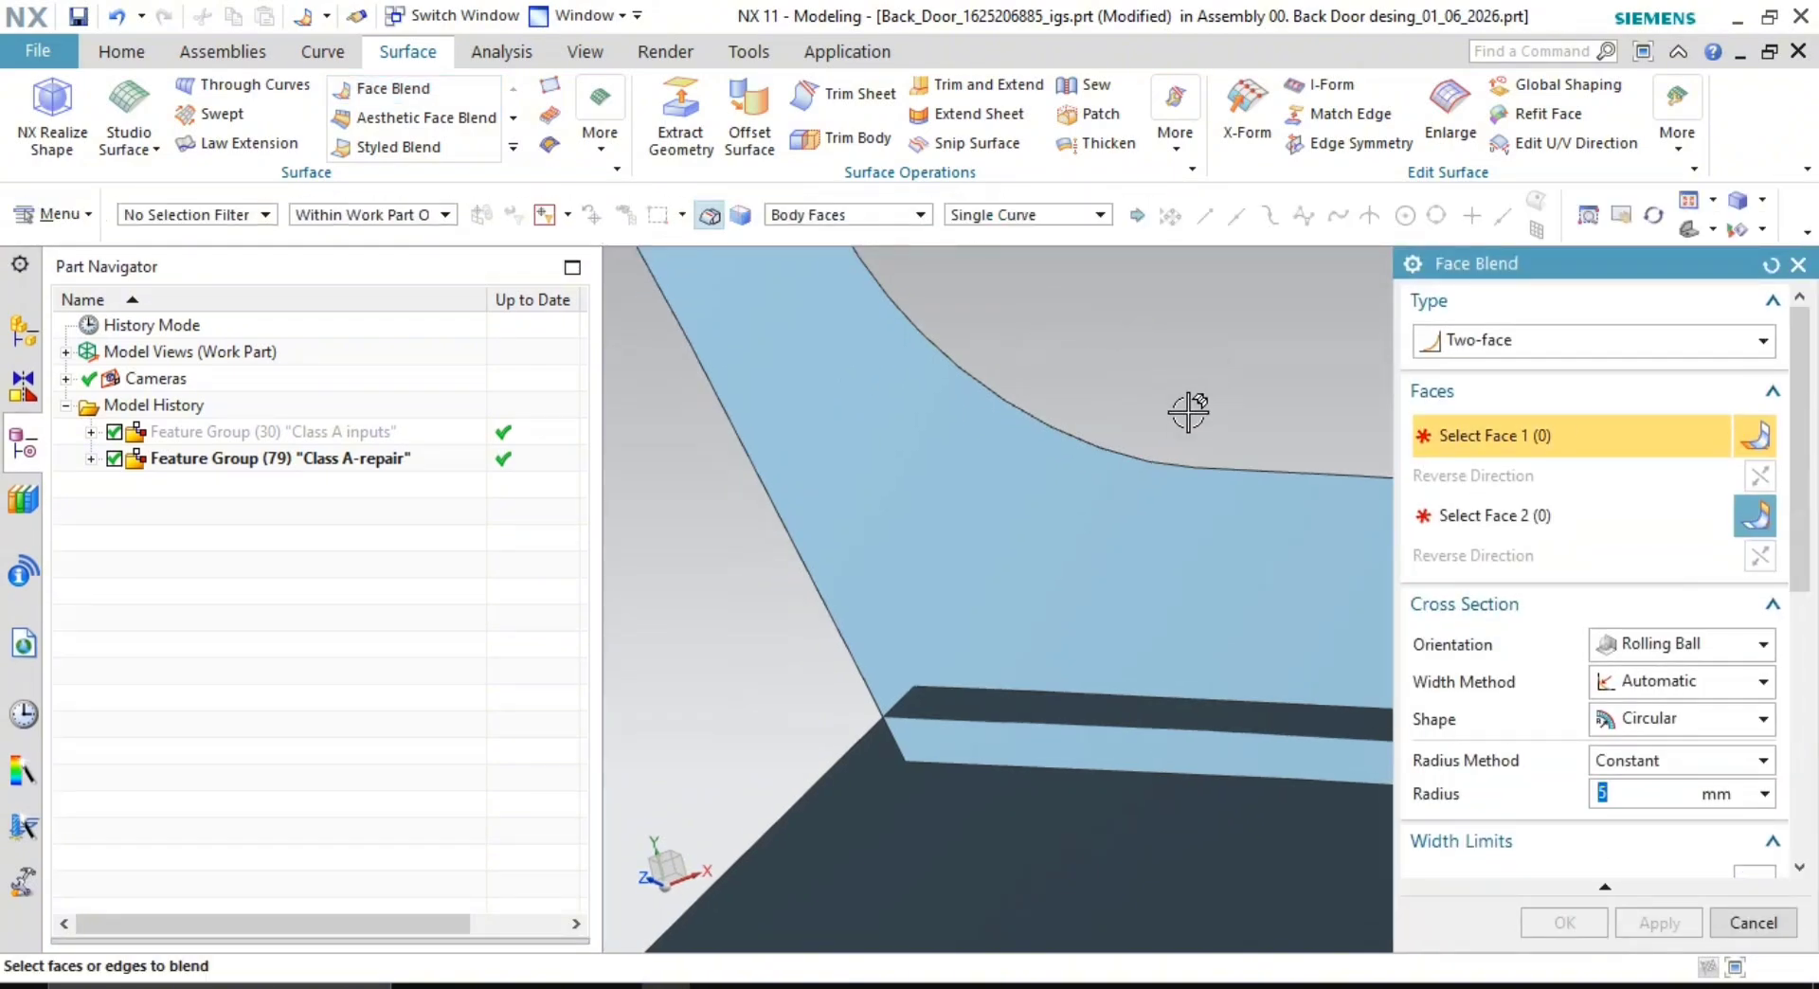
- Create a 4 mm face blend between the upper sheet and the dark stripe using Body Faces selection
click(855, 218)
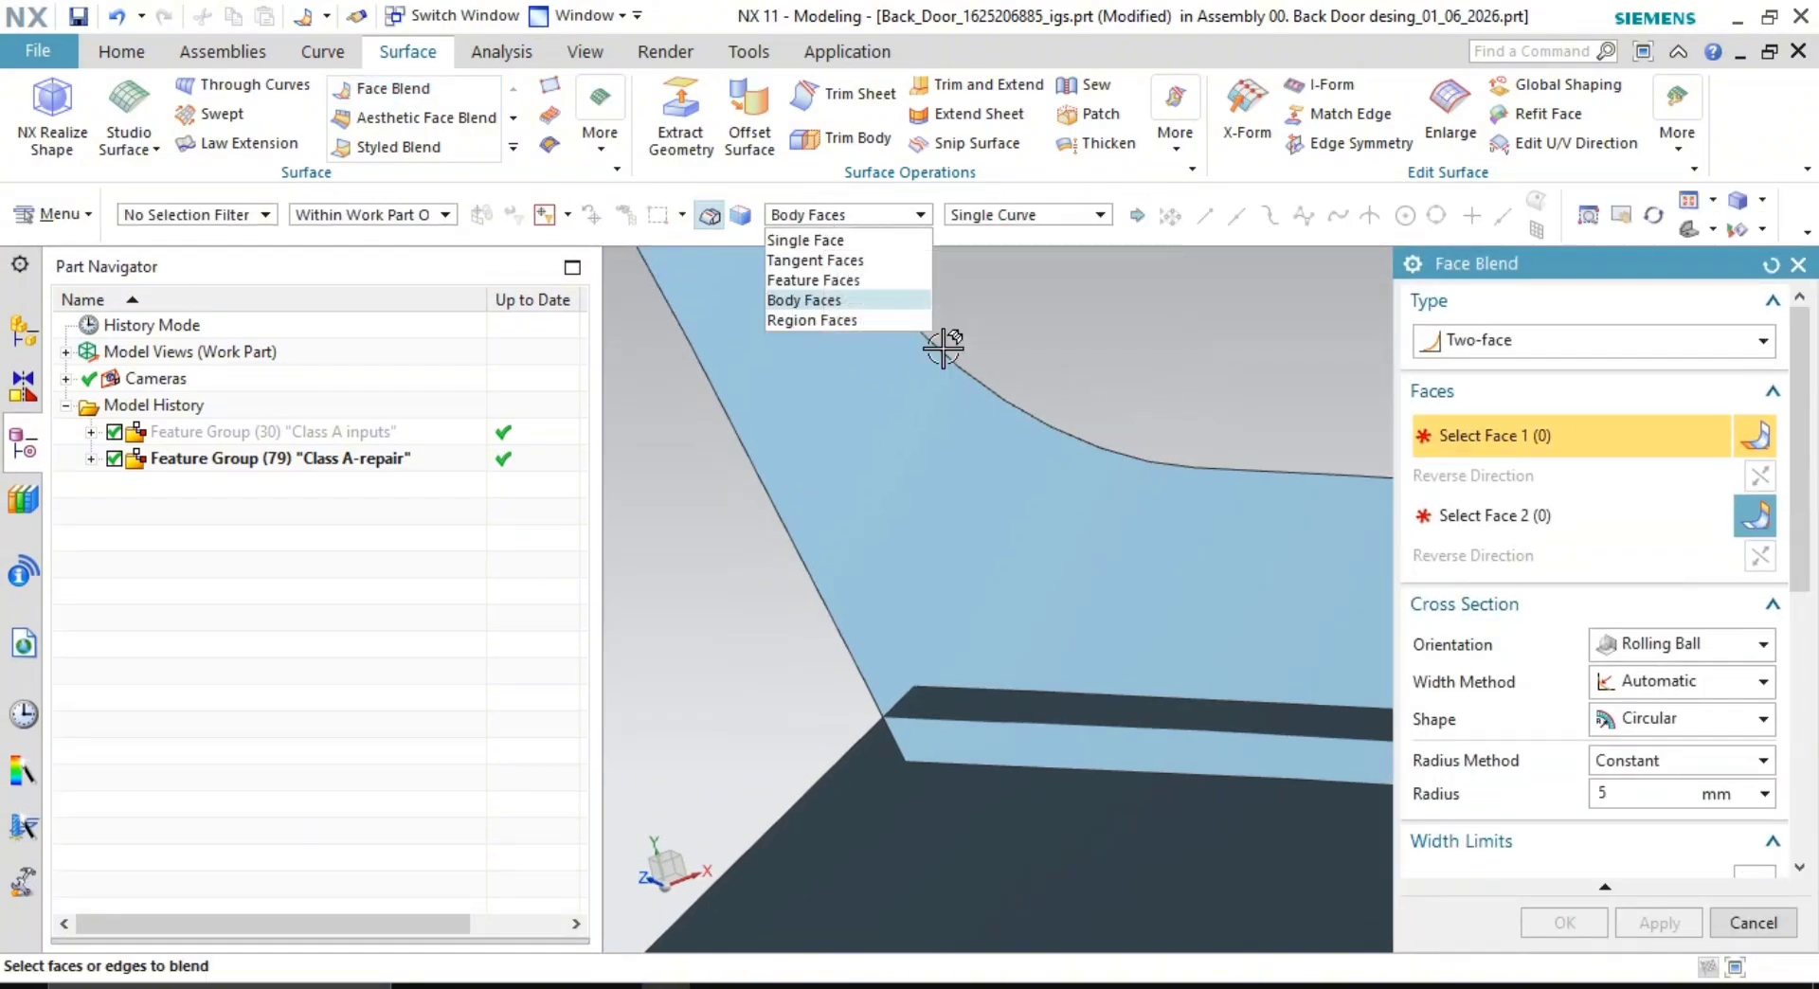
click(1099, 388)
click(1104, 440)
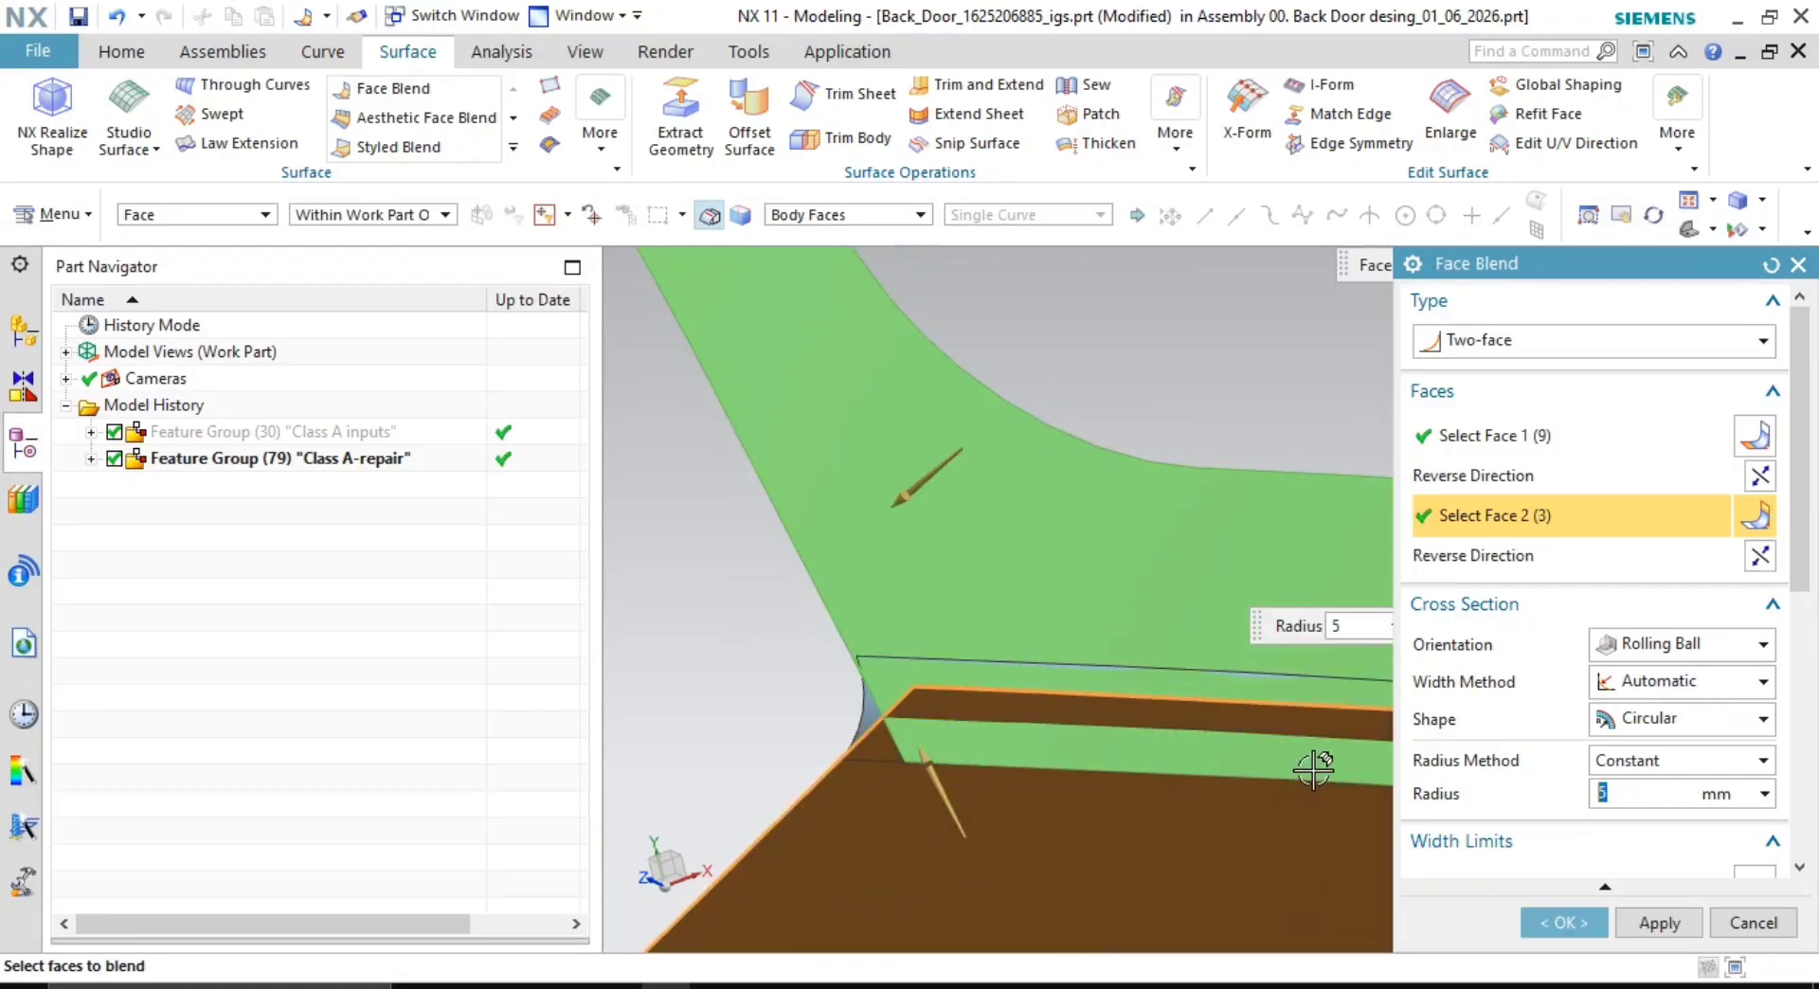
click(1554, 926)
- Select the new 4 mm blend and undo it with Ctrl+Z
scroll(1299, 377, up, 5)
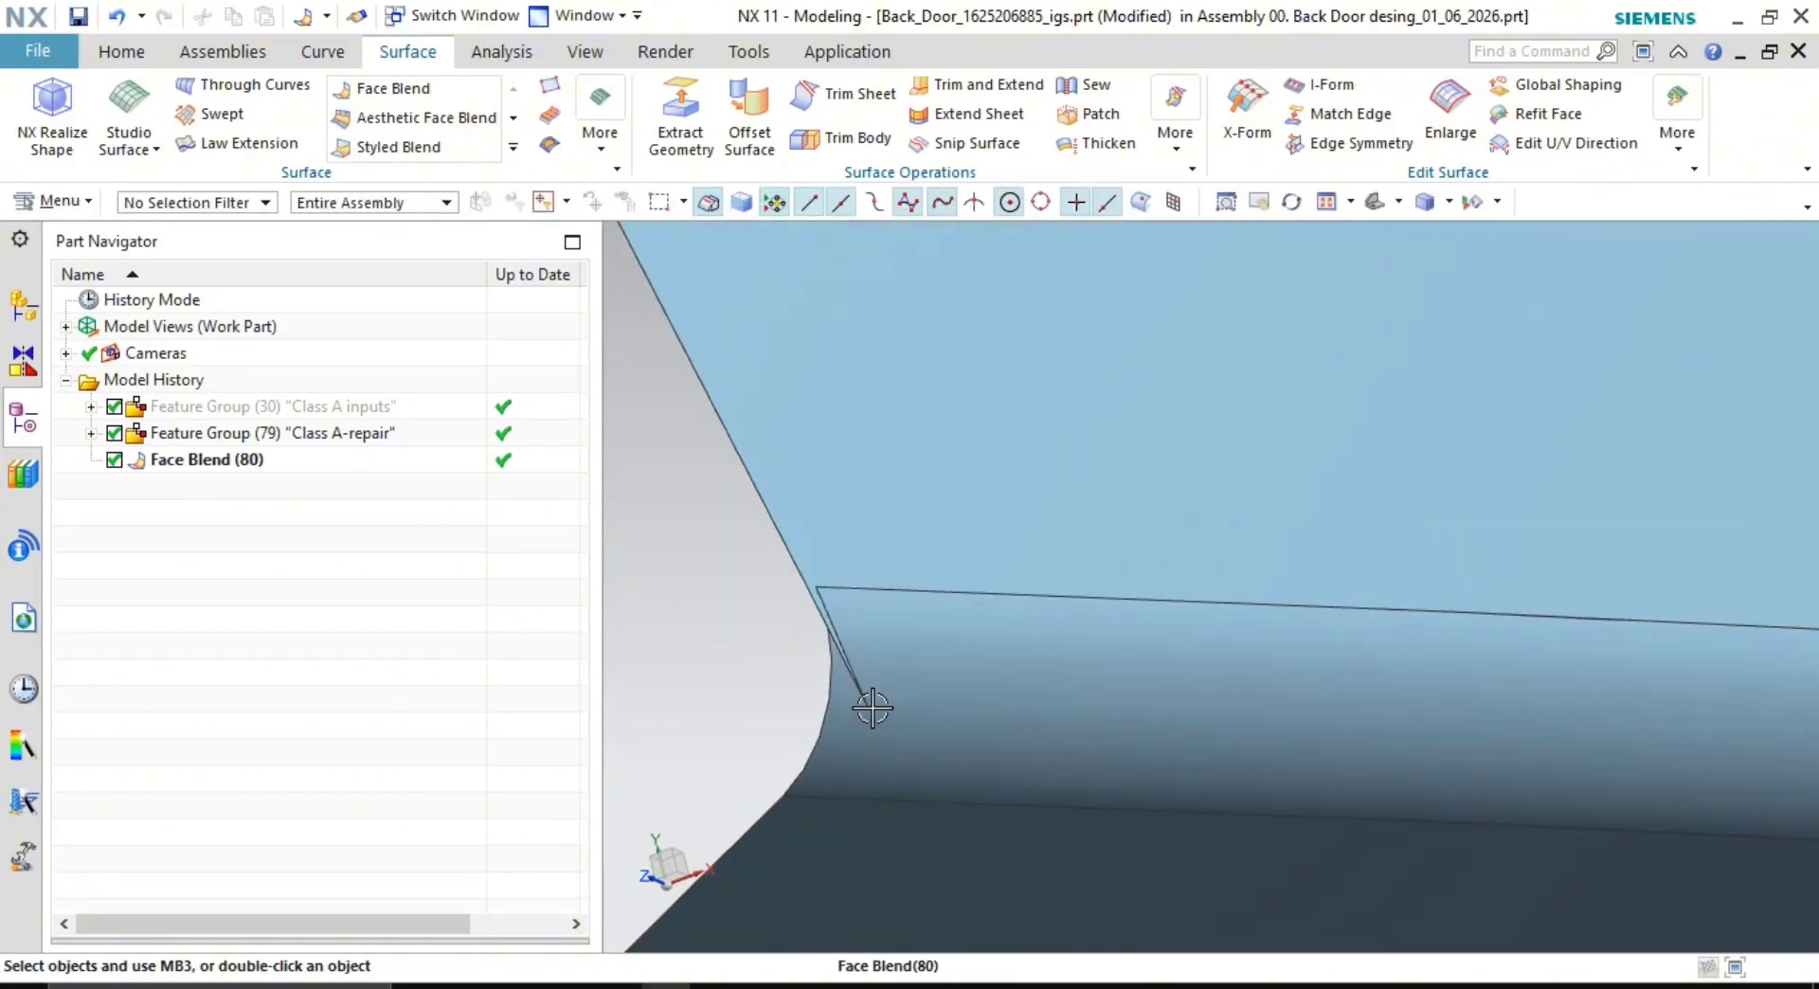
click(871, 709)
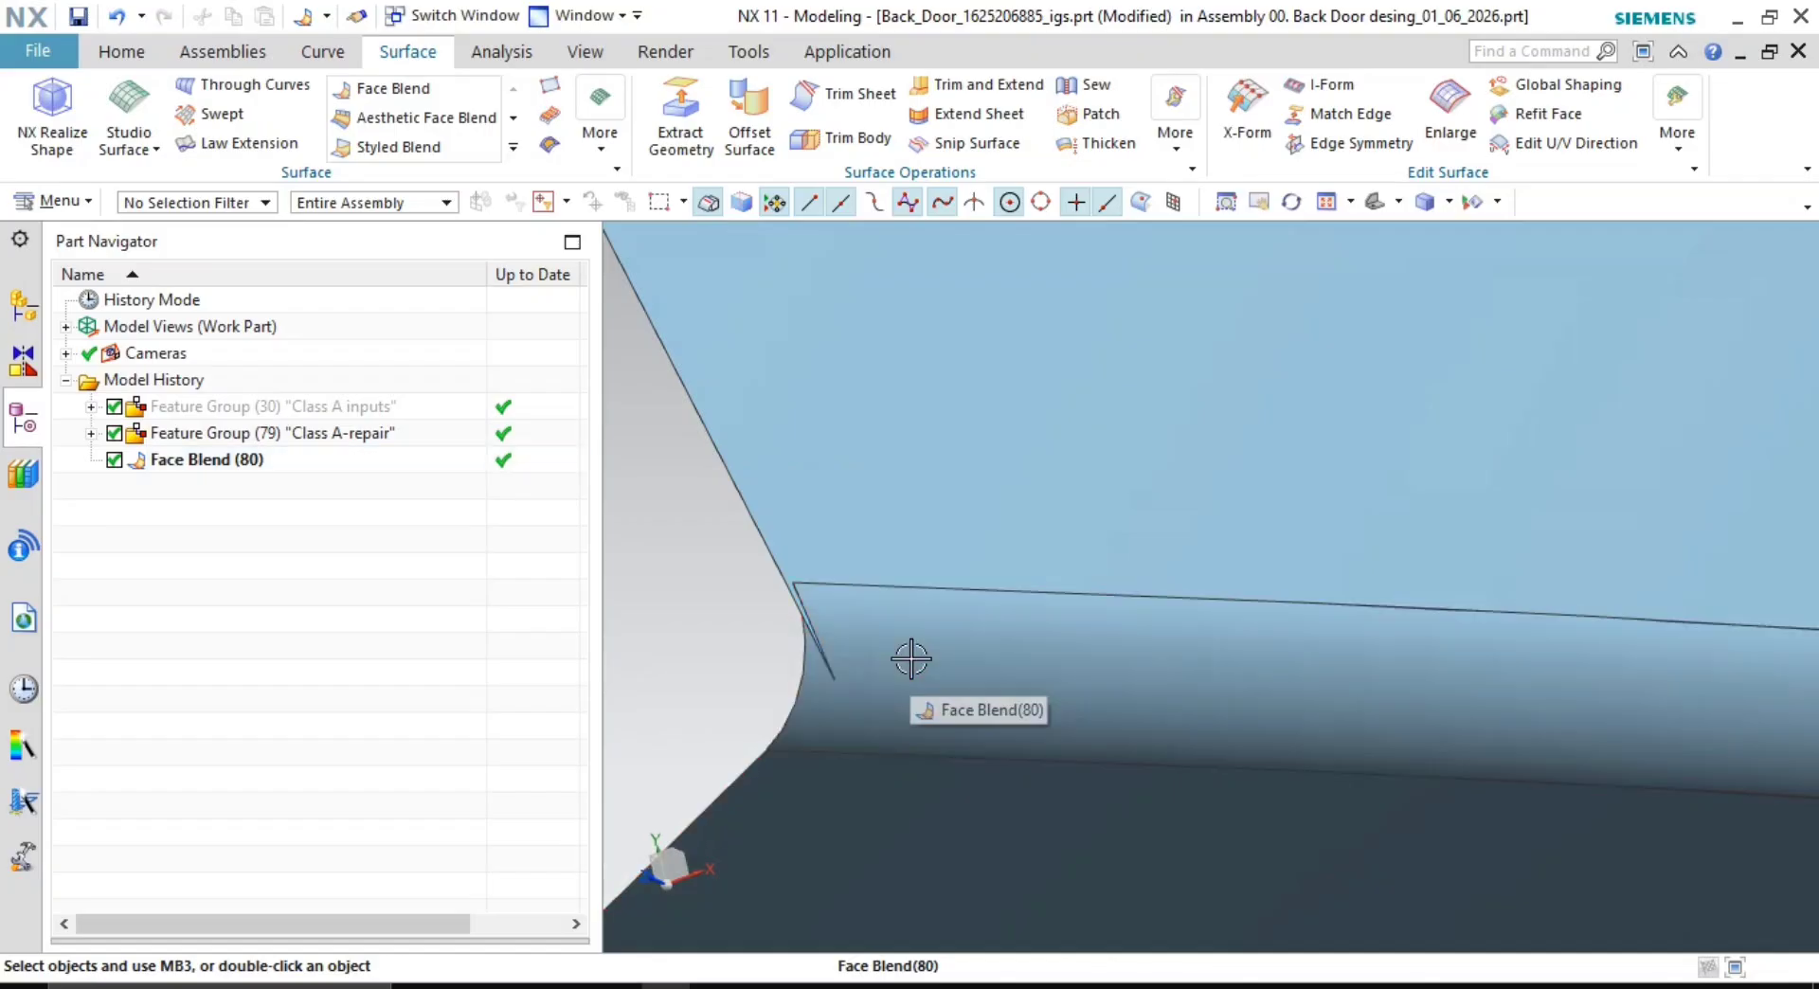
key(ctrl+z)
scroll(947, 653, up, 3)
scroll(1032, 625, down, 3)
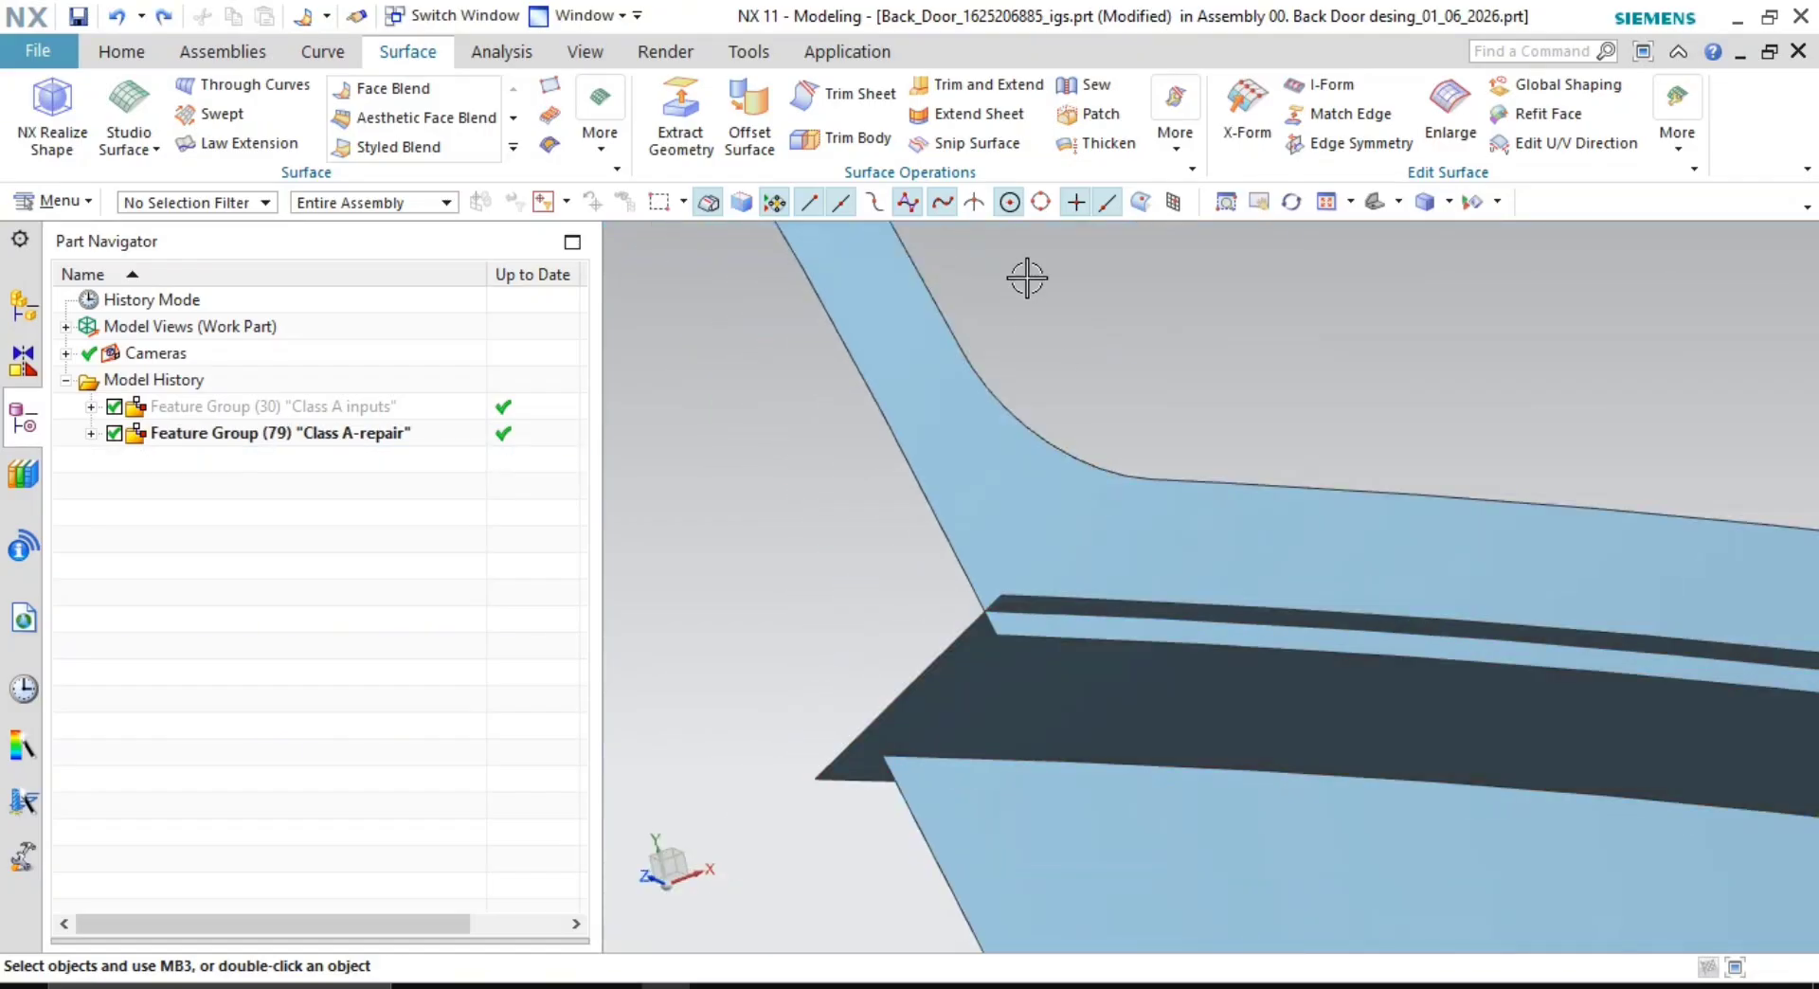
- Trim the upper sheet against the dark stripe into a sharp Make Corner, both sides flipped
click(966, 86)
click(1035, 508)
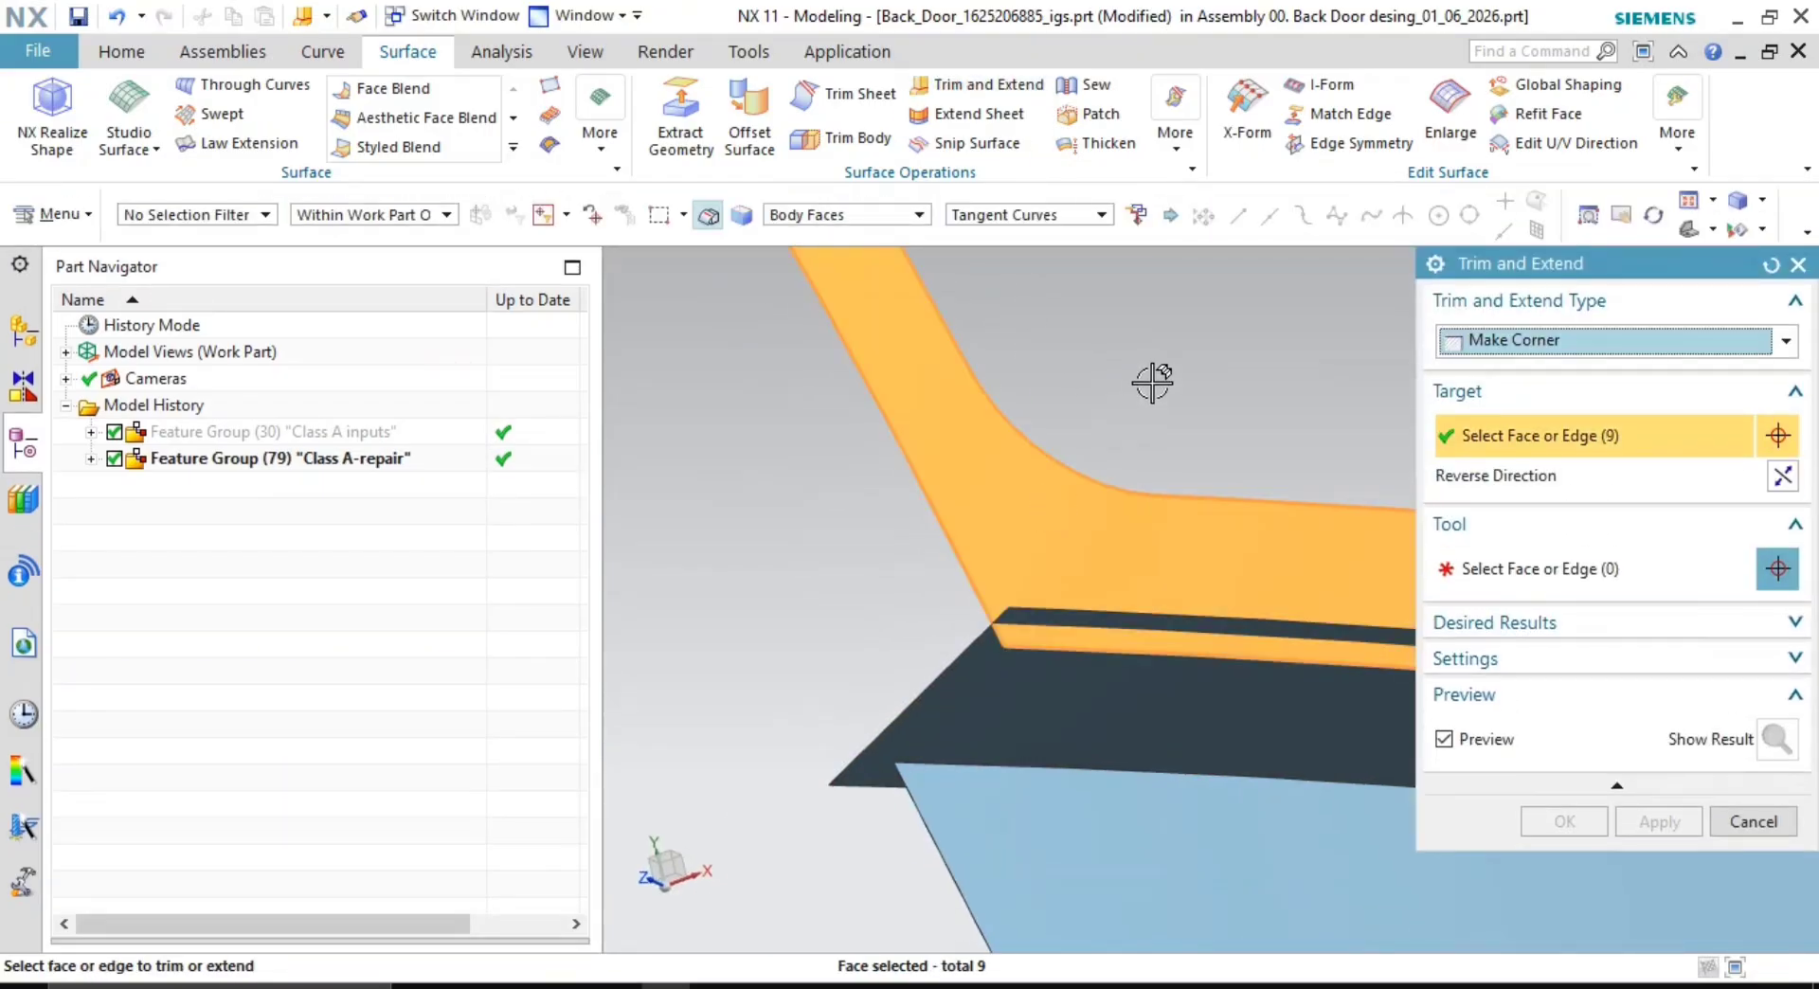
click(1035, 699)
scroll(1117, 679, up, 1)
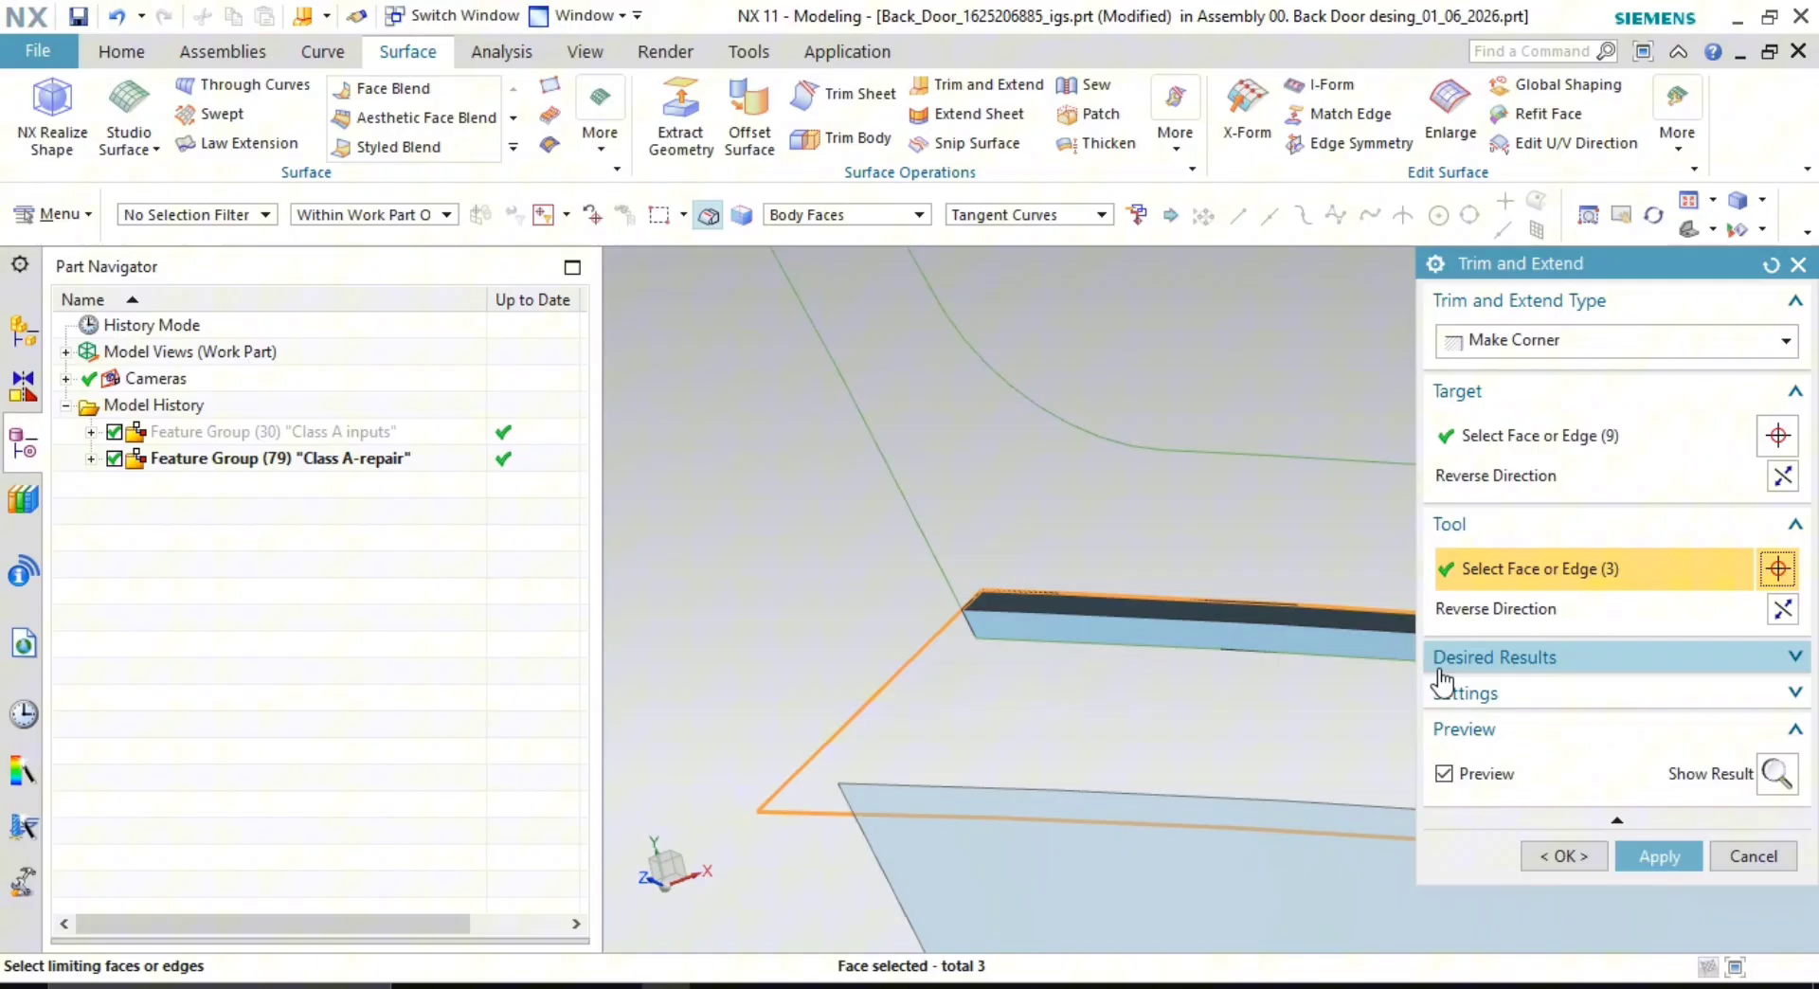
click(1782, 611)
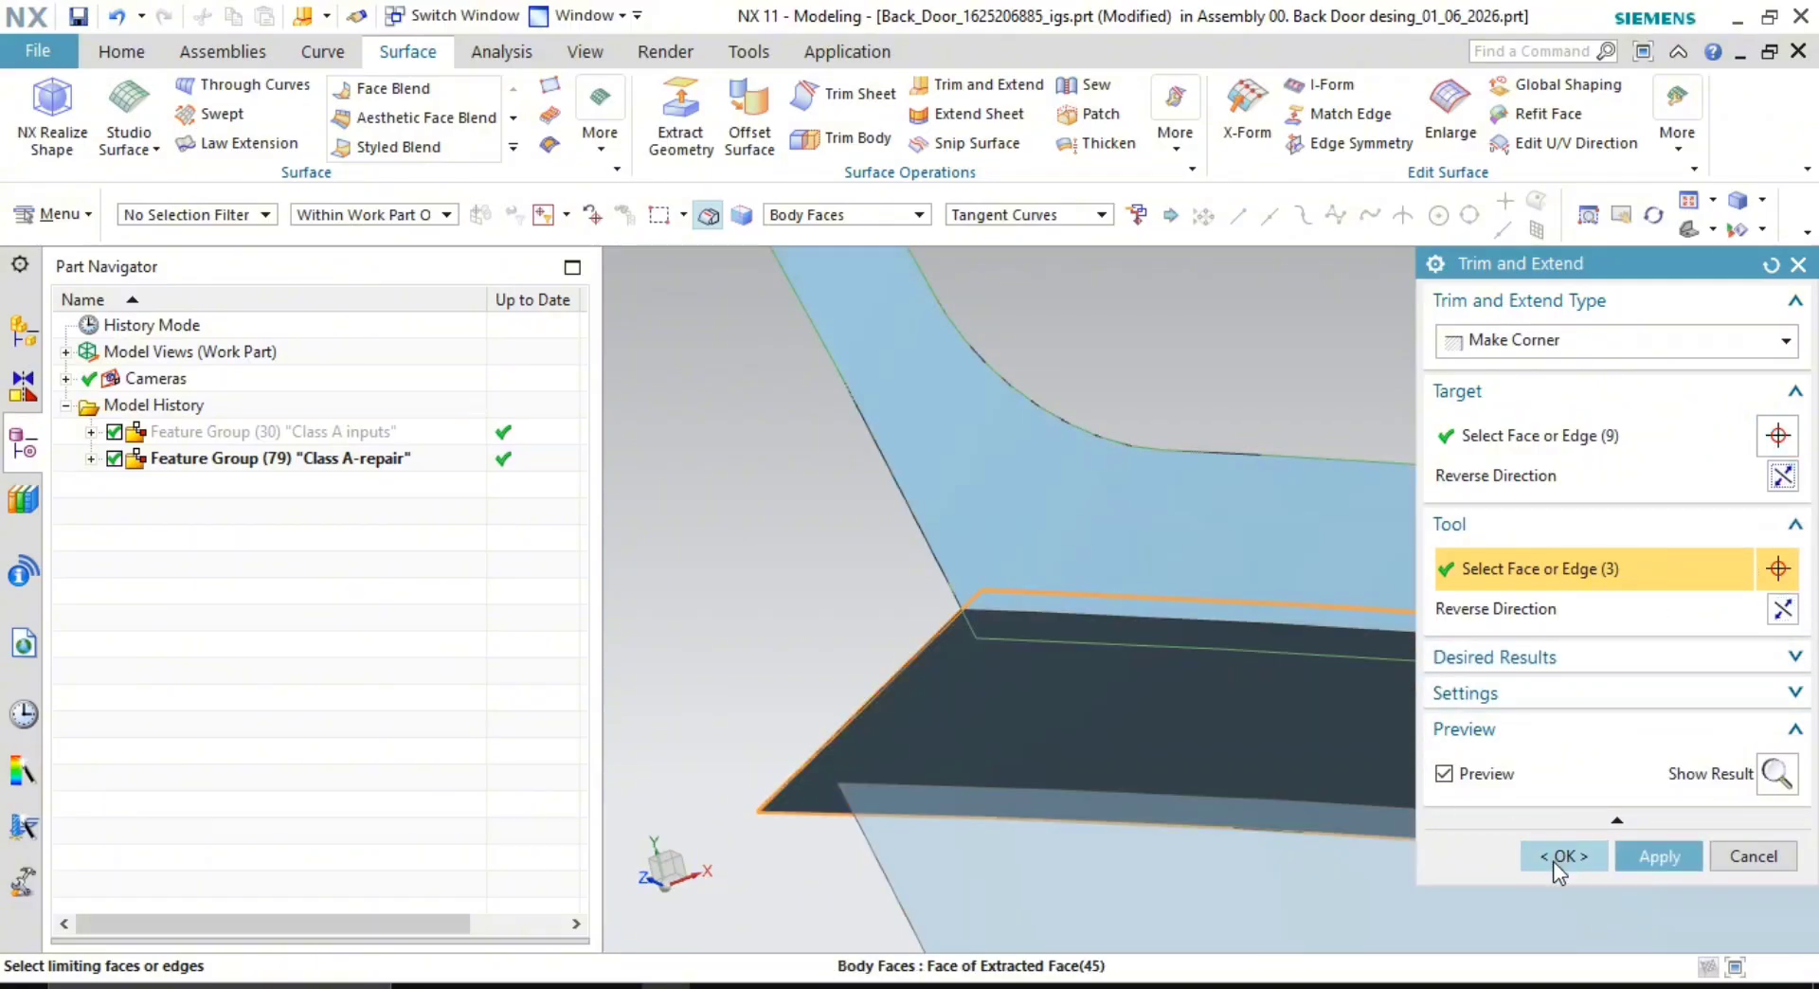
click(1782, 479)
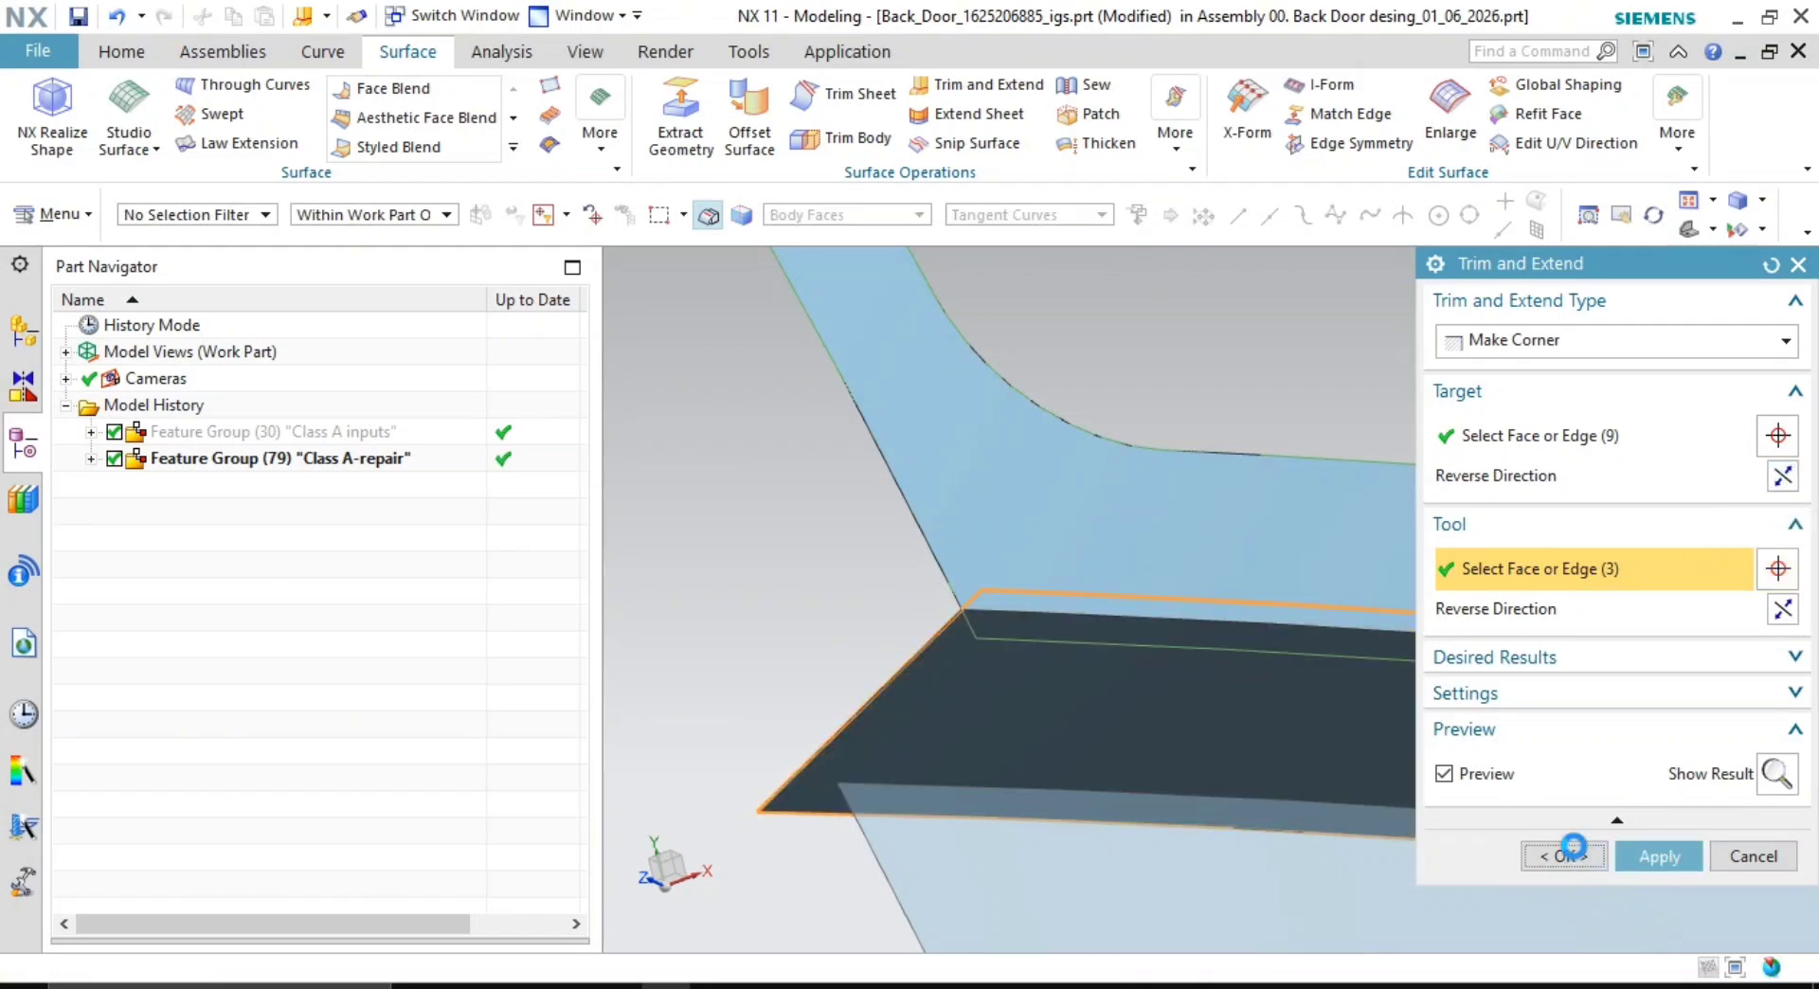
click(1564, 856)
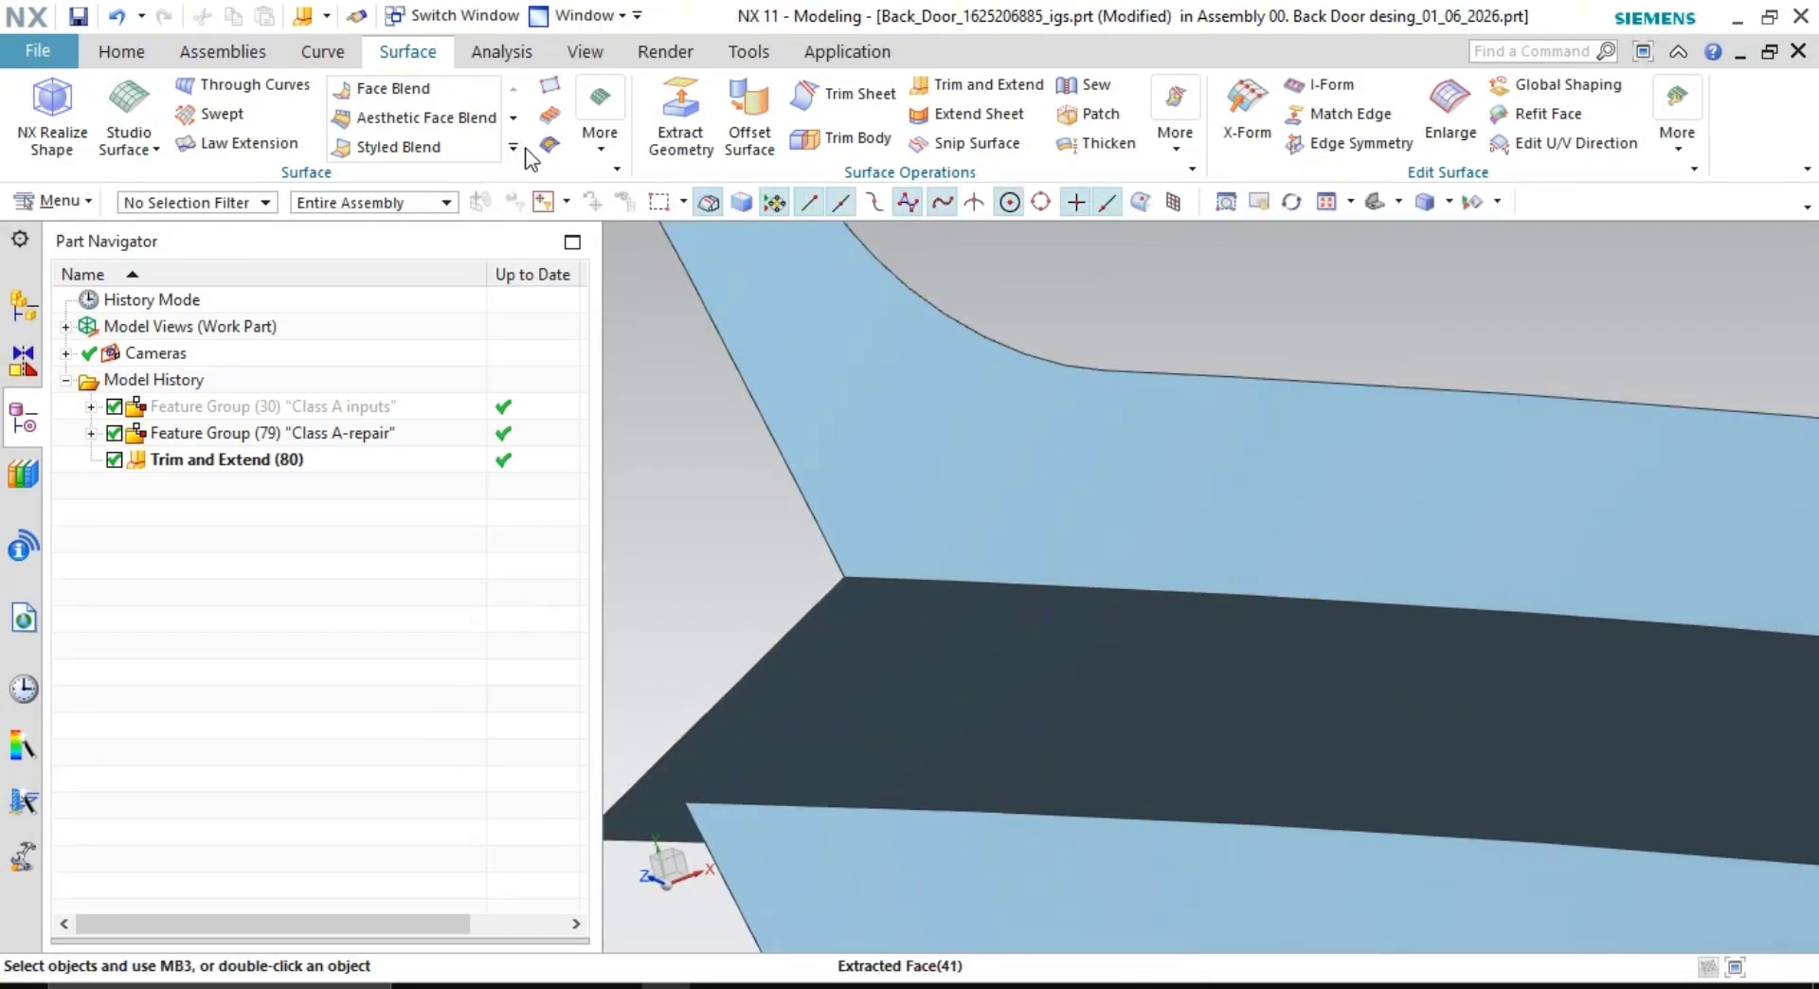
- Round the new corner edge with a 4 mm edge blend
click(510, 158)
click(640, 156)
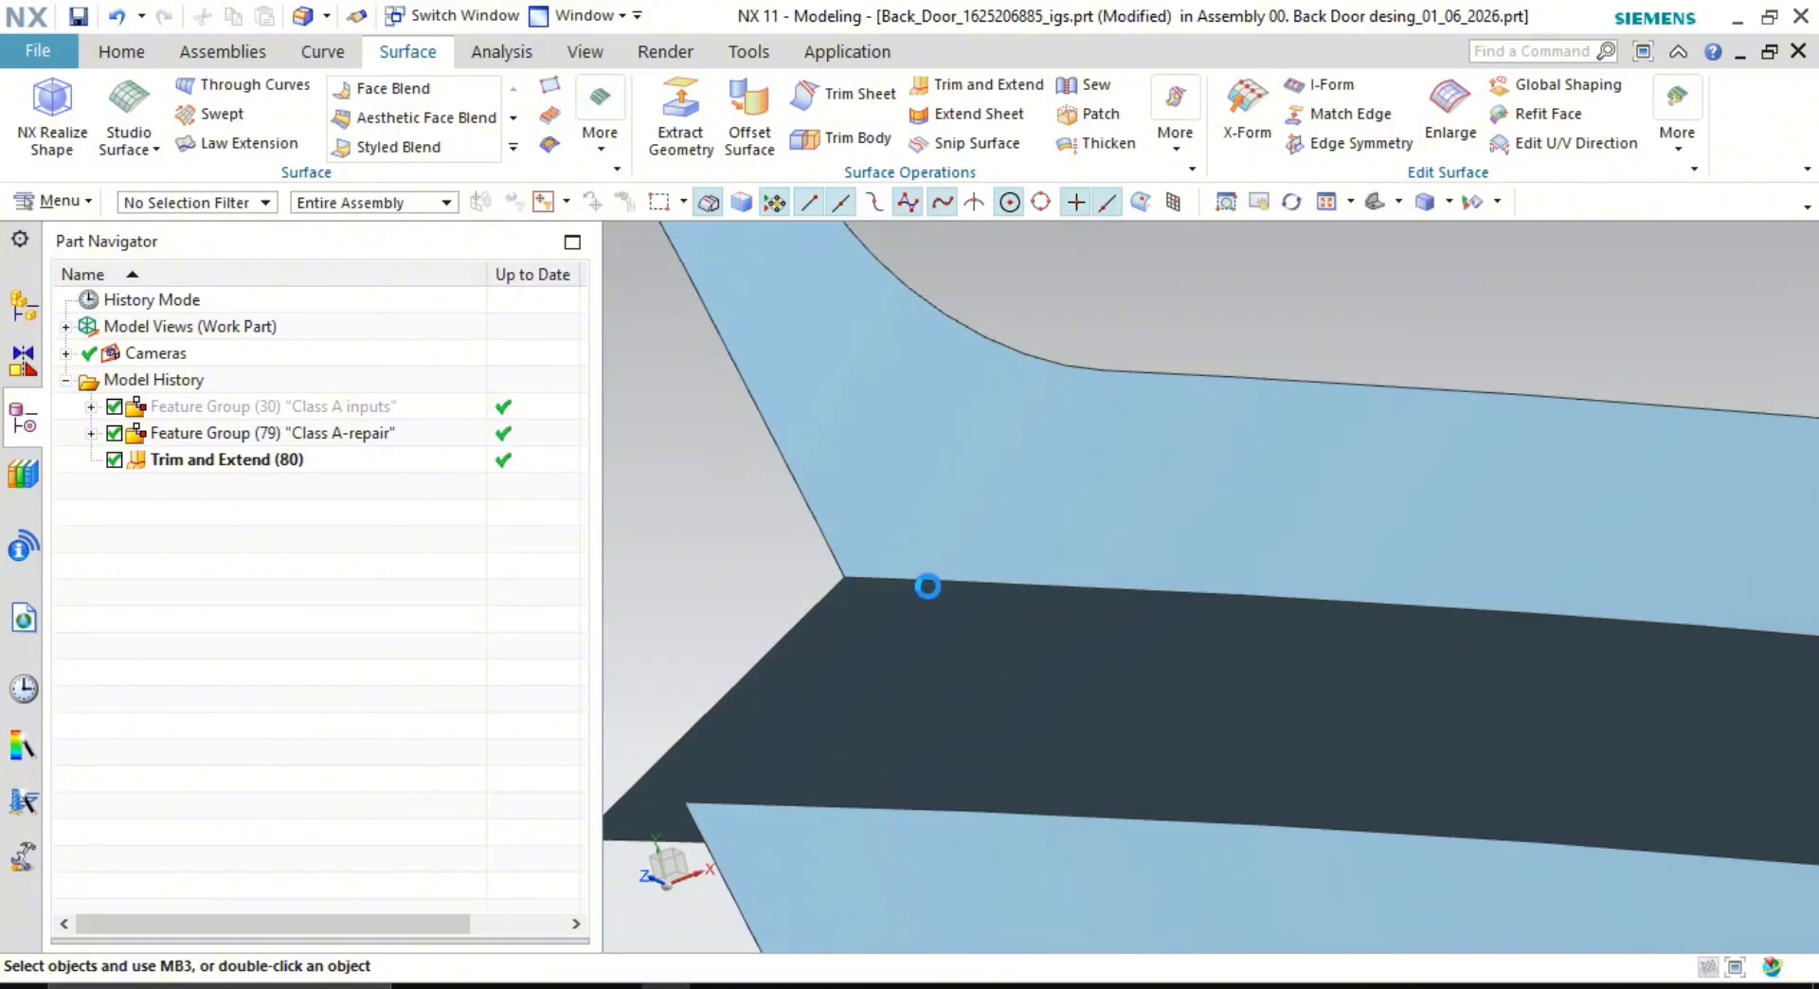
click(969, 578)
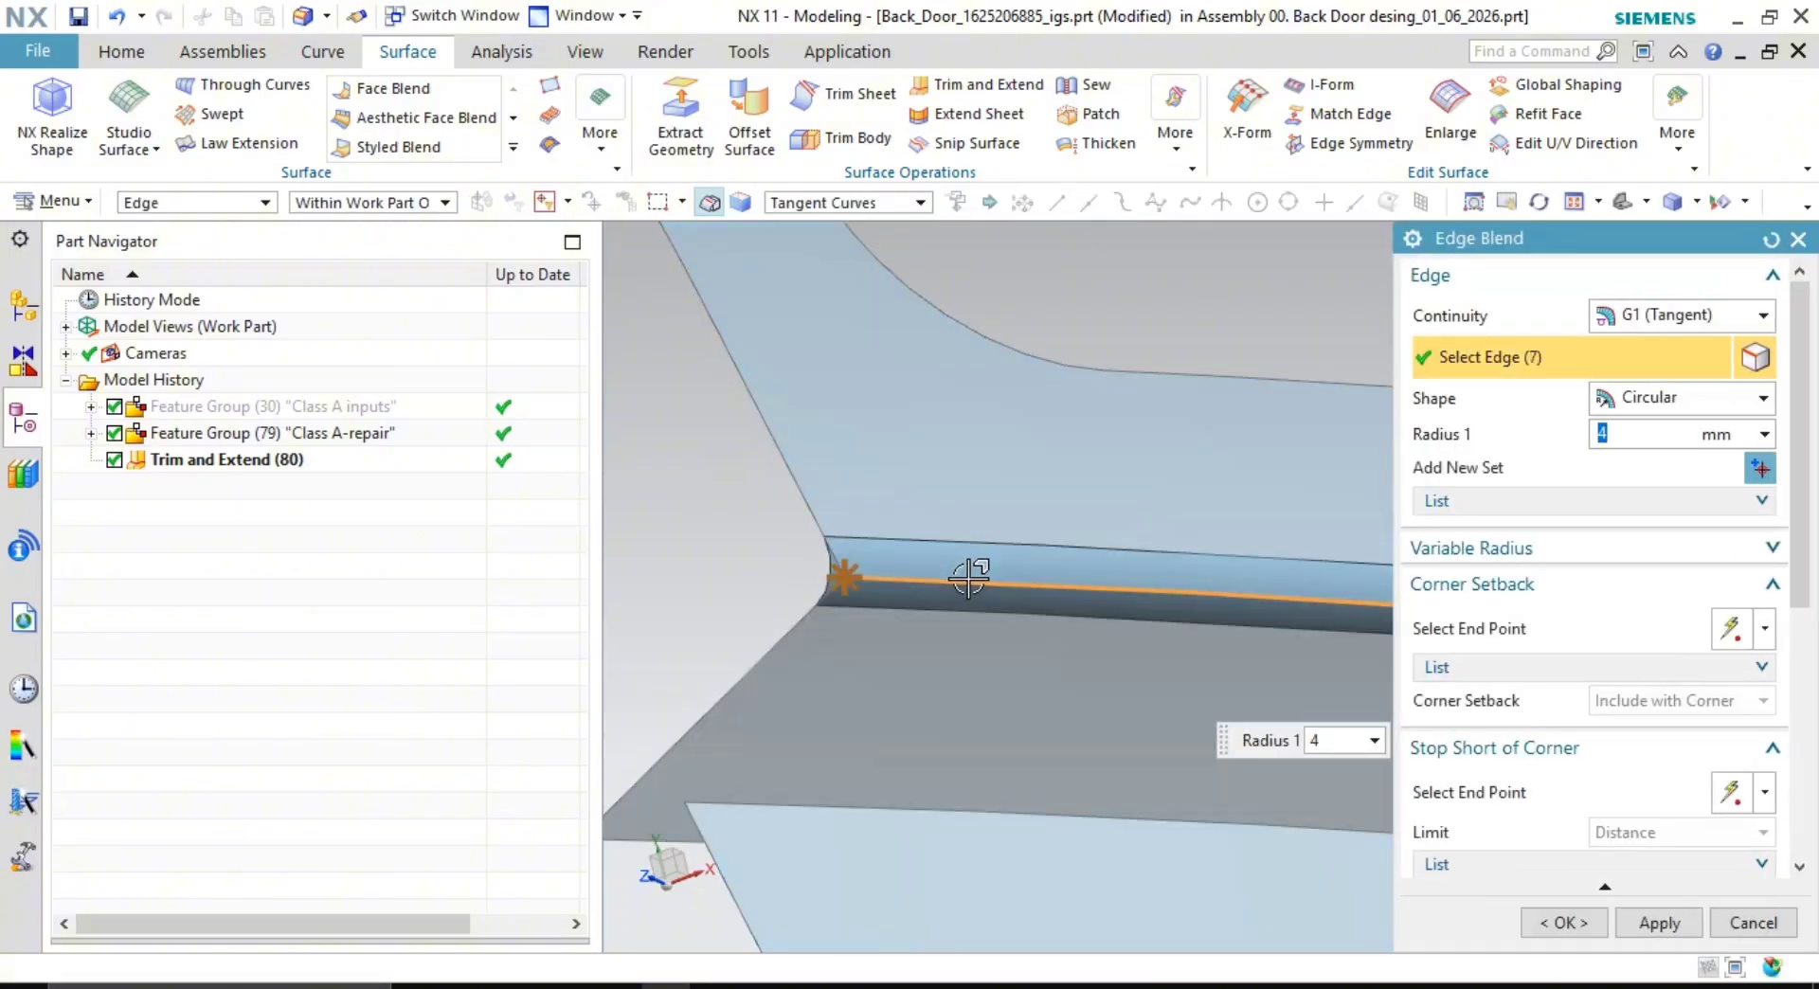
click(1563, 922)
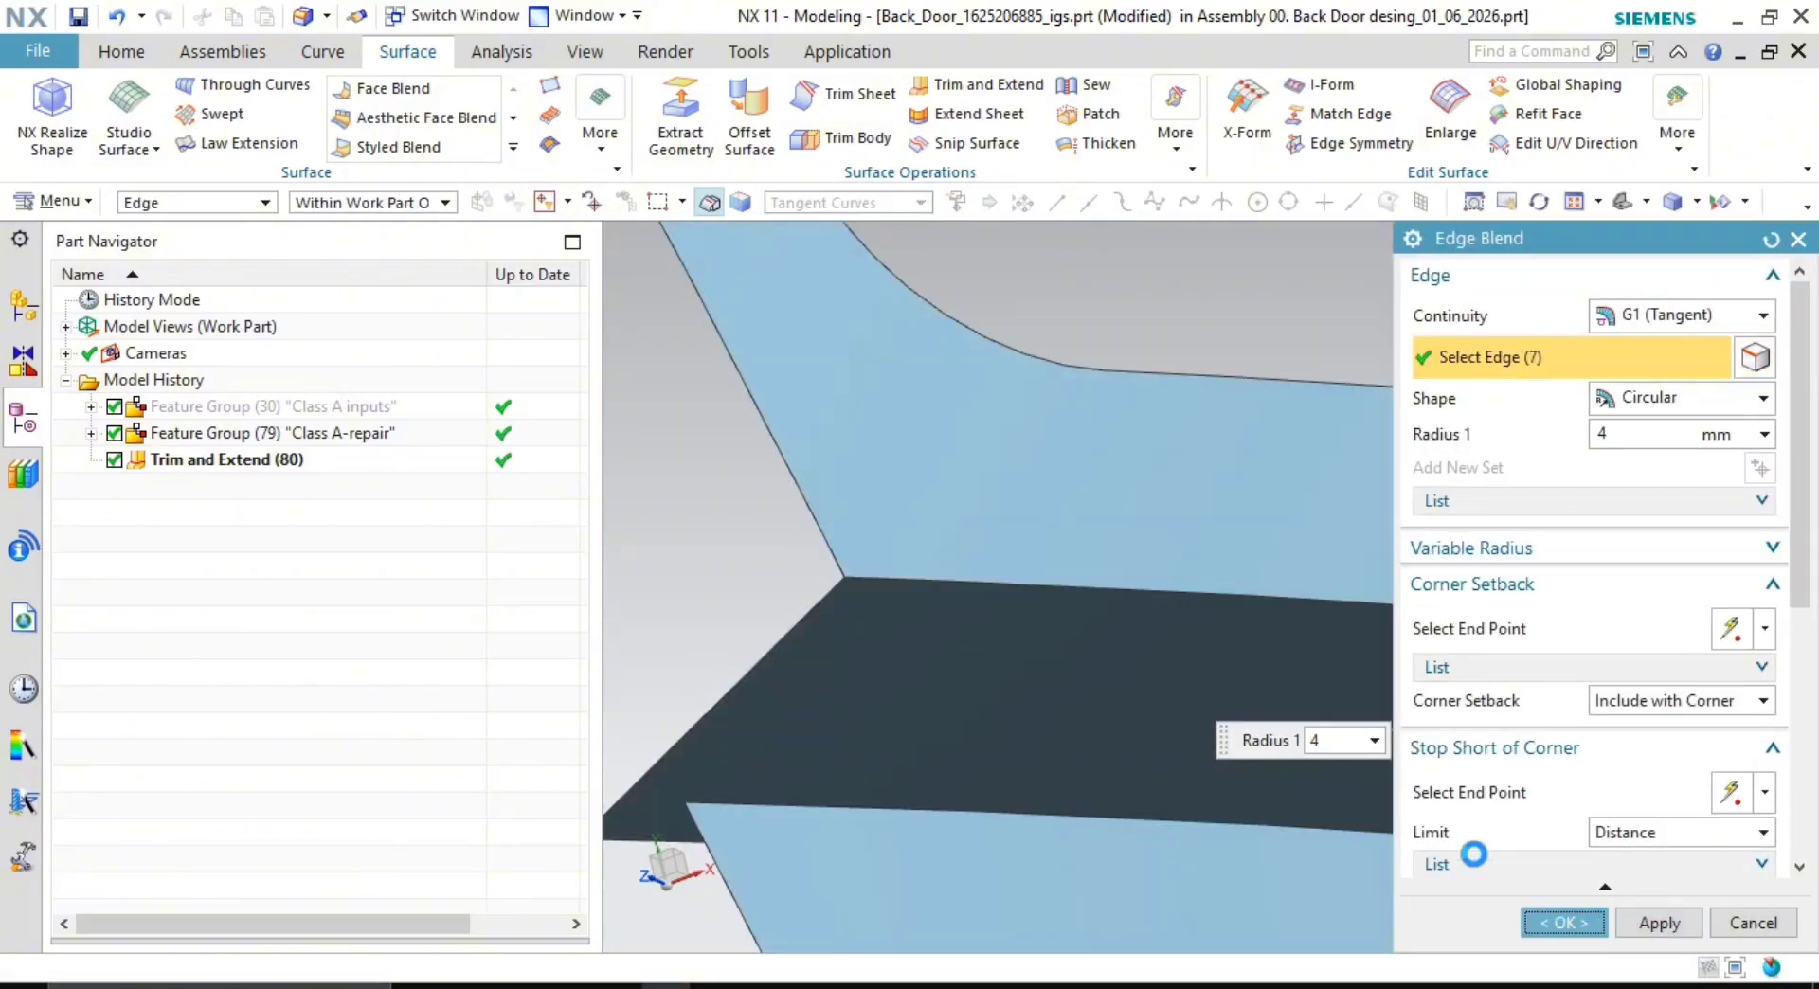
scroll(1107, 535, down, 5)
scroll(1108, 535, up, 5)
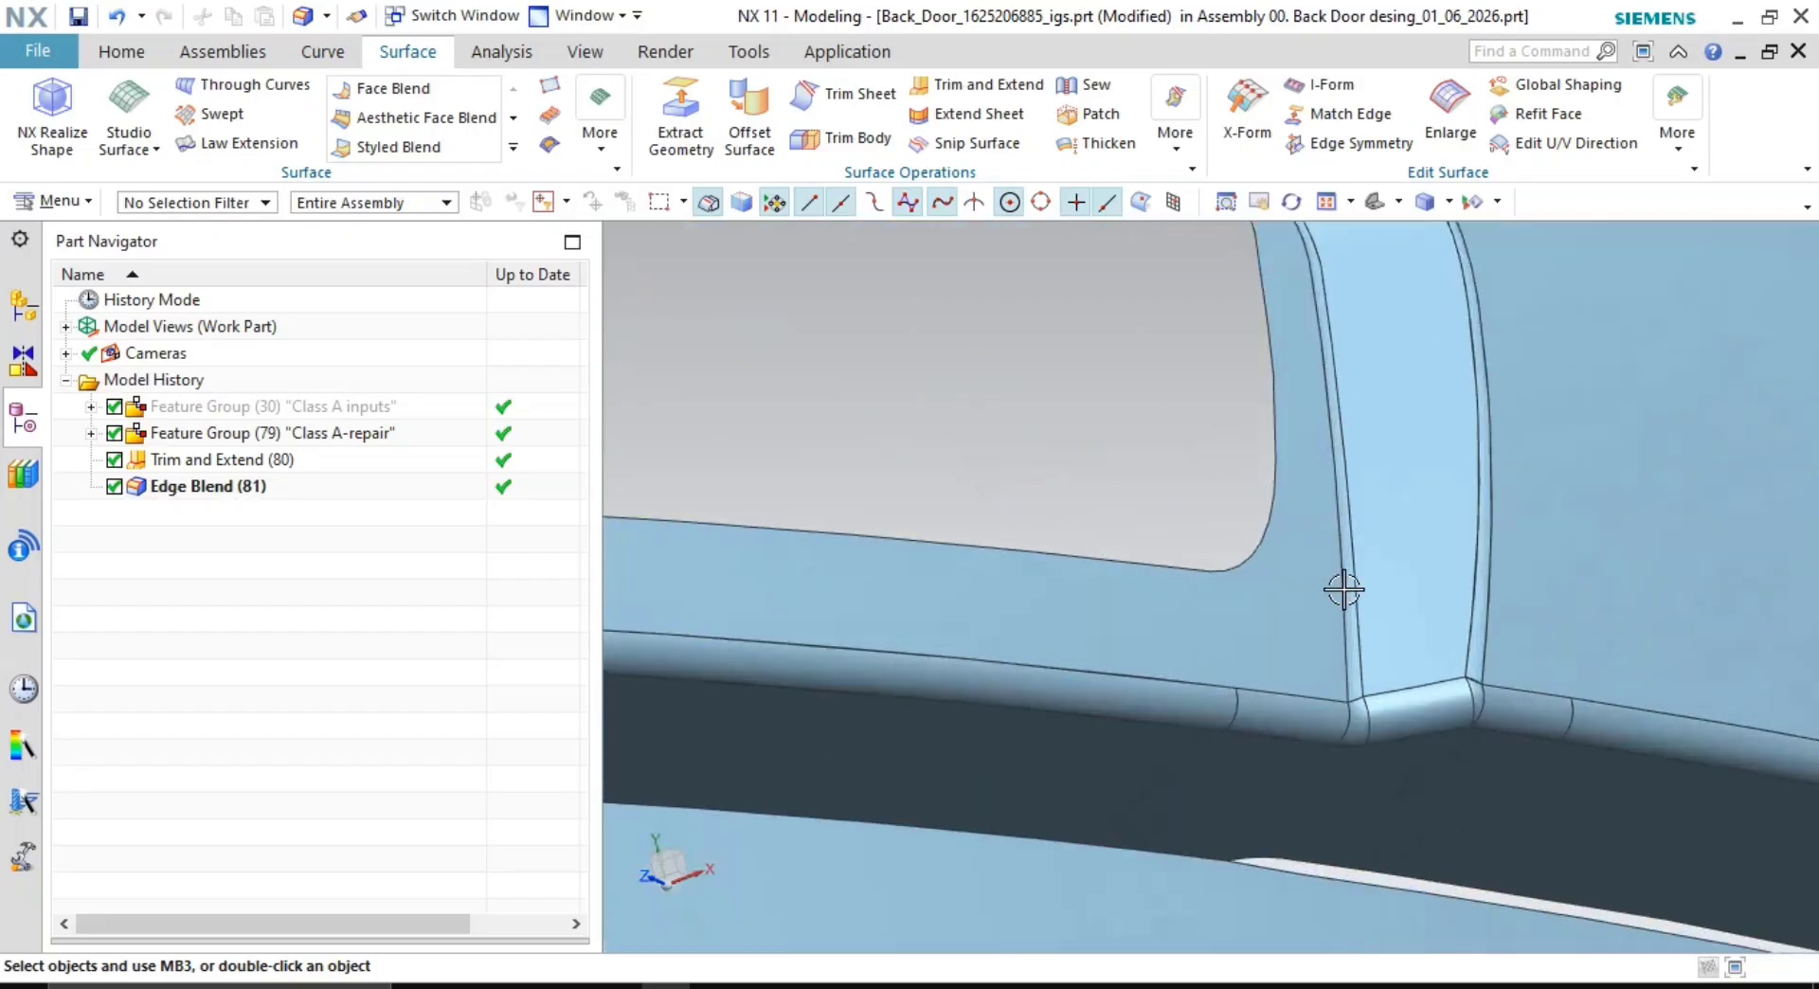
middle_drag(1339, 592, 1607, 413)
middle_drag(1152, 584, 1417, 492)
scroll(1159, 524, up, 3)
scroll(1158, 524, down, 3)
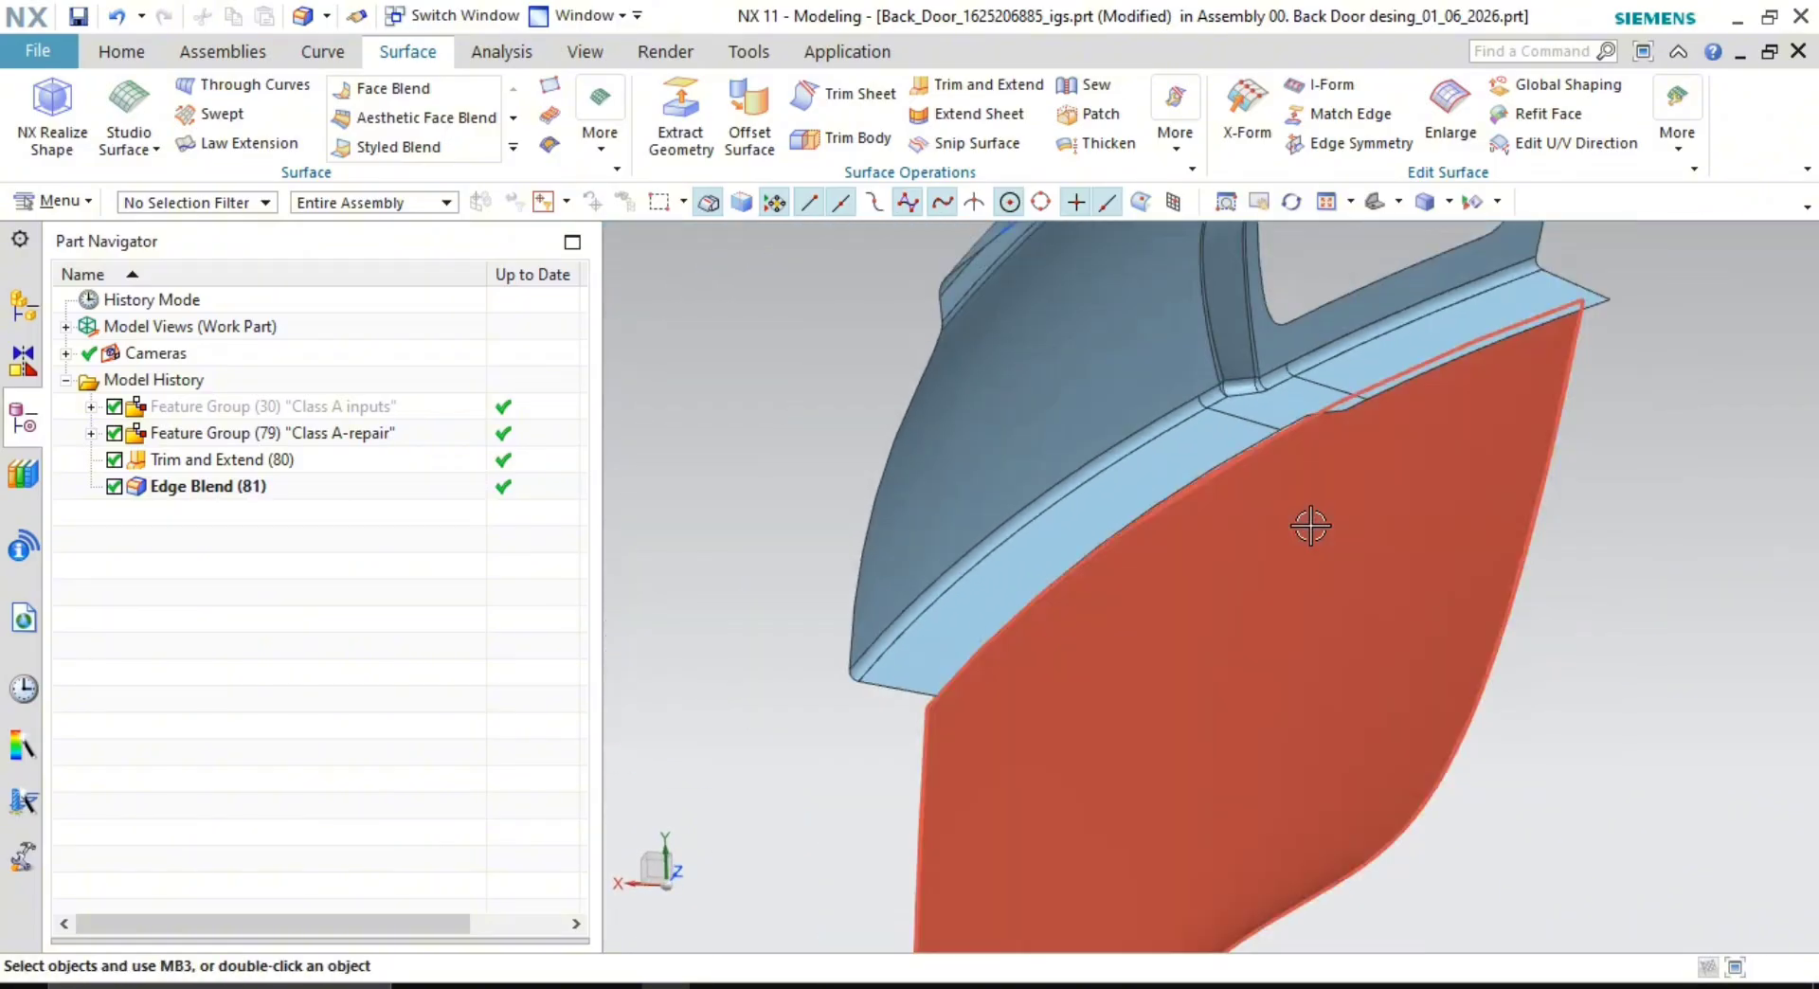
middle_drag(1311, 520, 1317, 486)
middle_drag(1336, 489, 1205, 551)
scroll(1215, 534, down, 1)
scroll(1327, 714, up, 4)
shift+middle_drag(1327, 715, 1329, 665)
scroll(1373, 606, down, 3)
scroll(1193, 611, up, 1)
middle_drag(1152, 615, 1411, 696)
scroll(1193, 632, down, 1)
scroll(1294, 589, down, 3)
scroll(1294, 590, up, 5)
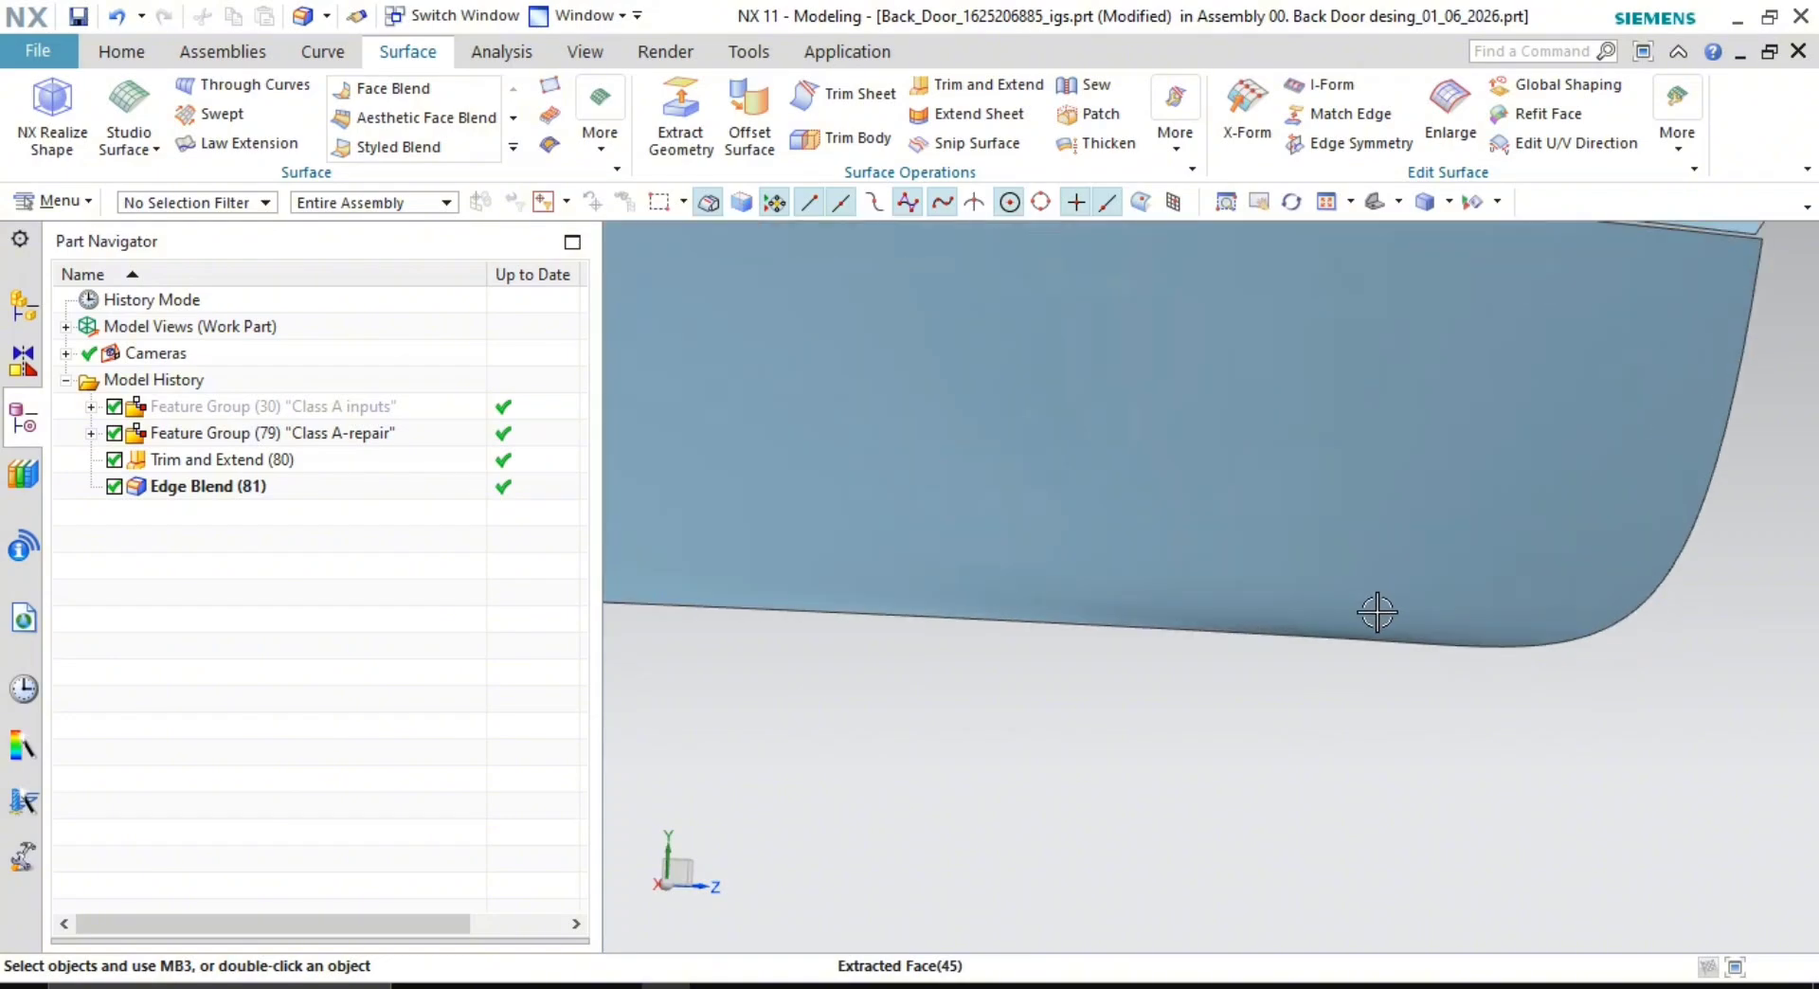
shift+middle_drag(1372, 613, 1291, 481)
shift+middle_drag(1293, 649, 1222, 142)
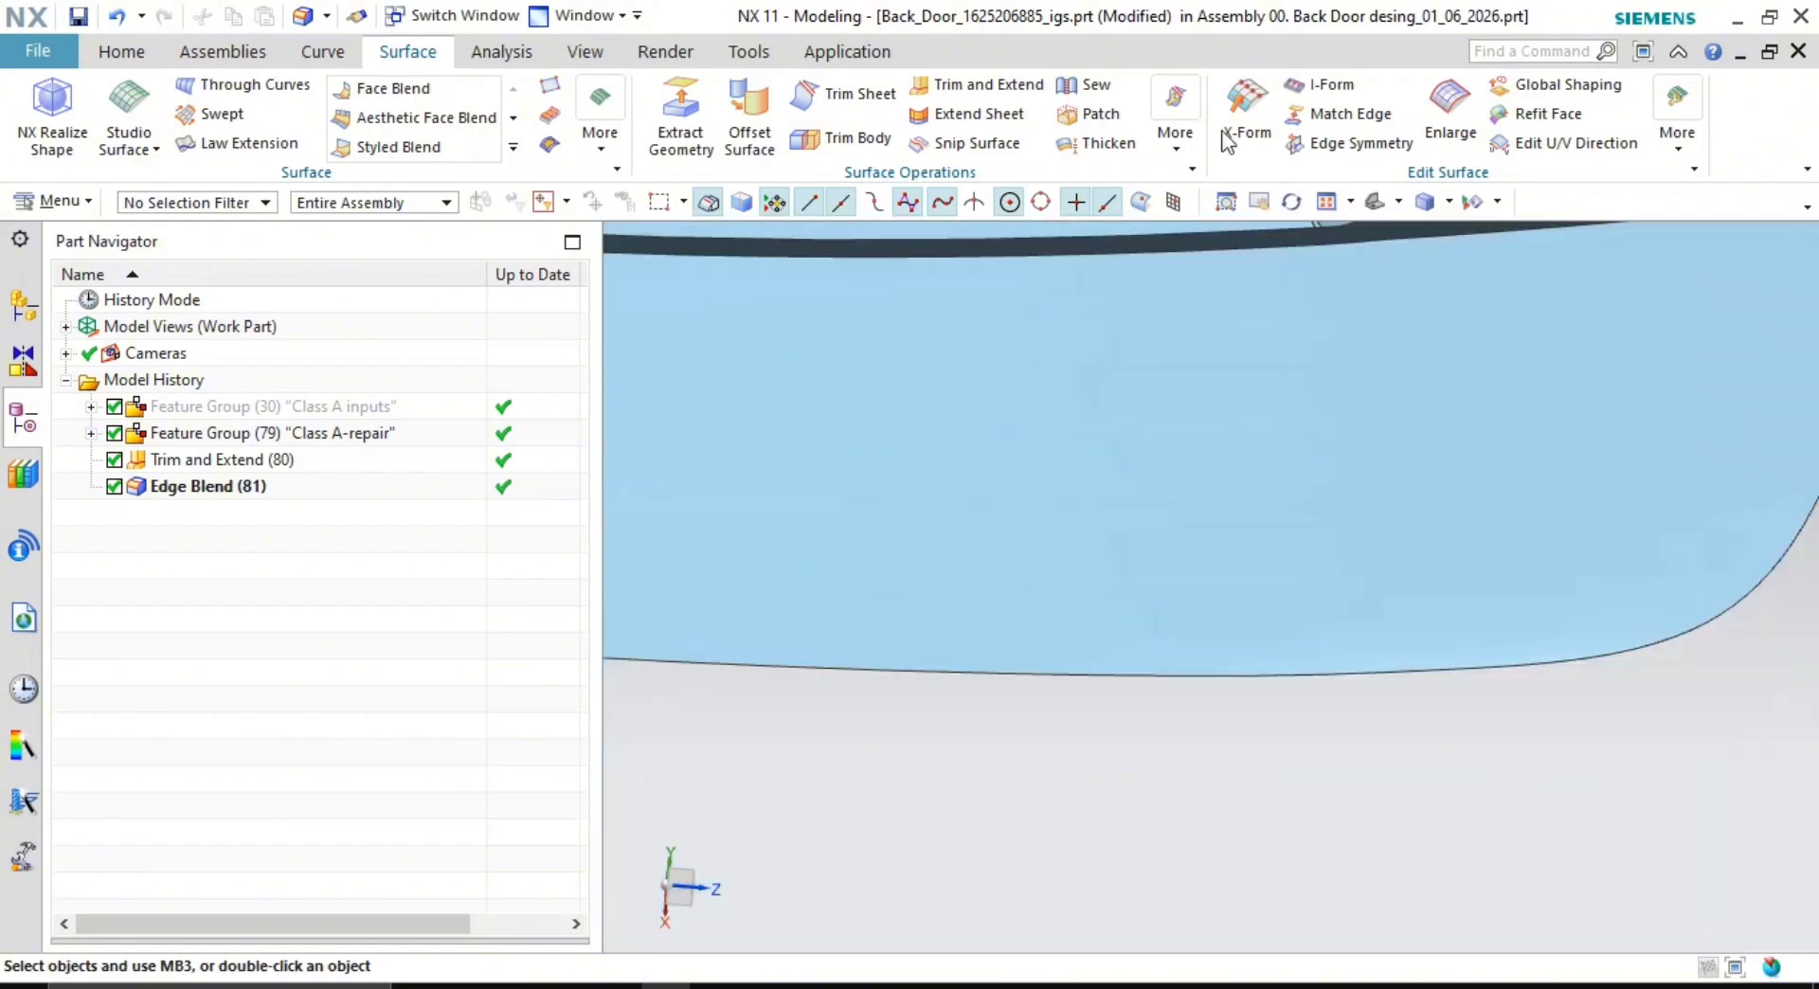
scroll(1348, 604, down, 4)
middle_drag(1254, 543, 1256, 598)
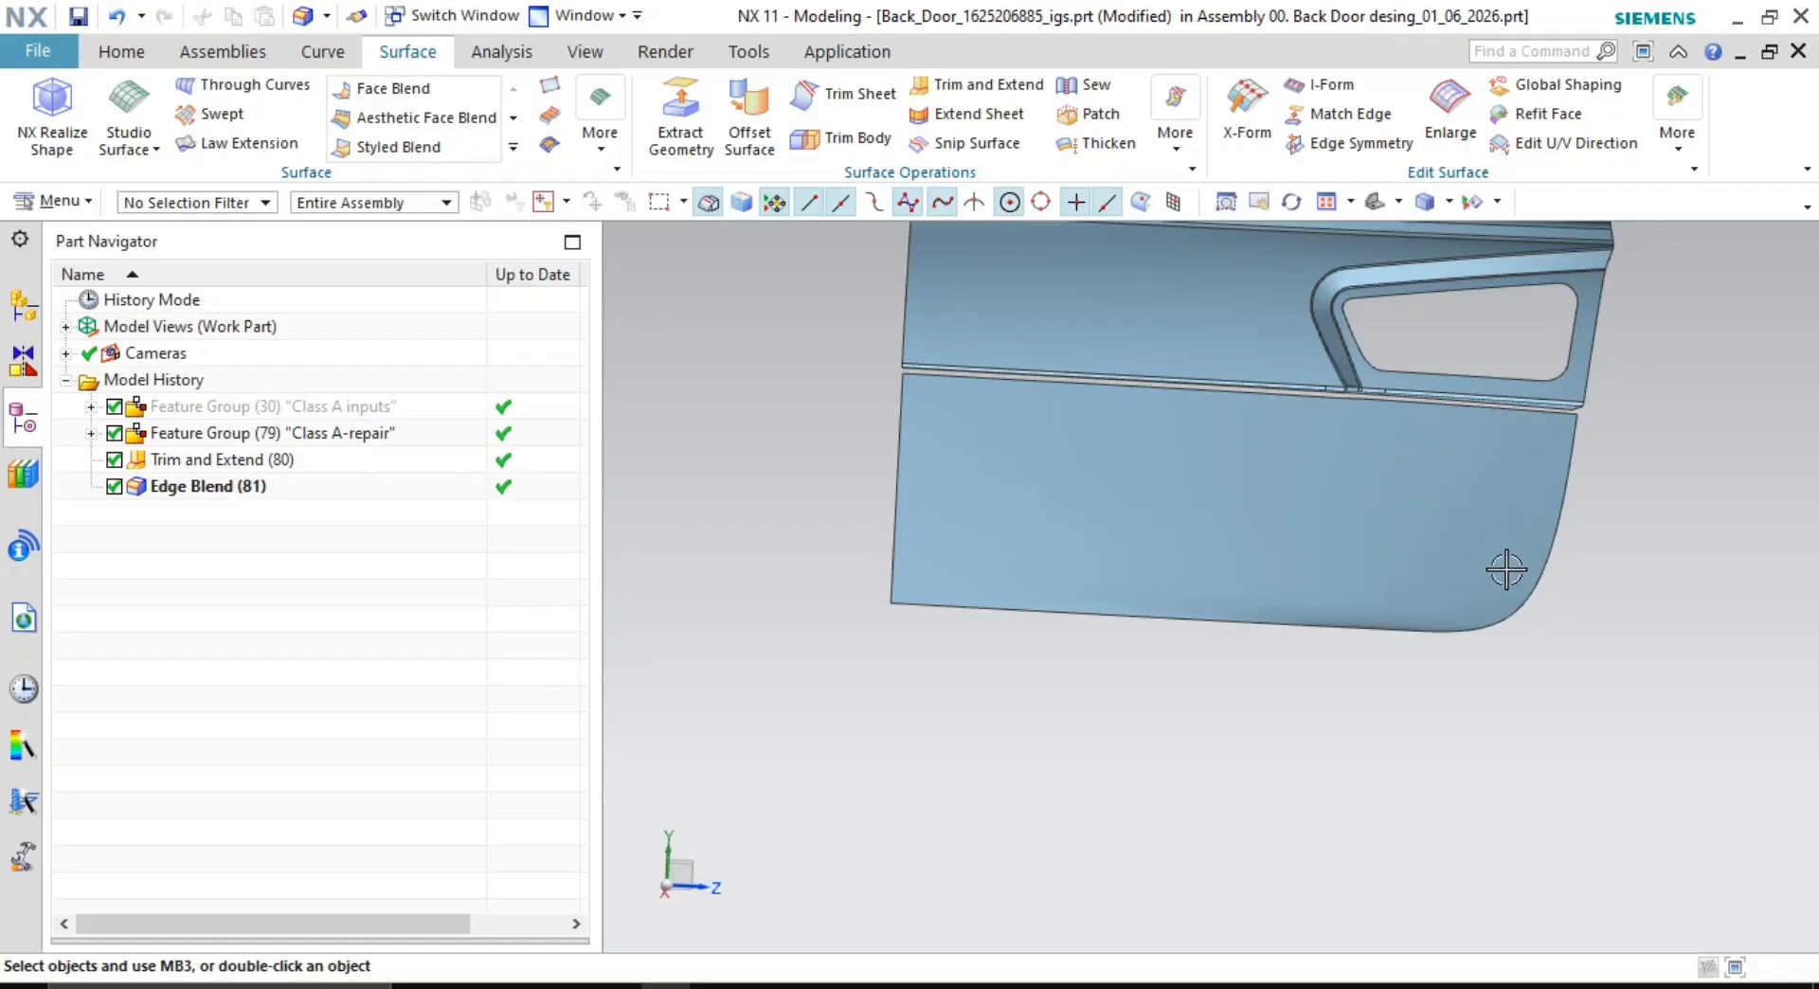
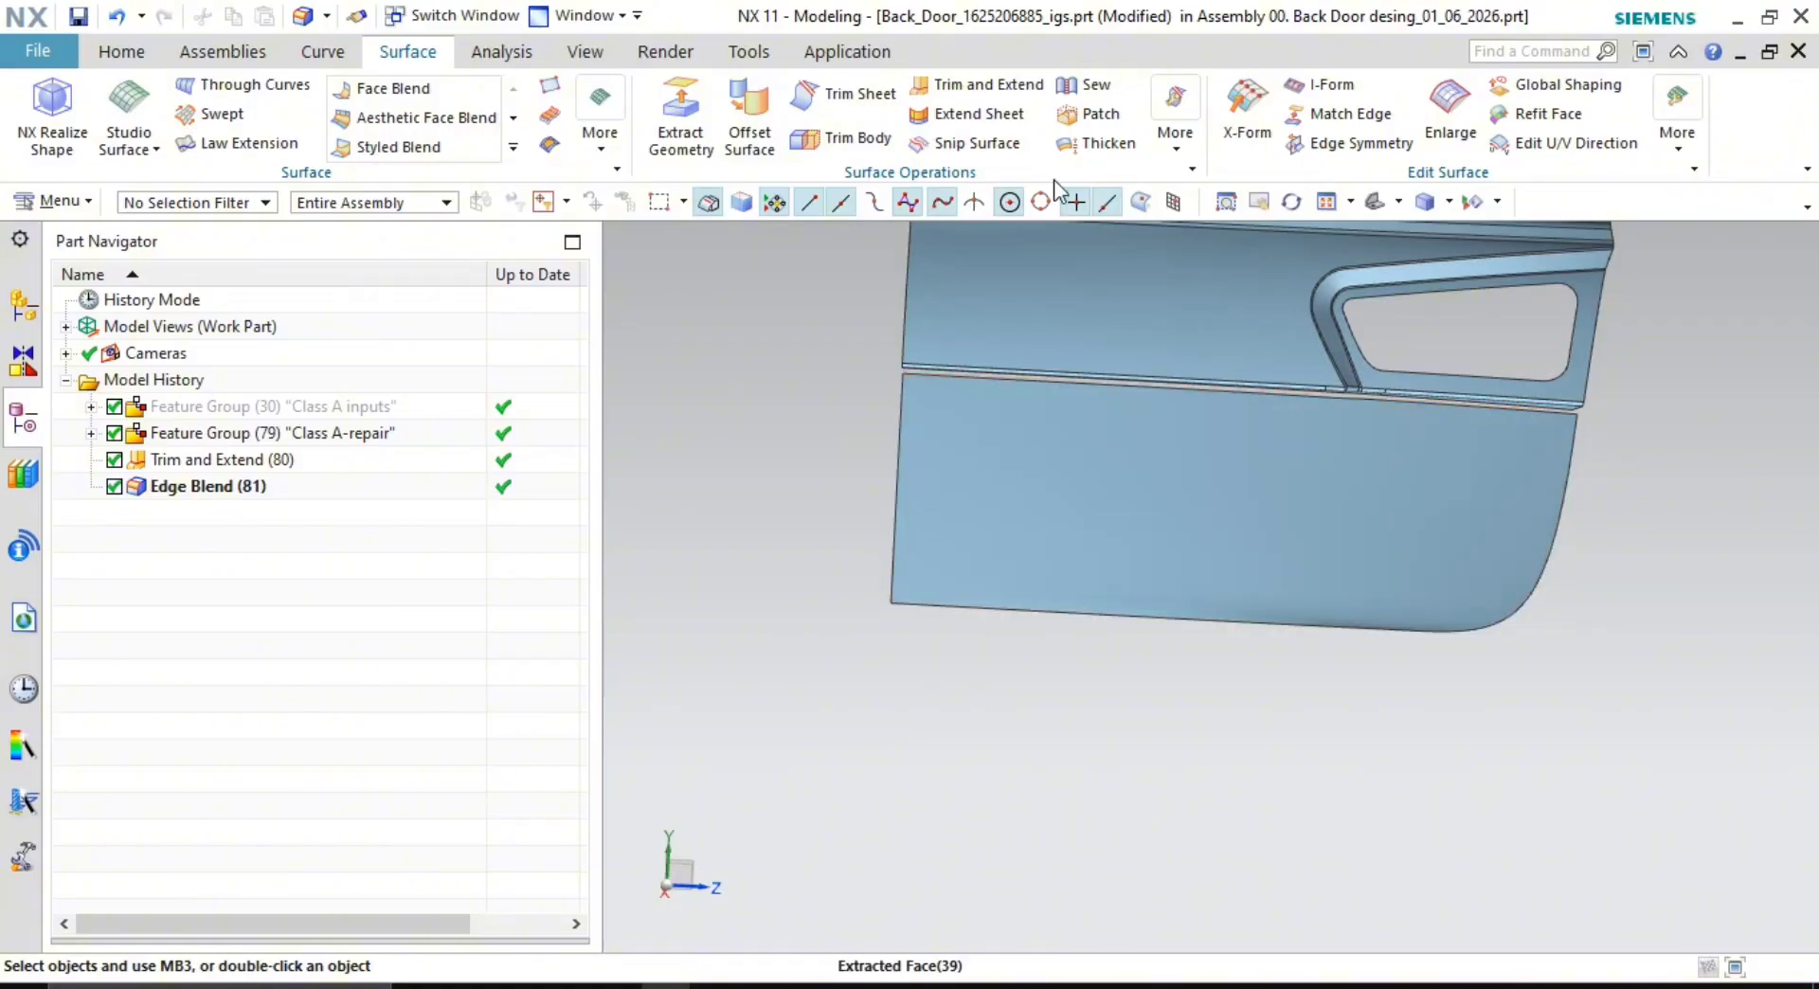
- Frame the lower door panel in view and bring up the Curve commands
mouse_move(1309, 498)
middle_down()
mouse_move(1340, 503)
mouse_move(1307, 499)
middle_up()
scroll(1653, 602, up, 3)
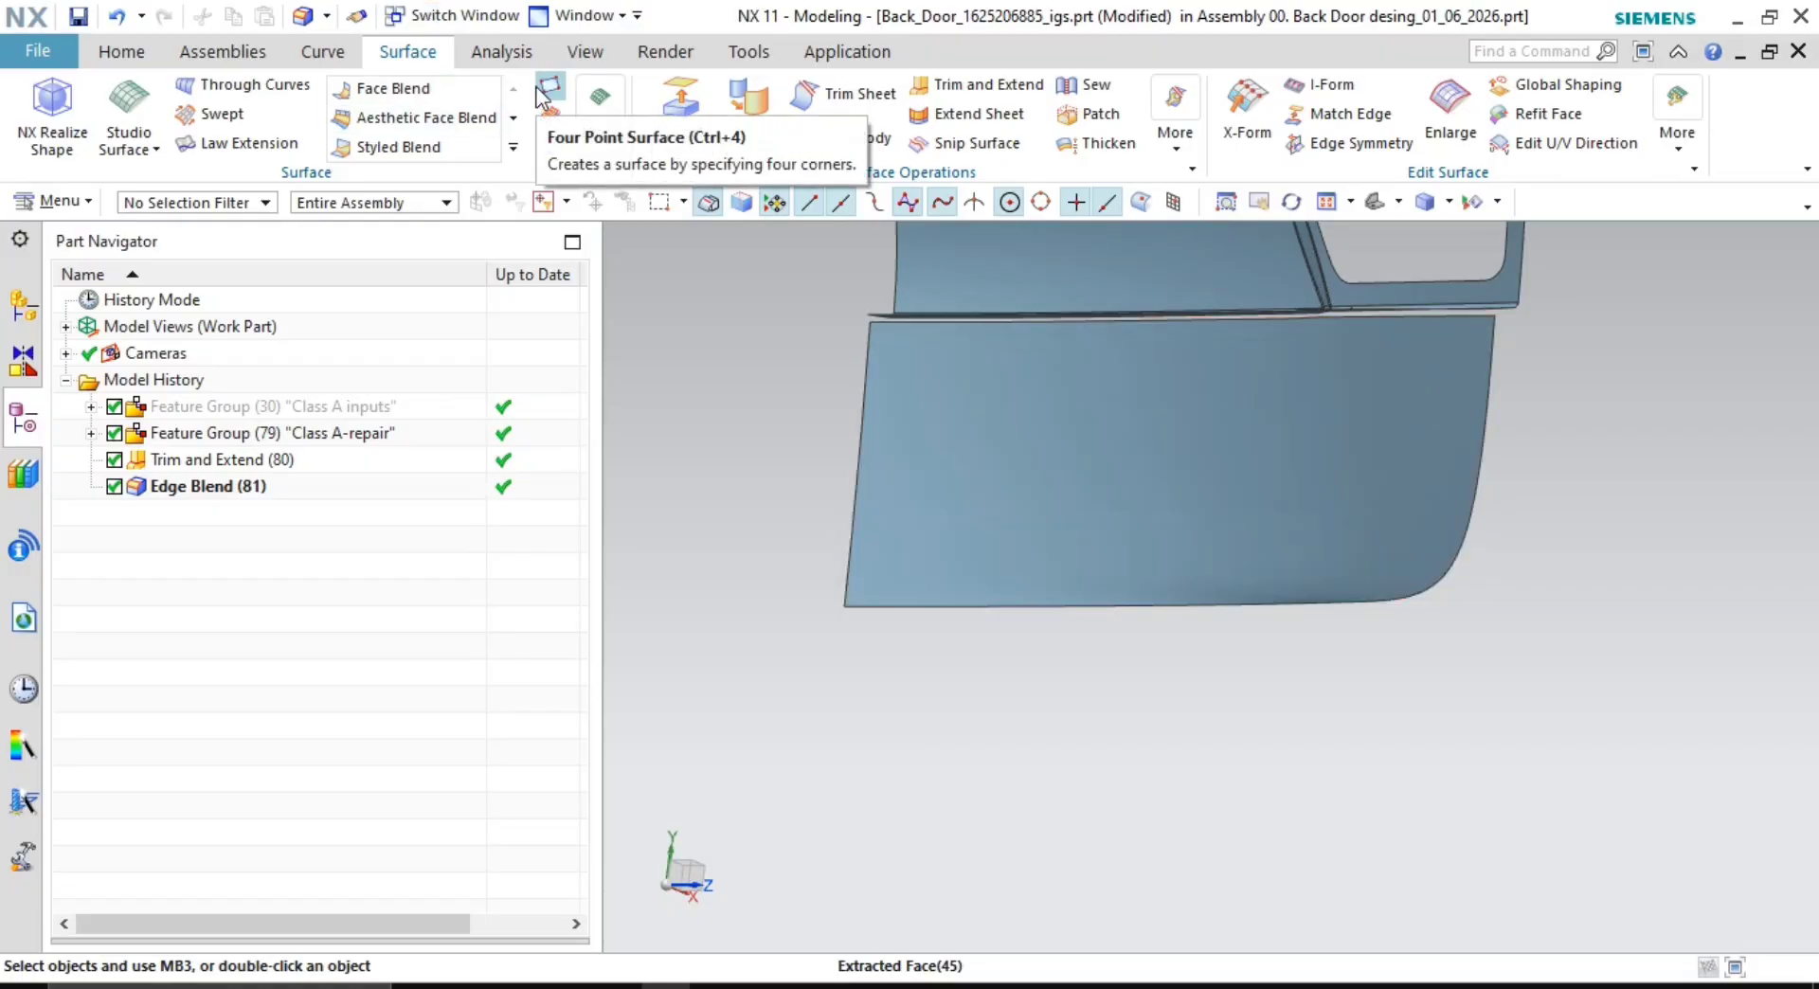
click(610, 140)
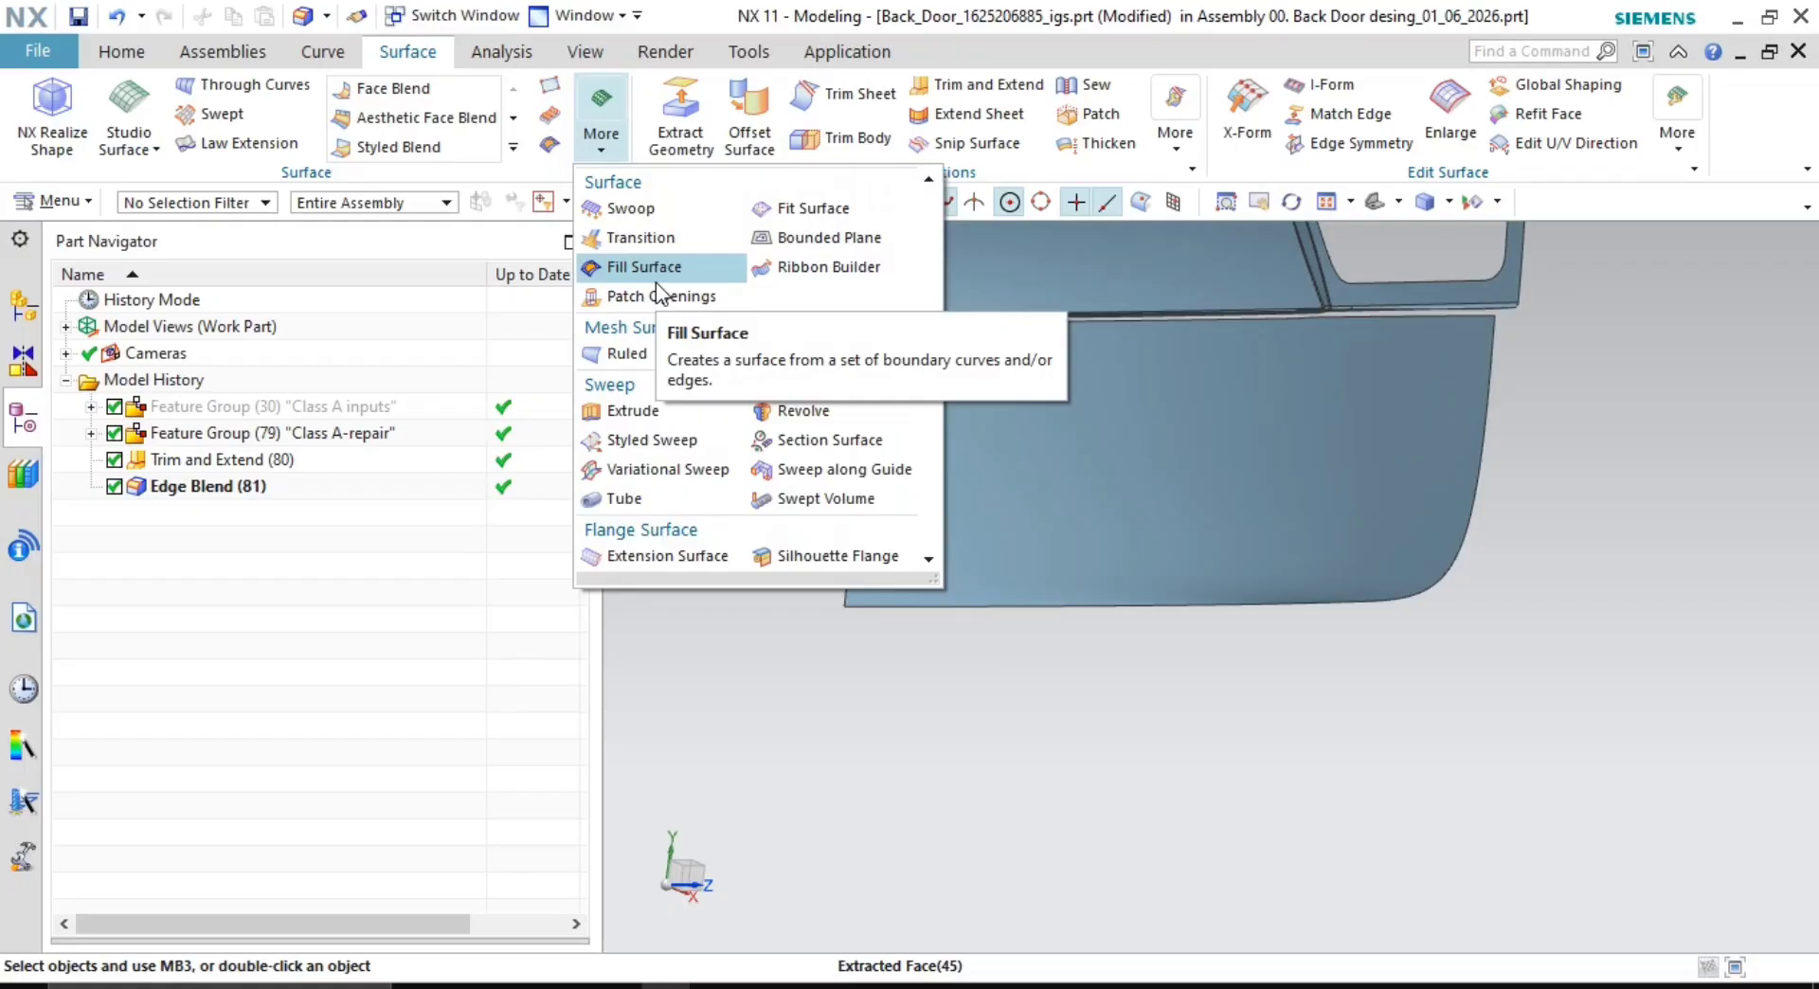
click(1678, 411)
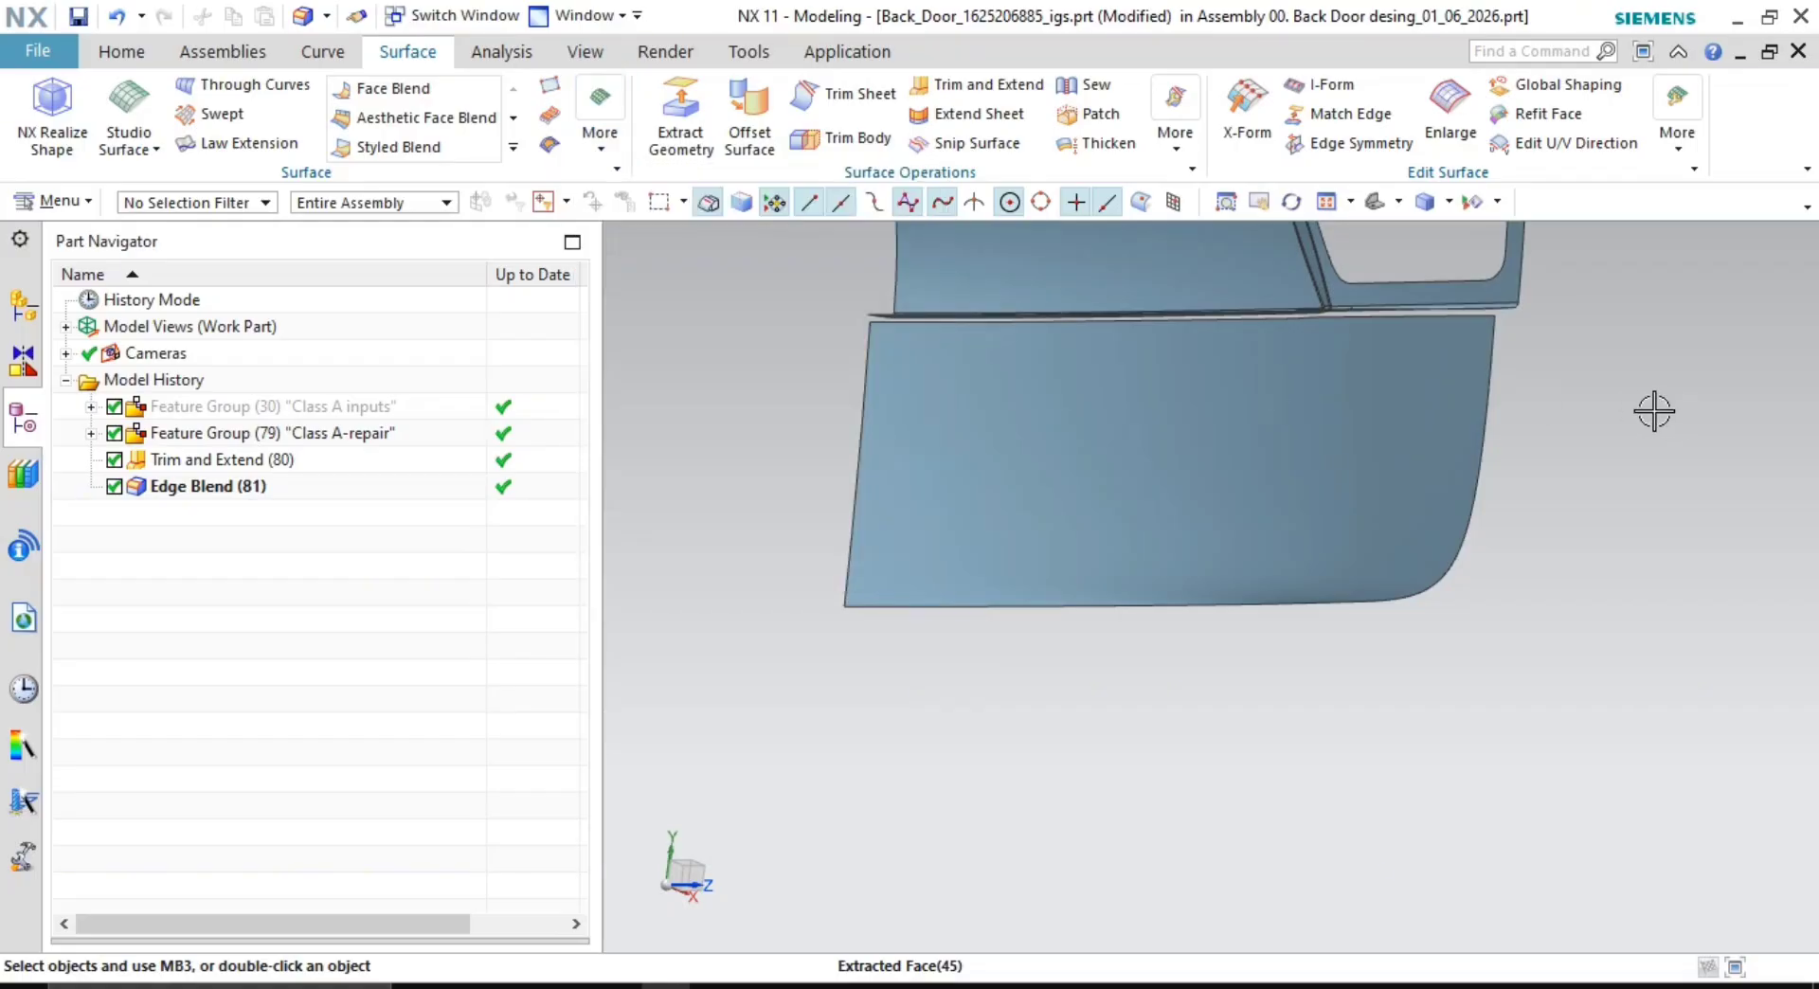
click(324, 52)
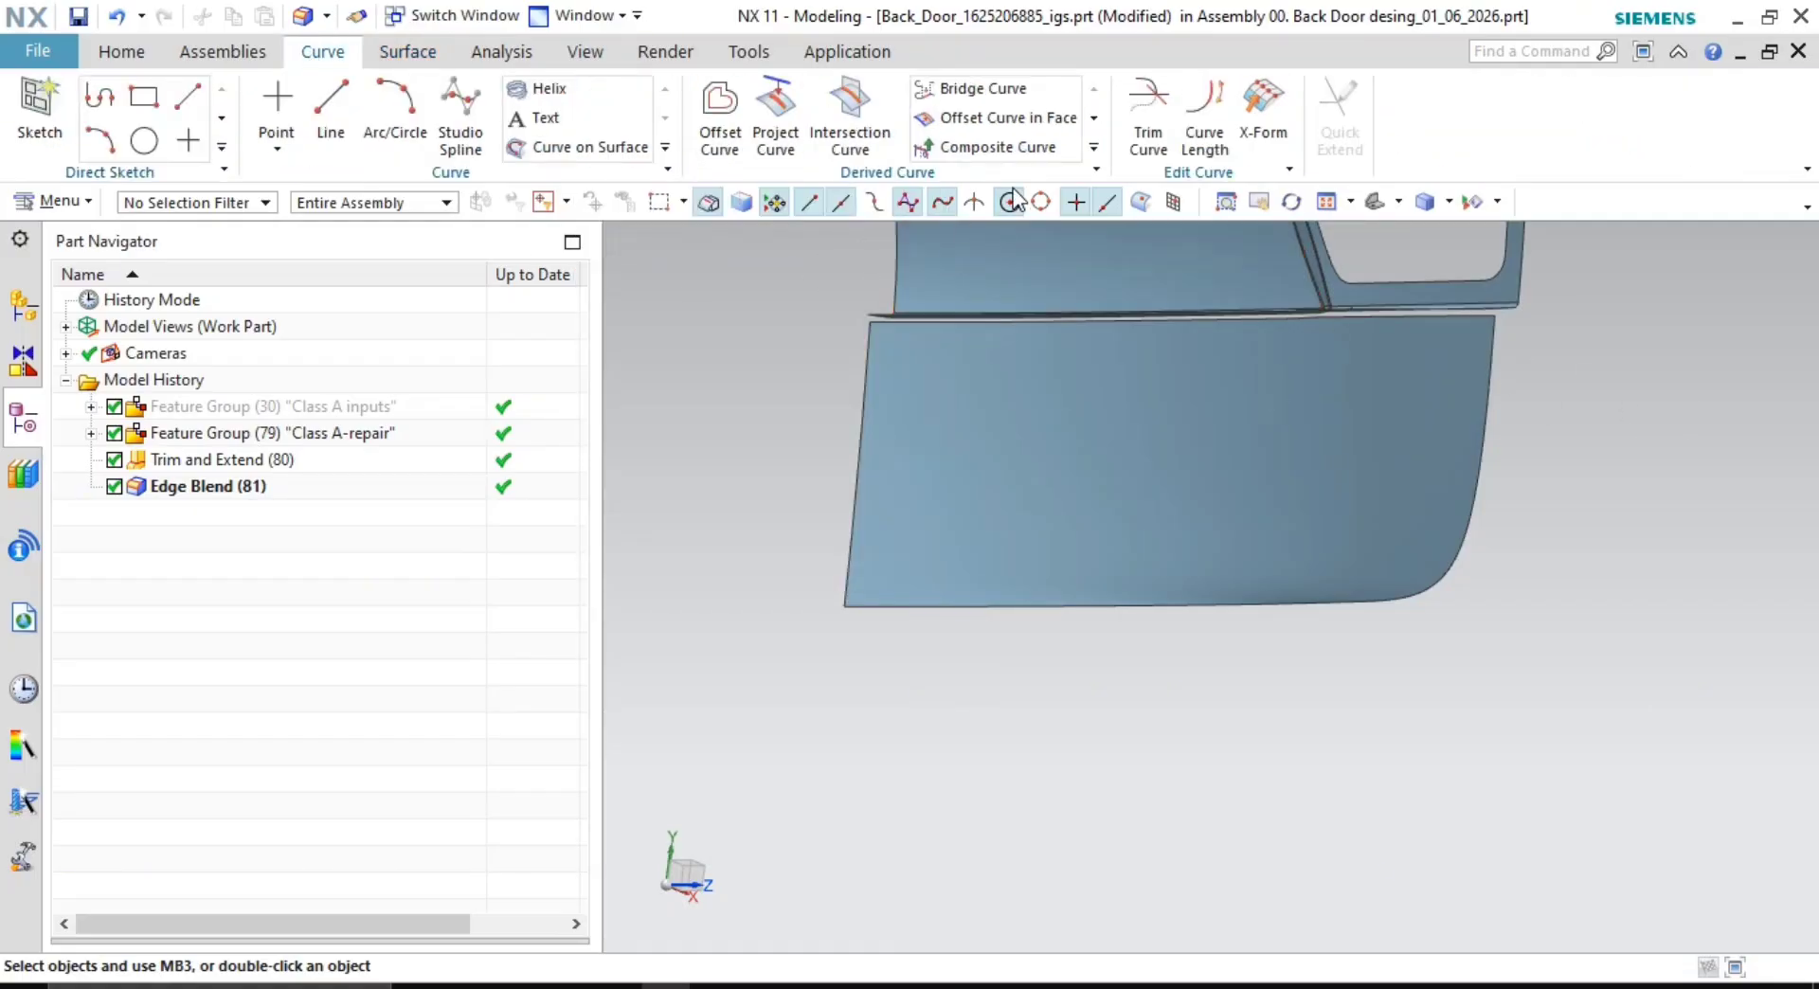
- Copy the lower panel's eight connected boundary edges into a Composite Curve
click(996, 142)
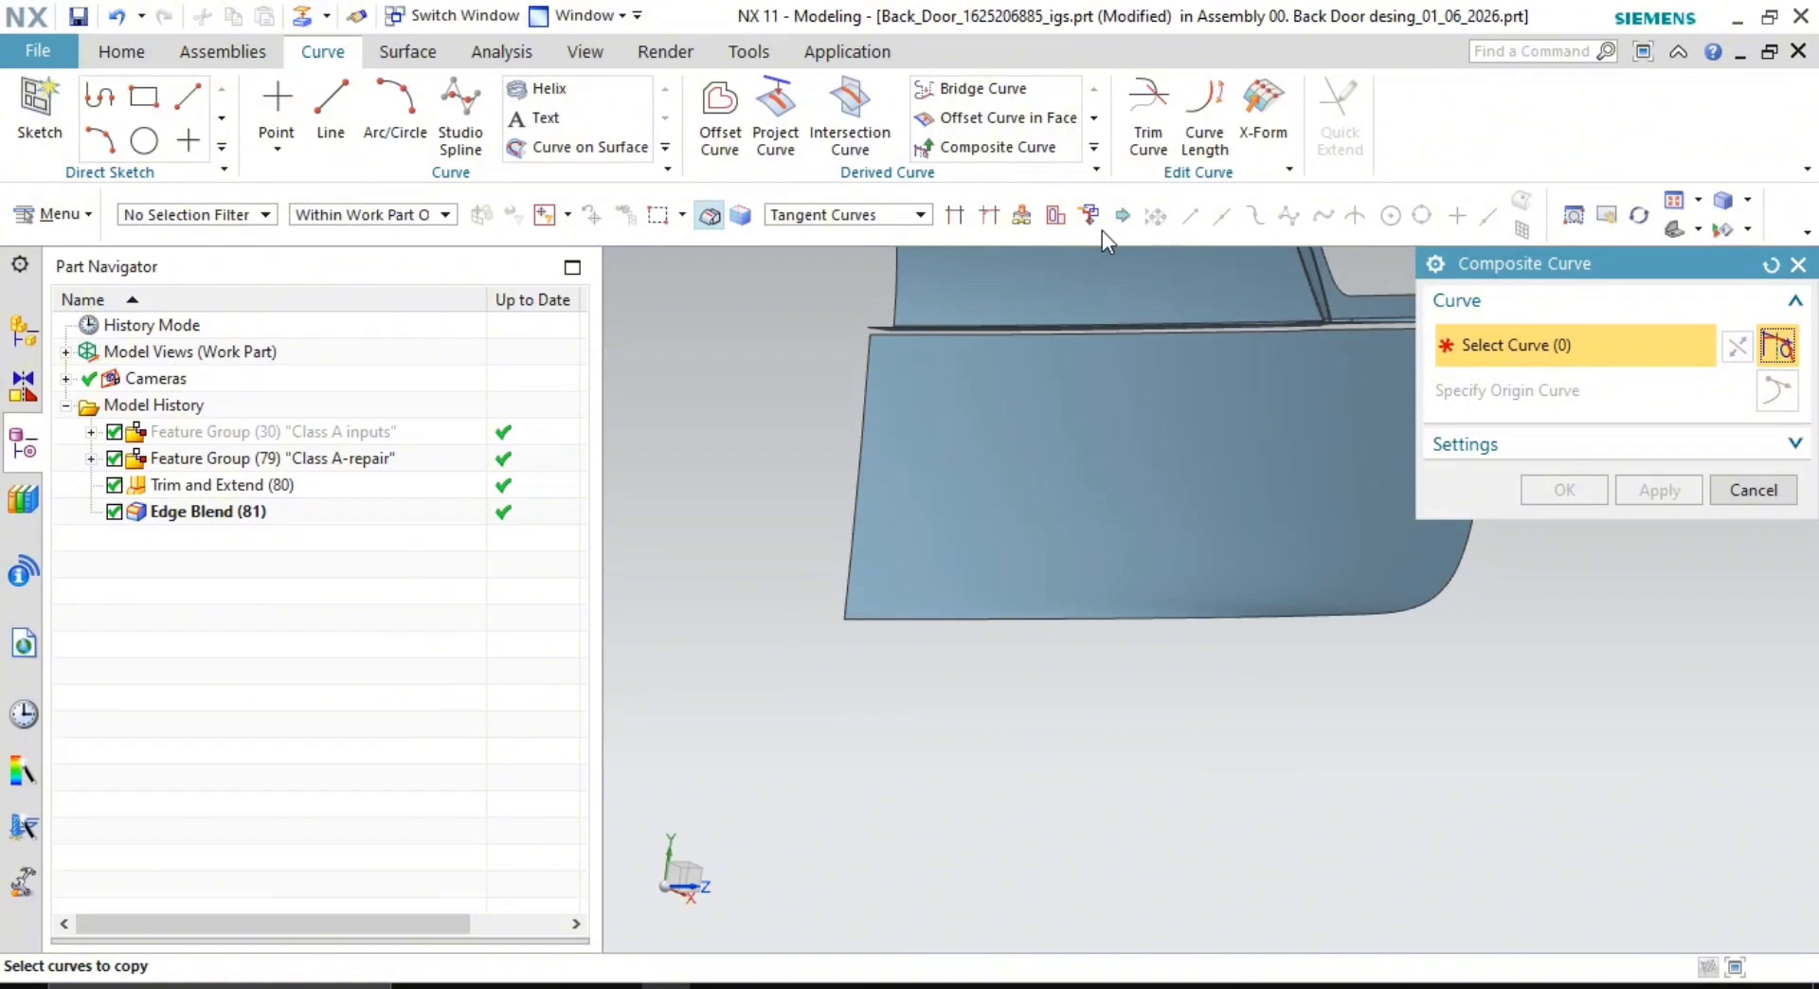
click(872, 217)
click(834, 261)
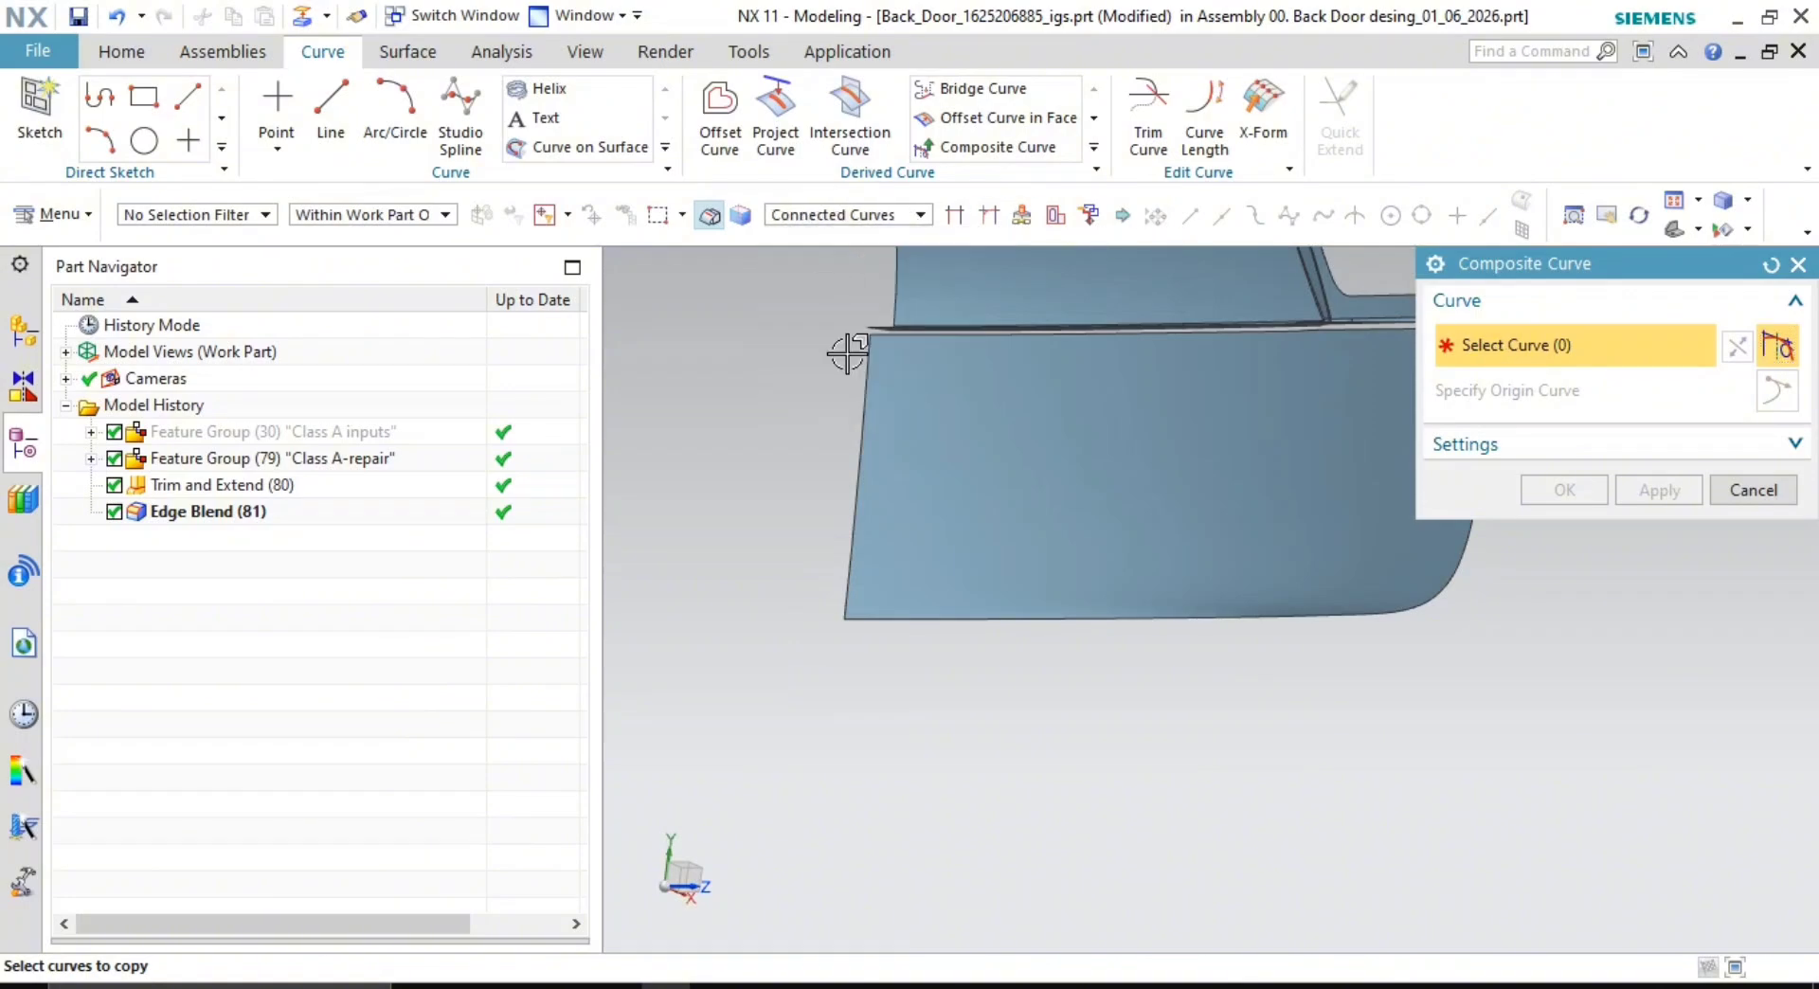
click(850, 543)
shift+middle_drag(1497, 639, 1358, 711)
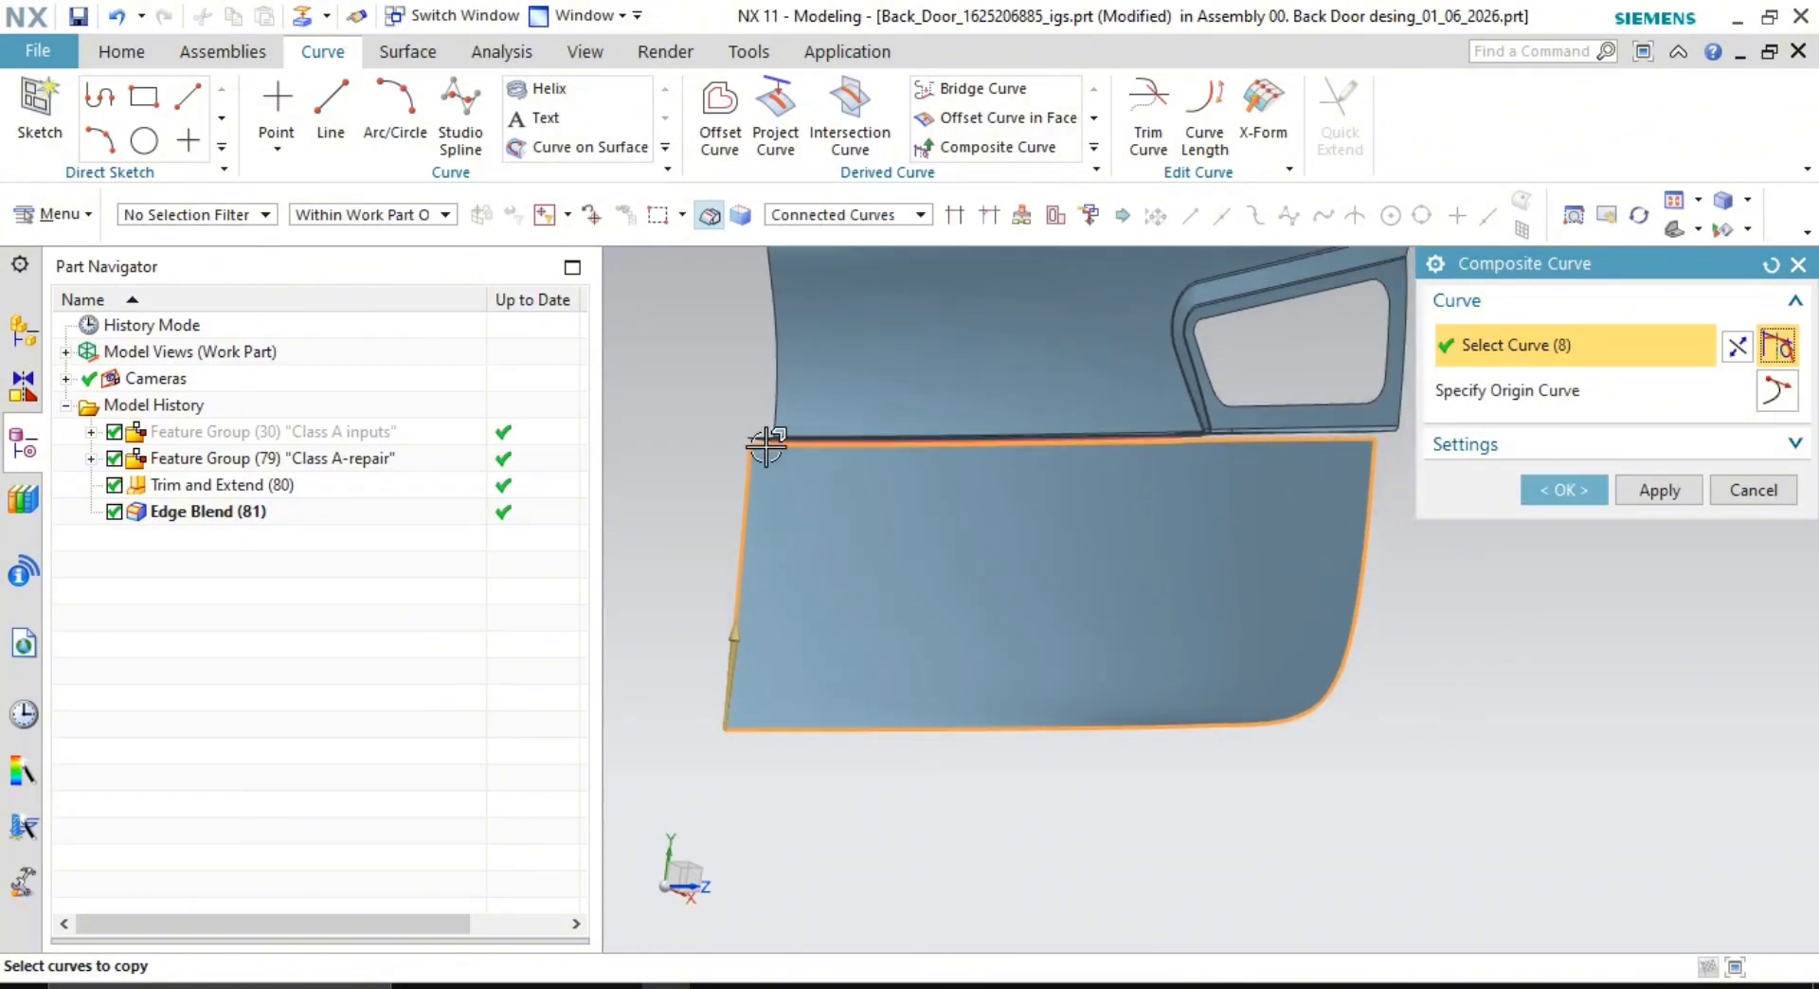
click(1565, 489)
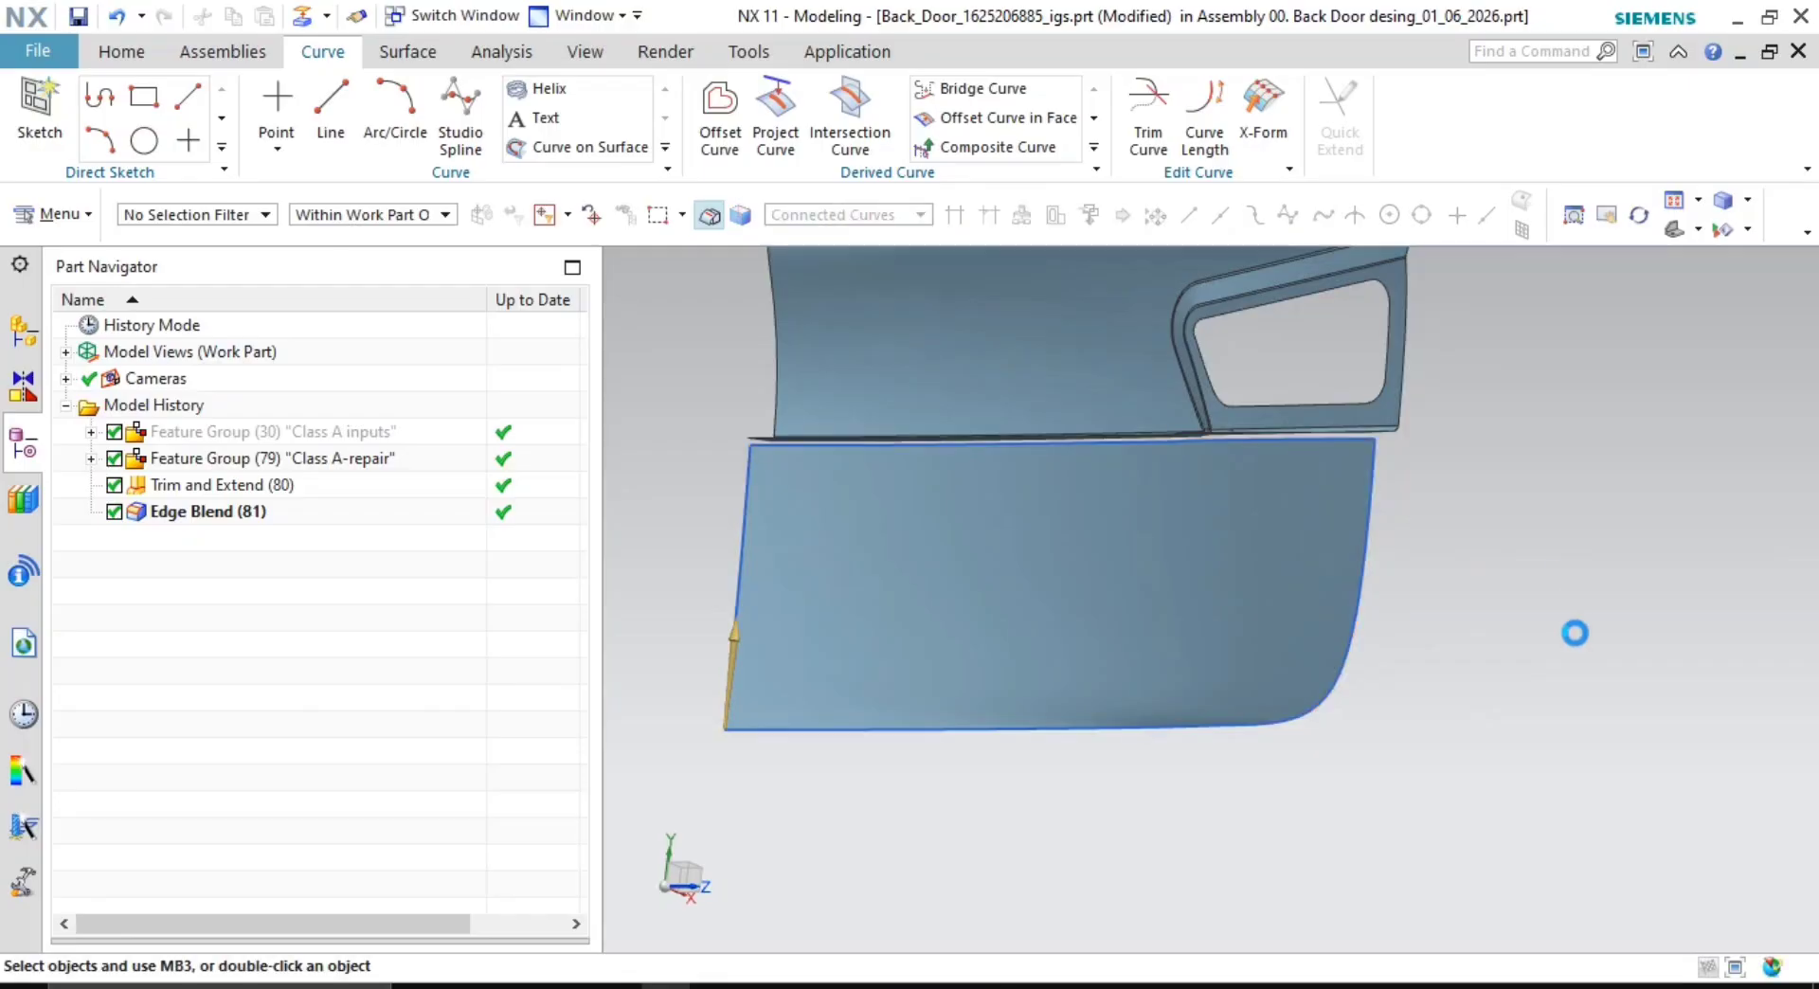
click(190, 512)
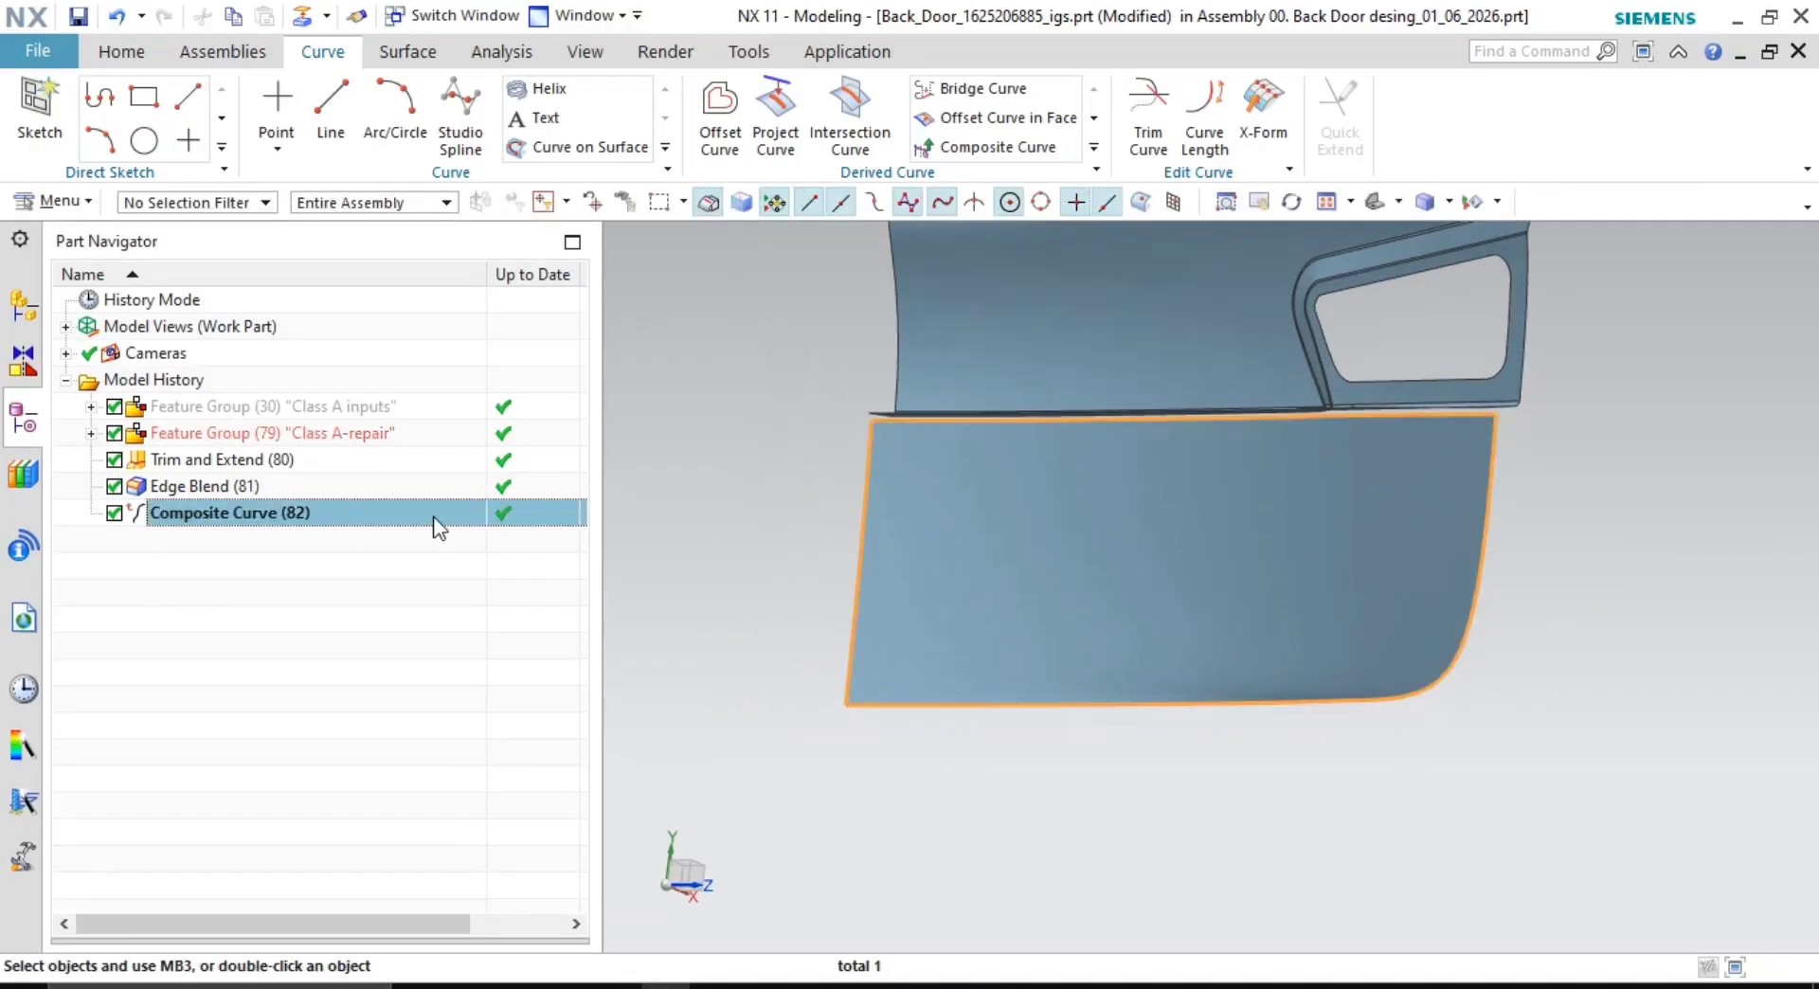
- Build a Fill Surface across the lower door panel from the eight boundary curves
click(387, 55)
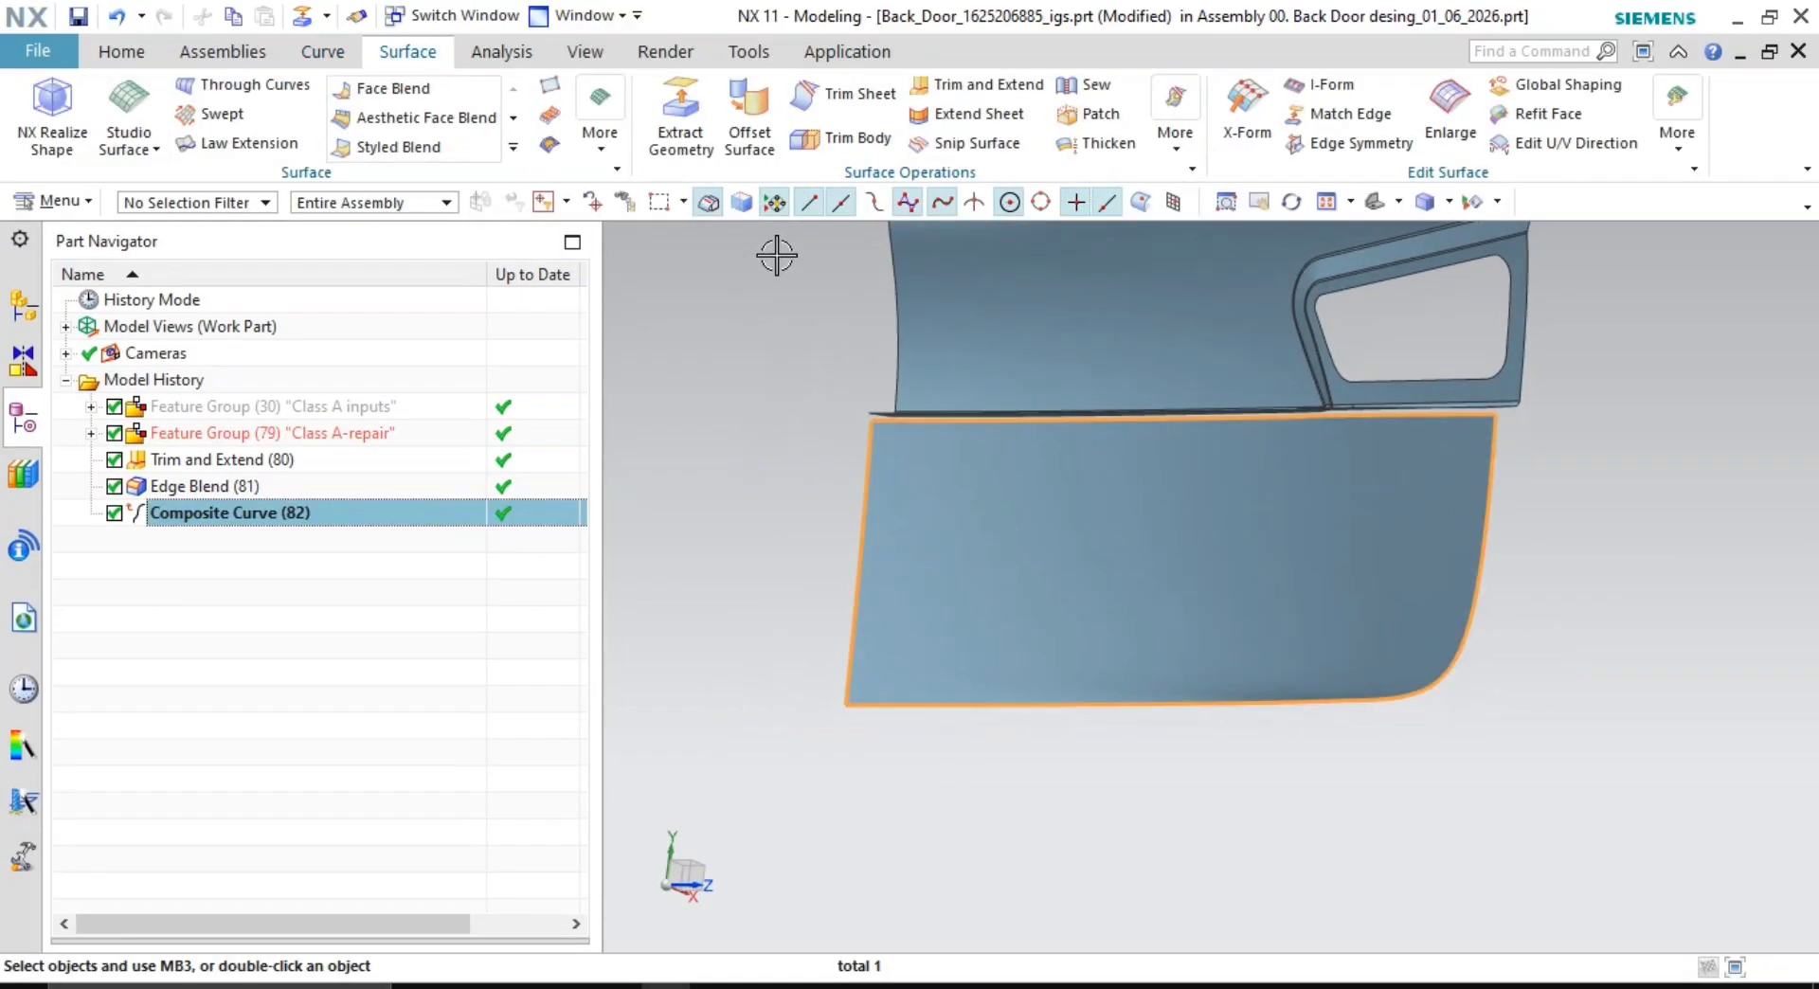
click(1175, 140)
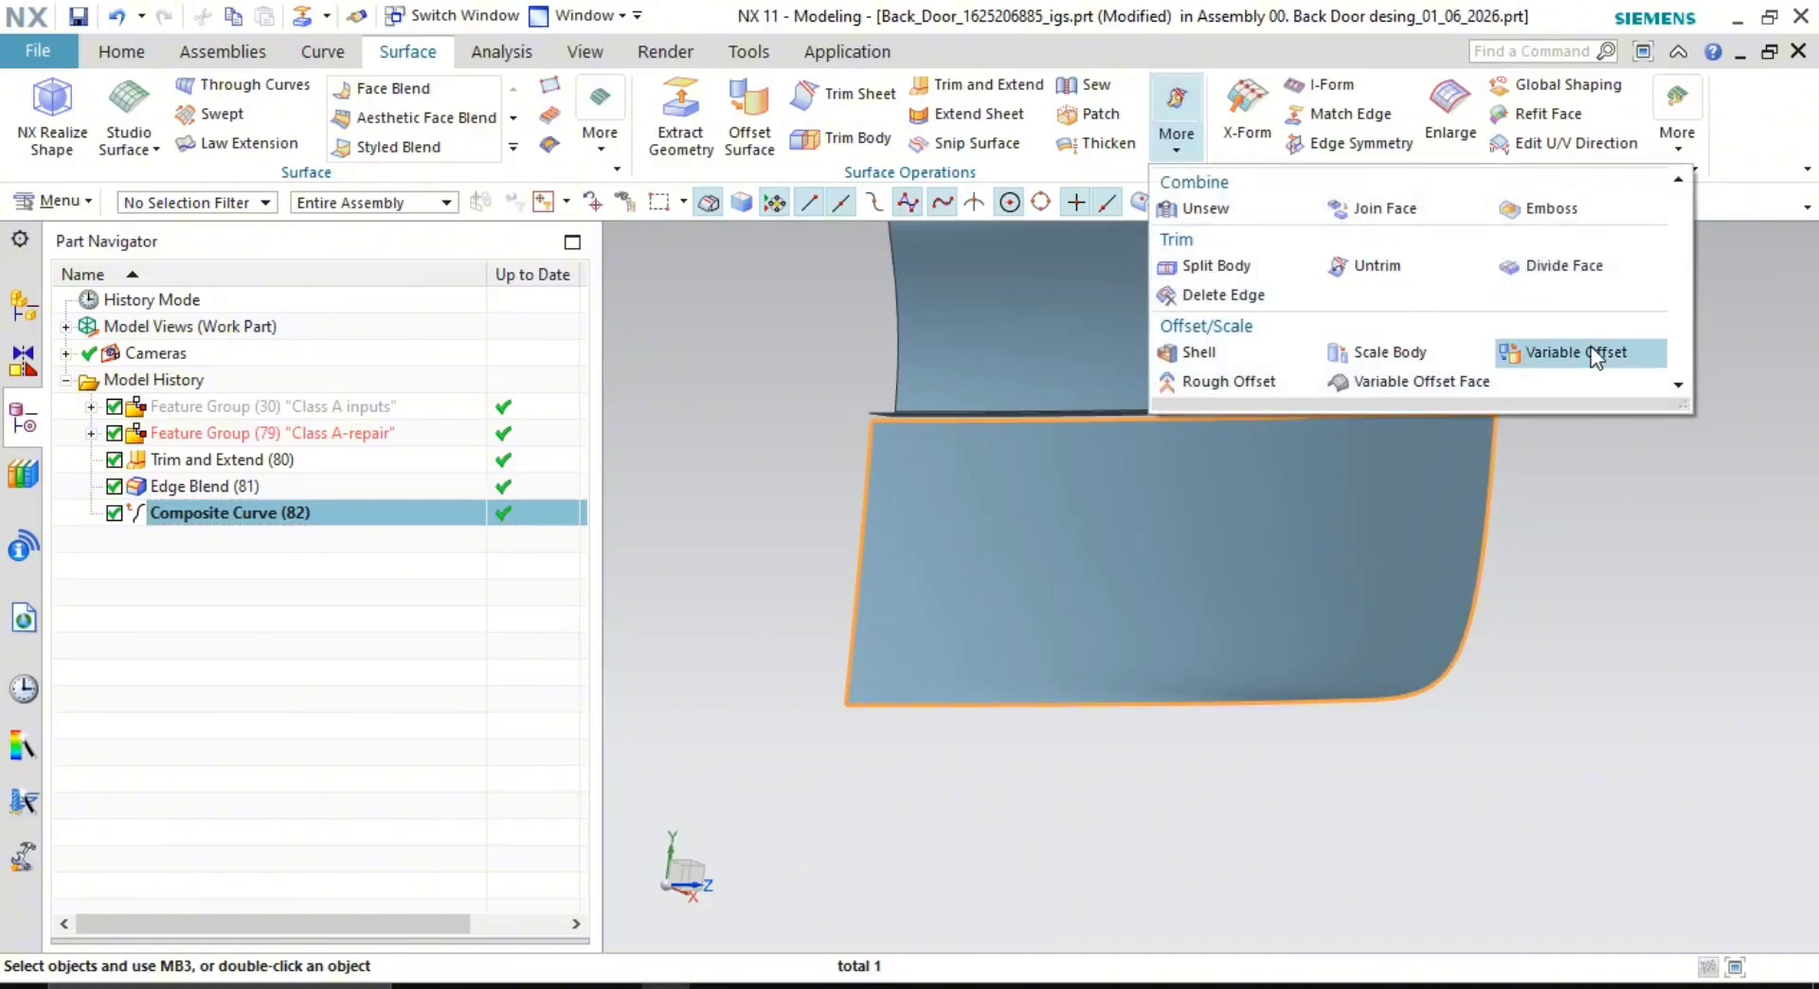
click(603, 154)
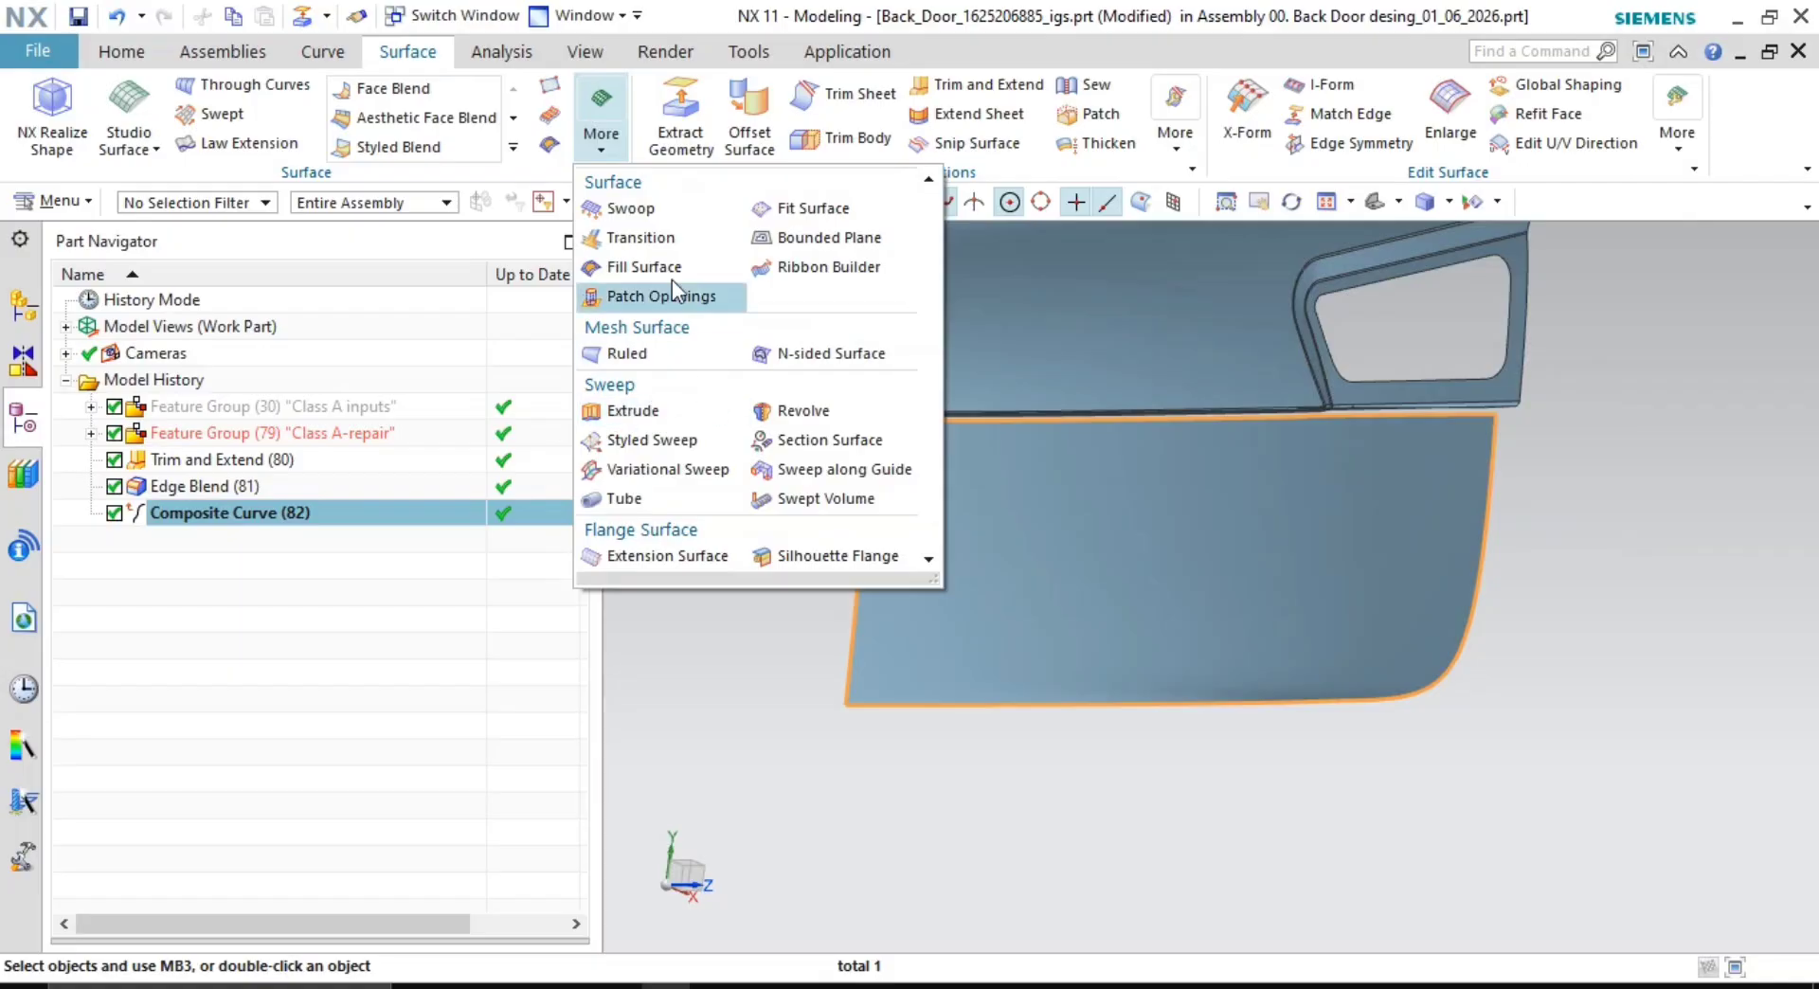
click(642, 270)
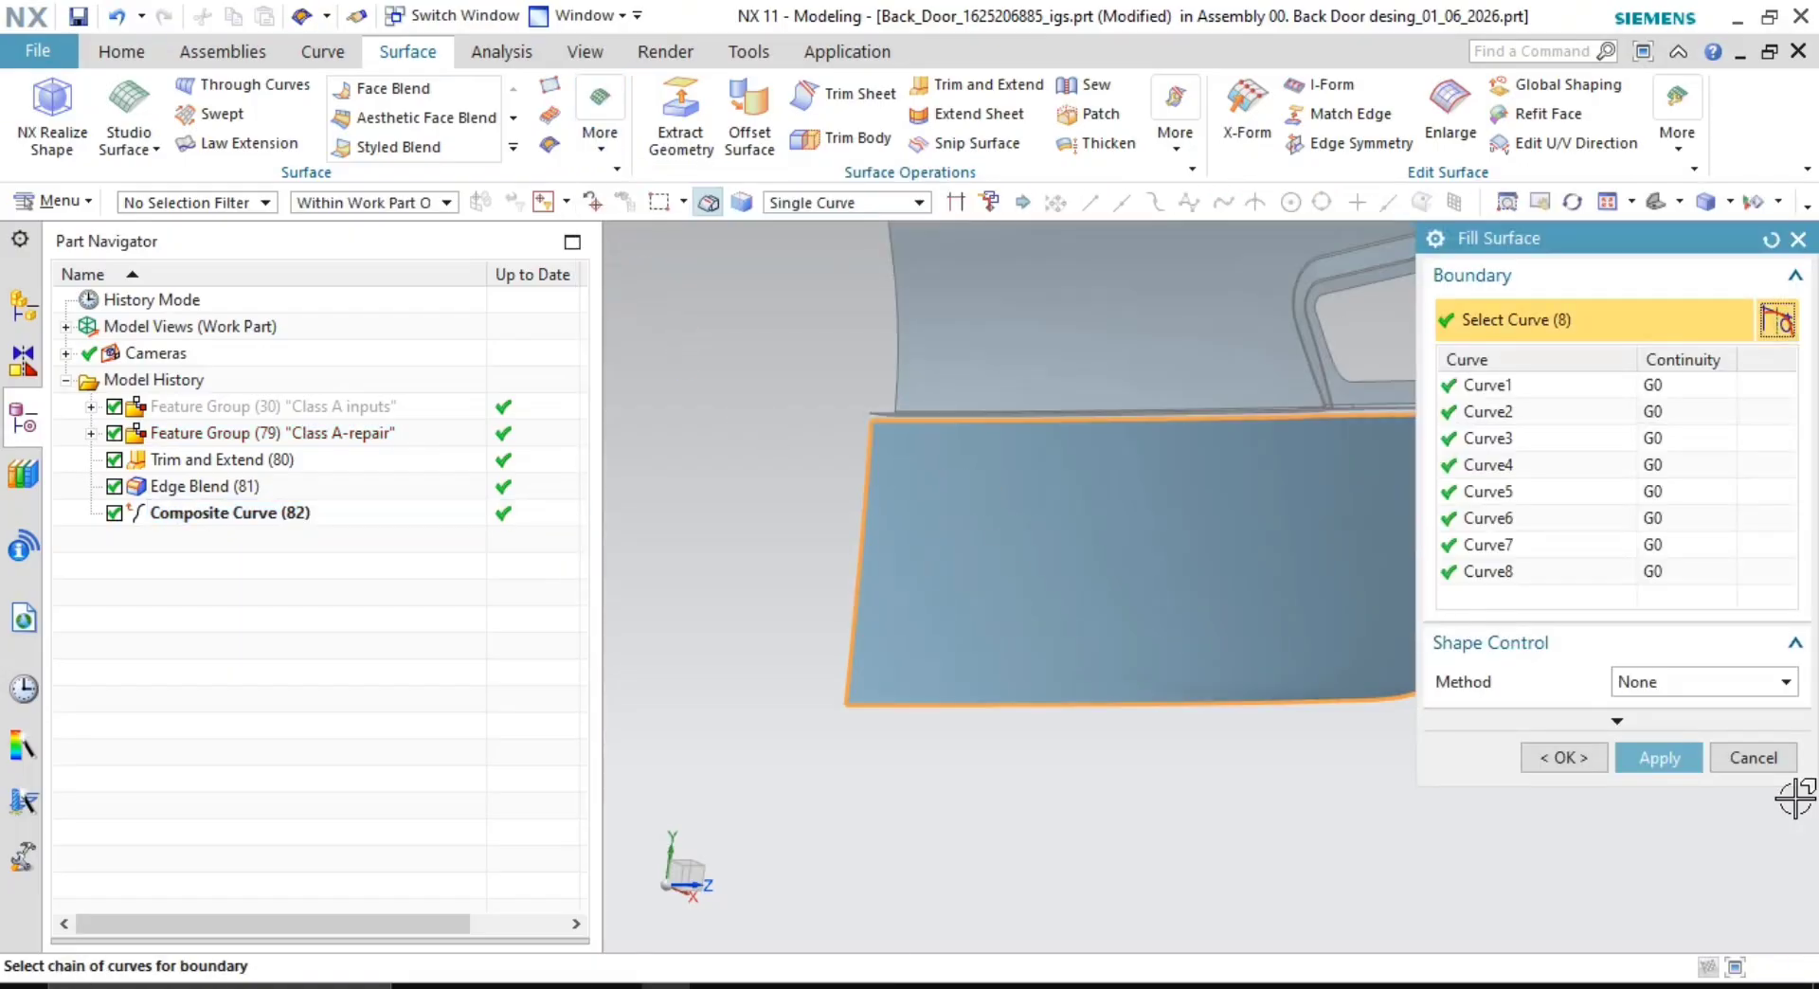
click(1646, 760)
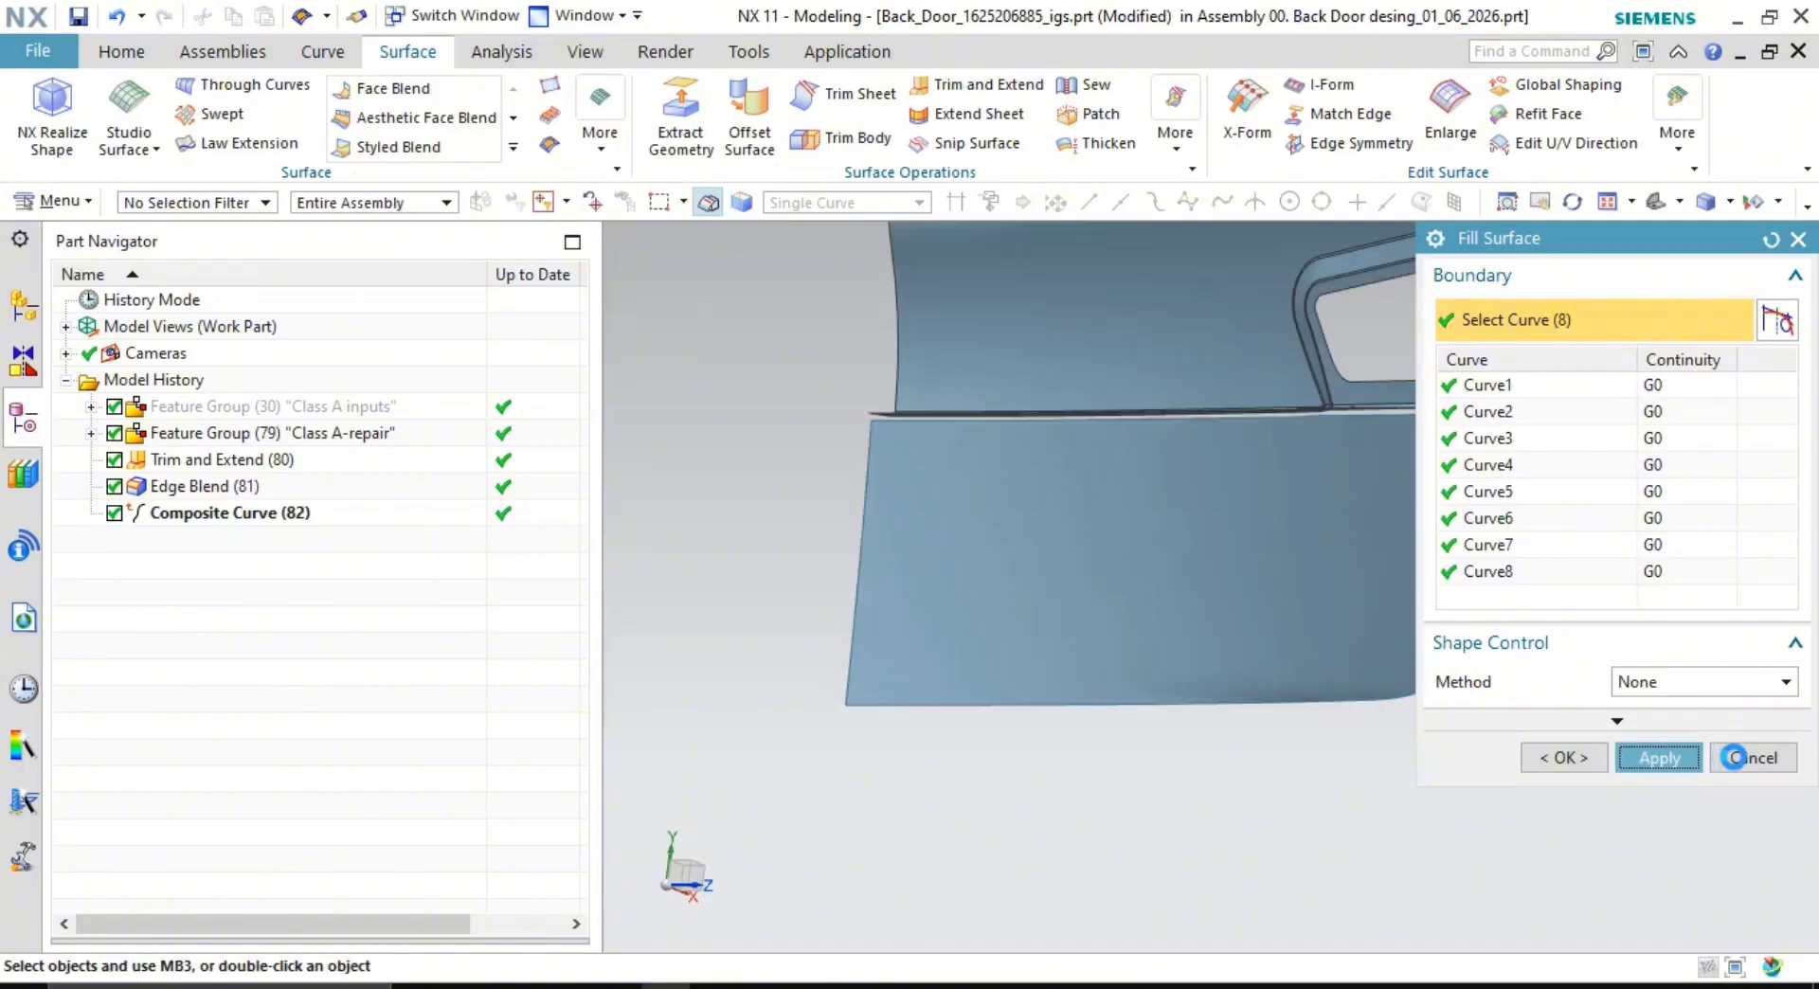
click(1739, 760)
middle_drag(1194, 568, 1057, 573)
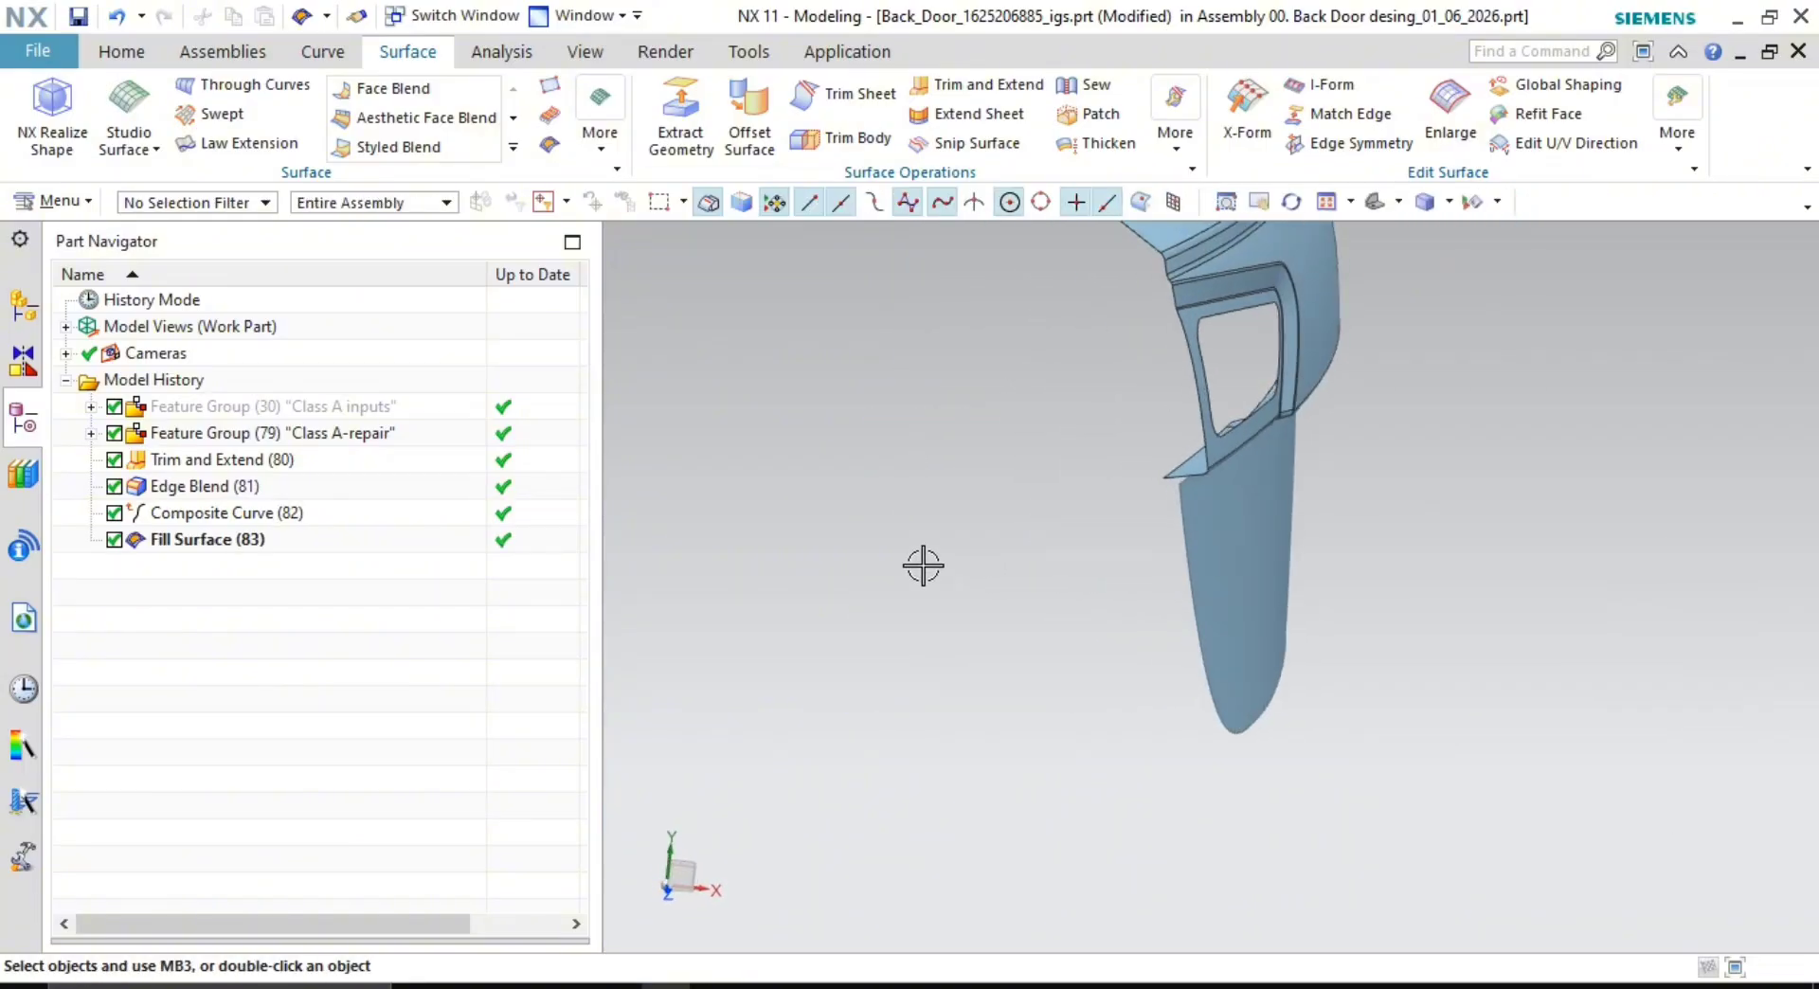
- Change Fill Surface (83)'s display colour to Yellow through Edit Object Display
right_click(203, 542)
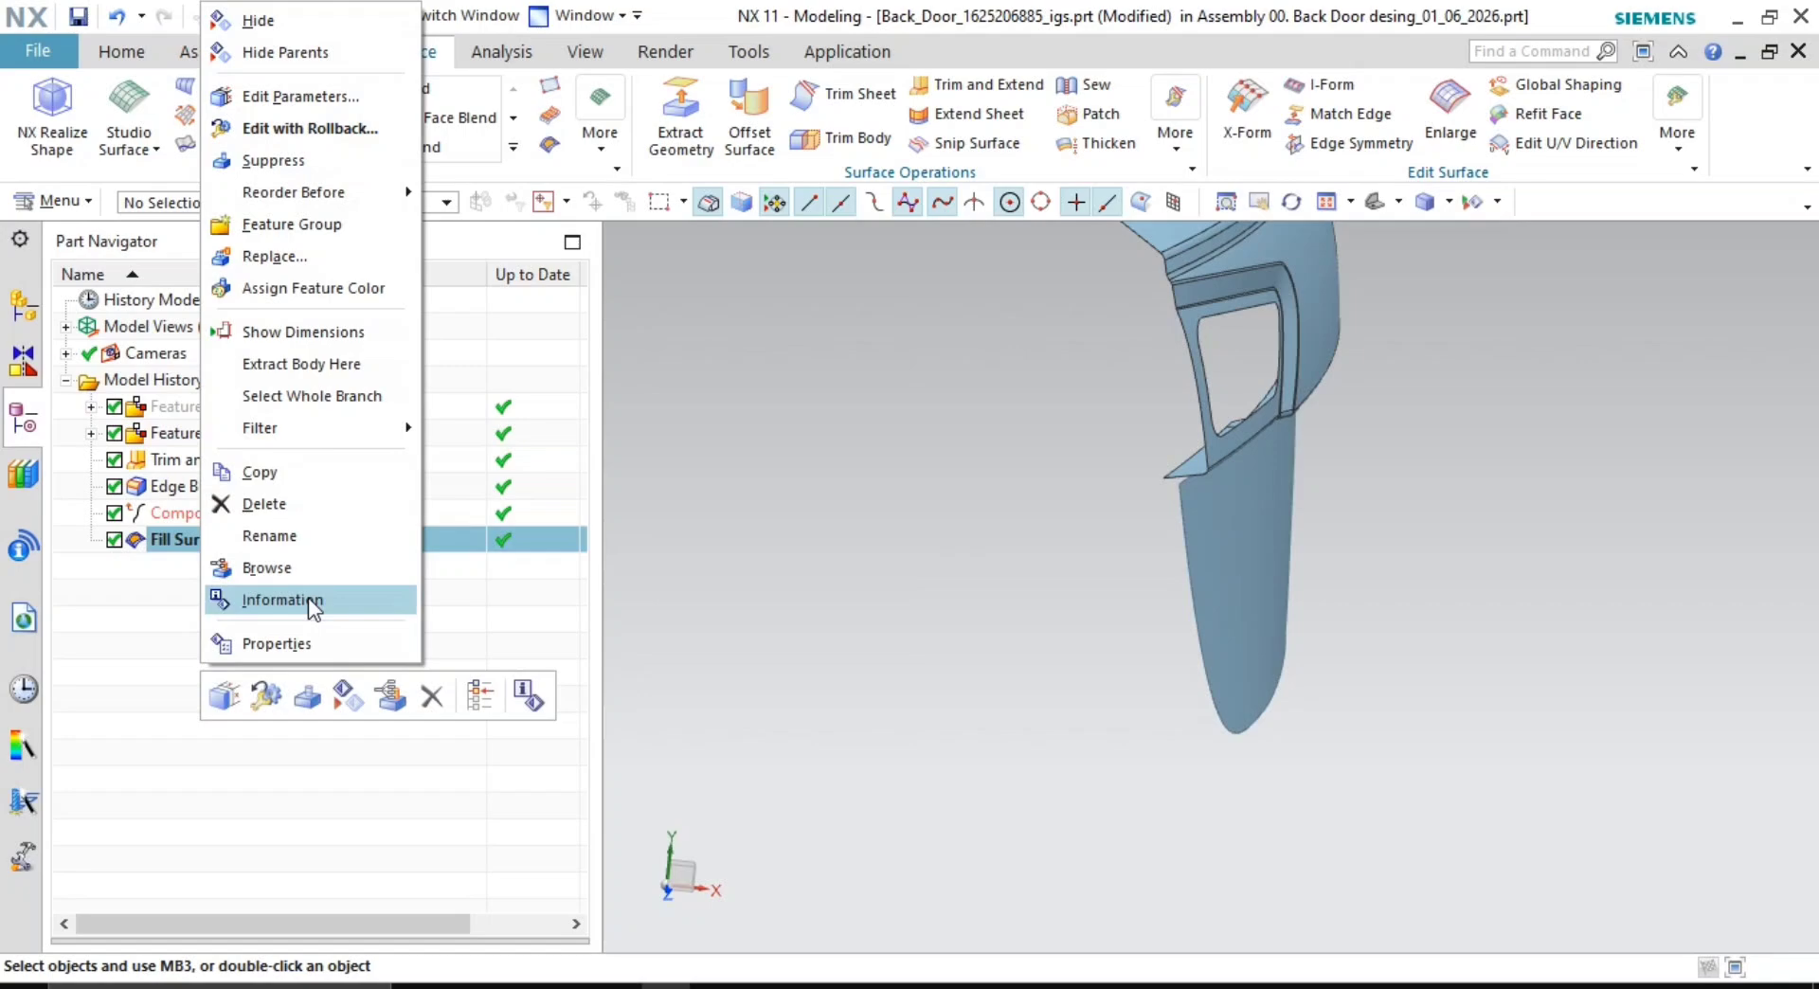
click(474, 545)
key(Escape)
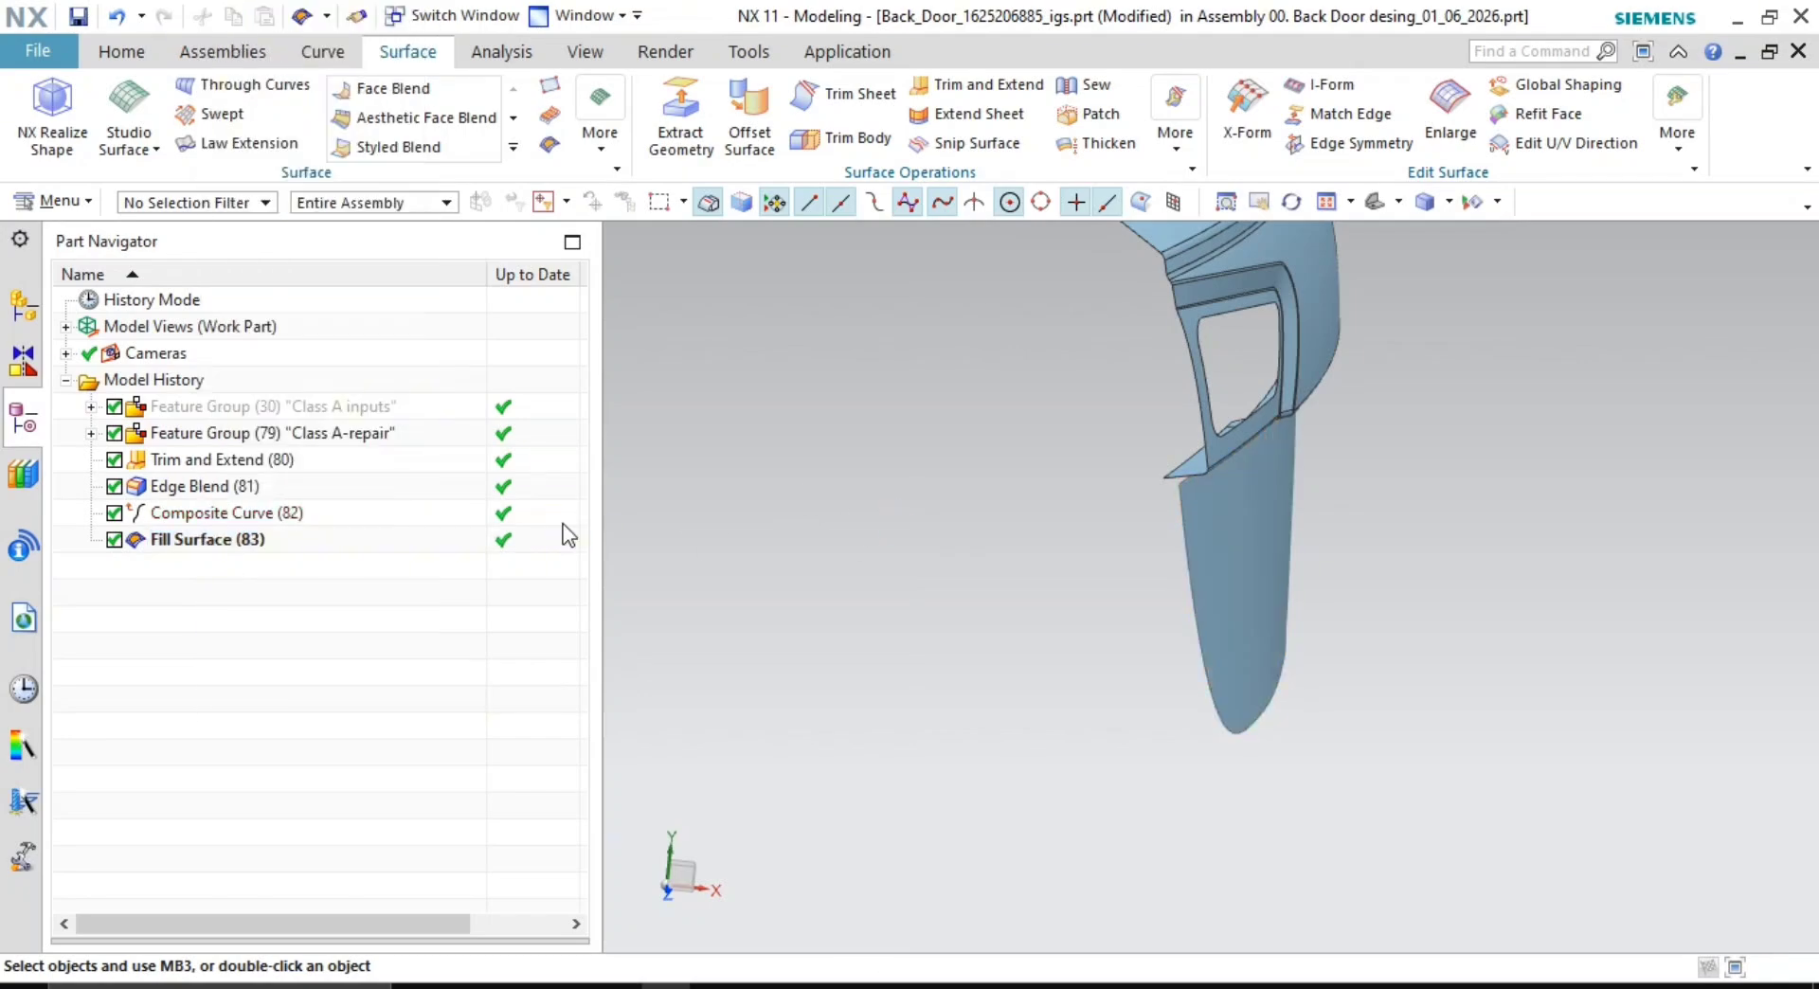
click(230, 543)
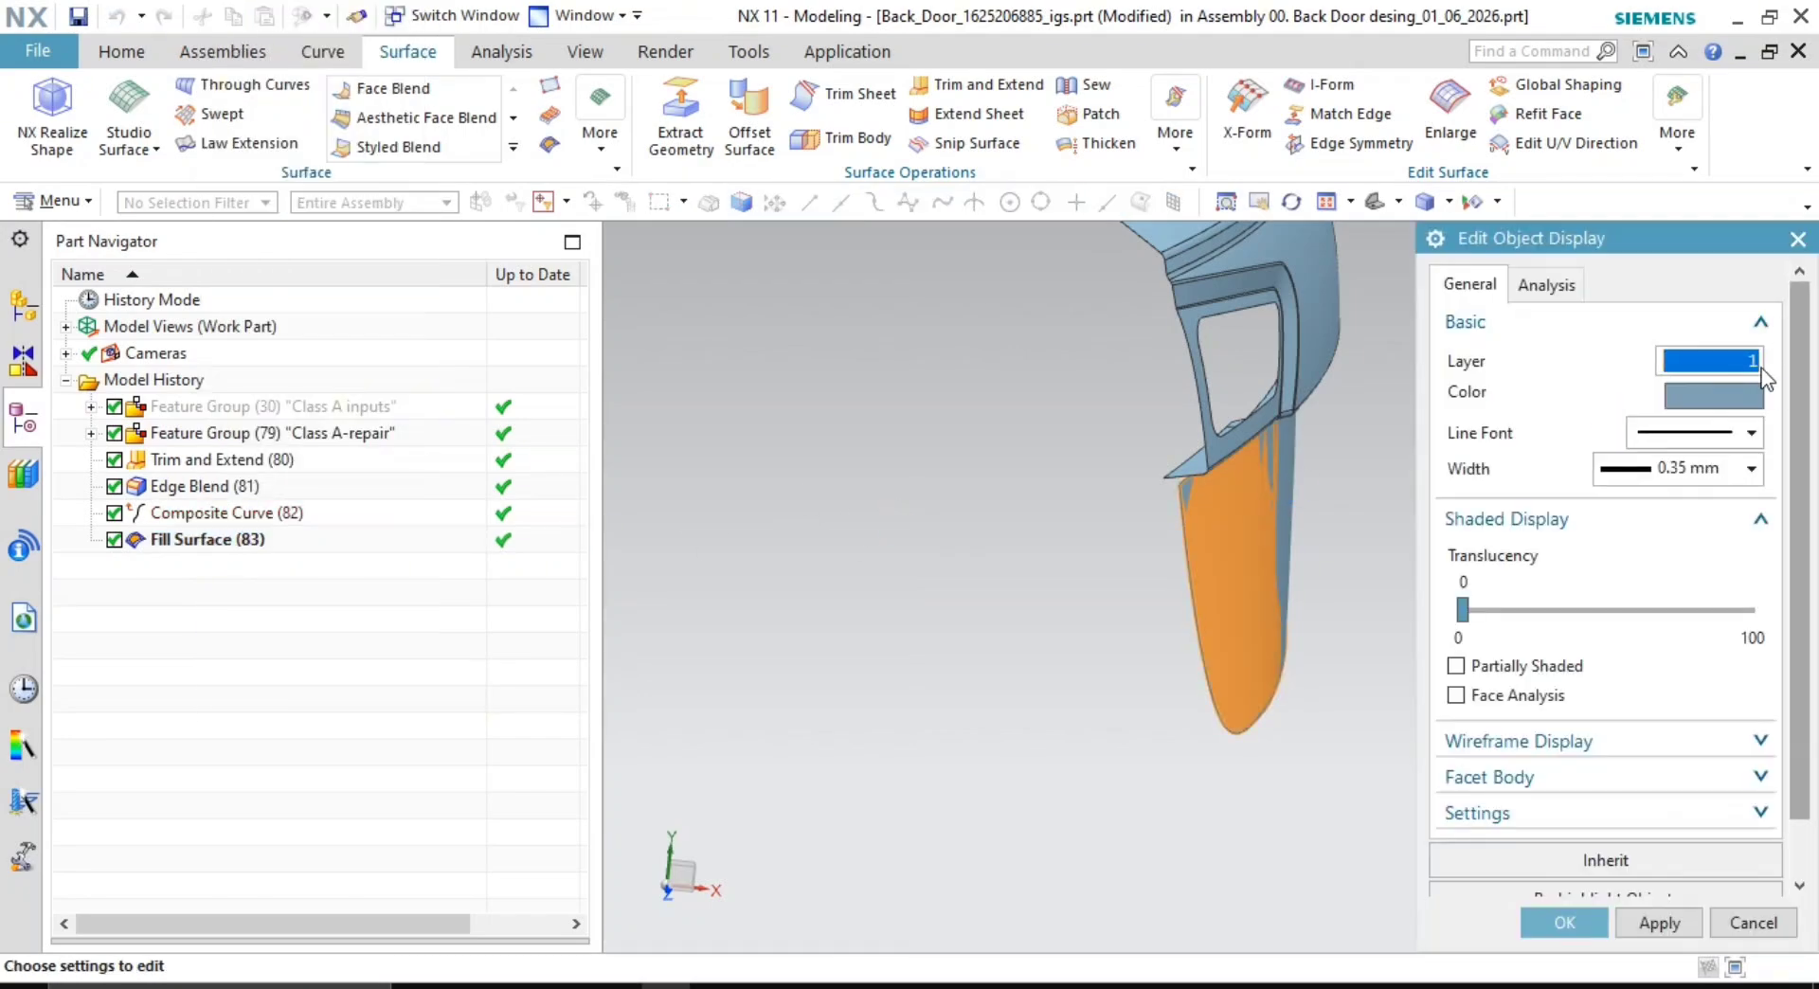
click(1736, 392)
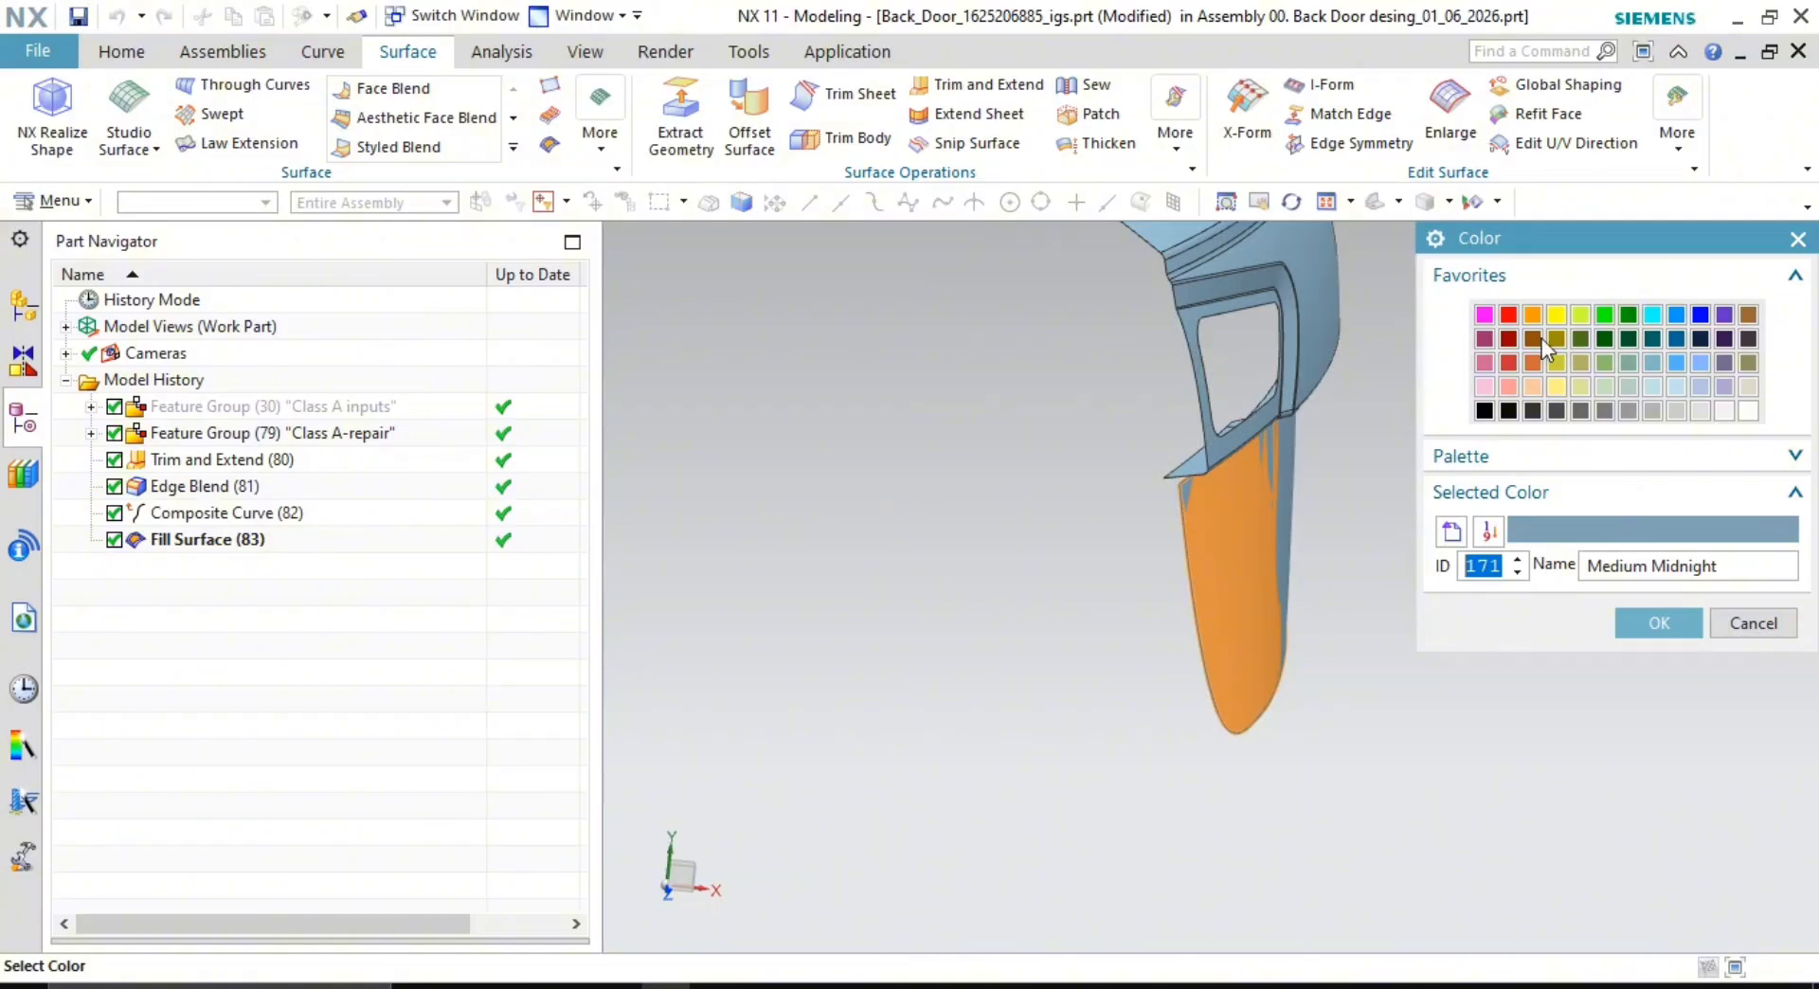
click(1555, 320)
click(1659, 626)
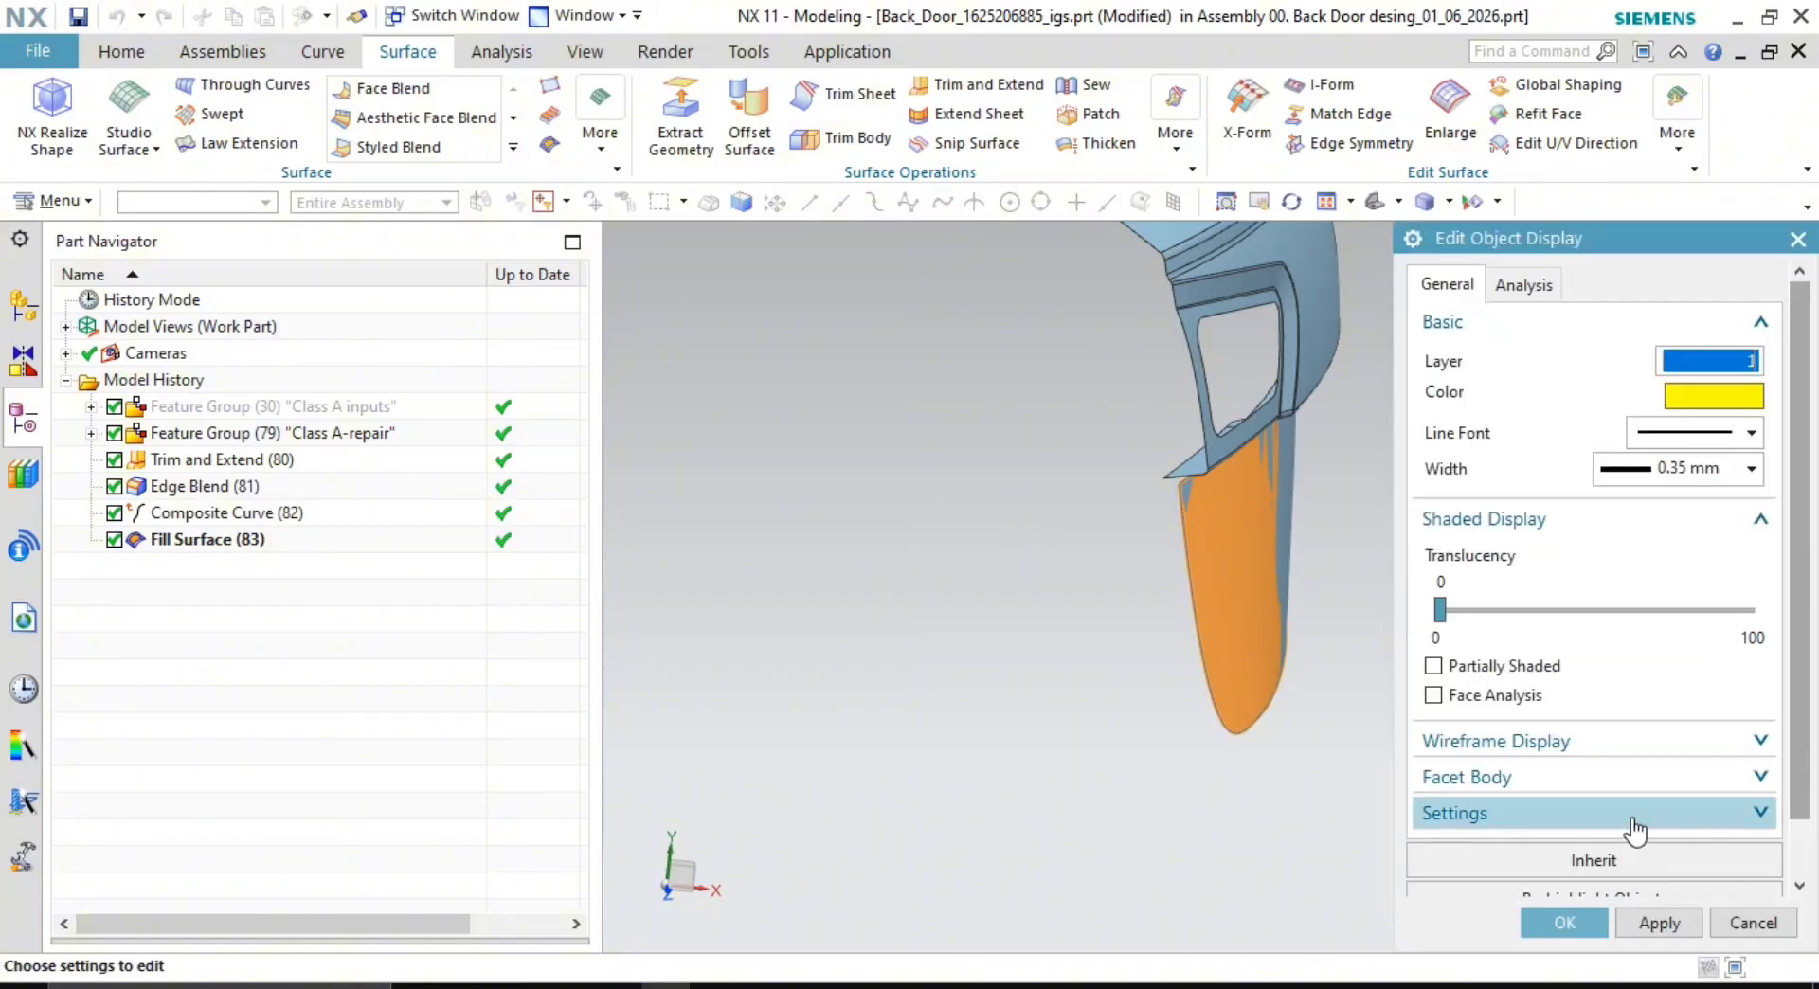
click(1570, 919)
middle_drag(1474, 600, 1197, 463)
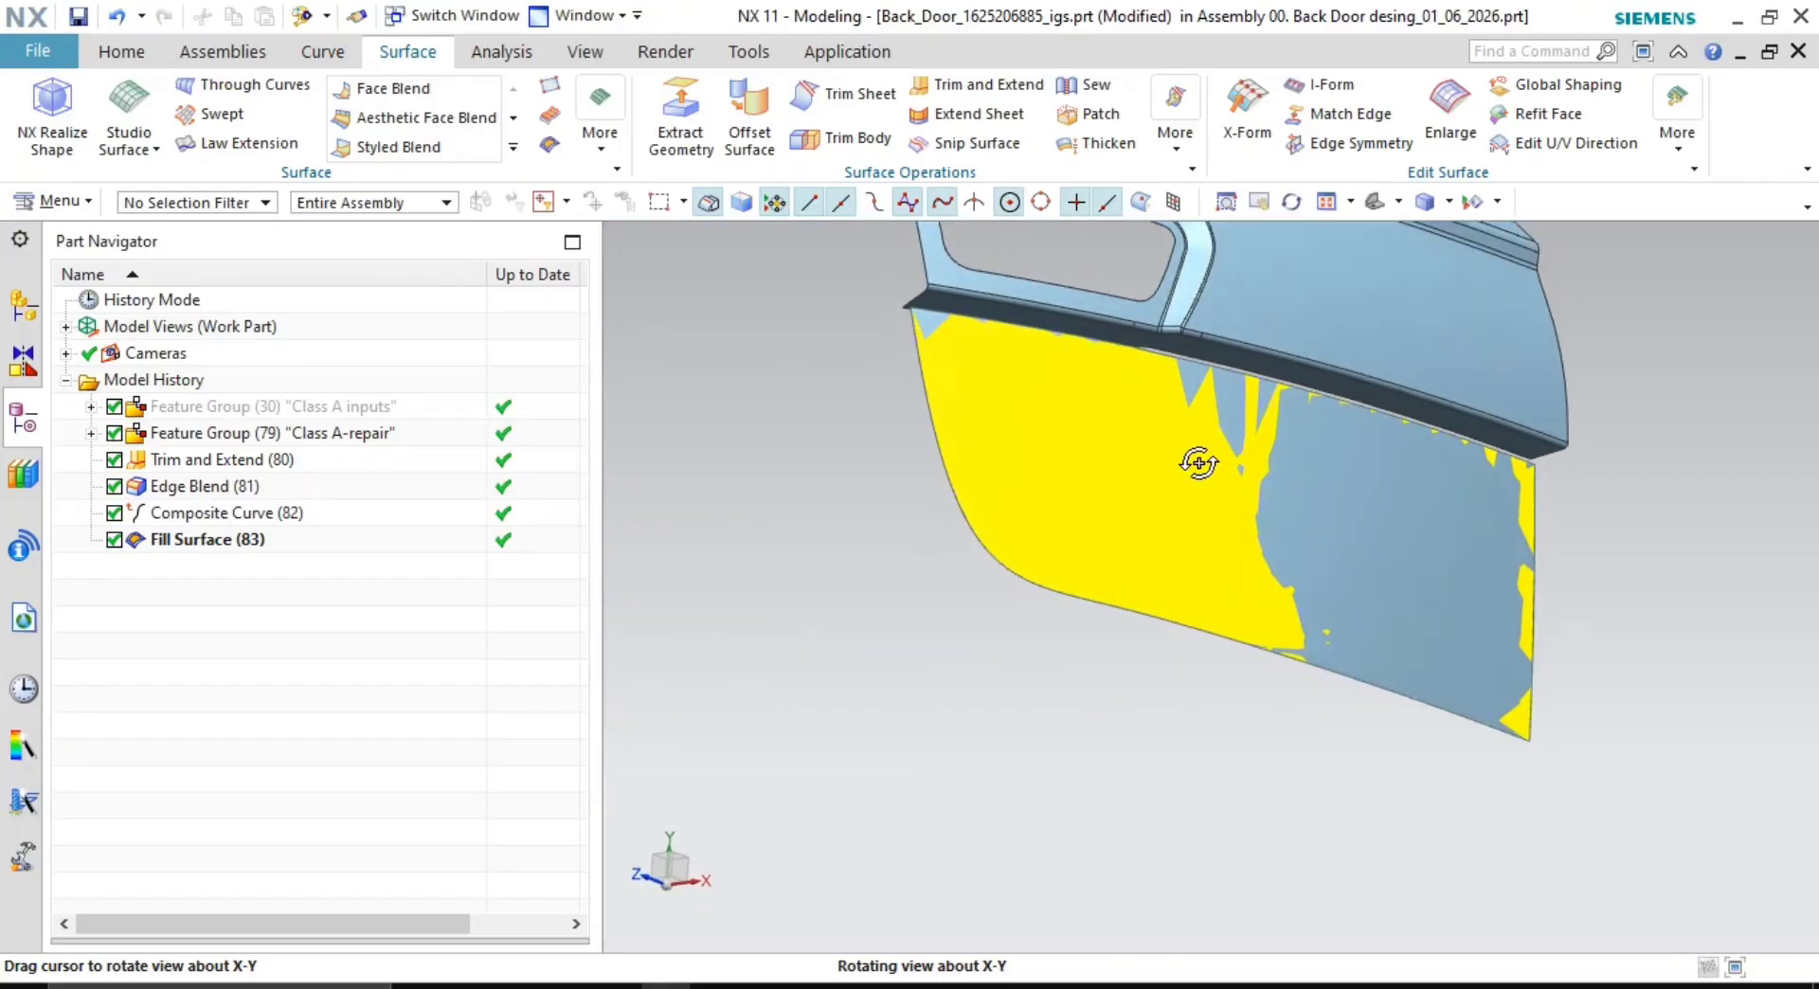
scroll(1038, 350, up, 4)
middle_drag(1007, 365, 1027, 396)
scroll(1469, 656, down, 5)
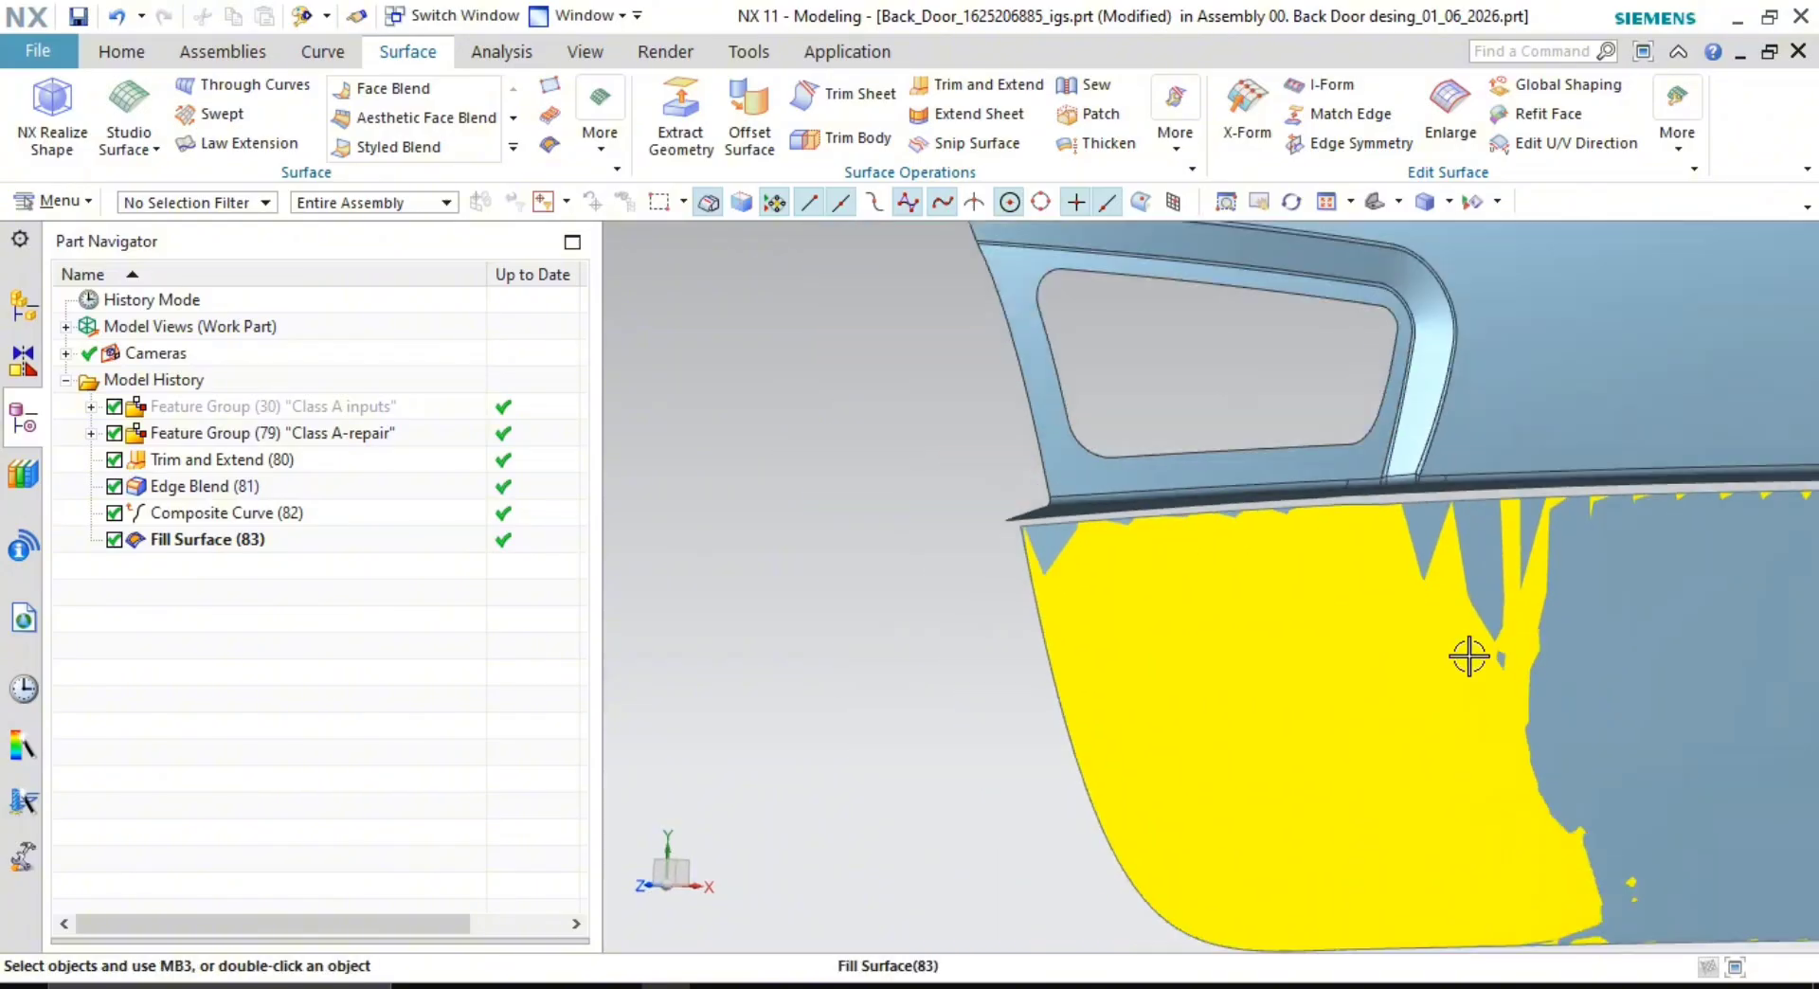
middle_drag(1664, 658, 1620, 612)
scroll(1350, 464, up, 3)
scroll(1349, 466, down, 6)
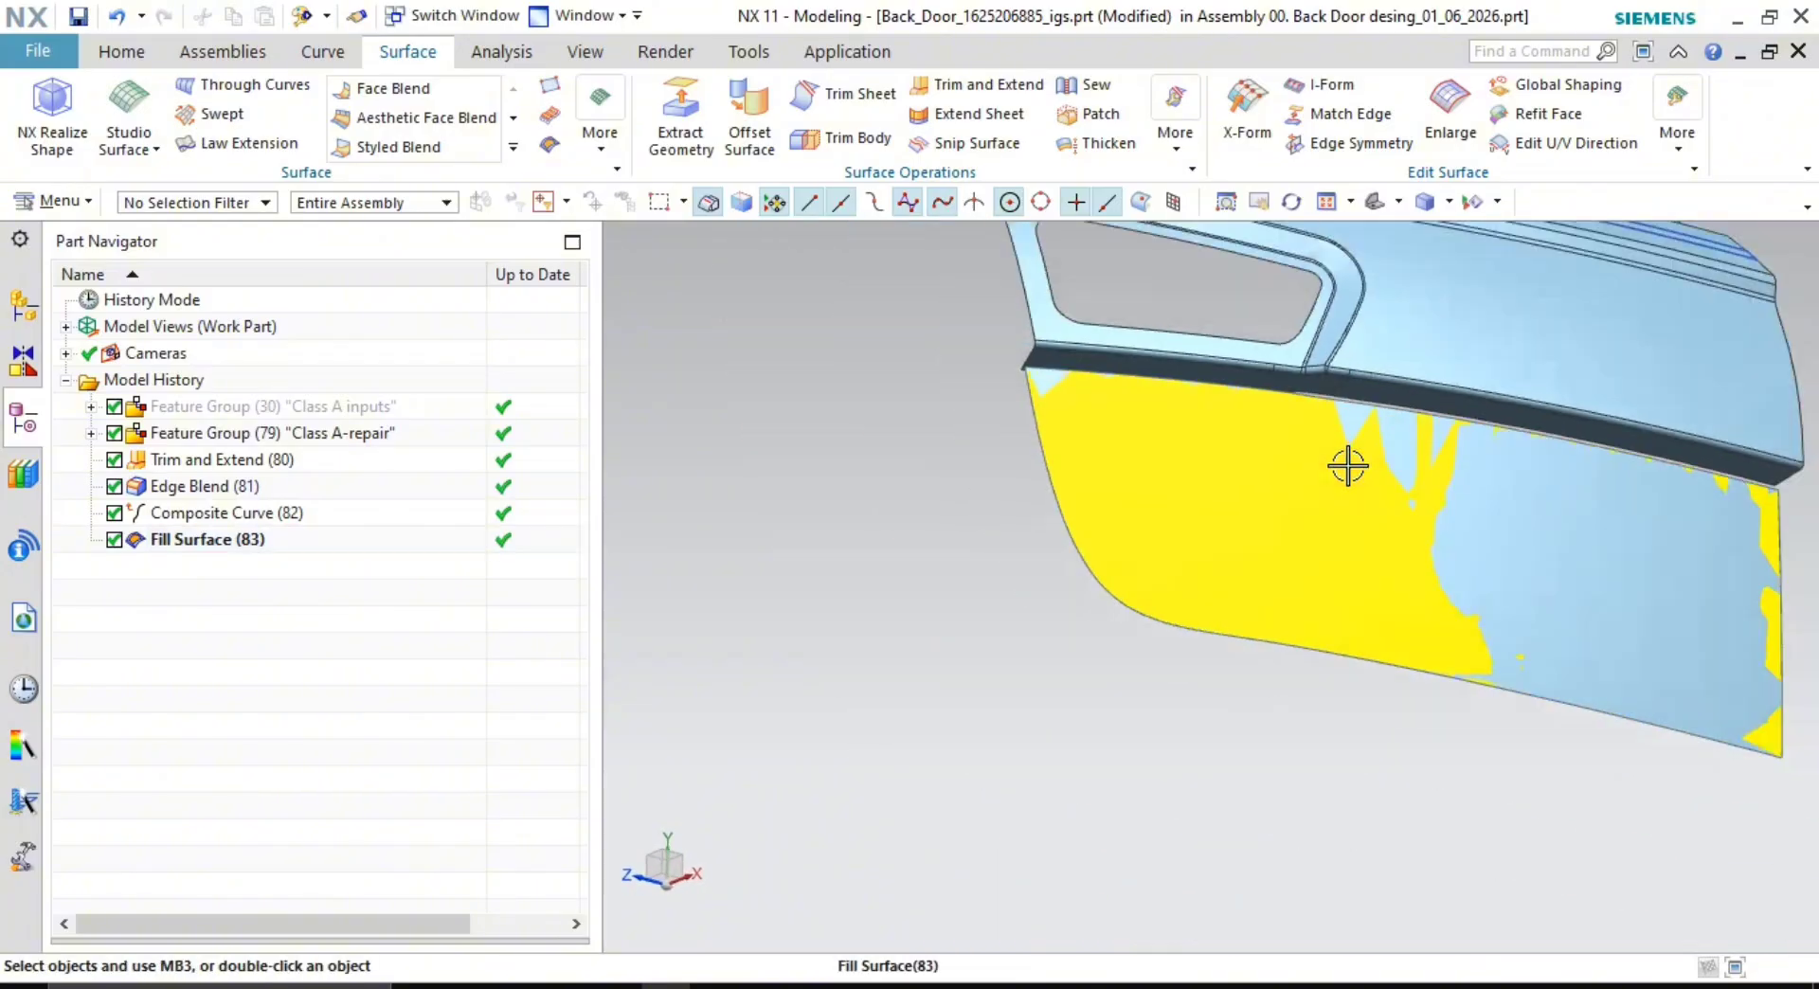
mouse_move(1350, 468)
middle_down()
mouse_move(1406, 528)
mouse_move(1398, 563)
mouse_move(1331, 488)
middle_up()
scroll(1339, 539, up, 4)
scroll(1340, 540, down, 5)
click(588, 50)
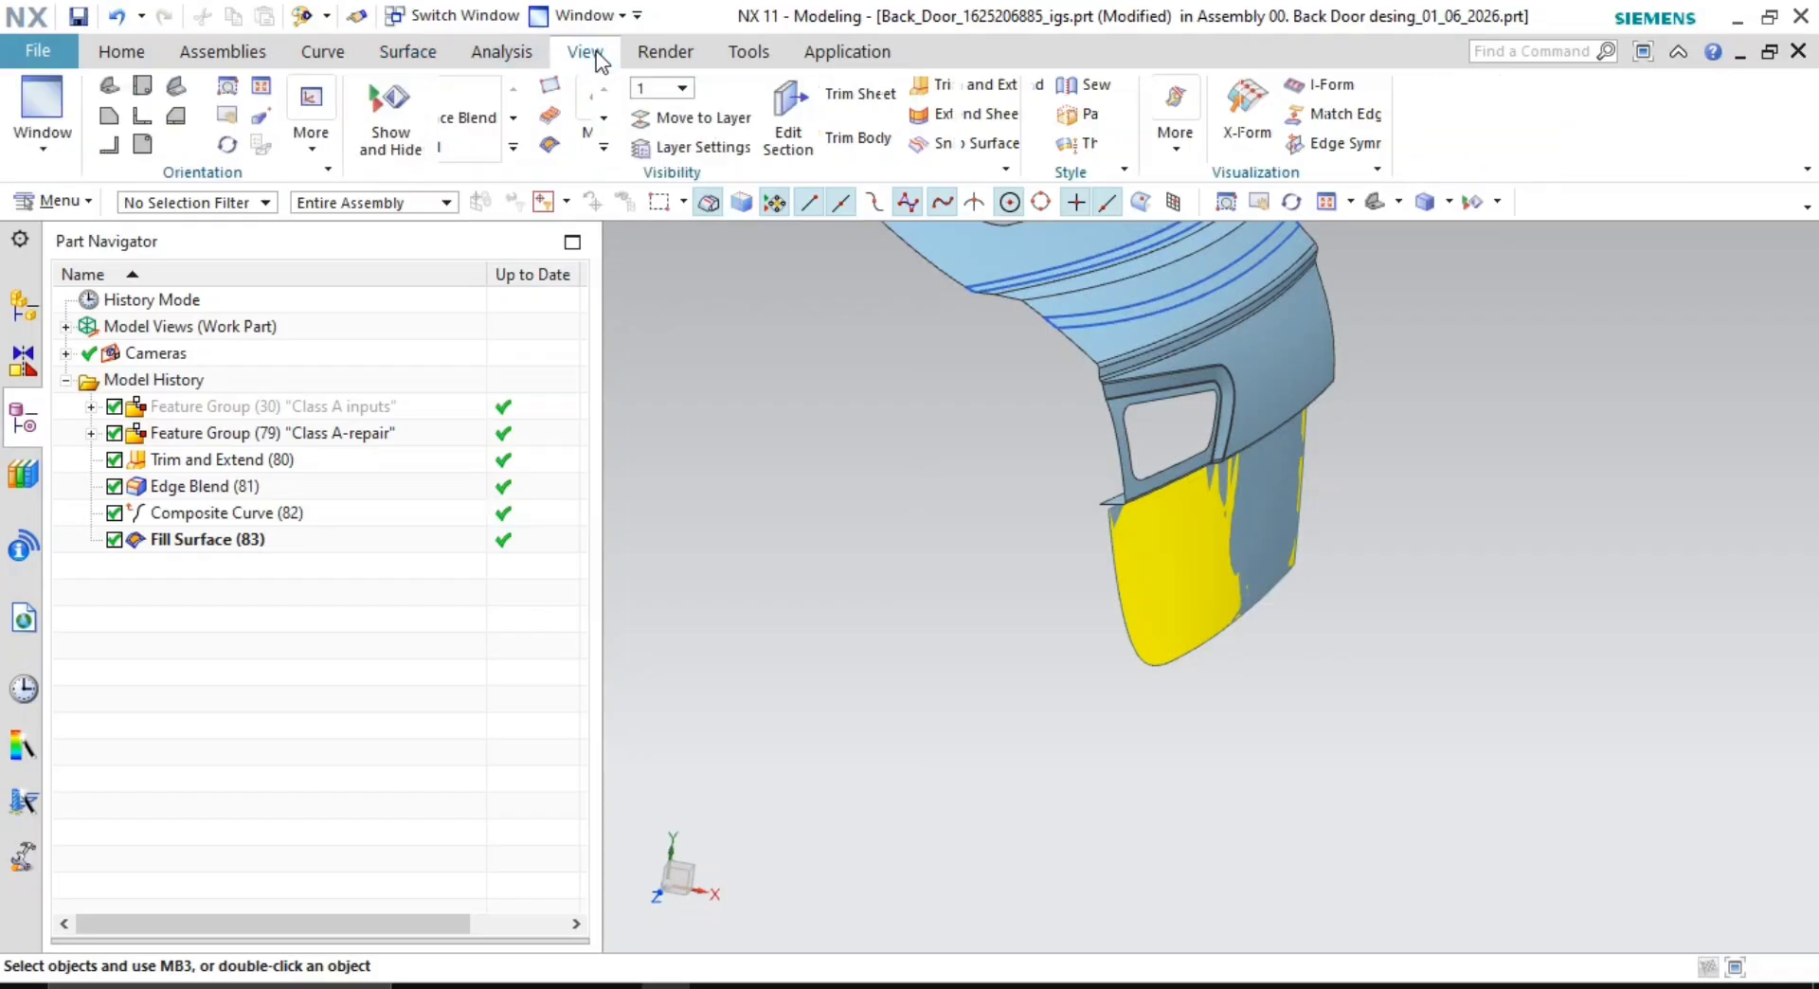
scroll(1200, 578, up, 2)
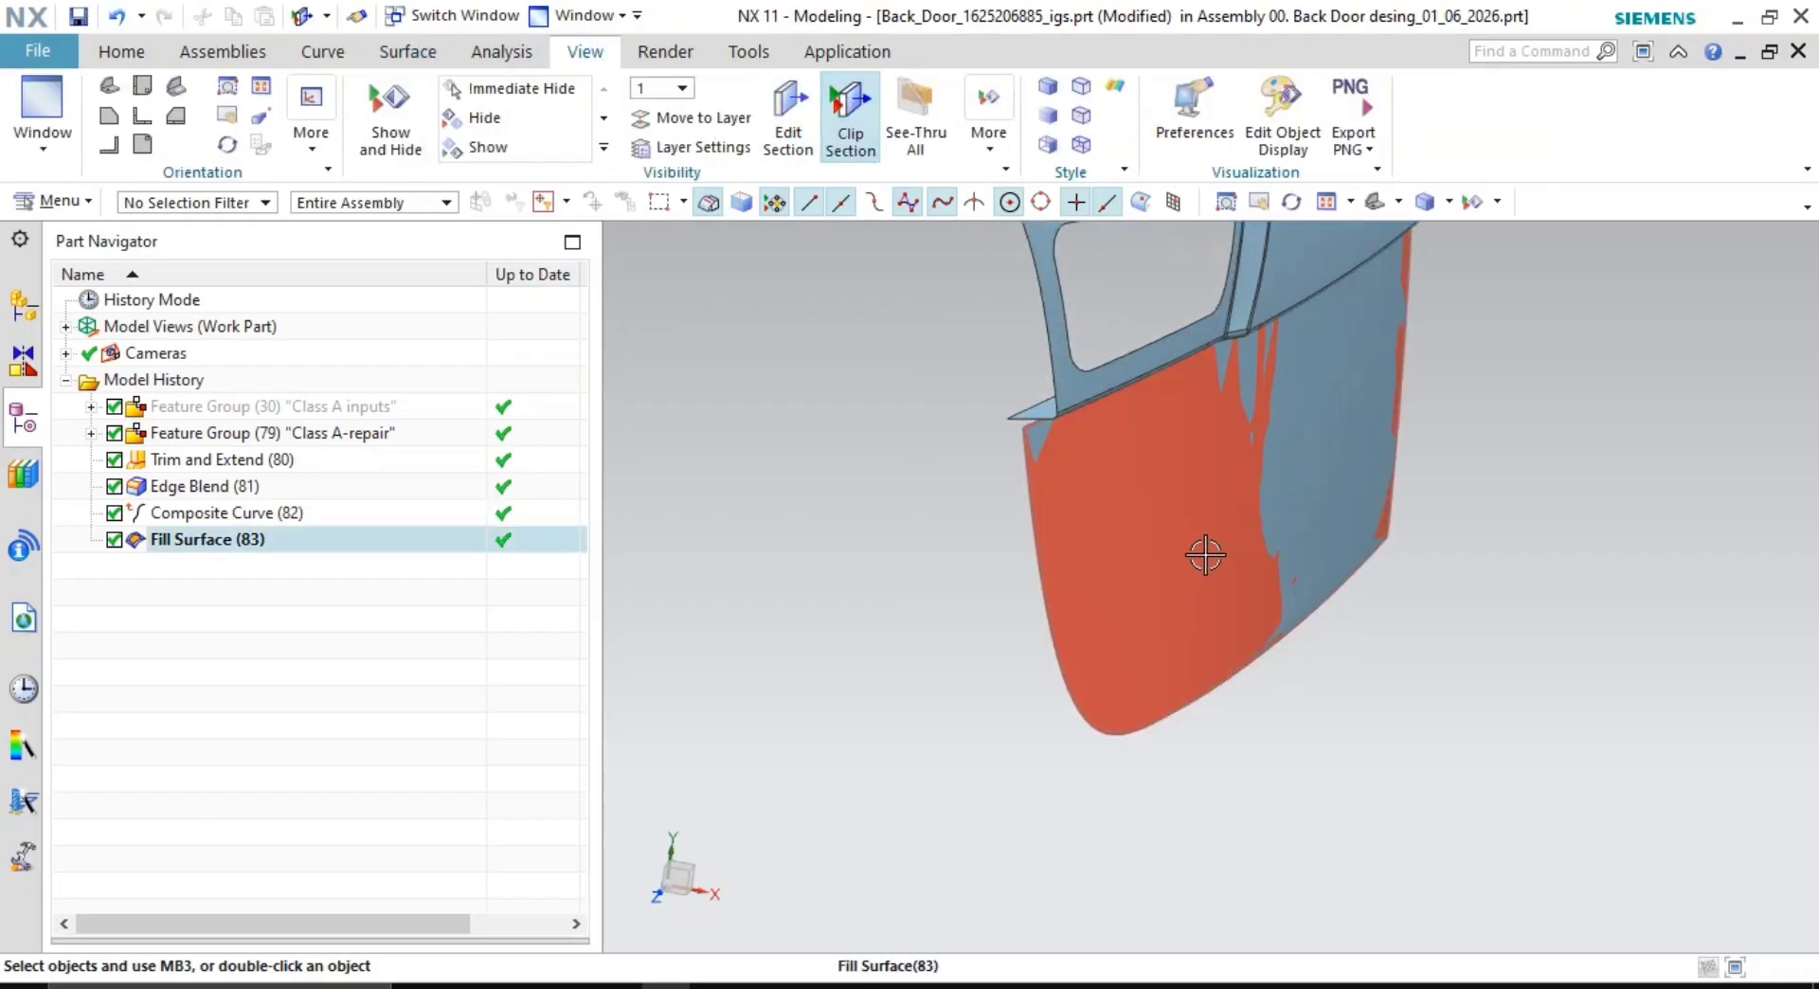
scroll(1202, 558, down, 6)
click(787, 118)
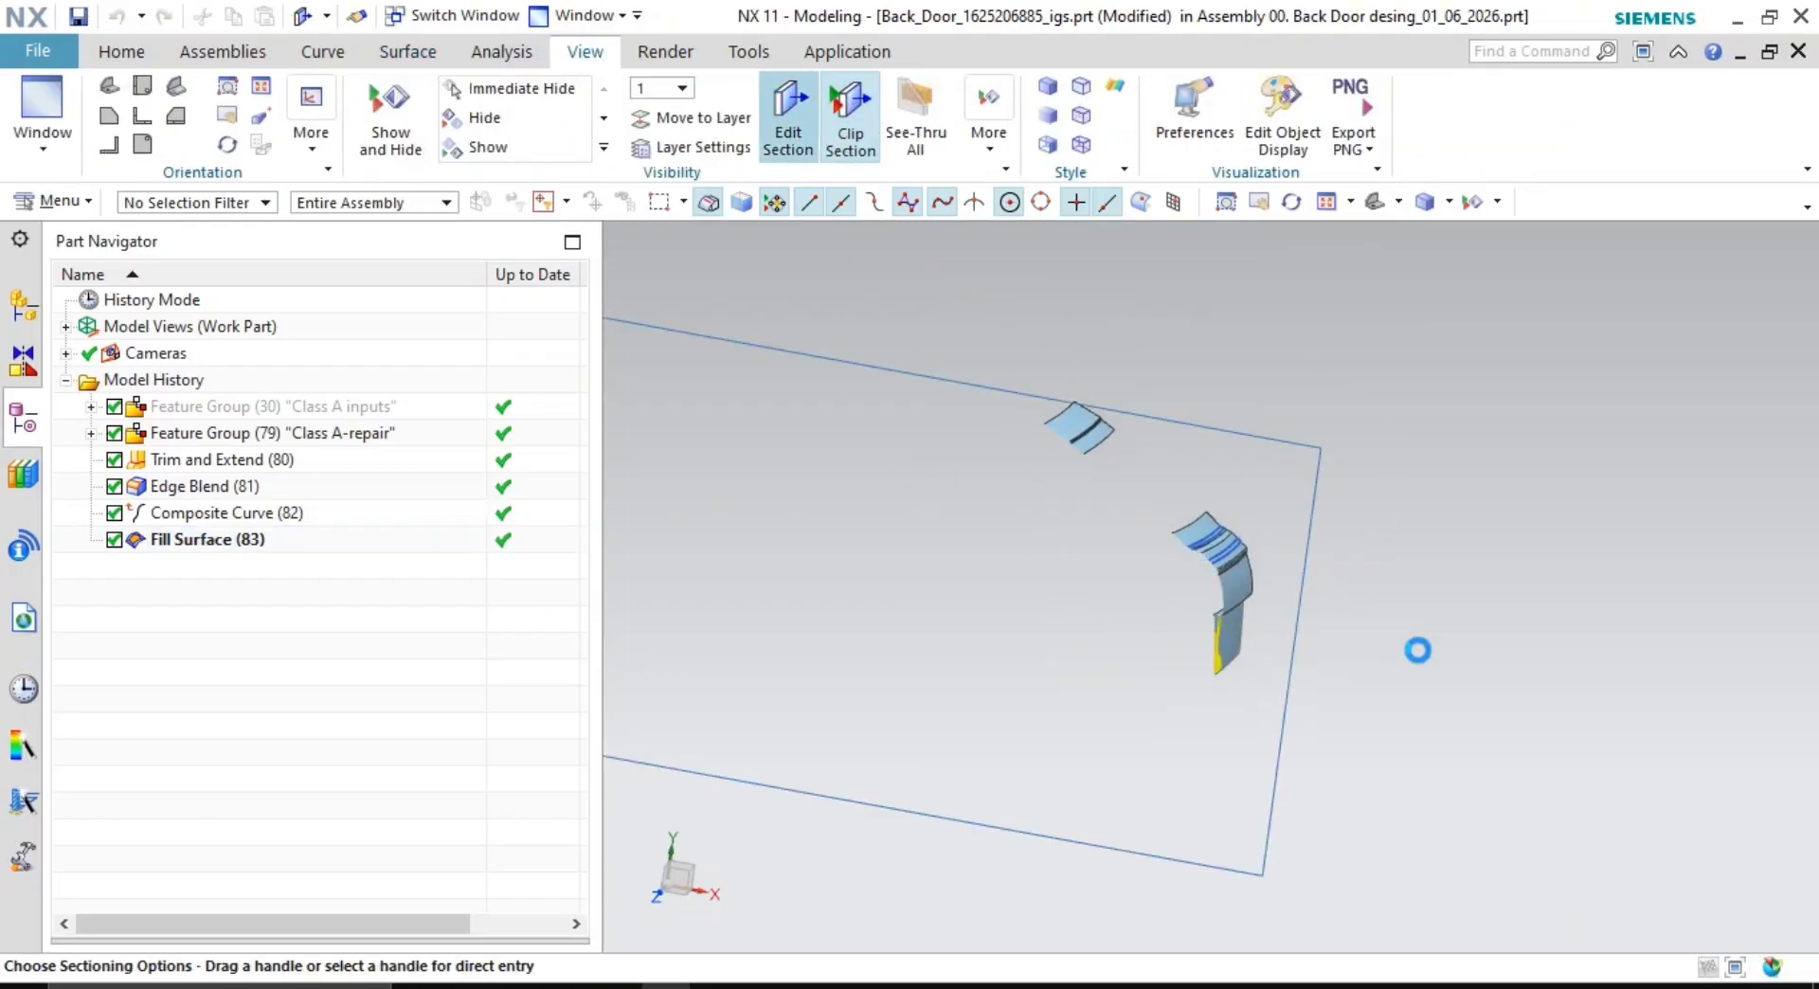
shift+middle_drag(902, 581, 846, 606)
click(713, 596)
drag(713, 596, 694, 608)
middle_click(1092, 652)
scroll(1095, 652, up, 10)
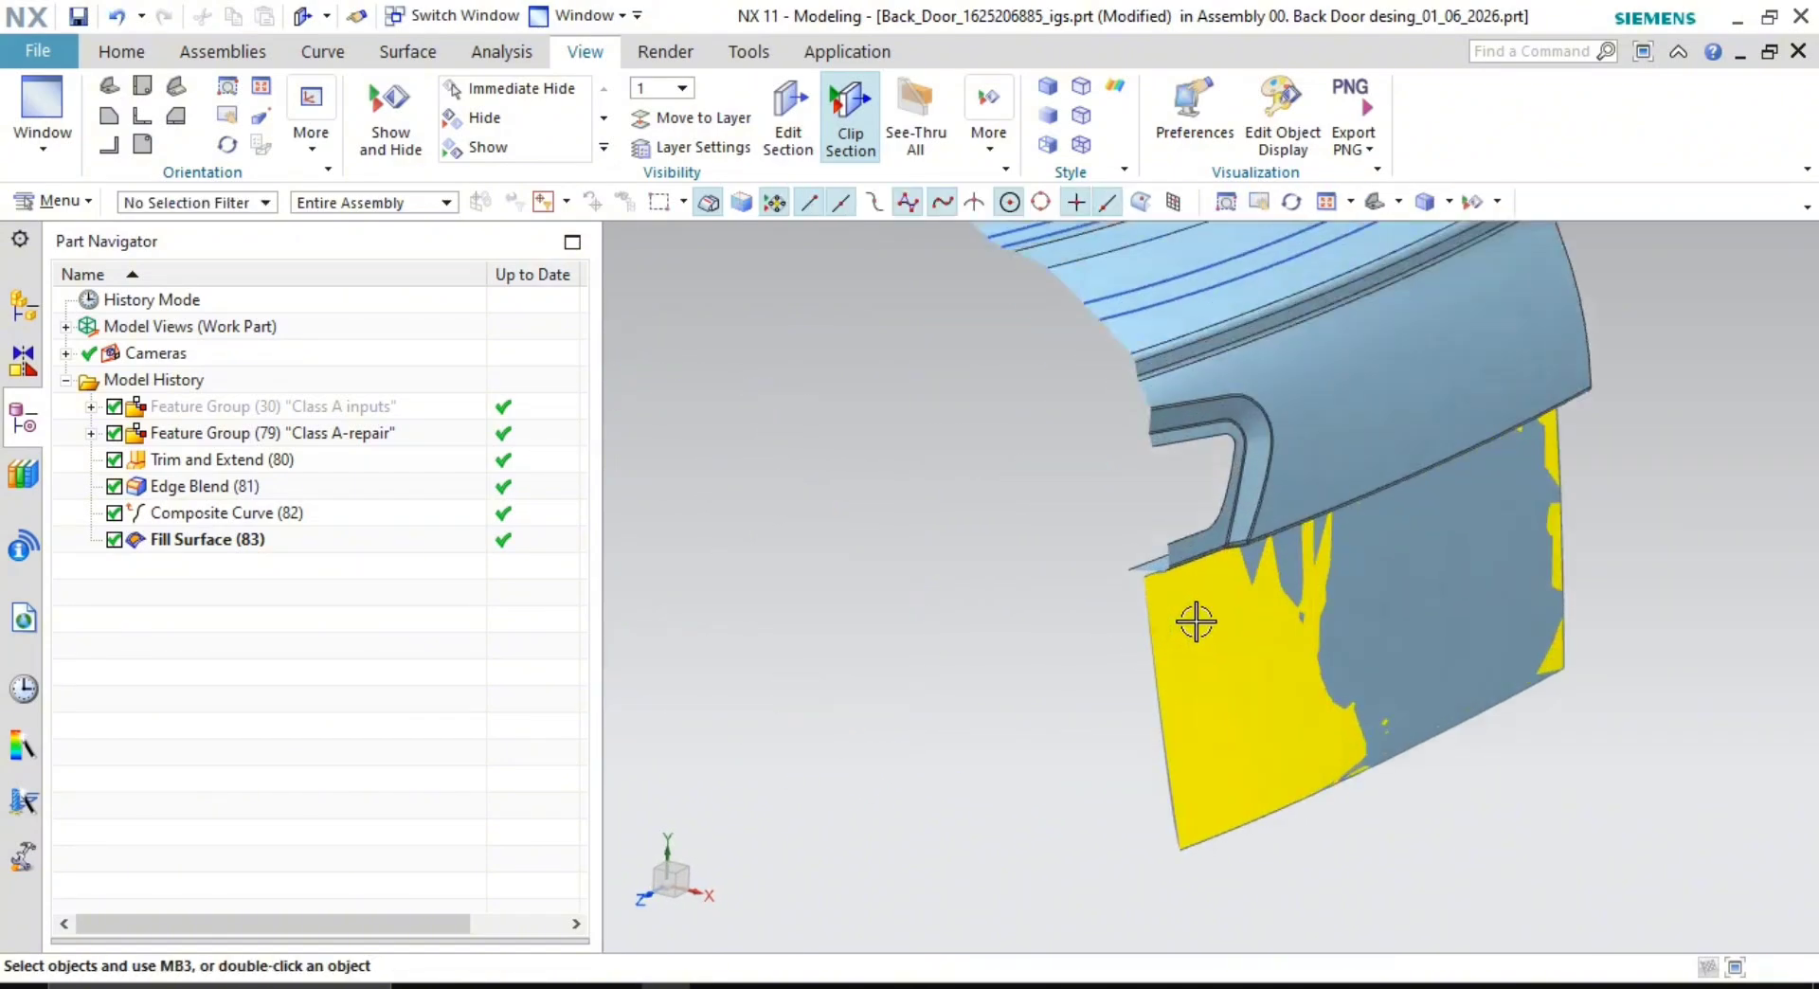
middle_drag(1197, 622, 1161, 499)
click(854, 98)
scroll(1126, 442, down, 6)
scroll(1161, 500, up, 2)
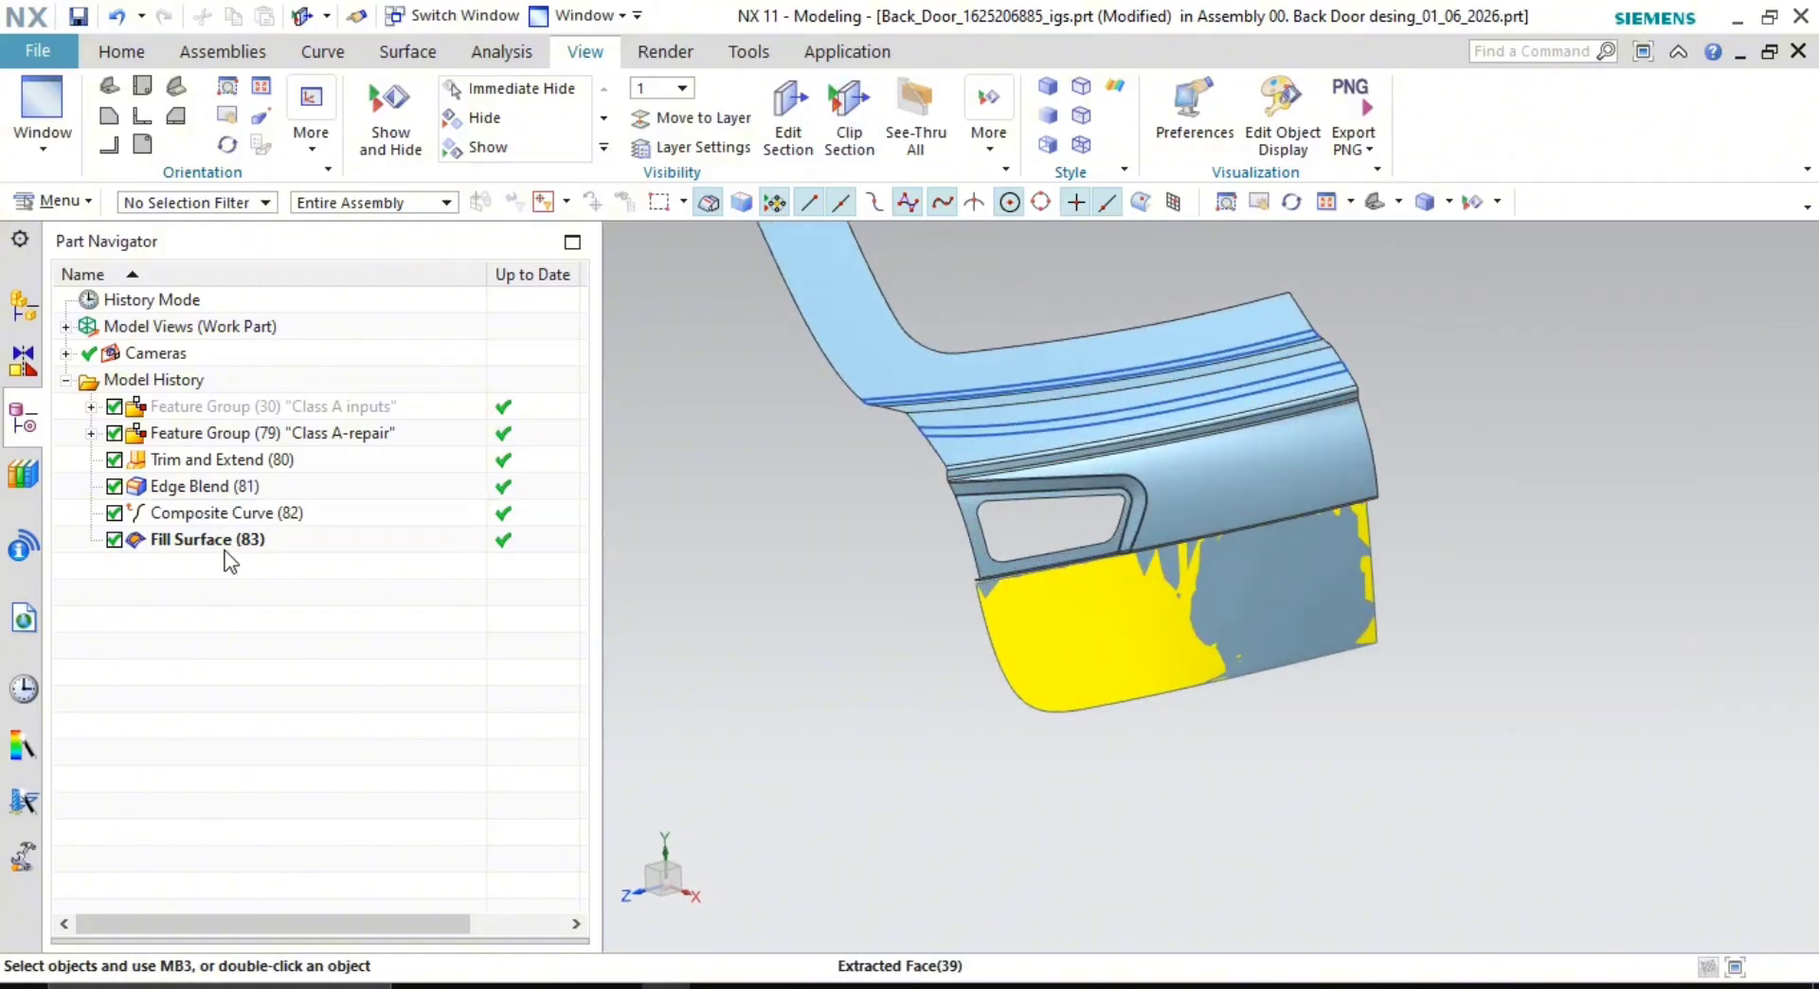
scroll(1206, 604, up, 2)
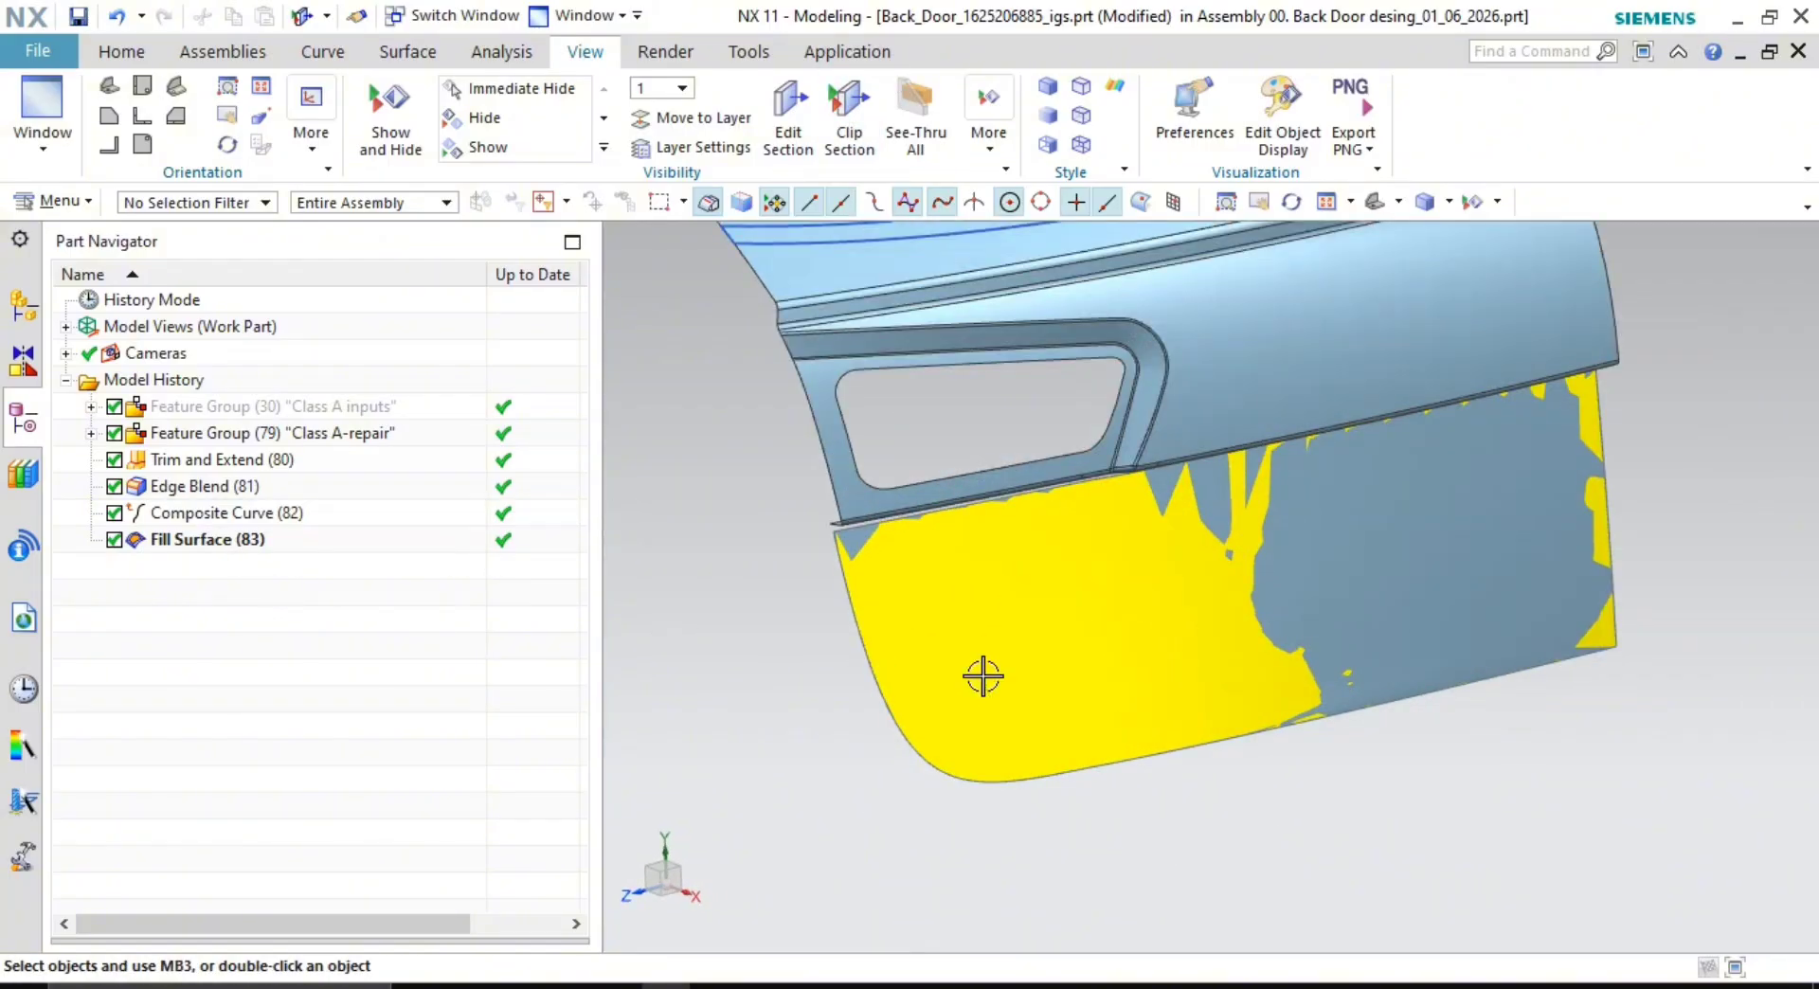
scroll(995, 677, up, 1)
- Hide the leftover Extracted Face (45) and collapse the Class A-repair feature group
right_click(1376, 540)
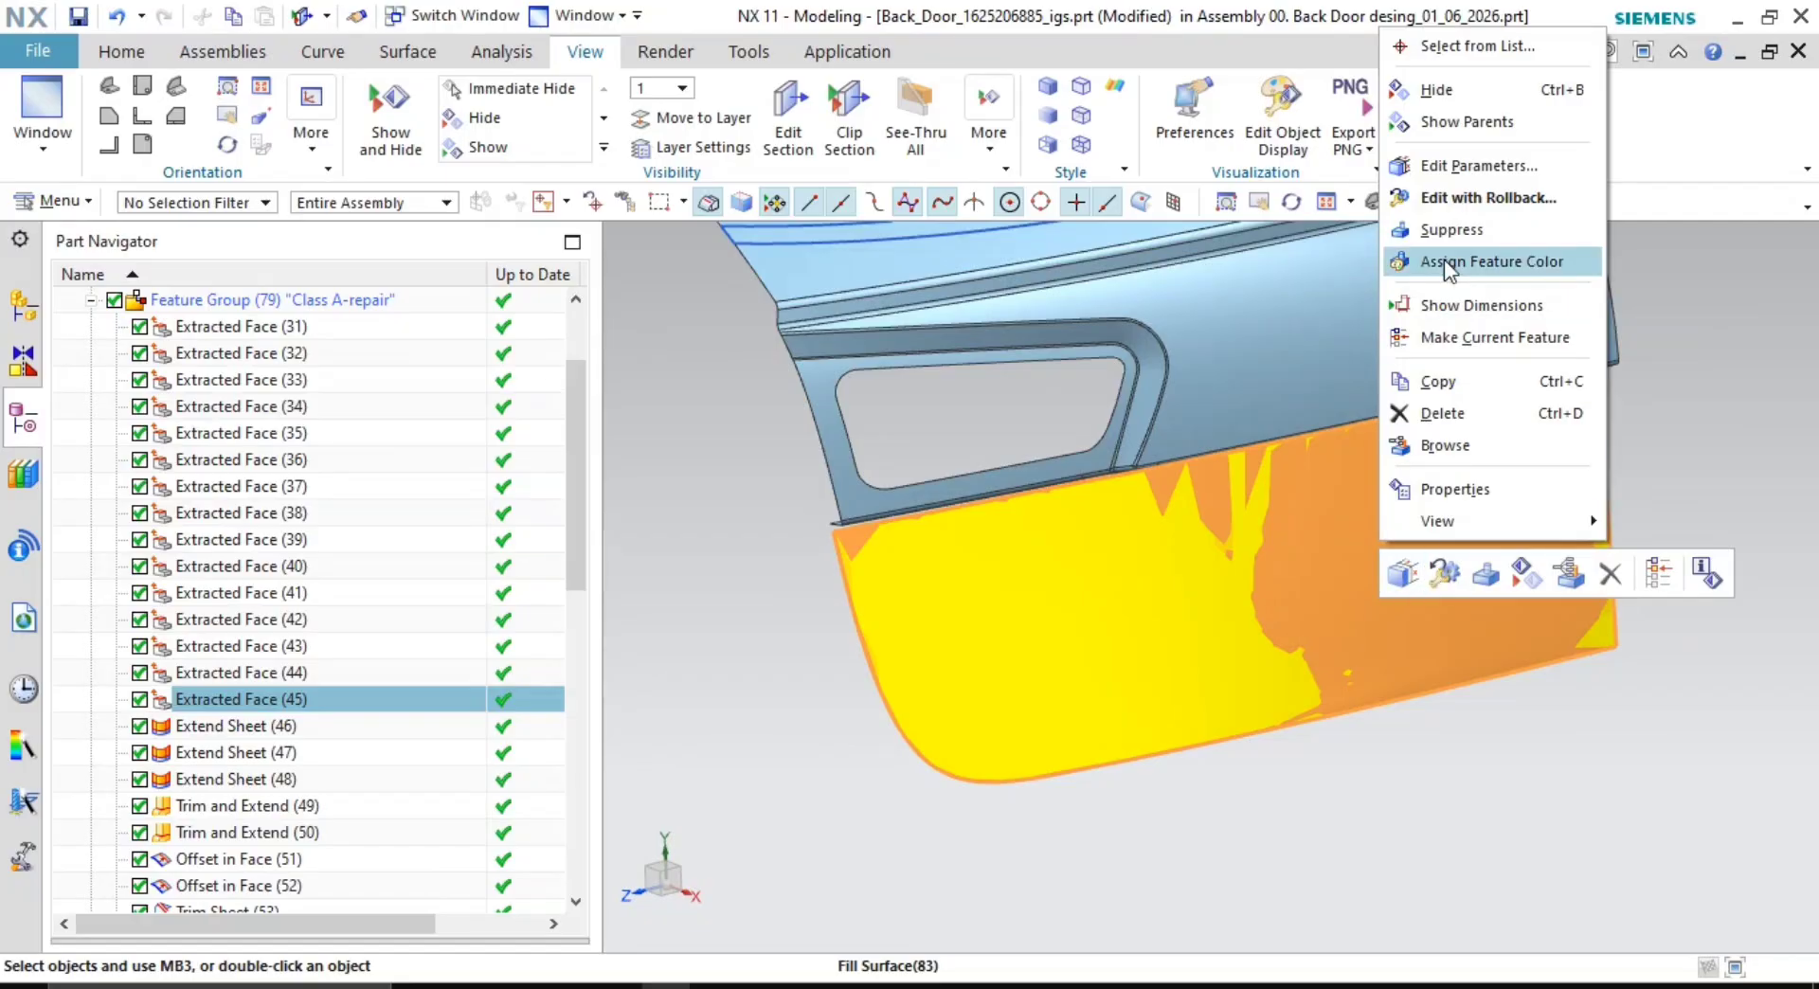
click(1436, 89)
middle_drag(1522, 418, 997, 670)
scroll(344, 682, up, 2)
scroll(344, 682, down, 11)
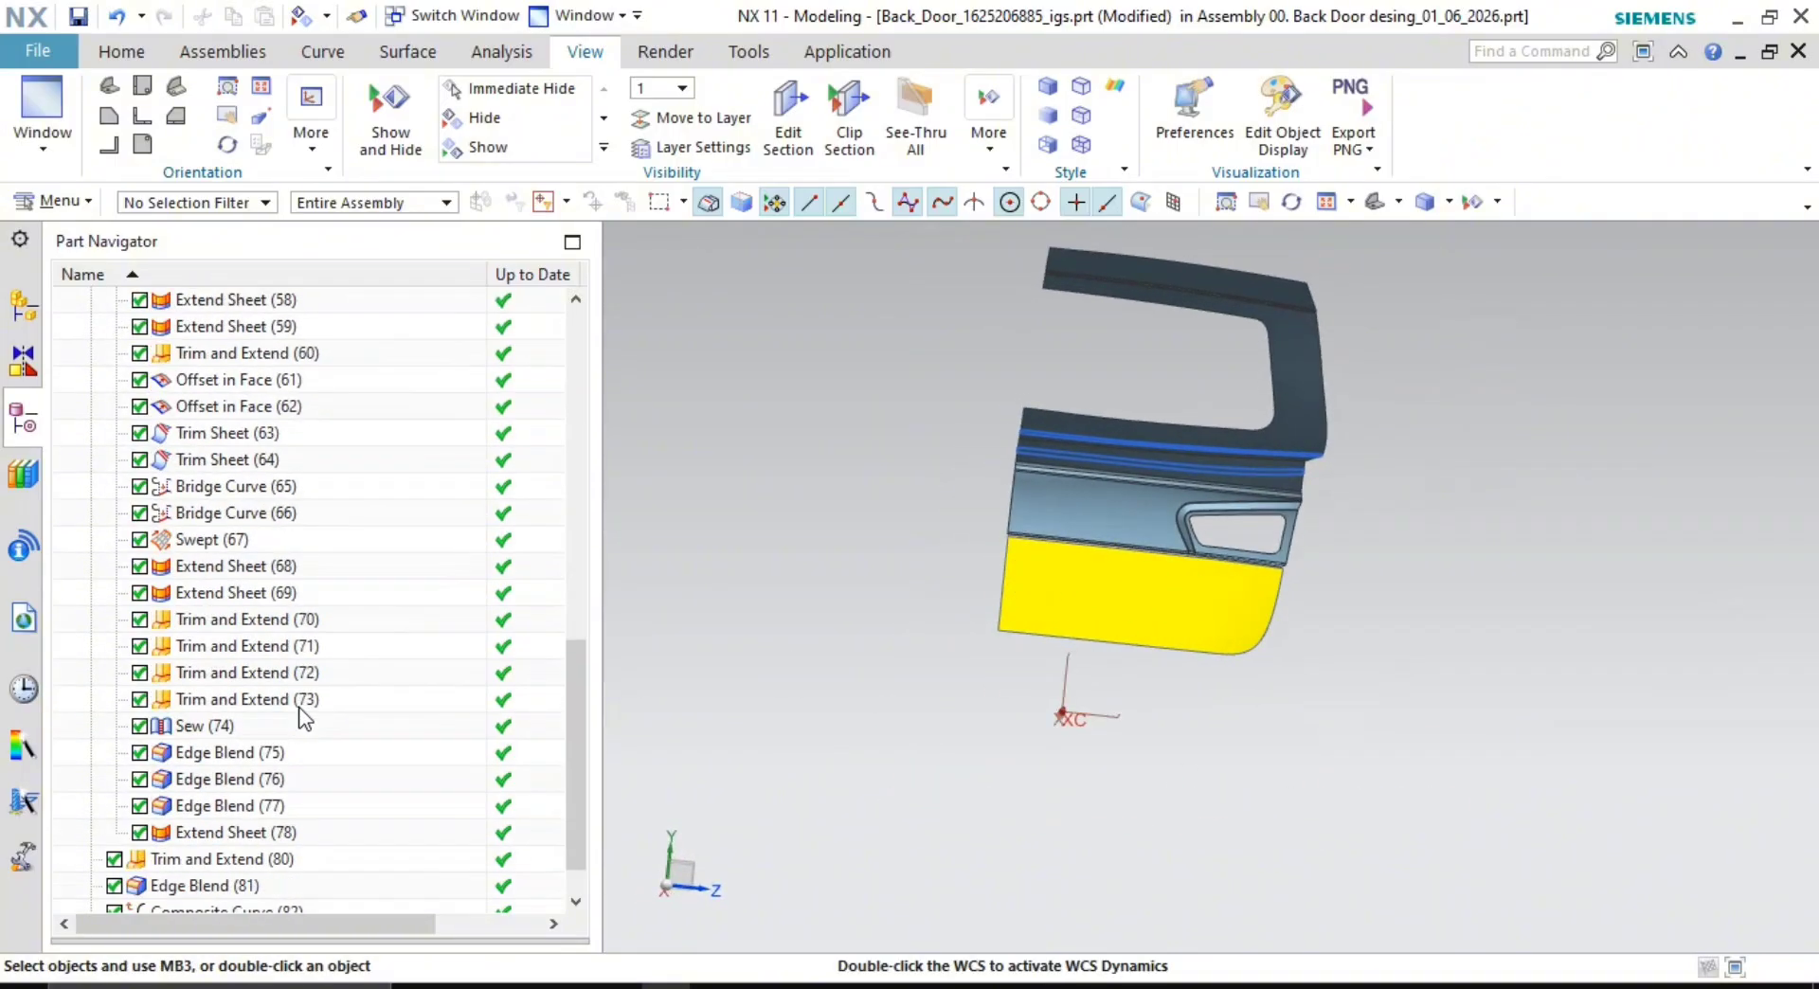
scroll(1156, 589, up, 3)
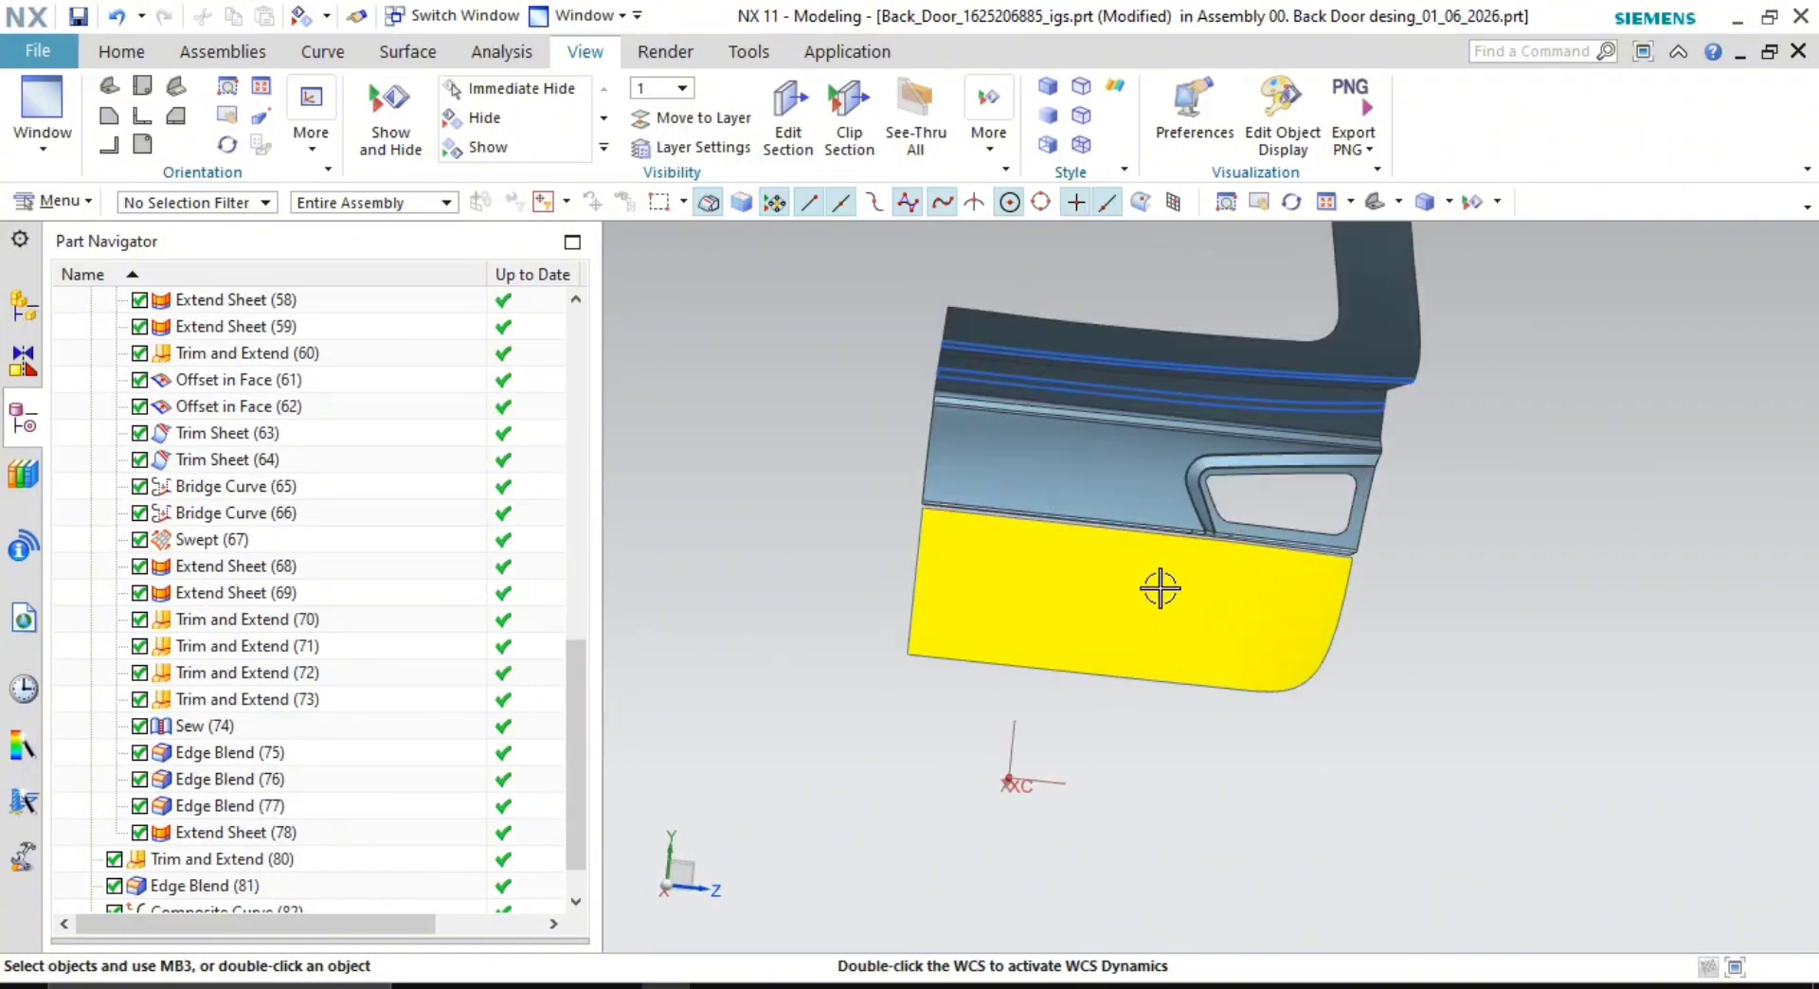
middle_drag(1157, 589, 1356, 592)
scroll(1330, 684, up, 2)
scroll(1331, 684, down, 3)
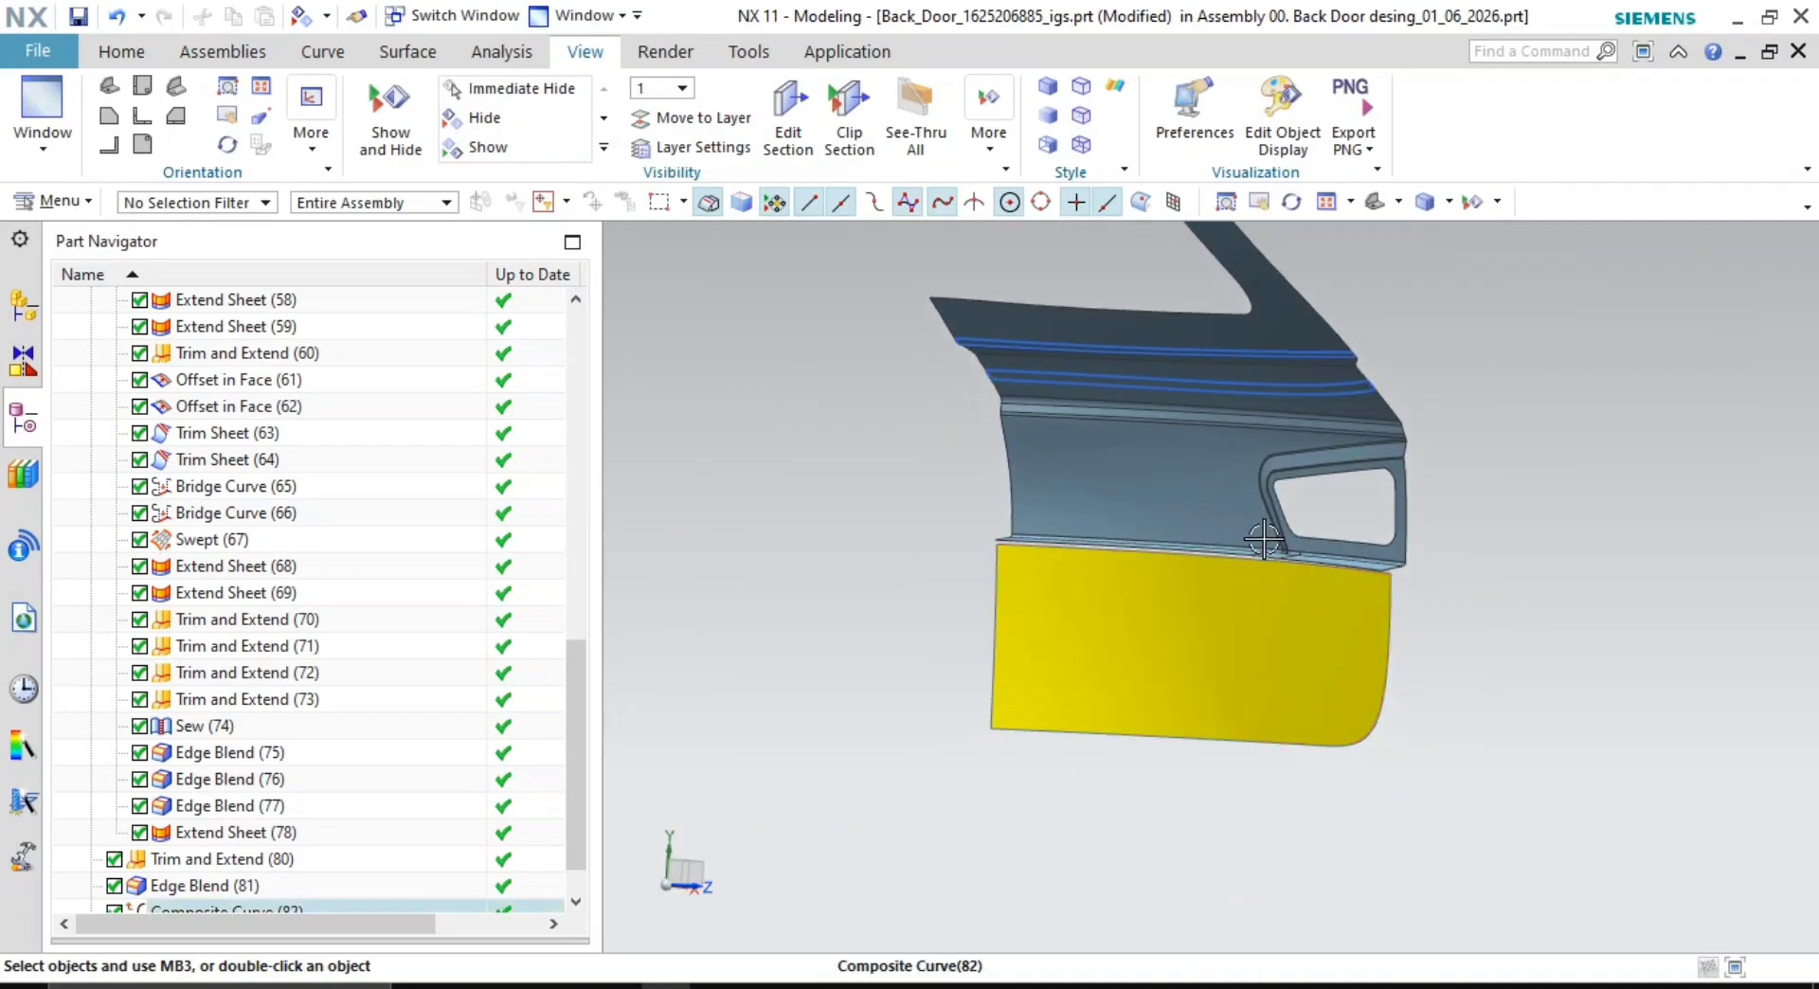
scroll(431, 600, up, 15)
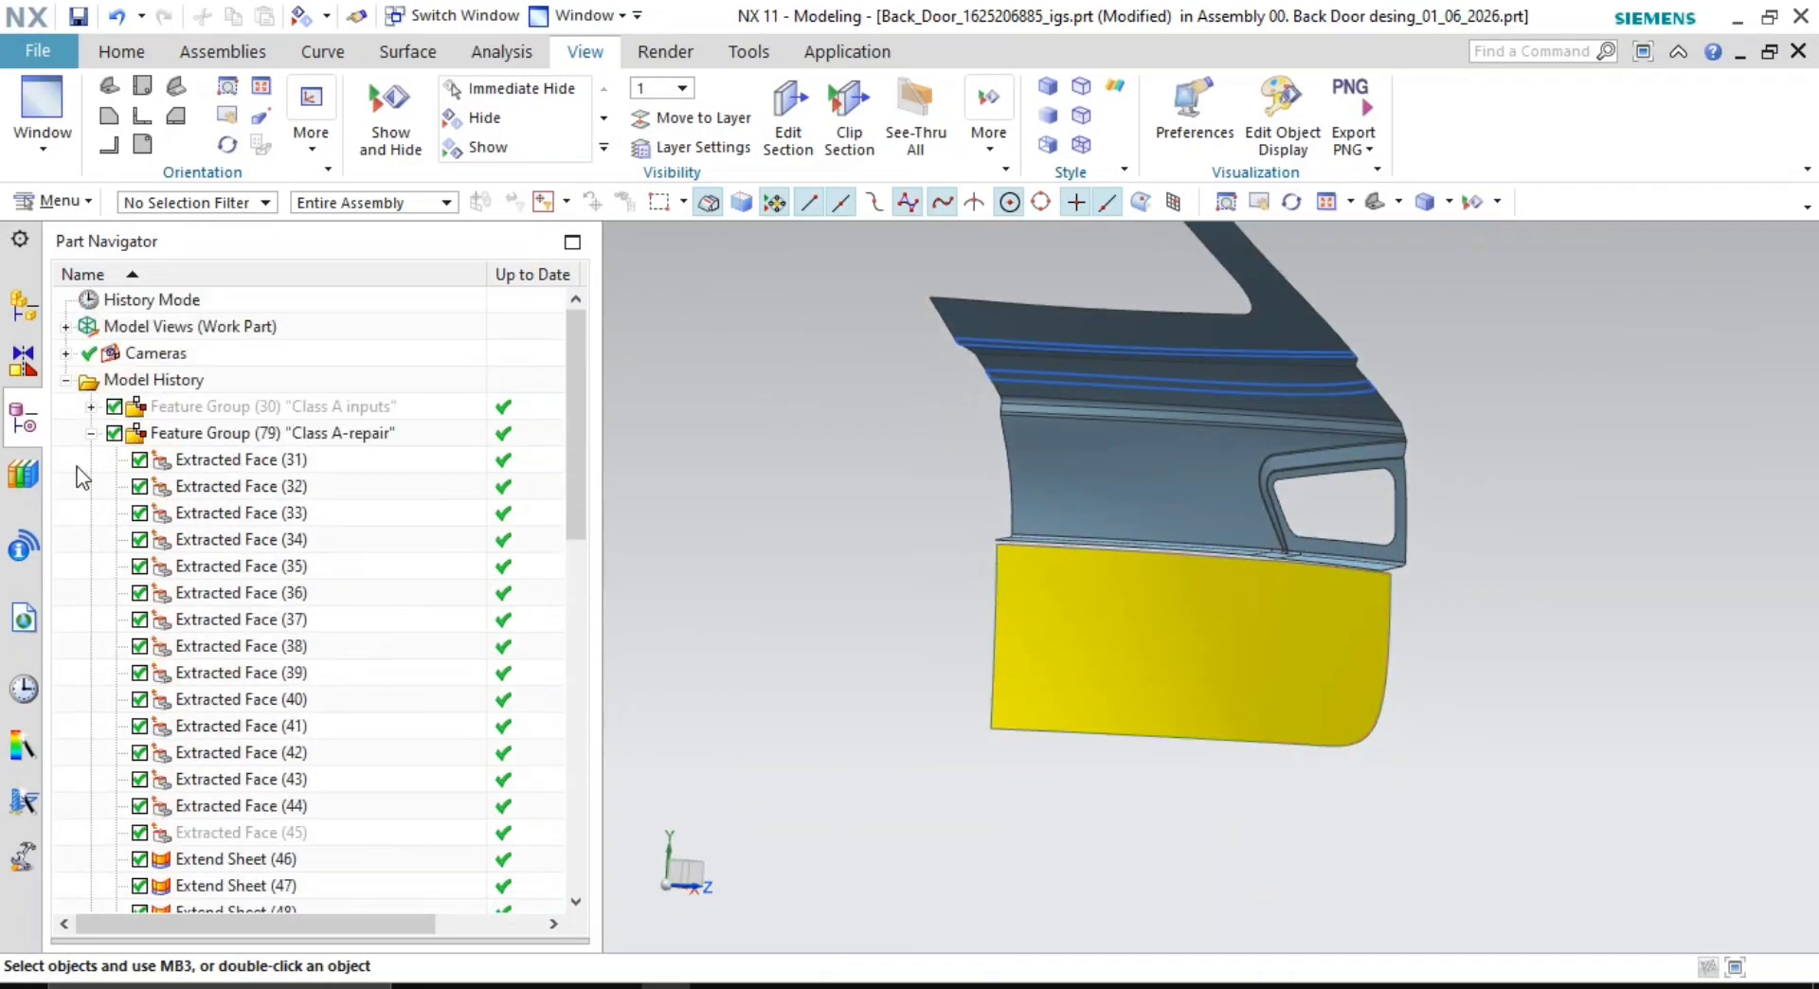
click(92, 432)
middle_drag(1493, 642, 1284, 563)
scroll(1283, 563, up, 5)
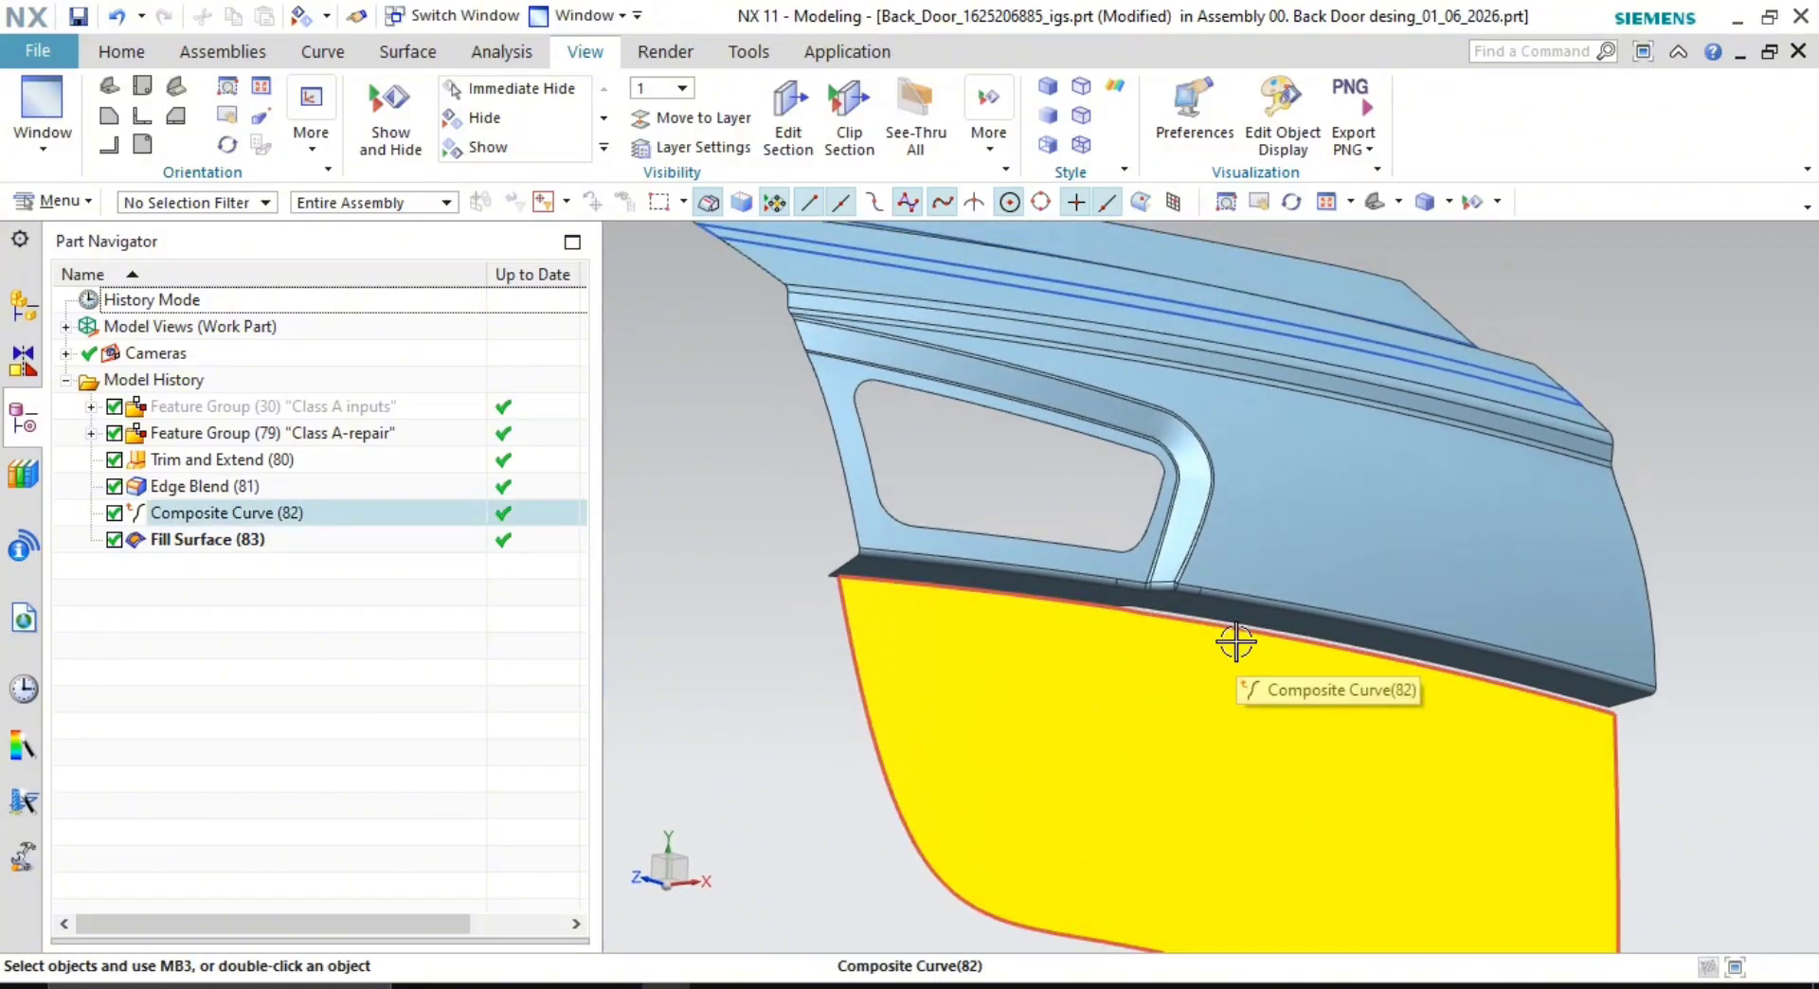
- Hide Composite Curve (82), leaving only the yellow fill panel on the lower door
right_click(244, 521)
click(310, 25)
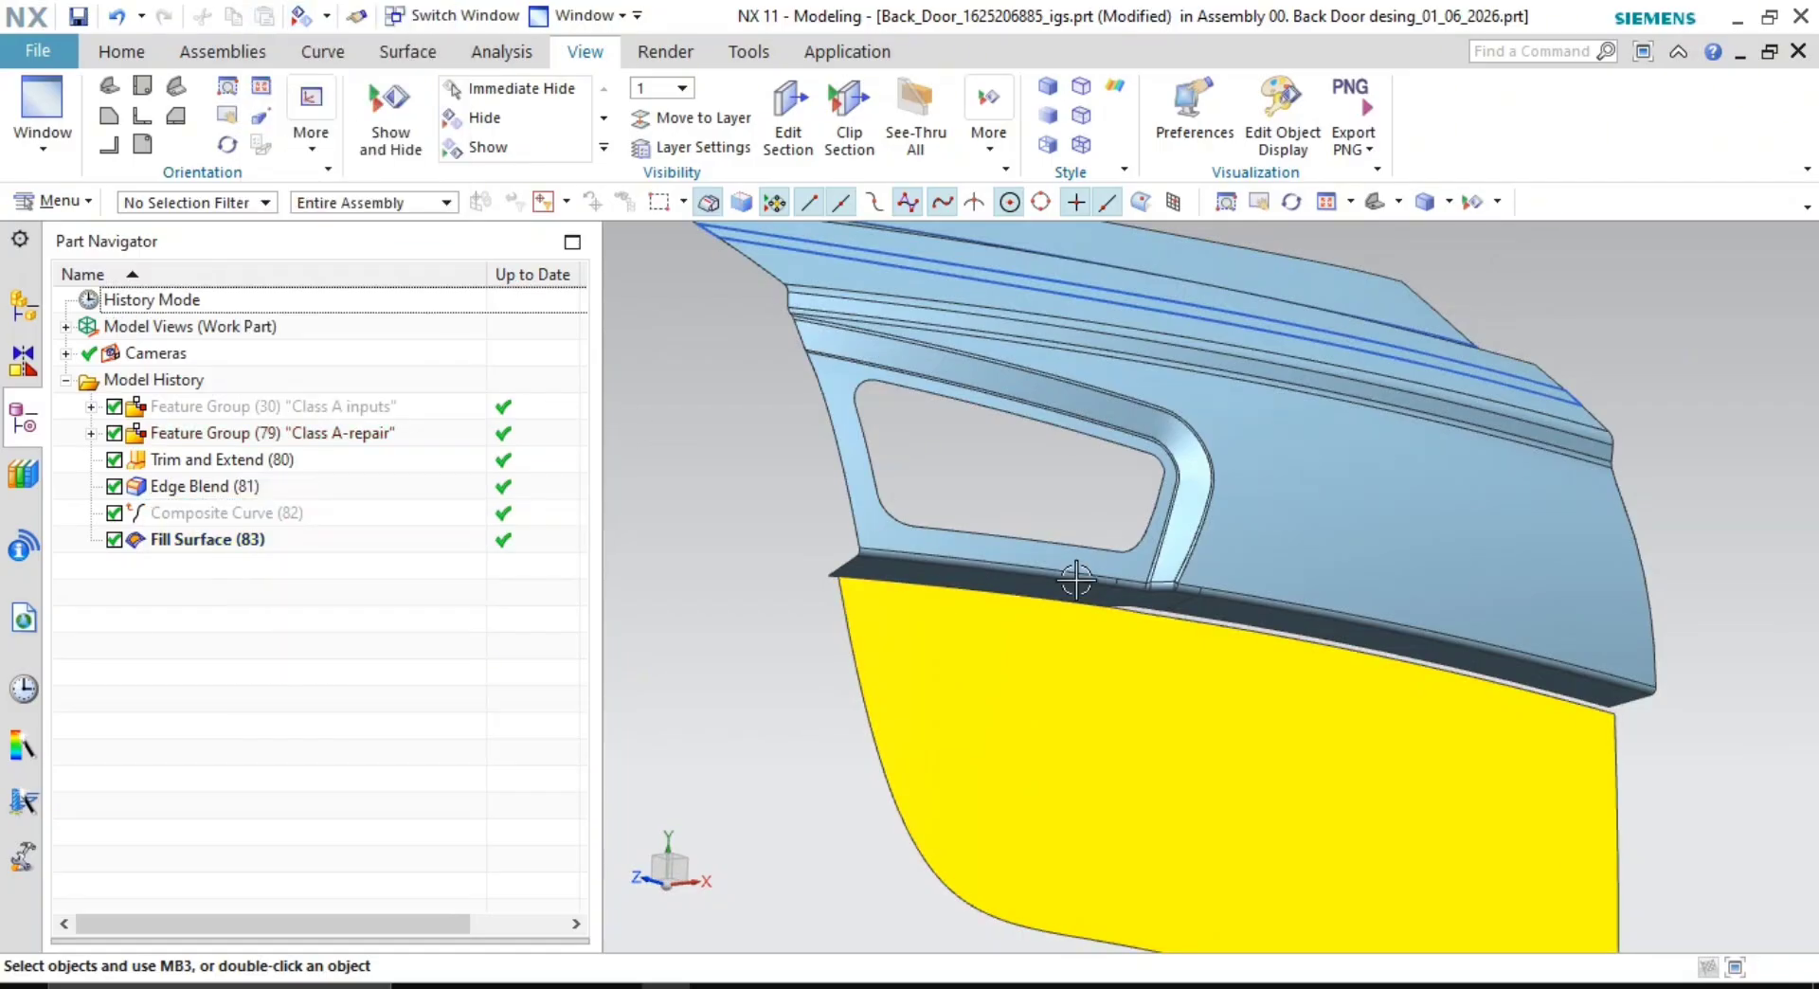
scroll(1077, 580, down, 2)
middle_drag(1047, 515, 1413, 681)
middle_drag(1269, 603, 1310, 567)
scroll(1234, 639, up, 1)
scroll(1235, 614, up, 1)
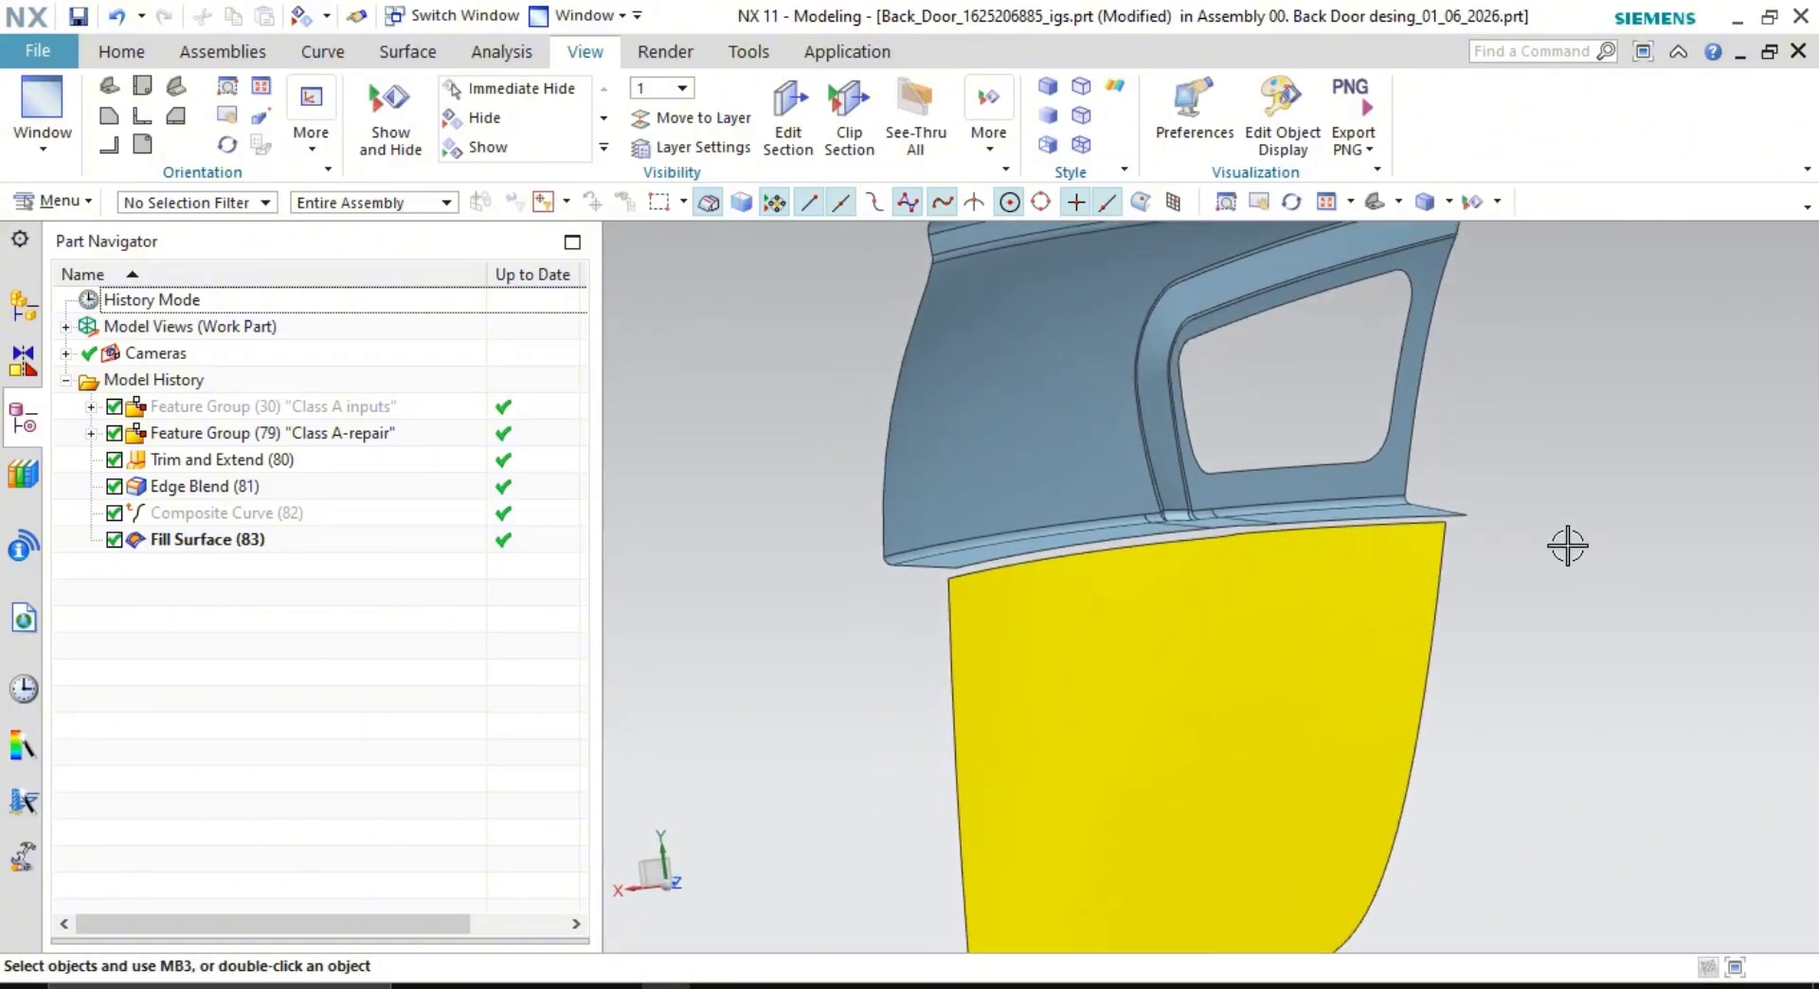
shift+middle_drag(1655, 546, 1592, 532)
shift+middle_drag(830, 387, 817, 400)
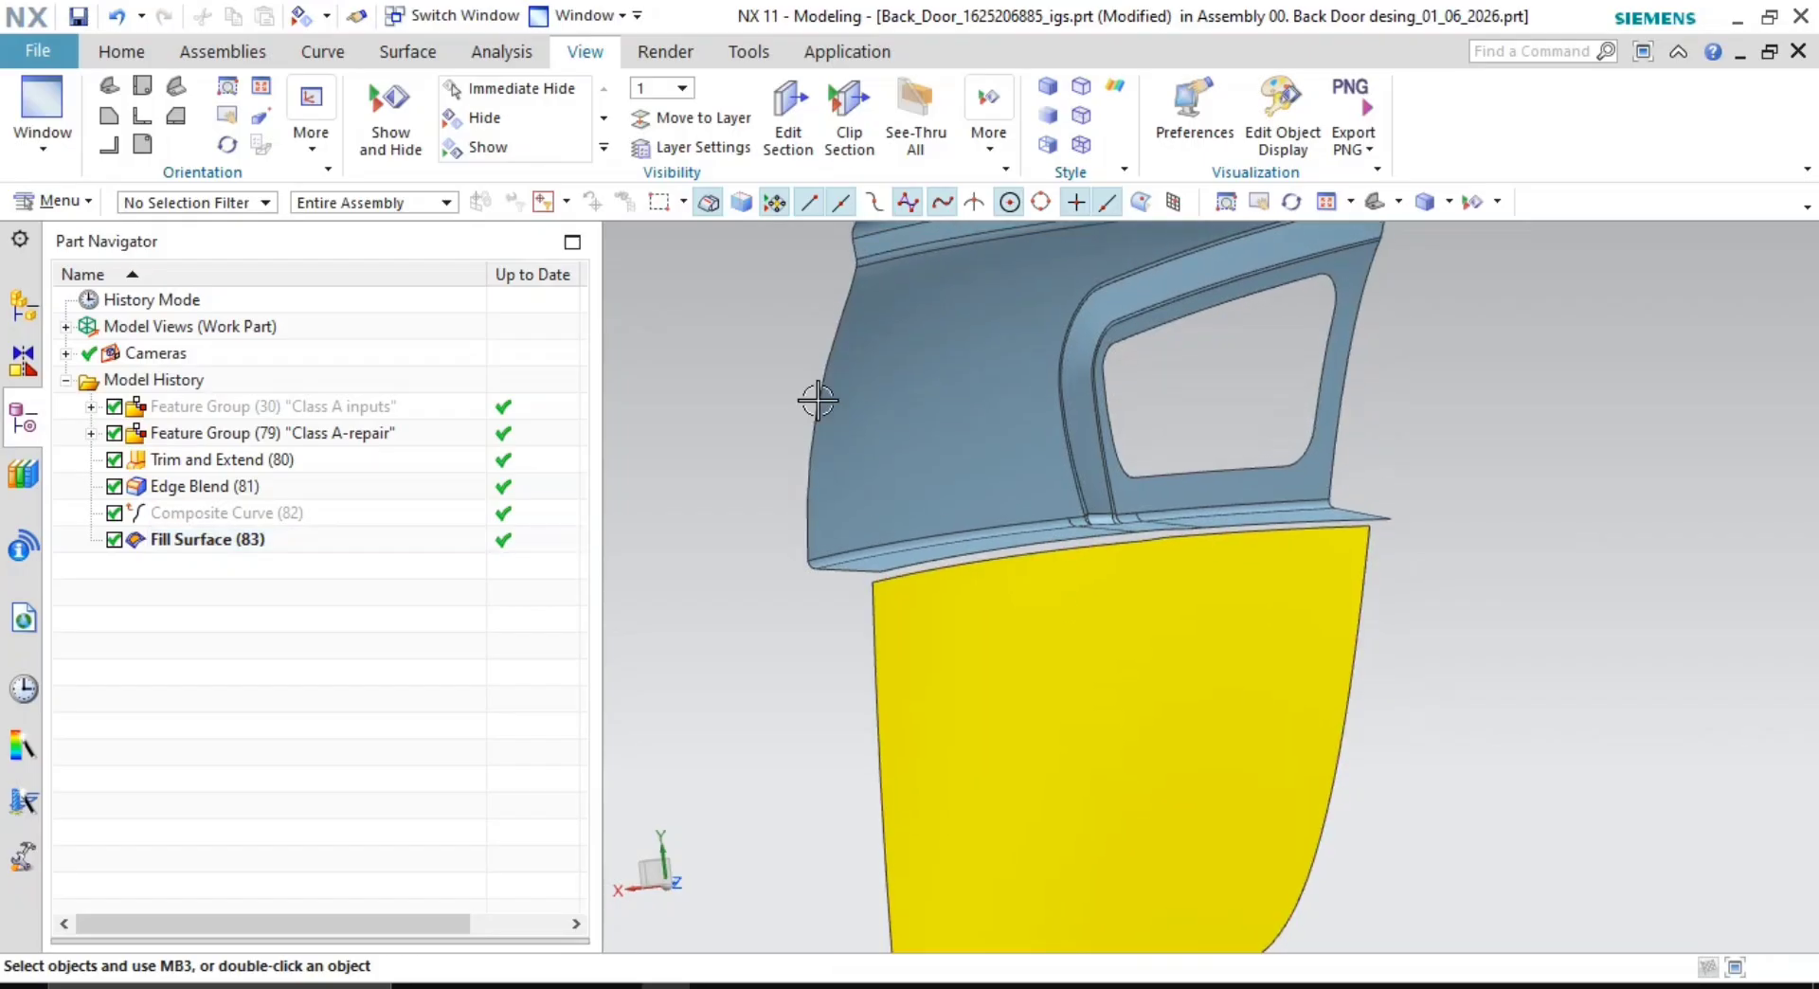
click(398, 53)
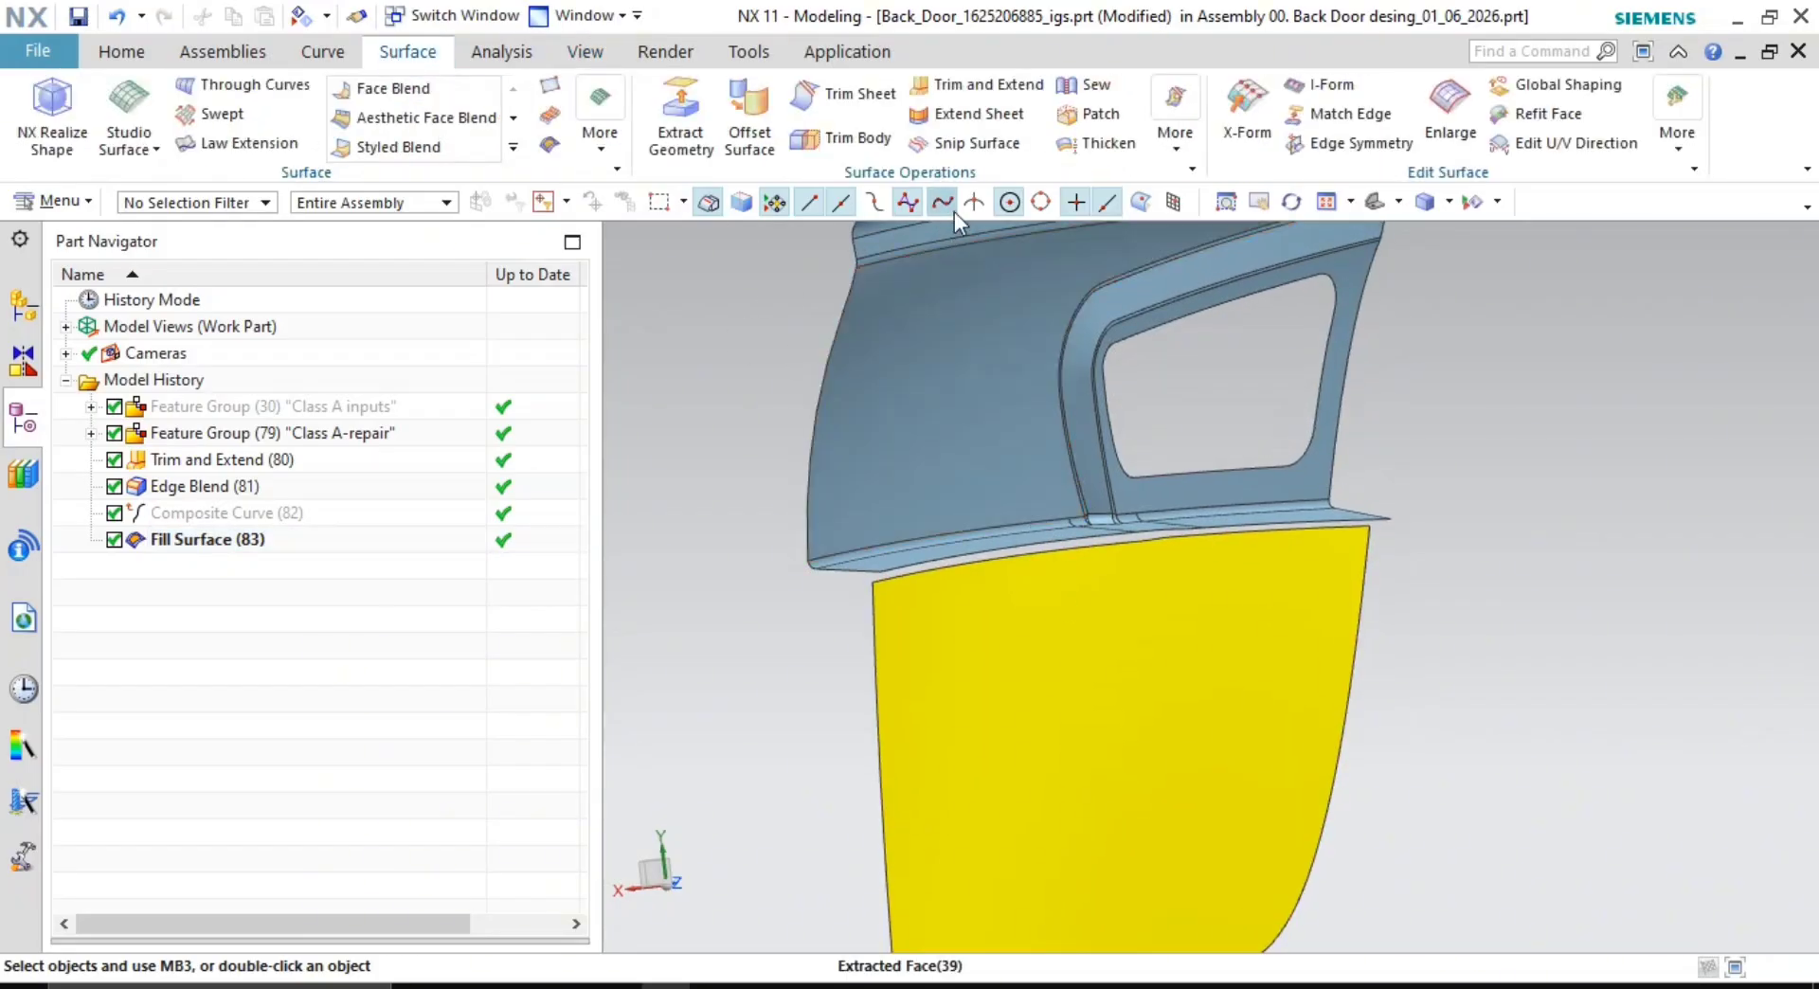
- Extend the fill surface's top edge by a 7 mm offset with Extend Sheet
click(993, 115)
click(1037, 557)
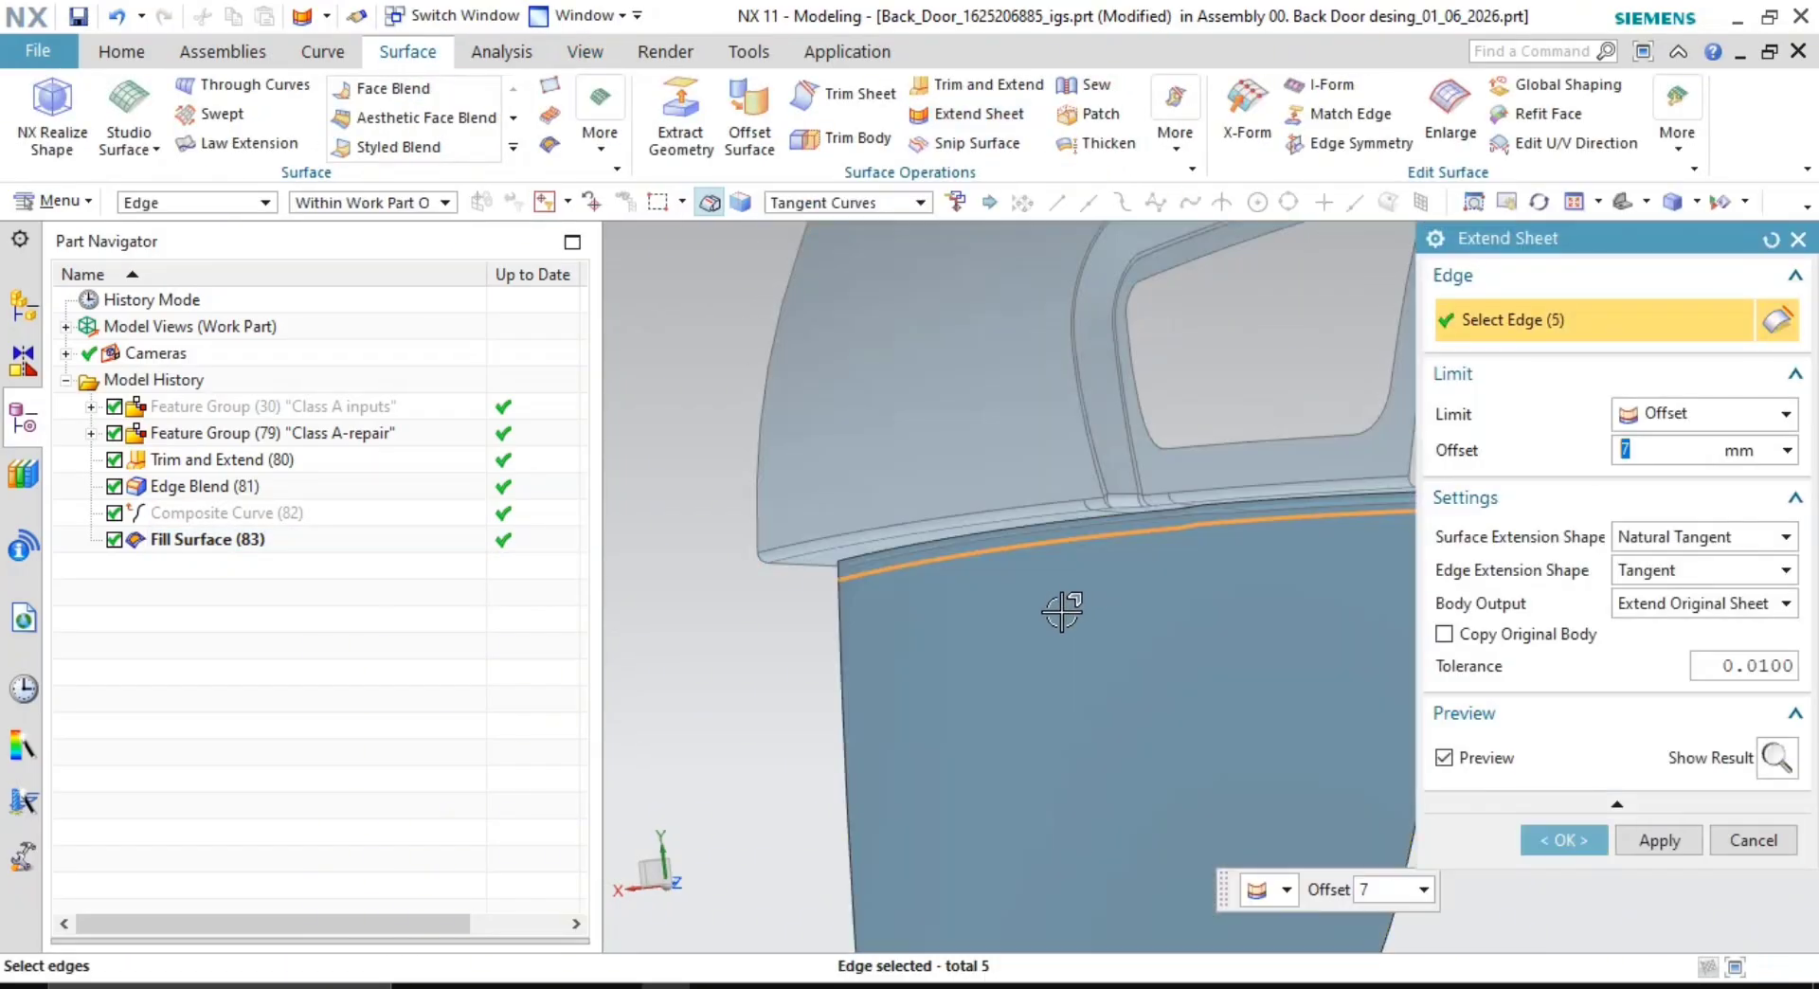
click(1660, 840)
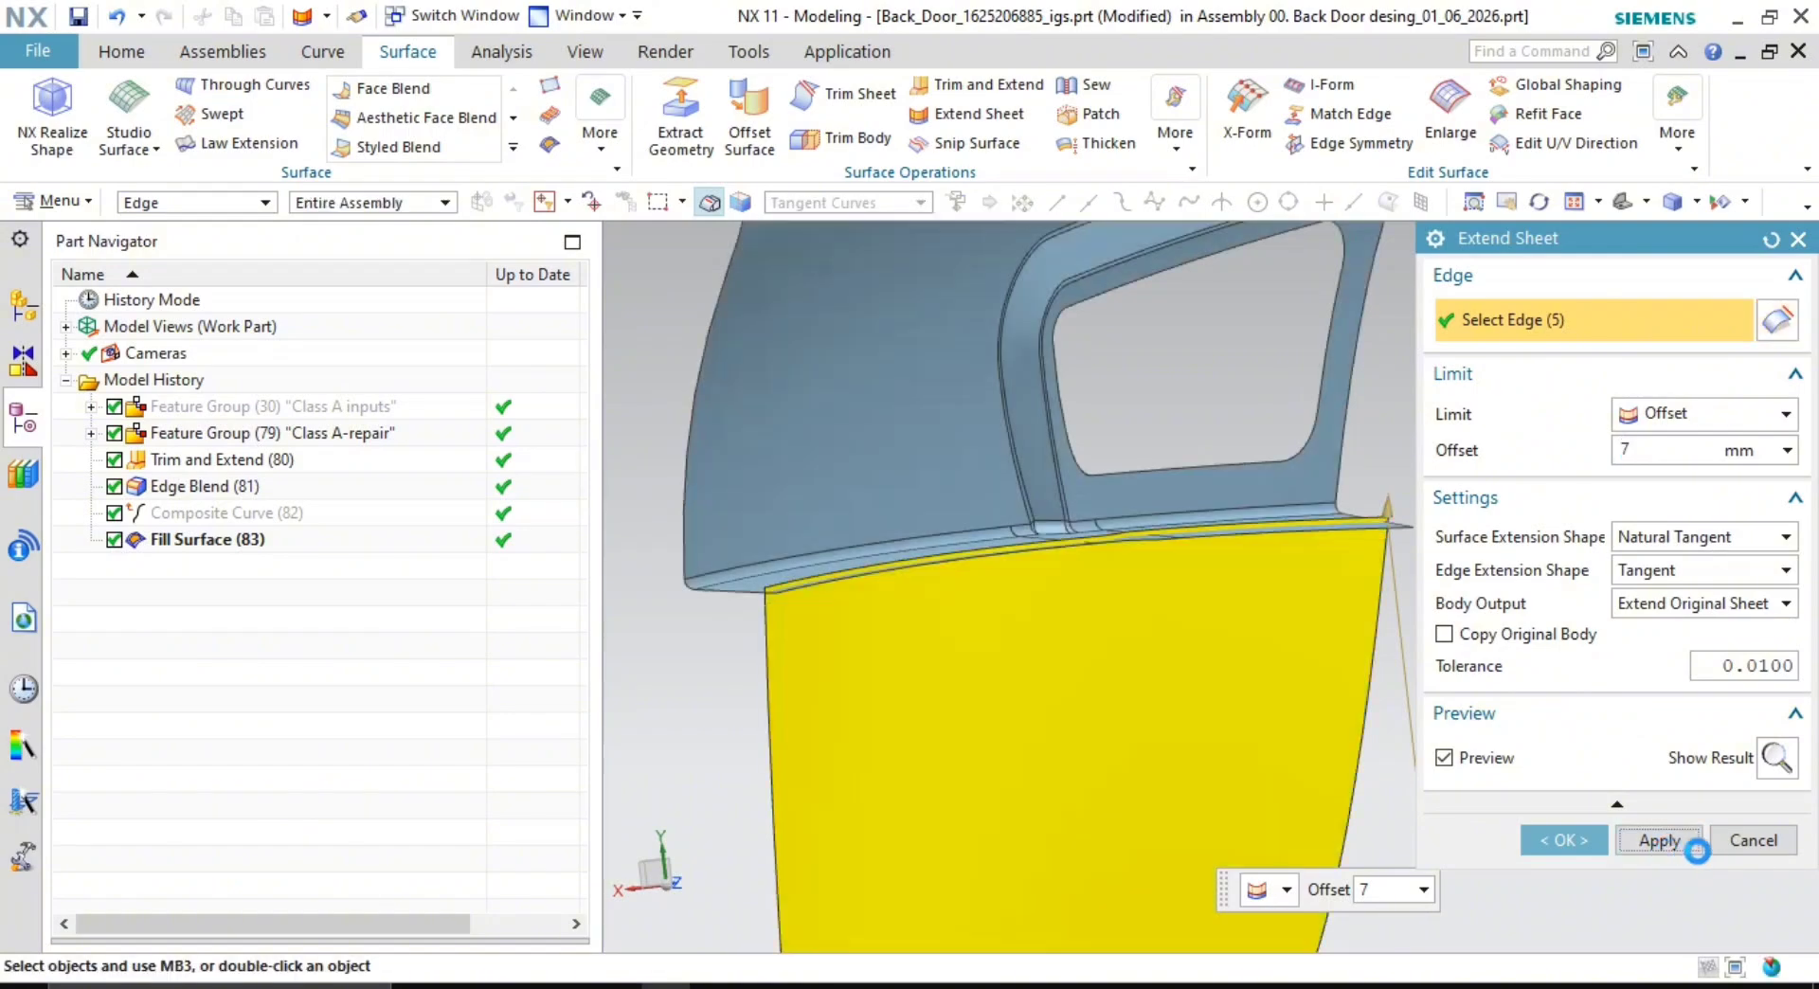
scroll(1213, 614, down, 5)
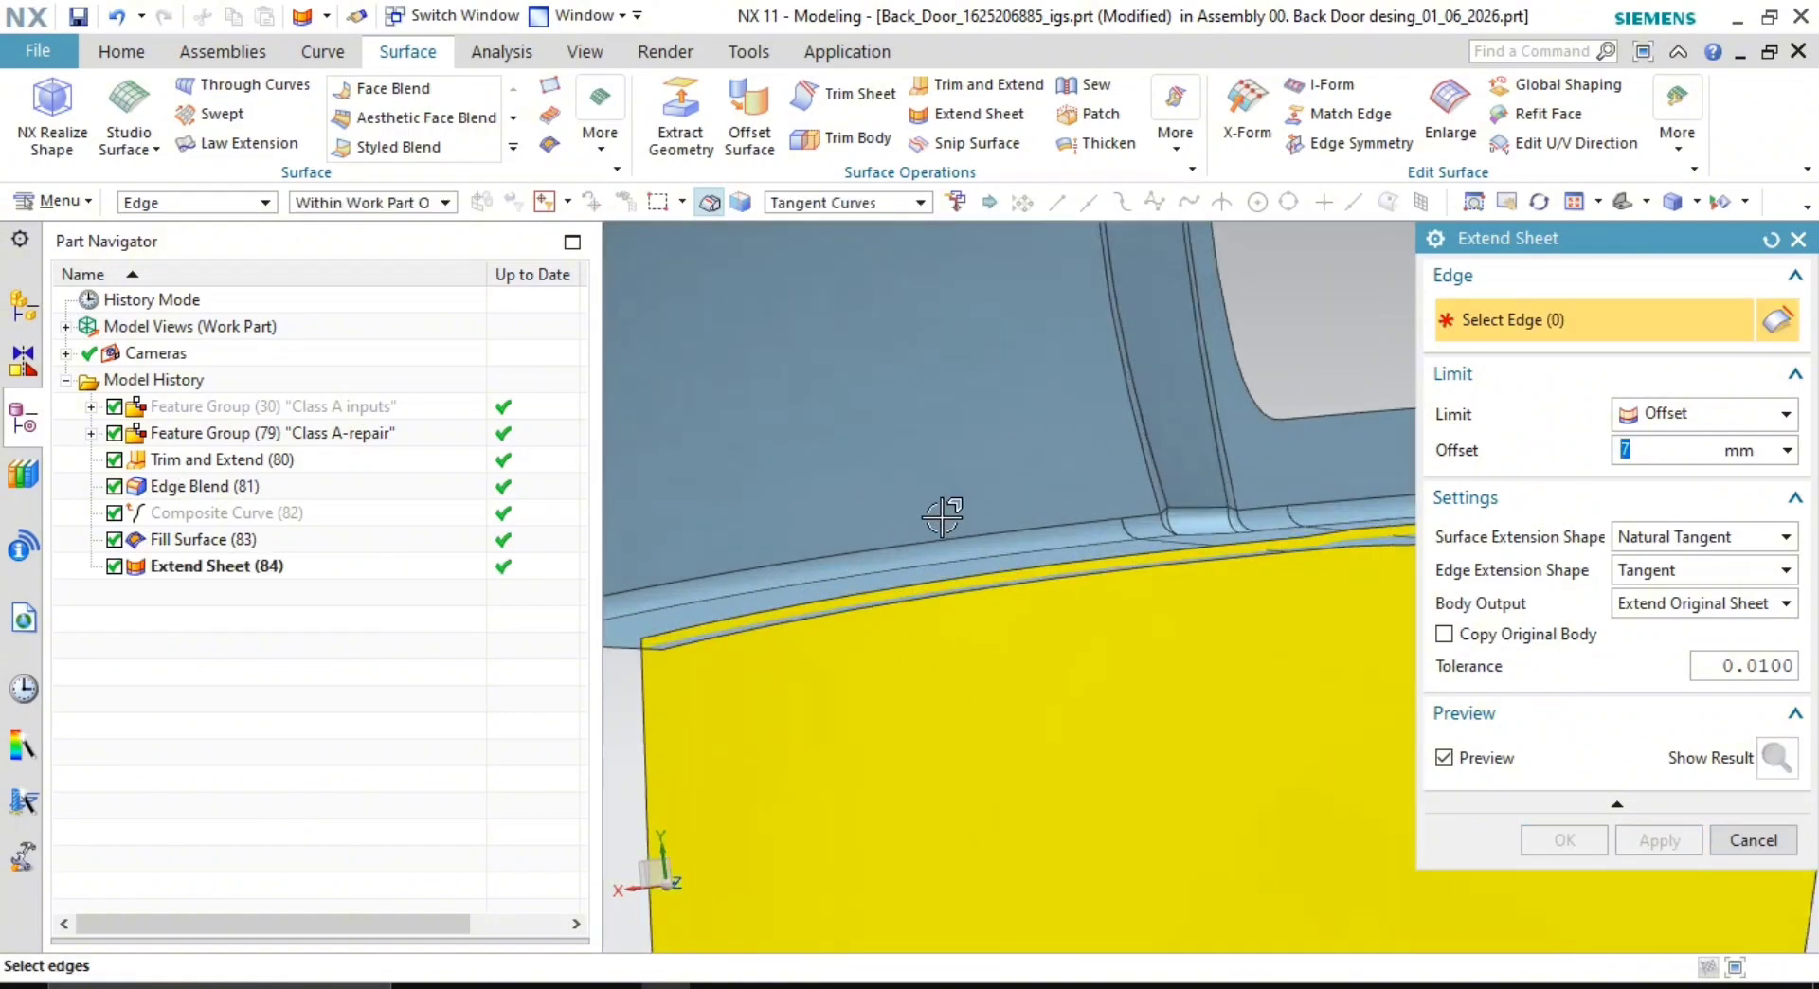
scroll(1213, 617, up, 2)
shift+middle_drag(1212, 633, 1141, 455)
scroll(1142, 454, up, 2)
shift+middle_drag(1145, 454, 1158, 517)
key(Escape)
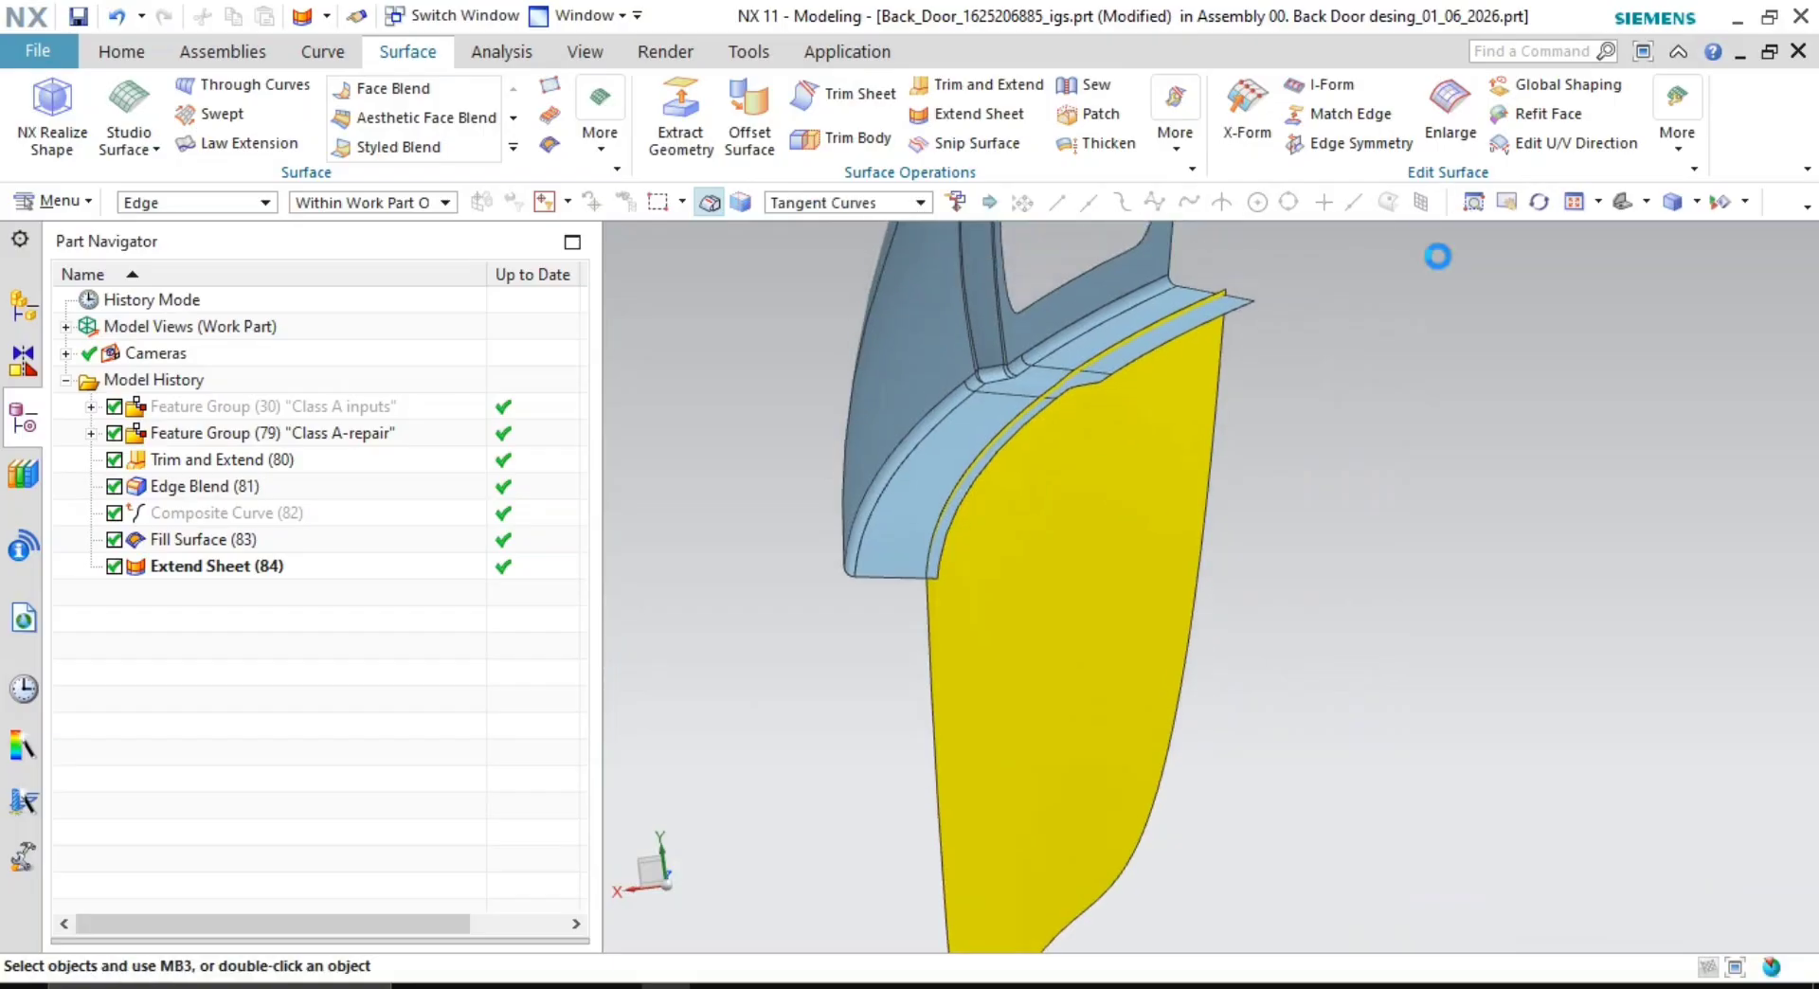
scroll(1218, 390, down, 2)
shift+middle_drag(1218, 390, 1309, 413)
- Make Corner between the door faces as target and the fill surface as tool, tool side flipped
click(1013, 83)
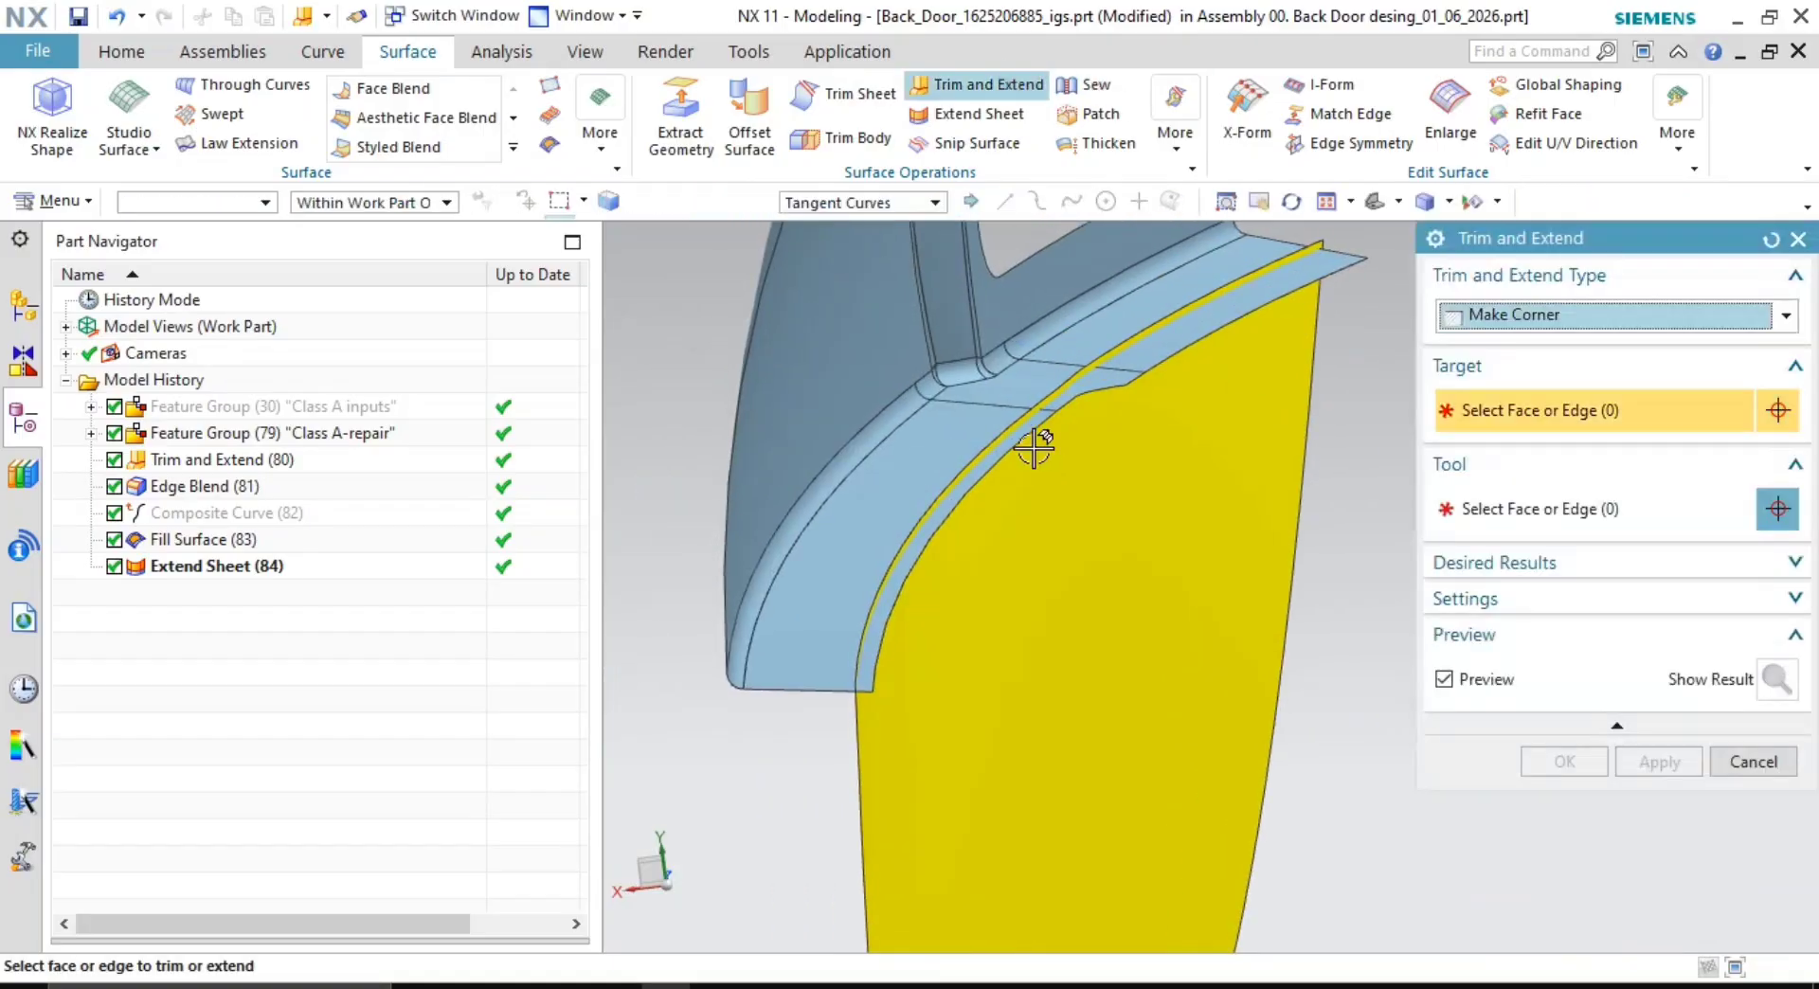
click(909, 459)
click(1191, 561)
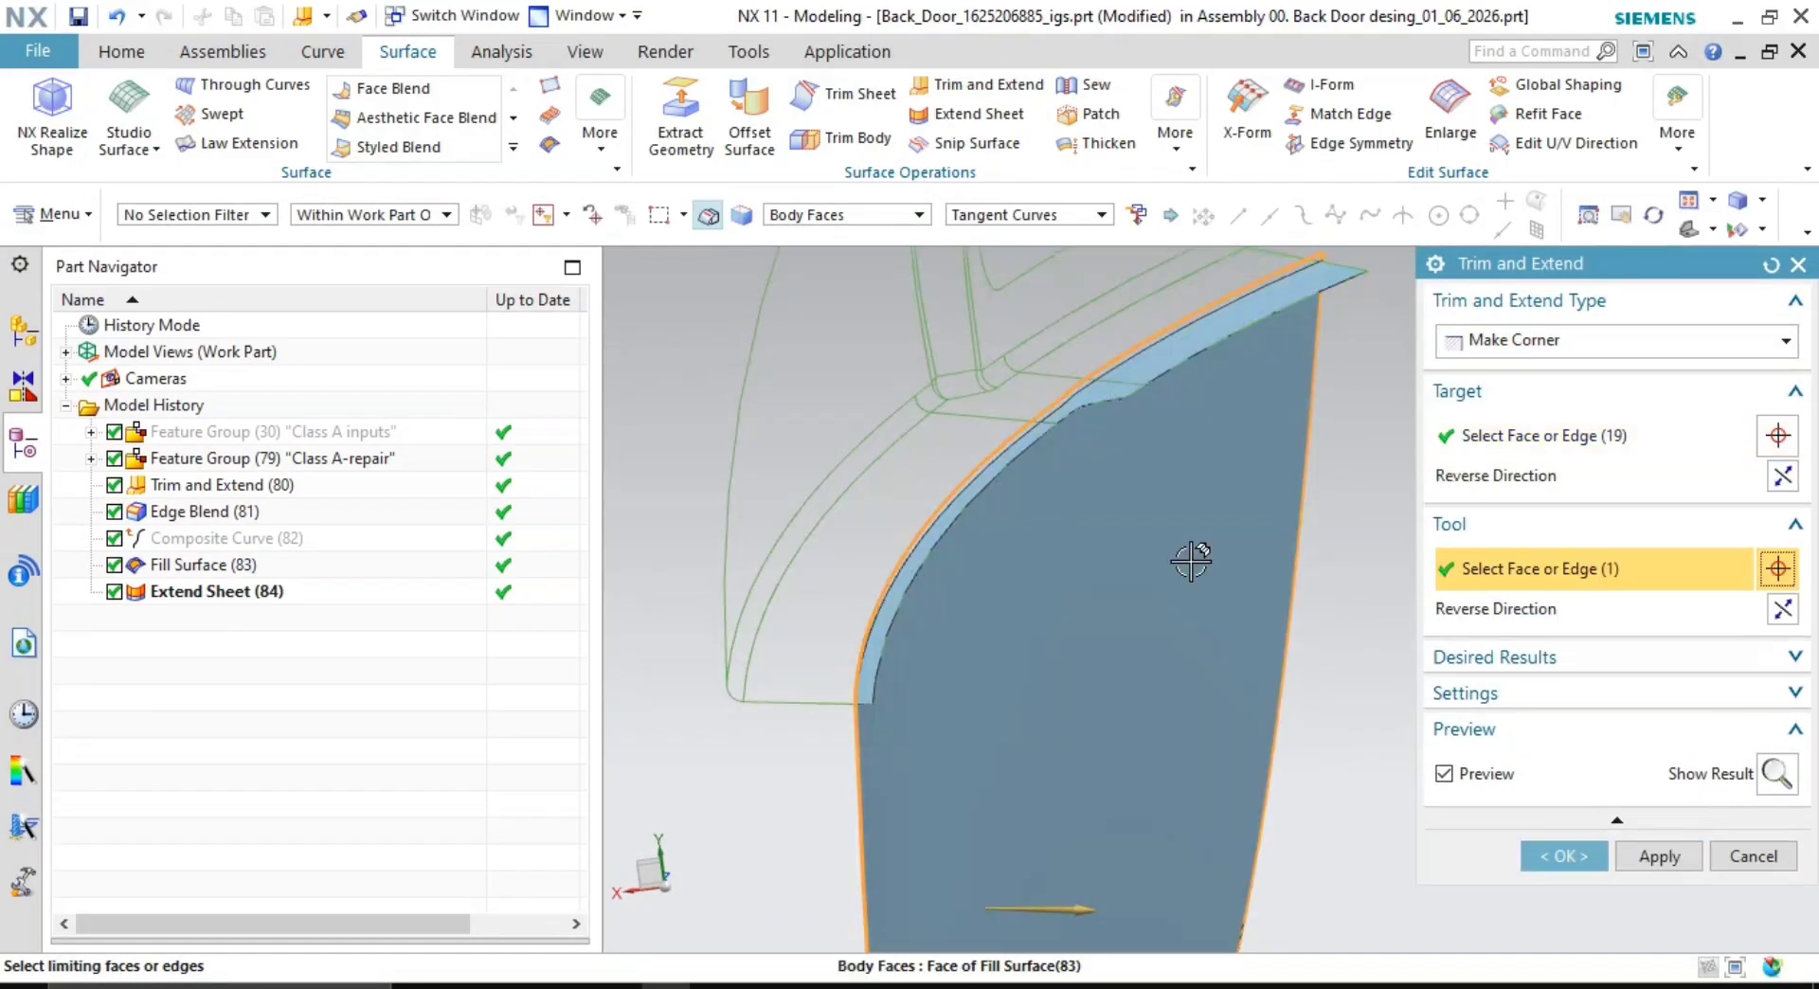
click(1782, 477)
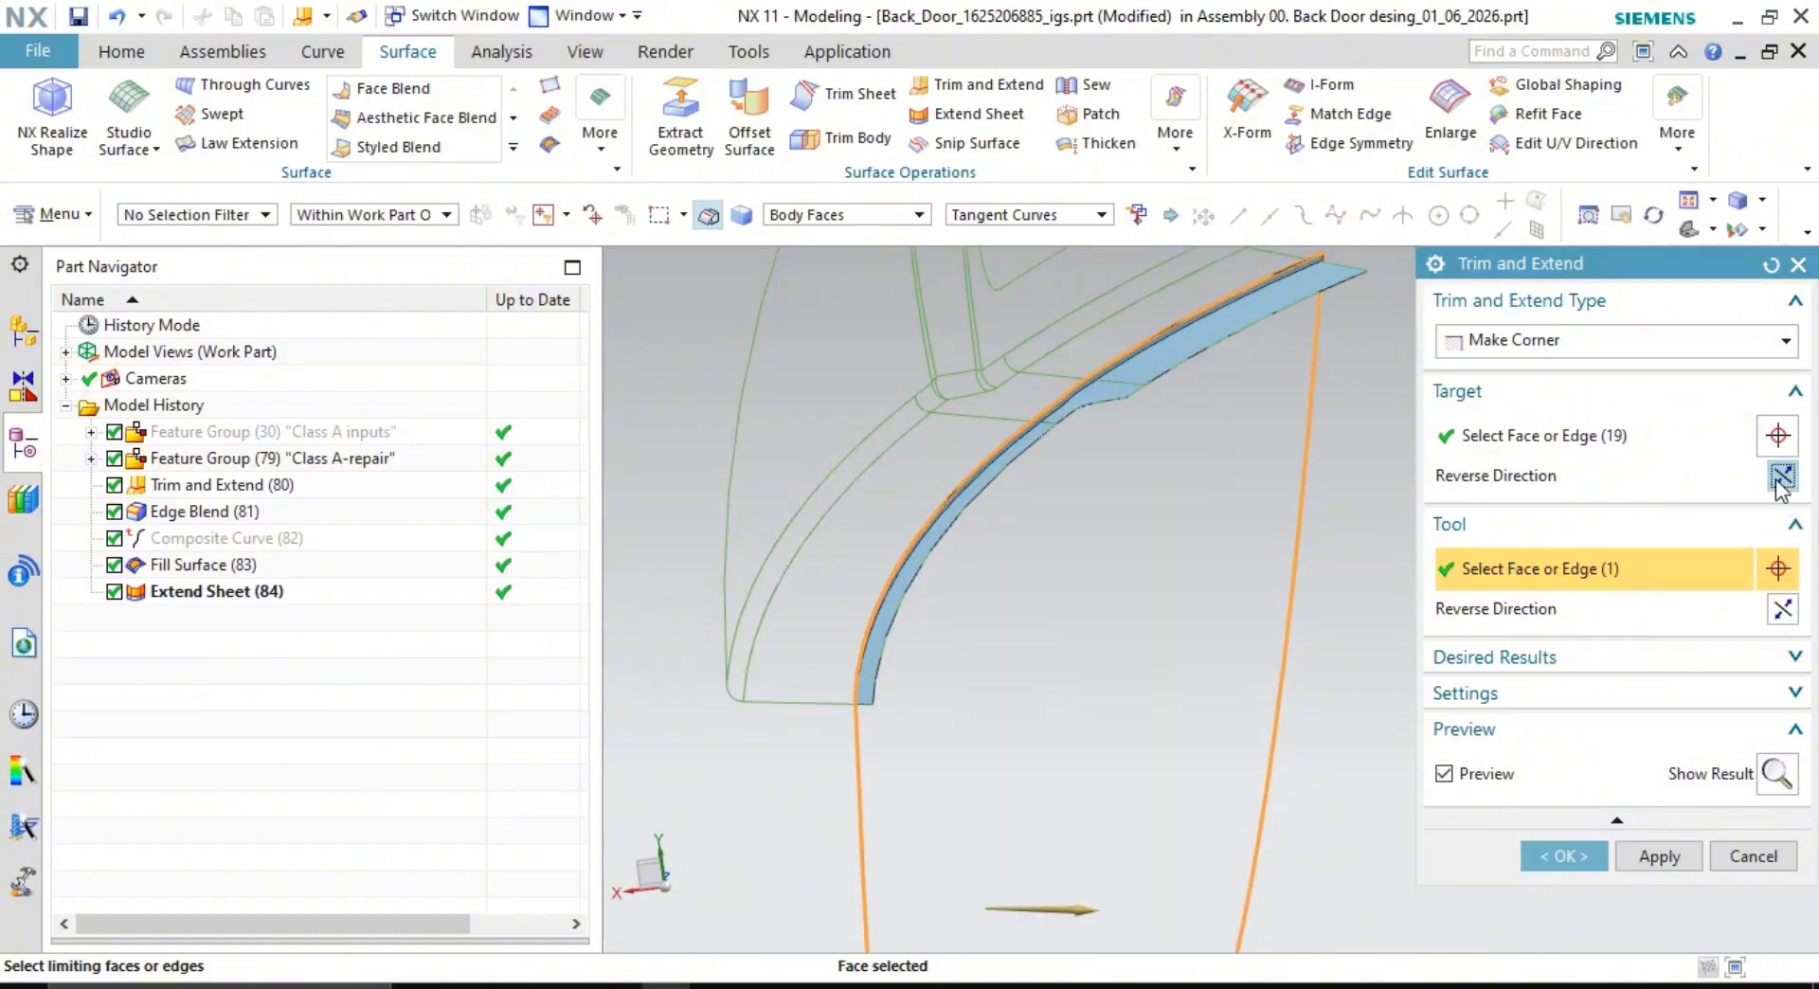
click(1782, 477)
click(1782, 610)
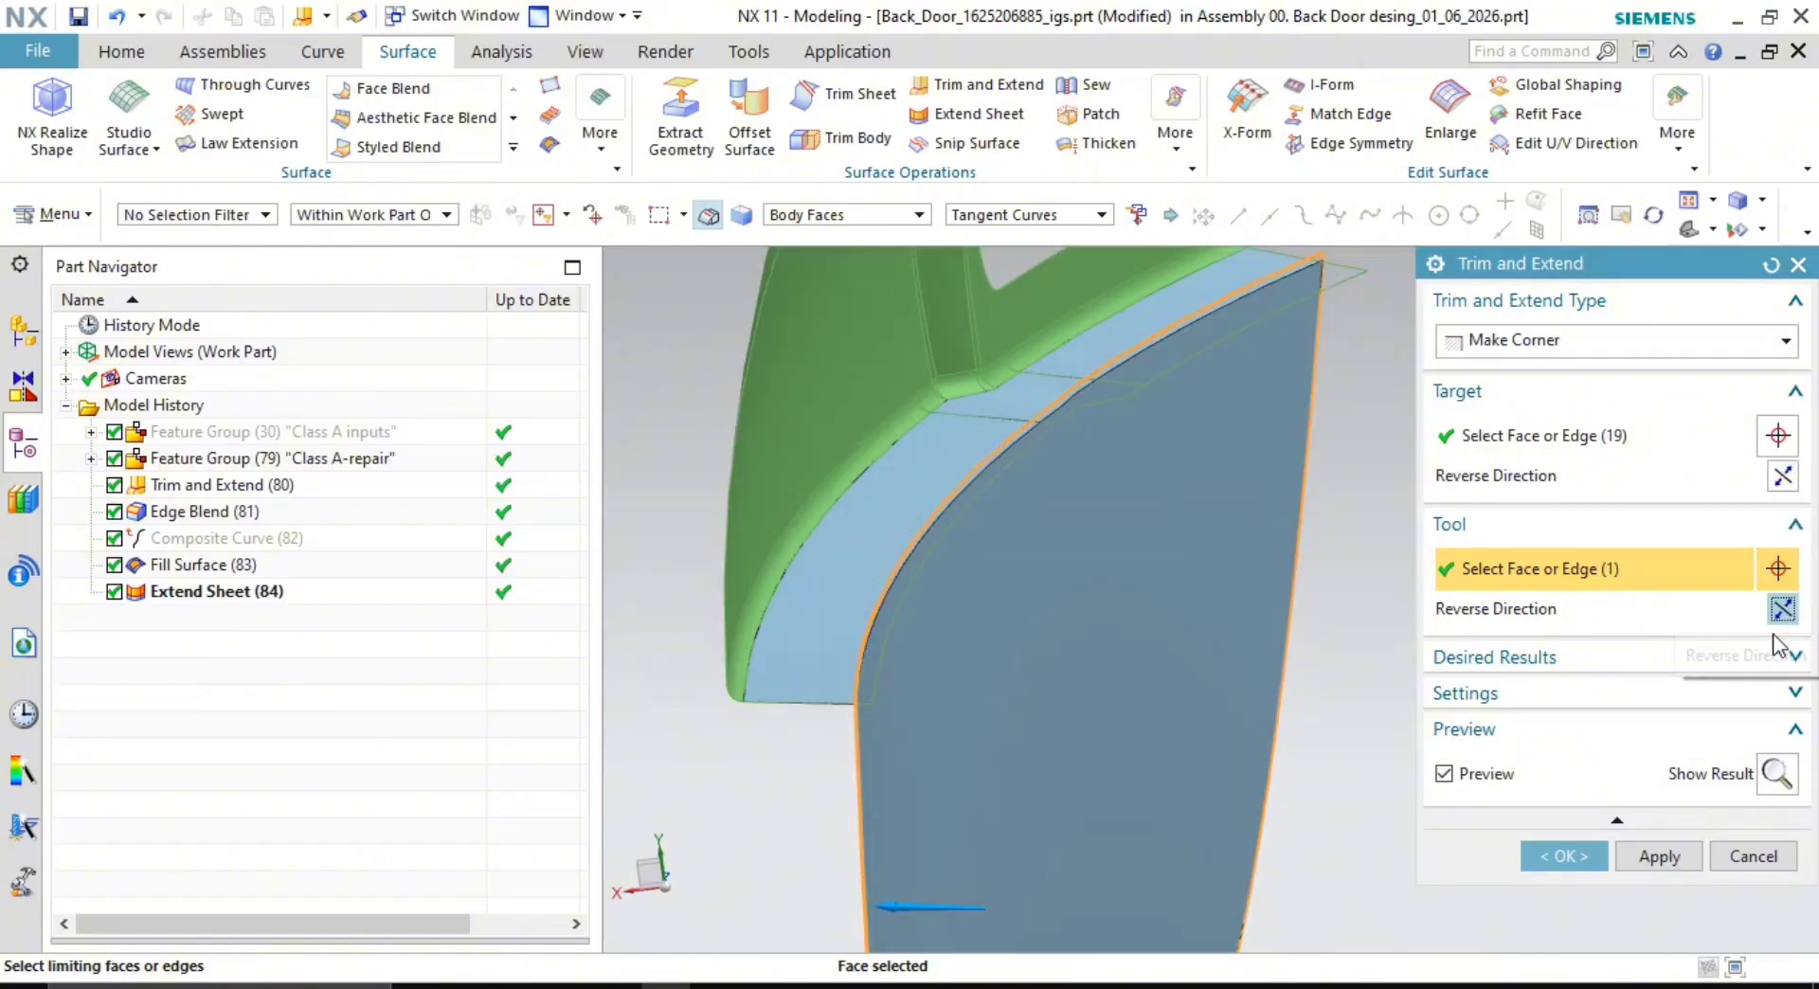
click(1568, 857)
middle_drag(1481, 632, 1038, 608)
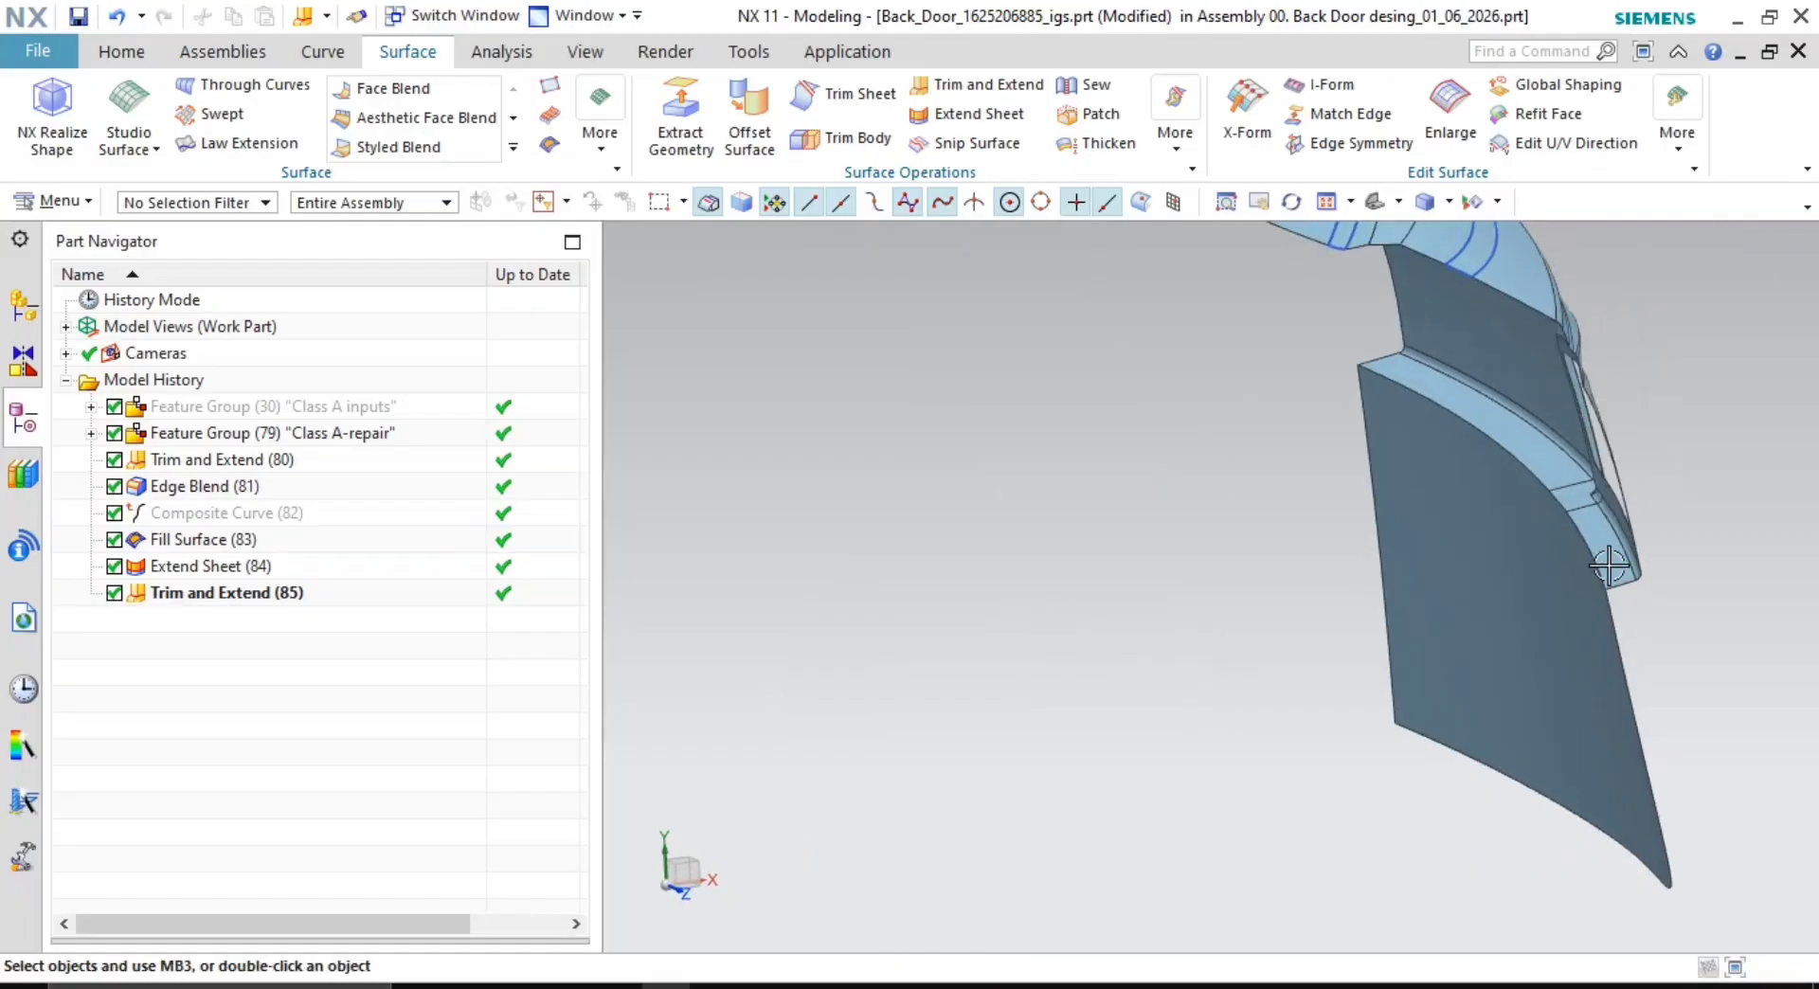
- Hide every curve in the part from the Curves row of Show and Hide
mouse_move(1609, 566)
middle_down()
mouse_move(1608, 531)
mouse_move(1579, 548)
mouse_move(1583, 519)
mouse_move(1502, 521)
middle_up()
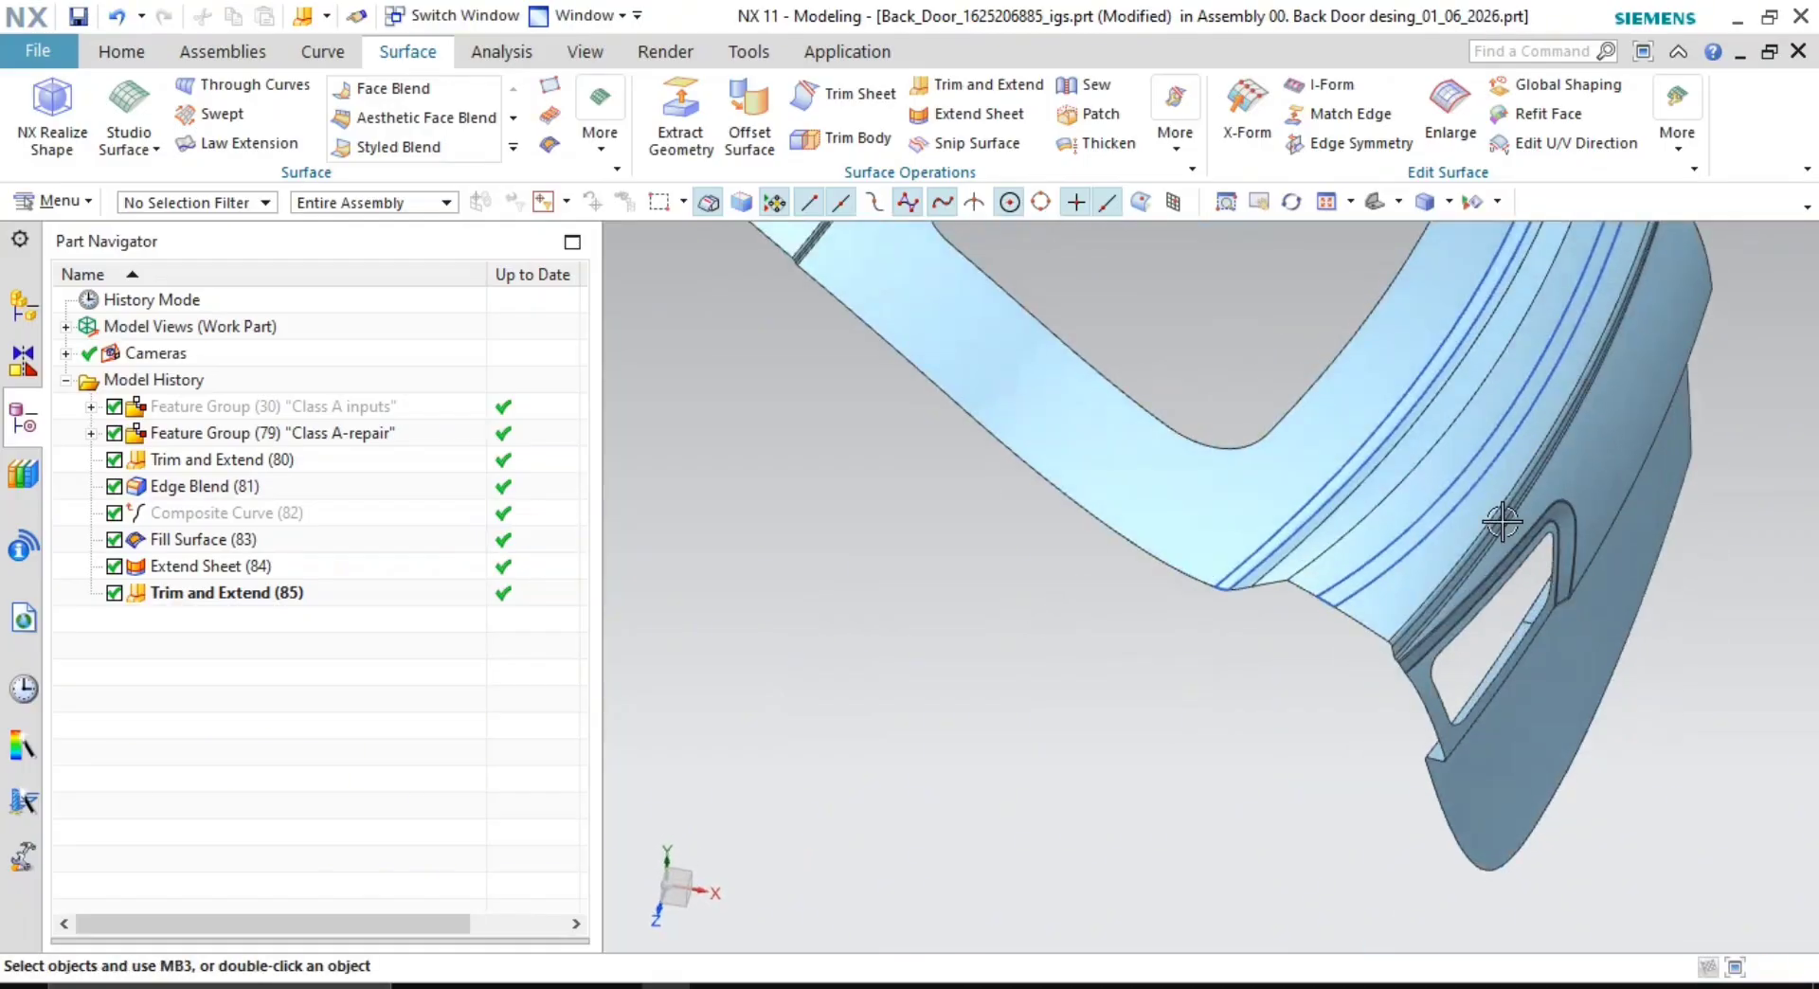
click(1497, 201)
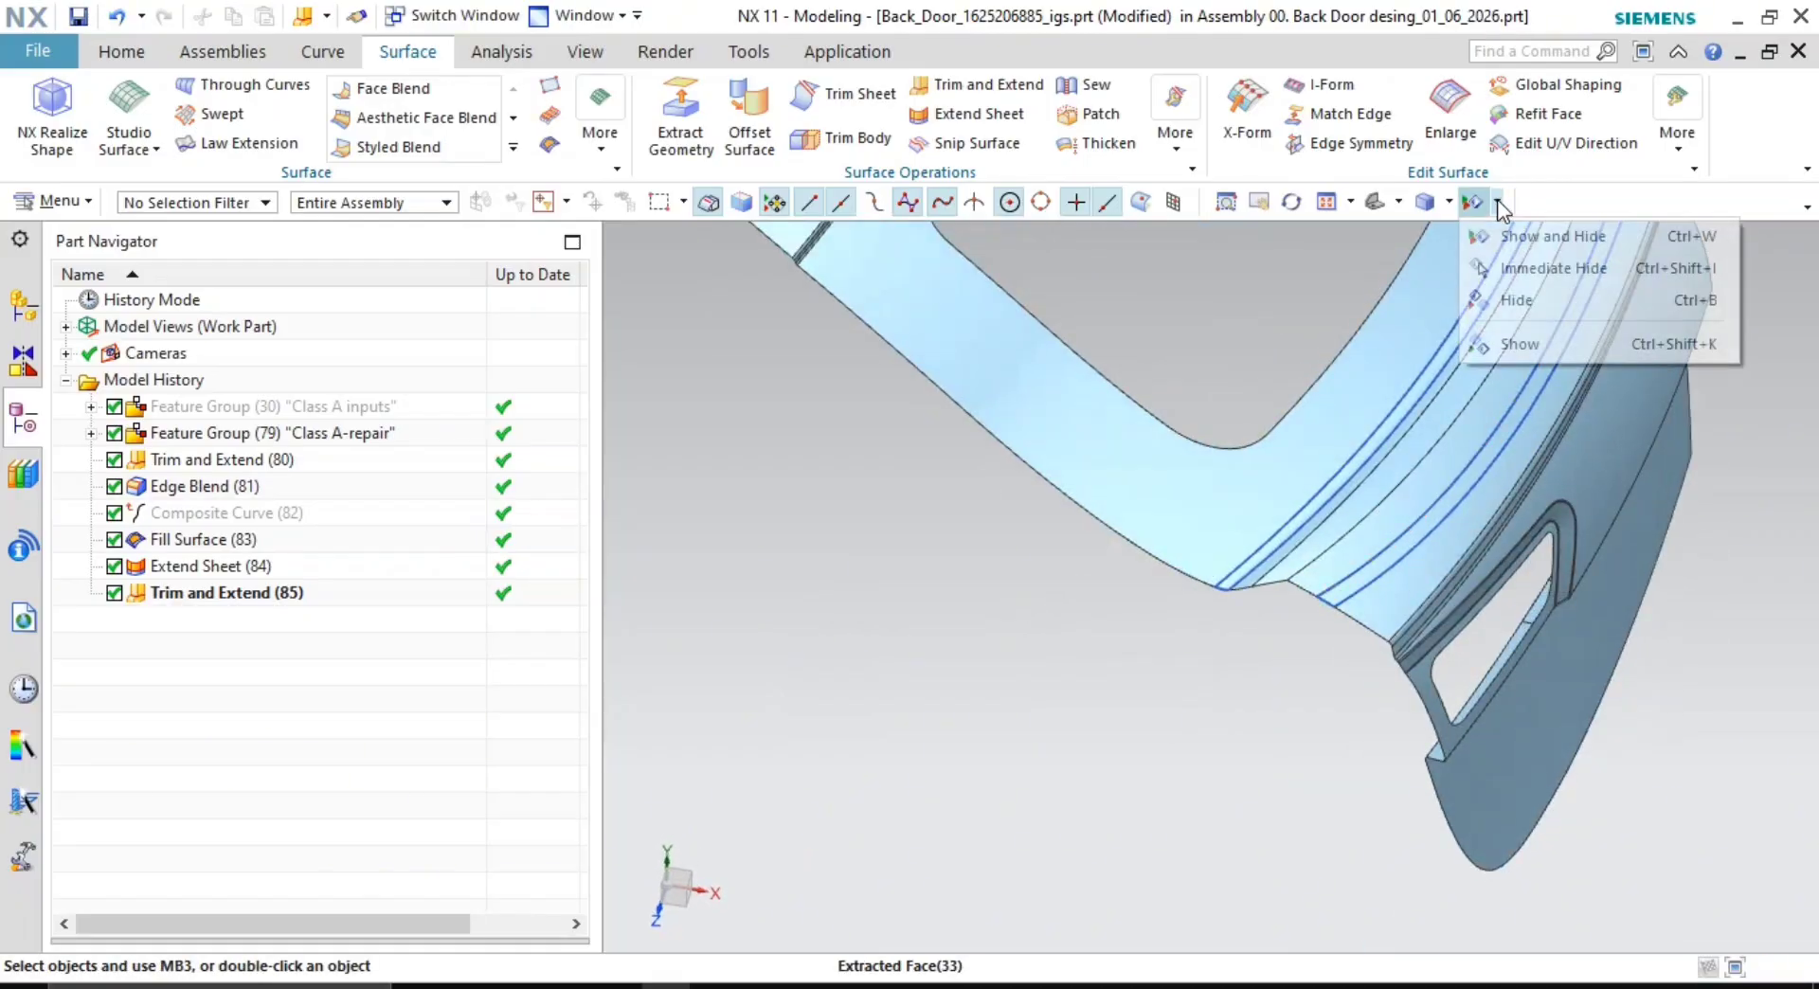
click(1509, 239)
scroll(1328, 413, down, 2)
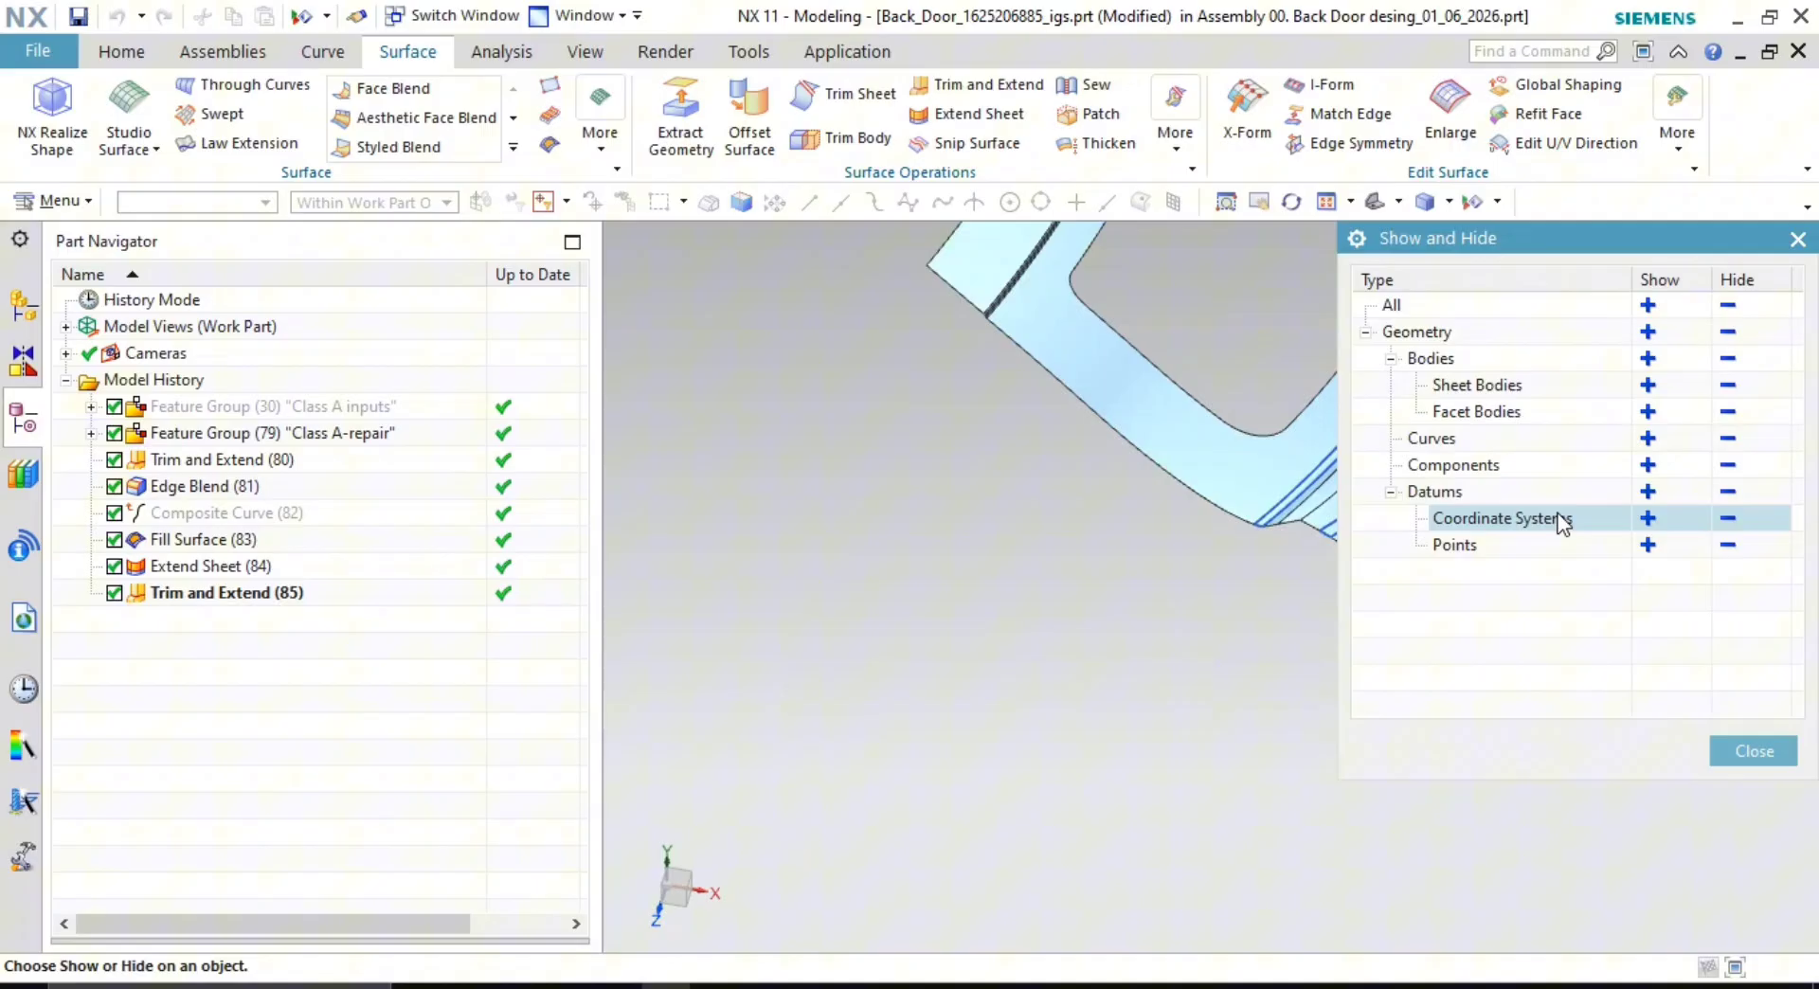
click(1726, 439)
click(1754, 751)
scroll(1177, 621, down, 3)
middle_drag(1178, 621, 1217, 599)
scroll(934, 312, up, 4)
mouse_move(909, 378)
middle_down()
mouse_move(938, 382)
mouse_move(924, 408)
middle_up()
scroll(1132, 487, up, 3)
scroll(1133, 617, down, 2)
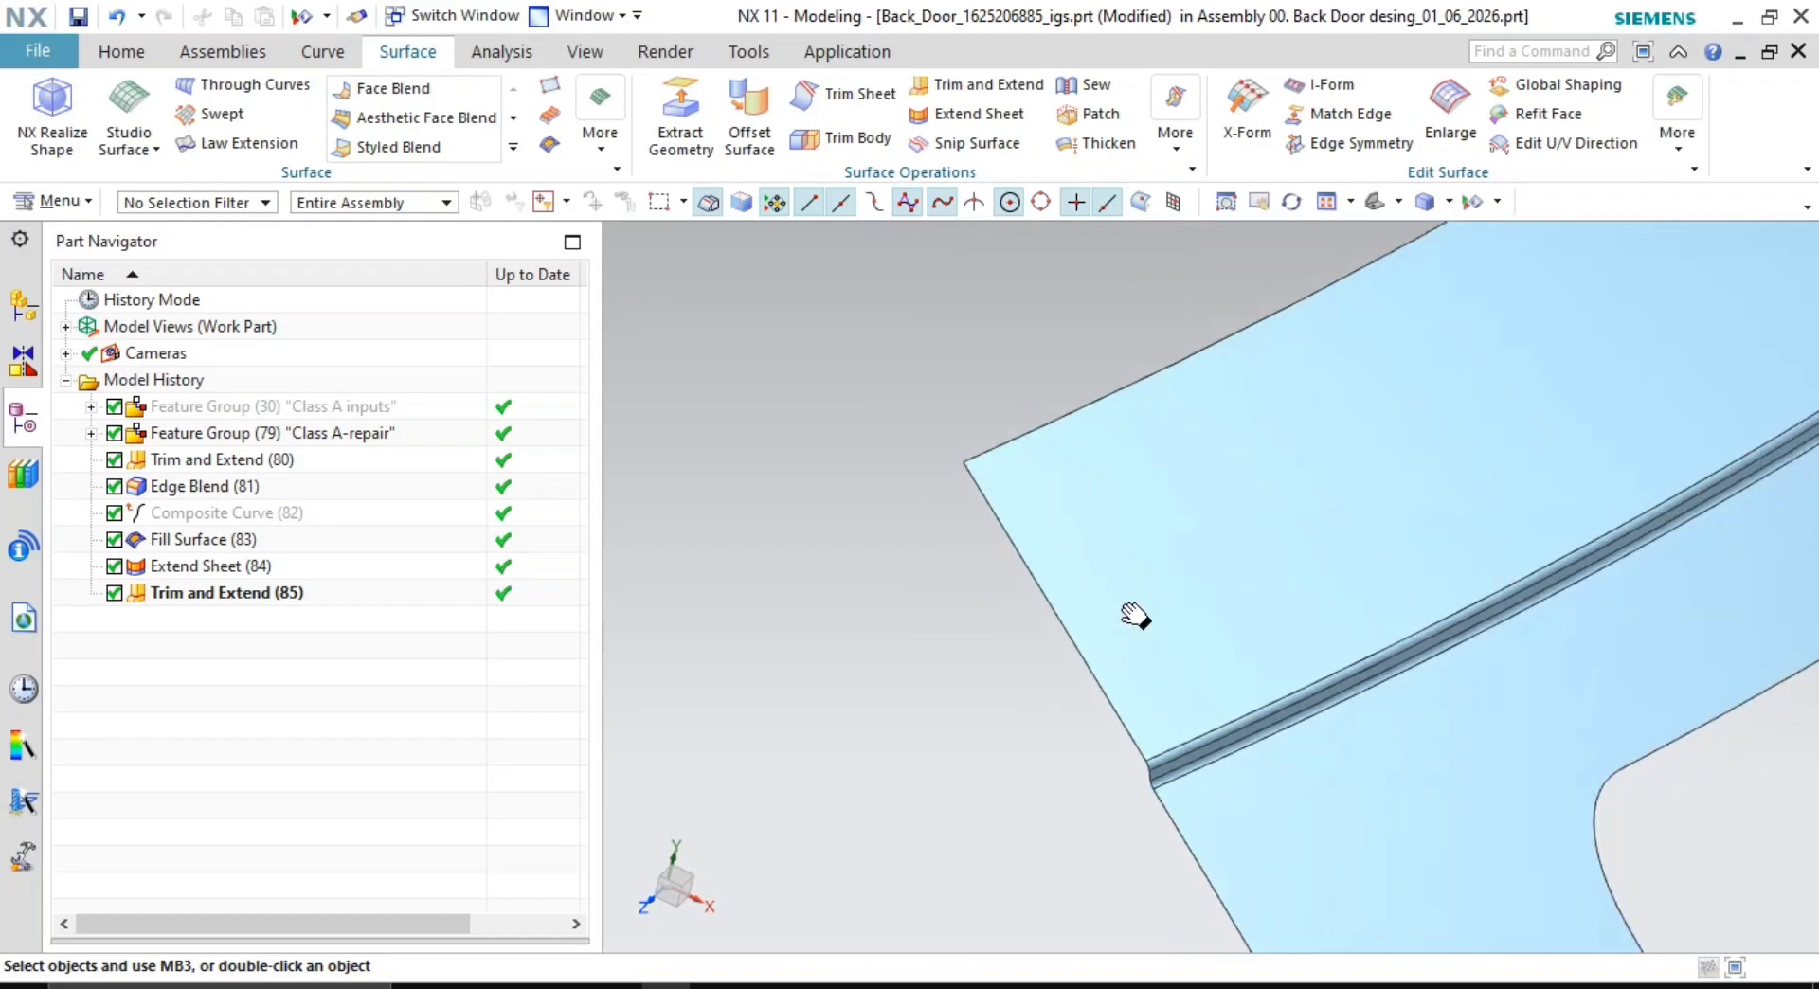
scroll(992, 540, up, 2)
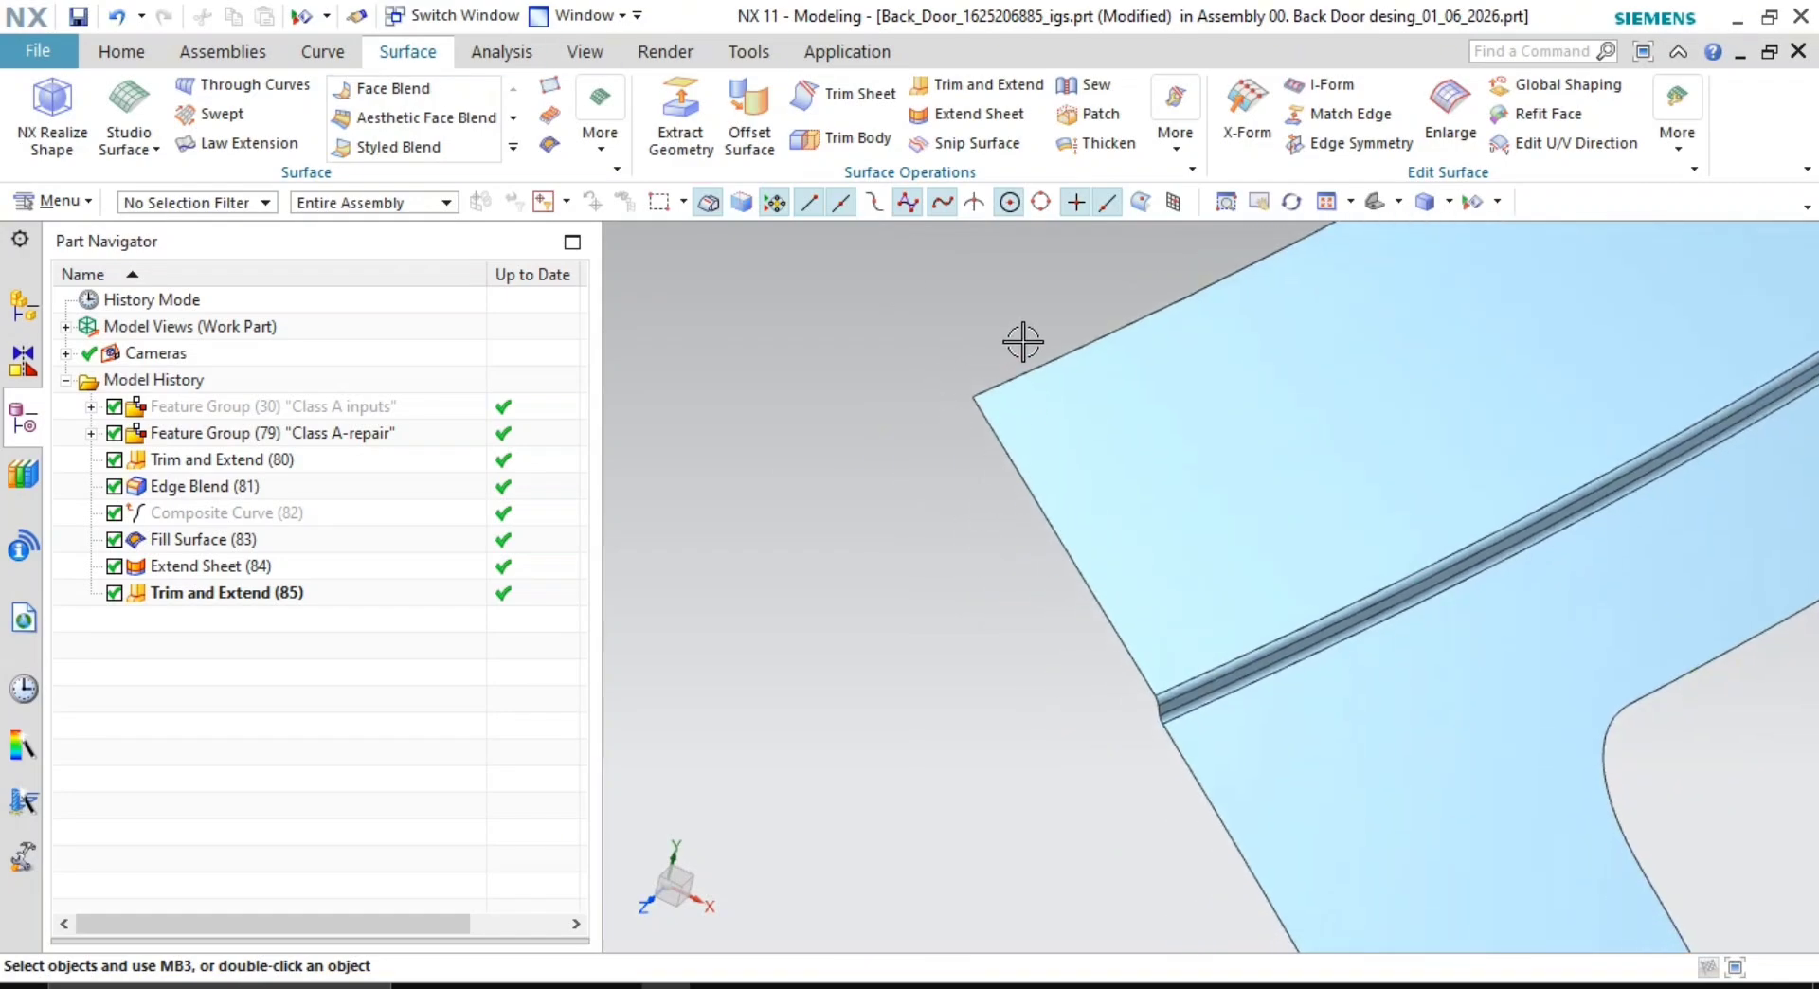
- Create a bridge curve between the flange's top and left edges at 30 mm arc length
click(322, 51)
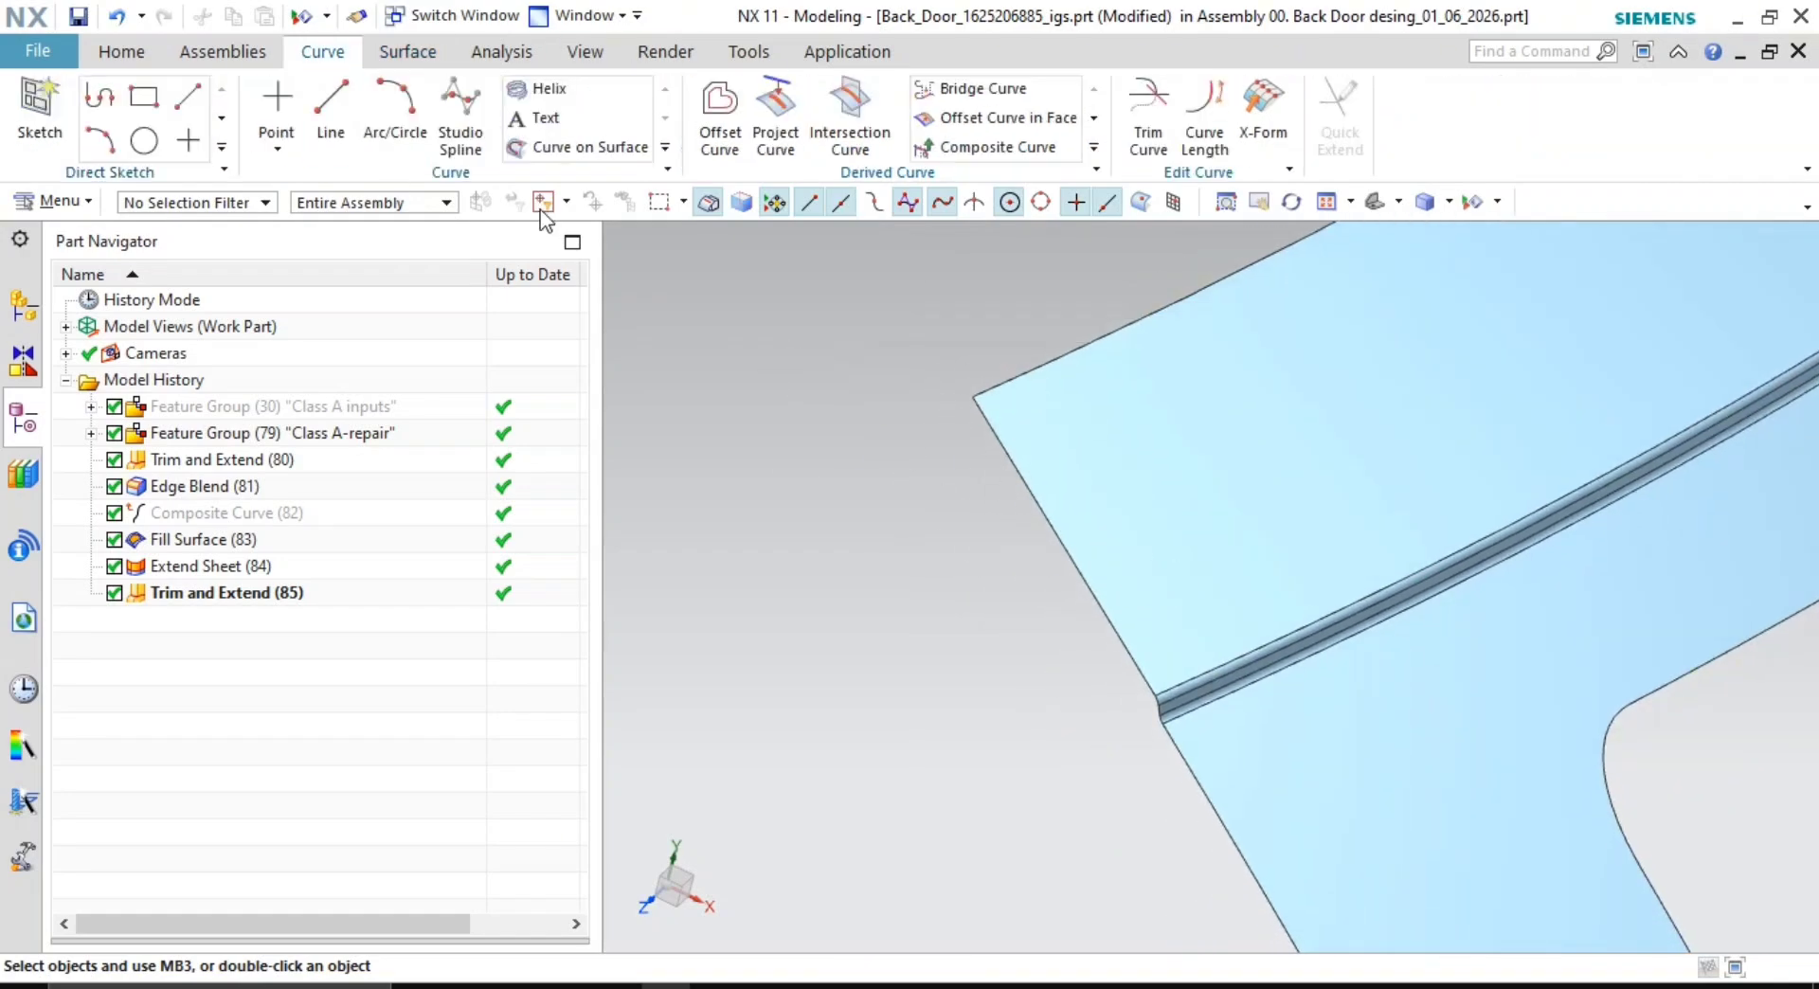
click(1006, 85)
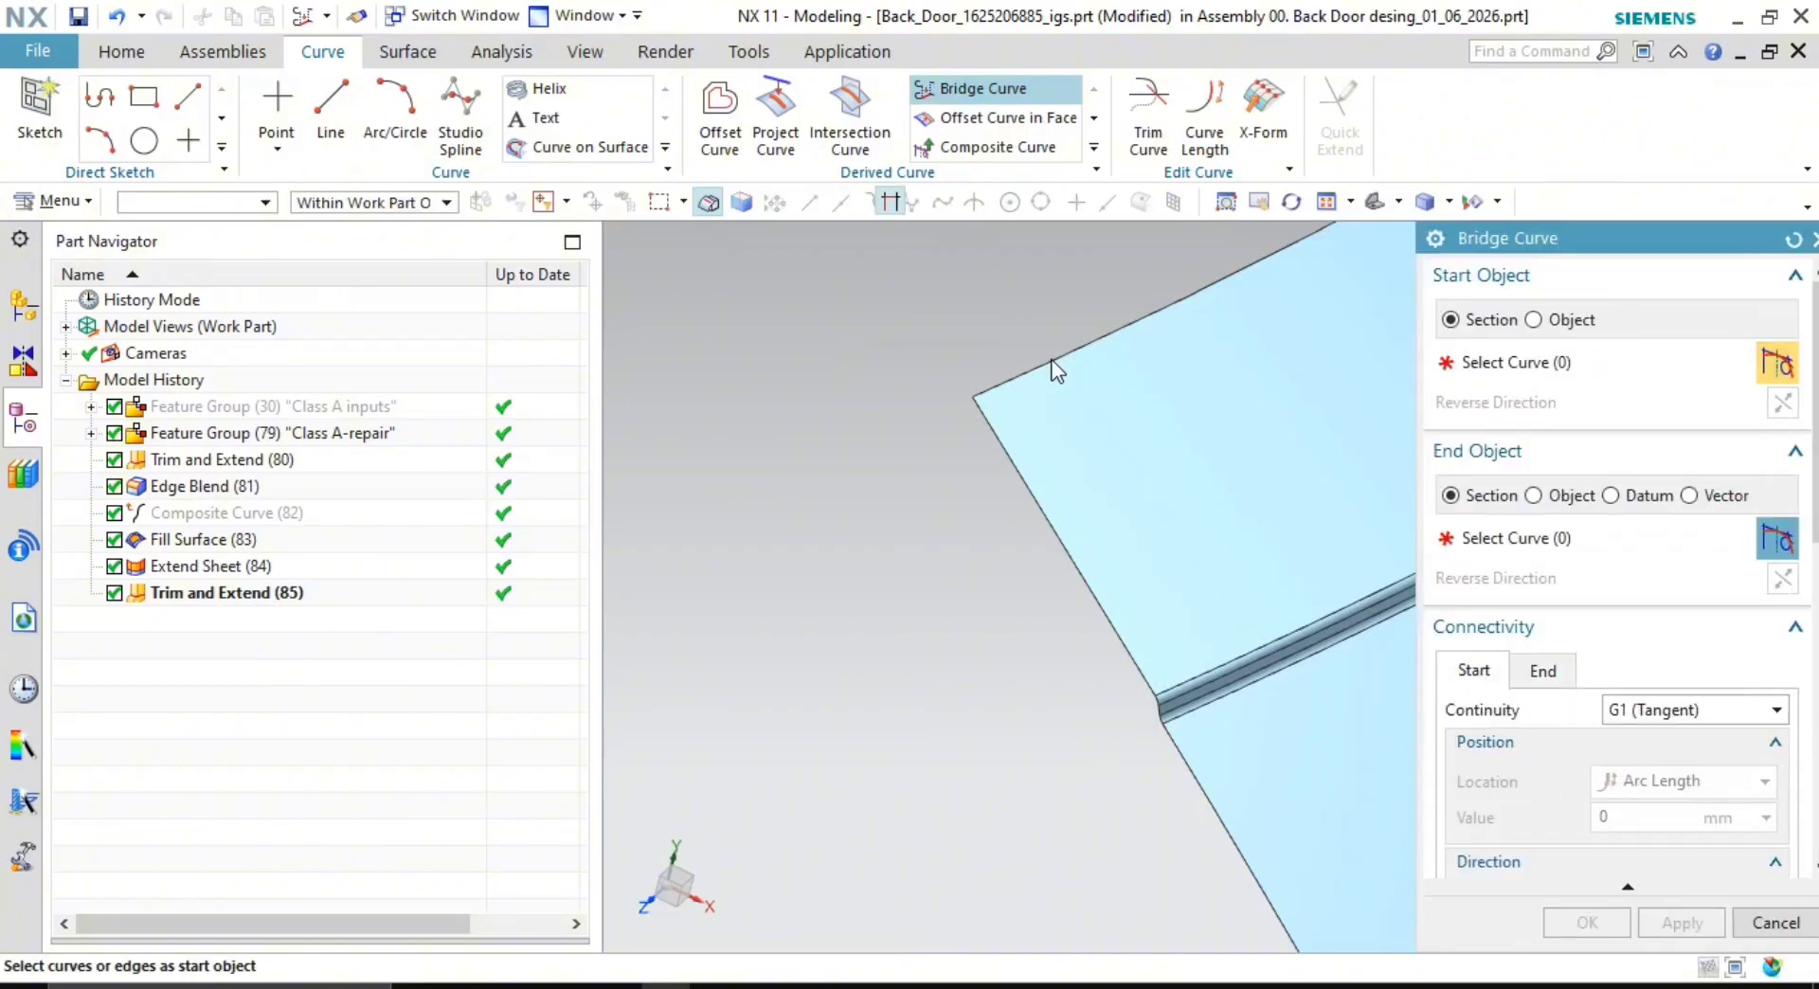
click(1034, 485)
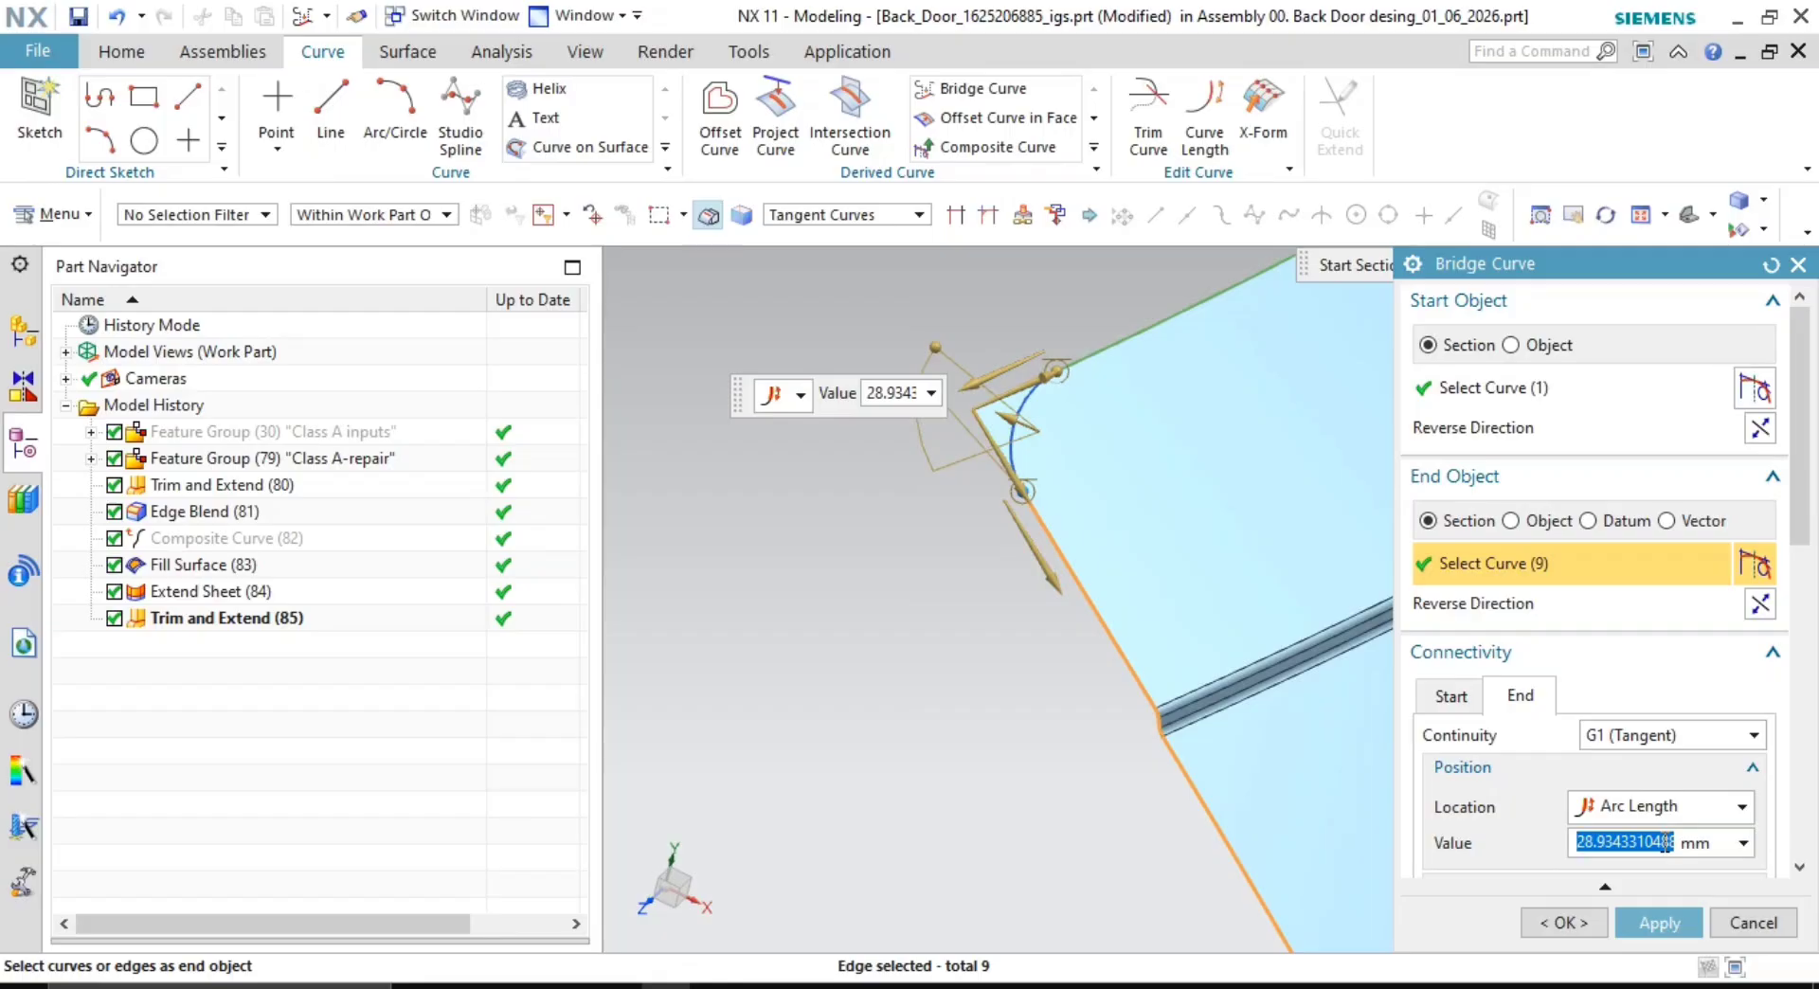
text(30)
key(Return)
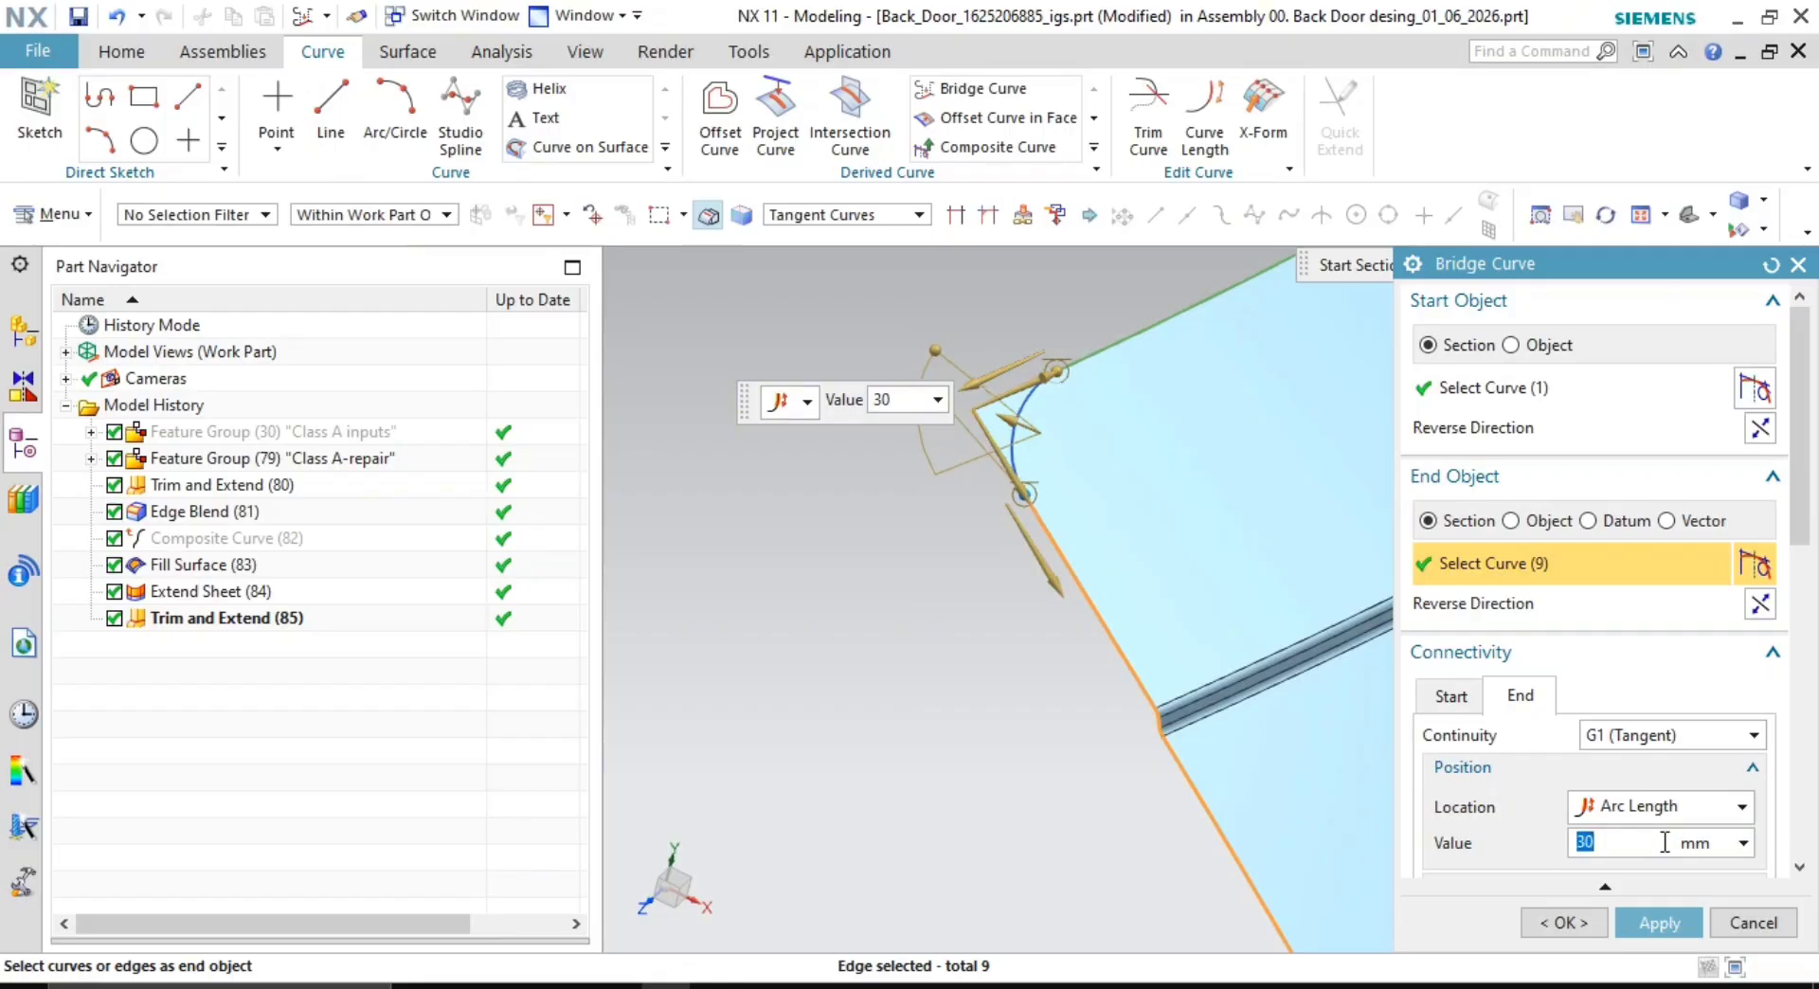
click(1450, 697)
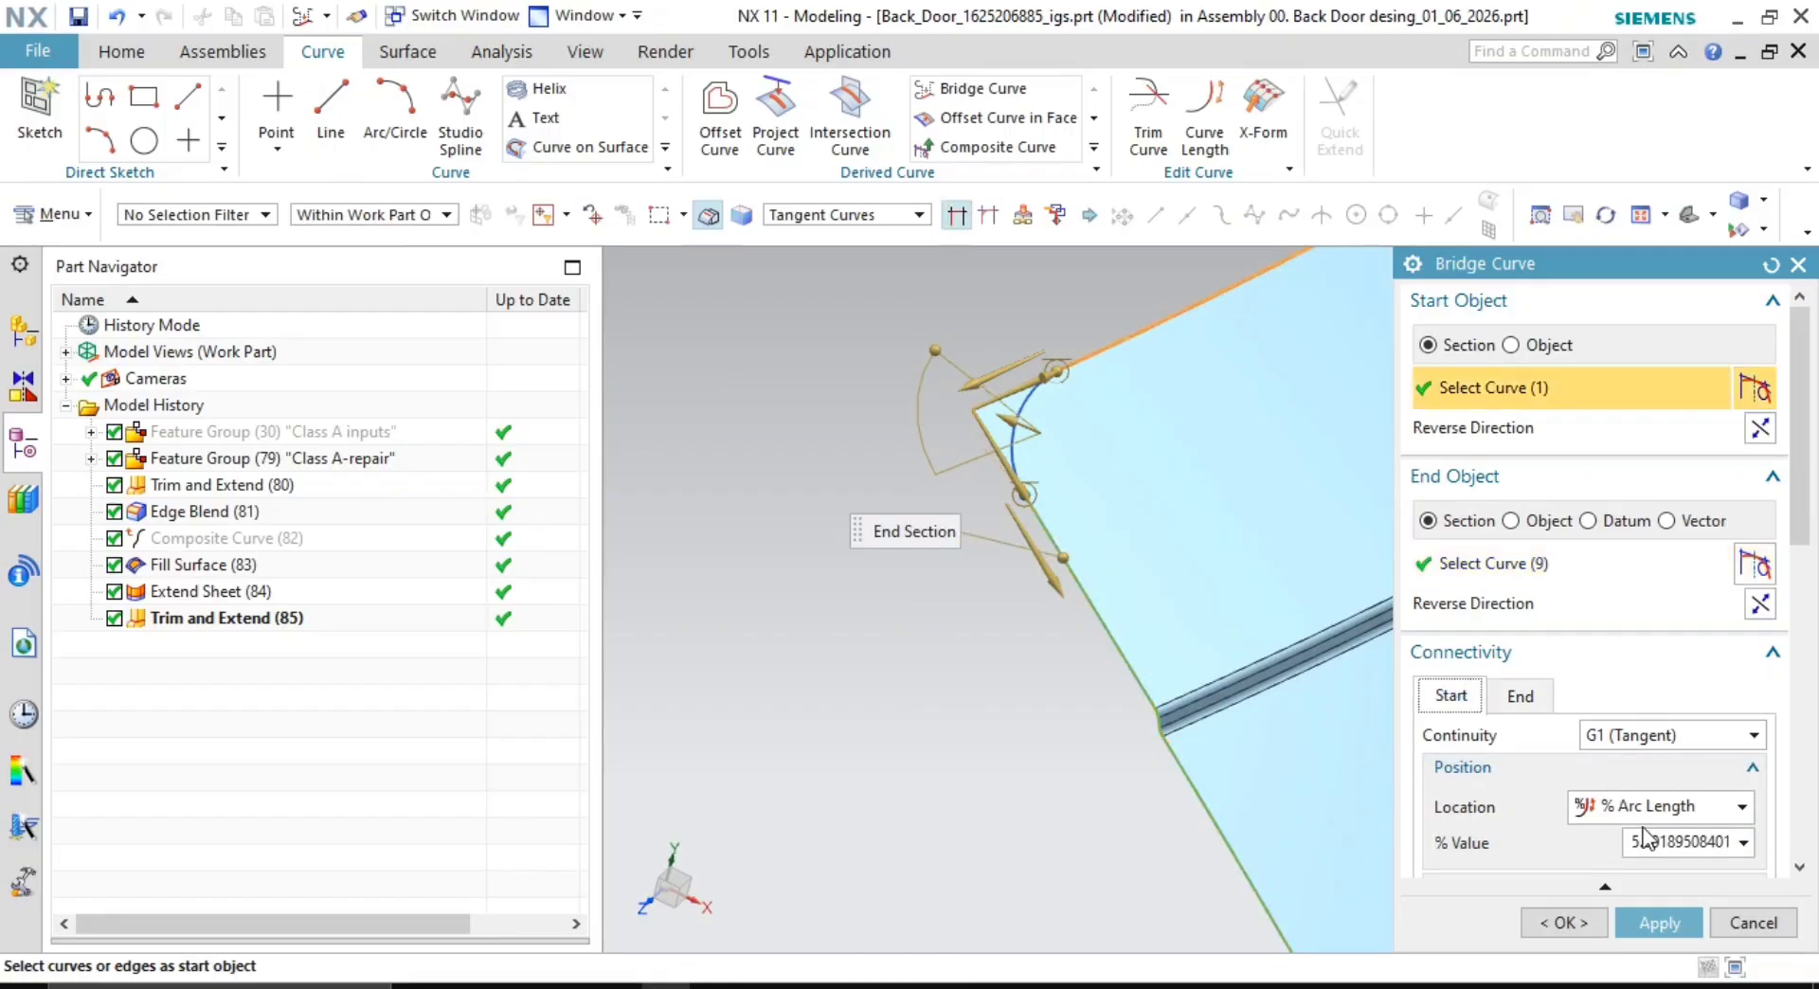
click(1648, 806)
click(1627, 832)
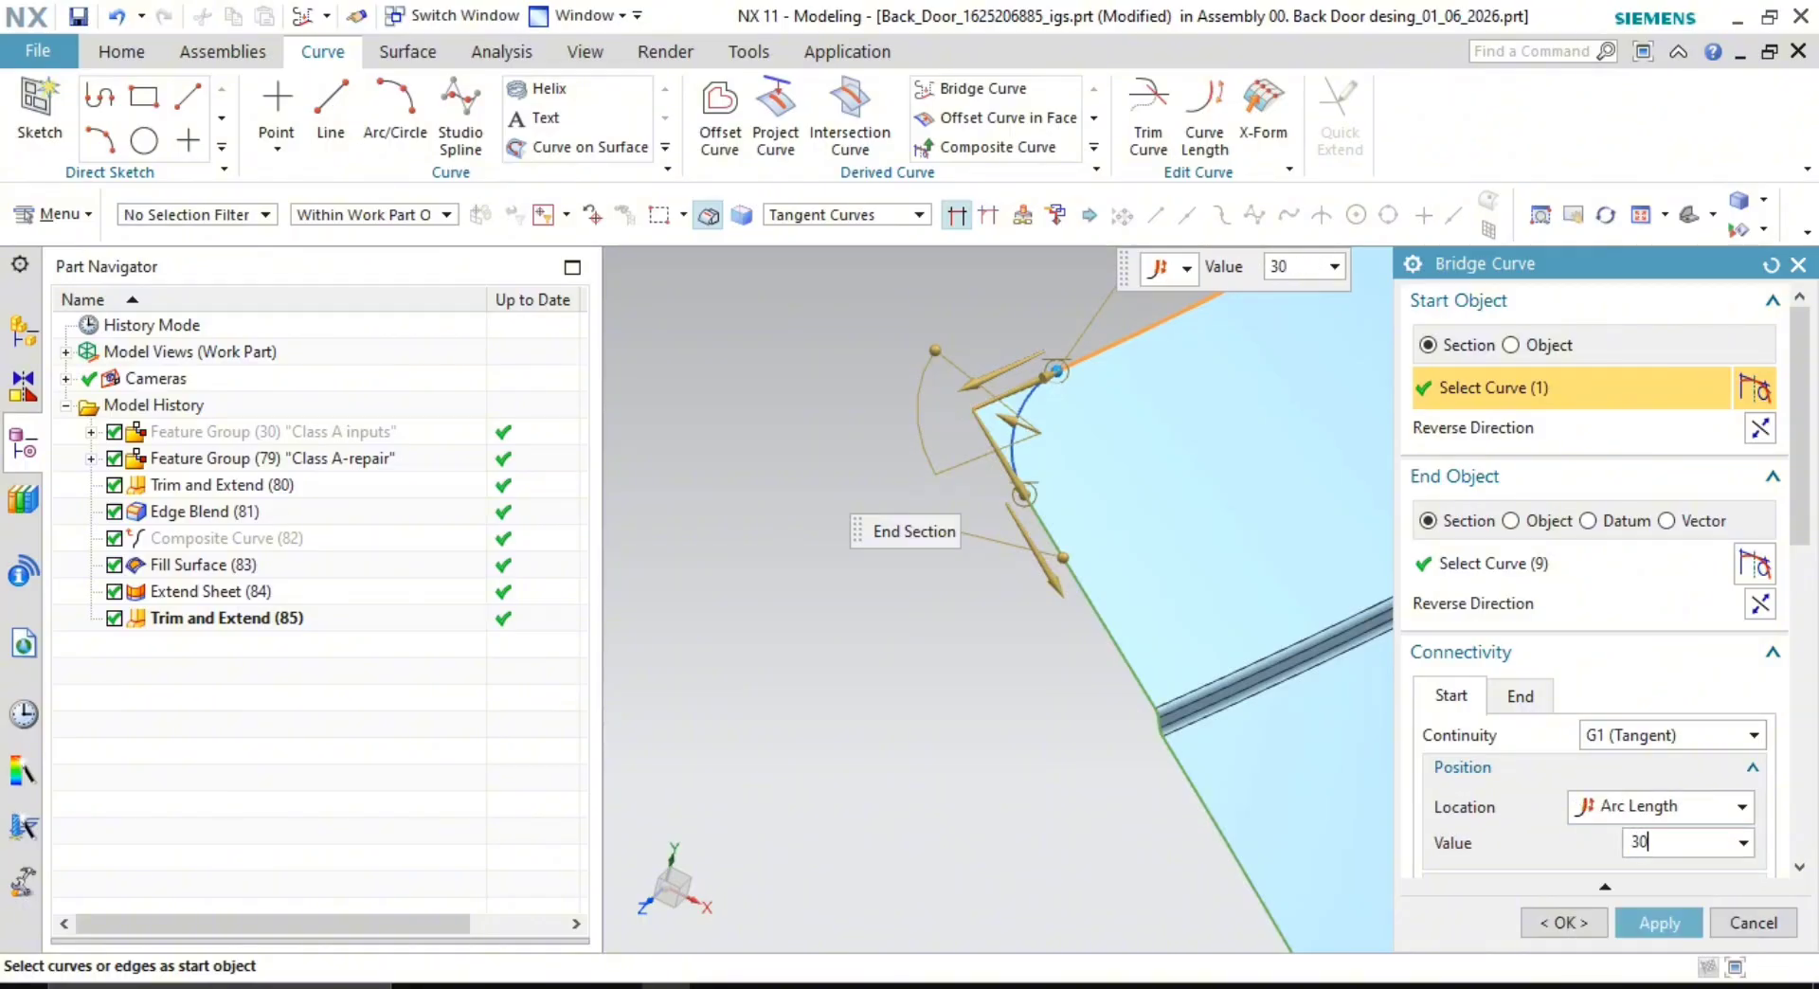
click(1506, 697)
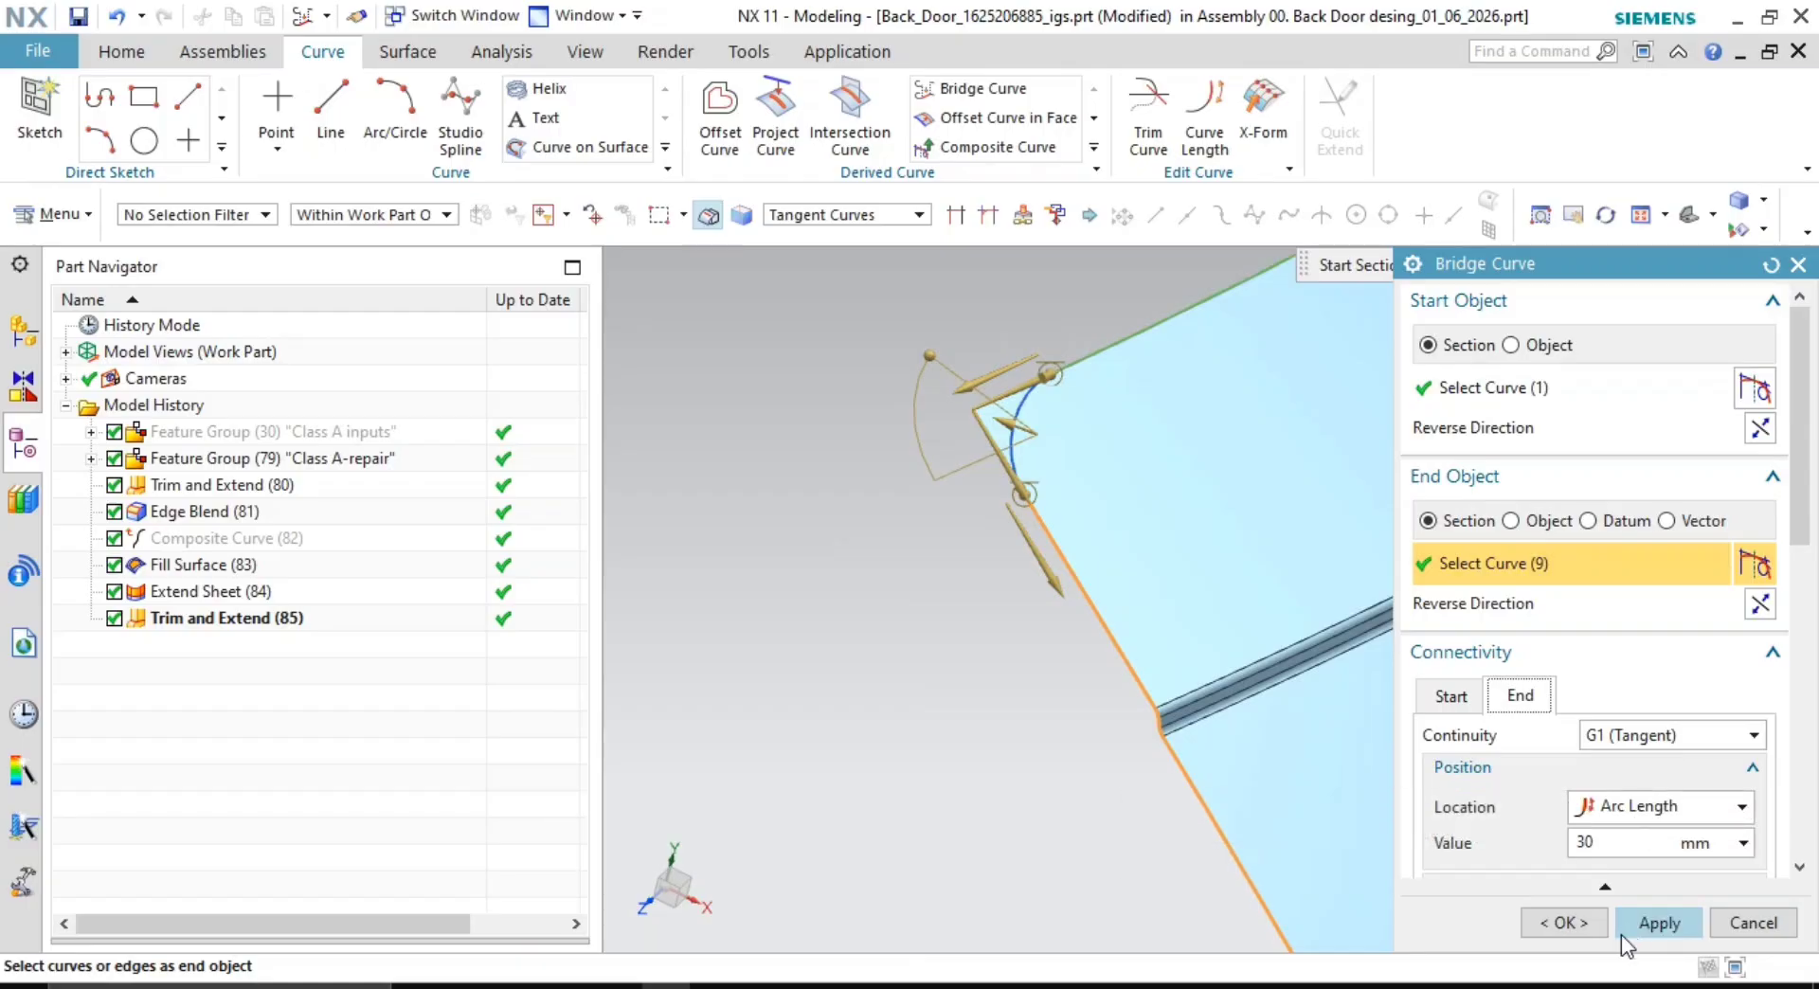
click(1569, 922)
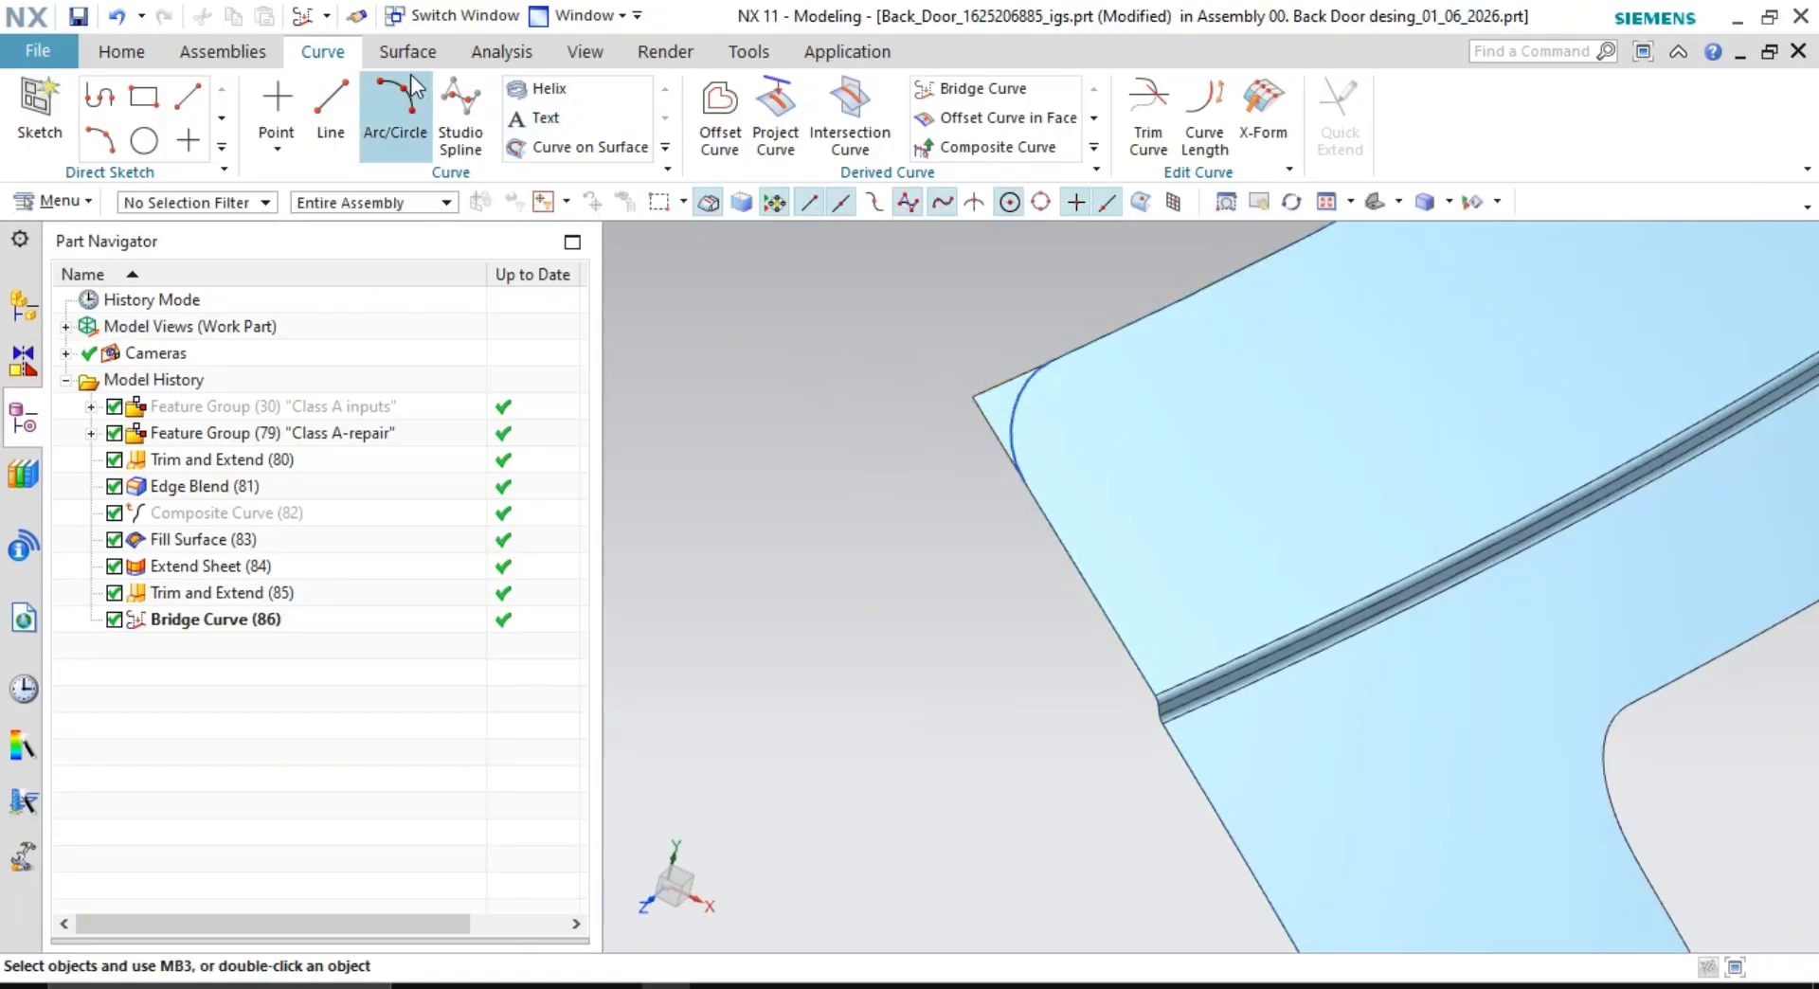
- Trim the flange sheet with the bridge curve to round the corner, then hide the curve
click(408, 51)
click(843, 95)
click(1002, 417)
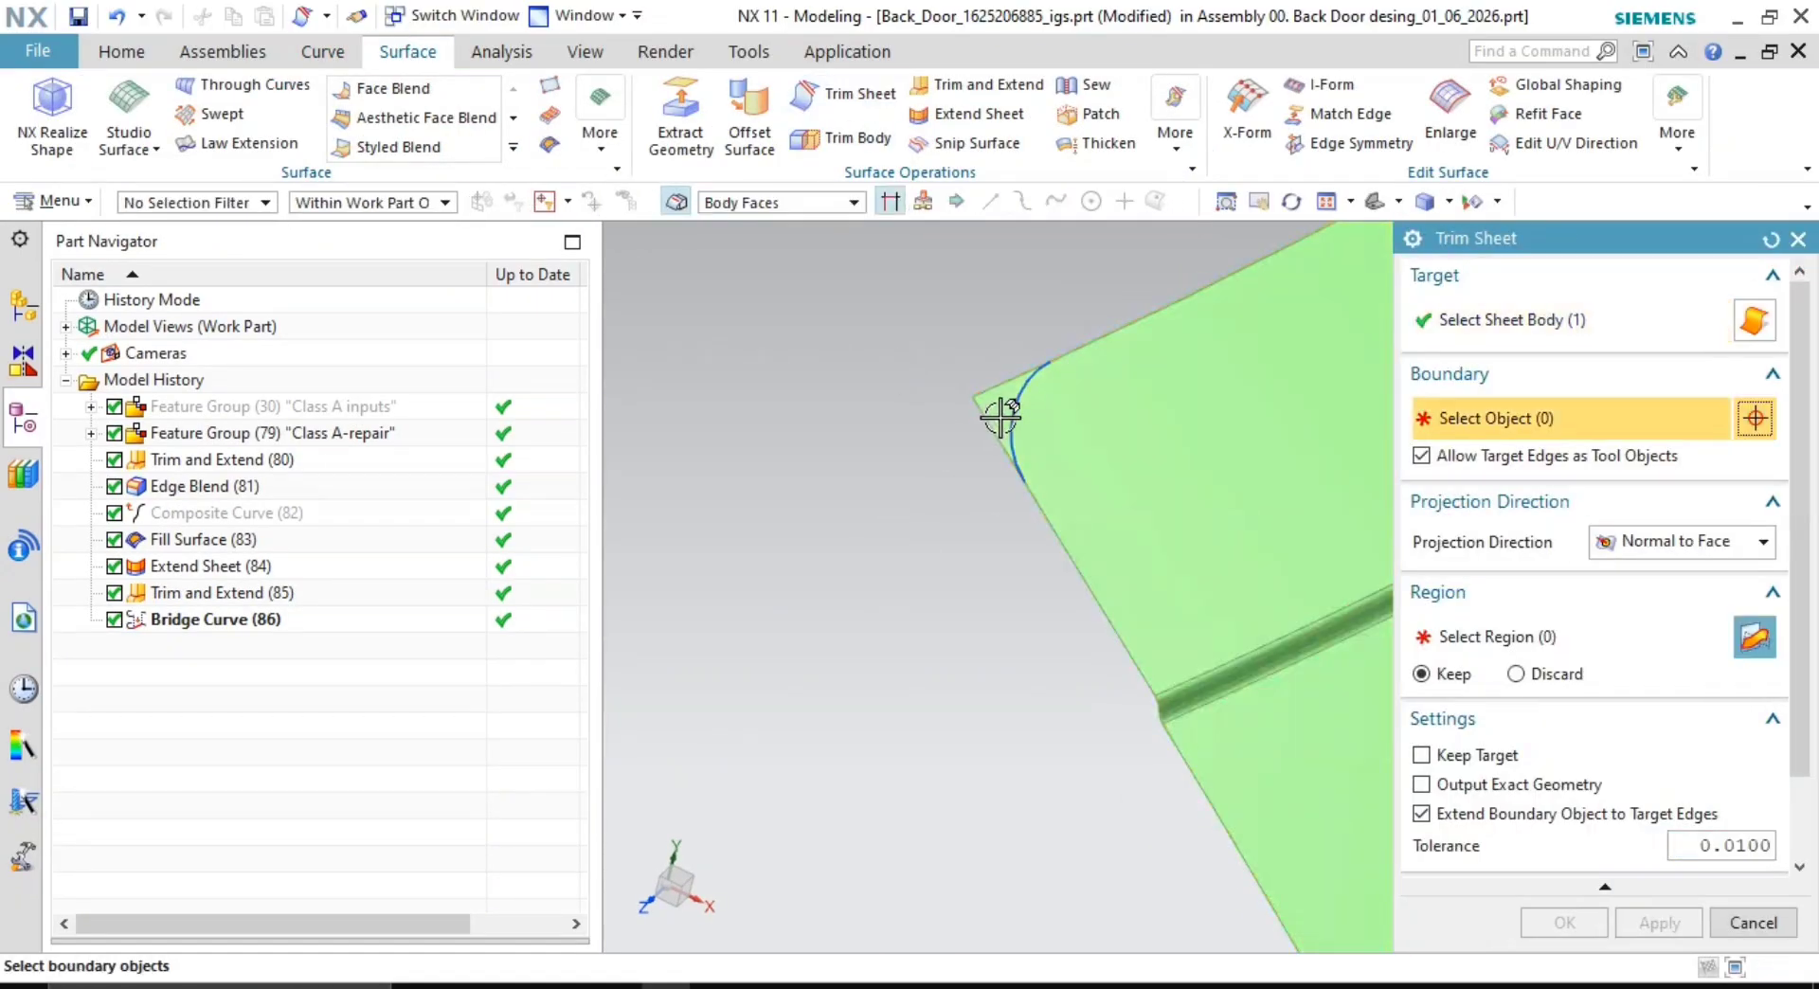
click(1002, 416)
click(1630, 665)
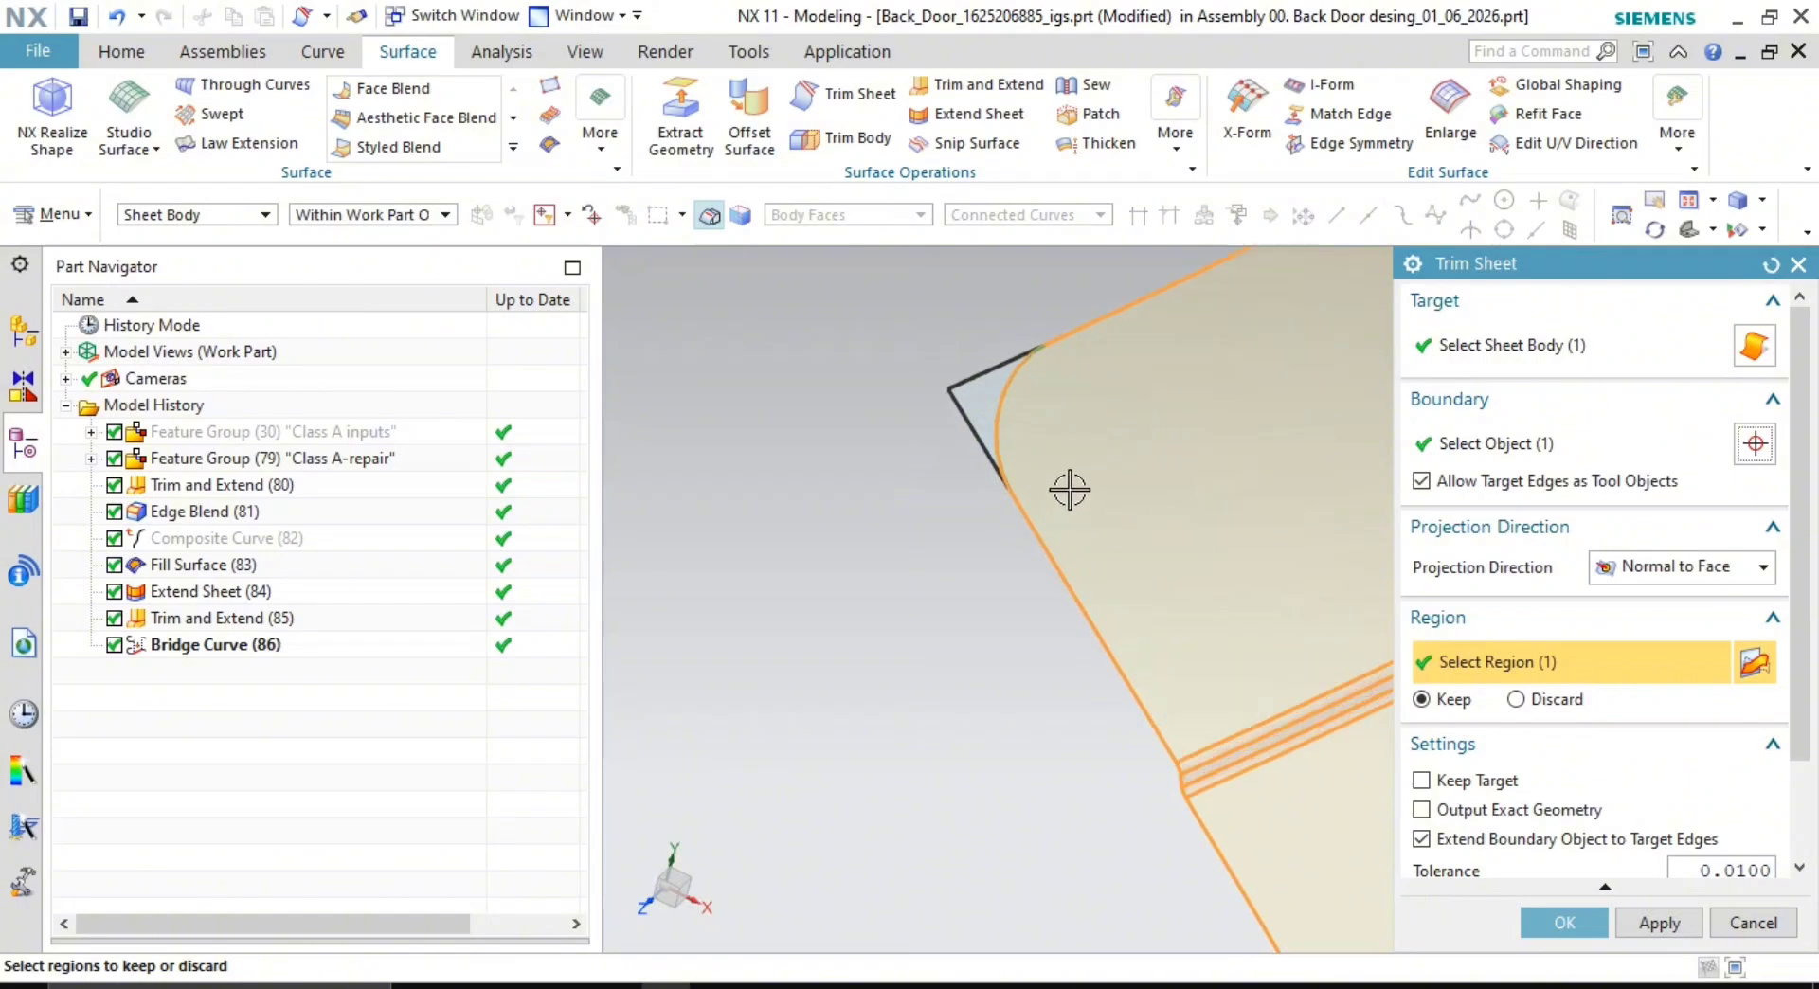
click(1563, 923)
scroll(1010, 645, down, 2)
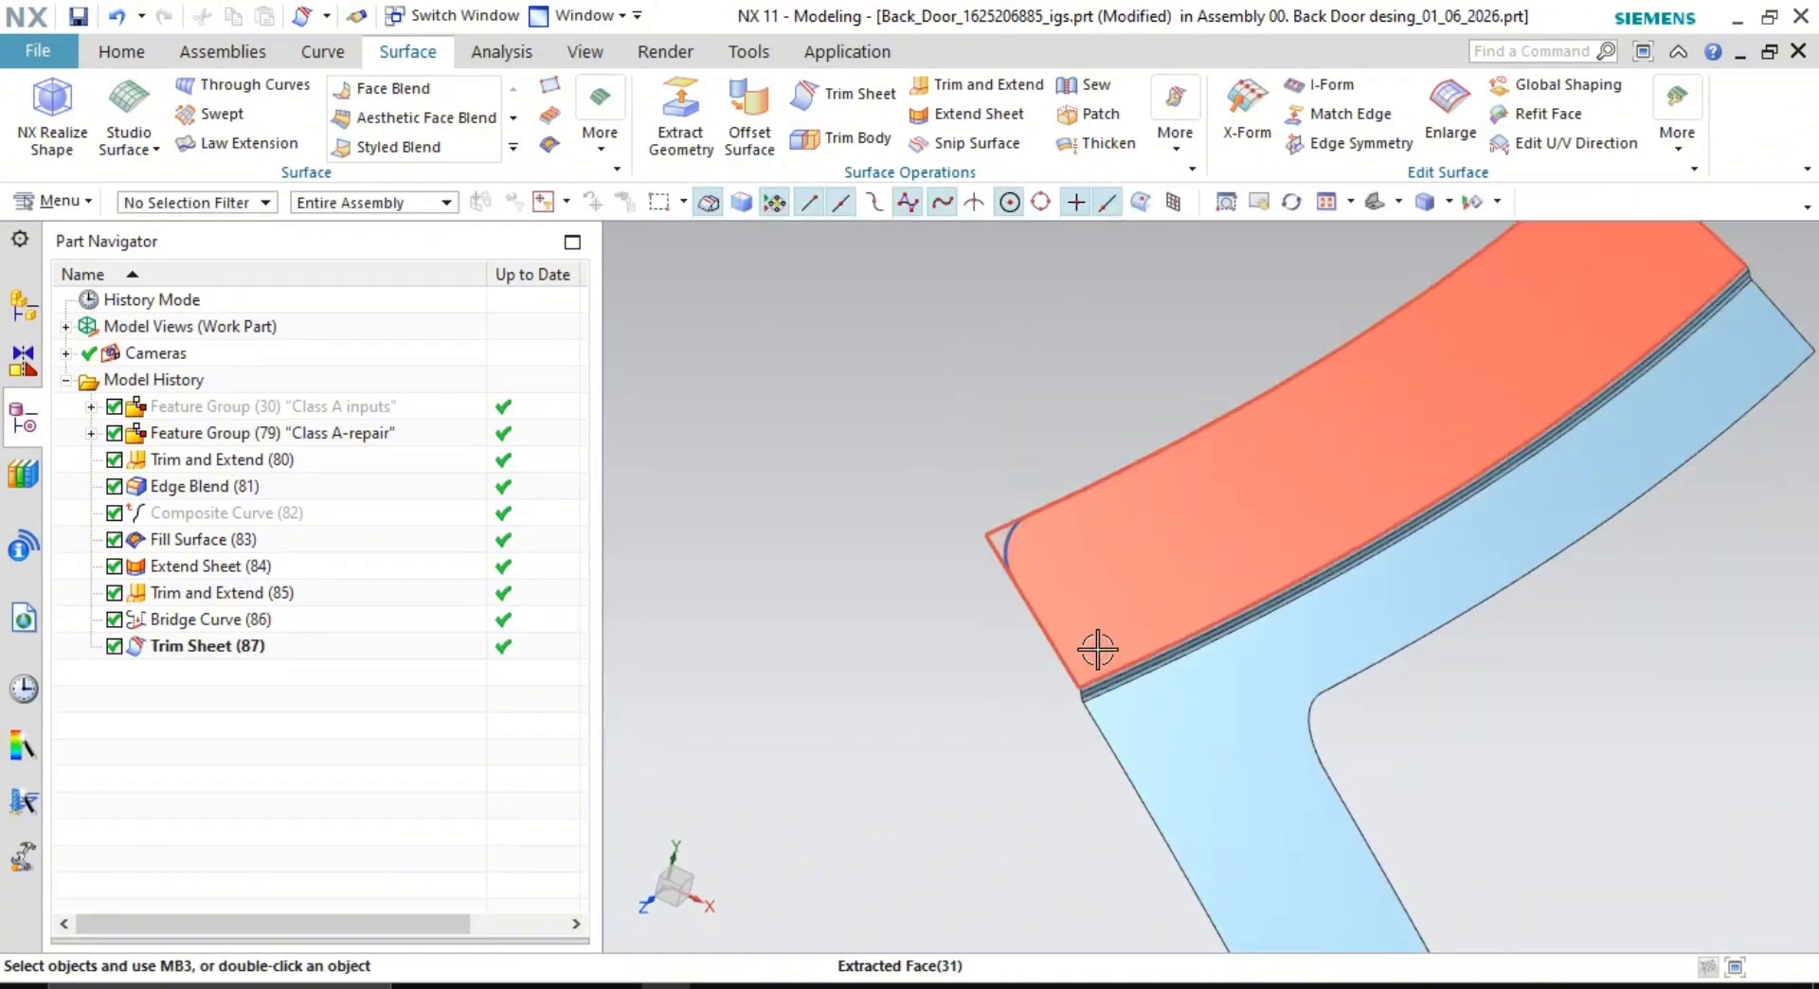
right_click(1005, 555)
click(1051, 106)
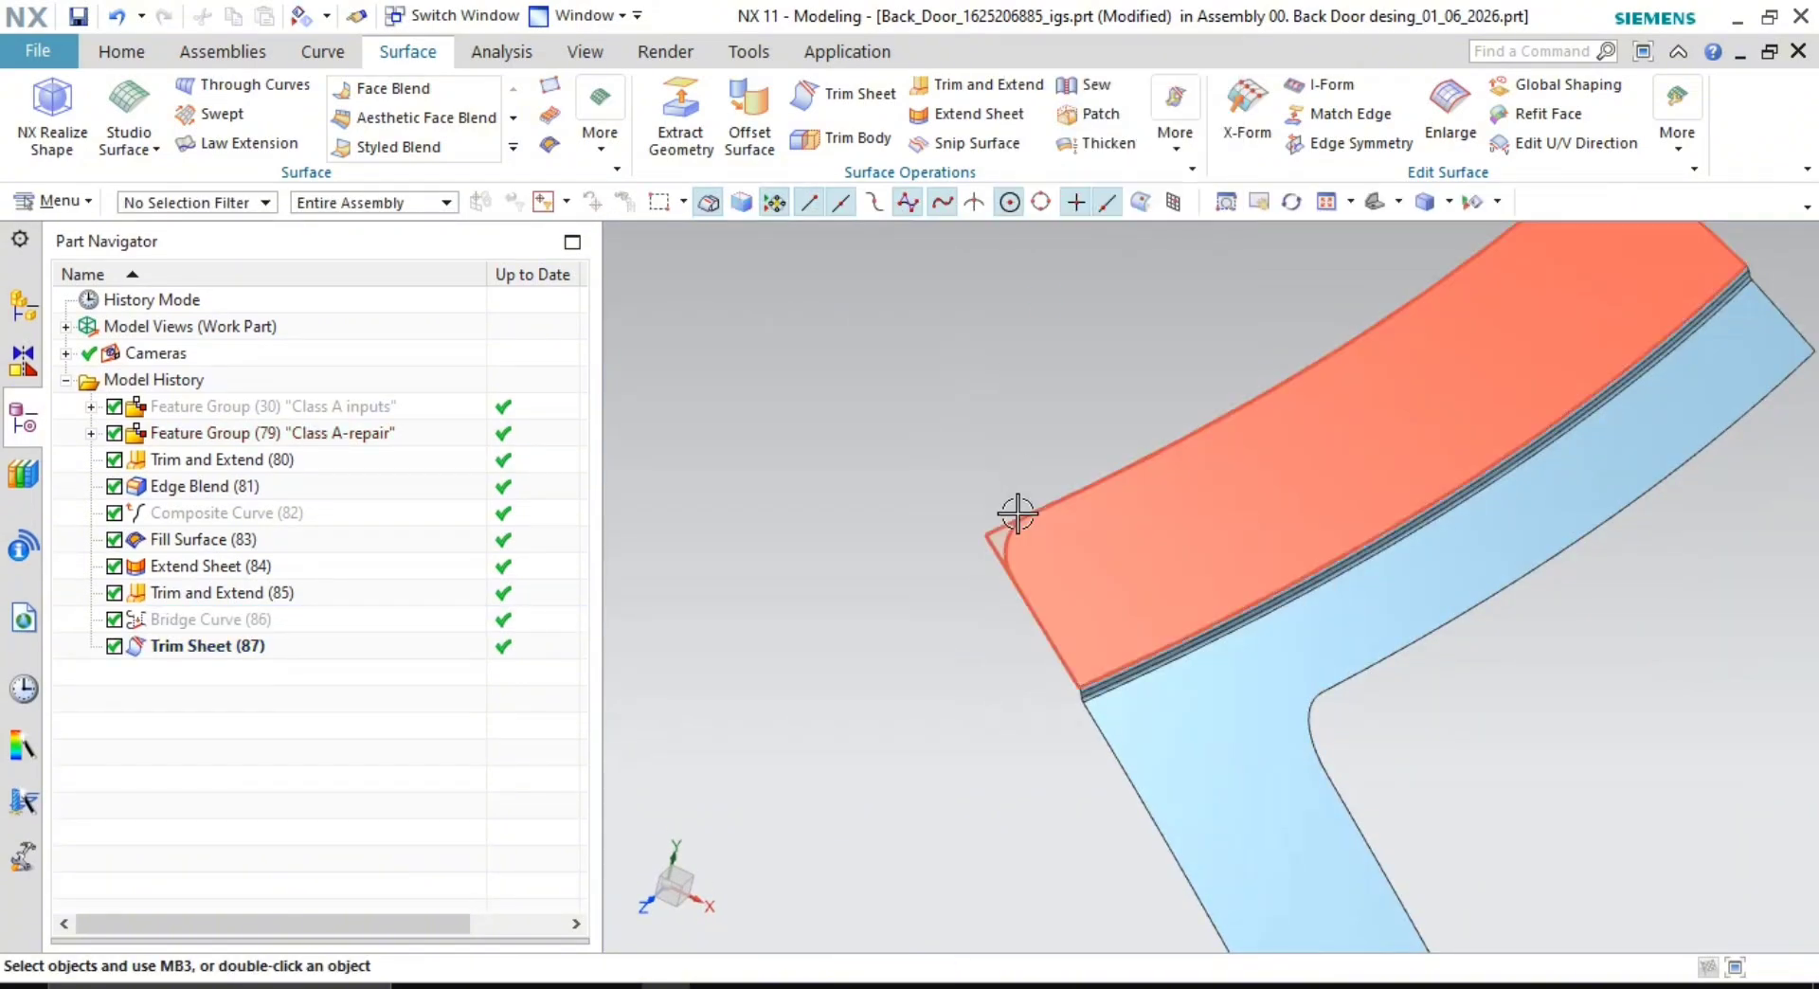
middle_drag(1011, 514, 1232, 526)
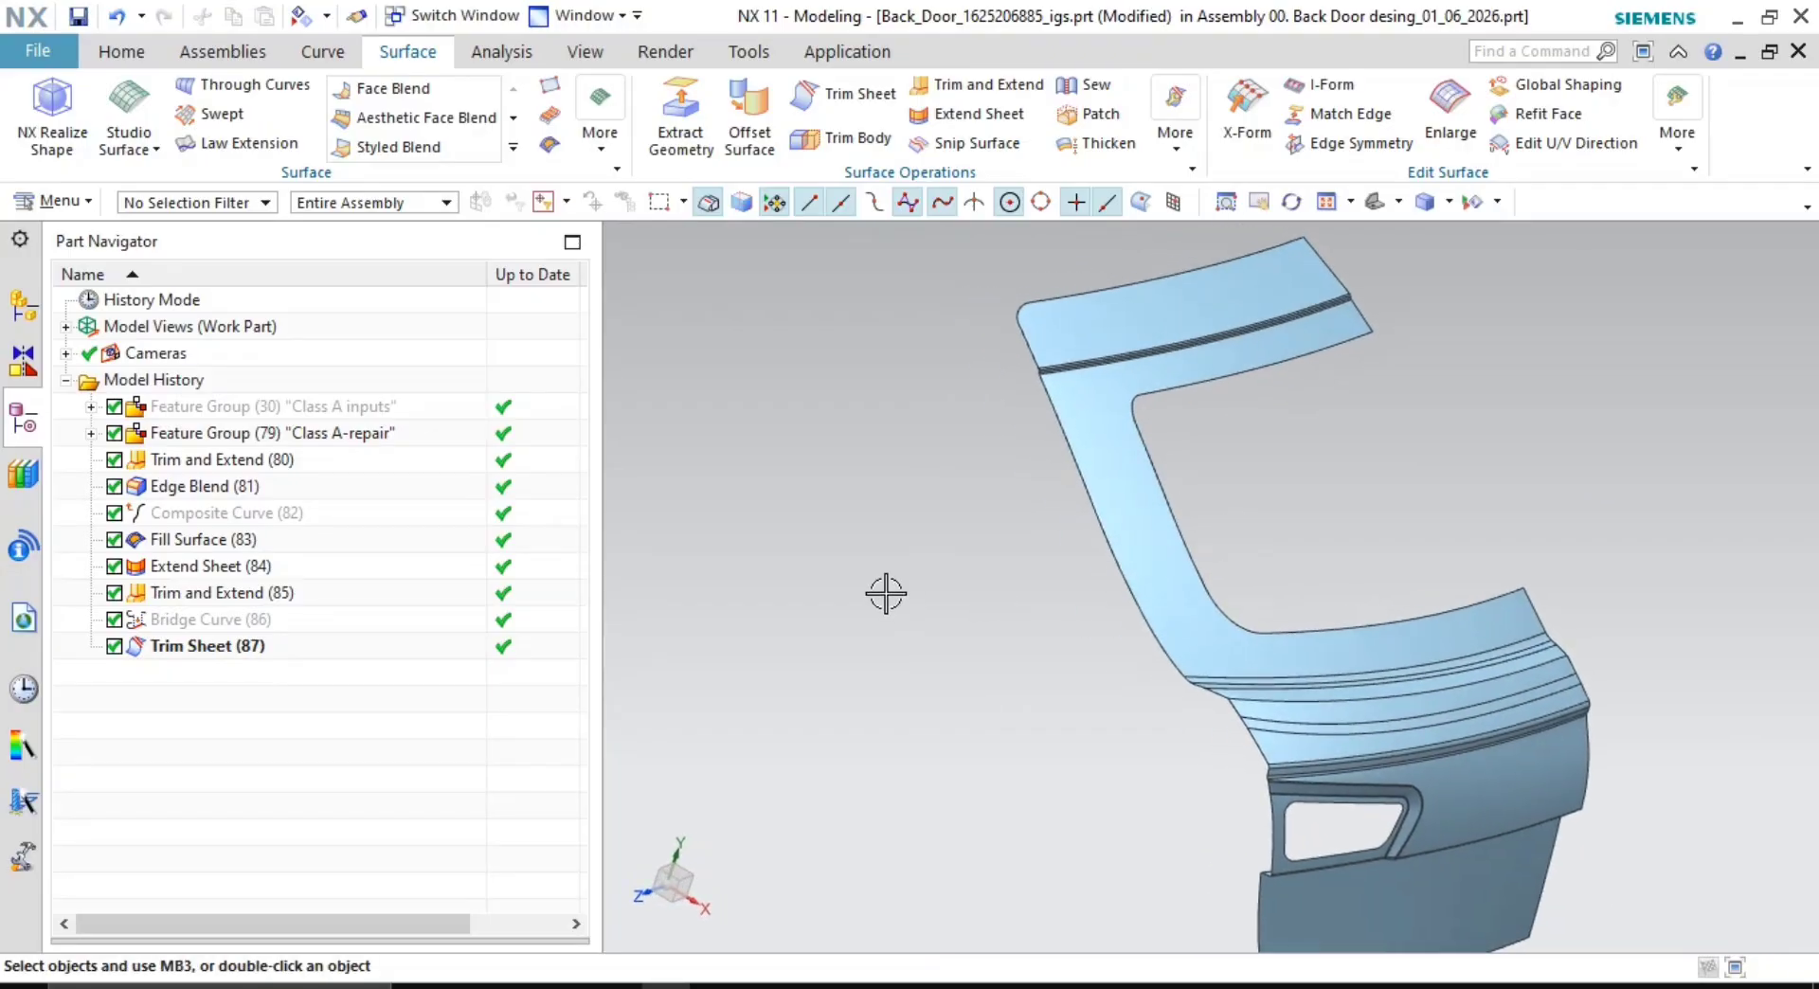
- Move Trim and Extend (80) through Trim Sheet (87) into Class A-repair and save the part
click(216, 470)
shift+click(215, 646)
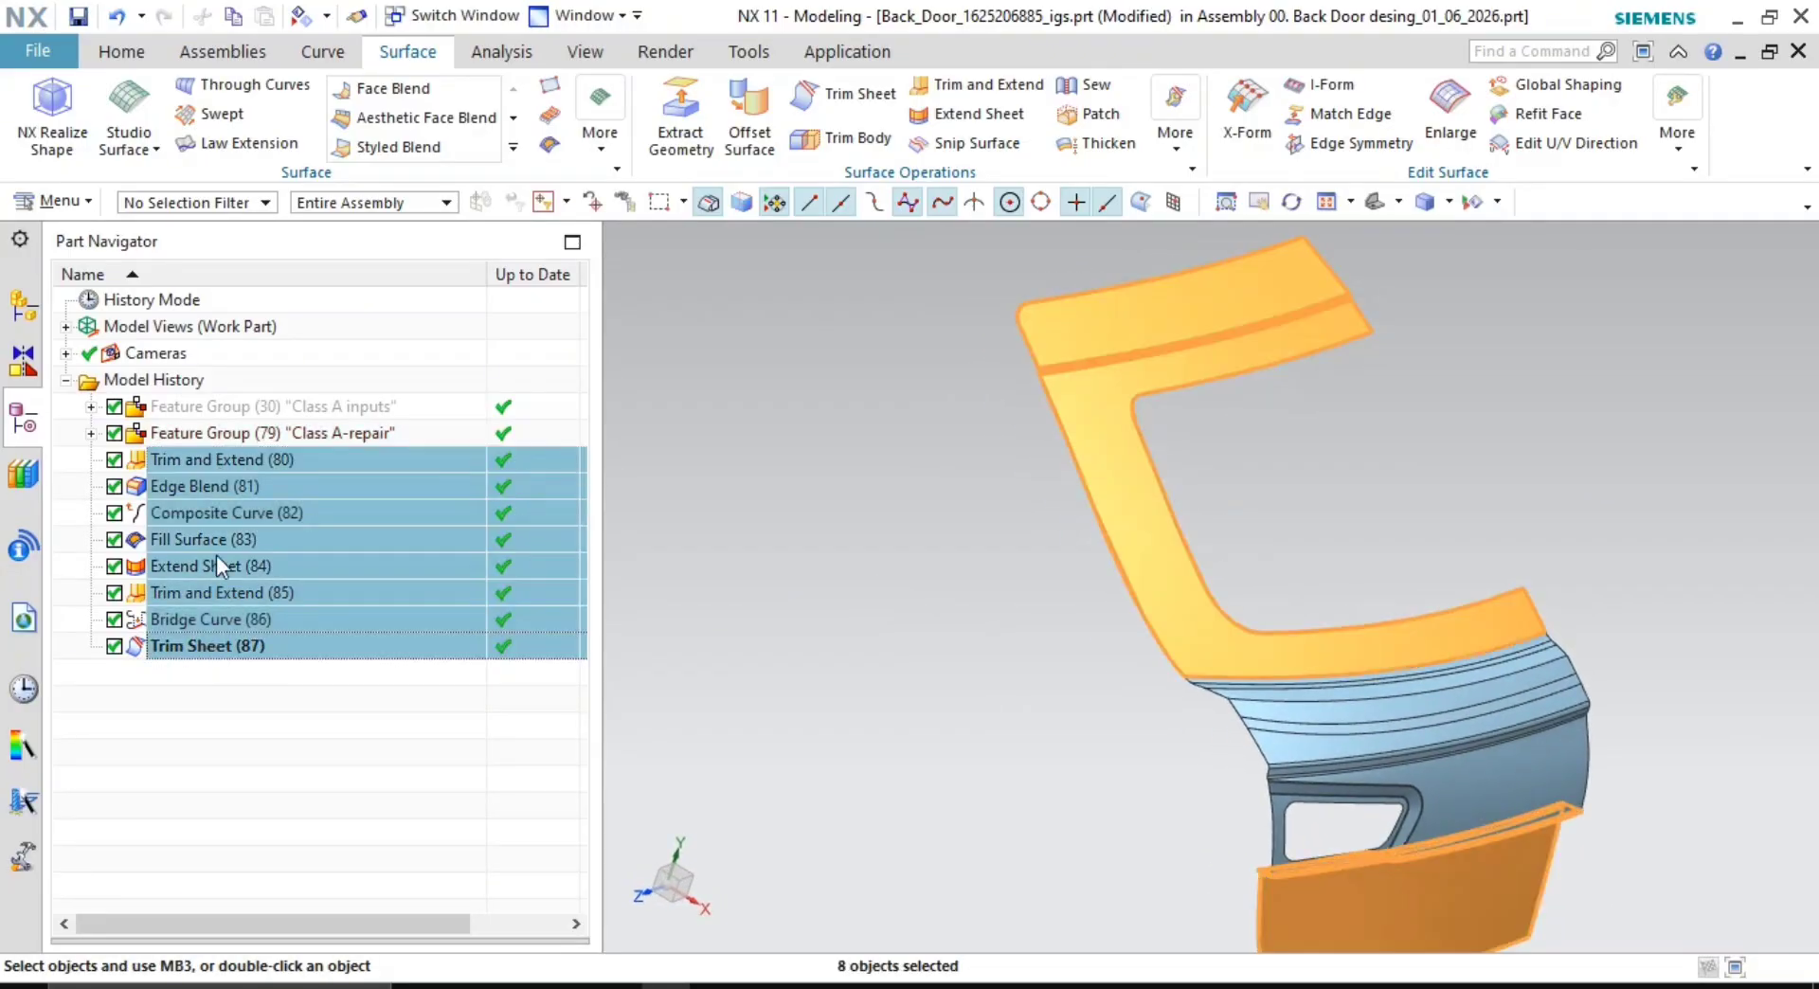
drag(216, 555, 305, 437)
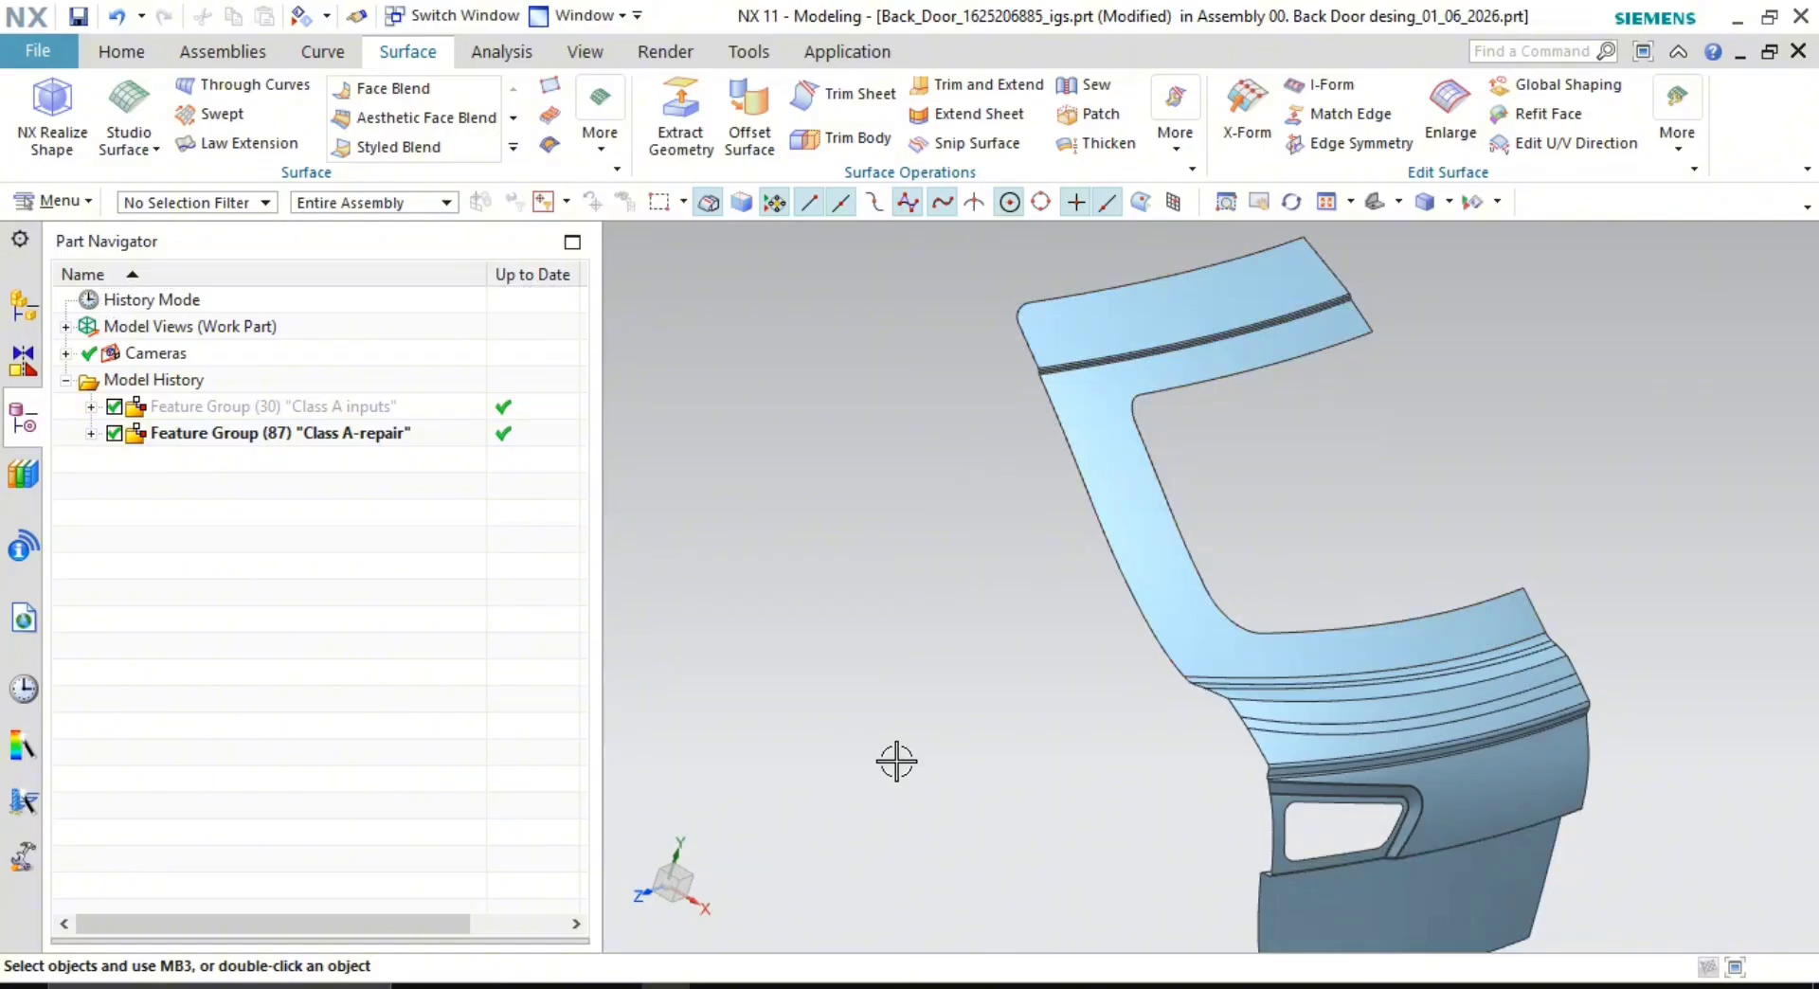
key(ctrl+s)
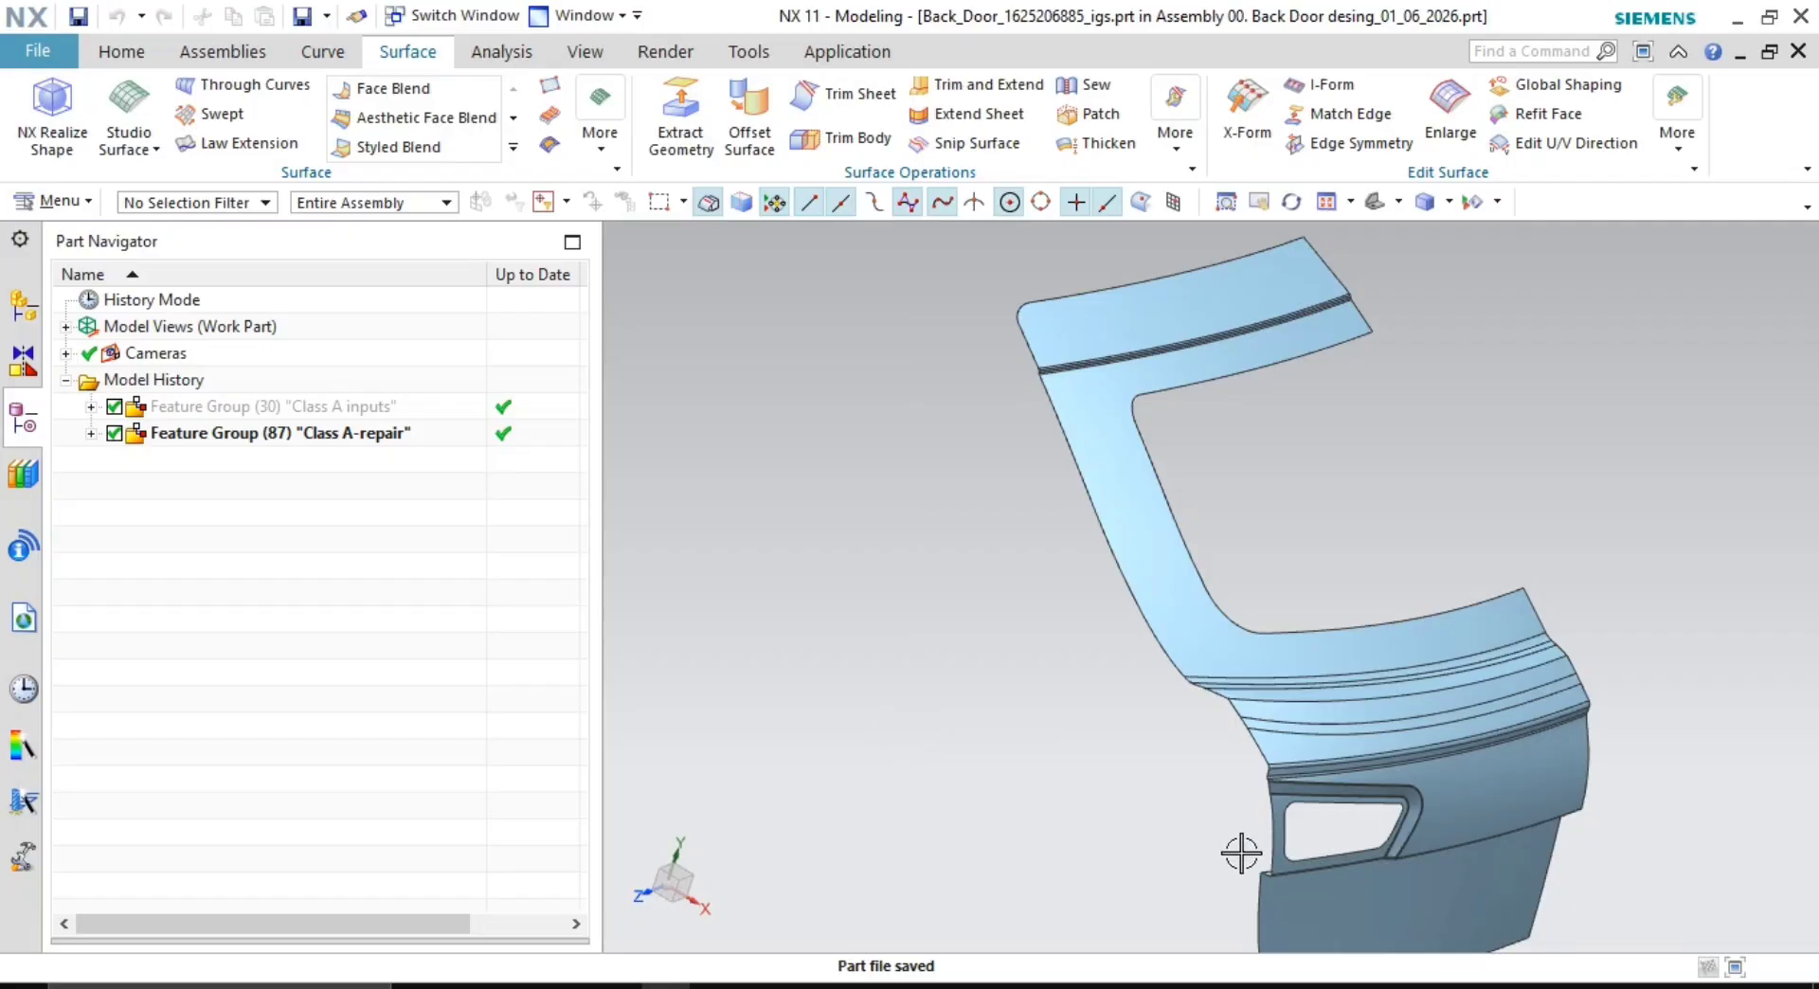
middle_drag(1241, 854, 1185, 760)
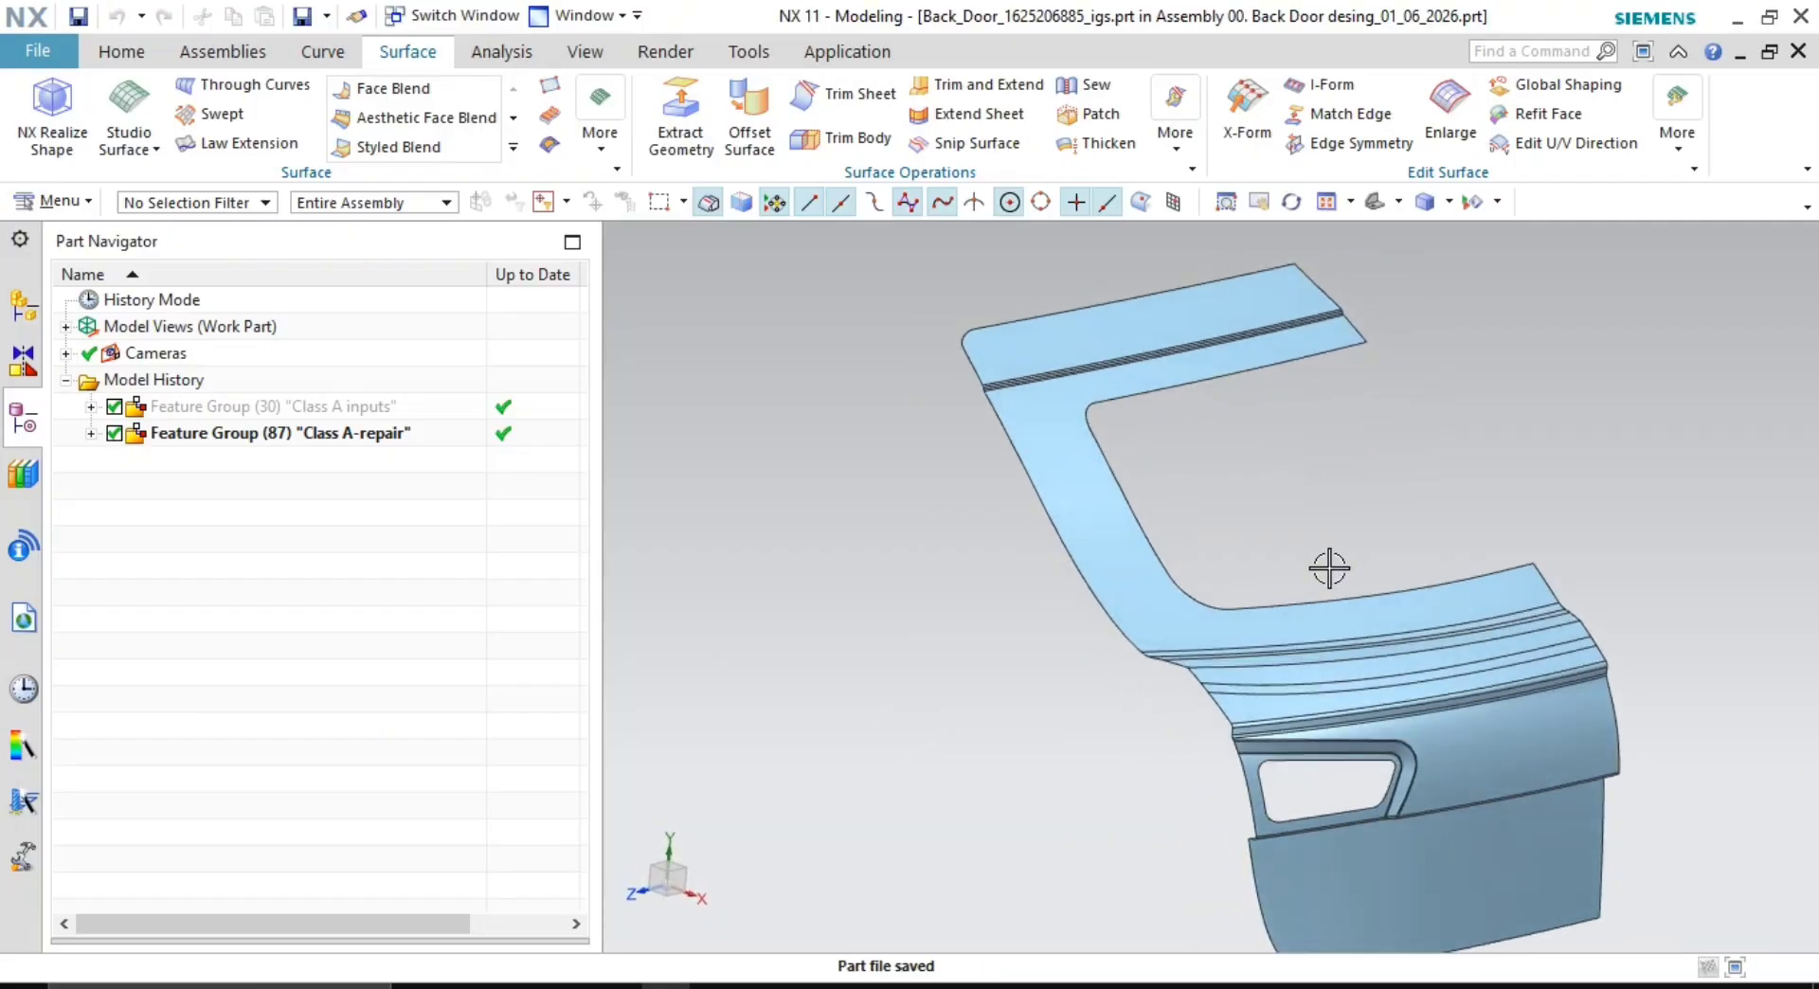